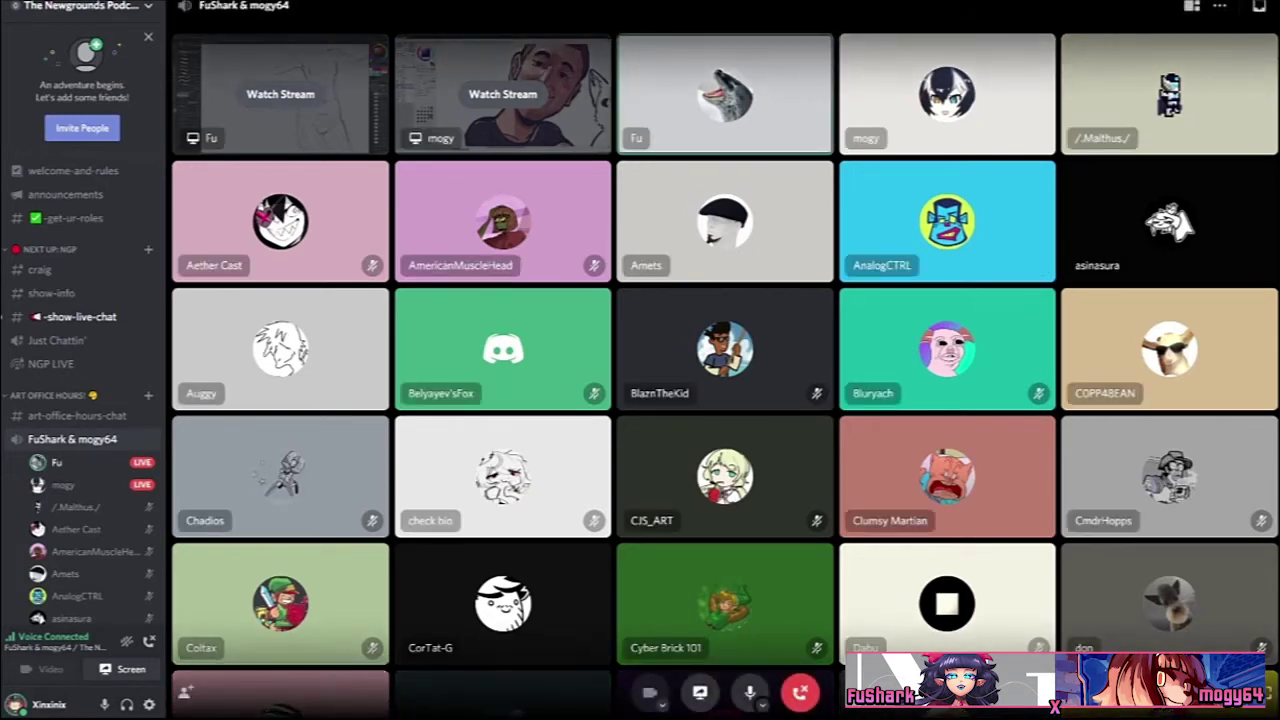
Step: Watch the first live screen share in the voice channel and hide the non-video participants
{"action": "left_click", "coordinate": [280, 94]}
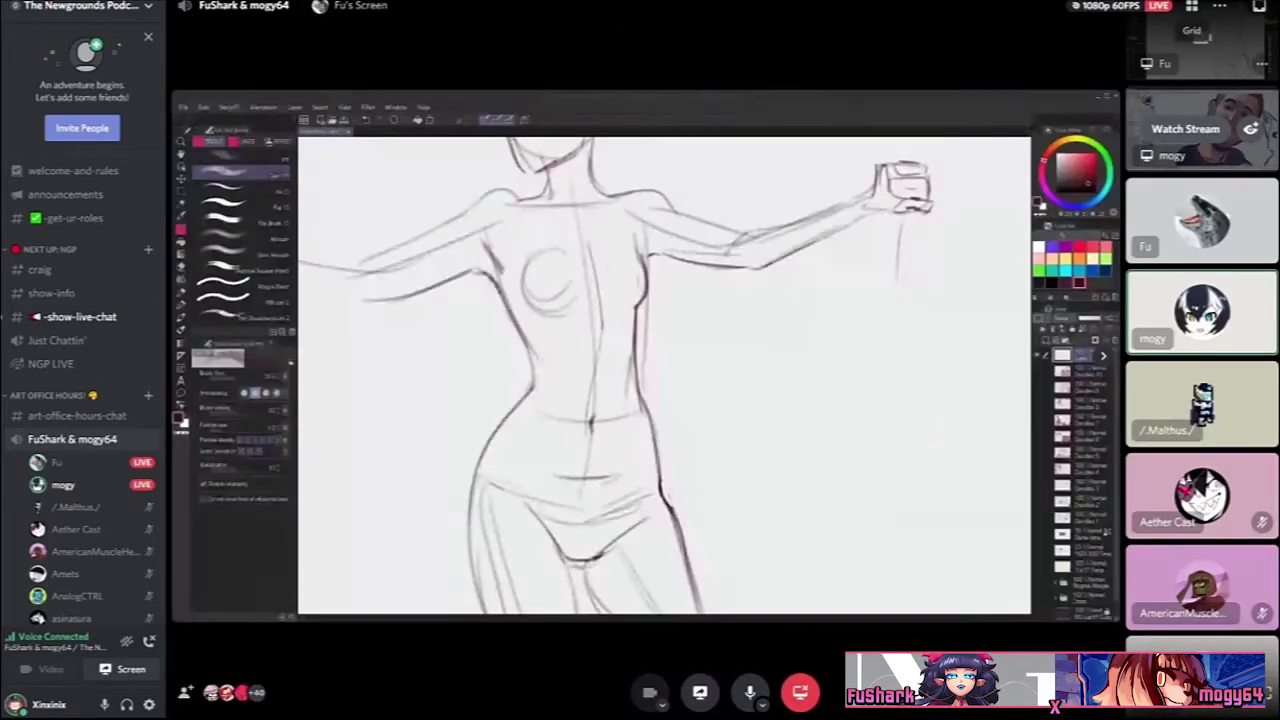
{"action": "left_click", "coordinate": [1219, 6]}
{"action": "left_click", "coordinate": [1194, 36]}
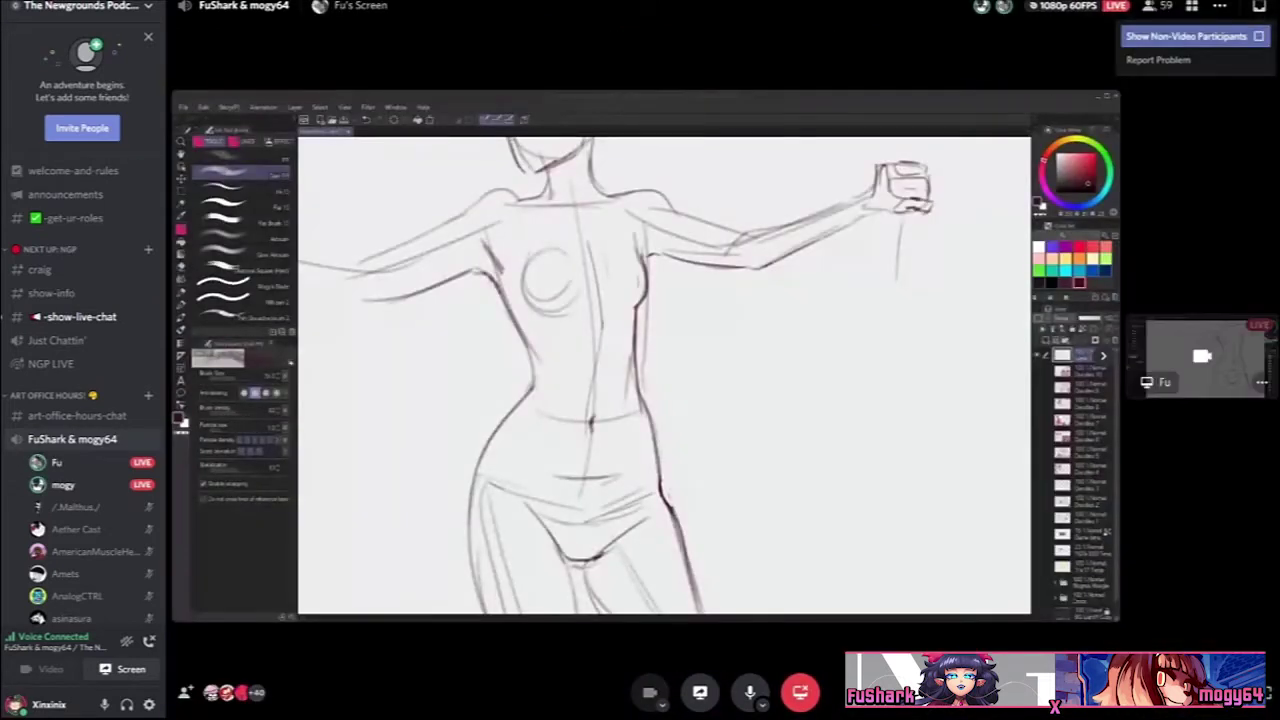
Step: Check the art-office-hours-chat channel and switch to the second artist's live stream
{"action": "left_click", "coordinate": [63, 485]}
{"action": "mouse_move", "coordinate": [63, 485]}
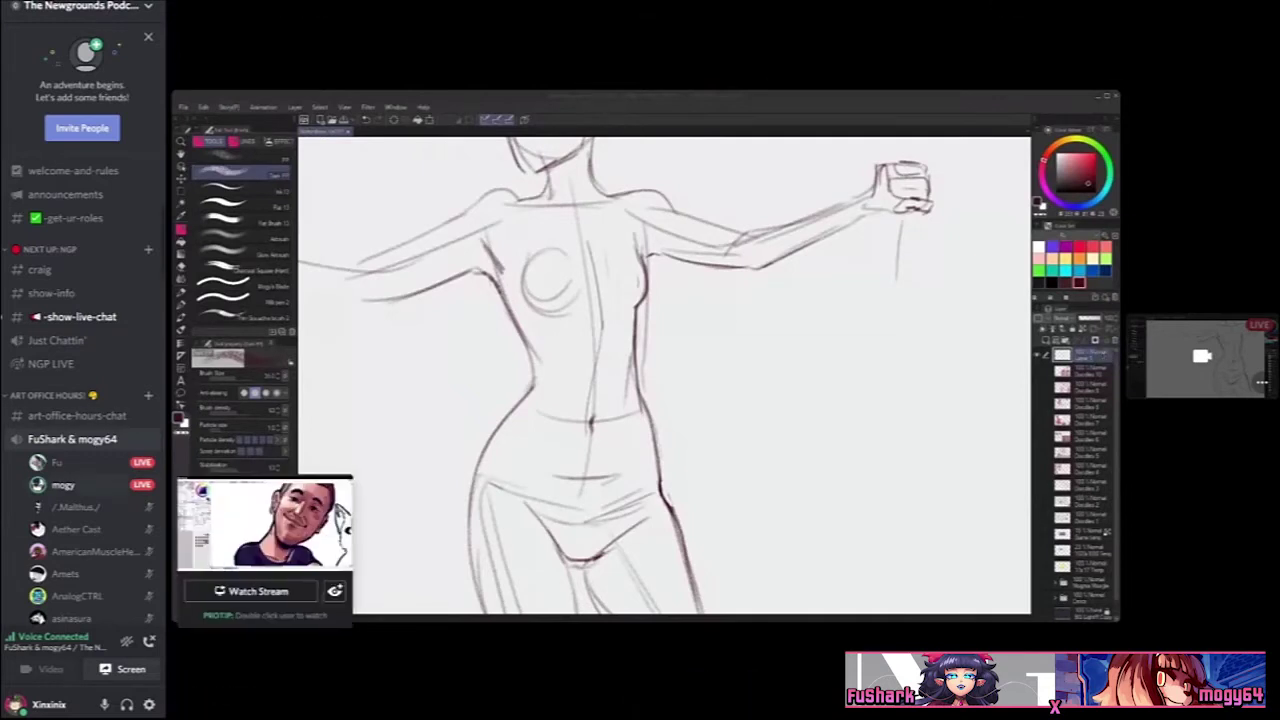
{"action": "scroll", "coordinate": [63, 485], "scroll_direction": "down", "scroll_amount": 2}
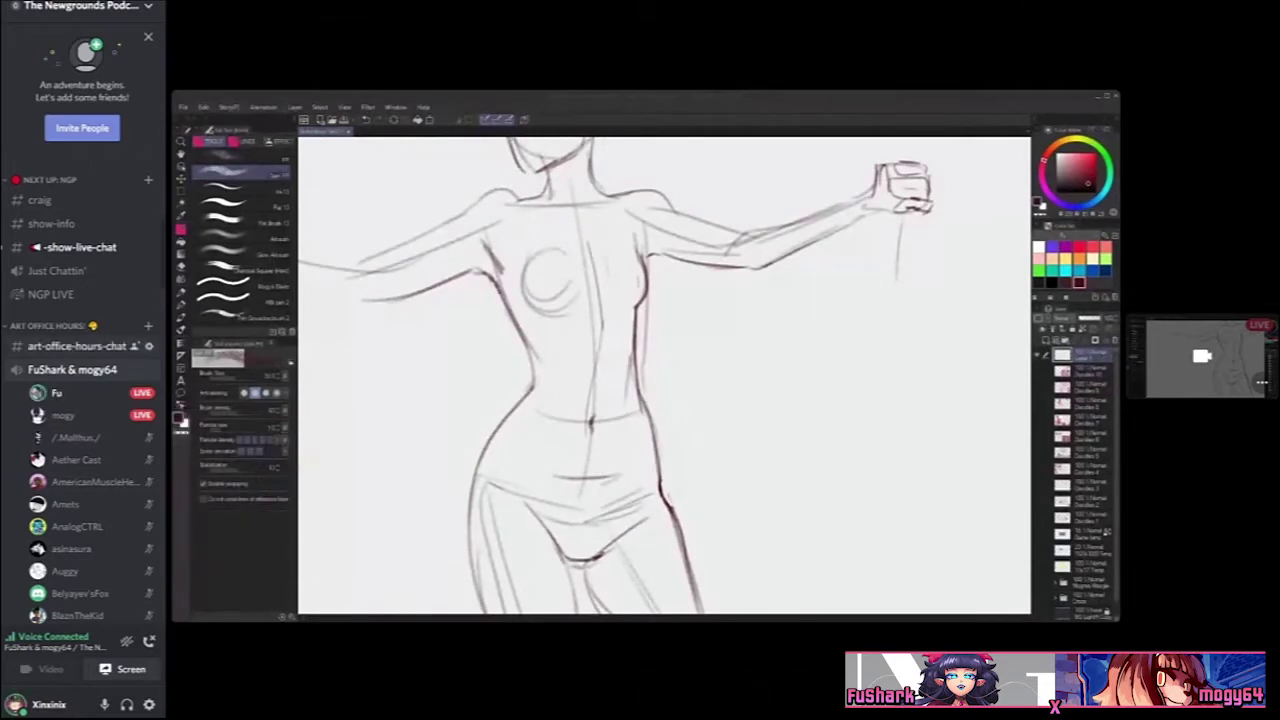
{"action": "left_click", "coordinate": [76, 345]}
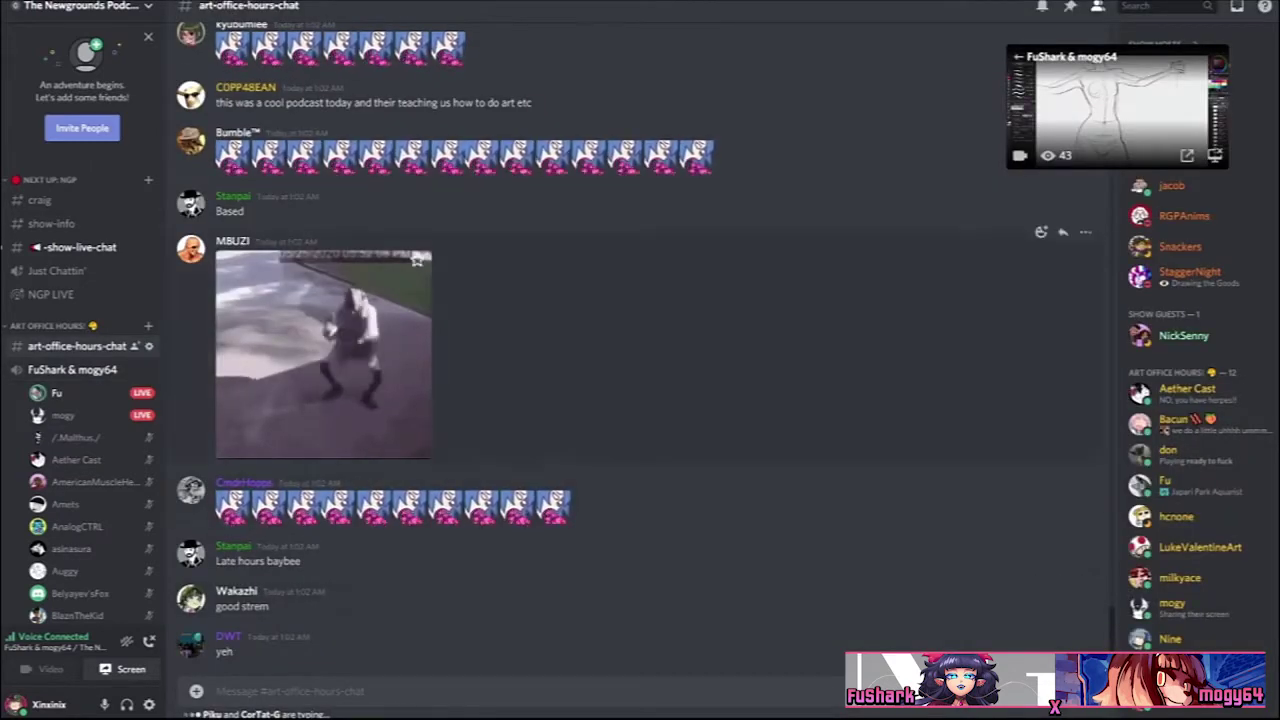
{"action": "mouse_move", "coordinate": [64, 415]}
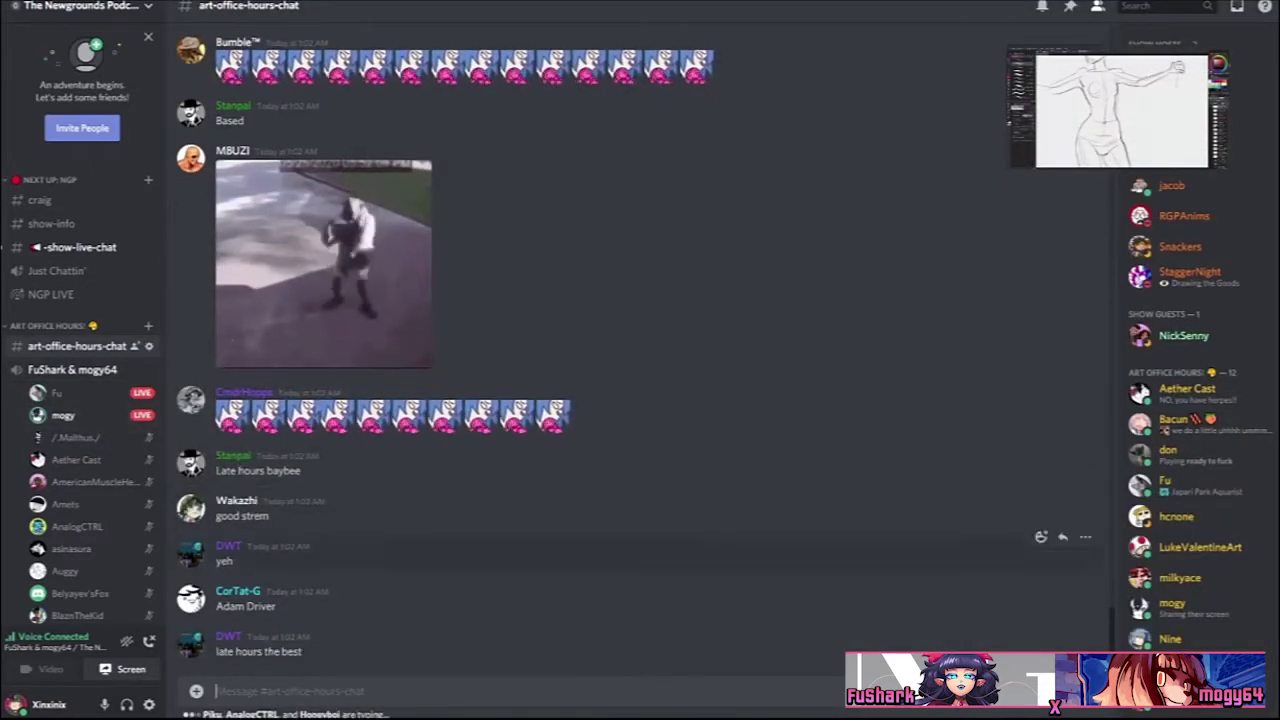
{"action": "left_click", "coordinate": [253, 521]}
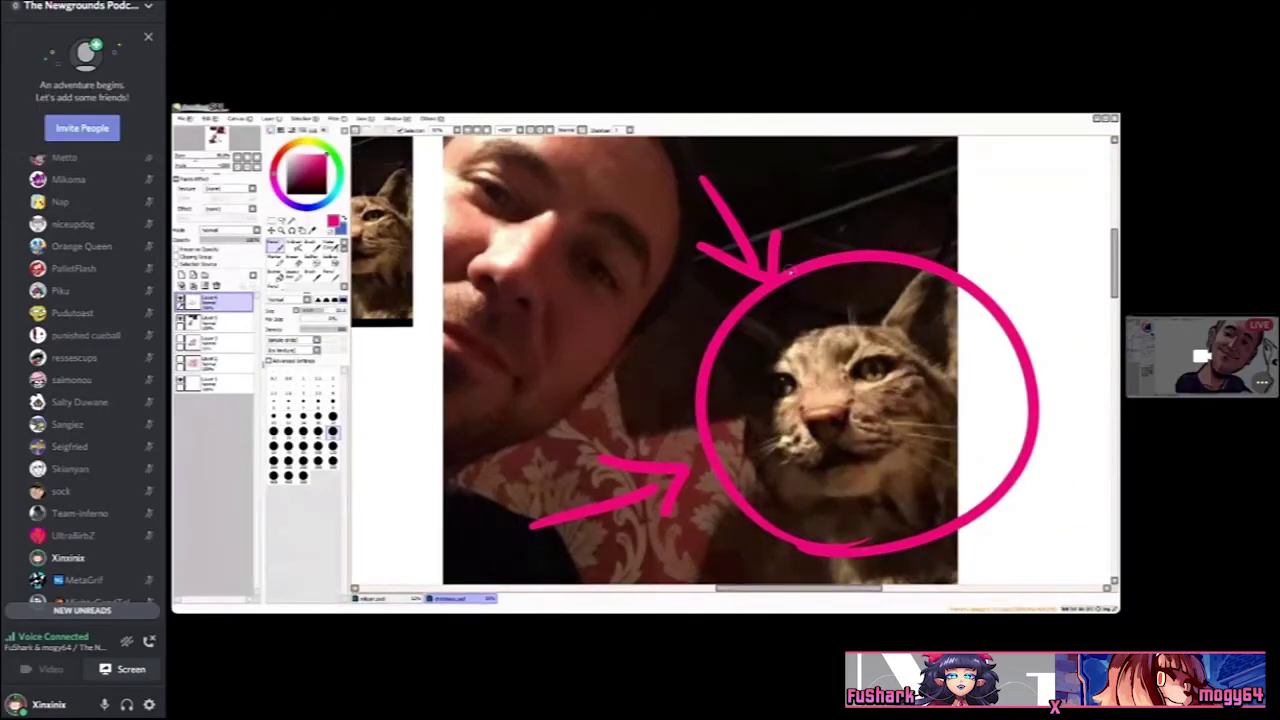
Step: Read the new messages in art-office-hours-chat and return to the enlarged stream
{"action": "scroll", "coordinate": [82, 380], "scroll_direction": "up", "scroll_amount": 7}
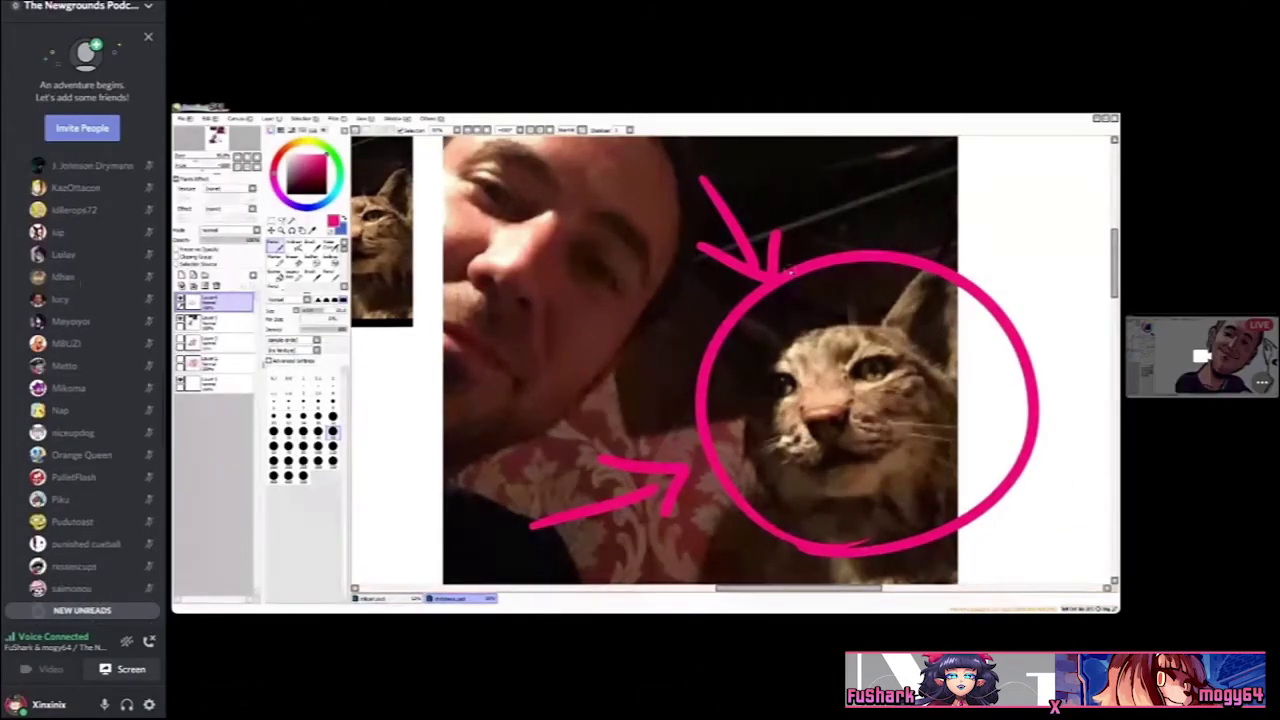
{"action": "scroll", "coordinate": [83, 380], "scroll_direction": "up", "scroll_amount": 10}
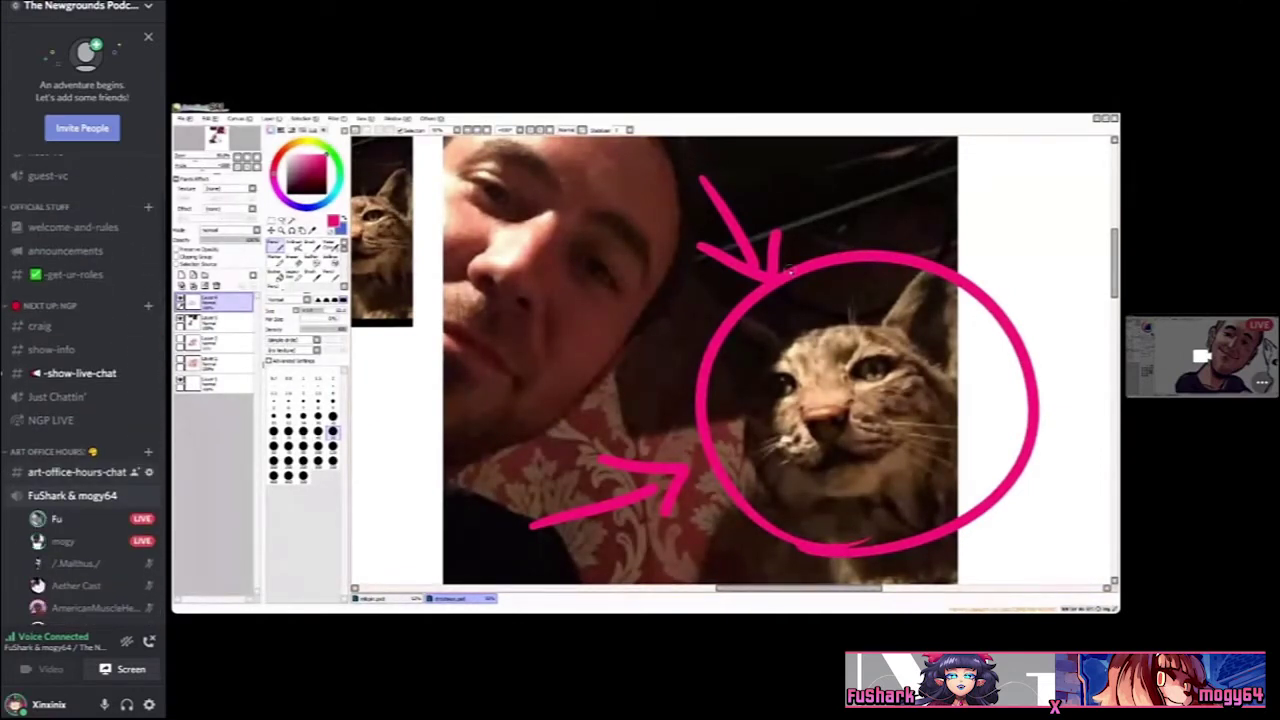
{"action": "left_click", "coordinate": [77, 472]}
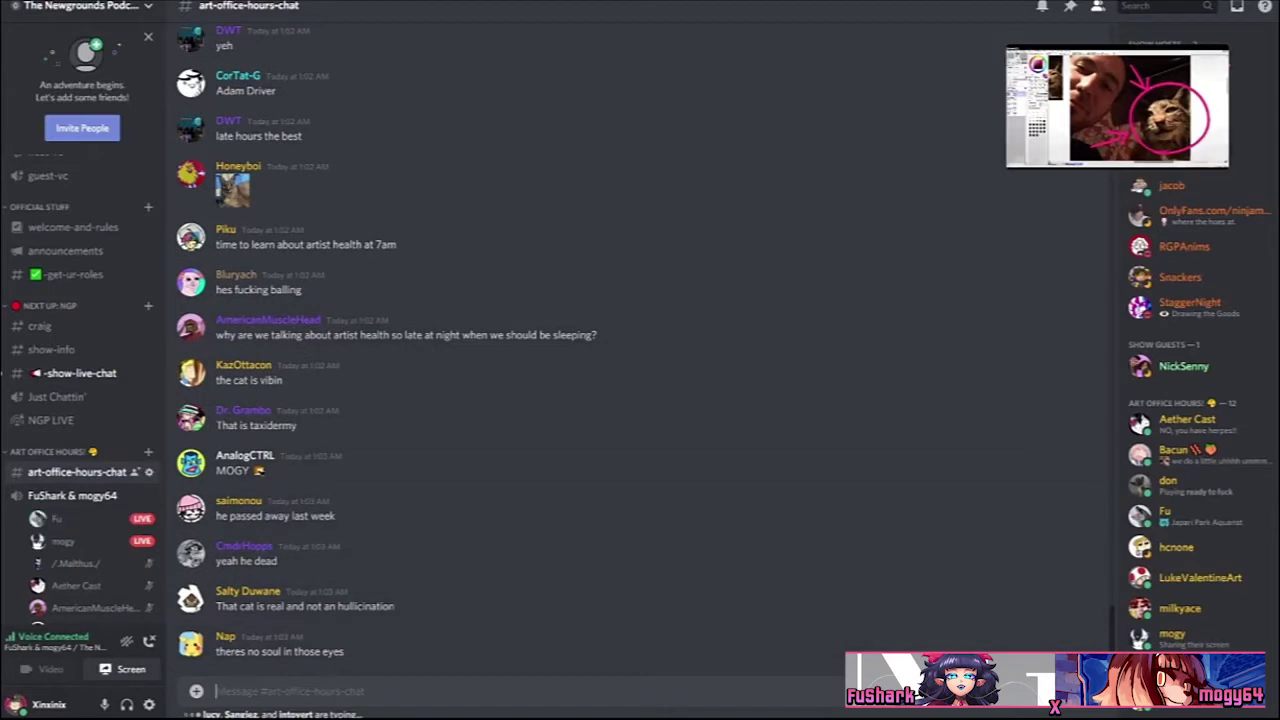
{"action": "left_click", "coordinate": [1117, 107]}
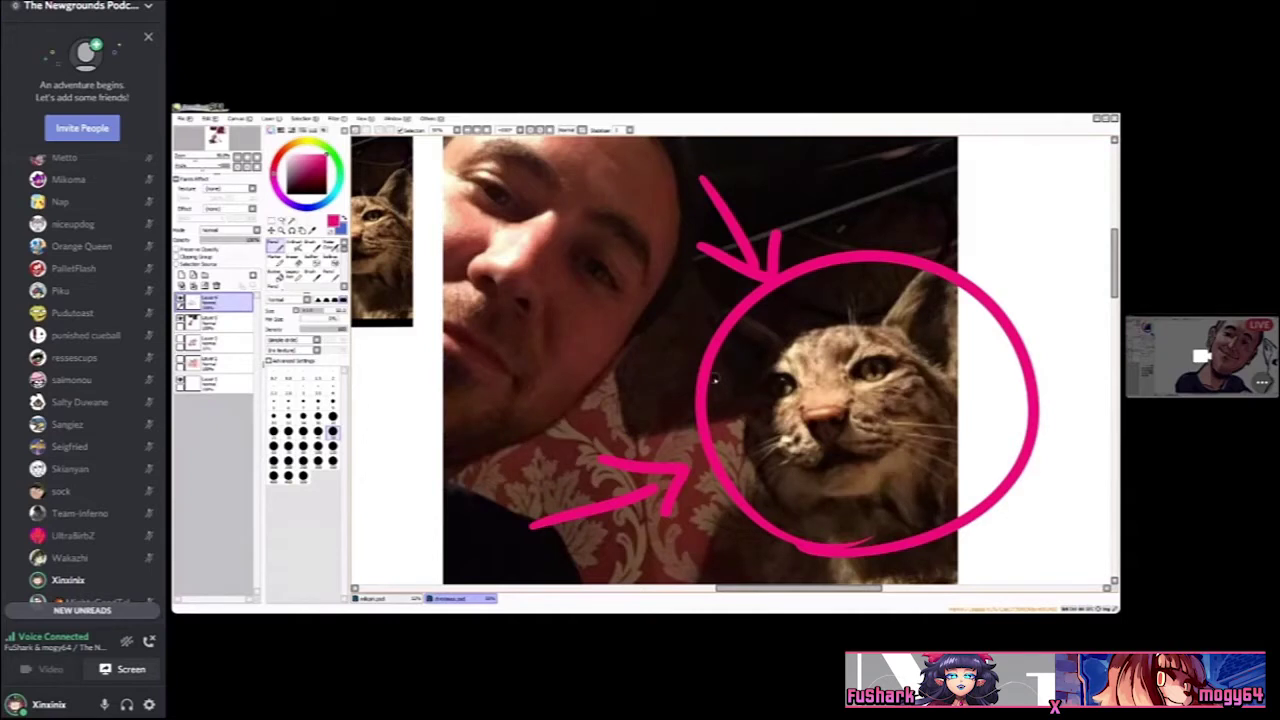
Step: Undo the pink arrow and circle strokes drawn around the cat in the reference photo
{"action": "key", "text": "ctrl+z"}
{"action": "key", "text": "ctrl+z"}
{"action": "key", "text": "ctrl+z"}
{"action": "key", "text": "ctrl+z"}
{"action": "key", "text": "ctrl+z"}
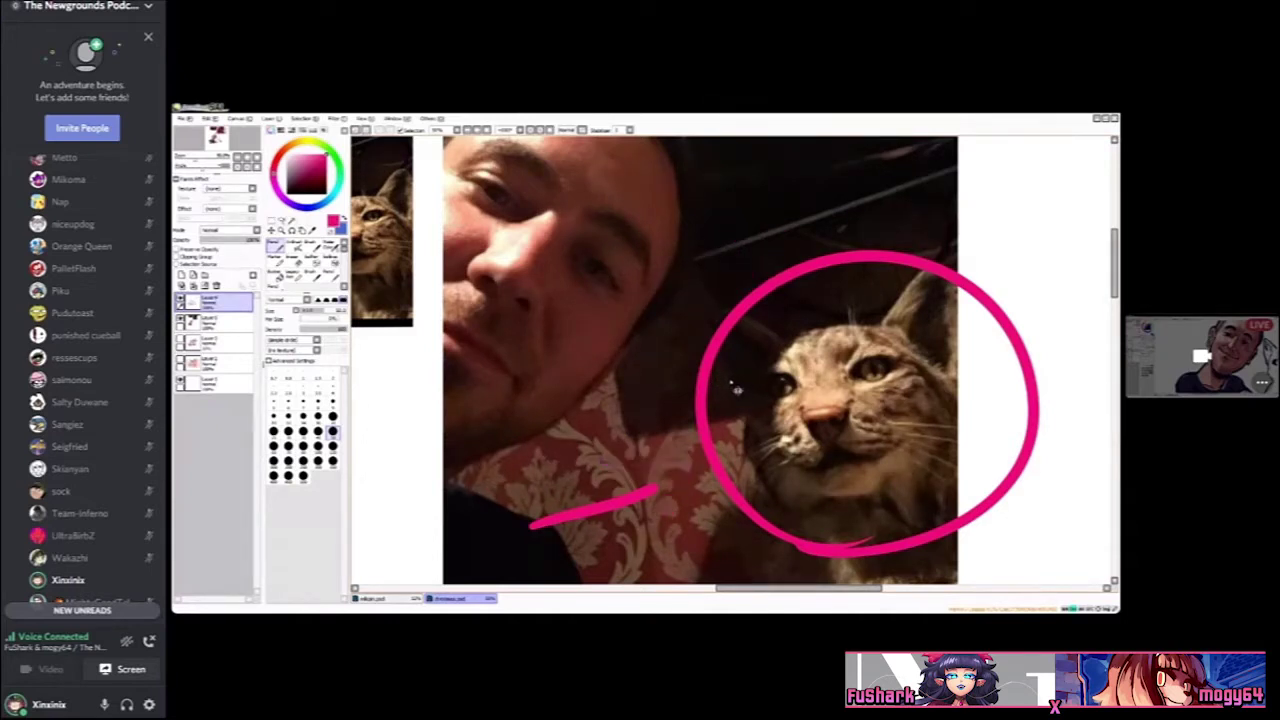
{"action": "scroll", "coordinate": [726, 374], "scroll_direction": "down", "scroll_amount": 1}
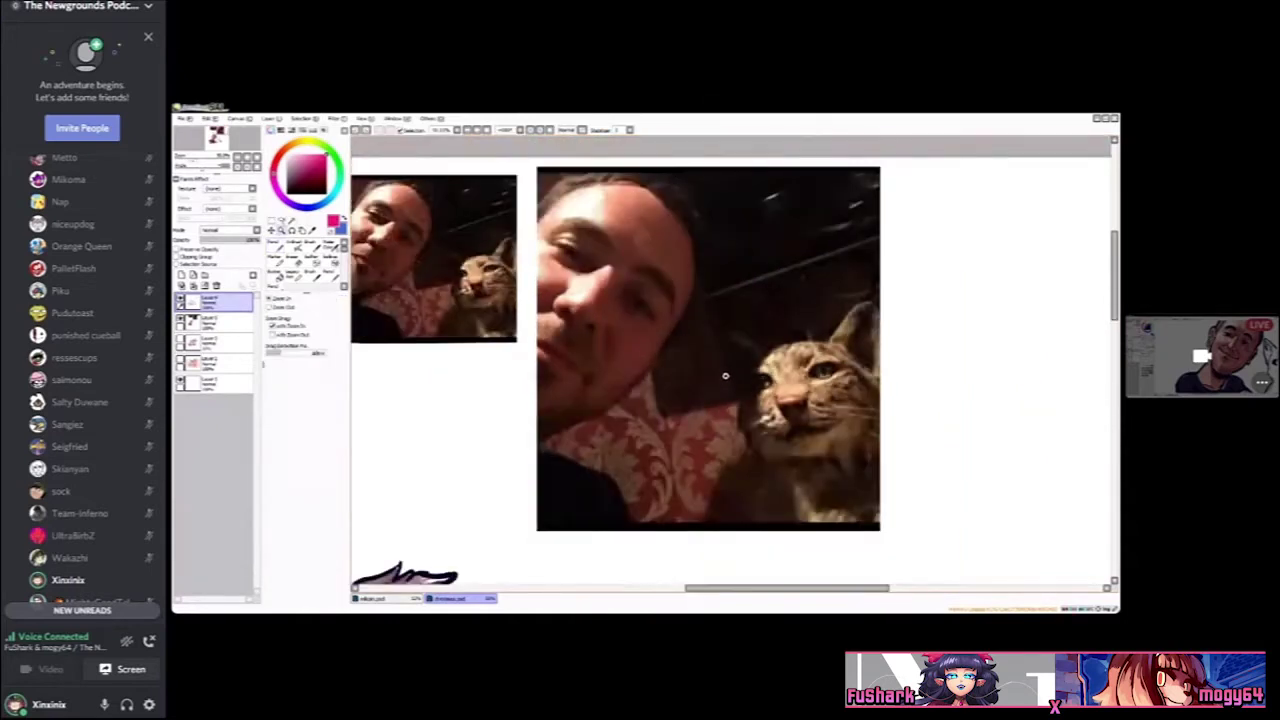
Step: Examine the painted portrait's face and compare it with the reference photo
{"action": "mouse_move", "coordinate": [704, 406]}
{"action": "left_mouse_down"}
{"action": "mouse_move", "coordinate": [769, 331]}
{"action": "mouse_move", "coordinate": [747, 252]}
{"action": "mouse_move", "coordinate": [853, 194]}
{"action": "left_mouse_up"}
{"action": "scroll", "coordinate": [690, 366], "scroll_direction": "up", "scroll_amount": 1}
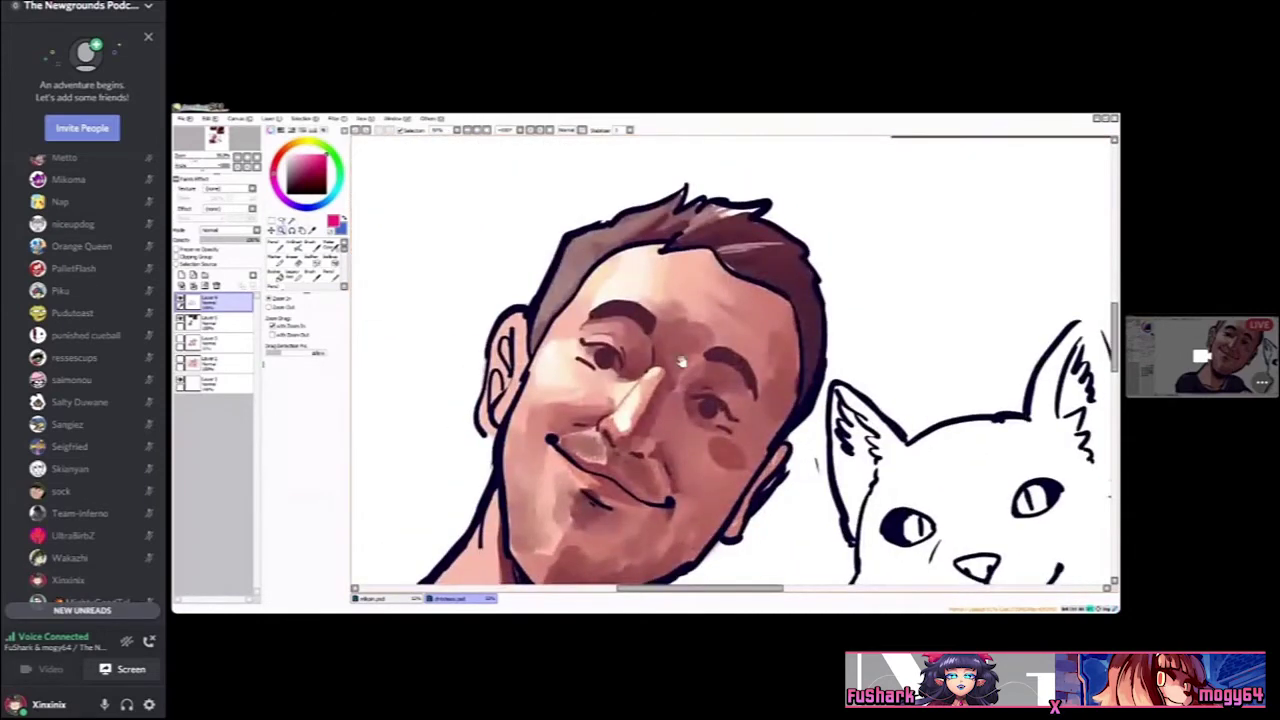
{"action": "scroll", "coordinate": [680, 362], "scroll_direction": "up", "scroll_amount": 2}
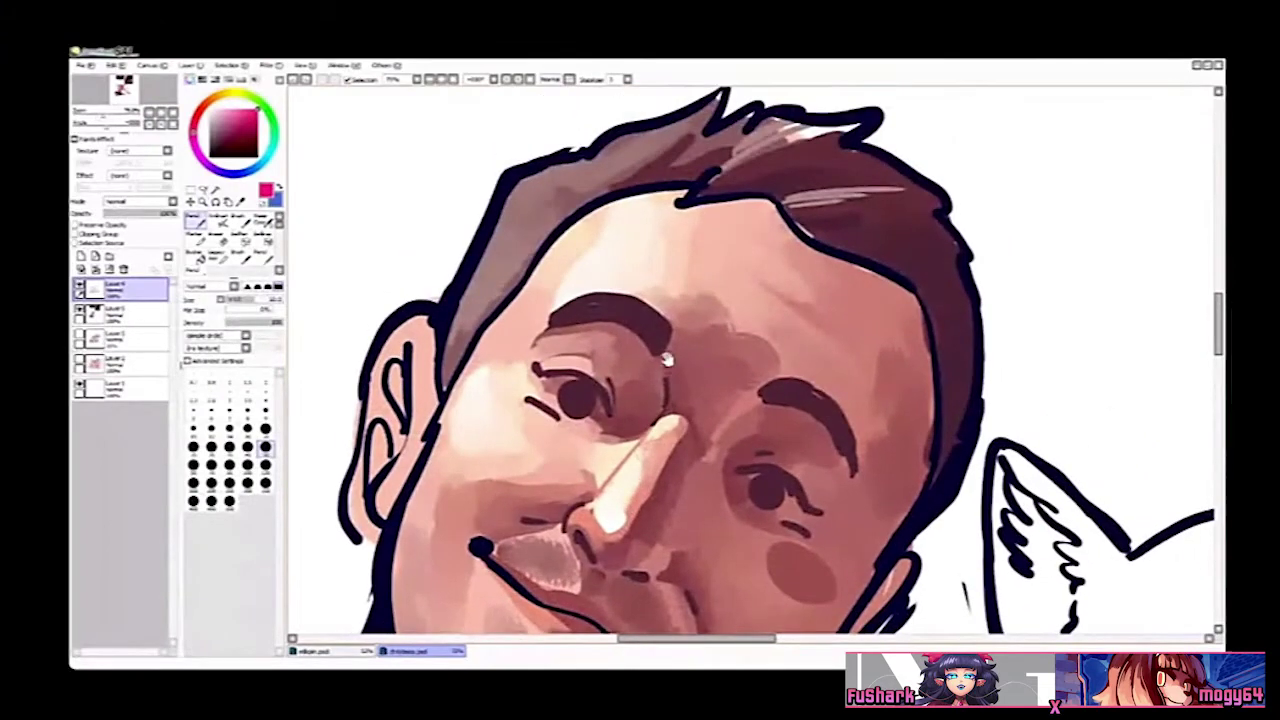
{"action": "left_click_drag", "start_coordinate": [672, 330], "coordinate": [719, 345]}
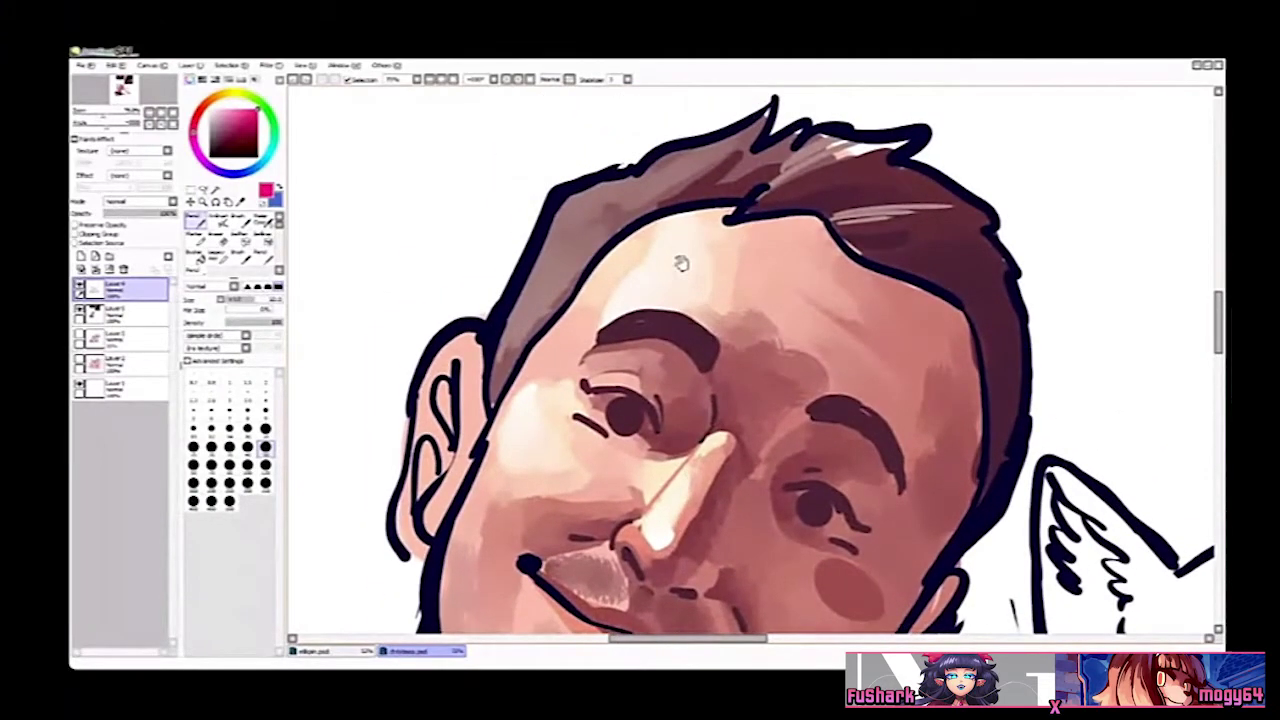
{"action": "left_click_drag", "start_coordinate": [751, 274], "coordinate": [620, 428]}
{"action": "left_click", "coordinate": [711, 321], "text": "alt"}
{"action": "mouse_move", "coordinate": [710, 320]}
{"action": "left_mouse_down"}
{"action": "mouse_move", "coordinate": [814, 234]}
{"action": "mouse_move", "coordinate": [771, 309]}
{"action": "mouse_move", "coordinate": [771, 286]}
{"action": "mouse_move", "coordinate": [742, 271]}
{"action": "mouse_move", "coordinate": [655, 353]}
{"action": "left_mouse_up"}
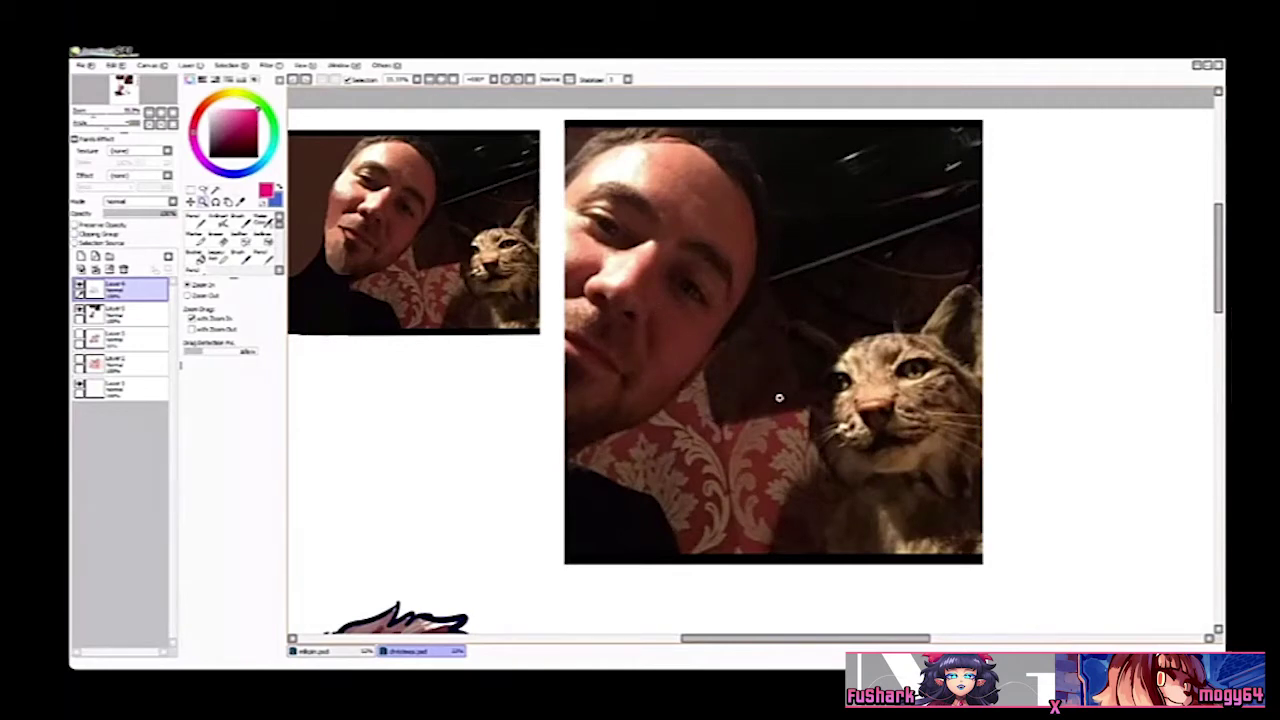
{"action": "scroll", "coordinate": [780, 398], "scroll_direction": "up", "scroll_amount": 1}
{"action": "left_click_drag", "start_coordinate": [694, 425], "coordinate": [666, 434]}
{"action": "scroll", "coordinate": [696, 438], "scroll_direction": "down", "scroll_amount": 1}
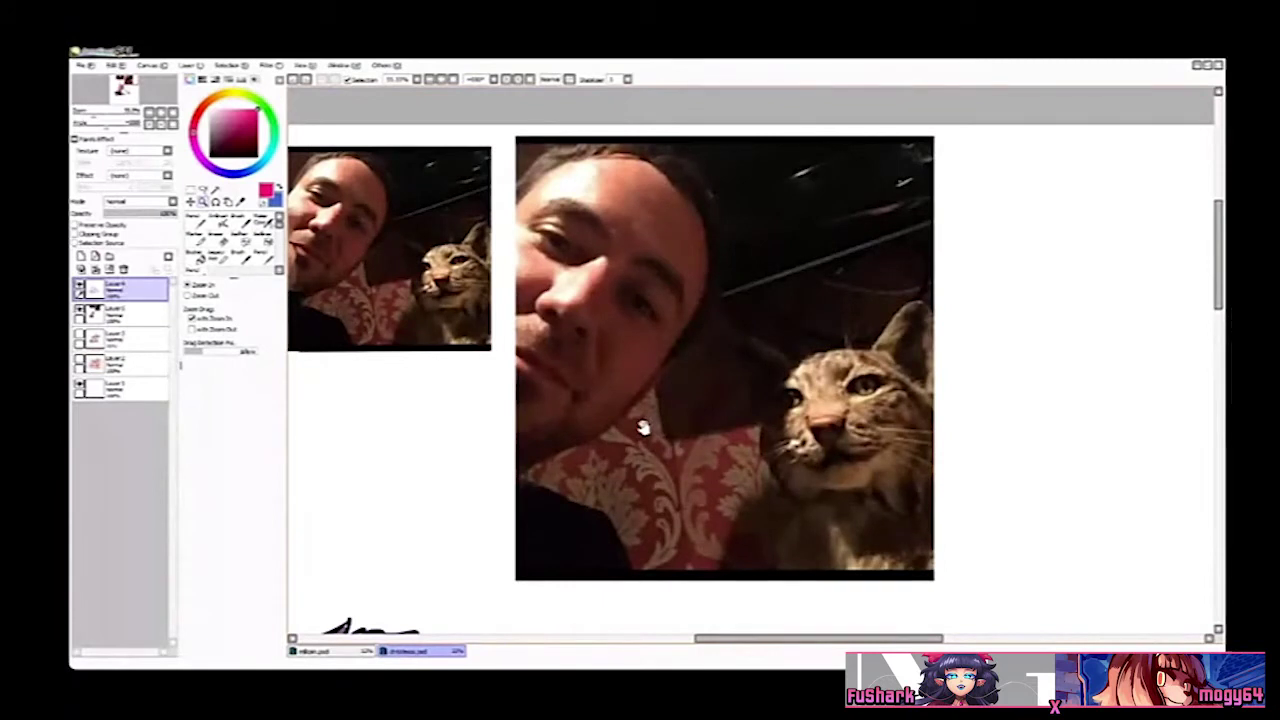
Step: Try white pencil highlights on both of the cat's eyes in the reference photo
{"action": "left_click", "coordinate": [844, 408]}
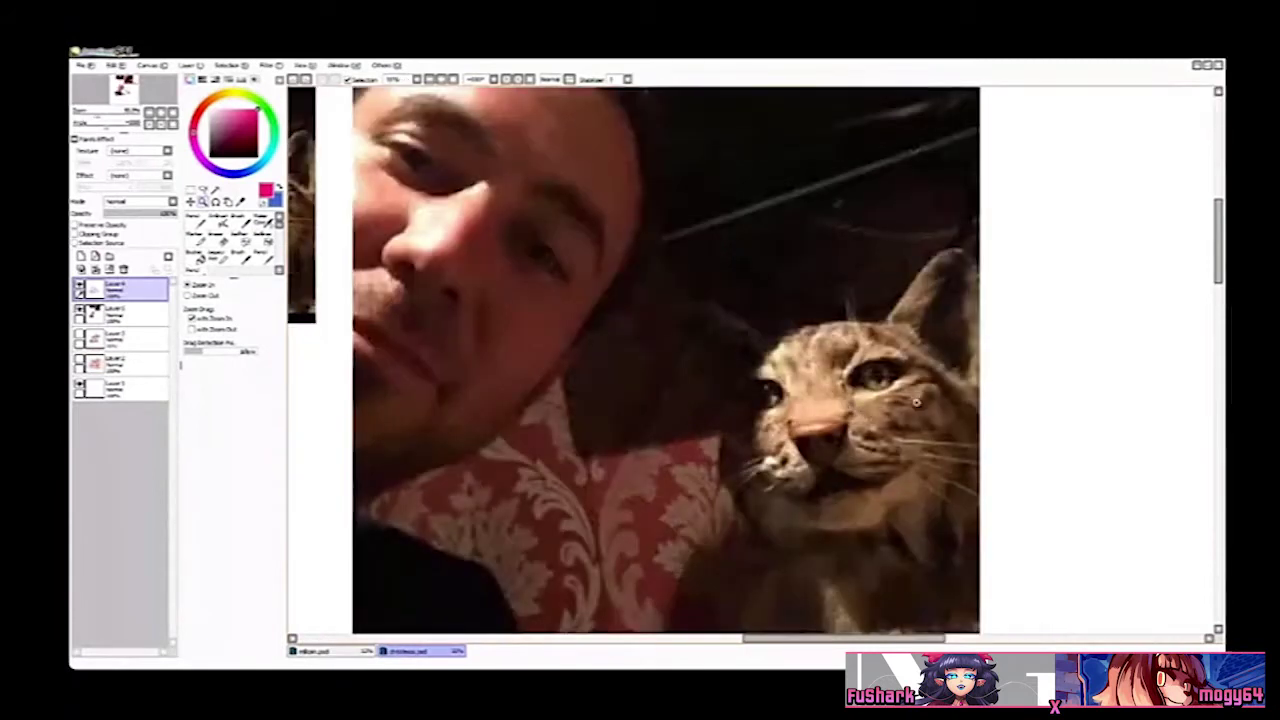
{"action": "left_click", "coordinate": [993, 386]}
{"action": "right_click", "coordinate": [994, 385]}
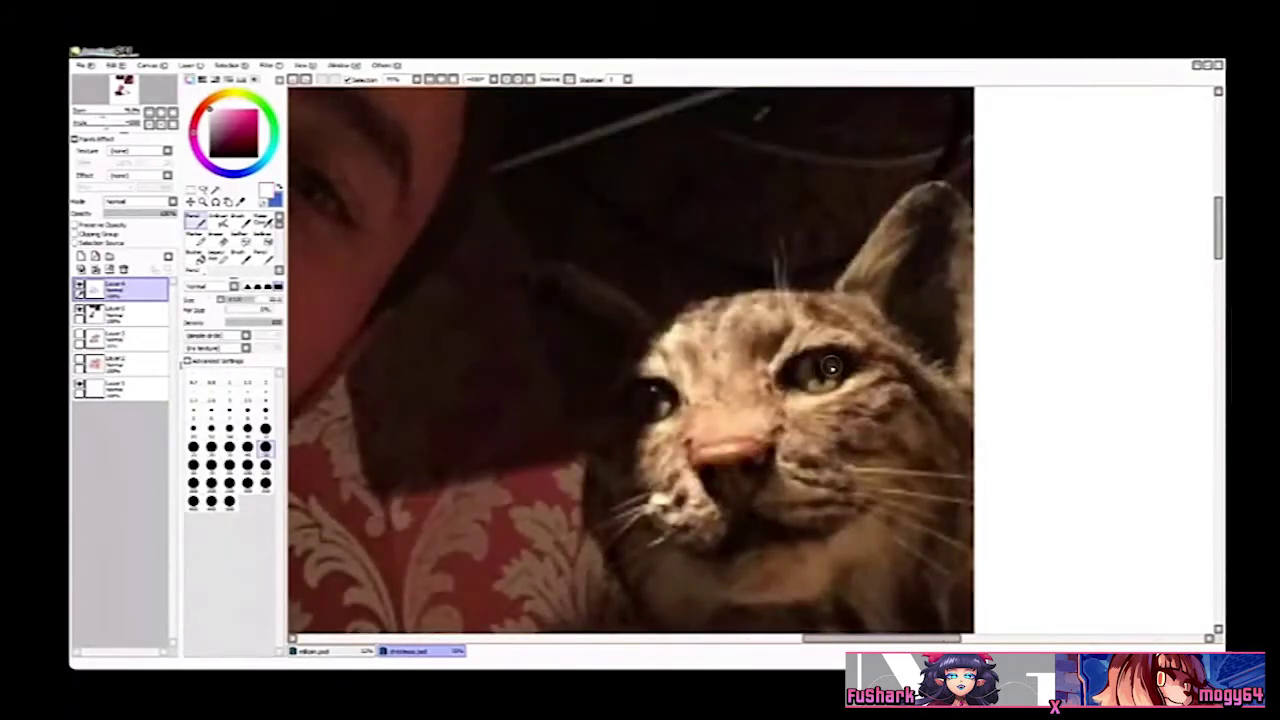
{"action": "left_click", "coordinate": [831, 368]}
{"action": "left_click", "coordinate": [655, 390]}
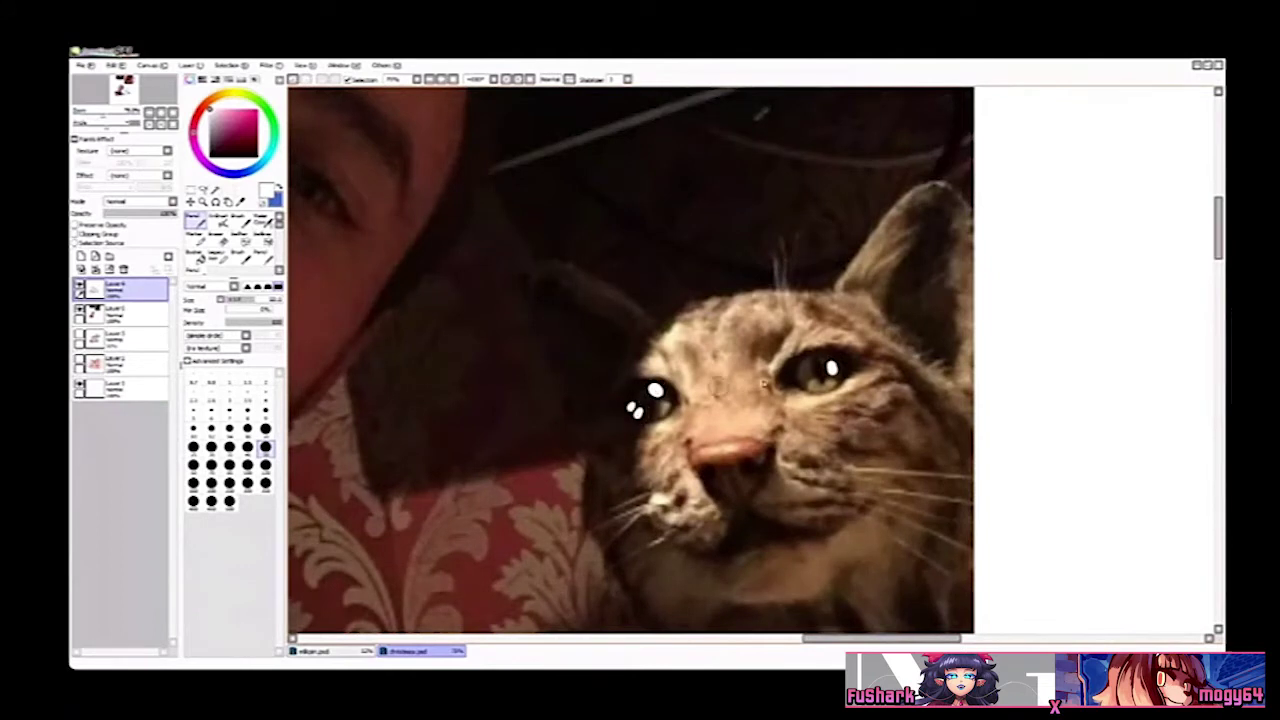
{"action": "left_click", "coordinate": [806, 385]}
{"action": "key", "text": "z"}
{"action": "right_click", "coordinate": [844, 404]}
{"action": "right_click", "coordinate": [844, 404]}
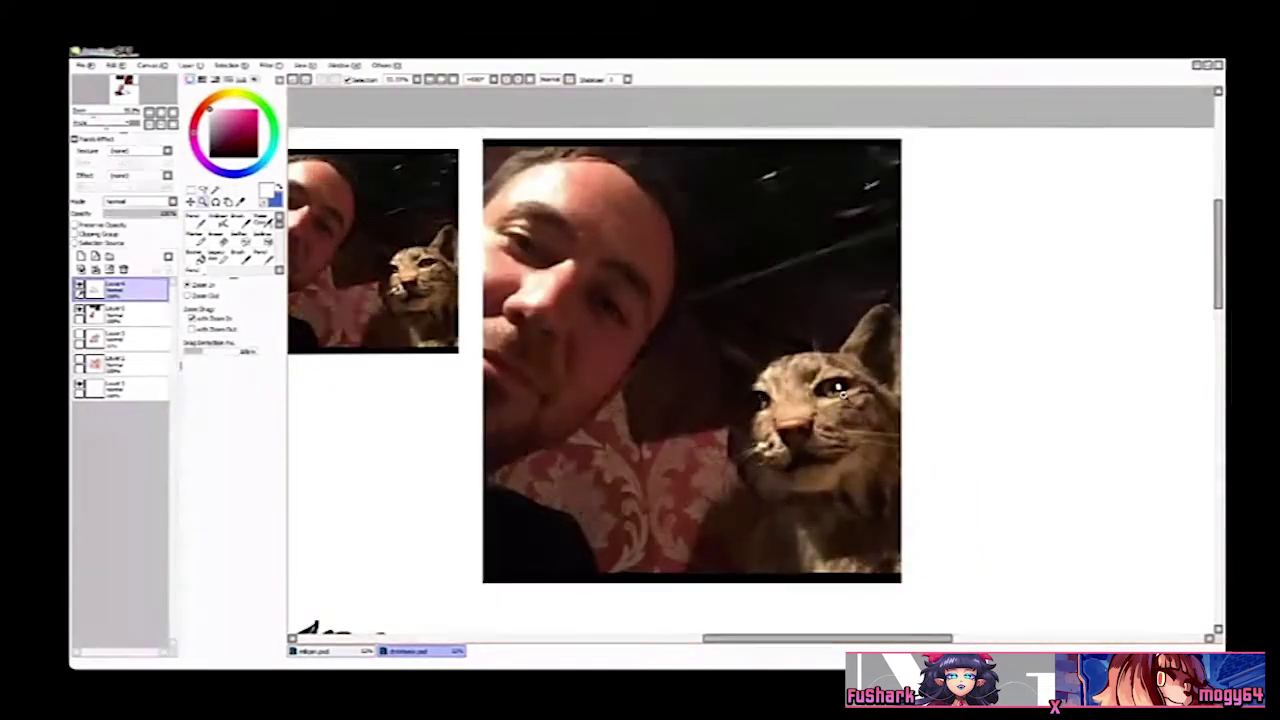
Step: Undo the white highlight strokes on the cat's eyes in the reference photo
{"action": "scroll", "coordinate": [848, 392], "scroll_direction": "up", "scroll_amount": 2}
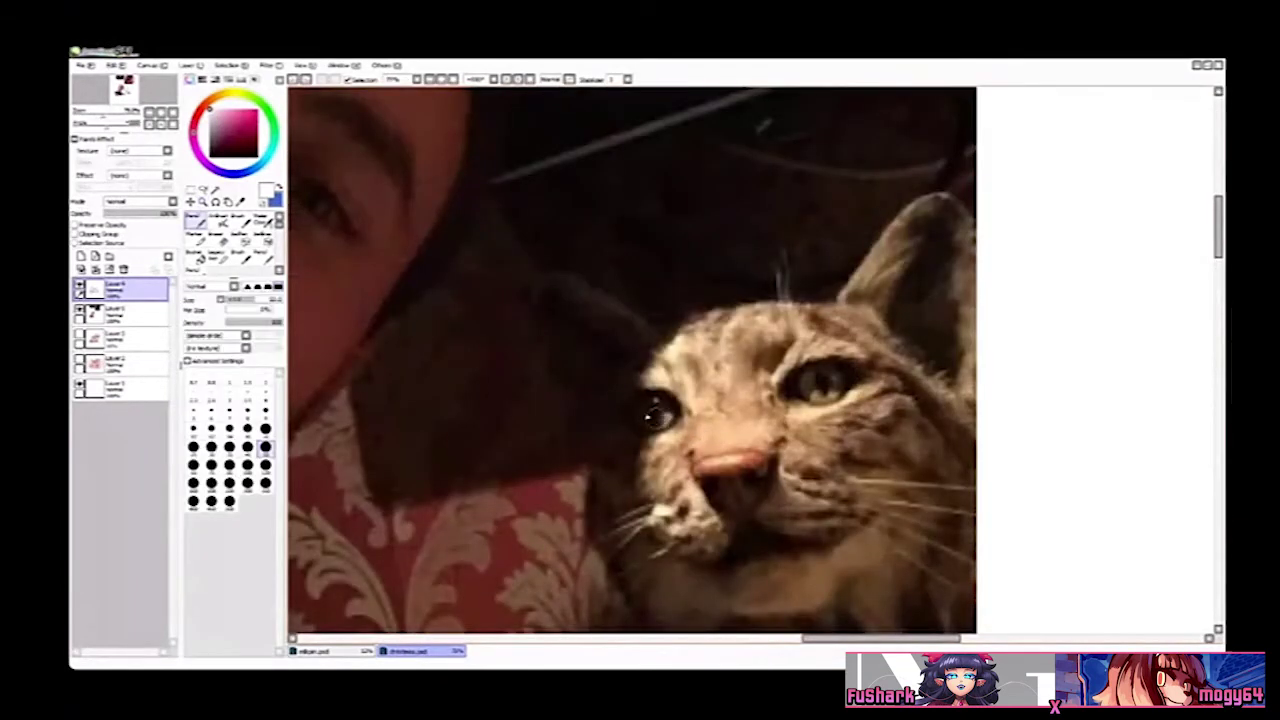
{"action": "left_click_drag", "start_coordinate": [657, 380], "coordinate": [610, 384]}
{"action": "key", "text": "ctrl+z"}
{"action": "key", "text": "ctrl+z"}
Step: Examine the cat in the reference photo and compare it with the cat line drawing beside the portrait
{"action": "left_click", "coordinate": [924, 499], "text": "ctrl+alt"}
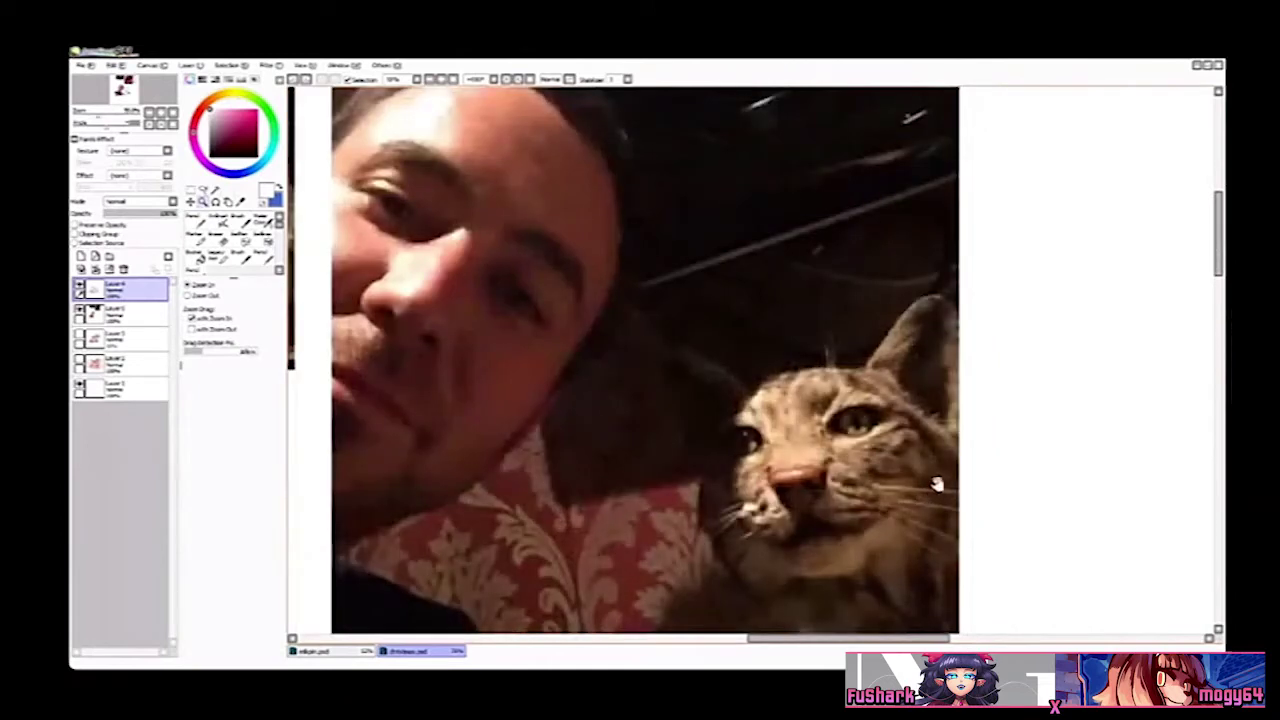
{"action": "left_click_drag", "start_coordinate": [952, 467], "coordinate": [965, 442]}
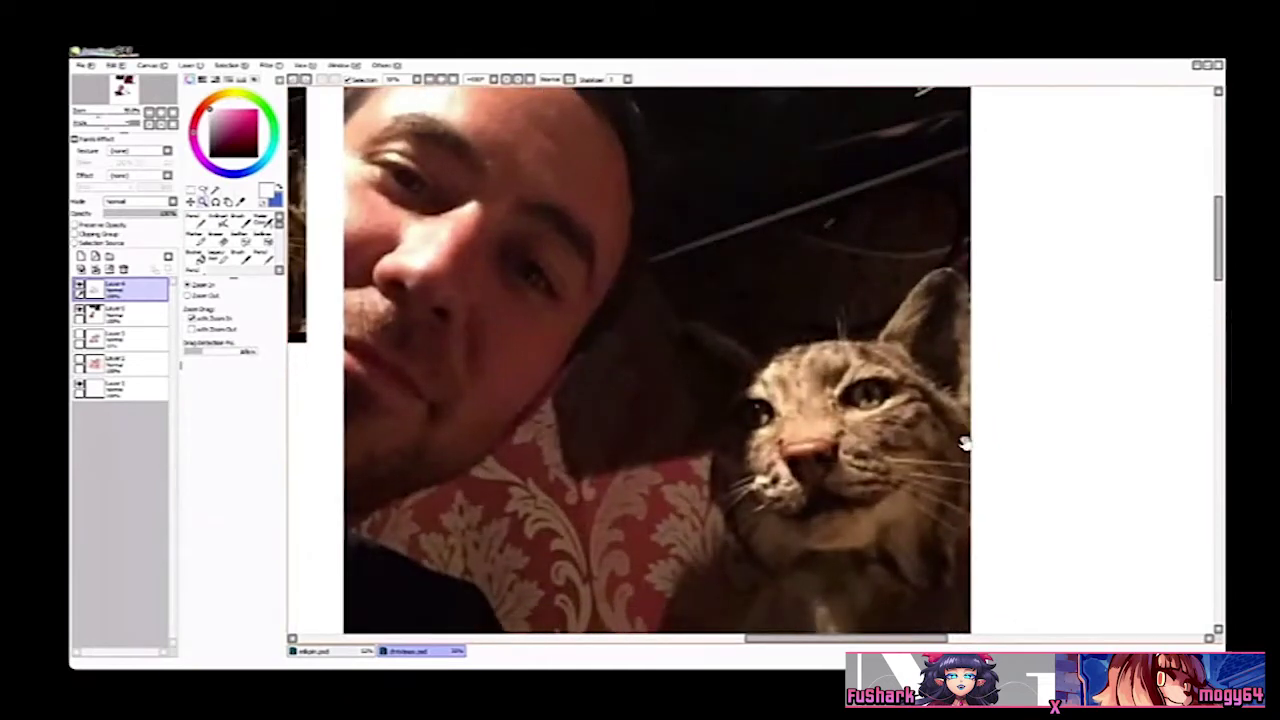
{"action": "left_click_drag", "start_coordinate": [760, 390], "coordinate": [783, 284]}
{"action": "scroll", "coordinate": [784, 294], "scroll_direction": "down", "scroll_amount": 2}
{"action": "scroll", "coordinate": [803, 308], "scroll_direction": "up", "scroll_amount": 2}
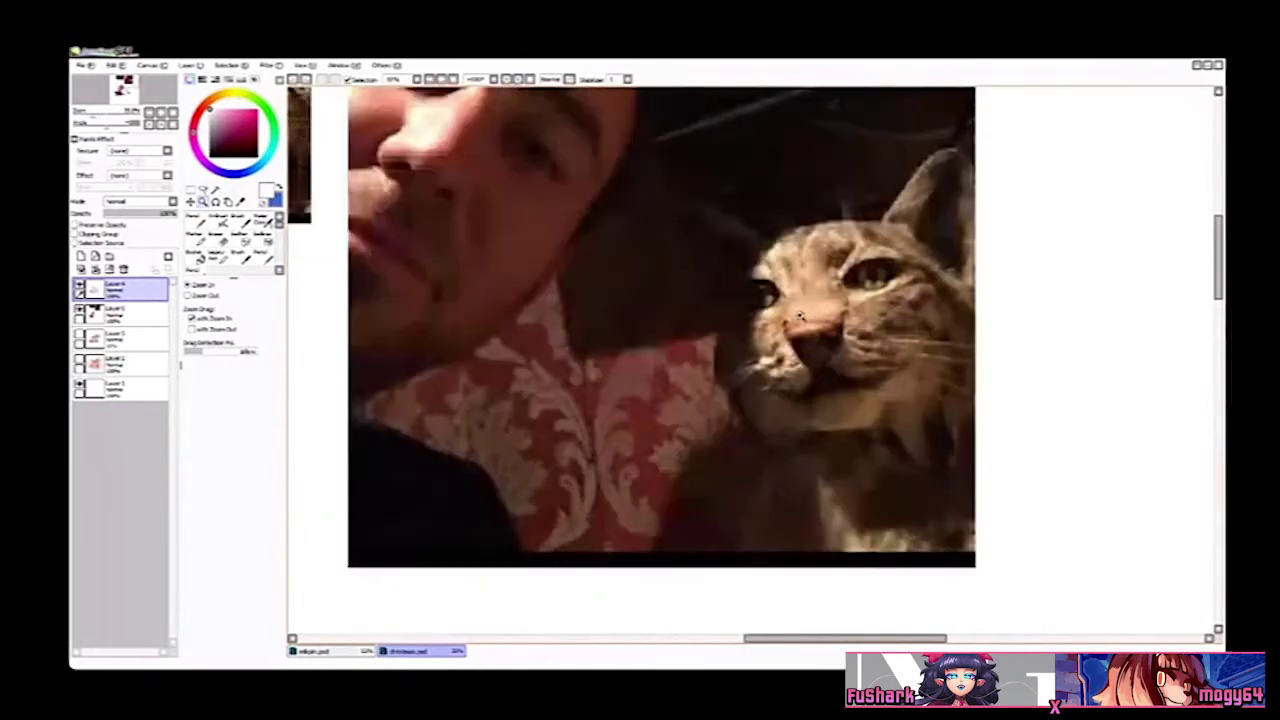
{"action": "left_click_drag", "start_coordinate": [815, 325], "coordinate": [799, 356]}
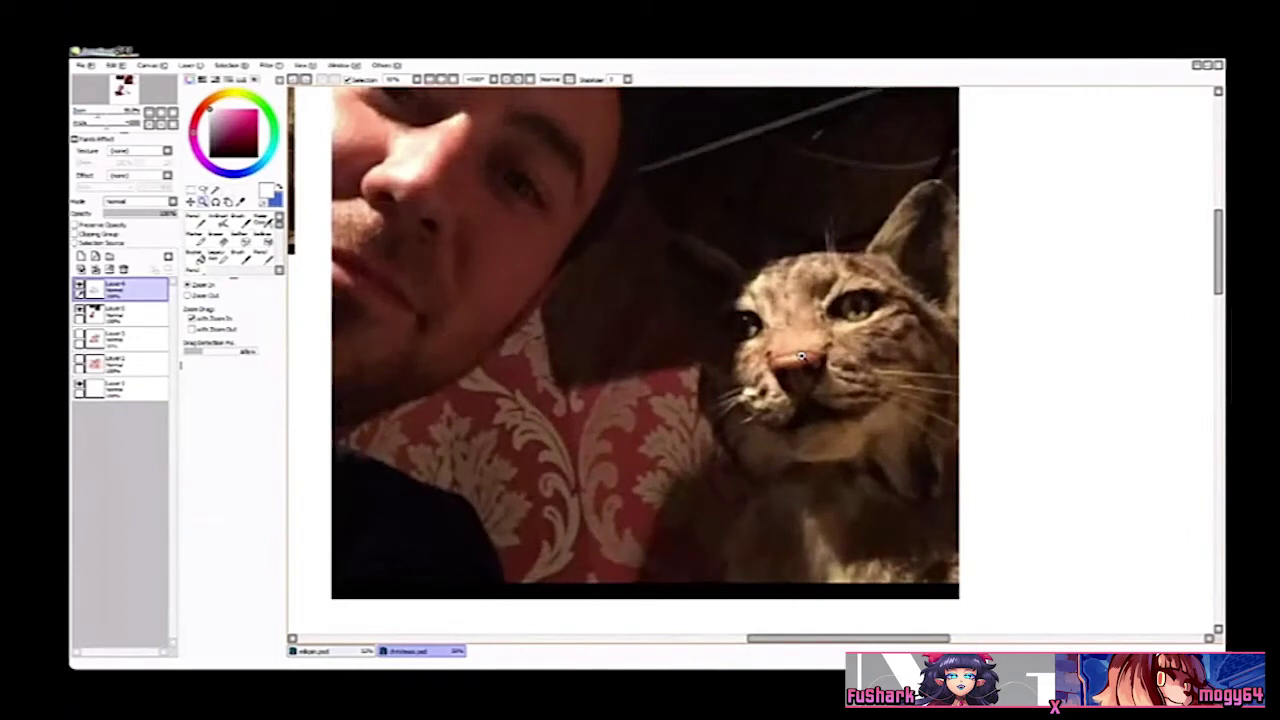
{"action": "scroll", "coordinate": [801, 356], "scroll_direction": "down", "scroll_amount": 3}
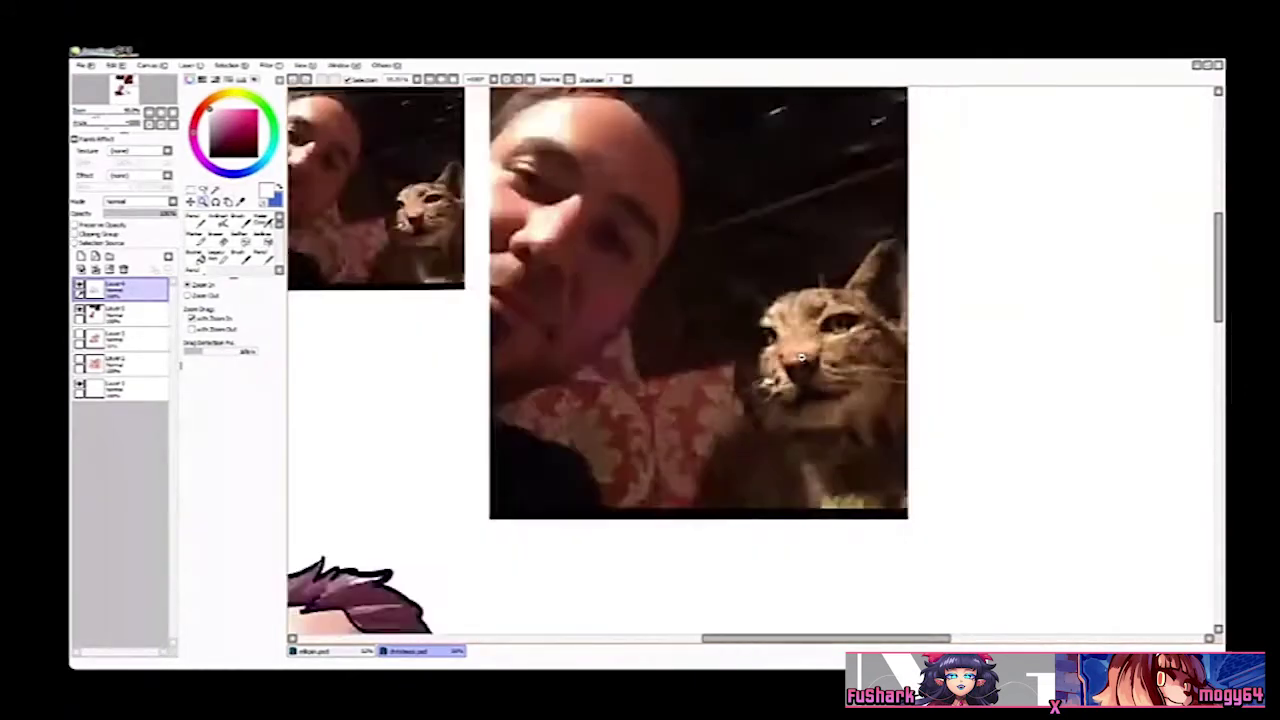
{"action": "mouse_move", "coordinate": [571, 615]}
{"action": "left_mouse_down"}
{"action": "mouse_move", "coordinate": [829, 266]}
{"action": "mouse_move", "coordinate": [720, 322]}
{"action": "left_mouse_up"}
{"action": "scroll", "coordinate": [822, 375], "scroll_direction": "up", "scroll_amount": 4}
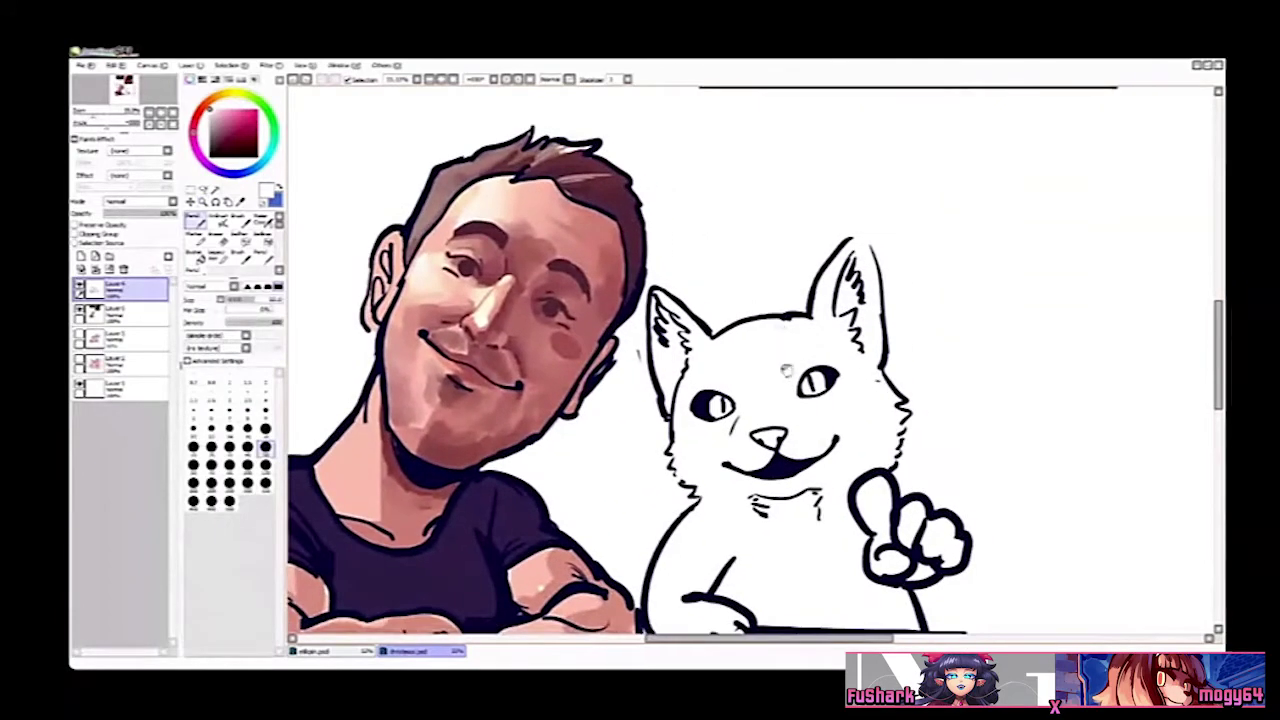
{"action": "scroll", "coordinate": [822, 358], "scroll_direction": "up", "scroll_amount": 2}
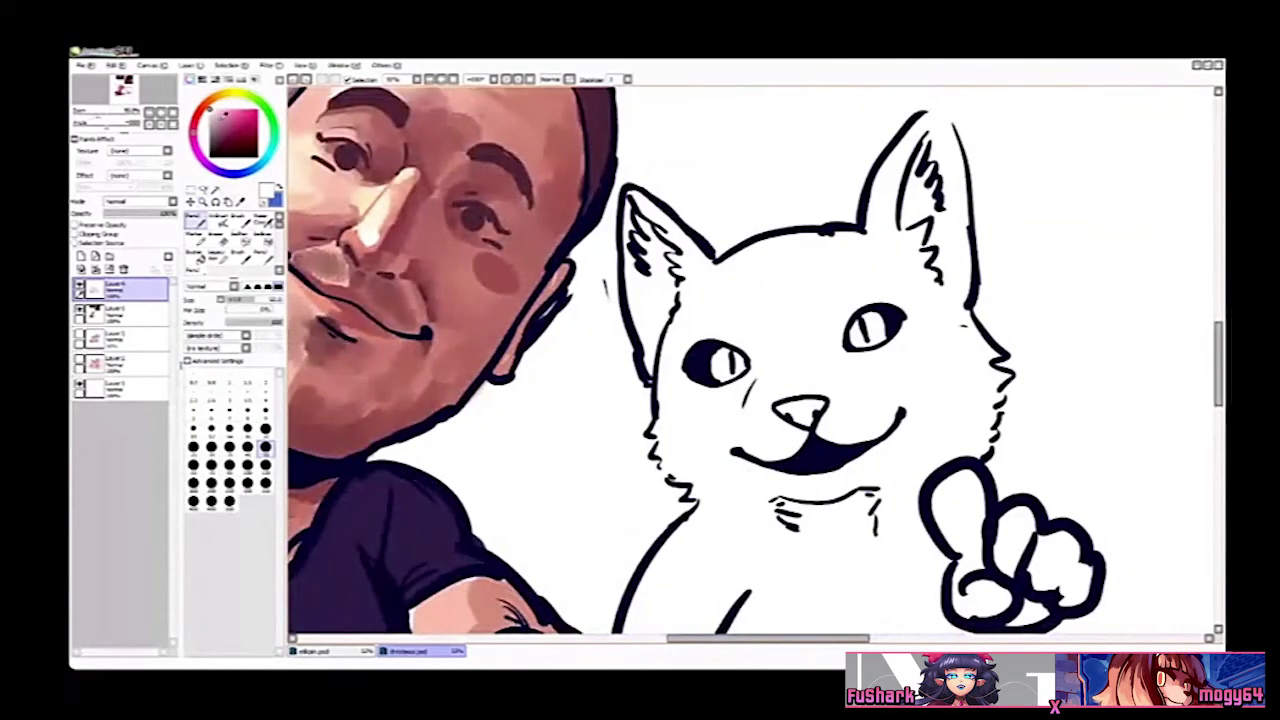
Step: Block in the drawn cat's forehead, near ear, cheek and shoulder in muted pink on the second layer, using a larger brush
{"action": "mouse_move", "coordinate": [207, 108]}
{"action": "left_mouse_down"}
{"action": "mouse_move", "coordinate": [196, 116]}
{"action": "mouse_move", "coordinate": [223, 113]}
{"action": "left_mouse_up"}
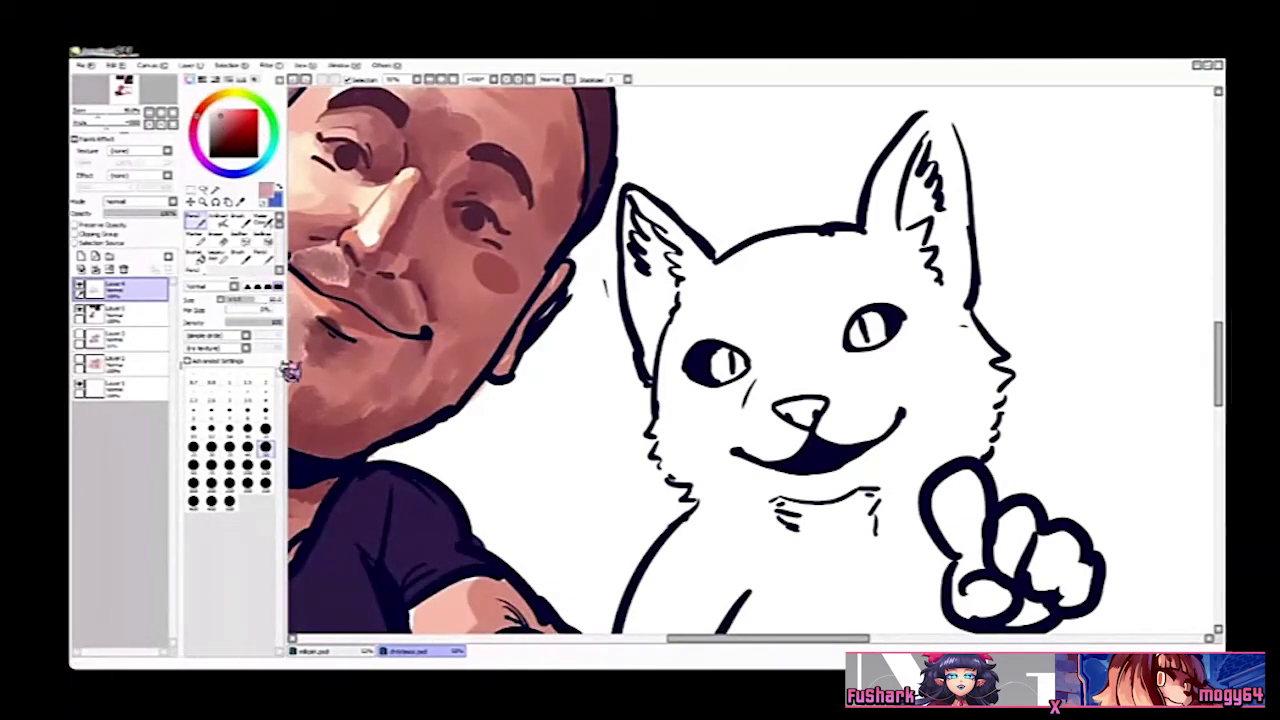
{"action": "left_click", "coordinate": [265, 465]}
{"action": "left_click", "coordinate": [110, 314]}
{"action": "mouse_move", "coordinate": [795, 355]}
{"action": "left_mouse_down"}
{"action": "mouse_move", "coordinate": [697, 410]}
{"action": "mouse_move", "coordinate": [684, 325]}
{"action": "mouse_move", "coordinate": [660, 290]}
{"action": "mouse_move", "coordinate": [822, 267]}
{"action": "mouse_move", "coordinate": [714, 326]}
{"action": "mouse_move", "coordinate": [697, 425]}
{"action": "mouse_move", "coordinate": [670, 427]}
{"action": "mouse_move", "coordinate": [722, 500]}
{"action": "left_mouse_up"}
{"action": "scroll", "coordinate": [722, 500], "scroll_direction": "down", "scroll_amount": 2}
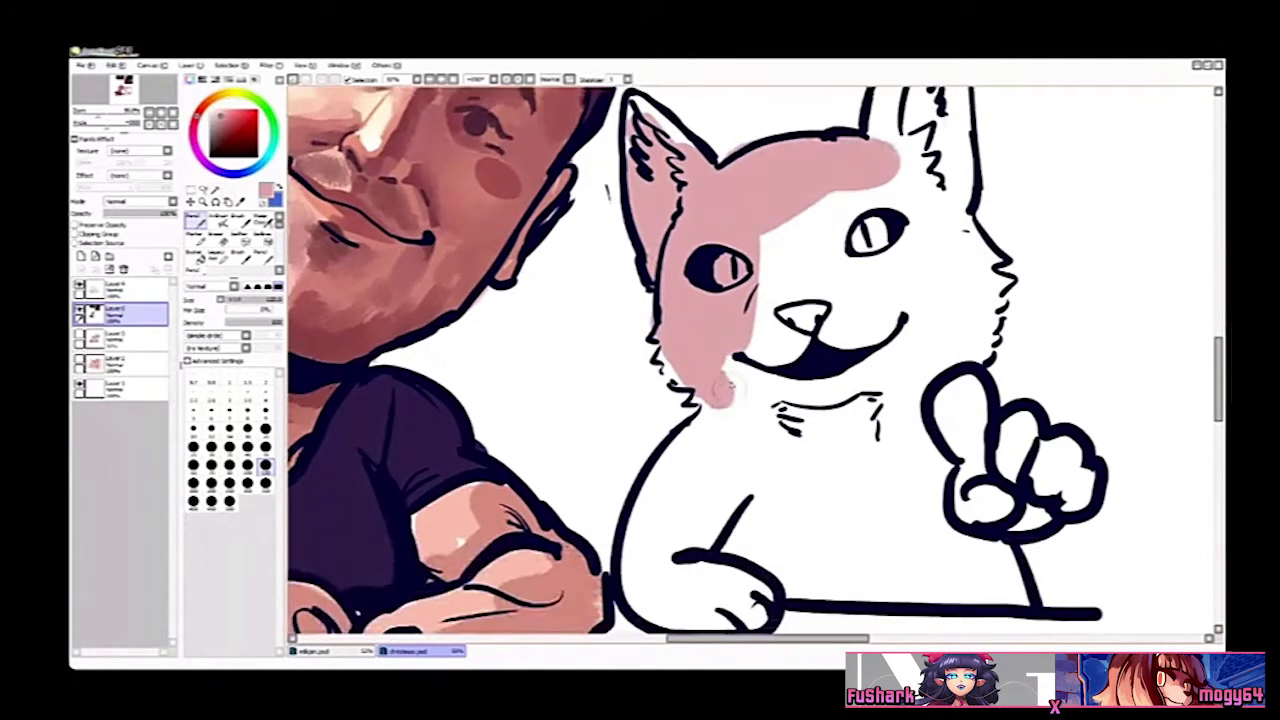
{"action": "mouse_move", "coordinate": [697, 350]}
{"action": "left_mouse_down"}
{"action": "mouse_move", "coordinate": [699, 468]}
{"action": "mouse_move", "coordinate": [638, 552]}
{"action": "left_mouse_up"}
{"action": "scroll", "coordinate": [638, 552], "scroll_direction": "up", "scroll_amount": 1}
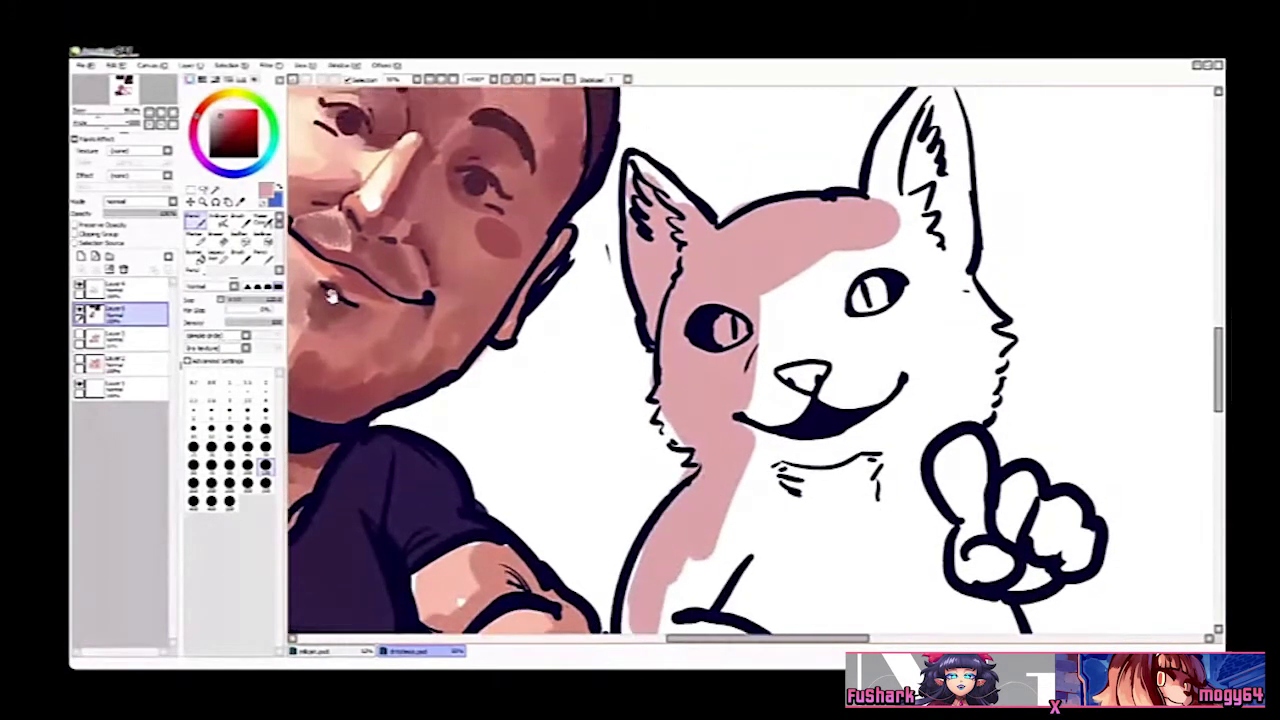
Step: Recolour the drawn cat with a warm greyish-beige base, covering its ears, face, neck and body over the pink
{"action": "left_click", "coordinate": [252, 99]}
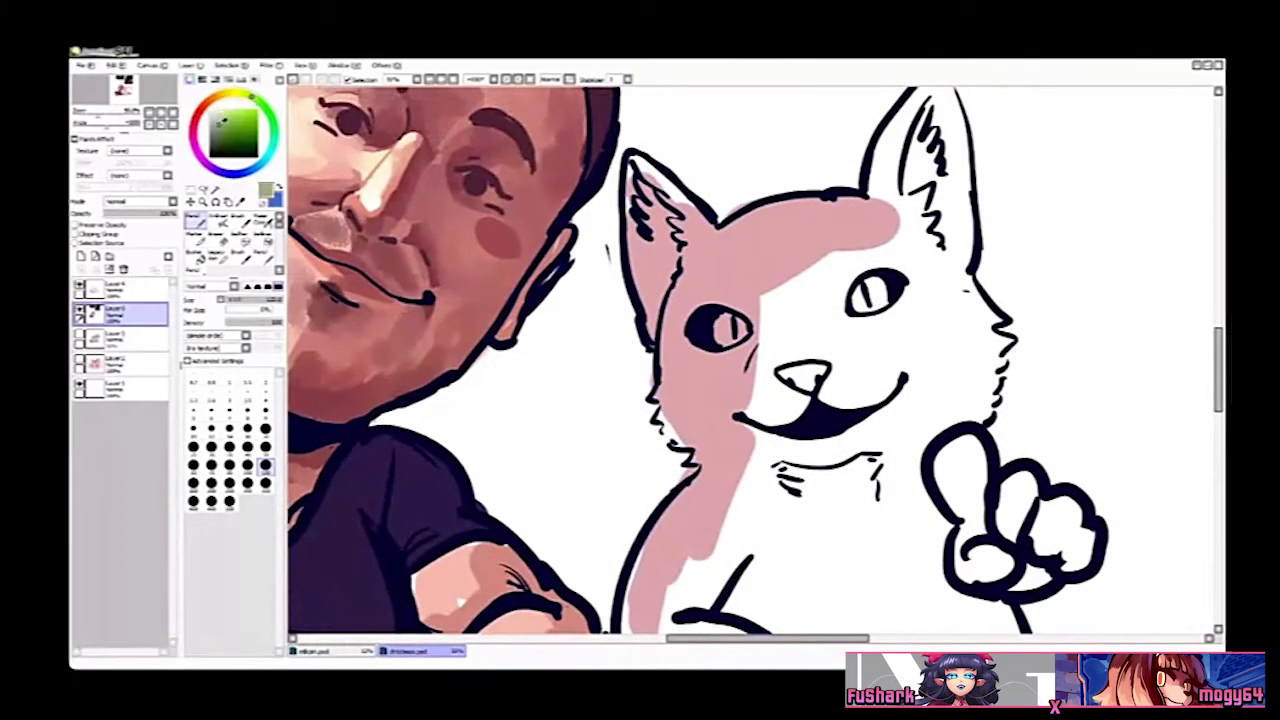
{"action": "left_click_drag", "start_coordinate": [223, 97], "coordinate": [217, 97]}
{"action": "mouse_move", "coordinate": [740, 322]}
{"action": "left_mouse_down"}
{"action": "mouse_move", "coordinate": [710, 436]}
{"action": "mouse_move", "coordinate": [705, 264]}
{"action": "mouse_move", "coordinate": [743, 343]}
{"action": "left_mouse_up"}
{"action": "left_click", "coordinate": [207, 105]}
{"action": "mouse_move", "coordinate": [640, 292]}
{"action": "left_mouse_down"}
{"action": "mouse_move", "coordinate": [646, 376]}
{"action": "mouse_move", "coordinate": [688, 330]}
{"action": "mouse_move", "coordinate": [704, 364]}
{"action": "mouse_move", "coordinate": [694, 326]}
{"action": "mouse_move", "coordinate": [706, 415]}
{"action": "mouse_move", "coordinate": [675, 437]}
{"action": "mouse_move", "coordinate": [785, 345]}
{"action": "mouse_move", "coordinate": [780, 330]}
{"action": "mouse_move", "coordinate": [860, 250]}
{"action": "mouse_move", "coordinate": [893, 258]}
{"action": "mouse_move", "coordinate": [869, 264]}
{"action": "mouse_move", "coordinate": [850, 205]}
{"action": "mouse_move", "coordinate": [910, 235]}
{"action": "mouse_move", "coordinate": [883, 377]}
{"action": "left_mouse_up"}
{"action": "left_click_drag", "start_coordinate": [810, 313], "coordinate": [794, 291]}
{"action": "left_click_drag", "start_coordinate": [790, 400], "coordinate": [778, 308]}
{"action": "mouse_move", "coordinate": [695, 432]}
{"action": "left_mouse_down"}
{"action": "mouse_move", "coordinate": [674, 523]}
{"action": "mouse_move", "coordinate": [669, 443]}
{"action": "left_mouse_up"}
{"action": "left_click_drag", "start_coordinate": [628, 535], "coordinate": [608, 578]}
{"action": "left_click_drag", "start_coordinate": [693, 500], "coordinate": [693, 490]}
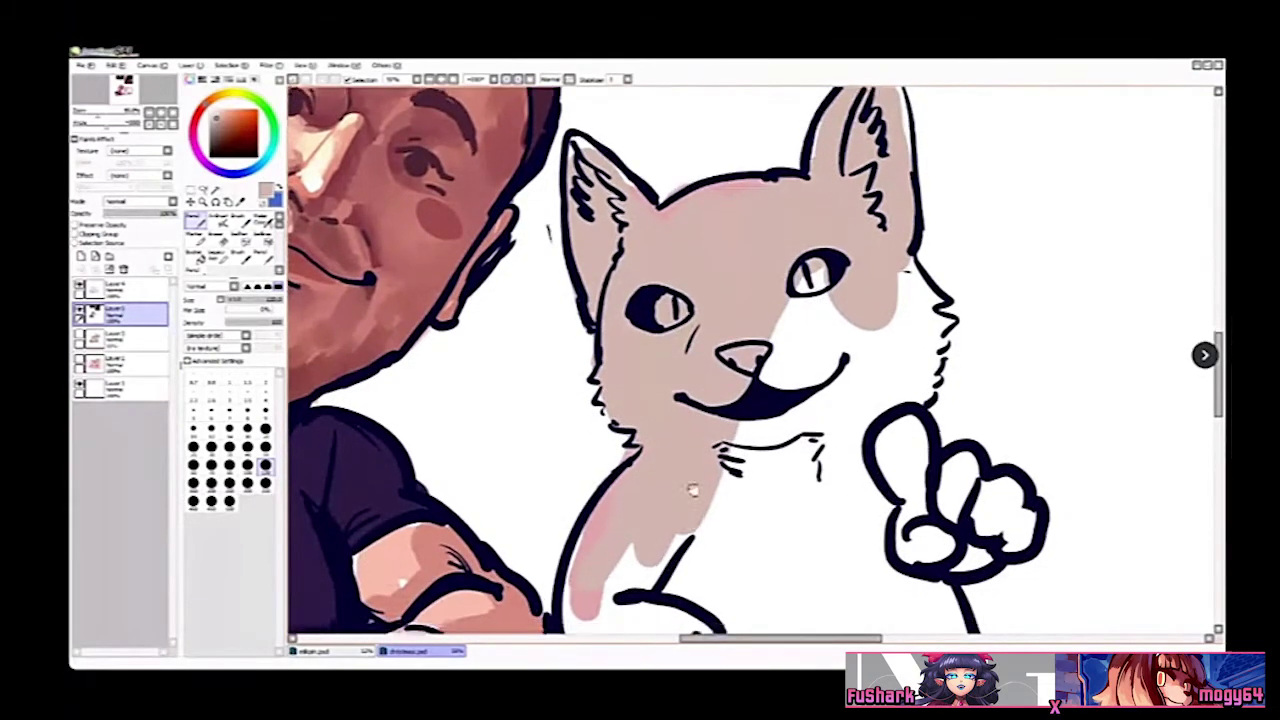
{"action": "scroll", "coordinate": [692, 488], "scroll_direction": "down", "scroll_amount": 3}
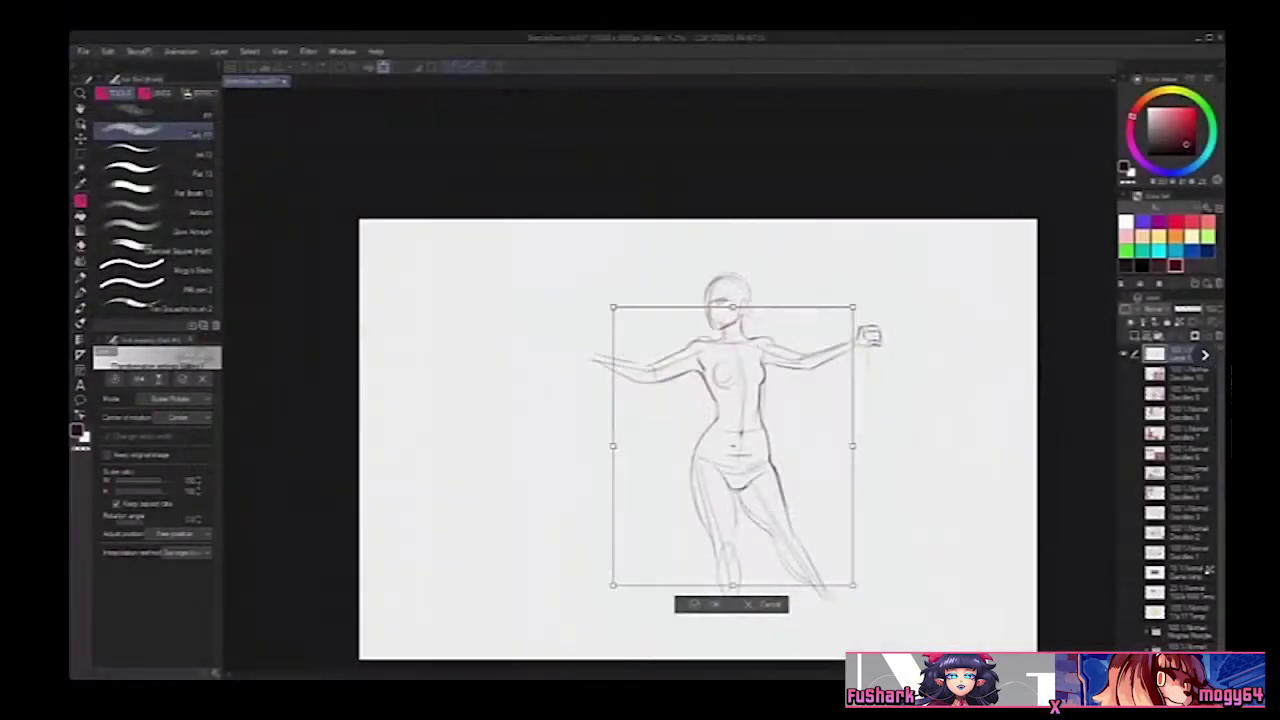
Step: Switch to Clip Studio Paint and scale down the sketched standing figure proportionally
{"action": "left_click_drag", "start_coordinate": [853, 585], "coordinate": [817, 543]}
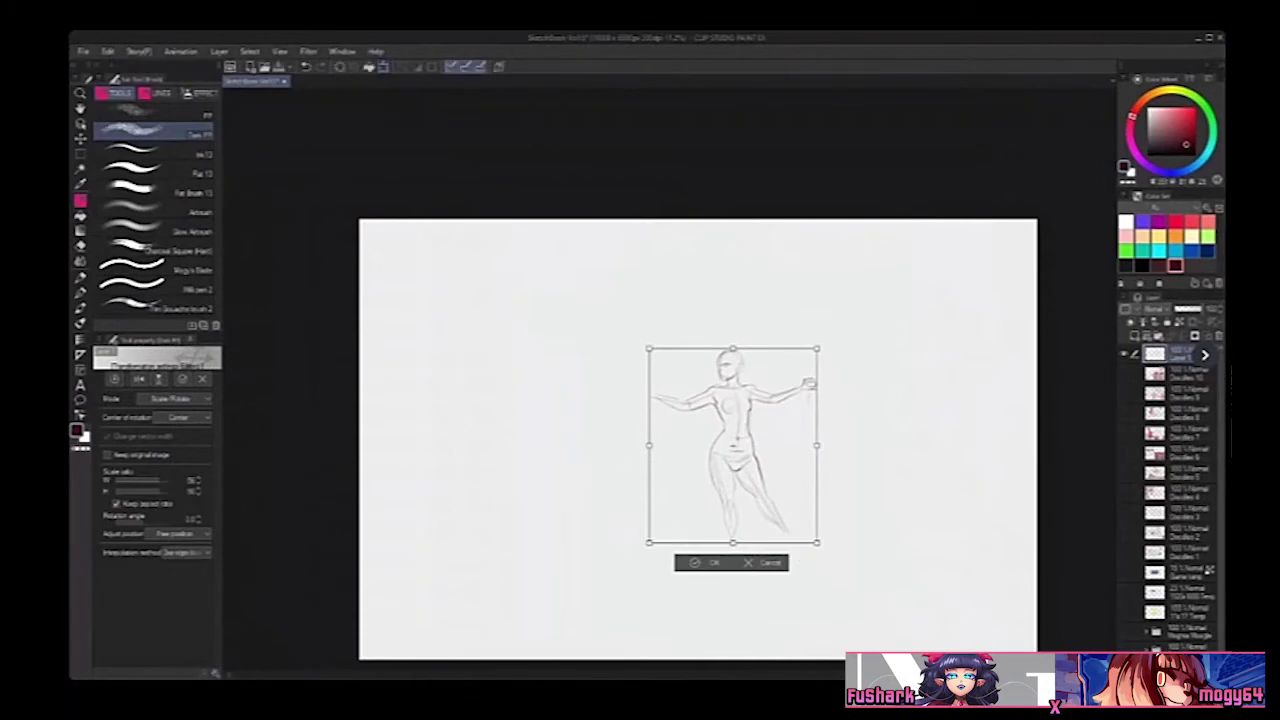
{"action": "key", "text": "Return"}
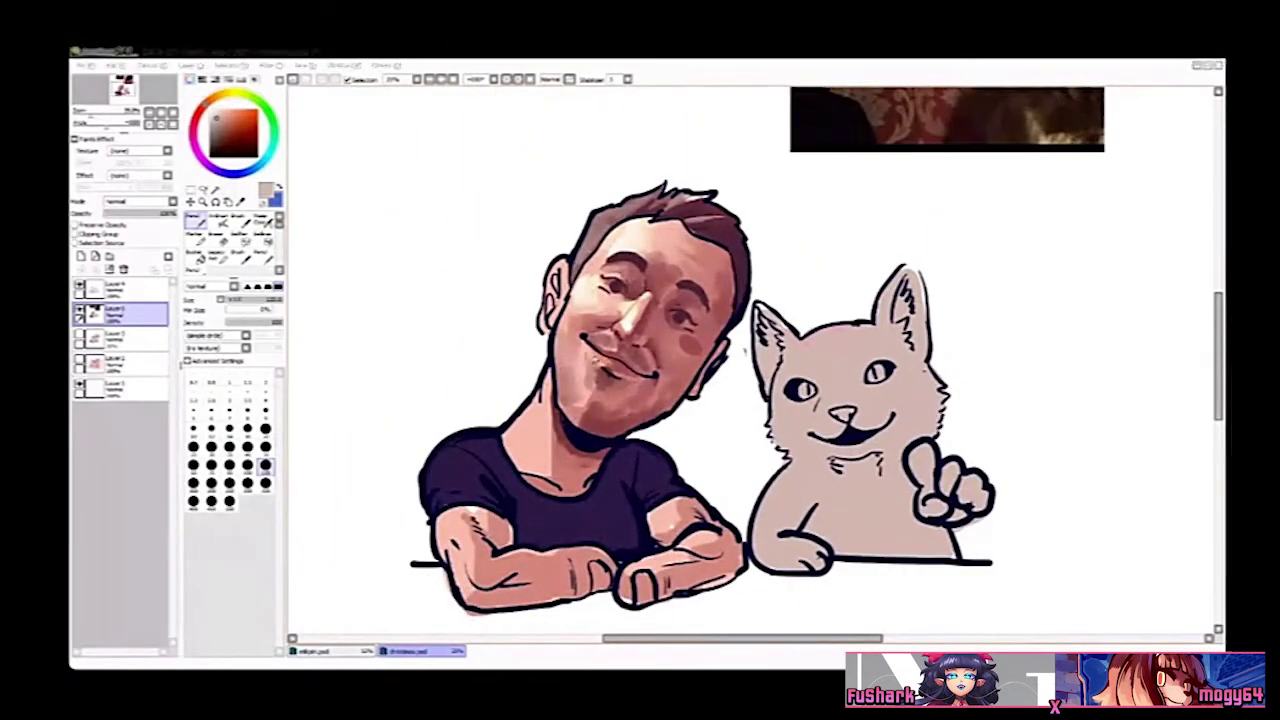
Step: Return to the portrait painting and fill the background behind the man's ear and far shoulder with a muted red block
{"action": "left_click_drag", "start_coordinate": [637, 364], "coordinate": [627, 387]}
{"action": "left_click", "coordinate": [634, 384], "text": "ctrl"}
{"action": "left_click", "coordinate": [634, 382], "text": "ctrl+alt"}
{"action": "key", "text": "n"}
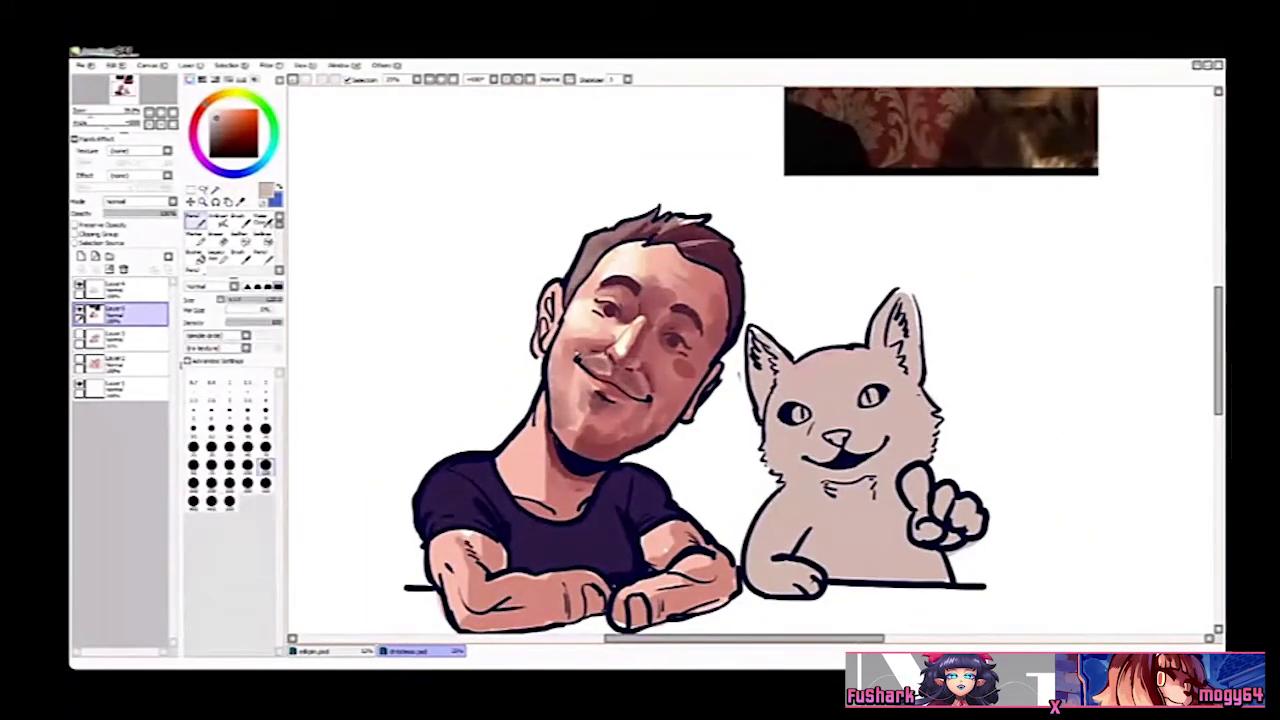
{"action": "scroll", "coordinate": [617, 383], "scroll_direction": "up", "scroll_amount": 1}
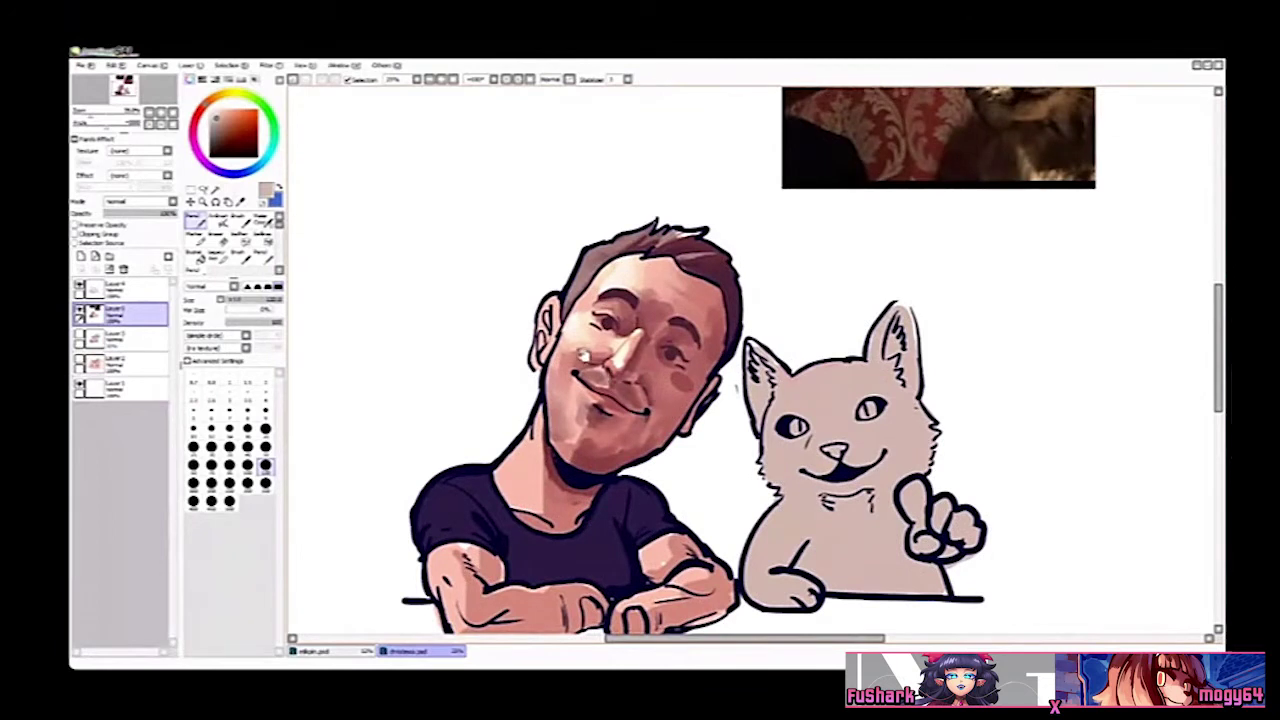
{"action": "left_click", "coordinate": [198, 113]}
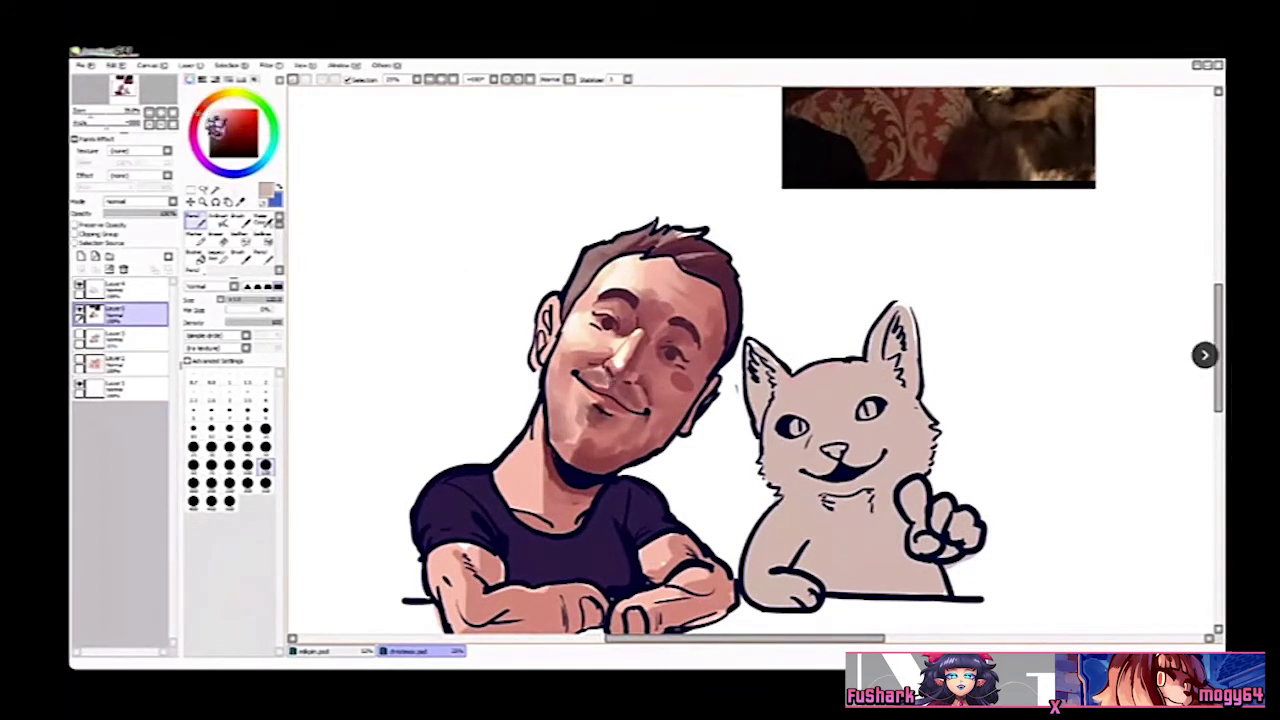
{"action": "left_click", "coordinate": [228, 126]}
{"action": "mouse_move", "coordinate": [420, 320]}
{"action": "left_mouse_down"}
{"action": "mouse_move", "coordinate": [426, 502]}
{"action": "mouse_move", "coordinate": [490, 462]}
{"action": "mouse_move", "coordinate": [538, 380]}
{"action": "mouse_move", "coordinate": [522, 314]}
{"action": "mouse_move", "coordinate": [568, 248]}
{"action": "mouse_move", "coordinate": [515, 235]}
{"action": "left_mouse_up"}
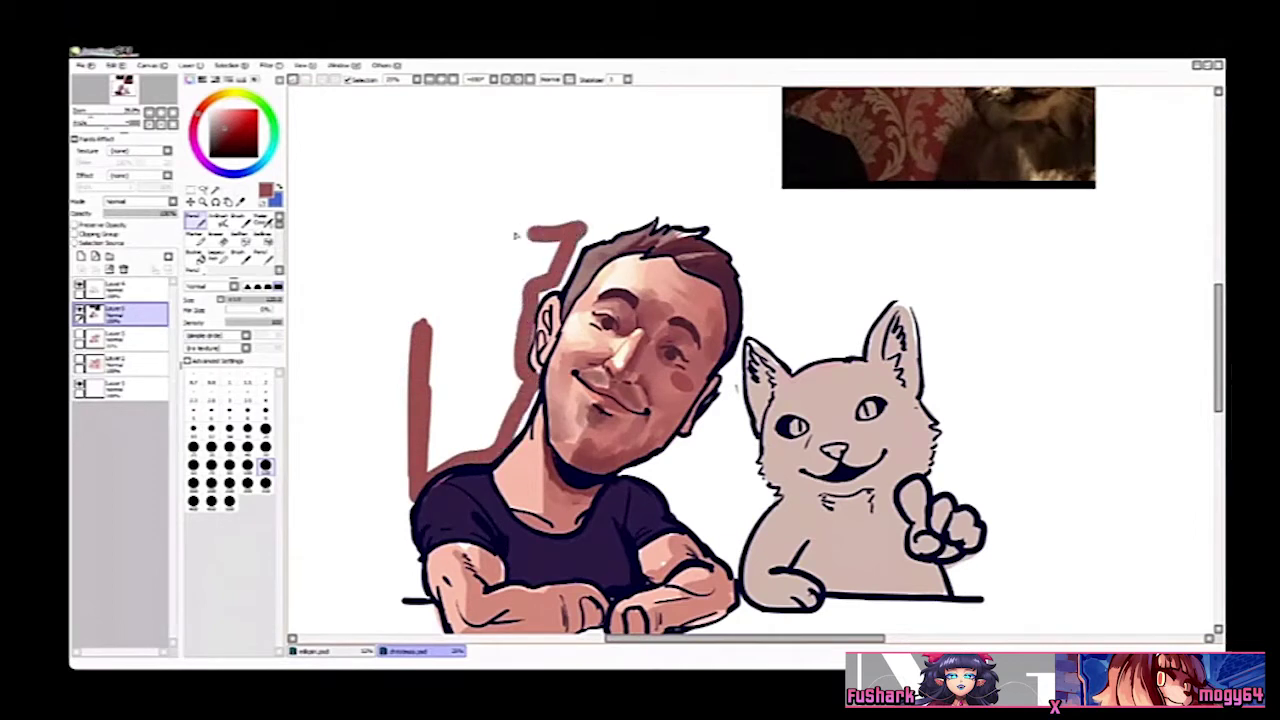
{"action": "left_click", "coordinate": [490, 352]}
Step: Outline and fill the background gap between the man and the cat with a darker muted red
{"action": "left_click_drag", "start_coordinate": [713, 435], "coordinate": [697, 399]}
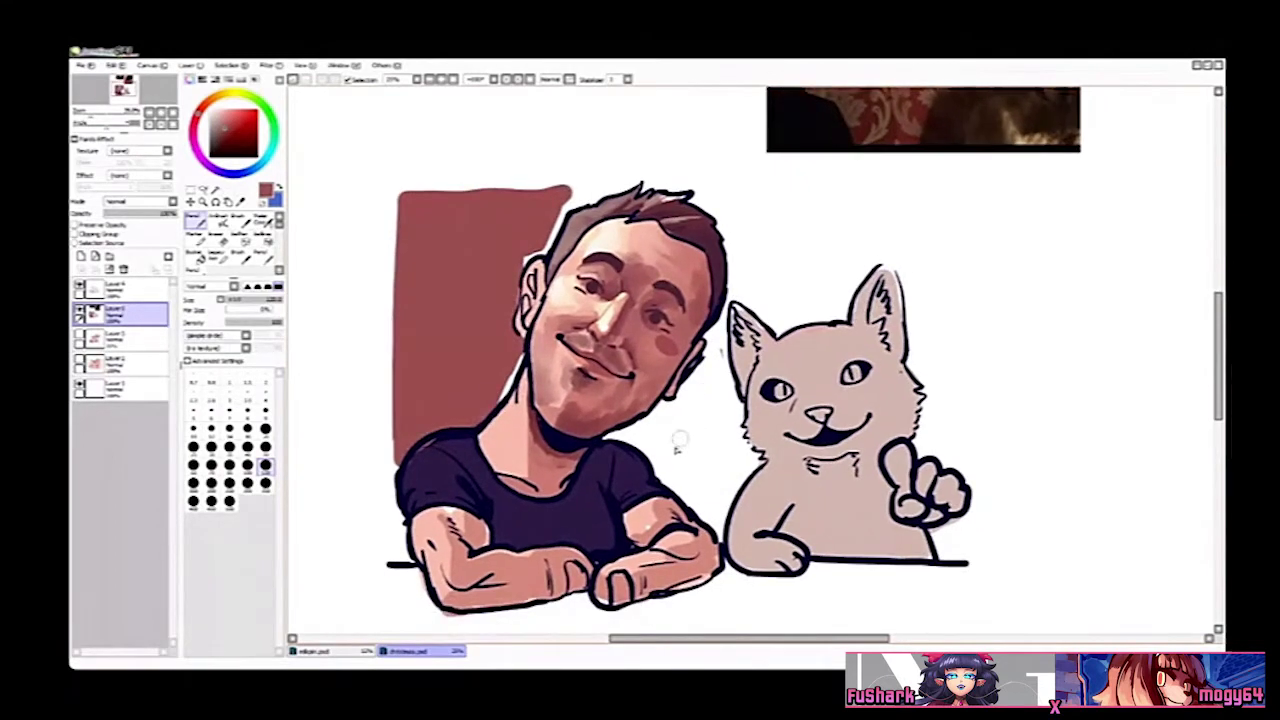
{"action": "scroll", "coordinate": [670, 445], "scroll_direction": "up", "scroll_amount": 1}
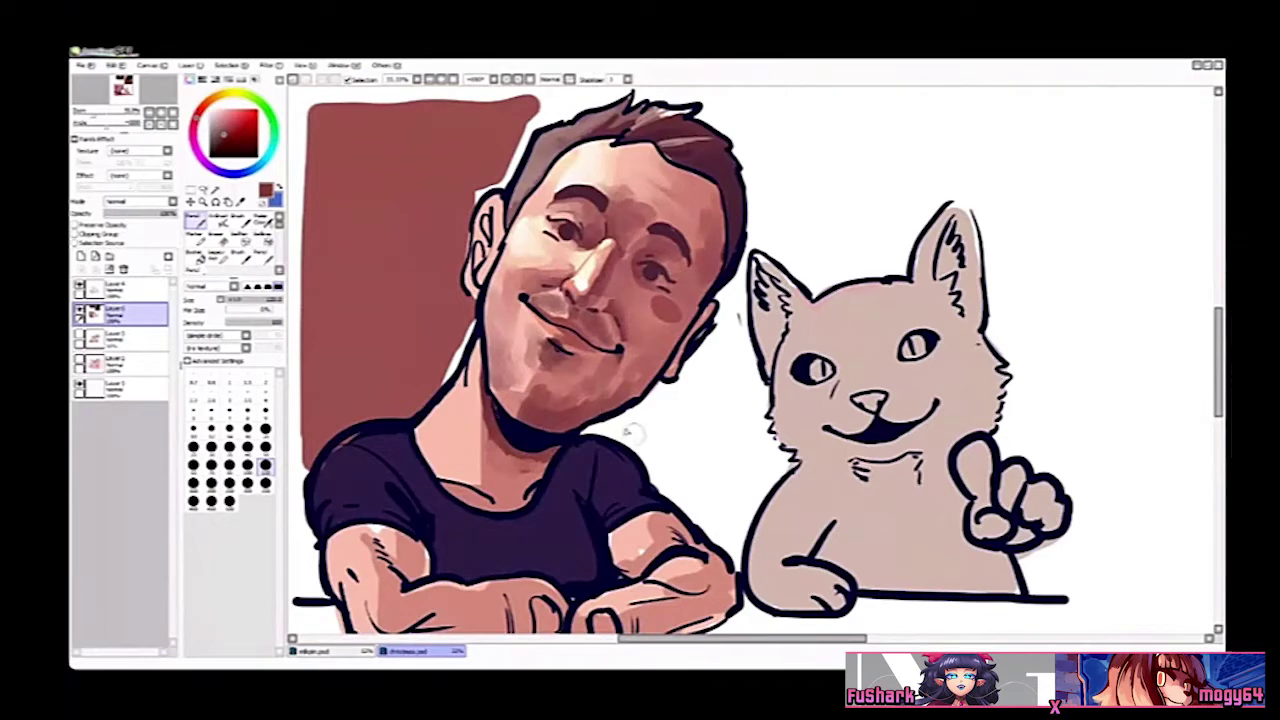
{"action": "left_click_drag", "start_coordinate": [599, 430], "coordinate": [721, 535]}
{"action": "left_click_drag", "start_coordinate": [727, 496], "coordinate": [709, 466]}
{"action": "mouse_move", "coordinate": [712, 532]}
{"action": "left_mouse_down"}
{"action": "mouse_move", "coordinate": [770, 434]}
{"action": "mouse_move", "coordinate": [740, 401]}
{"action": "mouse_move", "coordinate": [716, 258]}
{"action": "mouse_move", "coordinate": [662, 356]}
{"action": "mouse_move", "coordinate": [582, 408]}
{"action": "left_mouse_up"}
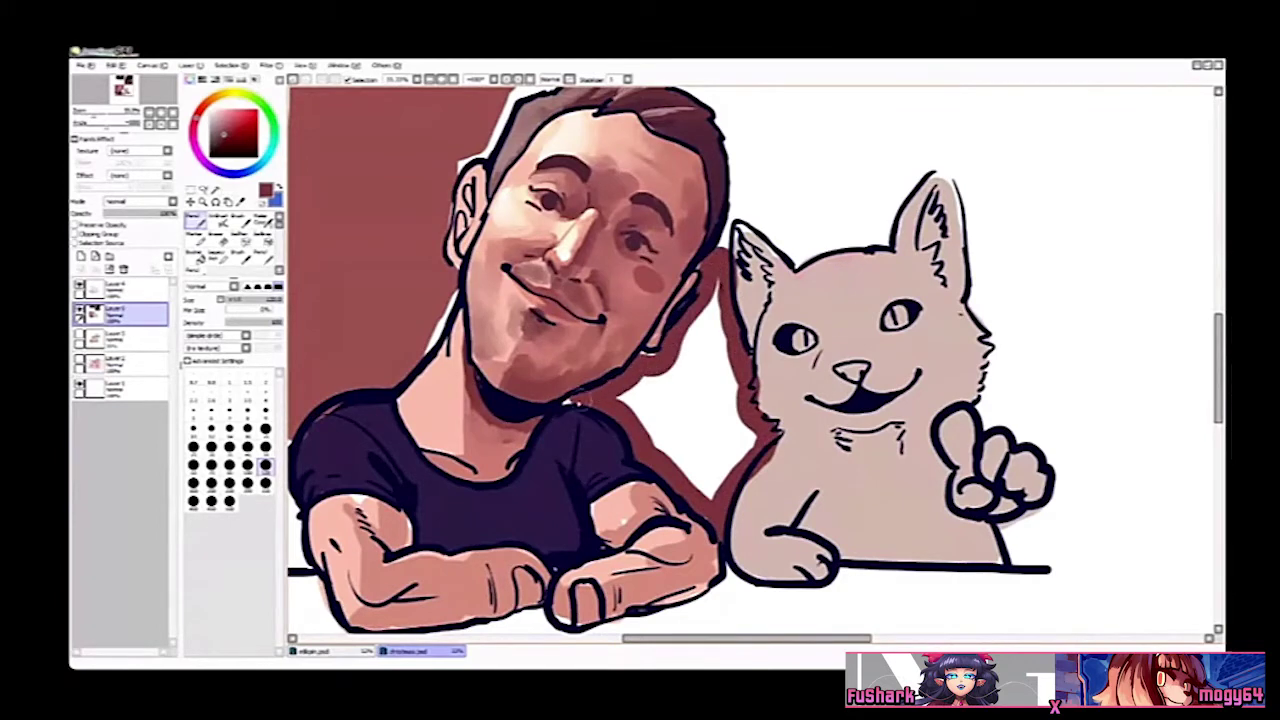
{"action": "left_click", "coordinate": [712, 418]}
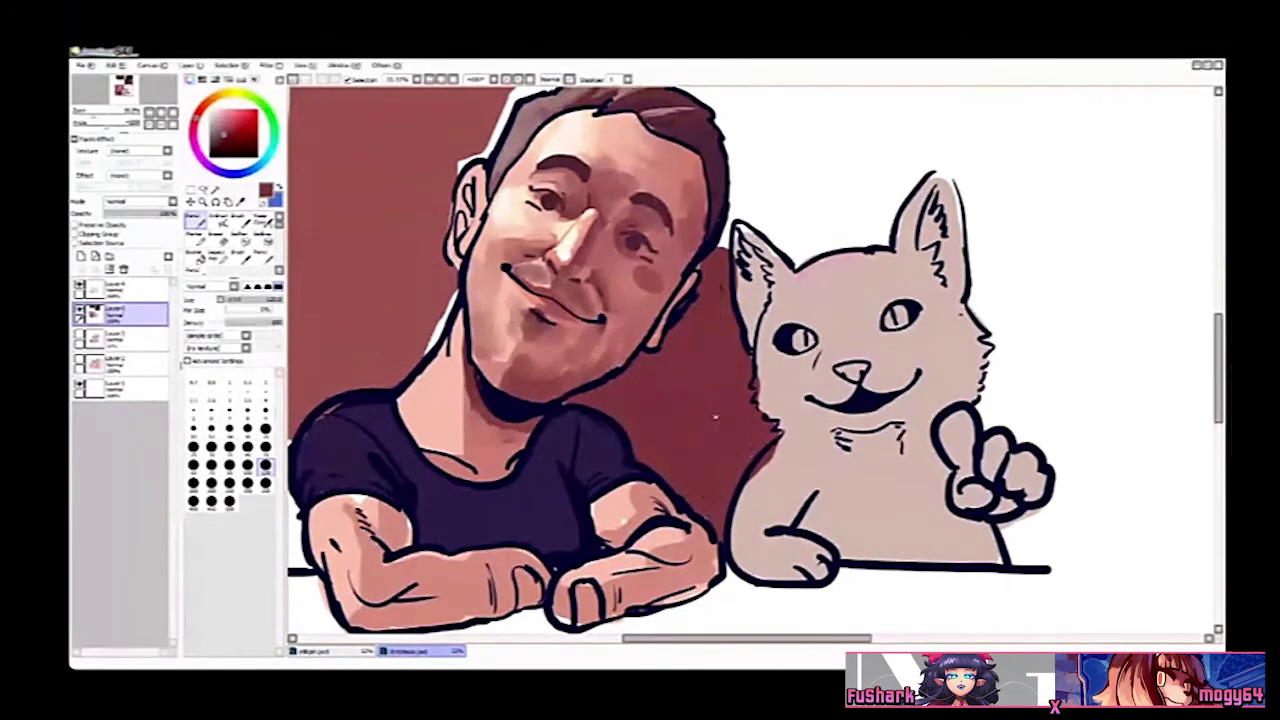
Step: Extend the darker red background above and around the cat, from the man's hair to beyond the raised paw
{"action": "left_click", "coordinate": [747, 400], "text": "ctrl+alt"}
{"action": "left_click_drag", "start_coordinate": [772, 252], "coordinate": [771, 291]}
{"action": "key", "text": "n"}
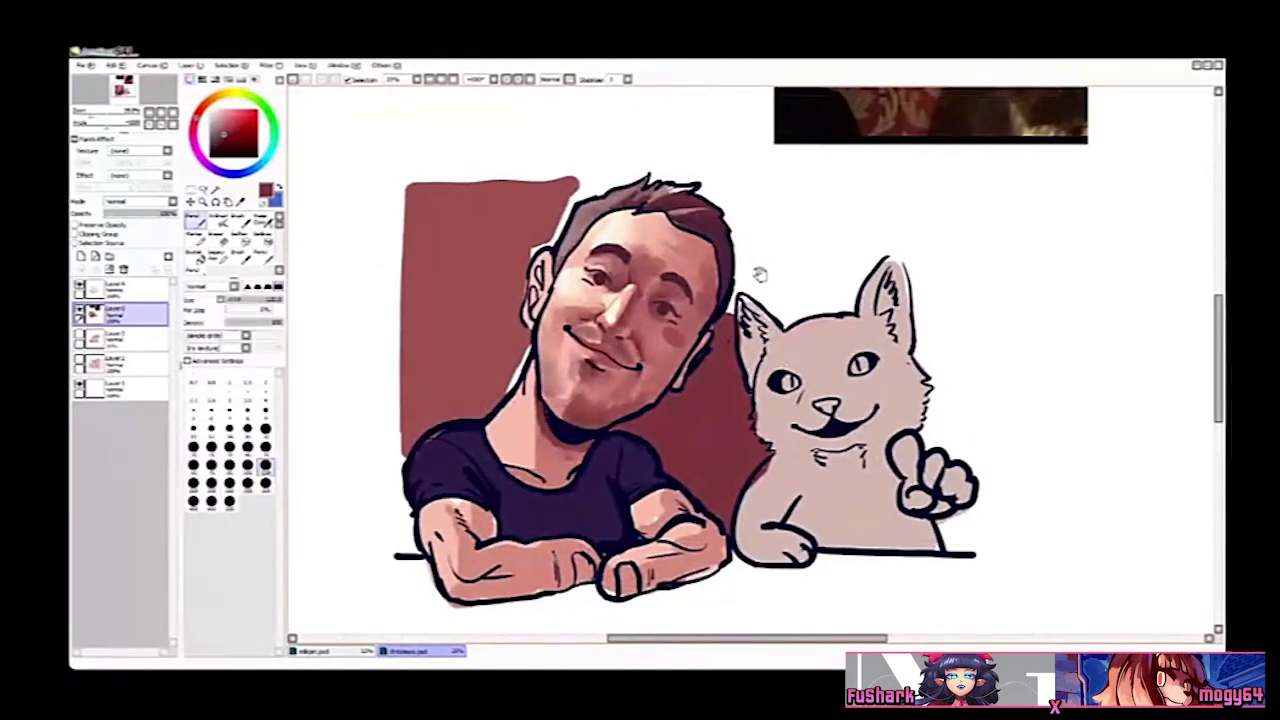
{"action": "mouse_move", "coordinate": [950, 525]}
{"action": "left_mouse_down"}
{"action": "mouse_move", "coordinate": [852, 479]}
{"action": "mouse_move", "coordinate": [886, 502]}
{"action": "mouse_move", "coordinate": [856, 468]}
{"action": "mouse_move", "coordinate": [872, 496]}
{"action": "mouse_move", "coordinate": [861, 198]}
{"action": "mouse_move", "coordinate": [645, 173]}
{"action": "mouse_move", "coordinate": [618, 212]}
{"action": "mouse_move", "coordinate": [640, 276]}
{"action": "mouse_move", "coordinate": [801, 278]}
{"action": "mouse_move", "coordinate": [812, 396]}
{"action": "mouse_move", "coordinate": [872, 456]}
{"action": "left_mouse_up"}
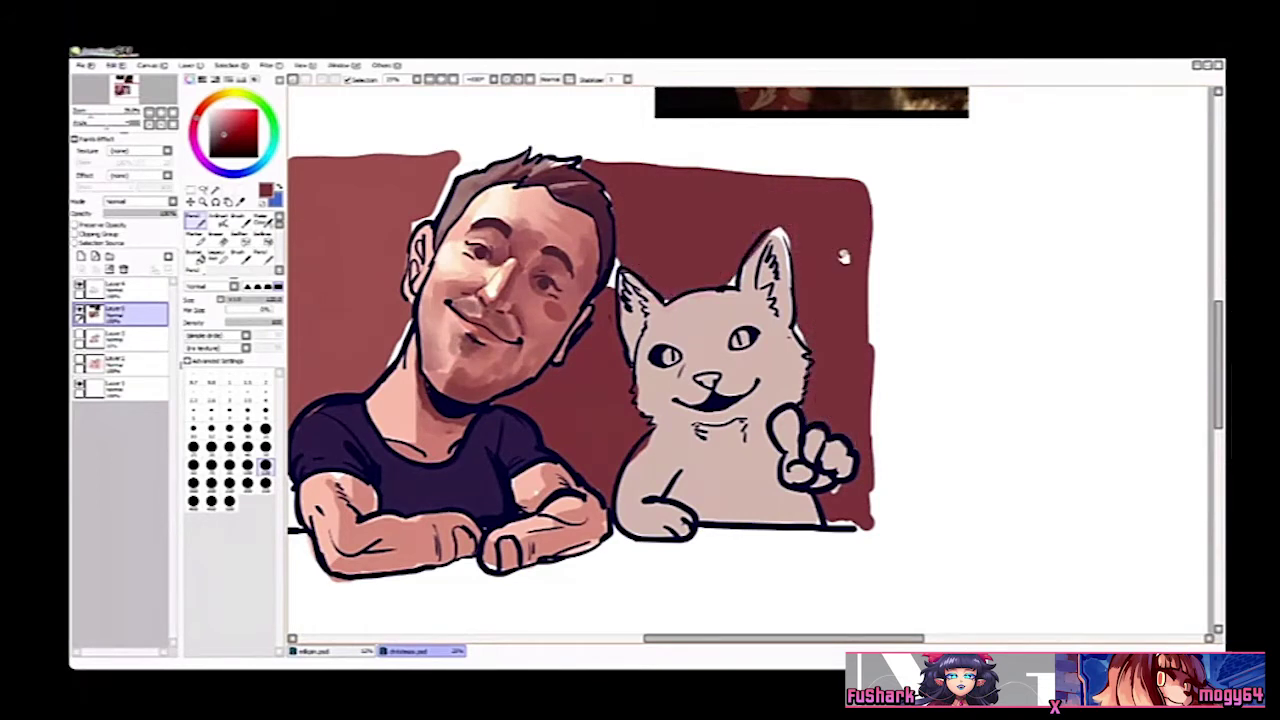
Step: Dab a patch of the lighter red into the dark background just below the man's jaw
{"action": "left_click_drag", "start_coordinate": [733, 256], "coordinate": [811, 292]}
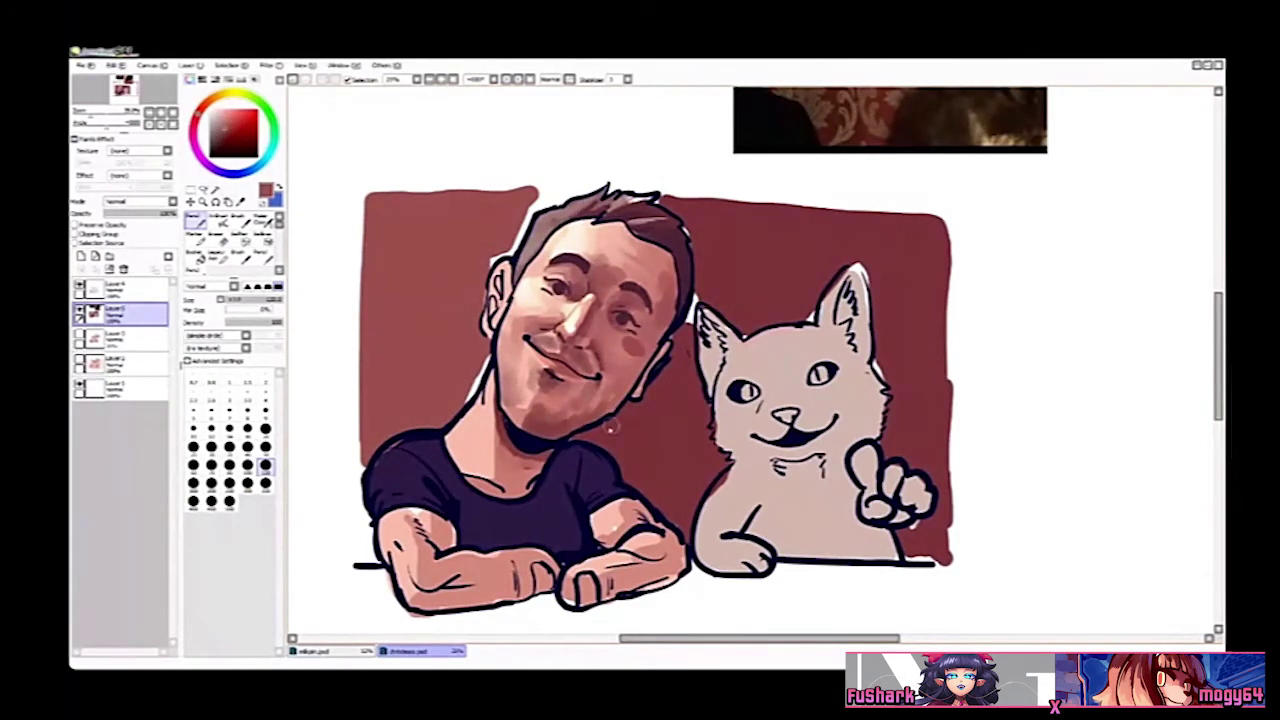
{"action": "left_click_drag", "start_coordinate": [596, 440], "coordinate": [619, 438]}
{"action": "key", "text": "b"}
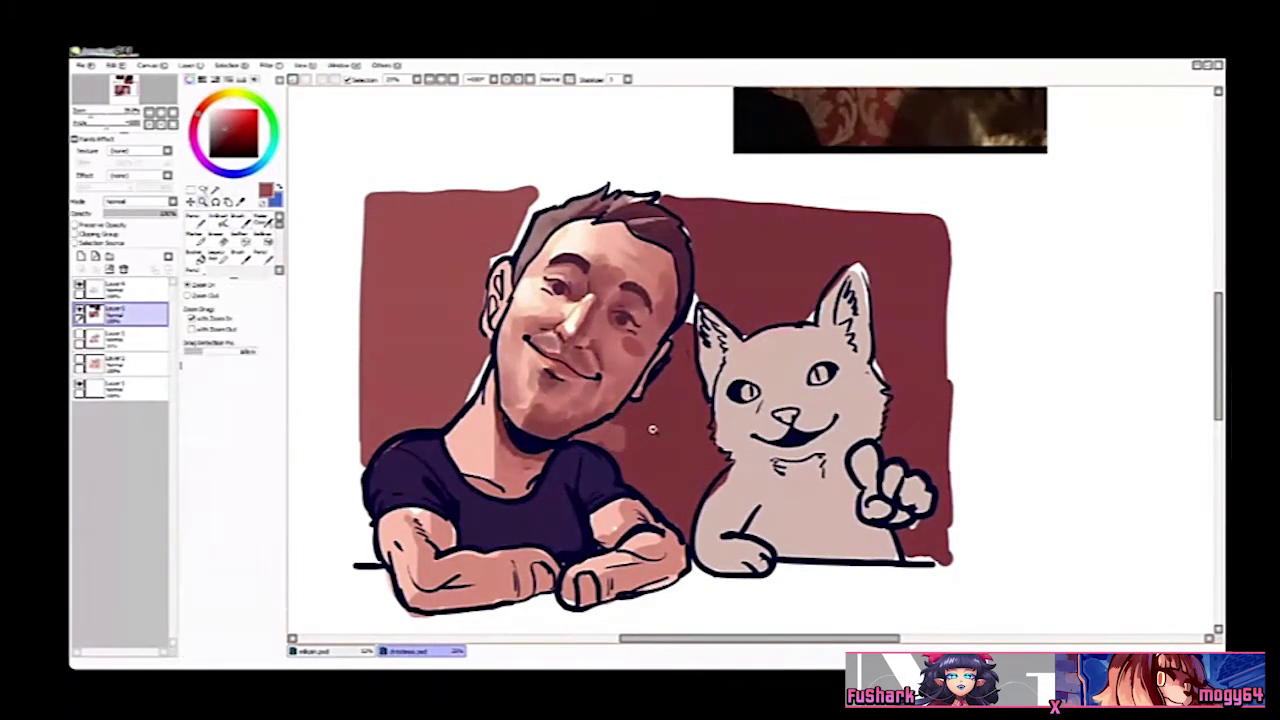
{"action": "left_click", "coordinate": [656, 430], "text": "ctrl"}
{"action": "scroll", "coordinate": [632, 420], "scroll_direction": "down", "scroll_amount": 1}
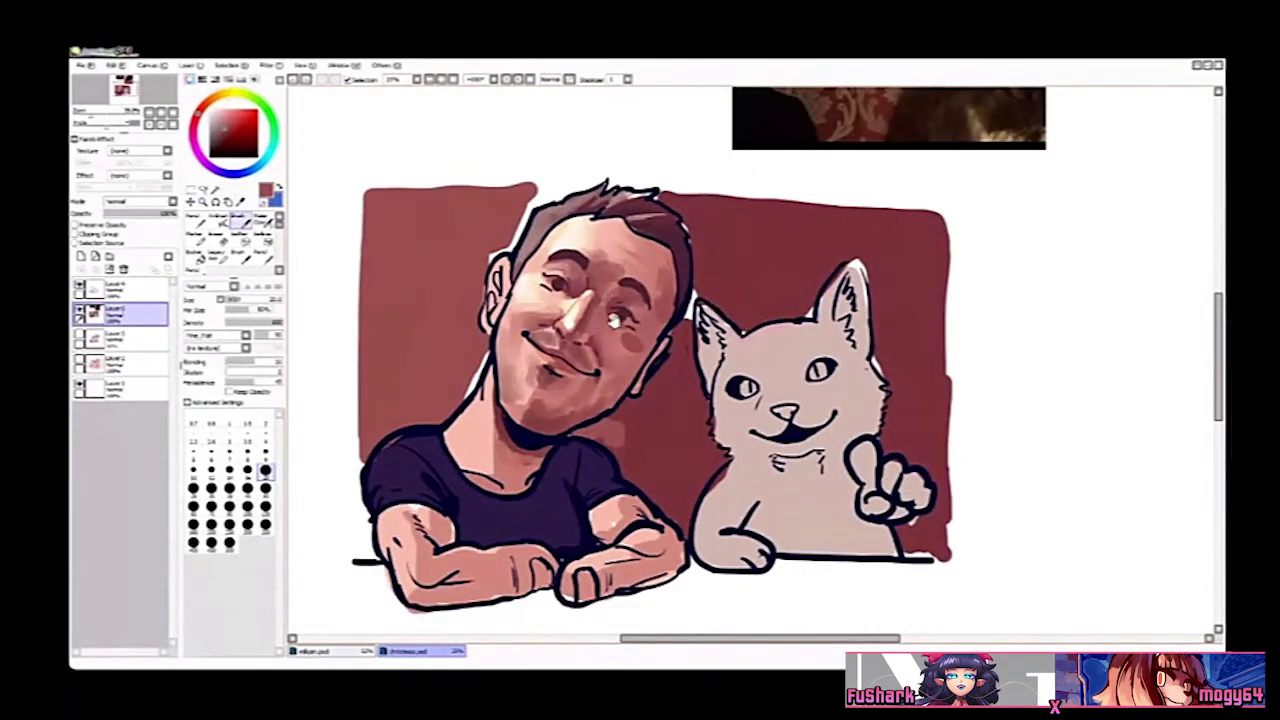
{"action": "left_click_drag", "start_coordinate": [614, 320], "coordinate": [668, 318]}
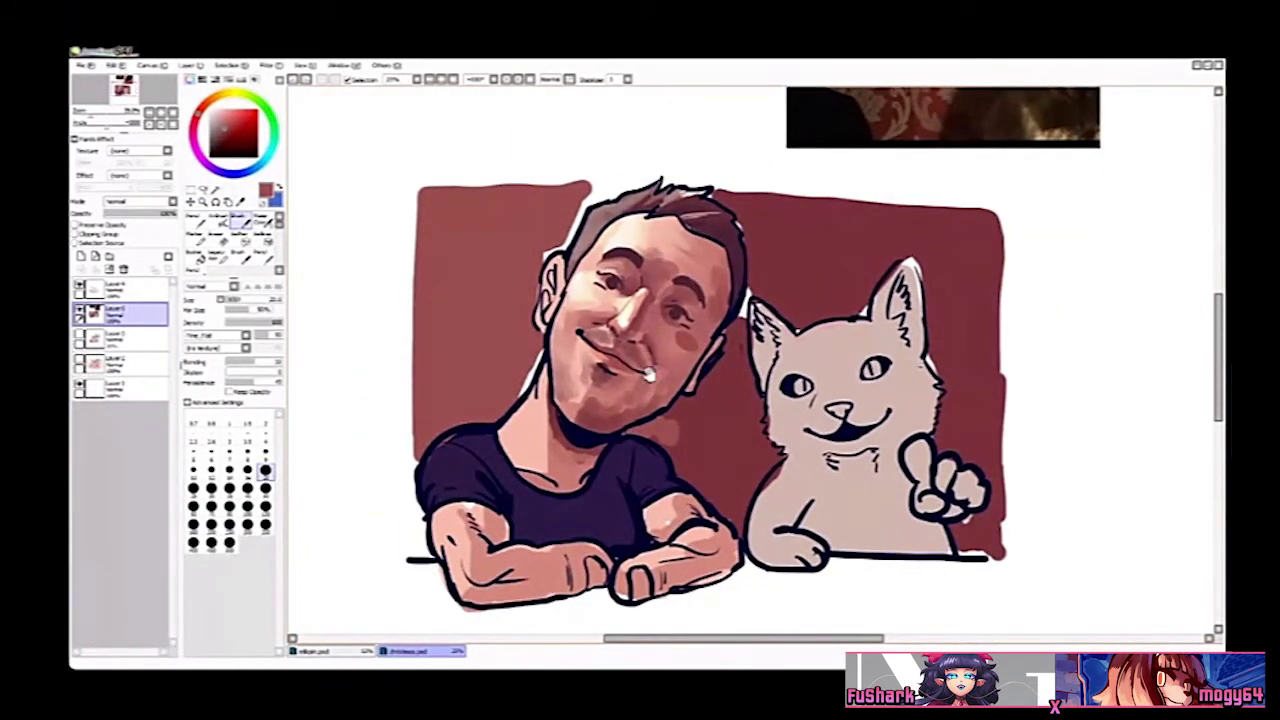
{"action": "key", "text": "n"}
{"action": "mouse_move", "coordinate": [690, 370]}
{"action": "left_mouse_down"}
{"action": "mouse_move", "coordinate": [671, 362]}
{"action": "mouse_move", "coordinate": [710, 394]}
{"action": "left_mouse_up"}
Step: Paint an indigo patch in the background between the man's ear and the cat's cheek, softening it with a larger blending brush
{"action": "right_click", "coordinate": [708, 405]}
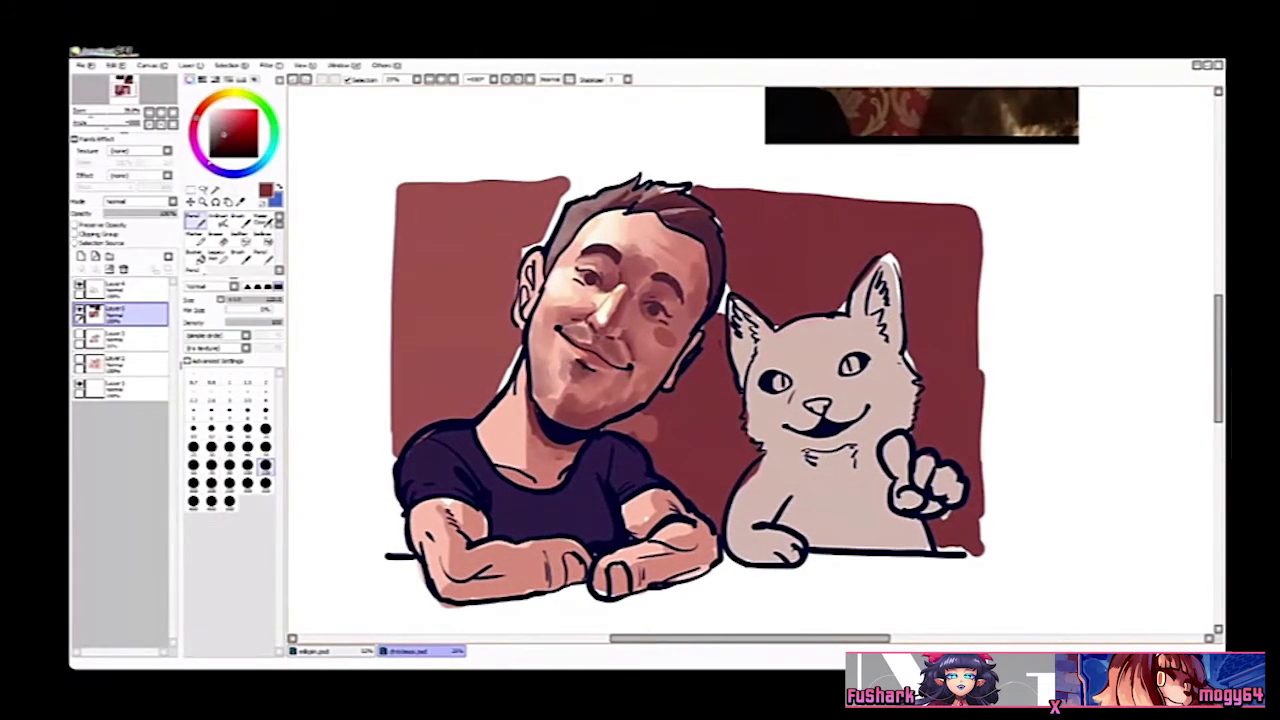
{"action": "left_click_drag", "start_coordinate": [222, 139], "coordinate": [222, 172]}
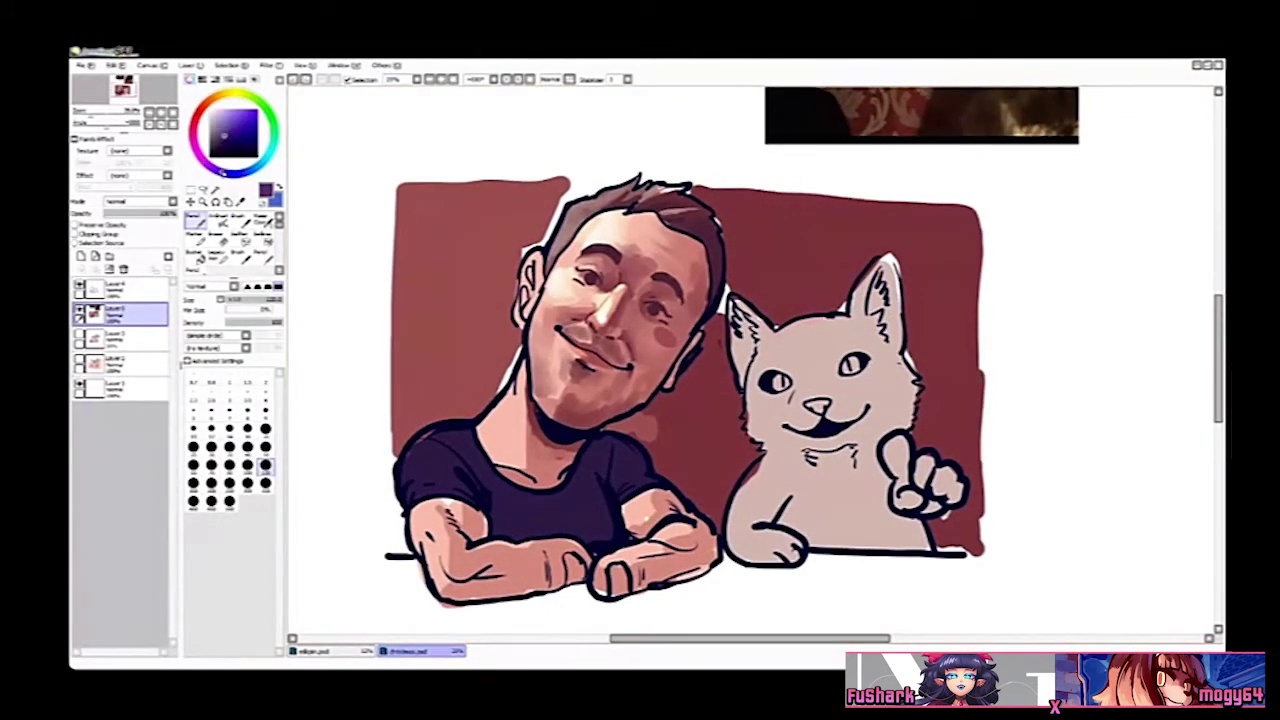
{"action": "scroll", "coordinate": [700, 383], "scroll_direction": "up", "scroll_amount": 1}
{"action": "scroll", "coordinate": [697, 367], "scroll_direction": "up", "scroll_amount": 1}
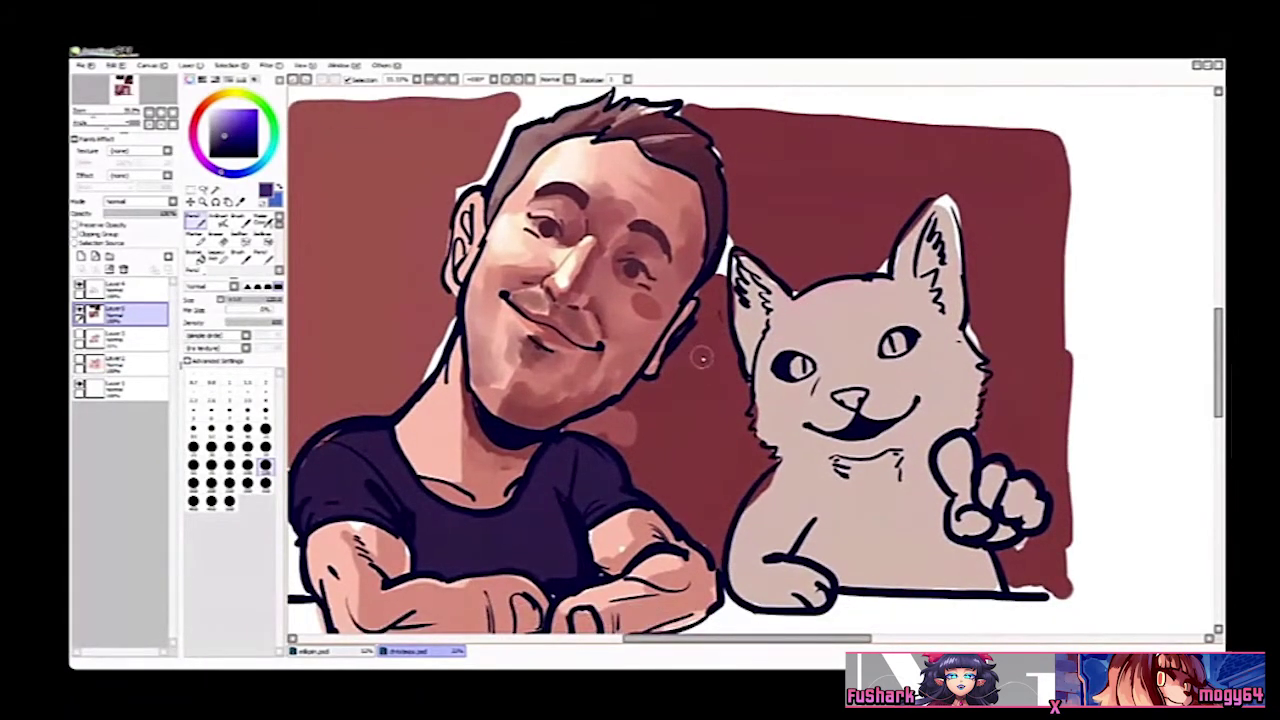
{"action": "mouse_move", "coordinate": [682, 370]}
{"action": "left_mouse_down"}
{"action": "mouse_move", "coordinate": [685, 410]}
{"action": "mouse_move", "coordinate": [674, 368]}
{"action": "mouse_move", "coordinate": [690, 408]}
{"action": "mouse_move", "coordinate": [710, 305]}
{"action": "mouse_move", "coordinate": [738, 405]}
{"action": "mouse_move", "coordinate": [712, 420]}
{"action": "left_mouse_up"}
{"action": "key", "text": "b"}
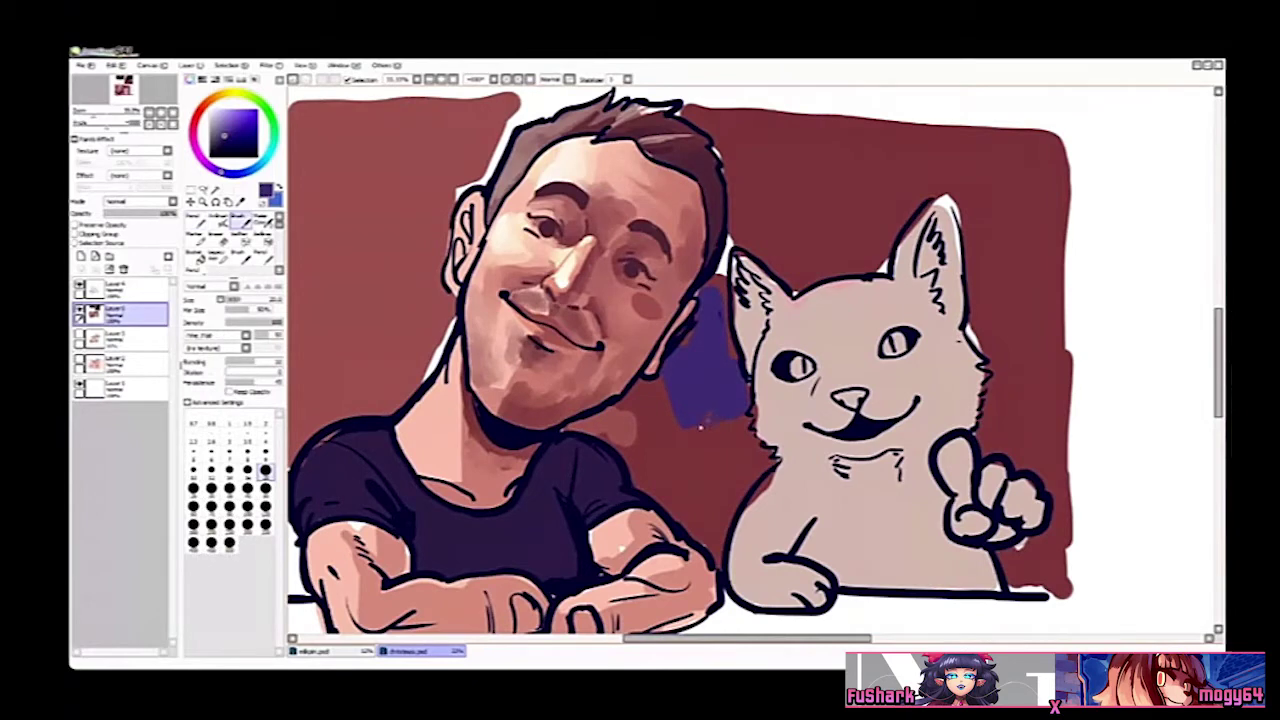
{"action": "left_click", "coordinate": [265, 490]}
{"action": "left_click_drag", "start_coordinate": [750, 388], "coordinate": [746, 413]}
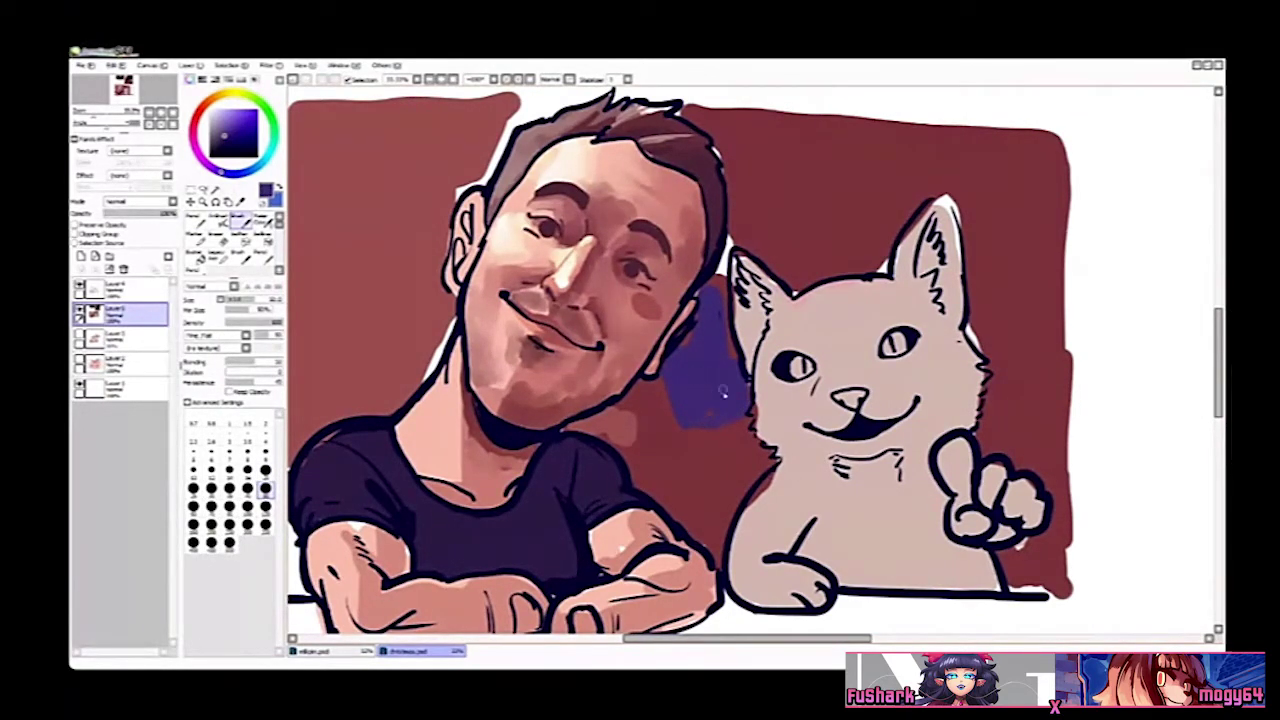
Step: Brush a soft indigo patch into the red background beside the cat's far ear, using a larger brush size
{"action": "left_click", "coordinate": [265, 508]}
{"action": "left_click_drag", "start_coordinate": [925, 367], "coordinate": [777, 370]}
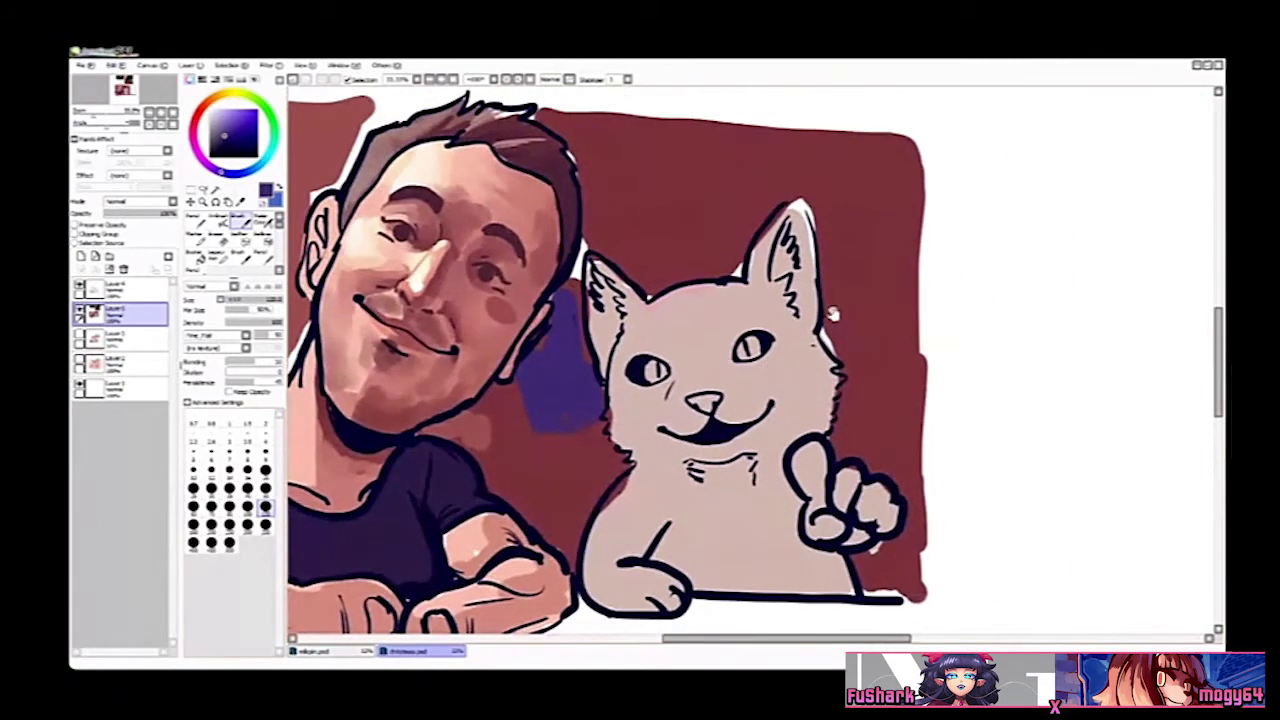
{"action": "mouse_move", "coordinate": [833, 314]}
{"action": "left_mouse_down"}
{"action": "mouse_move", "coordinate": [855, 352]}
{"action": "mouse_move", "coordinate": [863, 328]}
{"action": "mouse_move", "coordinate": [901, 323]}
{"action": "mouse_move", "coordinate": [909, 200]}
{"action": "mouse_move", "coordinate": [876, 335]}
{"action": "mouse_move", "coordinate": [837, 192]}
{"action": "mouse_move", "coordinate": [839, 322]}
{"action": "left_mouse_up"}
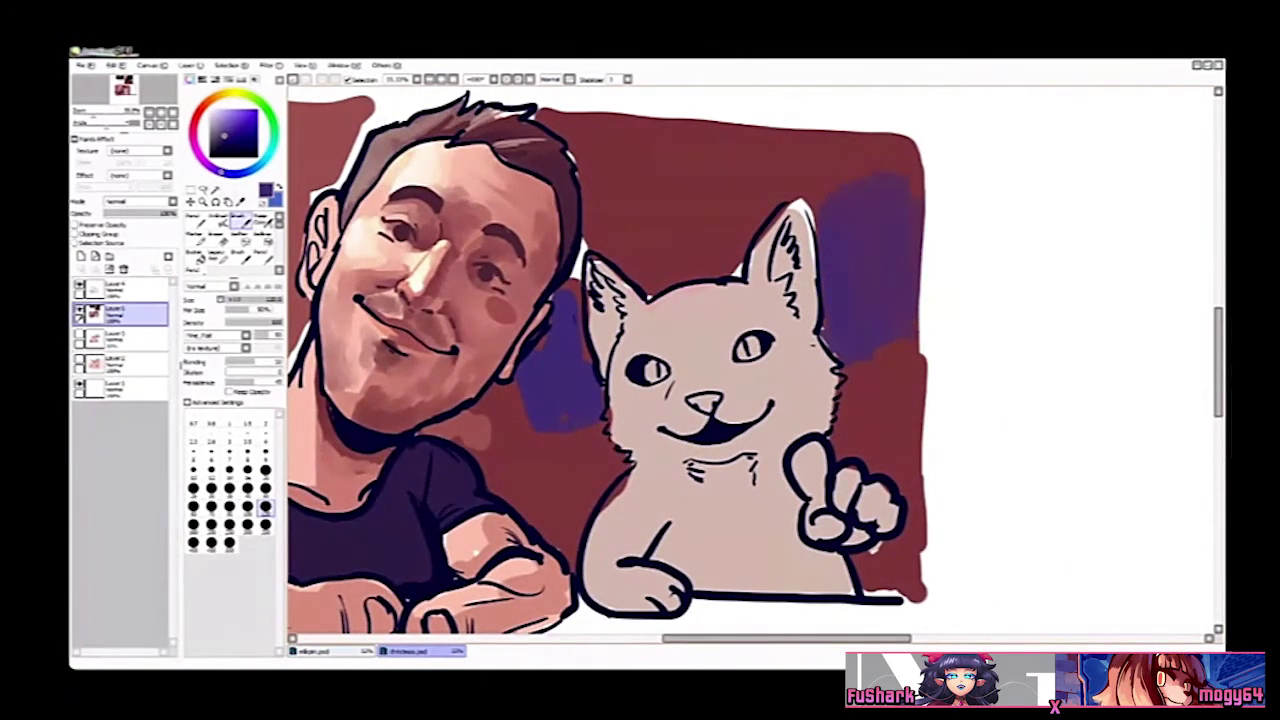
Step: Outline the upper background above the cat in indigo and fill the enclosed area with the same colour
{"action": "key", "text": "n"}
{"action": "mouse_move", "coordinate": [574, 294]}
{"action": "left_mouse_down"}
{"action": "mouse_move", "coordinate": [588, 232]}
{"action": "mouse_move", "coordinate": [645, 277]}
{"action": "mouse_move", "coordinate": [725, 265]}
{"action": "mouse_move", "coordinate": [703, 244]}
{"action": "mouse_move", "coordinate": [601, 232]}
{"action": "mouse_move", "coordinate": [568, 128]}
{"action": "mouse_move", "coordinate": [551, 115]}
{"action": "mouse_move", "coordinate": [929, 148]}
{"action": "mouse_move", "coordinate": [912, 240]}
{"action": "mouse_move", "coordinate": [855, 284]}
{"action": "mouse_move", "coordinate": [821, 211]}
{"action": "mouse_move", "coordinate": [730, 258]}
{"action": "left_mouse_up"}
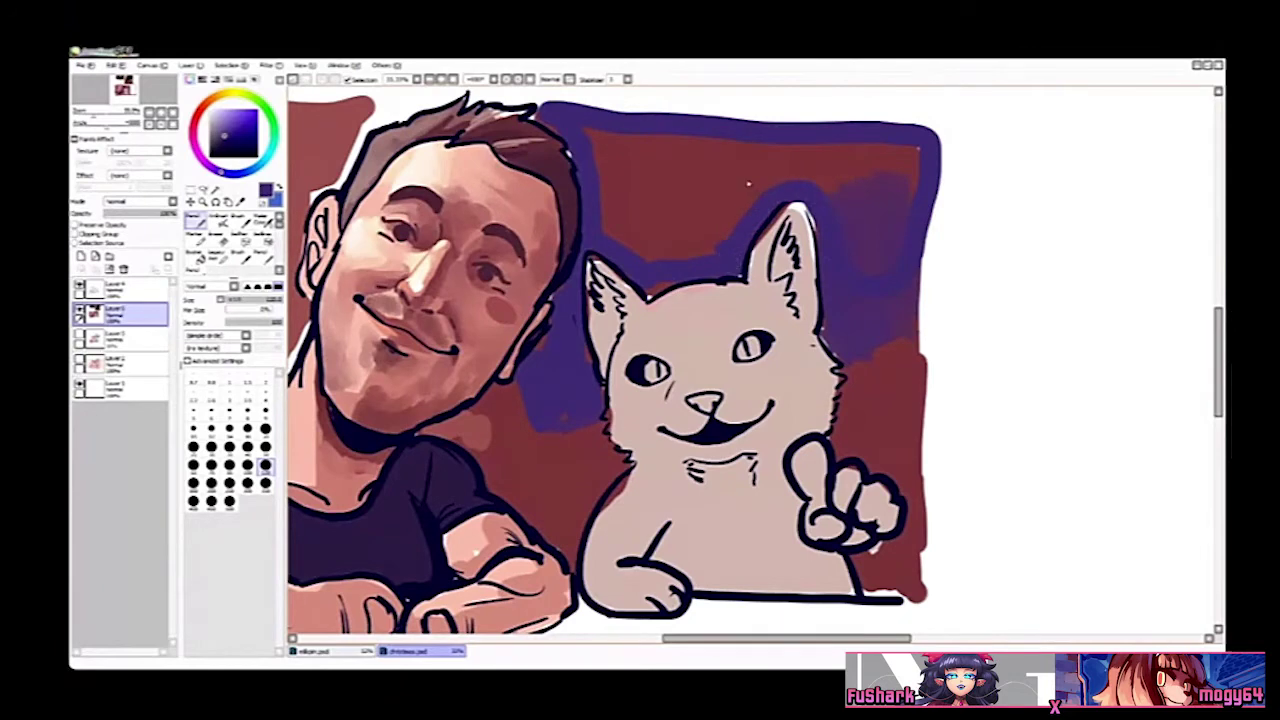
{"action": "left_click", "coordinate": [748, 184]}
Step: Shade the cat's neck, upper chest, resting arm, paw and lower belly in a darker reddish brown-grey
{"action": "left_click", "coordinate": [860, 211], "text": "ctrl+alt"}
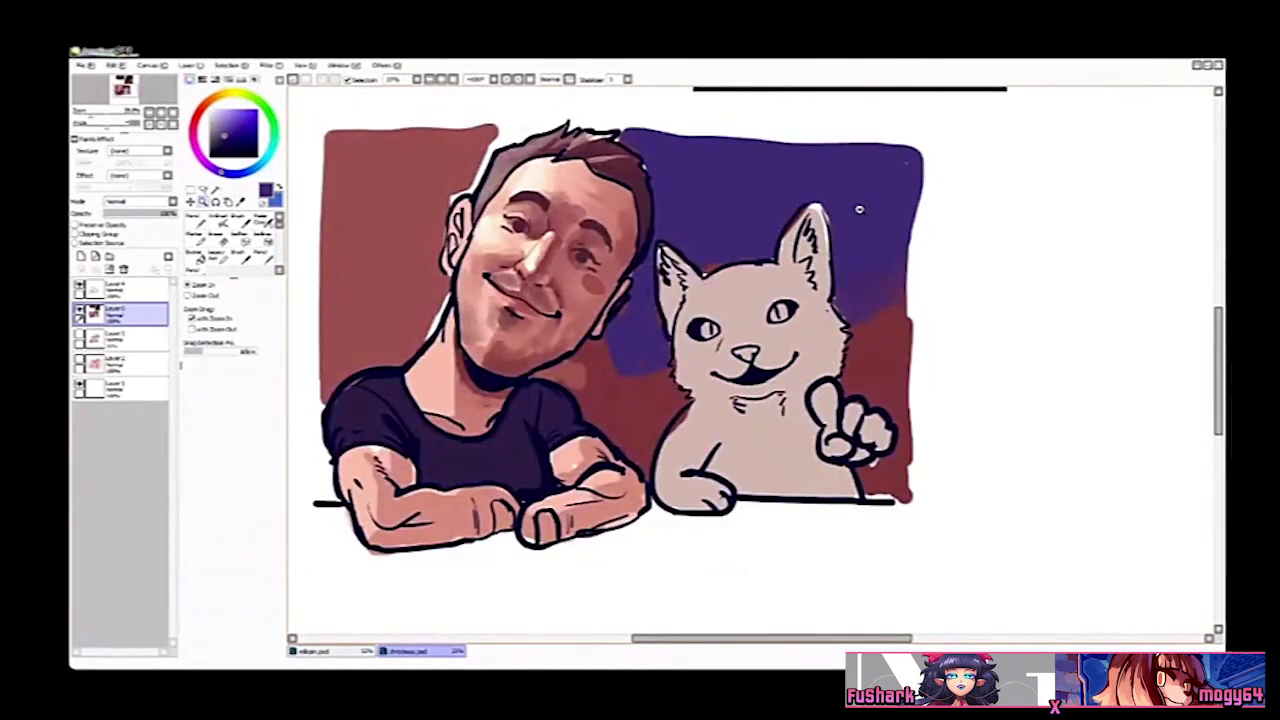
{"action": "left_click_drag", "start_coordinate": [761, 327], "coordinate": [771, 335]}
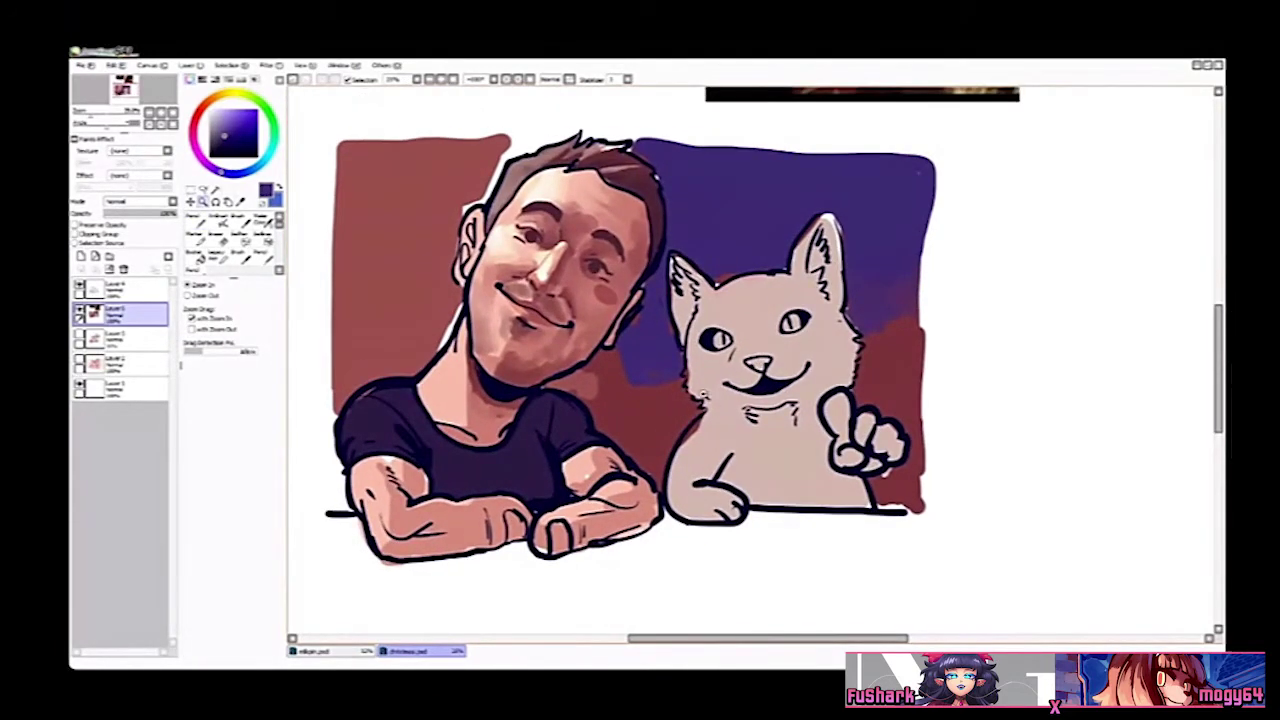
{"action": "left_click", "coordinate": [665, 390], "text": "ctrl"}
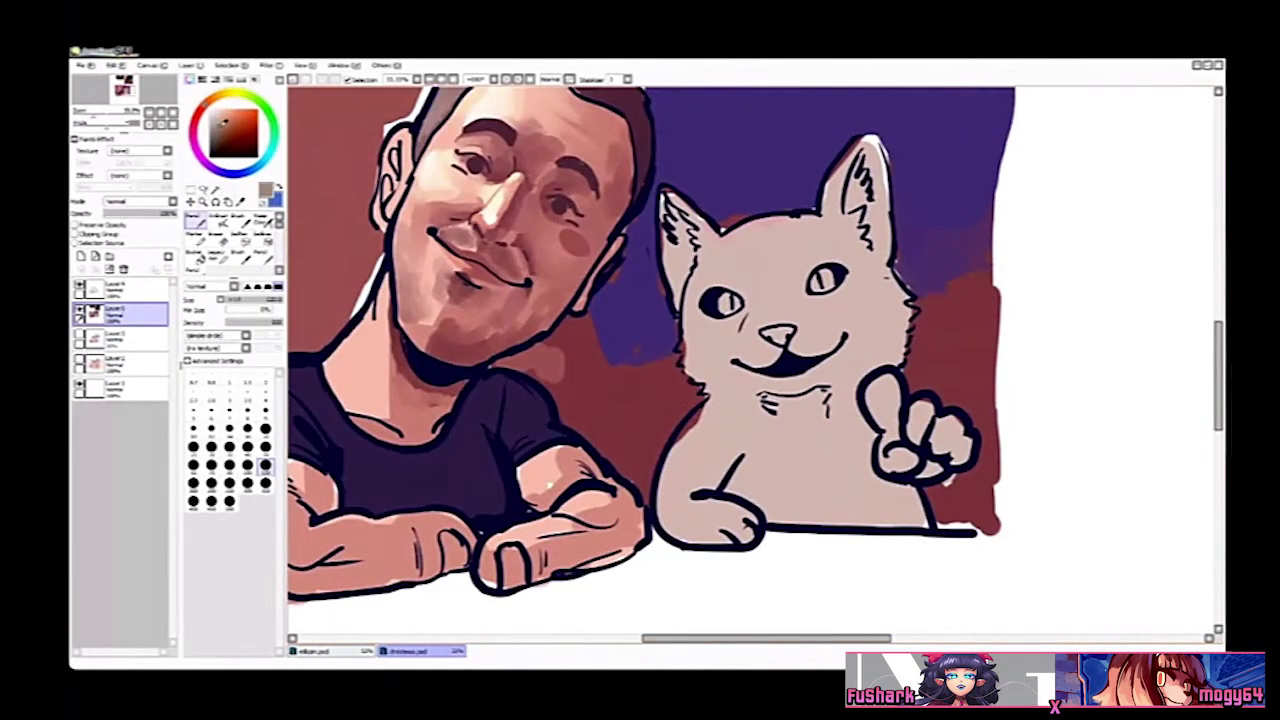
{"action": "left_click", "coordinate": [199, 110]}
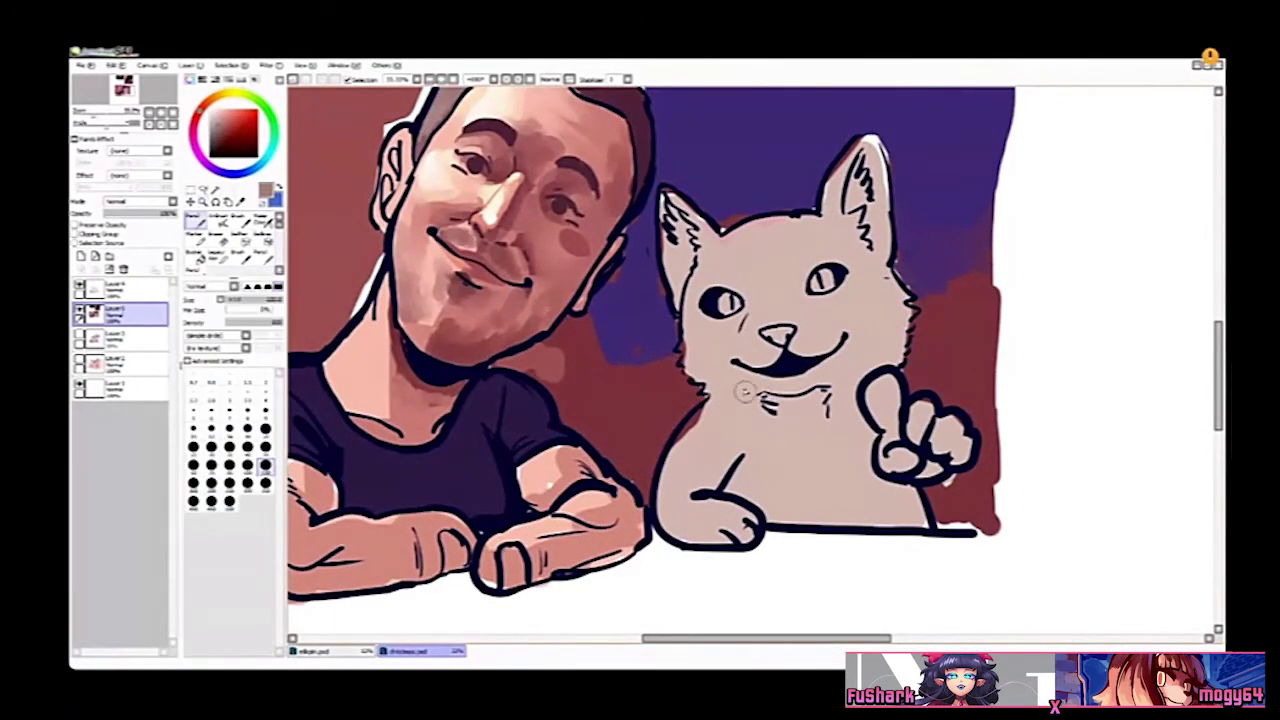
{"action": "mouse_move", "coordinate": [708, 384]}
{"action": "left_mouse_down"}
{"action": "mouse_move", "coordinate": [772, 439]}
{"action": "mouse_move", "coordinate": [870, 437]}
{"action": "mouse_move", "coordinate": [850, 413]}
{"action": "mouse_move", "coordinate": [838, 433]}
{"action": "mouse_move", "coordinate": [730, 388]}
{"action": "left_mouse_up"}
{"action": "left_click_drag", "start_coordinate": [818, 403], "coordinate": [843, 392]}
{"action": "mouse_move", "coordinate": [757, 426]}
{"action": "left_mouse_down"}
{"action": "mouse_move", "coordinate": [764, 391]}
{"action": "mouse_move", "coordinate": [737, 407]}
{"action": "mouse_move", "coordinate": [747, 383]}
{"action": "mouse_move", "coordinate": [708, 436]}
{"action": "left_mouse_up"}
{"action": "mouse_move", "coordinate": [725, 368]}
{"action": "left_mouse_down"}
{"action": "mouse_move", "coordinate": [695, 411]}
{"action": "mouse_move", "coordinate": [682, 481]}
{"action": "mouse_move", "coordinate": [689, 495]}
{"action": "mouse_move", "coordinate": [778, 500]}
{"action": "left_mouse_up"}
{"action": "mouse_move", "coordinate": [744, 444]}
{"action": "left_mouse_down"}
{"action": "mouse_move", "coordinate": [790, 468]}
{"action": "mouse_move", "coordinate": [865, 475]}
{"action": "mouse_move", "coordinate": [935, 445]}
{"action": "left_mouse_up"}
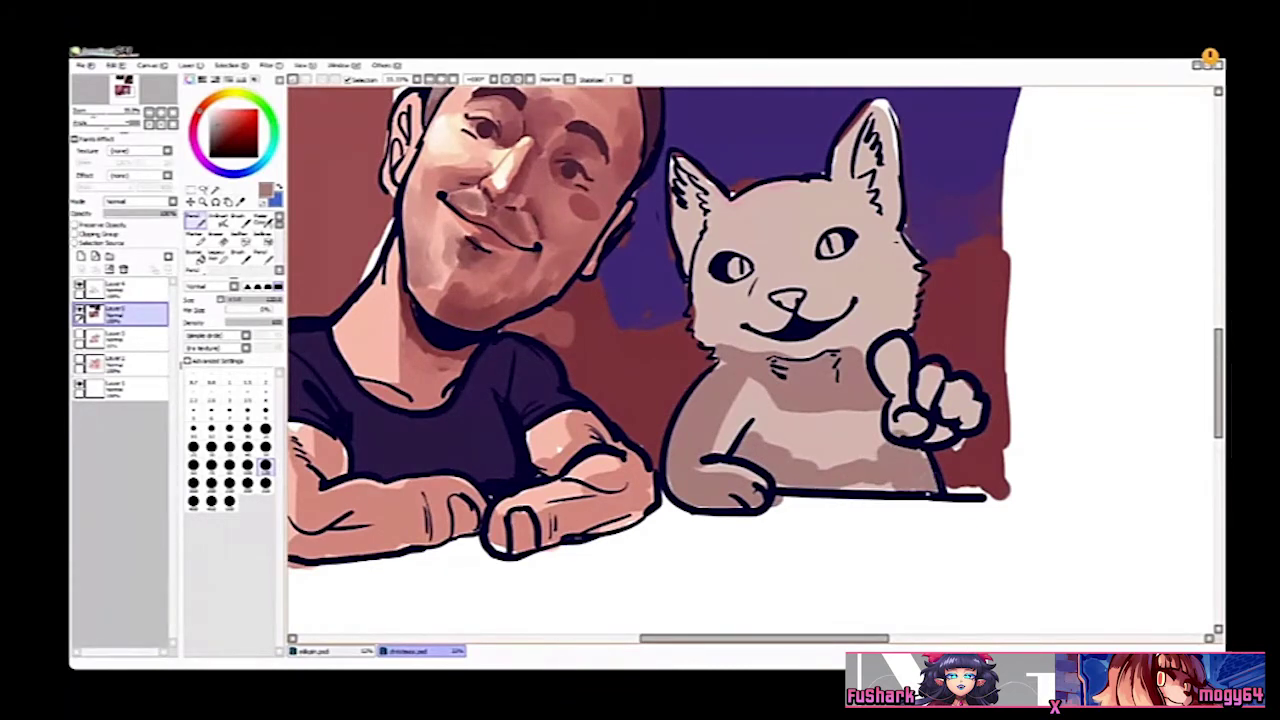
{"action": "left_click_drag", "start_coordinate": [930, 492], "coordinate": [775, 477]}
{"action": "left_click_drag", "start_coordinate": [762, 388], "coordinate": [736, 408]}
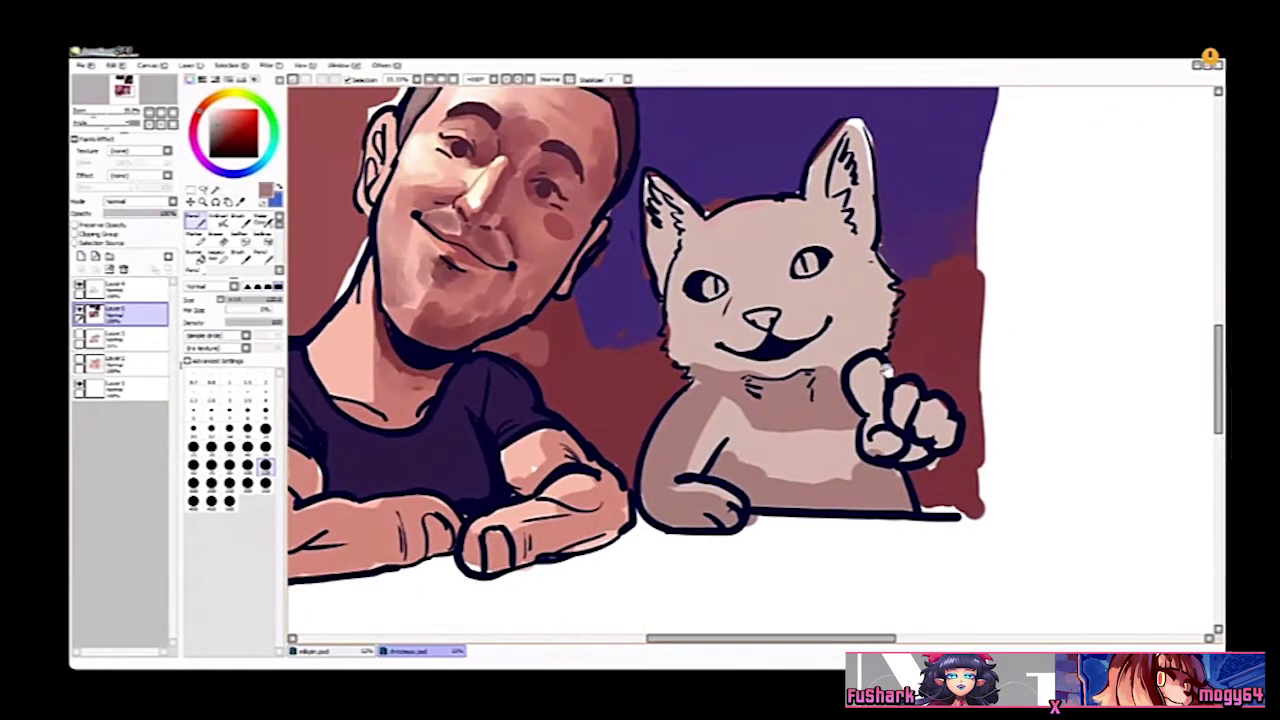
Step: Shade the cat's near ear and the adjoining side of its forehead and cheek in the same brown-grey
{"action": "mouse_move", "coordinate": [850, 296]}
{"action": "left_mouse_down"}
{"action": "mouse_move", "coordinate": [800, 261]}
{"action": "mouse_move", "coordinate": [808, 346]}
{"action": "left_mouse_up"}
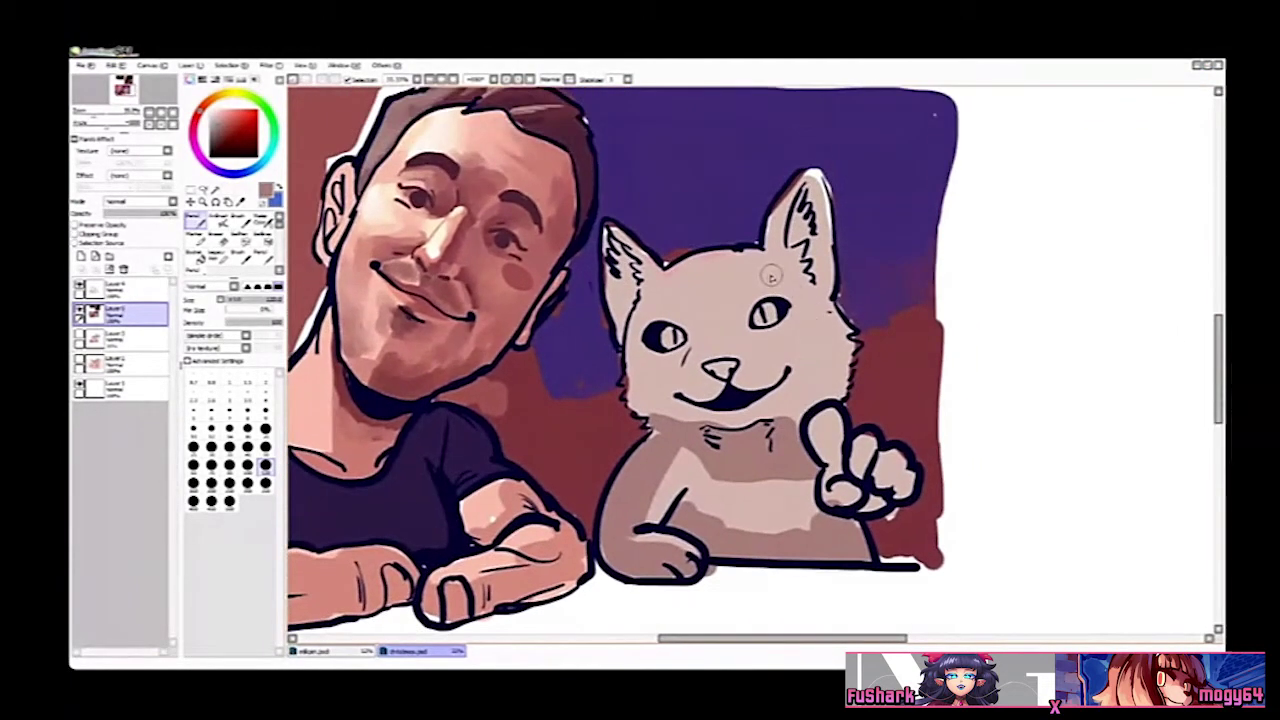
{"action": "mouse_move", "coordinate": [684, 265]}
{"action": "left_mouse_down"}
{"action": "mouse_move", "coordinate": [635, 333]}
{"action": "mouse_move", "coordinate": [610, 242]}
{"action": "mouse_move", "coordinate": [655, 288]}
{"action": "left_mouse_up"}
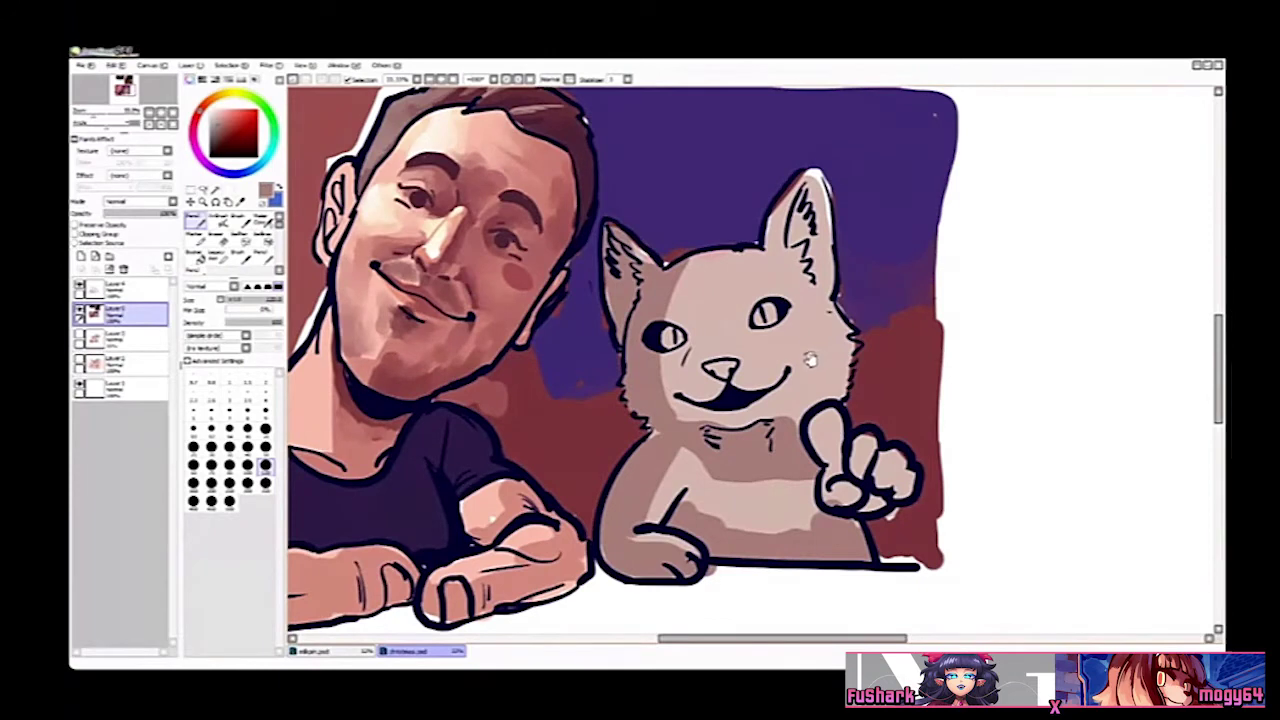
Step: Shade the cat's cheek and jaw just above the raised paw in the same reddish brown-grey
{"action": "left_click_drag", "start_coordinate": [805, 410], "coordinate": [852, 352]}
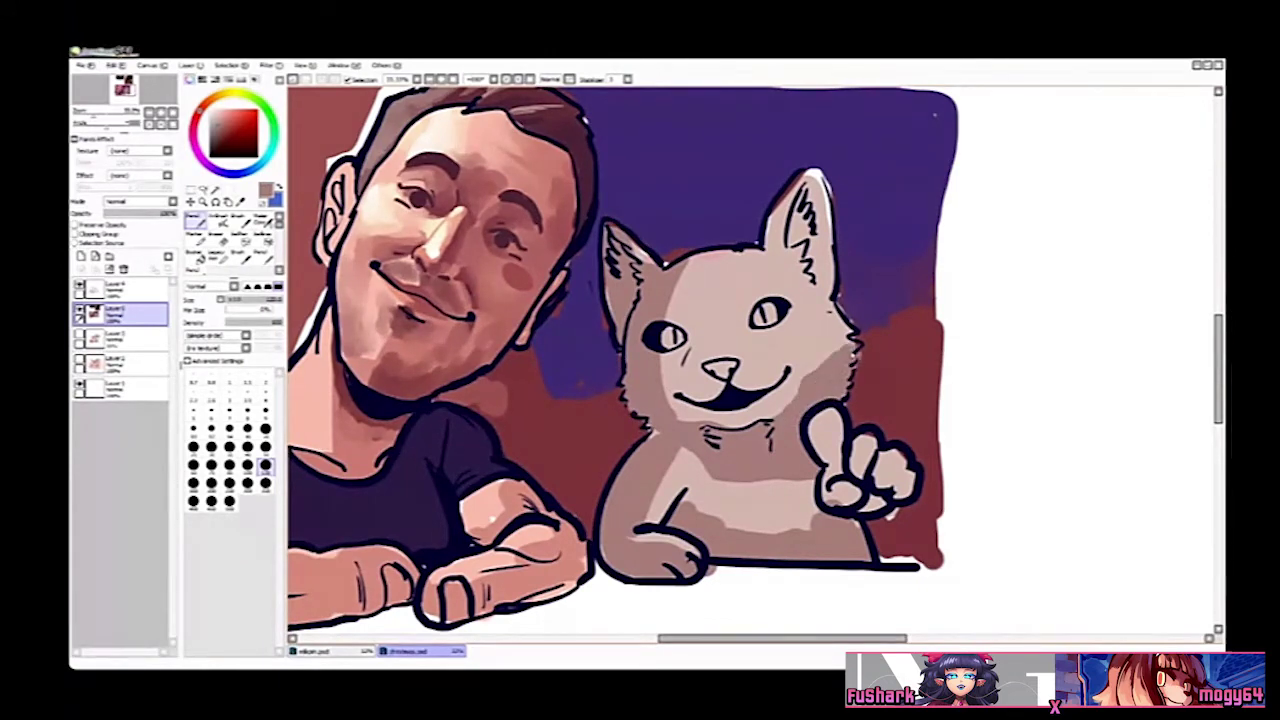
{"action": "left_click_drag", "start_coordinate": [853, 410], "coordinate": [837, 390]}
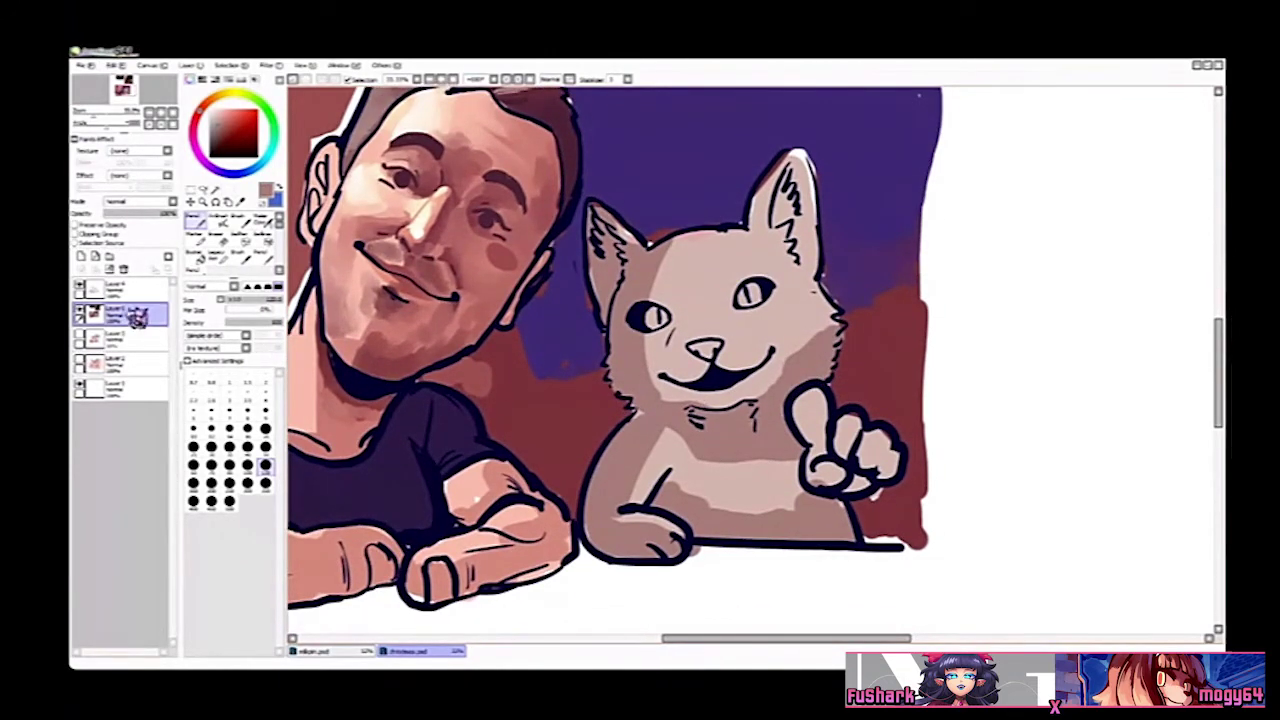
Step: Draw a small oval pad in dark navy on the tip of the cat's raised finger, on the line-art layer
{"action": "left_click", "coordinate": [118, 288]}
{"action": "key", "text": "ctrl+plus"}
{"action": "right_click", "coordinate": [835, 433]}
{"action": "mouse_move", "coordinate": [834, 433]}
{"action": "left_mouse_down"}
{"action": "mouse_move", "coordinate": [664, 397]}
{"action": "mouse_move", "coordinate": [730, 433]}
{"action": "left_mouse_up"}
{"action": "left_click", "coordinate": [268, 448]}
{"action": "key", "text": "ctrl+z"}
{"action": "key", "text": "ctrl+z"}
{"action": "left_click", "coordinate": [725, 434], "text": "ctrl+alt"}
{"action": "left_click_drag", "start_coordinate": [655, 406], "coordinate": [748, 394]}
Step: Return to the colour layer and sample the indigo of the background near the cat's far ear
{"action": "left_click", "coordinate": [143, 314]}
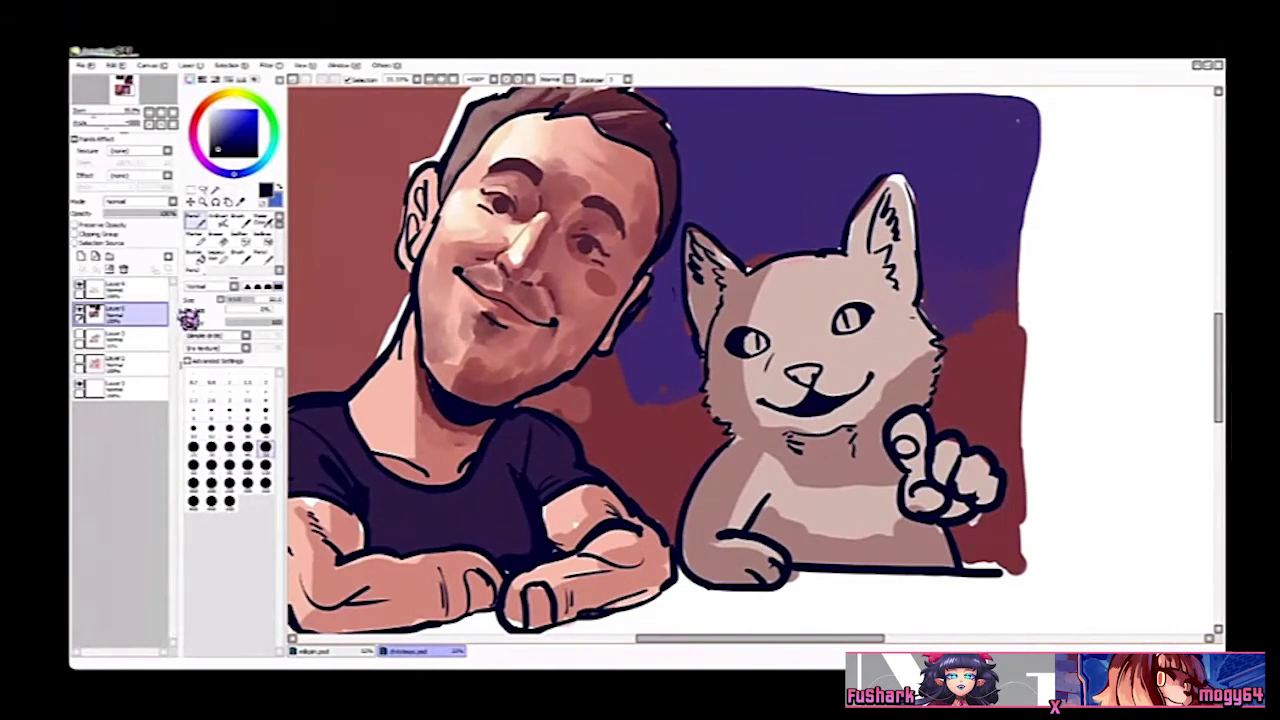
{"action": "left_click_drag", "start_coordinate": [548, 314], "coordinate": [548, 382]}
{"action": "right_click", "coordinate": [740, 271]}
{"action": "left_click_drag", "start_coordinate": [692, 257], "coordinate": [750, 253]}
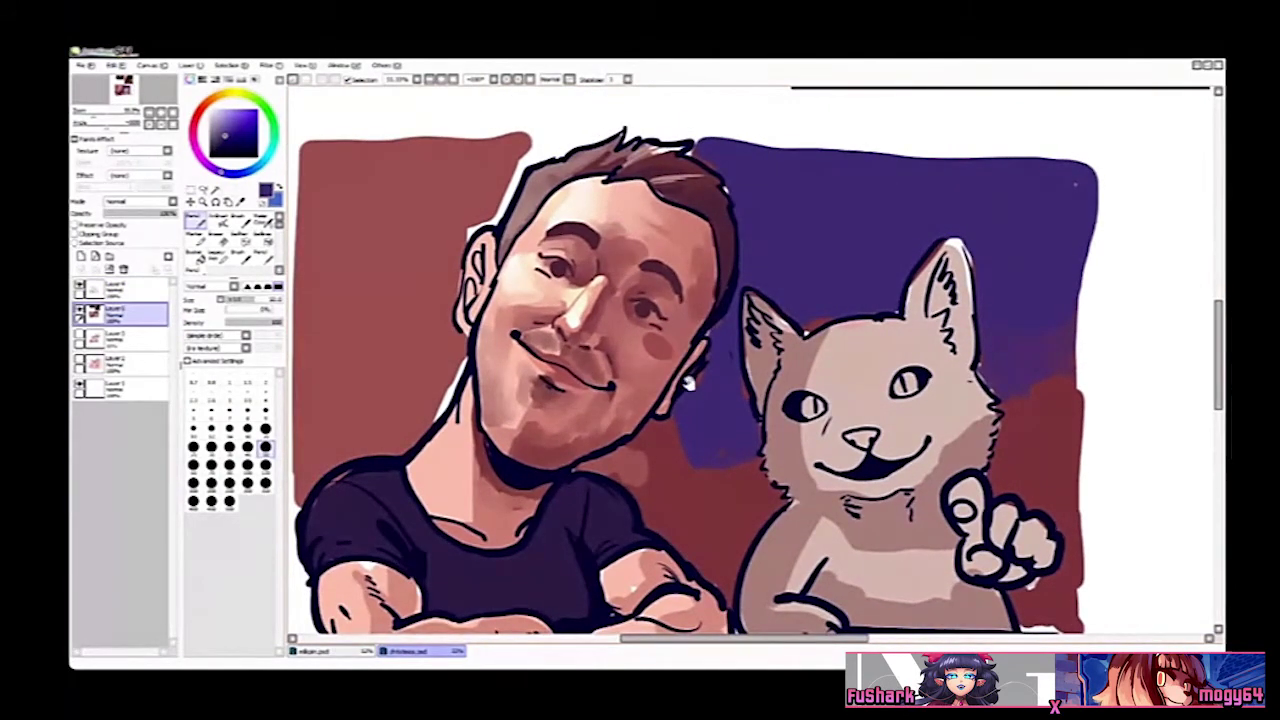
{"action": "left_click_drag", "start_coordinate": [700, 392], "coordinate": [826, 433]}
{"action": "left_click_drag", "start_coordinate": [728, 430], "coordinate": [676, 387]}
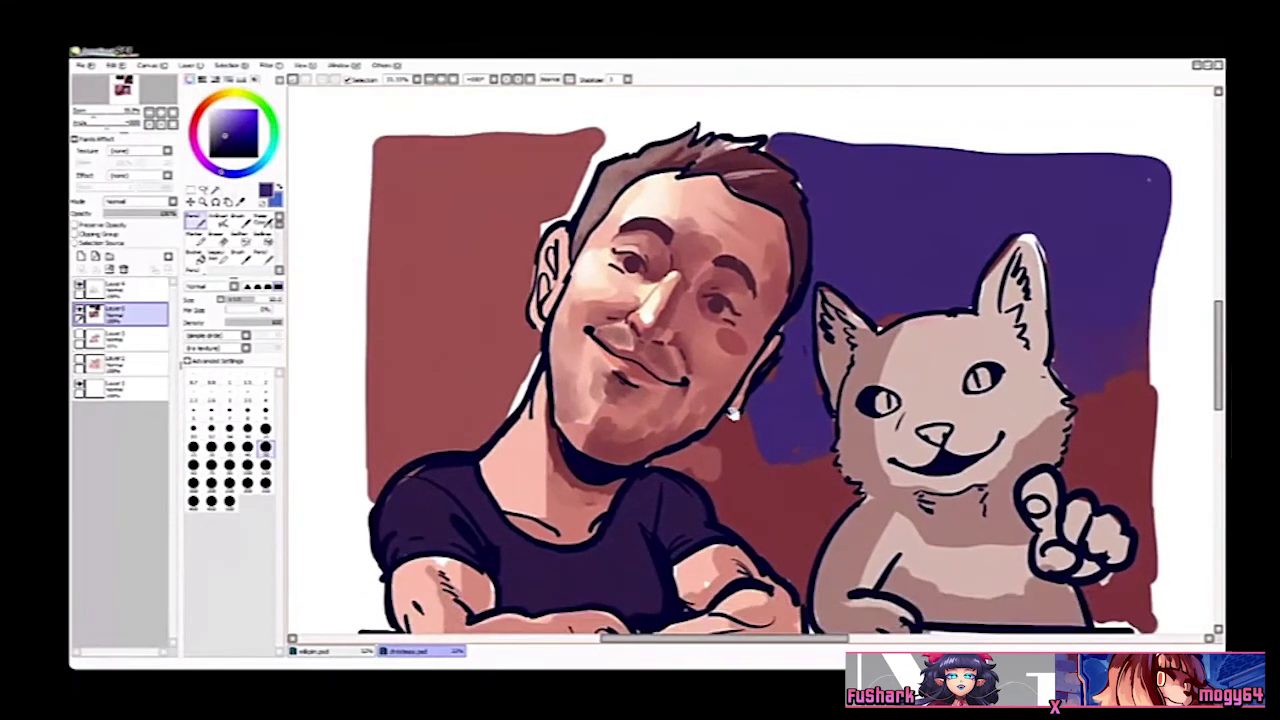
{"action": "left_click_drag", "start_coordinate": [767, 426], "coordinate": [727, 420]}
{"action": "scroll", "coordinate": [727, 420], "scroll_direction": "up", "scroll_amount": 1}
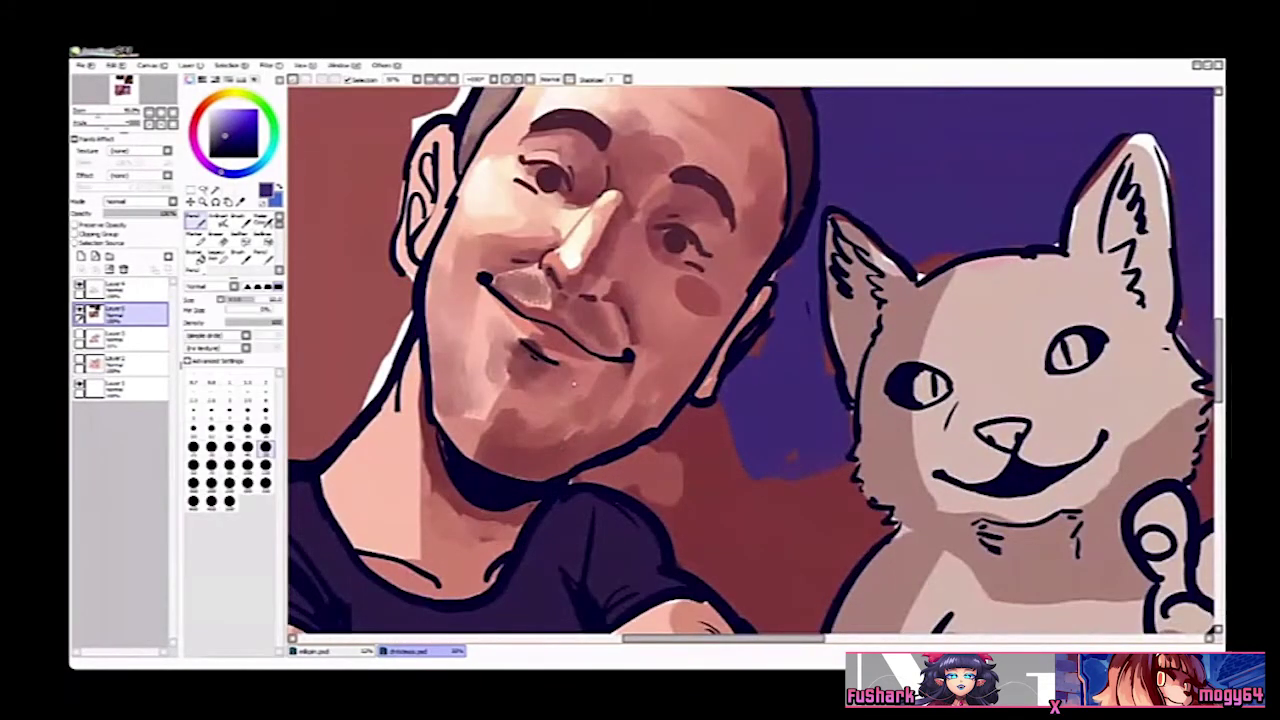
{"action": "right_click", "coordinate": [534, 350]}
{"action": "key", "text": "b"}
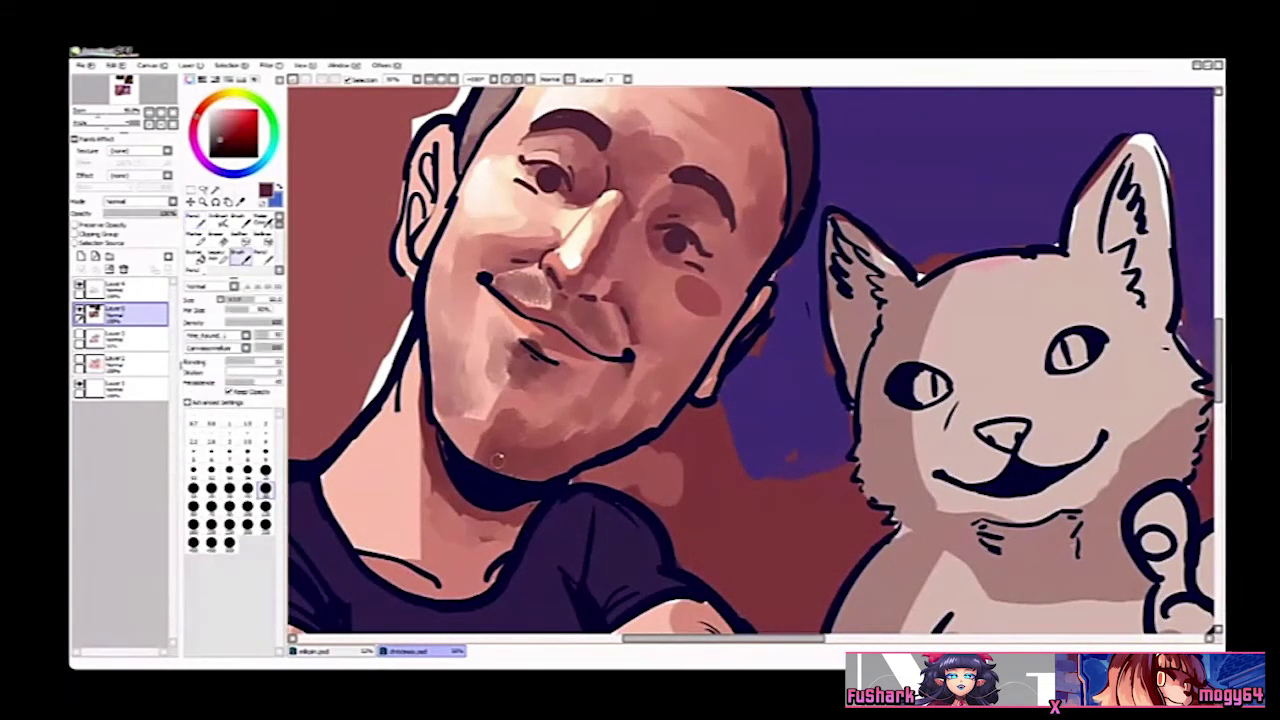
{"action": "left_click", "coordinate": [265, 506]}
{"action": "mouse_move", "coordinate": [502, 467]}
{"action": "left_mouse_down"}
{"action": "mouse_move", "coordinate": [492, 458]}
{"action": "mouse_move", "coordinate": [531, 463]}
{"action": "left_mouse_up"}
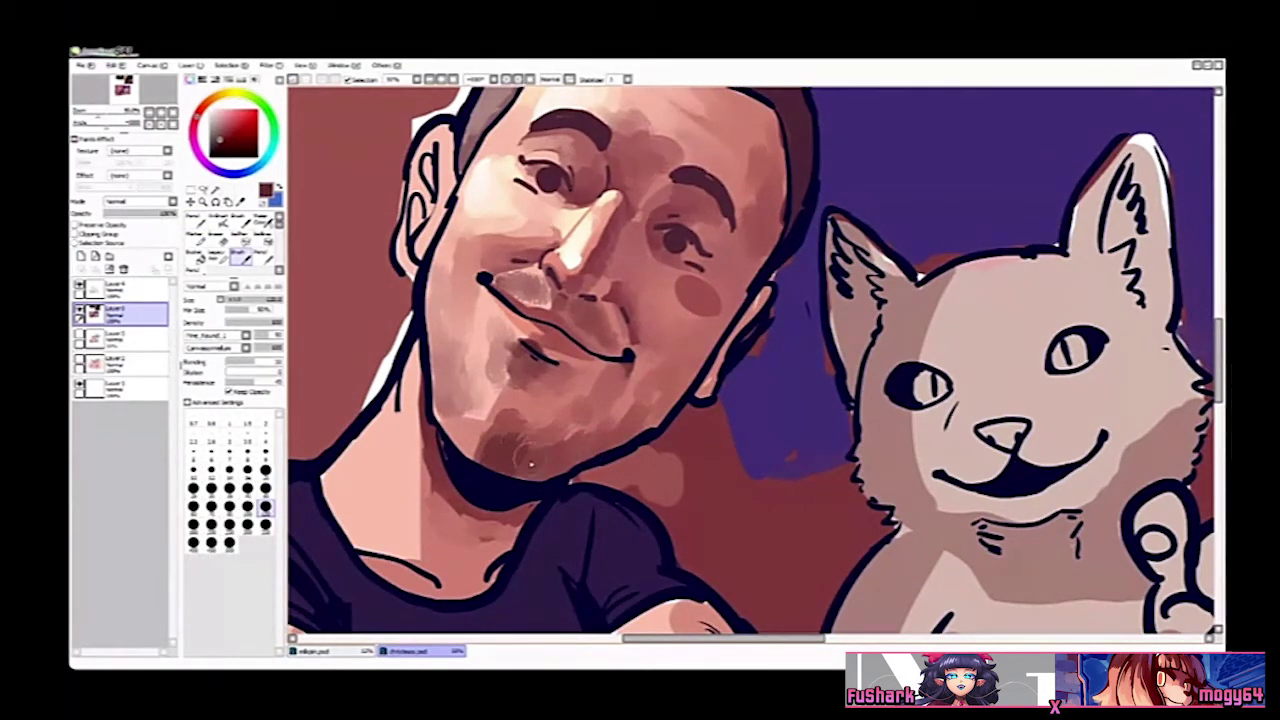
{"action": "key", "text": "ctrl+z"}
Step: Brush dark maroon stubble shading, sampled from the hair, across the man's chin and lower jaw, checking it in a mirrored view
{"action": "left_click_drag", "start_coordinate": [652, 282], "coordinate": [640, 344]}
{"action": "key", "text": "n"}
{"action": "right_click", "coordinate": [788, 205]}
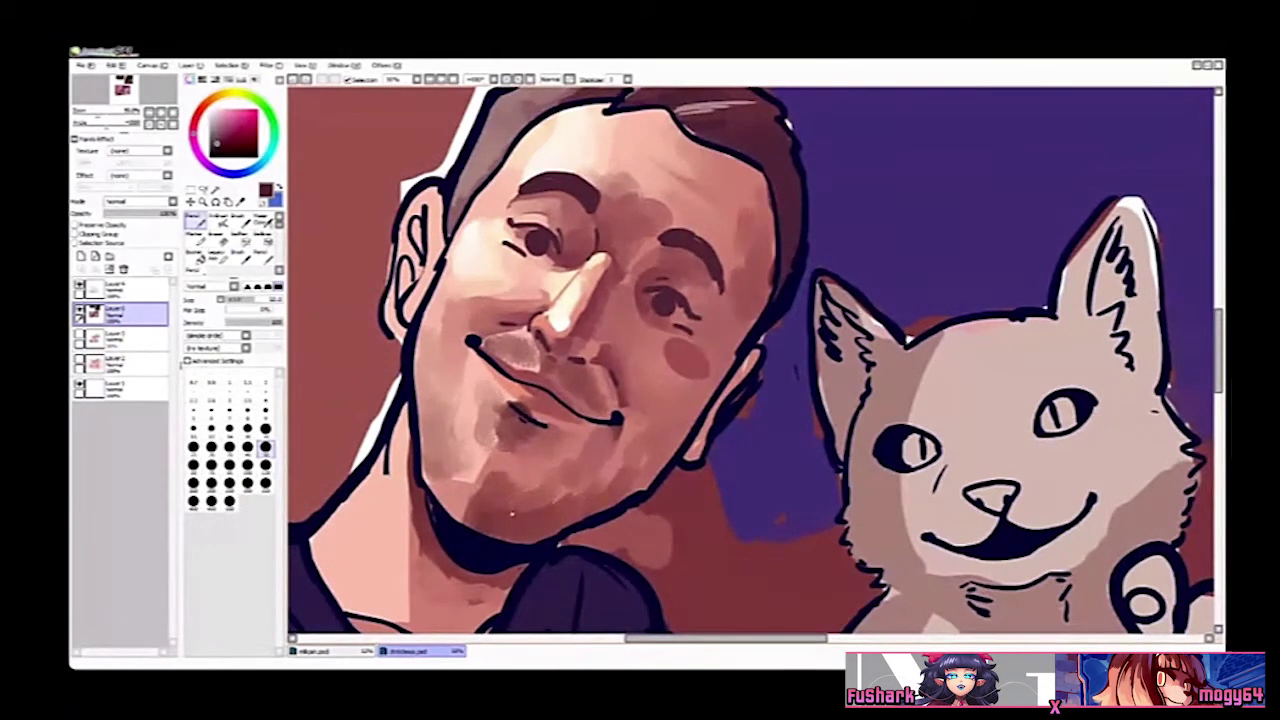
{"action": "key", "text": "b"}
{"action": "mouse_move", "coordinate": [481, 525]}
{"action": "left_mouse_down"}
{"action": "mouse_move", "coordinate": [522, 534]}
{"action": "mouse_move", "coordinate": [496, 547]}
{"action": "mouse_move", "coordinate": [496, 527]}
{"action": "mouse_move", "coordinate": [515, 537]}
{"action": "mouse_move", "coordinate": [615, 487]}
{"action": "left_mouse_up"}
{"action": "key", "text": "h"}
{"action": "key", "text": "h"}
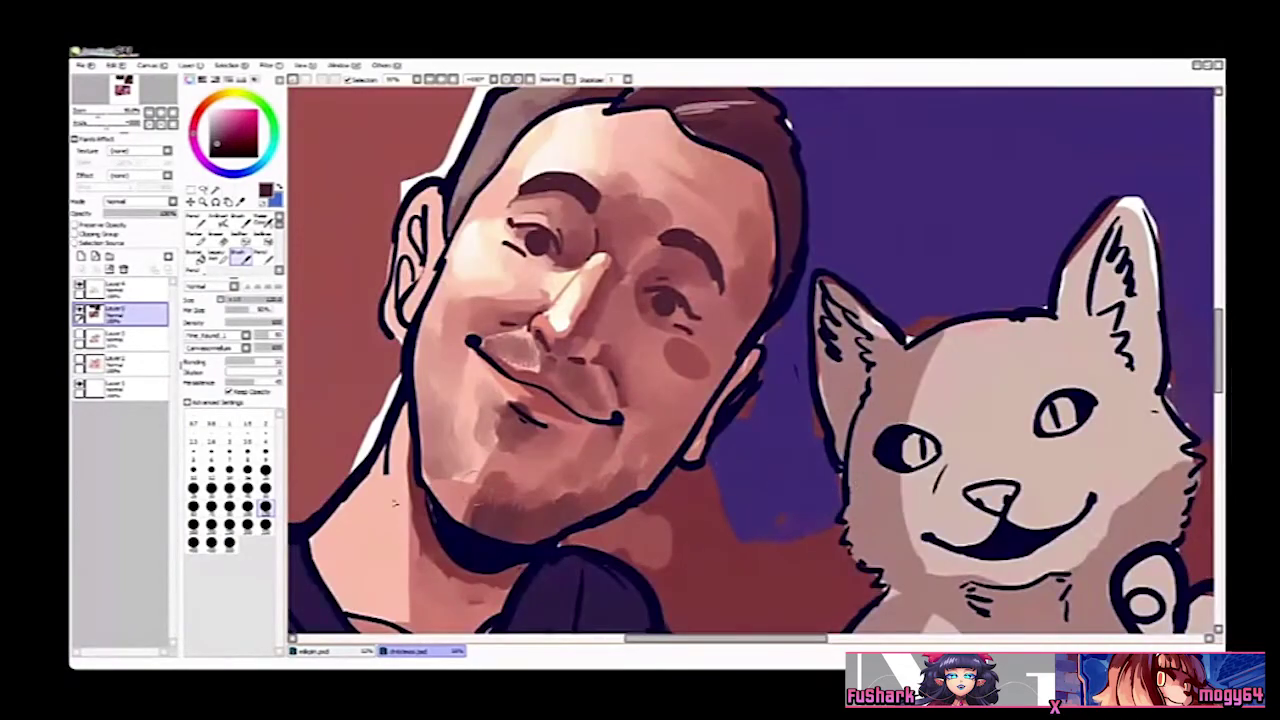
{"action": "left_click", "coordinate": [212, 508]}
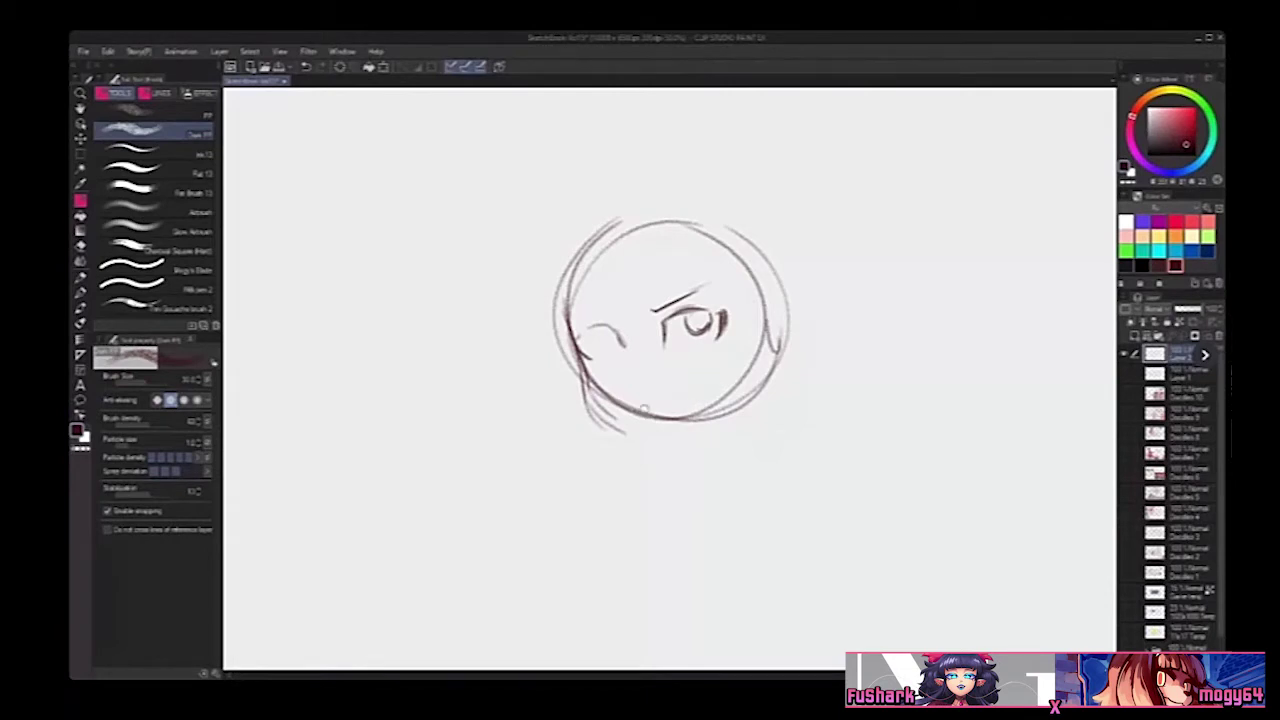
Step: In Clip Studio Paint, erase the lower edge of the sketched head circle and redraw the jaw line there
{"action": "key", "text": "e"}
{"action": "mouse_move", "coordinate": [590, 368]}
{"action": "left_mouse_down"}
{"action": "mouse_move", "coordinate": [598, 400]}
{"action": "mouse_move", "coordinate": [655, 421]}
{"action": "left_mouse_up"}
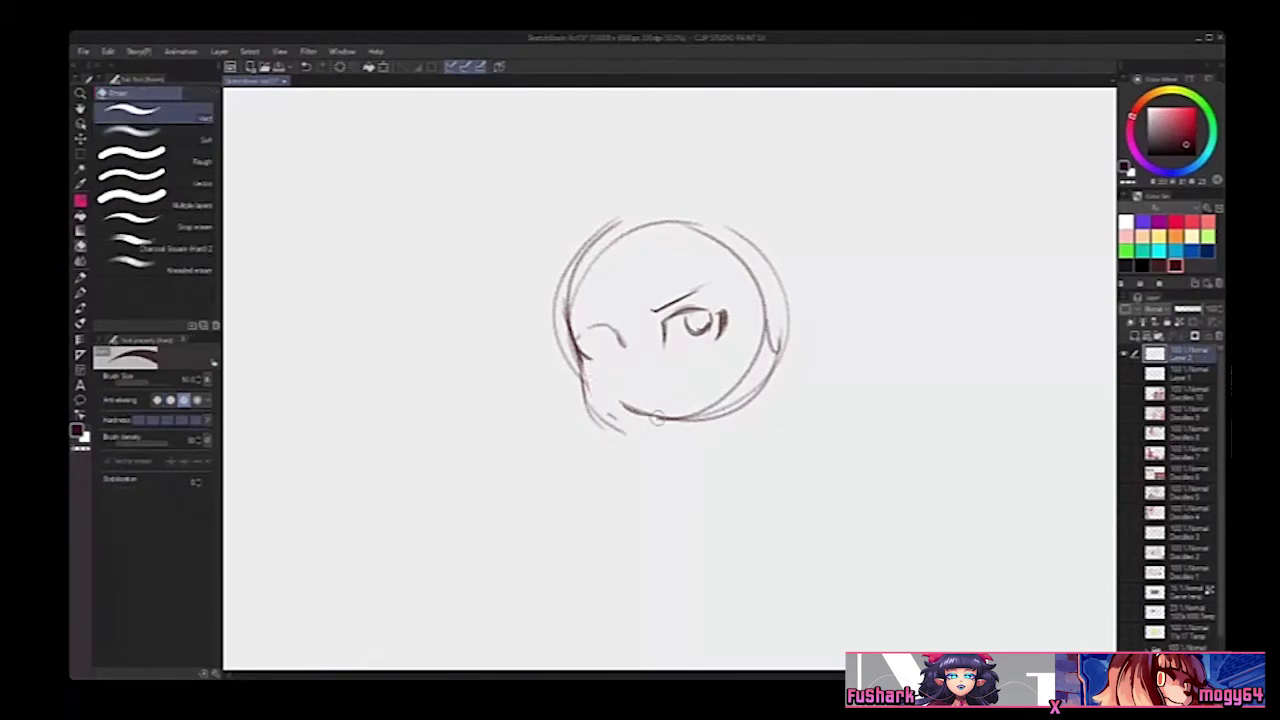
{"action": "key", "text": "b"}
{"action": "left_click_drag", "start_coordinate": [583, 366], "coordinate": [635, 443]}
Step: Darken the iris of the sketched head's detailed eye with the pencil brush
{"action": "key", "text": "e"}
{"action": "key", "text": "b"}
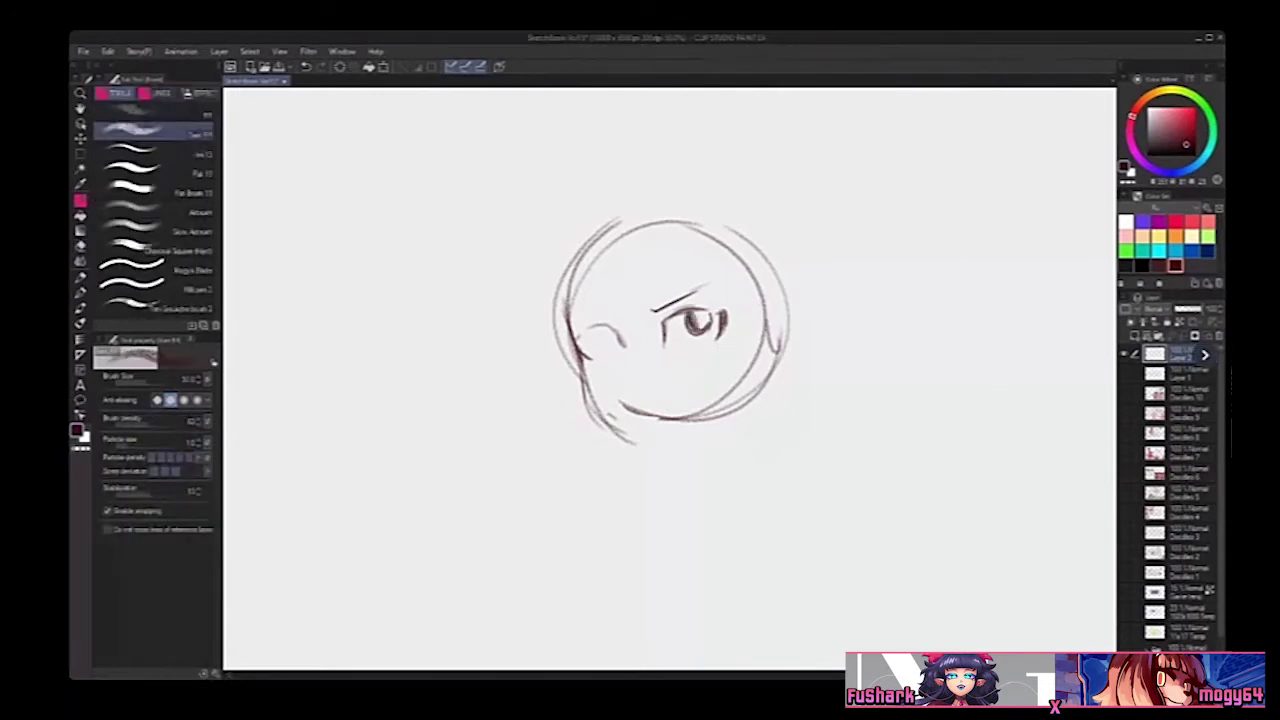
{"action": "left_click_drag", "start_coordinate": [703, 330], "coordinate": [694, 316]}
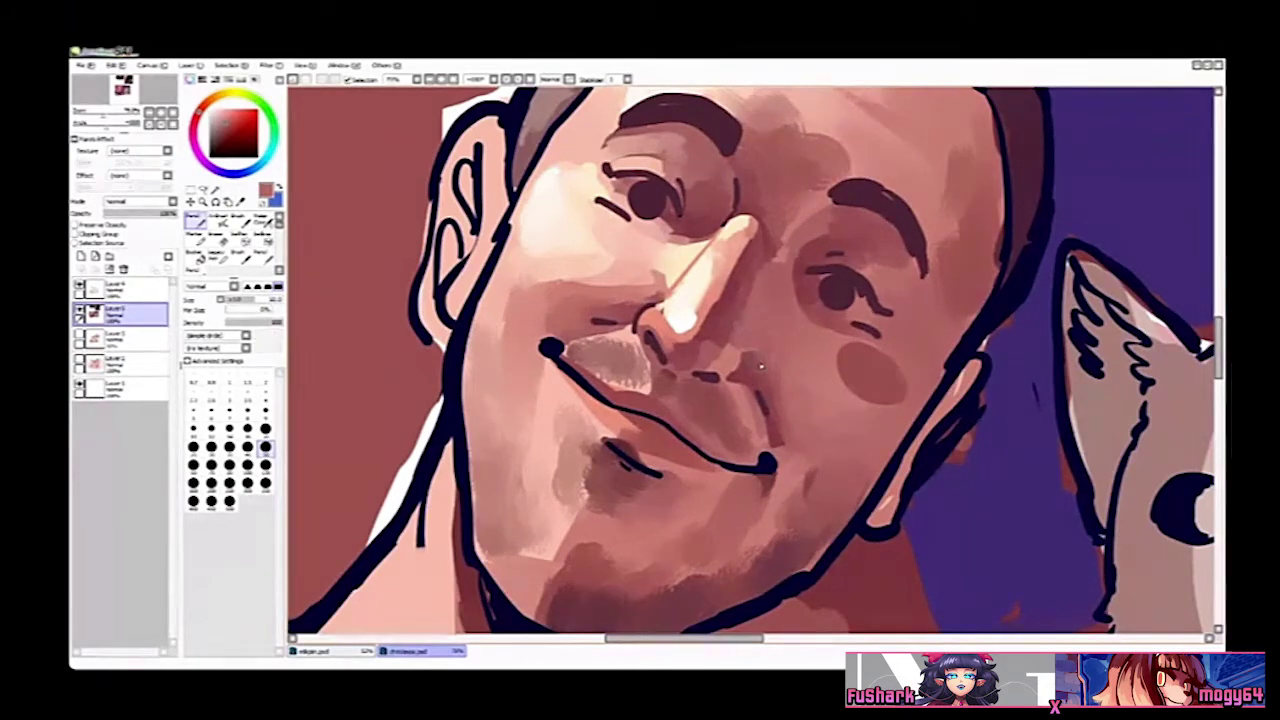
Step: Switch back to the portrait in PaintTool SAI and brush reddish-brown stubble texture over the lit cheek and jaw beside the mouth
{"action": "key", "text": "b"}
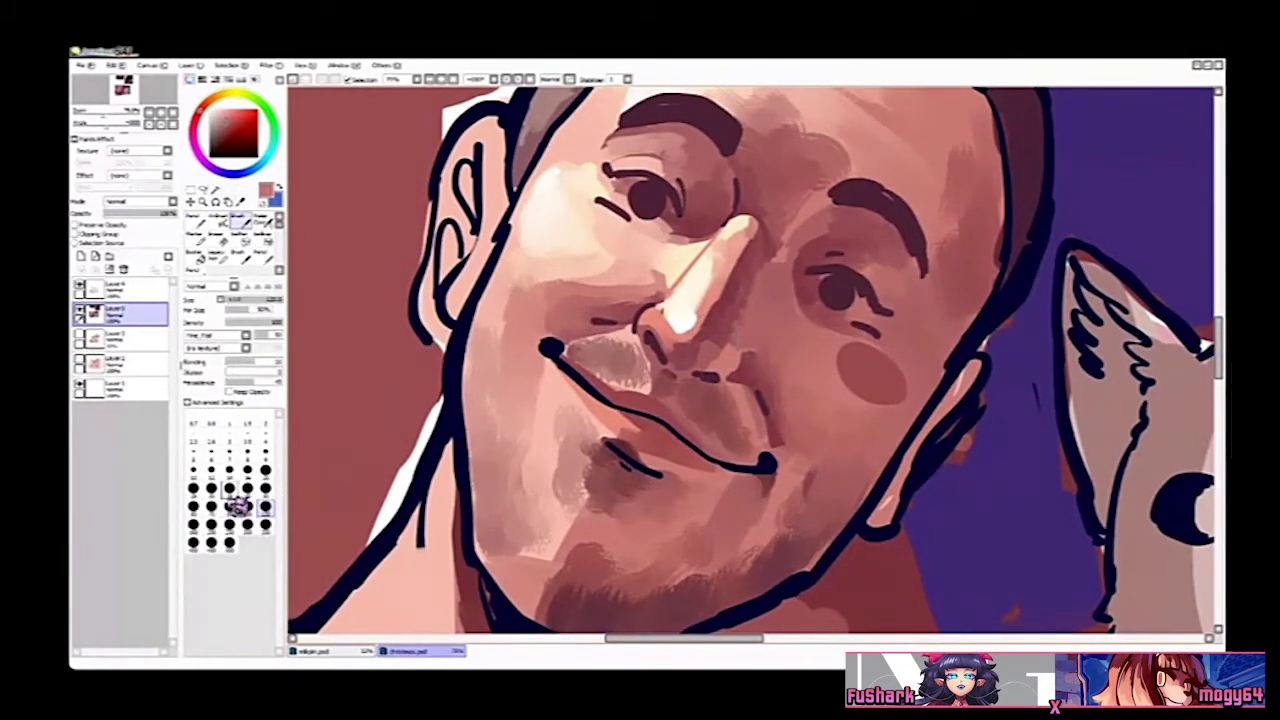
{"action": "left_click", "coordinate": [211, 488]}
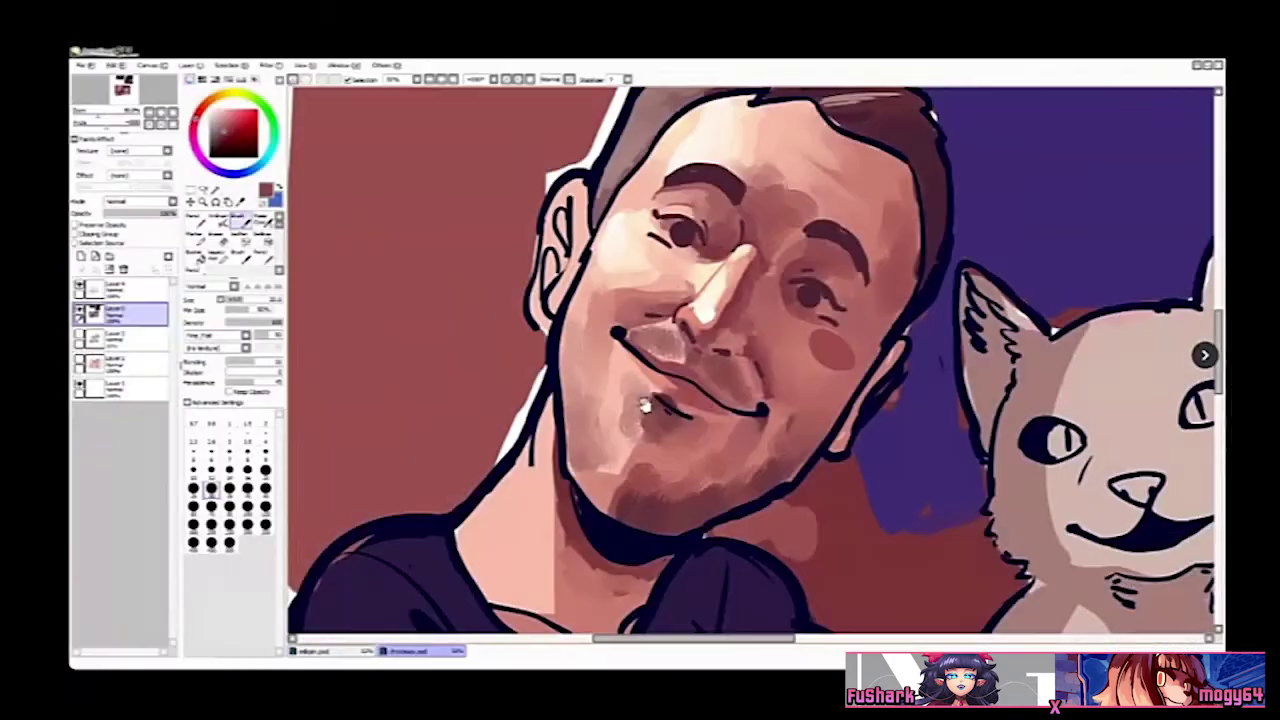
{"action": "scroll", "coordinate": [684, 384], "scroll_direction": "up", "scroll_amount": 2}
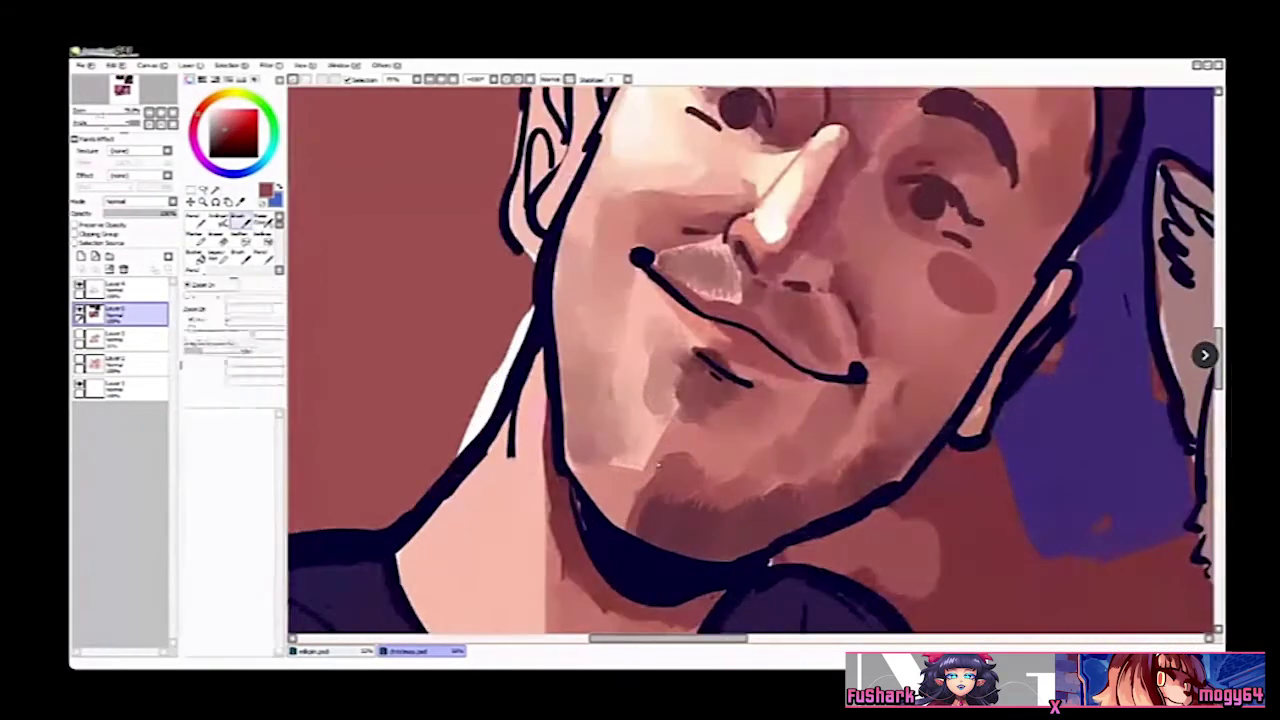
{"action": "left_click", "coordinate": [241, 257]}
{"action": "mouse_move", "coordinate": [618, 484]}
{"action": "left_mouse_down"}
{"action": "mouse_move", "coordinate": [627, 460]}
{"action": "mouse_move", "coordinate": [633, 478]}
{"action": "mouse_move", "coordinate": [614, 499]}
{"action": "mouse_move", "coordinate": [580, 338]}
{"action": "mouse_move", "coordinate": [651, 360]}
{"action": "mouse_move", "coordinate": [660, 348]}
{"action": "left_mouse_up"}
{"action": "mouse_move", "coordinate": [606, 396]}
{"action": "left_mouse_down"}
{"action": "mouse_move", "coordinate": [592, 345]}
{"action": "mouse_move", "coordinate": [598, 282]}
{"action": "mouse_move", "coordinate": [610, 397]}
{"action": "left_mouse_up"}
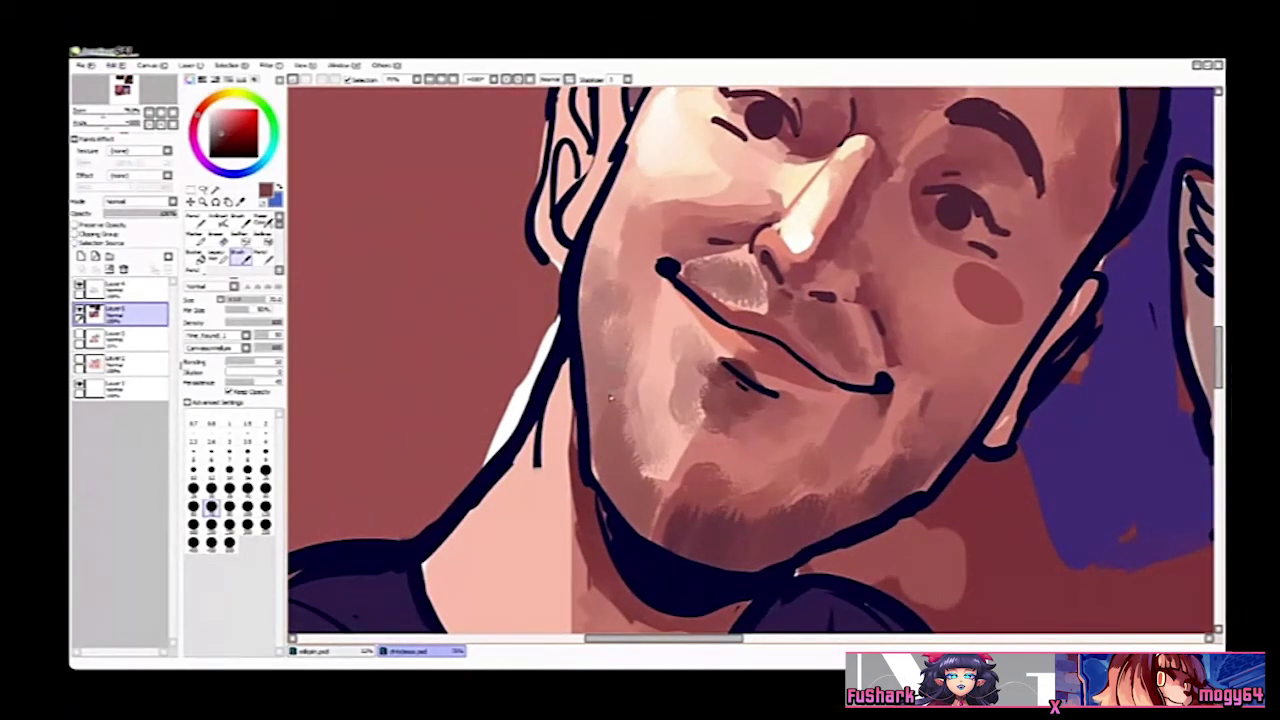
Step: Blend the stubble on the man's lit cheek and jaw with lighter skin tones sampled from the face
{"action": "right_click", "coordinate": [630, 298]}
{"action": "mouse_move", "coordinate": [634, 276]}
{"action": "left_mouse_down"}
{"action": "mouse_move", "coordinate": [621, 308]}
{"action": "mouse_move", "coordinate": [610, 302]}
{"action": "mouse_move", "coordinate": [621, 336]}
{"action": "mouse_move", "coordinate": [609, 436]}
{"action": "mouse_move", "coordinate": [636, 479]}
{"action": "mouse_move", "coordinate": [634, 406]}
{"action": "left_mouse_up"}
{"action": "left_click", "coordinate": [636, 480], "text": "alt"}
{"action": "mouse_move", "coordinate": [646, 456]}
{"action": "left_mouse_down"}
{"action": "mouse_move", "coordinate": [656, 480]}
{"action": "mouse_move", "coordinate": [677, 457]}
{"action": "left_mouse_up"}
{"action": "left_click", "coordinate": [657, 399], "text": "alt"}
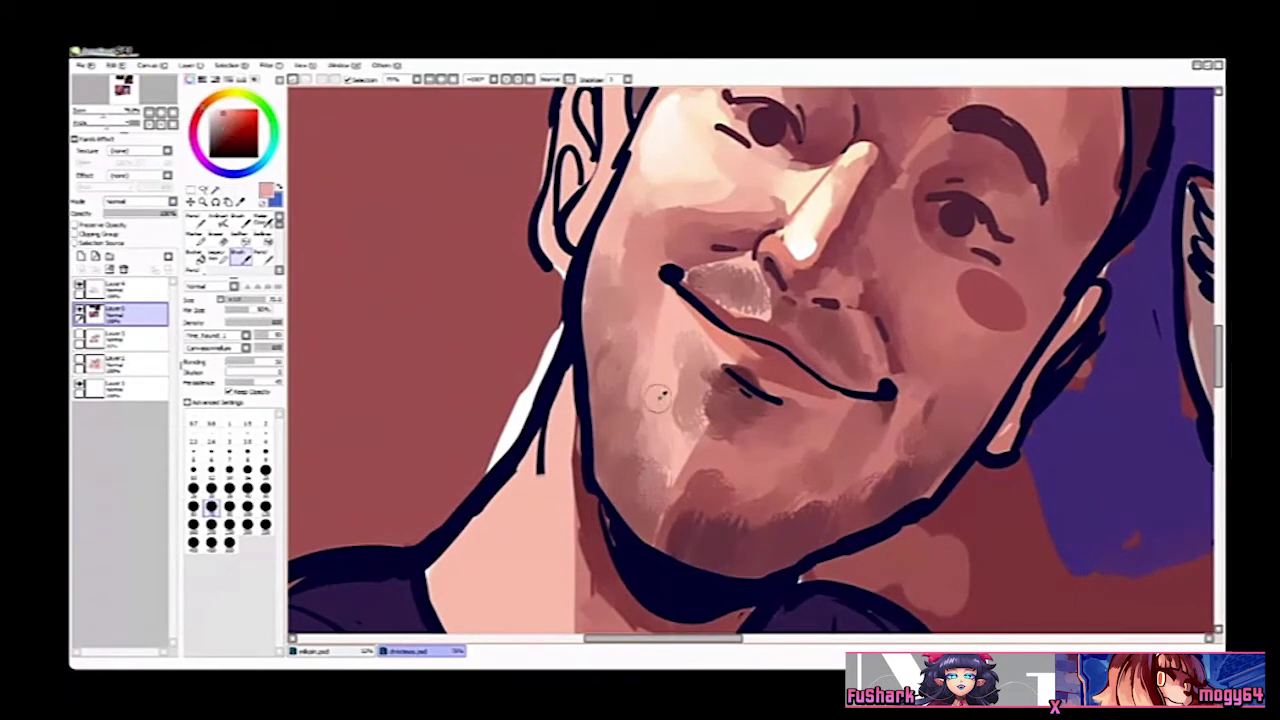
{"action": "left_click_drag", "start_coordinate": [652, 416], "coordinate": [632, 446]}
{"action": "key", "text": "ctrl+space"}
{"action": "left_click", "coordinate": [647, 394], "text": "ctrl+alt"}
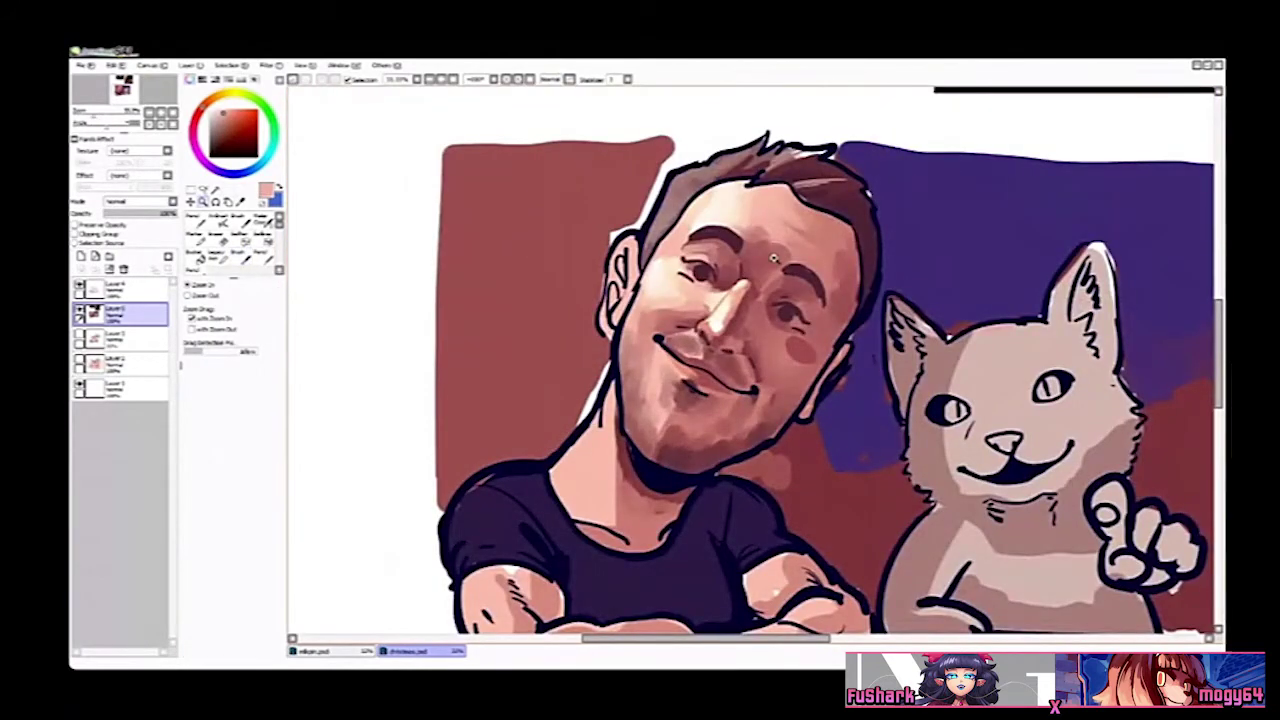
Step: Touch up the lit jaw beside the chin with sampled reddish-brown tones and switch to the flat brush
{"action": "double_click", "coordinate": [632, 470]}
{"action": "left_click", "coordinate": [673, 432], "text": "alt"}
{"action": "mouse_move", "coordinate": [671, 427]}
{"action": "left_mouse_down"}
{"action": "mouse_move", "coordinate": [659, 378]}
{"action": "mouse_move", "coordinate": [682, 343]}
{"action": "left_mouse_up"}
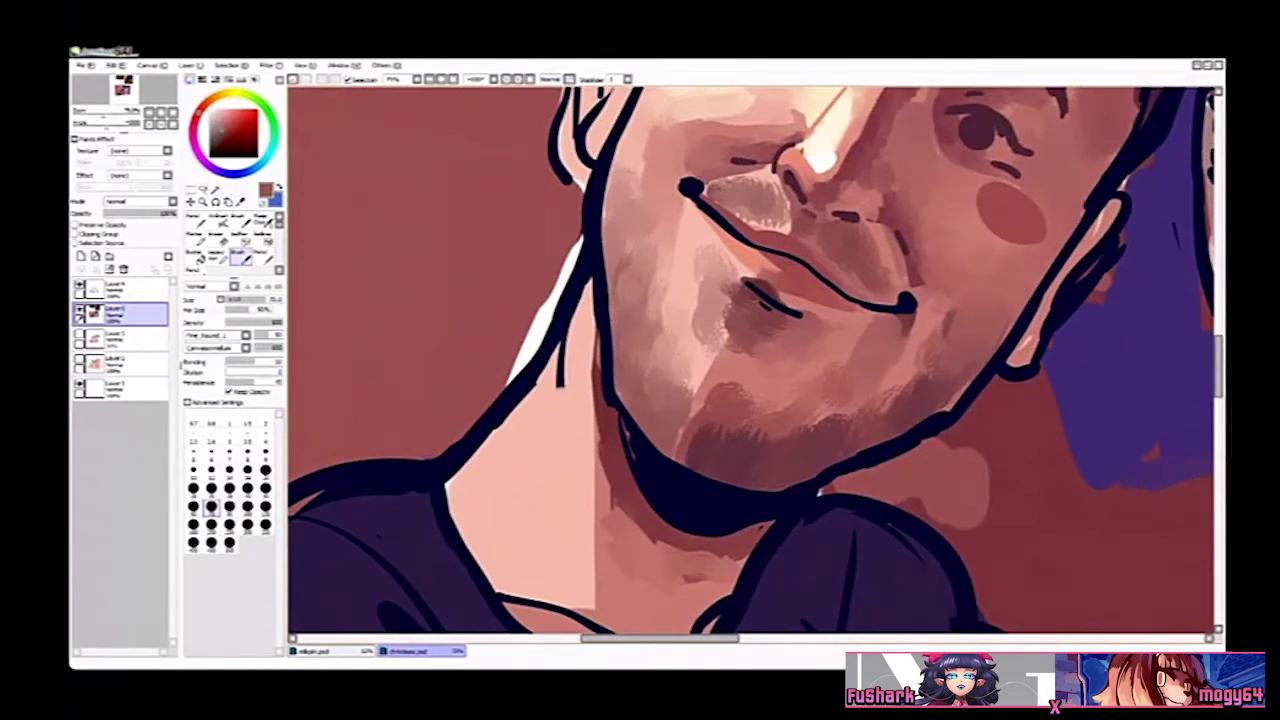
{"action": "left_click", "coordinate": [260, 690]}
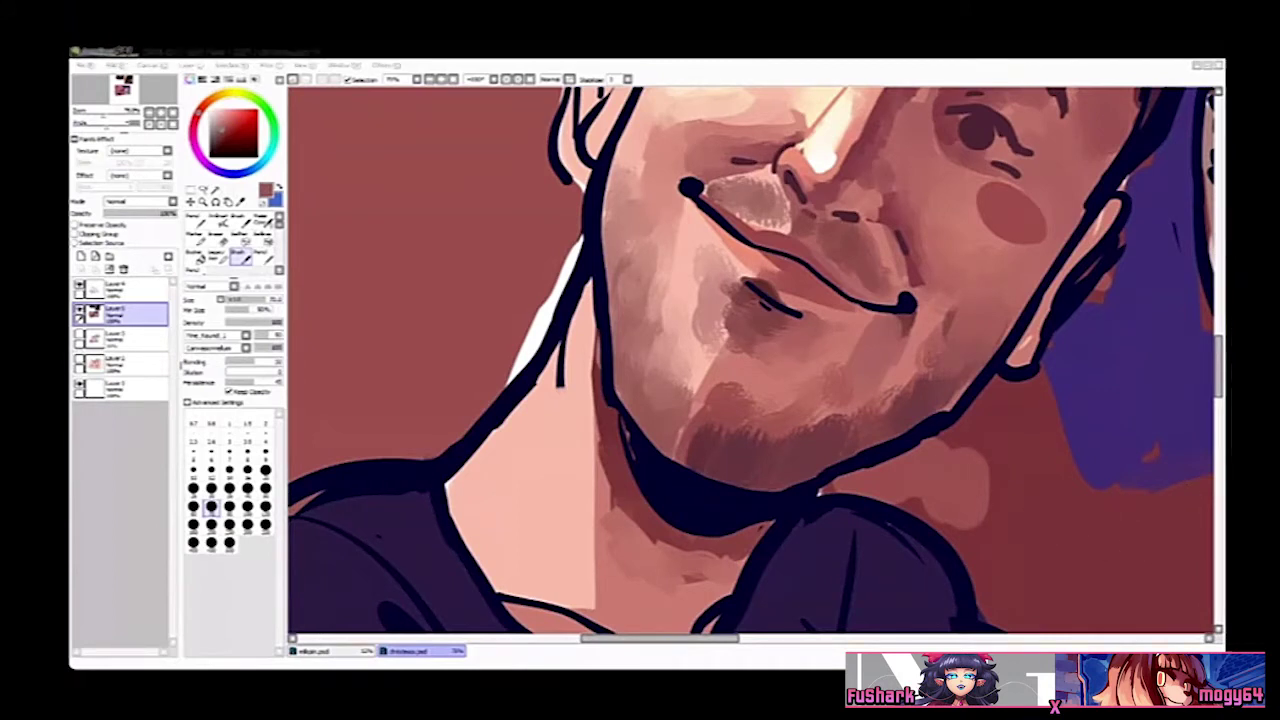
{"action": "left_click_drag", "start_coordinate": [660, 283], "coordinate": [765, 323]}
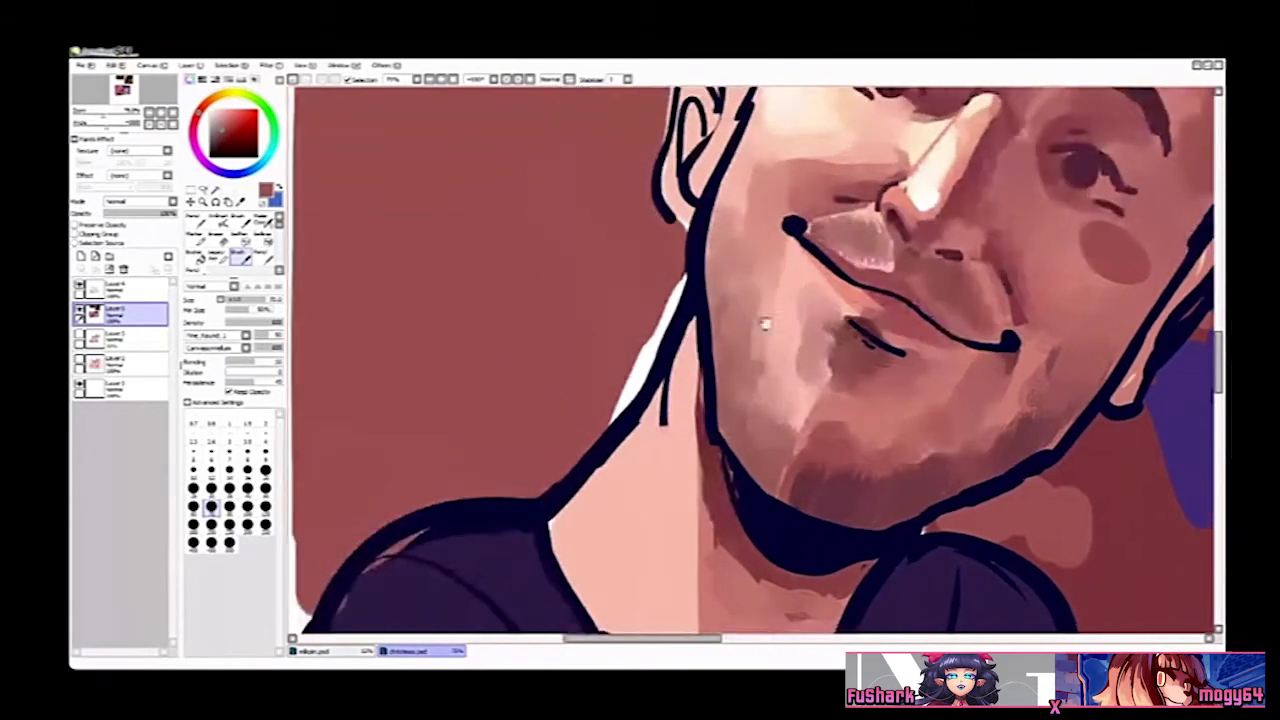
{"action": "scroll", "coordinate": [640, 328], "scroll_direction": "down", "scroll_amount": 2}
{"action": "left_click", "coordinate": [638, 326], "text": "alt"}
{"action": "key", "text": "b"}
{"action": "mouse_move", "coordinate": [630, 378]}
{"action": "left_mouse_down"}
{"action": "mouse_move", "coordinate": [670, 296]}
{"action": "mouse_move", "coordinate": [679, 358]}
{"action": "left_mouse_up"}
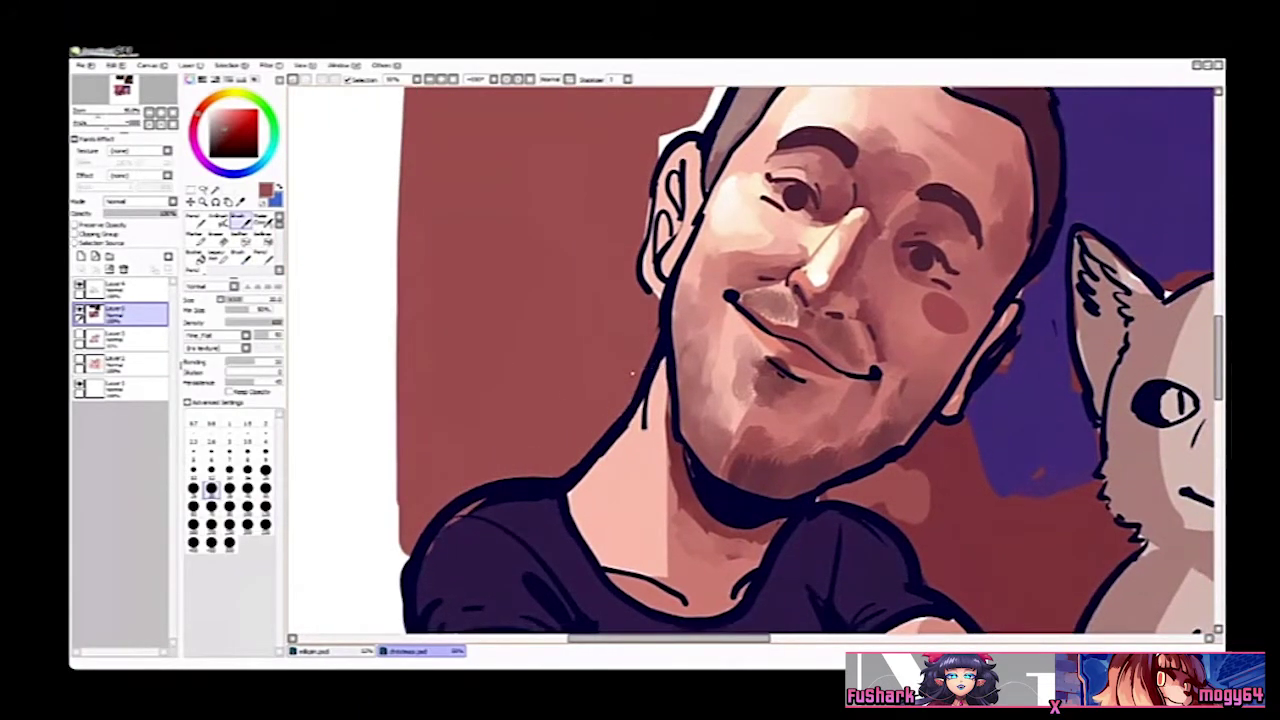
Step: Blend the shaded cheek around the blush patch with a sampled skin tone, using a larger flat brush and a mirrored check
{"action": "left_click", "coordinate": [265, 489]}
{"action": "right_click", "coordinate": [721, 203]}
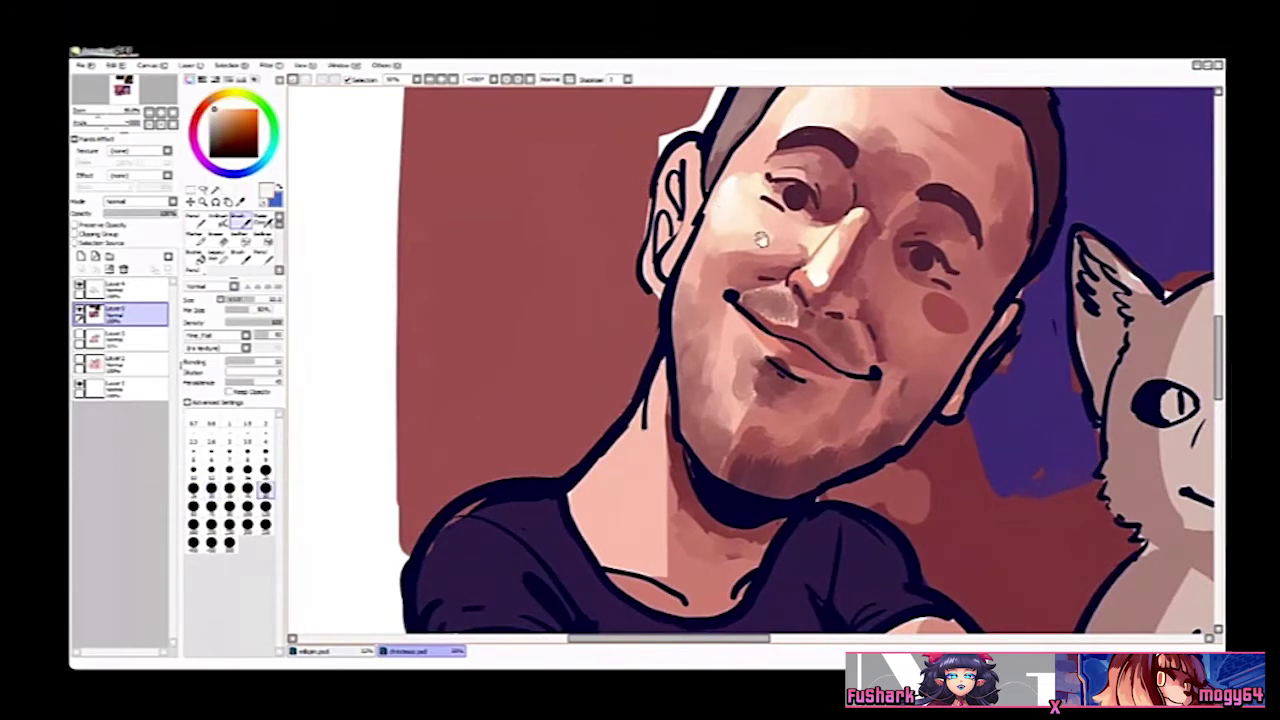
{"action": "left_click", "coordinate": [924, 331], "text": "ctrl"}
{"action": "key", "text": "h"}
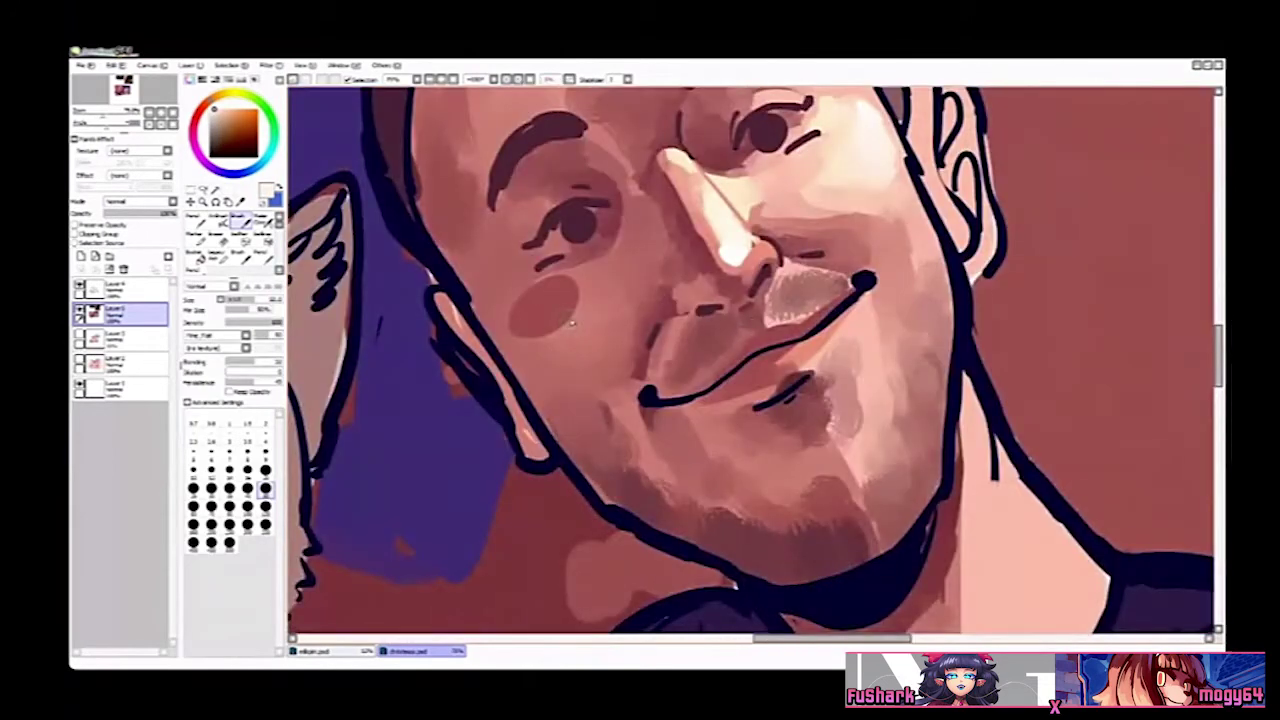
{"action": "left_click", "coordinate": [573, 322], "text": "alt"}
{"action": "key", "text": "h"}
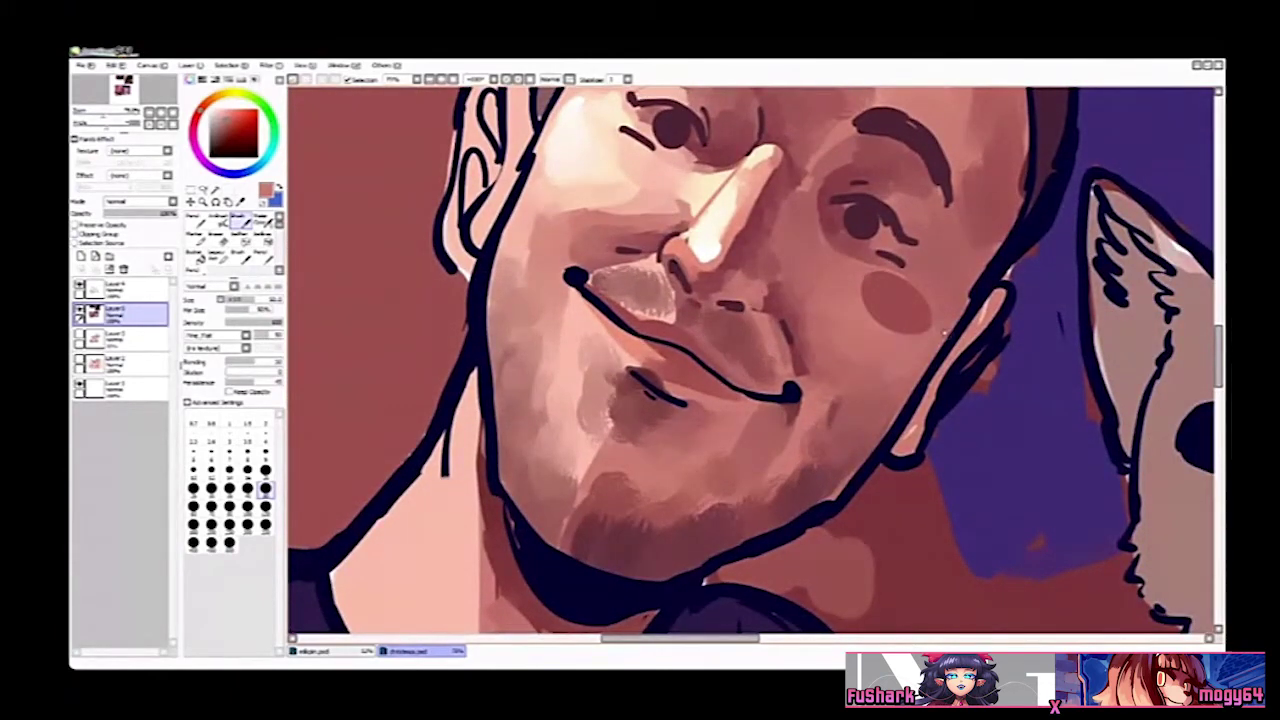
{"action": "left_click_drag", "start_coordinate": [868, 358], "coordinate": [860, 394]}
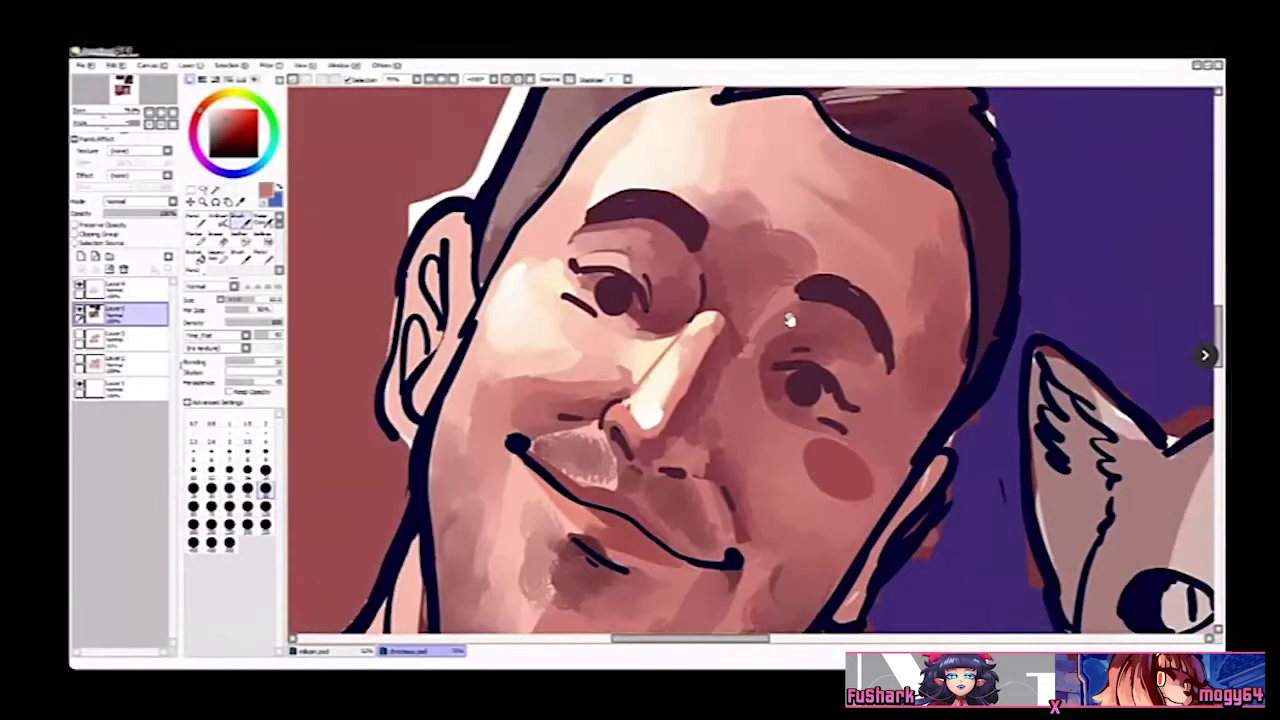
Step: Soften the forehead shadow above and between the man's eyebrows with sampled lighter skin tones
{"action": "left_click_drag", "start_coordinate": [791, 323], "coordinate": [791, 354]}
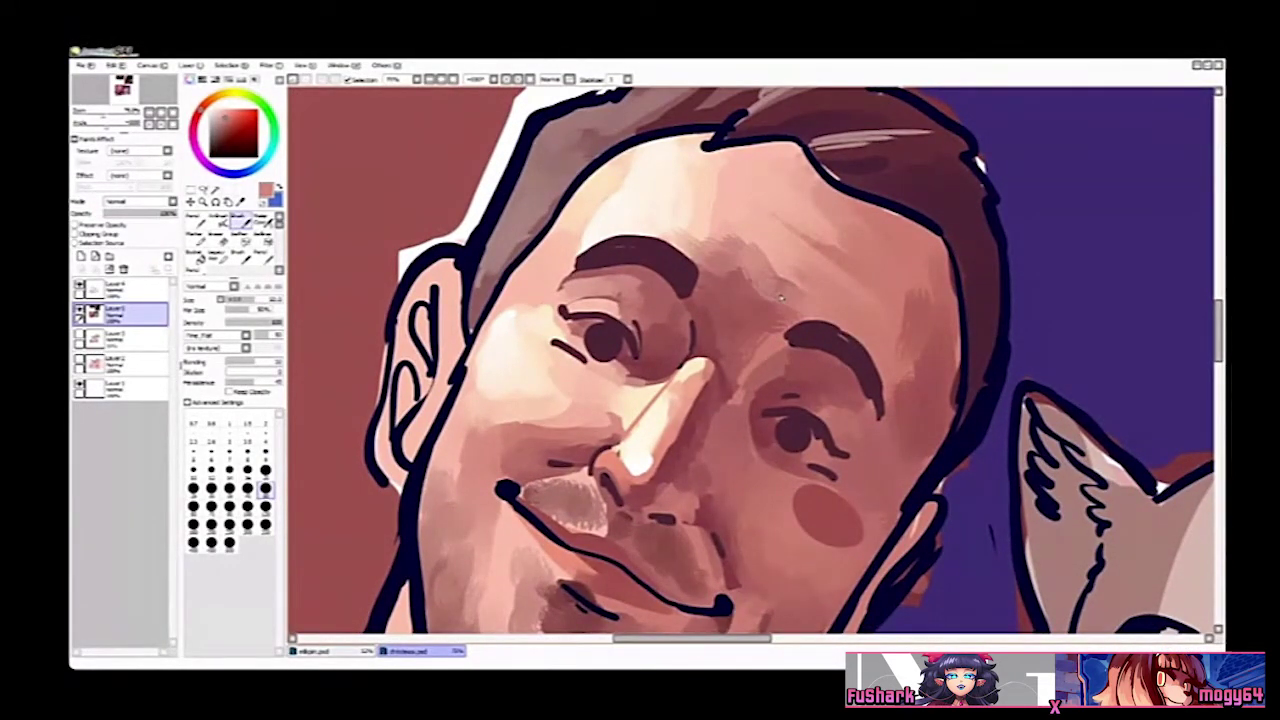
{"action": "left_click", "coordinate": [750, 237], "text": "alt"}
{"action": "left_click_drag", "start_coordinate": [750, 238], "coordinate": [793, 280]}
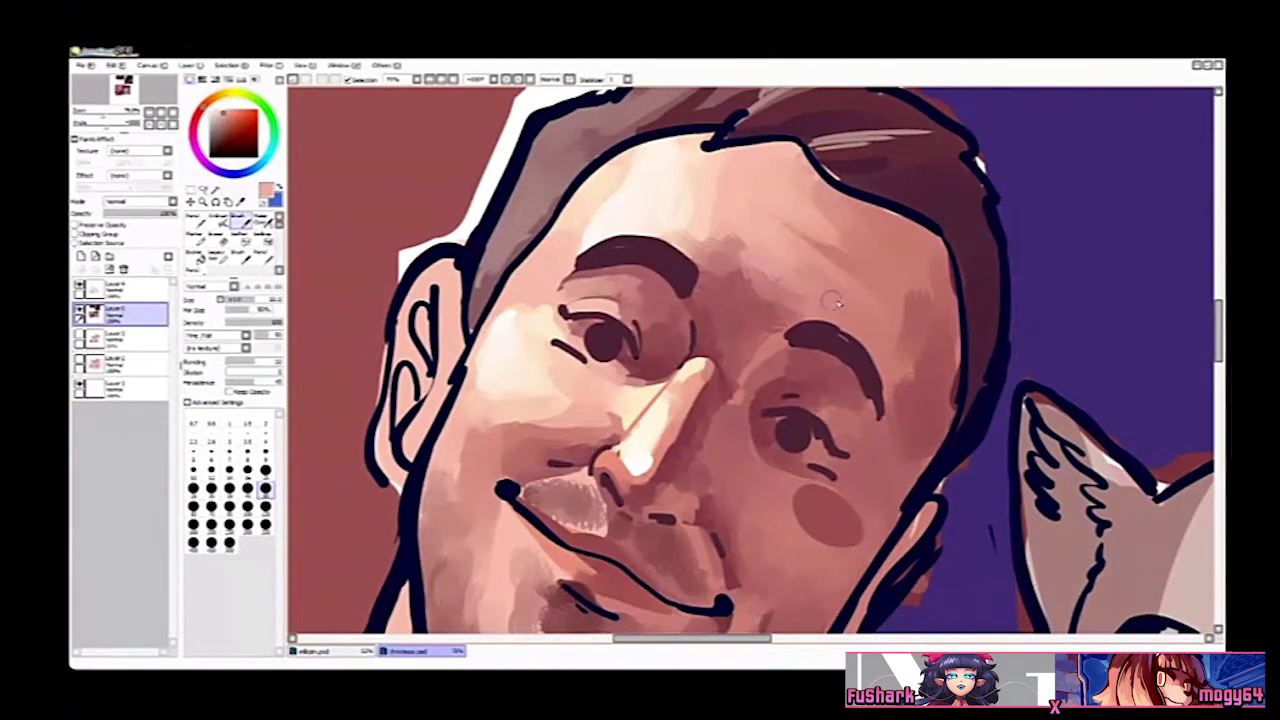
Step: Smooth the man's forehead along the hairline with sampled pinkish skin tones, using a rotated view and restoring it
{"action": "key", "text": "Delete"}
{"action": "key", "text": "Delete"}
{"action": "key", "text": "Delete"}
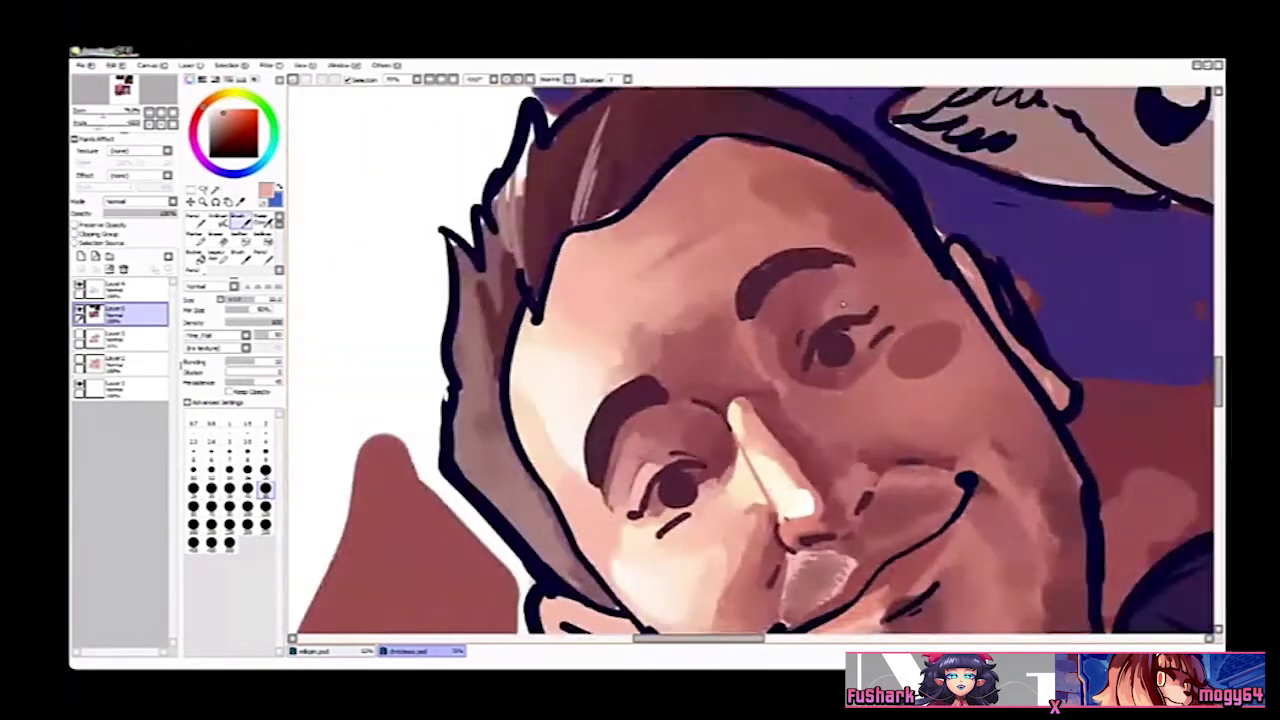
{"action": "left_click", "coordinate": [676, 172], "text": "alt"}
{"action": "mouse_move", "coordinate": [661, 214]}
{"action": "left_mouse_down"}
{"action": "mouse_move", "coordinate": [591, 242]}
{"action": "mouse_move", "coordinate": [576, 258]}
{"action": "mouse_move", "coordinate": [623, 233]}
{"action": "mouse_move", "coordinate": [589, 278]}
{"action": "mouse_move", "coordinate": [680, 218]}
{"action": "left_mouse_up"}
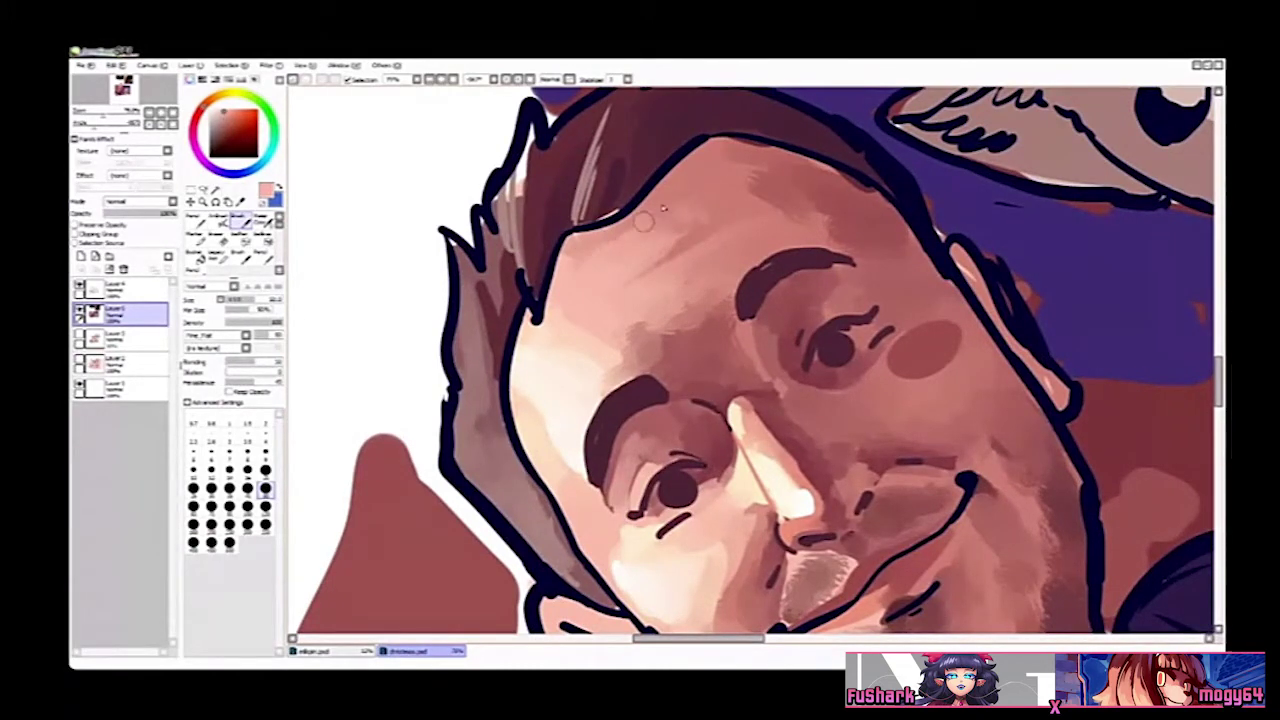
{"action": "left_click", "coordinate": [717, 168], "text": "alt"}
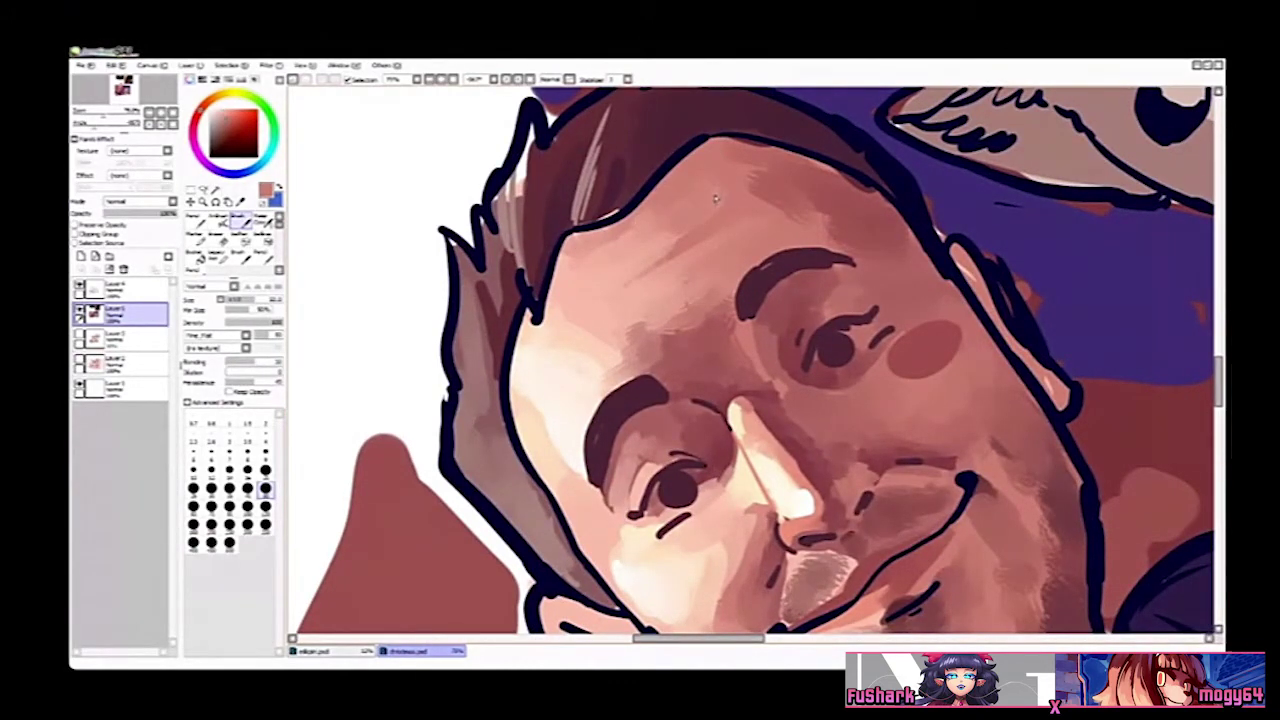
{"action": "key", "text": "Insert"}
{"action": "key", "text": "Insert"}
{"action": "key", "text": "Insert"}
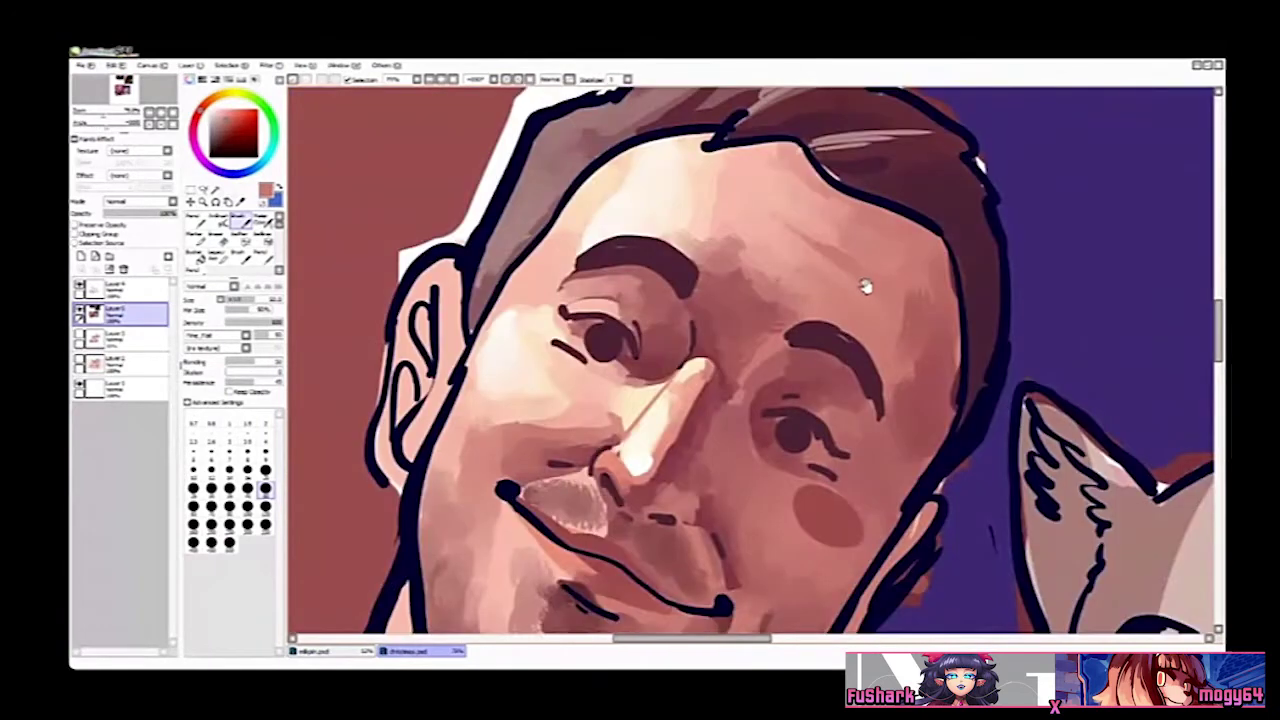
{"action": "key", "text": "Insert"}
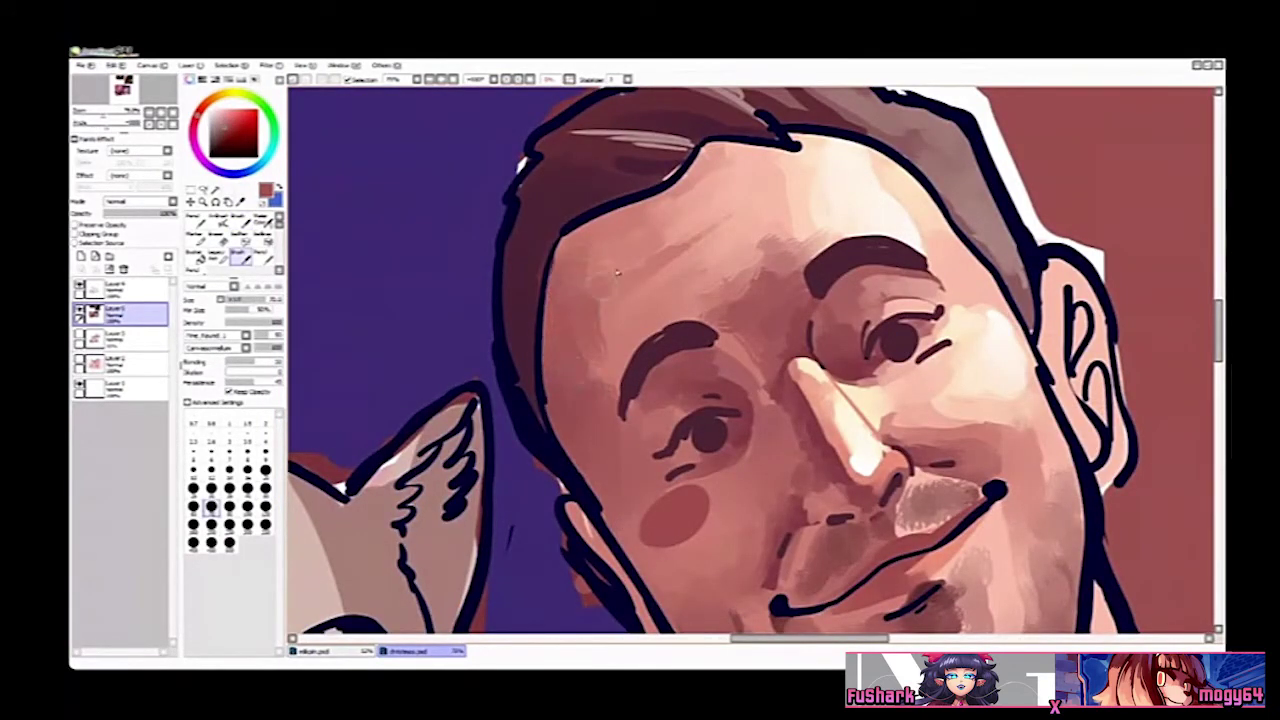
Step: Paint a sampled skin tone along the upper lid of the man's shaded eye with the Pencil
{"action": "key", "text": "Insert"}
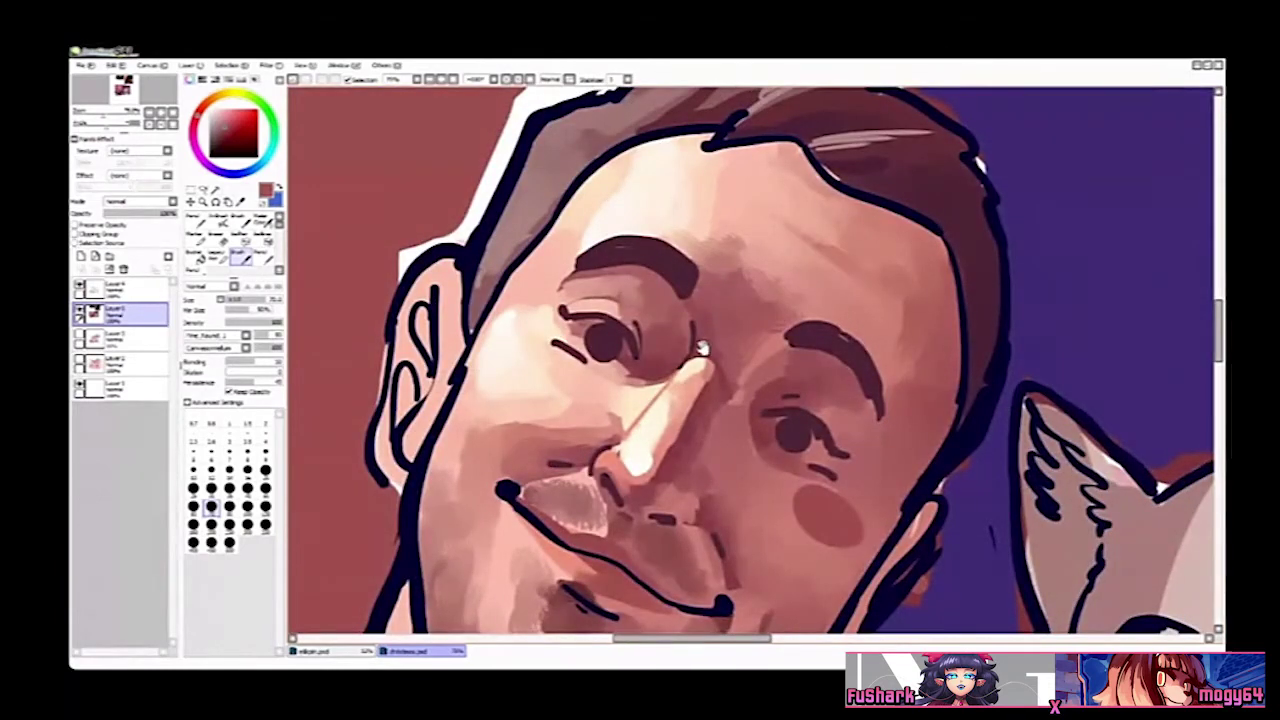
{"action": "key", "text": "ctrl+space"}
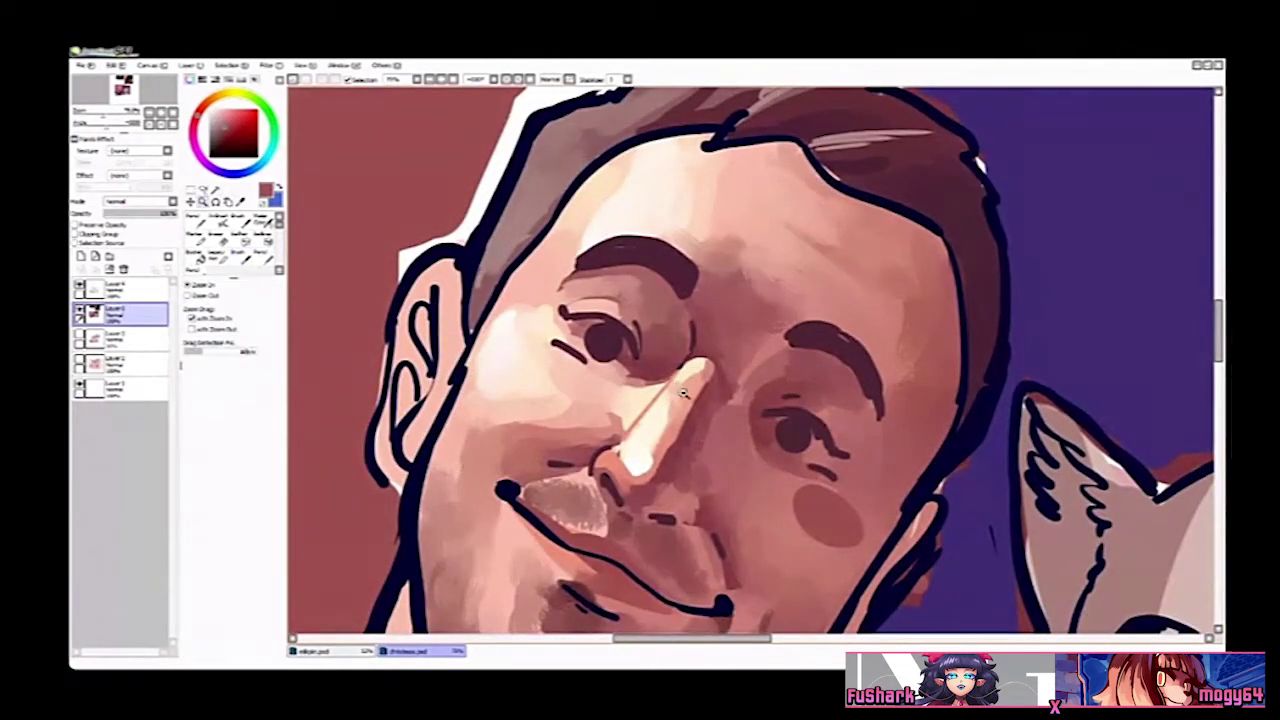
{"action": "left_click_drag", "start_coordinate": [708, 403], "coordinate": [696, 405]}
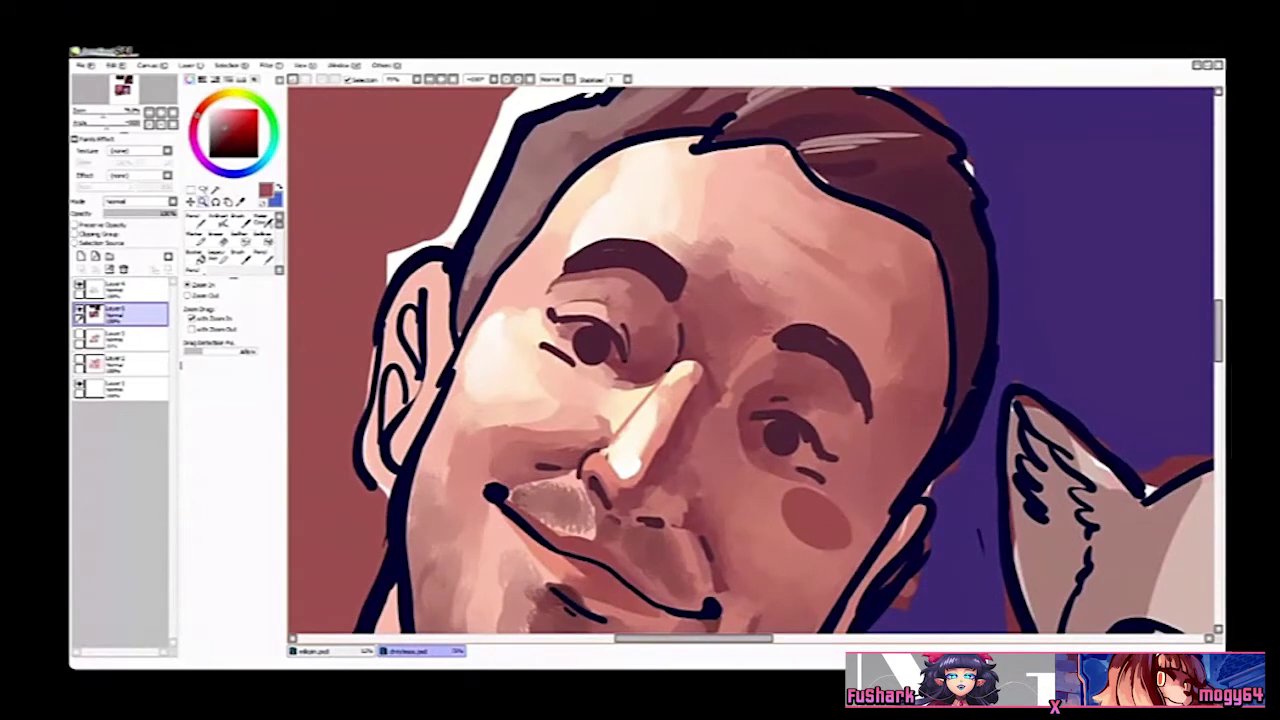
{"action": "key", "text": "alt+Tab"}
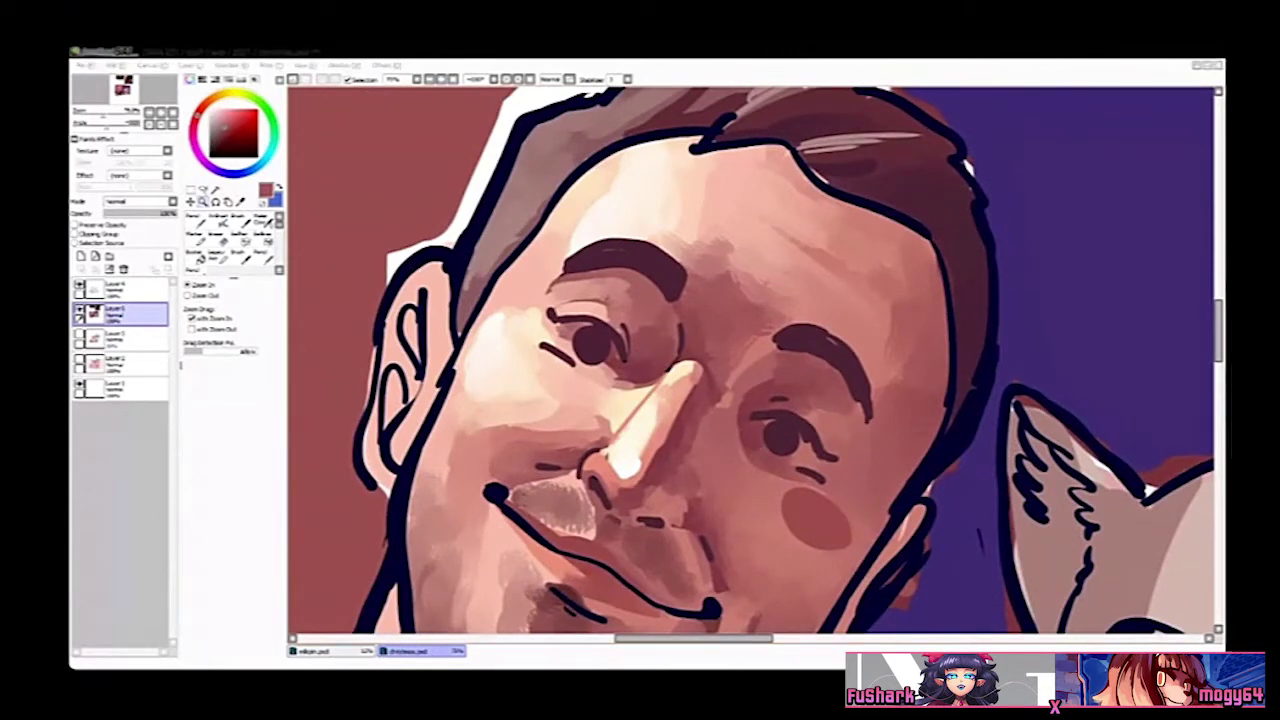
{"action": "key", "text": "alt+Tab"}
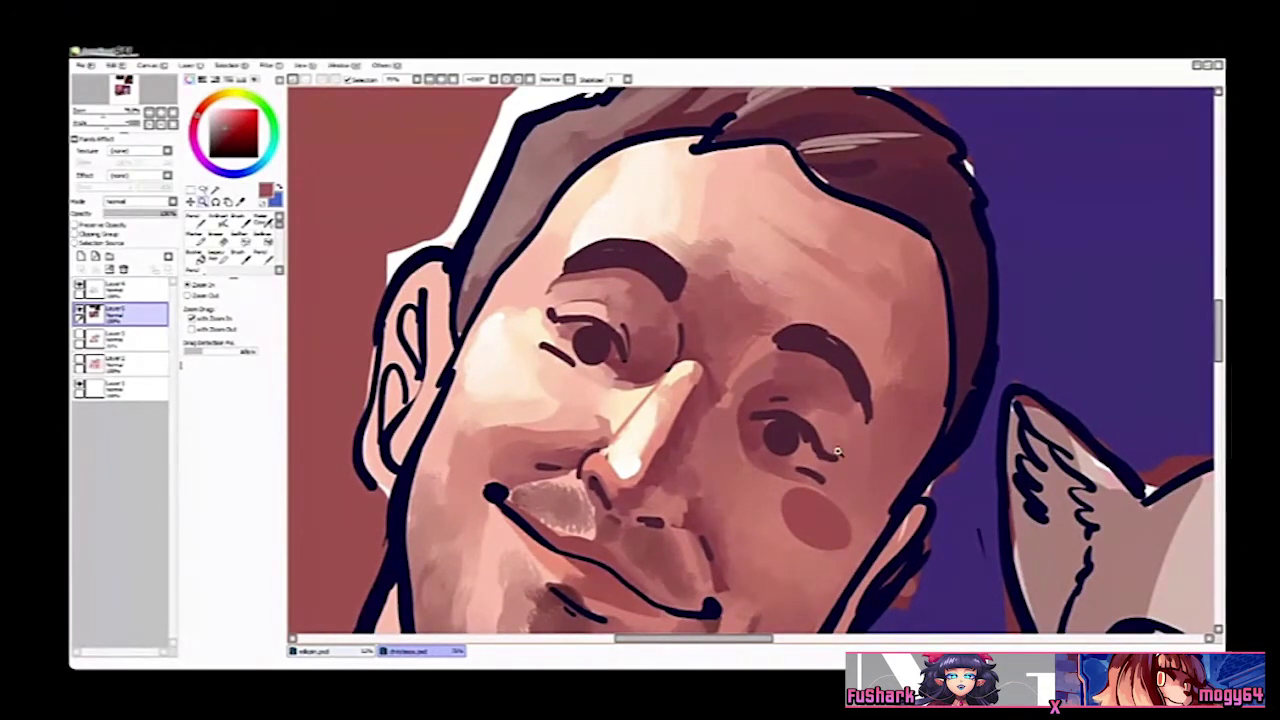
{"action": "left_click", "coordinate": [850, 464]}
{"action": "key", "text": "n"}
{"action": "right_click", "coordinate": [800, 416]}
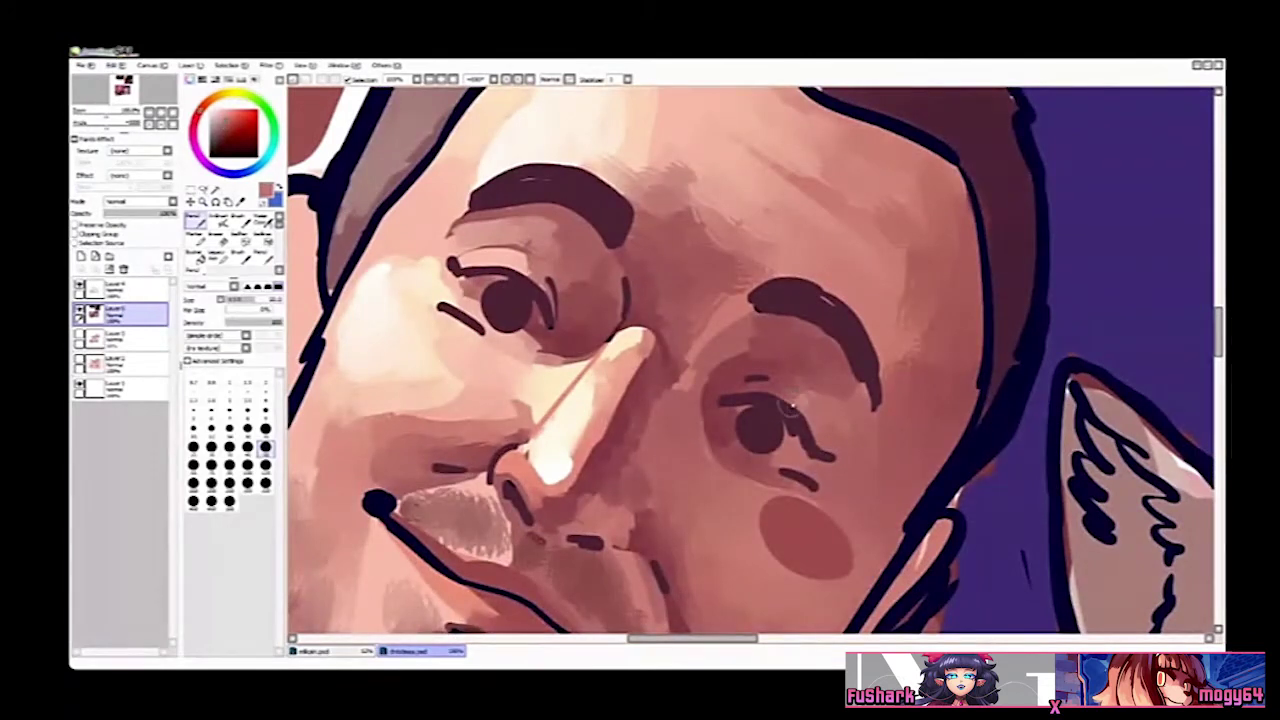
{"action": "mouse_move", "coordinate": [743, 395]}
{"action": "left_mouse_down"}
{"action": "mouse_move", "coordinate": [796, 408]}
{"action": "mouse_move", "coordinate": [782, 395]}
{"action": "mouse_move", "coordinate": [810, 436]}
{"action": "left_mouse_up"}
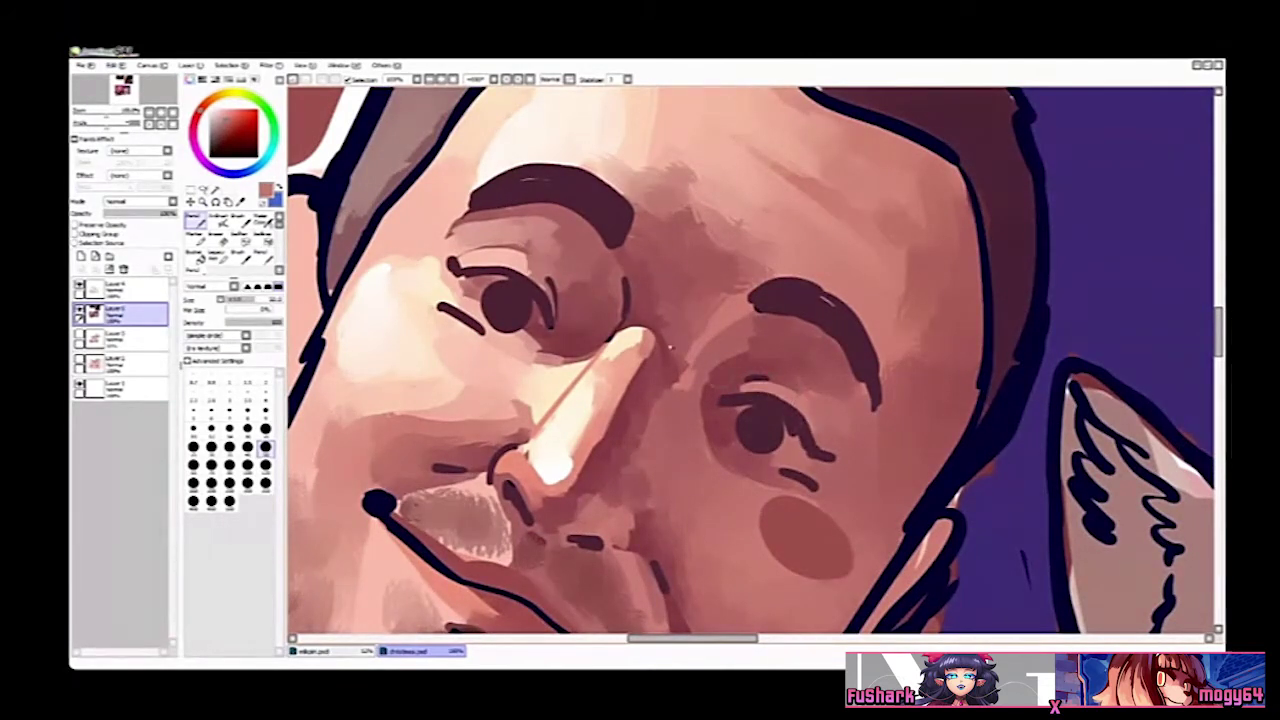
Step: Rework the shaded eye's upper lid and outer corner with sampled skin tones, undoing unwanted strokes and checking the face mirrored
{"action": "right_click", "coordinate": [500, 260]}
{"action": "left_click_drag", "start_coordinate": [755, 391], "coordinate": [808, 434]}
{"action": "key", "text": "ctrl+z"}
{"action": "key", "text": "ctrl+z"}
{"action": "right_click", "coordinate": [823, 406]}
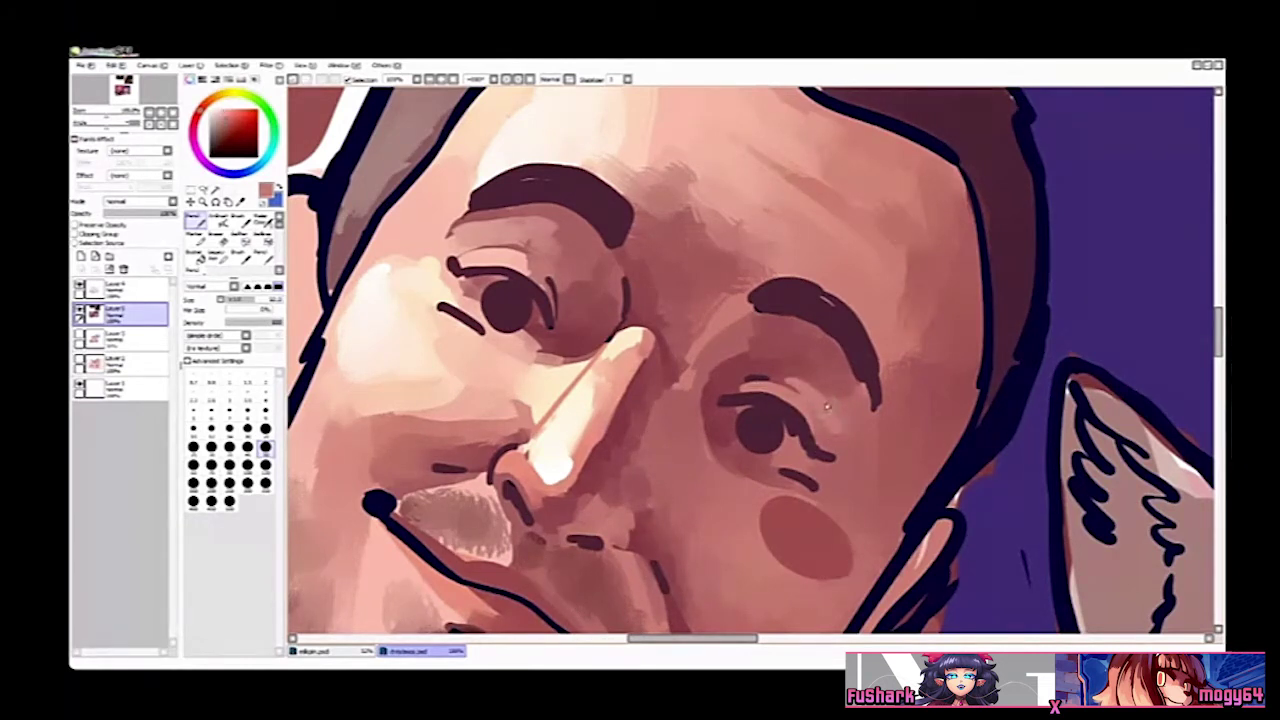
{"action": "key", "text": "b"}
{"action": "mouse_move", "coordinate": [815, 380]}
{"action": "left_mouse_down"}
{"action": "mouse_move", "coordinate": [844, 392]}
{"action": "mouse_move", "coordinate": [860, 416]}
{"action": "mouse_move", "coordinate": [840, 455]}
{"action": "left_mouse_up"}
{"action": "key", "text": "h"}
{"action": "left_click_drag", "start_coordinate": [861, 372], "coordinate": [861, 377]}
{"action": "scroll", "coordinate": [861, 376], "scroll_direction": "down", "scroll_amount": 3}
{"action": "key", "text": "h"}
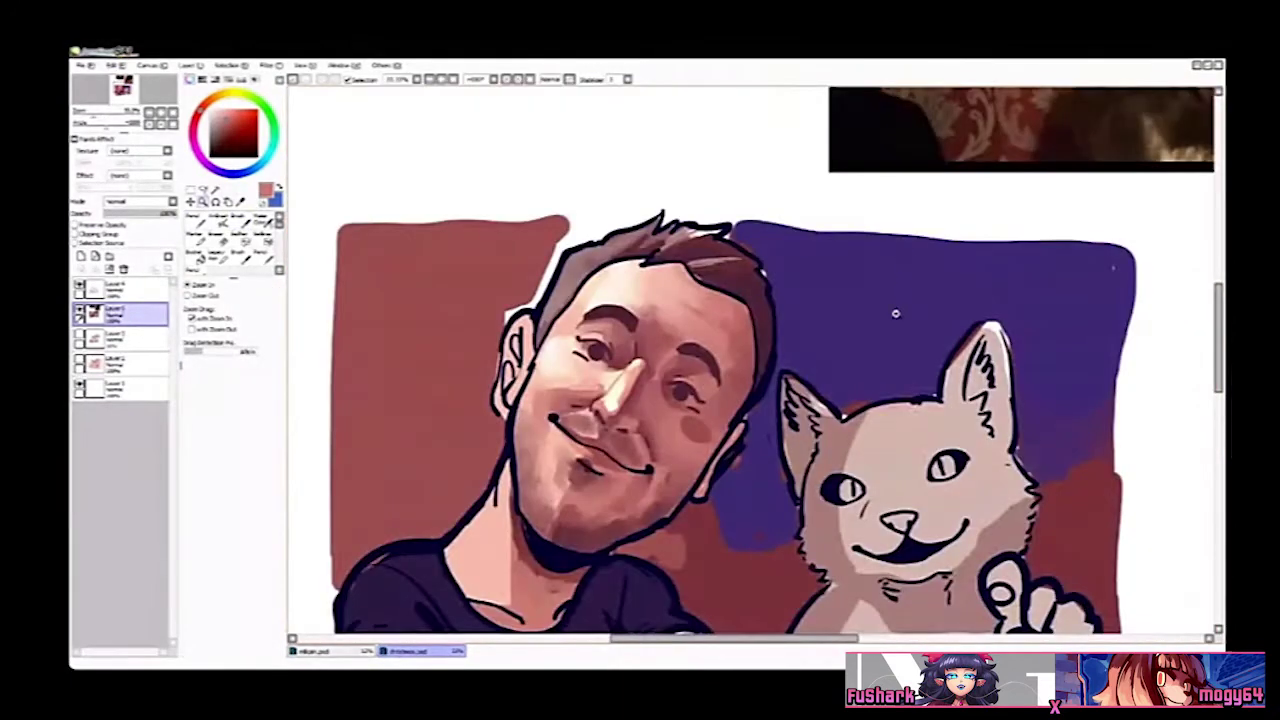
Step: Pick a more saturated pinkish red and paint the two inner hollows of the man's lit ear
{"action": "left_click_drag", "start_coordinate": [690, 390], "coordinate": [740, 376]}
{"action": "scroll", "coordinate": [740, 376], "scroll_direction": "up", "scroll_amount": 3}
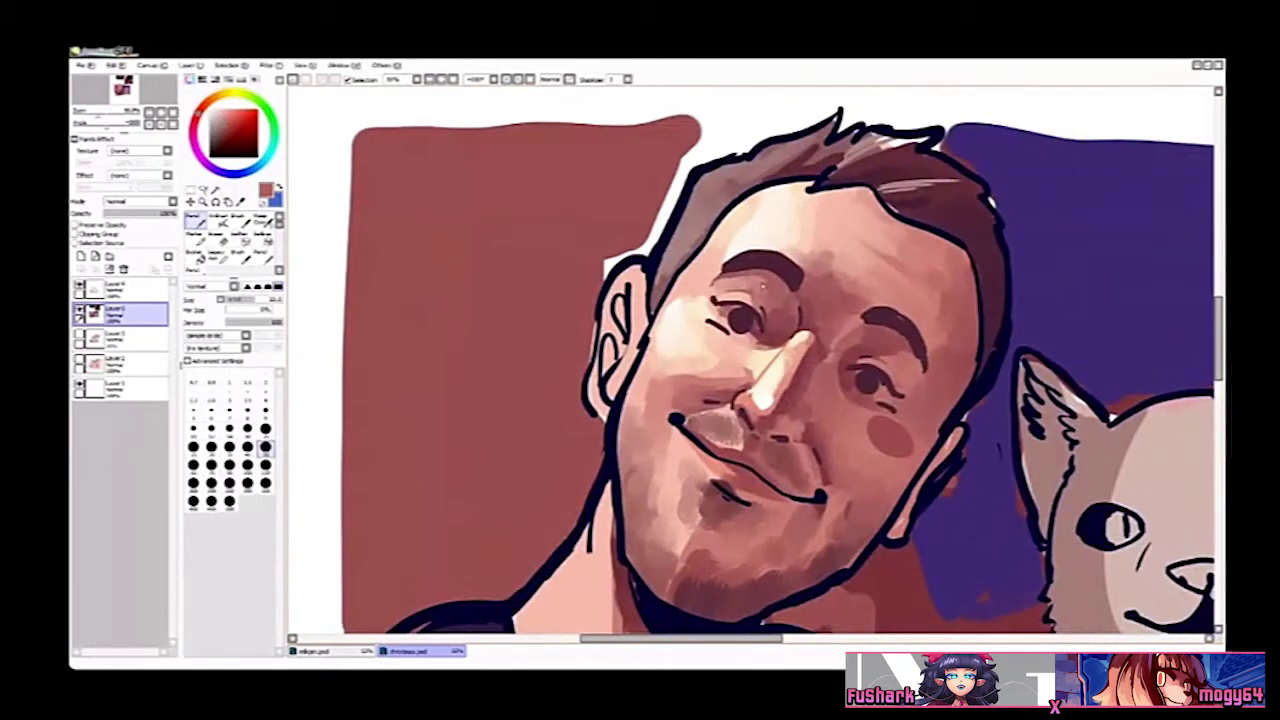
{"action": "scroll", "coordinate": [610, 310], "scroll_direction": "up", "scroll_amount": 1}
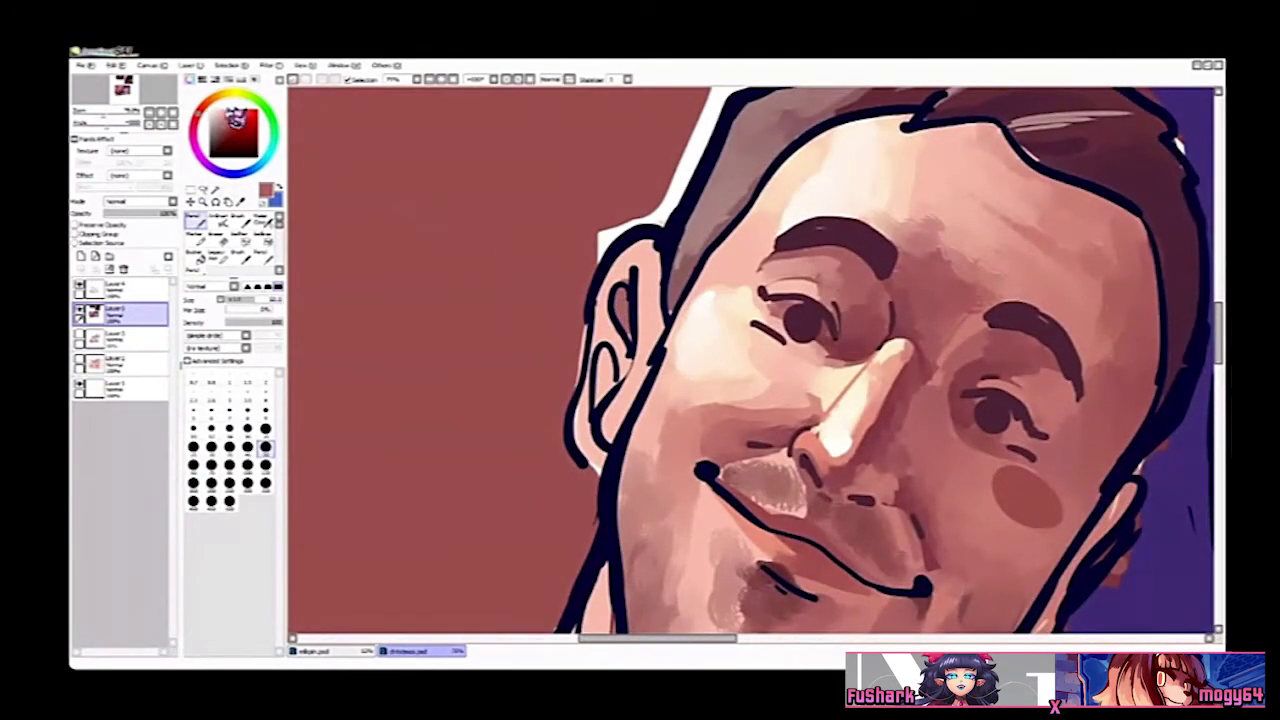
{"action": "left_click", "coordinate": [229, 116]}
{"action": "left_click_drag", "start_coordinate": [628, 326], "coordinate": [622, 298]}
{"action": "left_click_drag", "start_coordinate": [610, 352], "coordinate": [599, 395]}
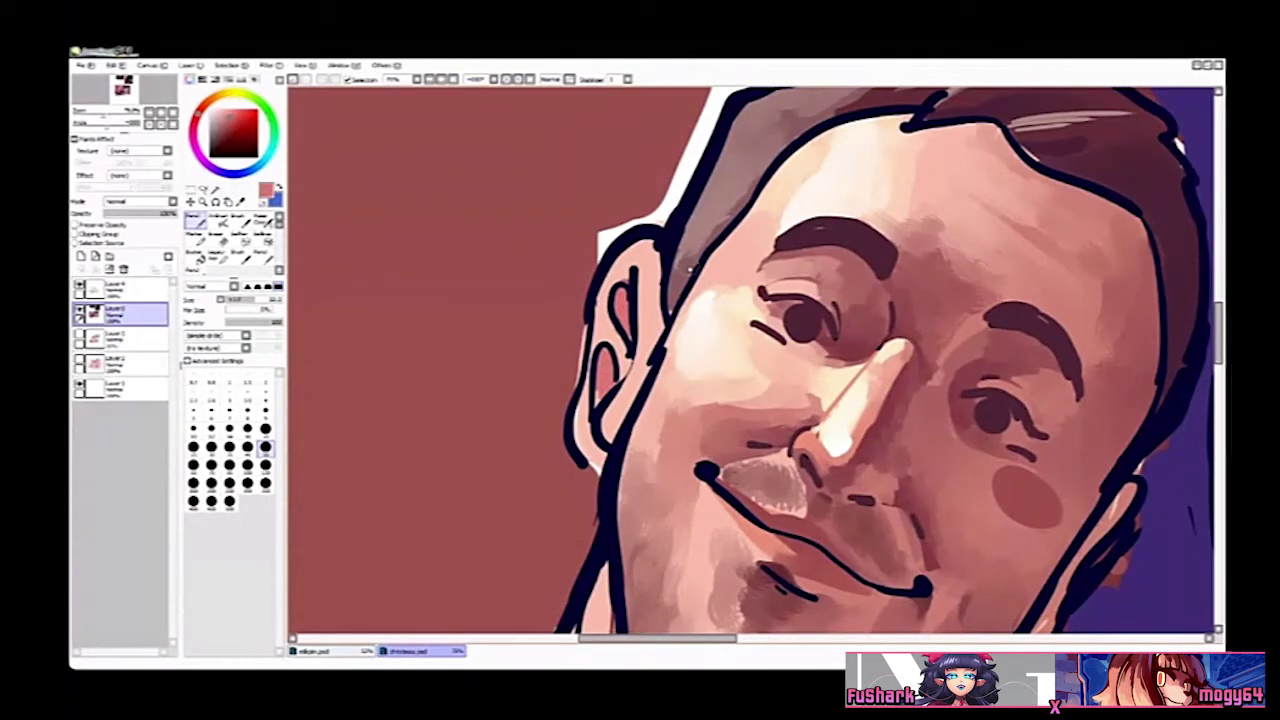
{"action": "left_click_drag", "start_coordinate": [757, 404], "coordinate": [696, 427]}
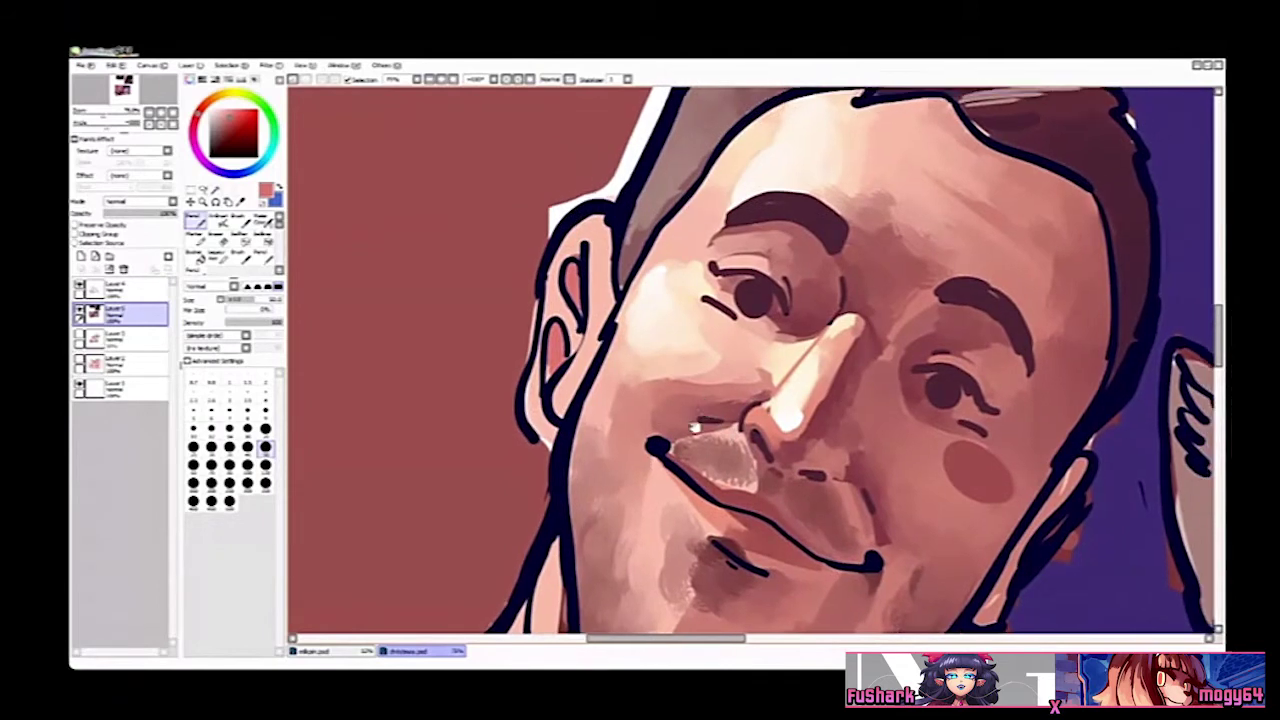
{"action": "left_click_drag", "start_coordinate": [719, 350], "coordinate": [697, 396]}
{"action": "key", "text": "ctrl+space"}
{"action": "left_click_drag", "start_coordinate": [711, 289], "coordinate": [703, 315]}
{"action": "scroll", "coordinate": [714, 260], "scroll_direction": "down", "scroll_amount": 1}
{"action": "scroll", "coordinate": [718, 244], "scroll_direction": "up", "scroll_amount": 1}
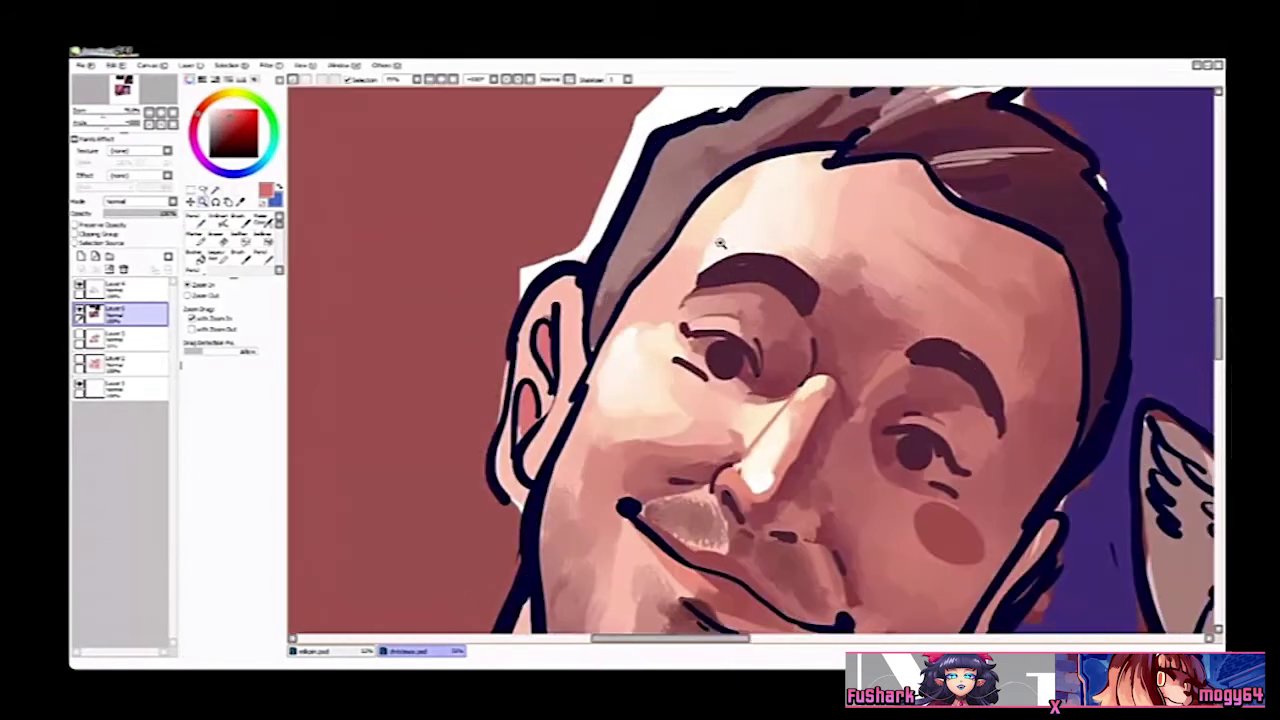
{"action": "right_click", "coordinate": [717, 247]}
{"action": "mouse_move", "coordinate": [735, 210]}
{"action": "left_mouse_down"}
{"action": "mouse_move", "coordinate": [716, 245]}
{"action": "mouse_move", "coordinate": [704, 361]}
{"action": "left_mouse_up"}
{"action": "key", "text": "n"}
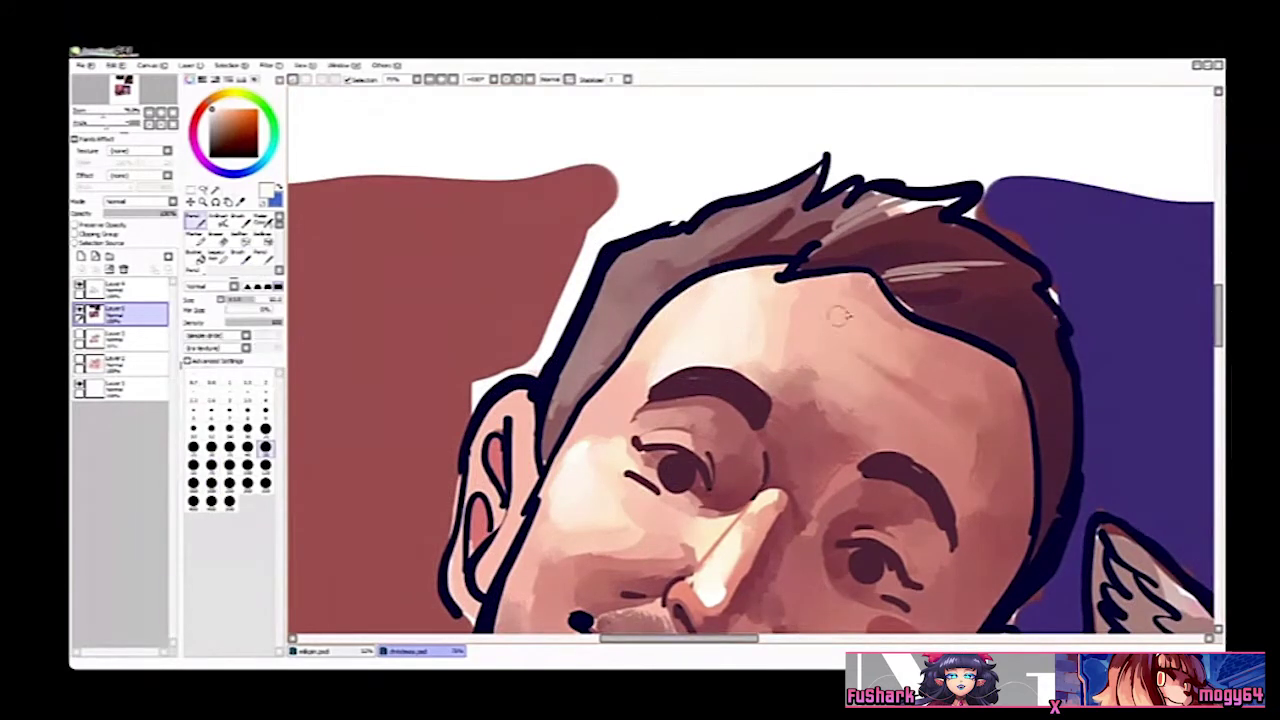
{"action": "mouse_move", "coordinate": [846, 328]}
{"action": "left_mouse_down"}
{"action": "mouse_move", "coordinate": [820, 340]}
{"action": "mouse_move", "coordinate": [789, 320]}
{"action": "left_mouse_up"}
Step: Fill the white gaps at the top of the man's hair with sampled hair tones and cover the red fringe beside it with sampled purple
{"action": "left_click", "coordinate": [882, 325], "text": "alt"}
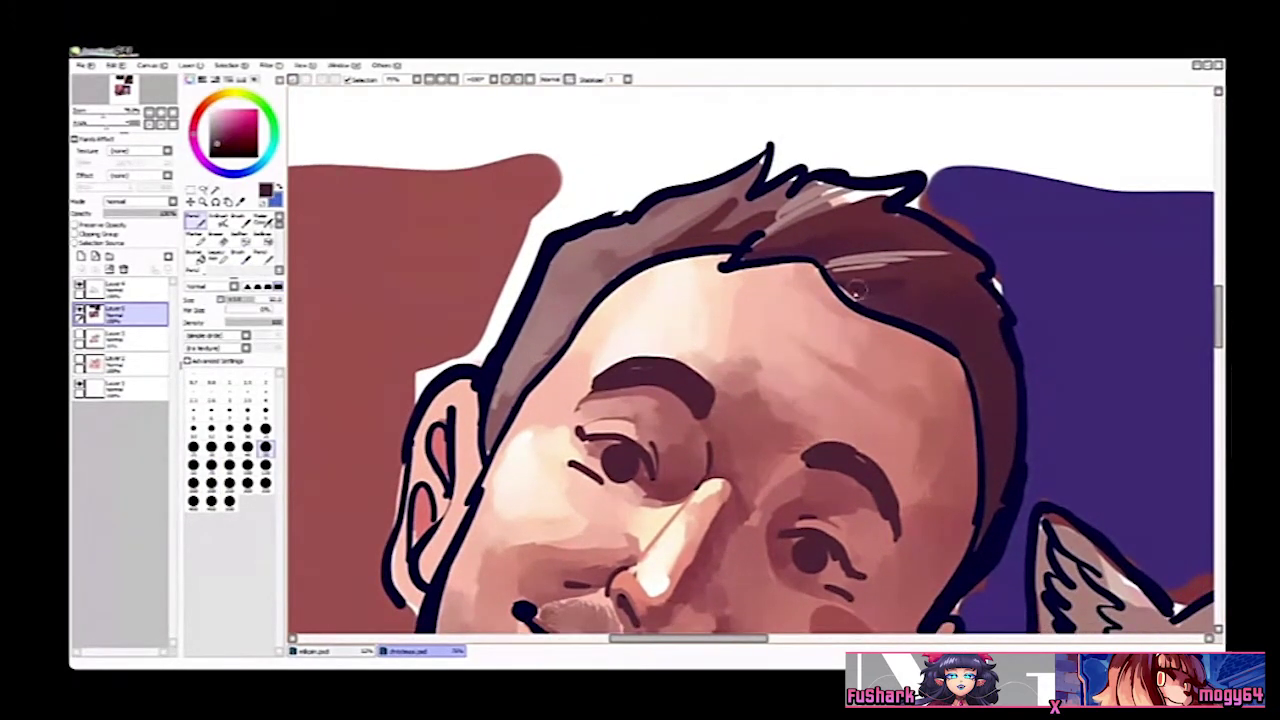
{"action": "left_click", "coordinate": [865, 215], "text": "alt"}
{"action": "mouse_move", "coordinate": [887, 197]}
{"action": "left_mouse_down"}
{"action": "mouse_move", "coordinate": [824, 218]}
{"action": "mouse_move", "coordinate": [873, 198]}
{"action": "mouse_move", "coordinate": [814, 219]}
{"action": "mouse_move", "coordinate": [800, 201]}
{"action": "mouse_move", "coordinate": [898, 183]}
{"action": "left_mouse_up"}
{"action": "left_click", "coordinate": [804, 204], "text": "alt"}
{"action": "left_click", "coordinate": [998, 228], "text": "alt"}
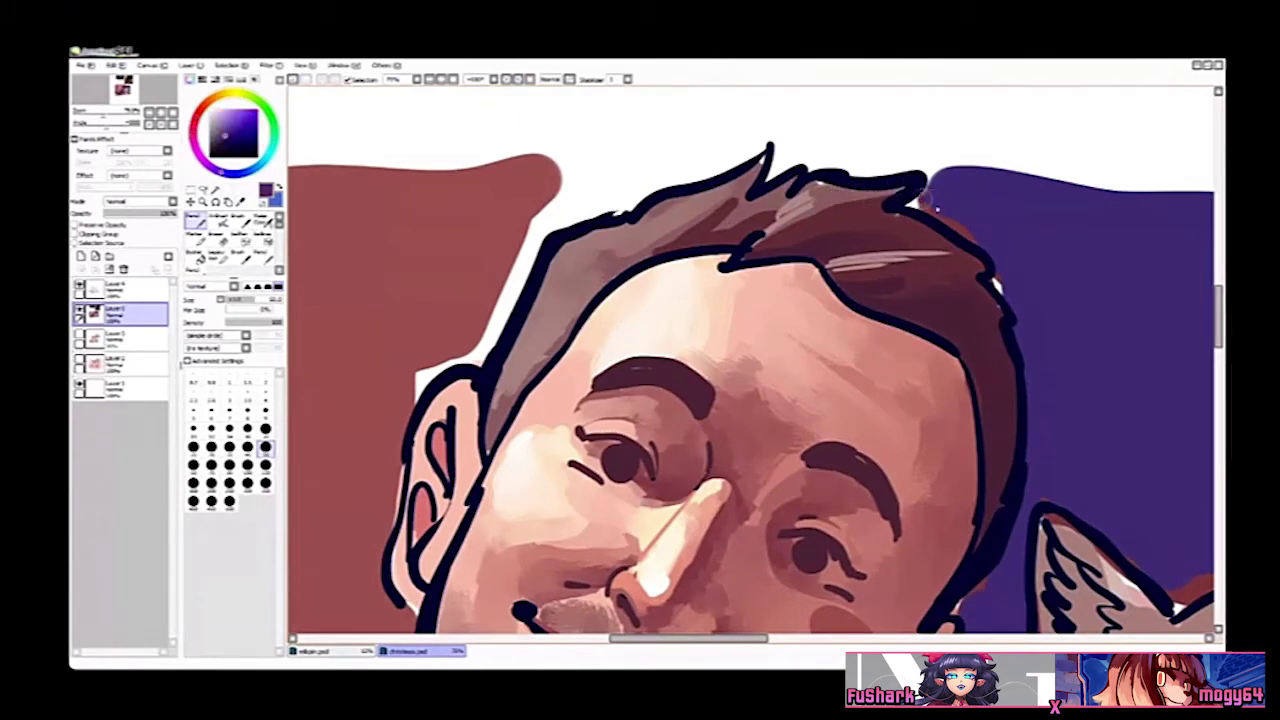
{"action": "left_click_drag", "start_coordinate": [1006, 292], "coordinate": [917, 244]}
Step: Block in a darker purple area across the top of the purple background, with a diagonal lower edge rising from the man's head
{"action": "left_click", "coordinate": [906, 247], "text": "ctrl+alt"}
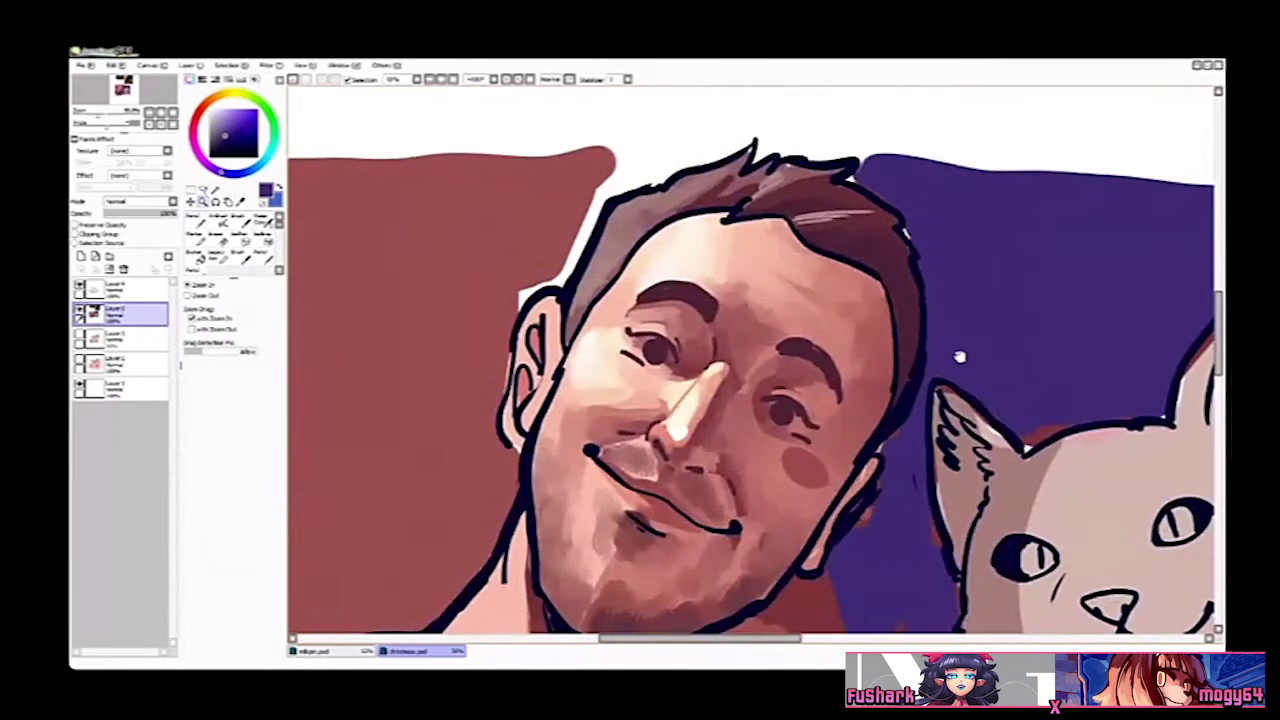
{"action": "left_click_drag", "start_coordinate": [988, 362], "coordinate": [874, 360]}
{"action": "left_click", "coordinate": [880, 360], "text": "ctrl+alt"}
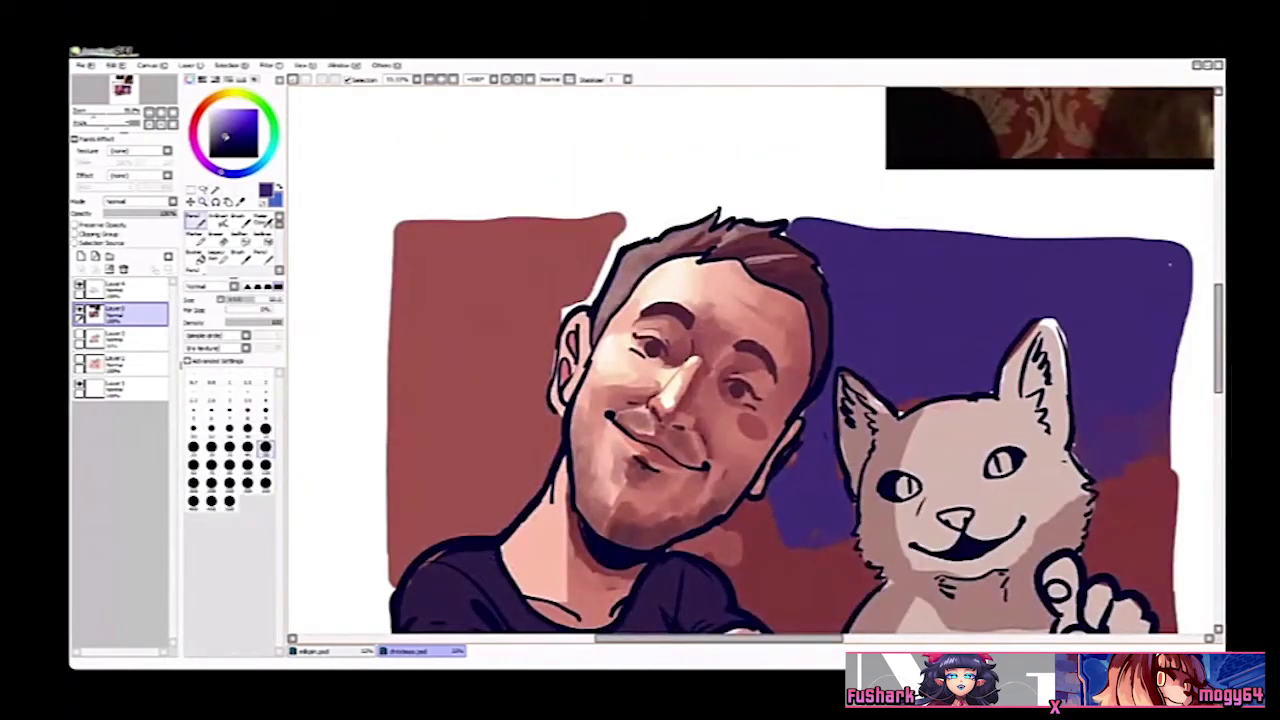
{"action": "left_click", "coordinate": [229, 465]}
{"action": "left_click_drag", "start_coordinate": [976, 318], "coordinate": [891, 329]}
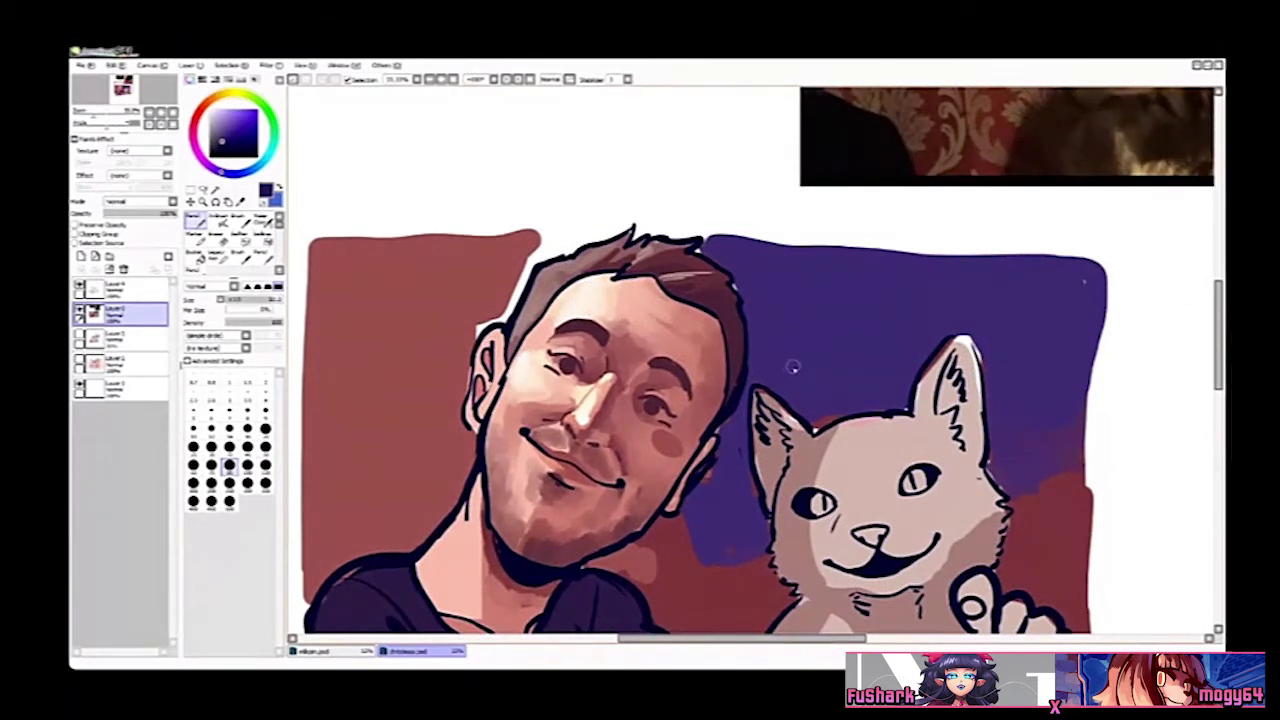
{"action": "mouse_move", "coordinate": [776, 368]}
{"action": "left_mouse_down"}
{"action": "mouse_move", "coordinate": [1028, 280]}
{"action": "mouse_move", "coordinate": [814, 350]}
{"action": "mouse_move", "coordinate": [1064, 280]}
{"action": "left_mouse_up"}
{"action": "key", "text": "ctrl+z"}
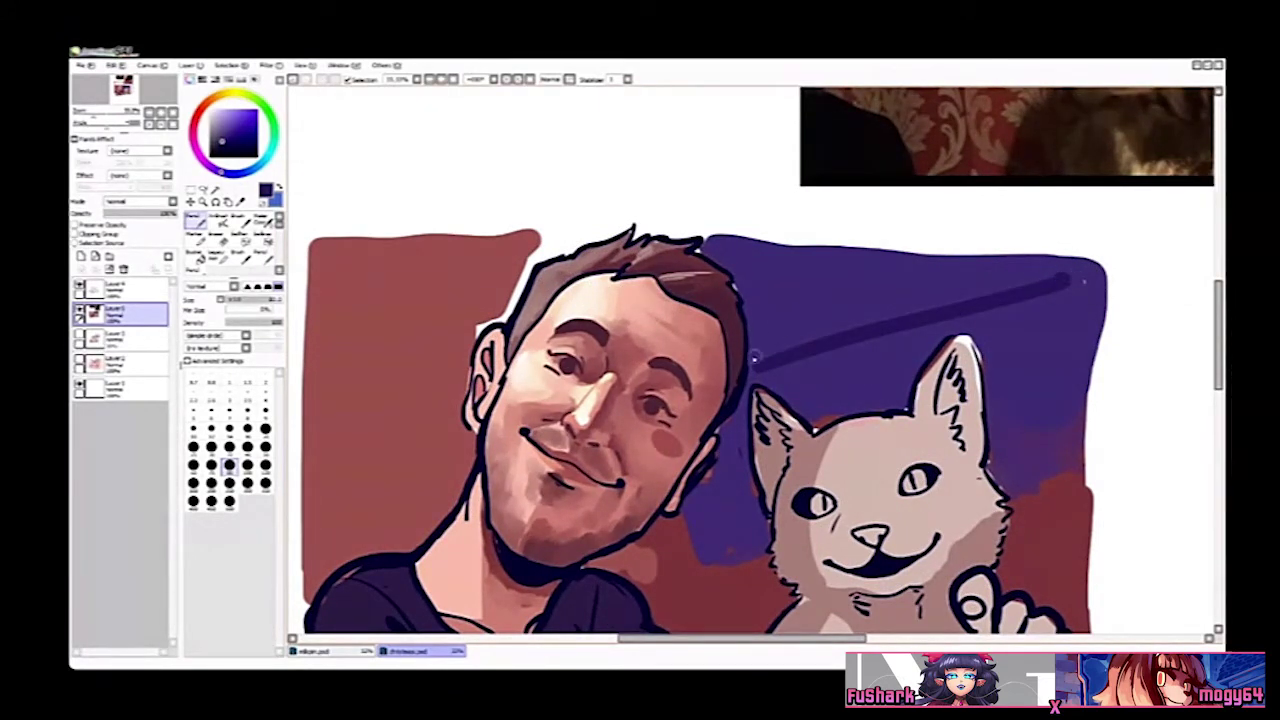
{"action": "mouse_move", "coordinate": [755, 360]}
{"action": "left_mouse_down"}
{"action": "mouse_move", "coordinate": [745, 294]}
{"action": "mouse_move", "coordinate": [706, 243]}
{"action": "mouse_move", "coordinate": [1108, 262]}
{"action": "left_mouse_up"}
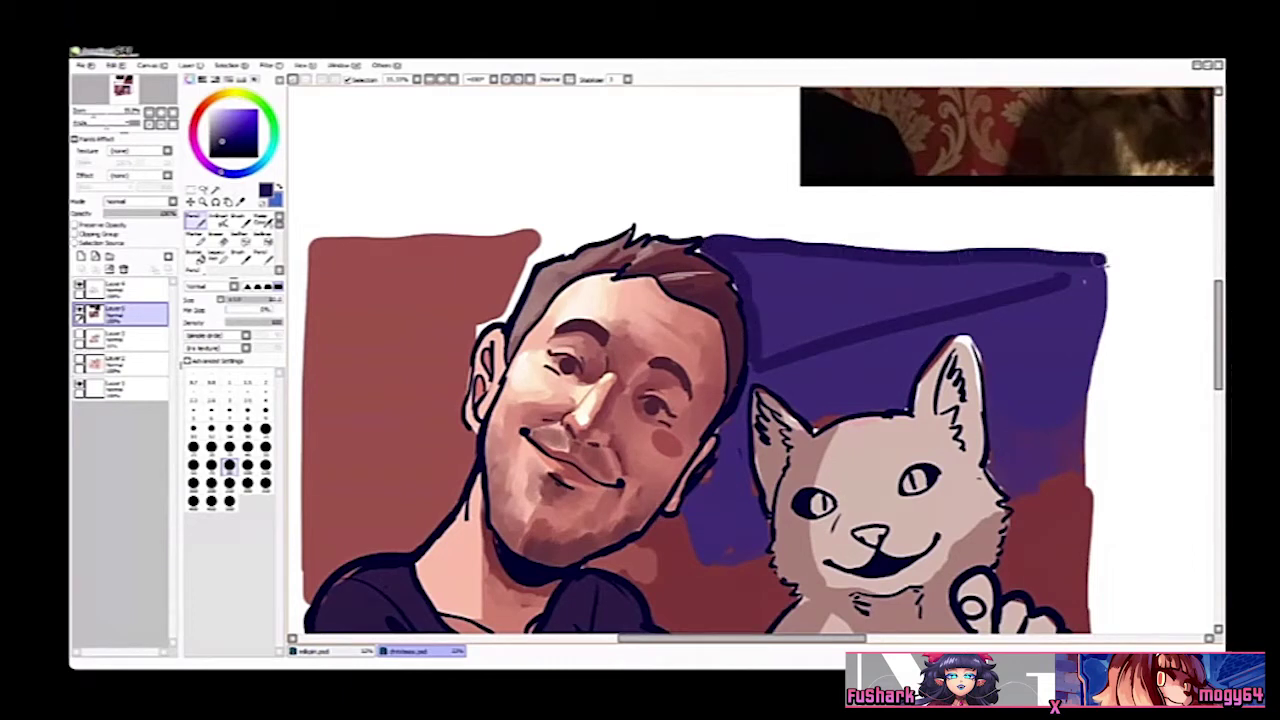
{"action": "left_click", "coordinate": [969, 270]}
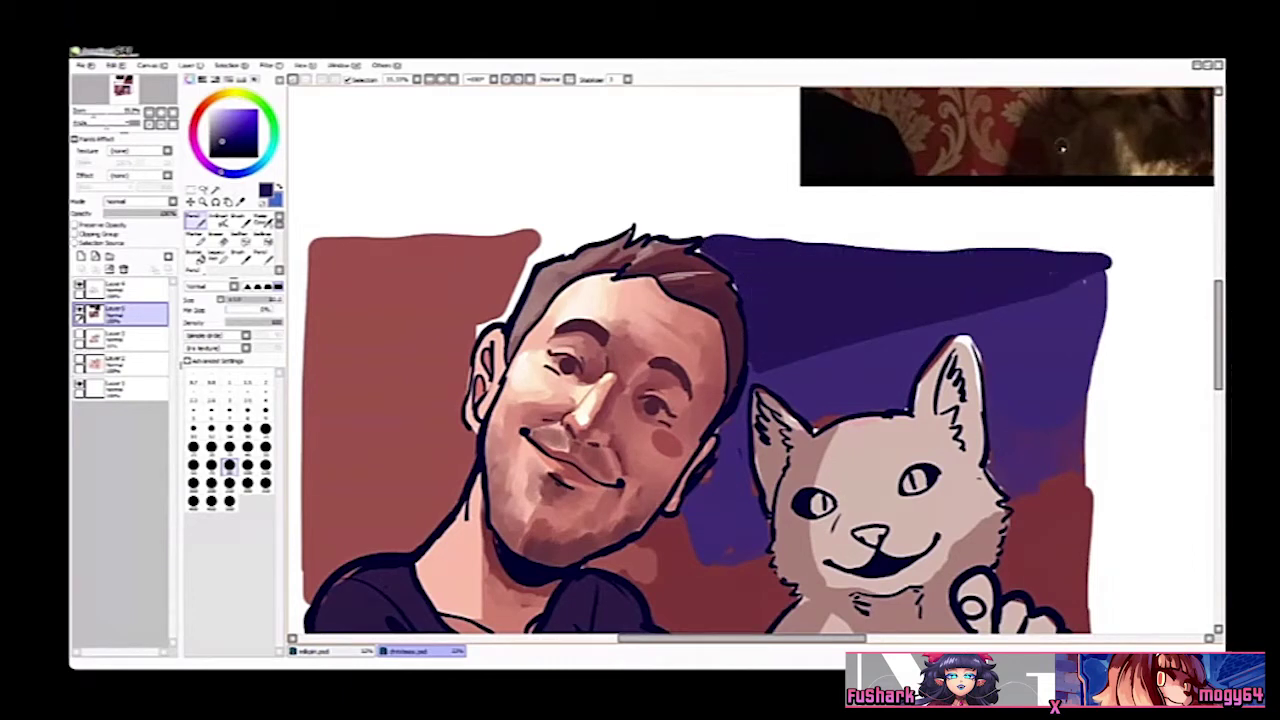
Step: Paint a lighter blue diagonal stripe along the lower edge of the dark purple background area
{"action": "left_click_drag", "start_coordinate": [836, 419], "coordinate": [816, 415]}
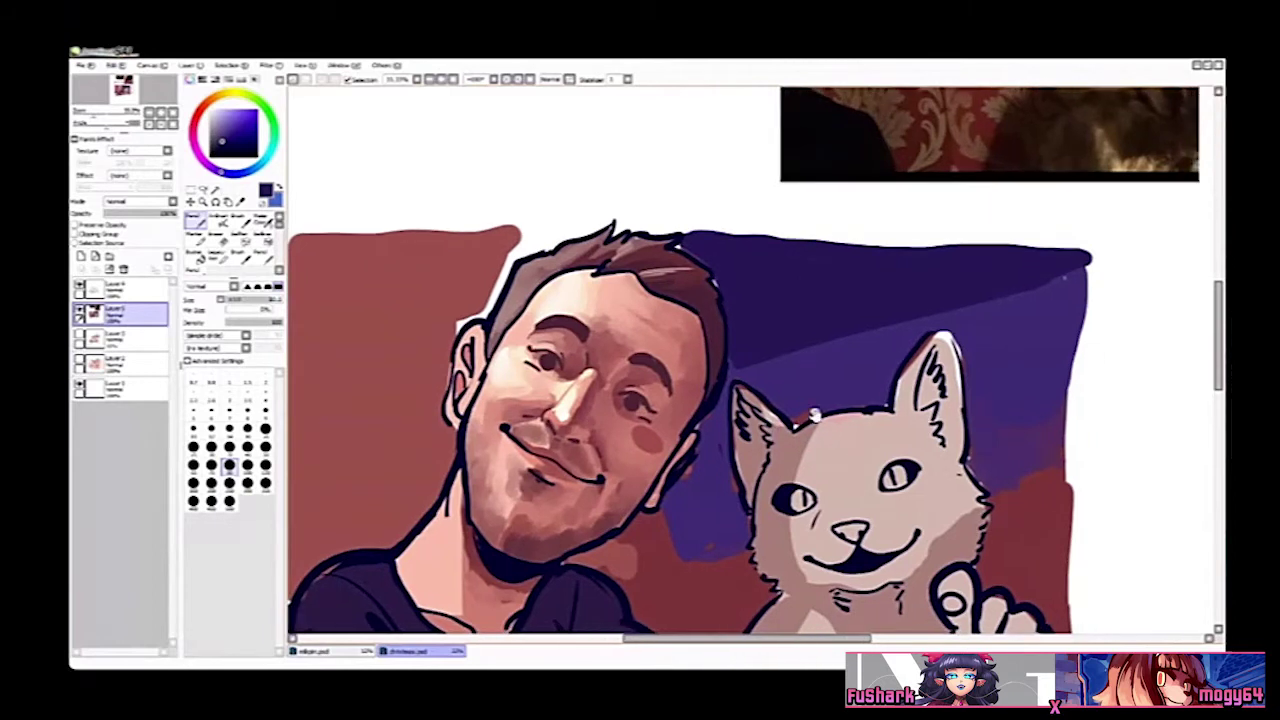
{"action": "left_click", "coordinate": [828, 386], "text": "alt"}
{"action": "left_click", "coordinate": [231, 124]}
{"action": "mouse_move", "coordinate": [743, 354]}
{"action": "left_mouse_down"}
{"action": "mouse_move", "coordinate": [1071, 262]}
{"action": "mouse_move", "coordinate": [748, 350]}
{"action": "mouse_move", "coordinate": [1056, 255]}
{"action": "left_mouse_up"}
{"action": "key", "text": "ctrl+z"}
{"action": "key", "text": "ctrl+z"}
{"action": "left_click_drag", "start_coordinate": [980, 308], "coordinate": [1006, 268]}
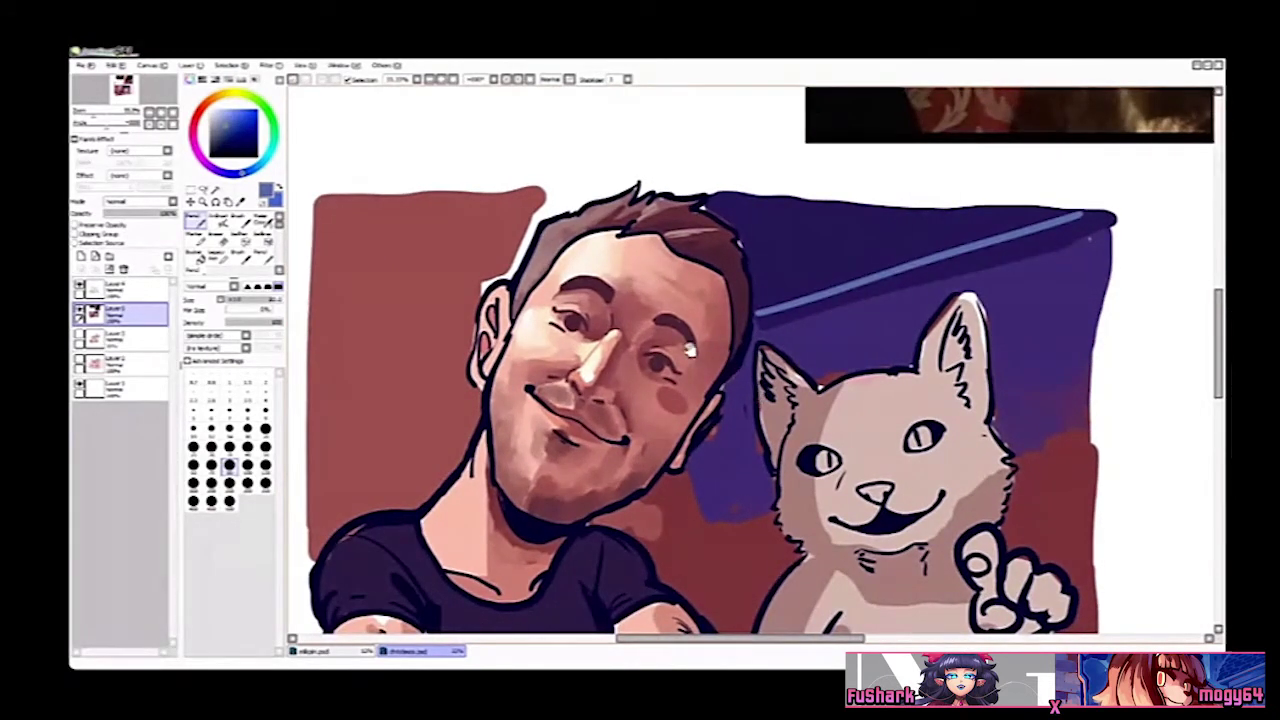
Step: Preserve the opacity of the line-art layer and darken the pupils and lash lines of both eyes with a sampled dark navy
{"action": "left_click", "coordinate": [134, 287]}
{"action": "left_click", "coordinate": [98, 226]}
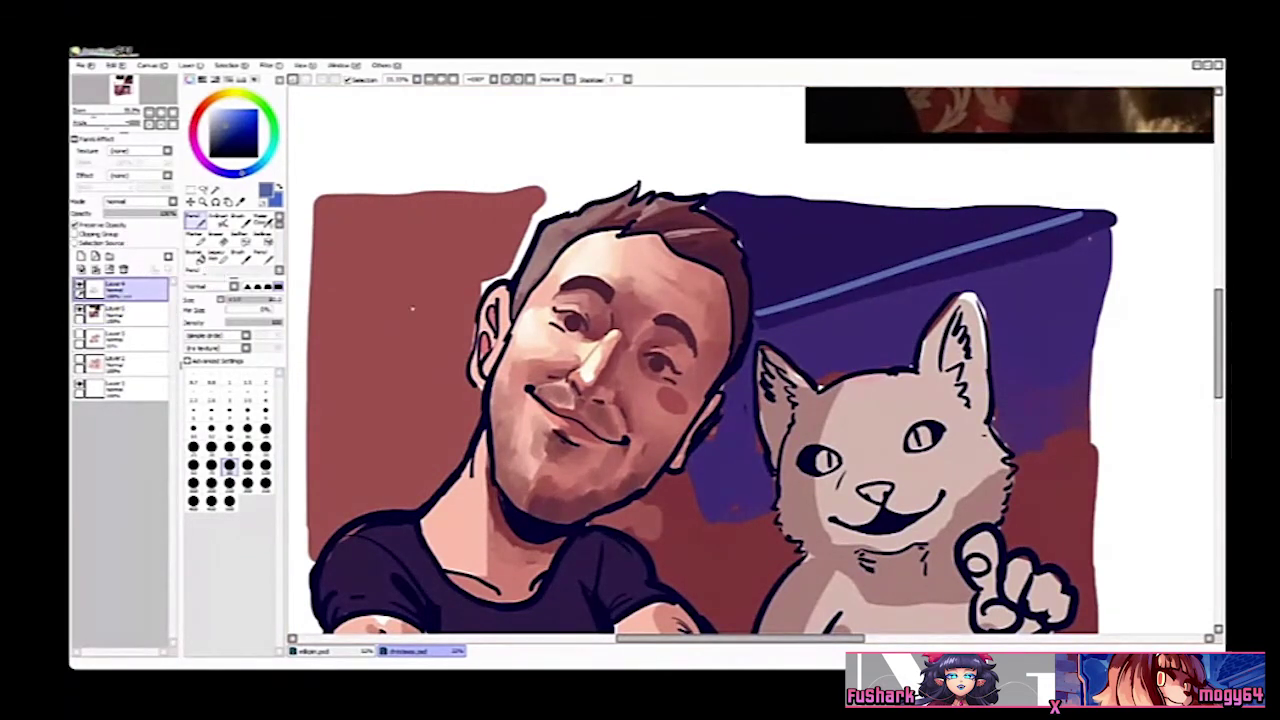
{"action": "scroll", "coordinate": [545, 345], "scroll_direction": "up", "scroll_amount": 1}
{"action": "right_click", "coordinate": [484, 342]}
{"action": "scroll", "coordinate": [580, 308], "scroll_direction": "up", "scroll_amount": 2}
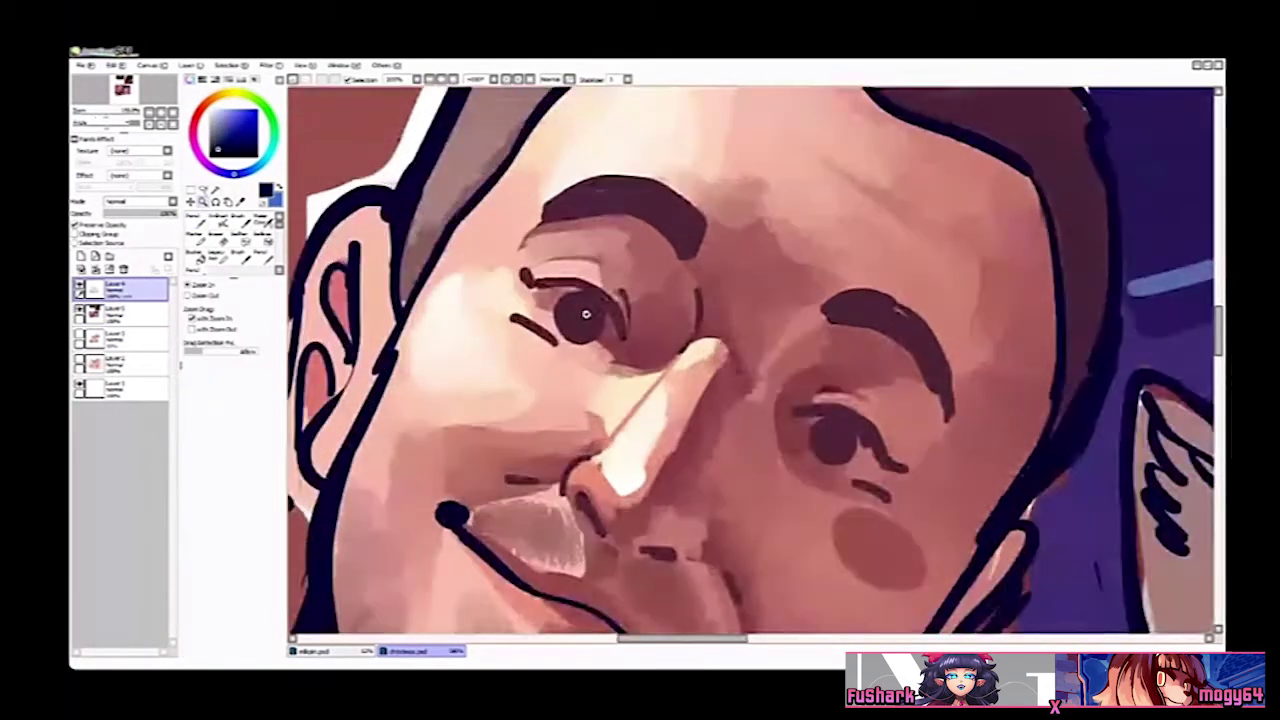
{"action": "mouse_move", "coordinate": [576, 304]}
{"action": "left_mouse_down"}
{"action": "mouse_move", "coordinate": [558, 288]}
{"action": "mouse_move", "coordinate": [604, 298]}
{"action": "mouse_move", "coordinate": [626, 336]}
{"action": "left_mouse_up"}
{"action": "key", "text": "b"}
{"action": "mouse_move", "coordinate": [792, 410]}
{"action": "left_mouse_down"}
{"action": "mouse_move", "coordinate": [828, 410]}
{"action": "mouse_move", "coordinate": [842, 392]}
{"action": "mouse_move", "coordinate": [858, 440]}
{"action": "mouse_move", "coordinate": [897, 465]}
{"action": "left_mouse_up"}
{"action": "left_click_drag", "start_coordinate": [848, 420], "coordinate": [846, 446]}
{"action": "left_click", "coordinate": [856, 388], "text": "ctrl+alt"}
{"action": "left_click", "coordinate": [860, 389], "text": "ctrl+alt"}
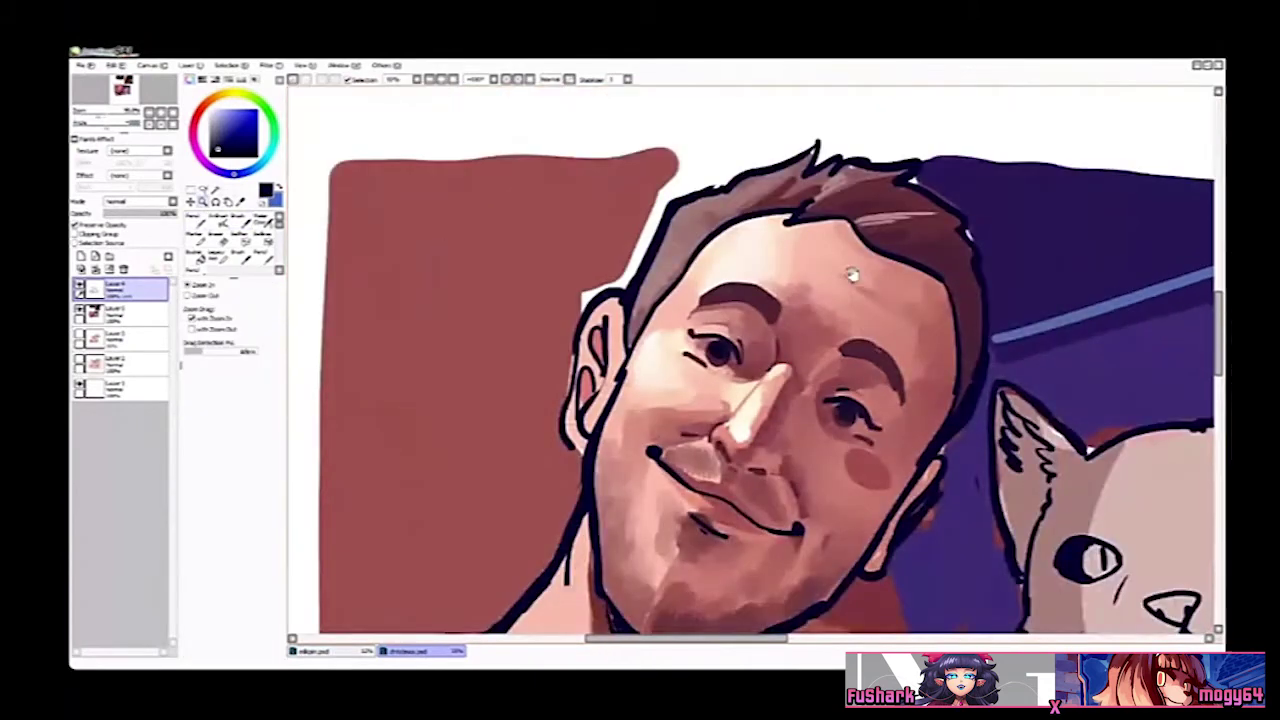
{"action": "left_click", "coordinate": [894, 383], "text": "ctrl"}
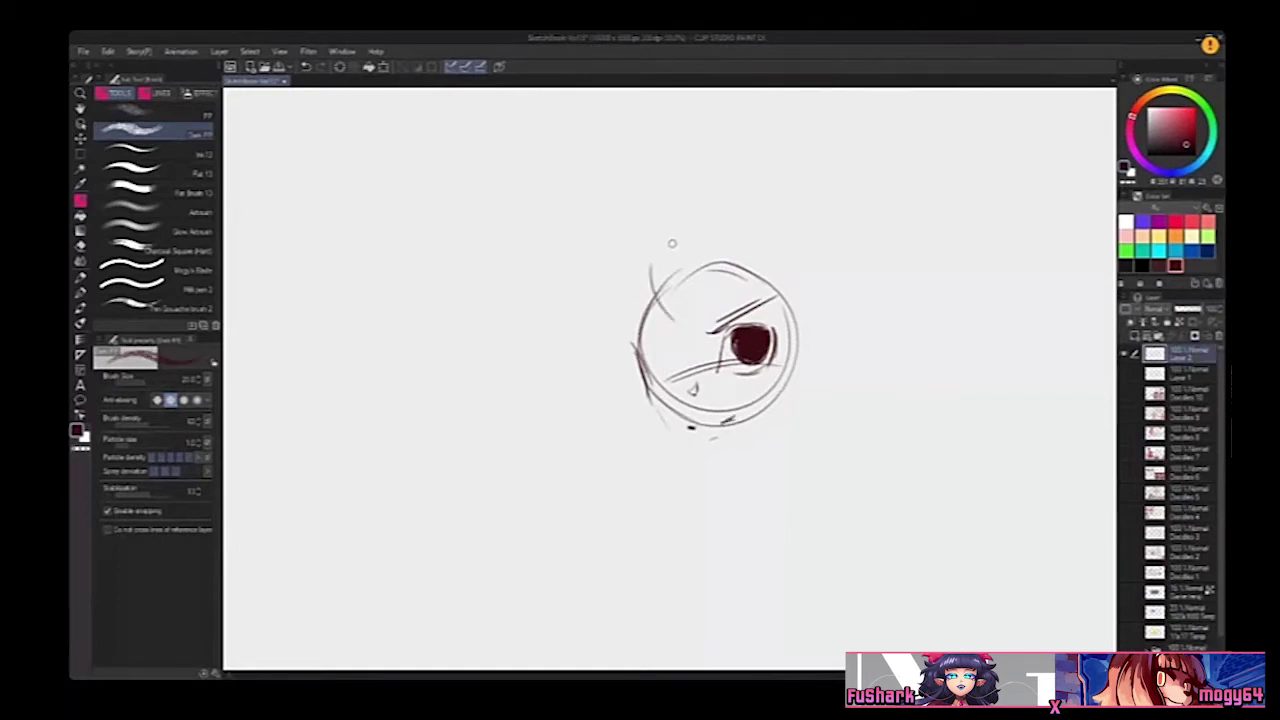
Step: Sketch a hair strand down the forehead to the brow and a curved lock outside the left of the head circle
{"action": "left_click_drag", "start_coordinate": [671, 246], "coordinate": [727, 312]}
{"action": "key", "text": "ctrl+z"}
{"action": "left_click_drag", "start_coordinate": [674, 262], "coordinate": [714, 316]}
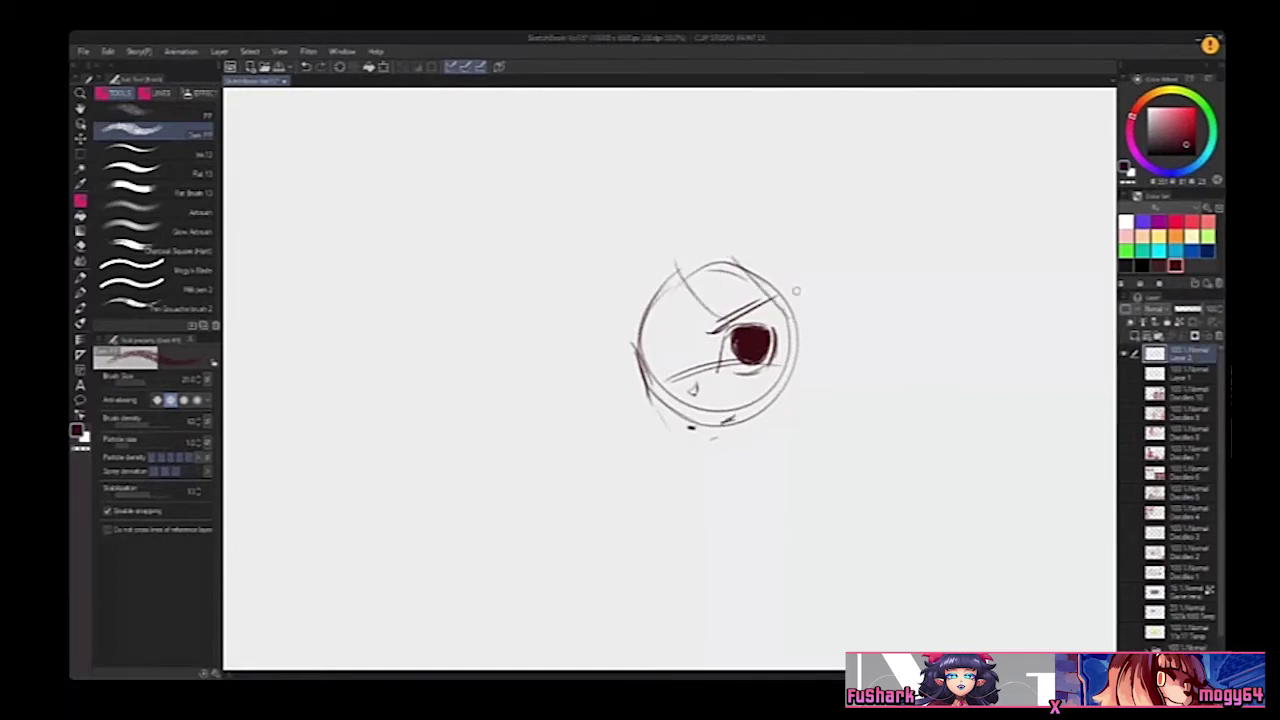
{"action": "left_click_drag", "start_coordinate": [624, 264], "coordinate": [614, 366]}
{"action": "mouse_move", "coordinate": [622, 268]}
{"action": "left_mouse_down"}
{"action": "mouse_move", "coordinate": [600, 369]}
{"action": "mouse_move", "coordinate": [614, 367]}
{"action": "mouse_move", "coordinate": [621, 336]}
{"action": "left_mouse_up"}
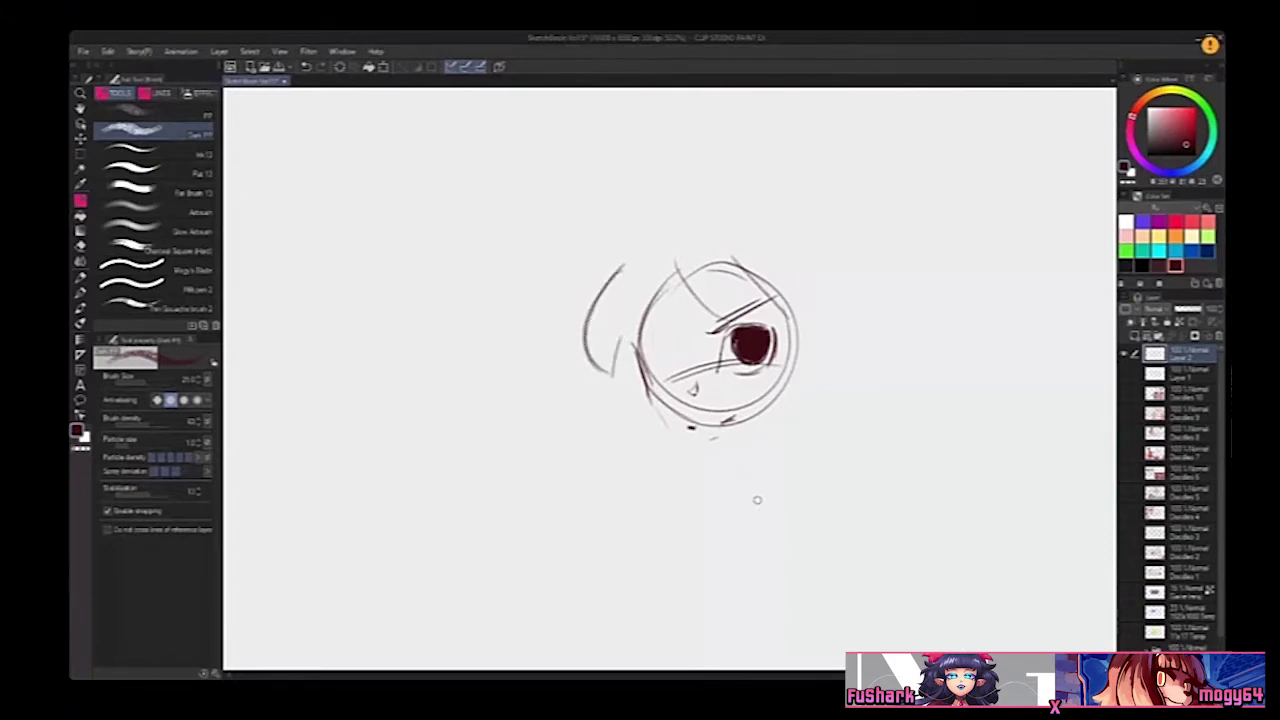
Step: Sketch crossing fringe strands over the left of the face and a curved side lock along the right of the head
{"action": "left_click_drag", "start_coordinate": [640, 293], "coordinate": [681, 356]}
{"action": "left_click_drag", "start_coordinate": [665, 271], "coordinate": [685, 352]}
{"action": "key", "text": "ctrl+z"}
{"action": "left_click_drag", "start_coordinate": [677, 274], "coordinate": [701, 359]}
{"action": "left_click_drag", "start_coordinate": [786, 261], "coordinate": [815, 352]}
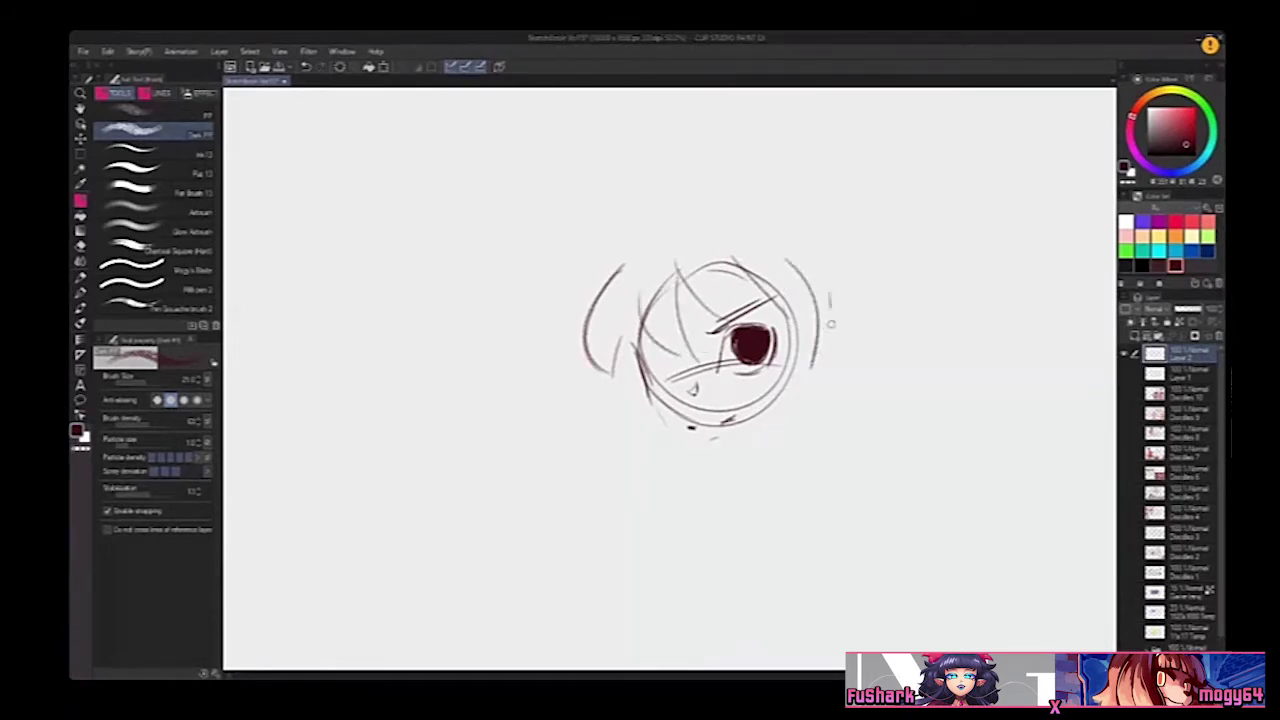
{"action": "left_click_drag", "start_coordinate": [830, 302], "coordinate": [819, 372]}
{"action": "left_click_drag", "start_coordinate": [788, 318], "coordinate": [801, 379]}
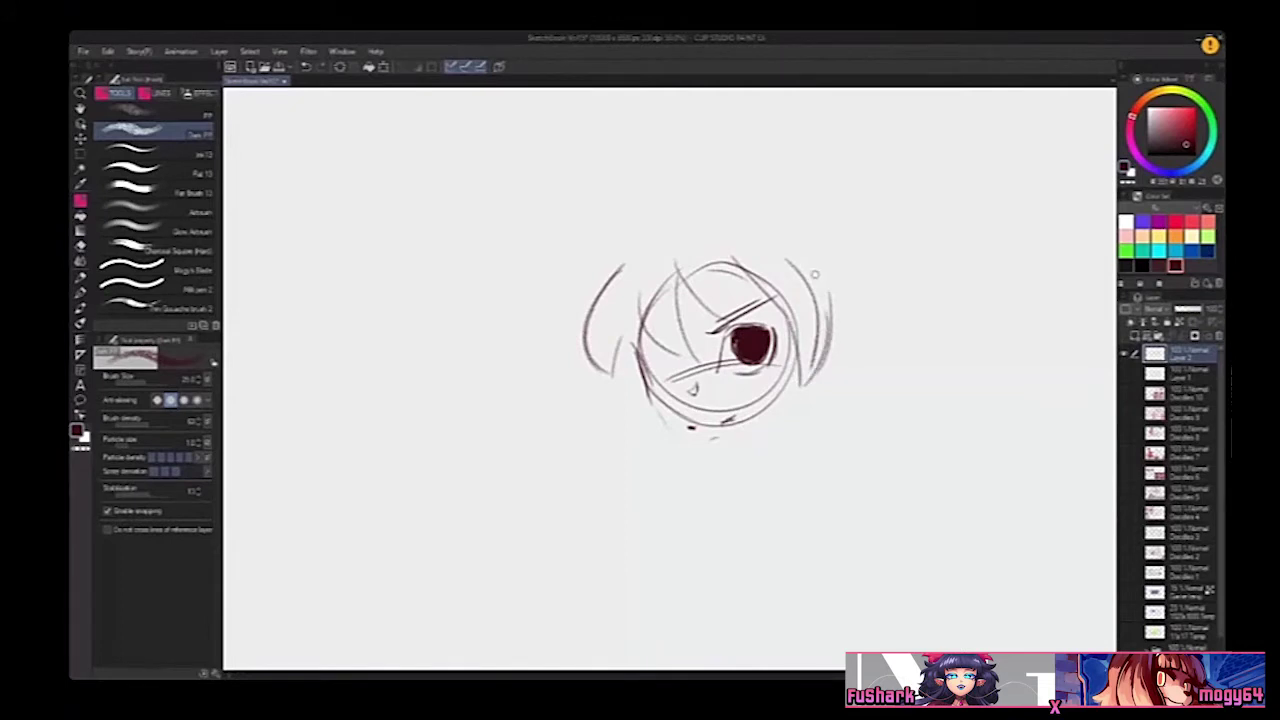
Step: Erase the bottom arc of the outer head circle below the mouth and return to the sketching brush
{"action": "key", "text": "e"}
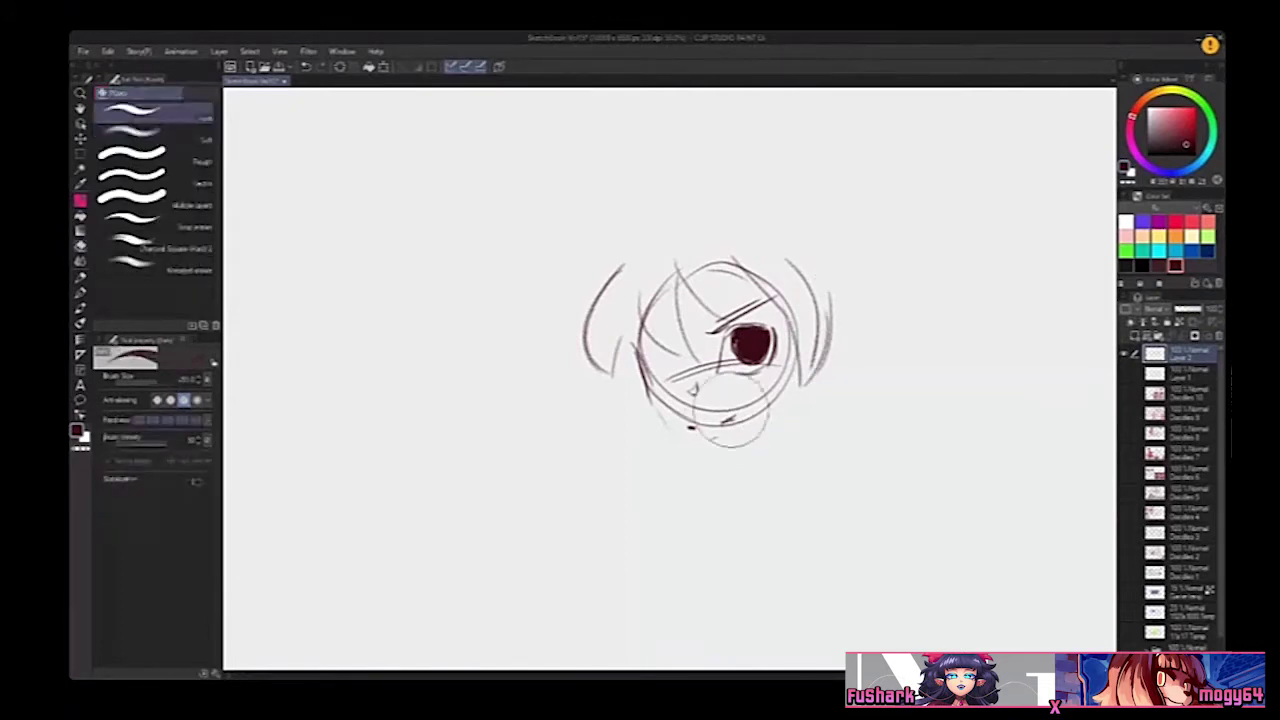
{"action": "mouse_move", "coordinate": [733, 410]}
{"action": "left_mouse_down"}
{"action": "mouse_move", "coordinate": [711, 446]}
{"action": "mouse_move", "coordinate": [740, 438]}
{"action": "left_mouse_up"}
{"action": "key", "text": "b"}
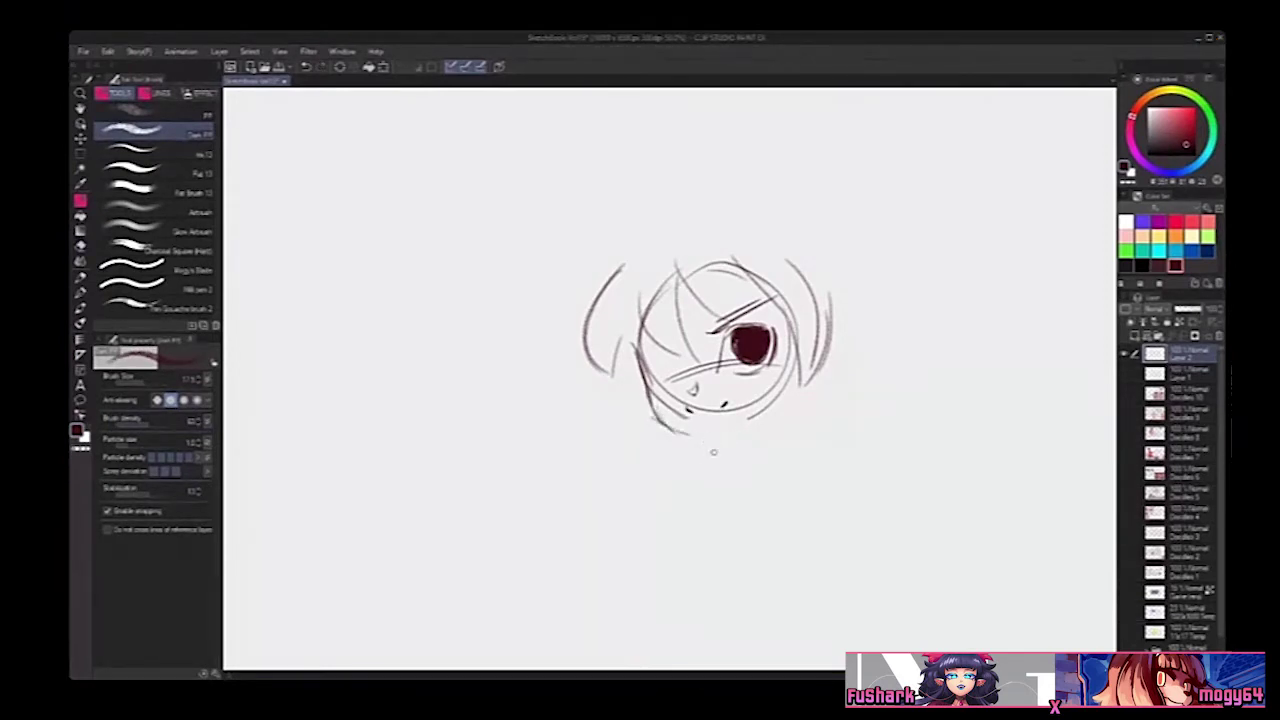
Step: Sketch the jawline from both cheeks down to a pointed chin below the mouth
{"action": "mouse_move", "coordinate": [648, 402]}
{"action": "left_mouse_down"}
{"action": "mouse_move", "coordinate": [718, 454]}
{"action": "mouse_move", "coordinate": [782, 396]}
{"action": "left_mouse_up"}
{"action": "key", "text": "ctrl+z"}
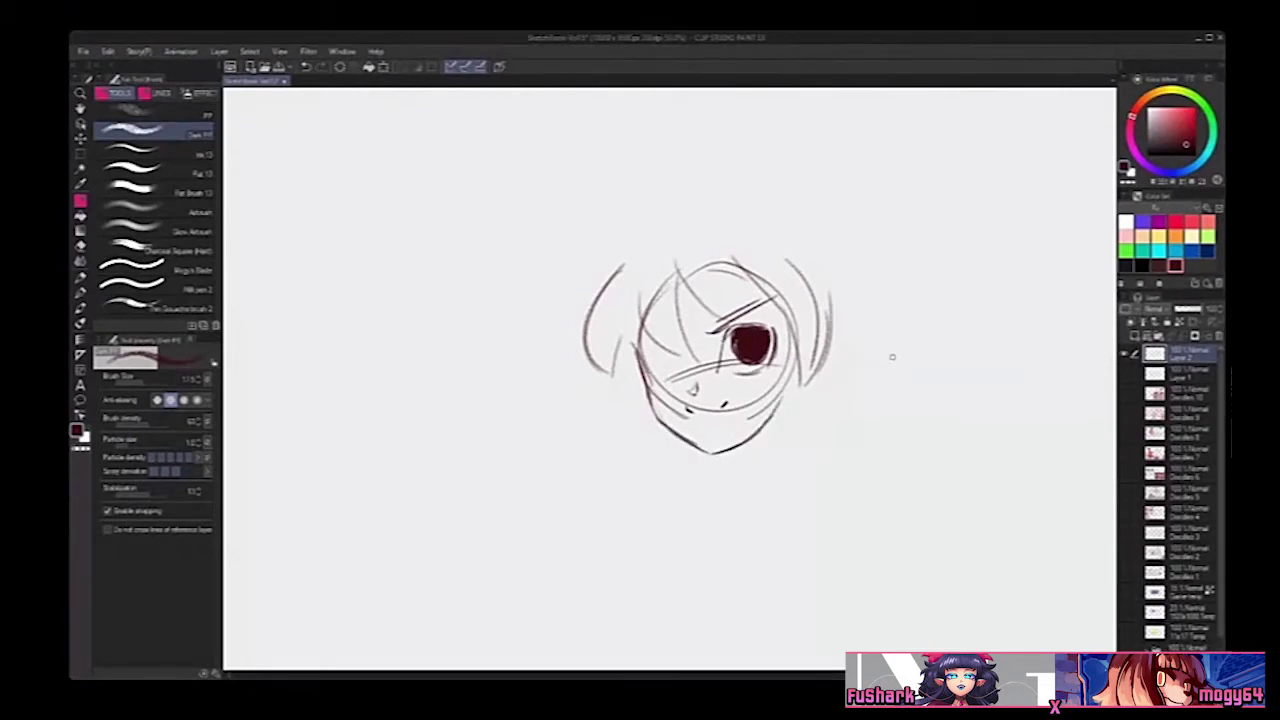
Step: Sketch the character's left-hand eye with a filled dark pupil and lash line, and refine the filled pupil of the right-hand eye
{"action": "key", "text": "r"}
{"action": "left_click_drag", "start_coordinate": [892, 358], "coordinate": [852, 258]}
{"action": "scroll", "coordinate": [738, 312], "scroll_direction": "up", "scroll_amount": 1}
{"action": "left_click_drag", "start_coordinate": [688, 318], "coordinate": [741, 277]}
{"action": "key", "text": "ctrl+at"}
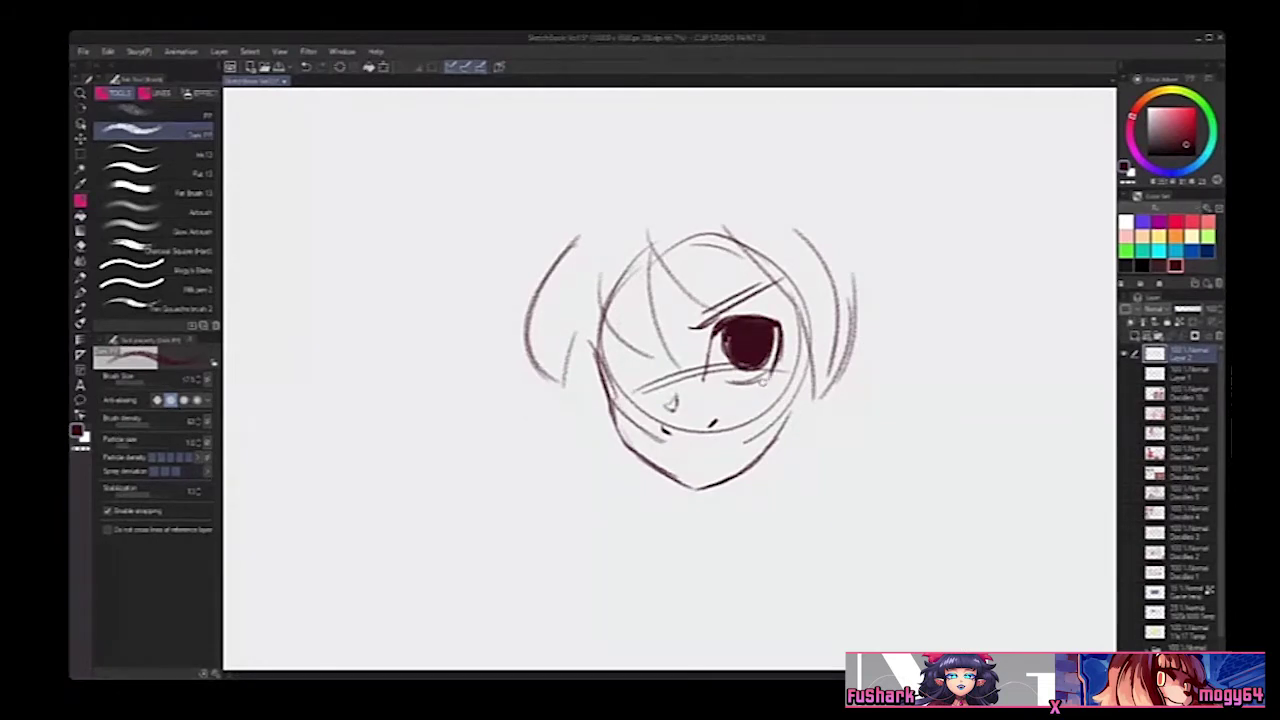
{"action": "mouse_move", "coordinate": [650, 360]}
{"action": "left_mouse_down"}
{"action": "mouse_move", "coordinate": [668, 392]}
{"action": "mouse_move", "coordinate": [620, 366]}
{"action": "mouse_move", "coordinate": [648, 354]}
{"action": "mouse_move", "coordinate": [632, 401]}
{"action": "mouse_move", "coordinate": [654, 386]}
{"action": "mouse_move", "coordinate": [640, 349]}
{"action": "mouse_move", "coordinate": [606, 360]}
{"action": "mouse_move", "coordinate": [638, 345]}
{"action": "mouse_move", "coordinate": [657, 386]}
{"action": "left_mouse_up"}
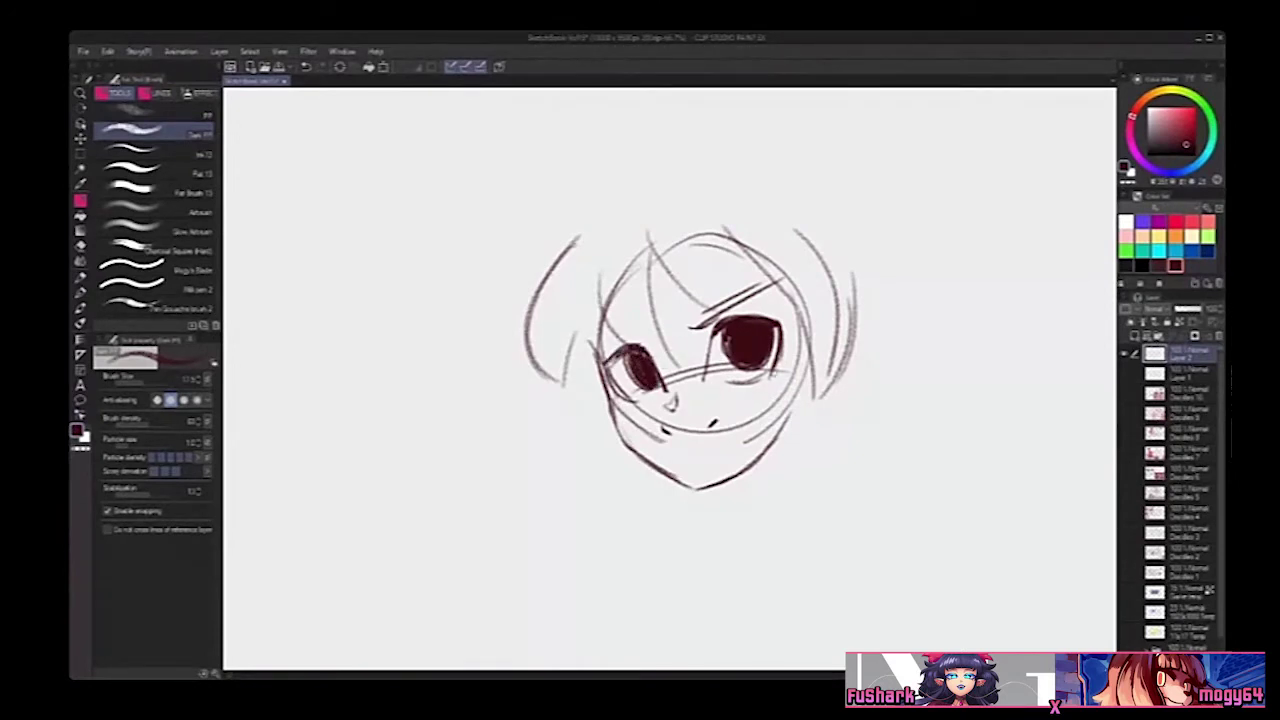
{"action": "mouse_move", "coordinate": [733, 344]}
{"action": "left_mouse_down"}
{"action": "mouse_move", "coordinate": [722, 334]}
{"action": "mouse_move", "coordinate": [750, 370]}
{"action": "left_mouse_up"}
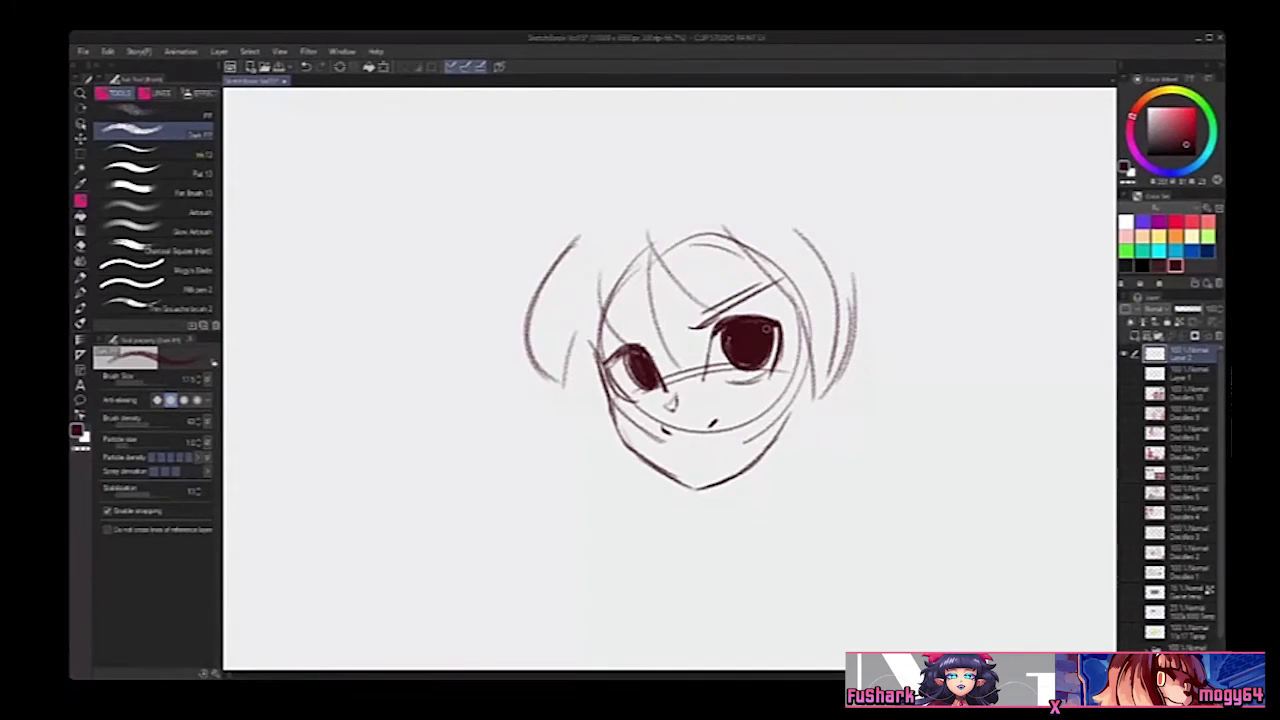
Step: Erase the right side of the jaw with a smaller eraser and redraw the chin as a broader, softer curve
{"action": "key", "text": "space"}
{"action": "left_click_drag", "start_coordinate": [680, 402], "coordinate": [731, 360]}
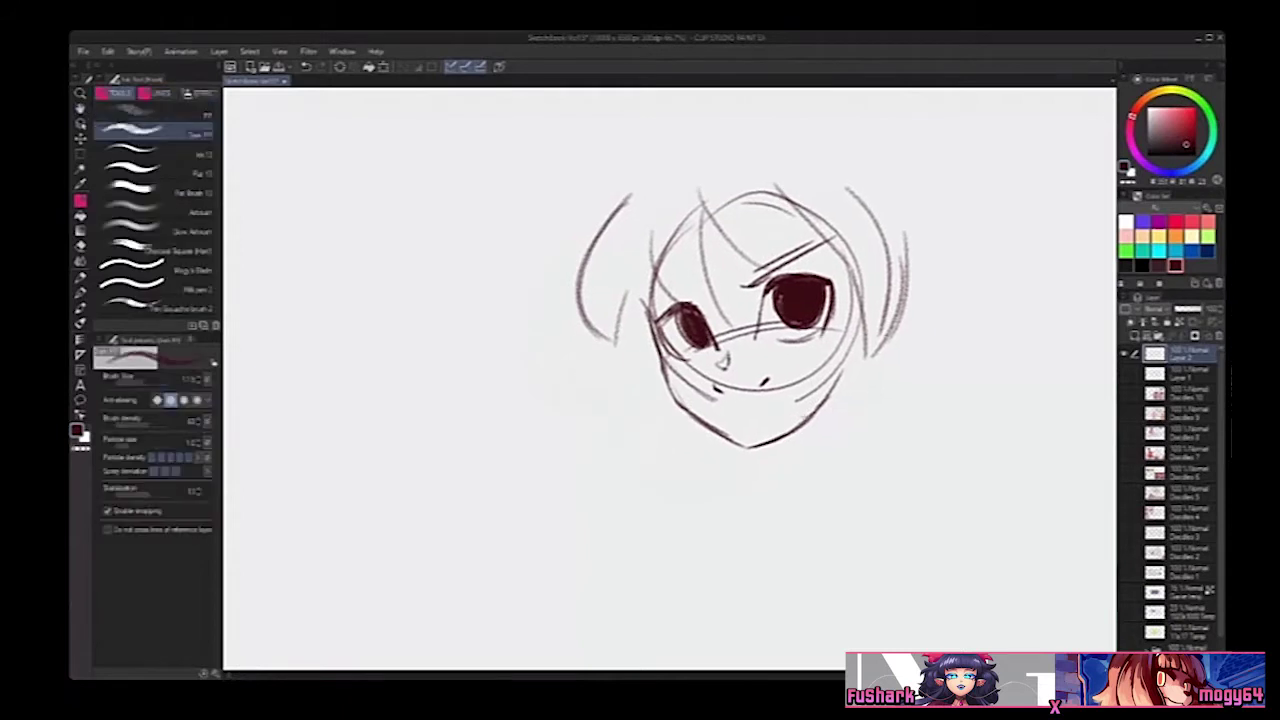
{"action": "key", "text": "e"}
{"action": "key", "text": "bracketleft"}
{"action": "key", "text": "bracketleft"}
{"action": "key", "text": "bracketleft"}
{"action": "key", "text": "bracketleft"}
{"action": "key", "text": "bracketleft"}
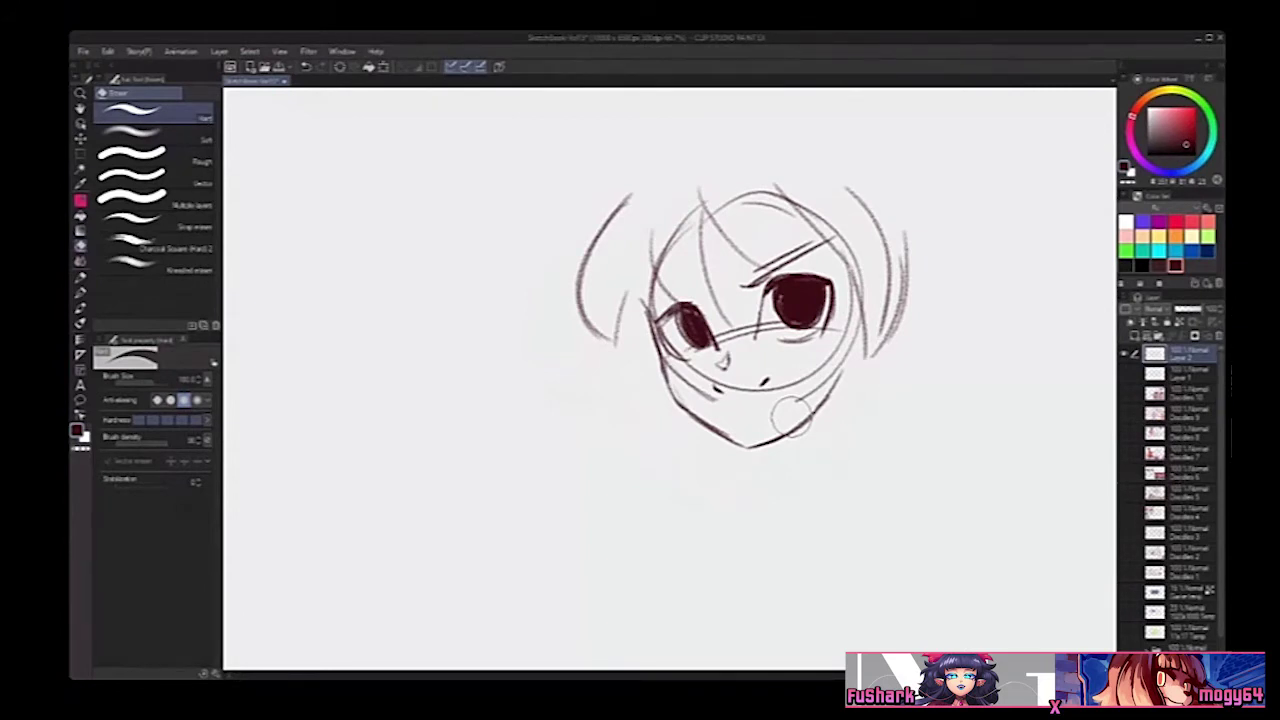
{"action": "mouse_move", "coordinate": [834, 390]}
{"action": "left_mouse_down"}
{"action": "mouse_move", "coordinate": [834, 376]}
{"action": "mouse_move", "coordinate": [757, 444]}
{"action": "mouse_move", "coordinate": [828, 412]}
{"action": "left_mouse_up"}
{"action": "key", "text": "b"}
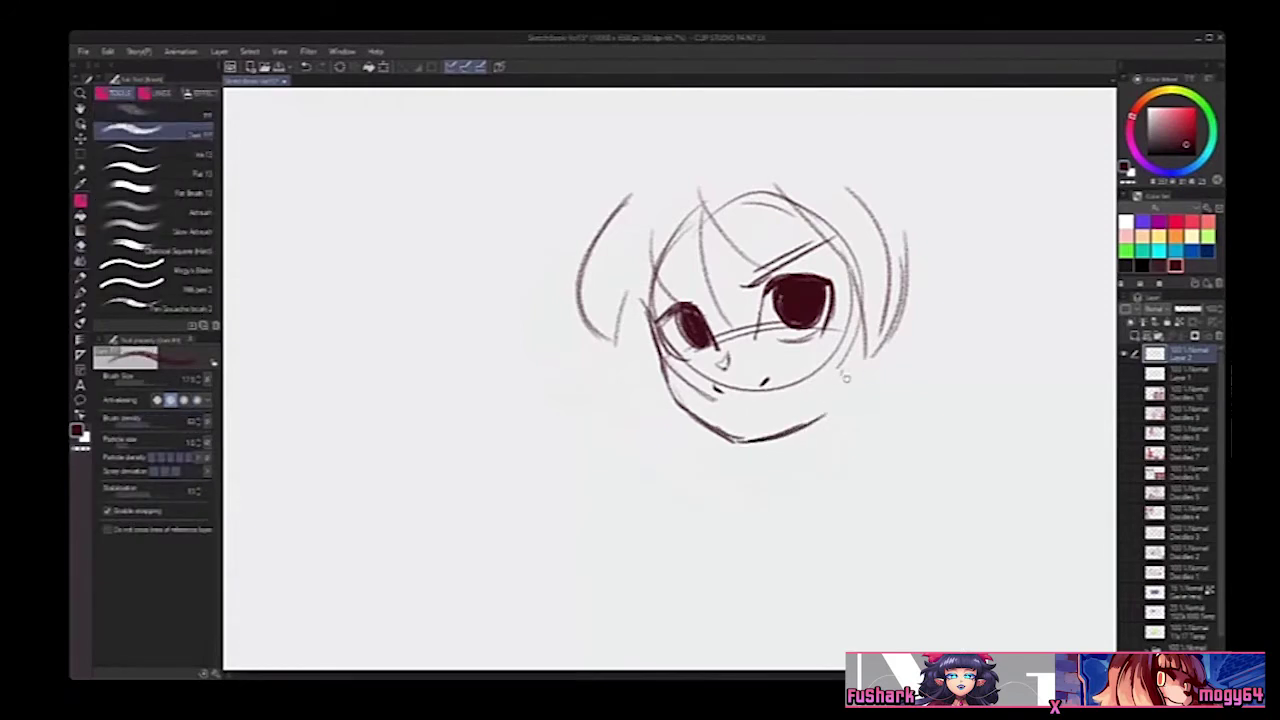
Step: Erase the leftover right cheek line, sketch the curved lower edge of the ear and add a short cheek line beneath it
{"action": "scroll", "coordinate": [875, 378], "scroll_direction": "down", "scroll_amount": 1}
{"action": "scroll", "coordinate": [882, 344], "scroll_direction": "up", "scroll_amount": 1}
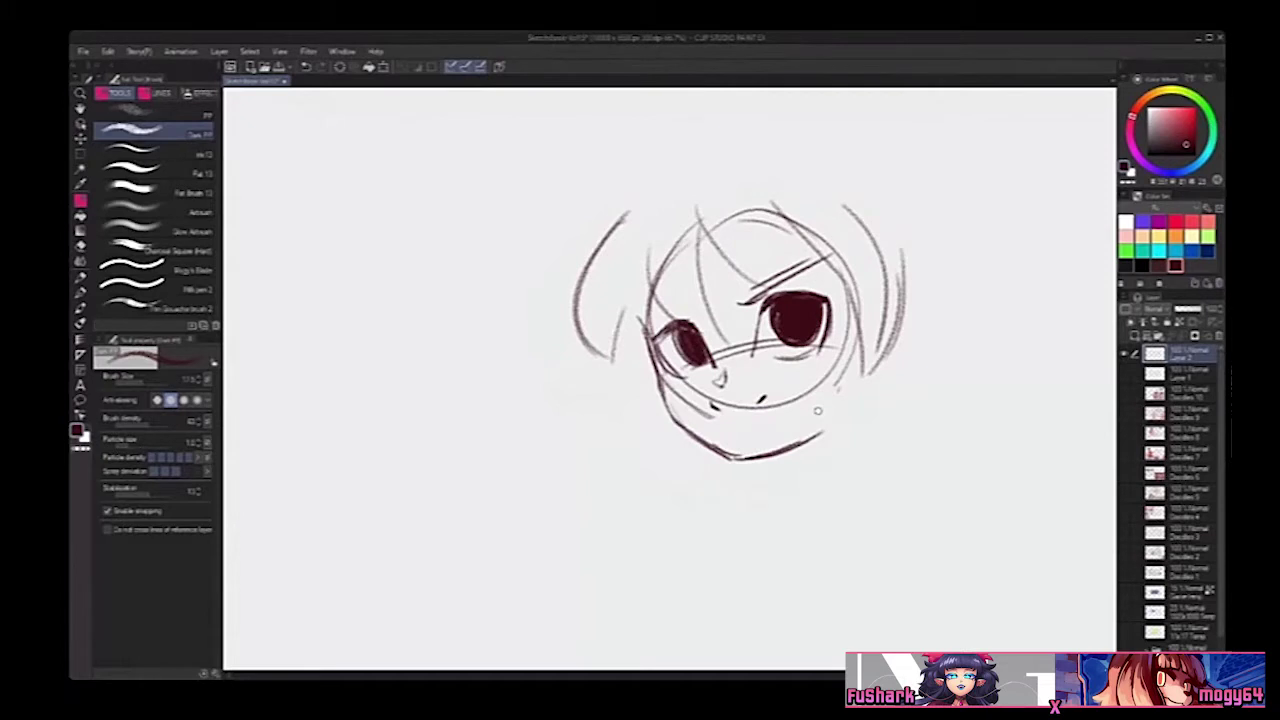
{"action": "key", "text": "e"}
{"action": "mouse_move", "coordinate": [842, 362]}
{"action": "left_mouse_down"}
{"action": "mouse_move", "coordinate": [834, 411]}
{"action": "mouse_move", "coordinate": [845, 412]}
{"action": "left_mouse_up"}
{"action": "key", "text": "b"}
{"action": "mouse_move", "coordinate": [893, 312]}
{"action": "left_mouse_down"}
{"action": "mouse_move", "coordinate": [878, 372]}
{"action": "mouse_move", "coordinate": [902, 364]}
{"action": "mouse_move", "coordinate": [905, 318]}
{"action": "mouse_move", "coordinate": [899, 367]}
{"action": "mouse_move", "coordinate": [877, 379]}
{"action": "mouse_move", "coordinate": [905, 328]}
{"action": "mouse_move", "coordinate": [879, 380]}
{"action": "left_mouse_up"}
{"action": "key", "text": "ctrl+z"}
{"action": "key", "text": "ctrl+z"}
{"action": "key", "text": "ctrl+z"}
{"action": "key", "text": "ctrl+z"}
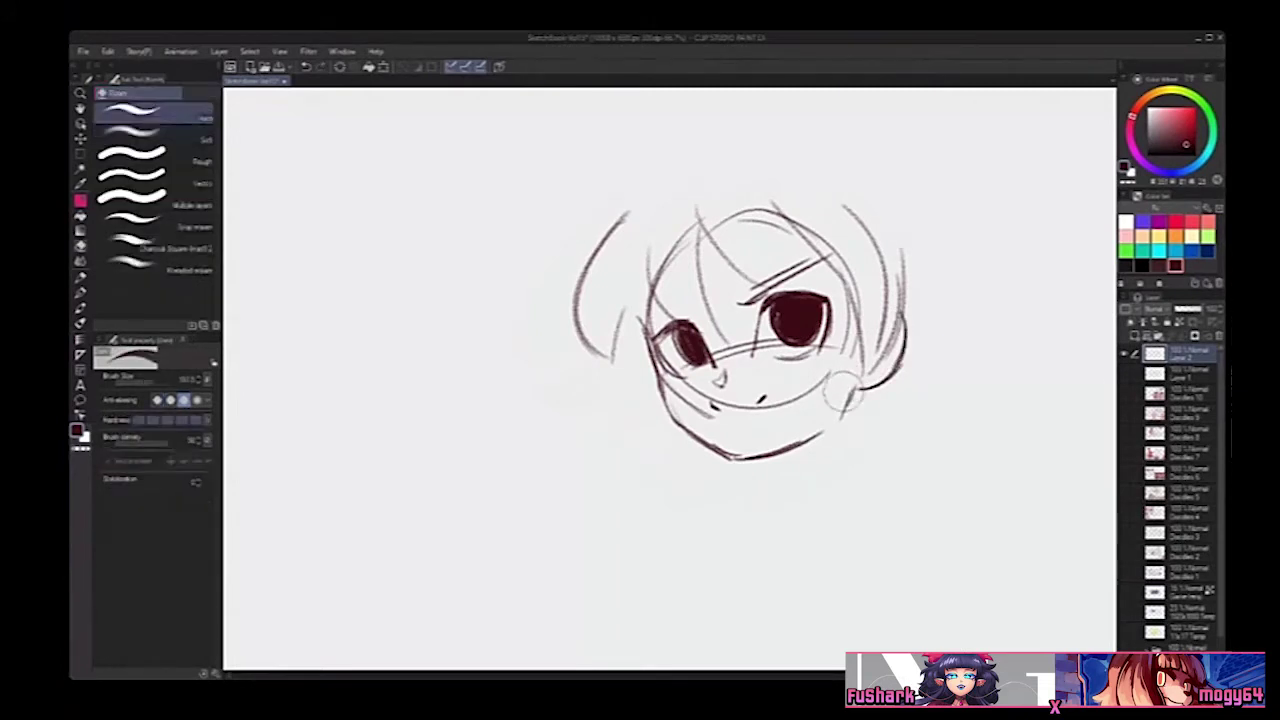
{"action": "key", "text": "e"}
{"action": "key", "text": "p"}
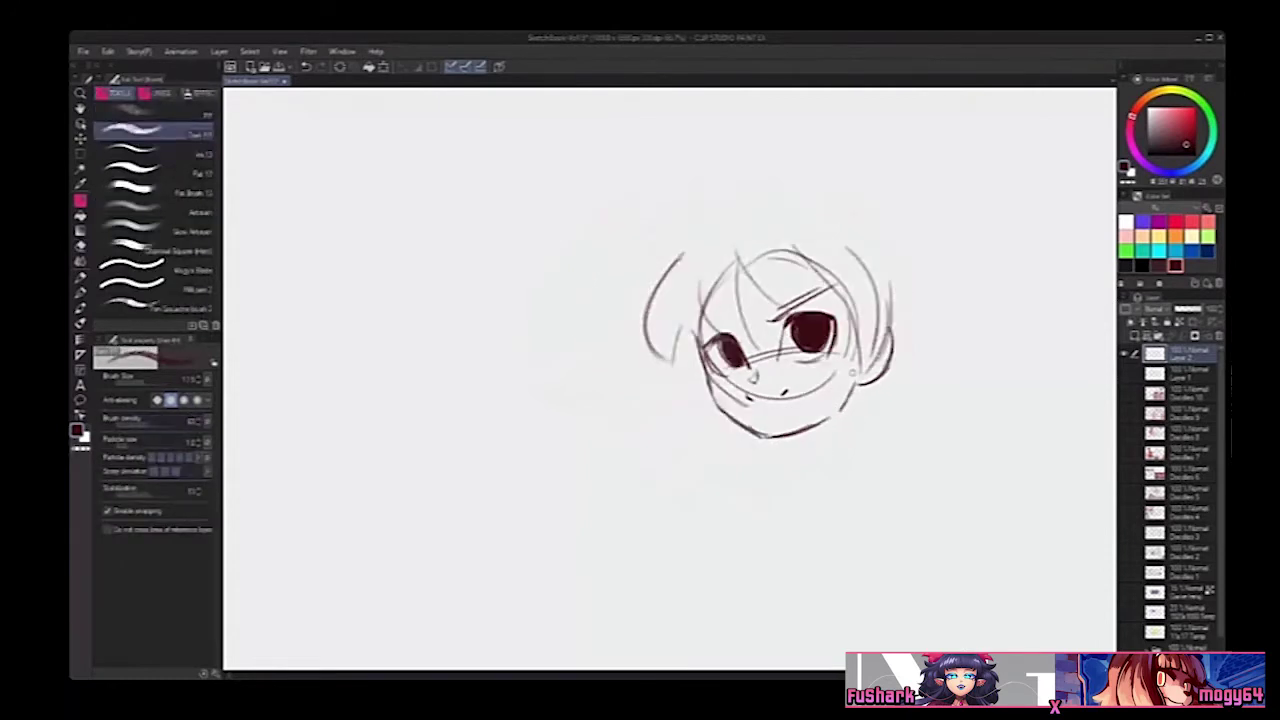
Step: Sketch the rounded top of the hair over the head, joining the left lock to the right side lock
{"action": "scroll", "coordinate": [864, 367], "scroll_direction": "down", "scroll_amount": 1}
{"action": "scroll", "coordinate": [845, 267], "scroll_direction": "up", "scroll_amount": 1}
{"action": "mouse_move", "coordinate": [657, 243]}
{"action": "left_mouse_down"}
{"action": "mouse_move", "coordinate": [703, 224]}
{"action": "mouse_move", "coordinate": [845, 250]}
{"action": "left_mouse_up"}
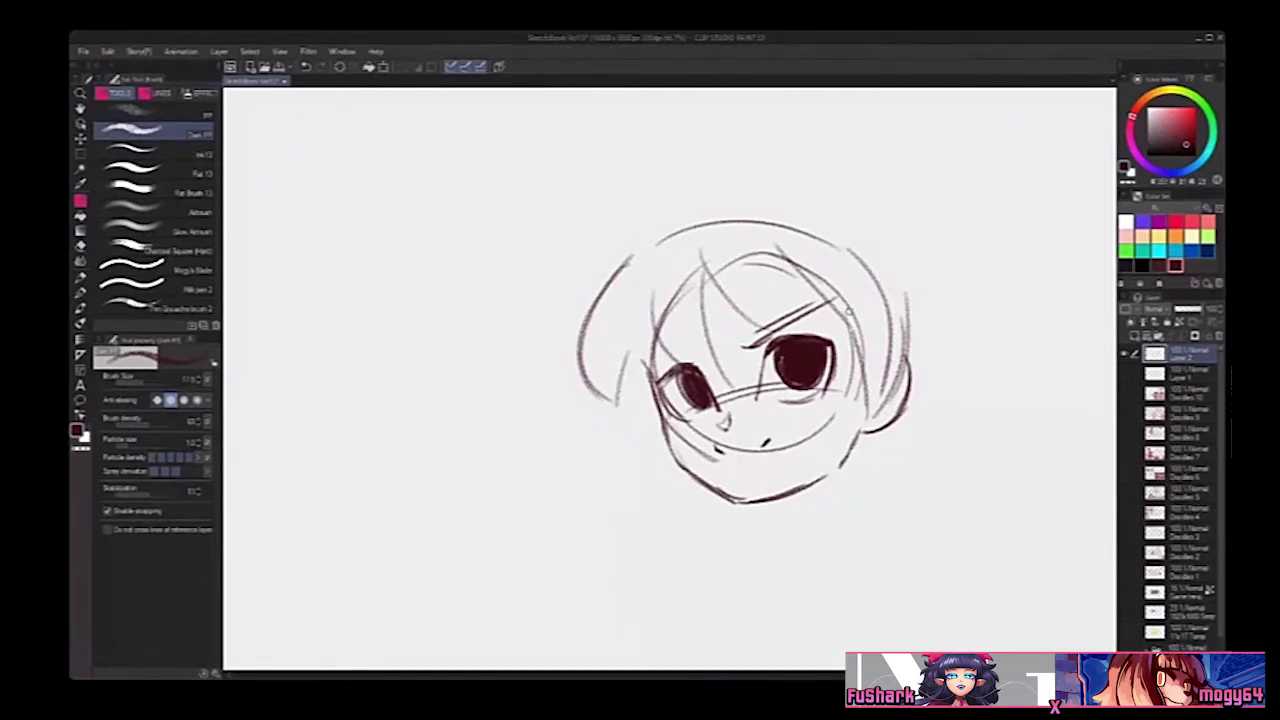
{"action": "mouse_move", "coordinate": [600, 297]}
{"action": "left_mouse_down"}
{"action": "mouse_move", "coordinate": [737, 203]}
{"action": "mouse_move", "coordinate": [822, 234]}
{"action": "left_mouse_up"}
{"action": "key", "text": "ctrl+z"}
{"action": "key", "text": "ctrl+z"}
{"action": "left_click_drag", "start_coordinate": [622, 271], "coordinate": [813, 225]}
{"action": "mouse_move", "coordinate": [674, 245]}
{"action": "left_mouse_down"}
{"action": "mouse_move", "coordinate": [813, 225]}
{"action": "mouse_move", "coordinate": [921, 321]}
{"action": "left_mouse_up"}
Step: Try a pair of long hair strands rising from the top of the head and undo them
{"action": "key", "text": "space"}
{"action": "left_click_drag", "start_coordinate": [724, 176], "coordinate": [777, 273]}
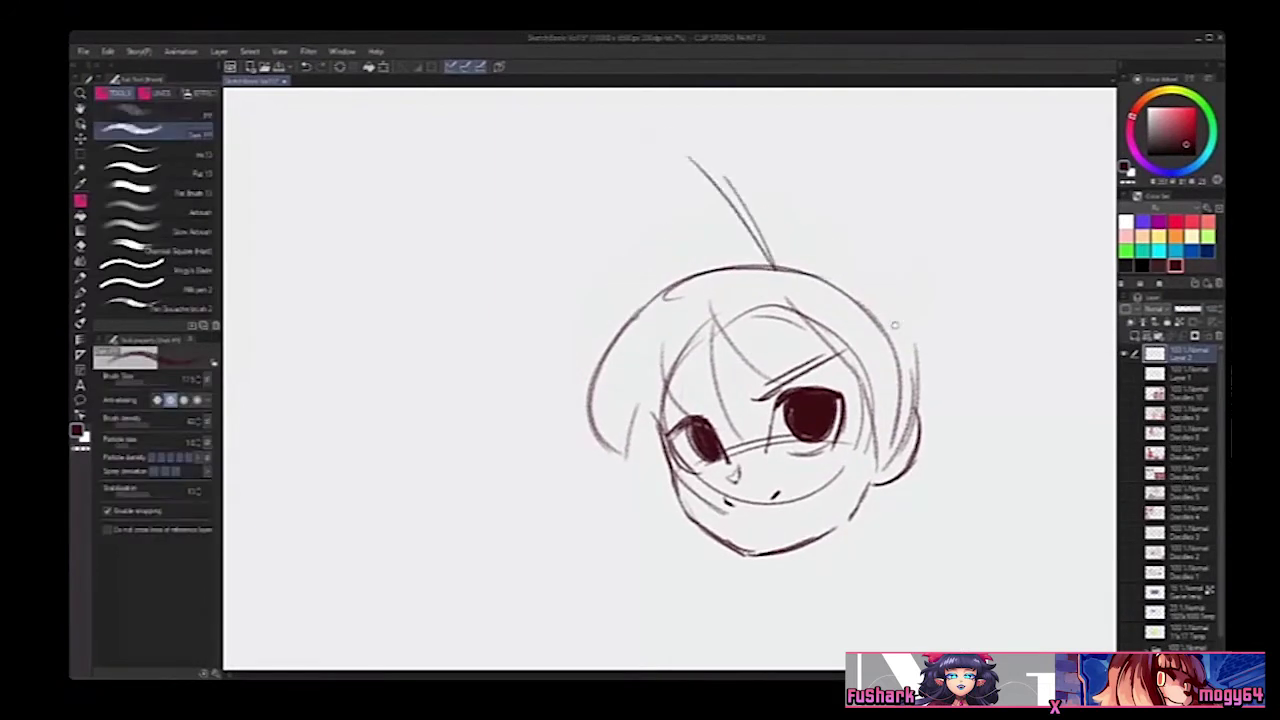
{"action": "key", "text": "ctrl+z"}
Step: Move the head sketch upward on the canvas and darken the cheek line running from the ear to the jaw
{"action": "key", "text": "k"}
{"action": "left_click_drag", "start_coordinate": [936, 434], "coordinate": [931, 341]}
{"action": "key", "text": "b"}
{"action": "key", "text": "space"}
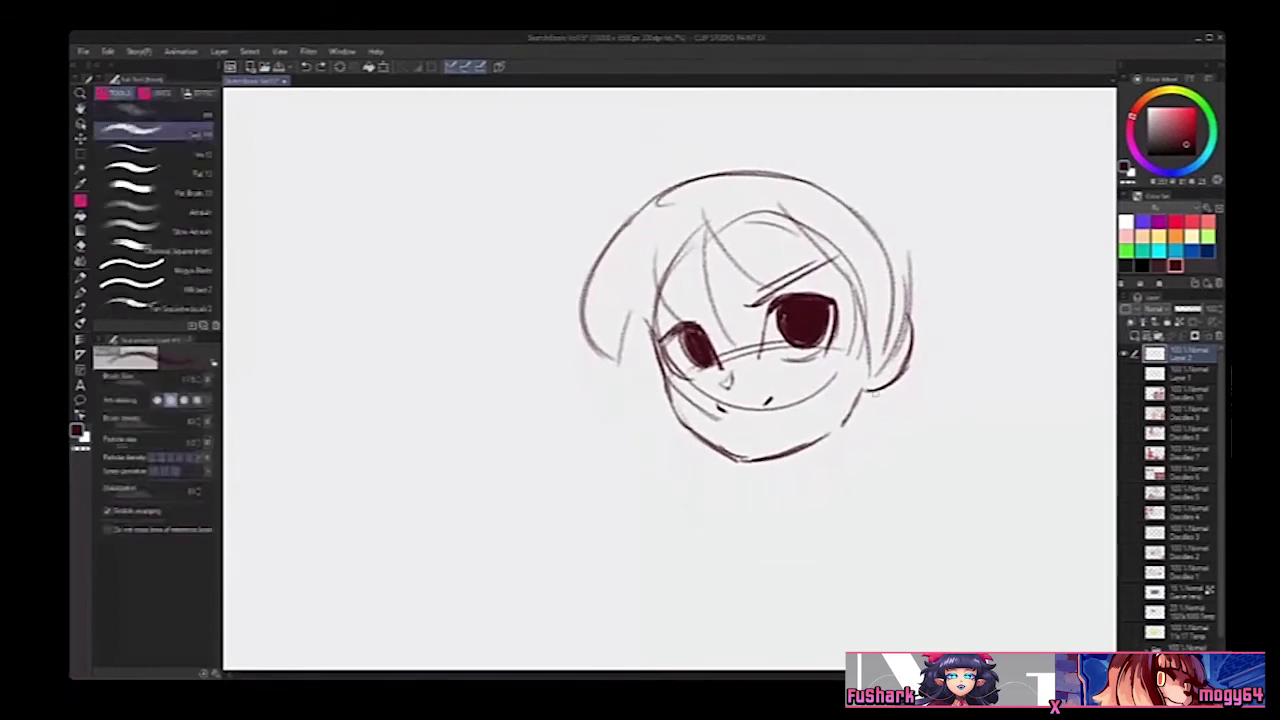
{"action": "key", "text": "e"}
{"action": "key", "text": "b"}
{"action": "left_click_drag", "start_coordinate": [860, 409], "coordinate": [841, 429]}
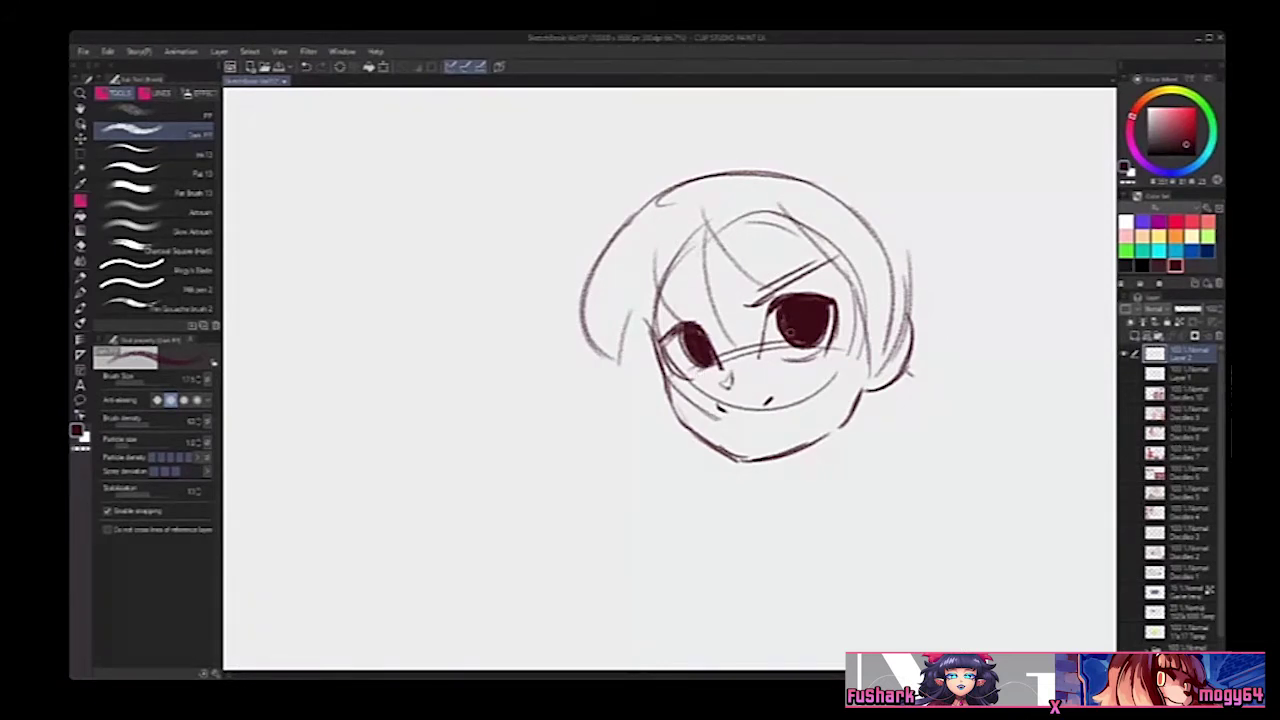
Step: Sketch slanted angry eyebrows over both eyes, then redraw the inner edge and lower lid of the right-hand eye
{"action": "scroll", "coordinate": [677, 308], "scroll_direction": "up", "scroll_amount": 2}
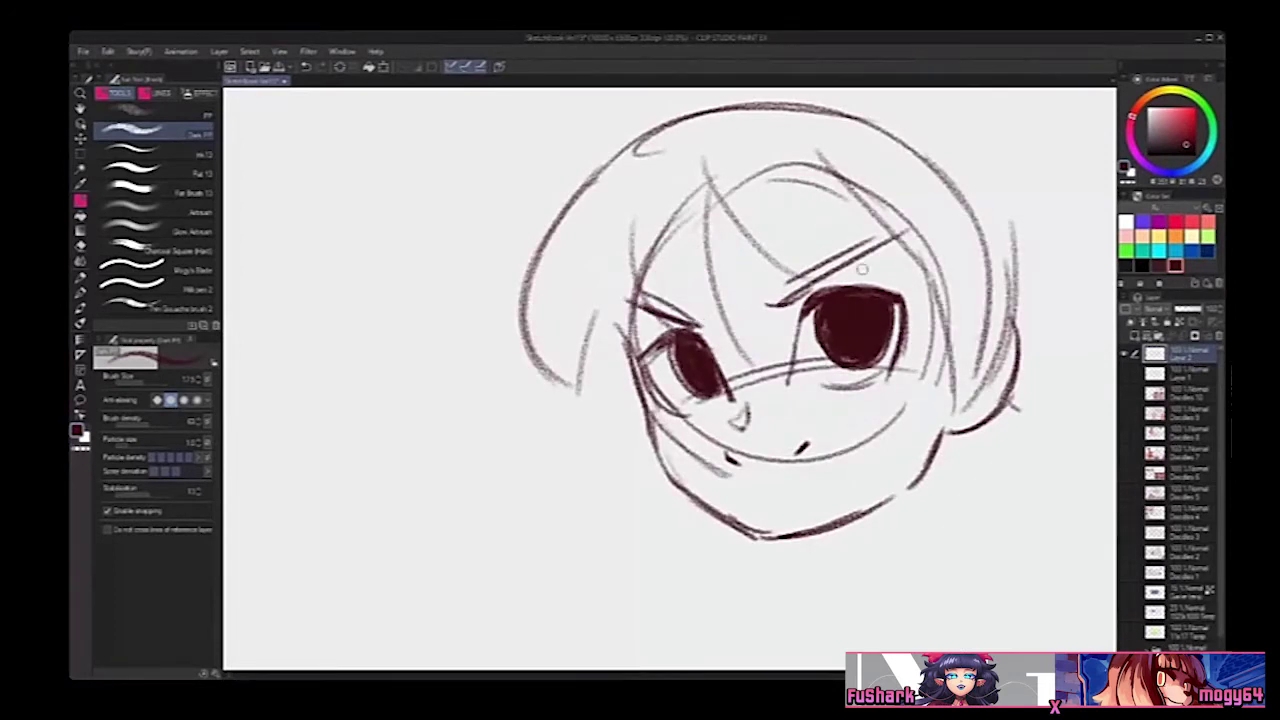
{"action": "scroll", "coordinate": [939, 216], "scroll_direction": "down", "scroll_amount": 2}
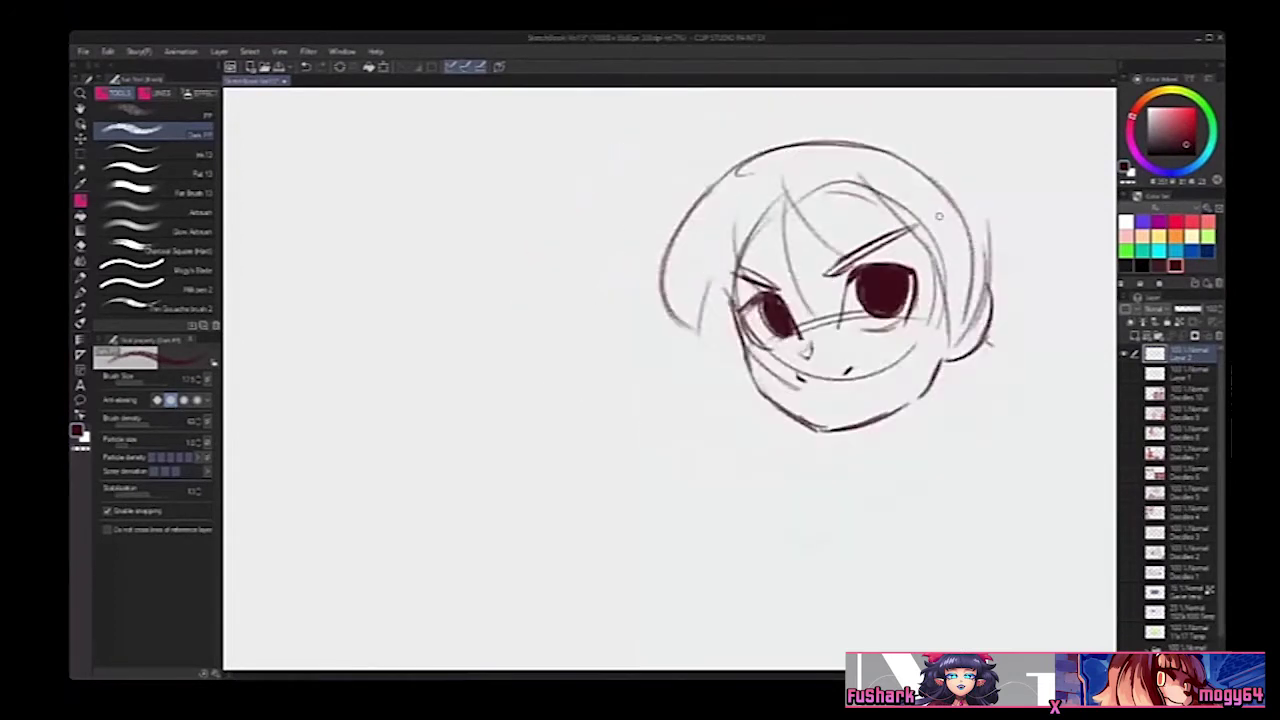
{"action": "scroll", "coordinate": [939, 216], "scroll_direction": "up", "scroll_amount": 2}
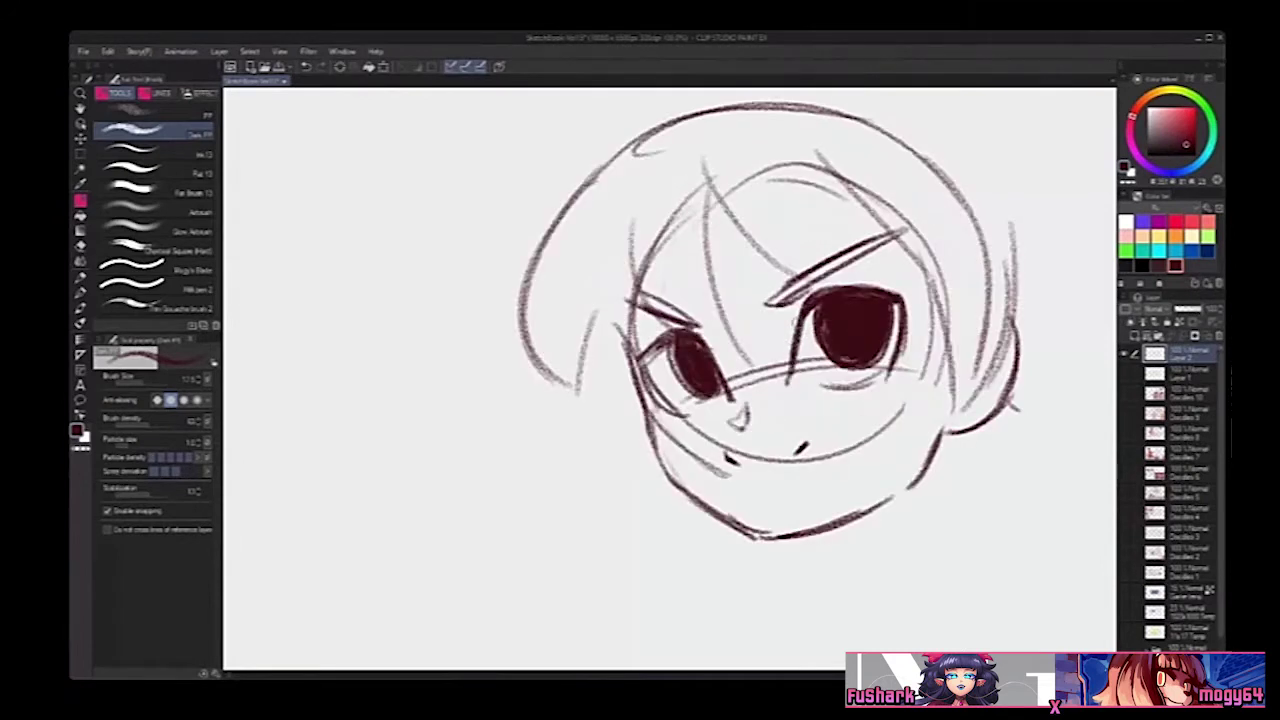
{"action": "key", "text": "e"}
{"action": "left_click_drag", "start_coordinate": [798, 314], "coordinate": [785, 374]}
{"action": "key", "text": "b"}
{"action": "left_click_drag", "start_coordinate": [804, 312], "coordinate": [792, 386]}
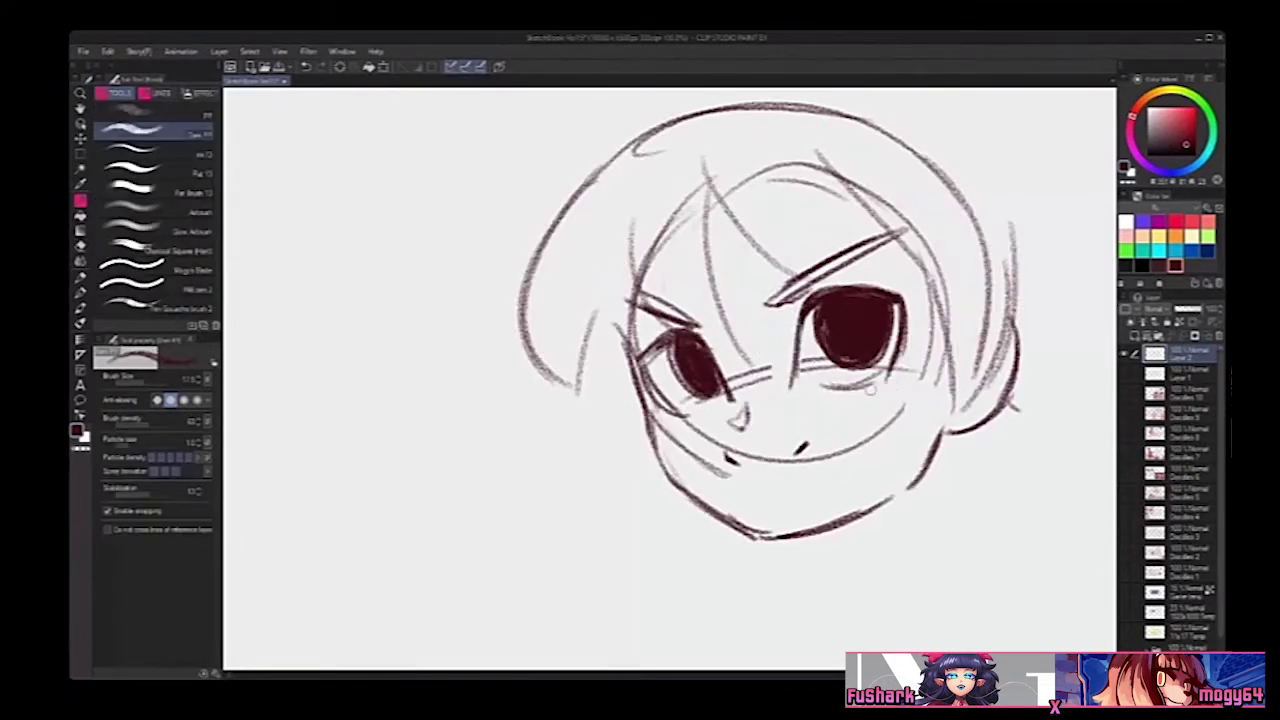
{"action": "left_click_drag", "start_coordinate": [872, 390], "coordinate": [826, 388]}
Step: Erase part of the overlapping lines under the left-hand eye and return to the sketching brush
{"action": "key", "text": "e"}
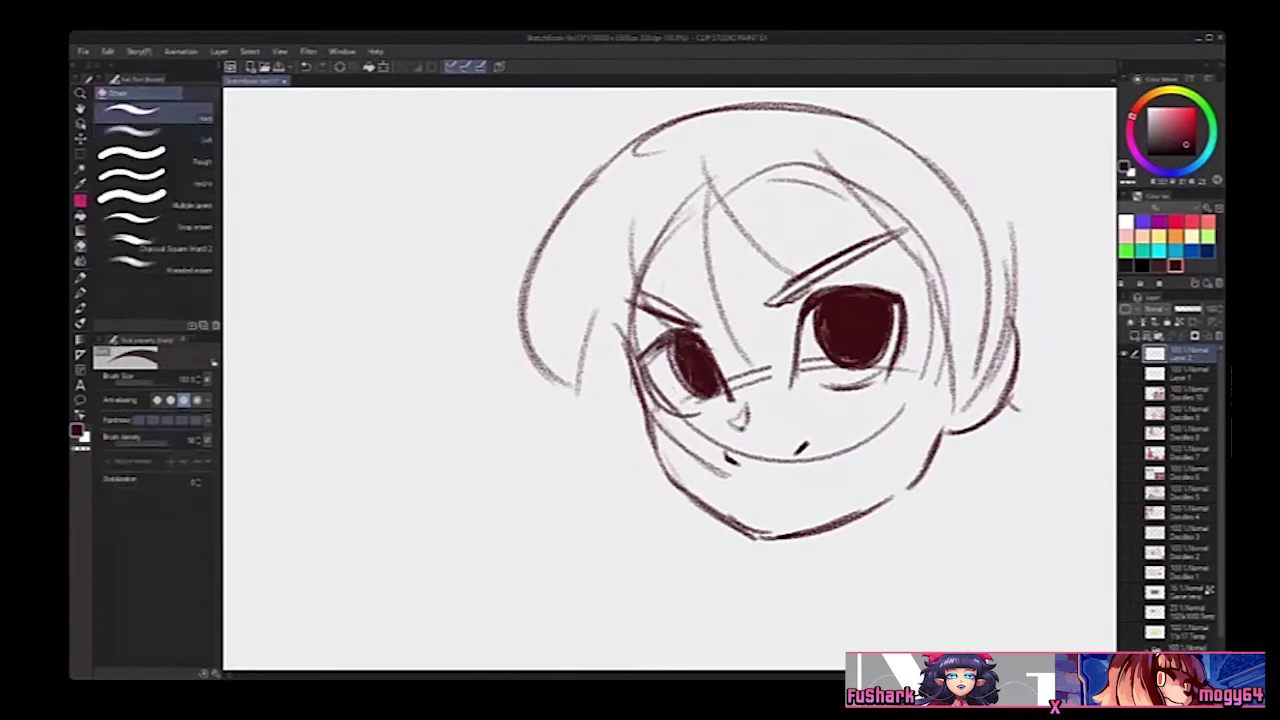
{"action": "left_click_drag", "start_coordinate": [640, 362], "coordinate": [692, 418]}
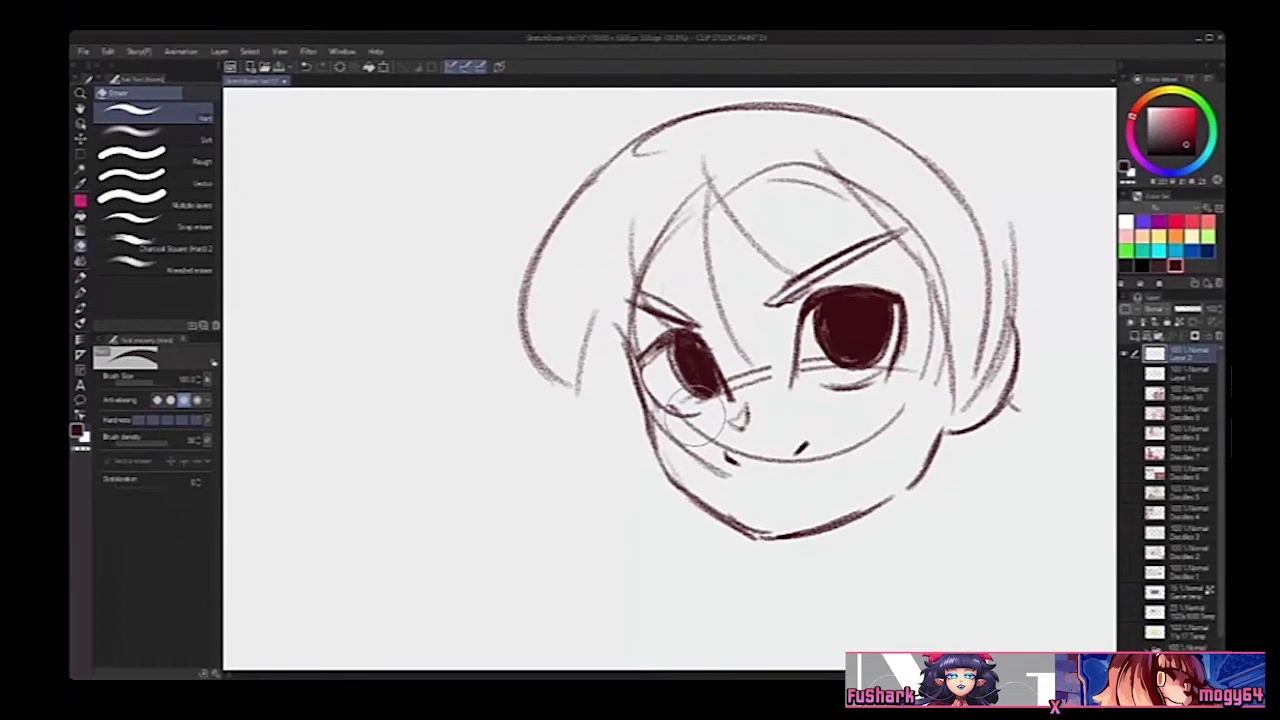
{"action": "key", "text": "b"}
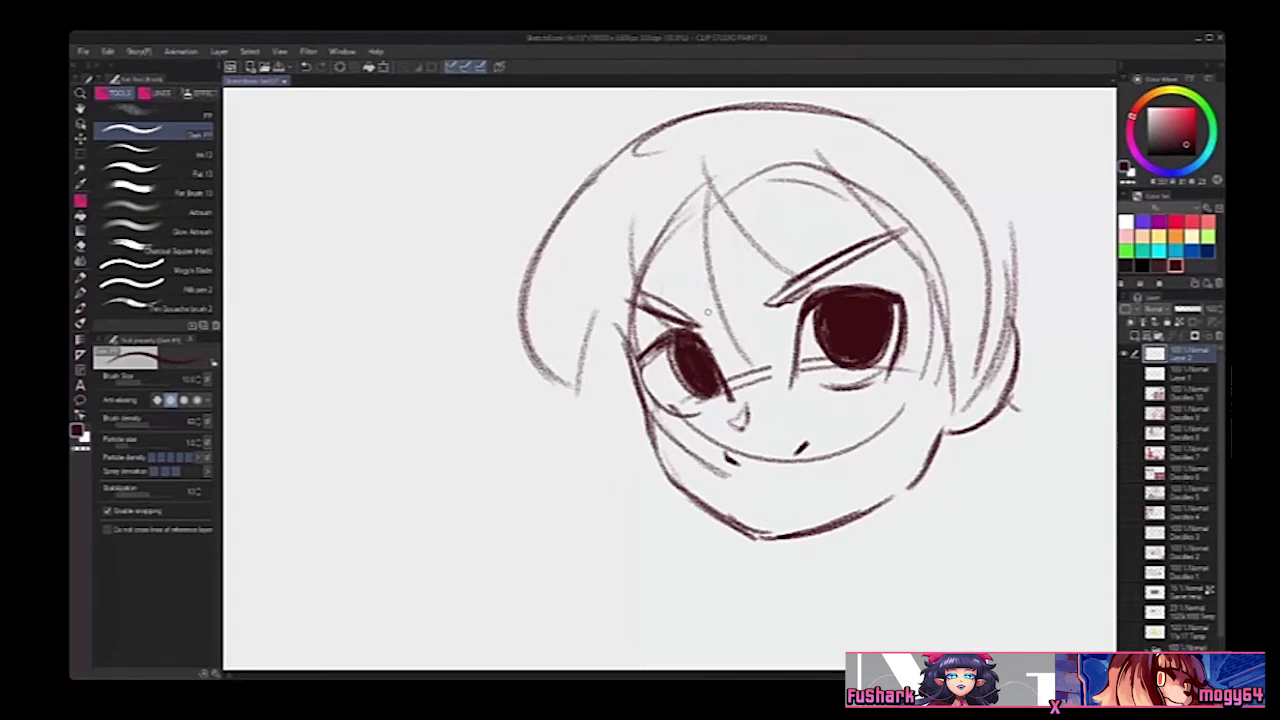
Step: Refine the chin and lower jaw line of the face
{"action": "scroll", "coordinate": [999, 318], "scroll_direction": "down", "scroll_amount": 3}
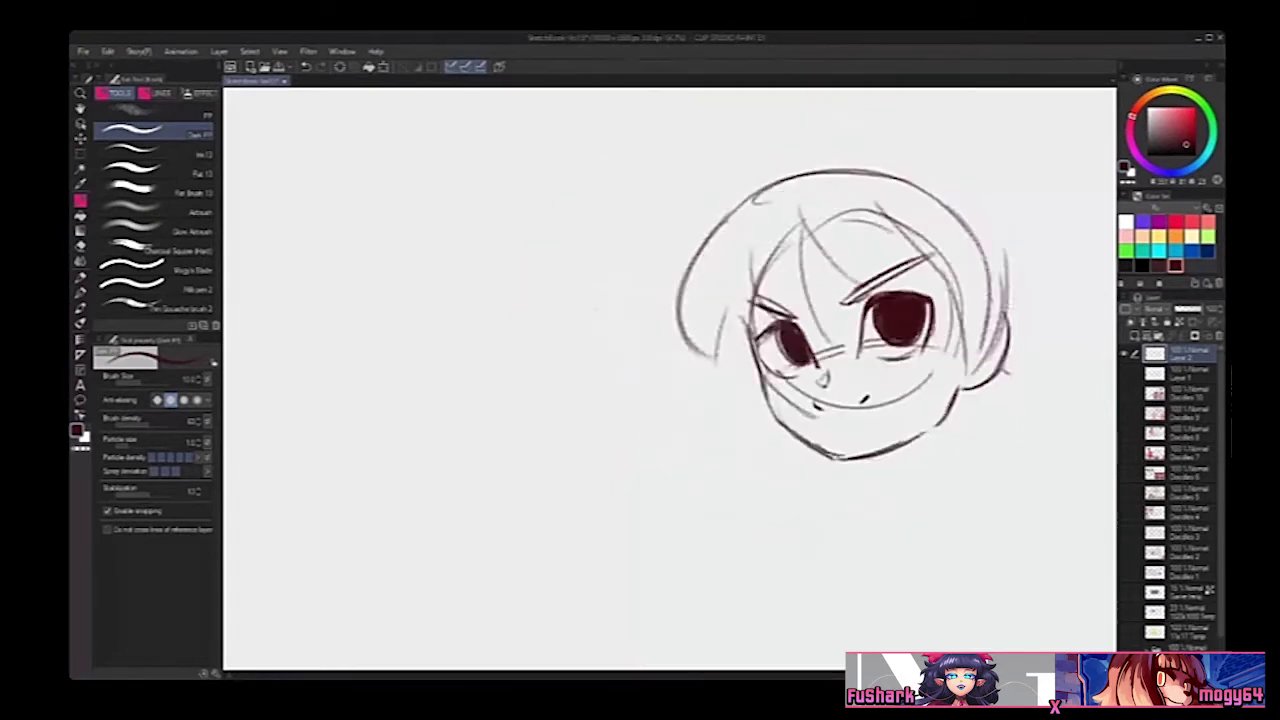
{"action": "scroll", "coordinate": [997, 304], "scroll_direction": "up", "scroll_amount": 2}
{"action": "key", "text": "space"}
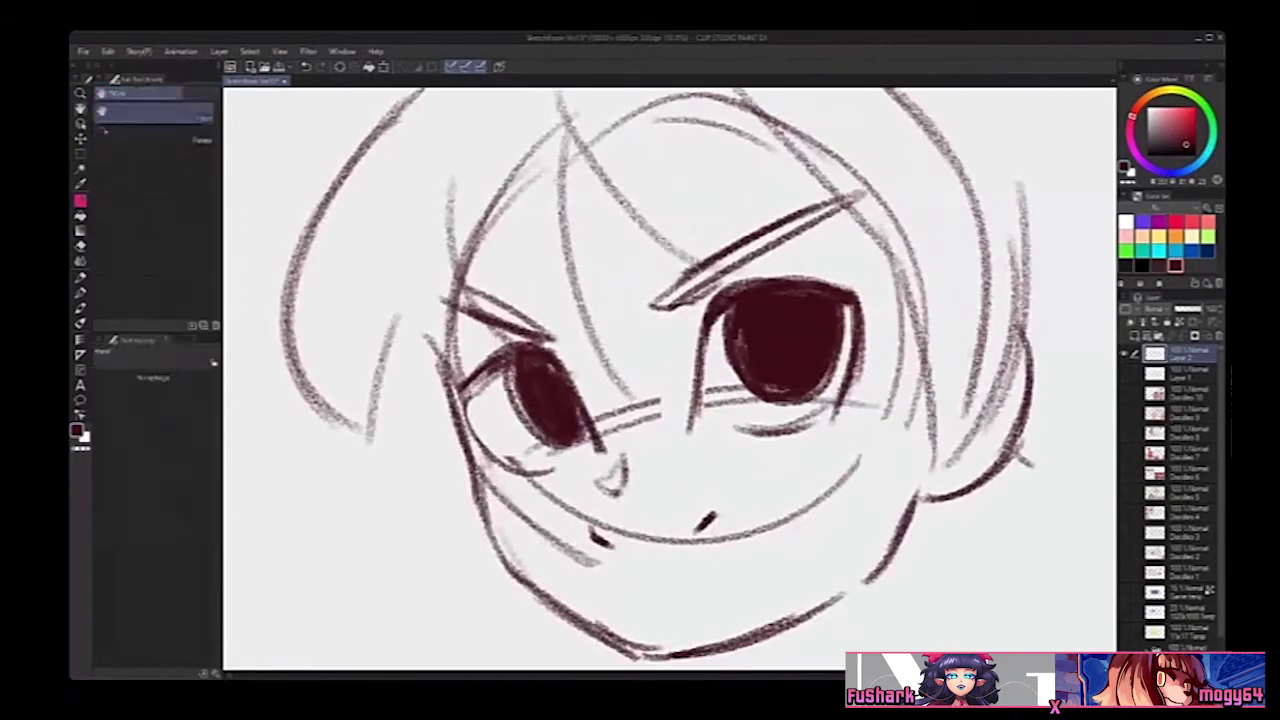
{"action": "left_click_drag", "start_coordinate": [950, 350], "coordinate": [1068, 228]}
{"action": "left_click_drag", "start_coordinate": [784, 508], "coordinate": [800, 488]}
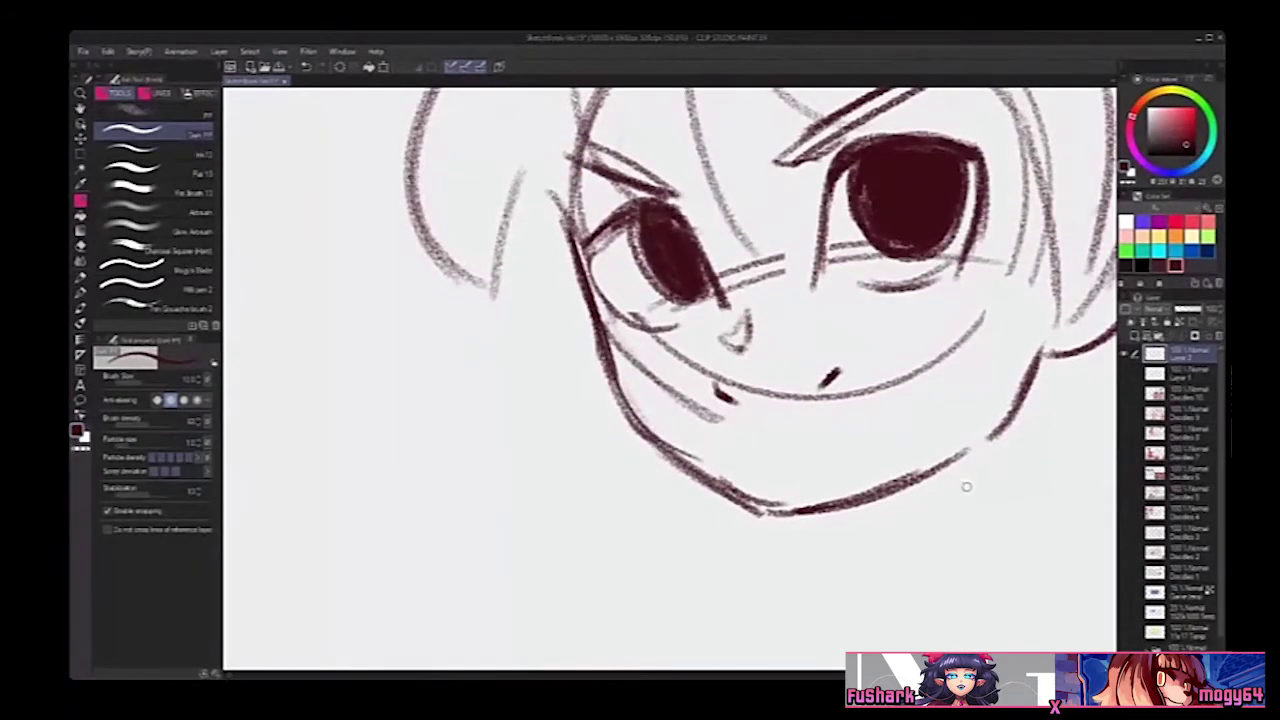
{"action": "scroll", "coordinate": [963, 486], "scroll_direction": "down", "scroll_amount": 2}
{"action": "mouse_move", "coordinate": [939, 498]}
{"action": "left_mouse_down"}
{"action": "mouse_move", "coordinate": [859, 440]}
{"action": "mouse_move", "coordinate": [798, 510]}
{"action": "left_mouse_up"}
Step: Sketch the neck below the jaw with lines flaring outward to the shoulders on both sides
{"action": "scroll", "coordinate": [890, 440], "scroll_direction": "down", "scroll_amount": 2}
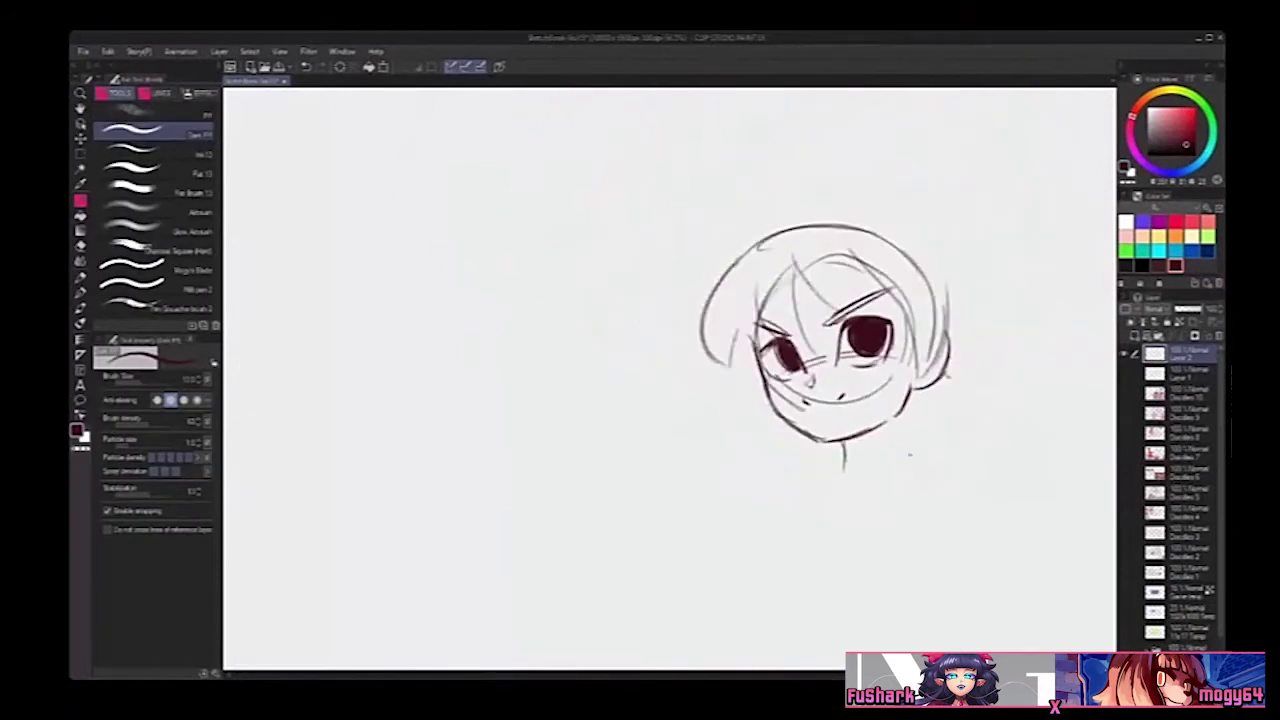
{"action": "mouse_move", "coordinate": [871, 453]}
{"action": "left_mouse_down"}
{"action": "mouse_move", "coordinate": [859, 366]}
{"action": "mouse_move", "coordinate": [795, 426]}
{"action": "left_mouse_up"}
{"action": "scroll", "coordinate": [859, 366], "scroll_direction": "up", "scroll_amount": 1}
{"action": "mouse_move", "coordinate": [880, 322]}
{"action": "left_mouse_down"}
{"action": "mouse_move", "coordinate": [882, 389]}
{"action": "mouse_move", "coordinate": [911, 399]}
{"action": "left_mouse_up"}
{"action": "left_click_drag", "start_coordinate": [882, 353], "coordinate": [936, 395]}
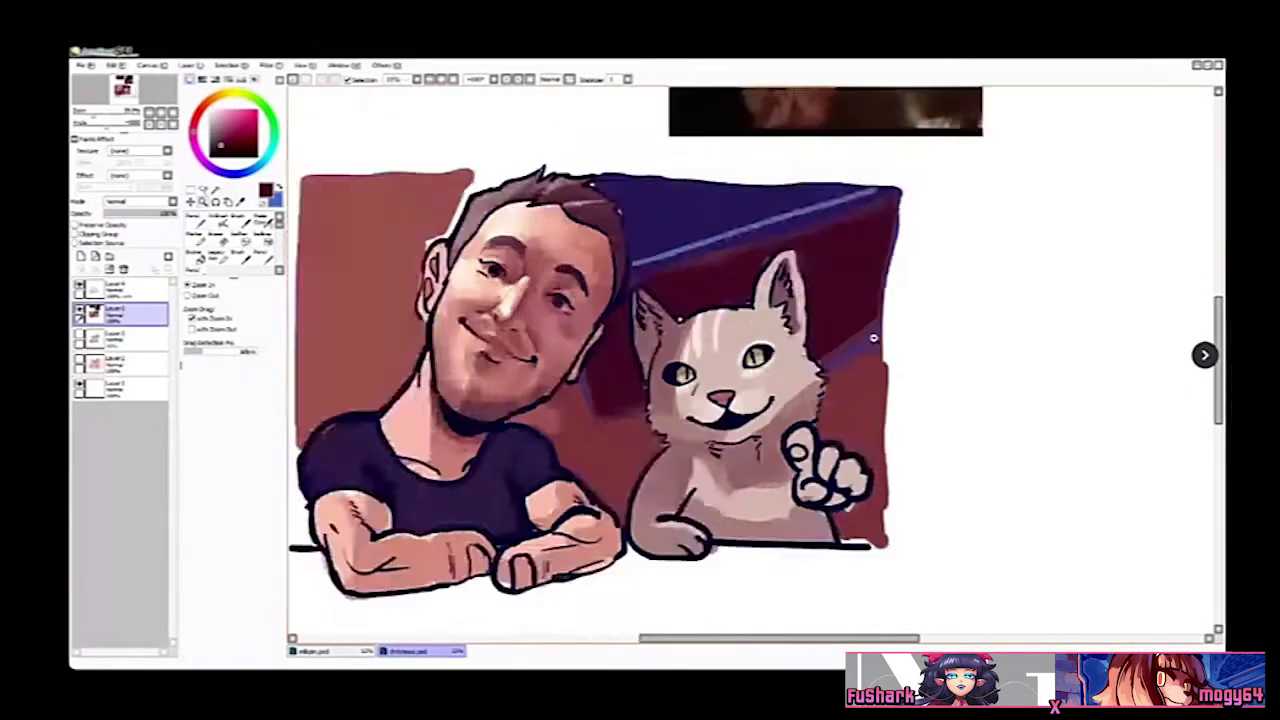
{"action": "scroll", "coordinate": [873, 338], "scroll_direction": "down", "scroll_amount": 1}
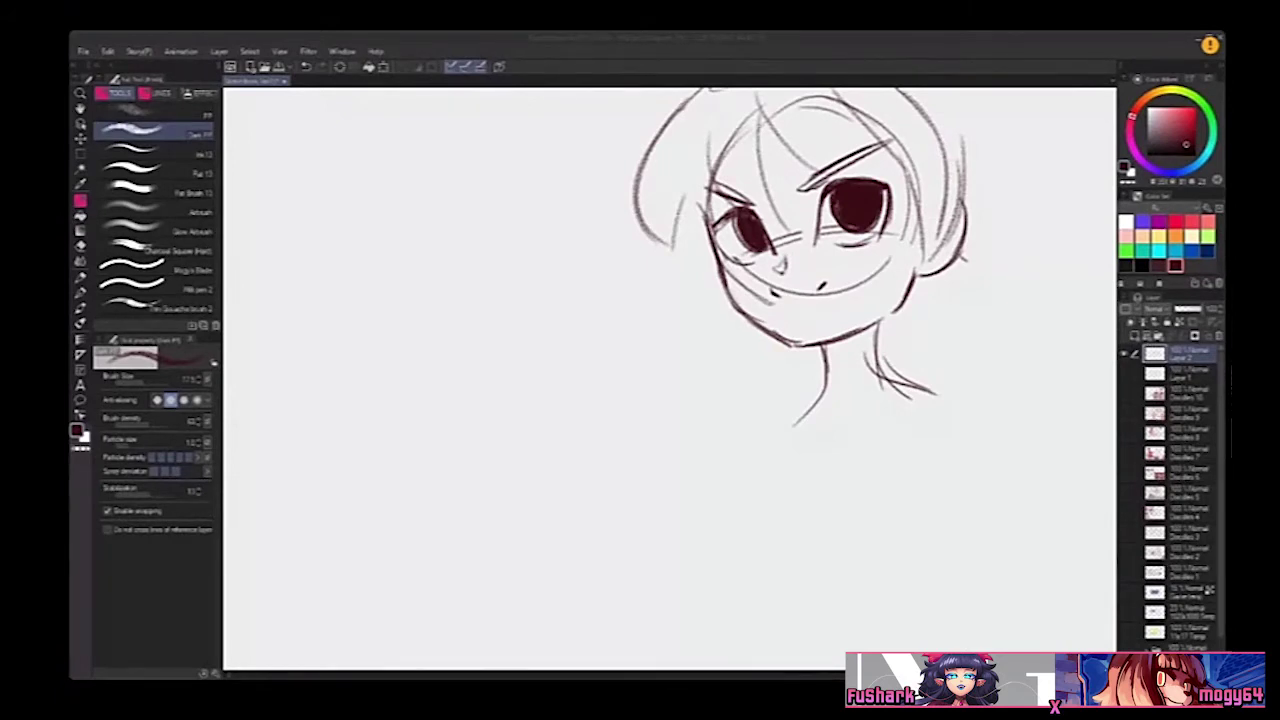
{"action": "key", "text": "space"}
{"action": "left_click_drag", "start_coordinate": [1002, 187], "coordinate": [957, 310]}
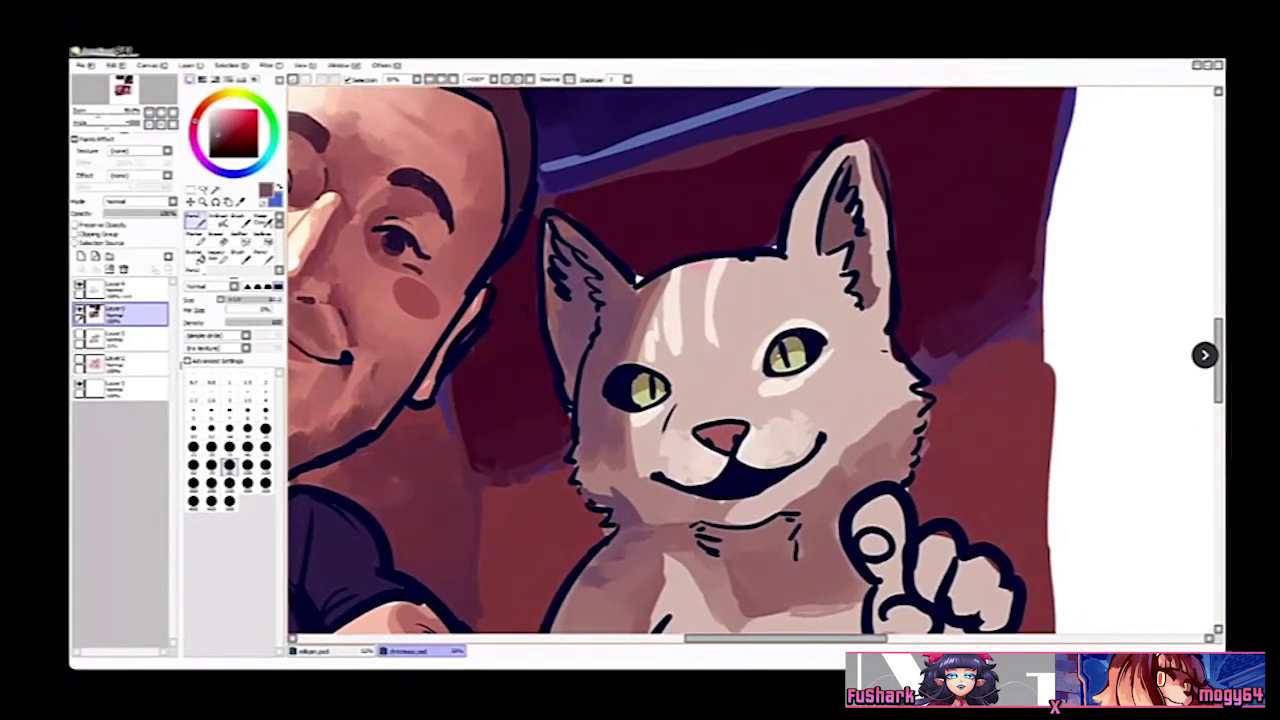
Step: Paint the outer edge of the cat's right-hand ear with a sampled light fur colour and touch up the dark maroon background around it
{"action": "right_click", "coordinate": [768, 371]}
{"action": "left_click_drag", "start_coordinate": [870, 155], "coordinate": [876, 209]}
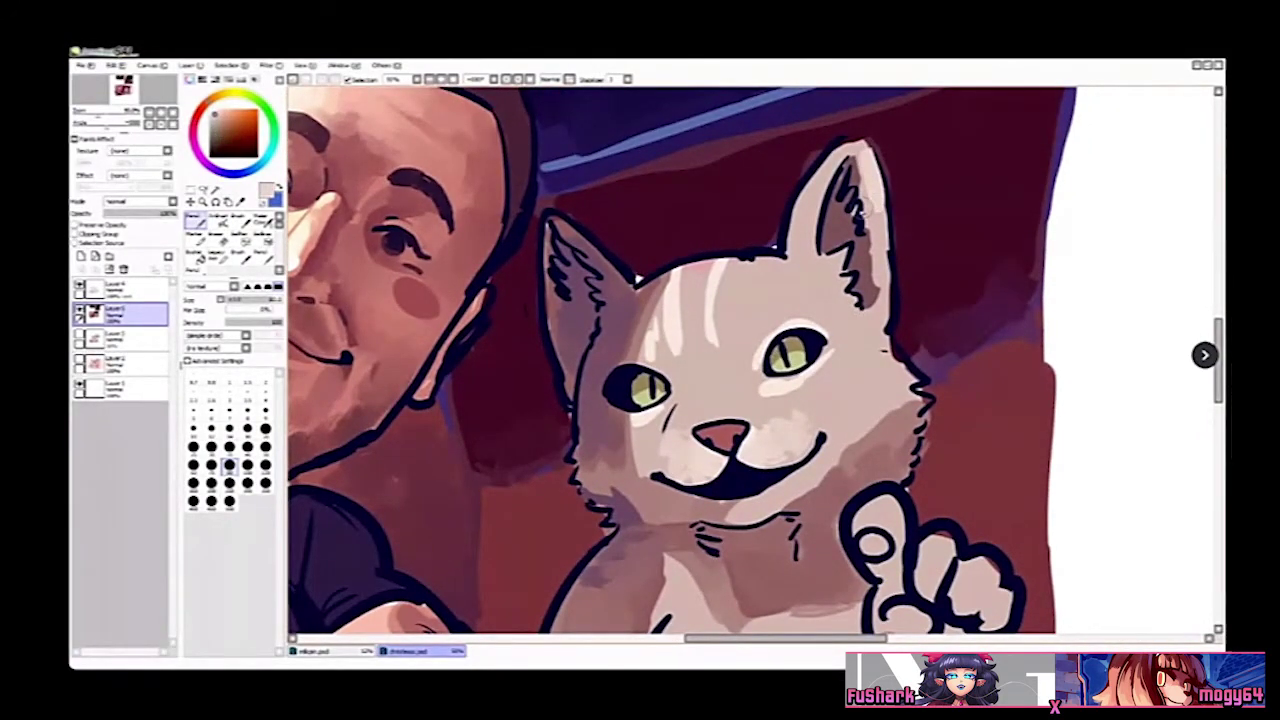
{"action": "key", "text": "b"}
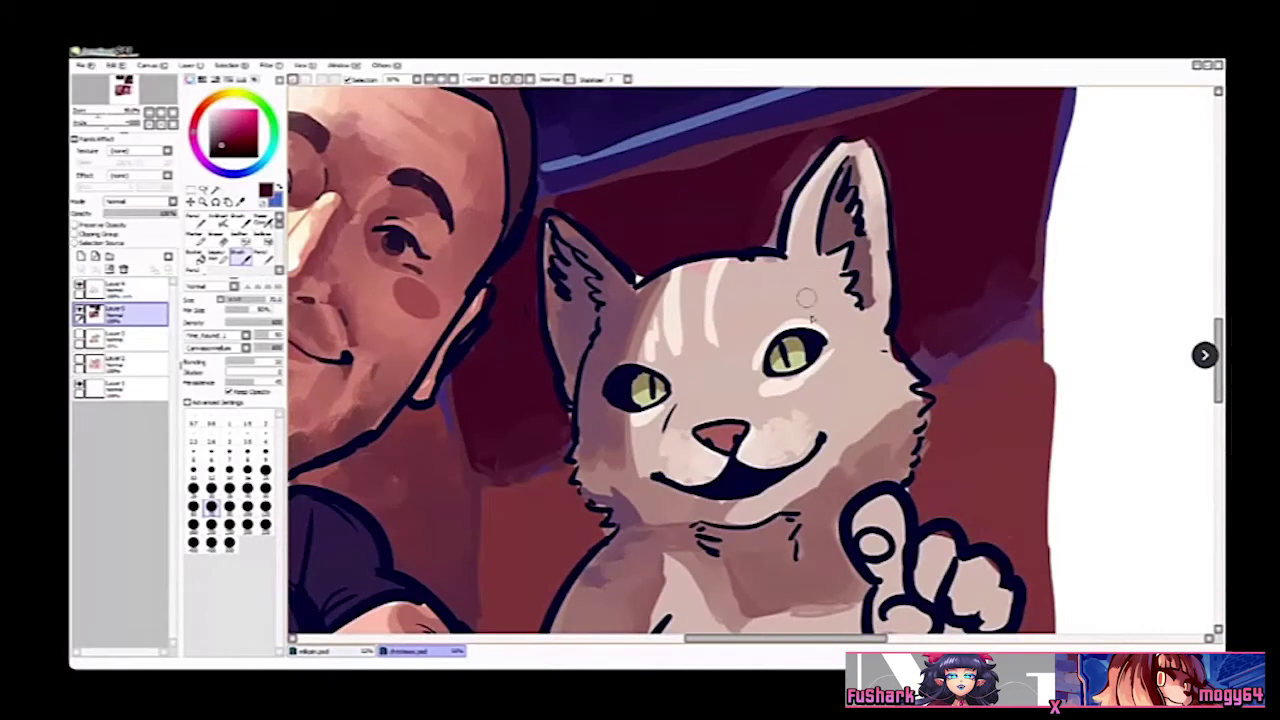
Step: Add small light glints to both of the cat's eyes on the top layer, using a colour sampled from the pale fur
{"action": "key", "text": "n"}
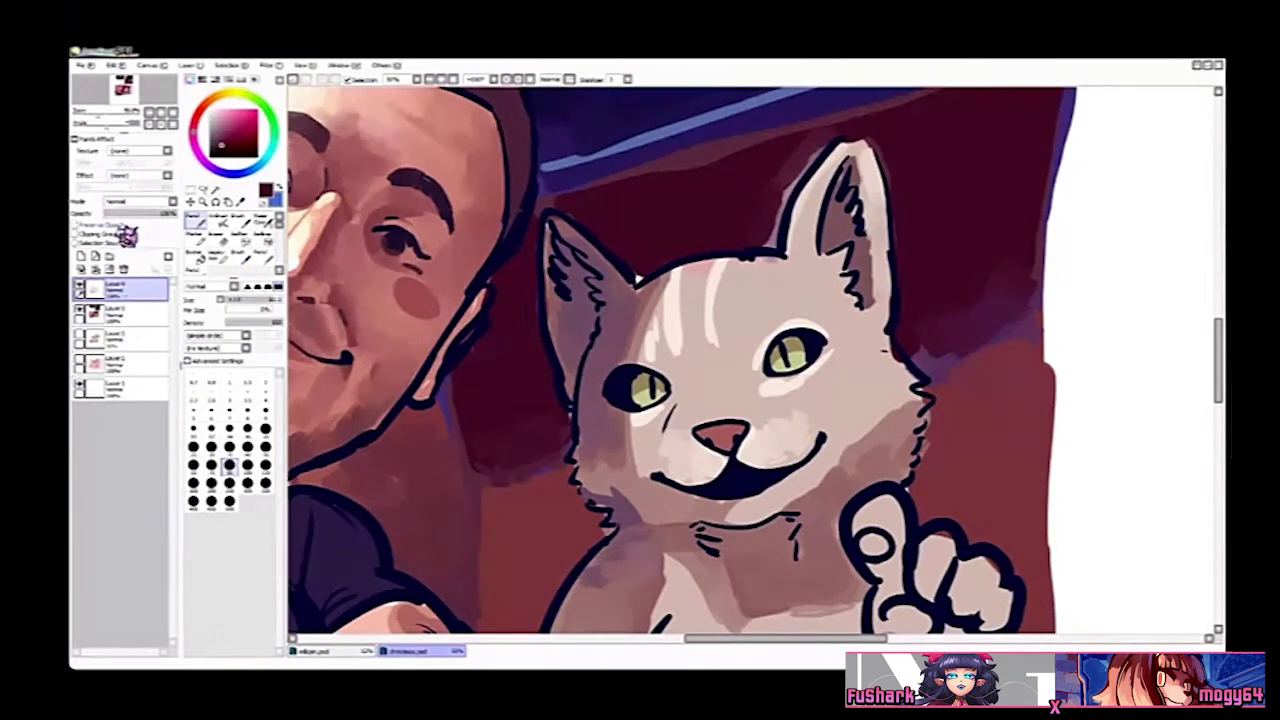
{"action": "scroll", "coordinate": [790, 372], "scroll_direction": "up", "scroll_amount": 1}
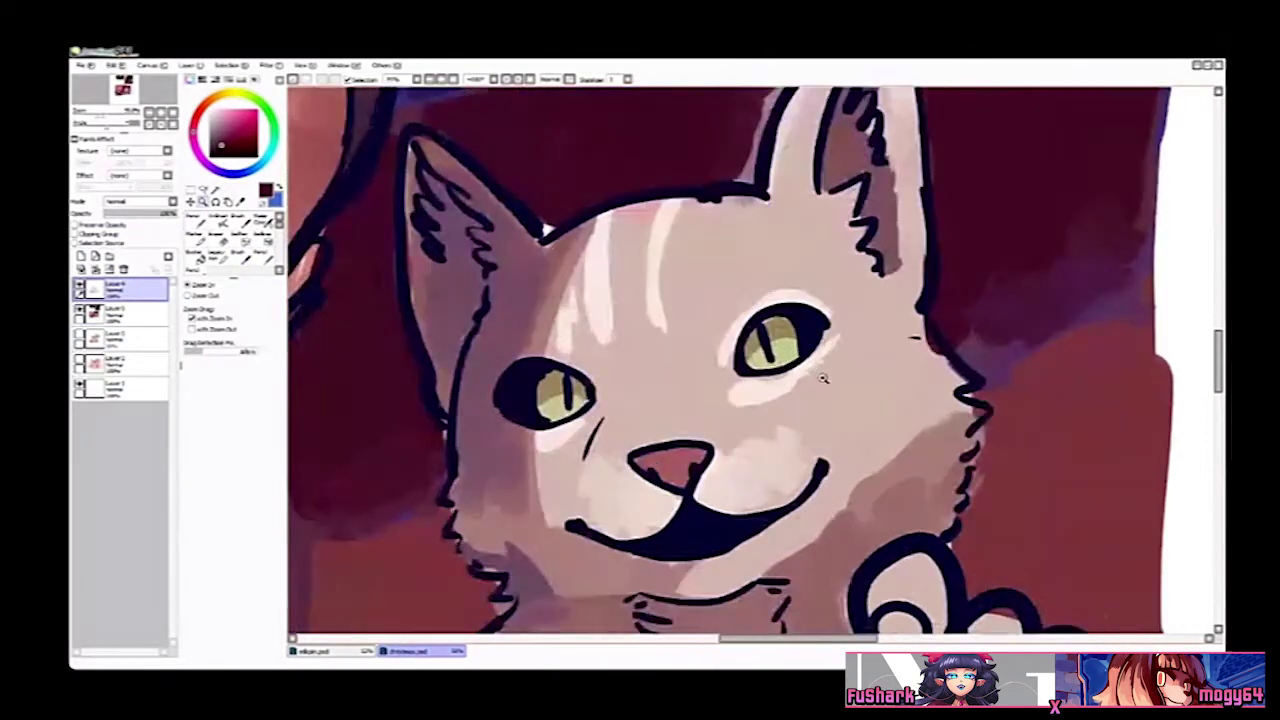
{"action": "left_click", "coordinate": [740, 400], "text": "alt"}
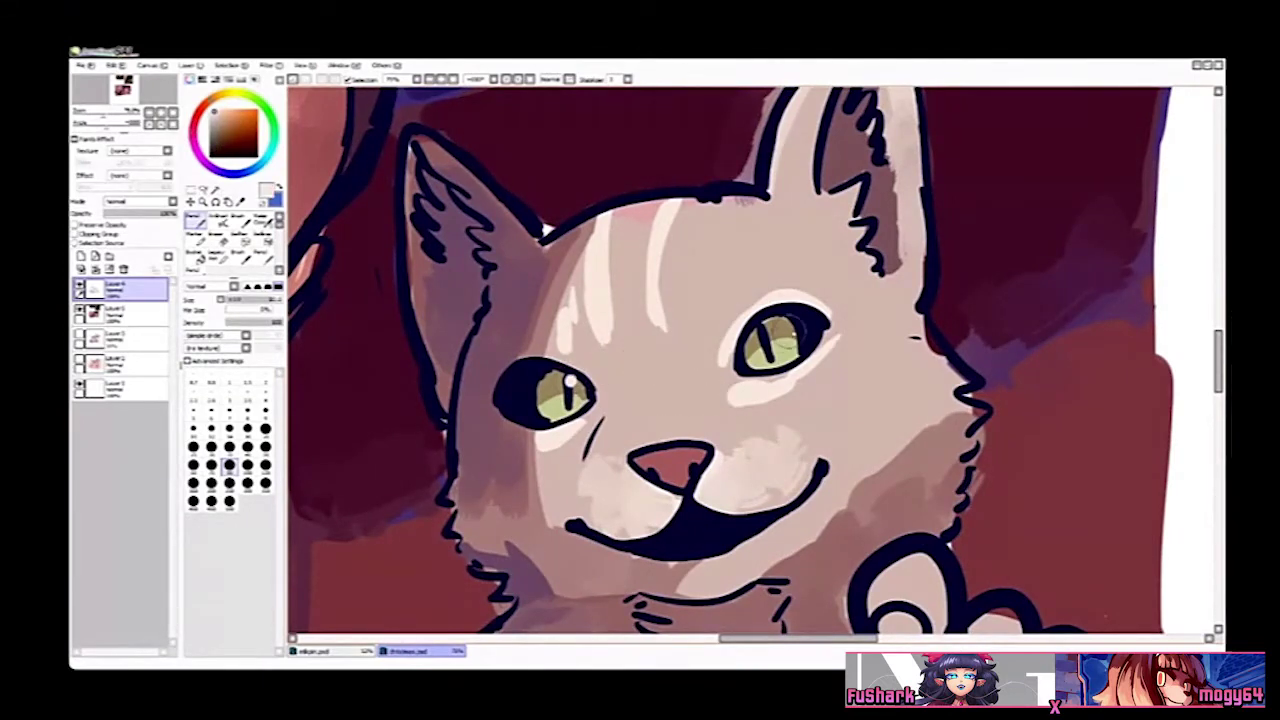
{"action": "scroll", "coordinate": [796, 350], "scroll_direction": "down", "scroll_amount": 2}
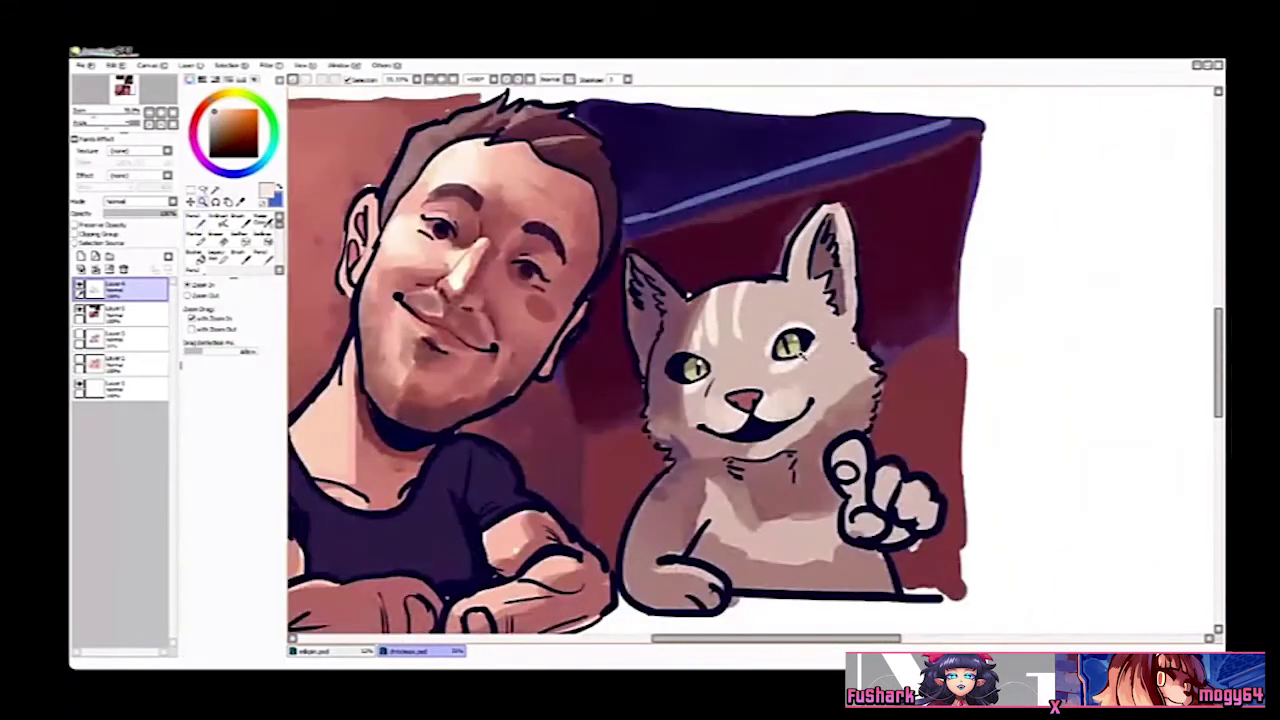
Step: Toggle Preserve Opacity on the top line-art layer and select the painting layer beneath it
{"action": "left_click", "coordinate": [150, 314]}
{"action": "left_click", "coordinate": [136, 290]}
{"action": "left_click", "coordinate": [122, 227]}
{"action": "left_click", "coordinate": [136, 314]}
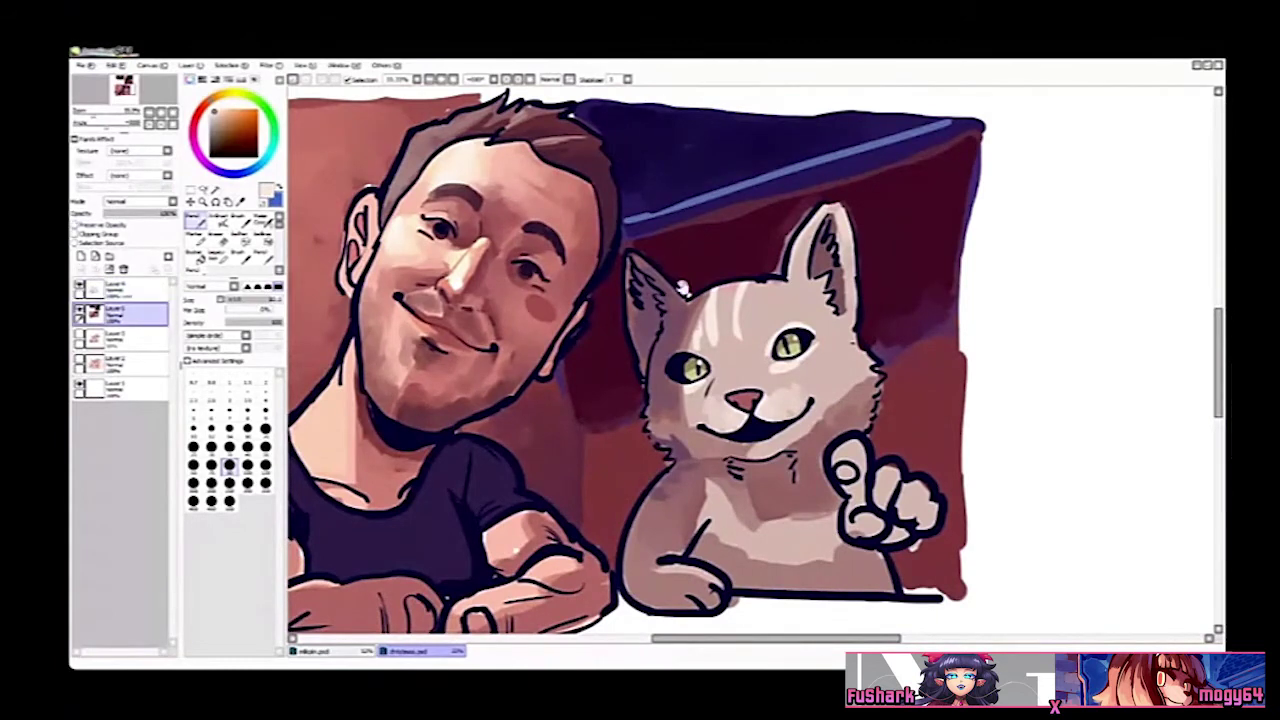
Step: Blend sampled fur tones into the cat's right-hand cheek, softening the shading beside the eye with a larger brush
{"action": "mouse_move", "coordinate": [800, 354]}
{"action": "left_mouse_down"}
{"action": "mouse_move", "coordinate": [565, 268]}
{"action": "mouse_move", "coordinate": [581, 299]}
{"action": "left_mouse_up"}
{"action": "scroll", "coordinate": [616, 296], "scroll_direction": "up", "scroll_amount": 1}
{"action": "key", "text": "v"}
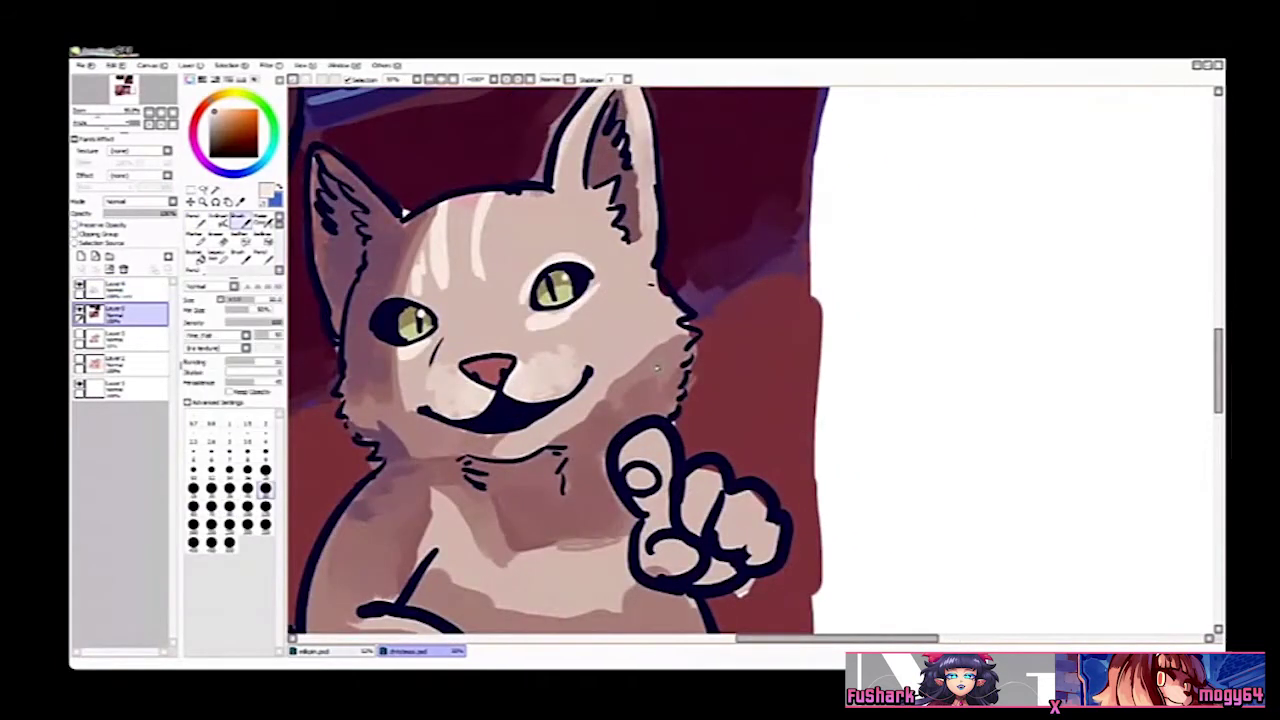
{"action": "left_click", "coordinate": [660, 364], "text": "alt"}
{"action": "left_click", "coordinate": [266, 508]}
{"action": "mouse_move", "coordinate": [598, 306]}
{"action": "left_mouse_down"}
{"action": "mouse_move", "coordinate": [668, 323]}
{"action": "mouse_move", "coordinate": [650, 340]}
{"action": "mouse_move", "coordinate": [659, 352]}
{"action": "mouse_move", "coordinate": [630, 268]}
{"action": "mouse_move", "coordinate": [662, 326]}
{"action": "mouse_move", "coordinate": [654, 342]}
{"action": "mouse_move", "coordinate": [613, 333]}
{"action": "mouse_move", "coordinate": [628, 364]}
{"action": "mouse_move", "coordinate": [575, 328]}
{"action": "mouse_move", "coordinate": [612, 362]}
{"action": "mouse_move", "coordinate": [599, 327]}
{"action": "mouse_move", "coordinate": [633, 309]}
{"action": "mouse_move", "coordinate": [656, 327]}
{"action": "mouse_move", "coordinate": [641, 280]}
{"action": "left_mouse_up"}
{"action": "right_click", "coordinate": [588, 340]}
{"action": "right_click", "coordinate": [655, 334]}
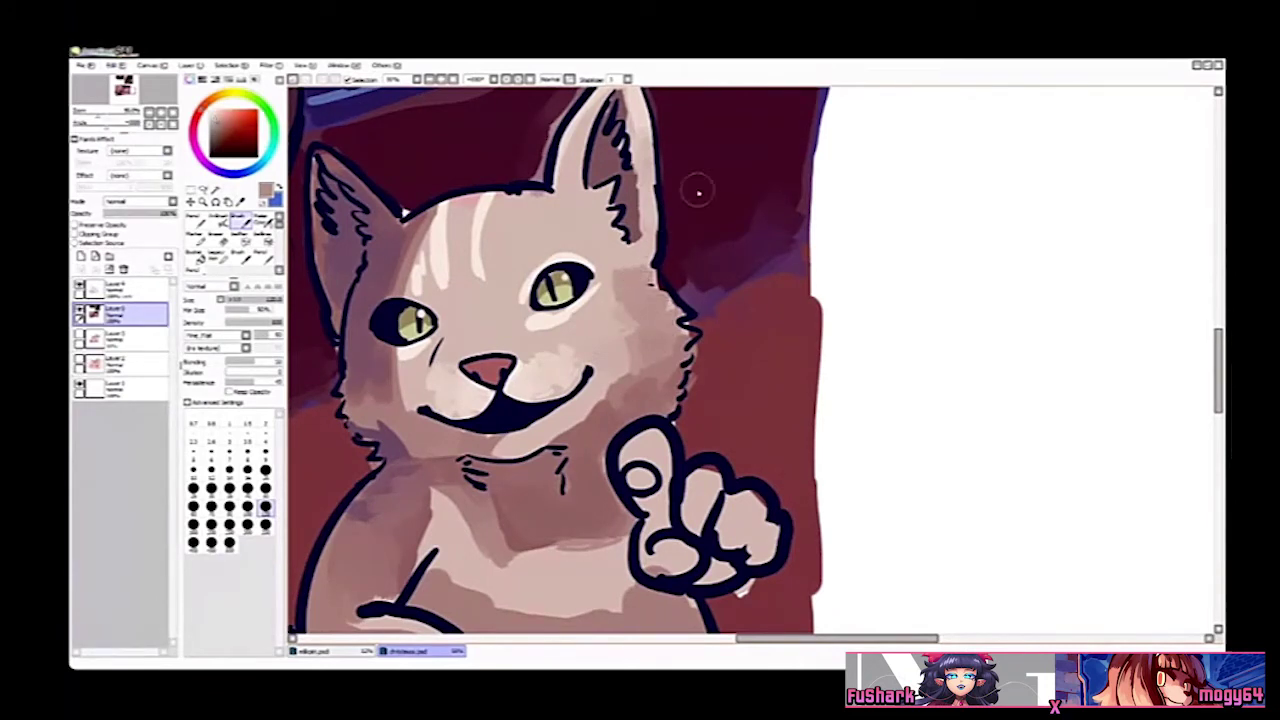
Step: Shade the fingers of the cat's pointing paw with the mauve fur shadow colour
{"action": "mouse_move", "coordinate": [734, 471]}
{"action": "left_mouse_down"}
{"action": "mouse_move", "coordinate": [741, 441]}
{"action": "mouse_move", "coordinate": [816, 420]}
{"action": "left_mouse_up"}
{"action": "key", "text": "n"}
{"action": "mouse_move", "coordinate": [752, 447]}
{"action": "left_mouse_down"}
{"action": "mouse_move", "coordinate": [740, 484]}
{"action": "mouse_move", "coordinate": [782, 478]}
{"action": "mouse_move", "coordinate": [844, 507]}
{"action": "mouse_move", "coordinate": [789, 524]}
{"action": "left_mouse_up"}
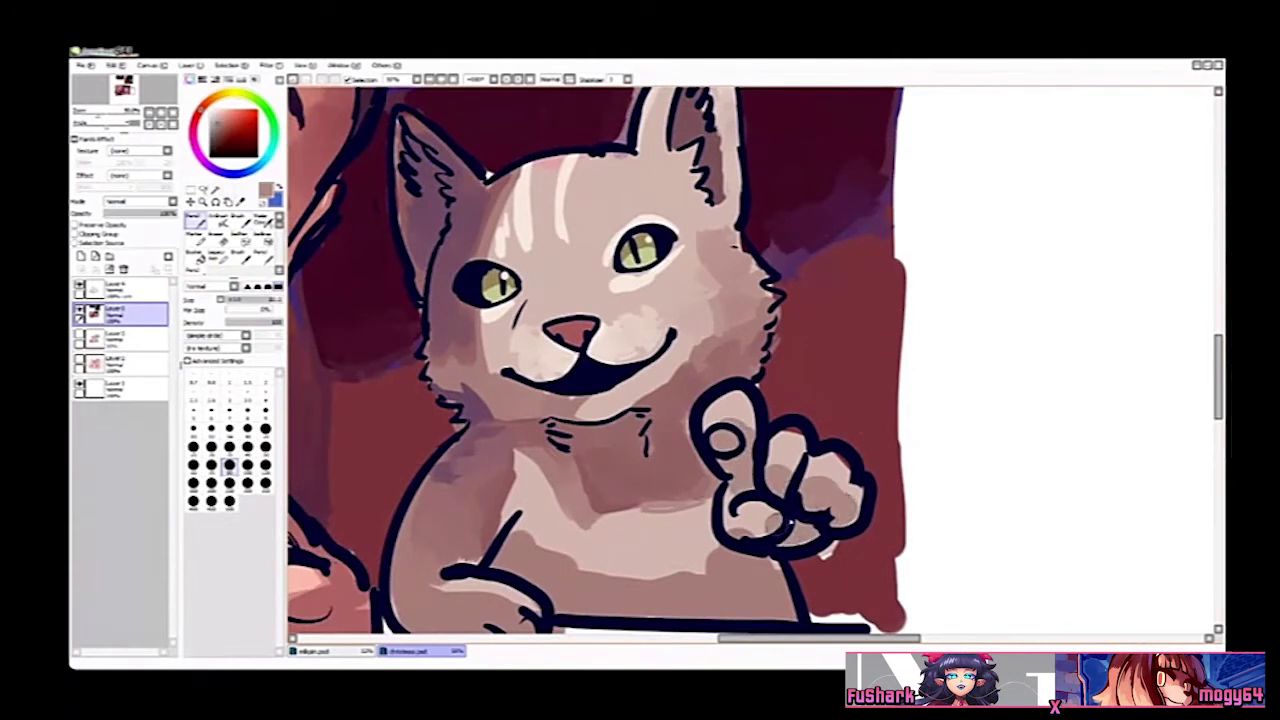
{"action": "left_click_drag", "start_coordinate": [709, 498], "coordinate": [767, 537]}
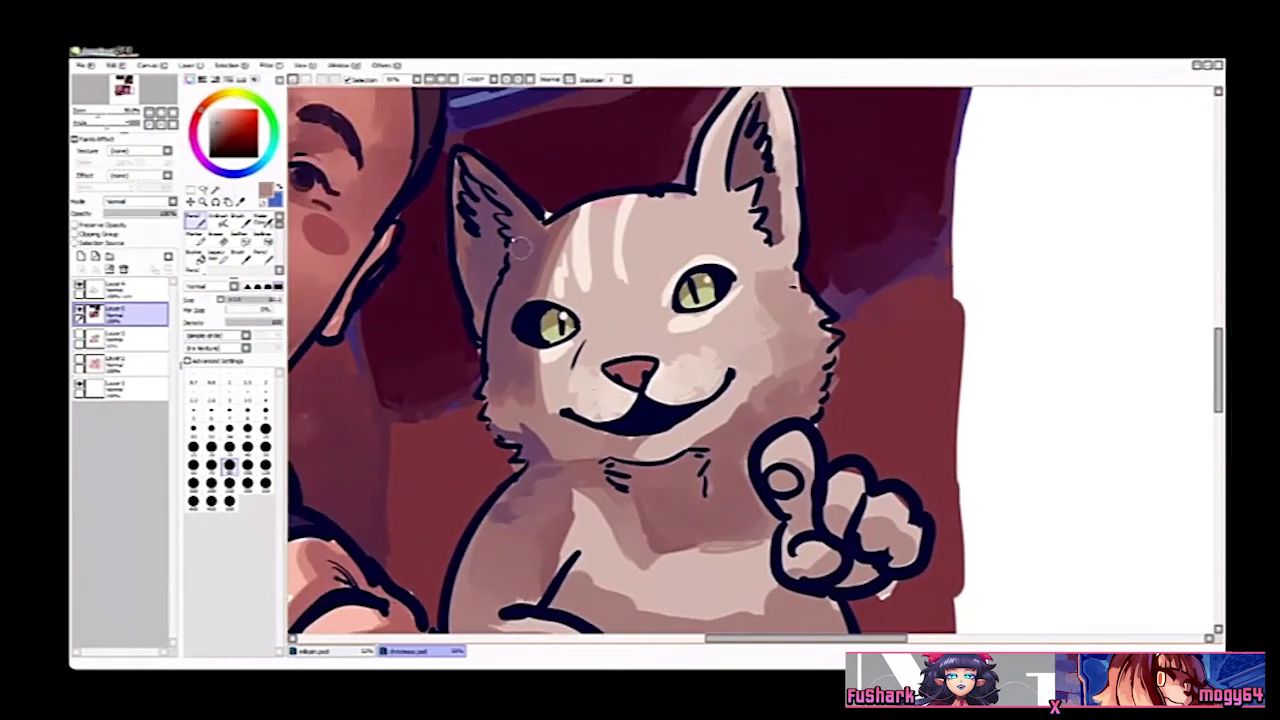
Step: Paint a purple shadow under the cat's chin and soften it down over the upper chest
{"action": "left_click_drag", "start_coordinate": [678, 500], "coordinate": [652, 446]}
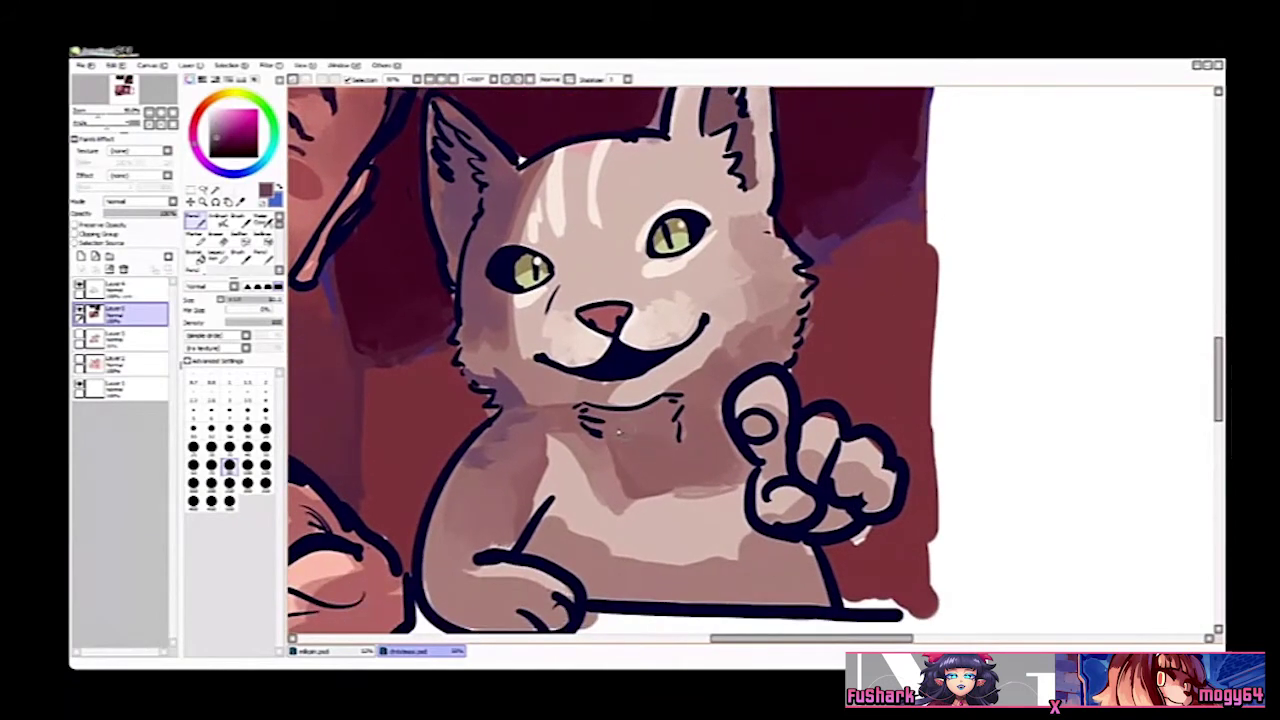
{"action": "left_click_drag", "start_coordinate": [590, 418], "coordinate": [713, 412]}
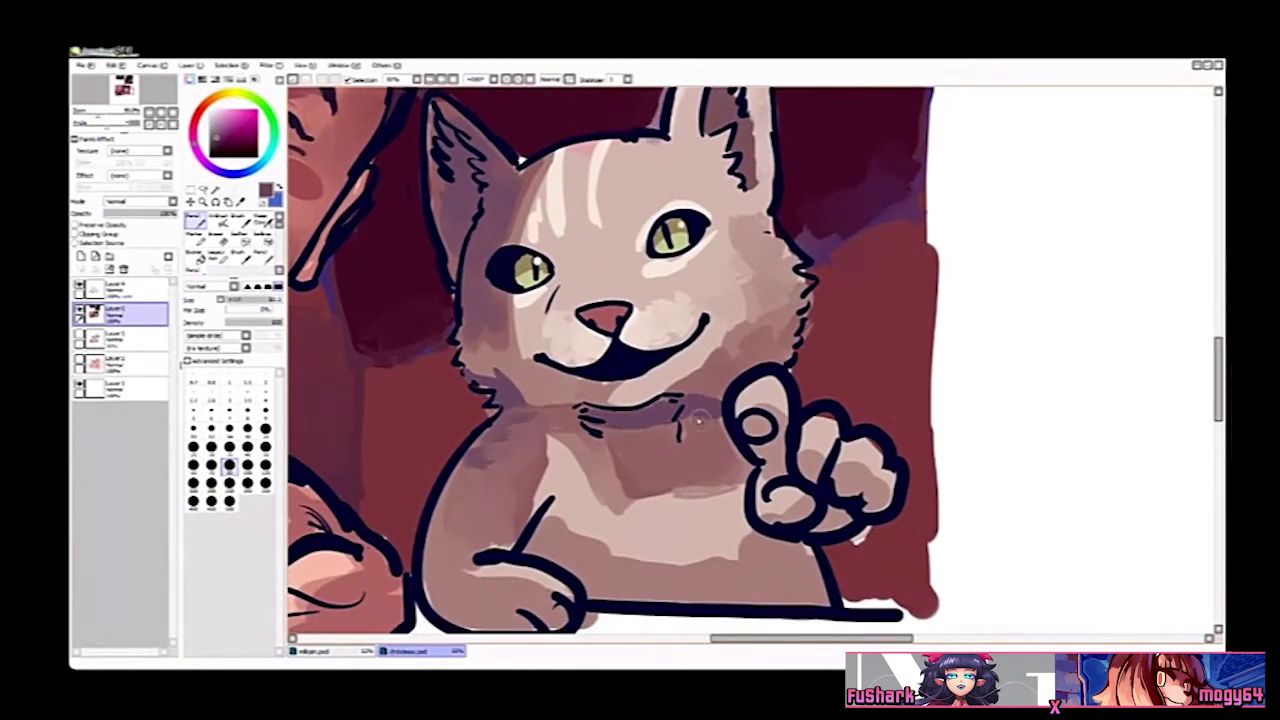
{"action": "key", "text": "b"}
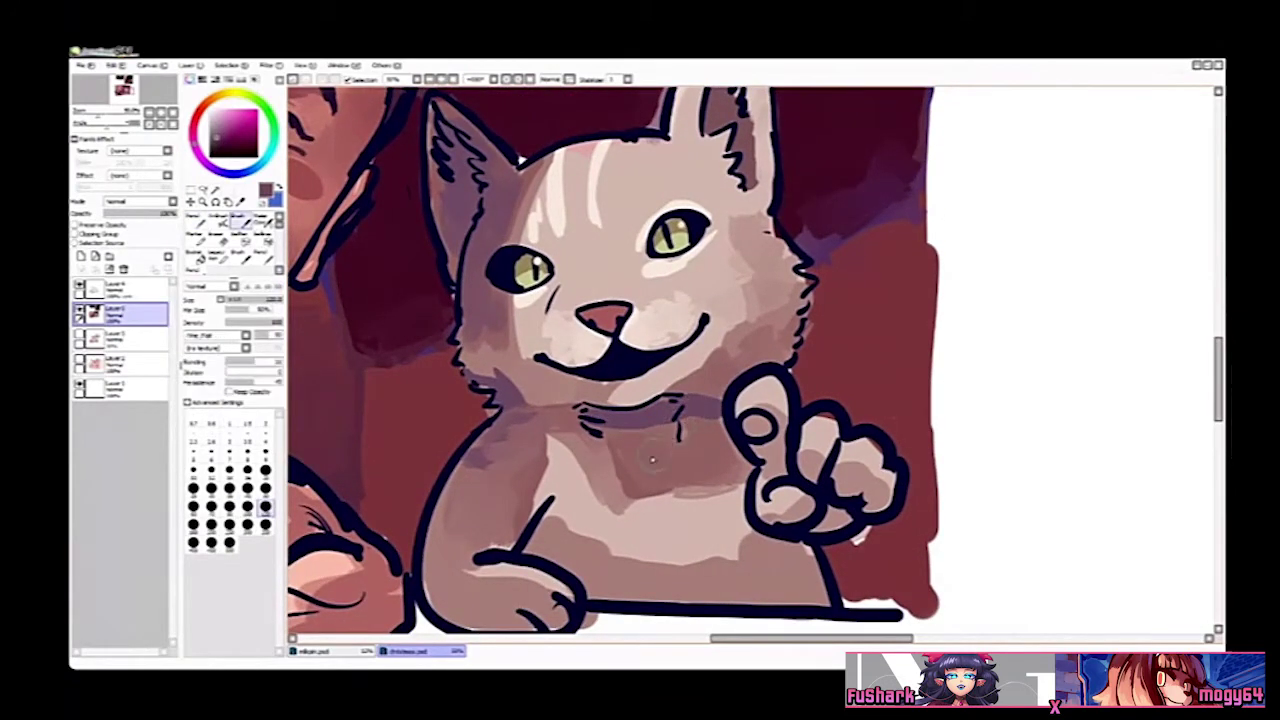
{"action": "mouse_move", "coordinate": [651, 453]}
{"action": "left_mouse_down"}
{"action": "mouse_move", "coordinate": [712, 425]}
{"action": "mouse_move", "coordinate": [723, 453]}
{"action": "mouse_move", "coordinate": [657, 473]}
{"action": "left_mouse_up"}
{"action": "key", "text": "b"}
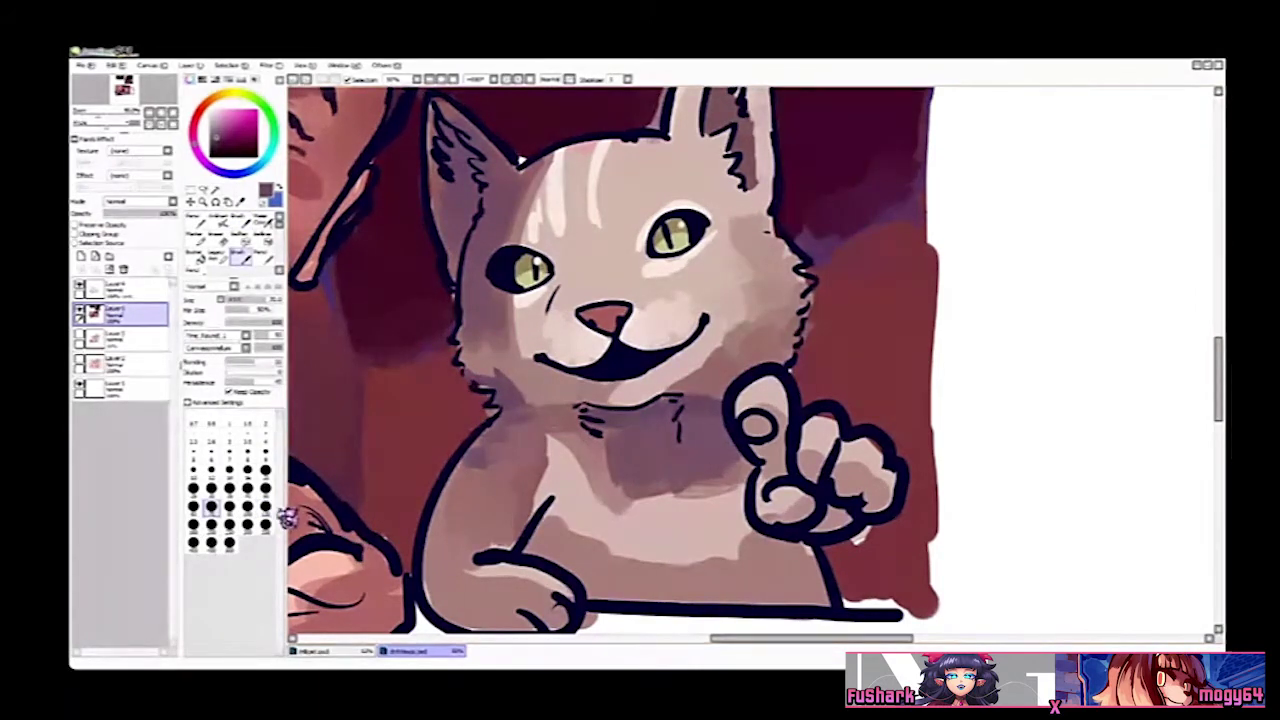
Step: Break the lower edge of the chest shadow into fur-like strokes with a larger textured brush and shade the left-hand shoulder
{"action": "left_click", "coordinate": [265, 505]}
{"action": "mouse_move", "coordinate": [648, 482]}
{"action": "left_mouse_down"}
{"action": "mouse_move", "coordinate": [640, 513]}
{"action": "mouse_move", "coordinate": [736, 492]}
{"action": "mouse_move", "coordinate": [678, 474]}
{"action": "left_mouse_up"}
{"action": "right_click", "coordinate": [698, 514]}
{"action": "mouse_move", "coordinate": [662, 518]}
{"action": "left_mouse_down"}
{"action": "mouse_move", "coordinate": [654, 466]}
{"action": "mouse_move", "coordinate": [675, 499]}
{"action": "mouse_move", "coordinate": [706, 504]}
{"action": "left_mouse_up"}
{"action": "right_click", "coordinate": [662, 466]}
{"action": "left_click_drag", "start_coordinate": [616, 466], "coordinate": [620, 494]}
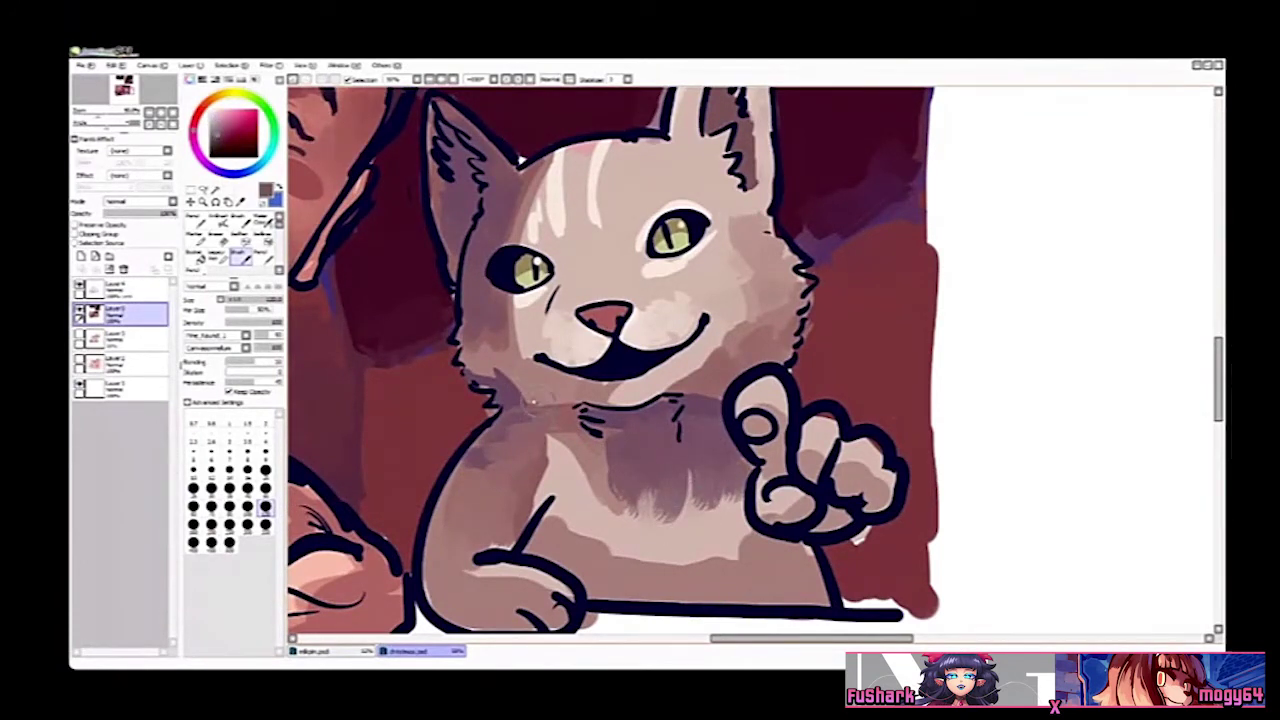
{"action": "mouse_move", "coordinate": [457, 440]}
{"action": "left_mouse_down"}
{"action": "mouse_move", "coordinate": [508, 443]}
{"action": "mouse_move", "coordinate": [499, 496]}
{"action": "mouse_move", "coordinate": [483, 476]}
{"action": "mouse_move", "coordinate": [450, 520]}
{"action": "left_mouse_up"}
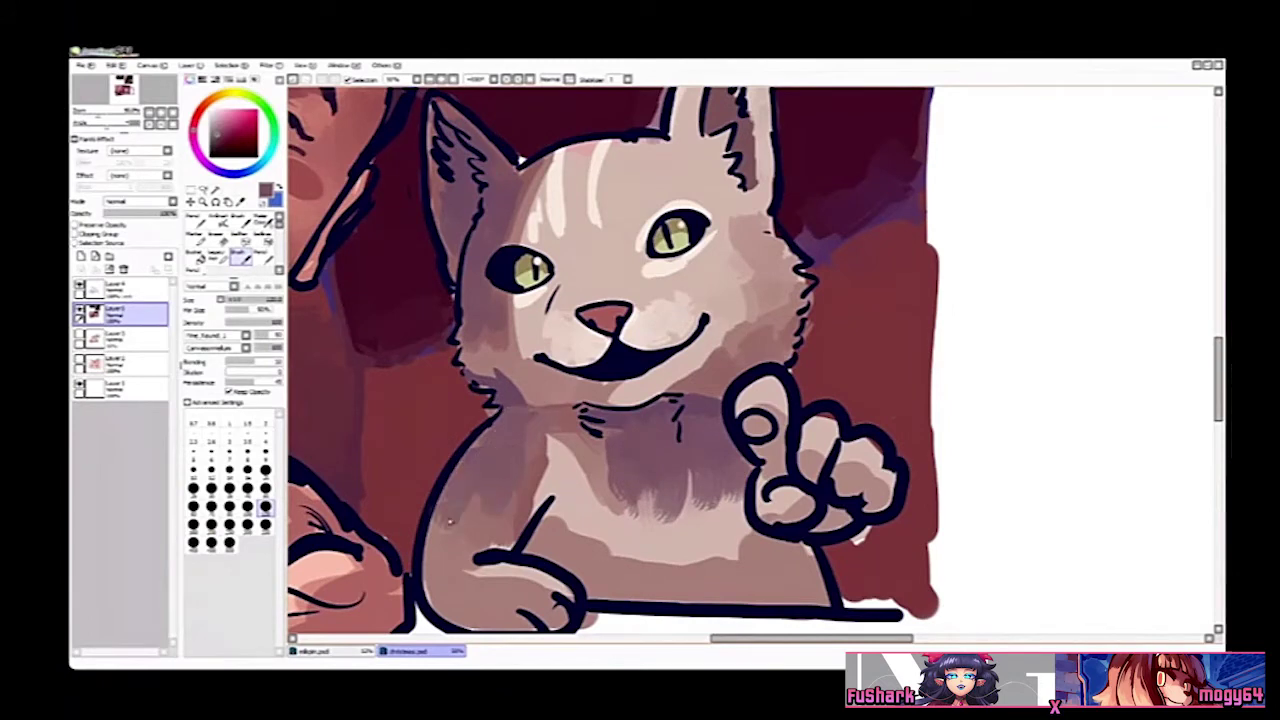
Step: Darken the inside of the cat's left-hand ear with a sampled dark navy and blend it into the fur
{"action": "mouse_move", "coordinate": [685, 322]}
{"action": "left_mouse_down"}
{"action": "mouse_move", "coordinate": [731, 313]}
{"action": "mouse_move", "coordinate": [749, 391]}
{"action": "left_mouse_up"}
{"action": "key", "text": "n"}
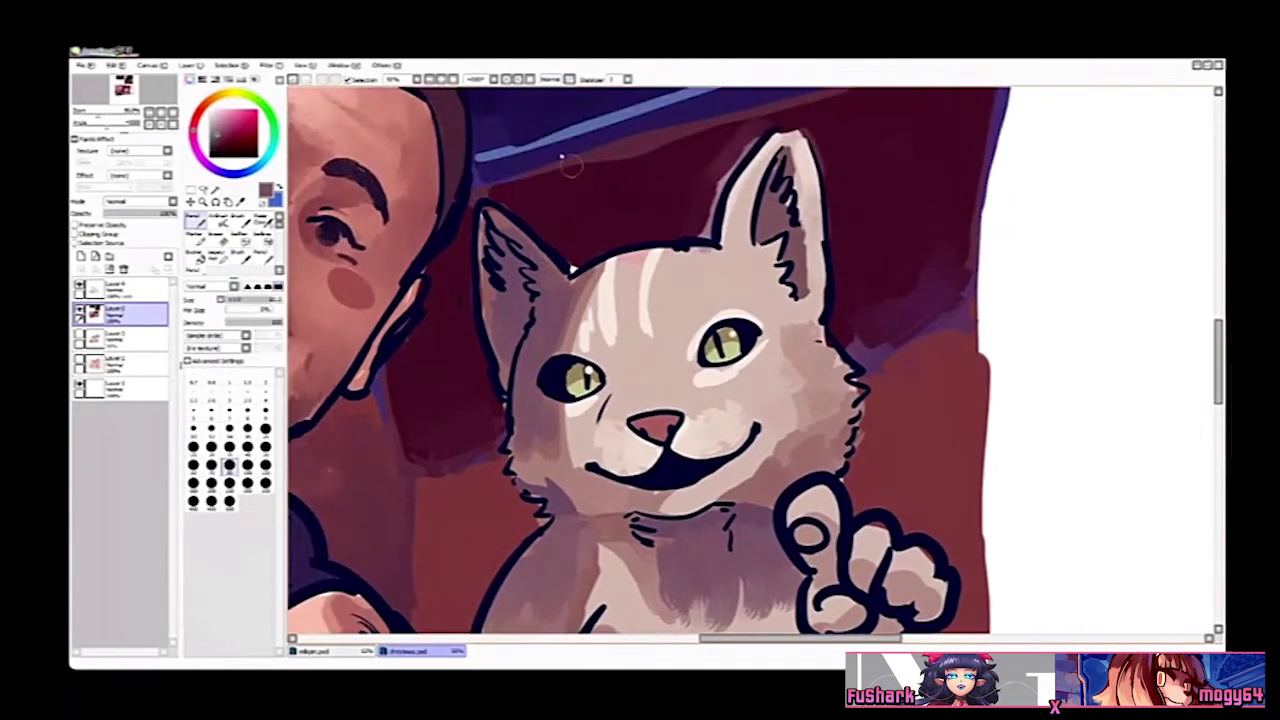
{"action": "left_click_drag", "start_coordinate": [545, 150], "coordinate": [541, 296]}
{"action": "left_click", "coordinate": [512, 222], "text": "alt"}
{"action": "scroll", "coordinate": [550, 365], "scroll_direction": "up", "scroll_amount": 2}
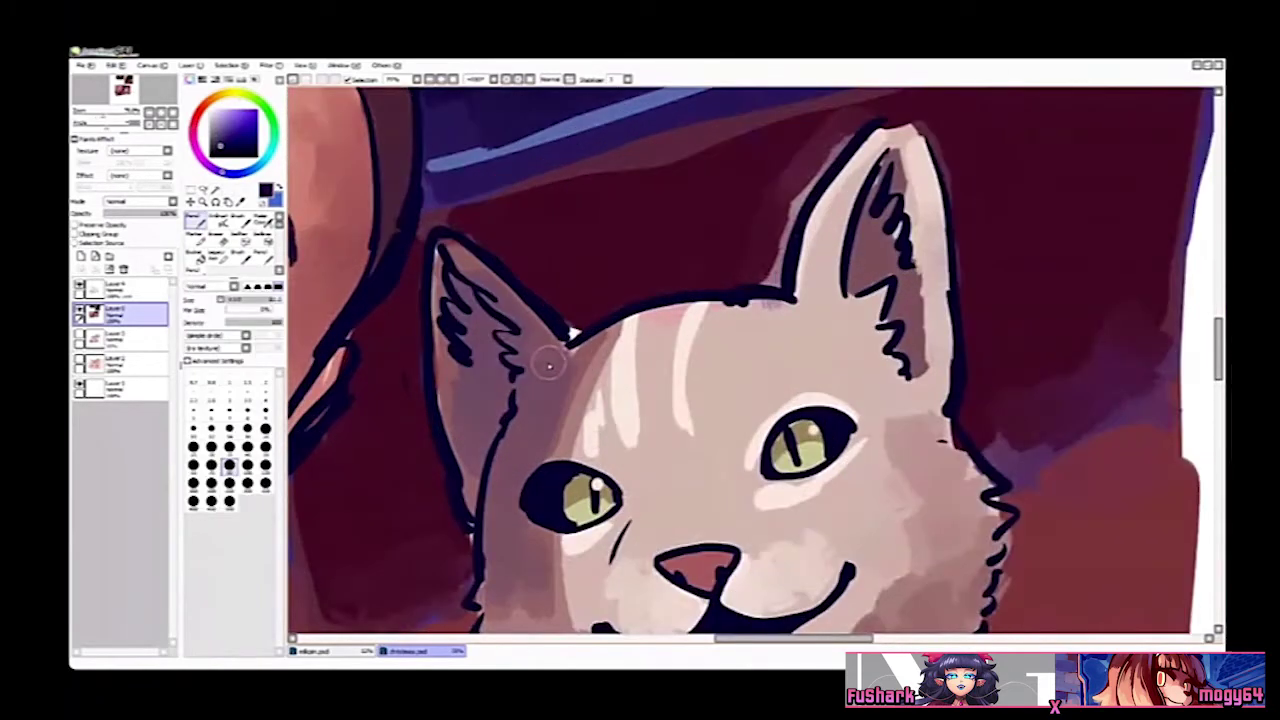
{"action": "mouse_move", "coordinate": [463, 293]}
{"action": "left_mouse_down"}
{"action": "mouse_move", "coordinate": [489, 327]}
{"action": "mouse_move", "coordinate": [471, 318]}
{"action": "mouse_move", "coordinate": [474, 364]}
{"action": "mouse_move", "coordinate": [501, 375]}
{"action": "mouse_move", "coordinate": [489, 432]}
{"action": "mouse_move", "coordinate": [495, 385]}
{"action": "mouse_move", "coordinate": [470, 368]}
{"action": "left_mouse_up"}
{"action": "key", "text": "v"}
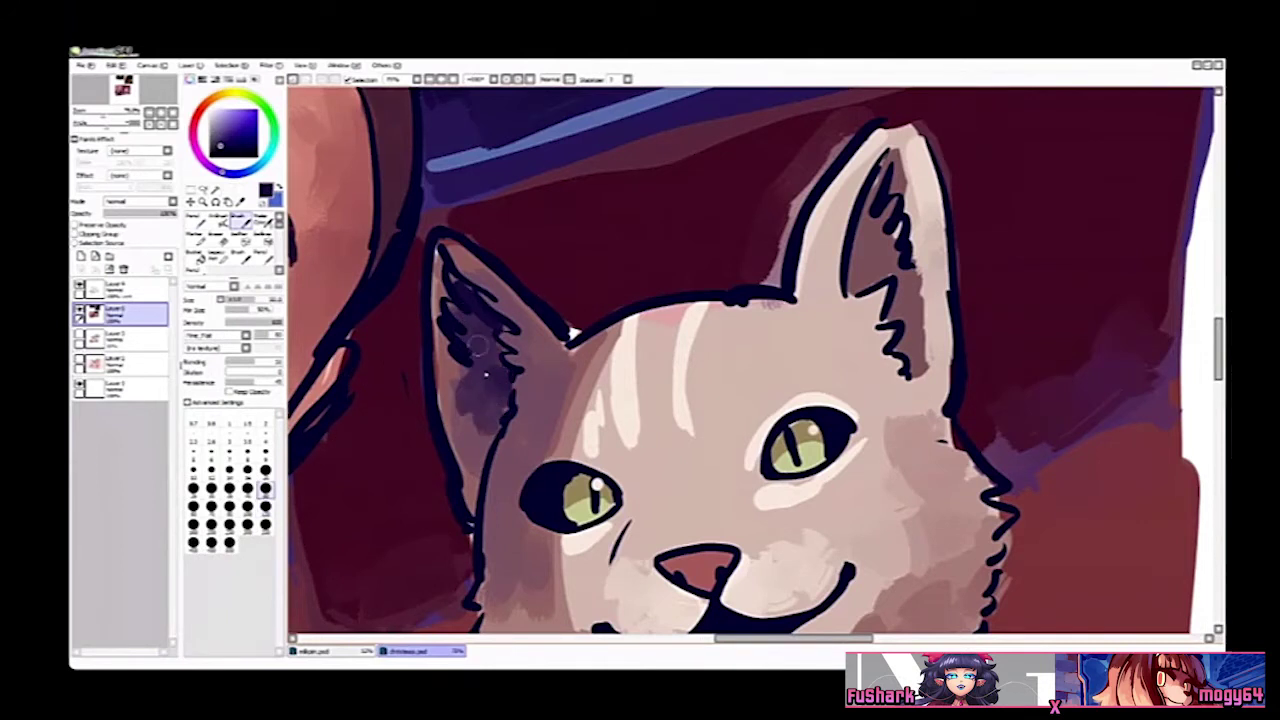
{"action": "mouse_move", "coordinate": [497, 414]}
{"action": "left_mouse_down"}
{"action": "mouse_move", "coordinate": [463, 398]}
{"action": "mouse_move", "coordinate": [456, 342]}
{"action": "left_mouse_up"}
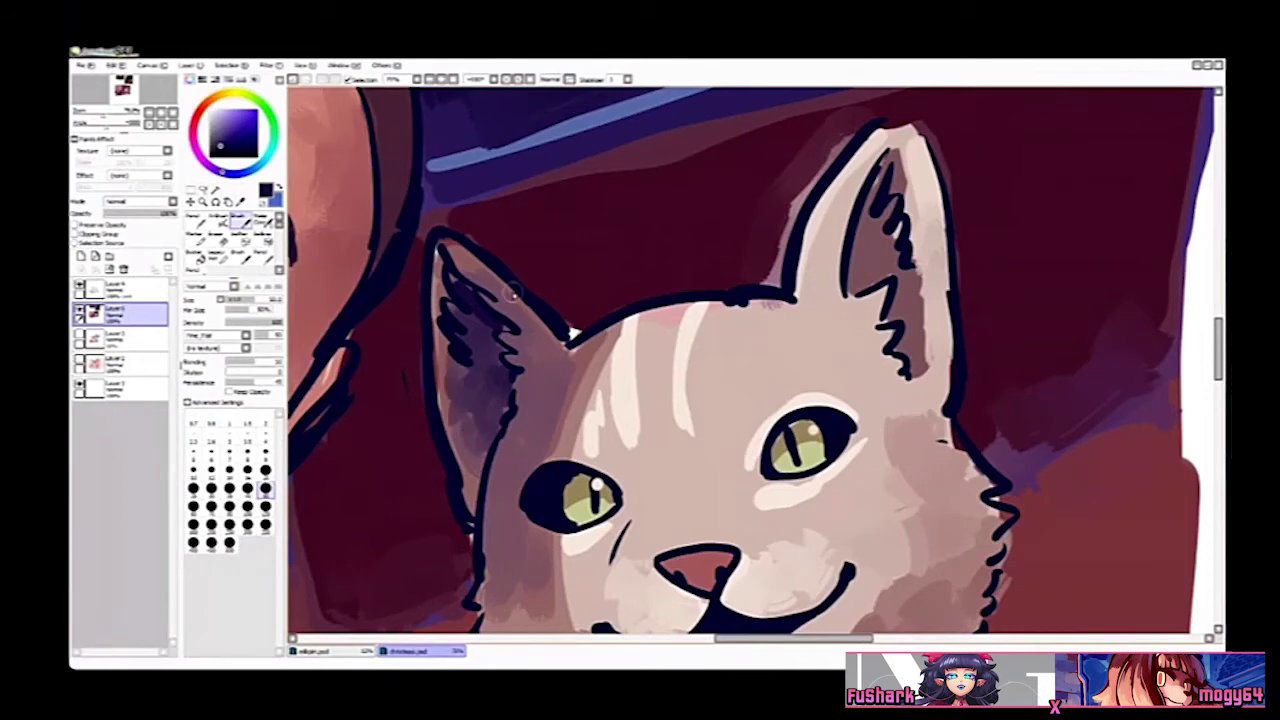
{"action": "left_click_drag", "start_coordinate": [810, 475], "coordinate": [806, 455]}
Step: Shade the cat's chin and right-hand cheek with a mauve tone sampled from the fur, blending it around the mouth
{"action": "scroll", "coordinate": [812, 459], "scroll_direction": "down", "scroll_amount": 1}
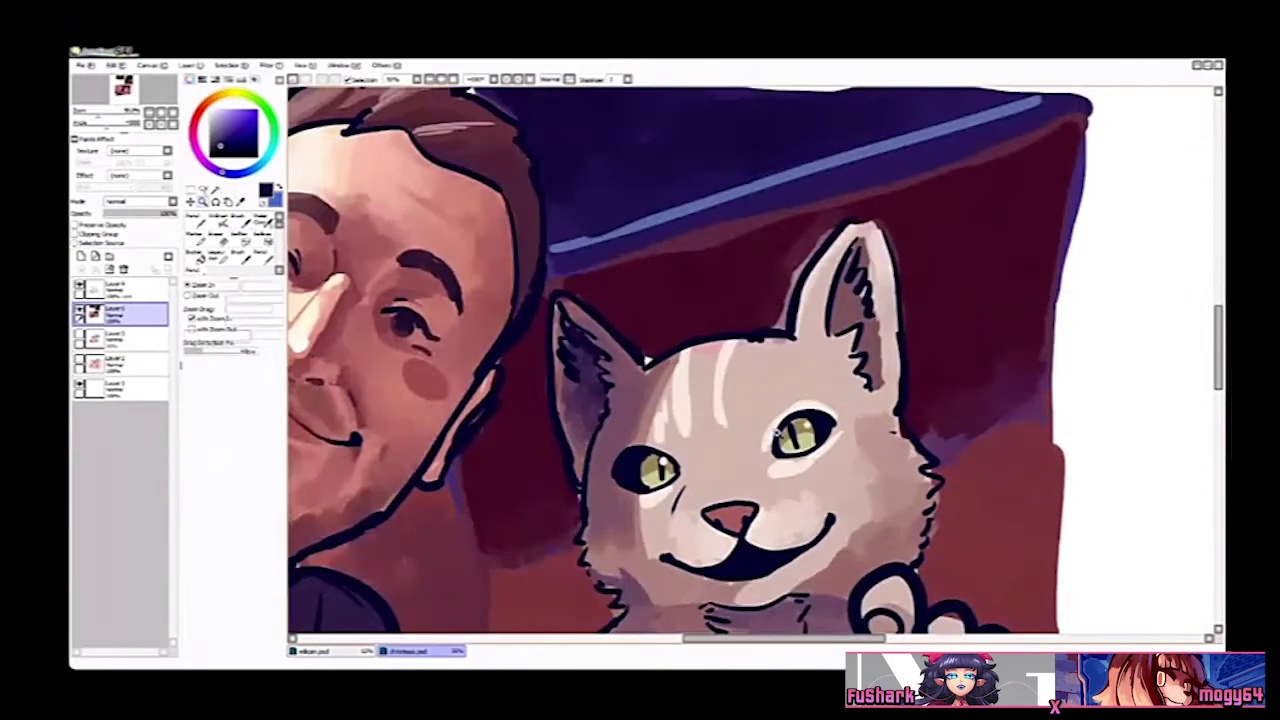
{"action": "key", "text": "n"}
{"action": "left_click", "coordinate": [830, 566], "text": "alt"}
{"action": "left_click_drag", "start_coordinate": [830, 566], "coordinate": [820, 520]}
{"action": "key", "text": "b"}
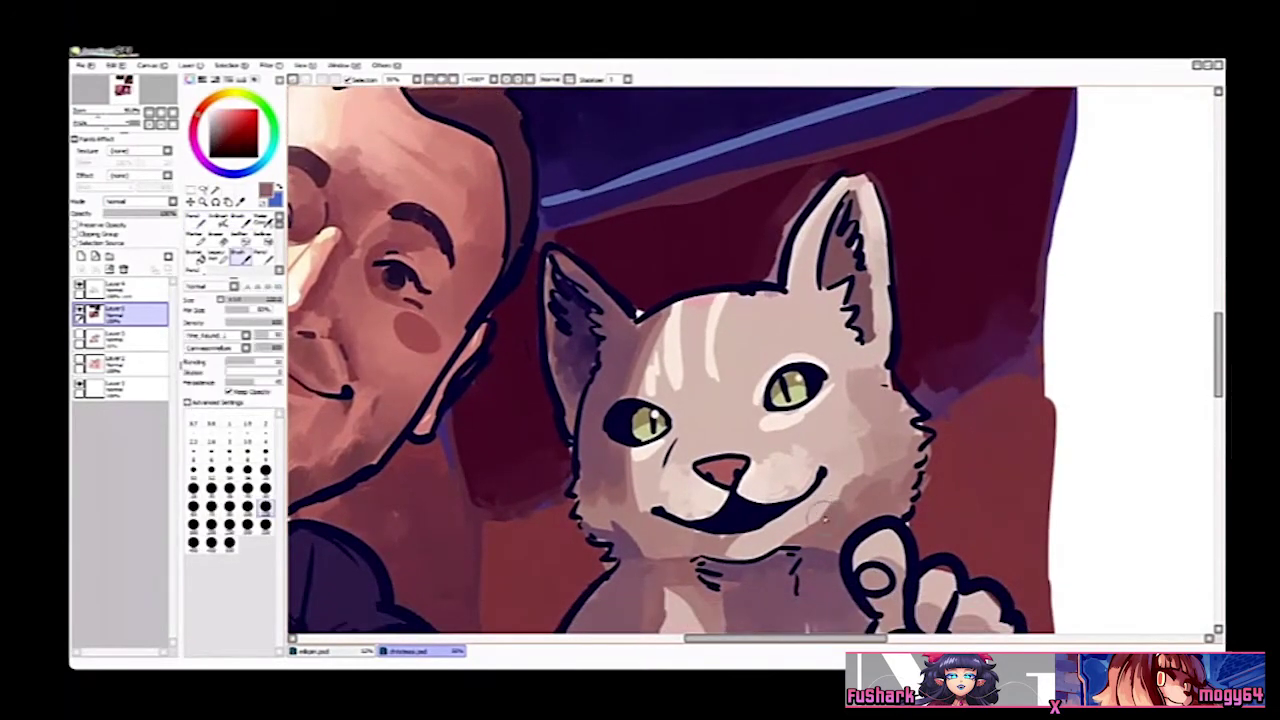
{"action": "key", "text": "b"}
{"action": "scroll", "coordinate": [720, 541], "scroll_direction": "up", "scroll_amount": 1}
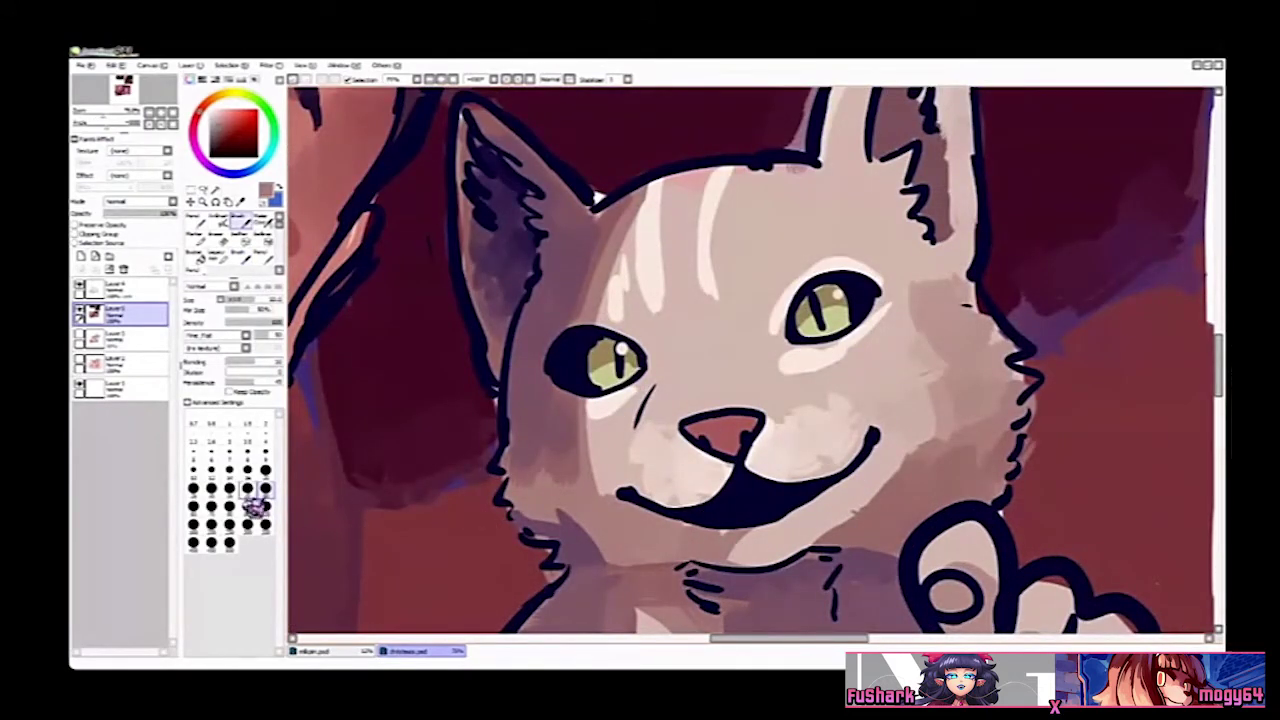
{"action": "left_click", "coordinate": [229, 488]}
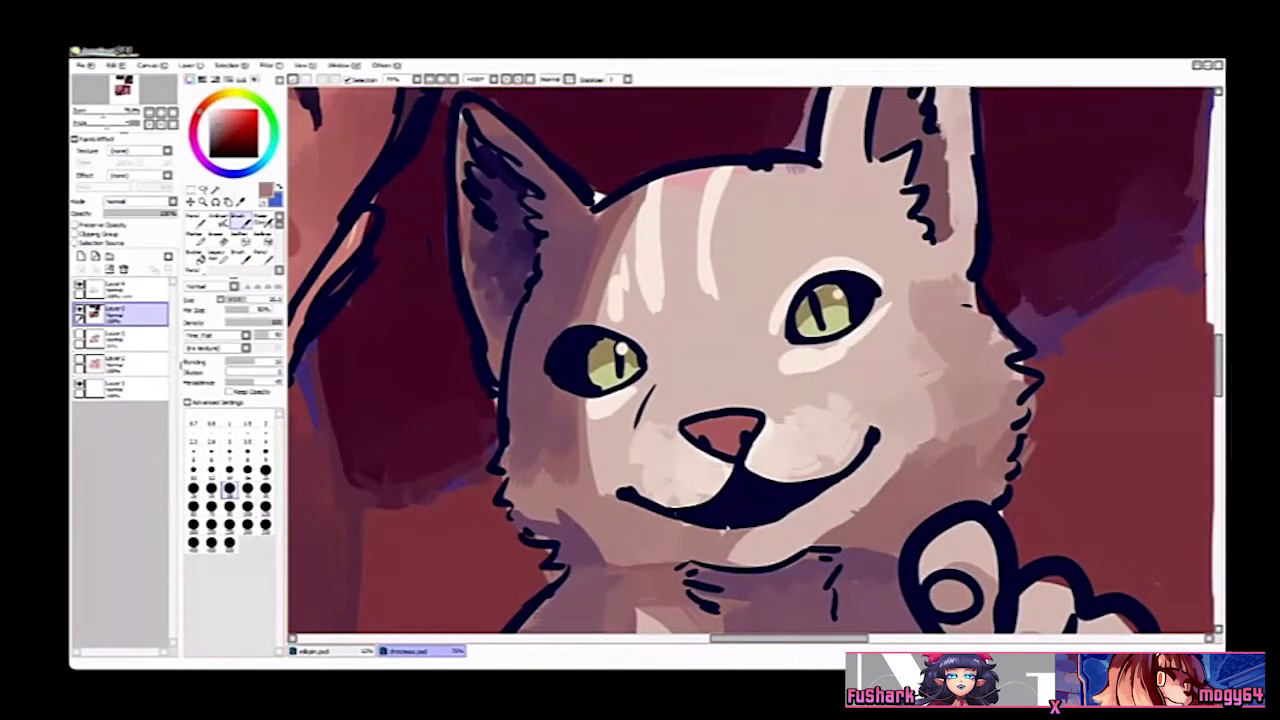
{"action": "left_click", "coordinate": [265, 488]}
{"action": "mouse_move", "coordinate": [767, 545]}
{"action": "left_mouse_down"}
{"action": "mouse_move", "coordinate": [879, 463]}
{"action": "mouse_move", "coordinate": [843, 452]}
{"action": "mouse_move", "coordinate": [885, 459]}
{"action": "mouse_move", "coordinate": [889, 481]}
{"action": "mouse_move", "coordinate": [926, 404]}
{"action": "mouse_move", "coordinate": [915, 367]}
{"action": "mouse_move", "coordinate": [899, 361]}
{"action": "mouse_move", "coordinate": [921, 389]}
{"action": "mouse_move", "coordinate": [933, 367]}
{"action": "mouse_move", "coordinate": [974, 368]}
{"action": "mouse_move", "coordinate": [939, 365]}
{"action": "mouse_move", "coordinate": [911, 416]}
{"action": "mouse_move", "coordinate": [868, 374]}
{"action": "mouse_move", "coordinate": [885, 342]}
{"action": "mouse_move", "coordinate": [931, 354]}
{"action": "mouse_move", "coordinate": [928, 397]}
{"action": "mouse_move", "coordinate": [871, 374]}
{"action": "mouse_move", "coordinate": [953, 360]}
{"action": "mouse_move", "coordinate": [931, 320]}
{"action": "mouse_move", "coordinate": [947, 325]}
{"action": "mouse_move", "coordinate": [930, 390]}
{"action": "left_mouse_up"}
Step: Deepen and blend the shadow down the left-hand side of the cat's face using sampled purple-mauve fur tones
{"action": "key", "text": "b"}
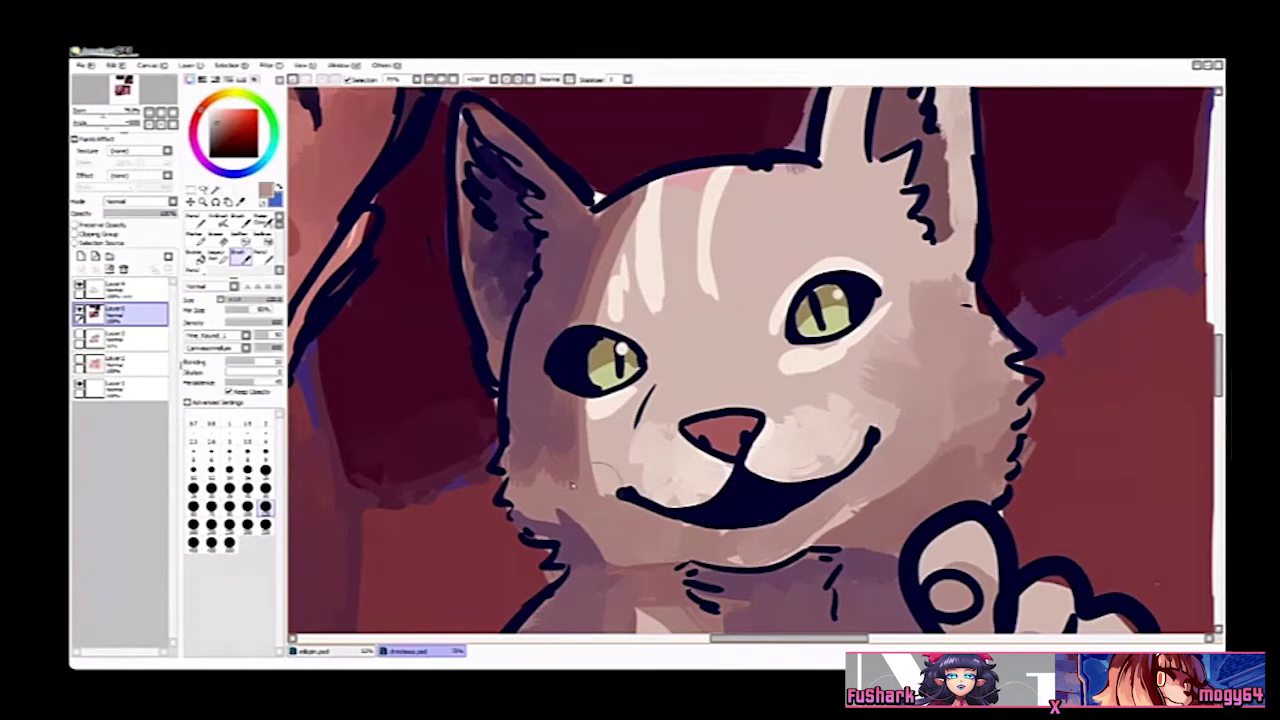
{"action": "key", "text": "v"}
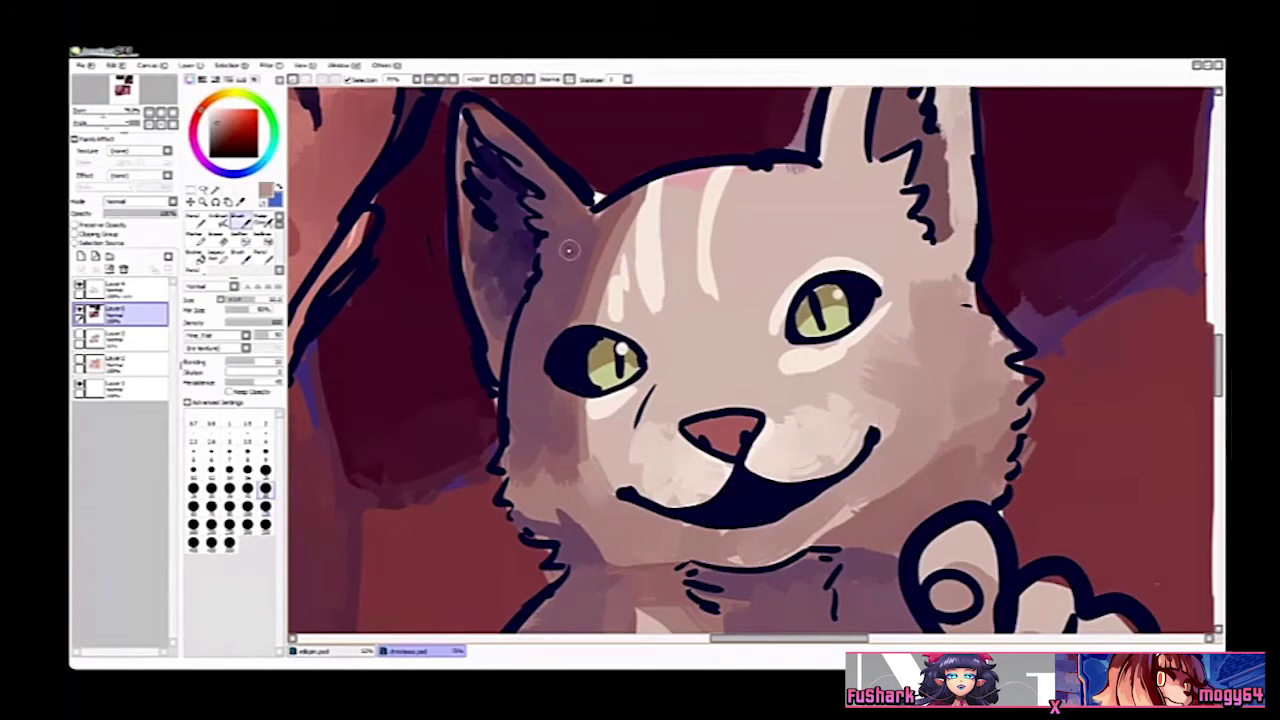
{"action": "left_click", "coordinate": [550, 230], "text": "alt"}
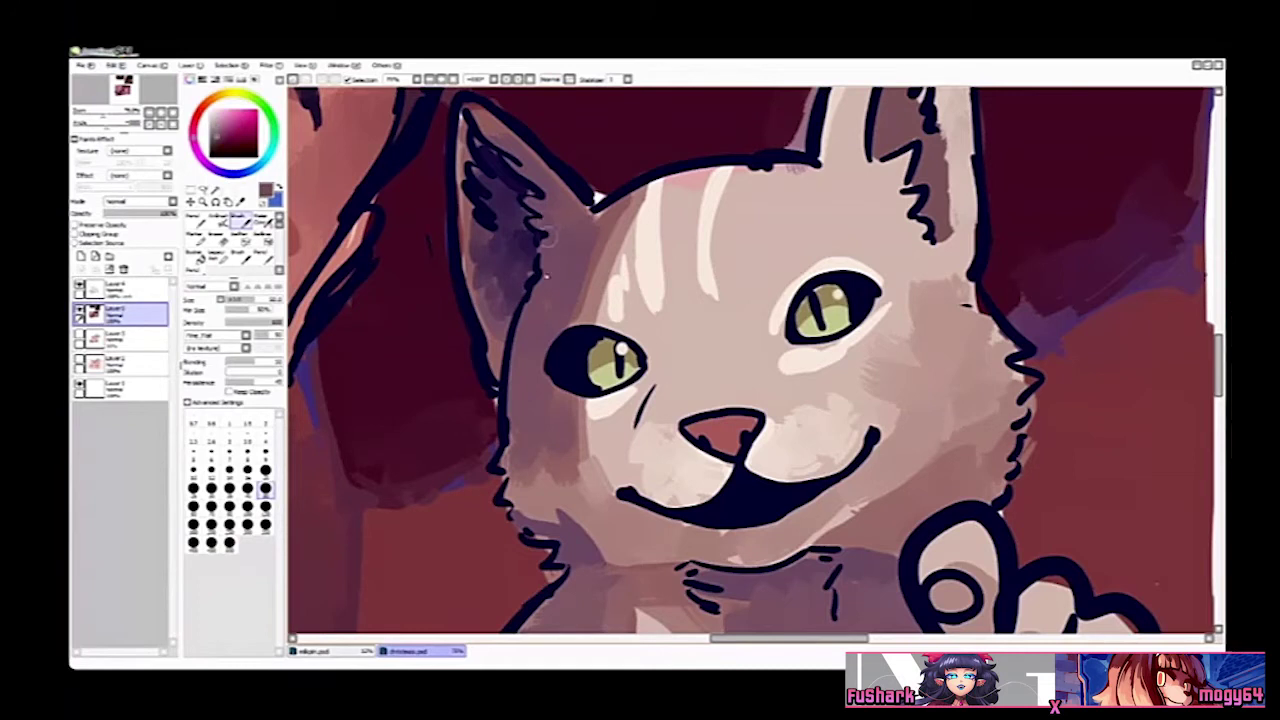
{"action": "left_click", "coordinate": [572, 458], "text": "alt"}
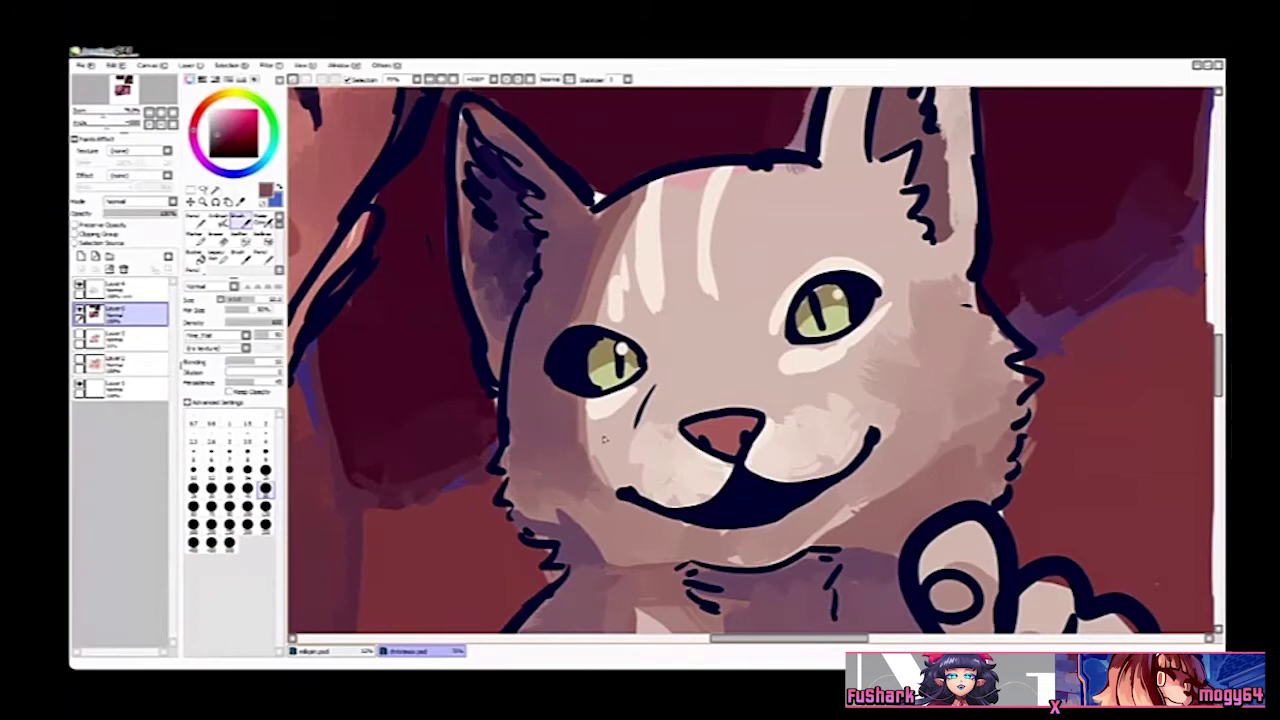
{"action": "left_click_drag", "start_coordinate": [604, 440], "coordinate": [621, 309]}
Step: Draw fine pale hair strokes below the cat's right-hand eye on a flipped and rotated canvas, and restore the normal view
{"action": "left_click", "coordinate": [620, 413], "text": "ctrl"}
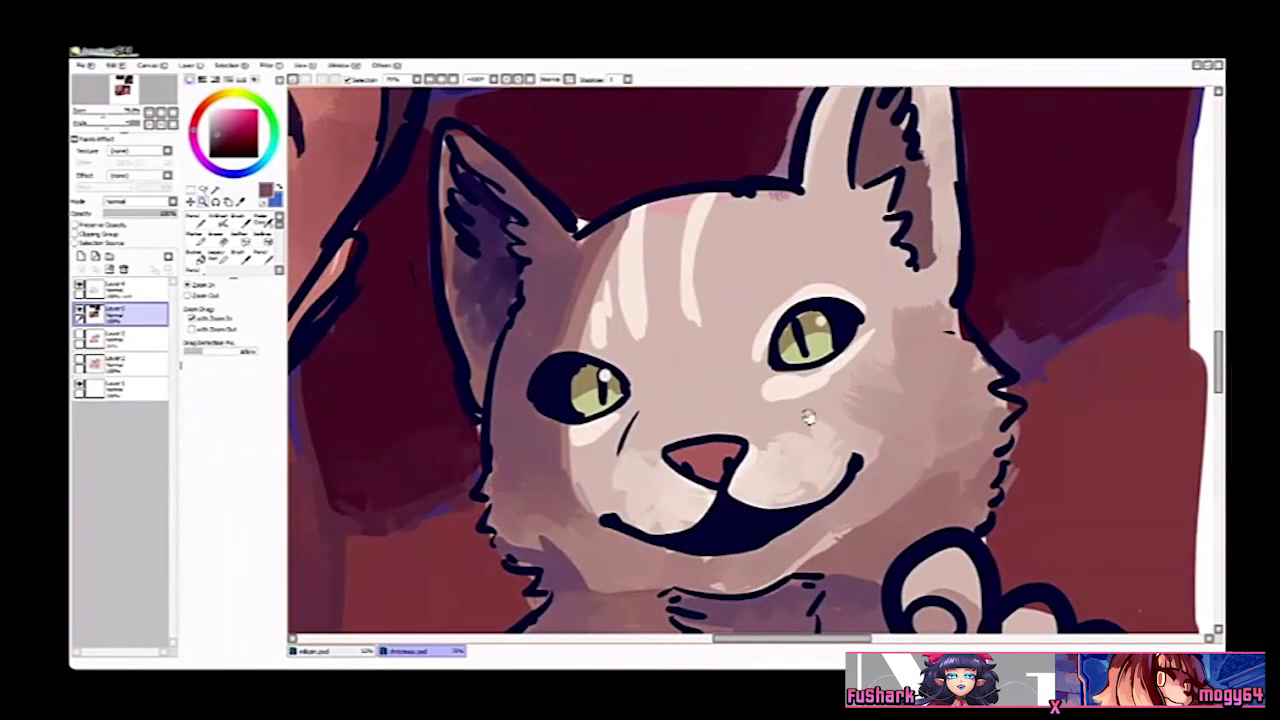
{"action": "right_click", "coordinate": [809, 393]}
{"action": "key", "text": "h"}
{"action": "key", "text": "Delete"}
{"action": "key", "text": "Delete"}
{"action": "key", "text": "Delete"}
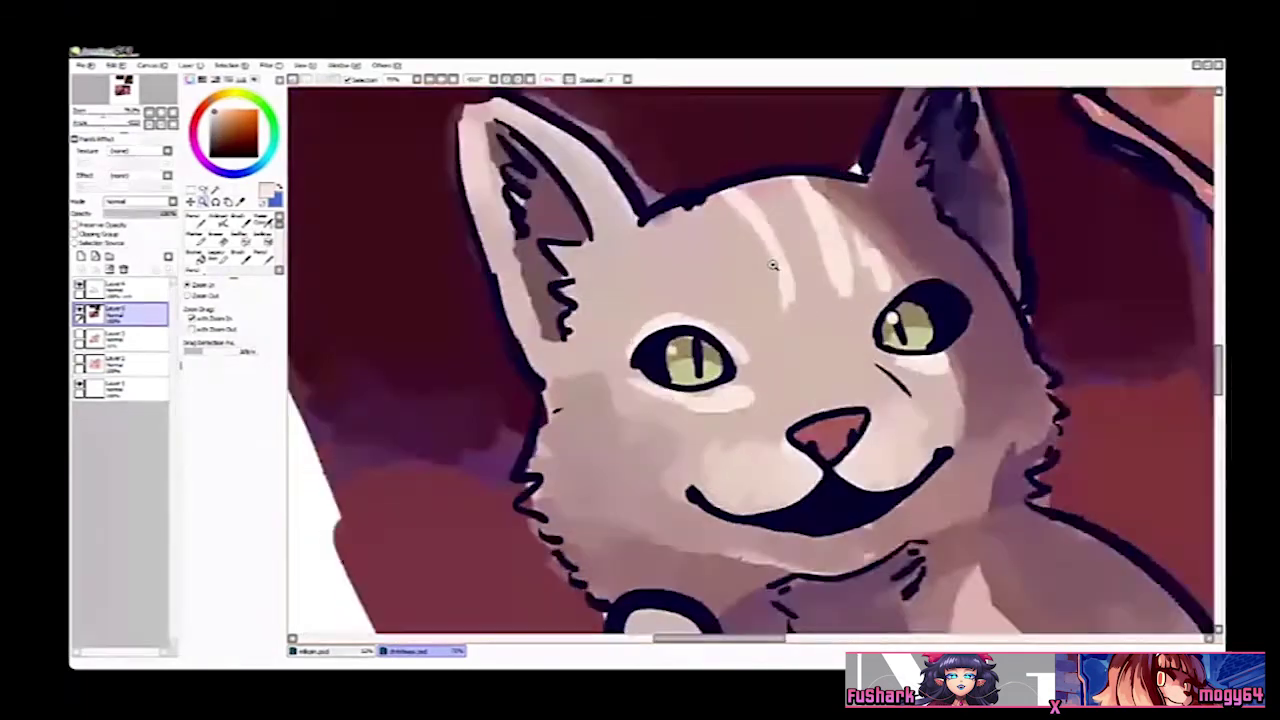
{"action": "key", "text": "n"}
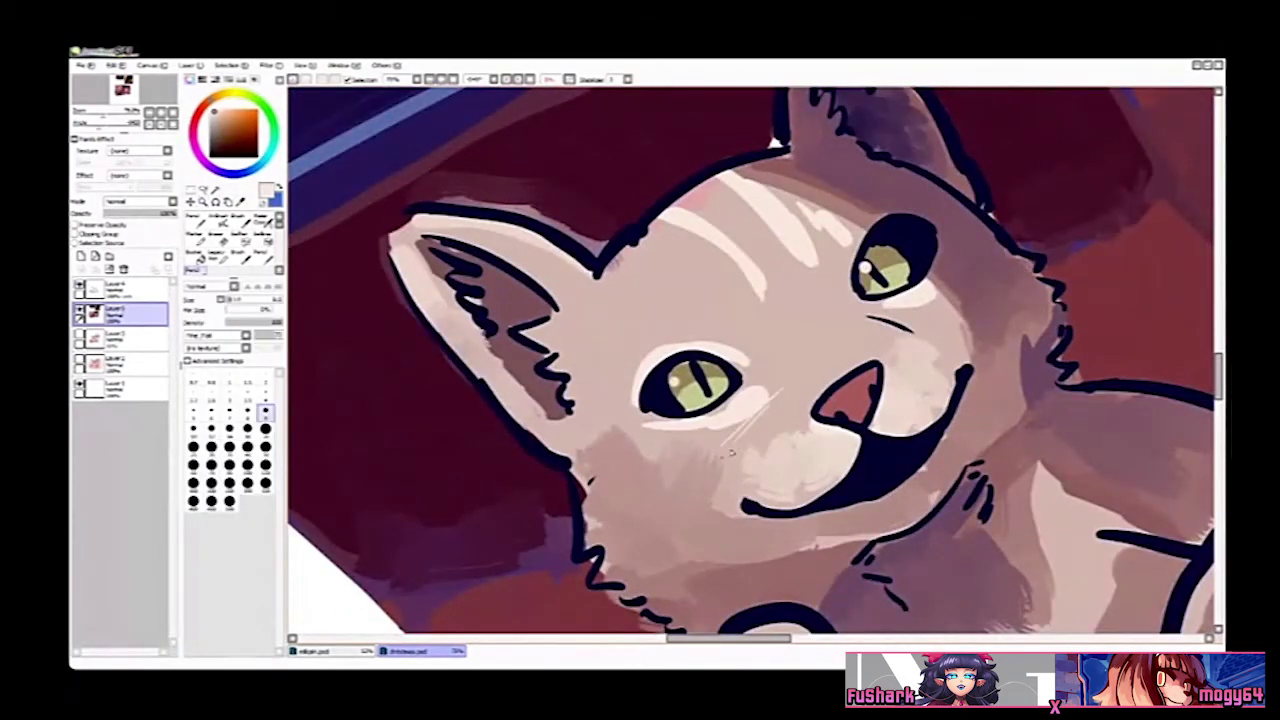
{"action": "key", "text": "End"}
{"action": "key", "text": "End"}
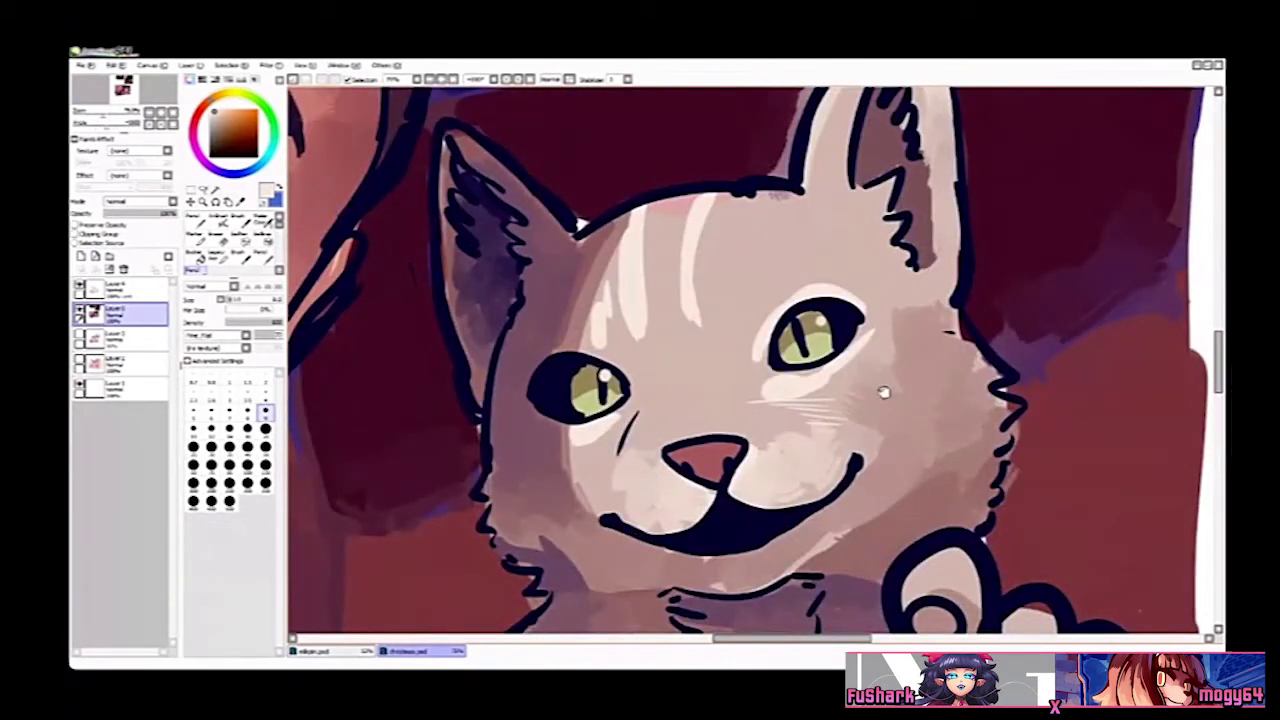
{"action": "left_click_drag", "start_coordinate": [884, 392], "coordinate": [868, 418]}
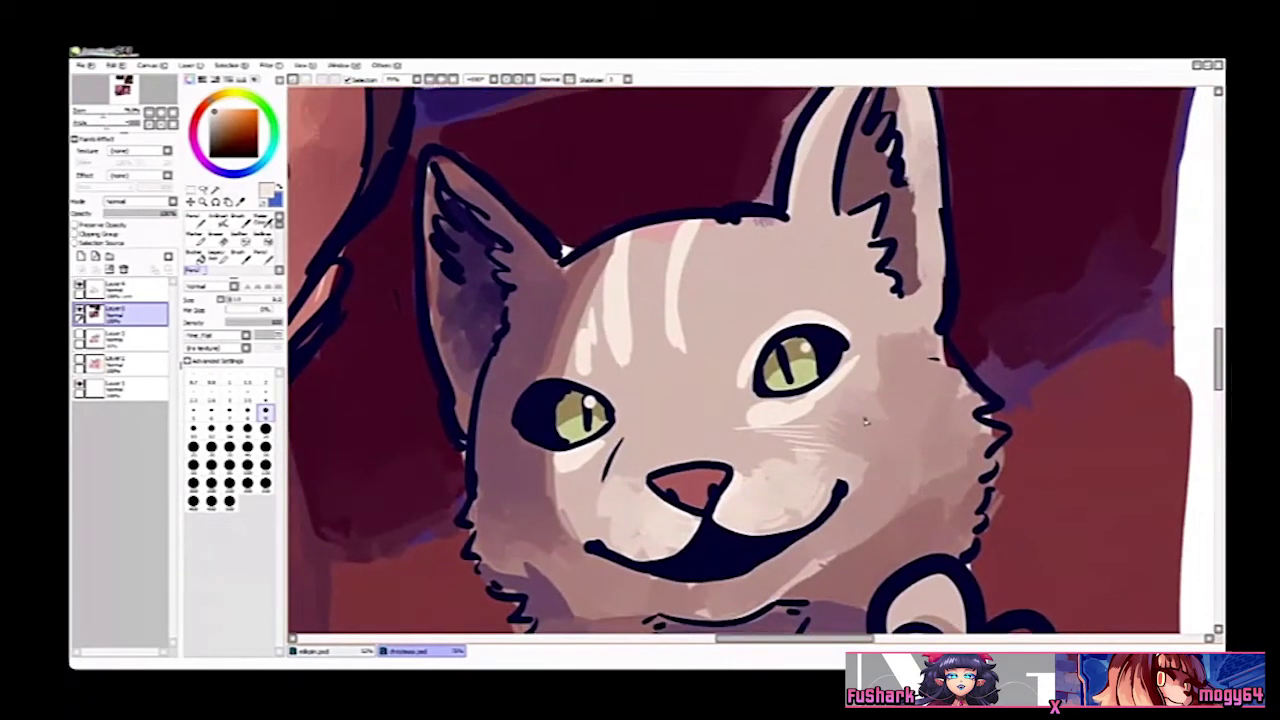
Step: Paint a soft mauve shadow beside the inner corner of the cat's right-hand eye and blend it up into the brow
{"action": "key", "text": "c"}
{"action": "key", "text": "n"}
{"action": "right_click", "coordinate": [889, 531]}
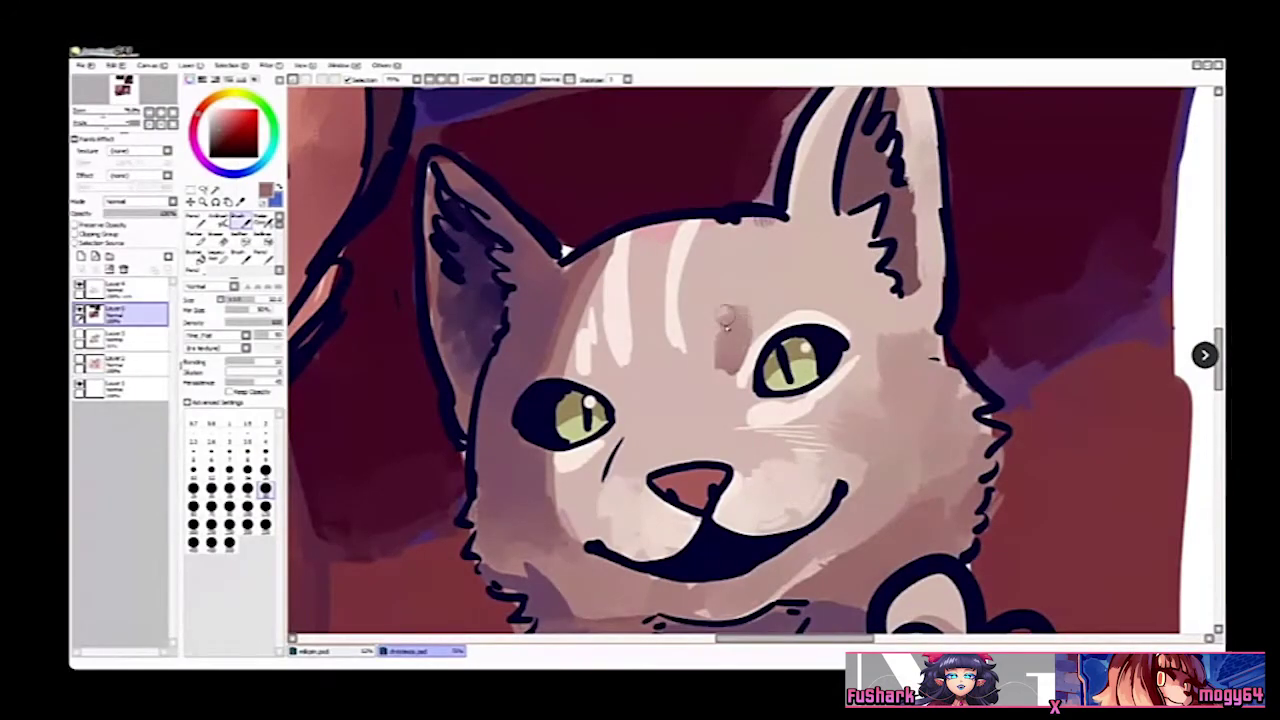
{"action": "mouse_move", "coordinate": [727, 318]}
{"action": "left_mouse_down"}
{"action": "mouse_move", "coordinate": [724, 375]}
{"action": "mouse_move", "coordinate": [712, 350]}
{"action": "mouse_move", "coordinate": [717, 388]}
{"action": "left_mouse_up"}
{"action": "right_click", "coordinate": [708, 350]}
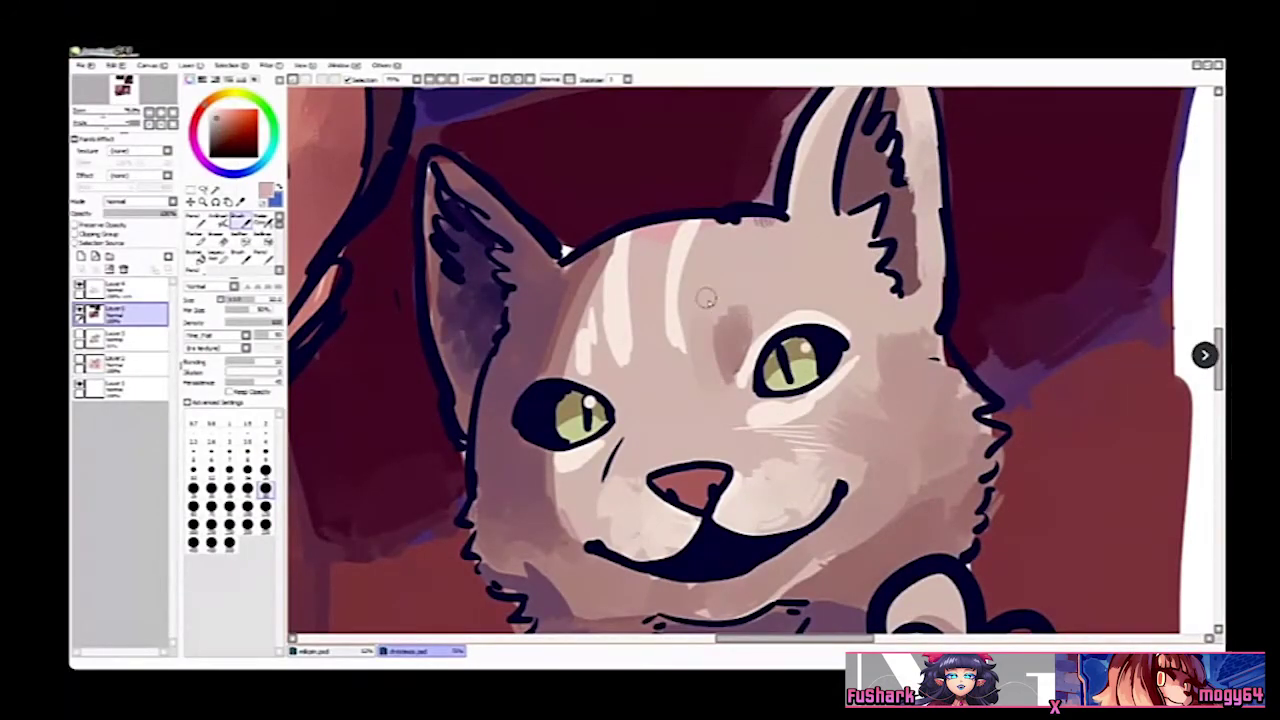
{"action": "left_click_drag", "start_coordinate": [737, 310], "coordinate": [723, 348]}
{"action": "right_click", "coordinate": [741, 329]}
{"action": "mouse_move", "coordinate": [752, 298]}
{"action": "left_mouse_down"}
{"action": "mouse_move", "coordinate": [730, 339]}
{"action": "mouse_move", "coordinate": [718, 320]}
{"action": "mouse_move", "coordinate": [736, 349]}
{"action": "mouse_move", "coordinate": [755, 296]}
{"action": "mouse_move", "coordinate": [741, 349]}
{"action": "mouse_move", "coordinate": [756, 296]}
{"action": "mouse_move", "coordinate": [751, 325]}
{"action": "mouse_move", "coordinate": [784, 307]}
{"action": "left_mouse_up"}
{"action": "right_click", "coordinate": [747, 284]}
{"action": "left_click", "coordinate": [755, 295], "text": "alt"}
{"action": "key", "text": "ctrl+alt+space"}
{"action": "left_click", "coordinate": [782, 291], "text": "ctrl+alt"}
Step: Refine the pale rim at the inner corner and top of the cat's right-hand eye with a fine pencil and sampled light fur colour
{"action": "left_click", "coordinate": [776, 345], "text": "ctrl"}
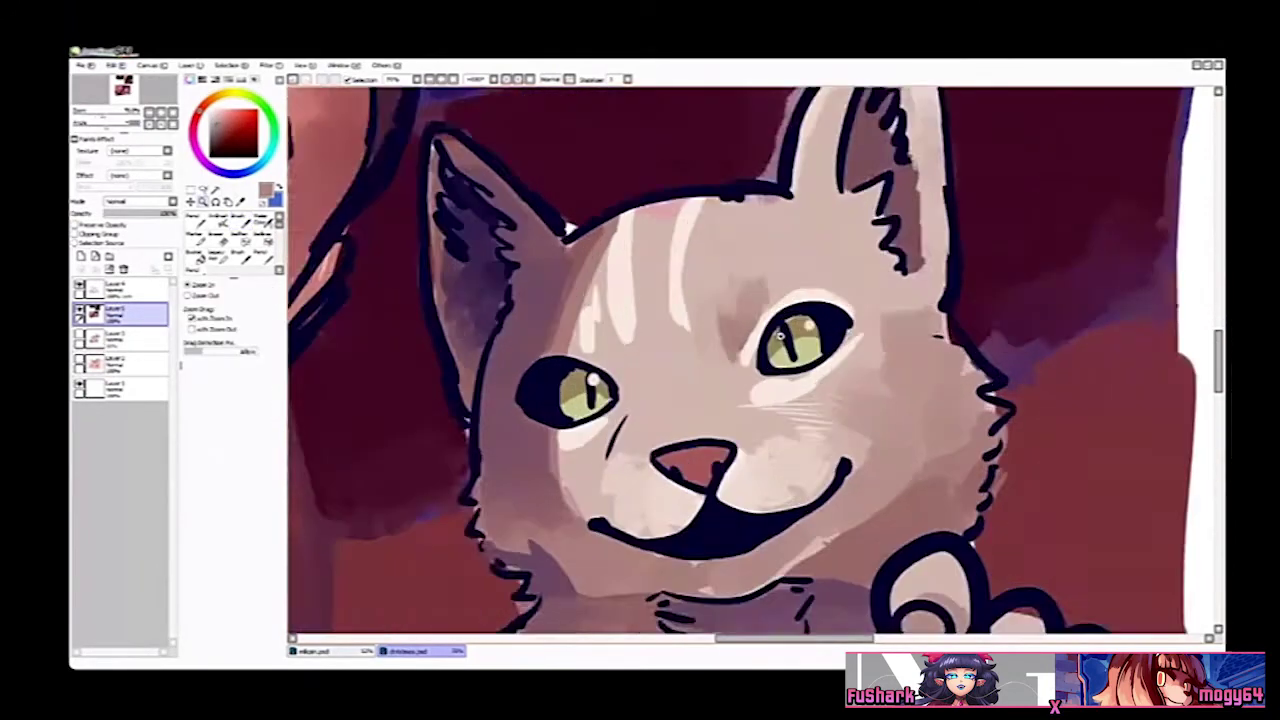
{"action": "left_click", "coordinate": [784, 330], "text": "ctrl"}
{"action": "left_click", "coordinate": [788, 326], "text": "ctrl"}
{"action": "left_click", "coordinate": [787, 318], "text": "ctrl+alt"}
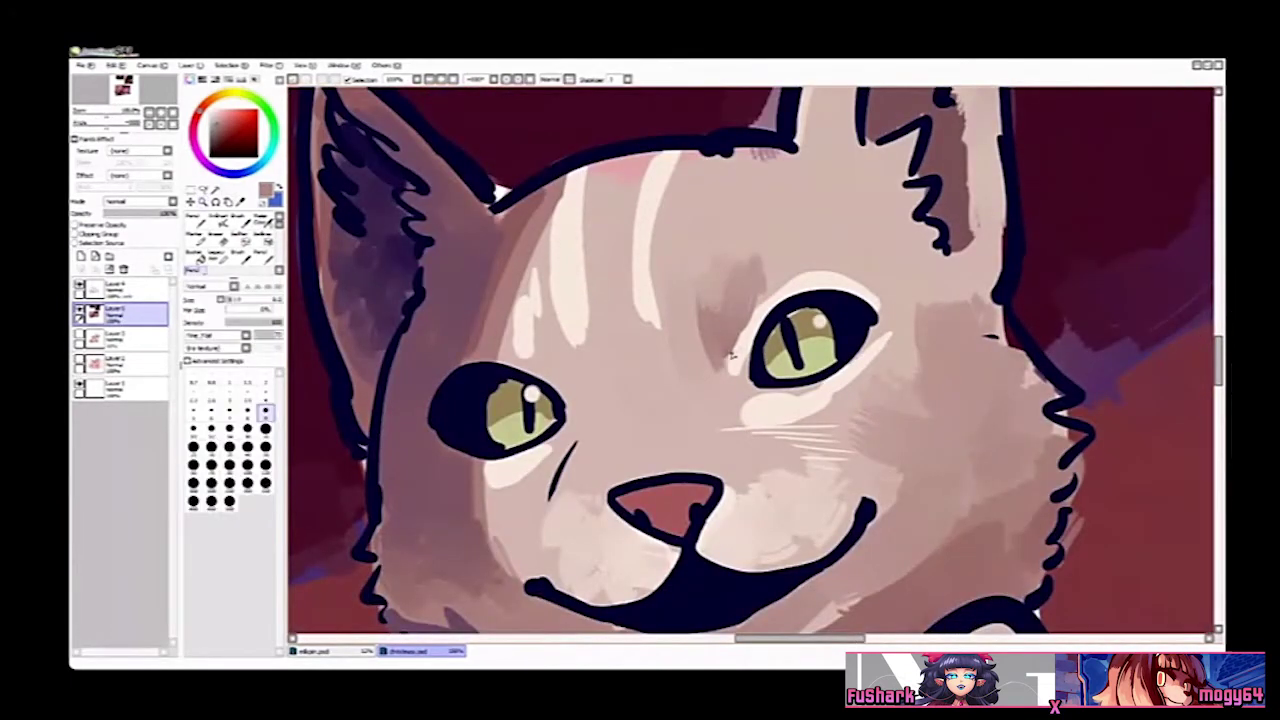
{"action": "left_click", "coordinate": [742, 350], "text": "alt"}
{"action": "left_click_drag", "start_coordinate": [796, 293], "coordinate": [778, 324]}
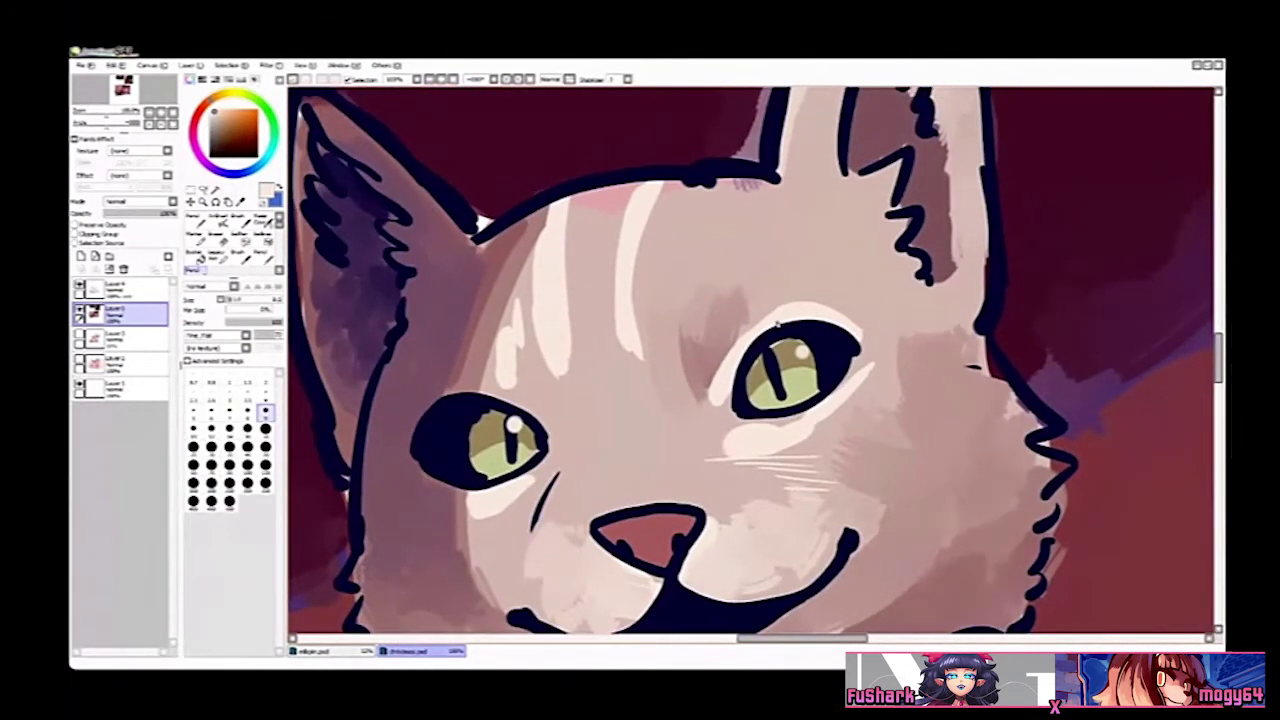
Step: Paint a small darker brow mark above the cat's right-hand eye with a mauve tone sampled from the fur shadow
{"action": "key", "text": "n"}
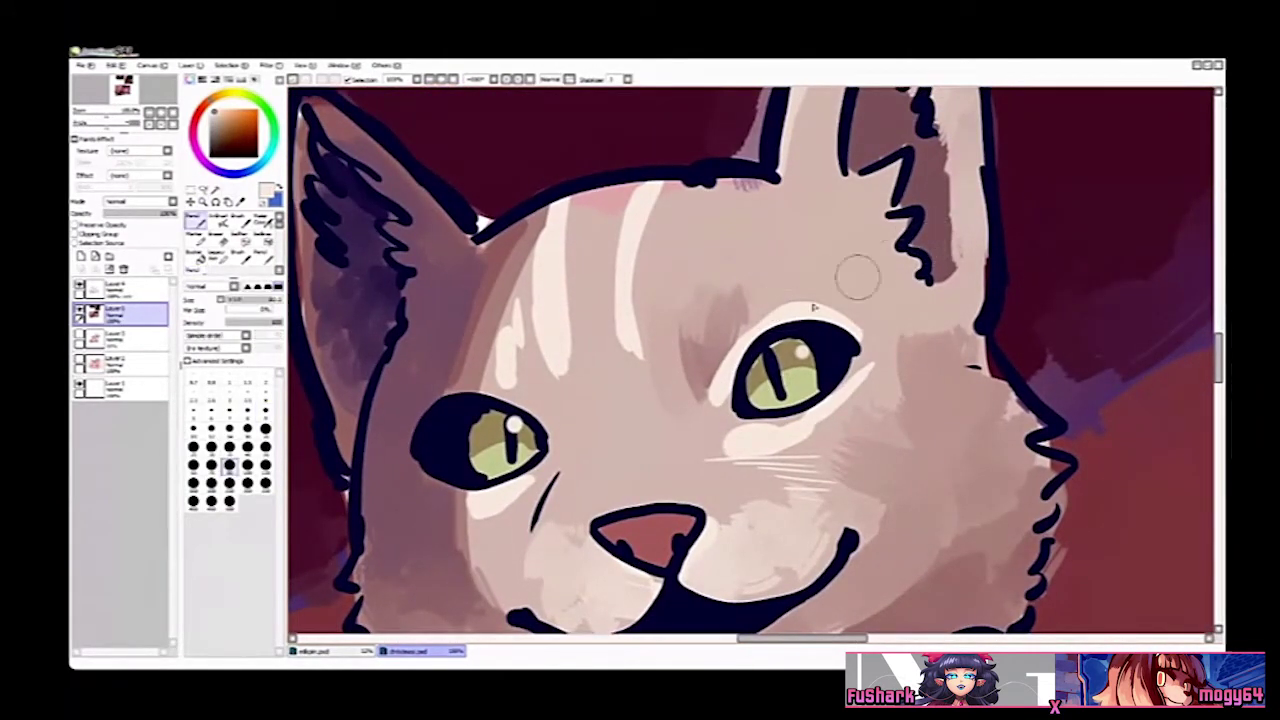
{"action": "left_click_drag", "start_coordinate": [786, 437], "coordinate": [756, 369]}
{"action": "right_click", "coordinate": [911, 524]}
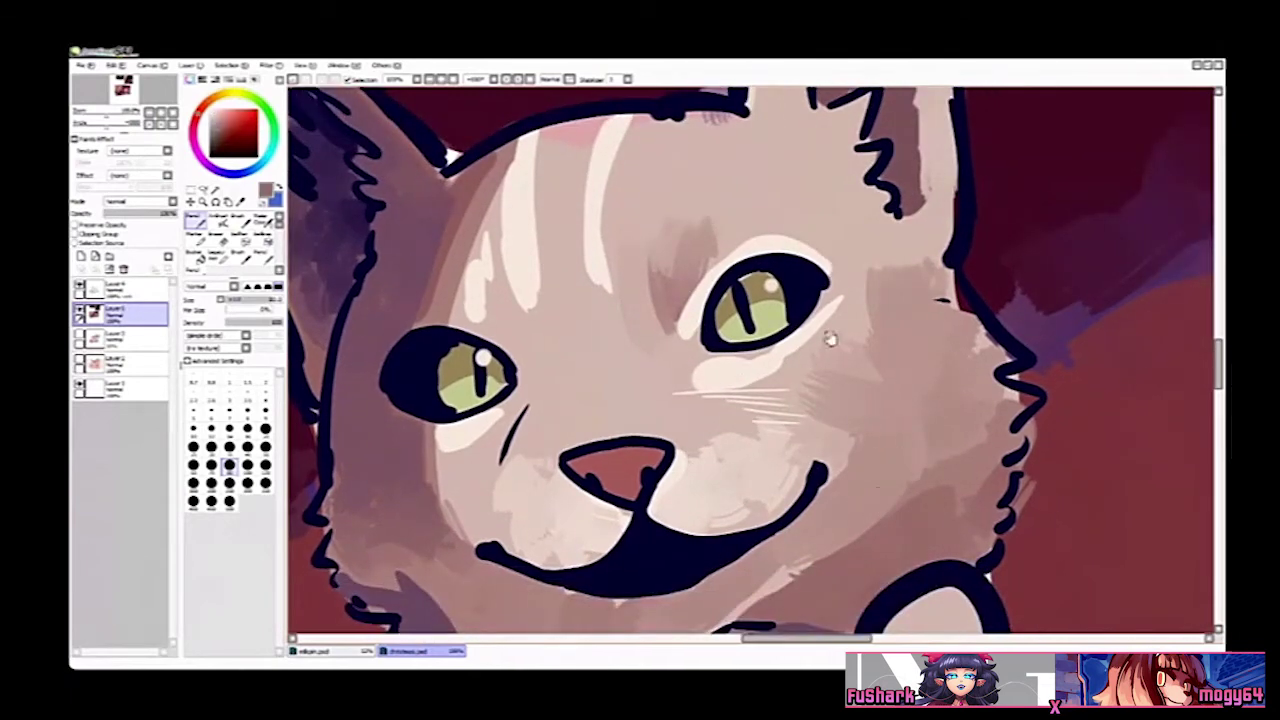
{"action": "left_click_drag", "start_coordinate": [815, 325], "coordinate": [773, 412]}
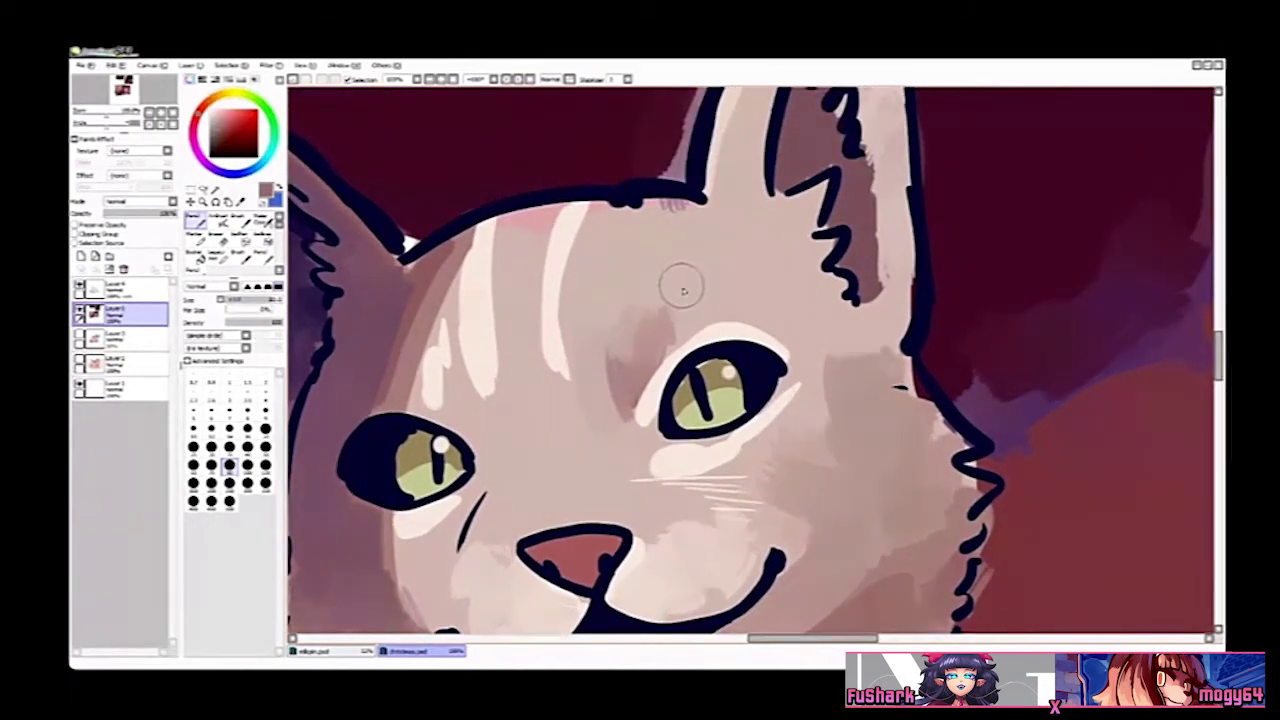
{"action": "mouse_move", "coordinate": [683, 285]}
{"action": "left_mouse_down"}
{"action": "mouse_move", "coordinate": [689, 315]}
{"action": "mouse_move", "coordinate": [708, 305]}
{"action": "mouse_move", "coordinate": [693, 300]}
{"action": "mouse_move", "coordinate": [688, 262]}
{"action": "mouse_move", "coordinate": [701, 310]}
{"action": "mouse_move", "coordinate": [679, 243]}
{"action": "mouse_move", "coordinate": [692, 304]}
{"action": "left_mouse_up"}
{"action": "key", "text": "b"}
{"action": "key", "text": "ctrl+z"}
{"action": "left_click", "coordinate": [229, 489]}
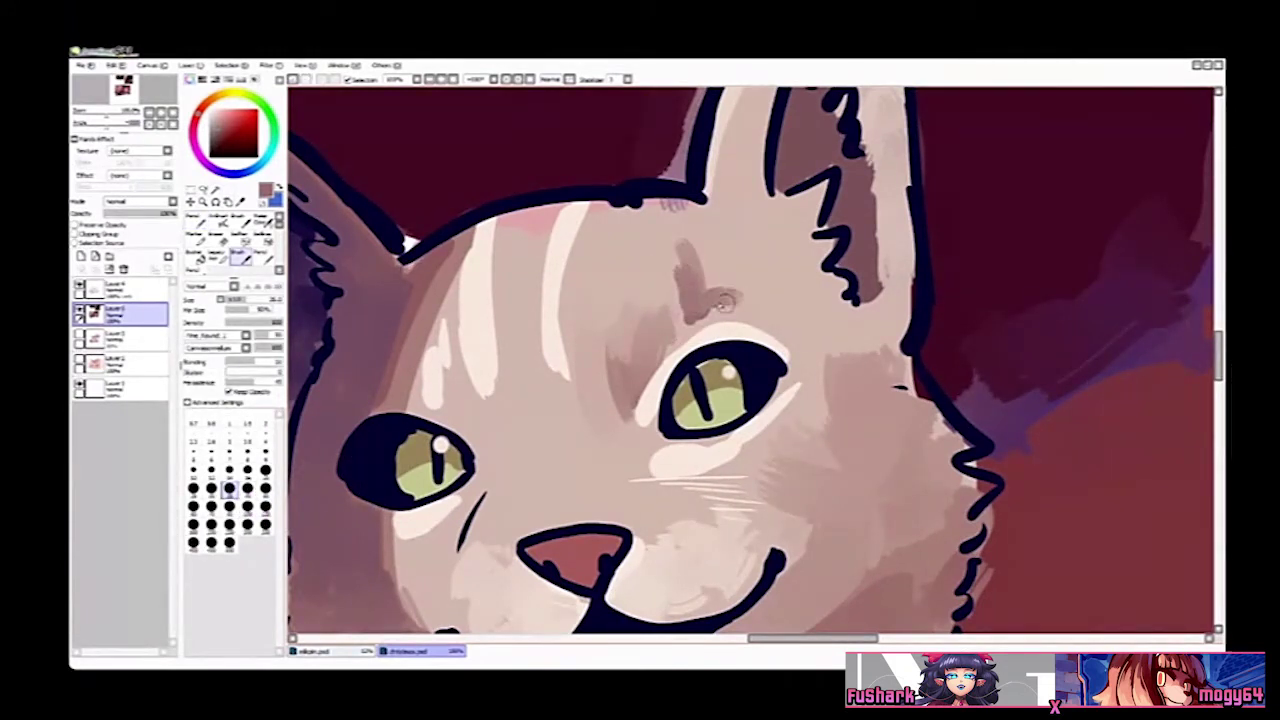
Step: Blend the brow mark into the surrounding forehead fur on a rotated canvas using sampled fur tones, and restore the upright view
{"action": "key", "text": "Delete"}
{"action": "key", "text": "Delete"}
{"action": "key", "text": "Delete"}
{"action": "key", "text": "v"}
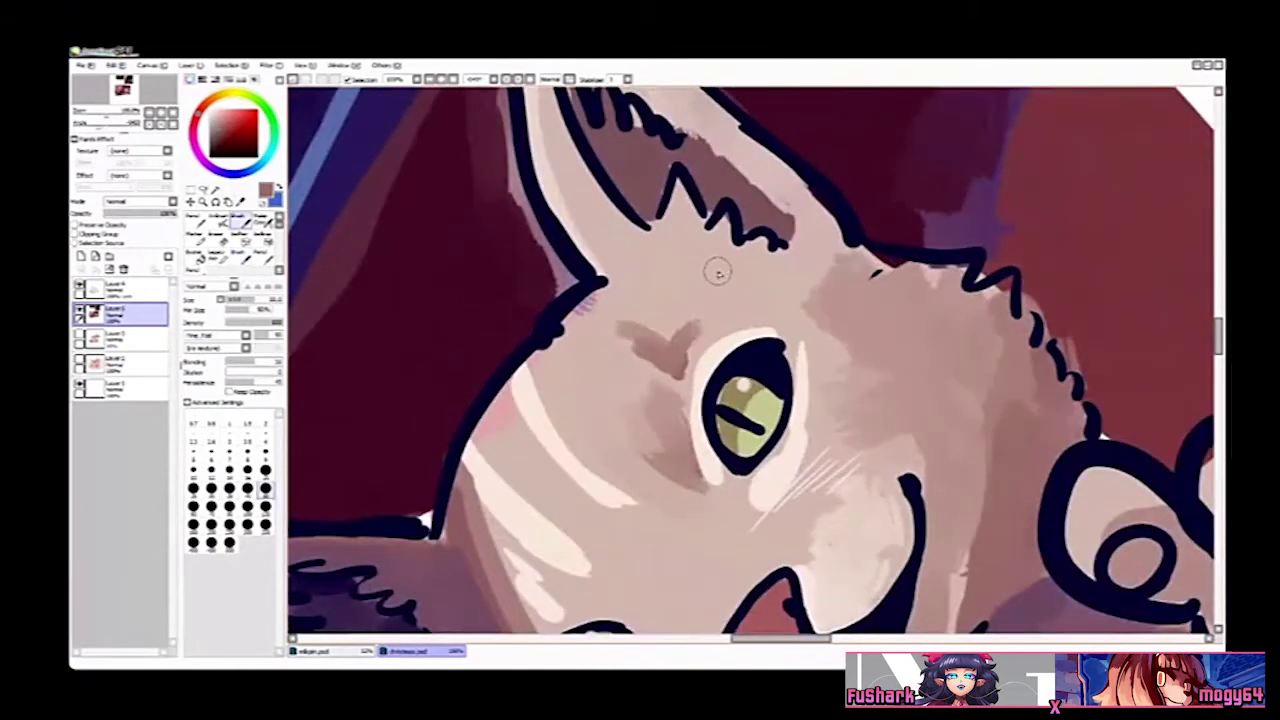
{"action": "mouse_move", "coordinate": [686, 352]}
{"action": "left_mouse_down"}
{"action": "mouse_move", "coordinate": [614, 333]}
{"action": "mouse_move", "coordinate": [628, 292]}
{"action": "mouse_move", "coordinate": [619, 324]}
{"action": "mouse_move", "coordinate": [644, 350]}
{"action": "mouse_move", "coordinate": [692, 316]}
{"action": "mouse_move", "coordinate": [676, 364]}
{"action": "mouse_move", "coordinate": [649, 316]}
{"action": "mouse_move", "coordinate": [687, 317]}
{"action": "mouse_move", "coordinate": [681, 340]}
{"action": "mouse_move", "coordinate": [614, 344]}
{"action": "mouse_move", "coordinate": [638, 314]}
{"action": "mouse_move", "coordinate": [654, 359]}
{"action": "mouse_move", "coordinate": [618, 369]}
{"action": "left_mouse_up"}
{"action": "right_click", "coordinate": [624, 296]}
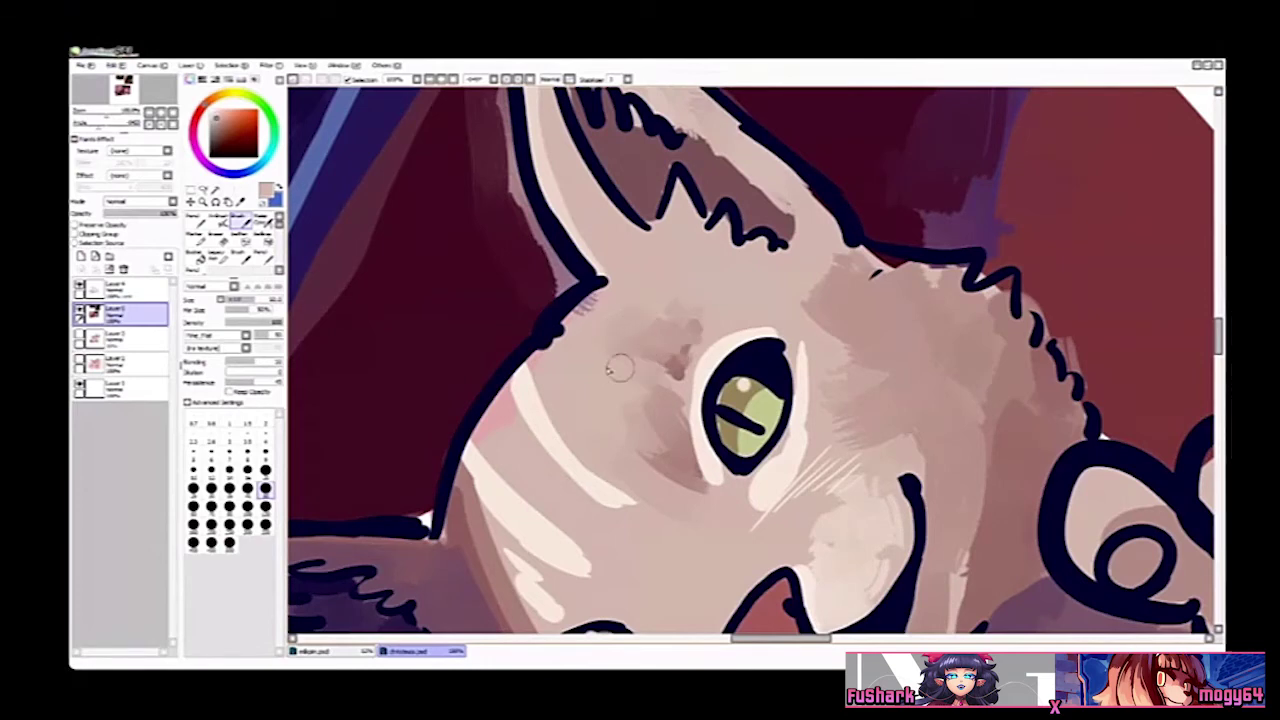
{"action": "key", "text": "Home"}
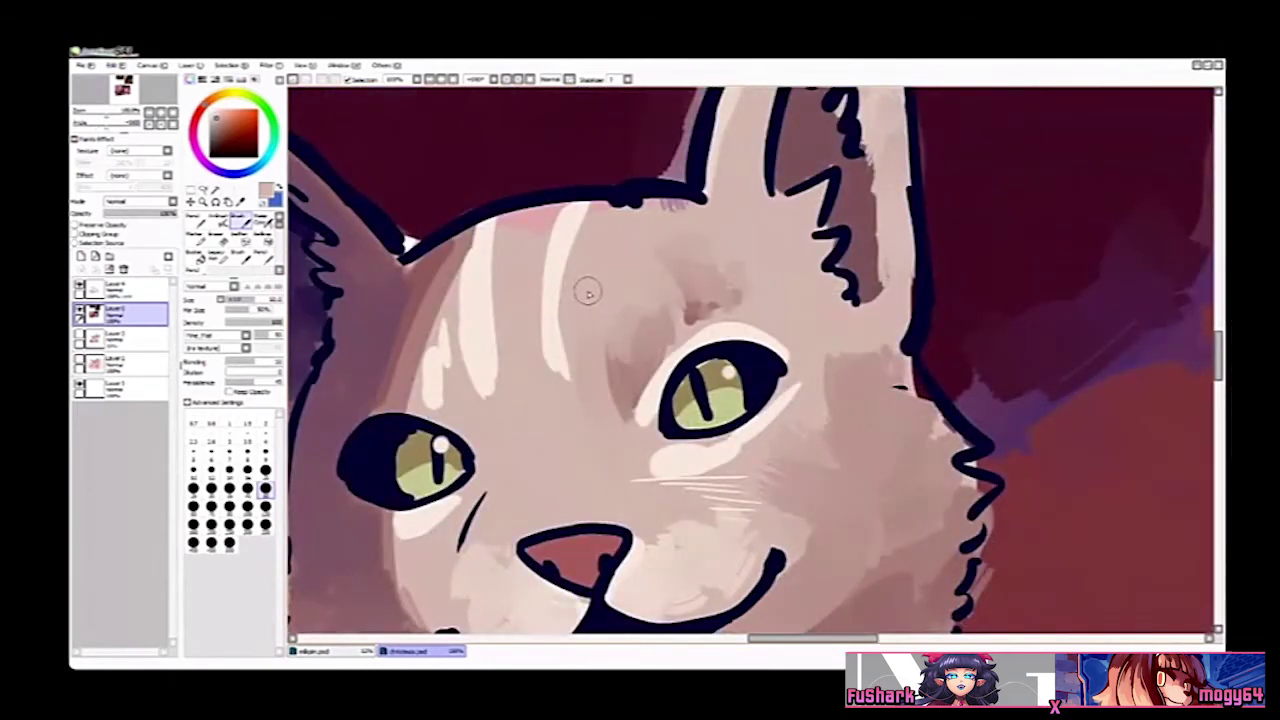
Step: Paint a dark band from the base of the cat's right-hand ear down the side of the face, using the sampled inner-ear colour
{"action": "left_click_drag", "start_coordinate": [850, 387], "coordinate": [792, 378]}
{"action": "right_click", "coordinate": [812, 268]}
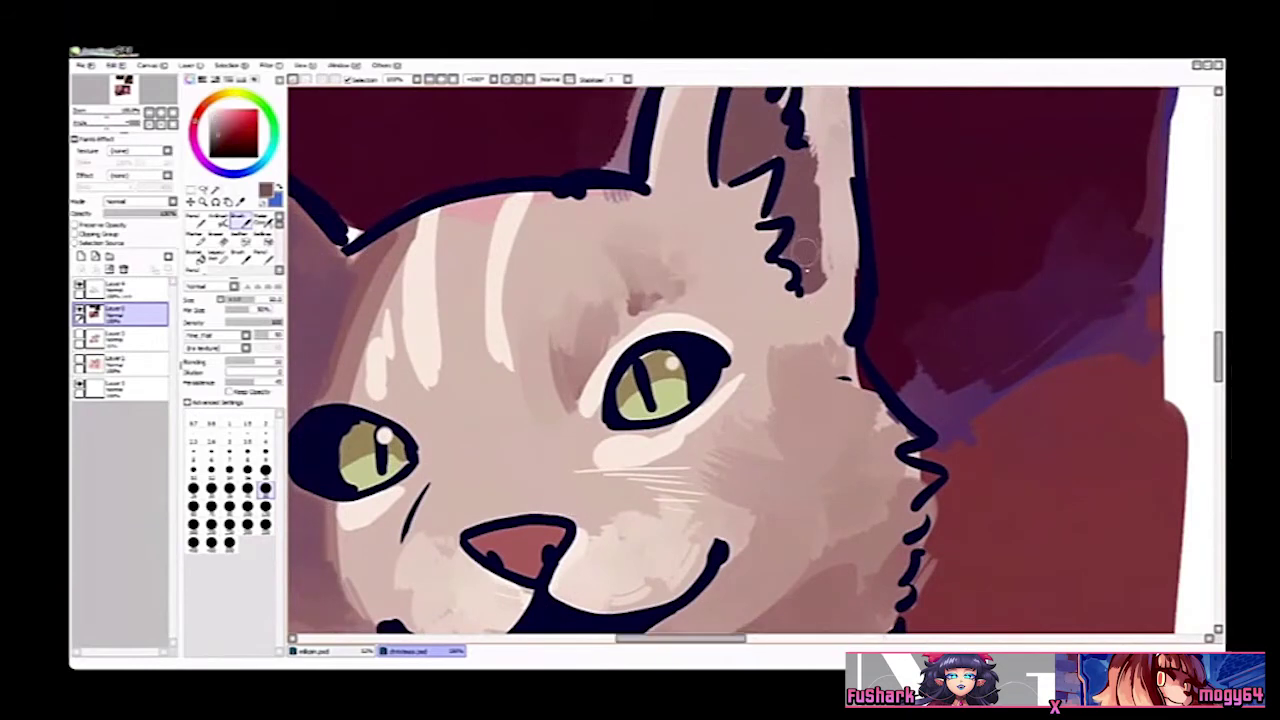
{"action": "key", "text": "h"}
{"action": "key", "text": "n"}
{"action": "left_click_drag", "start_coordinate": [832, 205], "coordinate": [738, 304]}
{"action": "key", "text": "h"}
{"action": "key", "text": "ctrl+z"}
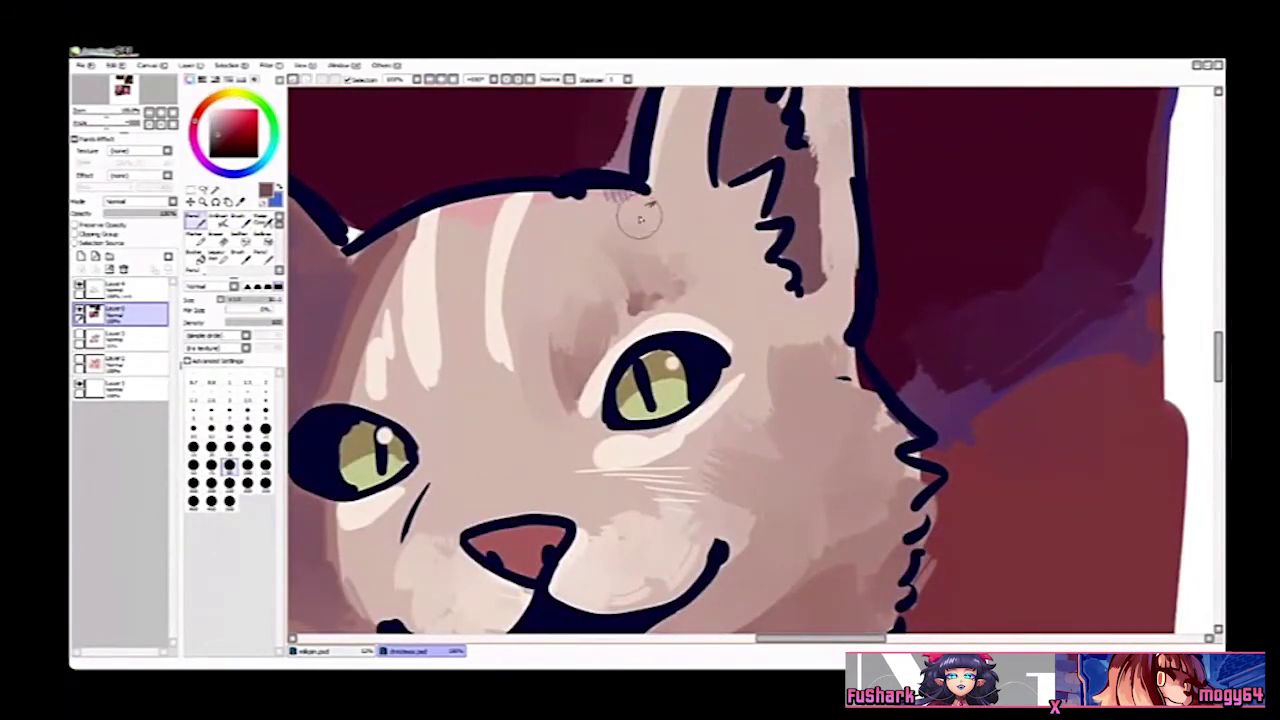
{"action": "mouse_move", "coordinate": [640, 218]}
{"action": "left_mouse_down"}
{"action": "mouse_move", "coordinate": [744, 280]}
{"action": "mouse_move", "coordinate": [714, 267]}
{"action": "mouse_move", "coordinate": [803, 373]}
{"action": "mouse_move", "coordinate": [798, 412]}
{"action": "mouse_move", "coordinate": [762, 421]}
{"action": "left_mouse_up"}
{"action": "scroll", "coordinate": [725, 268], "scroll_direction": "down", "scroll_amount": 1}
{"action": "key", "text": "h"}
{"action": "key", "text": "h"}
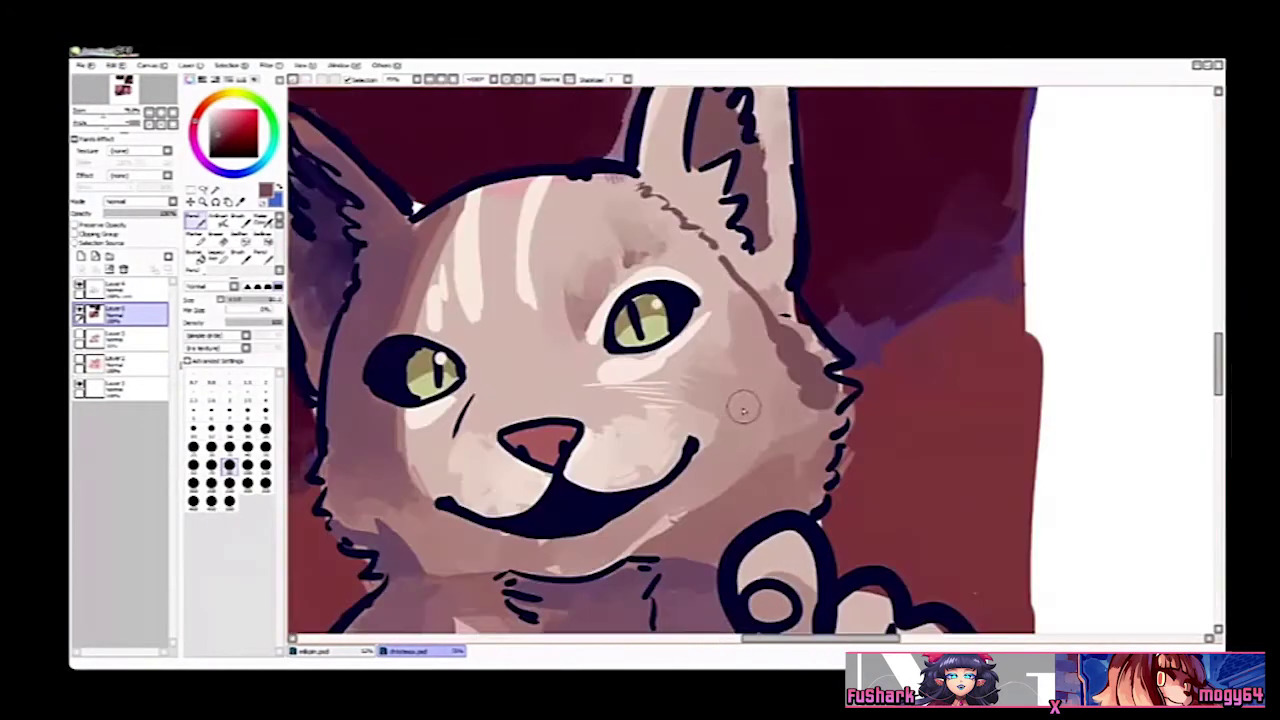
Step: Extend the dark side band down the cheek to the jaw above the raised paw with a blending brush
{"action": "key", "text": "b"}
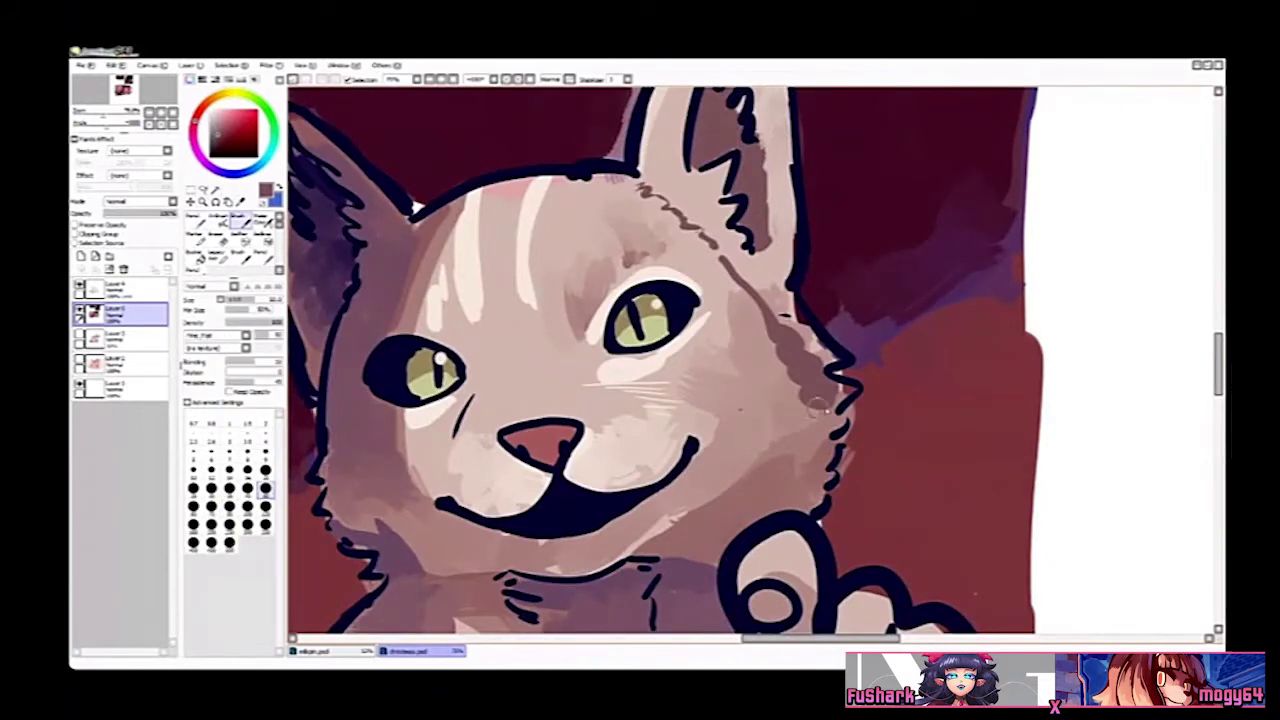
{"action": "left_click_drag", "start_coordinate": [818, 406], "coordinate": [795, 469]}
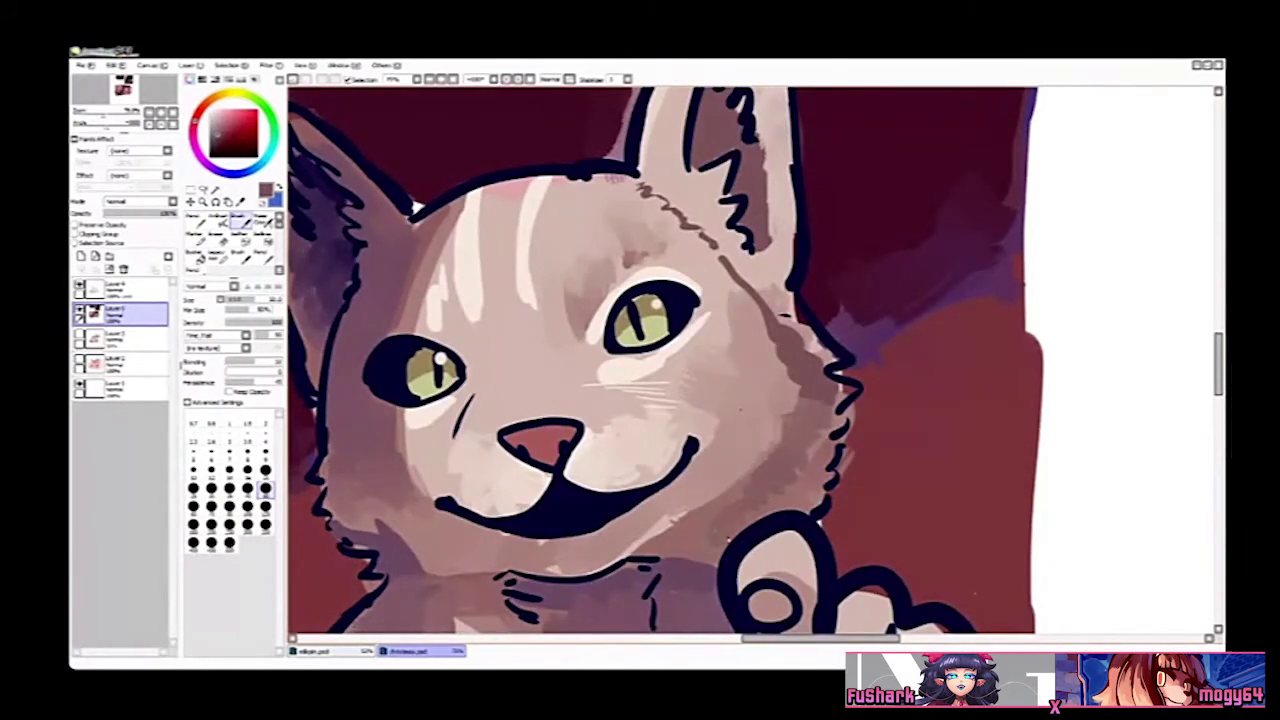
{"action": "key", "text": "ctrl+alt+space"}
{"action": "left_click", "coordinate": [757, 503], "text": "ctrl+alt"}
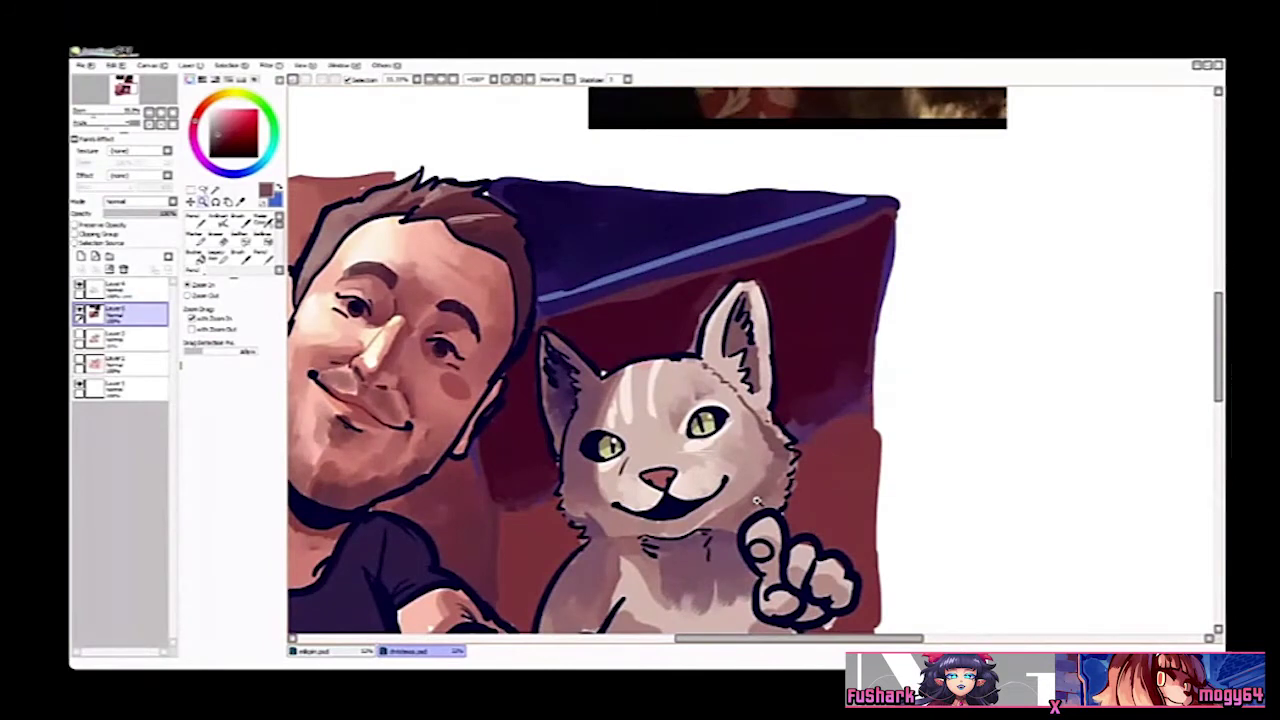
Step: Deepen the inner shadow of the cat's left-hand ear with a sampled dark indigo
{"action": "left_click", "coordinate": [628, 407]}
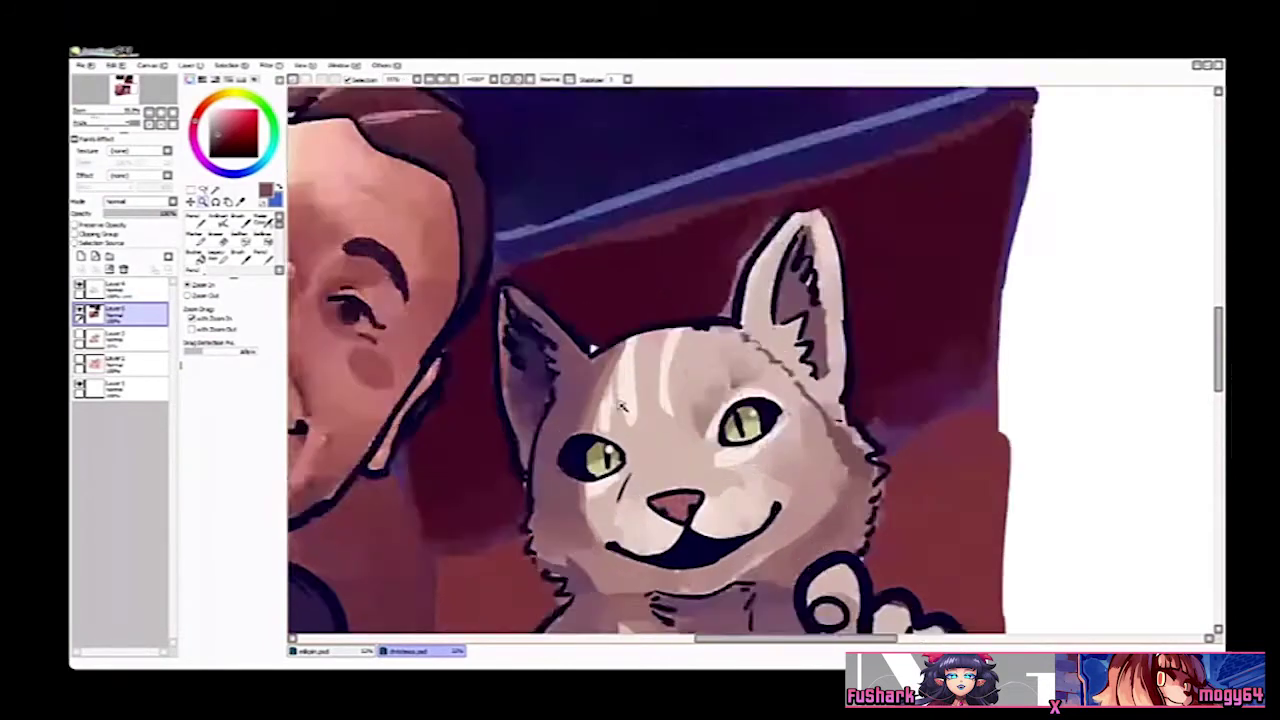
{"action": "left_click", "coordinate": [612, 392]}
{"action": "left_click", "coordinate": [567, 362]}
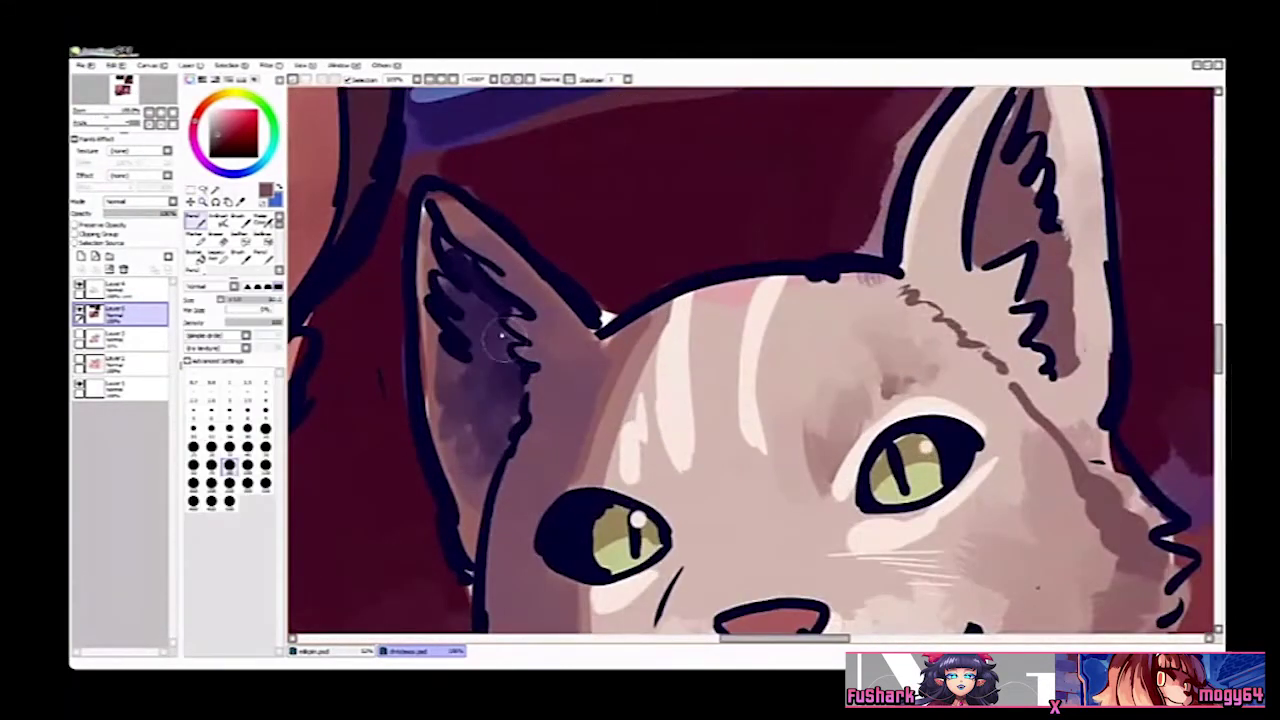
{"action": "right_click", "coordinate": [484, 295]}
{"action": "key", "text": "v"}
{"action": "left_click_drag", "start_coordinate": [463, 266], "coordinate": [477, 320]}
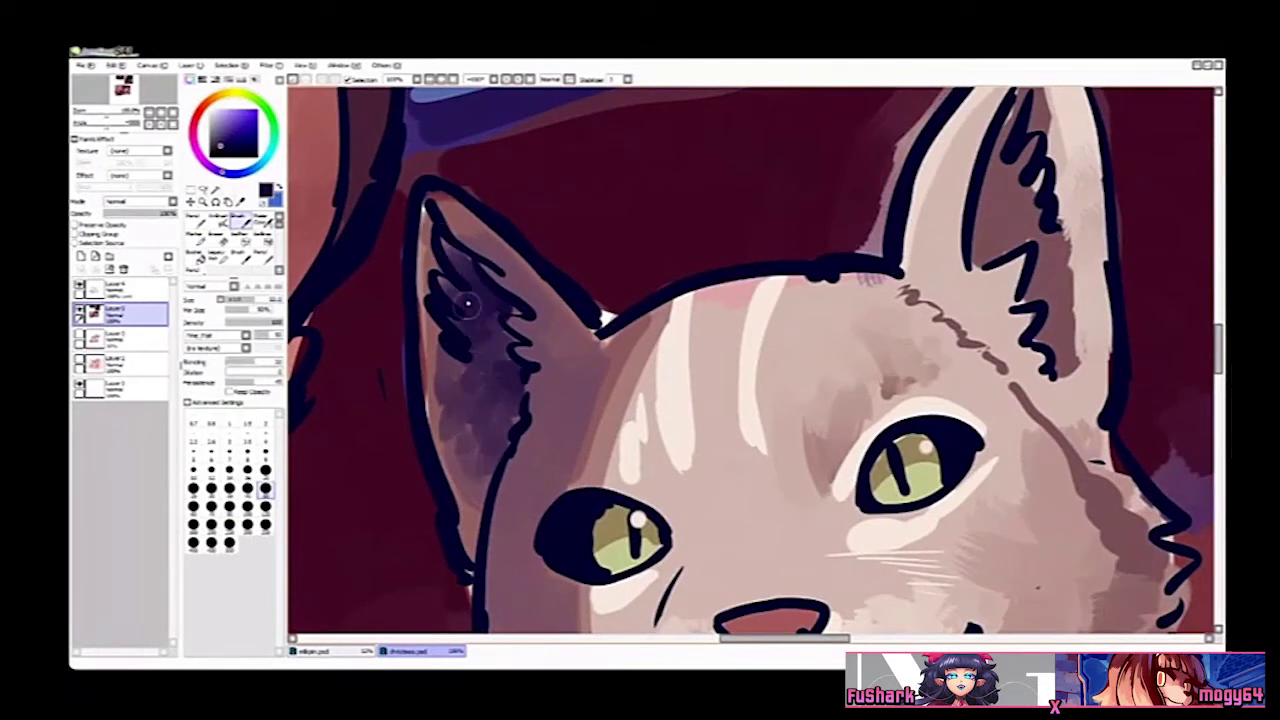
Step: Shade the rim and lower edge of the cat's left-hand ear with sampled mauve and muted purple tones
{"action": "key", "text": "n"}
{"action": "right_click", "coordinate": [436, 240]}
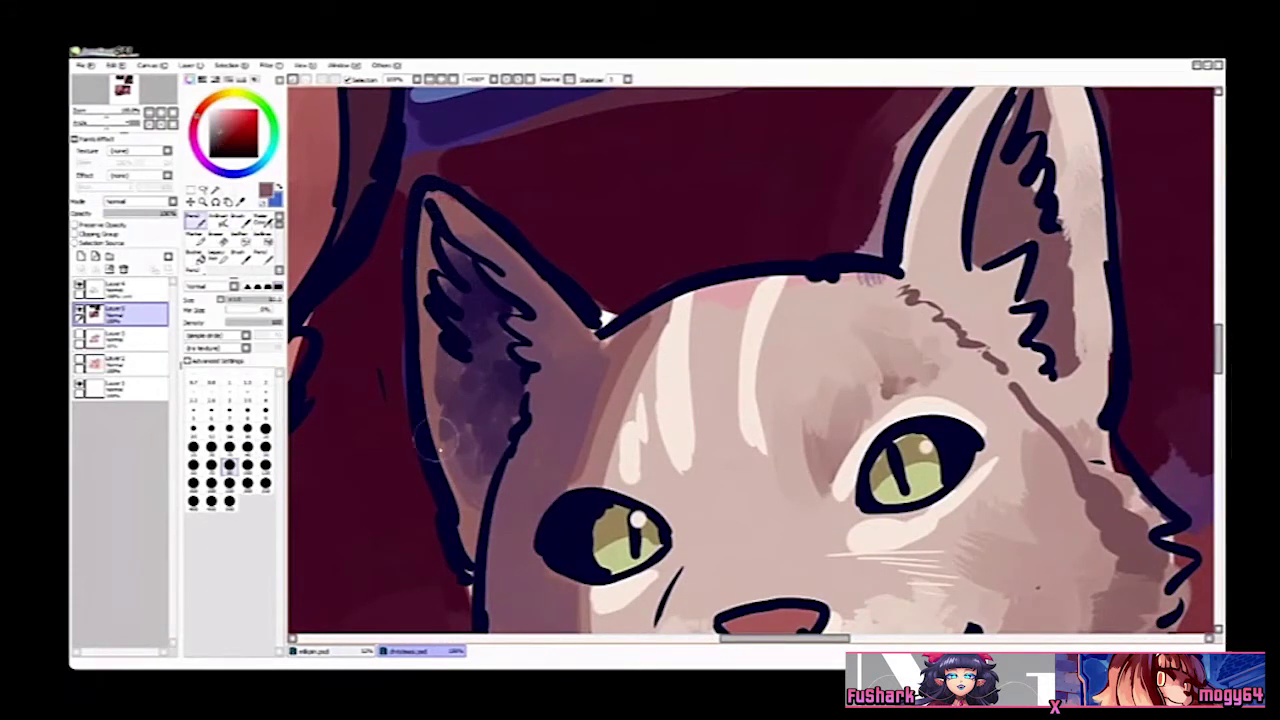
{"action": "key", "text": "b"}
{"action": "key", "text": "b"}
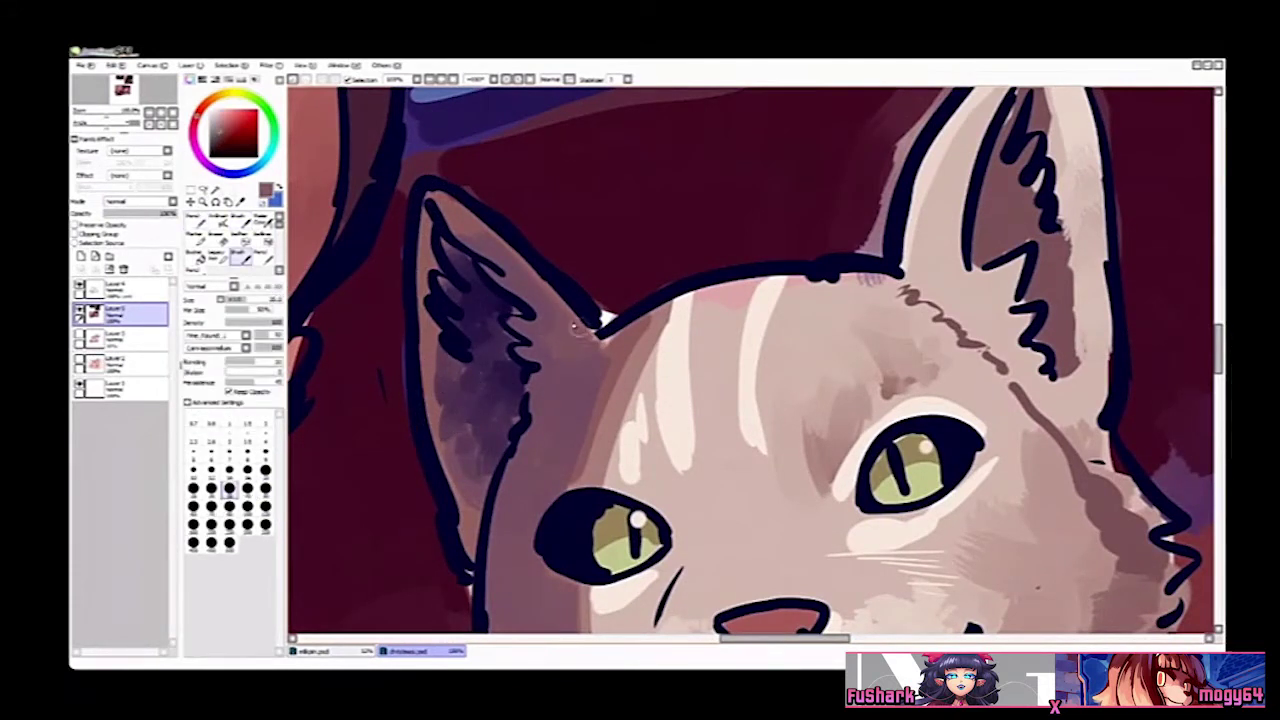
{"action": "left_click_drag", "start_coordinate": [469, 231], "coordinate": [517, 273]}
{"action": "right_click", "coordinate": [482, 484]}
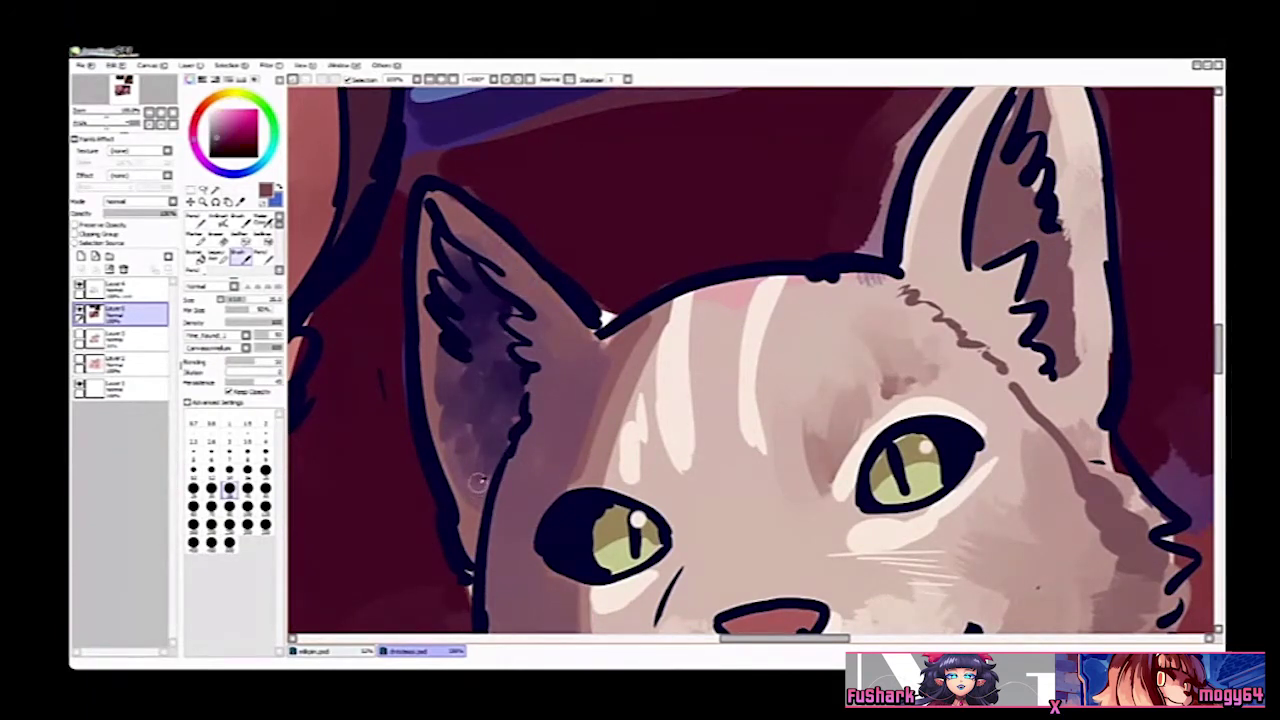
{"action": "left_click_drag", "start_coordinate": [458, 470], "coordinate": [463, 540]}
{"action": "key", "text": "b"}
{"action": "key", "text": "c"}
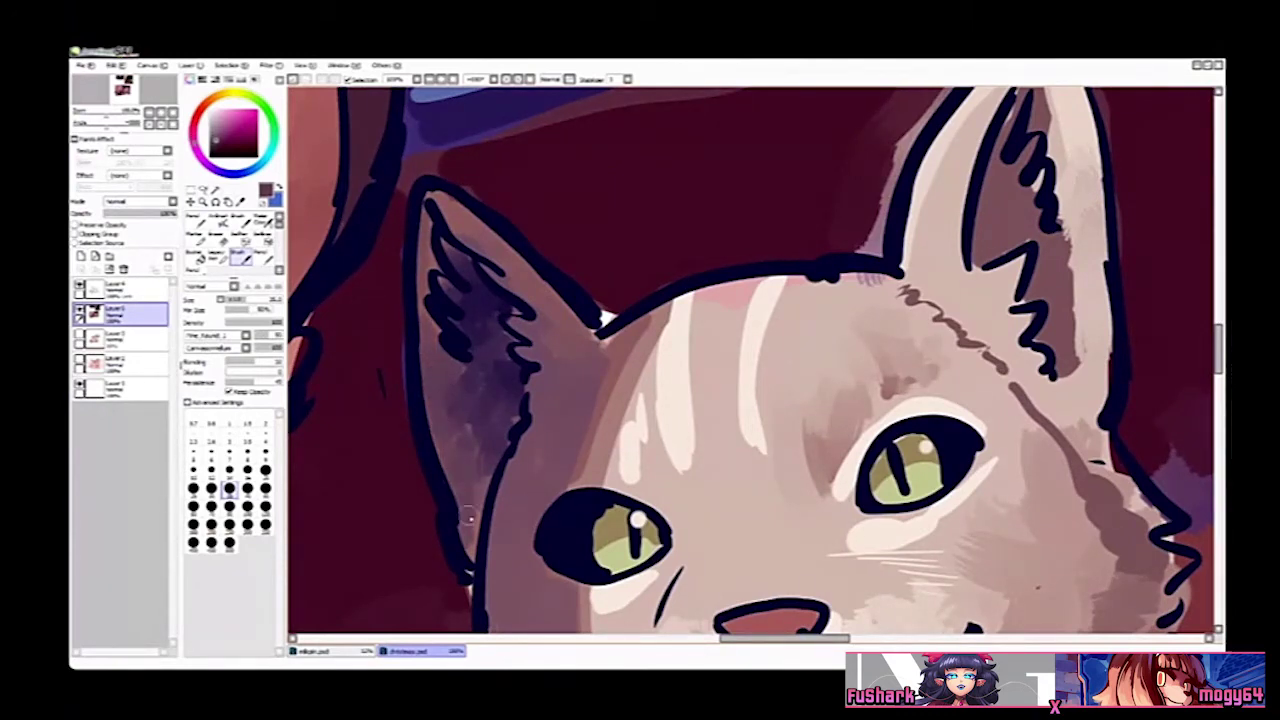
Step: Paint a sampled dark purple shadow from the left-hand ear base past the eye and blend it down the cheek
{"action": "scroll", "coordinate": [583, 320], "scroll_direction": "down", "scroll_amount": 3}
{"action": "scroll", "coordinate": [583, 320], "scroll_direction": "down", "scroll_amount": 1}
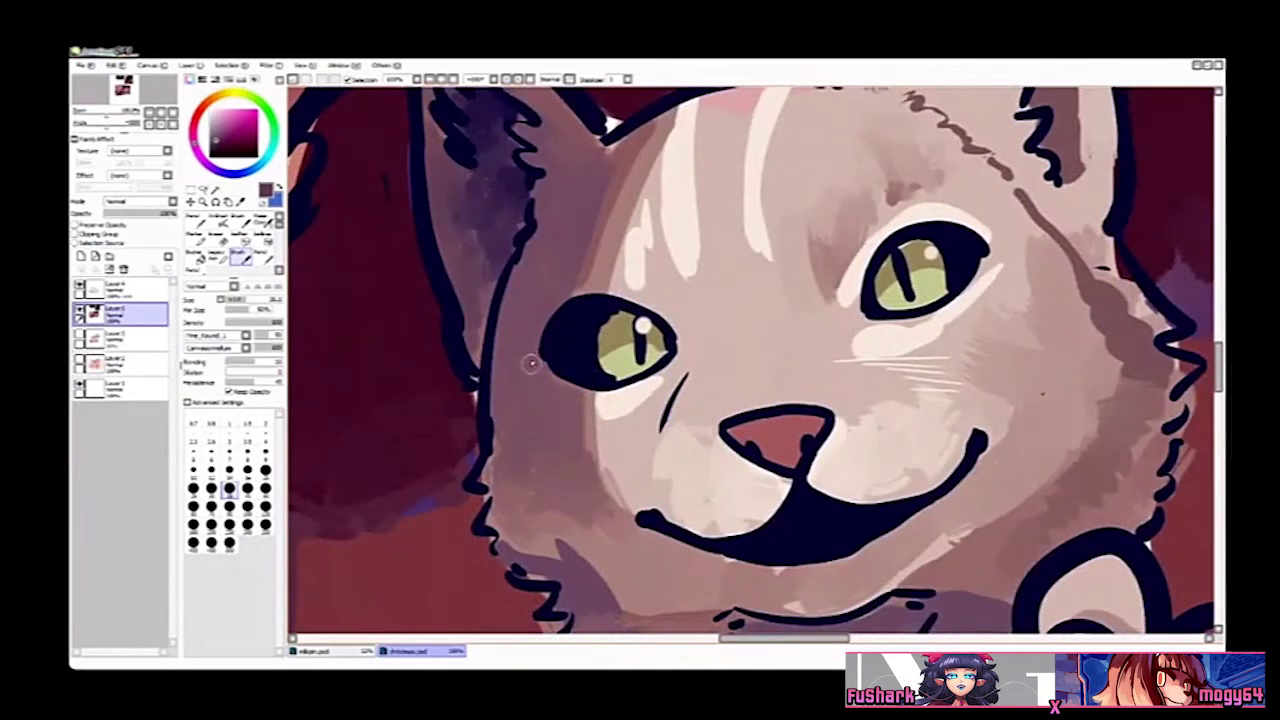
{"action": "left_click_drag", "start_coordinate": [522, 296], "coordinate": [528, 366]}
{"action": "key", "text": "n"}
{"action": "right_click", "coordinate": [507, 292]}
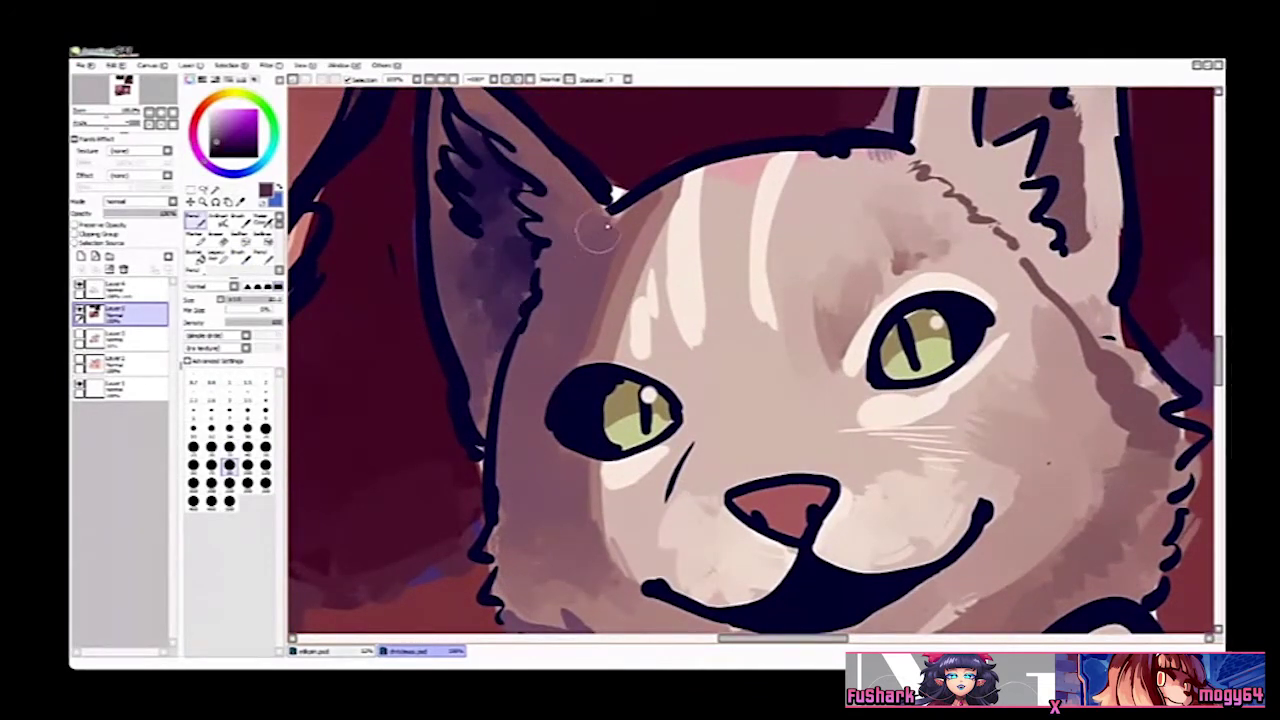
{"action": "mouse_move", "coordinate": [605, 228]}
{"action": "left_mouse_down"}
{"action": "mouse_move", "coordinate": [542, 301]}
{"action": "mouse_move", "coordinate": [547, 314]}
{"action": "mouse_move", "coordinate": [569, 295]}
{"action": "mouse_move", "coordinate": [539, 336]}
{"action": "mouse_move", "coordinate": [566, 329]}
{"action": "mouse_move", "coordinate": [577, 287]}
{"action": "mouse_move", "coordinate": [536, 330]}
{"action": "mouse_move", "coordinate": [550, 298]}
{"action": "mouse_move", "coordinate": [565, 378]}
{"action": "mouse_move", "coordinate": [551, 316]}
{"action": "mouse_move", "coordinate": [546, 348]}
{"action": "mouse_move", "coordinate": [562, 357]}
{"action": "mouse_move", "coordinate": [595, 257]}
{"action": "mouse_move", "coordinate": [629, 212]}
{"action": "mouse_move", "coordinate": [577, 291]}
{"action": "mouse_move", "coordinate": [562, 358]}
{"action": "left_mouse_up"}
{"action": "key", "text": "b"}
{"action": "left_click", "coordinate": [240, 222]}
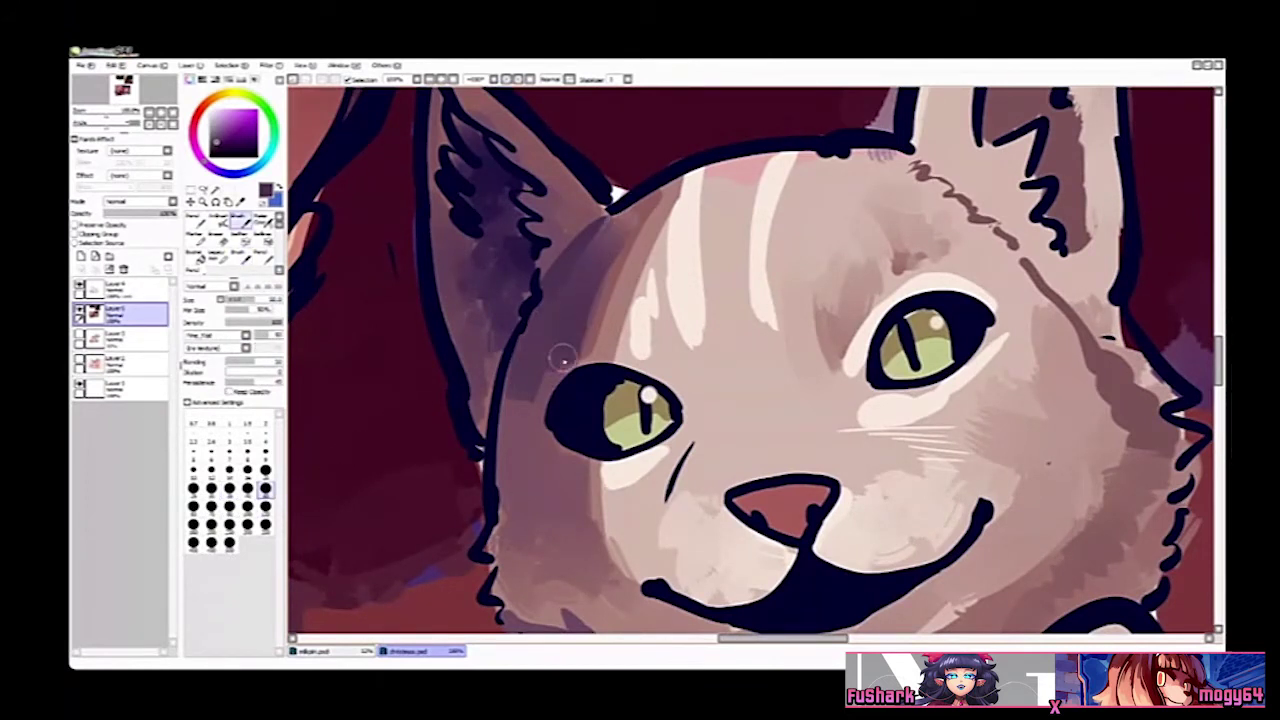
{"action": "mouse_move", "coordinate": [550, 376]}
{"action": "left_mouse_down"}
{"action": "mouse_move", "coordinate": [542, 438]}
{"action": "mouse_move", "coordinate": [556, 360]}
{"action": "mouse_move", "coordinate": [538, 416]}
{"action": "mouse_move", "coordinate": [569, 440]}
{"action": "mouse_move", "coordinate": [568, 508]}
{"action": "mouse_move", "coordinate": [510, 408]}
{"action": "mouse_move", "coordinate": [515, 486]}
{"action": "mouse_move", "coordinate": [534, 506]}
{"action": "mouse_move", "coordinate": [530, 548]}
{"action": "left_mouse_up"}
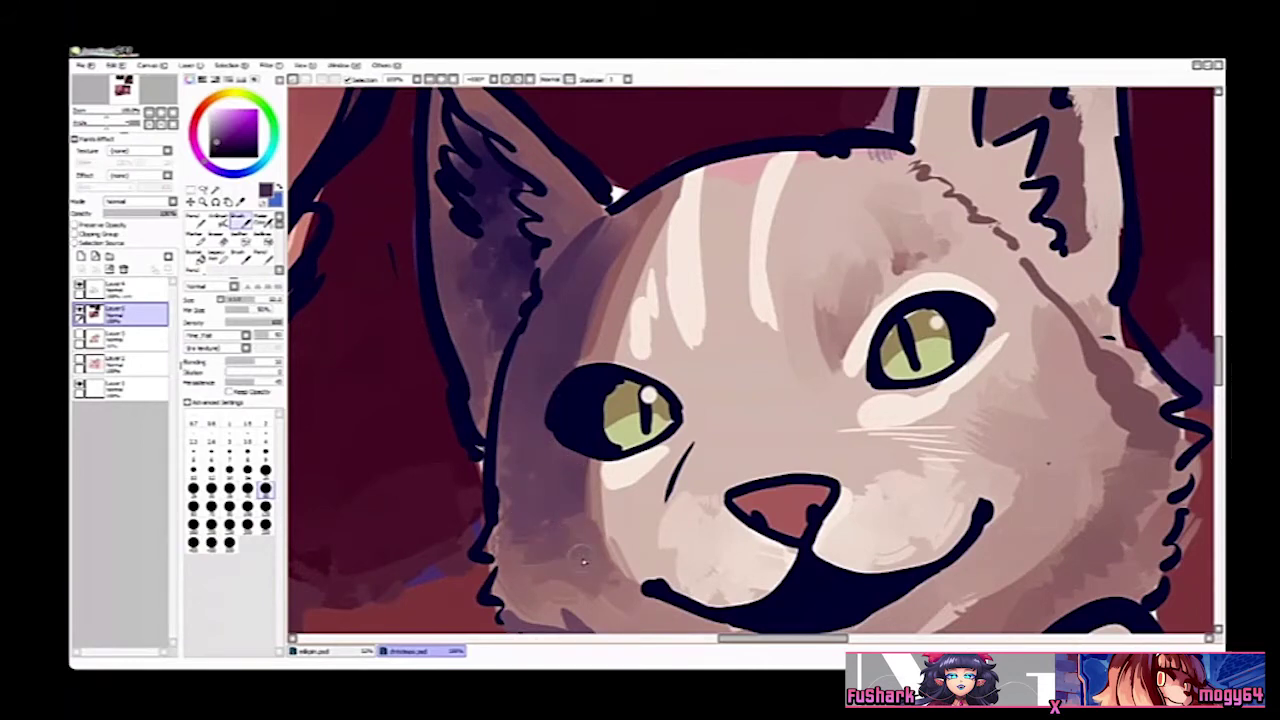
Step: Darken the tip and outer edge of the cat's left-hand ear with the dark purple pencil
{"action": "key", "text": "ctrl+space"}
{"action": "left_click_drag", "start_coordinate": [636, 511], "coordinate": [636, 475]}
{"action": "left_click_drag", "start_coordinate": [769, 421], "coordinate": [868, 346]}
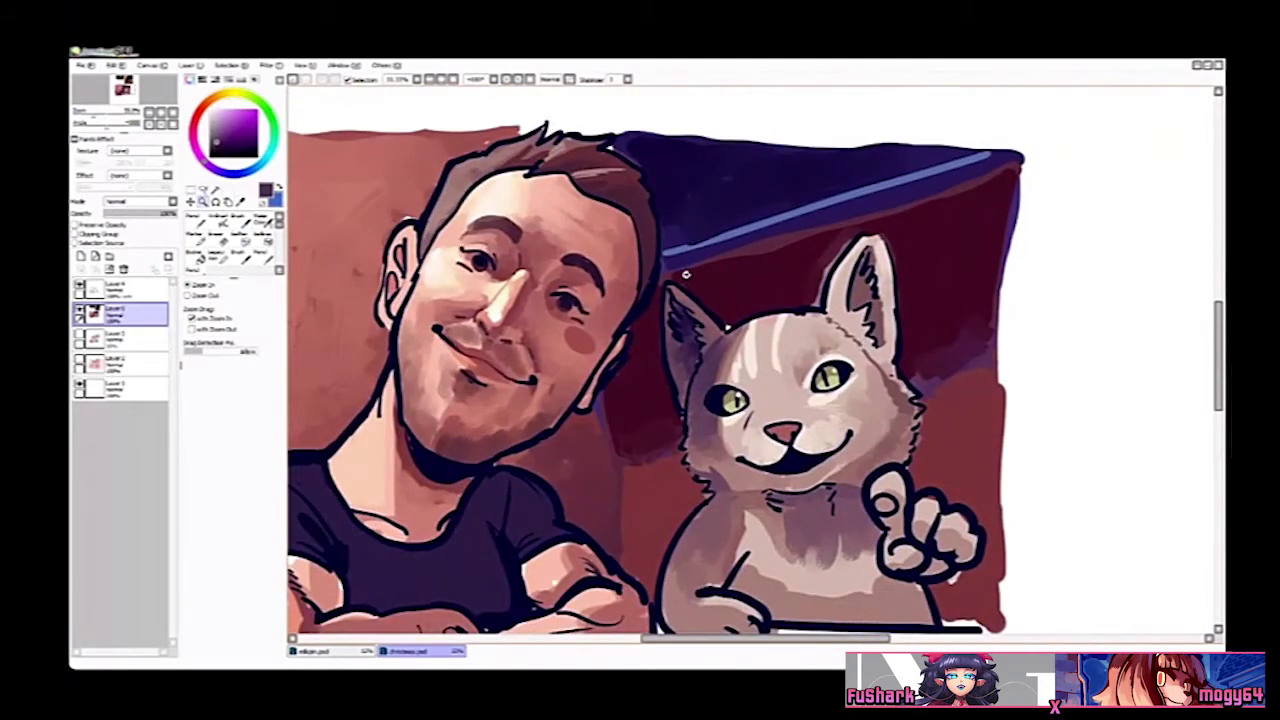
{"action": "left_click", "coordinate": [694, 296]}
{"action": "key", "text": "n"}
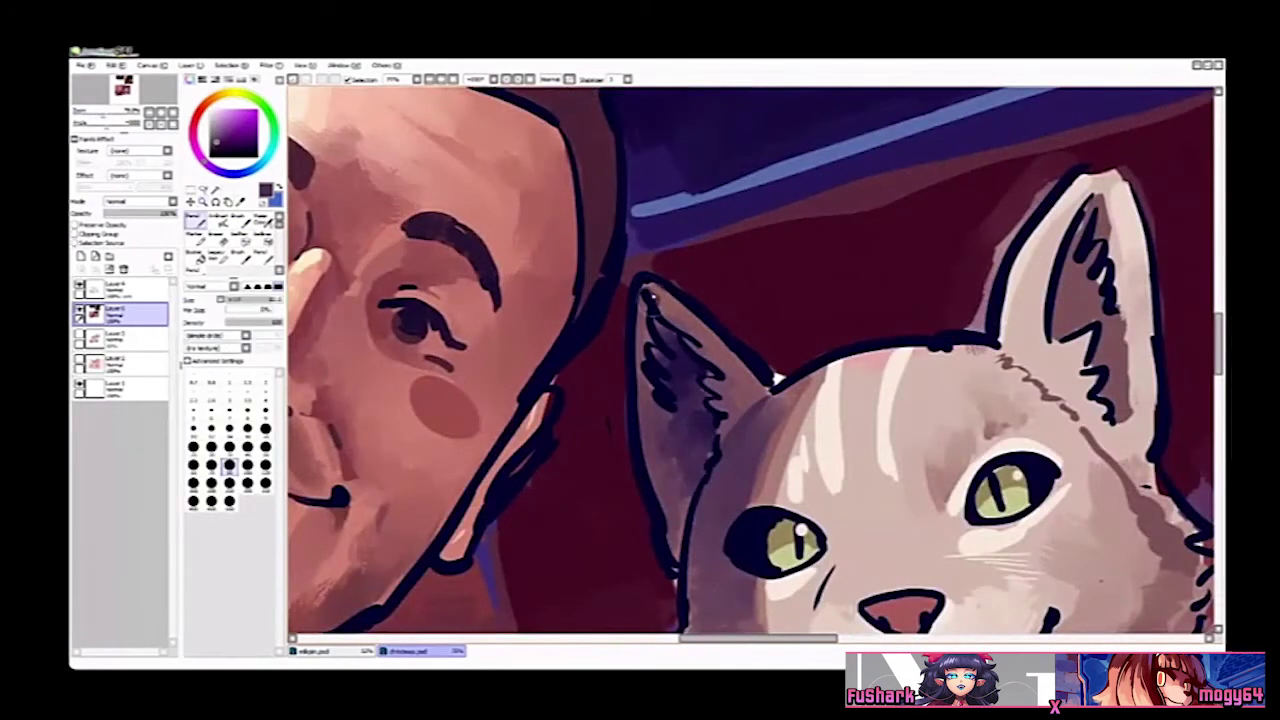
{"action": "left_click_drag", "start_coordinate": [641, 318], "coordinate": [650, 396]}
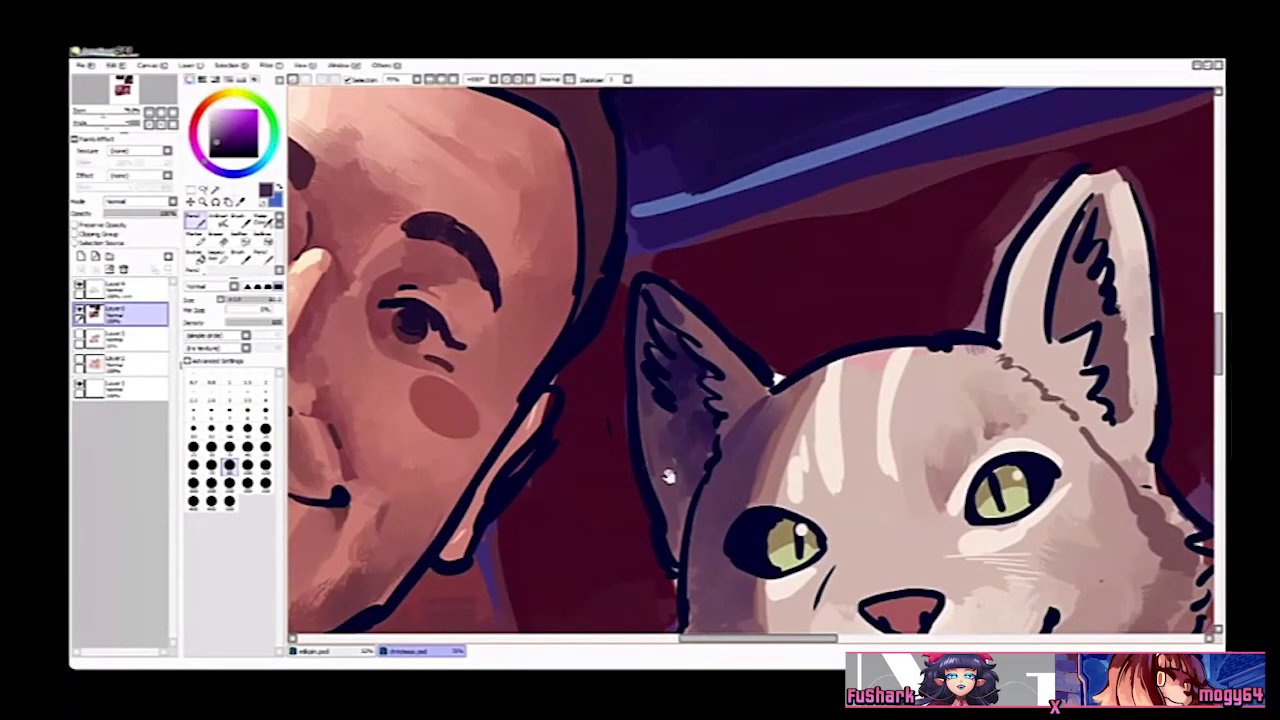
Step: Rework the fur shading on the jaw below the left-hand corner of the cat's mouth with sampled lighter mauve tones
{"action": "left_click_drag", "start_coordinate": [669, 477], "coordinate": [609, 271]}
{"action": "key", "text": "z"}
{"action": "left_click", "coordinate": [606, 271], "text": "alt"}
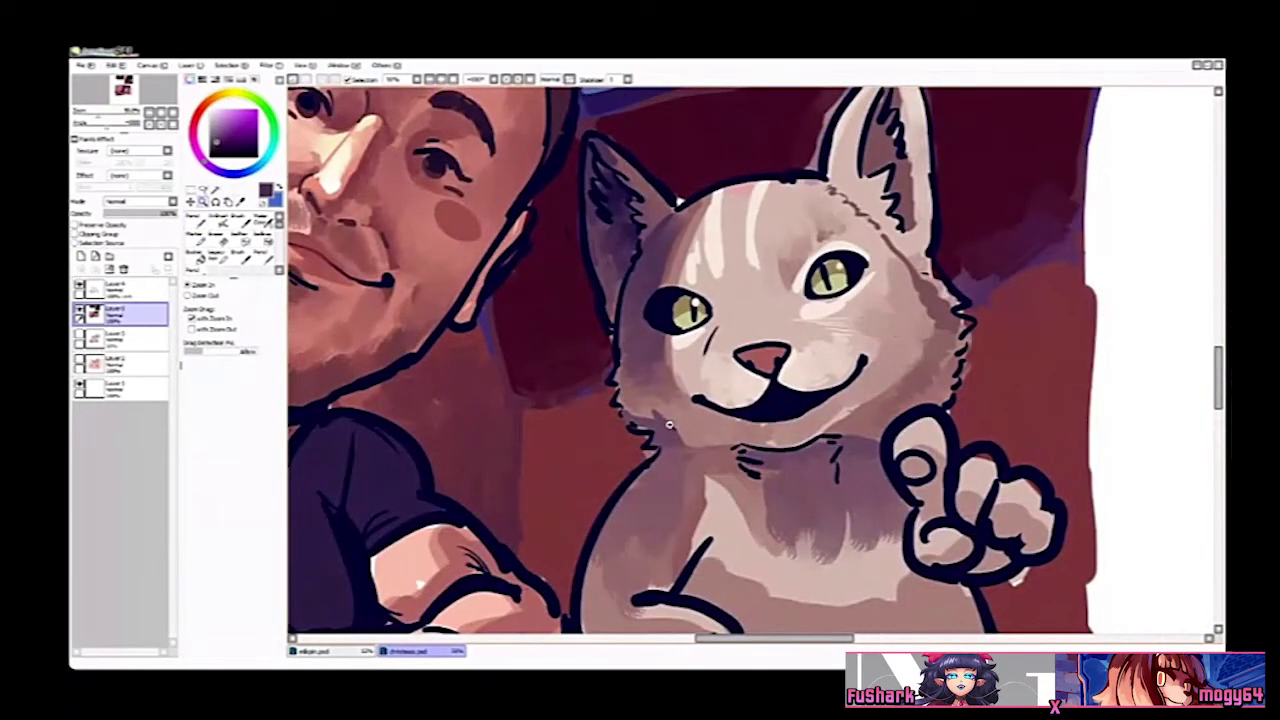
{"action": "left_click", "coordinate": [662, 414], "text": "ctrl"}
{"action": "right_click", "coordinate": [815, 480]}
{"action": "mouse_move", "coordinate": [745, 438]}
{"action": "left_mouse_down"}
{"action": "mouse_move", "coordinate": [813, 476]}
{"action": "mouse_move", "coordinate": [764, 462]}
{"action": "mouse_move", "coordinate": [761, 476]}
{"action": "mouse_move", "coordinate": [748, 454]}
{"action": "mouse_move", "coordinate": [730, 454]}
{"action": "mouse_move", "coordinate": [764, 466]}
{"action": "mouse_move", "coordinate": [765, 454]}
{"action": "mouse_move", "coordinate": [733, 446]}
{"action": "mouse_move", "coordinate": [741, 461]}
{"action": "mouse_move", "coordinate": [756, 456]}
{"action": "mouse_move", "coordinate": [716, 467]}
{"action": "mouse_move", "coordinate": [737, 436]}
{"action": "left_mouse_up"}
{"action": "key", "text": "b"}
{"action": "key", "text": "n"}
{"action": "right_click", "coordinate": [724, 447]}
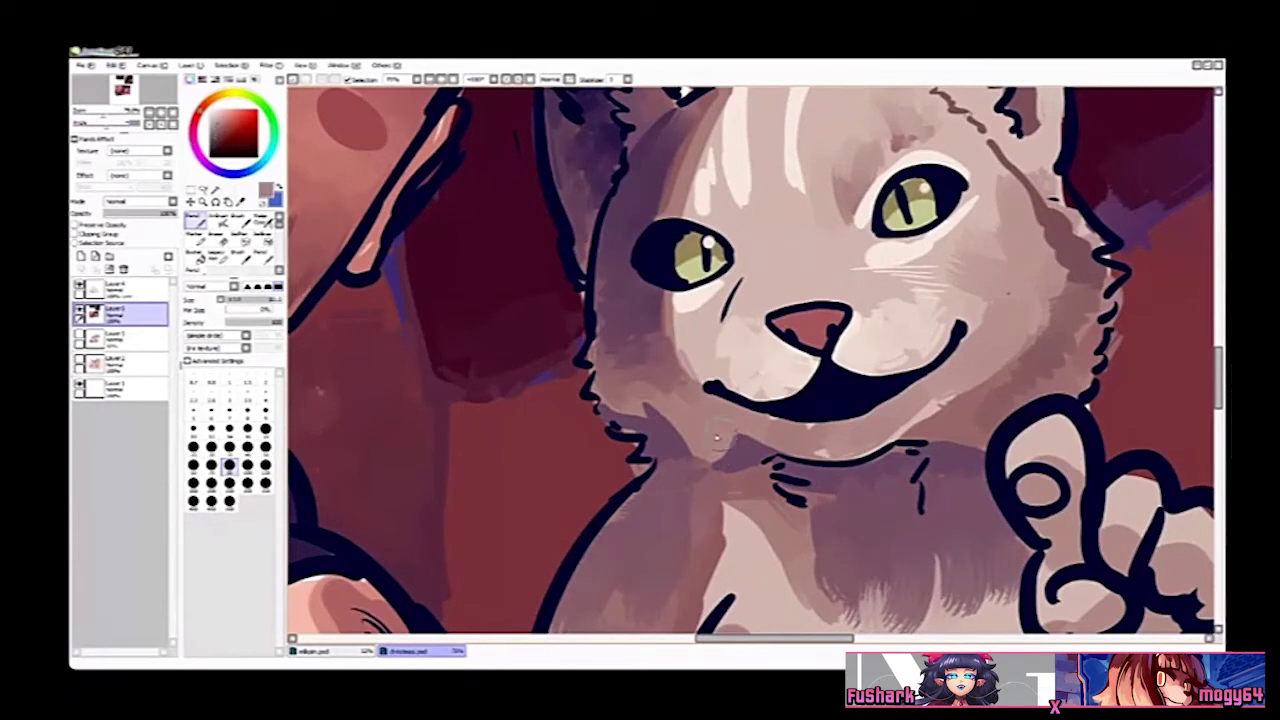
{"action": "left_click_drag", "start_coordinate": [677, 390], "coordinate": [634, 349]}
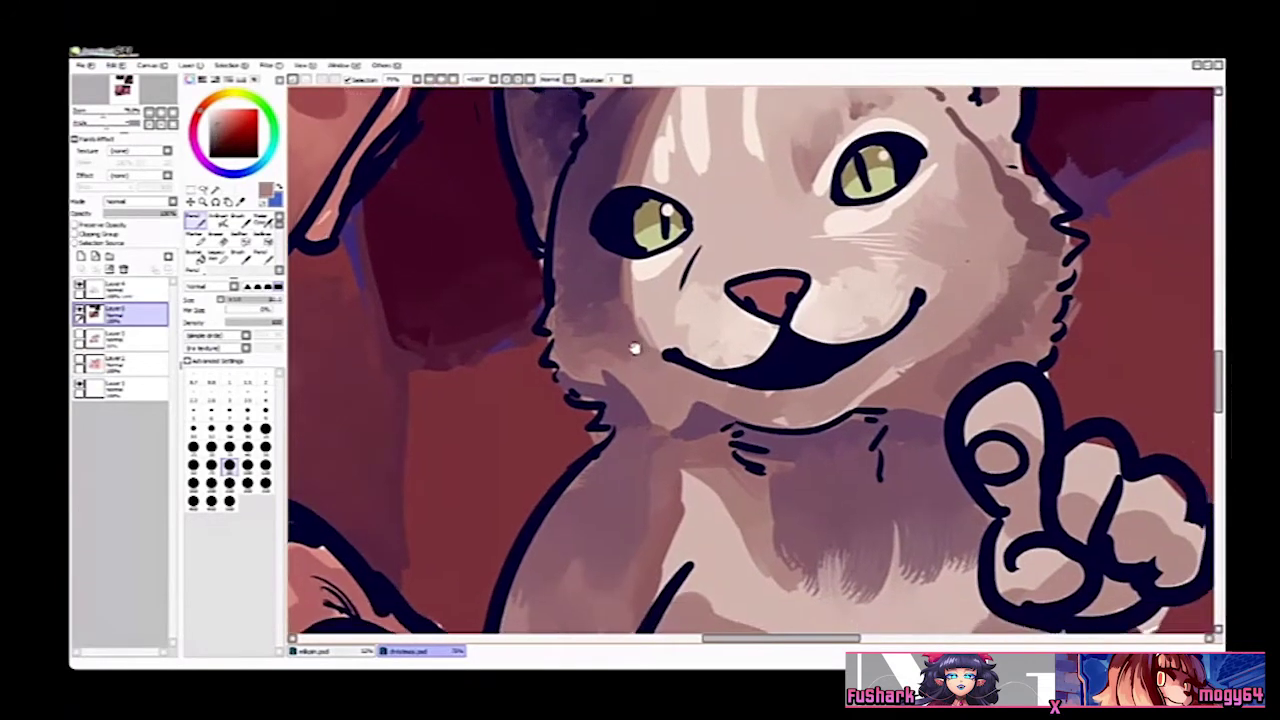
{"action": "key", "text": "ctrl+space"}
{"action": "left_click", "coordinate": [646, 351]}
{"action": "left_click", "coordinate": [648, 354]}
{"action": "left_click", "coordinate": [648, 354], "text": "ctrl+alt"}
{"action": "left_click", "coordinate": [648, 355], "text": "ctrl+alt"}
{"action": "left_click", "coordinate": [650, 358], "text": "ctrl"}
{"action": "left_click", "coordinate": [651, 360], "text": "ctrl"}
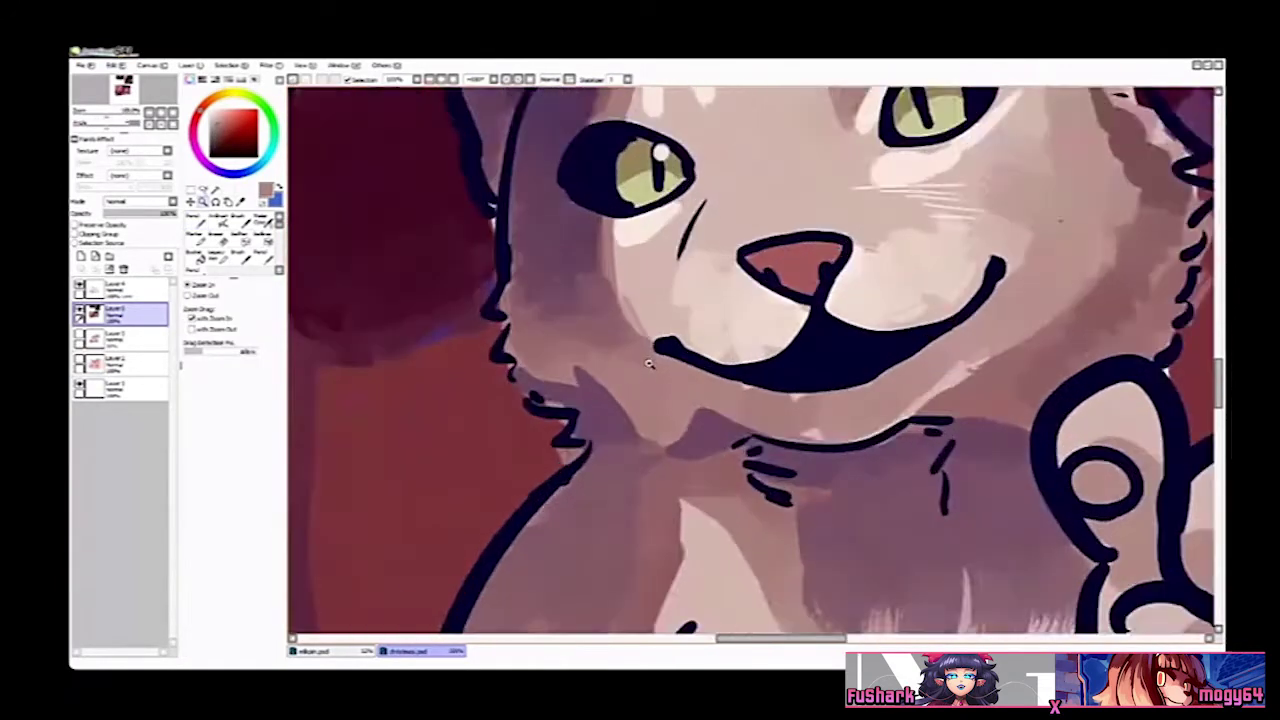
{"action": "left_click", "coordinate": [645, 361], "text": "ctrl+alt"}
Step: Break up the shadow edge beneath the left-hand side of the cat's jaw with short fur strokes in sampled mauve and purple
{"action": "left_click", "coordinate": [654, 388], "text": "ctrl"}
{"action": "right_click", "coordinate": [704, 433]}
{"action": "key", "text": "b"}
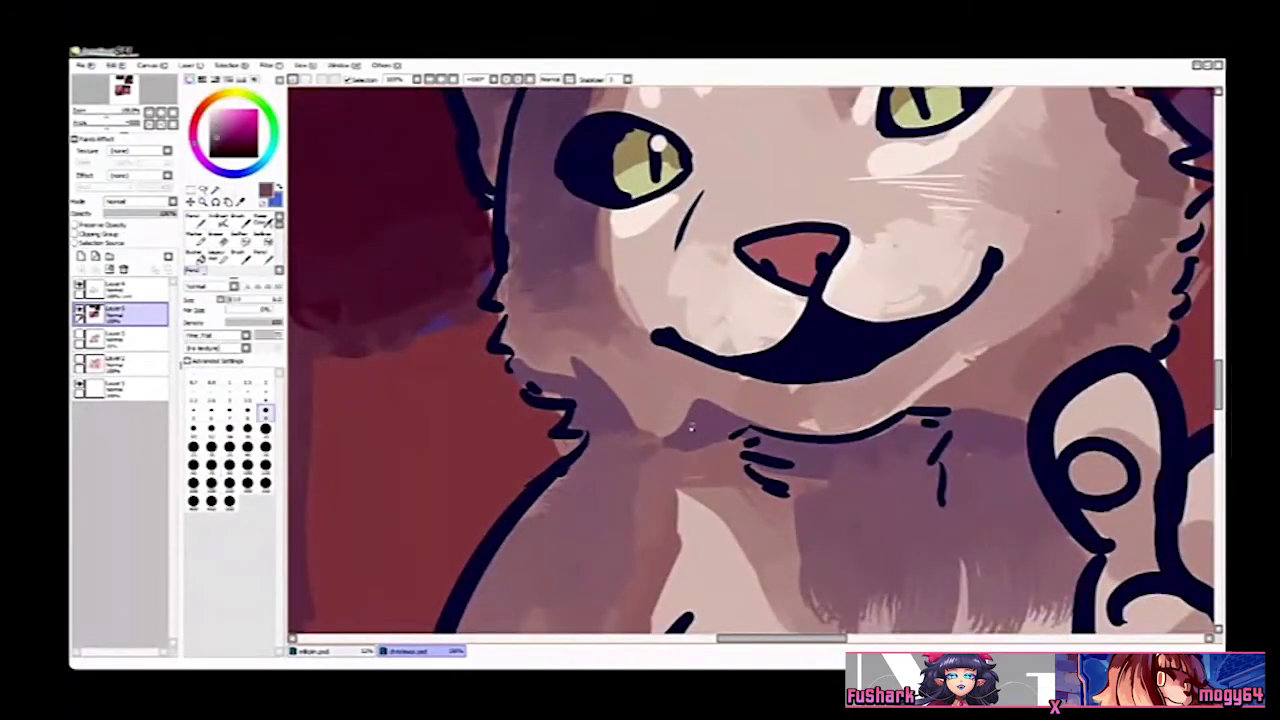
{"action": "right_click", "coordinate": [684, 457]}
{"action": "key", "text": "n"}
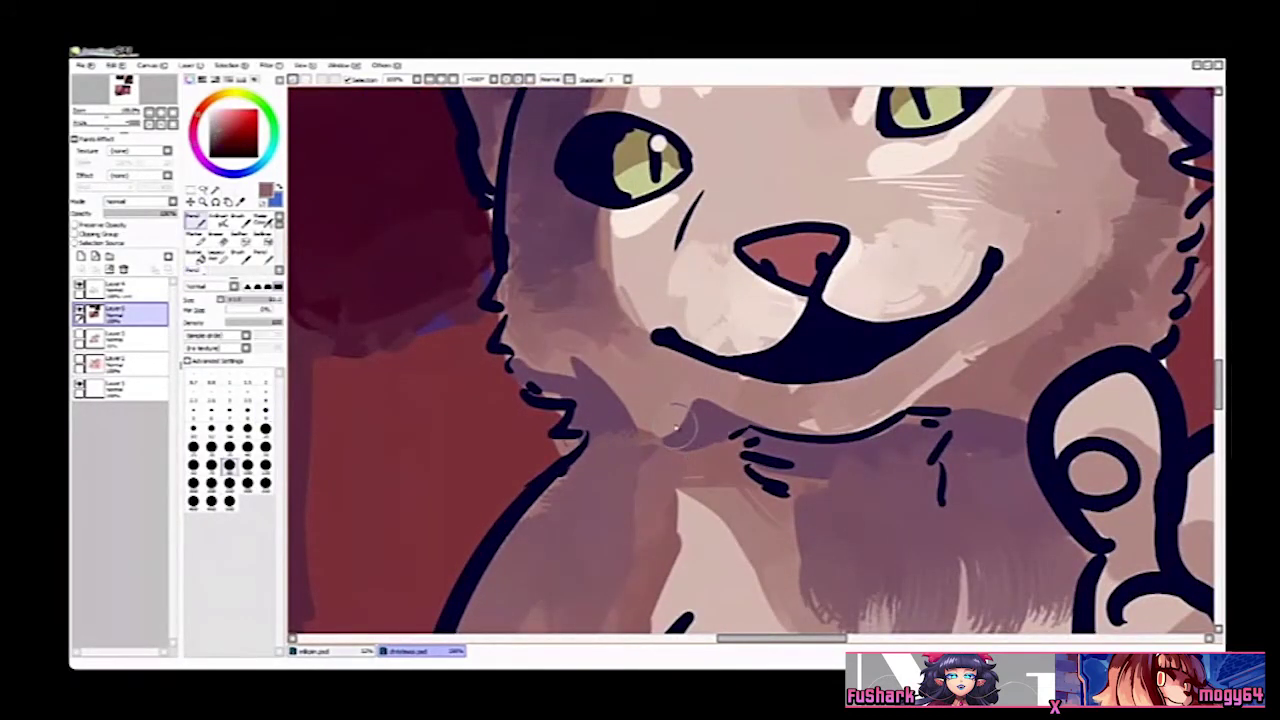
{"action": "key", "text": "b"}
{"action": "key", "text": "n"}
{"action": "left_click", "coordinate": [265, 446]}
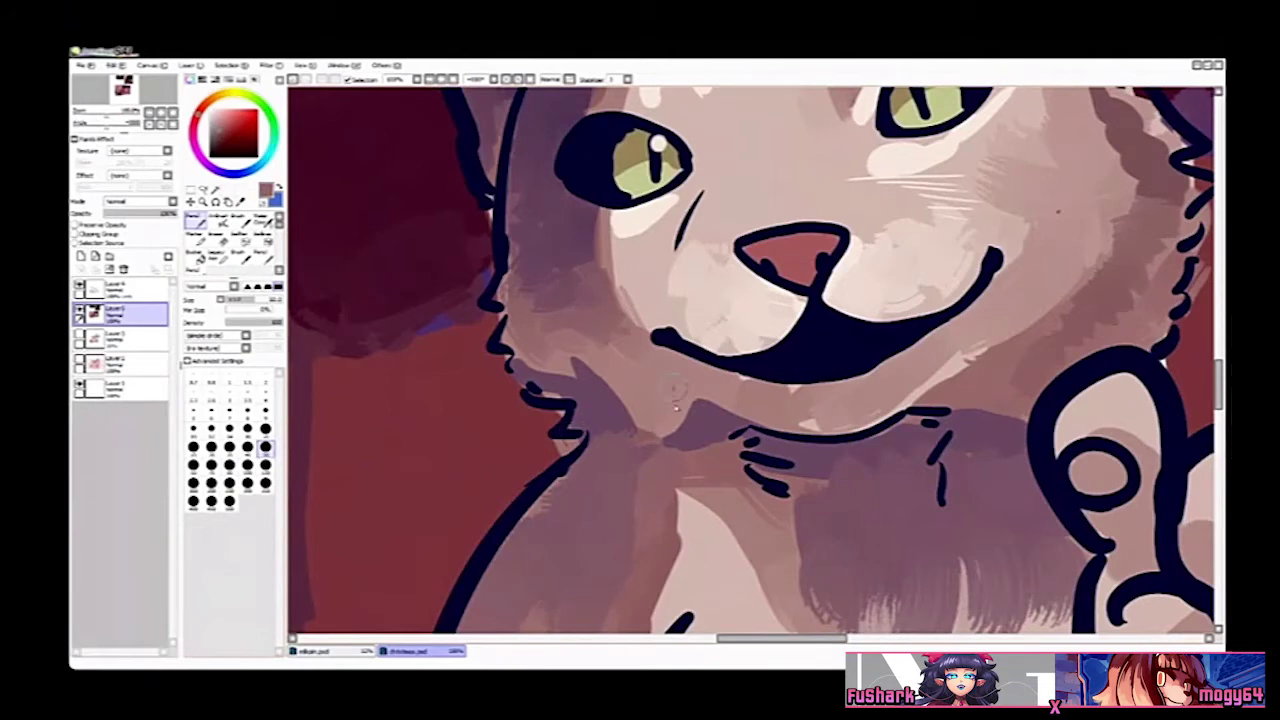
{"action": "left_click_drag", "start_coordinate": [650, 410], "coordinate": [642, 447]}
{"action": "right_click", "coordinate": [627, 420]}
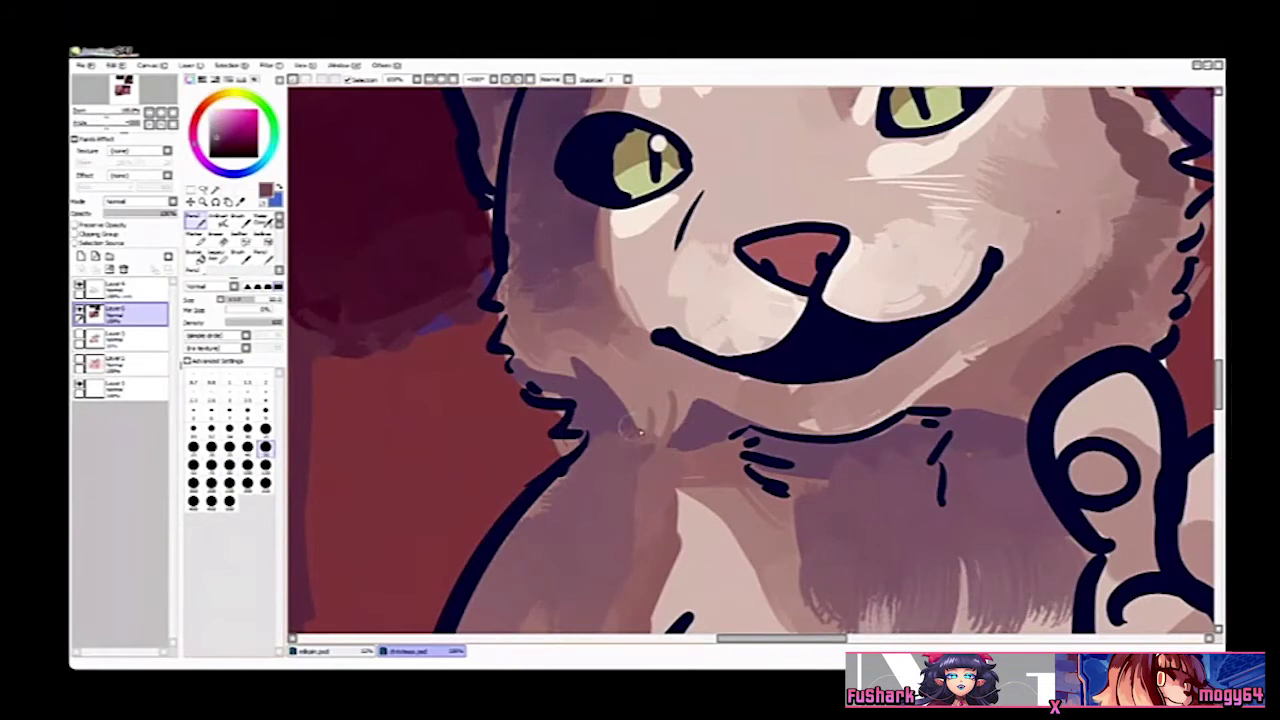
{"action": "mouse_move", "coordinate": [646, 403]}
{"action": "left_mouse_down"}
{"action": "mouse_move", "coordinate": [632, 450]}
{"action": "mouse_move", "coordinate": [648, 448]}
{"action": "left_mouse_up"}
Step: Add short dark purple fur strokes on the cat's right-hand cheek, just above the raised paw's thumb
{"action": "left_click", "coordinate": [700, 427], "text": "ctrl+alt"}
{"action": "left_click", "coordinate": [714, 400], "text": "ctrl+alt"}
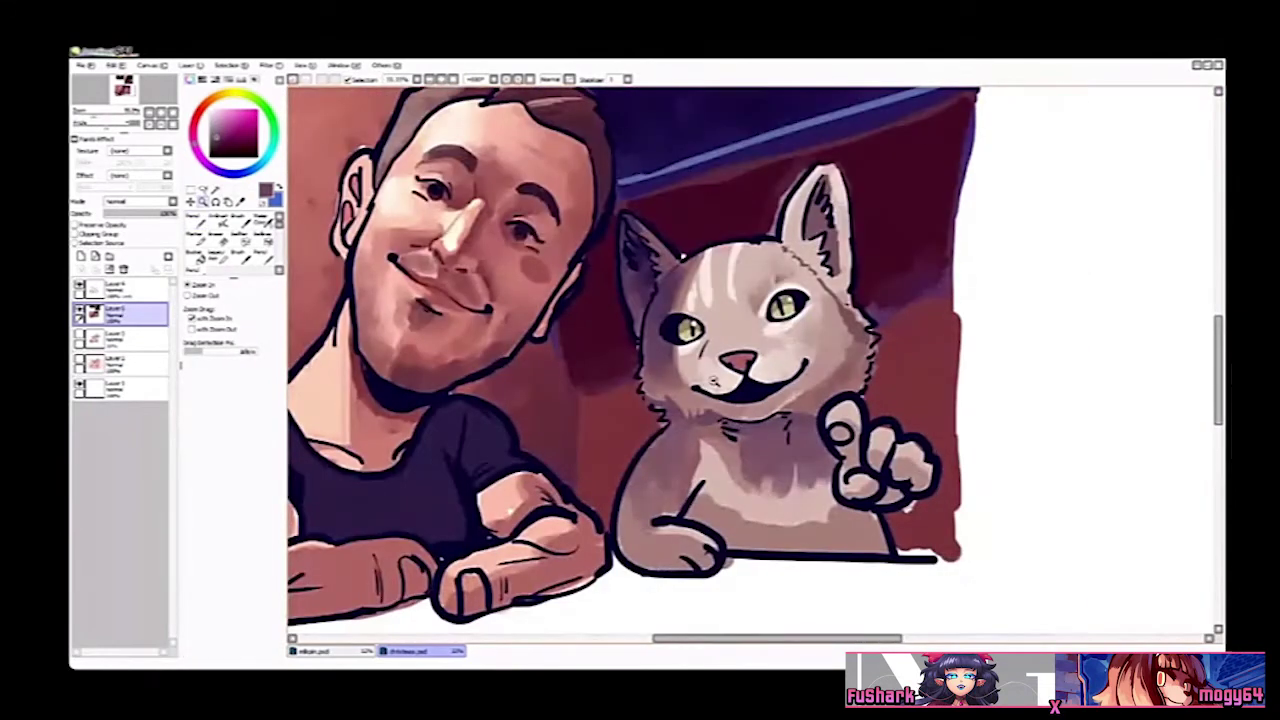
{"action": "mouse_move", "coordinate": [781, 387]}
{"action": "left_mouse_down"}
{"action": "mouse_move", "coordinate": [705, 391]}
{"action": "mouse_move", "coordinate": [728, 418]}
{"action": "mouse_move", "coordinate": [733, 408]}
{"action": "left_mouse_up"}
{"action": "double_click", "coordinate": [778, 390]}
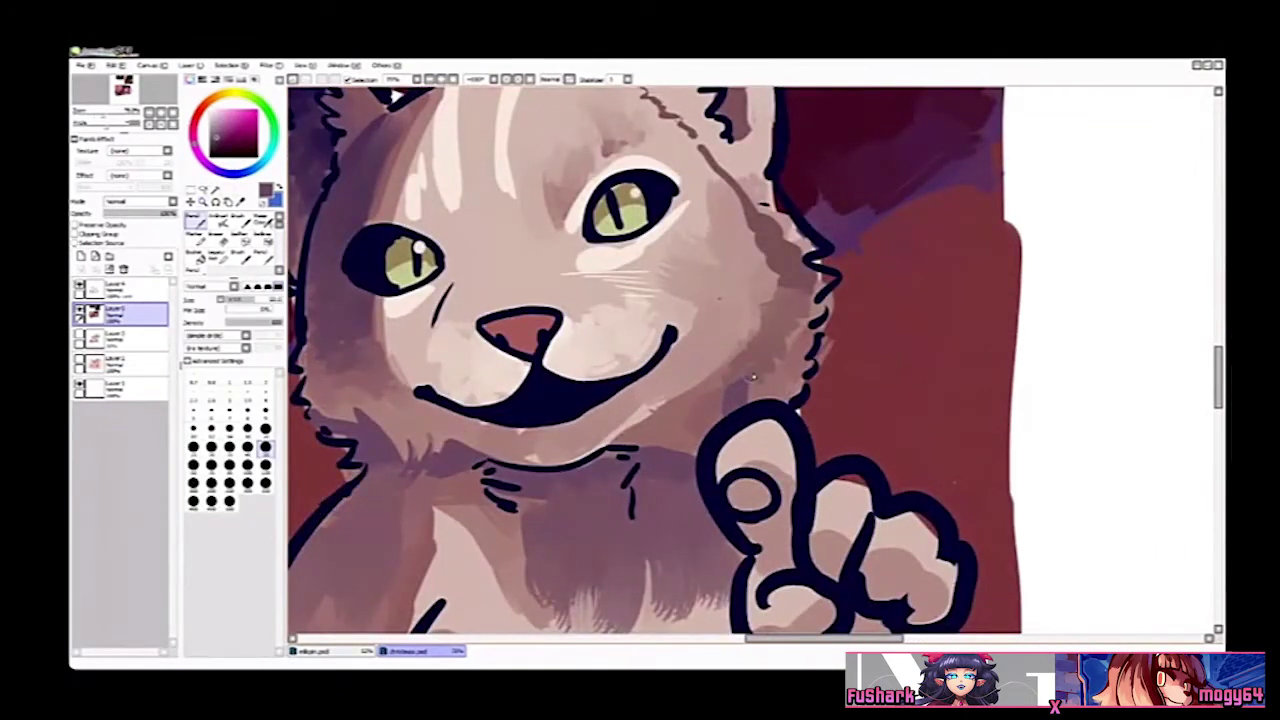
{"action": "scroll", "coordinate": [652, 445], "scroll_direction": "up", "scroll_amount": 1}
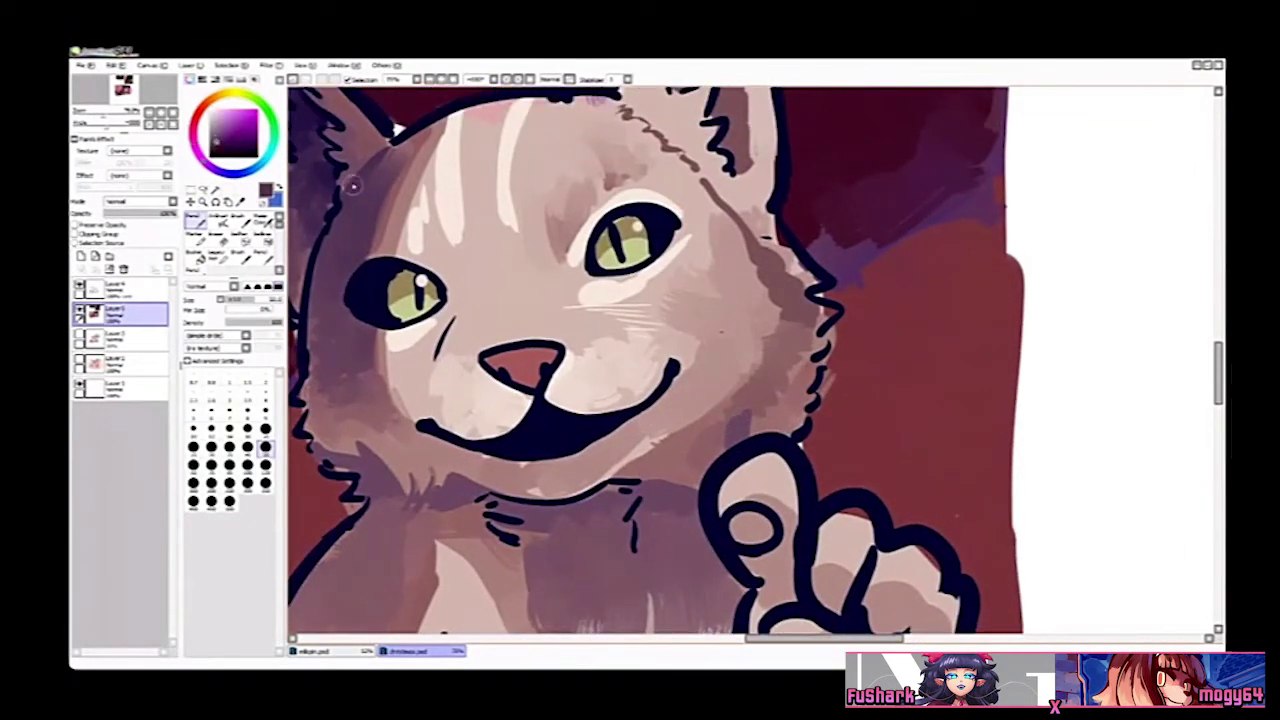
{"action": "left_click_drag", "start_coordinate": [715, 358], "coordinate": [647, 350]}
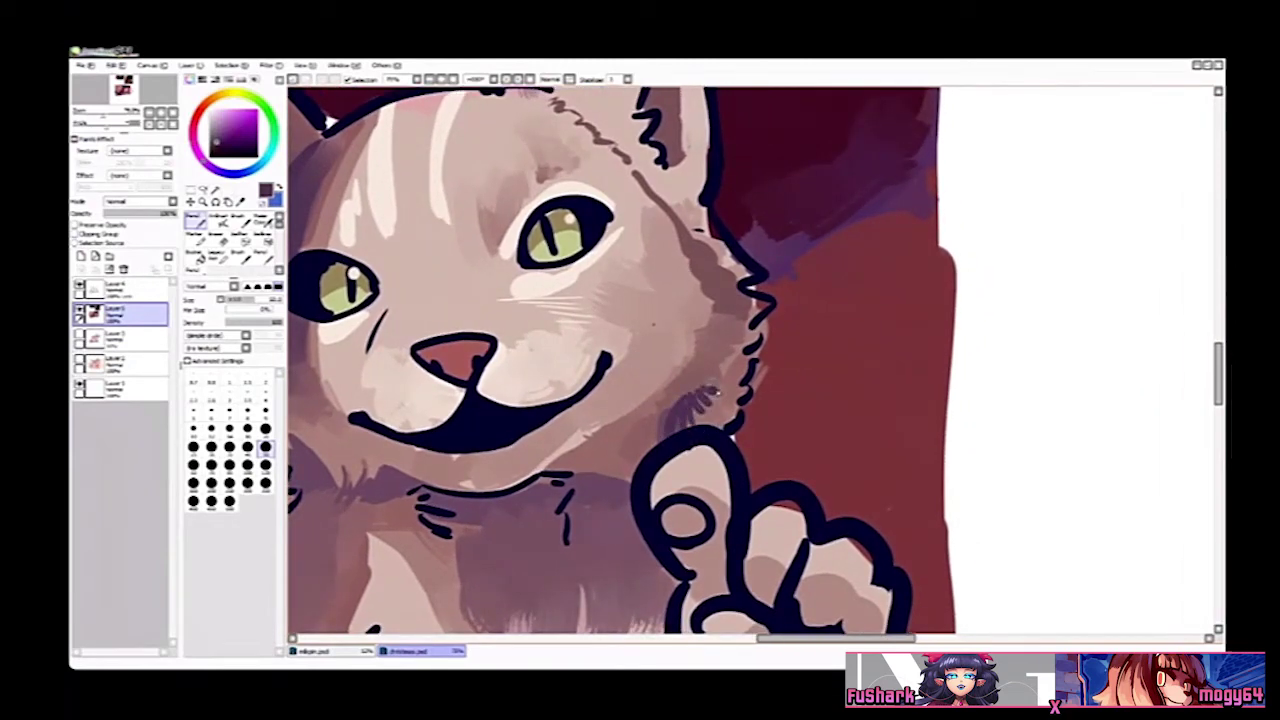
{"action": "left_click", "coordinate": [740, 370], "text": "ctrl+alt"}
{"action": "left_click", "coordinate": [742, 368], "text": "ctrl+alt"}
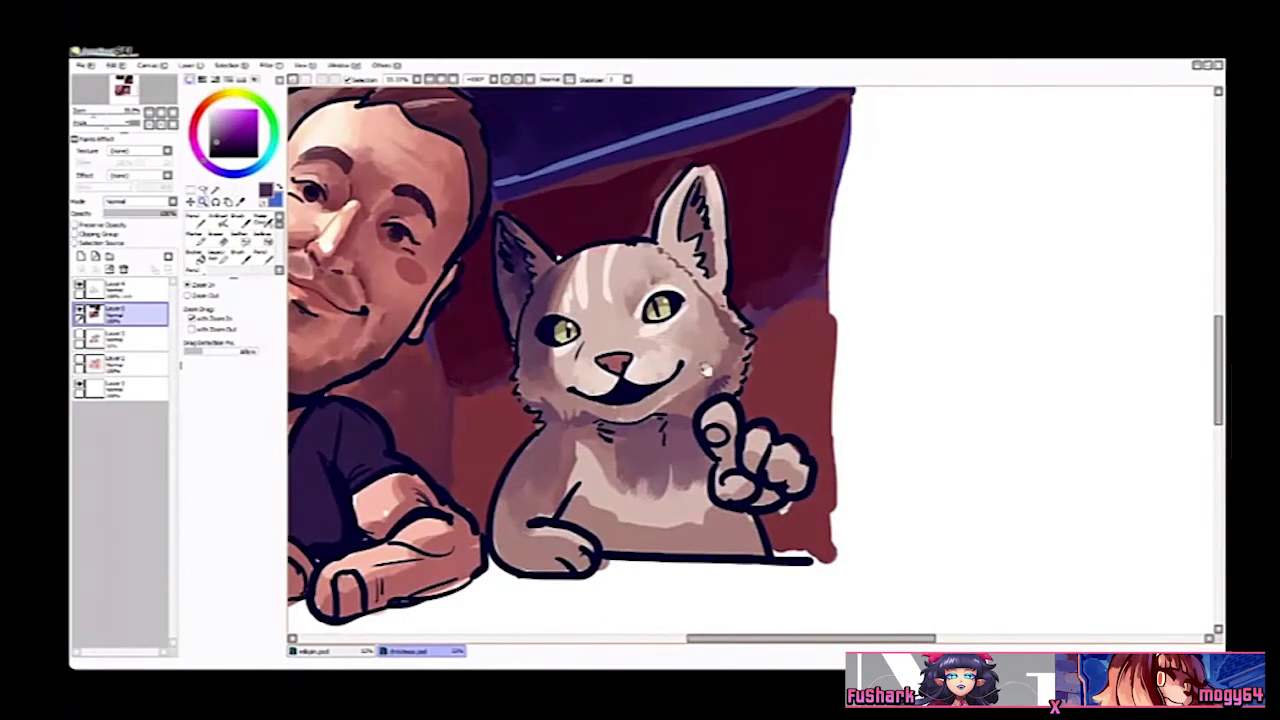
Step: Blend the lower edge of the cat's light chest patch with a large textured brush in a sampled beige
{"action": "left_click_drag", "start_coordinate": [671, 436], "coordinate": [708, 382]}
{"action": "left_click", "coordinate": [694, 432], "text": "ctrl"}
{"action": "right_click", "coordinate": [655, 452]}
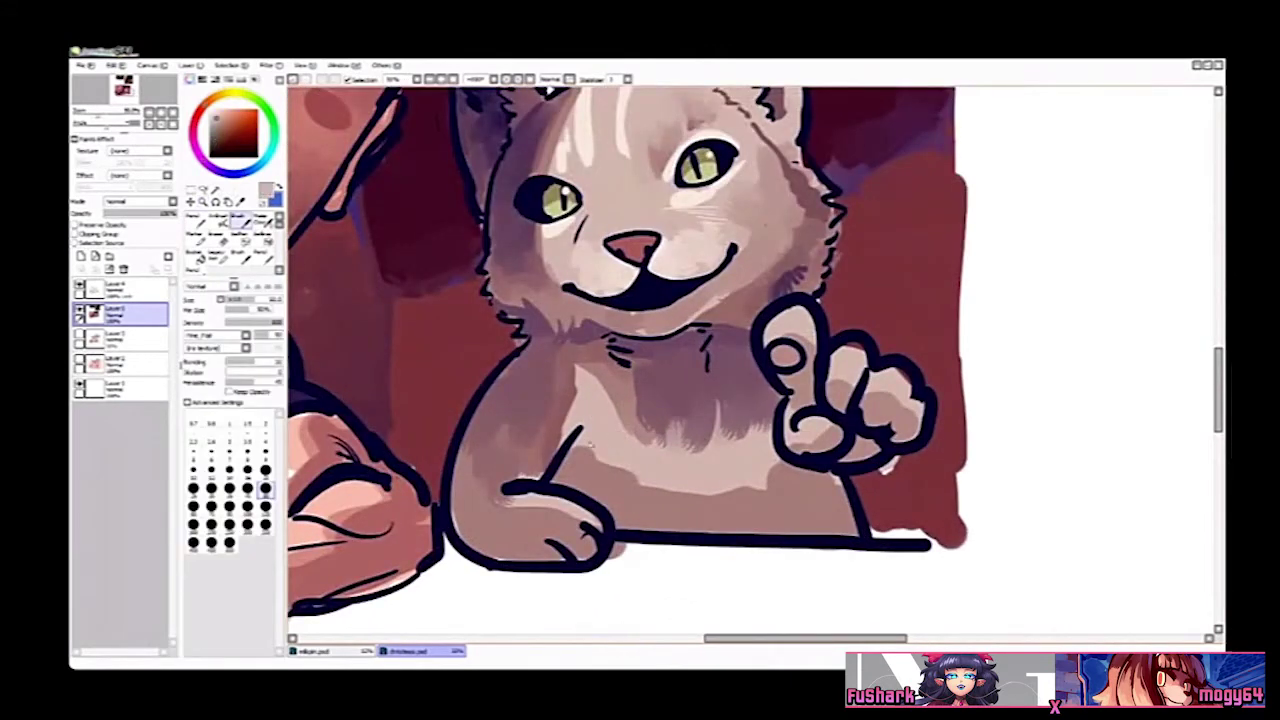
{"action": "left_click", "coordinate": [240, 257]}
{"action": "left_click", "coordinate": [266, 508]}
{"action": "left_click_drag", "start_coordinate": [592, 446], "coordinate": [604, 477]}
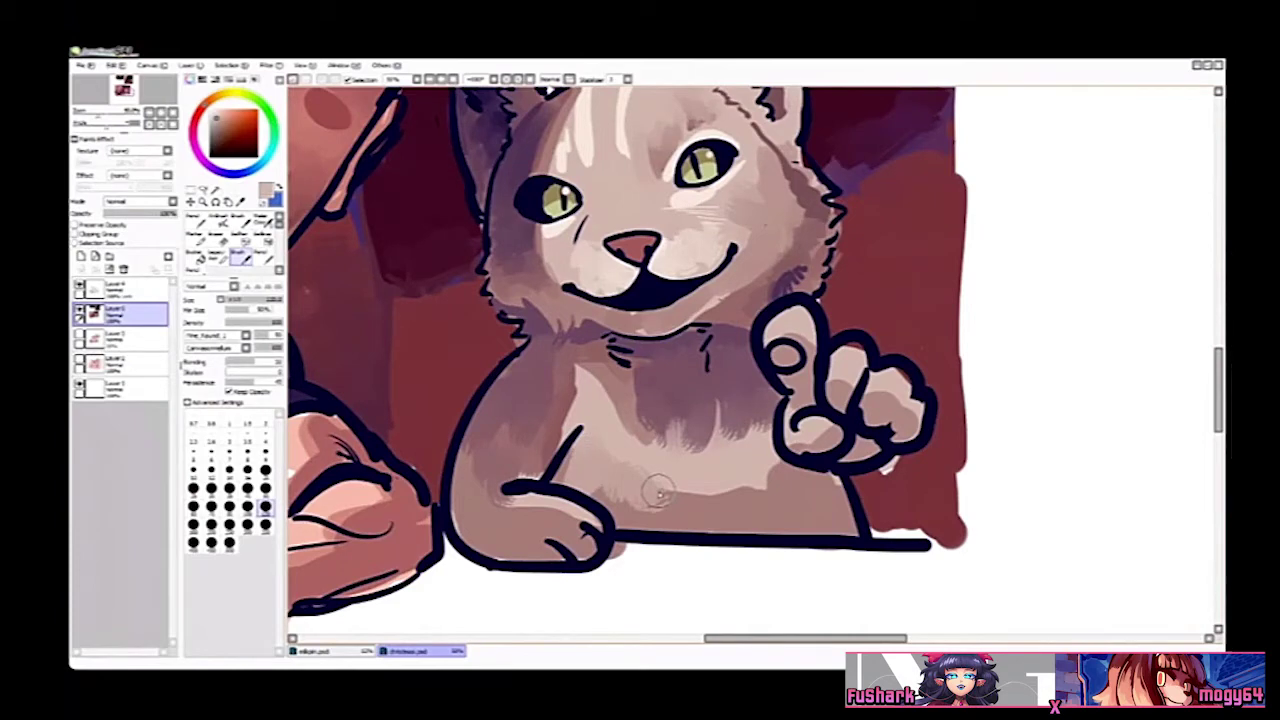
{"action": "key", "text": "h"}
{"action": "key", "text": "h"}
{"action": "key", "text": "h"}
{"action": "key", "text": "h"}
{"action": "left_click_drag", "start_coordinate": [658, 492], "coordinate": [794, 365]}
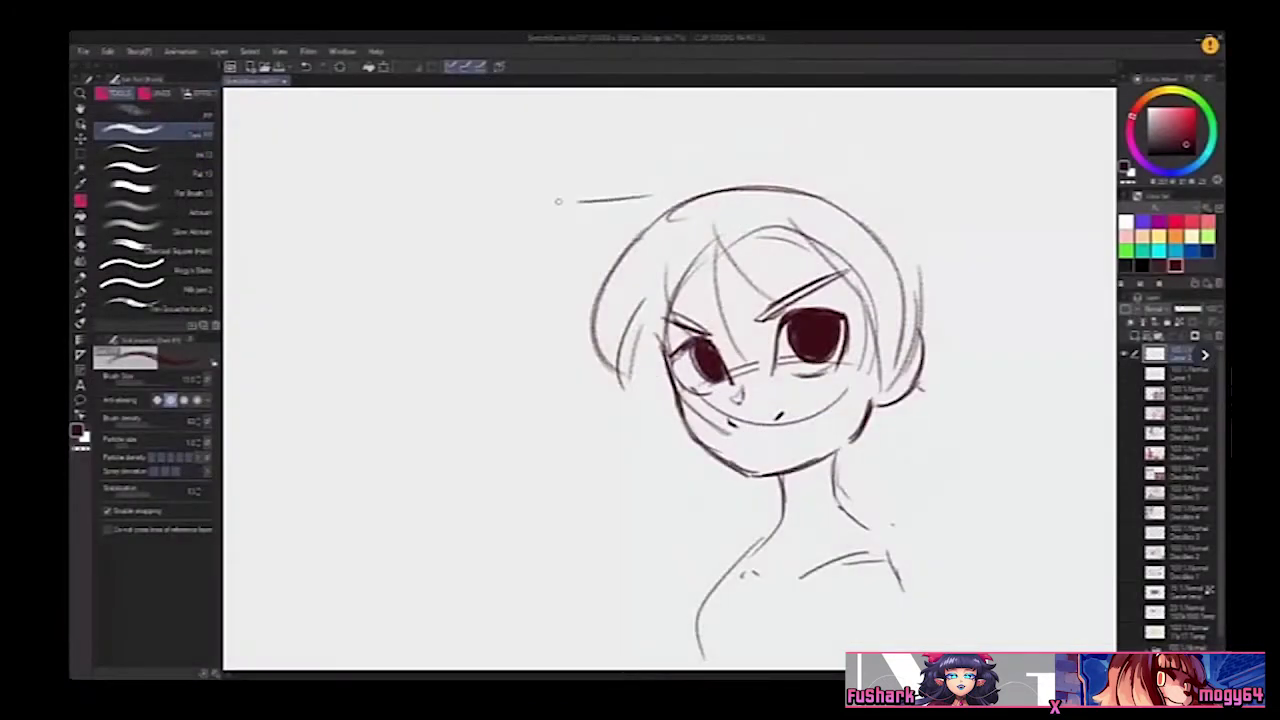
Step: Sketch a pointed hair tuft behind the grinning character's head, undoing and redrawing the curves until the shape fits
{"action": "key", "text": "ctrl+z"}
{"action": "mouse_move", "coordinate": [534, 188]}
{"action": "left_mouse_down"}
{"action": "mouse_move", "coordinate": [648, 193]}
{"action": "mouse_move", "coordinate": [602, 254]}
{"action": "mouse_move", "coordinate": [584, 240]}
{"action": "mouse_move", "coordinate": [600, 246]}
{"action": "mouse_move", "coordinate": [586, 302]}
{"action": "mouse_move", "coordinate": [644, 331]}
{"action": "left_mouse_up"}
{"action": "key", "text": "ctrl+z"}
{"action": "key", "text": "space"}
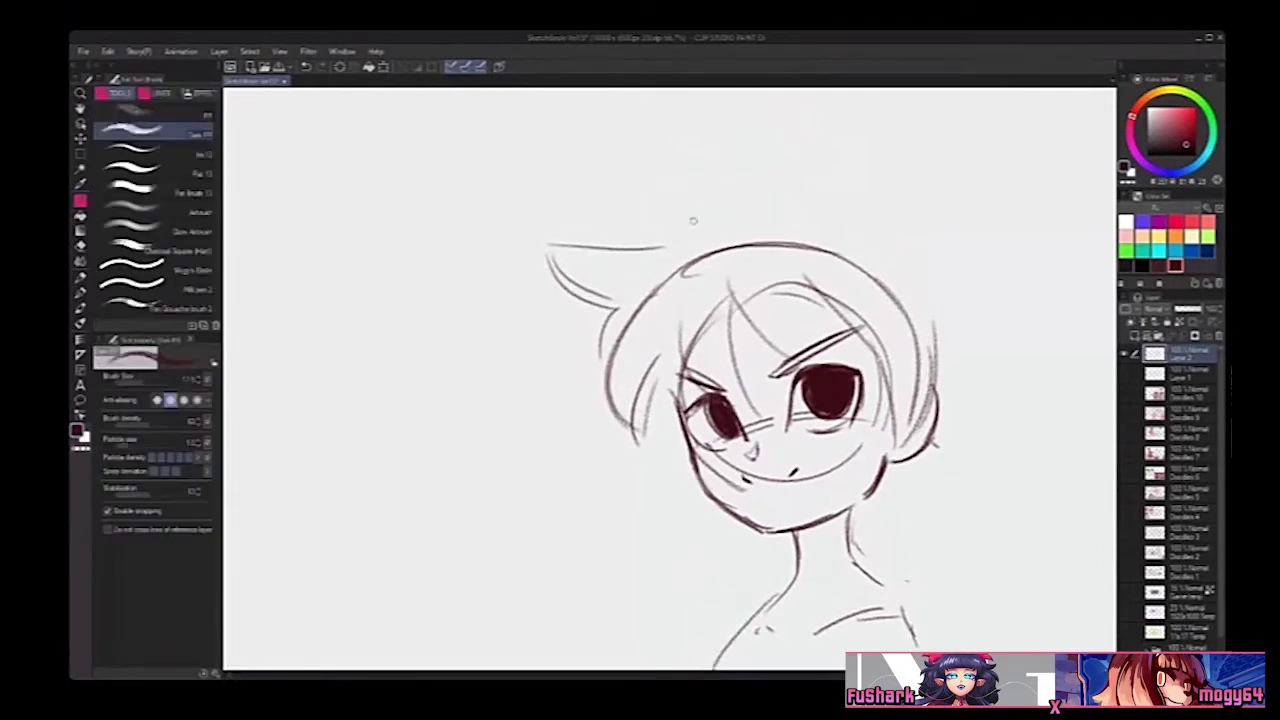
{"action": "key", "text": "ctrl+z"}
{"action": "key", "text": "ctrl+z"}
{"action": "mouse_move", "coordinate": [583, 206]}
{"action": "left_mouse_down"}
{"action": "mouse_move", "coordinate": [660, 242]}
{"action": "mouse_move", "coordinate": [636, 259]}
{"action": "mouse_move", "coordinate": [664, 248]}
{"action": "mouse_move", "coordinate": [592, 309]}
{"action": "left_mouse_up"}
{"action": "key", "text": "ctrl+z"}
{"action": "key", "text": "ctrl+z"}
{"action": "left_click_drag", "start_coordinate": [555, 263], "coordinate": [603, 328]}
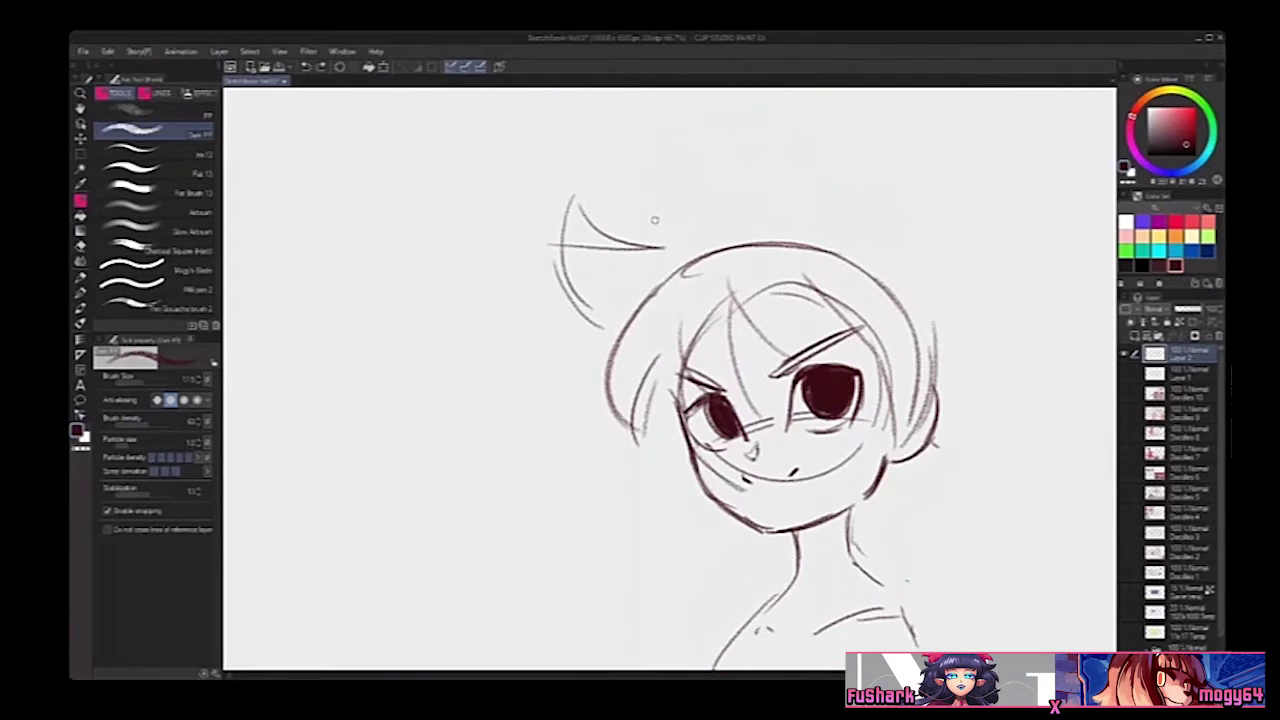
Step: Sketch the grinning character's ear, neck line and outer hair curve at the back of the head, undoing rejected strokes
{"action": "mouse_move", "coordinate": [676, 250]}
{"action": "left_mouse_down"}
{"action": "mouse_move", "coordinate": [645, 192]}
{"action": "mouse_move", "coordinate": [848, 238]}
{"action": "mouse_move", "coordinate": [940, 370]}
{"action": "mouse_move", "coordinate": [938, 405]}
{"action": "left_mouse_up"}
{"action": "key", "text": "ctrl+z"}
{"action": "mouse_move", "coordinate": [897, 474]}
{"action": "left_mouse_down"}
{"action": "mouse_move", "coordinate": [850, 556]}
{"action": "mouse_move", "coordinate": [899, 471]}
{"action": "left_mouse_up"}
{"action": "key", "text": "ctrl+z"}
{"action": "key", "text": "ctrl+z"}
{"action": "left_click_drag", "start_coordinate": [855, 547], "coordinate": [898, 470]}
{"action": "mouse_move", "coordinate": [931, 360]}
{"action": "left_mouse_down"}
{"action": "mouse_move", "coordinate": [929, 408]}
{"action": "mouse_move", "coordinate": [890, 428]}
{"action": "mouse_move", "coordinate": [912, 385]}
{"action": "mouse_move", "coordinate": [934, 396]}
{"action": "mouse_move", "coordinate": [892, 446]}
{"action": "mouse_move", "coordinate": [914, 391]}
{"action": "left_mouse_up"}
{"action": "key", "text": "ctrl+z"}
{"action": "key", "text": "ctrl+z"}
{"action": "key", "text": "ctrl+z"}
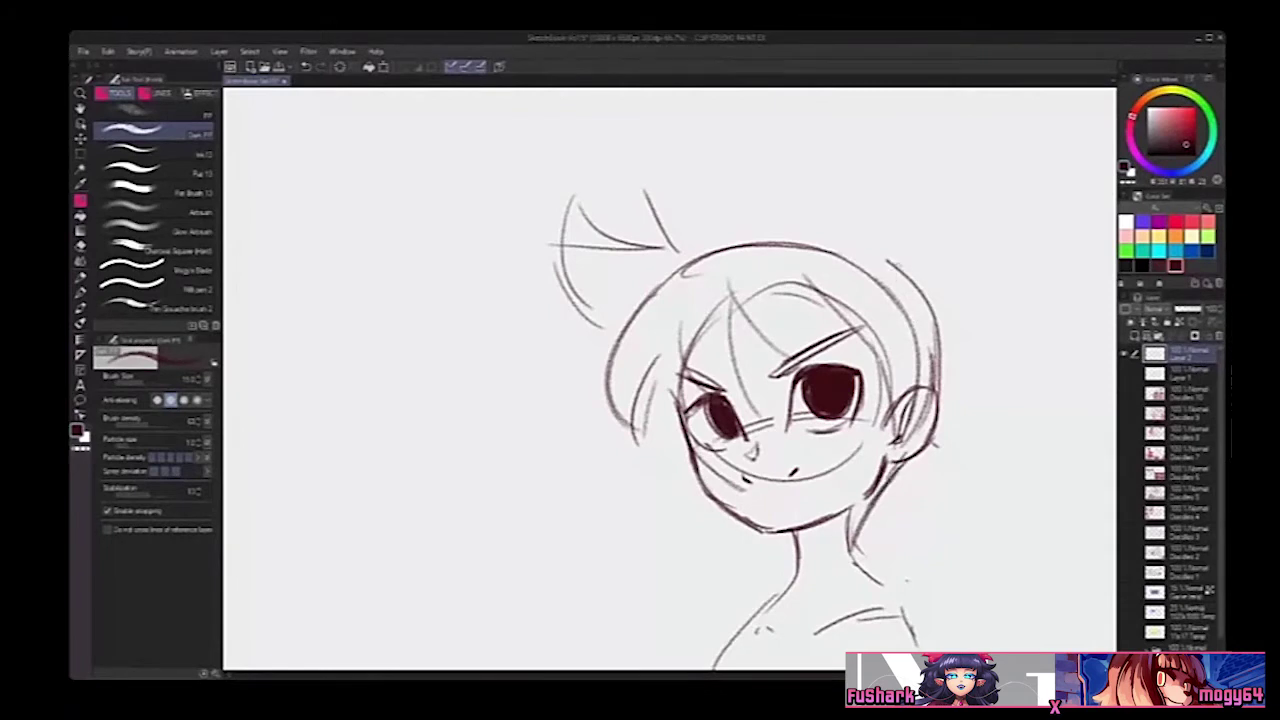
{"action": "left_click_drag", "start_coordinate": [892, 263], "coordinate": [938, 374]}
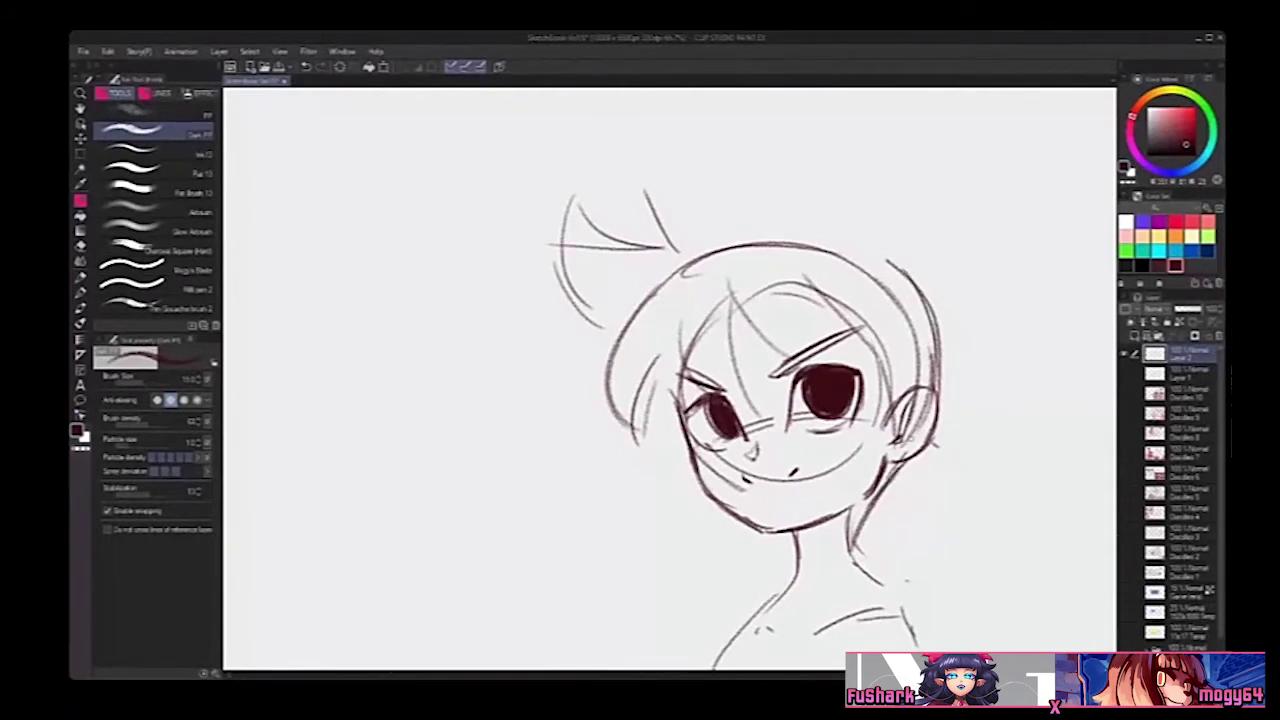
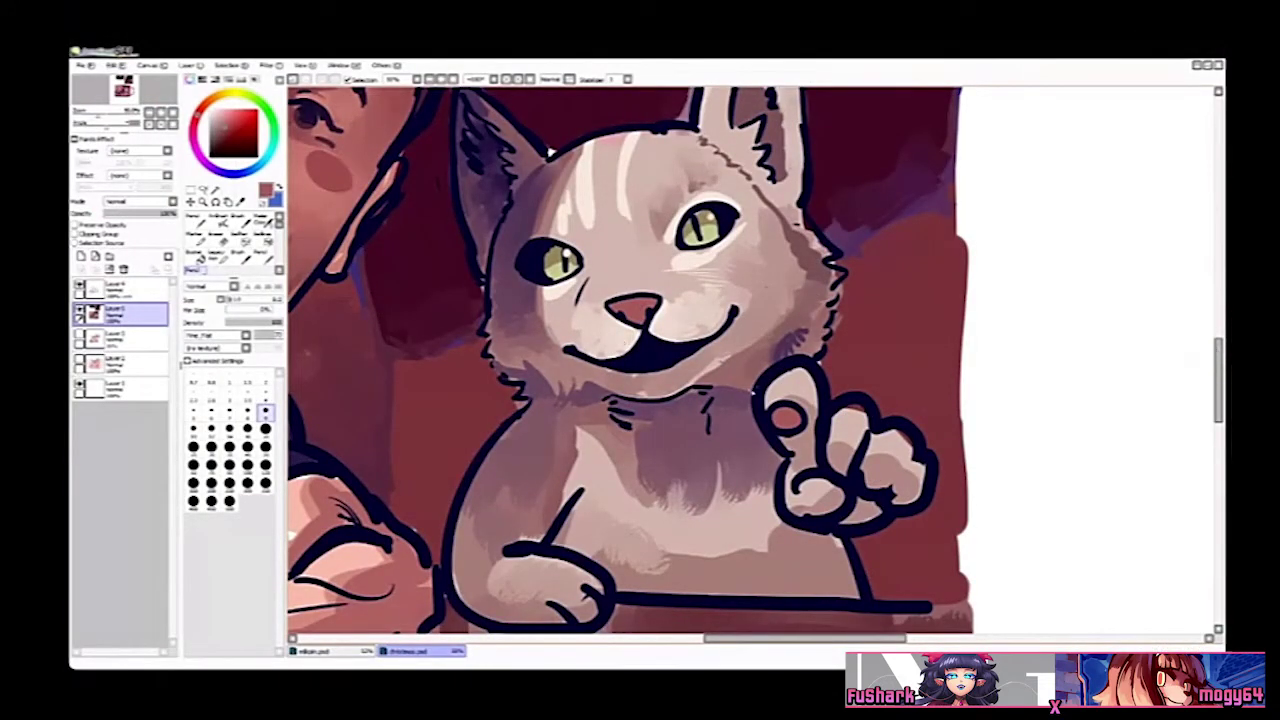
Step: Paint a sampled purple shadow beneath the cat's mouth and blend it along the lower lip with a smaller brush
{"action": "right_click", "coordinate": [533, 295]}
{"action": "scroll", "coordinate": [548, 335], "scroll_direction": "up", "scroll_amount": 2}
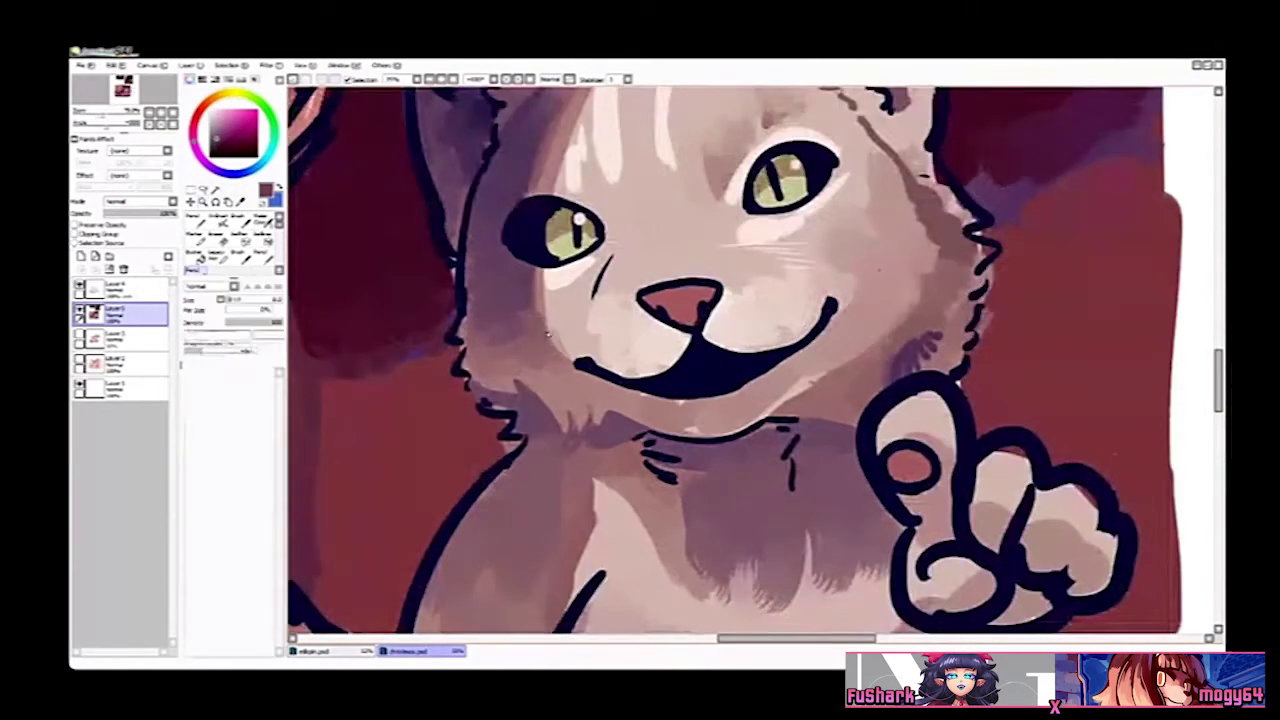
{"action": "left_click", "coordinate": [266, 467]}
{"action": "scroll", "coordinate": [683, 397], "scroll_direction": "up", "scroll_amount": 1}
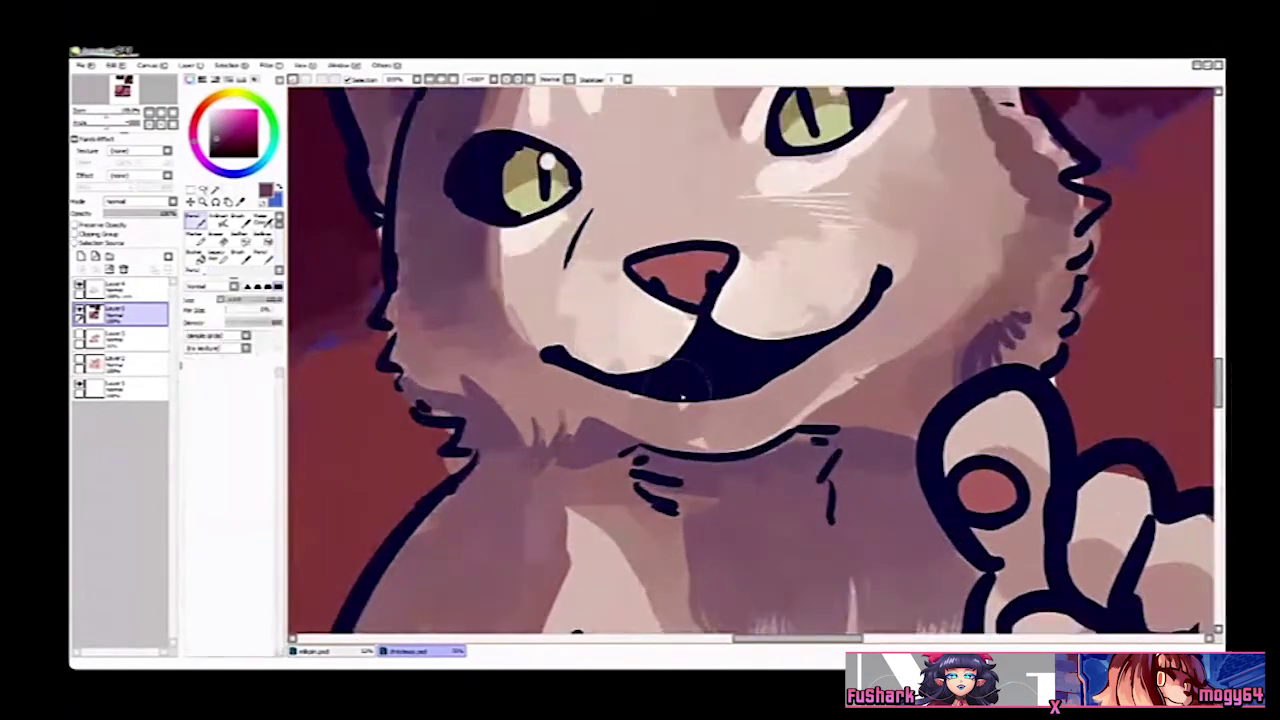
{"action": "left_click_drag", "start_coordinate": [740, 392], "coordinate": [643, 404]}
{"action": "key", "text": "v"}
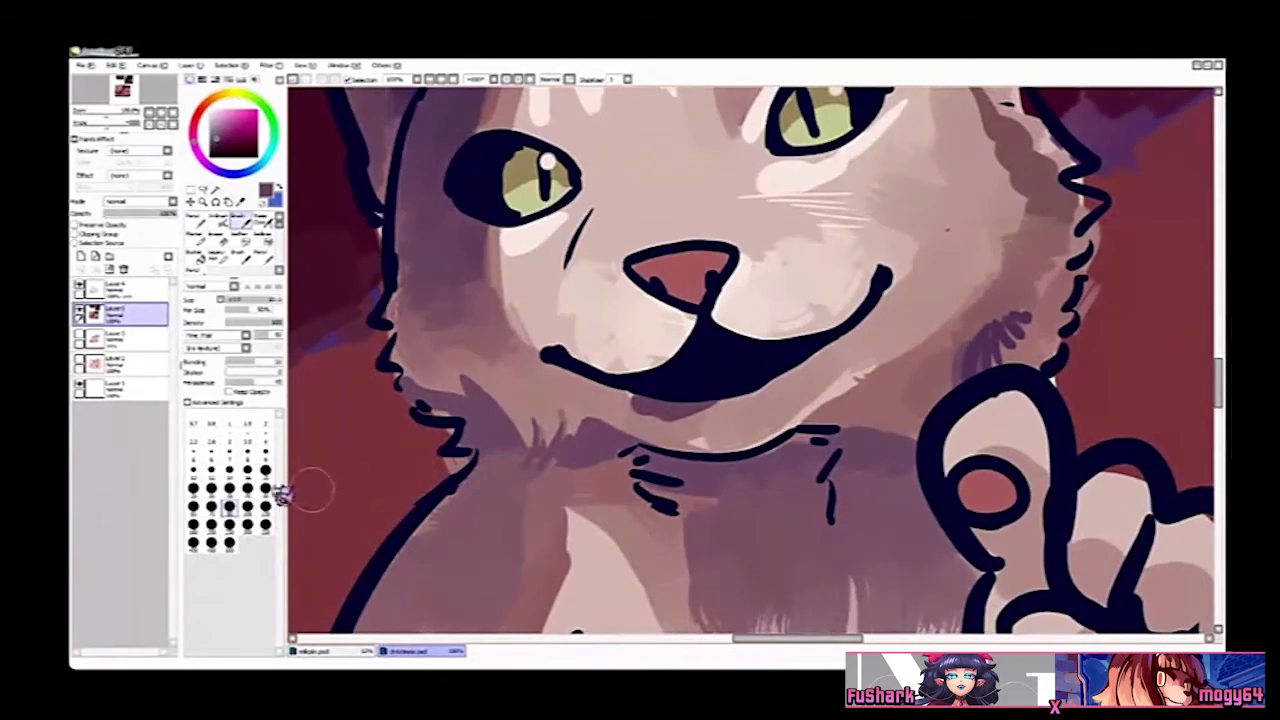
{"action": "left_click", "coordinate": [211, 490]}
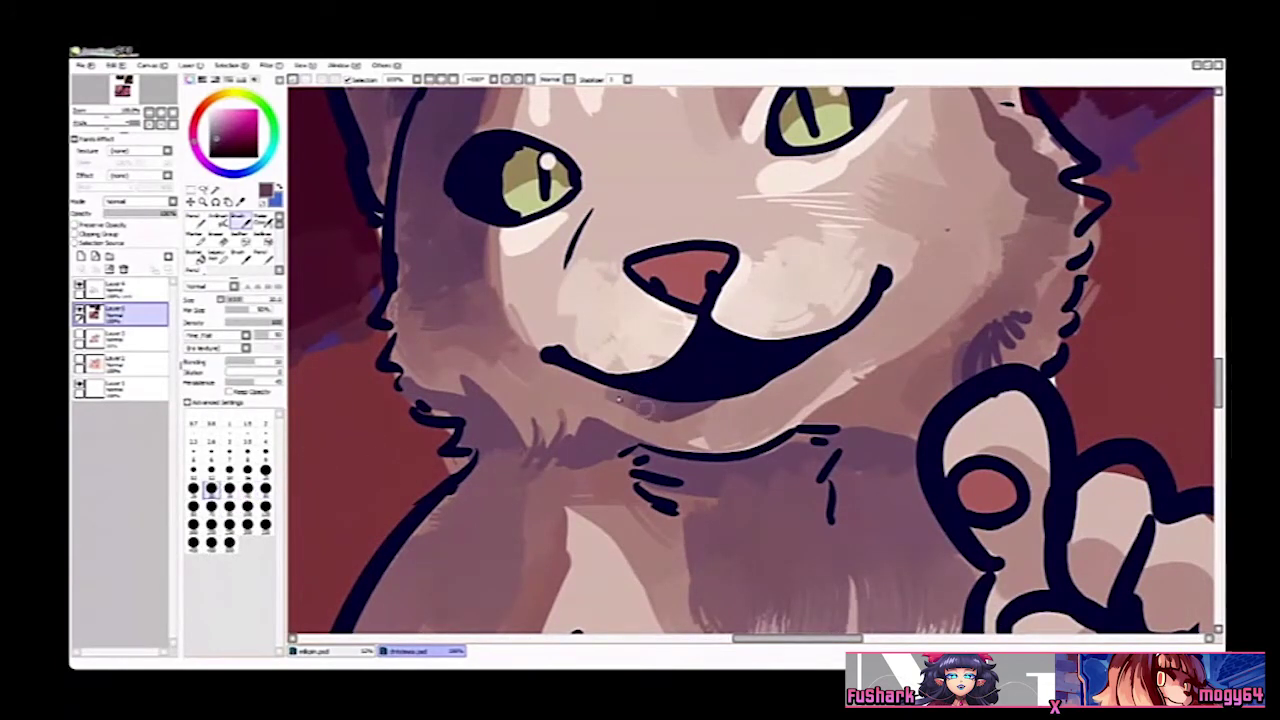
{"action": "mouse_move", "coordinate": [645, 407]}
{"action": "left_mouse_down"}
{"action": "mouse_move", "coordinate": [564, 367]}
{"action": "mouse_move", "coordinate": [592, 386]}
{"action": "mouse_move", "coordinate": [553, 371]}
{"action": "left_mouse_up"}
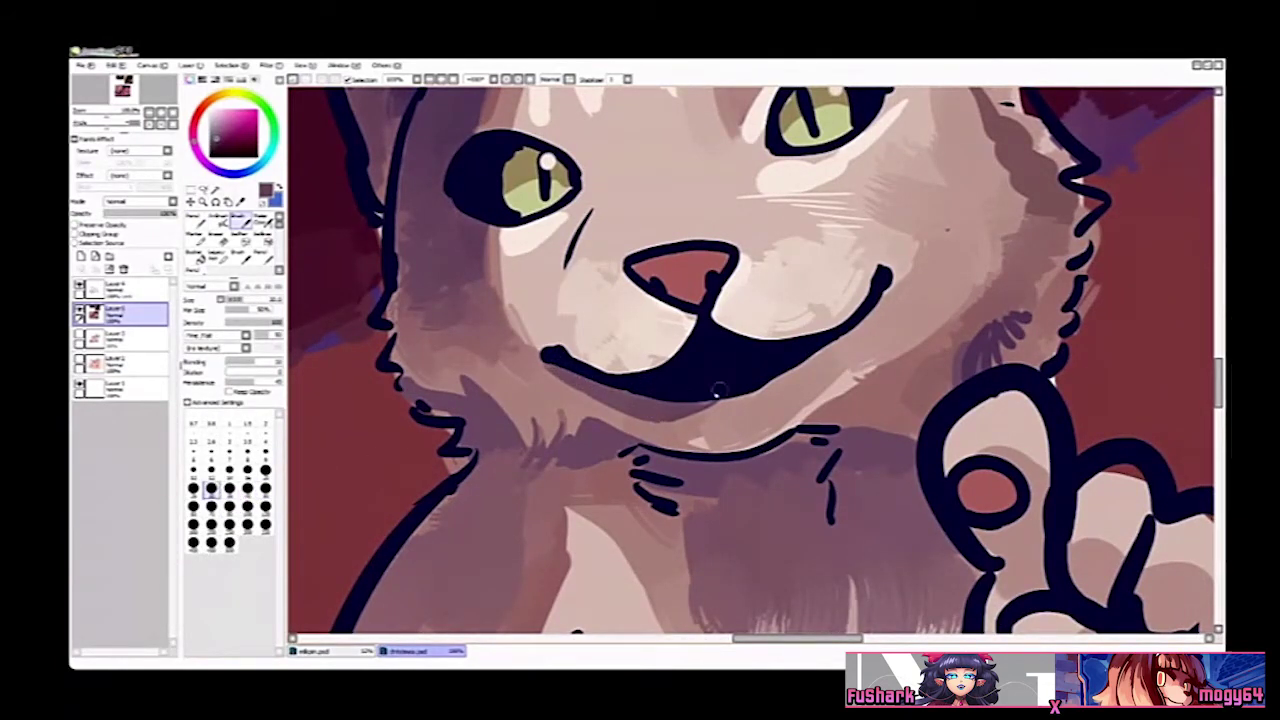
{"action": "mouse_move", "coordinate": [717, 391]}
{"action": "left_mouse_down"}
{"action": "mouse_move", "coordinate": [684, 406]}
{"action": "mouse_move", "coordinate": [786, 355]}
{"action": "left_mouse_up"}
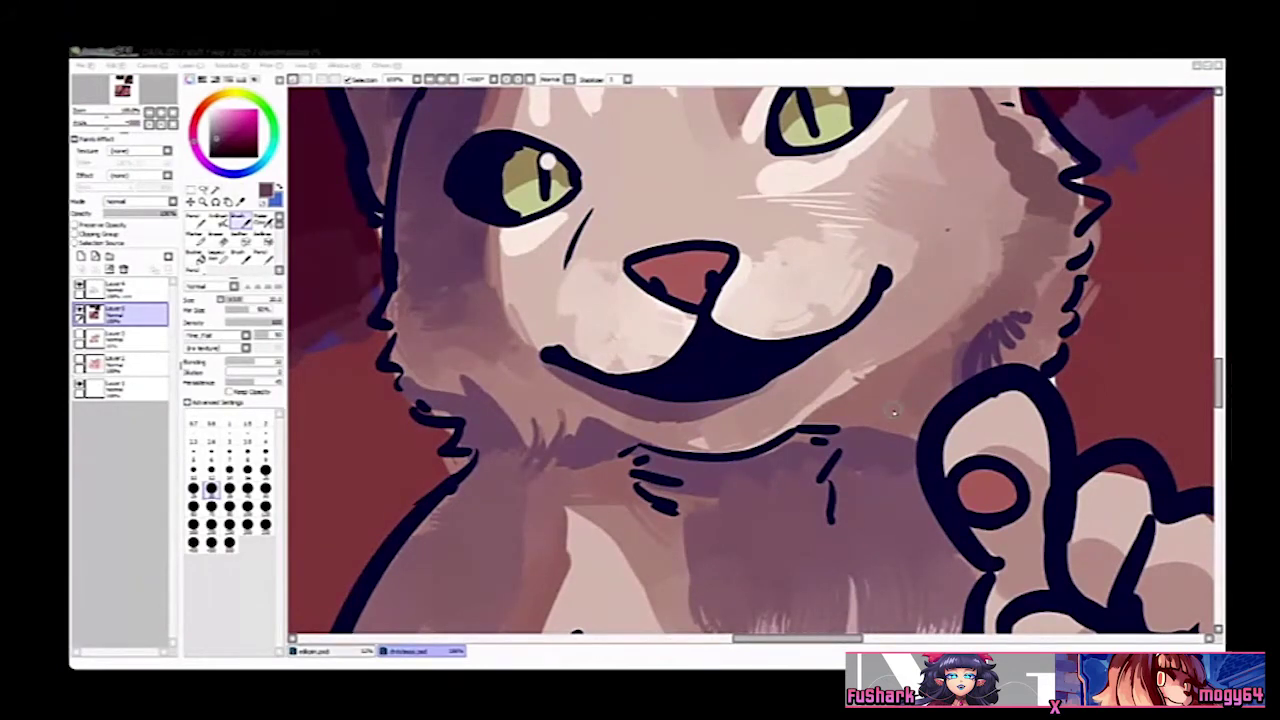
{"action": "left_click", "coordinate": [829, 400]}
{"action": "left_click_drag", "start_coordinate": [716, 410], "coordinate": [708, 408]}
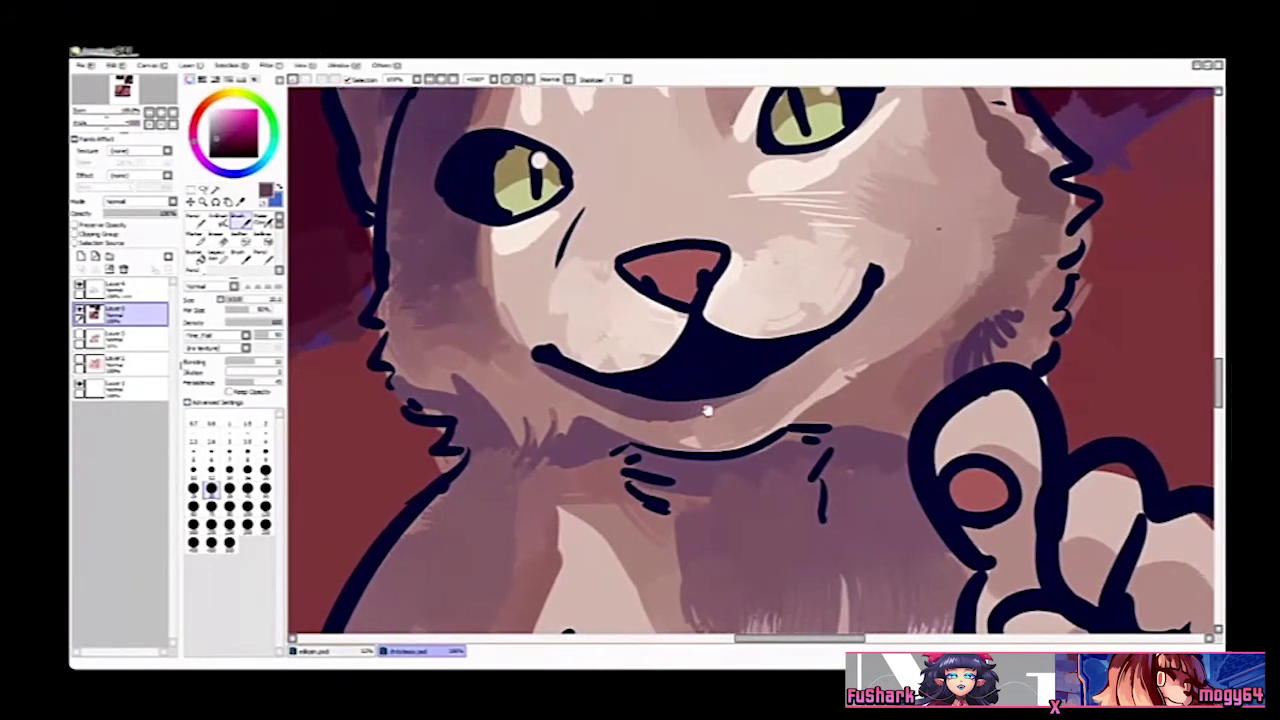
Step: Tone down the light patch on the right-hand side of the cat's jaw with a sampled fur color
{"action": "left_click", "coordinate": [735, 430], "text": "ctrl+alt"}
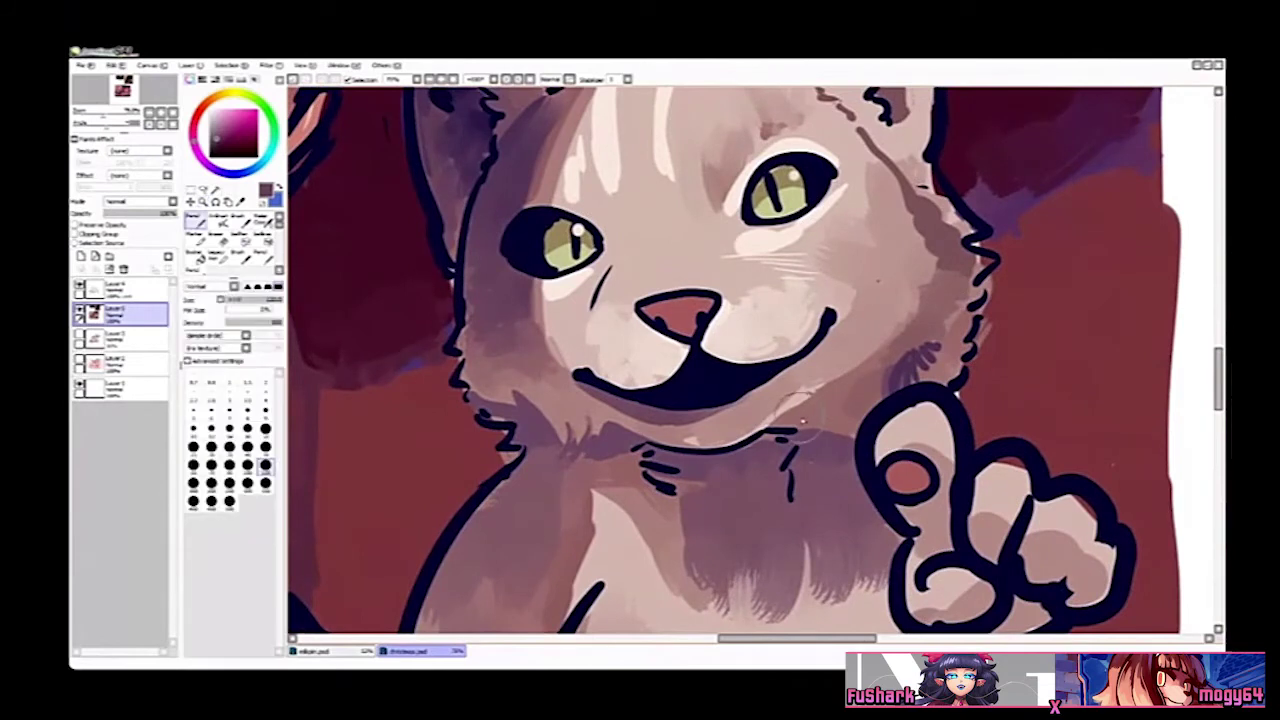
{"action": "right_click", "coordinate": [811, 411]}
{"action": "mouse_move", "coordinate": [824, 438]}
{"action": "left_mouse_down"}
{"action": "mouse_move", "coordinate": [778, 433]}
{"action": "mouse_move", "coordinate": [778, 353]}
{"action": "left_mouse_up"}
{"action": "key", "text": "n"}
{"action": "scroll", "coordinate": [778, 353], "scroll_direction": "down", "scroll_amount": 2}
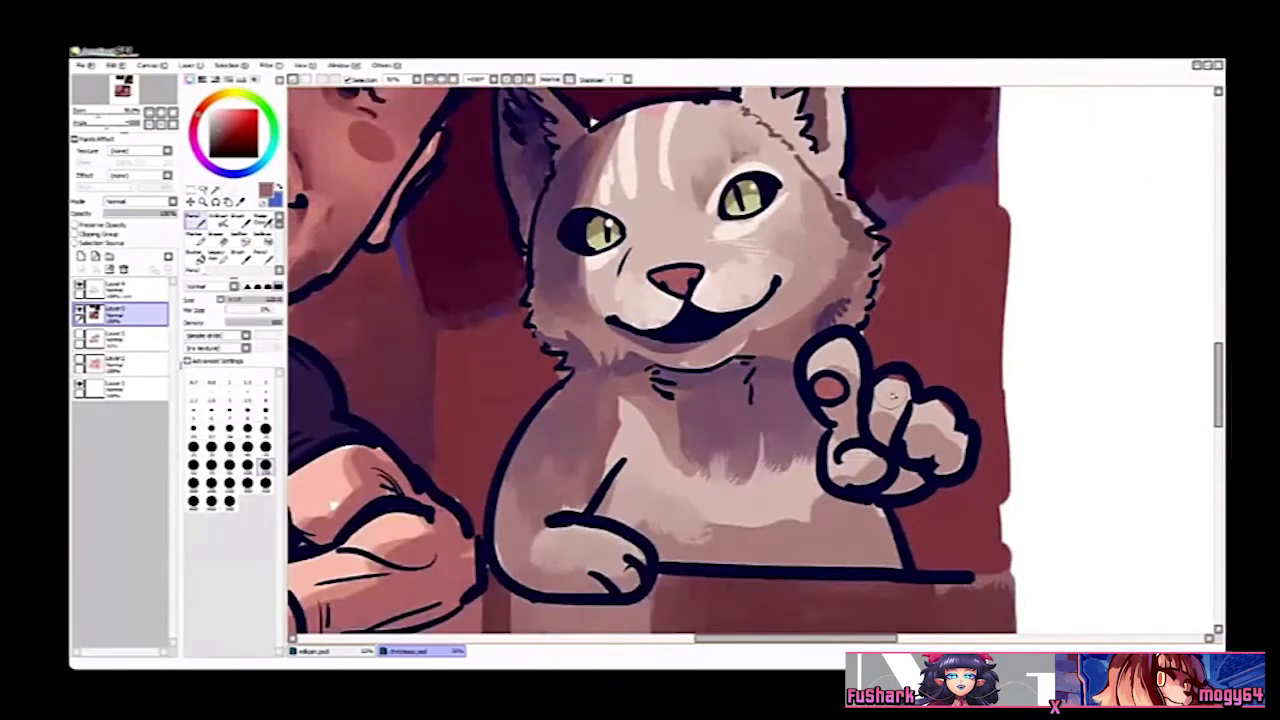
Step: Soften the fur shading across the cat's chest with the textured brush in a light beige
{"action": "key", "text": "b"}
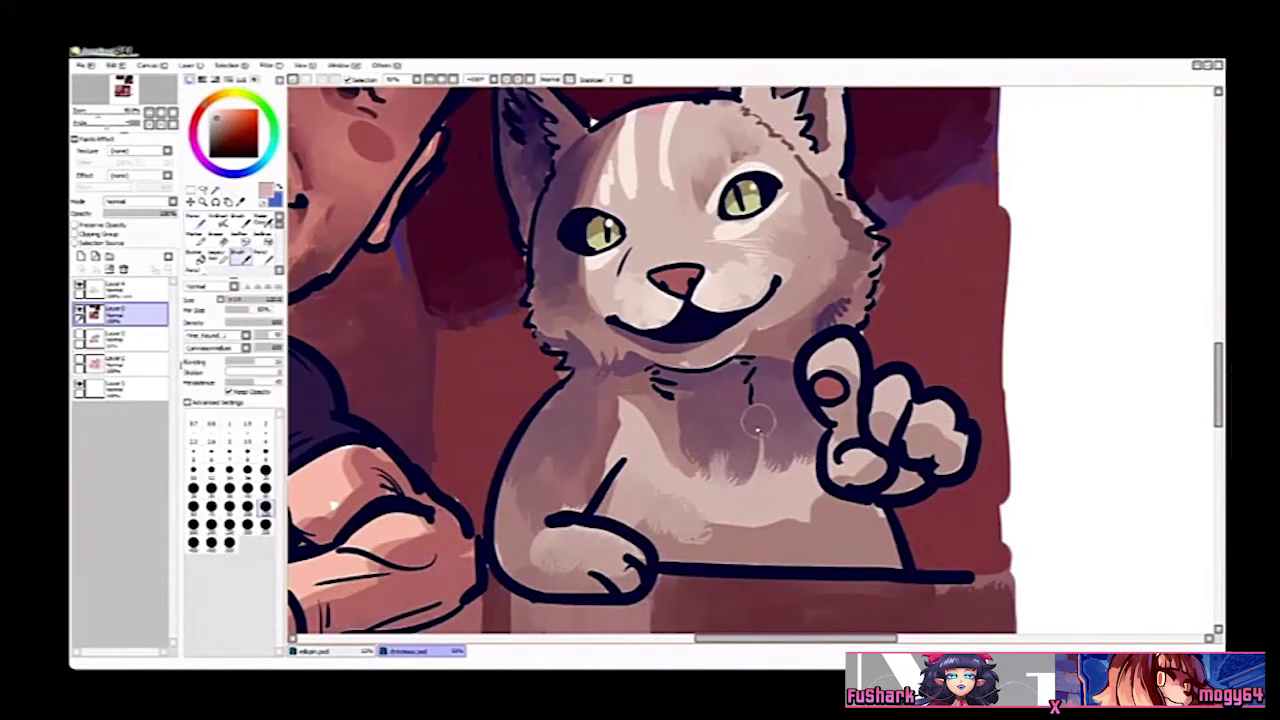
{"action": "left_click_drag", "start_coordinate": [760, 428], "coordinate": [768, 462]}
{"action": "mouse_move", "coordinate": [730, 508]}
{"action": "left_mouse_down"}
{"action": "mouse_move", "coordinate": [777, 497]}
{"action": "mouse_move", "coordinate": [803, 531]}
{"action": "mouse_move", "coordinate": [798, 548]}
{"action": "mouse_move", "coordinate": [751, 517]}
{"action": "mouse_move", "coordinate": [751, 537]}
{"action": "mouse_move", "coordinate": [717, 495]}
{"action": "mouse_move", "coordinate": [706, 540]}
{"action": "left_mouse_up"}
{"action": "right_click", "coordinate": [859, 534]}
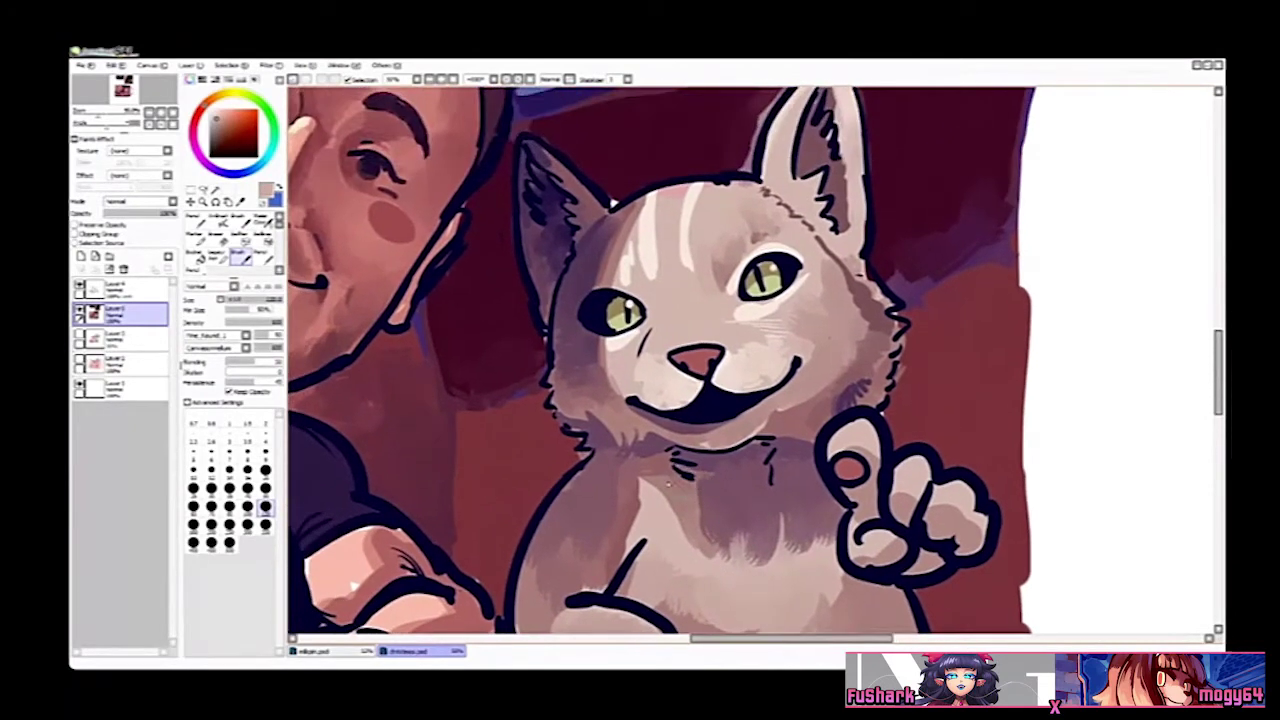
Step: Touch up the background and fur edge beside the left-hand side of the cat's neck with sampled dark red and purple
{"action": "key", "text": "n"}
{"action": "right_click", "coordinate": [567, 456]}
{"action": "left_click_drag", "start_coordinate": [569, 457], "coordinate": [574, 454]}
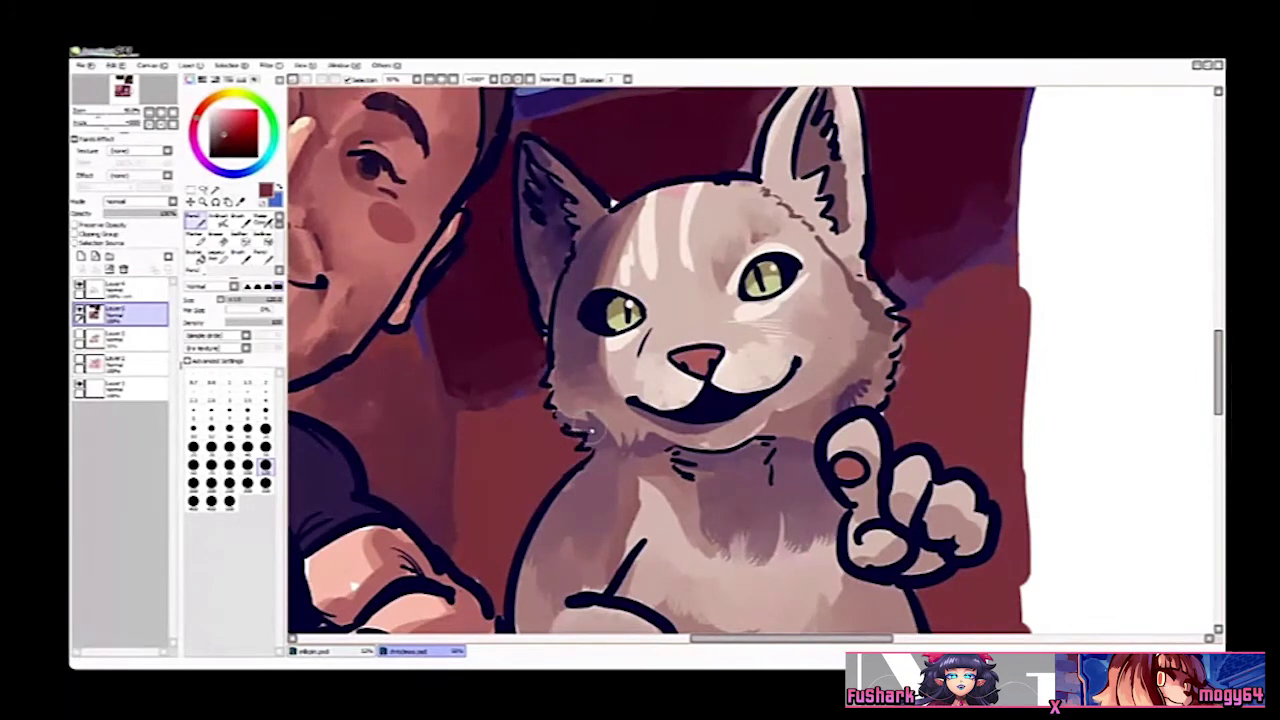
{"action": "left_click", "coordinate": [584, 428], "text": "alt"}
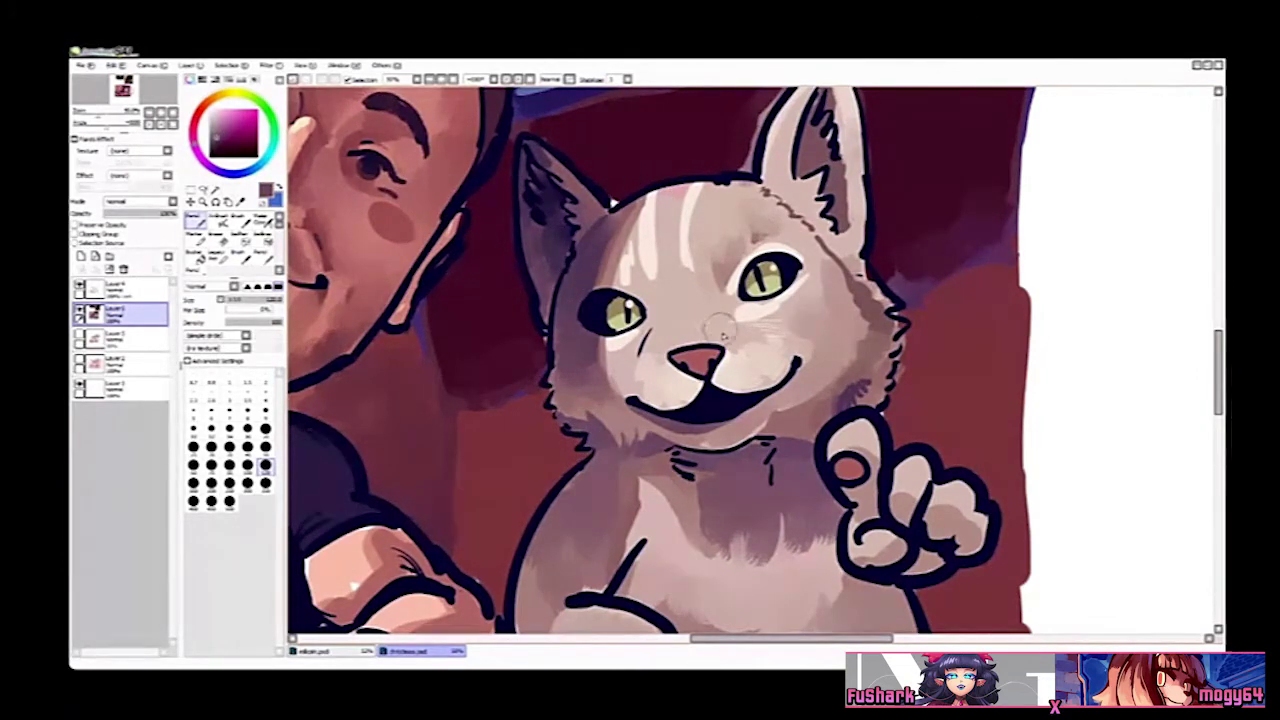
{"action": "left_click_drag", "start_coordinate": [711, 342], "coordinate": [667, 374]}
Step: Draw brown fur stripes from the outer corner of the cat's right-hand eye toward the cheek and darken the inner brow
{"action": "key", "text": "z"}
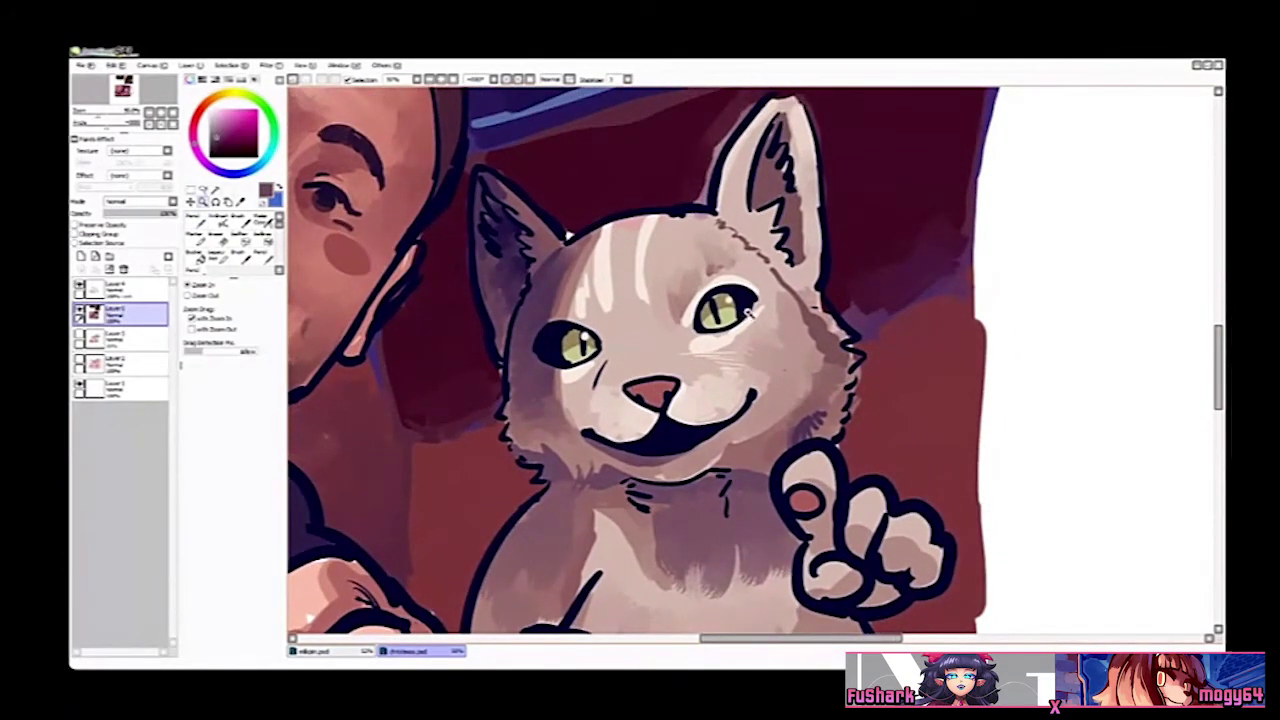
{"action": "left_click", "coordinate": [749, 312]}
{"action": "right_click", "coordinate": [832, 318]}
{"action": "left_click", "coordinate": [266, 433]}
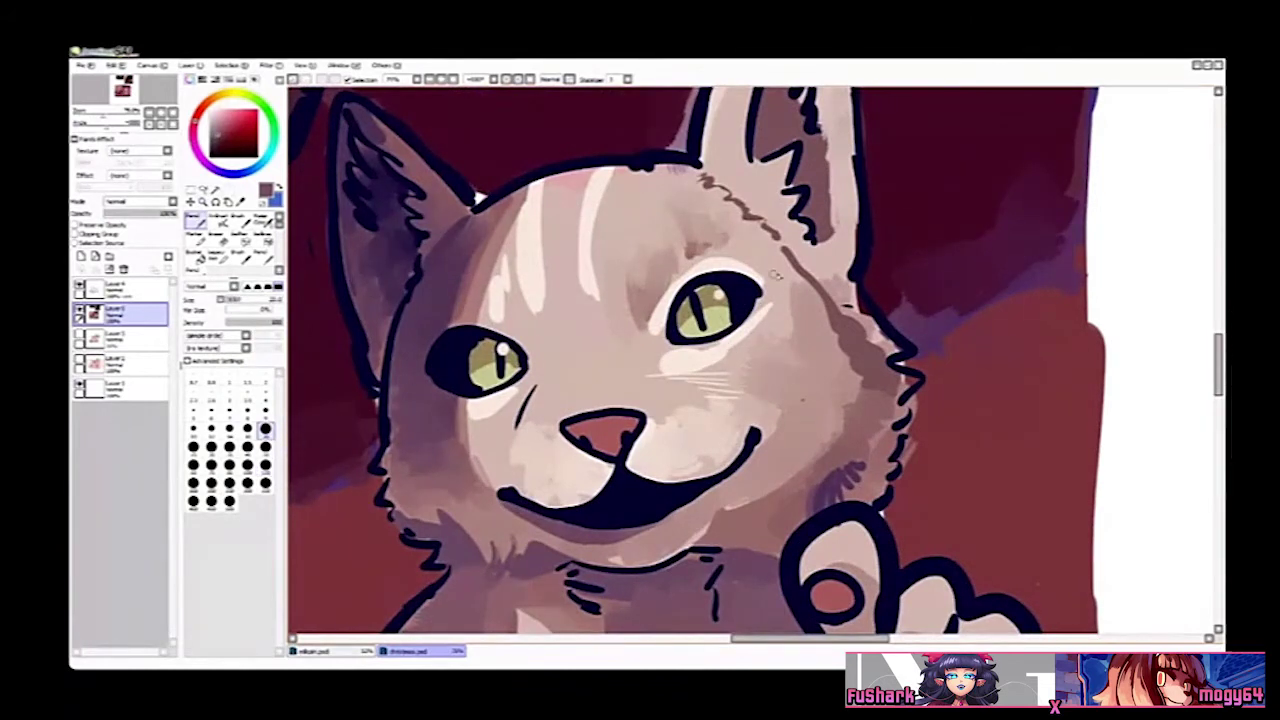
{"action": "mouse_move", "coordinate": [766, 326]}
{"action": "left_mouse_down"}
{"action": "mouse_move", "coordinate": [832, 316]}
{"action": "mouse_move", "coordinate": [816, 298]}
{"action": "mouse_move", "coordinate": [832, 303]}
{"action": "mouse_move", "coordinate": [784, 289]}
{"action": "mouse_move", "coordinate": [834, 312]}
{"action": "left_mouse_up"}
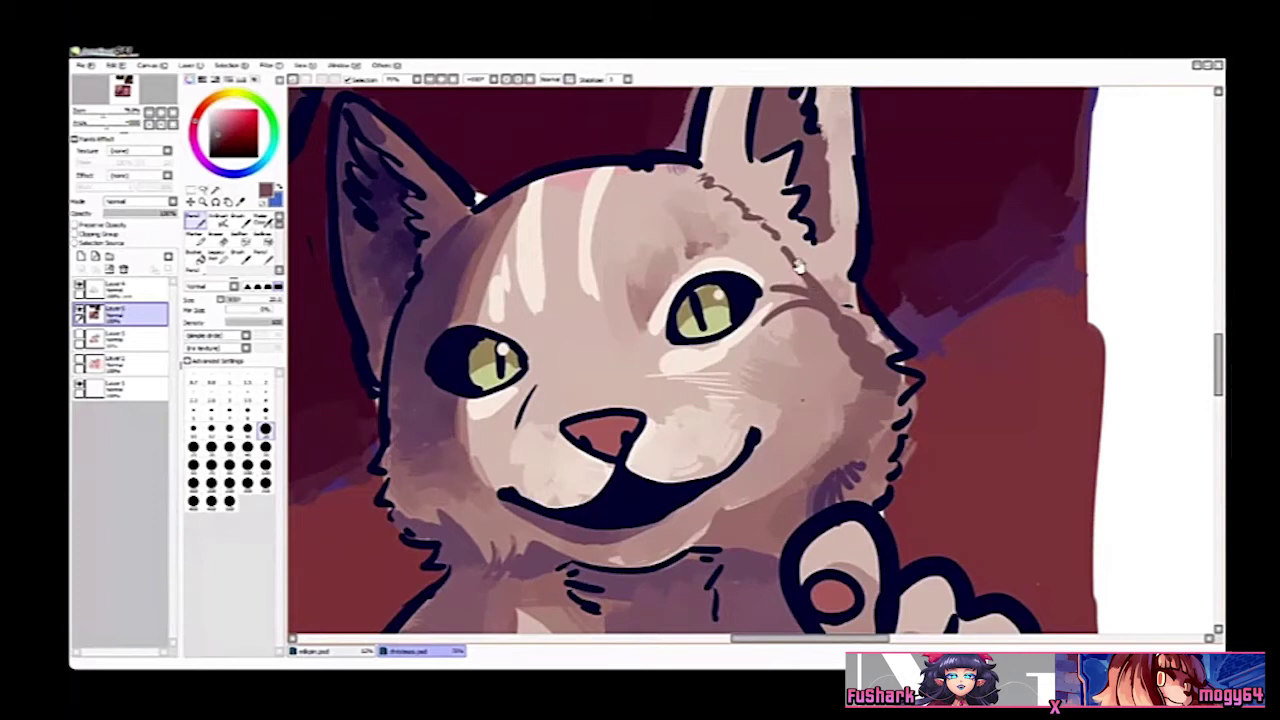
{"action": "left_click_drag", "start_coordinate": [667, 379], "coordinate": [675, 389]}
{"action": "mouse_move", "coordinate": [634, 304]}
{"action": "left_mouse_down"}
{"action": "mouse_move", "coordinate": [632, 276]}
{"action": "mouse_move", "coordinate": [645, 308]}
{"action": "mouse_move", "coordinate": [694, 255]}
{"action": "left_mouse_up"}
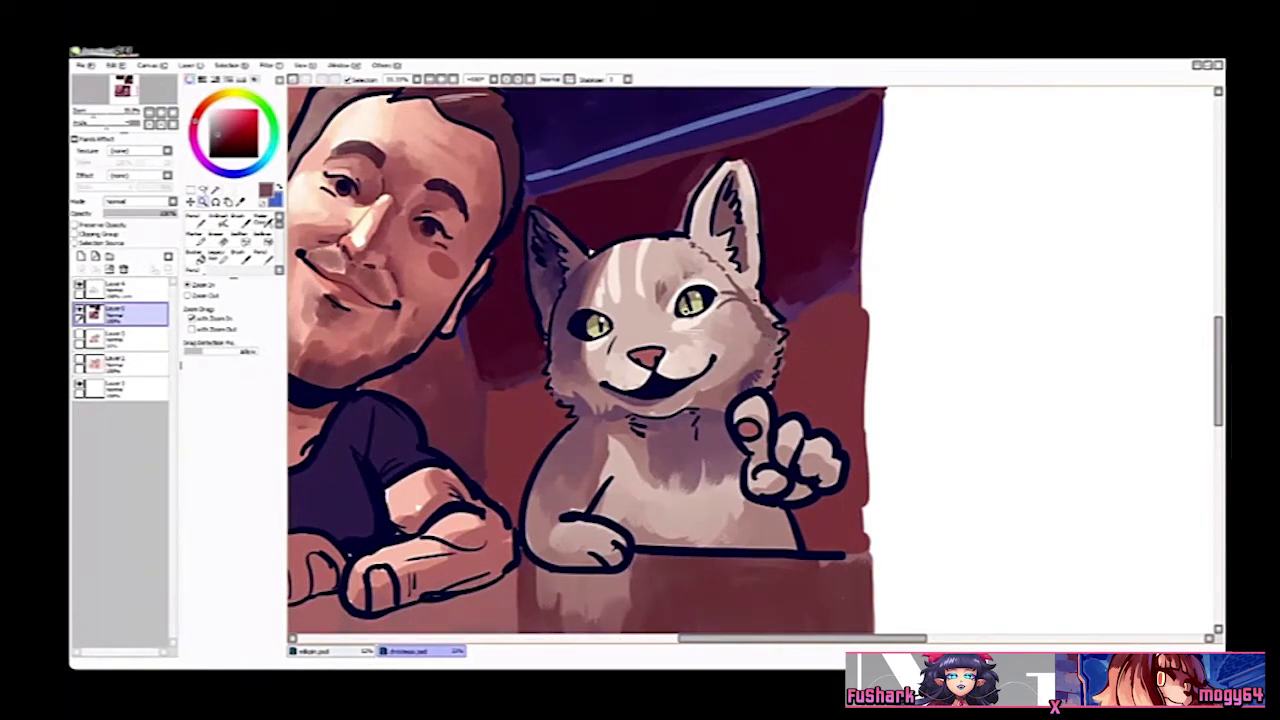
{"action": "scroll", "coordinate": [688, 392], "scroll_direction": "down", "scroll_amount": 1}
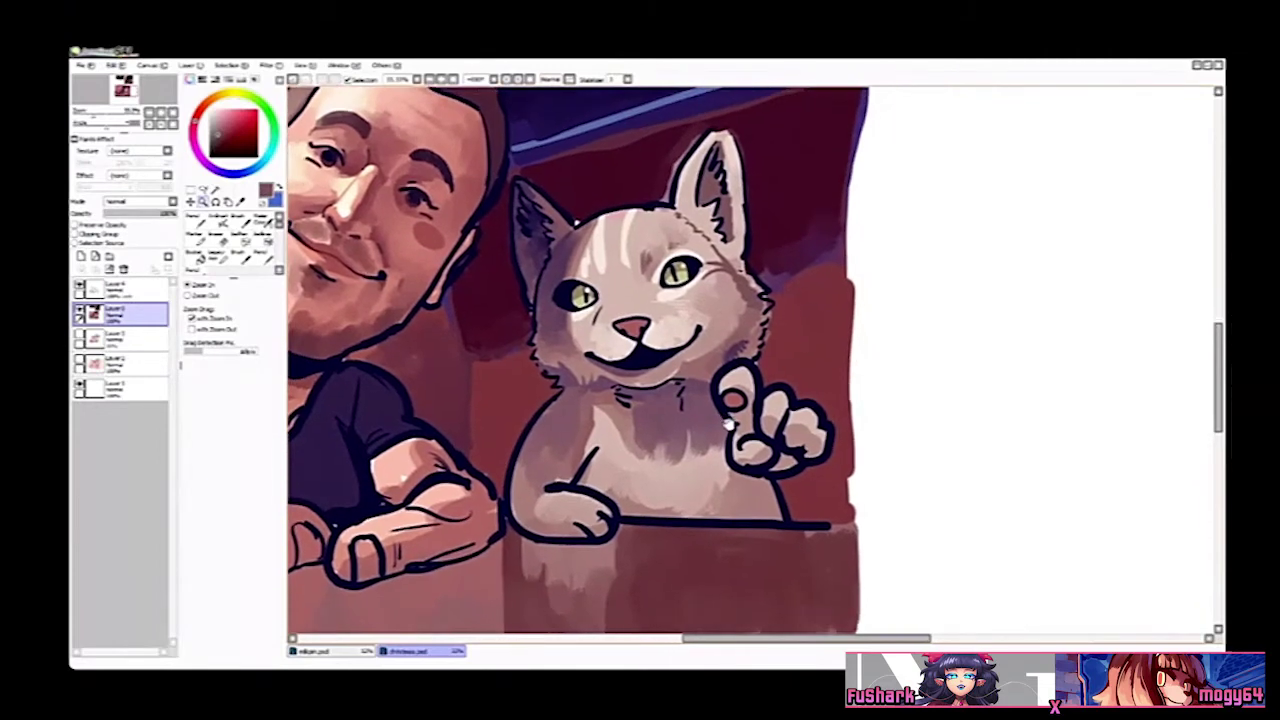
Step: Draw dark purple fur strokes beneath the right-hand side of the cat's chin with a sampled purple
{"action": "left_click", "coordinate": [677, 366]}
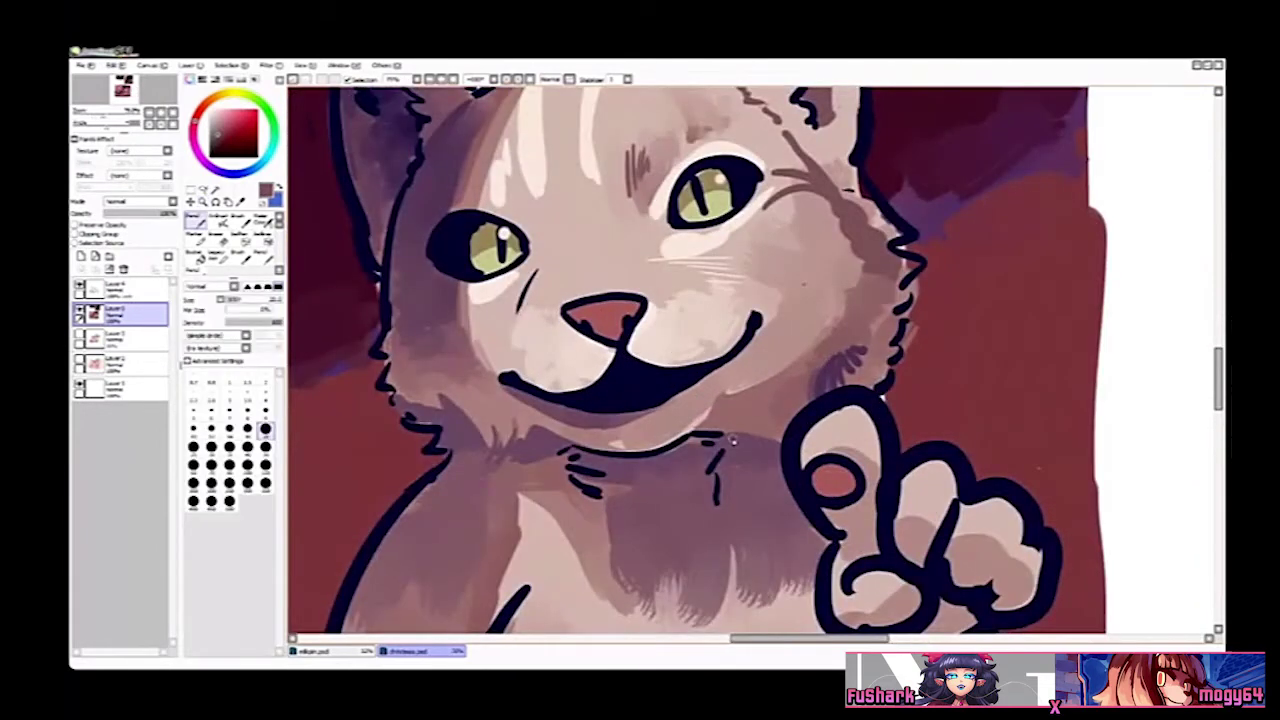
{"action": "left_click", "coordinate": [840, 381], "text": "alt"}
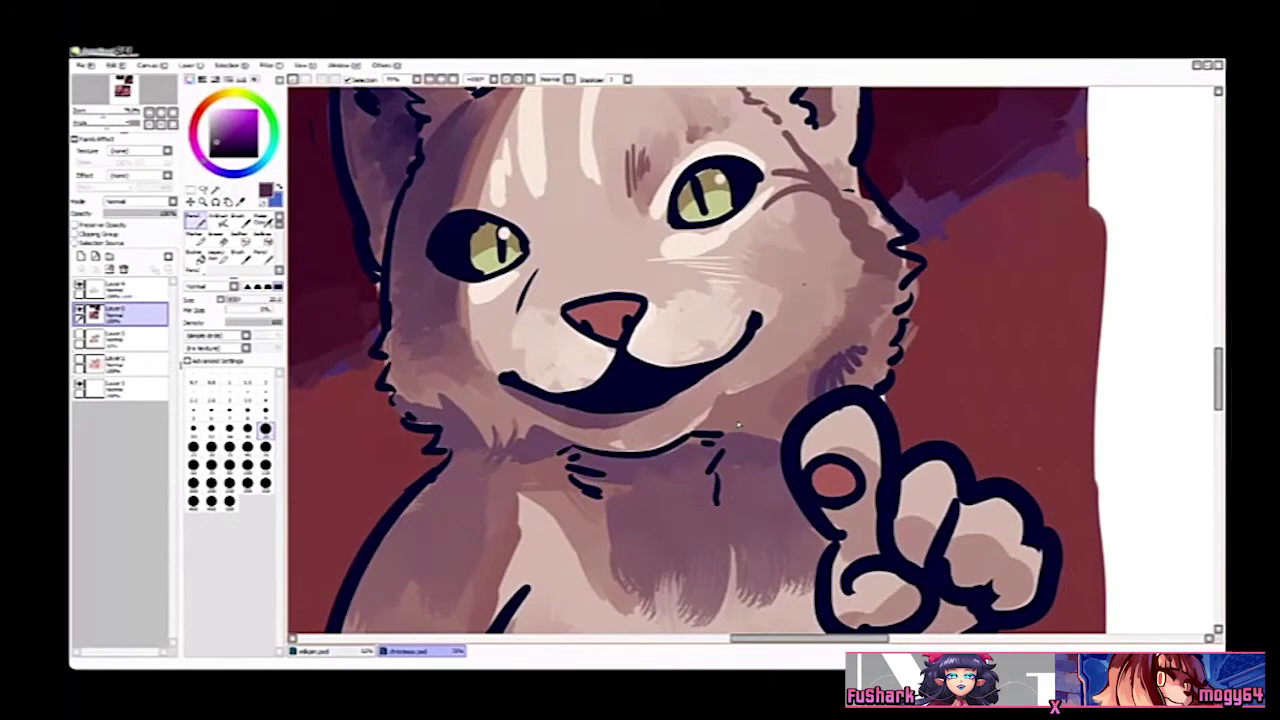
{"action": "left_click_drag", "start_coordinate": [731, 399], "coordinate": [743, 462]}
{"action": "key", "text": "ctrl+z"}
{"action": "mouse_move", "coordinate": [727, 405]}
{"action": "left_mouse_down"}
{"action": "mouse_move", "coordinate": [736, 464]}
{"action": "mouse_move", "coordinate": [710, 434]}
{"action": "left_mouse_up"}
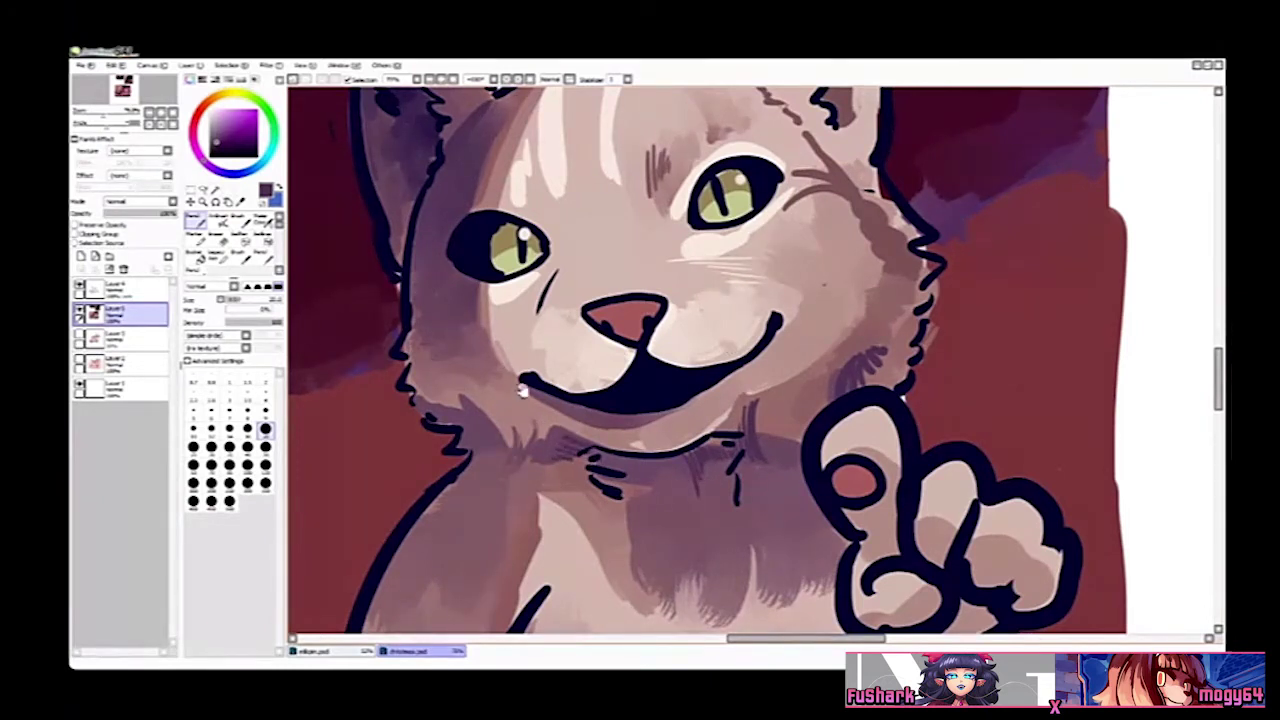
Step: Soften the light fur patches on both sides of the cat's muzzle with a smaller textured brush in sampled brown-beige
{"action": "key", "text": "ctrl+space"}
{"action": "left_click_drag", "start_coordinate": [519, 366], "coordinate": [531, 407]}
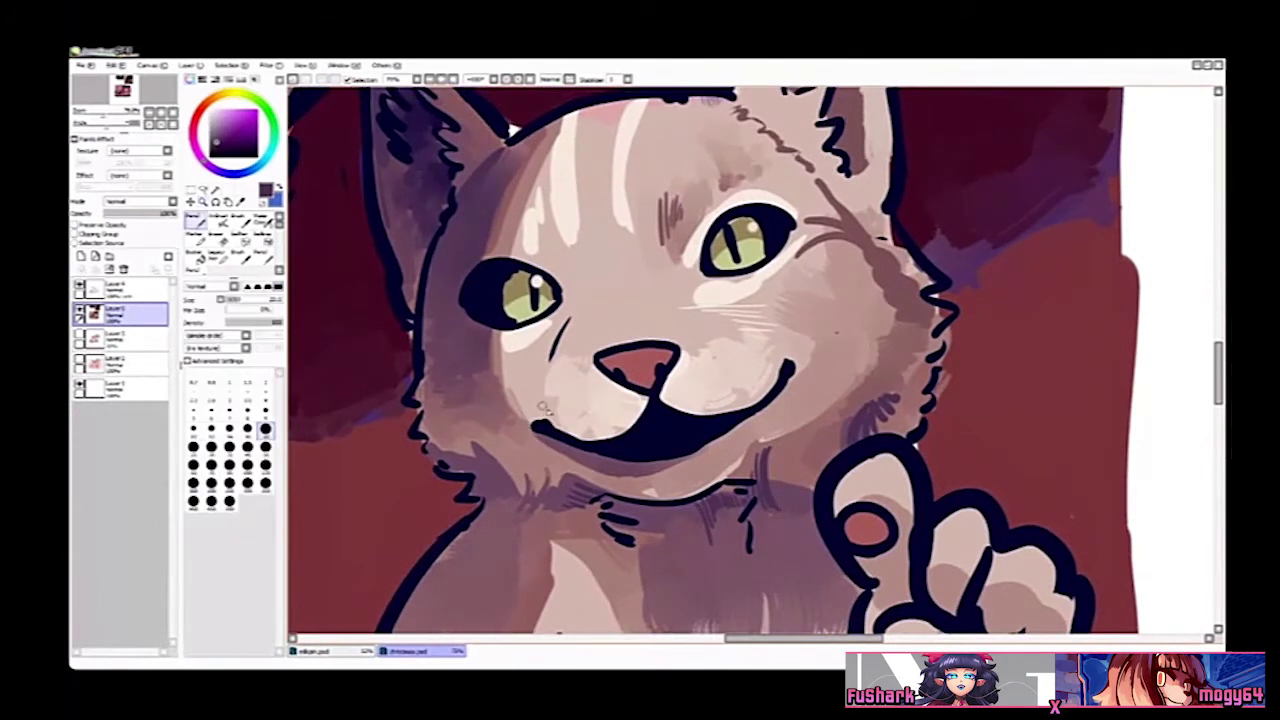
{"action": "right_click", "coordinate": [546, 453]}
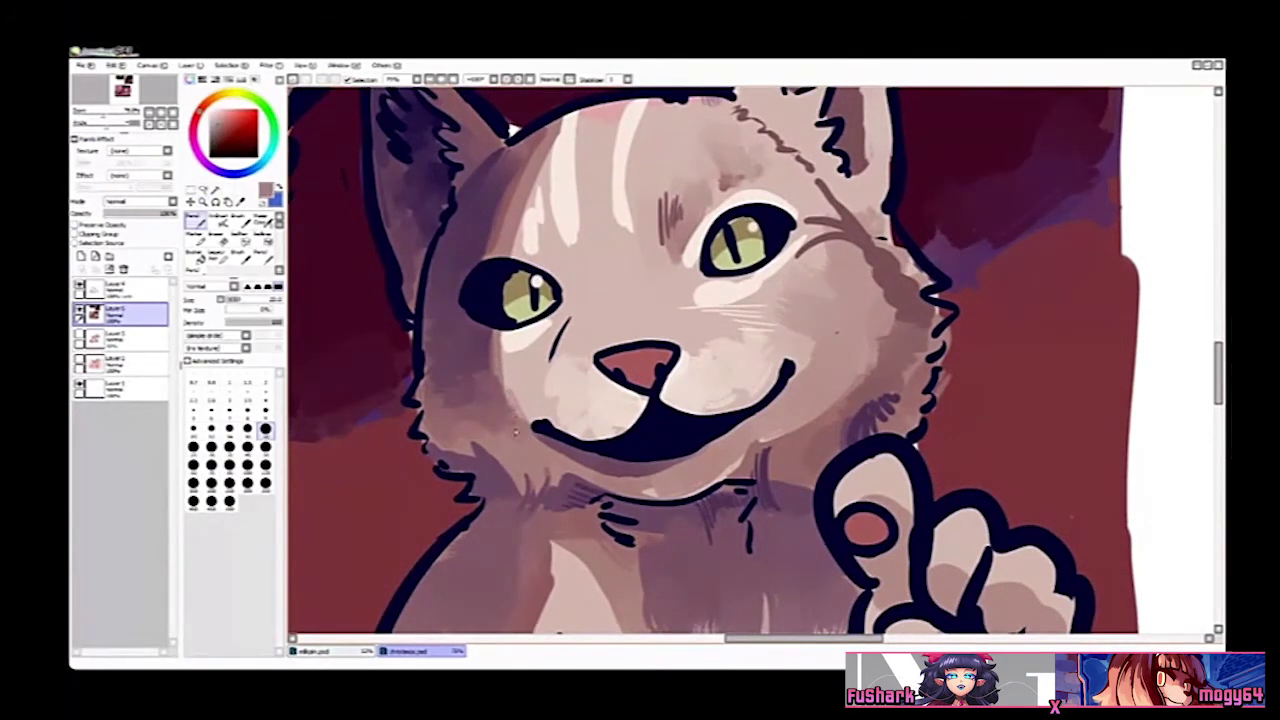
{"action": "key", "text": "b"}
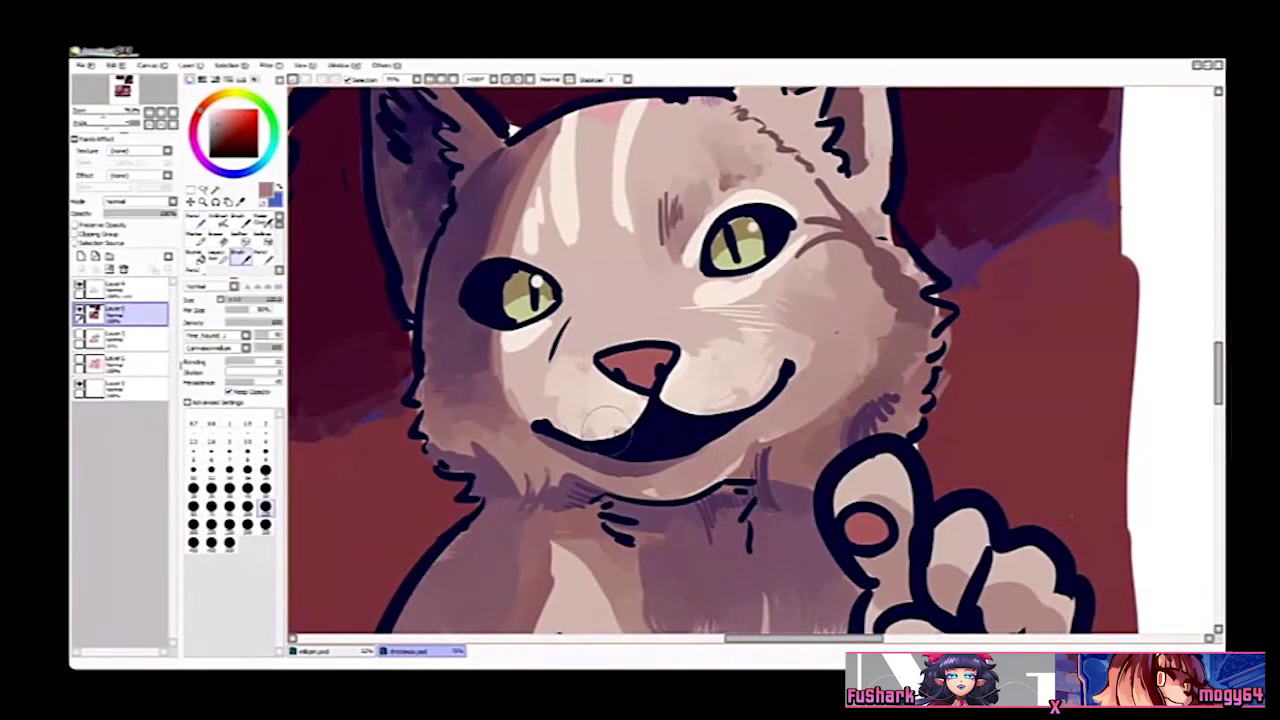
{"action": "left_click", "coordinate": [266, 490]}
{"action": "mouse_move", "coordinate": [648, 411]}
{"action": "left_mouse_down"}
{"action": "mouse_move", "coordinate": [542, 412]}
{"action": "mouse_move", "coordinate": [598, 425]}
{"action": "mouse_move", "coordinate": [628, 407]}
{"action": "mouse_move", "coordinate": [565, 414]}
{"action": "mouse_move", "coordinate": [625, 412]}
{"action": "mouse_move", "coordinate": [584, 396]}
{"action": "left_mouse_up"}
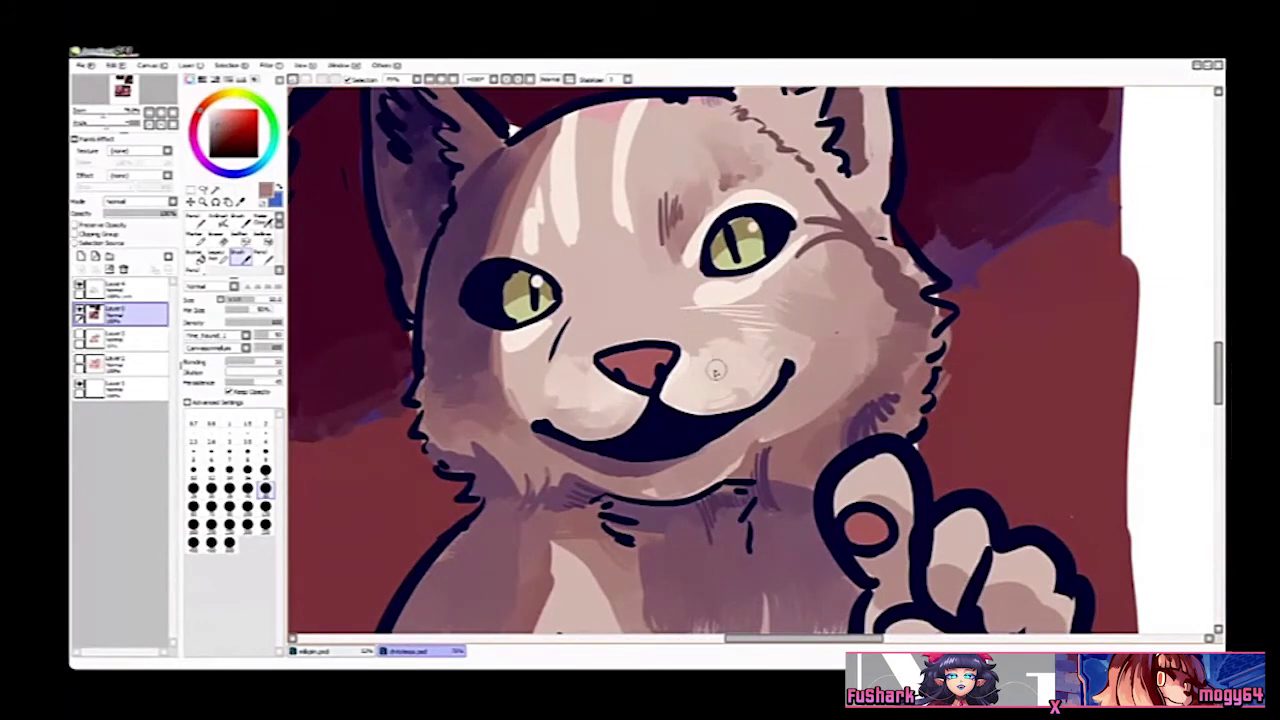
{"action": "left_click_drag", "start_coordinate": [765, 357], "coordinate": [755, 335]}
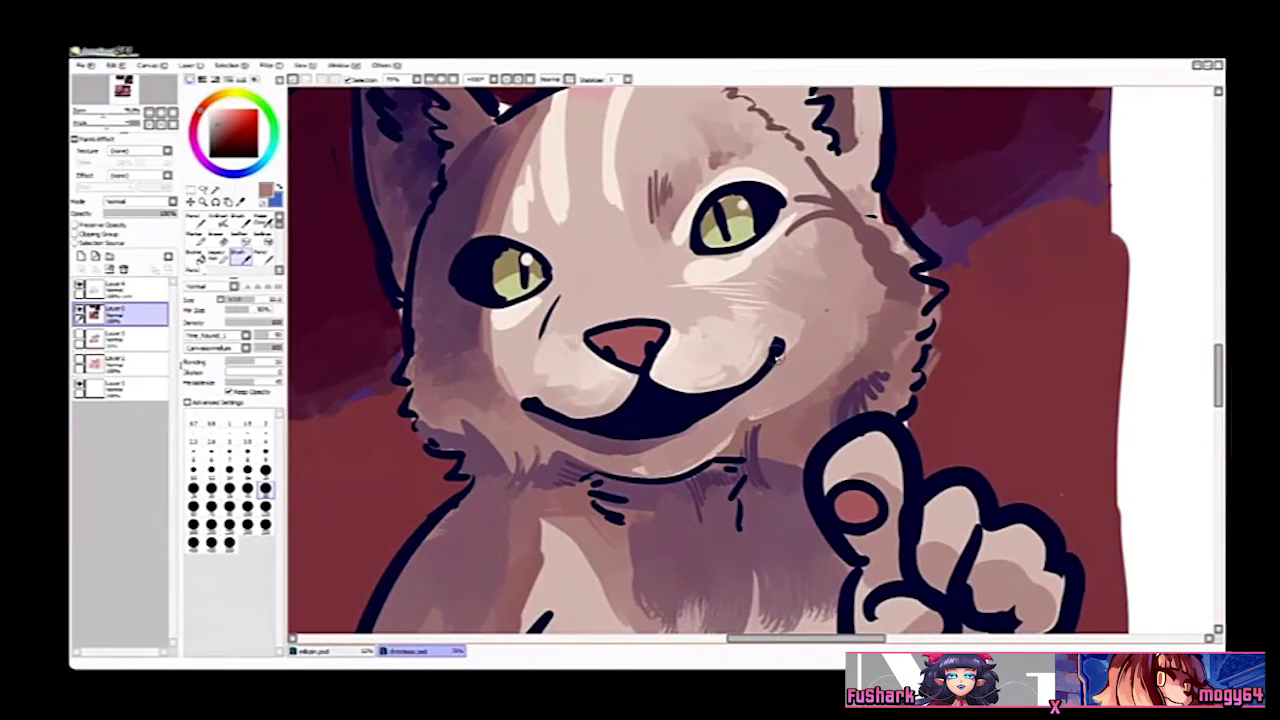
Step: Refine the purple fur strokes where the cat's right-hand jawline meets the neck, using the pencil in a sampled dark purple
{"action": "key", "text": "n"}
{"action": "right_click", "coordinate": [749, 441]}
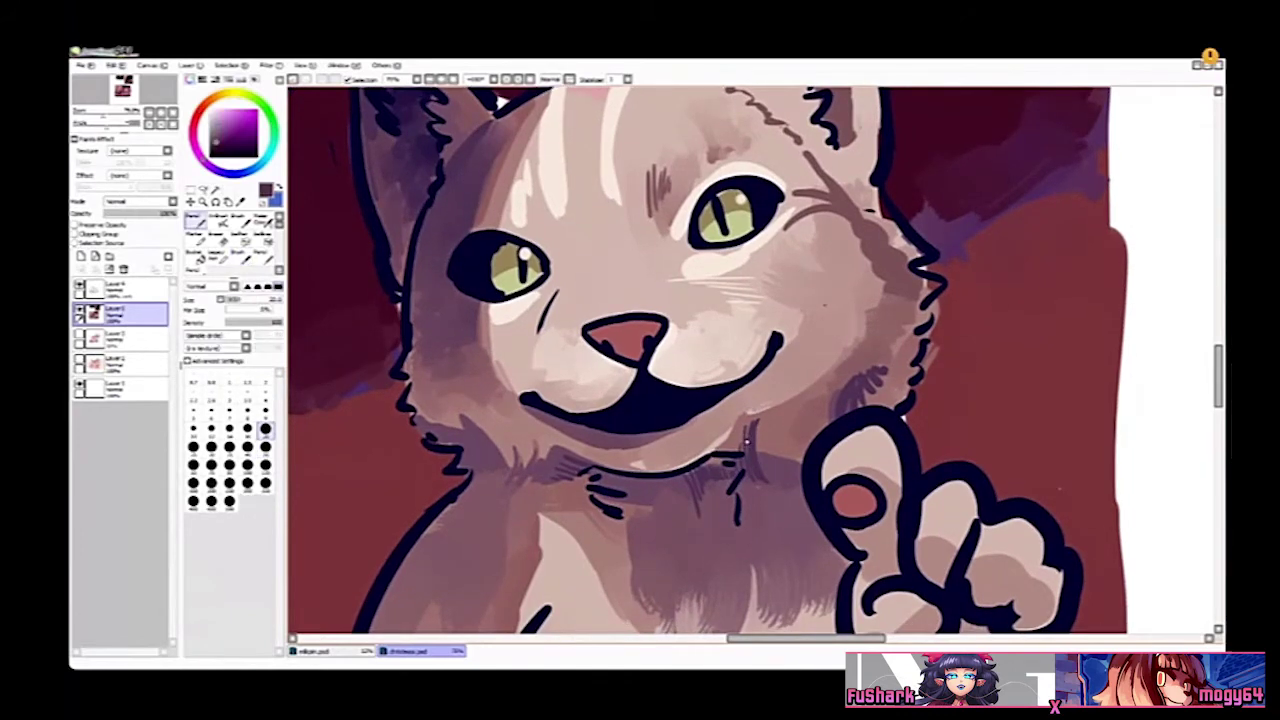
{"action": "scroll", "coordinate": [738, 450], "scroll_direction": "up", "scroll_amount": 1}
{"action": "left_click_drag", "start_coordinate": [744, 428], "coordinate": [731, 448]}
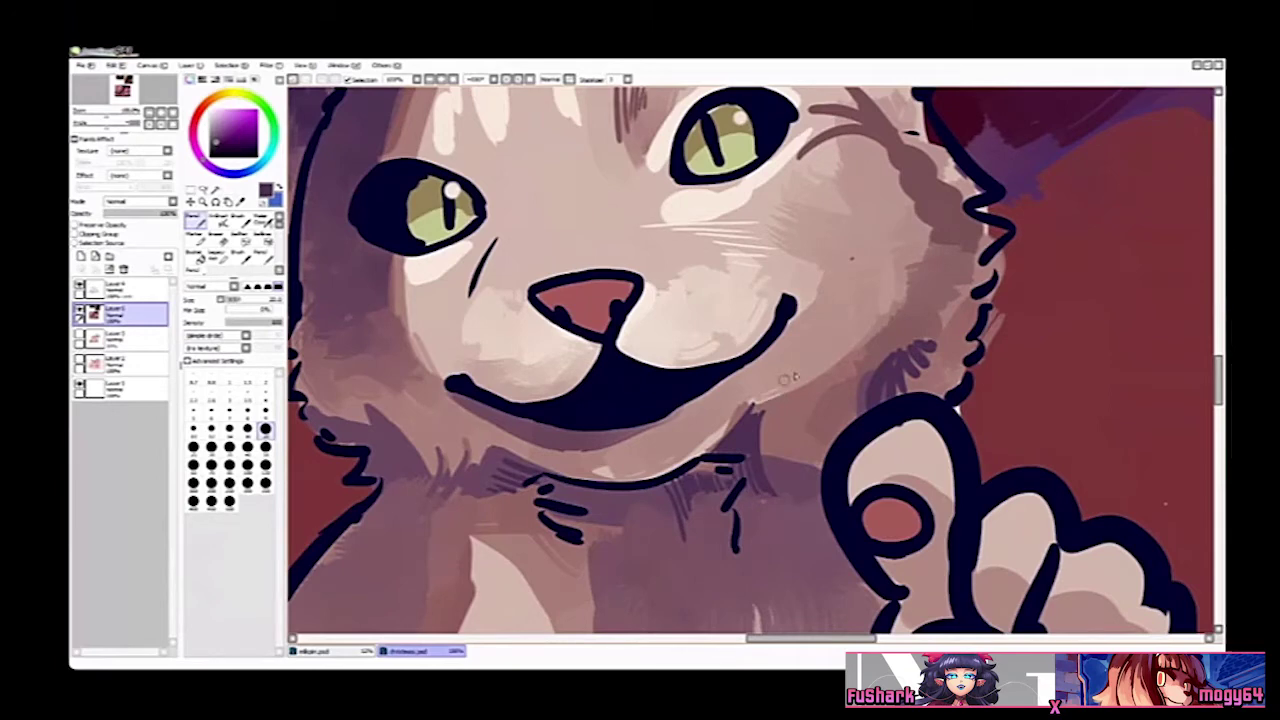
{"action": "left_click_drag", "start_coordinate": [784, 378], "coordinate": [742, 425]}
{"action": "key", "text": "ctrl+space"}
{"action": "scroll", "coordinate": [774, 445], "scroll_direction": "down", "scroll_amount": 3}
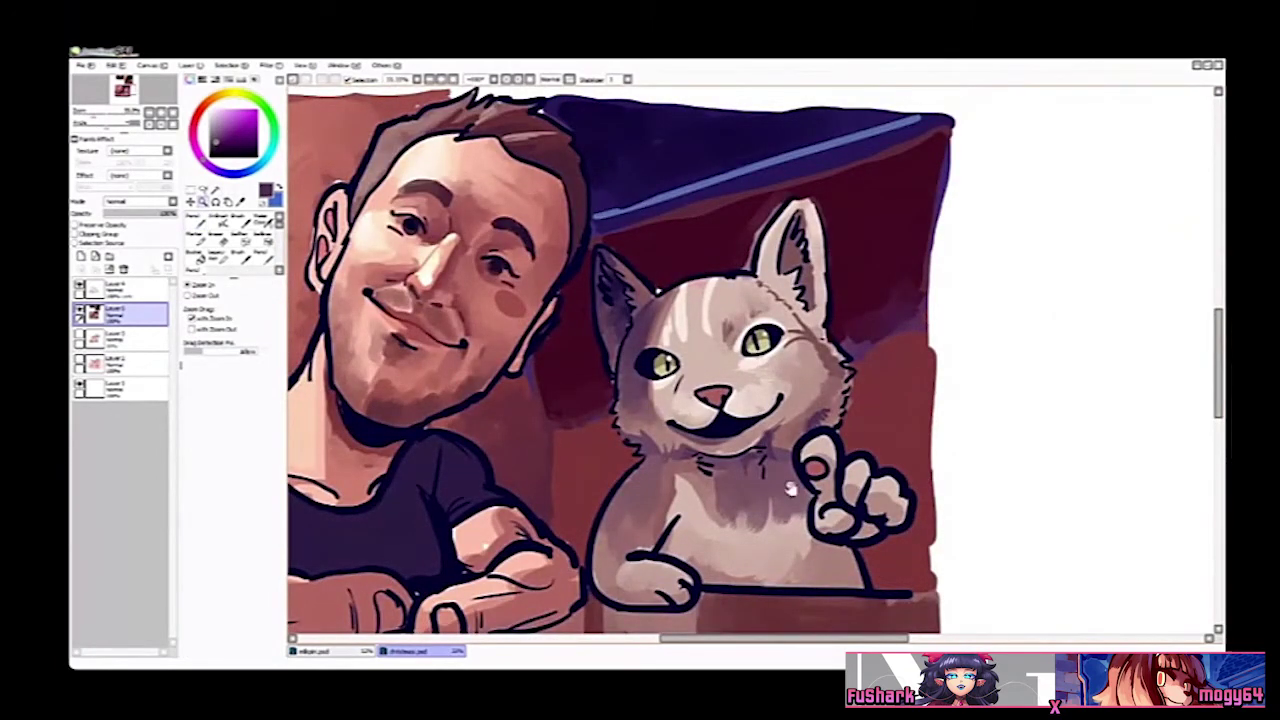
Step: Paint sampled skin tones around the inner elbow of the man's arm farthest from the cat, mirroring the canvas to check it
{"action": "left_click_drag", "start_coordinate": [791, 489], "coordinate": [1002, 388]}
{"action": "left_click_drag", "start_coordinate": [651, 437], "coordinate": [772, 421]}
{"action": "right_click", "coordinate": [625, 299]}
{"action": "key", "text": "ctrl+space"}
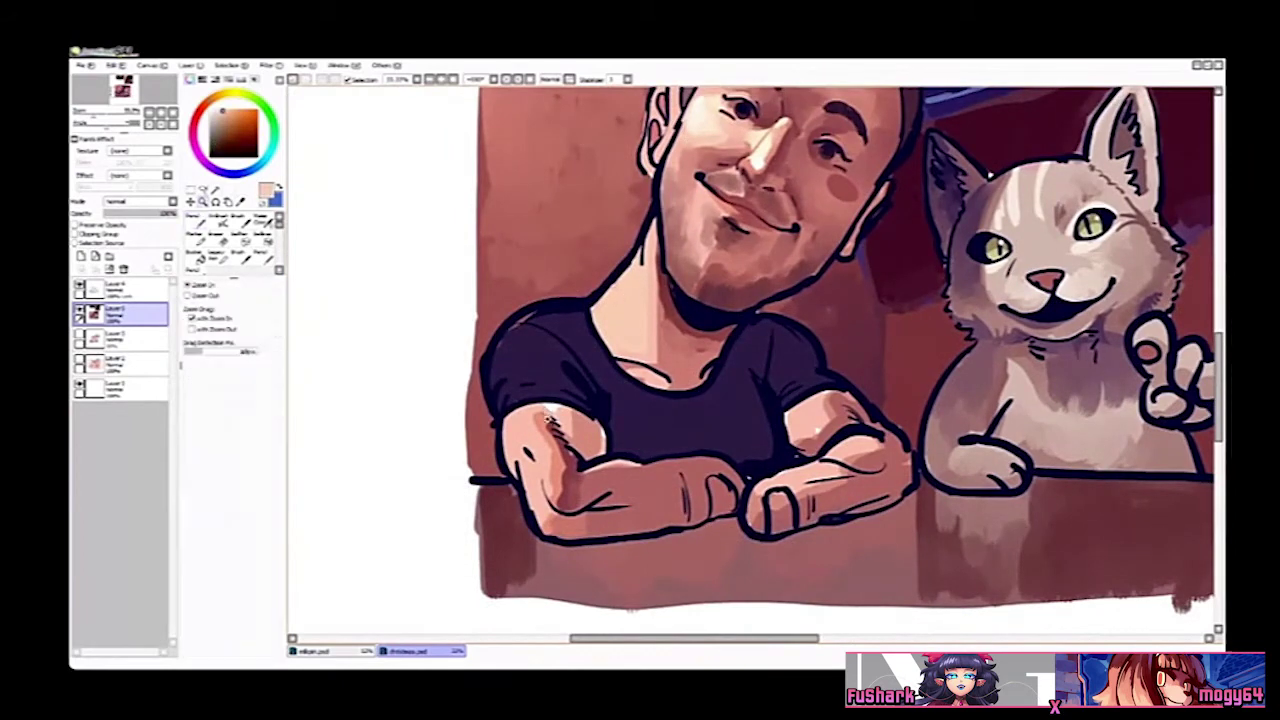
{"action": "left_click", "coordinate": [556, 420]}
{"action": "right_click", "coordinate": [537, 457]}
{"action": "key", "text": "h"}
{"action": "key", "text": "ctrl+space"}
{"action": "left_click", "coordinate": [804, 438]}
{"action": "mouse_move", "coordinate": [955, 516]}
{"action": "left_mouse_down"}
{"action": "mouse_move", "coordinate": [804, 438]}
{"action": "mouse_move", "coordinate": [774, 456]}
{"action": "mouse_move", "coordinate": [805, 320]}
{"action": "mouse_move", "coordinate": [780, 348]}
{"action": "mouse_move", "coordinate": [797, 306]}
{"action": "left_mouse_up"}
{"action": "key", "text": "v"}
{"action": "right_click", "coordinate": [778, 417]}
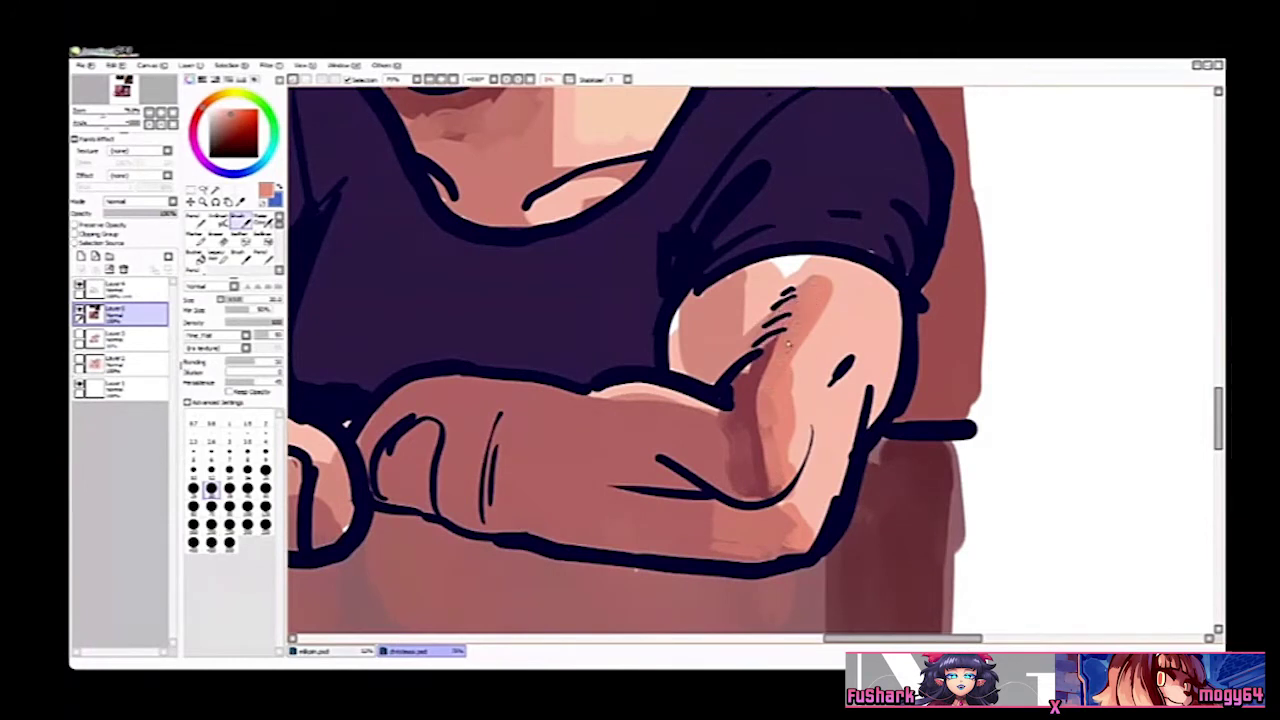
Step: Fill the white gap below the man's sleeve and blend the skin shading down the upper arm with the textured brush
{"action": "key", "text": "b"}
{"action": "right_click", "coordinate": [824, 345]}
{"action": "mouse_move", "coordinate": [790, 470]}
{"action": "left_mouse_down"}
{"action": "mouse_move", "coordinate": [791, 416]}
{"action": "mouse_move", "coordinate": [840, 286]}
{"action": "mouse_move", "coordinate": [834, 271]}
{"action": "mouse_move", "coordinate": [813, 294]}
{"action": "mouse_move", "coordinate": [793, 292]}
{"action": "mouse_move", "coordinate": [828, 266]}
{"action": "left_mouse_up"}
{"action": "right_click", "coordinate": [815, 296]}
{"action": "mouse_move", "coordinate": [788, 312]}
{"action": "left_mouse_down"}
{"action": "mouse_move", "coordinate": [770, 290]}
{"action": "mouse_move", "coordinate": [752, 330]}
{"action": "mouse_move", "coordinate": [736, 300]}
{"action": "mouse_move", "coordinate": [727, 341]}
{"action": "mouse_move", "coordinate": [690, 318]}
{"action": "mouse_move", "coordinate": [678, 352]}
{"action": "mouse_move", "coordinate": [680, 330]}
{"action": "left_mouse_up"}
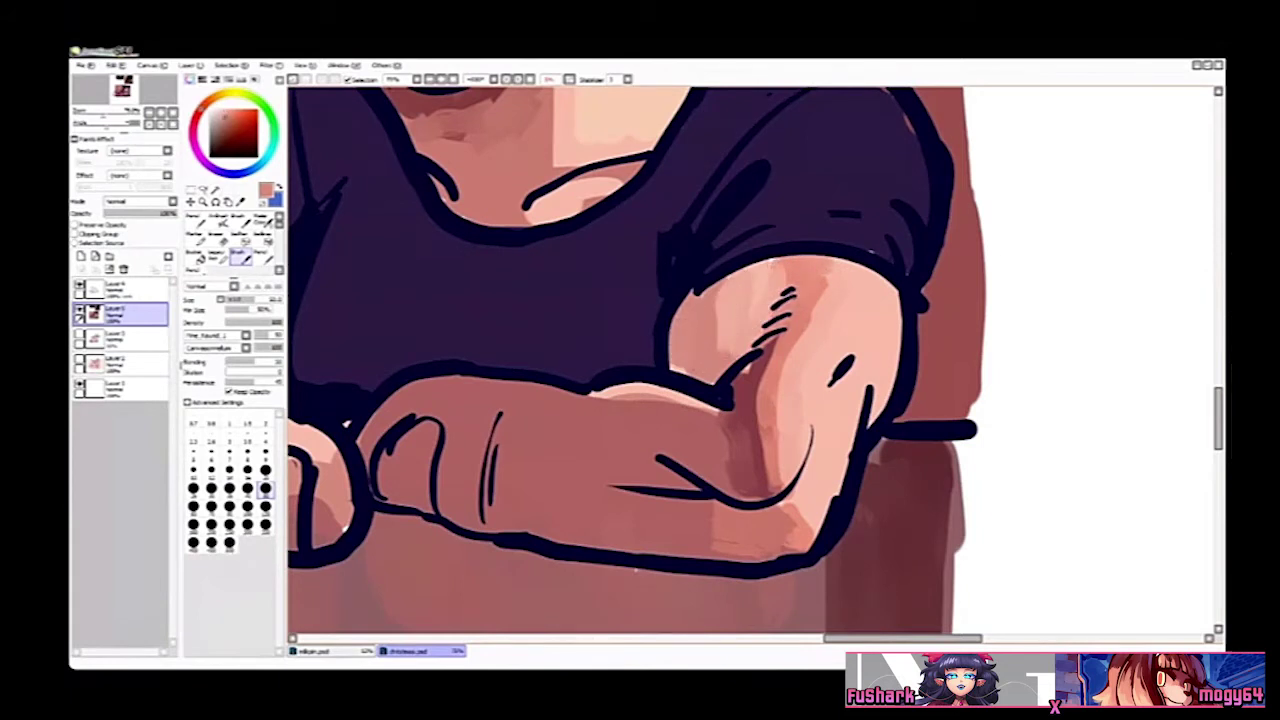
Step: Paint a darker skin-tone patch beside the short crease mark on the outer side of the man's arm
{"action": "key", "text": "alt+Tab"}
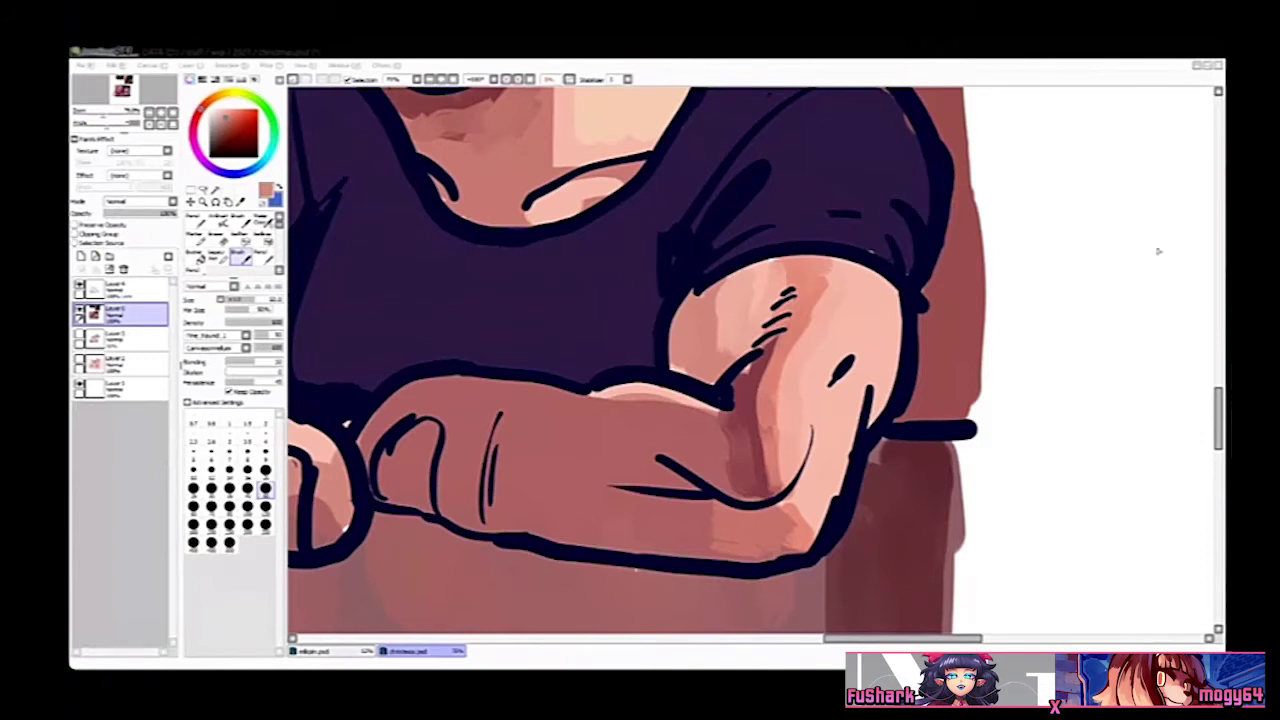
{"action": "left_click", "coordinate": [895, 401]}
{"action": "key", "text": "h"}
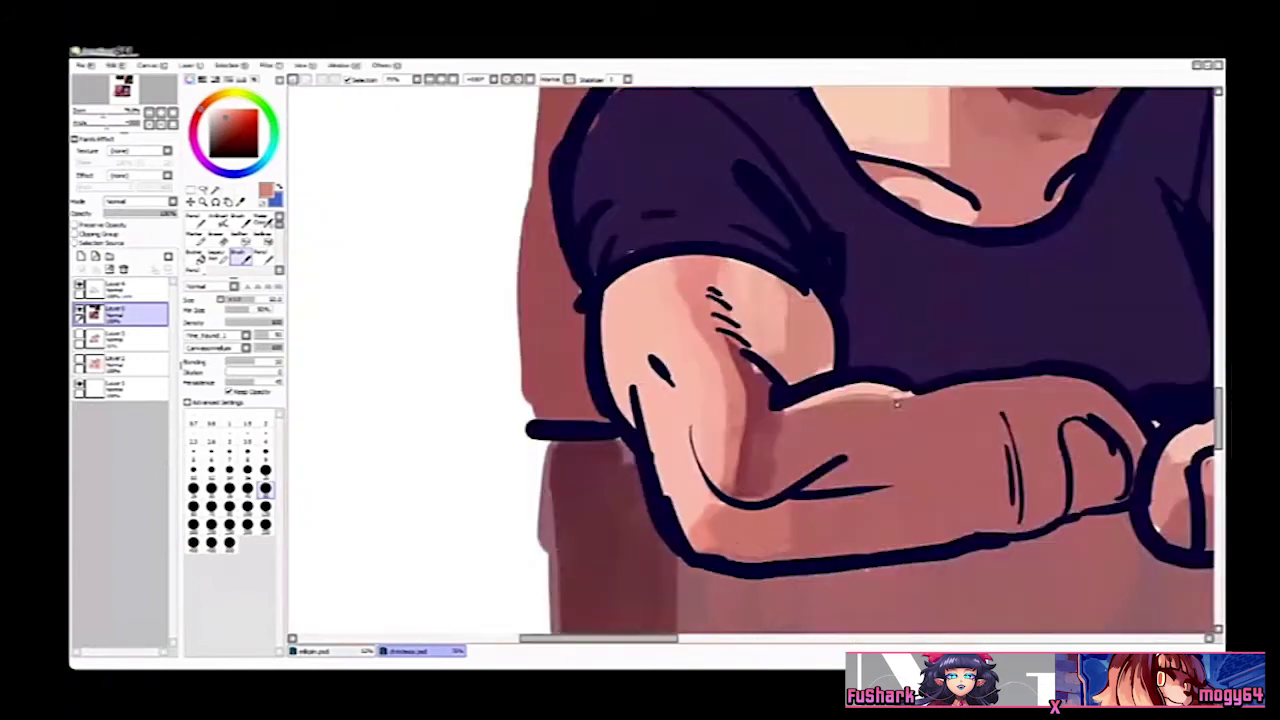
{"action": "mouse_move", "coordinate": [714, 407]}
{"action": "left_mouse_down"}
{"action": "mouse_move", "coordinate": [680, 394]}
{"action": "mouse_move", "coordinate": [654, 403]}
{"action": "left_mouse_up"}
{"action": "key", "text": "n"}
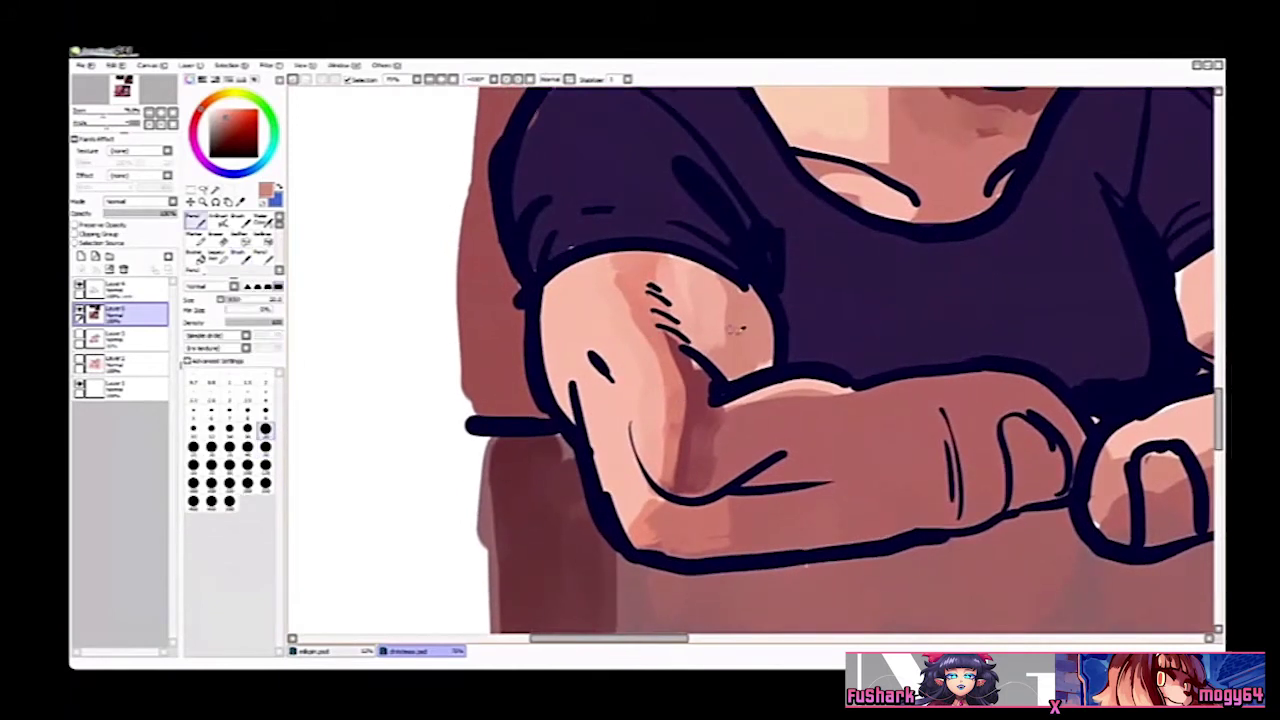
{"action": "mouse_move", "coordinate": [594, 365]}
{"action": "left_mouse_down"}
{"action": "mouse_move", "coordinate": [574, 390]}
{"action": "mouse_move", "coordinate": [586, 370]}
{"action": "left_mouse_up"}
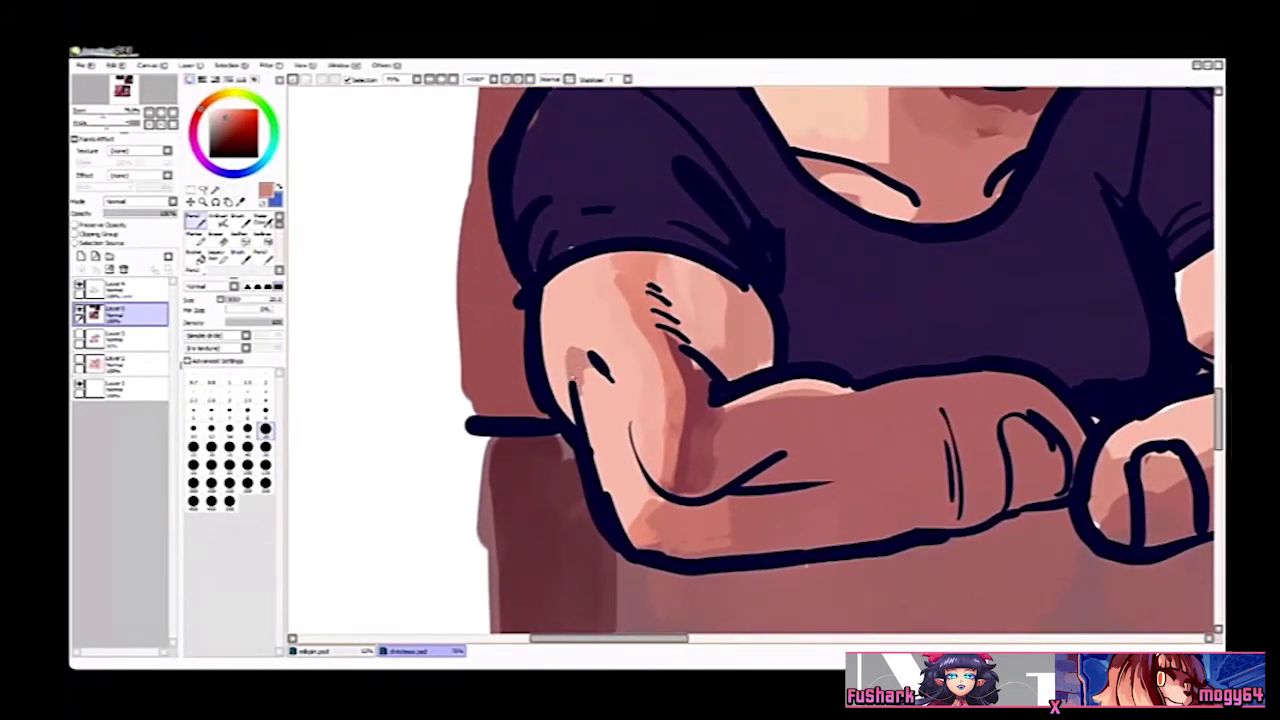
{"action": "key", "text": "b"}
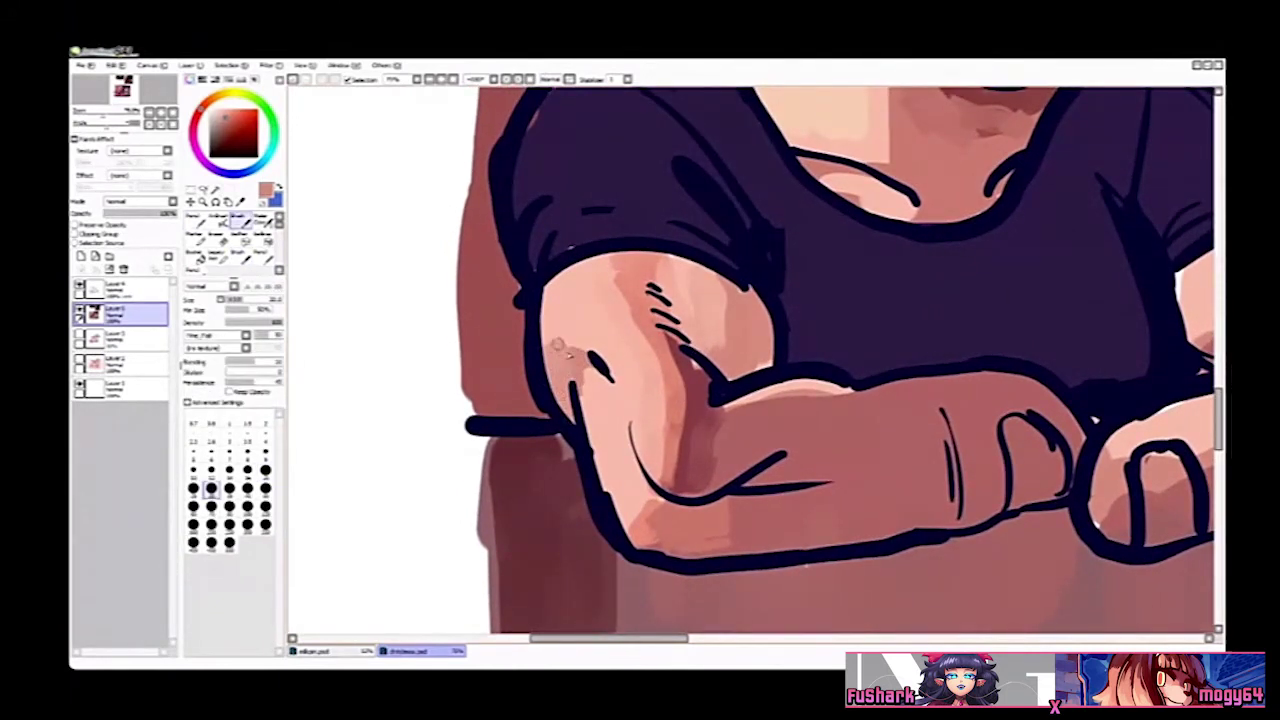
{"action": "key", "text": "n"}
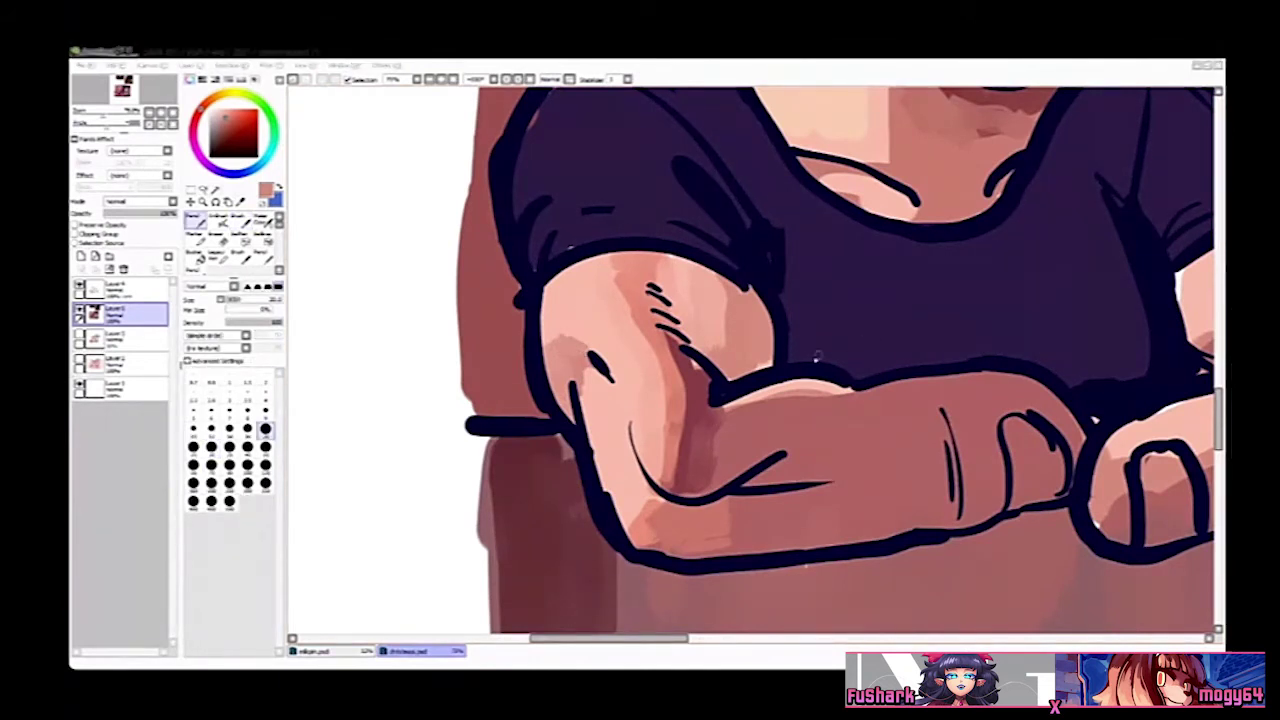
Step: Reshape the darker patch on the man's outer arm and blend it into the lighter skin with the textured brush
{"action": "left_click", "coordinate": [634, 370]}
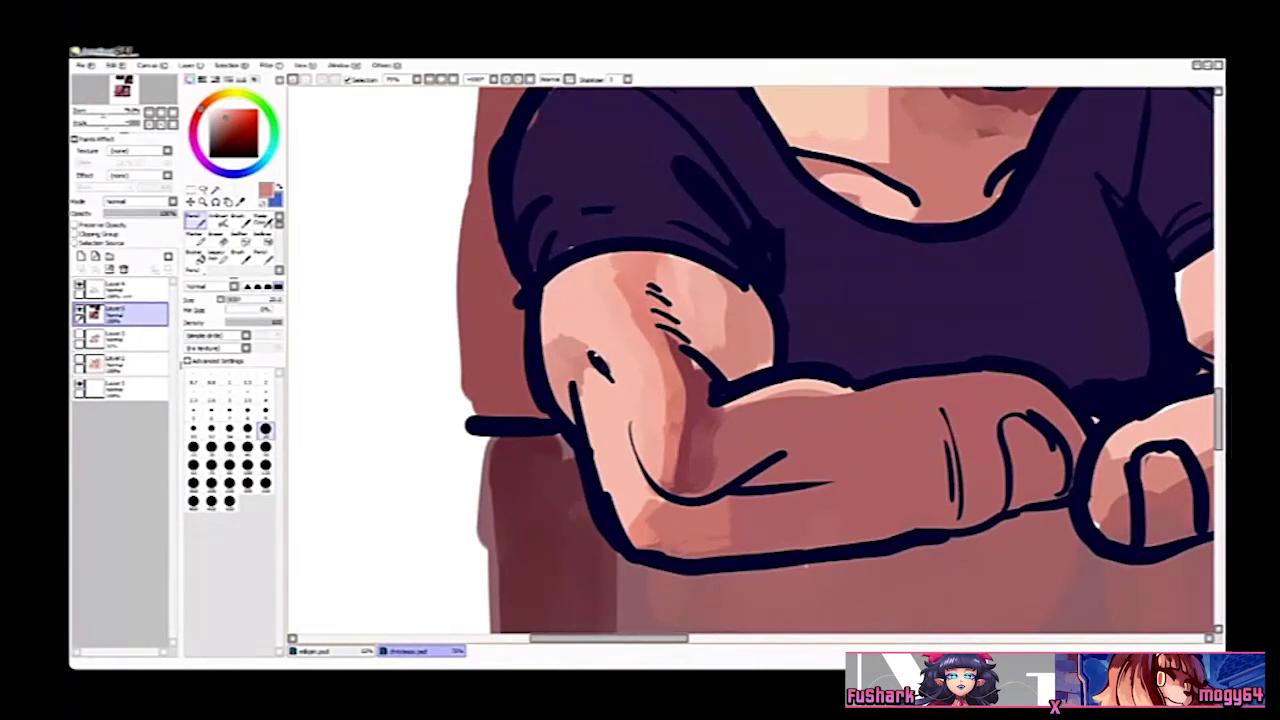
{"action": "left_click_drag", "start_coordinate": [575, 321], "coordinate": [598, 356]}
{"action": "key", "text": "b"}
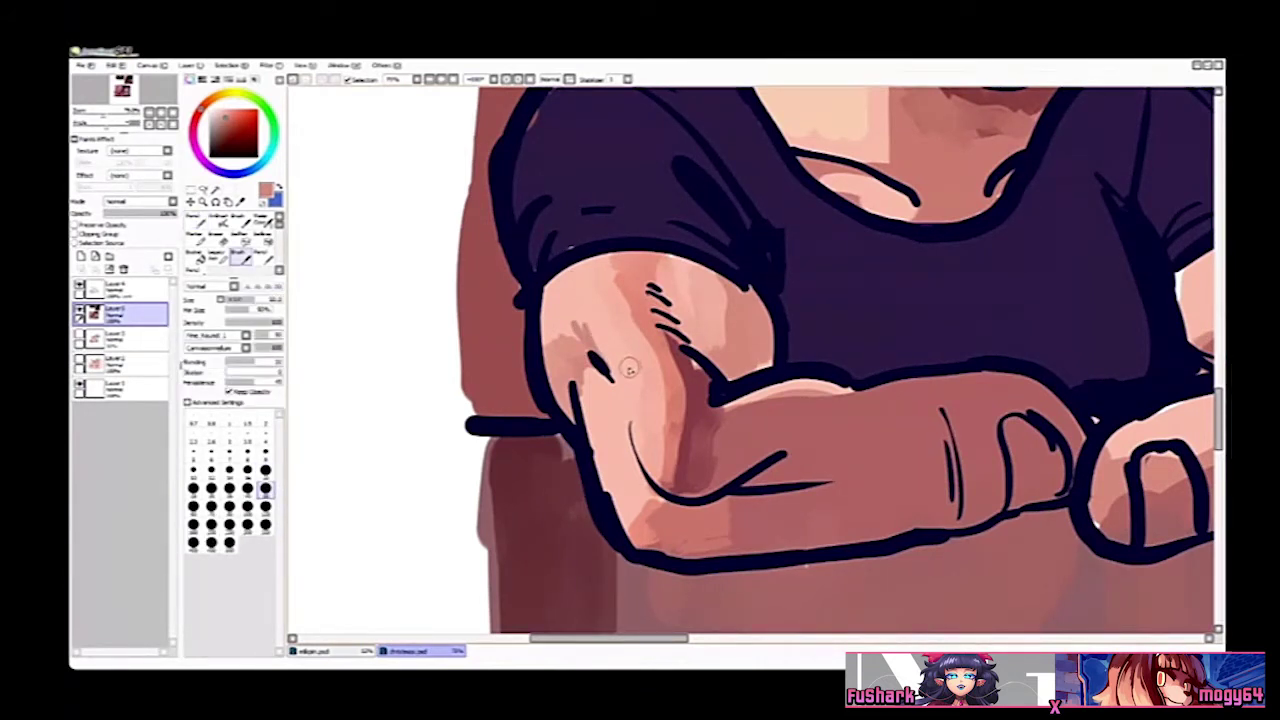
{"action": "mouse_move", "coordinate": [617, 359]}
{"action": "left_mouse_down"}
{"action": "mouse_move", "coordinate": [580, 331]}
{"action": "mouse_move", "coordinate": [557, 354]}
{"action": "mouse_move", "coordinate": [551, 317]}
{"action": "mouse_move", "coordinate": [572, 308]}
{"action": "mouse_move", "coordinate": [582, 324]}
{"action": "mouse_move", "coordinate": [580, 303]}
{"action": "mouse_move", "coordinate": [549, 306]}
{"action": "mouse_move", "coordinate": [592, 280]}
{"action": "mouse_move", "coordinate": [601, 321]}
{"action": "mouse_move", "coordinate": [593, 298]}
{"action": "mouse_move", "coordinate": [592, 309]}
{"action": "mouse_move", "coordinate": [559, 296]}
{"action": "mouse_move", "coordinate": [543, 308]}
{"action": "mouse_move", "coordinate": [580, 294]}
{"action": "left_mouse_up"}
{"action": "right_click", "coordinate": [593, 281]}
{"action": "left_click", "coordinate": [648, 307], "text": "ctrl+alt"}
{"action": "left_click", "coordinate": [660, 307], "text": "ctrl+alt"}
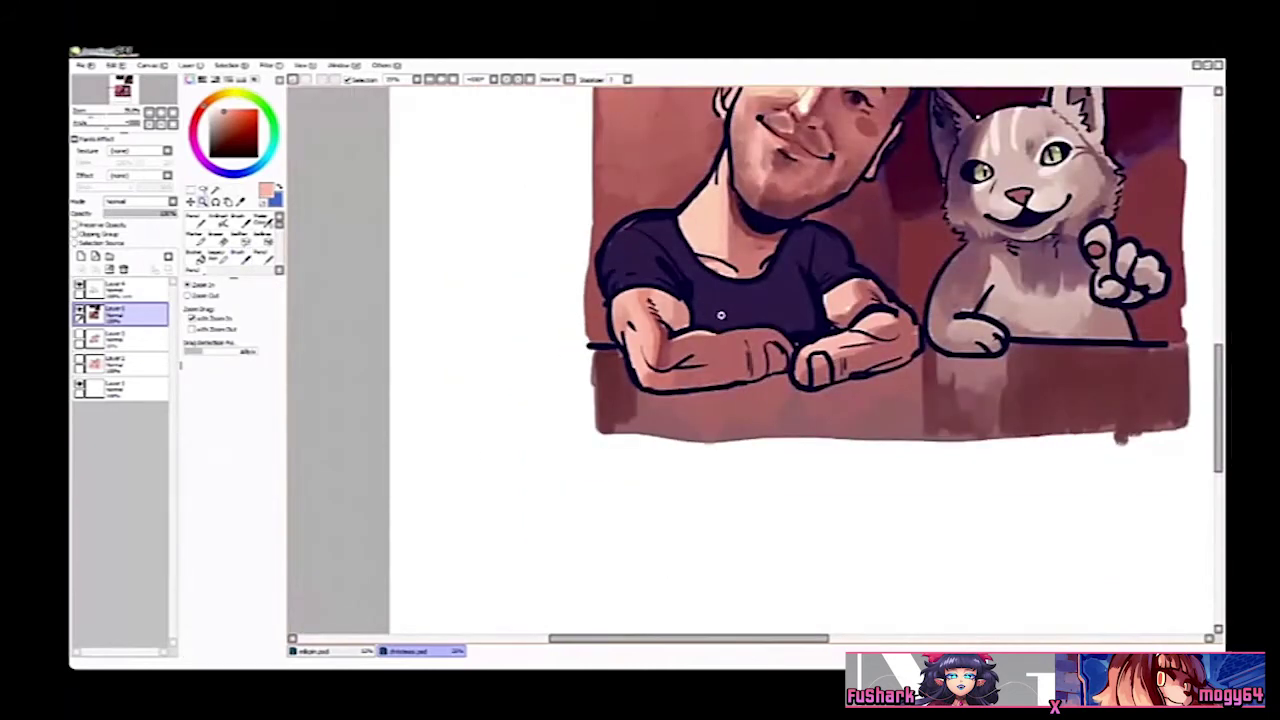
Step: Paint lighter skin tones across the elbow crease and along the upper forearm with a larger pencil in the mirrored view
{"action": "key", "text": "h"}
{"action": "key", "text": "h"}
{"action": "left_click", "coordinate": [694, 327]}
{"action": "left_click", "coordinate": [694, 327]}
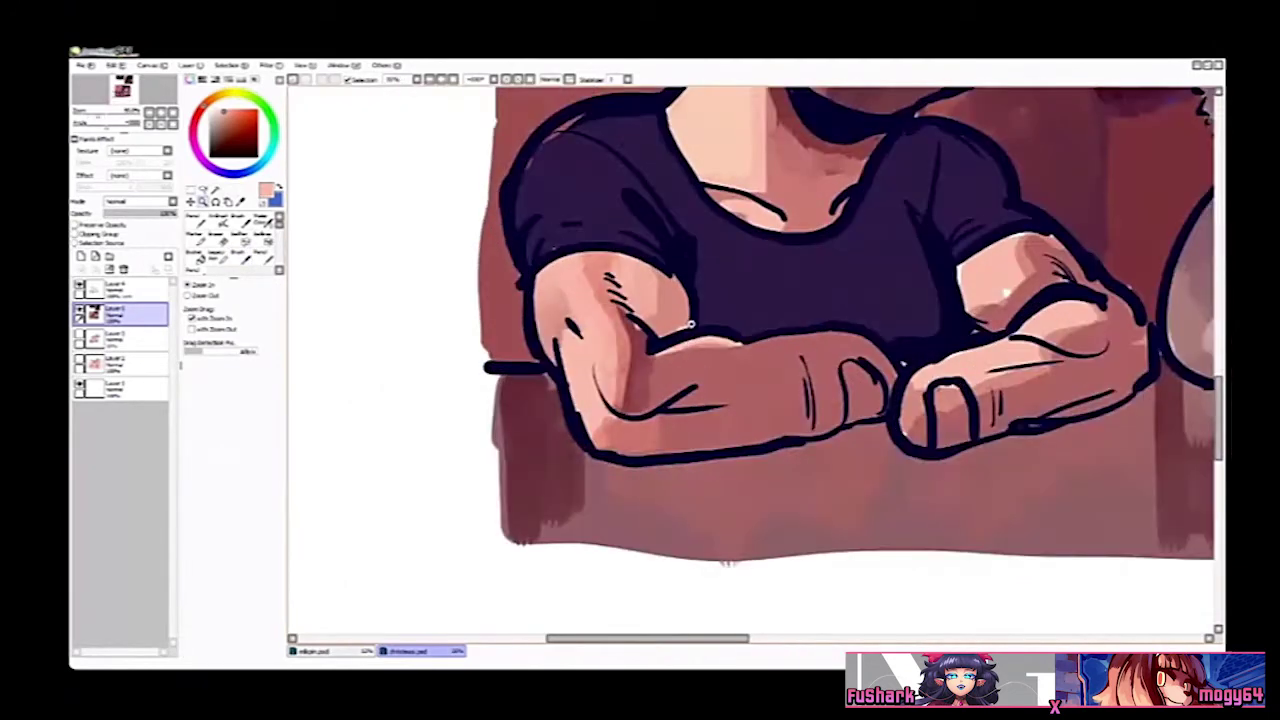
{"action": "key", "text": "h"}
{"action": "key", "text": "n"}
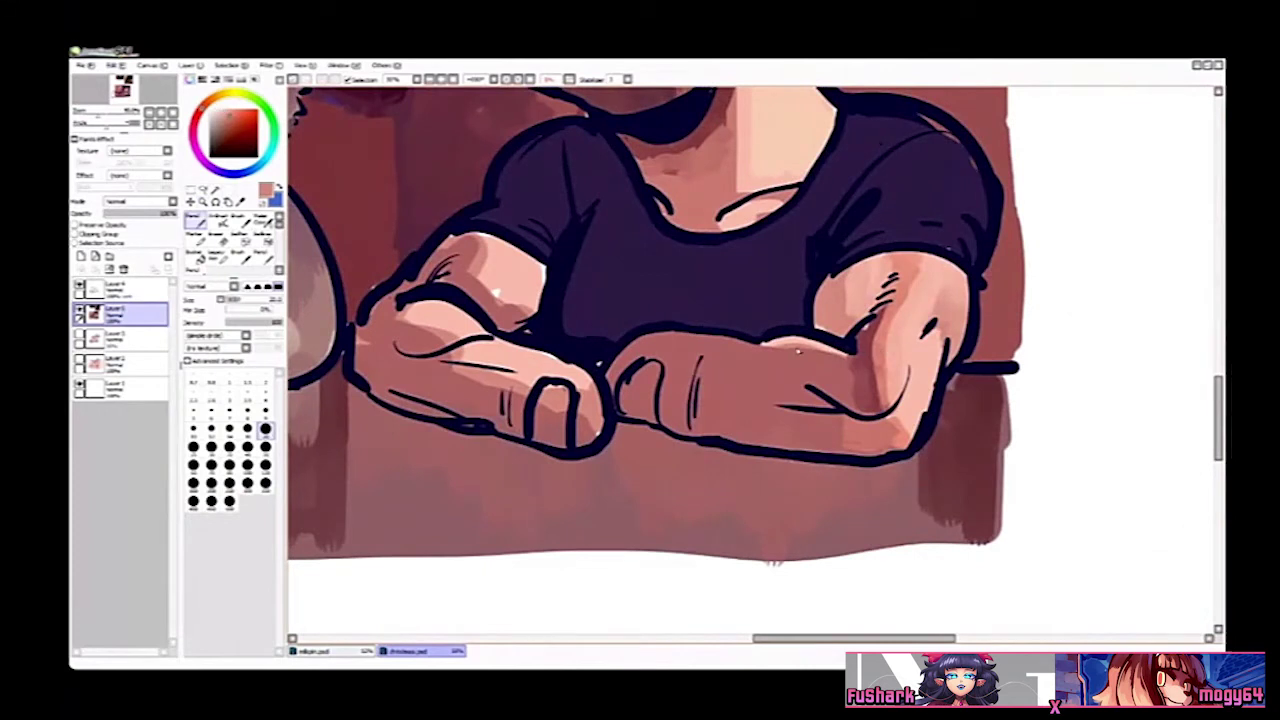
{"action": "left_click_drag", "start_coordinate": [770, 343], "coordinate": [846, 373]}
{"action": "left_click", "coordinate": [265, 465]}
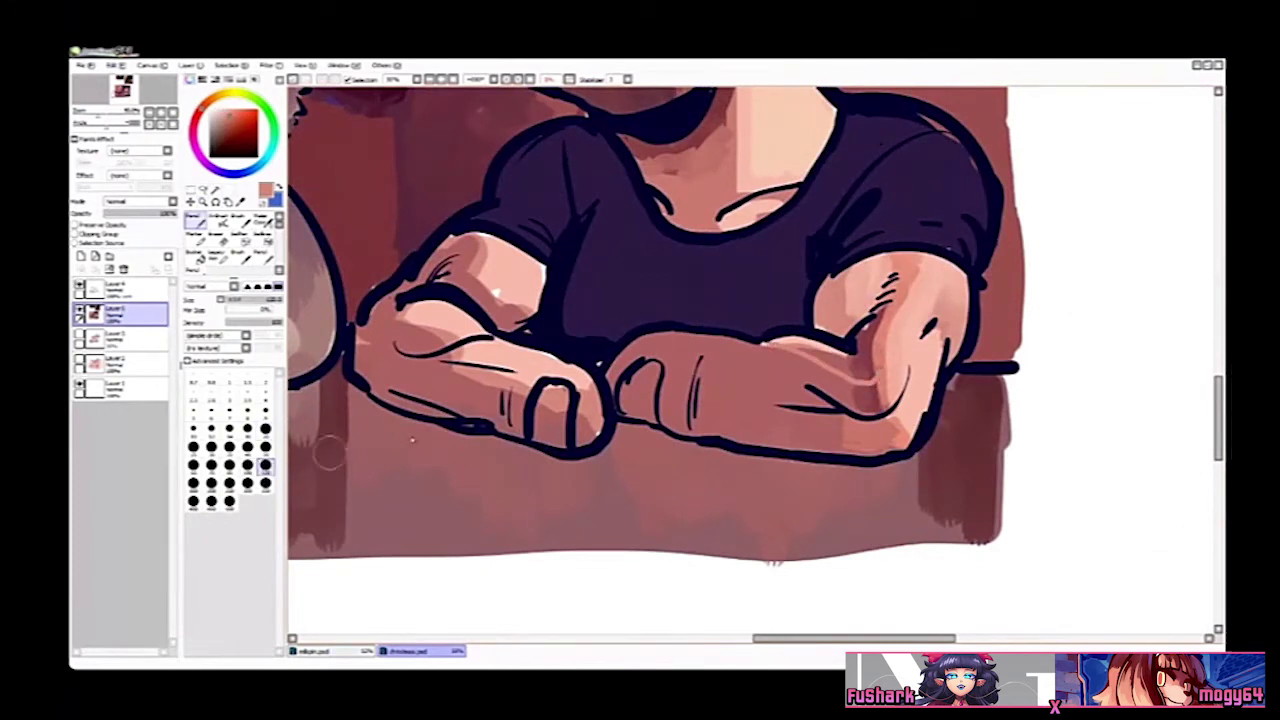
{"action": "right_click", "coordinate": [911, 342]}
{"action": "mouse_move", "coordinate": [802, 346]}
{"action": "left_mouse_down"}
{"action": "mouse_move", "coordinate": [875, 364]}
{"action": "mouse_move", "coordinate": [915, 322]}
{"action": "left_mouse_up"}
{"action": "key", "text": "h"}
{"action": "key", "text": "h"}
{"action": "key", "text": "v"}
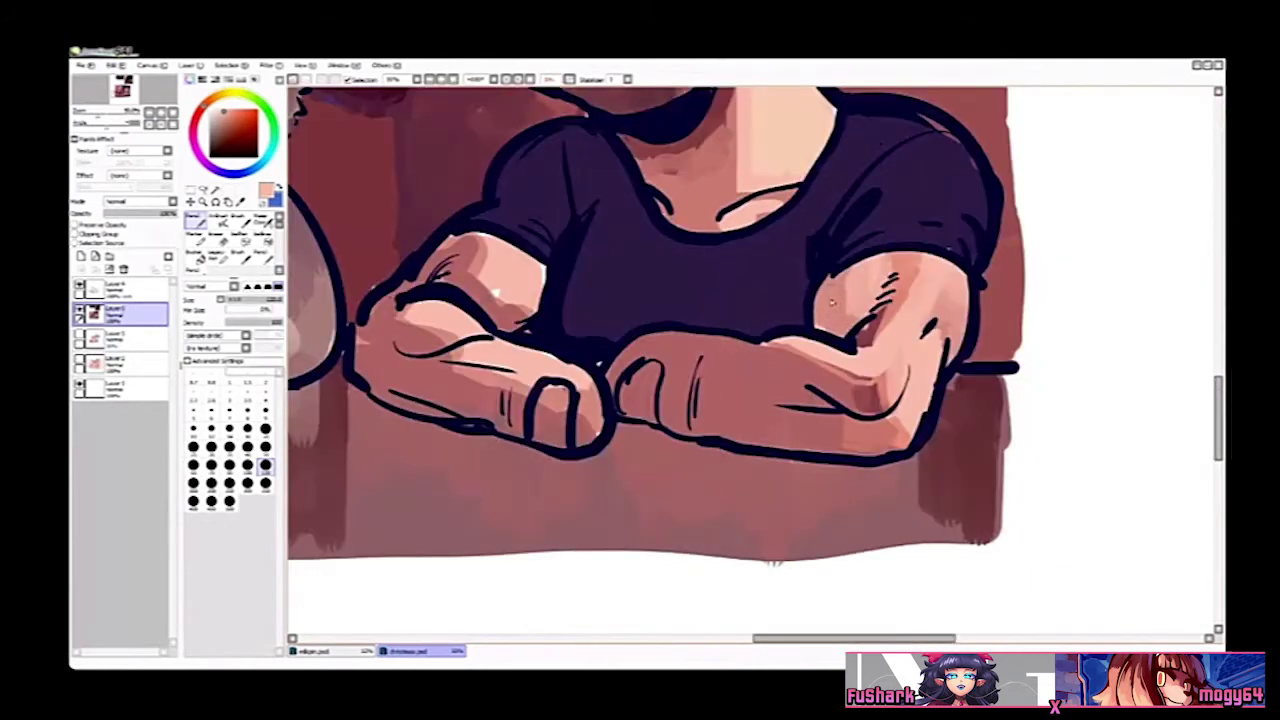
Step: Brighten the same forearm and hand with broad strokes of a warm mid skin tone
{"action": "key", "text": "n"}
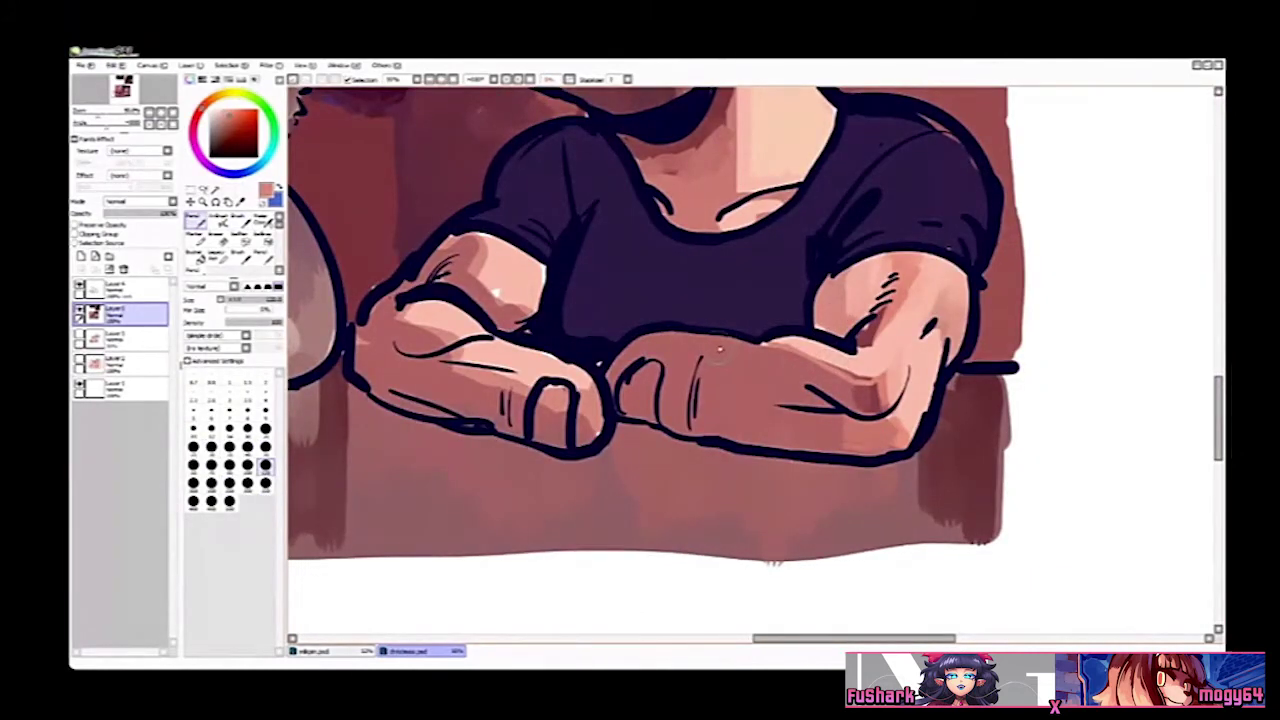
{"action": "mouse_move", "coordinate": [730, 342]}
{"action": "left_mouse_down"}
{"action": "mouse_move", "coordinate": [795, 378]}
{"action": "mouse_move", "coordinate": [640, 345]}
{"action": "mouse_move", "coordinate": [700, 350]}
{"action": "mouse_move", "coordinate": [795, 392]}
{"action": "mouse_move", "coordinate": [712, 396]}
{"action": "mouse_move", "coordinate": [815, 413]}
{"action": "left_mouse_up"}
{"action": "key", "text": "ctrl+z"}
{"action": "key", "text": "h"}
{"action": "left_click_drag", "start_coordinate": [713, 297], "coordinate": [667, 438]}
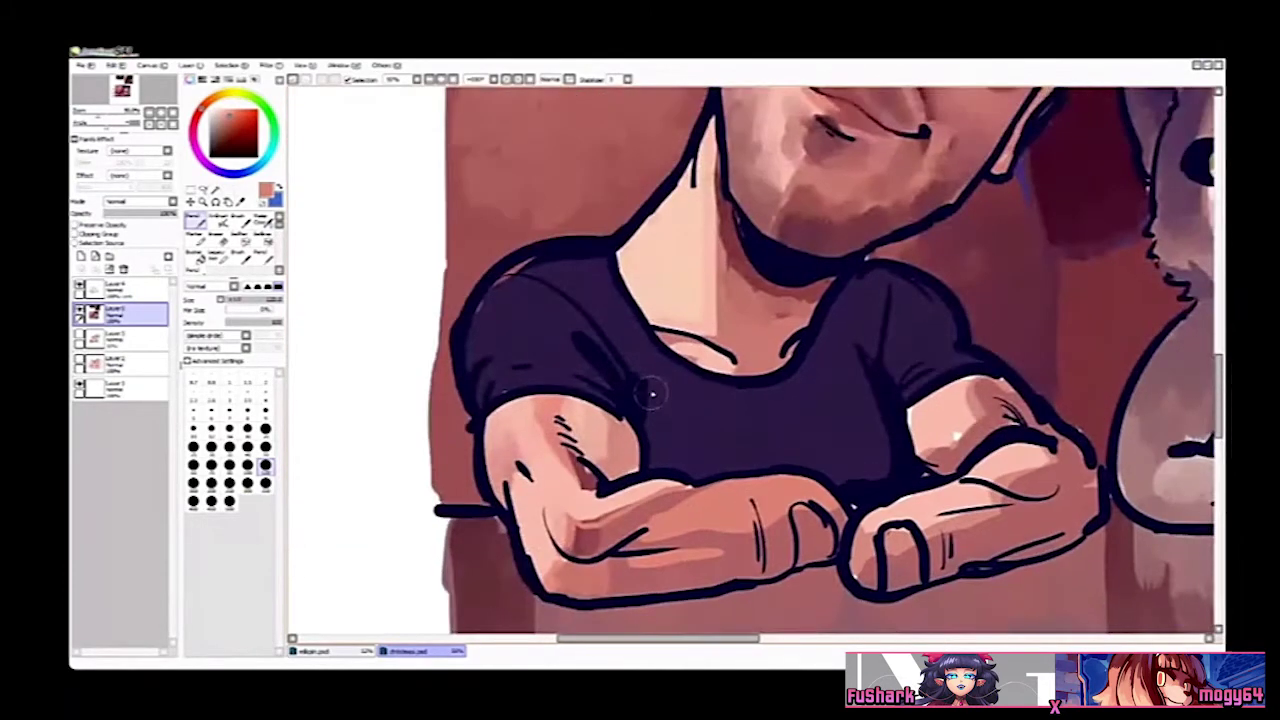
{"action": "scroll", "coordinate": [651, 393], "scroll_direction": "down", "scroll_amount": 2}
{"action": "left_click", "coordinate": [639, 427]}
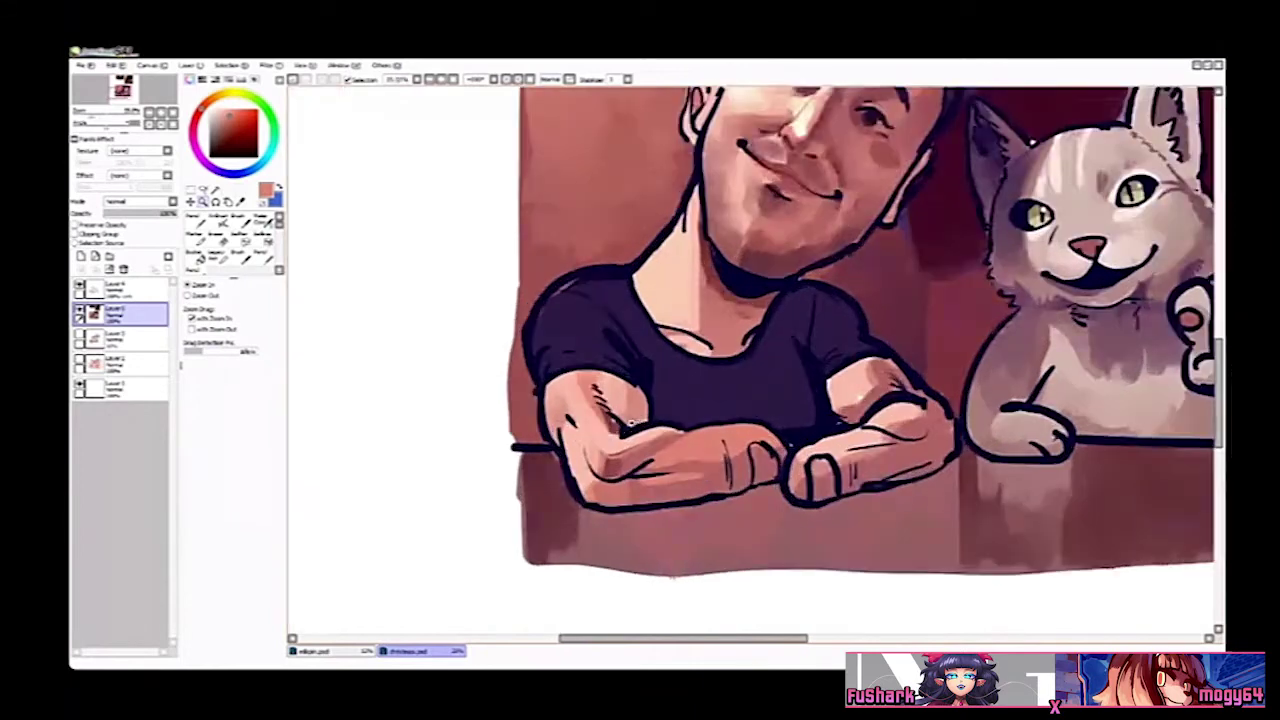
Step: Add a light skin highlight along the top of the man's forearm toward the hand with a sampled pale tone
{"action": "right_click", "coordinate": [617, 447]}
{"action": "key", "text": "n"}
{"action": "left_click_drag", "start_coordinate": [686, 447], "coordinate": [760, 437]}
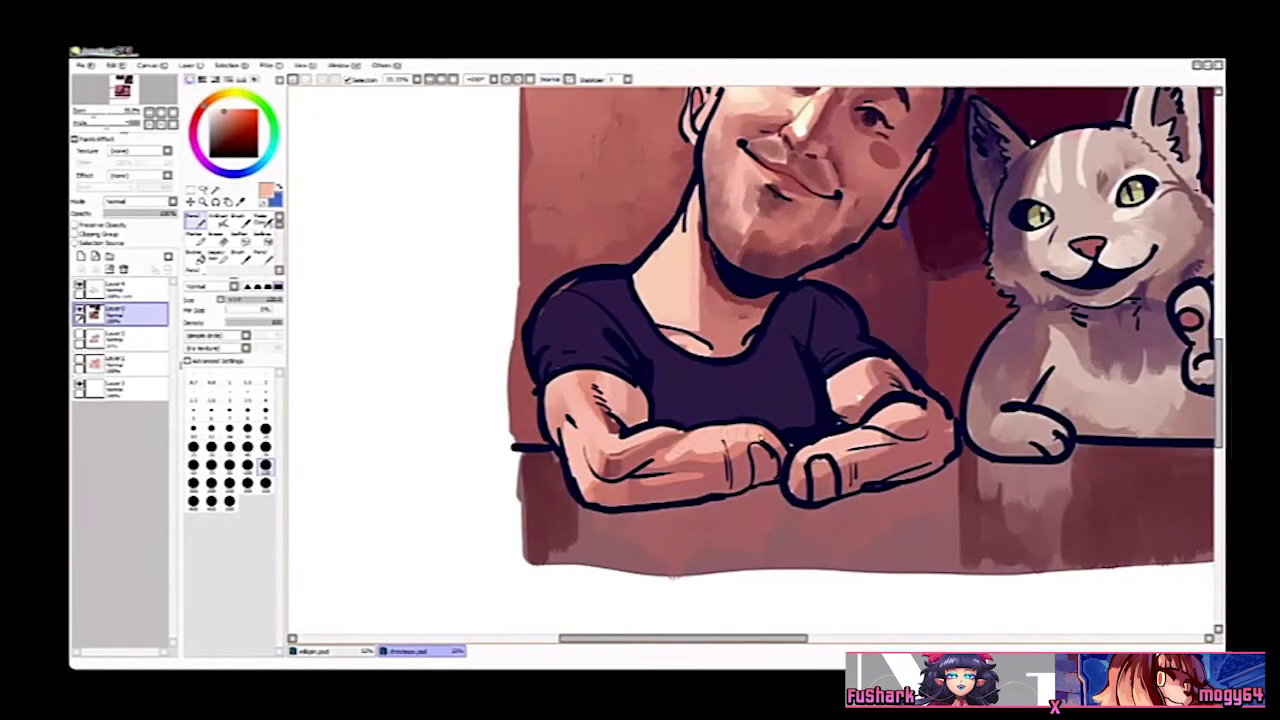
Step: Retouch the background between the man's ear and jaw and the cat with sampled dark reds
{"action": "key", "text": "h"}
{"action": "left_click_drag", "start_coordinate": [708, 355], "coordinate": [713, 391]}
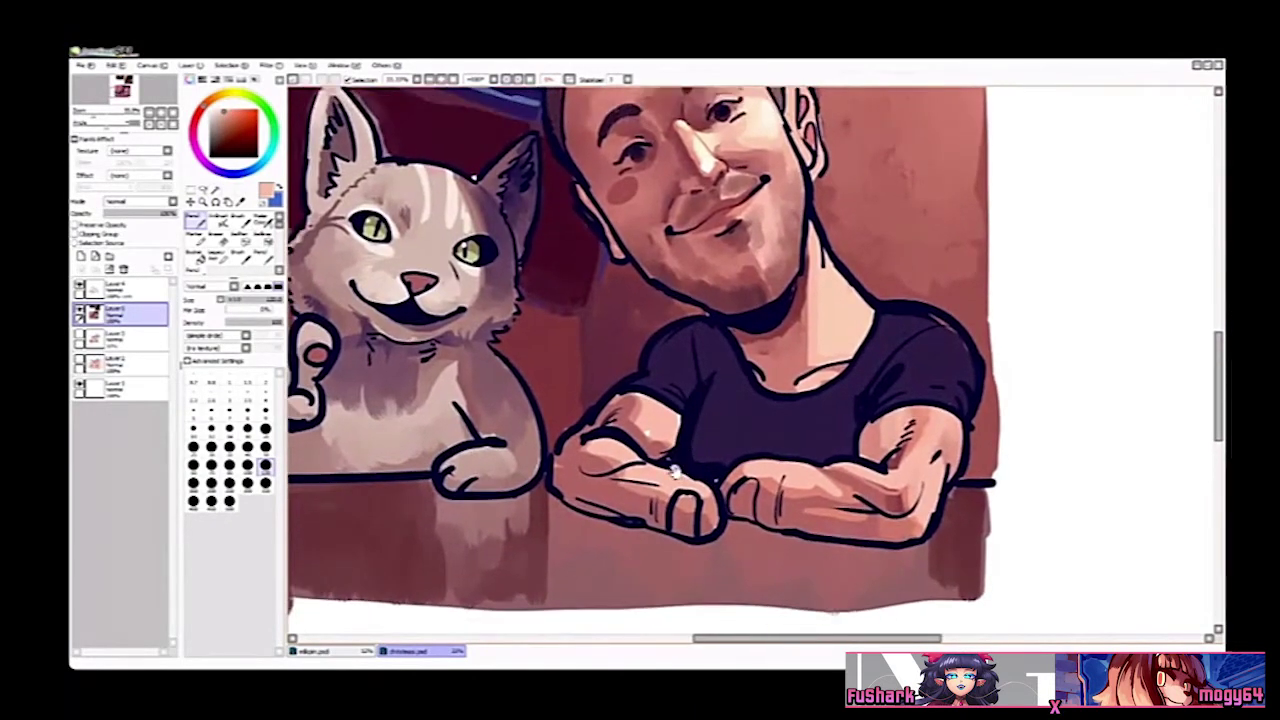
{"action": "left_click_drag", "start_coordinate": [705, 492], "coordinate": [703, 536]}
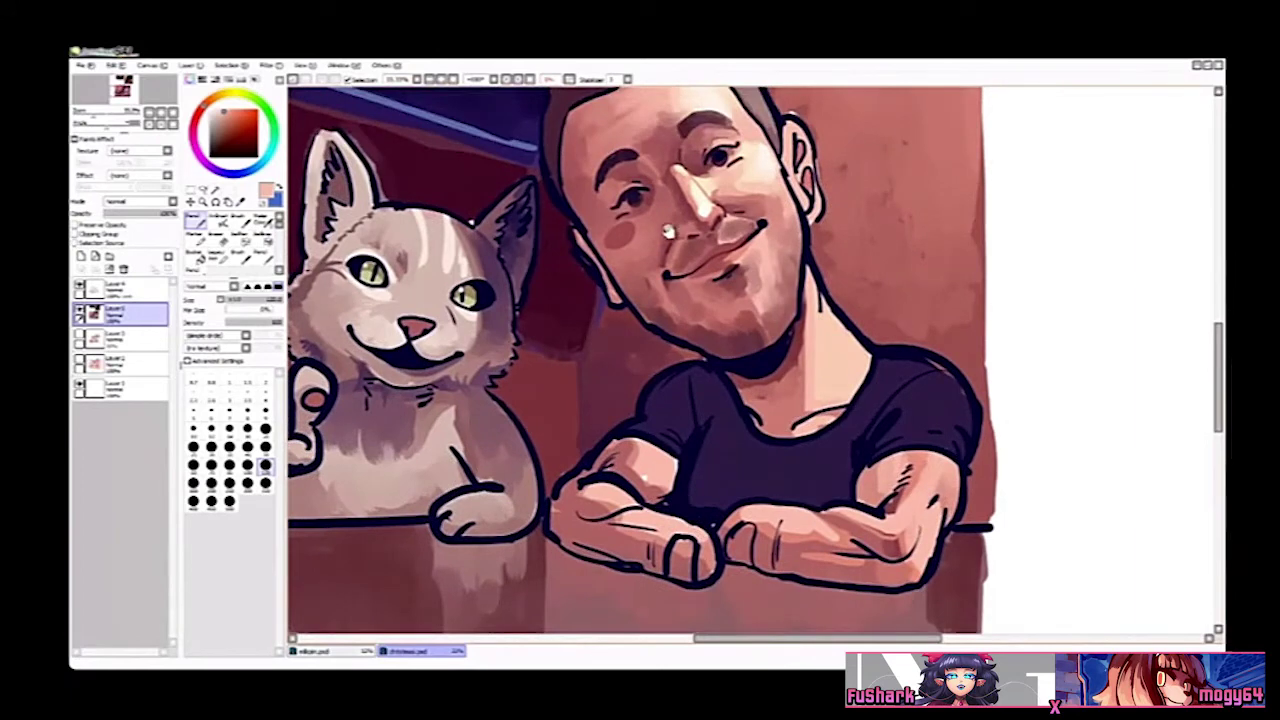
{"action": "key", "text": "ctrl+space"}
{"action": "right_click", "coordinate": [643, 198]}
{"action": "left_click_drag", "start_coordinate": [586, 246], "coordinate": [613, 294]}
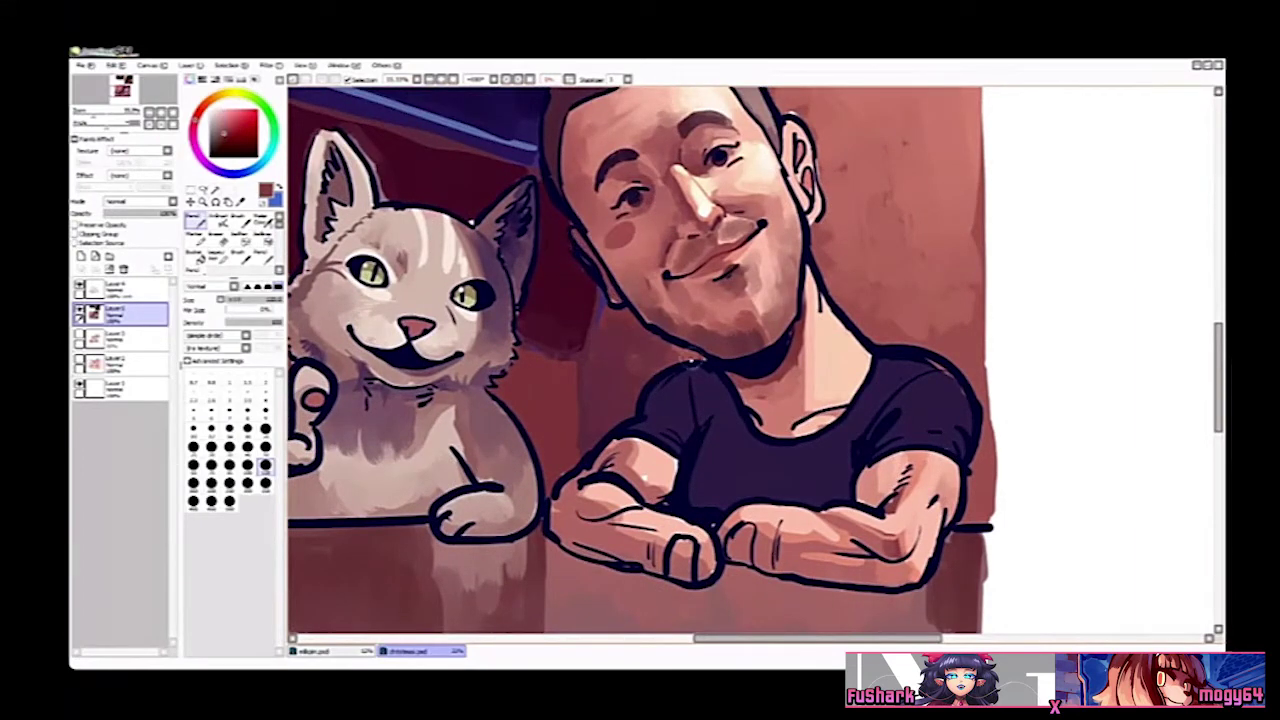
{"action": "key", "text": "h"}
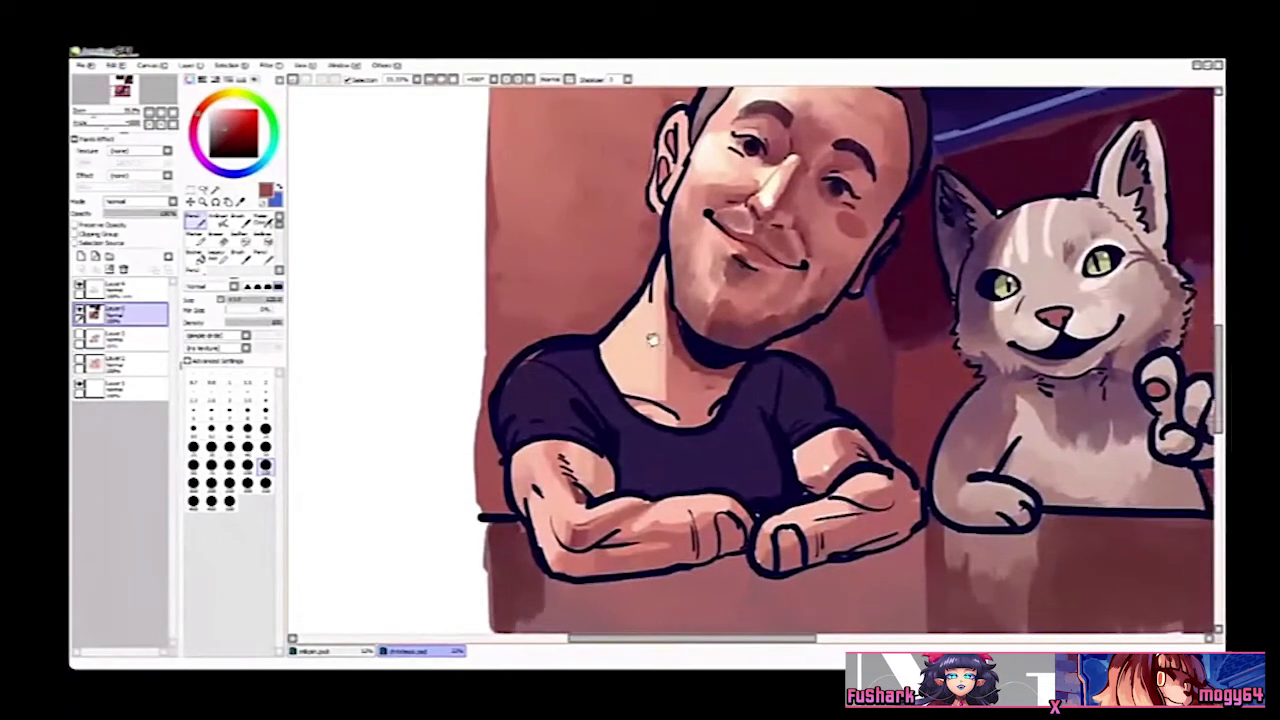
{"action": "mouse_move", "coordinate": [791, 369]}
{"action": "left_mouse_down"}
{"action": "mouse_move", "coordinate": [744, 367]}
{"action": "mouse_move", "coordinate": [736, 343]}
{"action": "left_mouse_up"}
{"action": "right_click", "coordinate": [798, 369]}
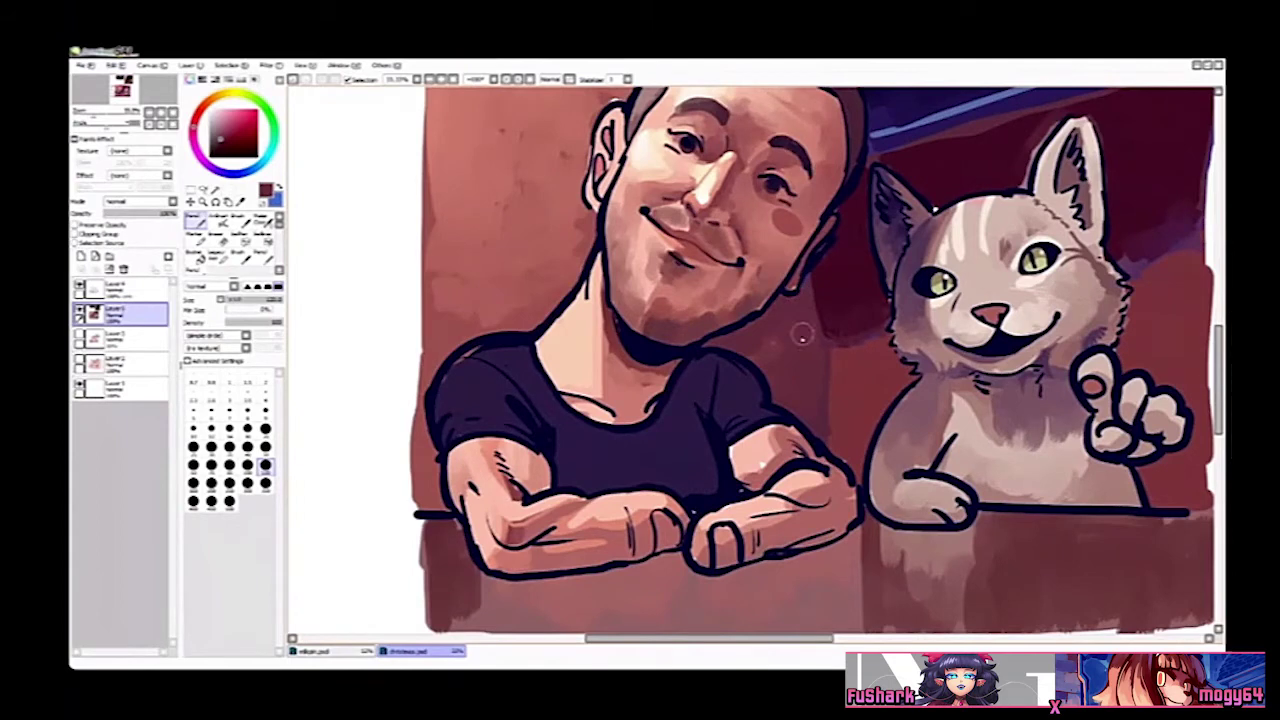
Step: Choose a muted purplish red and block in a highlight on the near shoulder of the man's dark shirt
{"action": "left_click_drag", "start_coordinate": [750, 243], "coordinate": [767, 309]}
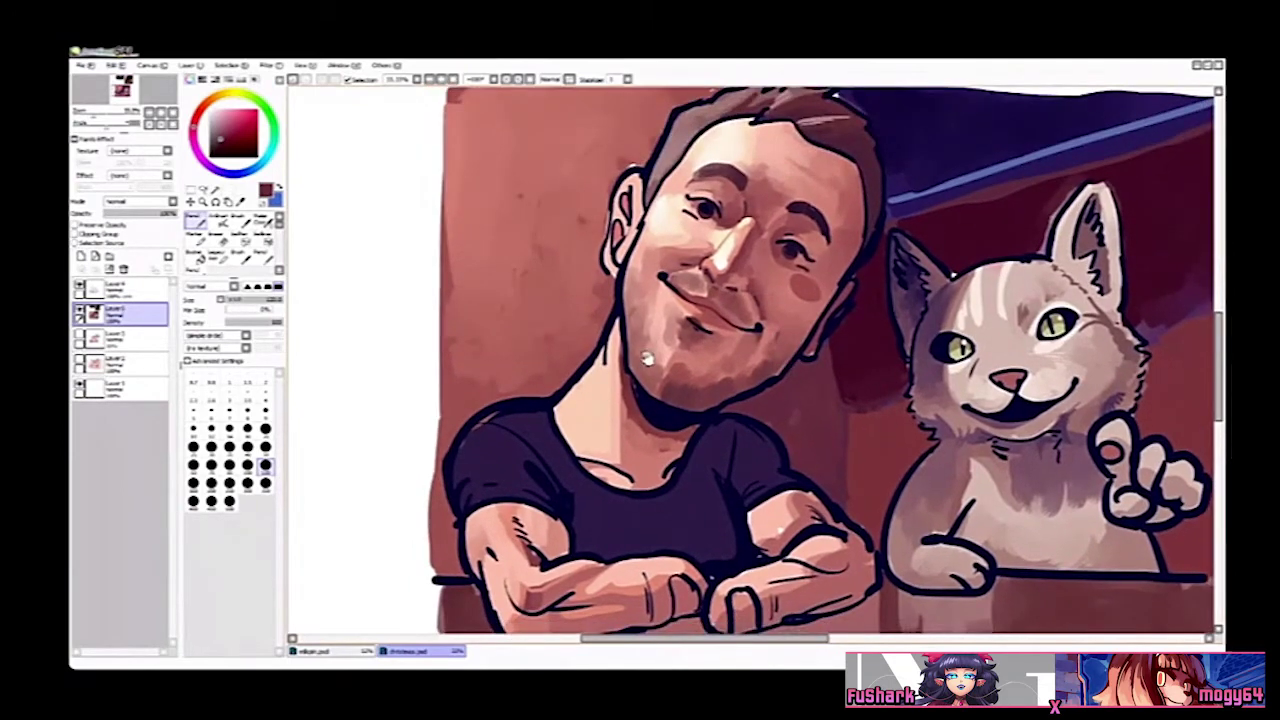
{"action": "left_click_drag", "start_coordinate": [619, 441], "coordinate": [660, 376]}
{"action": "right_click", "coordinate": [667, 470]}
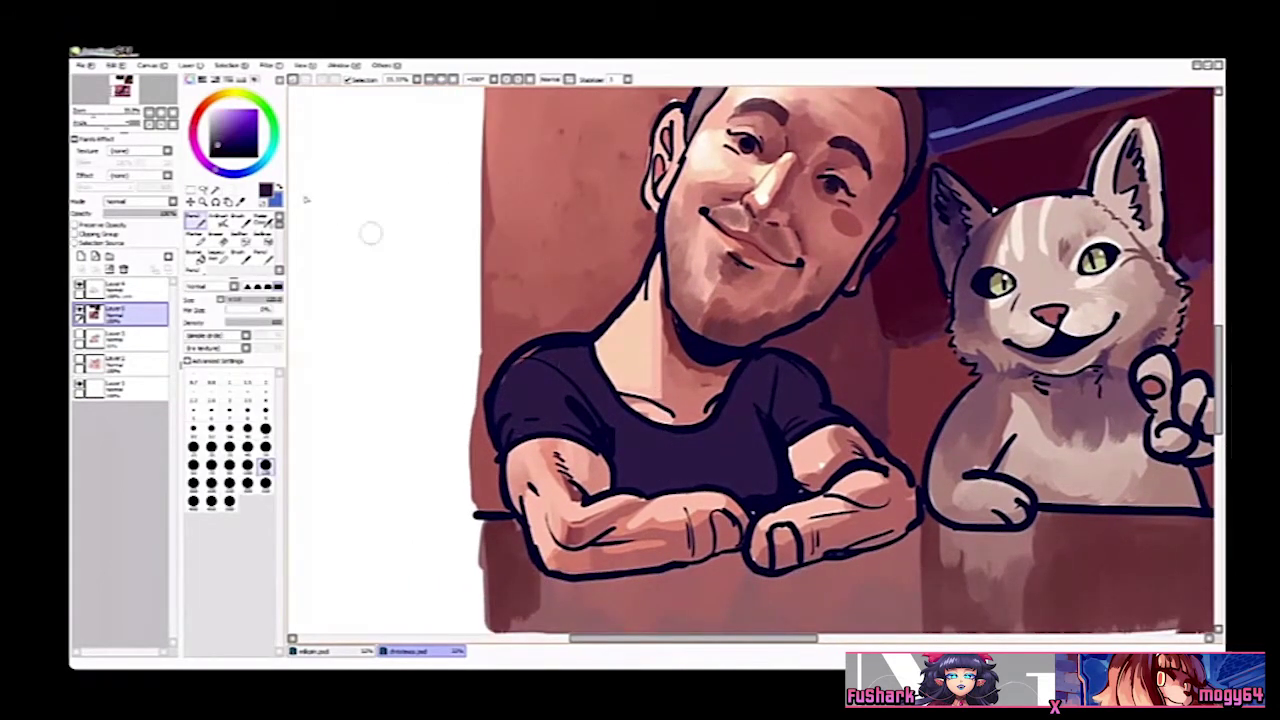
{"action": "left_click", "coordinate": [201, 116]}
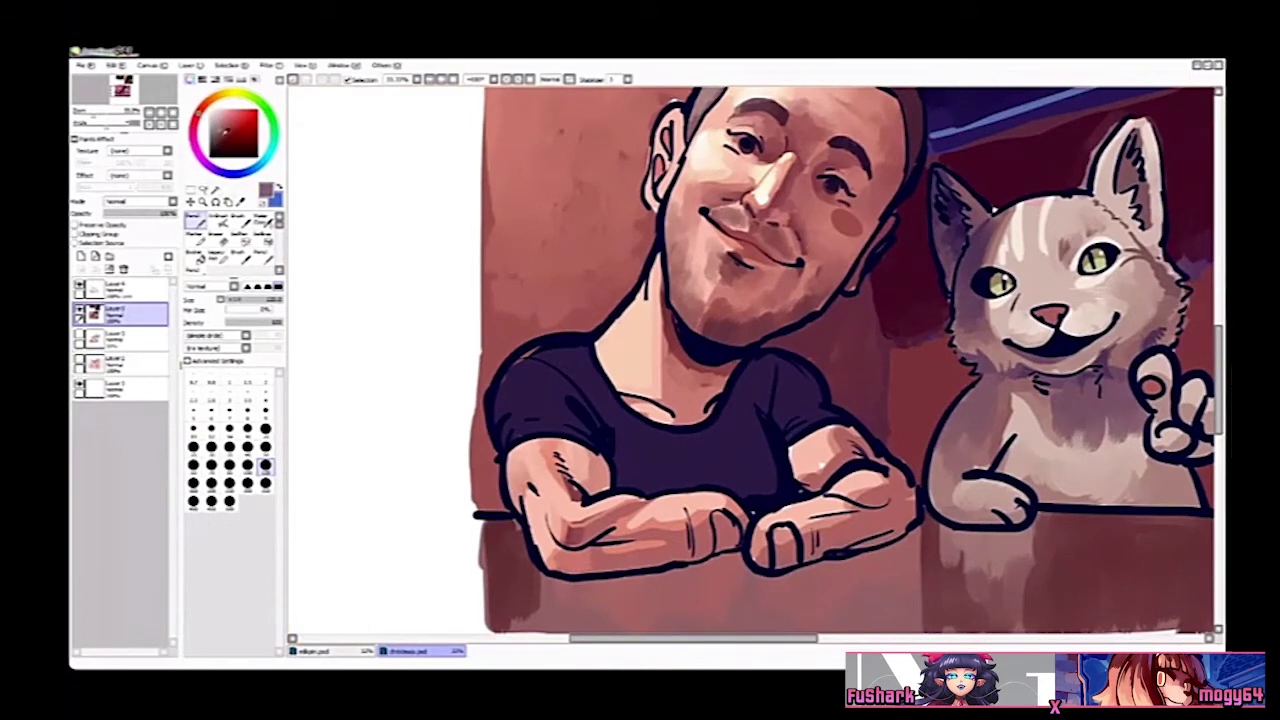
{"action": "left_click_drag", "start_coordinate": [222, 131], "coordinate": [218, 134]}
{"action": "mouse_move", "coordinate": [568, 362]}
{"action": "left_mouse_down"}
{"action": "mouse_move", "coordinate": [591, 395]}
{"action": "mouse_move", "coordinate": [536, 383]}
{"action": "left_mouse_up"}
{"action": "key", "text": "ctrl+z"}
{"action": "left_click", "coordinate": [196, 127]}
{"action": "key", "text": "h"}
{"action": "mouse_move", "coordinate": [937, 410]}
{"action": "left_mouse_down"}
{"action": "mouse_move", "coordinate": [891, 378]}
{"action": "mouse_move", "coordinate": [855, 375]}
{"action": "left_mouse_up"}
{"action": "scroll", "coordinate": [855, 375], "scroll_direction": "up", "scroll_amount": 1}
Step: Brush a diagonal purplish-red highlight from the shirt's collar across the chest
{"action": "key", "text": "b"}
{"action": "left_click_drag", "start_coordinate": [788, 348], "coordinate": [720, 434]}
{"action": "key", "text": "b"}
{"action": "left_click_drag", "start_coordinate": [788, 346], "coordinate": [712, 434]}
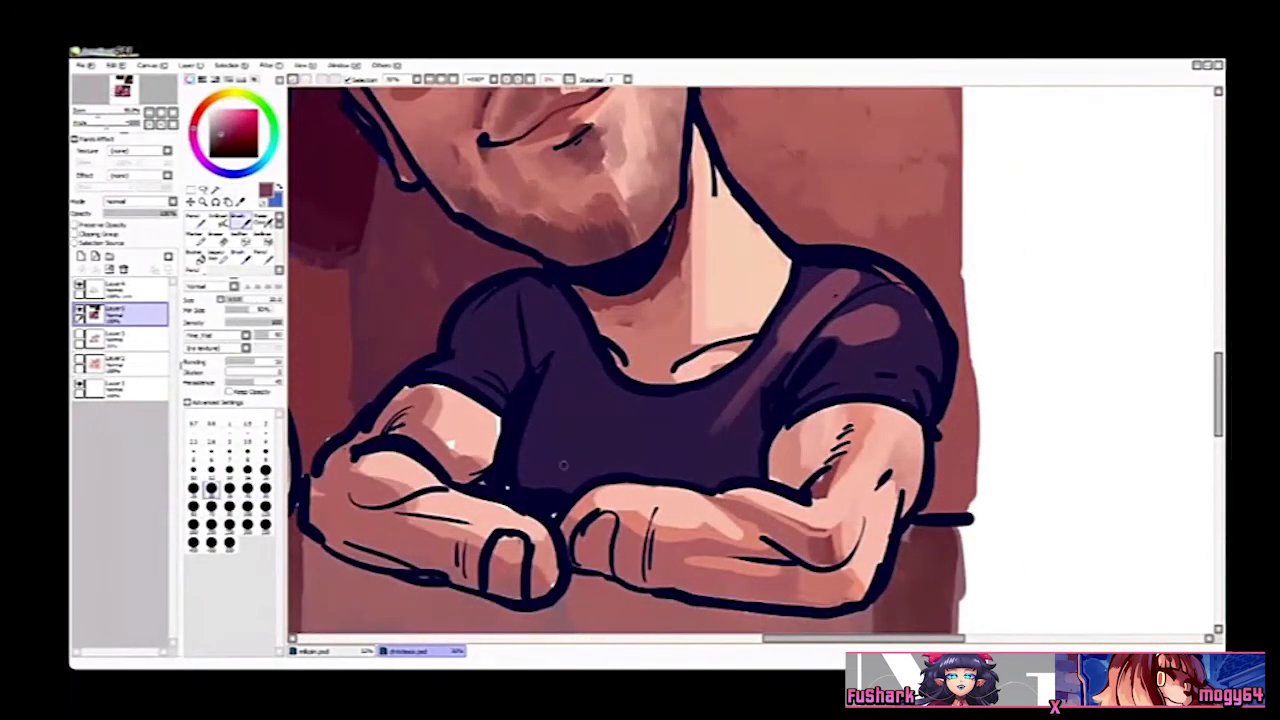
{"action": "key", "text": "ctrl+z"}
Step: Enlarge the brush and blend the purplish-red highlight over the near sleeve and the shirt's chest
{"action": "left_click", "coordinate": [266, 489]}
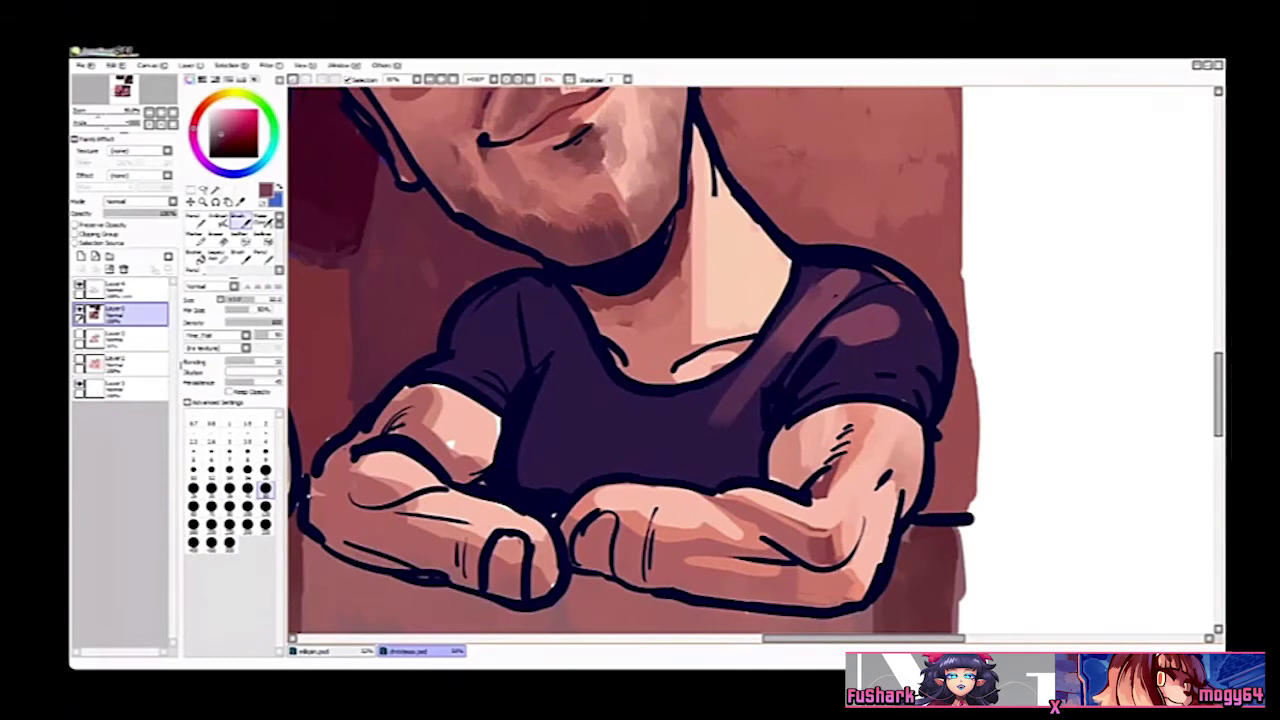
{"action": "left_click", "coordinate": [229, 506]}
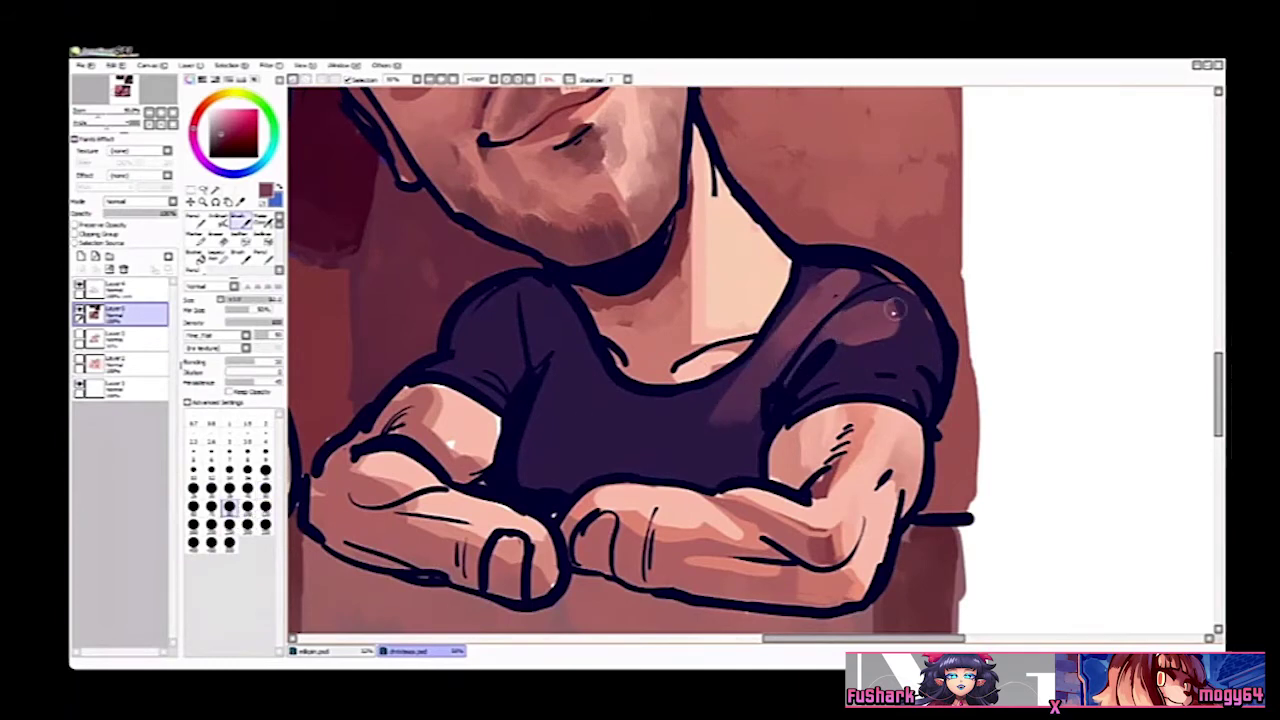
{"action": "mouse_move", "coordinate": [894, 308]}
{"action": "left_mouse_down"}
{"action": "mouse_move", "coordinate": [872, 296]}
{"action": "mouse_move", "coordinate": [894, 309]}
{"action": "mouse_move", "coordinate": [915, 398]}
{"action": "left_mouse_up"}
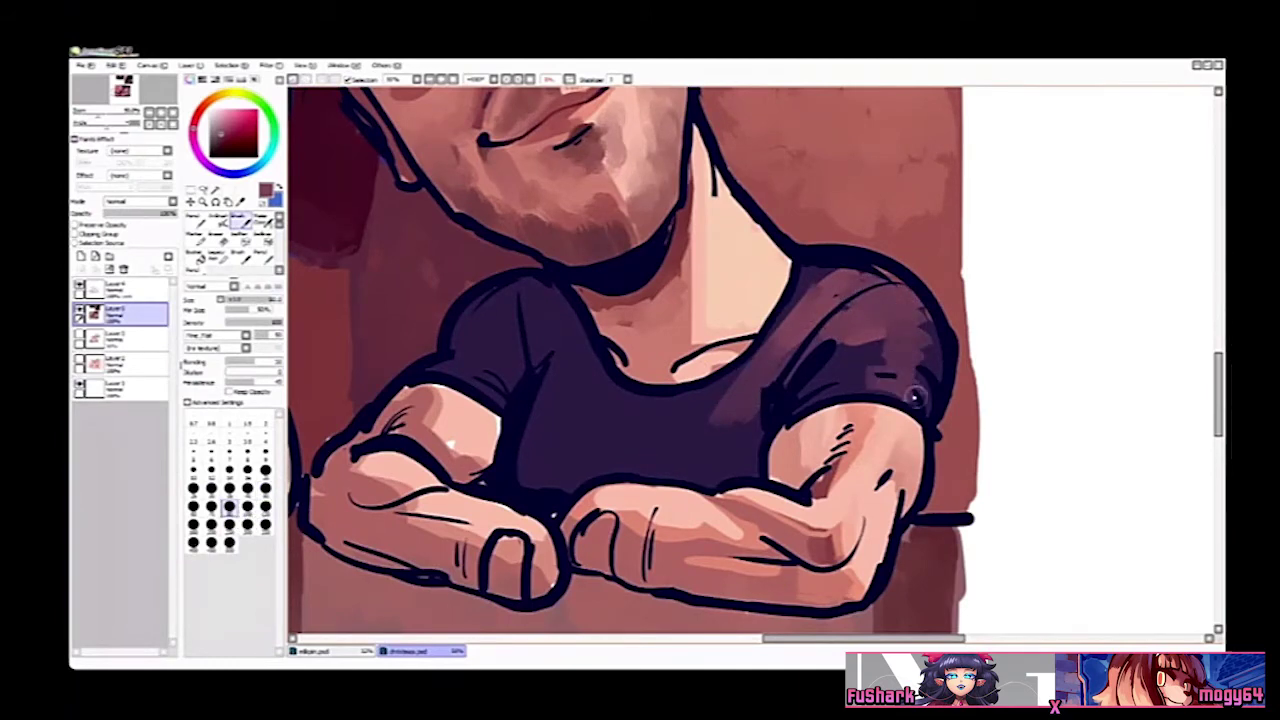
{"action": "key", "text": "h"}
{"action": "key", "text": "h"}
{"action": "key", "text": "h"}
{"action": "key", "text": "n"}
{"action": "key", "text": "v"}
{"action": "mouse_move", "coordinate": [672, 374]}
{"action": "left_mouse_down"}
{"action": "mouse_move", "coordinate": [709, 394]}
{"action": "mouse_move", "coordinate": [708, 380]}
{"action": "mouse_move", "coordinate": [687, 424]}
{"action": "left_mouse_up"}
Step: Paint a brownish-red shadow at the base of the man's neck above the collar, blending it with the brush
{"action": "left_click", "coordinate": [697, 388], "text": "ctrl+alt"}
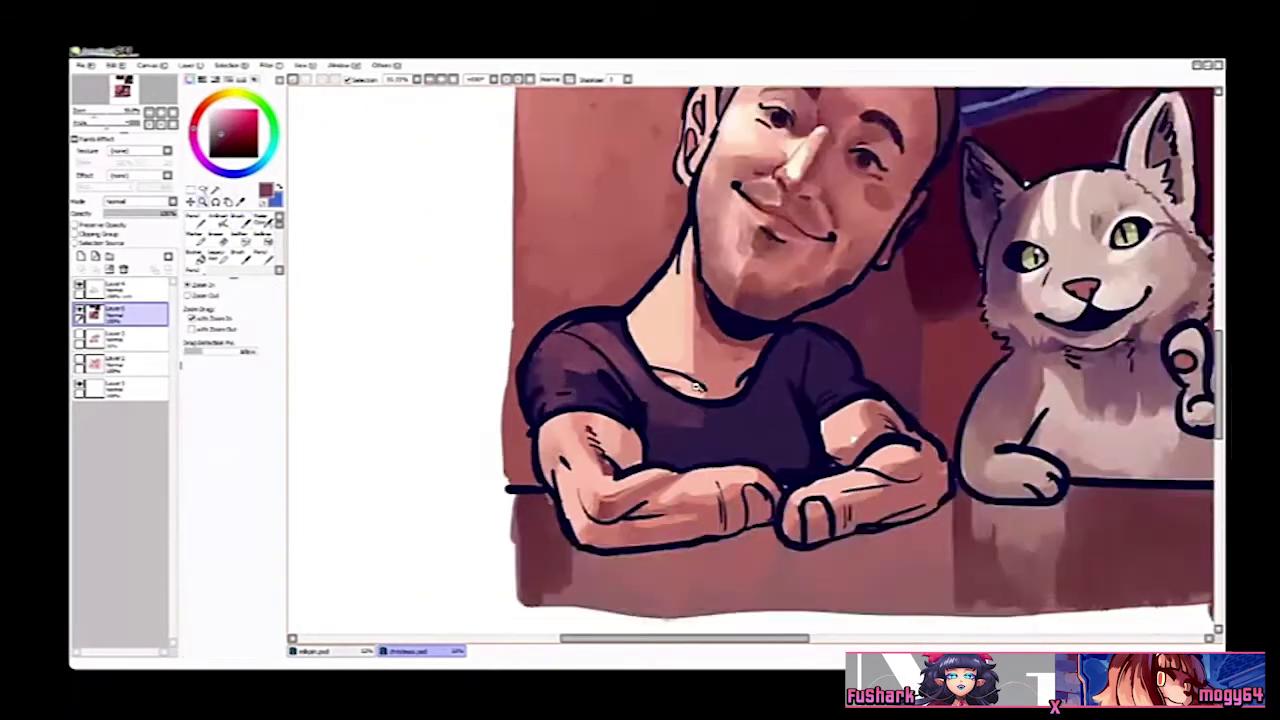
{"action": "left_click", "coordinate": [697, 388], "text": "ctrl+alt"}
{"action": "left_click_drag", "start_coordinate": [762, 307], "coordinate": [746, 319]}
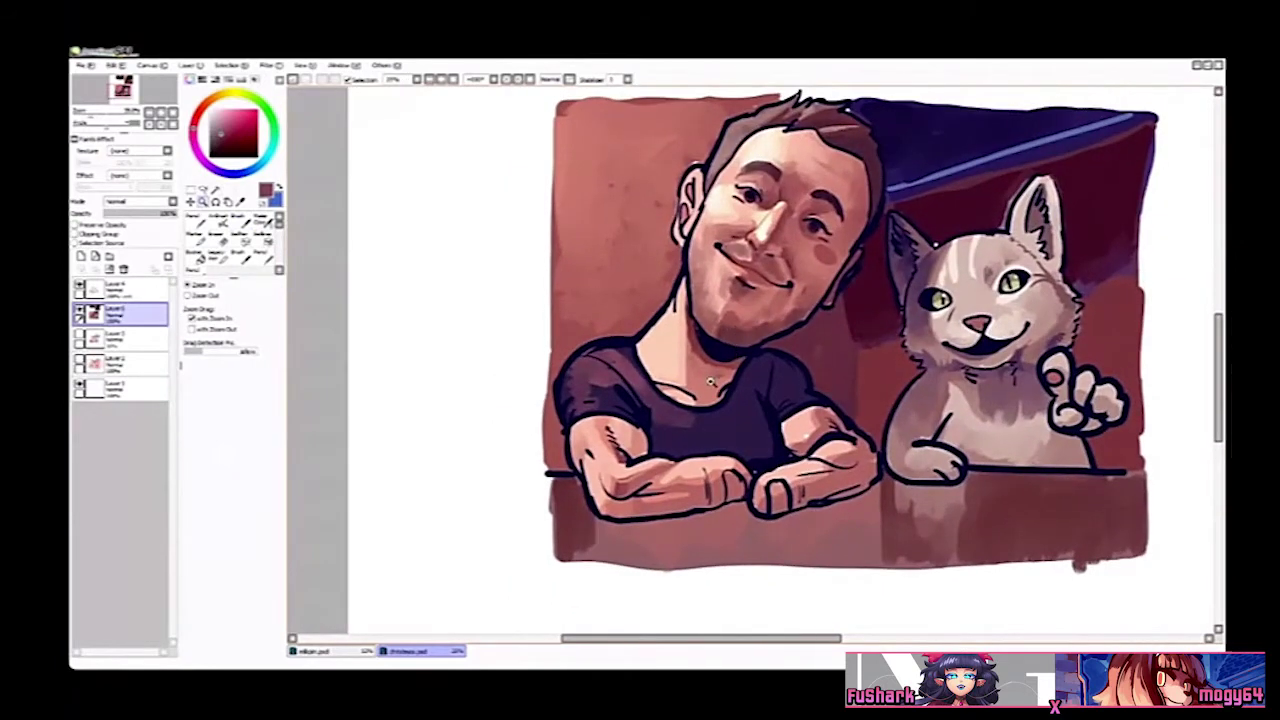
{"action": "scroll", "coordinate": [710, 381], "scroll_direction": "up", "scroll_amount": 2}
{"action": "key", "text": "b"}
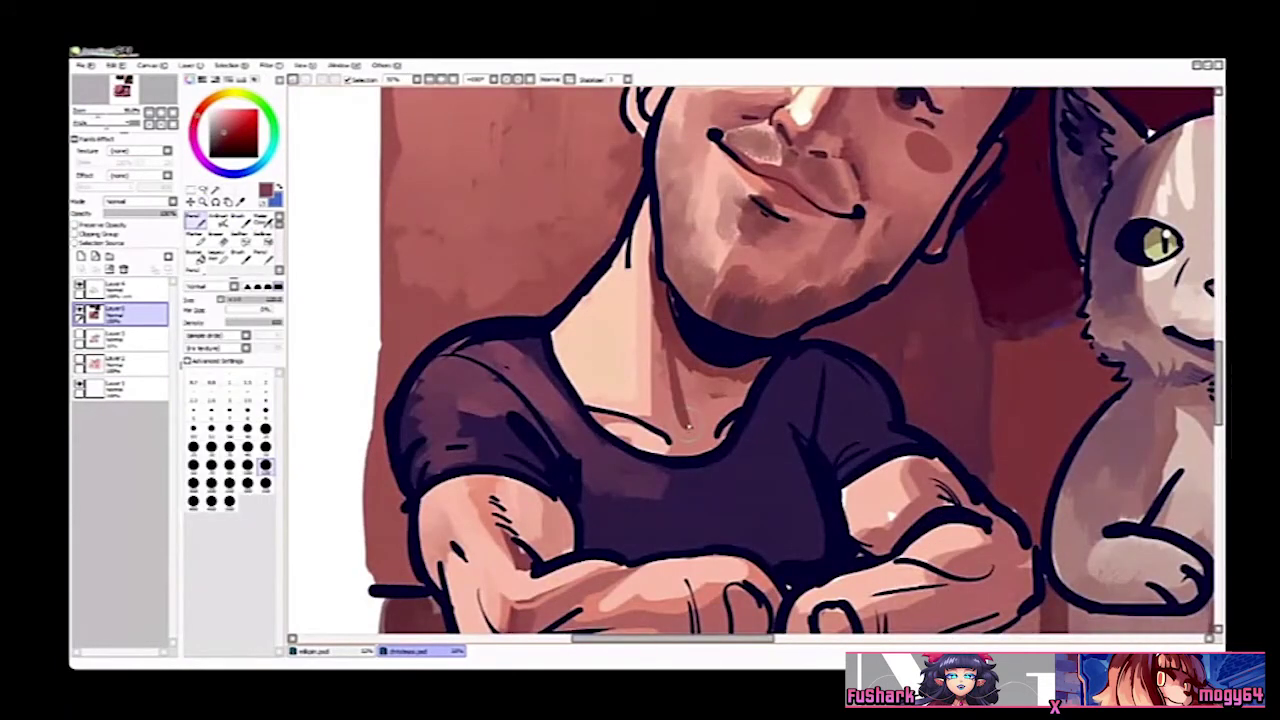
{"action": "mouse_move", "coordinate": [730, 420]}
{"action": "left_mouse_down"}
{"action": "mouse_move", "coordinate": [718, 382]}
{"action": "mouse_move", "coordinate": [740, 405]}
{"action": "left_mouse_up"}
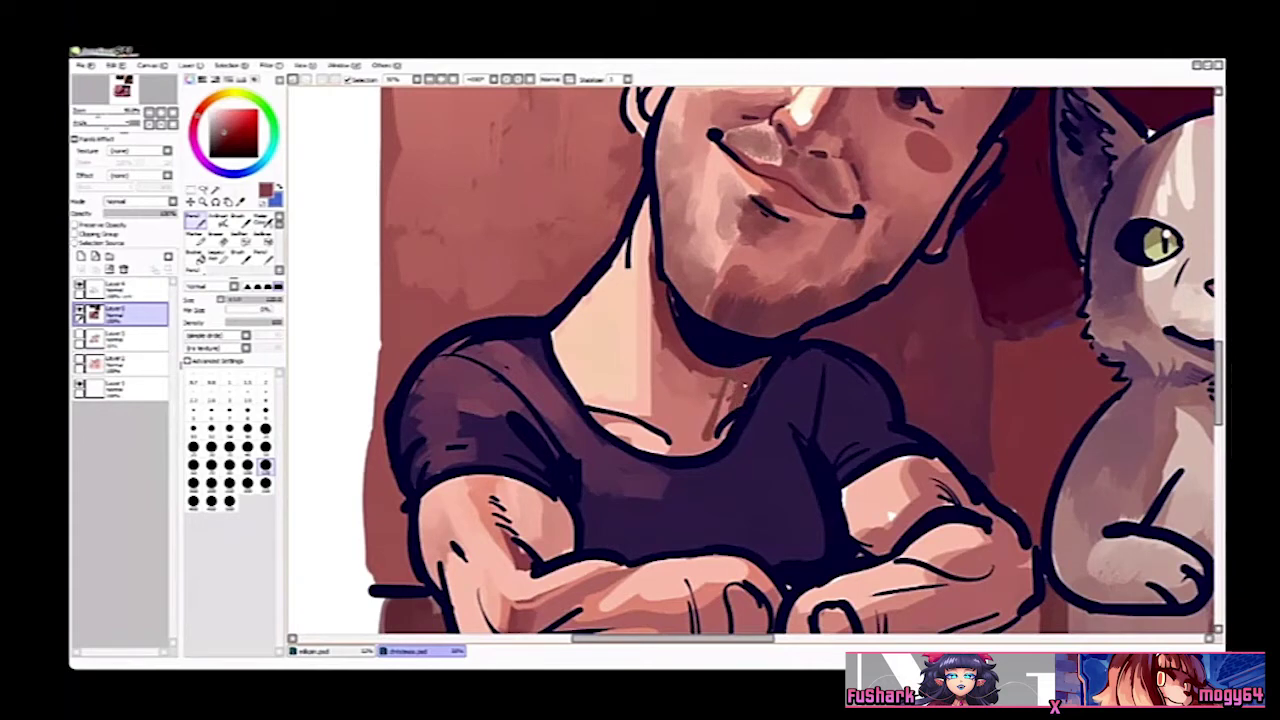
{"action": "key", "text": "b"}
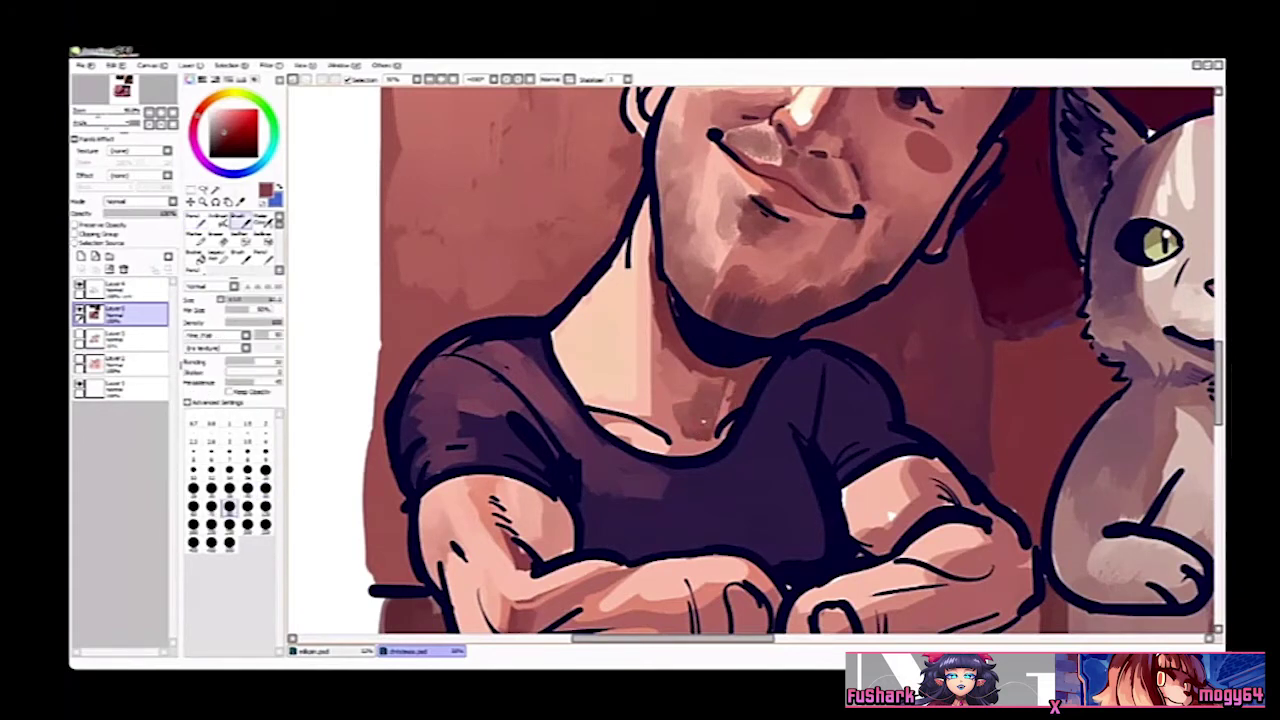
{"action": "left_click_drag", "start_coordinate": [692, 412], "coordinate": [690, 370]}
{"action": "key", "text": "n"}
{"action": "key", "text": "h"}
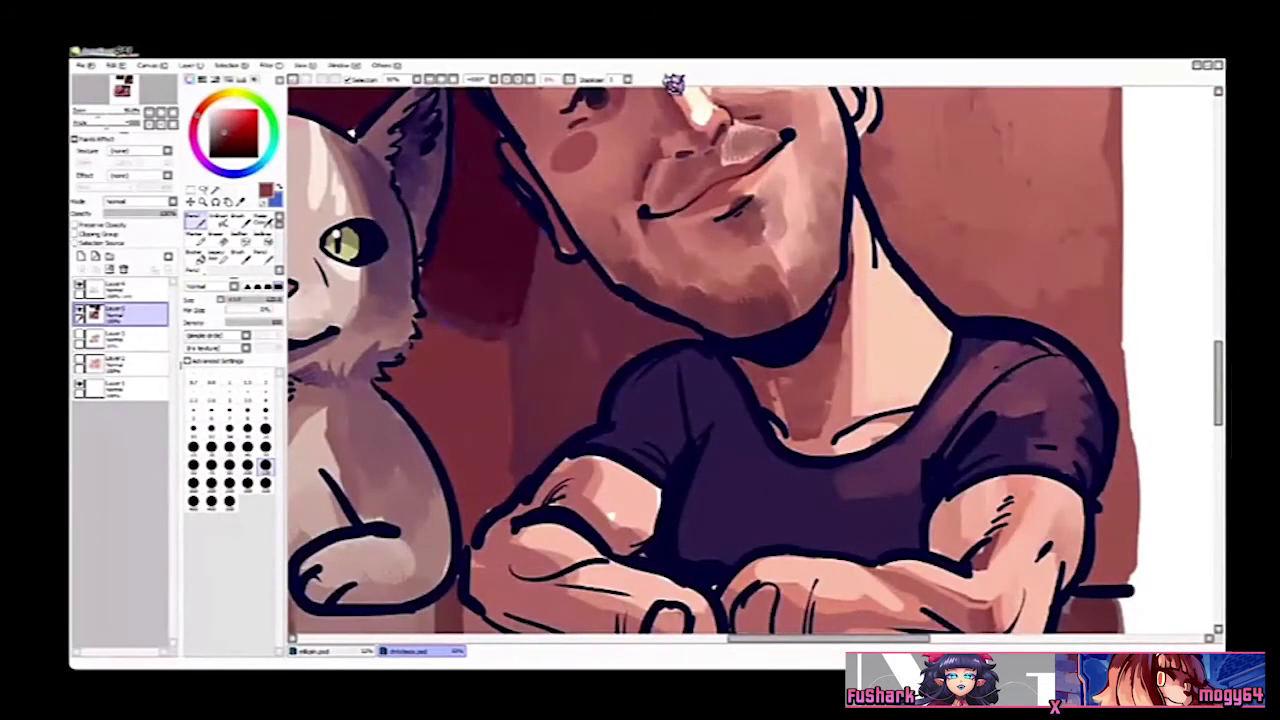
{"action": "key", "text": "h"}
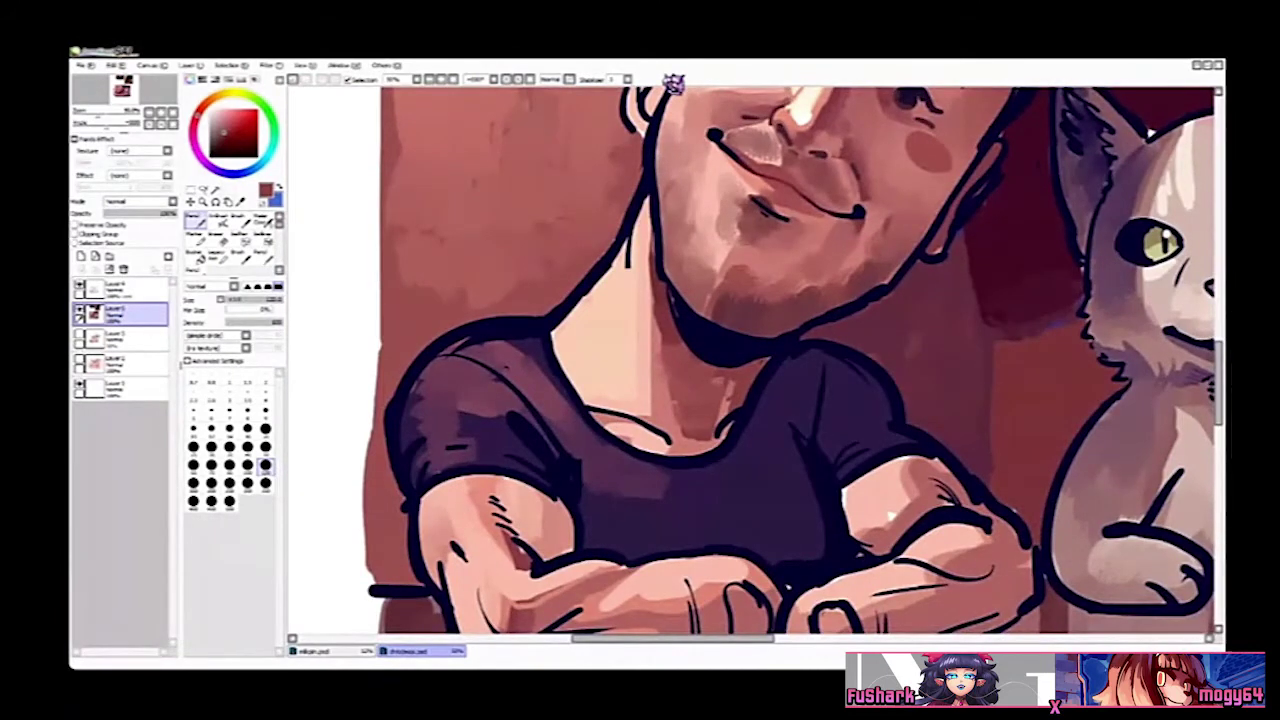
Step: Sample the cat's fur colours and paint short fur strokes along the upper edge of its light chest patch
{"action": "left_click_drag", "start_coordinate": [779, 271], "coordinate": [705, 434]}
{"action": "left_click_drag", "start_coordinate": [784, 336], "coordinate": [681, 315]}
{"action": "mouse_move", "coordinate": [858, 372]}
{"action": "left_mouse_down"}
{"action": "mouse_move", "coordinate": [749, 357]}
{"action": "mouse_move", "coordinate": [739, 324]}
{"action": "left_mouse_up"}
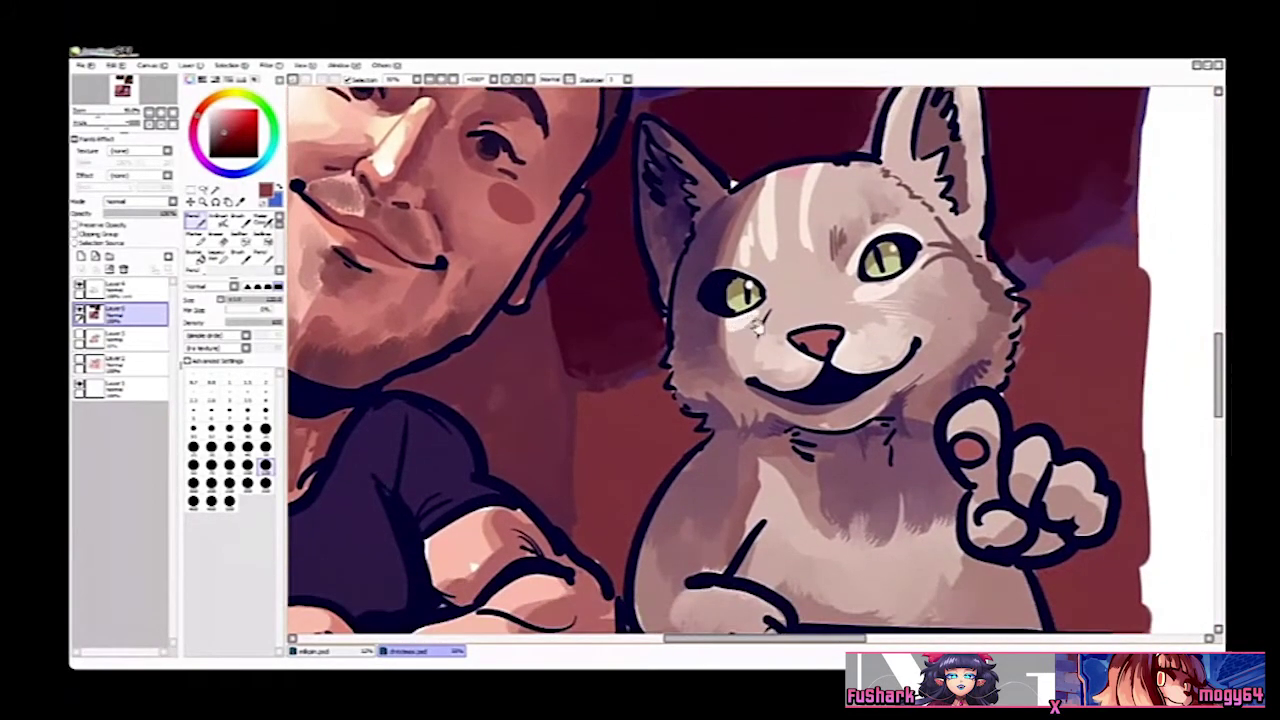
{"action": "left_click_drag", "start_coordinate": [814, 391], "coordinate": [791, 347]}
{"action": "scroll", "coordinate": [748, 422], "scroll_direction": "up", "scroll_amount": 1}
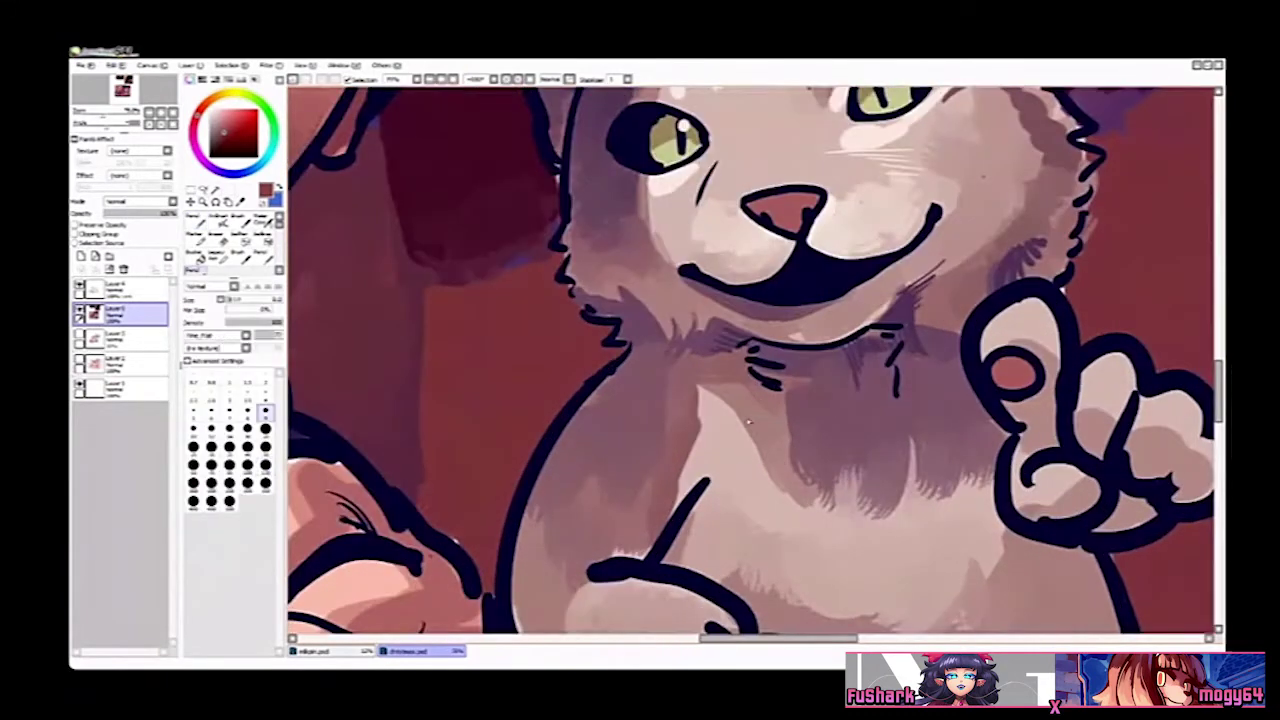
{"action": "scroll", "coordinate": [705, 418], "scroll_direction": "down", "scroll_amount": 1}
{"action": "left_click", "coordinate": [738, 406], "text": "alt"}
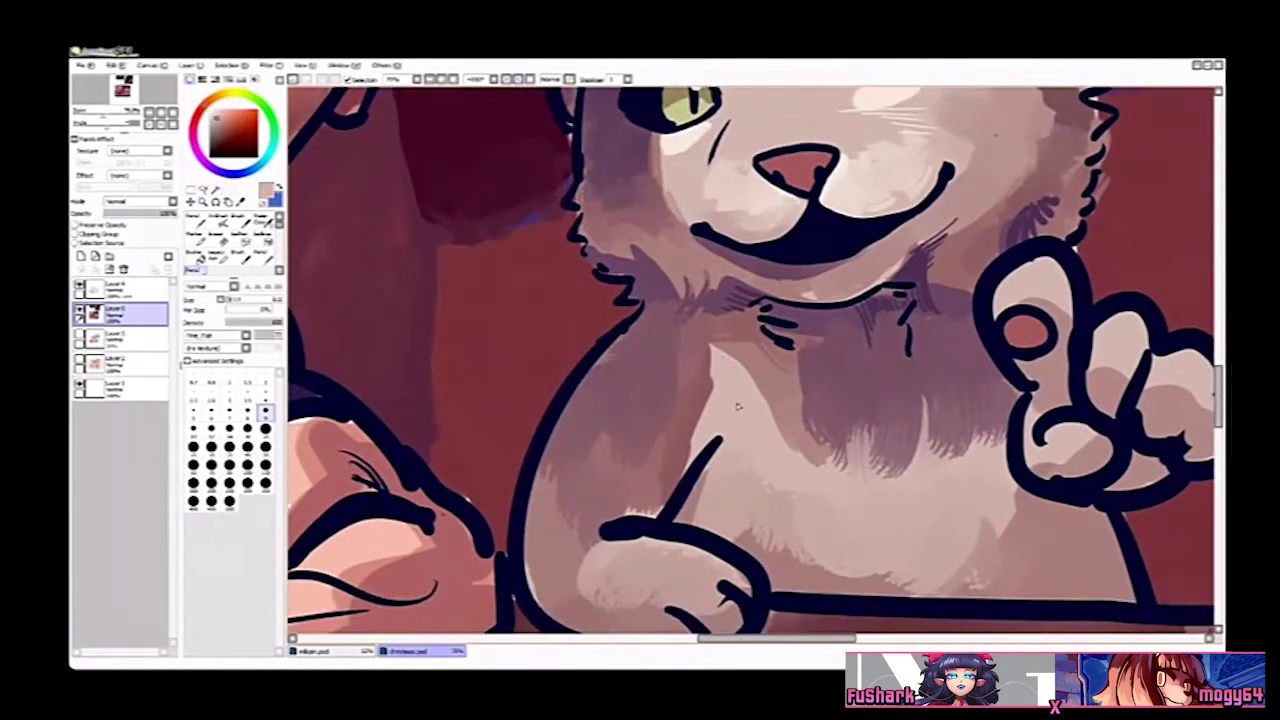
{"action": "left_click", "coordinate": [753, 371], "text": "alt"}
{"action": "mouse_move", "coordinate": [752, 385]}
{"action": "left_mouse_down"}
{"action": "mouse_move", "coordinate": [720, 415]}
{"action": "mouse_move", "coordinate": [724, 398]}
{"action": "left_mouse_up"}
{"action": "key", "text": "ctrl+z"}
{"action": "left_click_drag", "start_coordinate": [733, 379], "coordinate": [702, 424]}
{"action": "left_click_drag", "start_coordinate": [712, 407], "coordinate": [696, 427]}
{"action": "left_click_drag", "start_coordinate": [733, 356], "coordinate": [718, 372]}
{"action": "left_click_drag", "start_coordinate": [725, 355], "coordinate": [710, 377]}
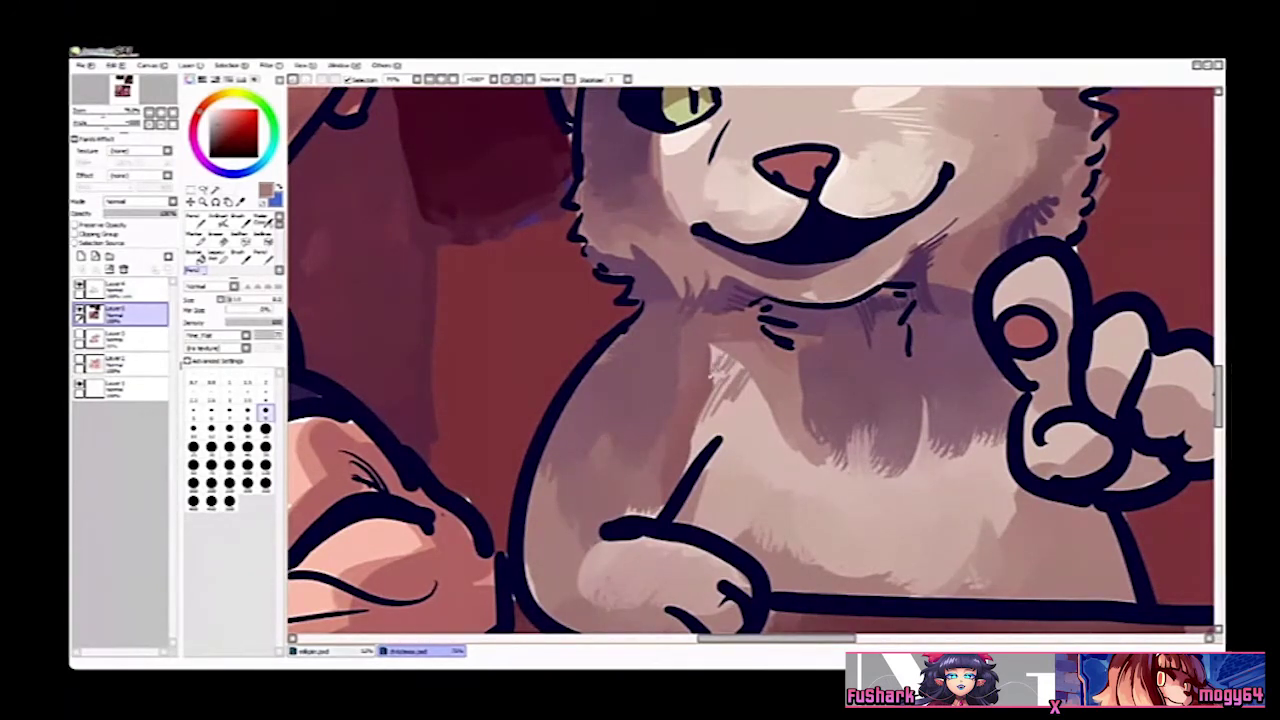
Step: Touch up beside the man's far elbow and cover the white spot on the far upper arm with sampled light skin colour
{"action": "key", "text": "ctrl+alt+space"}
{"action": "left_click", "coordinate": [782, 322], "text": "ctrl+alt"}
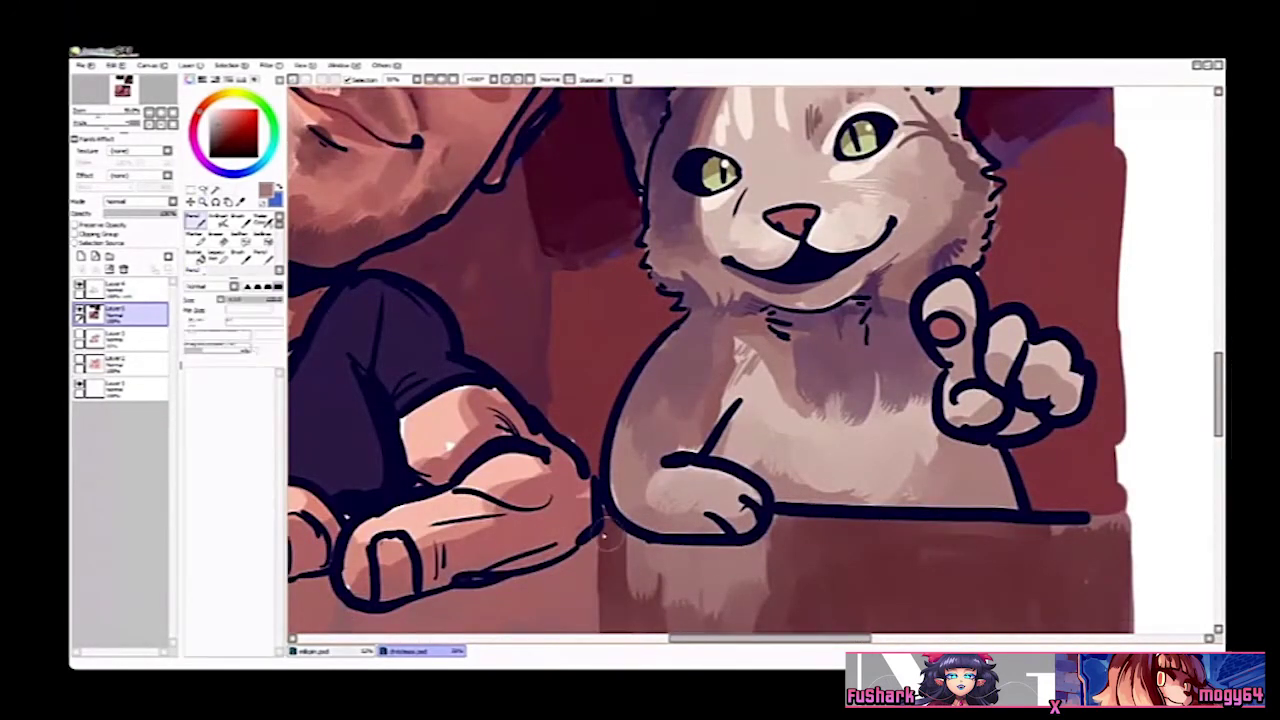
{"action": "left_click", "coordinate": [593, 432], "text": "alt"}
{"action": "left_click_drag", "start_coordinate": [593, 432], "coordinate": [570, 438]}
{"action": "left_click_drag", "start_coordinate": [570, 438], "coordinate": [701, 417]}
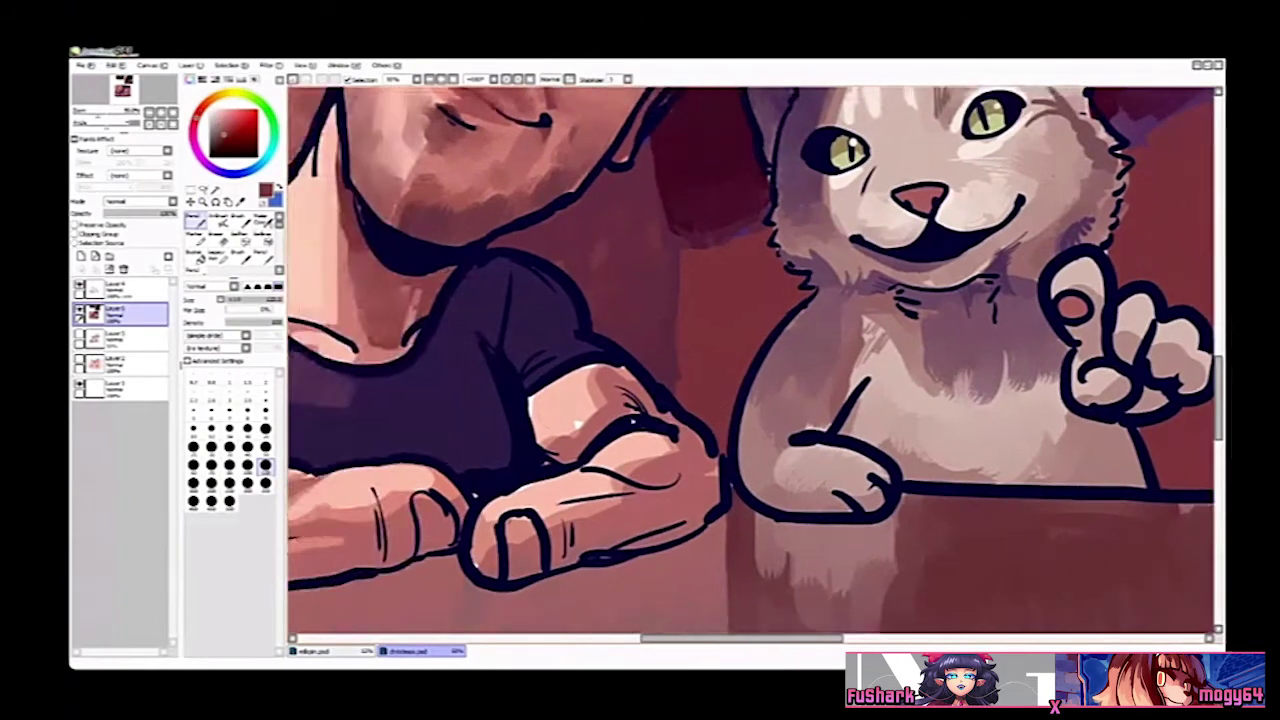
{"action": "left_click", "coordinate": [553, 403], "text": "alt"}
{"action": "mouse_move", "coordinate": [553, 403]}
{"action": "left_mouse_down"}
{"action": "mouse_move", "coordinate": [541, 403]}
{"action": "mouse_move", "coordinate": [558, 428]}
{"action": "left_mouse_up"}
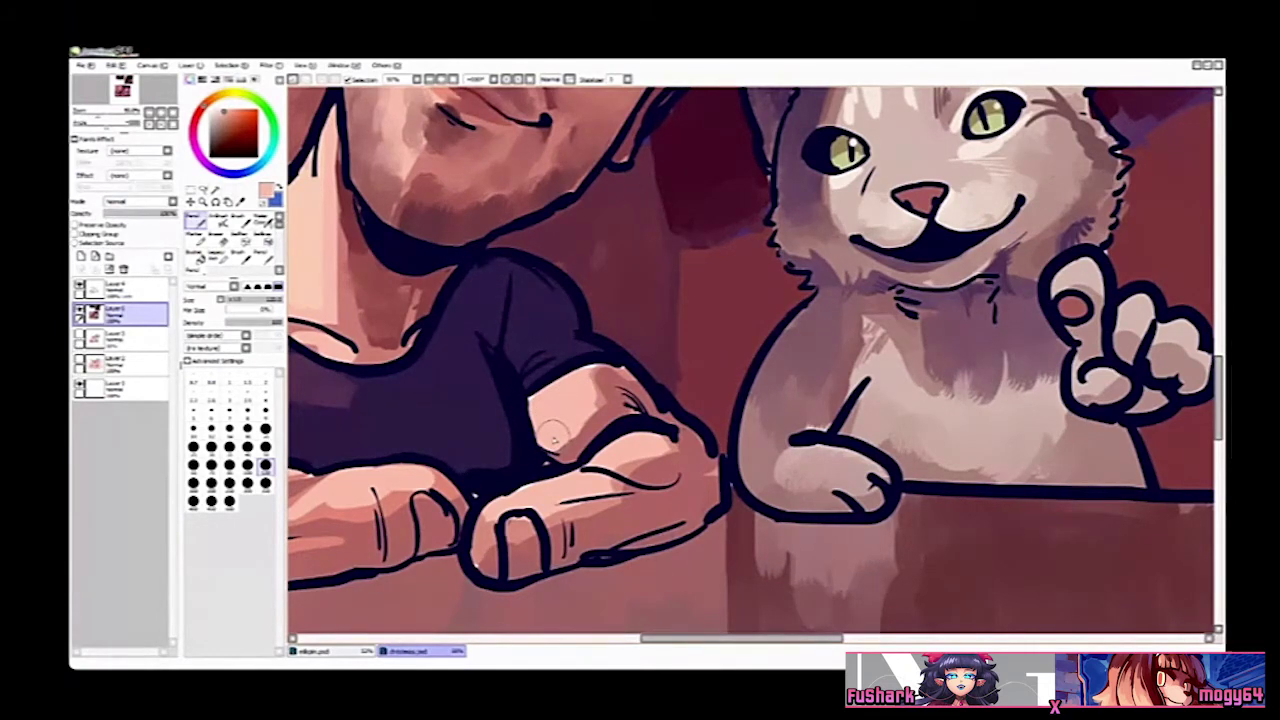
Step: Sample a reddish skin shadow tone and shade the man's far fist with the textured flat brush
{"action": "left_click_drag", "start_coordinate": [506, 550], "coordinate": [618, 542]}
{"action": "key", "text": "v"}
{"action": "right_click", "coordinate": [608, 547]}
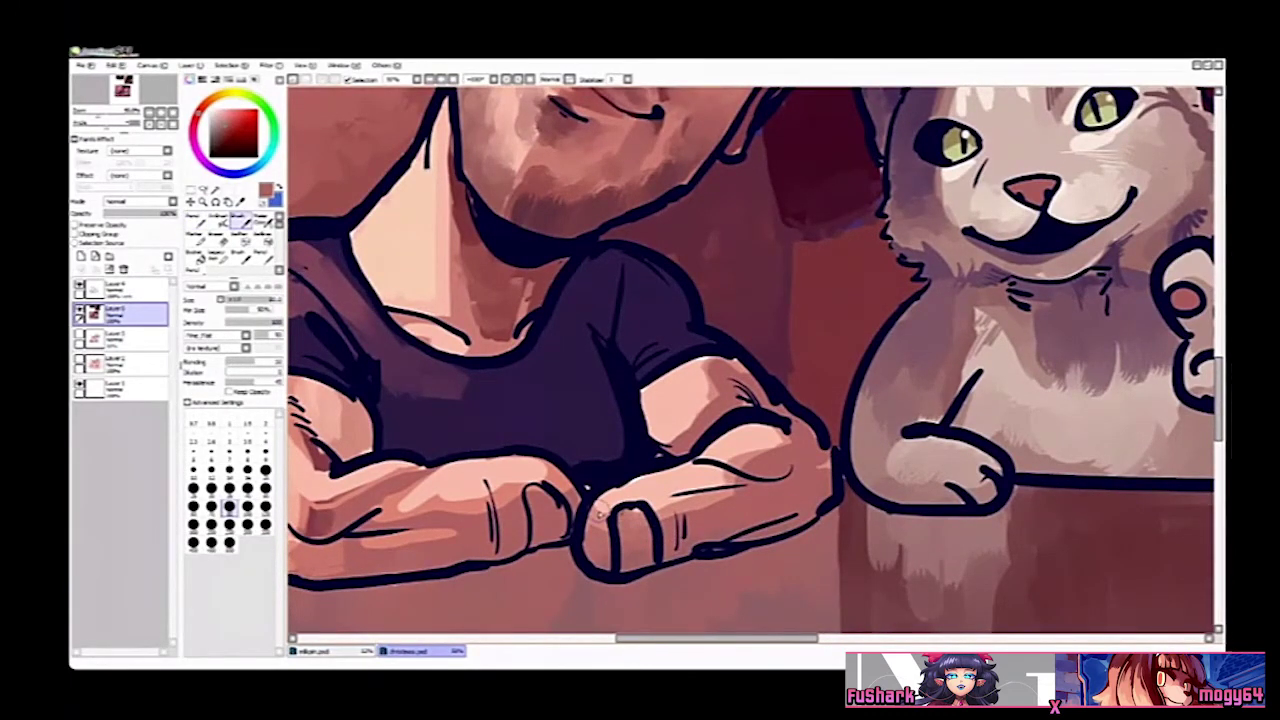
{"action": "left_click_drag", "start_coordinate": [628, 388], "coordinate": [740, 376]}
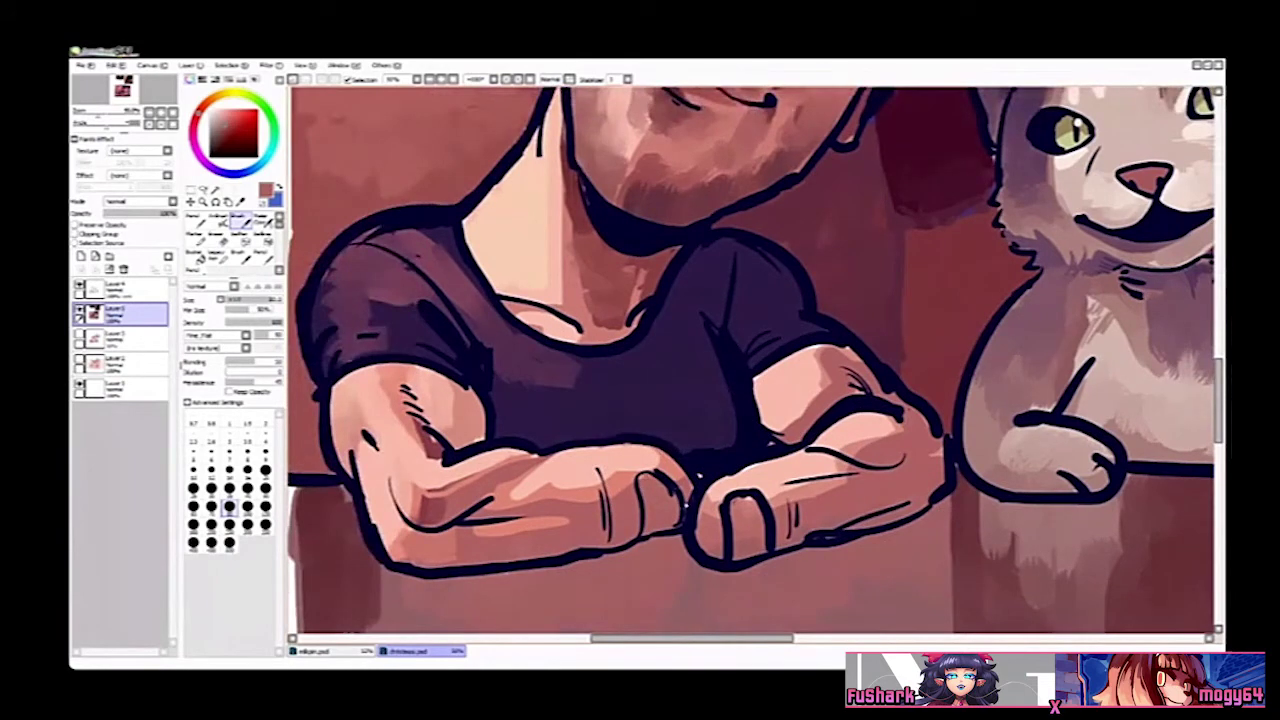
Step: Use a smaller brush and sampled skin tones to refine the shading and lighten the top of the near forearm
{"action": "scroll", "coordinate": [681, 489], "scroll_direction": "up", "scroll_amount": 2}
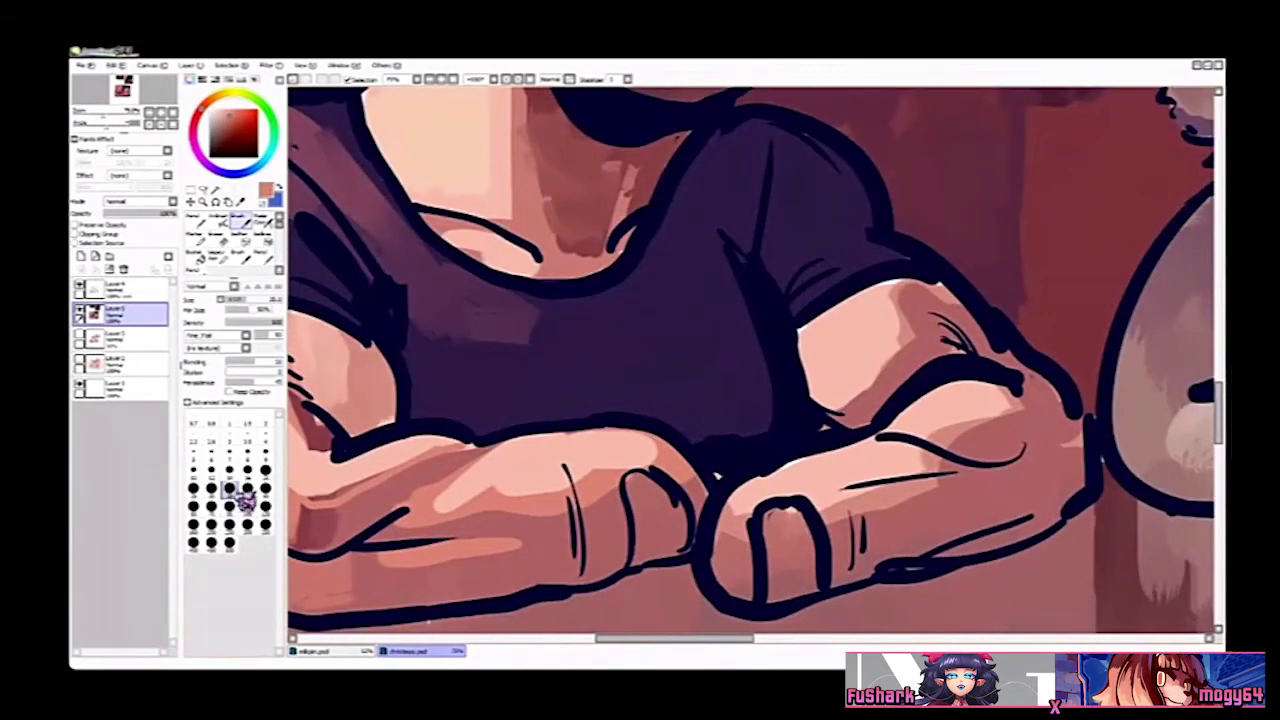
{"action": "left_click_drag", "start_coordinate": [505, 471], "coordinate": [575, 453]}
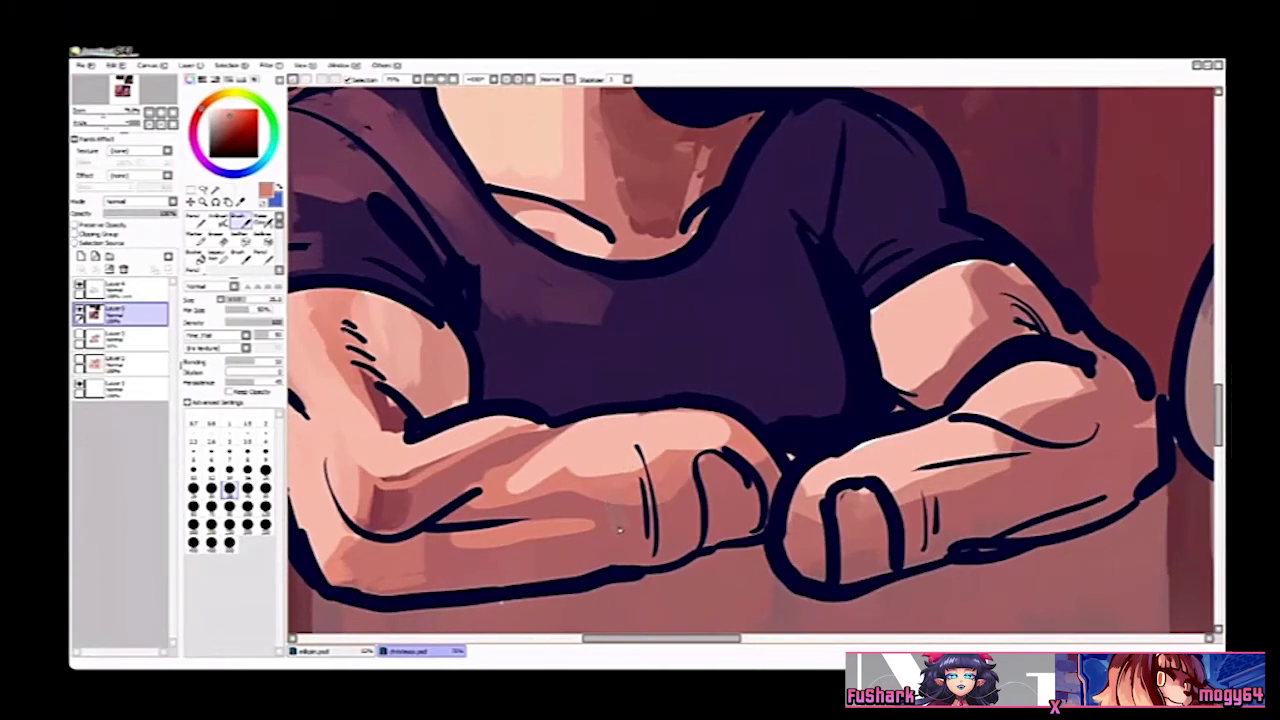
{"action": "left_click", "coordinate": [583, 503], "text": "alt"}
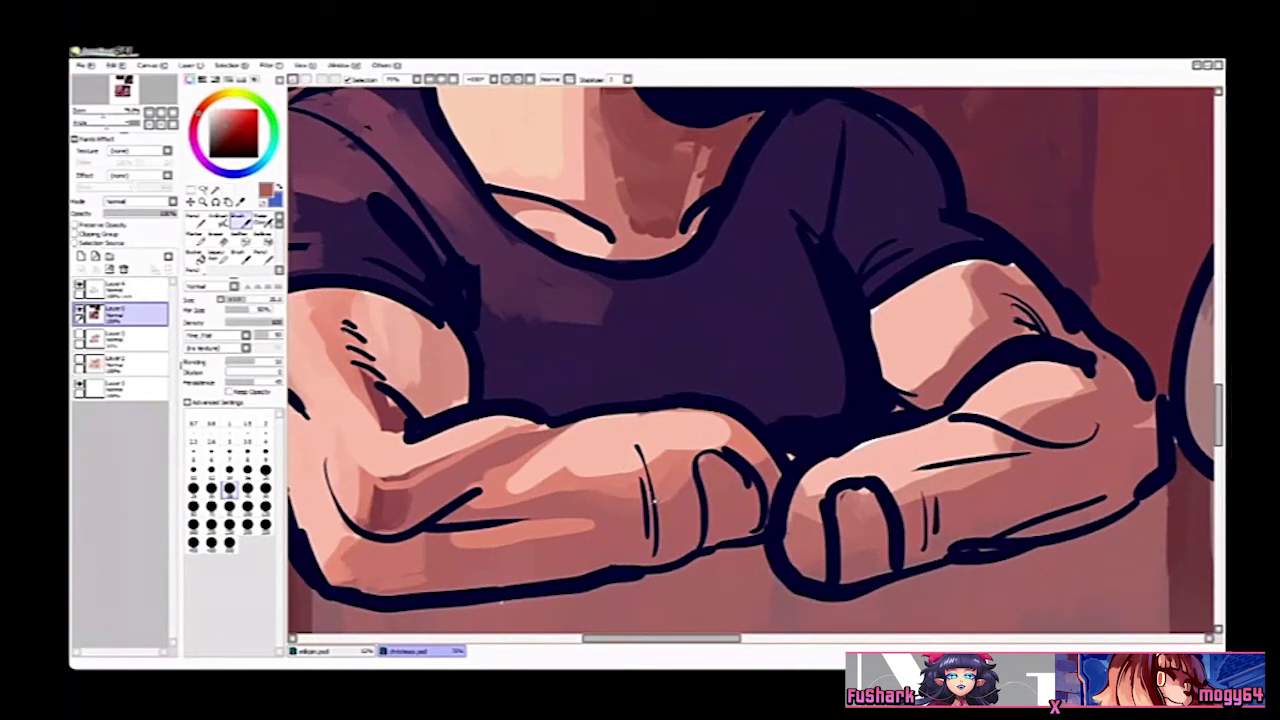
{"action": "left_click", "coordinate": [671, 448], "text": "alt"}
{"action": "key", "text": "b"}
{"action": "left_click_drag", "start_coordinate": [678, 448], "coordinate": [544, 474]}
{"action": "key", "text": "h"}
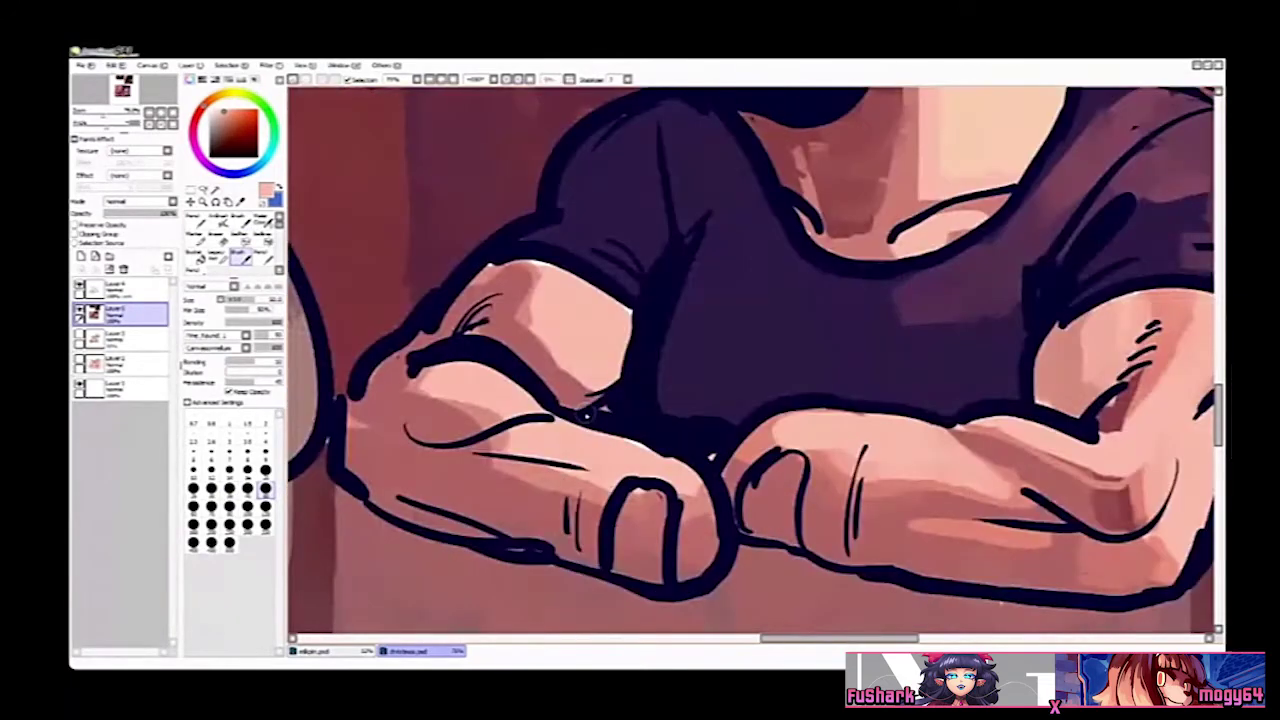
Step: Sample mid skin tones and blend the dark shadow patch at the bend of the near elbow
{"action": "mouse_move", "coordinate": [1032, 427]}
{"action": "left_mouse_down"}
{"action": "mouse_move", "coordinate": [950, 436]}
{"action": "mouse_move", "coordinate": [1040, 439]}
{"action": "mouse_move", "coordinate": [969, 446]}
{"action": "mouse_move", "coordinate": [1009, 457]}
{"action": "mouse_move", "coordinate": [874, 453]}
{"action": "mouse_move", "coordinate": [967, 447]}
{"action": "mouse_move", "coordinate": [908, 466]}
{"action": "mouse_move", "coordinate": [1025, 475]}
{"action": "left_mouse_up"}
{"action": "left_click", "coordinate": [944, 456], "text": "alt"}
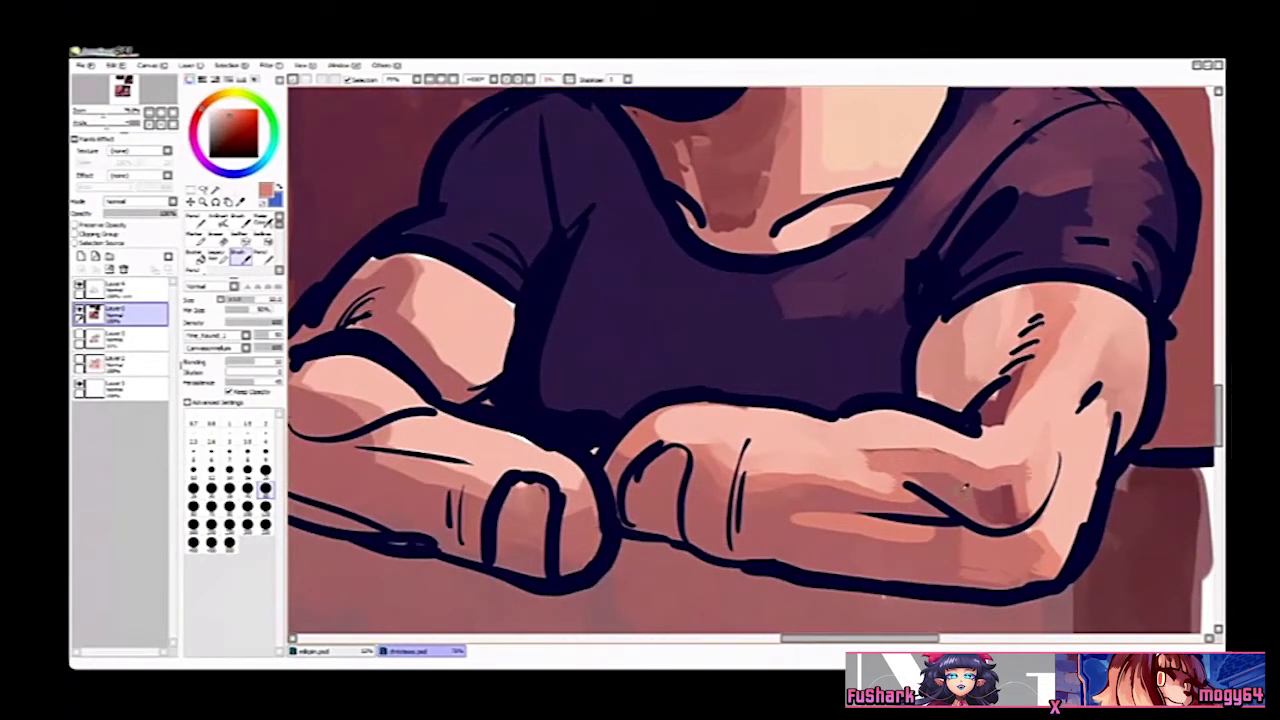
{"action": "left_click", "coordinate": [941, 488], "text": "alt"}
{"action": "mouse_move", "coordinate": [926, 468]}
{"action": "left_mouse_down"}
{"action": "mouse_move", "coordinate": [903, 478]}
{"action": "mouse_move", "coordinate": [1006, 492]}
{"action": "mouse_move", "coordinate": [990, 522]}
{"action": "left_mouse_up"}
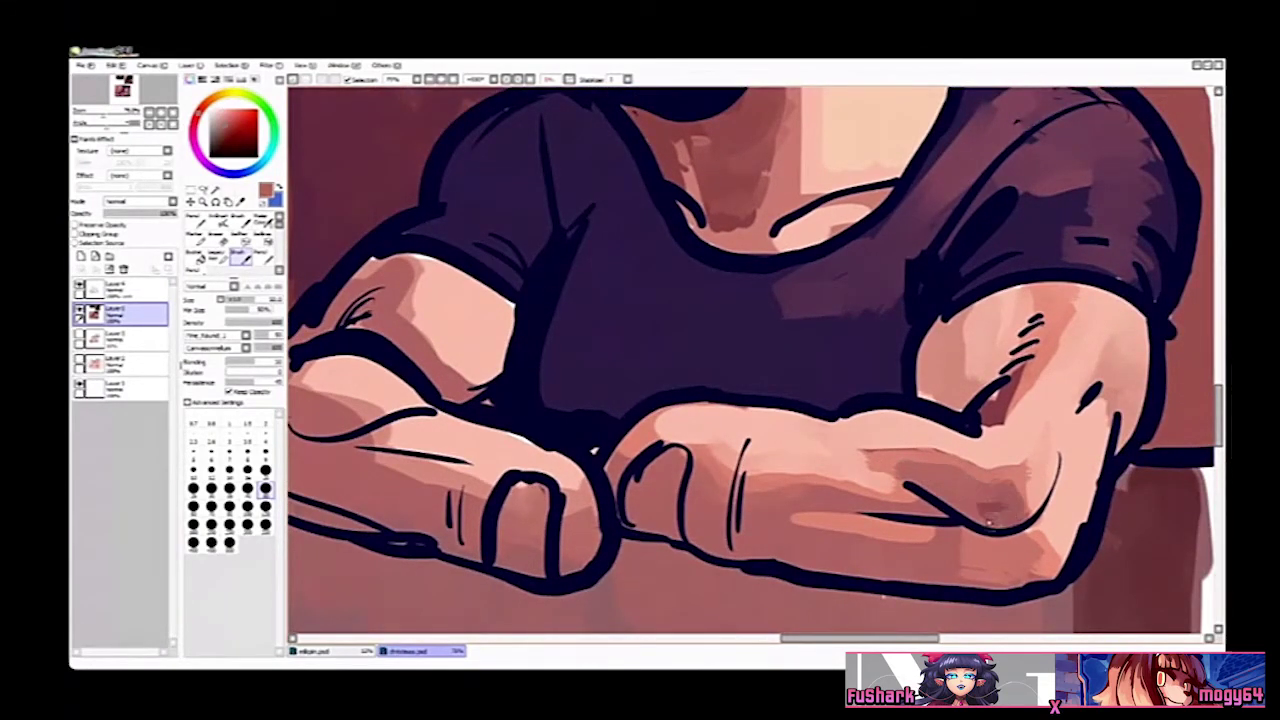
{"action": "key", "text": "h"}
Step: Sample the near forearm's skin tones and soften the shadow edge running between the elbow and the wrist
{"action": "left_click", "coordinate": [722, 391], "text": "ctrl+alt"}
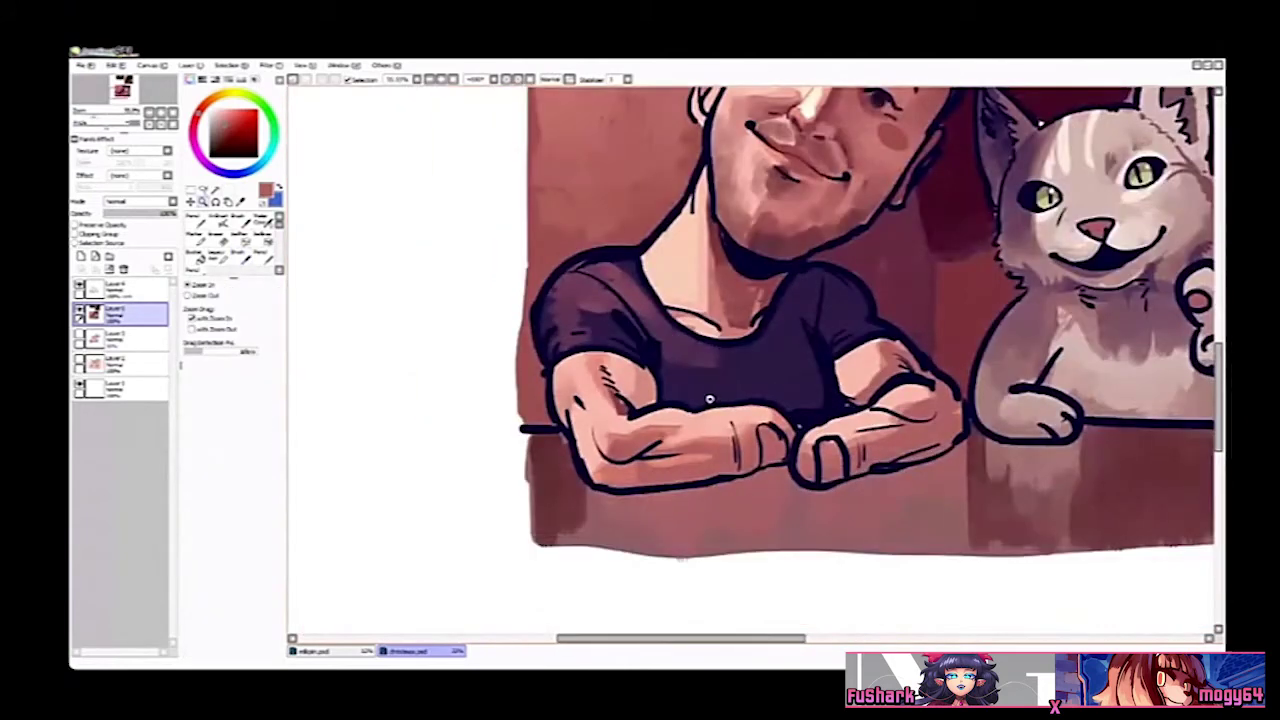
{"action": "left_click", "coordinate": [678, 447], "text": "ctrl"}
{"action": "left_click", "coordinate": [678, 447], "text": "ctrl"}
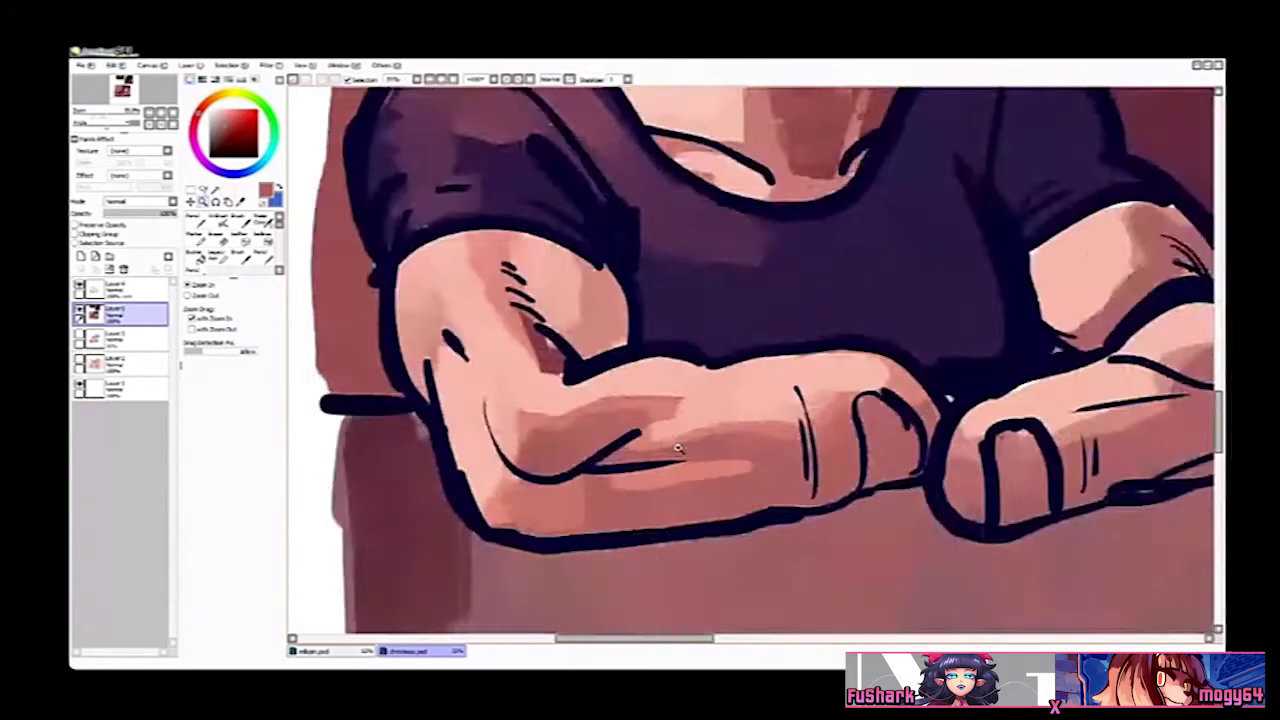
{"action": "left_click", "coordinate": [678, 447], "text": "ctrl"}
{"action": "left_click", "coordinate": [636, 443], "text": "alt"}
{"action": "mouse_move", "coordinate": [706, 435]}
{"action": "left_mouse_down"}
{"action": "mouse_move", "coordinate": [661, 452]}
{"action": "mouse_move", "coordinate": [752, 446]}
{"action": "mouse_move", "coordinate": [714, 445]}
{"action": "left_mouse_up"}
{"action": "left_click", "coordinate": [715, 450], "text": "alt"}
{"action": "key", "text": "h"}
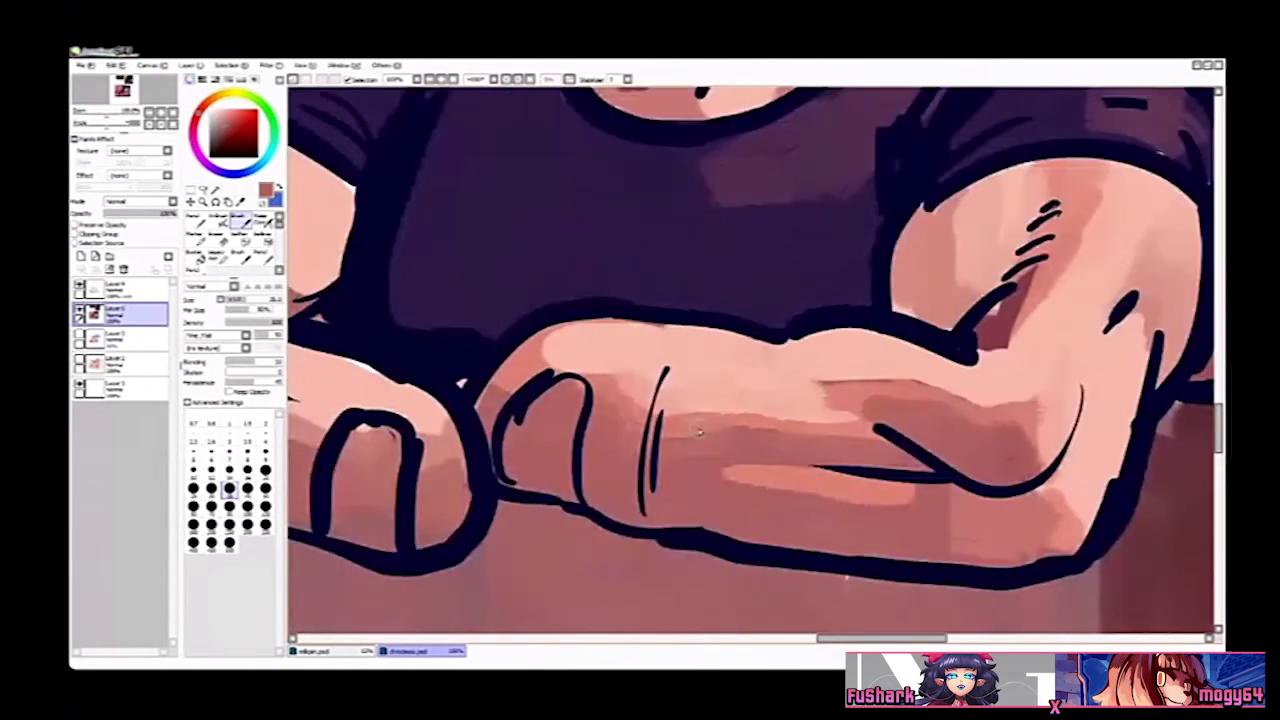
{"action": "left_click", "coordinate": [729, 420], "text": "ctrl+alt"}
Step: Sample the shirt's dark purple and cover the white gap between the two fists
{"action": "key", "text": "n"}
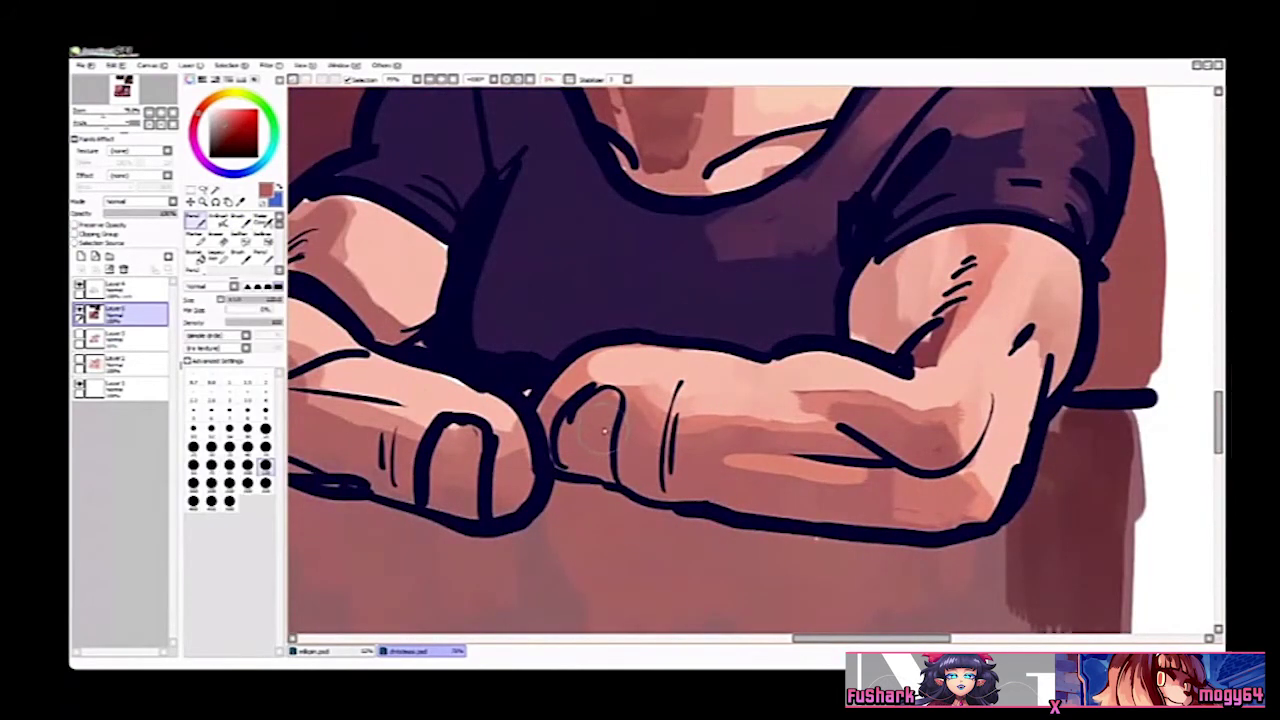
{"action": "key", "text": "b"}
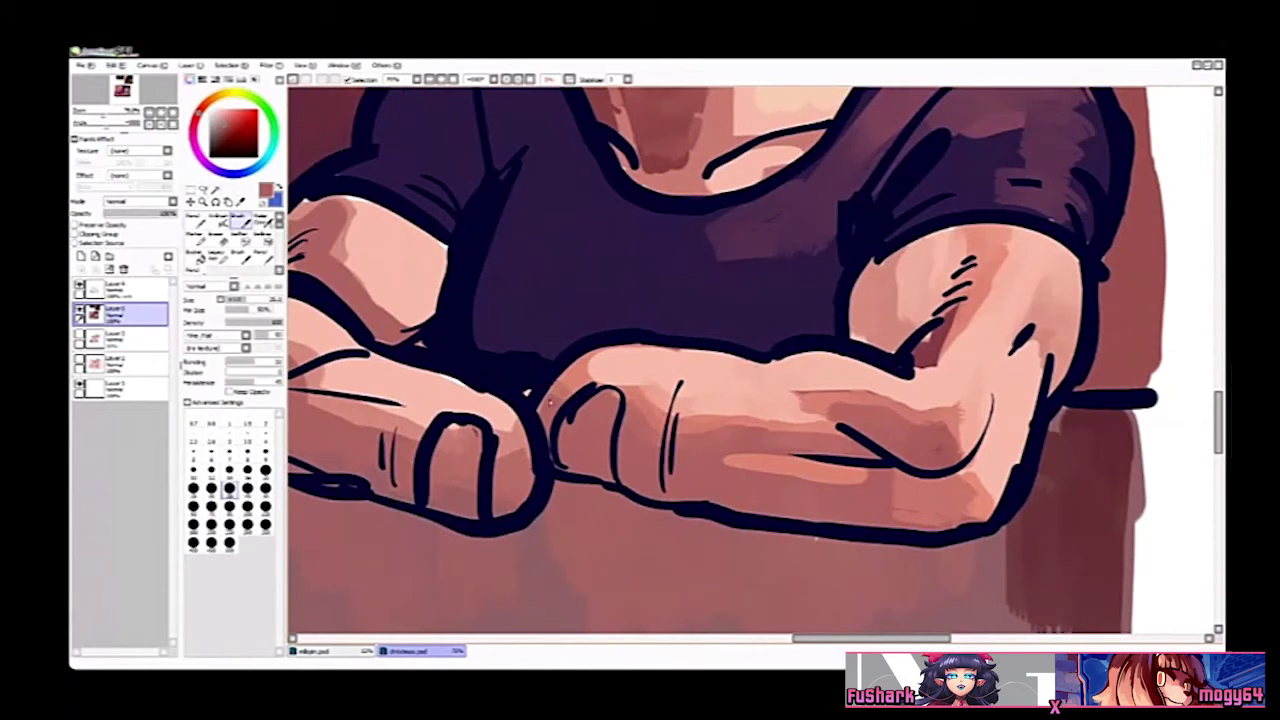
{"action": "left_click", "coordinate": [539, 345], "text": "alt"}
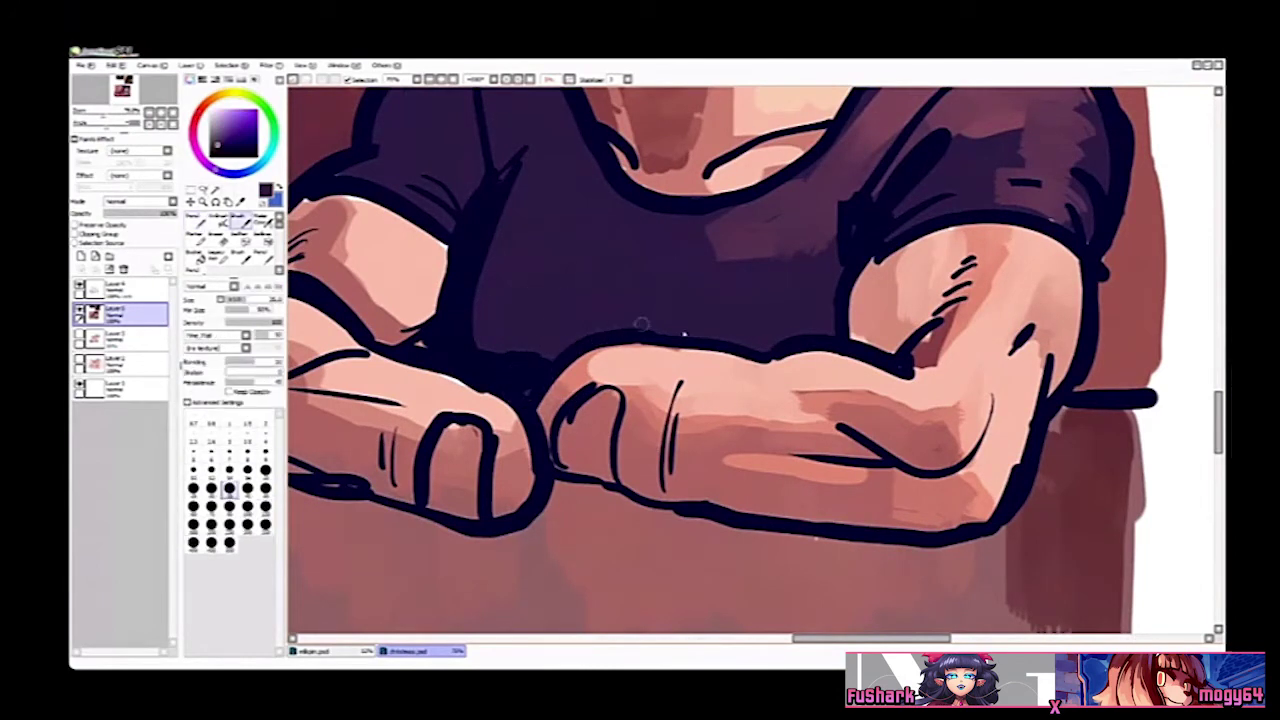
Step: Sample the near arm's skin tones, mirror the canvas, and soften the dark crease shading at the inner elbow
{"action": "left_click_drag", "start_coordinate": [820, 366], "coordinate": [718, 356]}
{"action": "left_click", "coordinate": [864, 322], "text": "alt"}
{"action": "key", "text": "n"}
{"action": "mouse_move", "coordinate": [852, 312]}
{"action": "left_mouse_down"}
{"action": "mouse_move", "coordinate": [828, 347]}
{"action": "mouse_move", "coordinate": [850, 316]}
{"action": "left_mouse_up"}
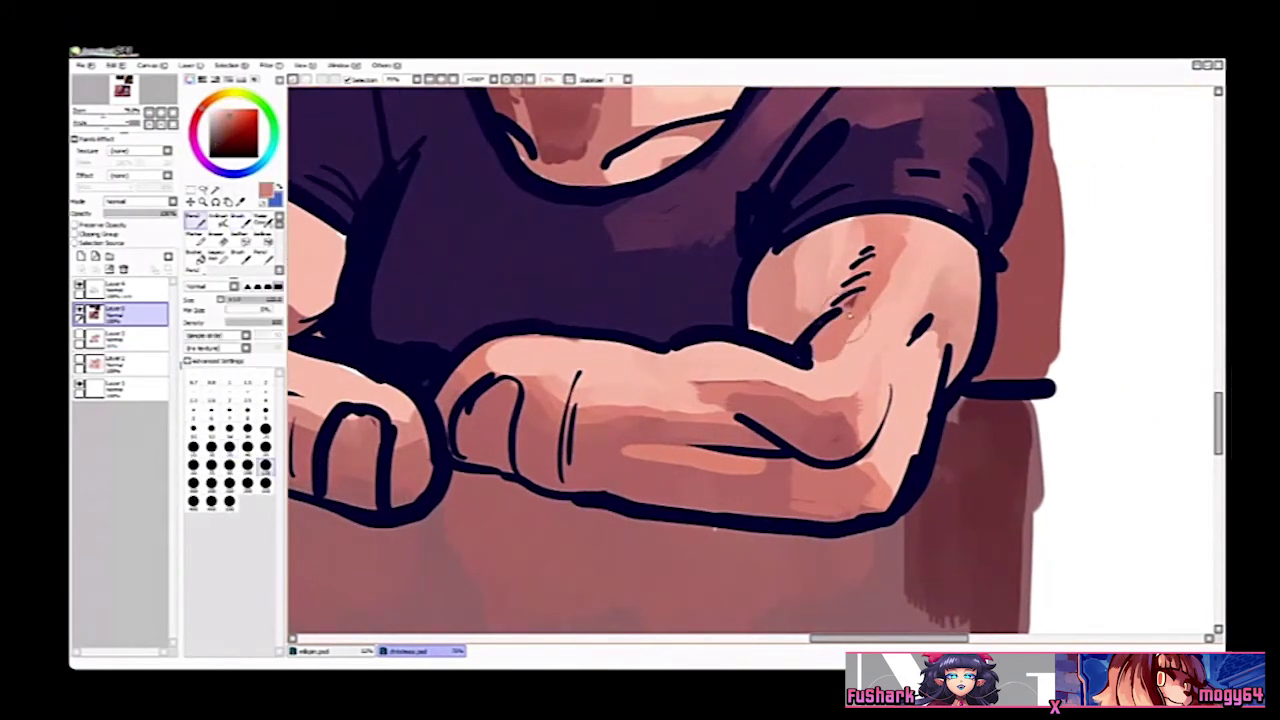
{"action": "key", "text": "h"}
{"action": "key", "text": "b"}
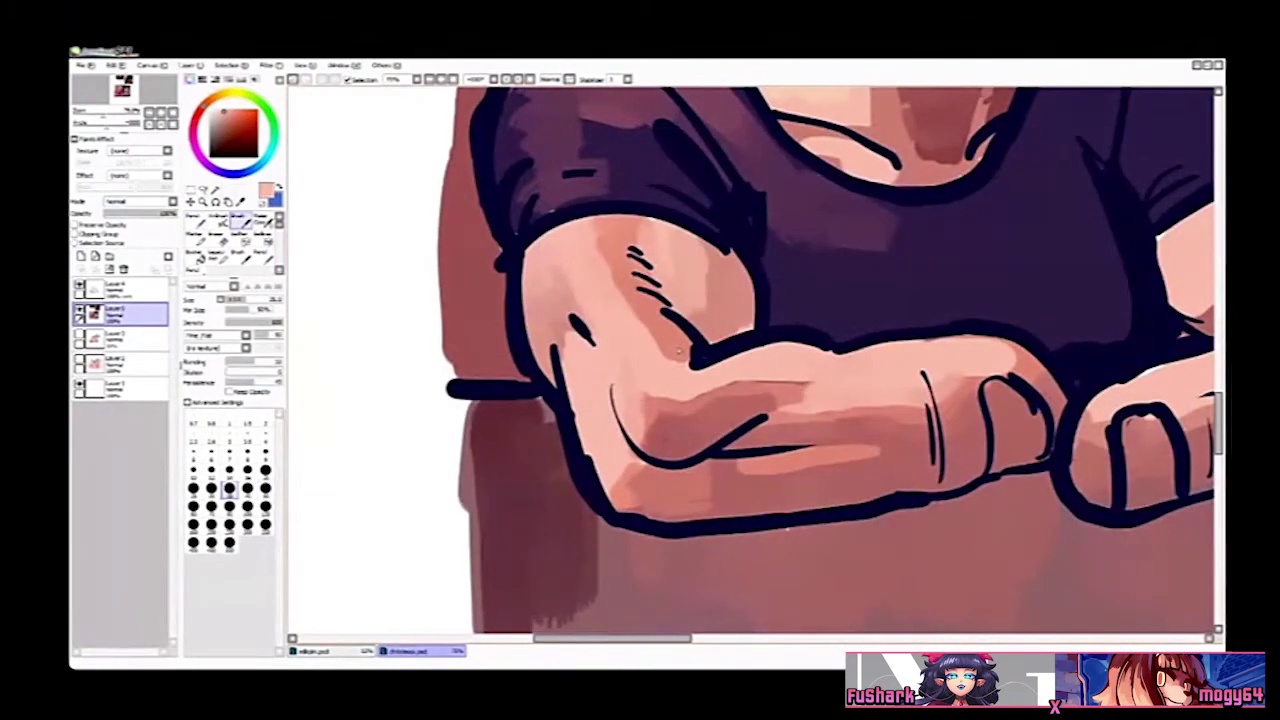
{"action": "left_click", "coordinate": [679, 351], "text": "alt"}
{"action": "mouse_move", "coordinate": [682, 348]}
{"action": "left_mouse_down"}
{"action": "mouse_move", "coordinate": [676, 358]}
{"action": "mouse_move", "coordinate": [652, 329]}
{"action": "left_mouse_up"}
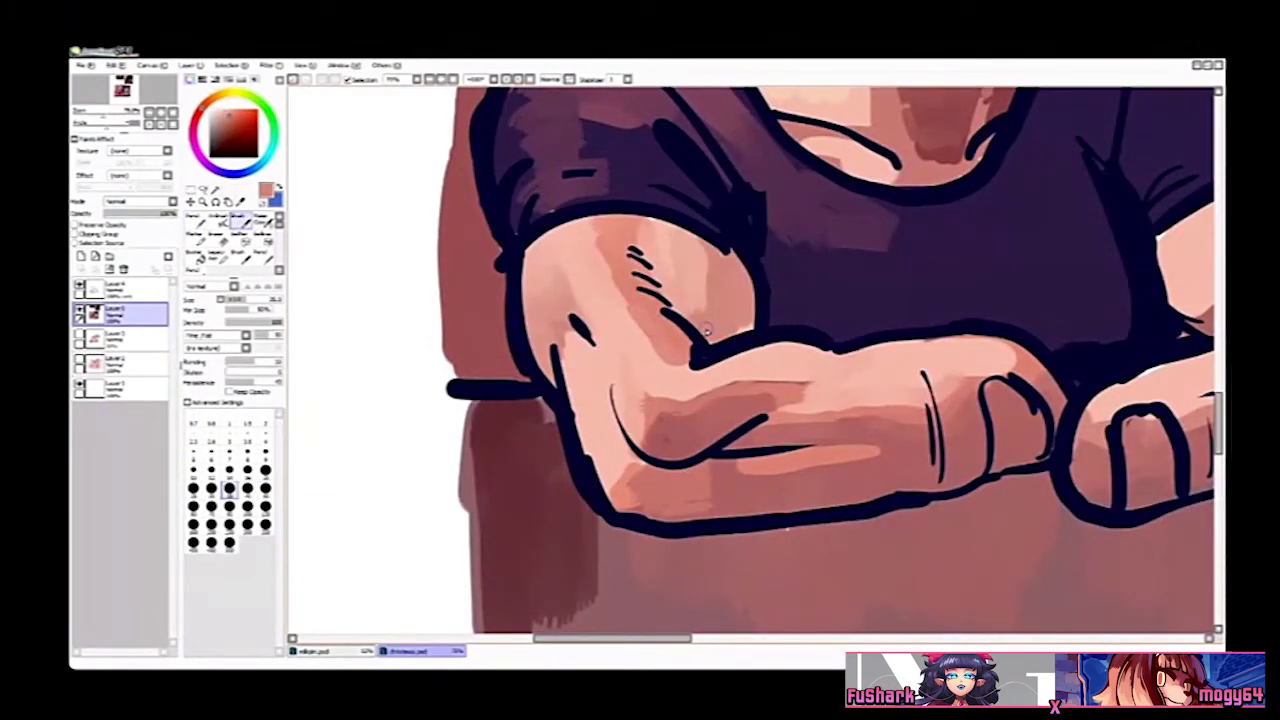
Step: Examine the shading of the near arm and chest, then the whole illustration in both mirrored and unmirrored views
{"action": "left_click", "coordinate": [729, 388], "text": "ctrl+alt"}
{"action": "key", "text": "n"}
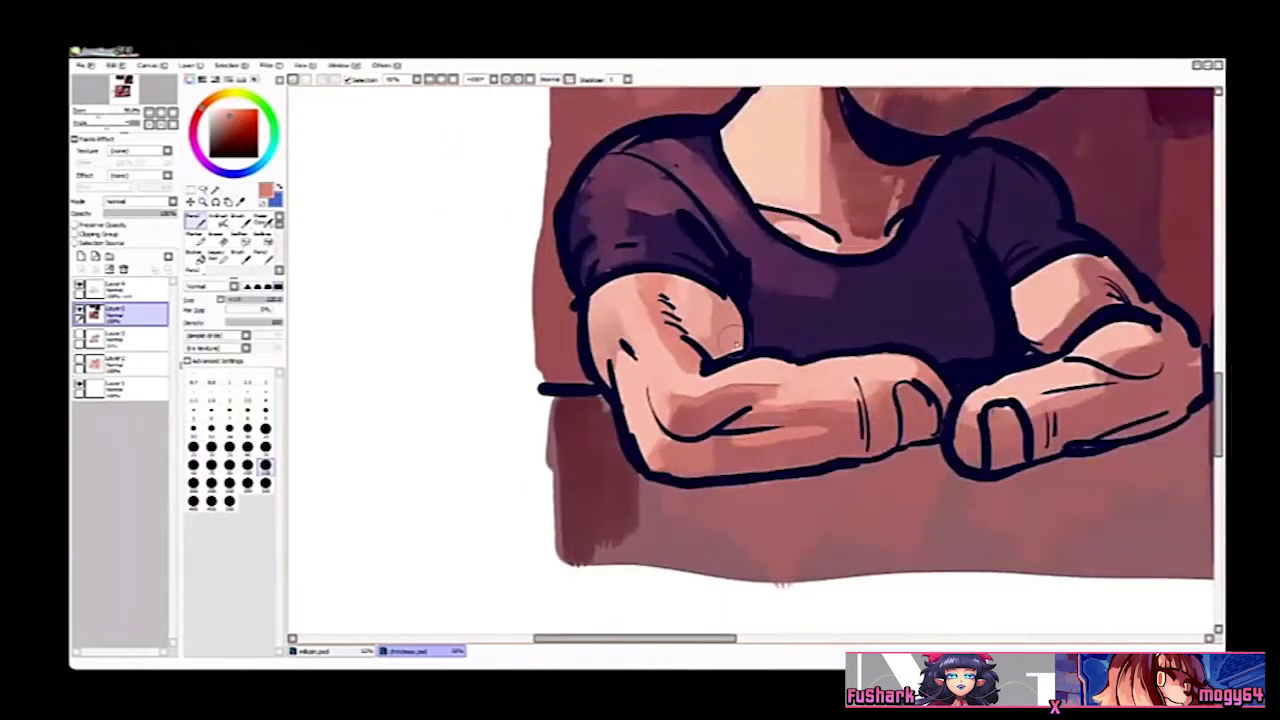
{"action": "left_click_drag", "start_coordinate": [766, 297], "coordinate": [735, 377]}
{"action": "left_click", "coordinate": [735, 377], "text": "ctrl"}
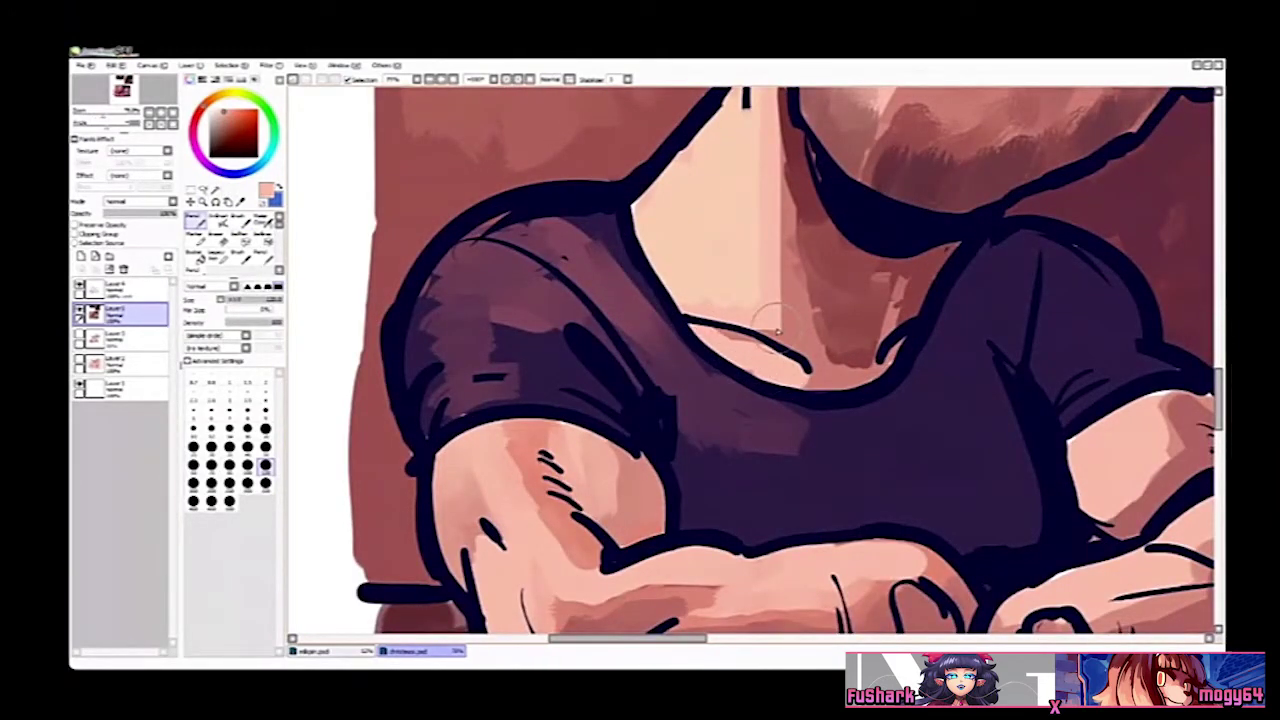
{"action": "left_click_drag", "start_coordinate": [614, 417], "coordinate": [667, 356]}
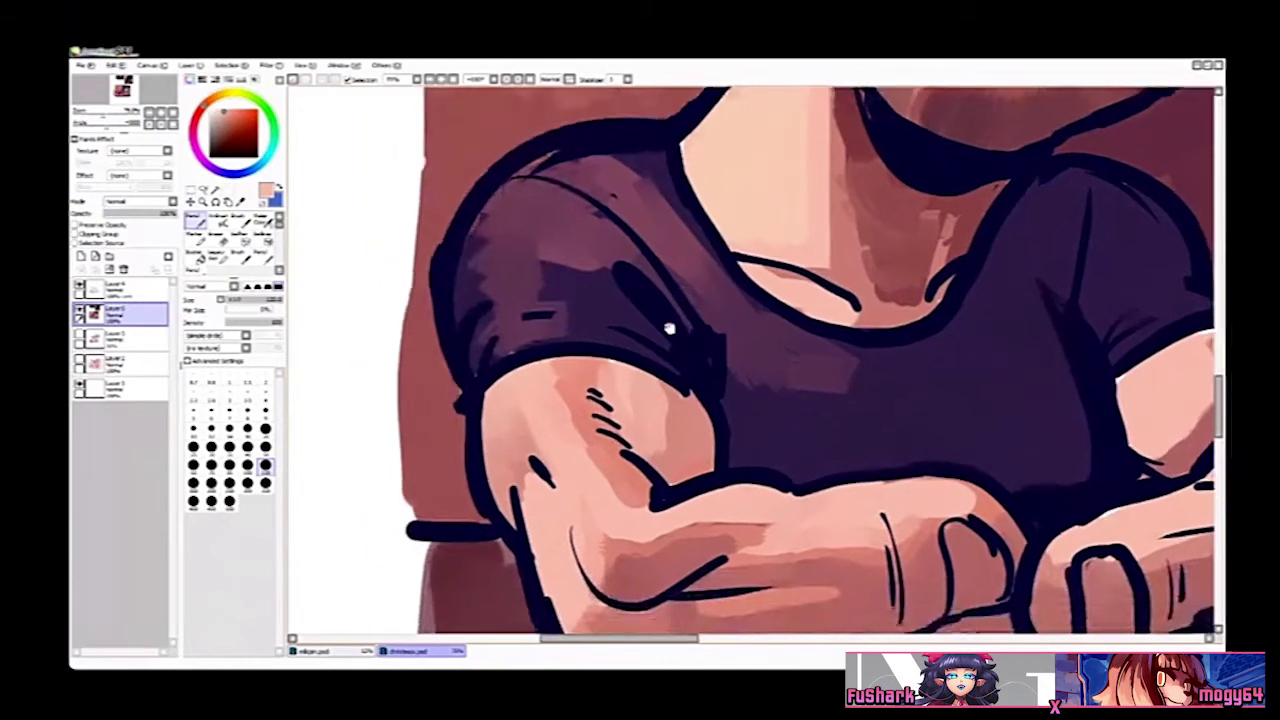
{"action": "left_click_drag", "start_coordinate": [578, 444], "coordinate": [584, 400]}
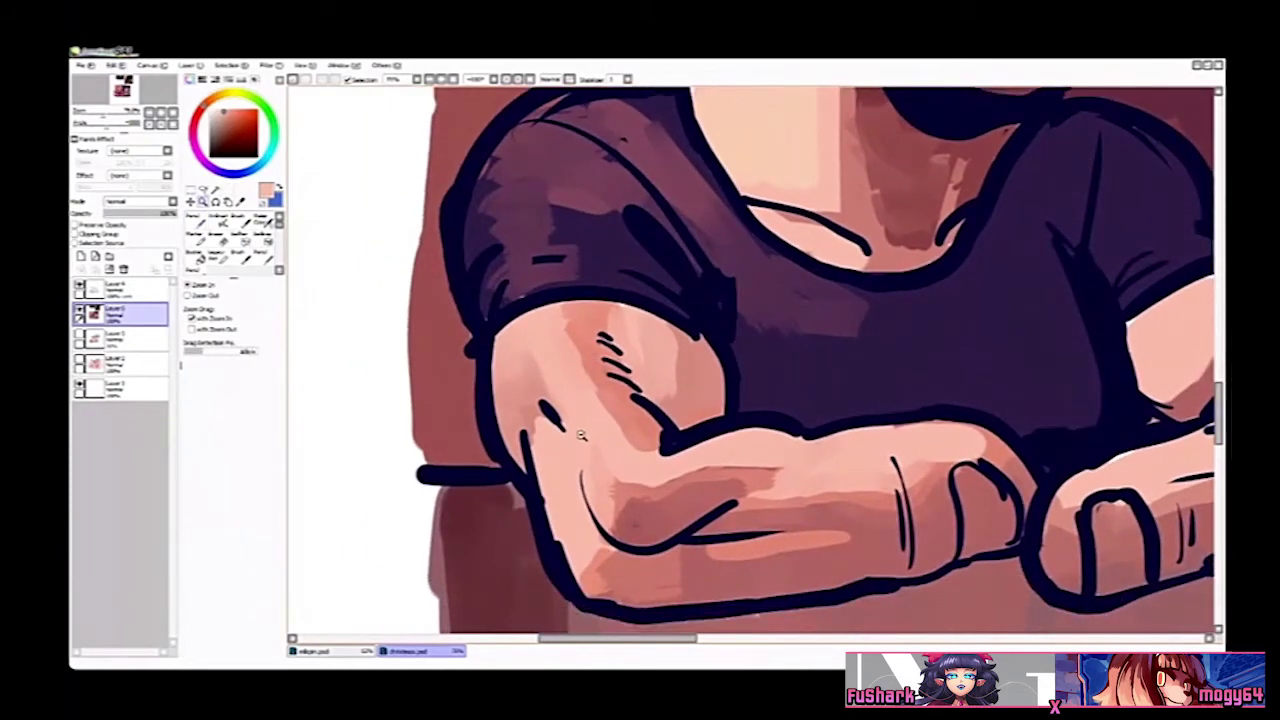
{"action": "scroll", "coordinate": [587, 532], "scroll_direction": "down", "scroll_amount": 2}
{"action": "scroll", "coordinate": [587, 532], "scroll_direction": "down", "scroll_amount": 3}
{"action": "key", "text": "h"}
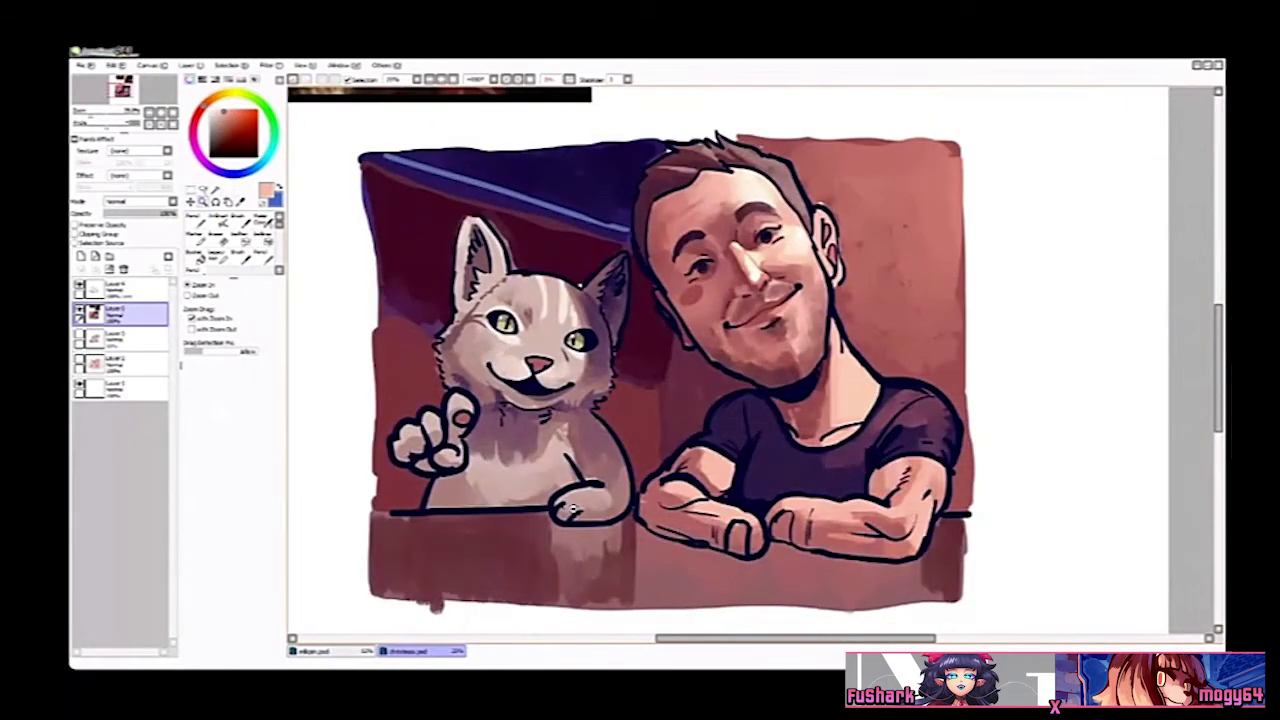
{"action": "key", "text": "h"}
{"action": "left_click_drag", "start_coordinate": [766, 428], "coordinate": [621, 416]}
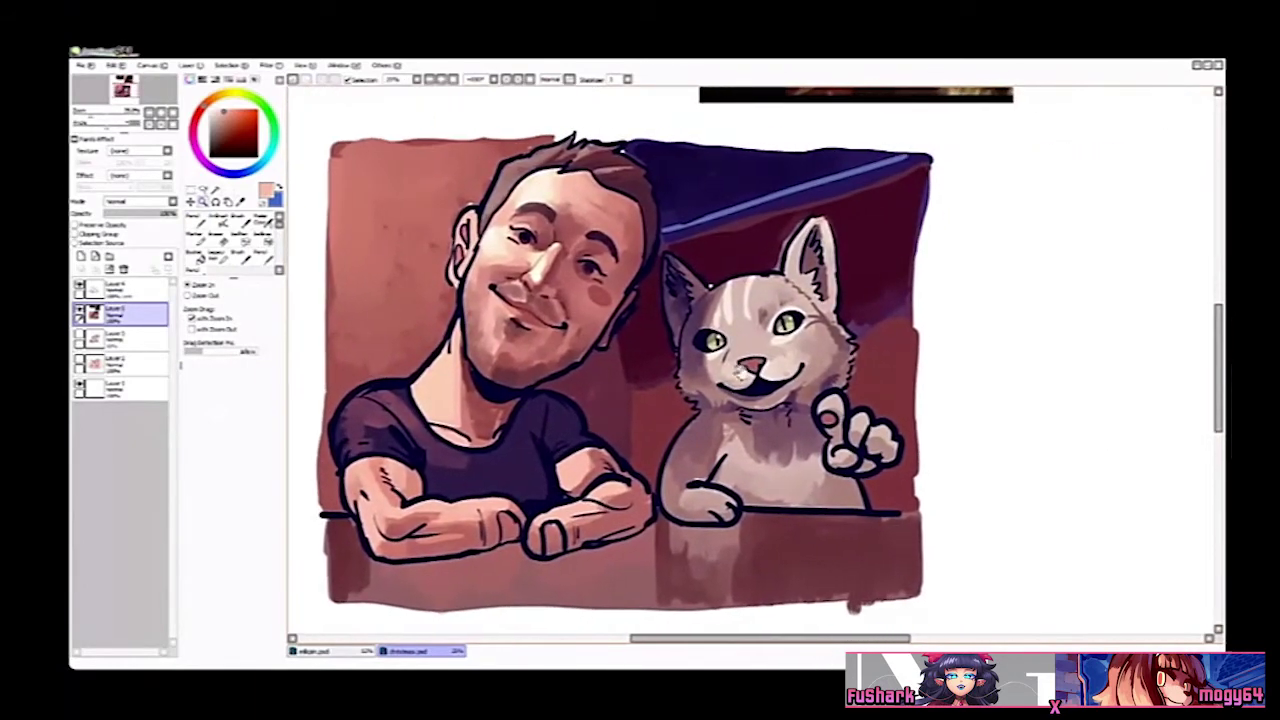
Step: Sample a brownish fur tone and paint a soft shadow across the bridge of the cat's nose between the eyes
{"action": "left_click_drag", "start_coordinate": [740, 372], "coordinate": [727, 375]}
{"action": "left_click", "coordinate": [731, 358]}
{"action": "left_click", "coordinate": [731, 358]}
{"action": "left_click", "coordinate": [720, 303]}
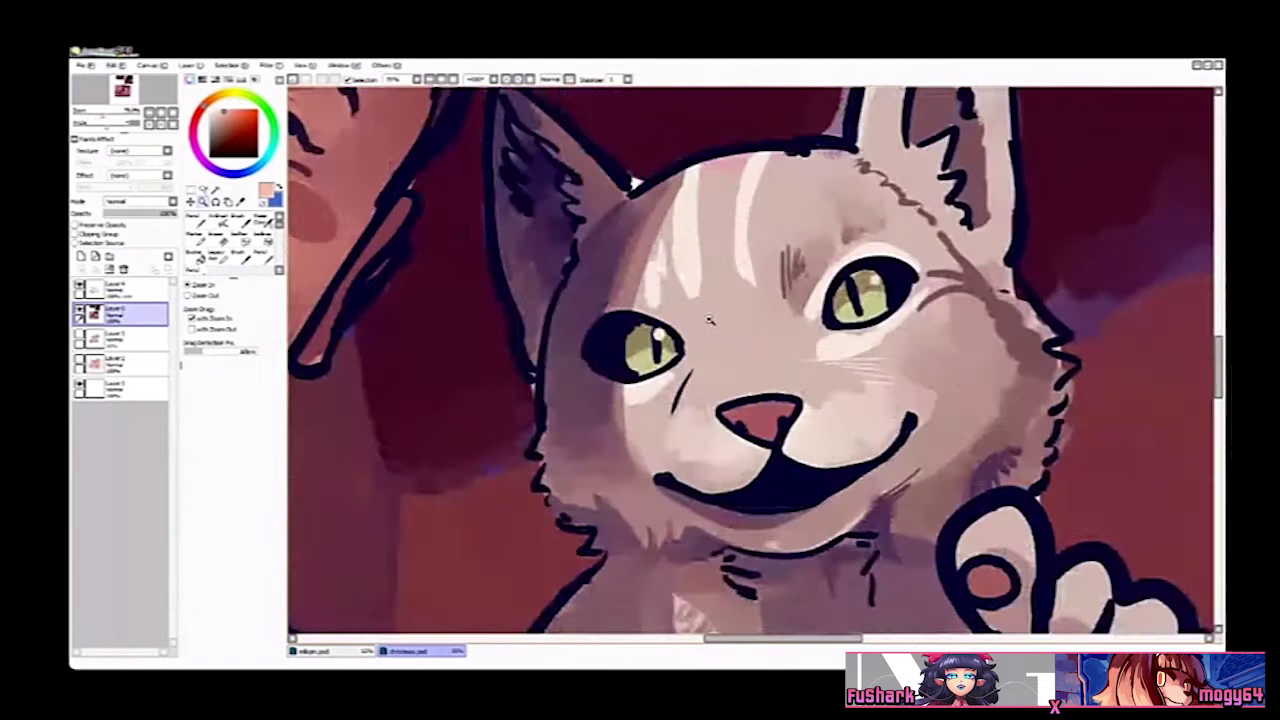
{"action": "right_click", "coordinate": [645, 516]}
{"action": "left_click_drag", "start_coordinate": [705, 356], "coordinate": [796, 350]}
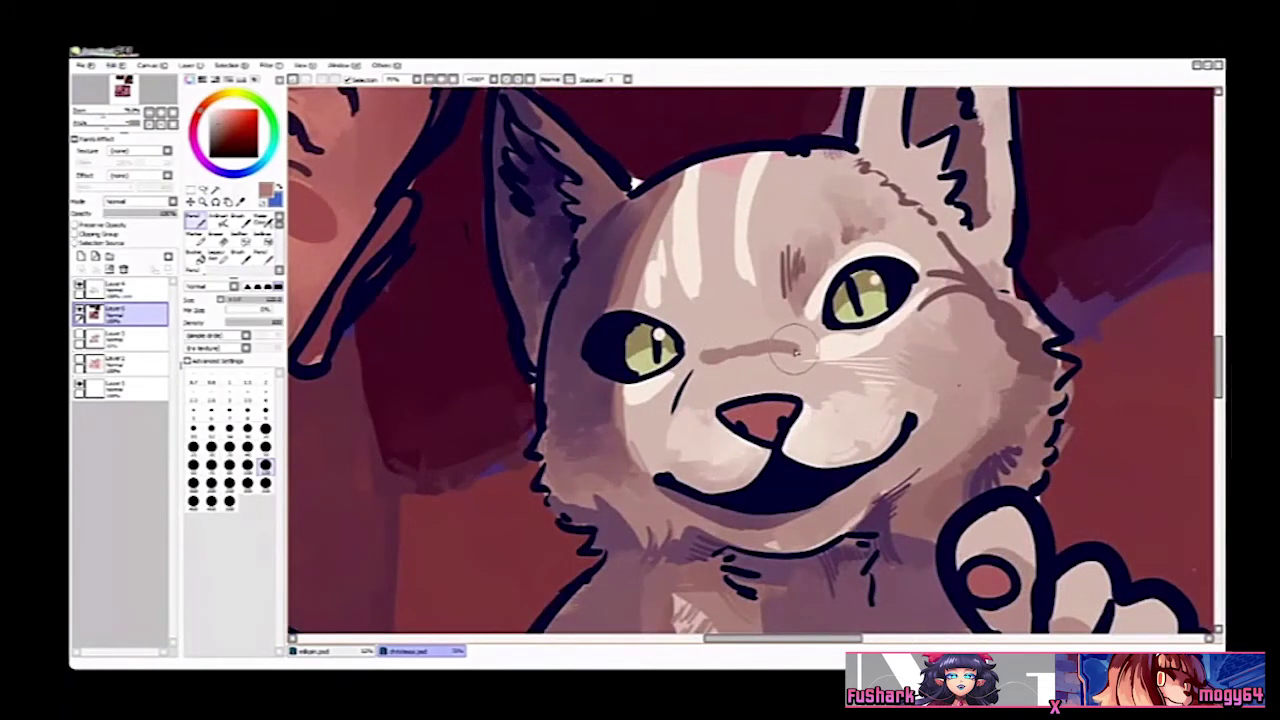
{"action": "key", "text": "b"}
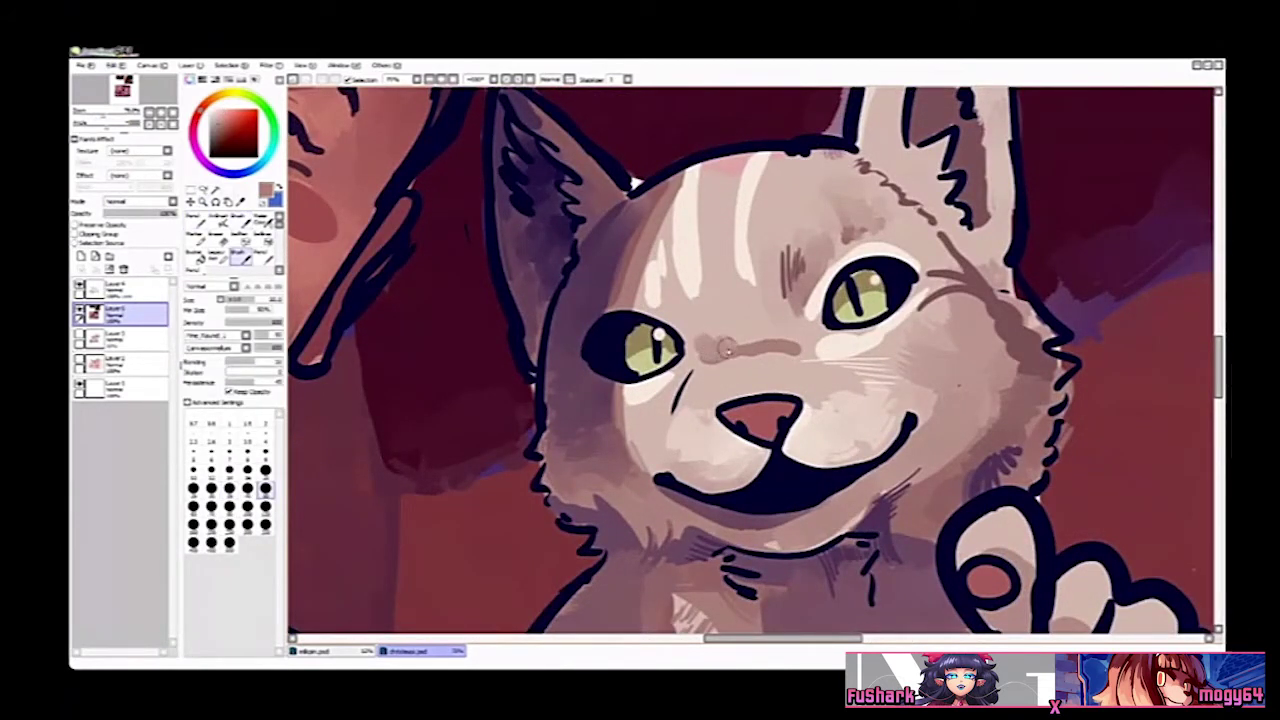
{"action": "mouse_move", "coordinate": [736, 340]}
{"action": "left_mouse_down"}
{"action": "mouse_move", "coordinate": [768, 312]}
{"action": "mouse_move", "coordinate": [788, 345]}
{"action": "mouse_move", "coordinate": [773, 303]}
{"action": "left_mouse_up"}
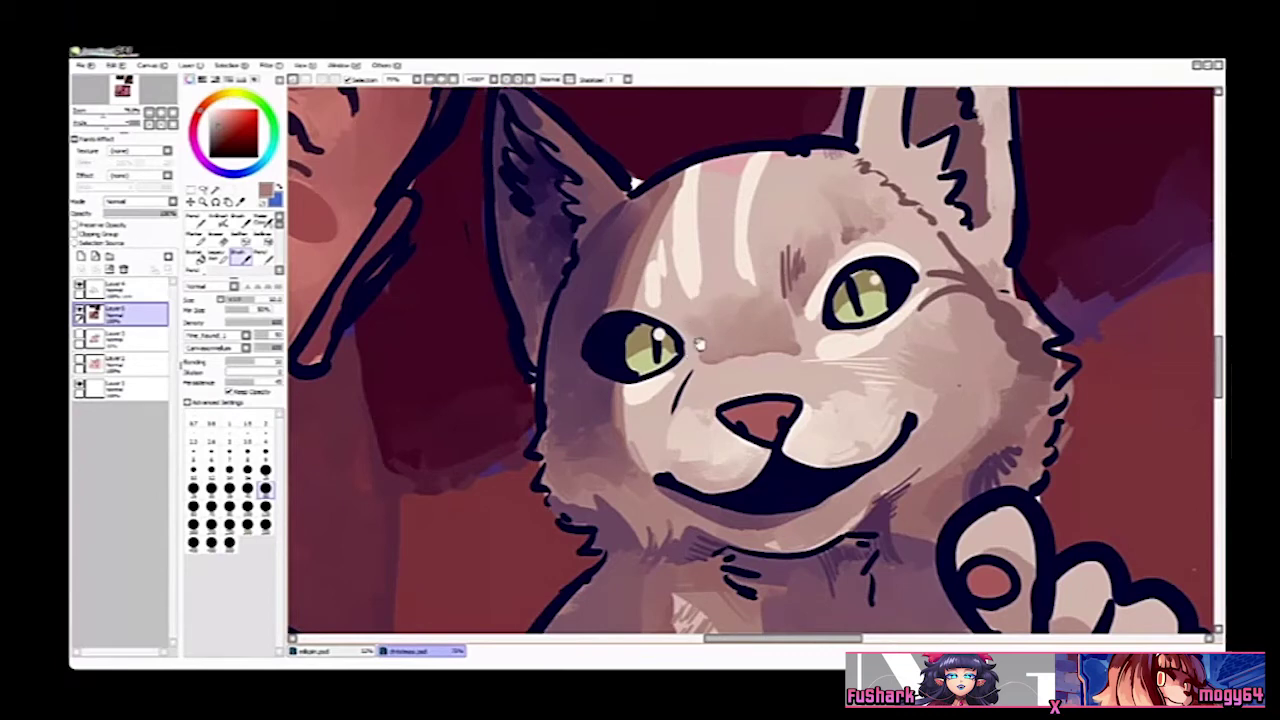
Step: Paint a thin brownish shadow beside the black crease below the inner corner of the cat's eye nearer the man
{"action": "mouse_move", "coordinate": [699, 343]}
{"action": "left_mouse_down"}
{"action": "mouse_move", "coordinate": [718, 320]}
{"action": "mouse_move", "coordinate": [710, 402]}
{"action": "mouse_move", "coordinate": [709, 385]}
{"action": "mouse_move", "coordinate": [721, 402]}
{"action": "mouse_move", "coordinate": [706, 397]}
{"action": "left_mouse_up"}
{"action": "scroll", "coordinate": [718, 325], "scroll_direction": "up", "scroll_amount": 1}
{"action": "key", "text": "n"}
{"action": "key", "text": "b"}
{"action": "key", "text": "n"}
{"action": "left_click", "coordinate": [265, 450]}
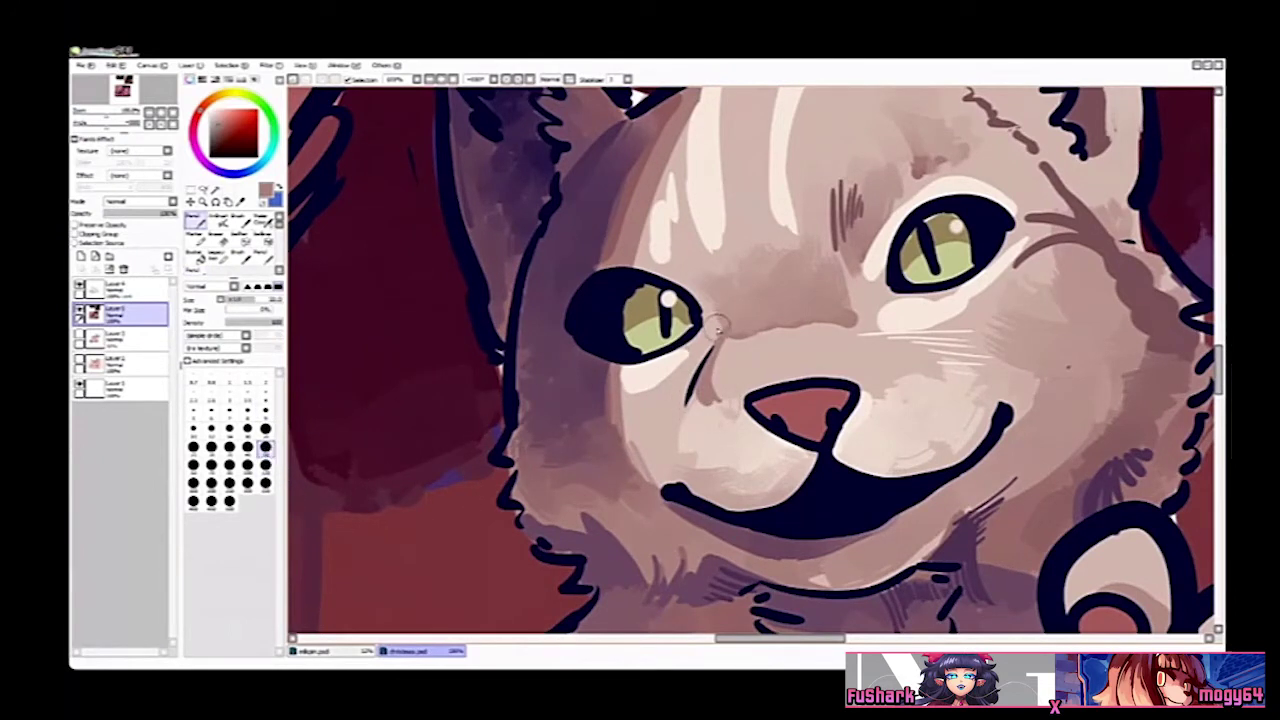
{"action": "left_click_drag", "start_coordinate": [720, 338], "coordinate": [711, 312]}
Step: Blend the shadow beside the cat's eye crease into the muzzle with a smaller brush and a lighter sampled fur tone
{"action": "key", "text": "b"}
{"action": "left_click", "coordinate": [266, 490]}
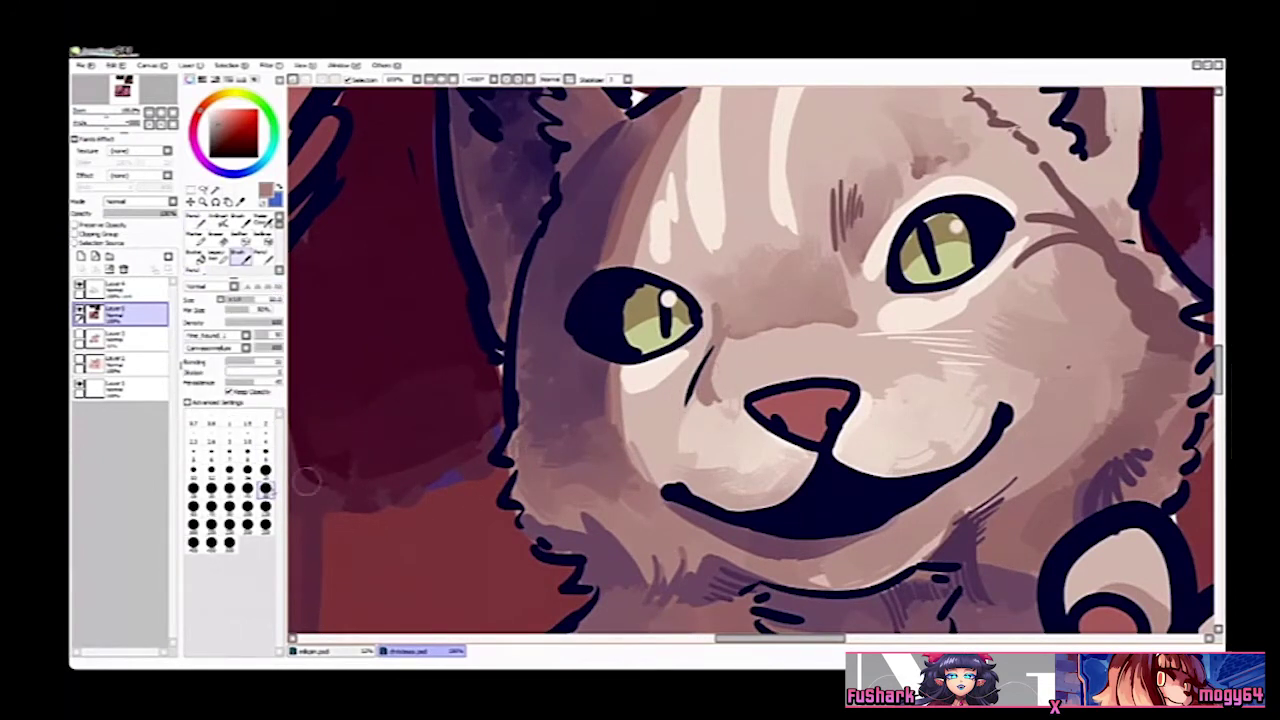
{"action": "left_click", "coordinate": [212, 490]}
{"action": "mouse_move", "coordinate": [708, 322]}
{"action": "left_mouse_down"}
{"action": "mouse_move", "coordinate": [752, 292]}
{"action": "mouse_move", "coordinate": [704, 386]}
{"action": "left_mouse_up"}
{"action": "key", "text": "ctrl+z"}
{"action": "left_click_drag", "start_coordinate": [750, 320], "coordinate": [684, 418]}
{"action": "mouse_move", "coordinate": [735, 351]}
{"action": "left_mouse_down"}
{"action": "mouse_move", "coordinate": [713, 402]}
{"action": "mouse_move", "coordinate": [750, 378]}
{"action": "left_mouse_up"}
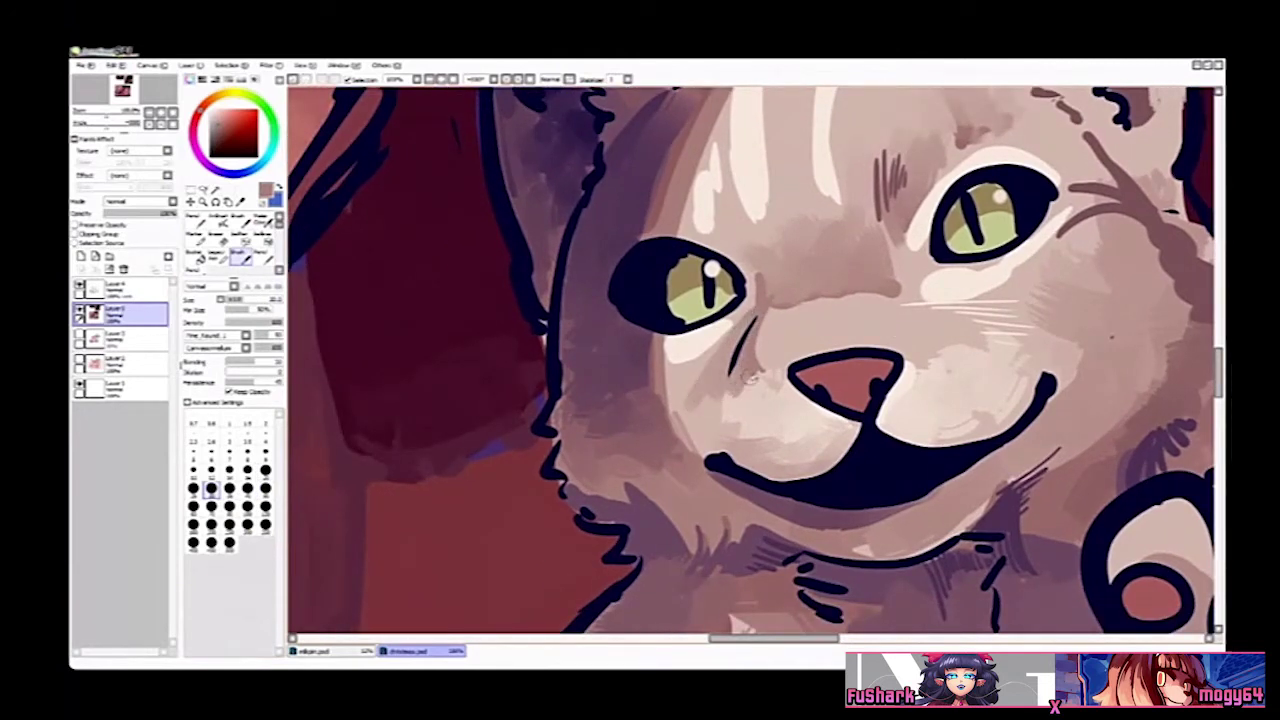
{"action": "left_click", "coordinate": [697, 405], "text": "alt"}
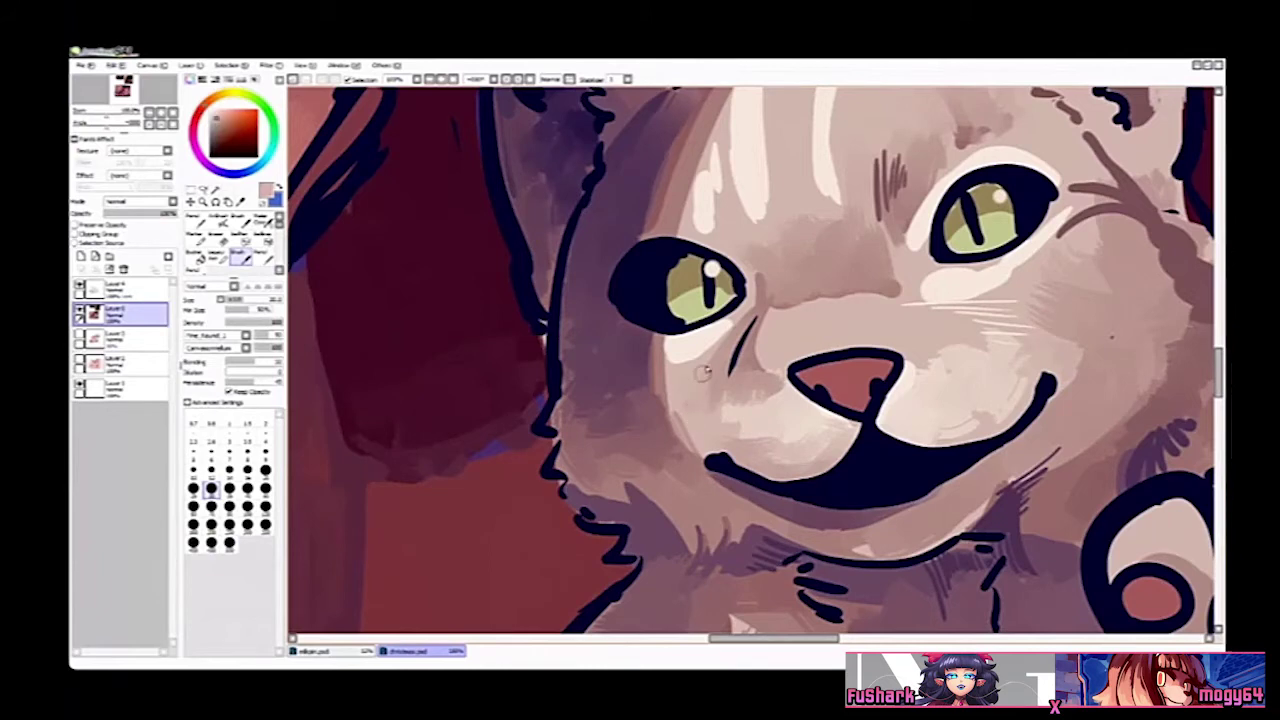
Step: Sample the dark purple fur tone on the cat's cheek and add small dark marks on both sides of the nose
{"action": "key", "text": "ctrl+alt+space"}
{"action": "left_click", "coordinate": [796, 381], "text": "ctrl+alt"}
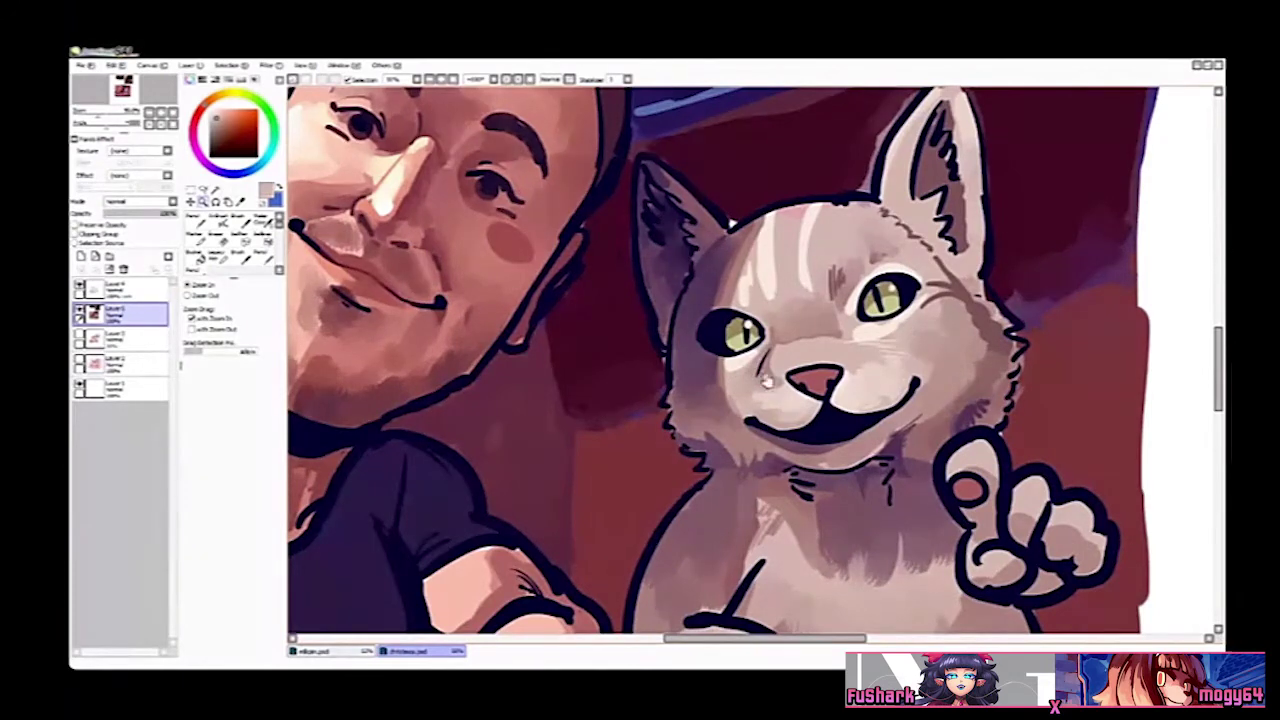
{"action": "left_click_drag", "start_coordinate": [783, 394], "coordinate": [759, 380]}
{"action": "left_click", "coordinate": [773, 381], "text": "ctrl"}
{"action": "left_click", "coordinate": [643, 350], "text": "alt"}
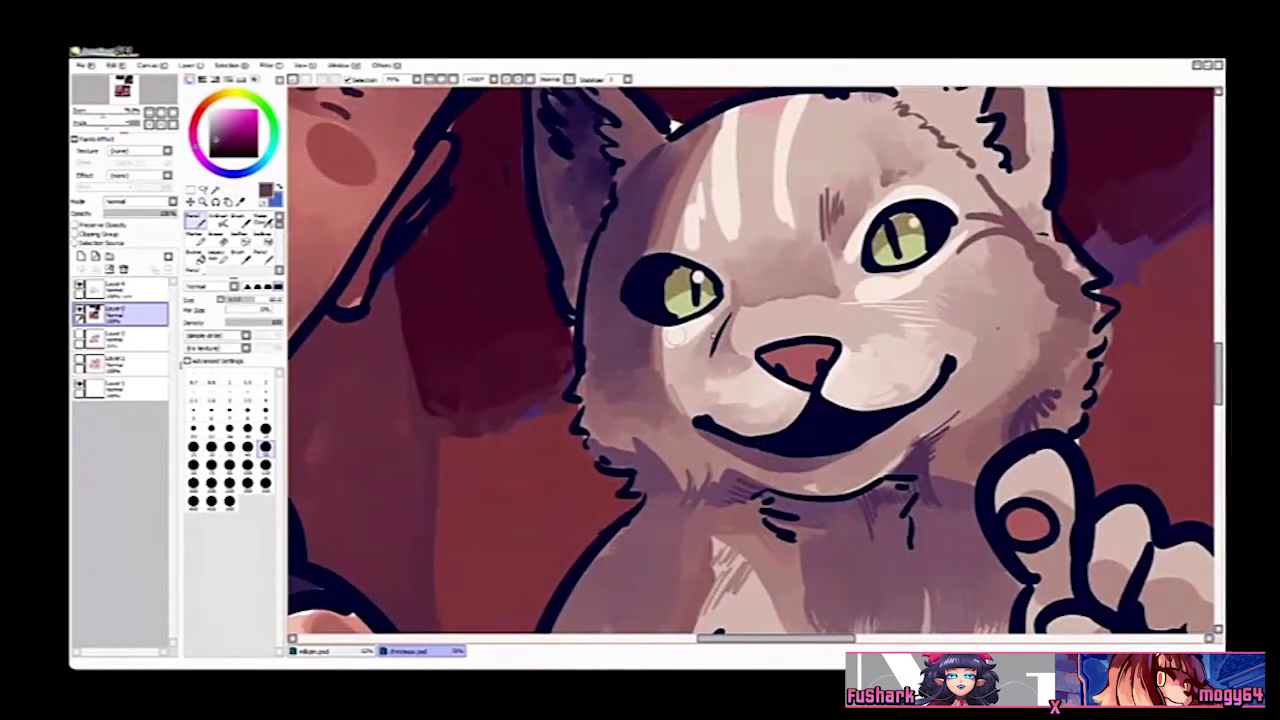
{"action": "left_click_drag", "start_coordinate": [846, 331], "coordinate": [841, 330]}
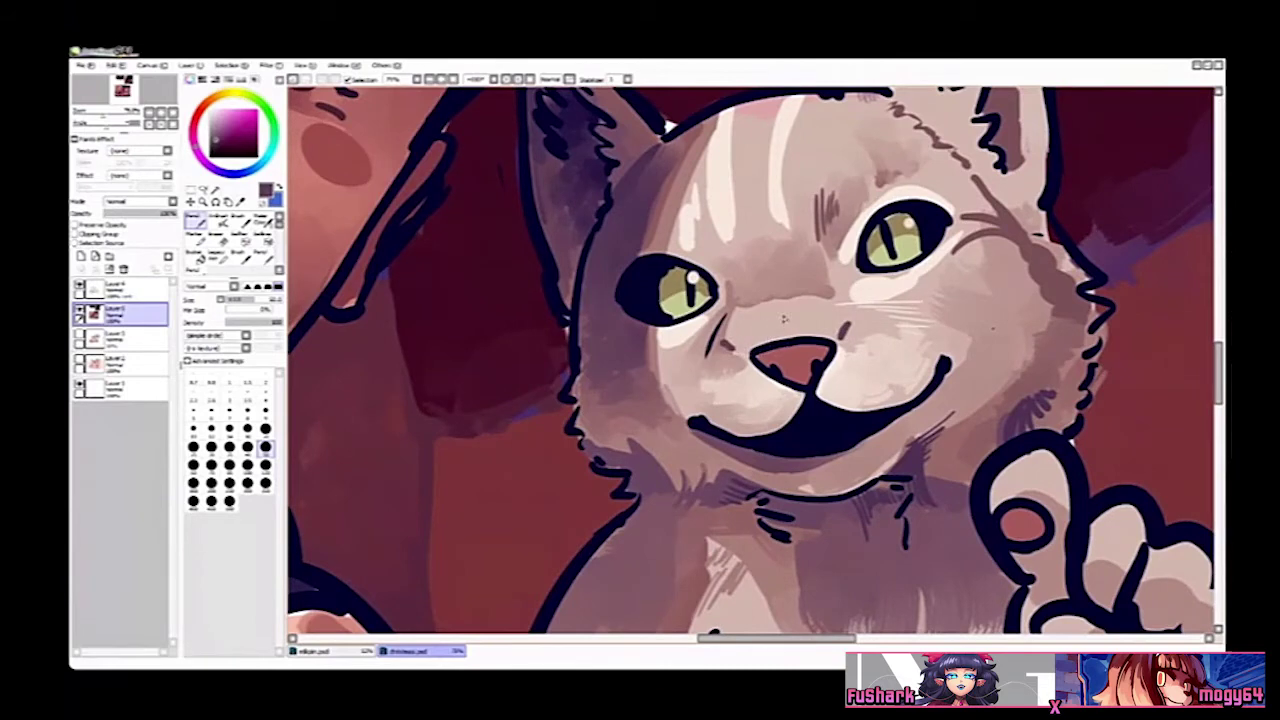
Step: Deepen the purple fur shadow on the cat's neck beneath the chin, alternating between the pencil and a larger brush
{"action": "left_click", "coordinate": [785, 319], "text": "ctrl+alt"}
{"action": "left_click", "coordinate": [785, 318], "text": "ctrl+alt"}
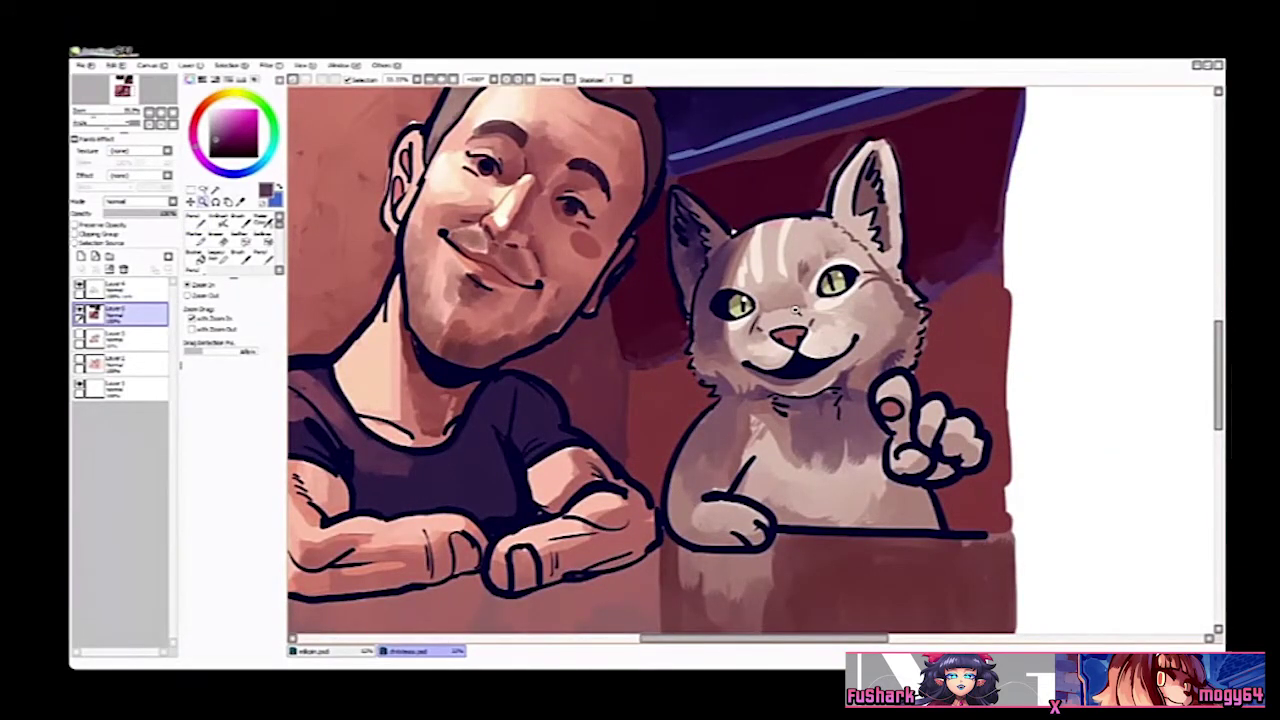
{"action": "left_click", "coordinate": [727, 400], "text": "ctrl"}
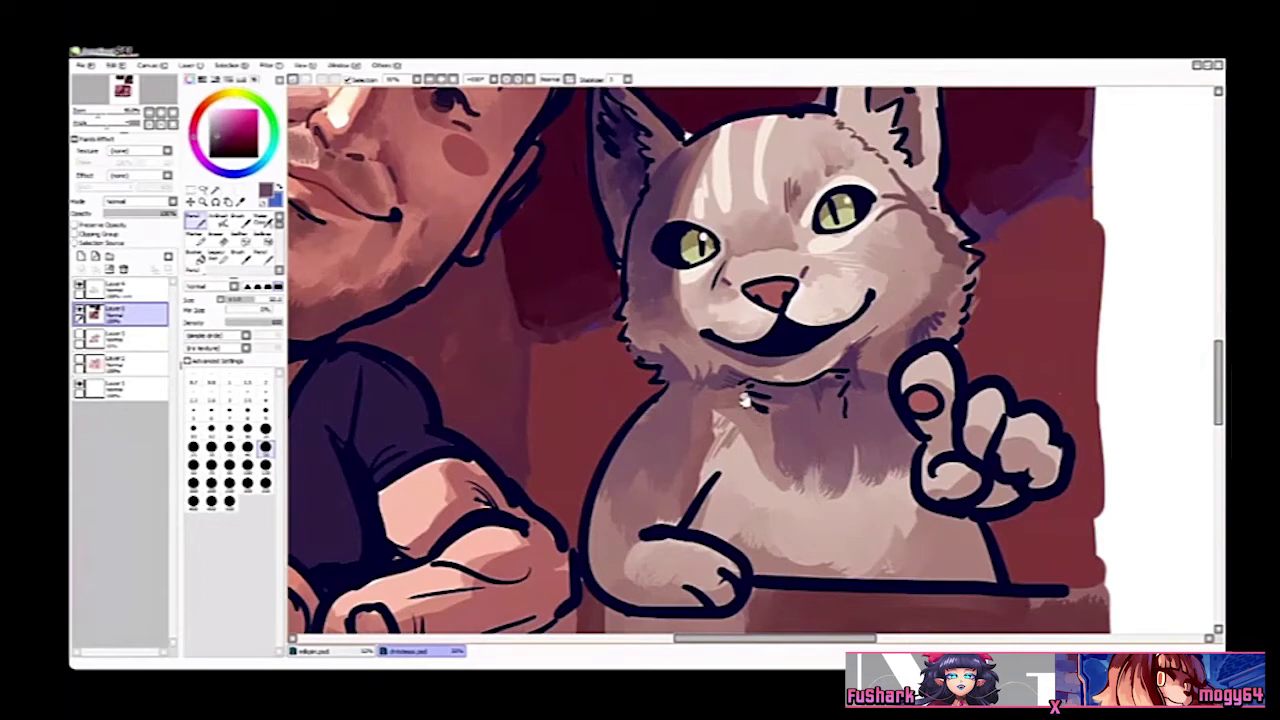
{"action": "left_click_drag", "start_coordinate": [723, 389], "coordinate": [749, 407]}
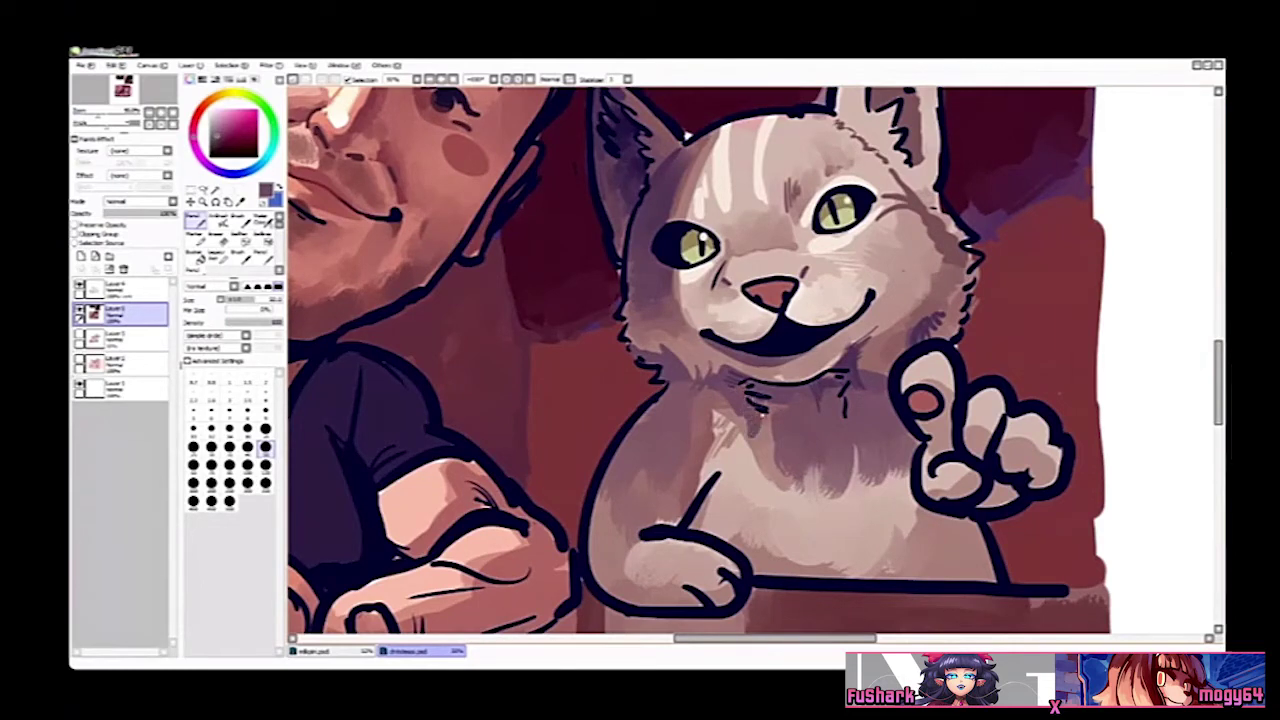
{"action": "key", "text": "b"}
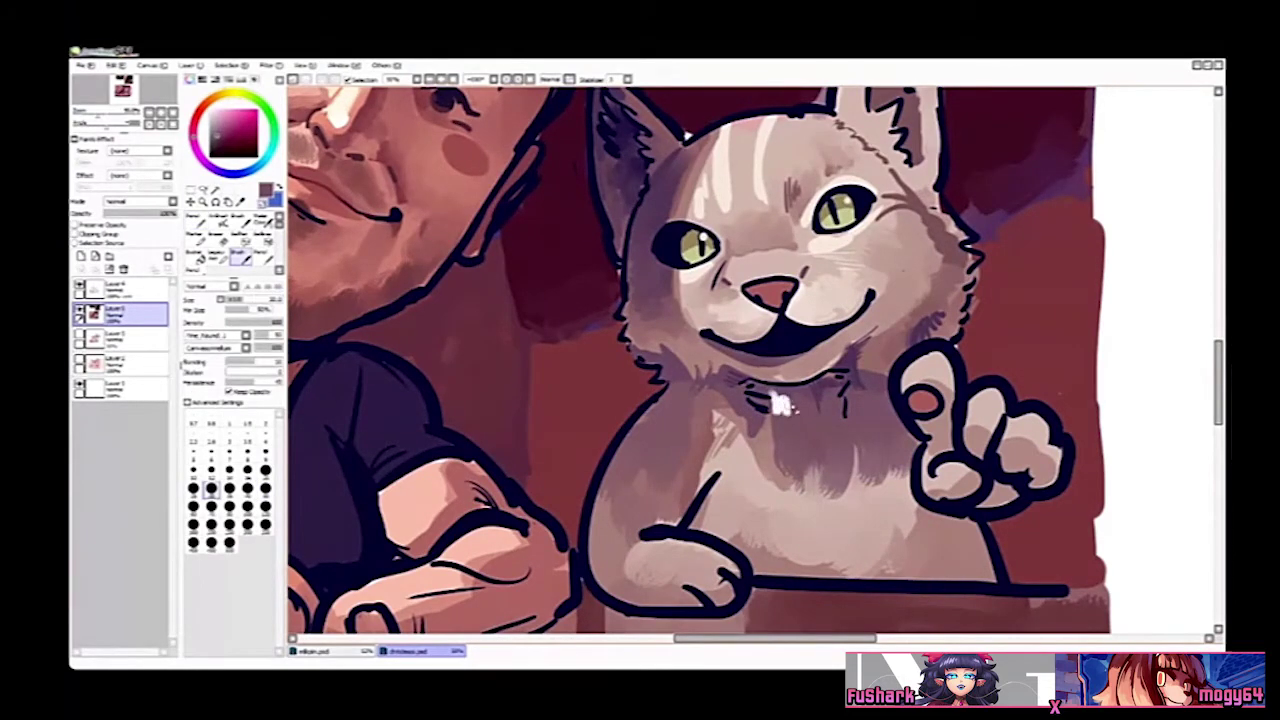
{"action": "left_click", "coordinate": [247, 488]}
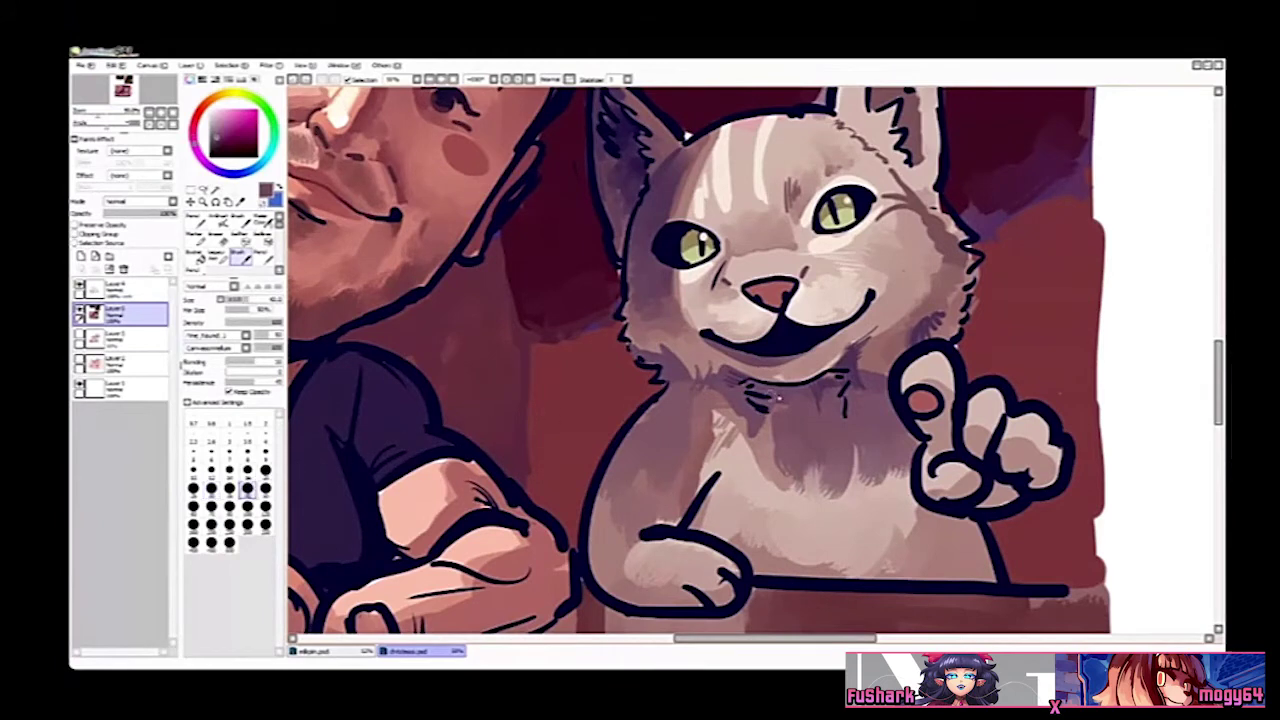
{"action": "key", "text": "n"}
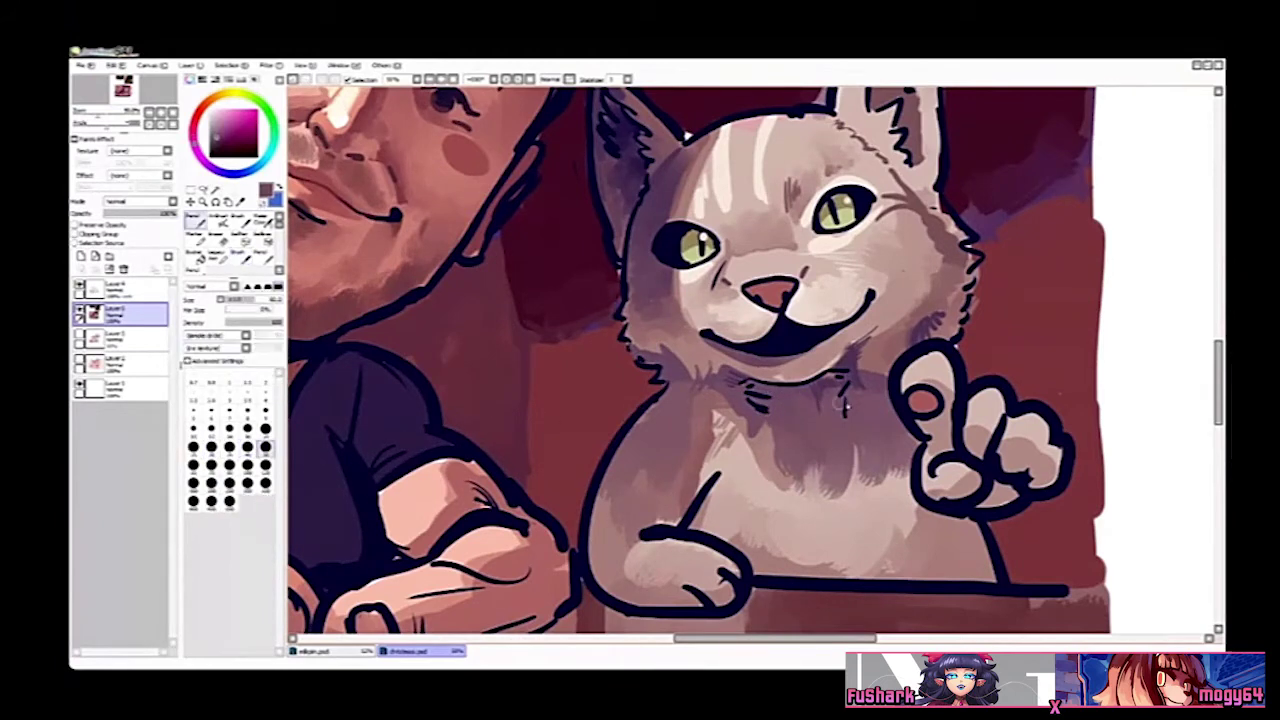
Step: Use a darker purple to add fur strokes around the black hair lines under the cat's chin
{"action": "scroll", "coordinate": [864, 404], "scroll_direction": "up", "scroll_amount": 1}
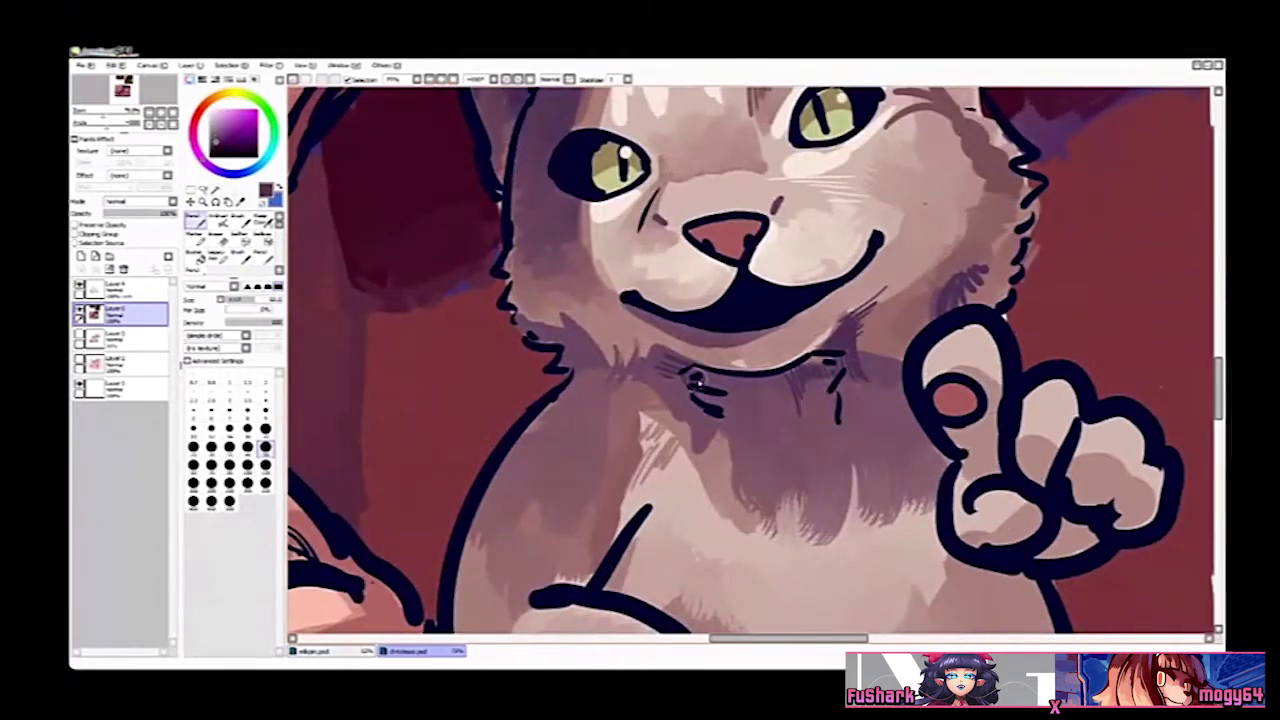
{"action": "key", "text": "b"}
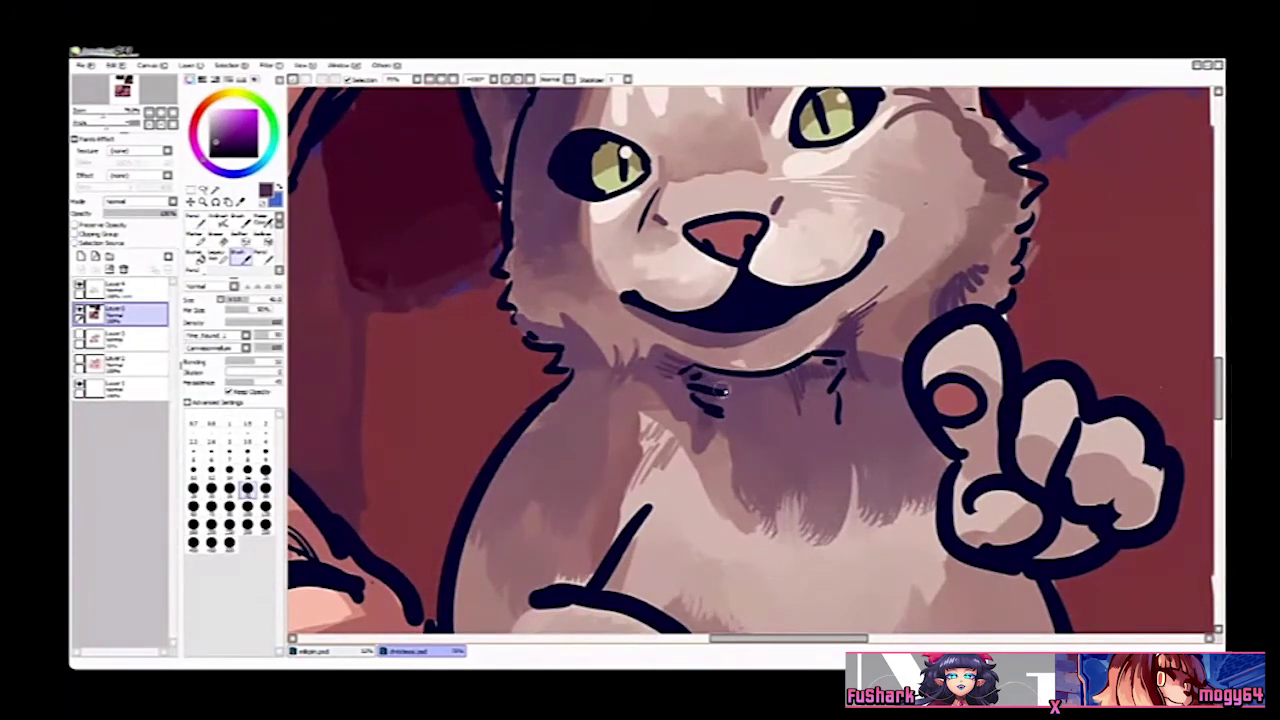
{"action": "left_click_drag", "start_coordinate": [722, 391], "coordinate": [738, 387]}
{"action": "key", "text": "n"}
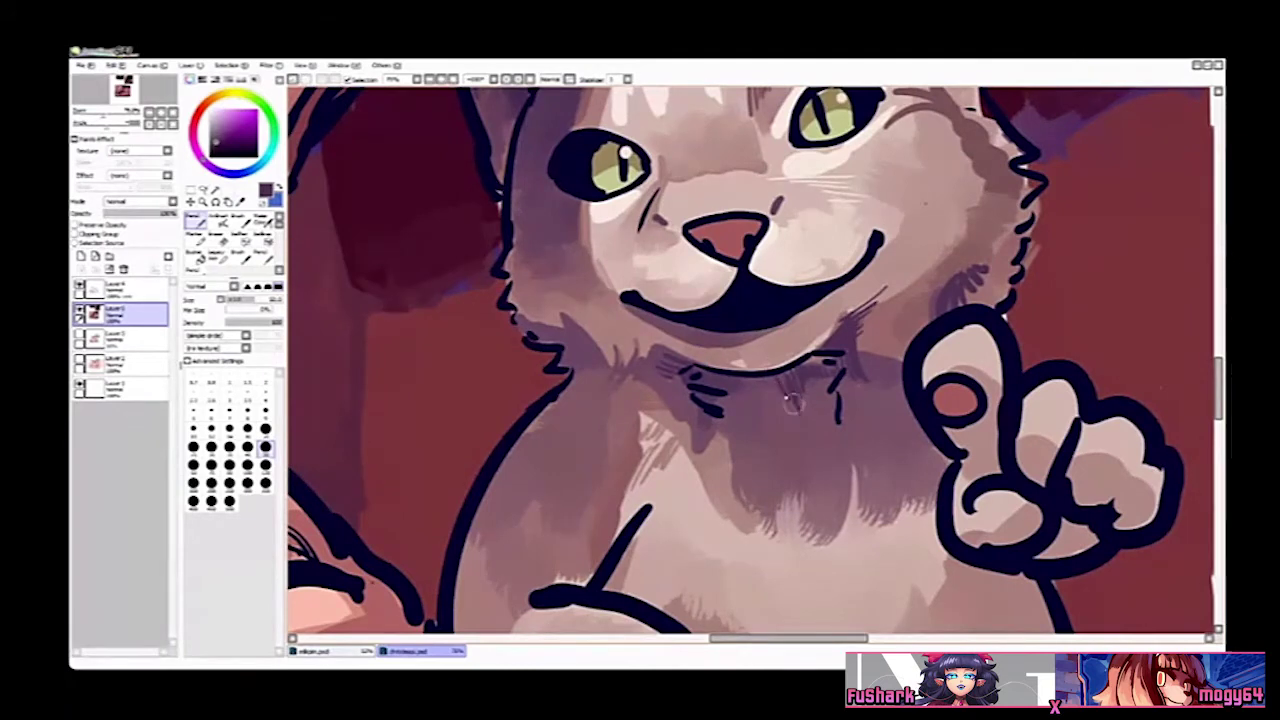
Step: Paint a dark purple shadow on the cat's shoulder beside the chest and blend it with sampled fur tones
{"action": "left_click_drag", "start_coordinate": [727, 290], "coordinate": [761, 260]}
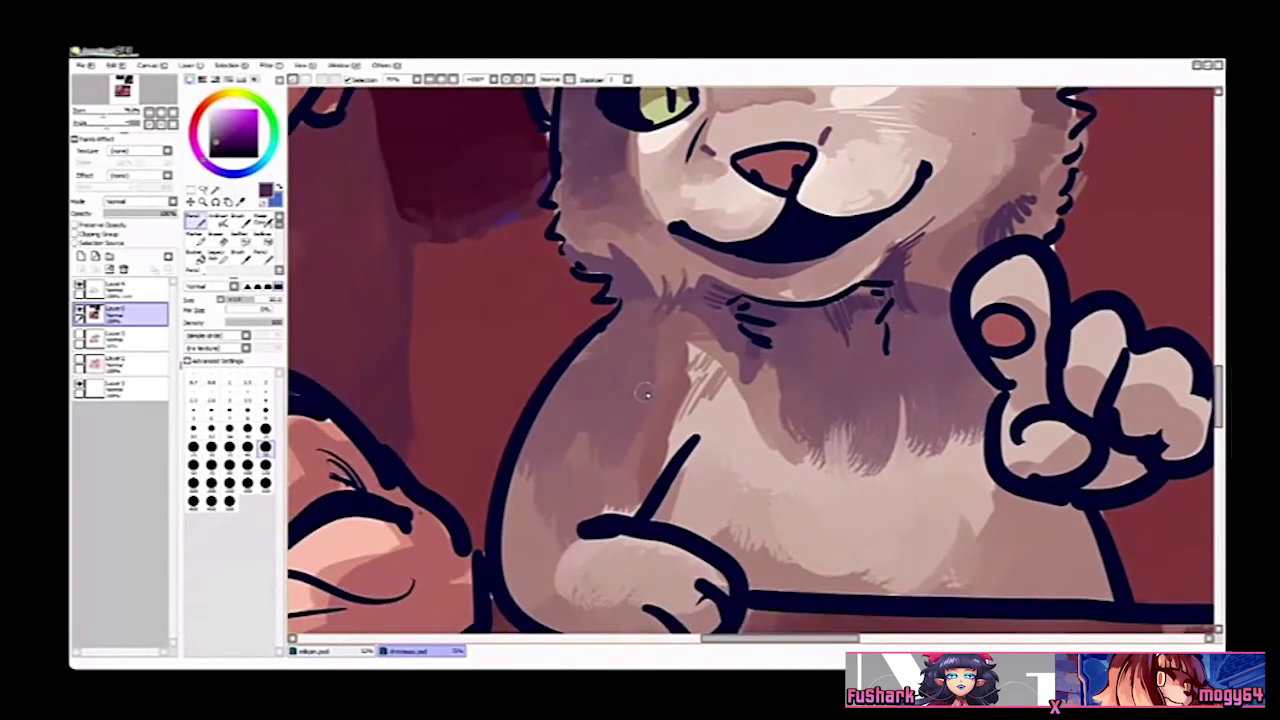
{"action": "key", "text": "b"}
{"action": "left_click_drag", "start_coordinate": [638, 380], "coordinate": [624, 412]}
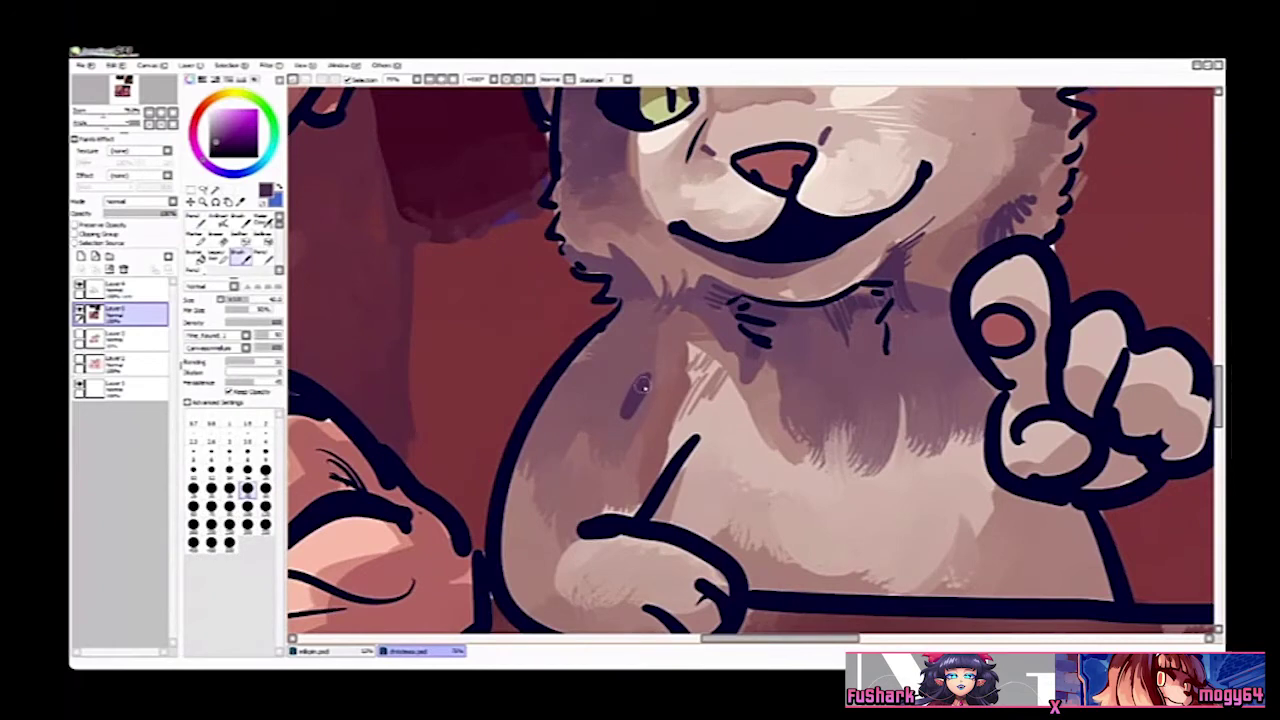
{"action": "mouse_move", "coordinate": [628, 397]}
{"action": "left_mouse_down"}
{"action": "mouse_move", "coordinate": [614, 342]}
{"action": "mouse_move", "coordinate": [573, 365]}
{"action": "mouse_move", "coordinate": [615, 359]}
{"action": "mouse_move", "coordinate": [599, 404]}
{"action": "mouse_move", "coordinate": [657, 398]}
{"action": "mouse_move", "coordinate": [644, 358]}
{"action": "mouse_move", "coordinate": [634, 391]}
{"action": "mouse_move", "coordinate": [645, 342]}
{"action": "mouse_move", "coordinate": [579, 408]}
{"action": "mouse_move", "coordinate": [609, 360]}
{"action": "mouse_move", "coordinate": [588, 408]}
{"action": "mouse_move", "coordinate": [608, 429]}
{"action": "mouse_move", "coordinate": [625, 419]}
{"action": "mouse_move", "coordinate": [609, 422]}
{"action": "mouse_move", "coordinate": [619, 382]}
{"action": "left_mouse_up"}
{"action": "right_click", "coordinate": [654, 384]}
{"action": "right_click", "coordinate": [616, 393]}
{"action": "left_click", "coordinate": [589, 427], "text": "ctrl"}
{"action": "left_click", "coordinate": [592, 432], "text": "ctrl+alt"}
{"action": "left_click", "coordinate": [592, 436], "text": "ctrl+alt"}
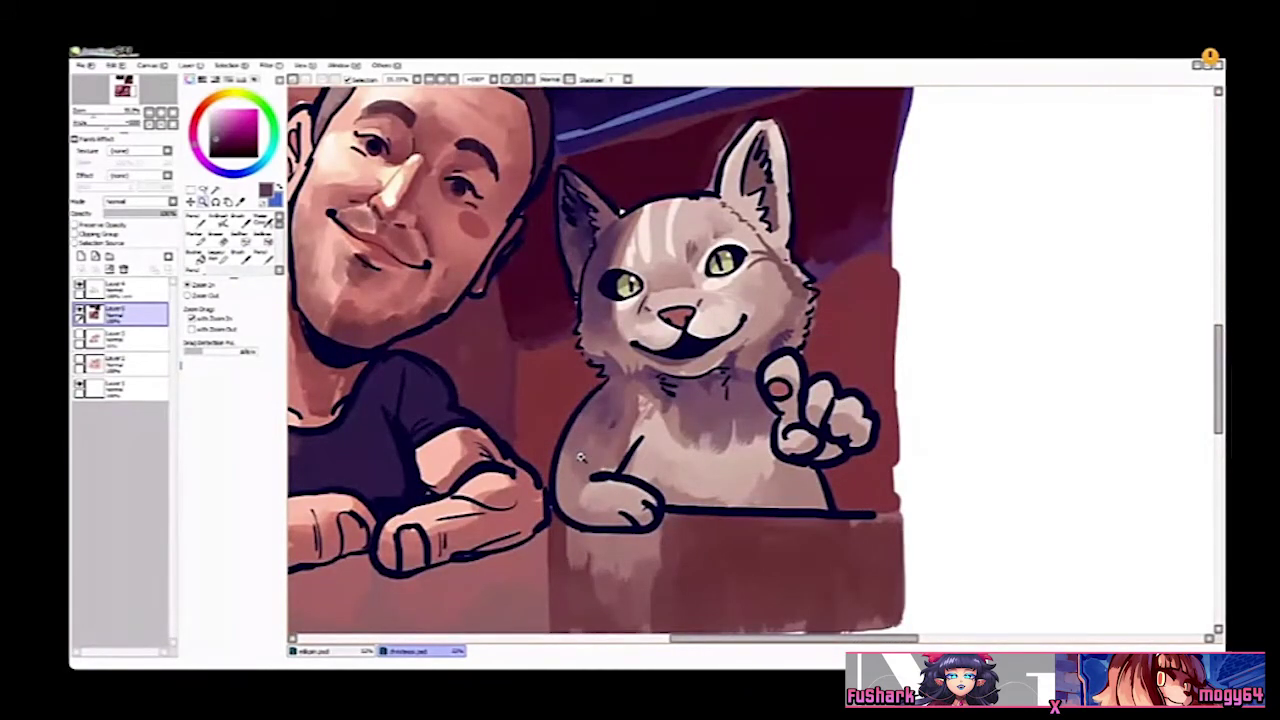
{"action": "left_click", "coordinate": [665, 414], "text": "ctrl"}
{"action": "key", "text": "b"}
{"action": "right_click", "coordinate": [576, 480]}
{"action": "key", "text": "bracketright"}
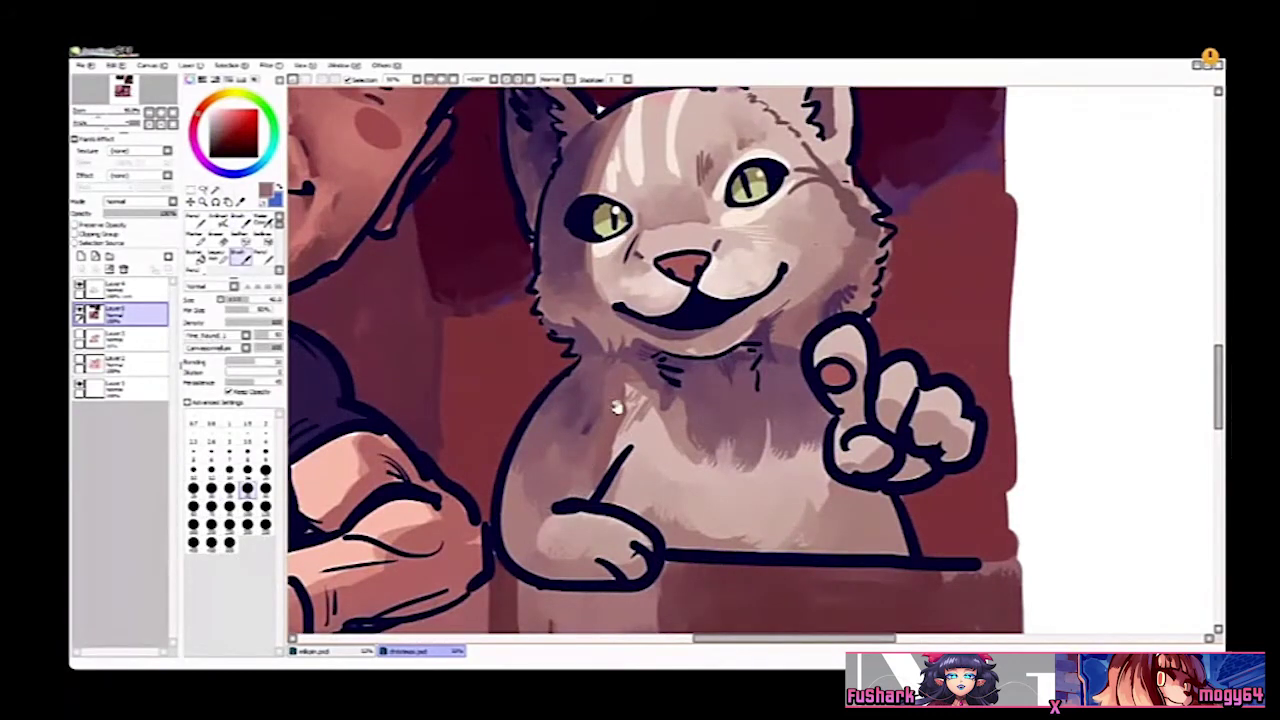
Step: Shade the lower half and edges of the cat's nose with a darker red using the pencil
{"action": "left_click_drag", "start_coordinate": [670, 322], "coordinate": [656, 370]}
{"action": "scroll", "coordinate": [706, 338], "scroll_direction": "up", "scroll_amount": 2}
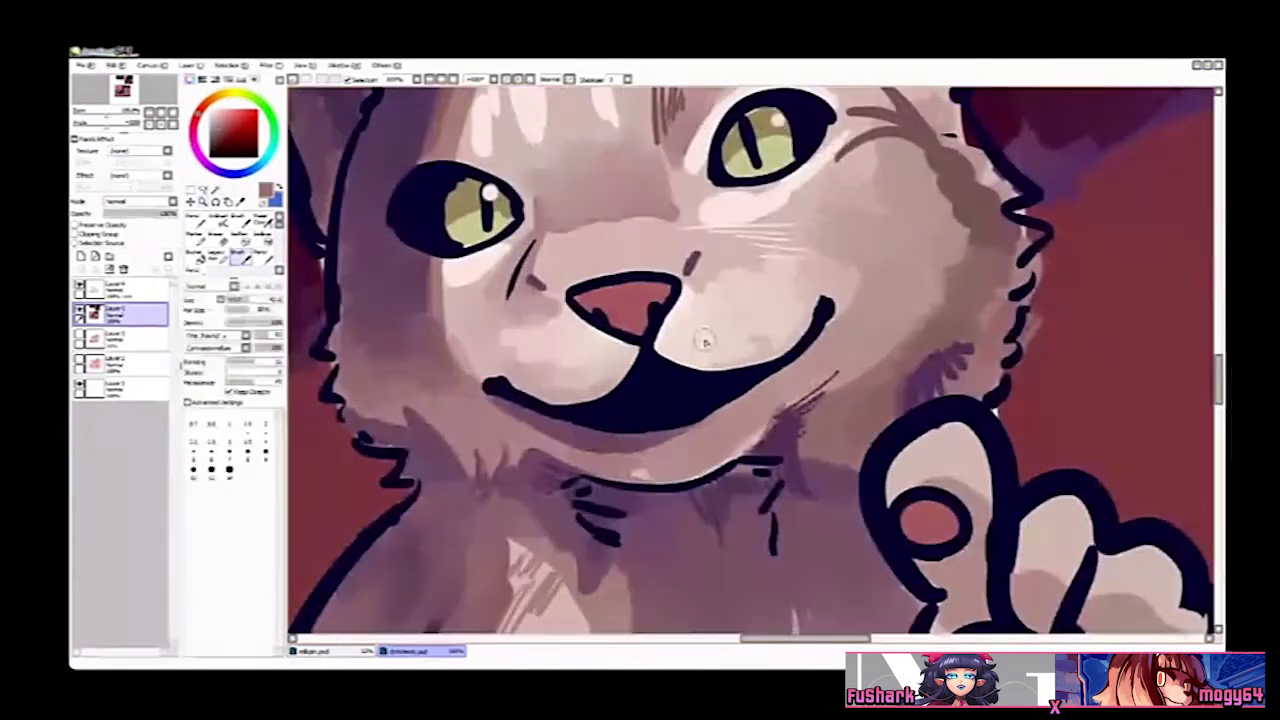
{"action": "key", "text": "n"}
{"action": "right_click", "coordinate": [630, 308]}
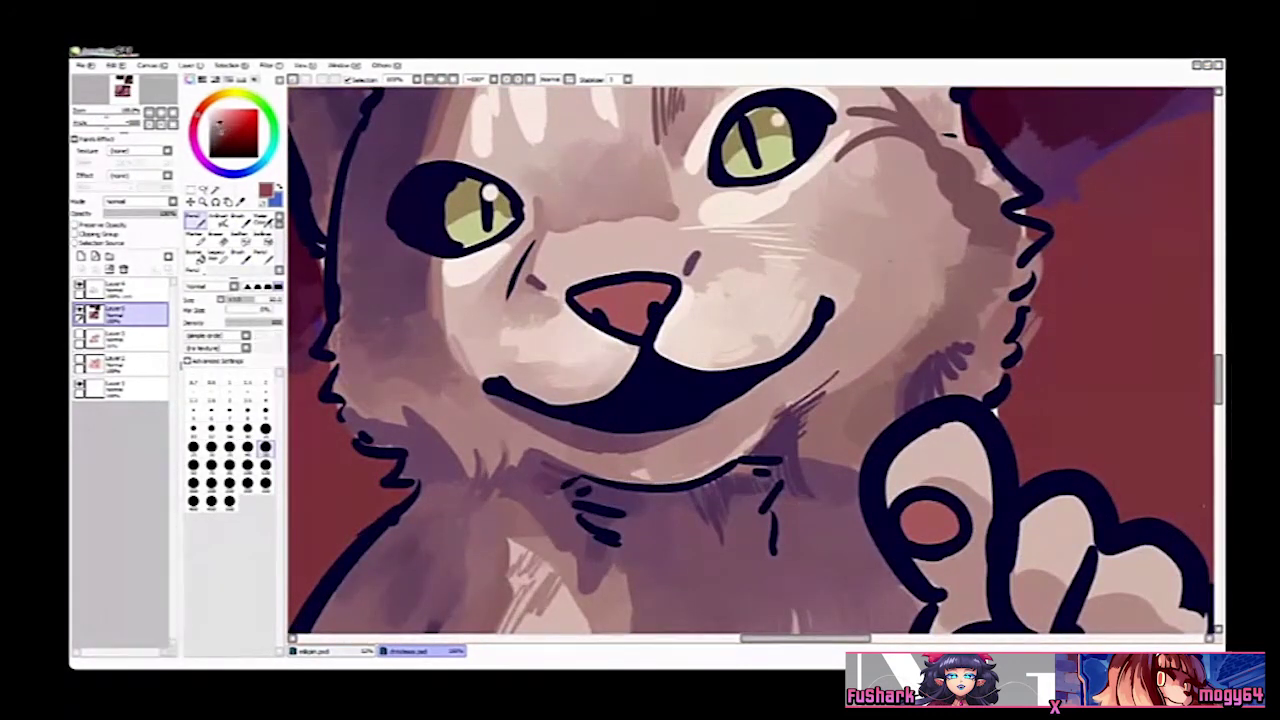
{"action": "scroll", "coordinate": [575, 318], "scroll_direction": "up", "scroll_amount": 1}
{"action": "mouse_move", "coordinate": [575, 318]}
{"action": "left_mouse_down"}
{"action": "mouse_move", "coordinate": [630, 320]}
{"action": "mouse_move", "coordinate": [623, 312]}
{"action": "left_mouse_up"}
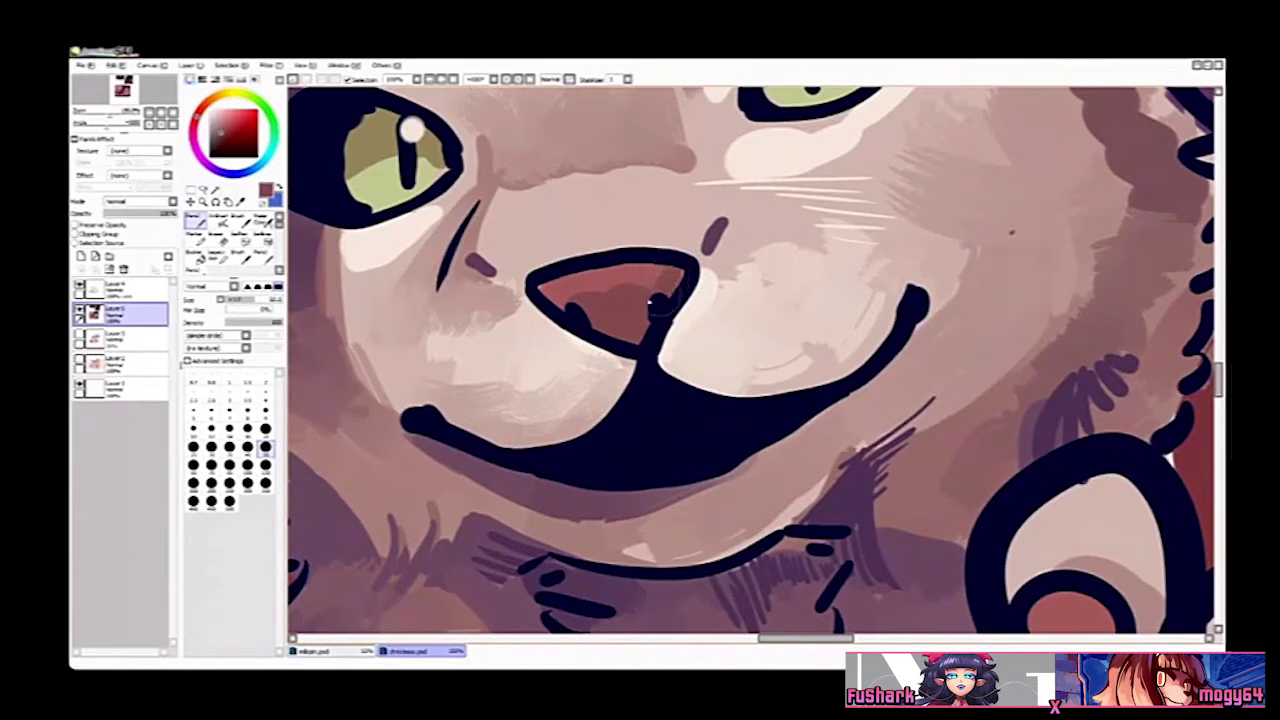
{"action": "left_click_drag", "start_coordinate": [538, 302], "coordinate": [557, 288]}
{"action": "left_click", "coordinate": [615, 290], "text": "ctrl"}
{"action": "mouse_move", "coordinate": [529, 303]}
{"action": "left_mouse_down"}
{"action": "mouse_move", "coordinate": [650, 298]}
{"action": "mouse_move", "coordinate": [632, 292]}
{"action": "left_mouse_up"}
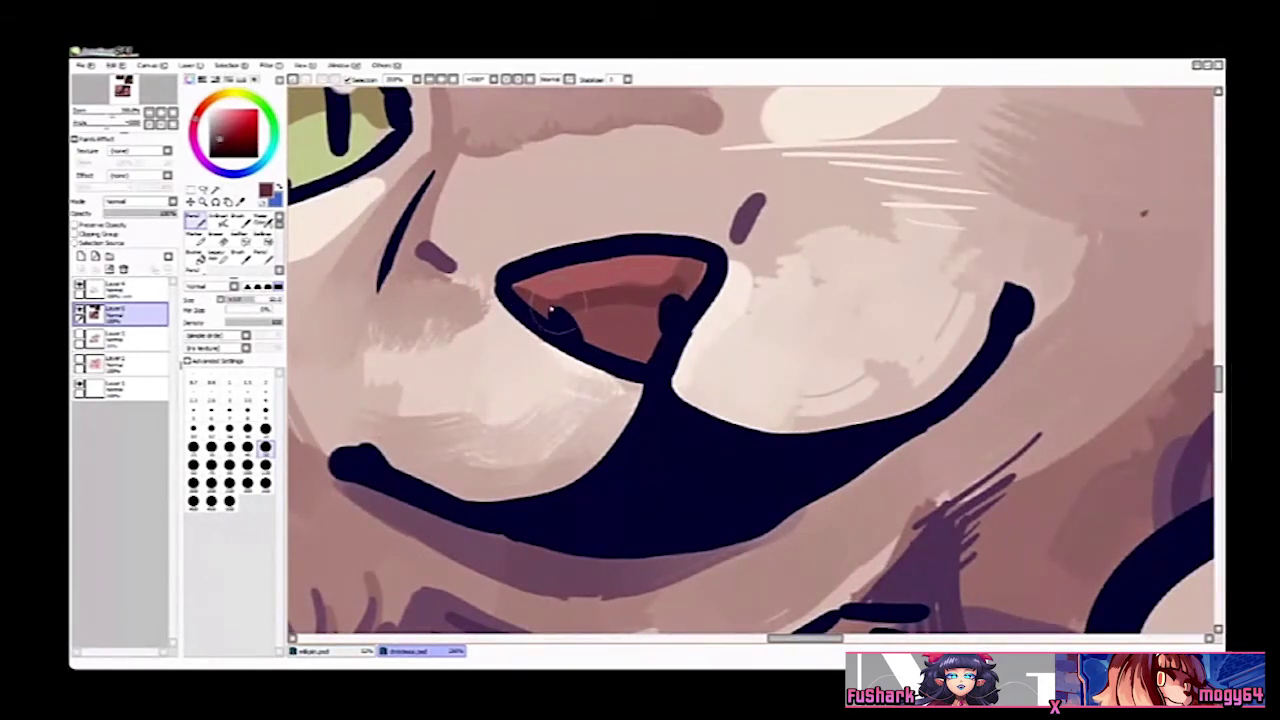
{"action": "mouse_move", "coordinate": [536, 304]}
{"action": "left_mouse_down"}
{"action": "mouse_move", "coordinate": [624, 302]}
{"action": "mouse_move", "coordinate": [702, 262]}
{"action": "left_mouse_up"}
Step: Soften the nose shadow with the brush and add thin dark red strokes between the nostrils
{"action": "key", "text": "b"}
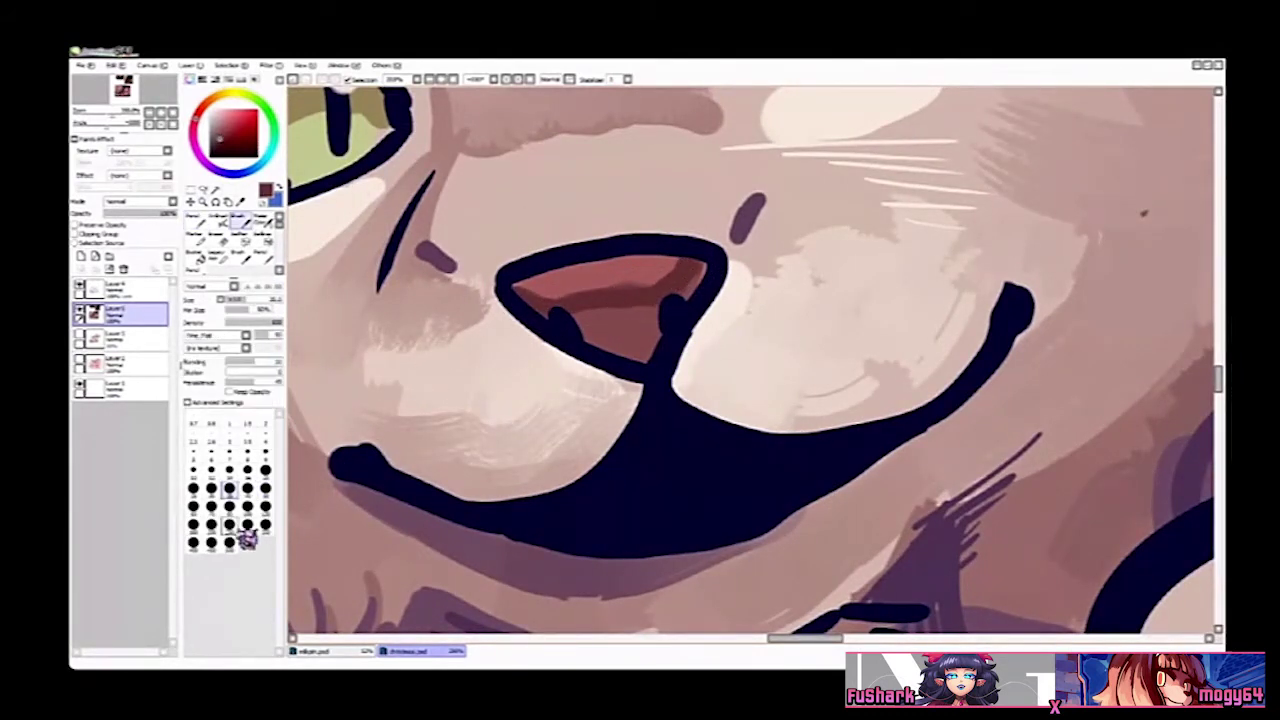
{"action": "mouse_move", "coordinate": [580, 312]}
{"action": "left_mouse_down"}
{"action": "mouse_move", "coordinate": [625, 315]}
{"action": "mouse_move", "coordinate": [646, 303]}
{"action": "mouse_move", "coordinate": [583, 335]}
{"action": "mouse_move", "coordinate": [632, 328]}
{"action": "mouse_move", "coordinate": [685, 280]}
{"action": "mouse_move", "coordinate": [671, 315]}
{"action": "mouse_move", "coordinate": [617, 308]}
{"action": "mouse_move", "coordinate": [649, 365]}
{"action": "left_mouse_up"}
{"action": "key", "text": "n"}
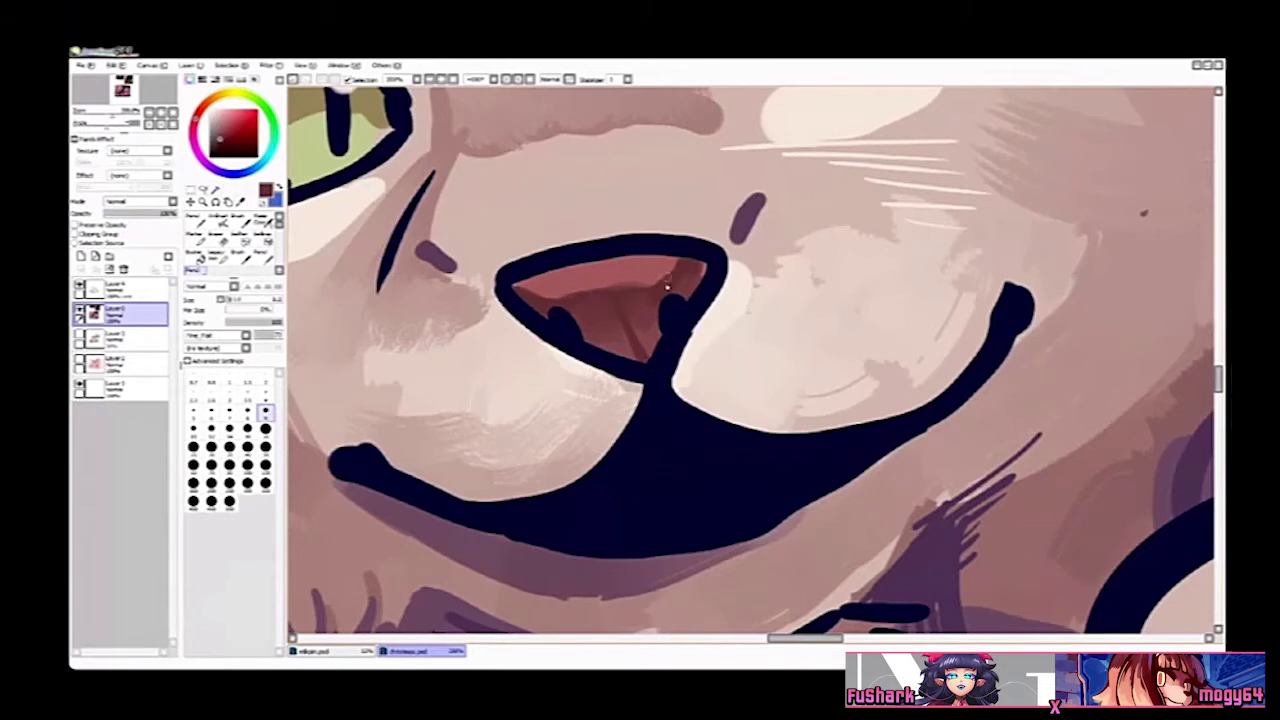
{"action": "key", "text": "b"}
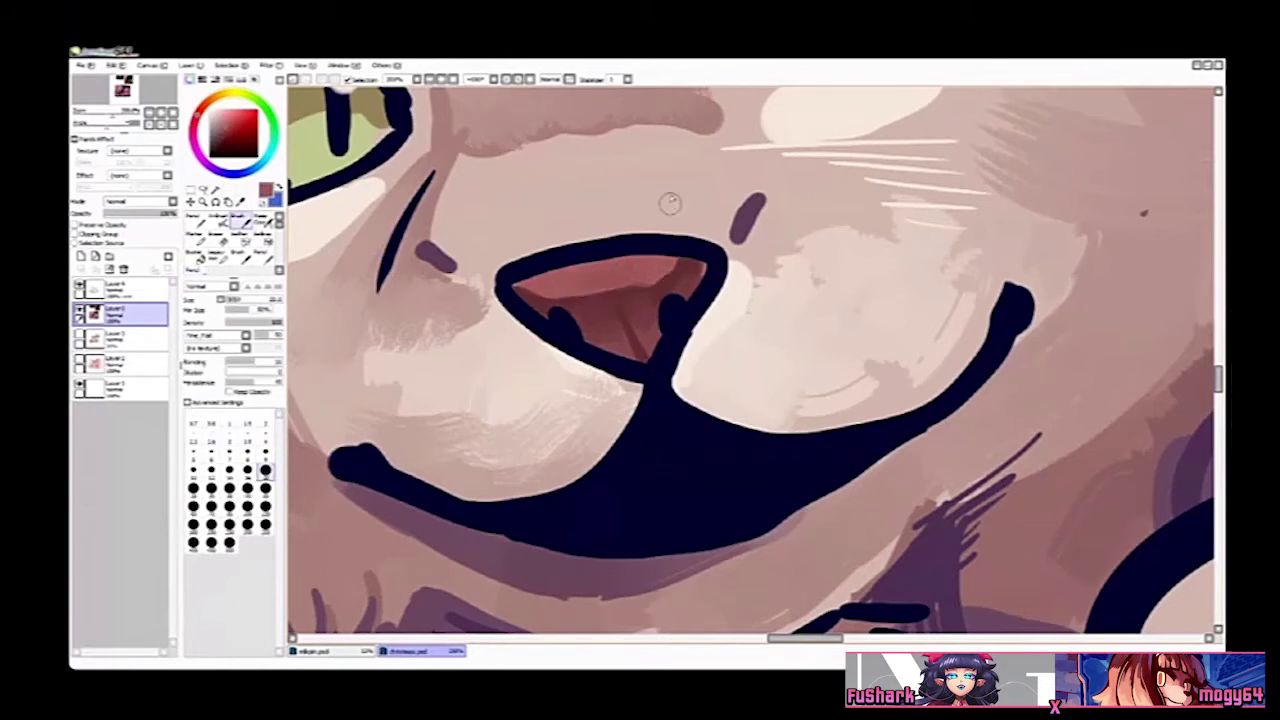
Step: Paint a light pink highlight along the upper part of the cat's nose and blend it with the brush
{"action": "key", "text": "n"}
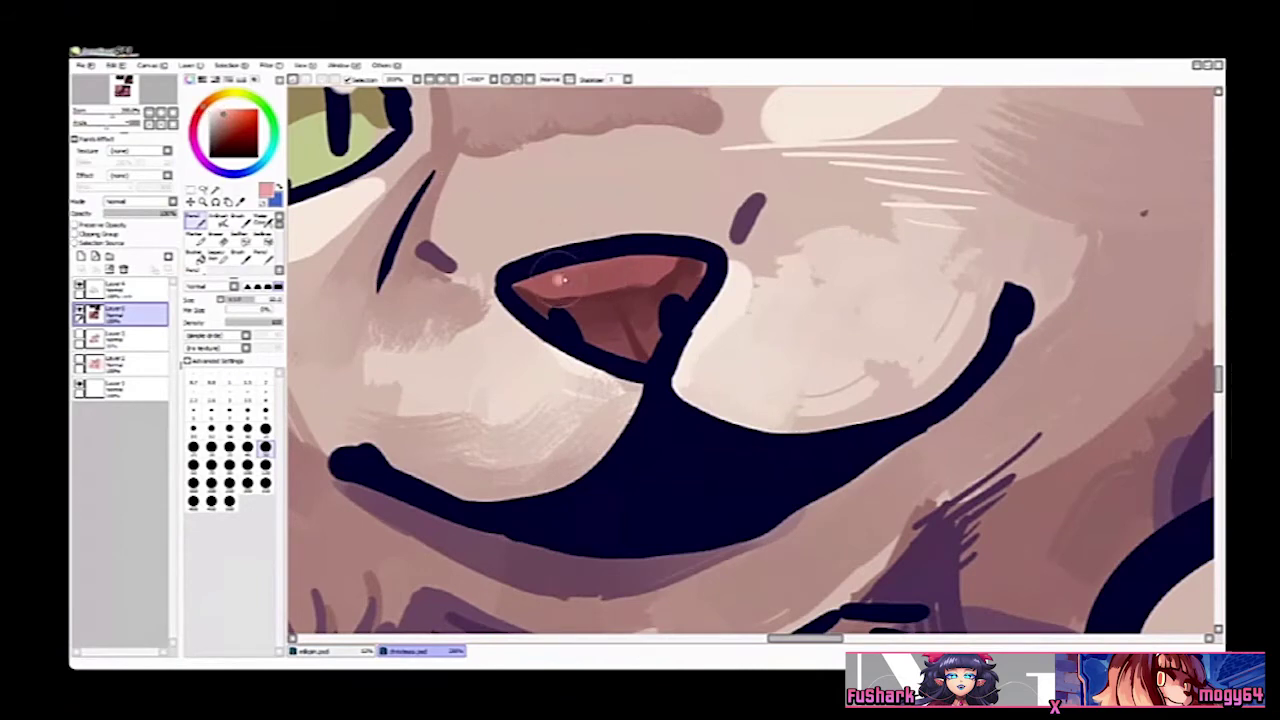
{"action": "key", "text": "b"}
{"action": "left_click_drag", "start_coordinate": [612, 272], "coordinate": [638, 272]}
{"action": "key", "text": "z"}
{"action": "scroll", "coordinate": [674, 270], "scroll_direction": "down", "scroll_amount": 5}
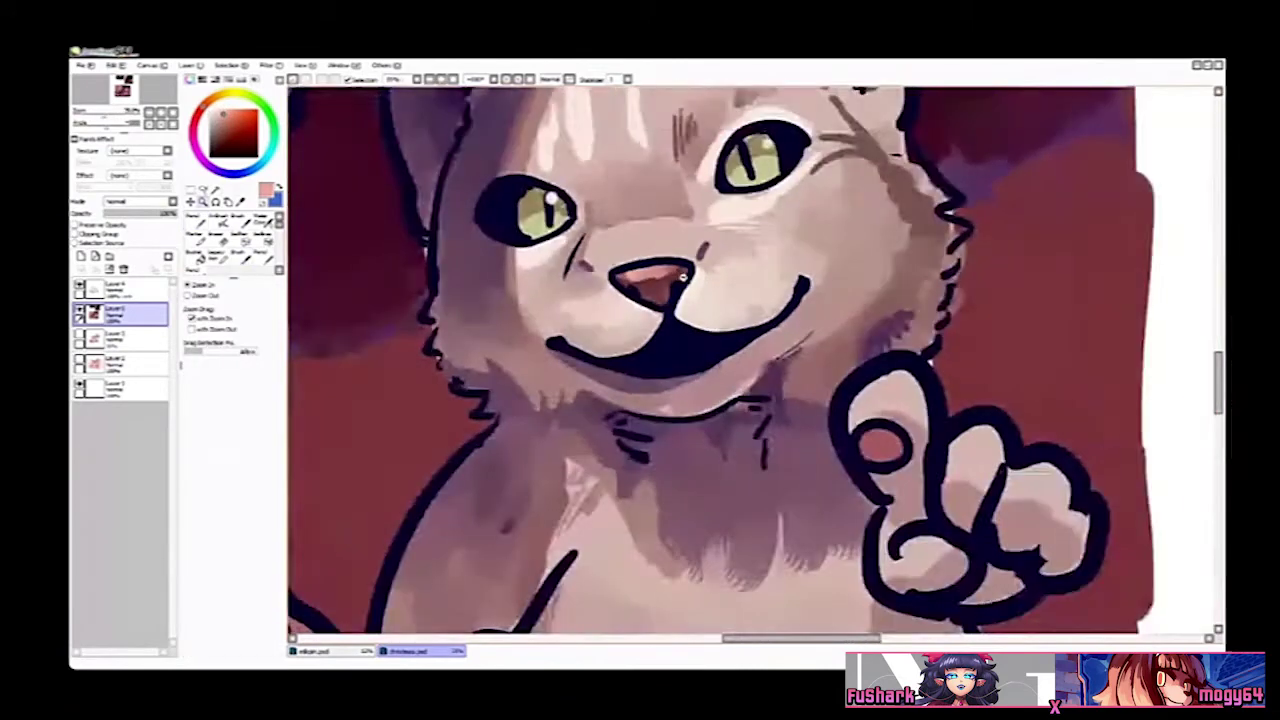
{"action": "left_click_drag", "start_coordinate": [719, 333], "coordinate": [712, 356]}
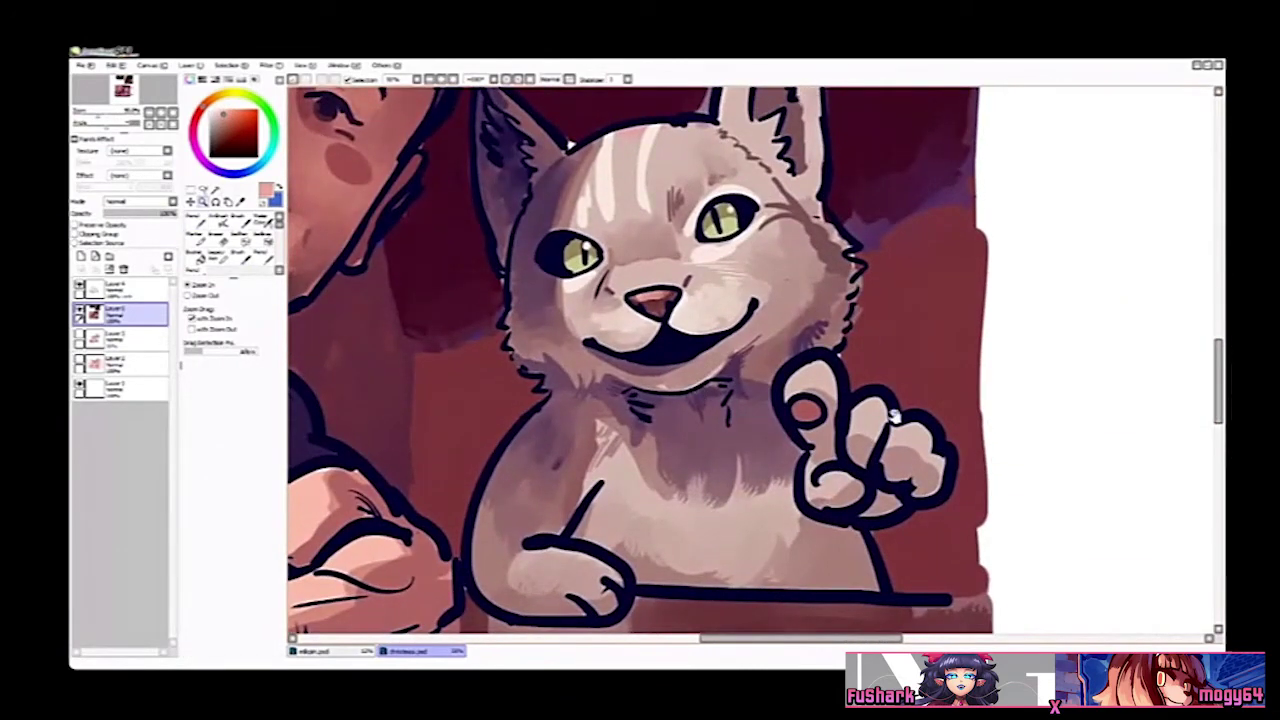
Step: Blend the fur on the bridge above the cat's nose with sampled brown and lighter fur tones
{"action": "left_click", "coordinate": [653, 256]}
{"action": "key", "text": "b"}
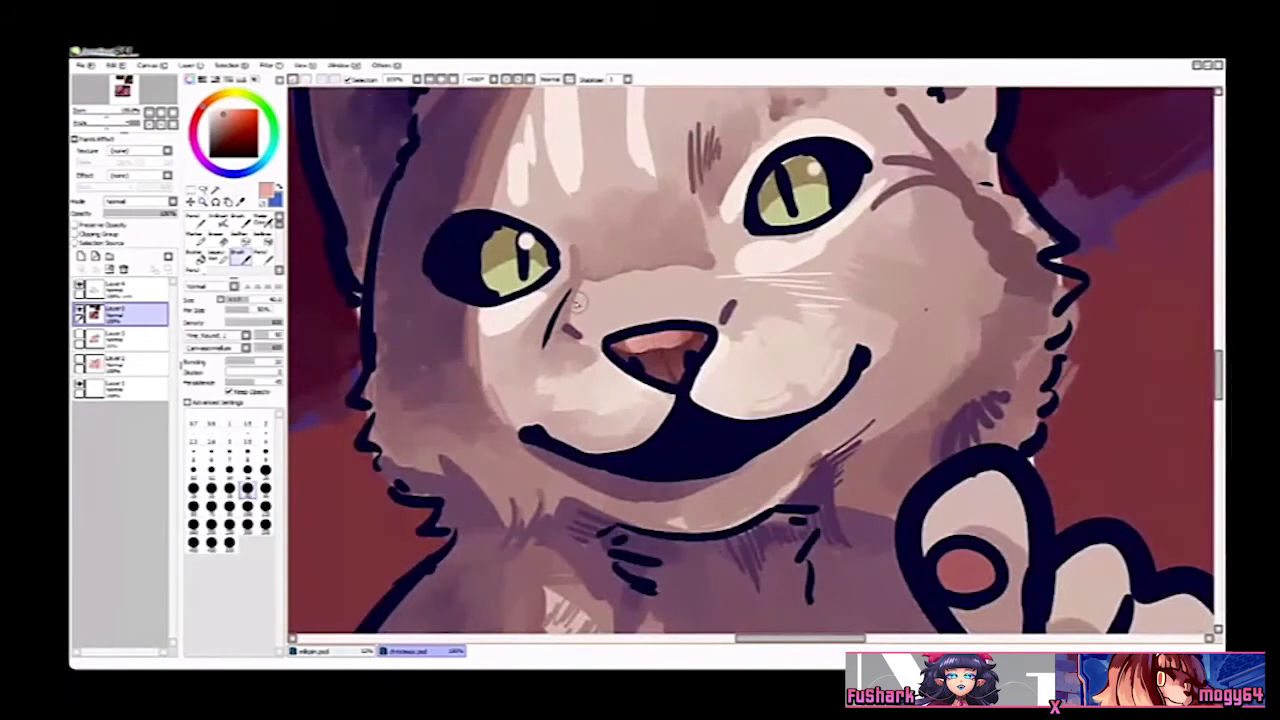
{"action": "right_click", "coordinate": [572, 301]}
{"action": "key", "text": "n"}
{"action": "key", "text": "b"}
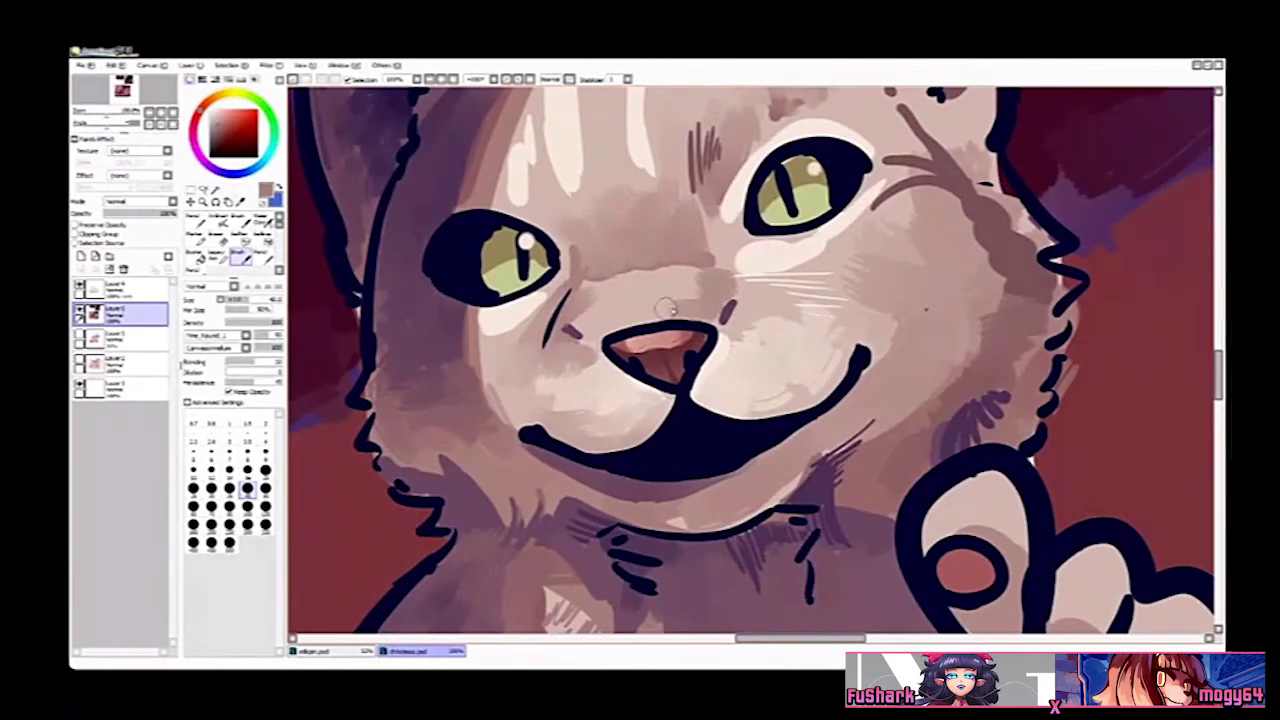
{"action": "mouse_move", "coordinate": [697, 299]}
{"action": "left_mouse_down"}
{"action": "mouse_move", "coordinate": [669, 291]}
{"action": "mouse_move", "coordinate": [698, 306]}
{"action": "left_mouse_up"}
{"action": "right_click", "coordinate": [637, 314]}
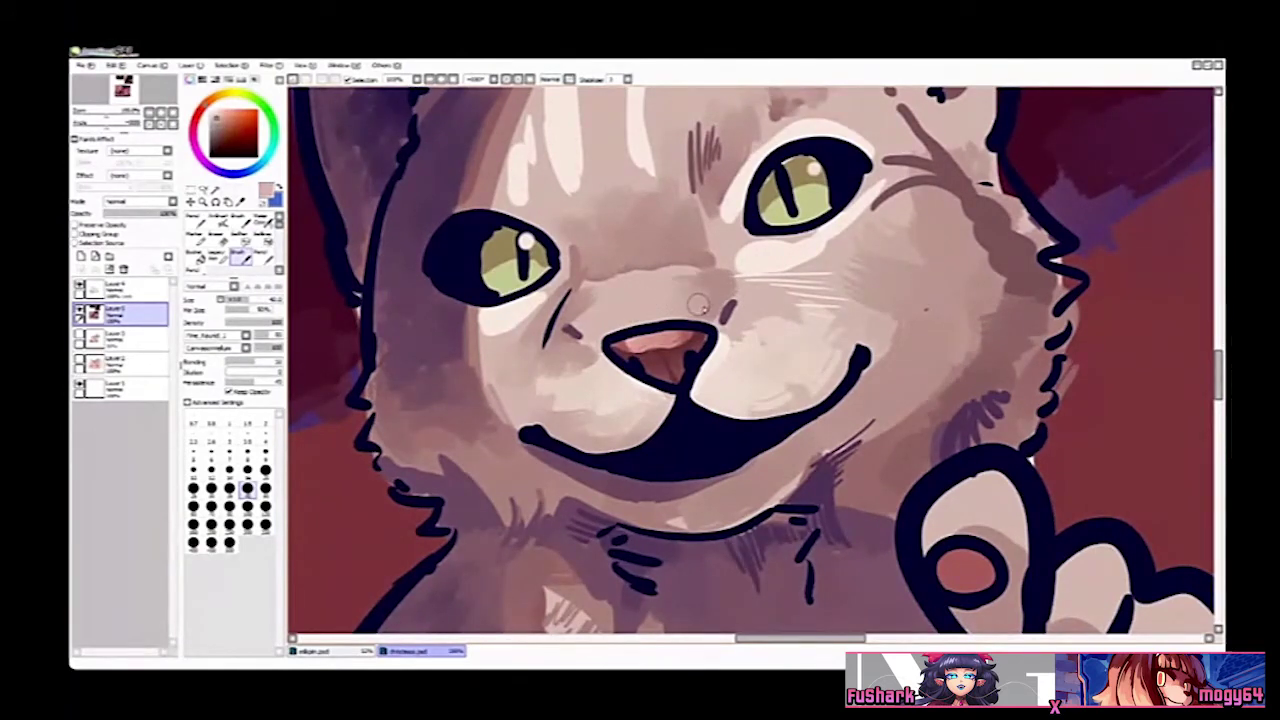
Step: Sample the purple fur tones and deepen the shadow on the cat's shaded cheek with a smaller pencil
{"action": "left_click_drag", "start_coordinate": [679, 421], "coordinate": [660, 345]}
{"action": "key", "text": "n"}
{"action": "right_click", "coordinate": [555, 408]}
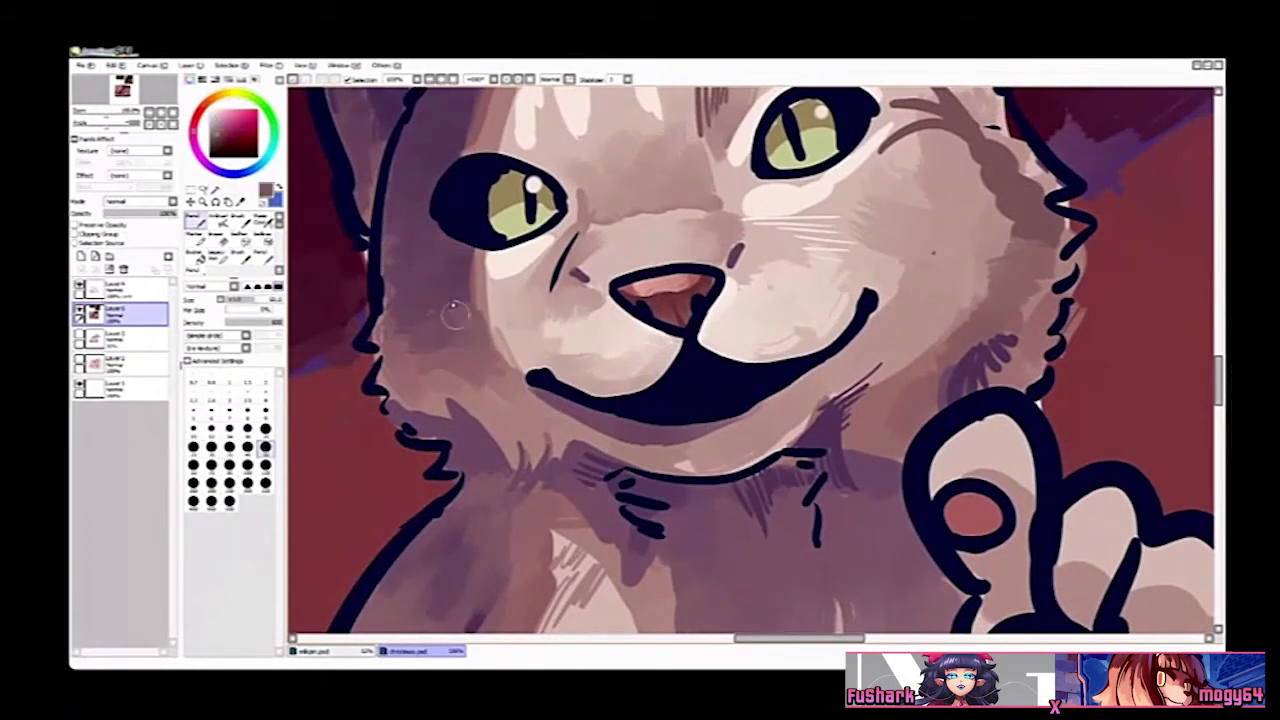
{"action": "right_click", "coordinate": [452, 264]}
{"action": "left_click", "coordinate": [266, 430]}
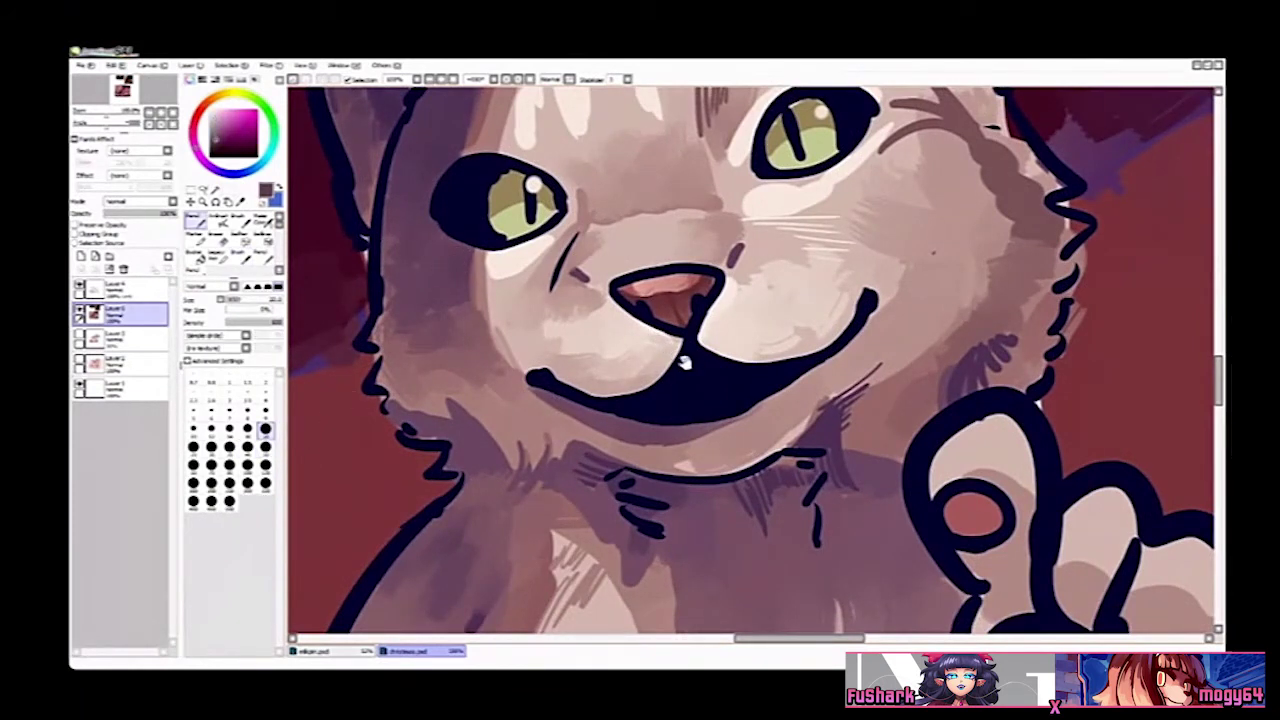
{"action": "key", "text": "b"}
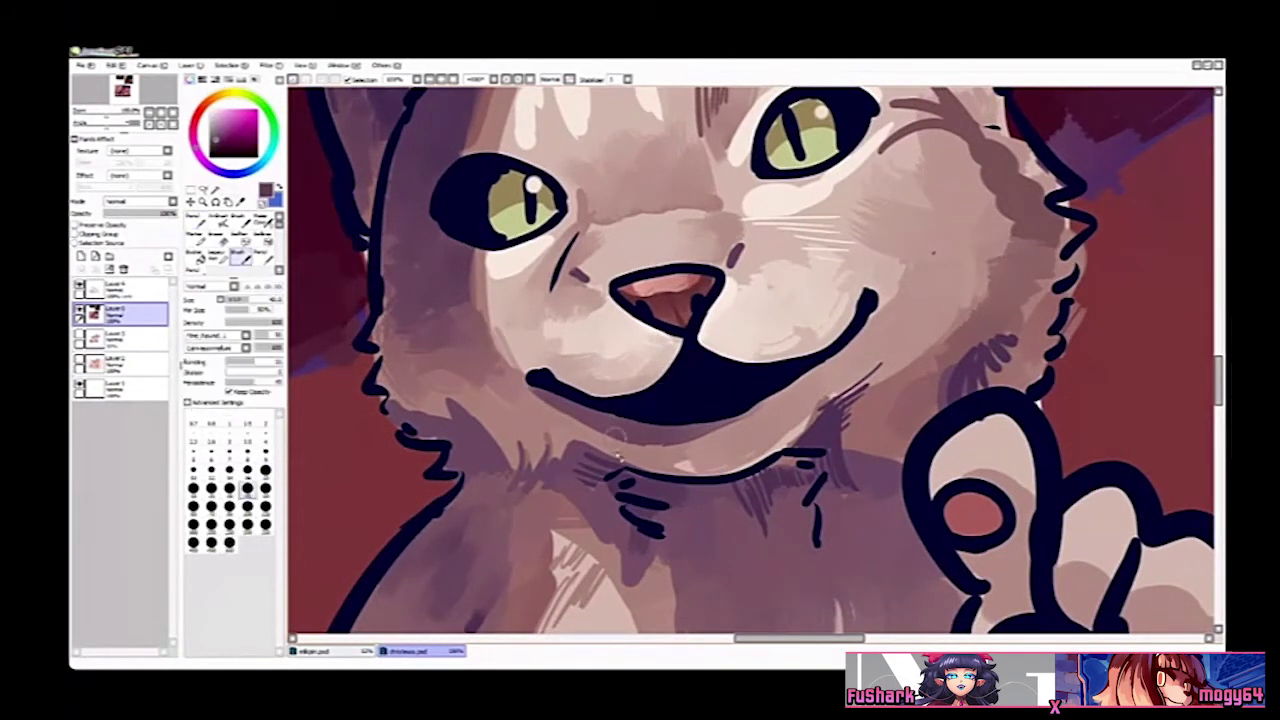
Step: Sample a brownish fur tone and shade the lower part of the muzzle on both sides above the mouth
{"action": "left_click", "coordinate": [616, 434], "text": "alt"}
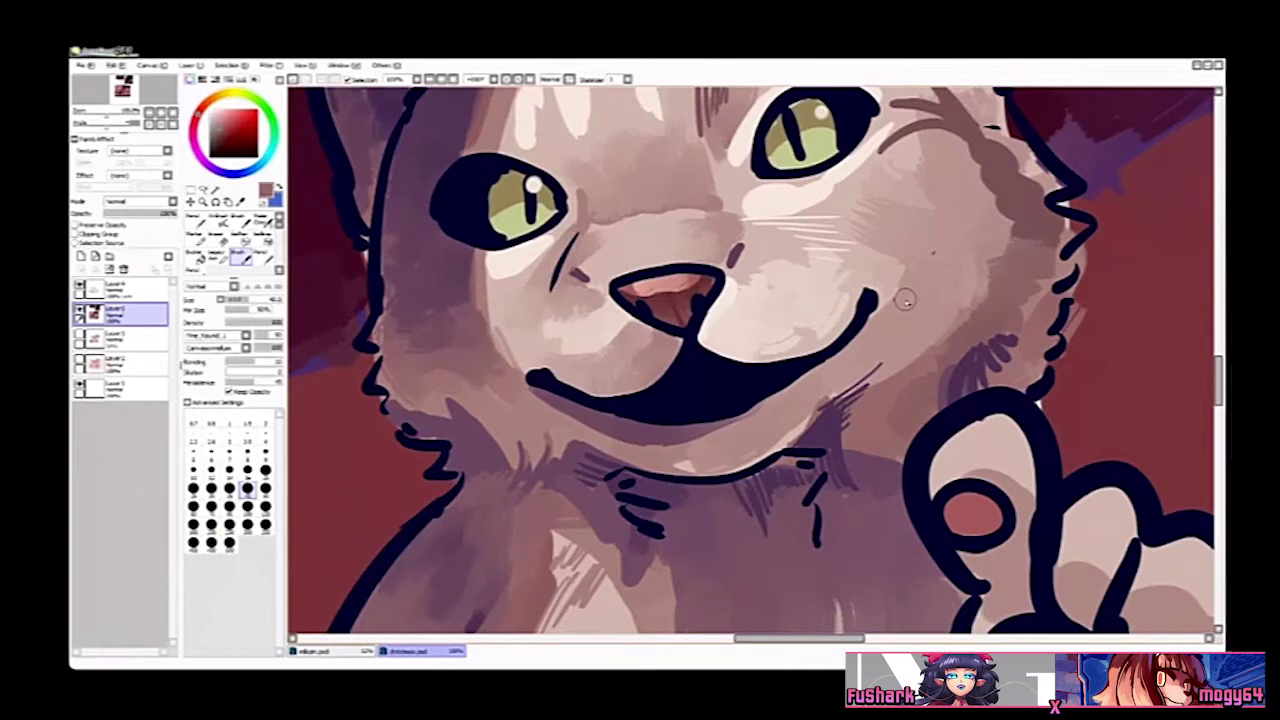
{"action": "left_click_drag", "start_coordinate": [761, 362], "coordinate": [709, 371]}
{"action": "key", "text": "n"}
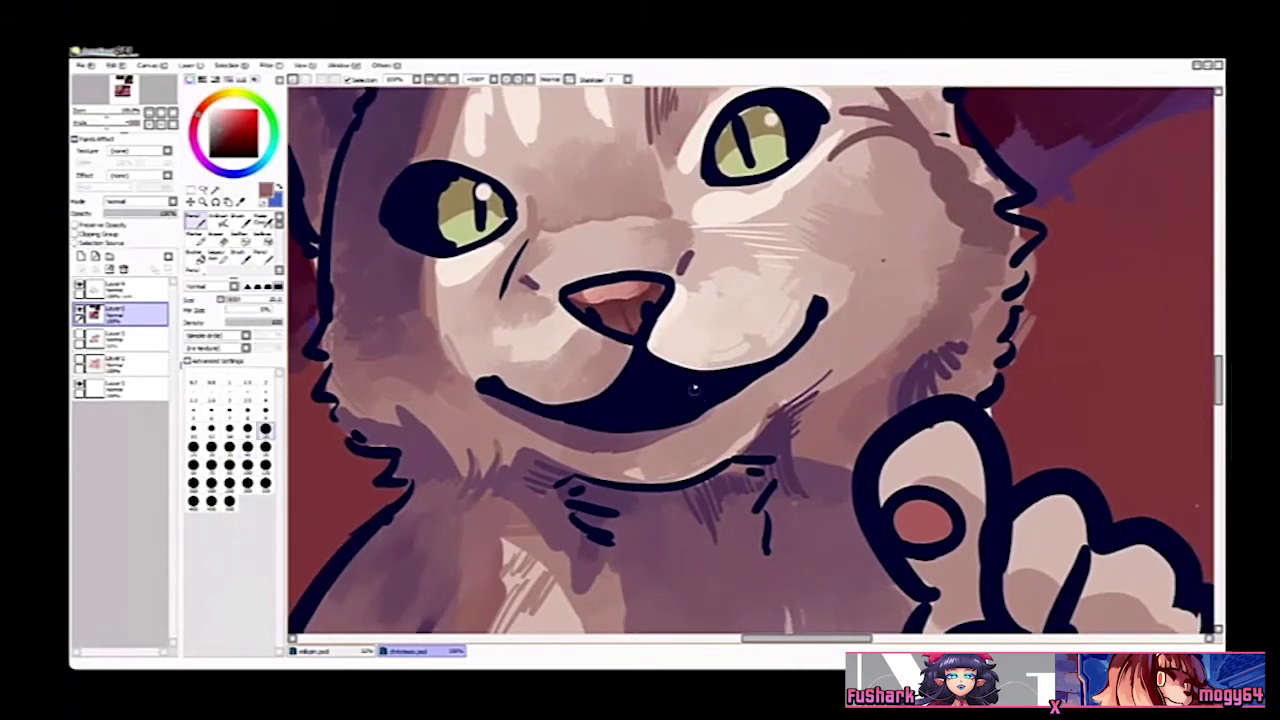
{"action": "mouse_move", "coordinate": [670, 305]}
{"action": "left_mouse_down"}
{"action": "mouse_move", "coordinate": [678, 359]}
{"action": "mouse_move", "coordinate": [670, 322]}
{"action": "mouse_move", "coordinate": [675, 342]}
{"action": "mouse_move", "coordinate": [718, 362]}
{"action": "mouse_move", "coordinate": [730, 356]}
{"action": "mouse_move", "coordinate": [693, 342]}
{"action": "mouse_move", "coordinate": [795, 335]}
{"action": "left_mouse_up"}
{"action": "key", "text": "b"}
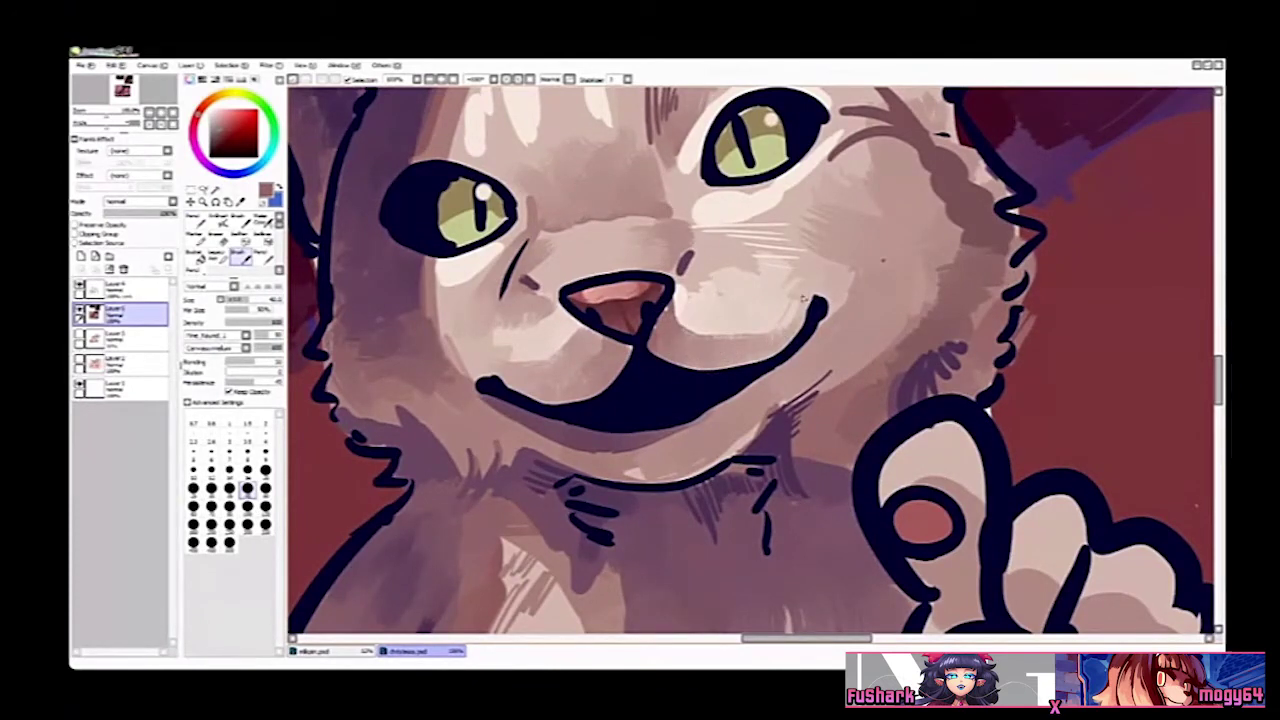
{"action": "key", "text": "z"}
{"action": "left_click", "coordinate": [803, 298], "text": "alt"}
{"action": "left_click", "coordinate": [803, 298], "text": "alt"}
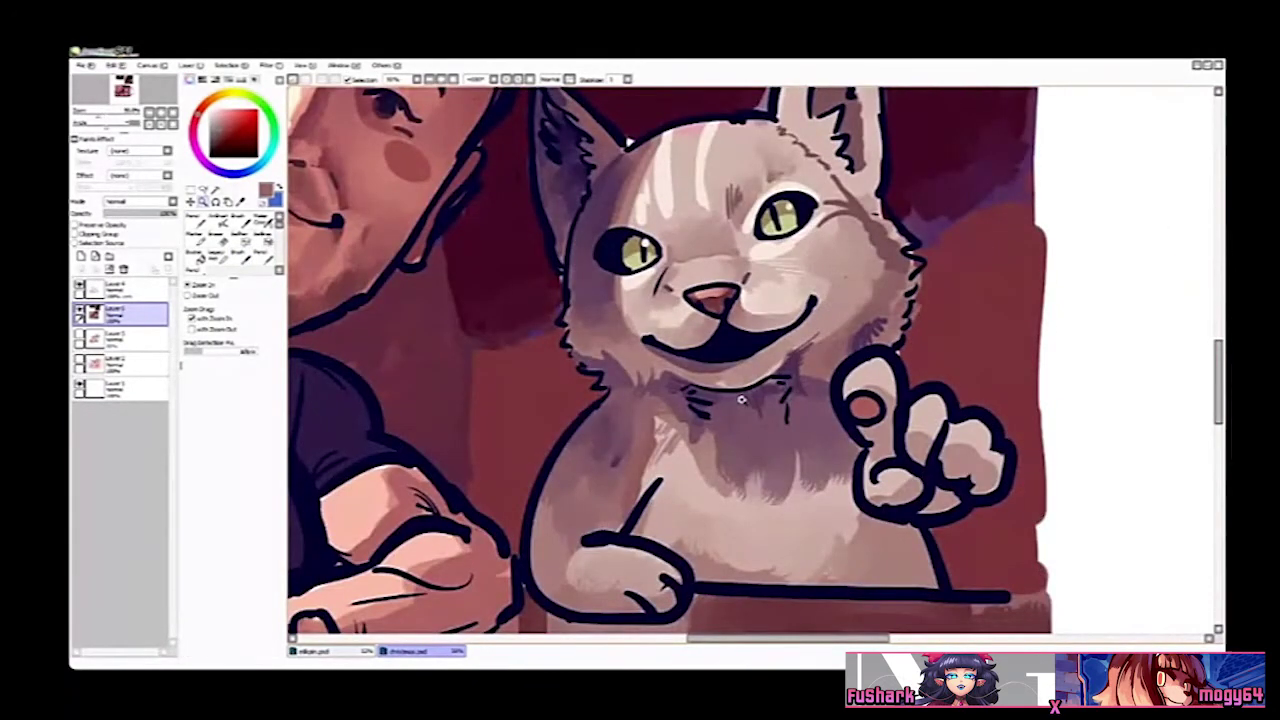
{"action": "left_click_drag", "start_coordinate": [840, 352], "coordinate": [811, 282]}
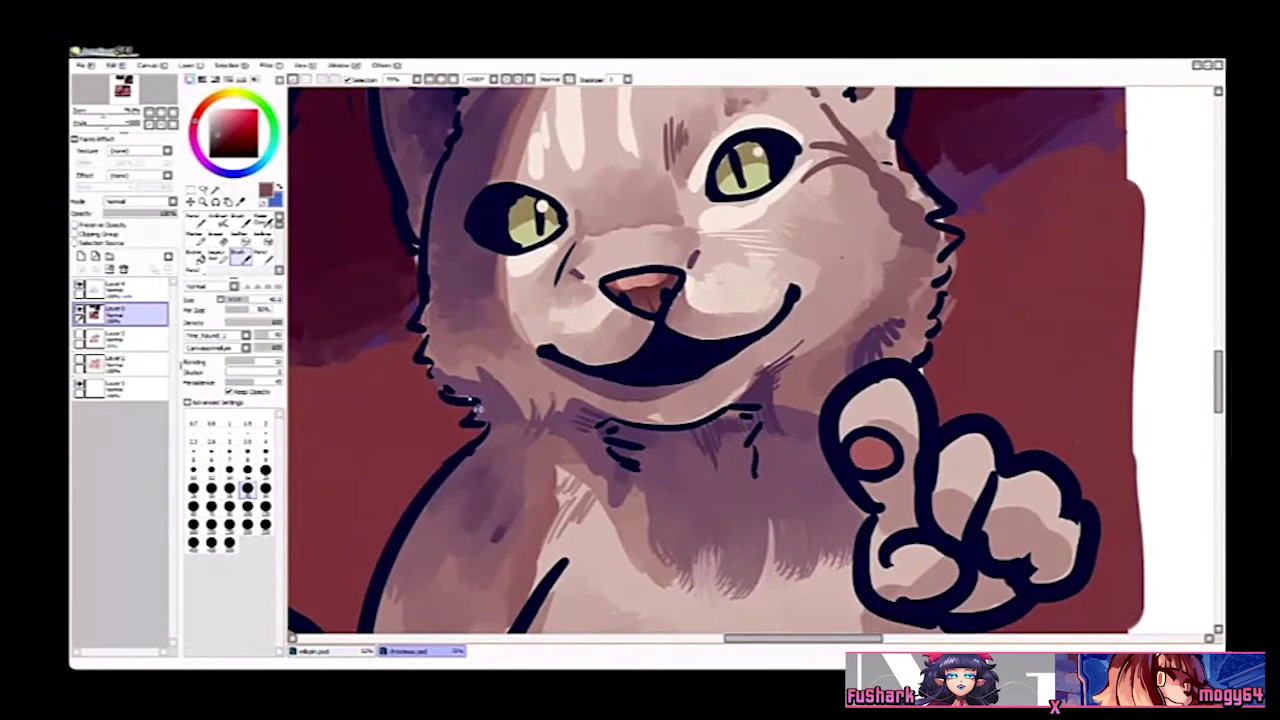
Step: Enlarge the brush and check the cat's face with the canvas mirrored horizontally, restoring the original orientation
{"action": "left_click", "coordinate": [265, 489]}
{"action": "key", "text": "h"}
{"action": "mouse_move", "coordinate": [606, 252]}
{"action": "left_mouse_down"}
{"action": "mouse_move", "coordinate": [646, 267]}
{"action": "mouse_move", "coordinate": [683, 258]}
{"action": "mouse_move", "coordinate": [620, 228]}
{"action": "mouse_move", "coordinate": [622, 196]}
{"action": "mouse_move", "coordinate": [592, 192]}
{"action": "left_mouse_up"}
{"action": "key", "text": "h"}
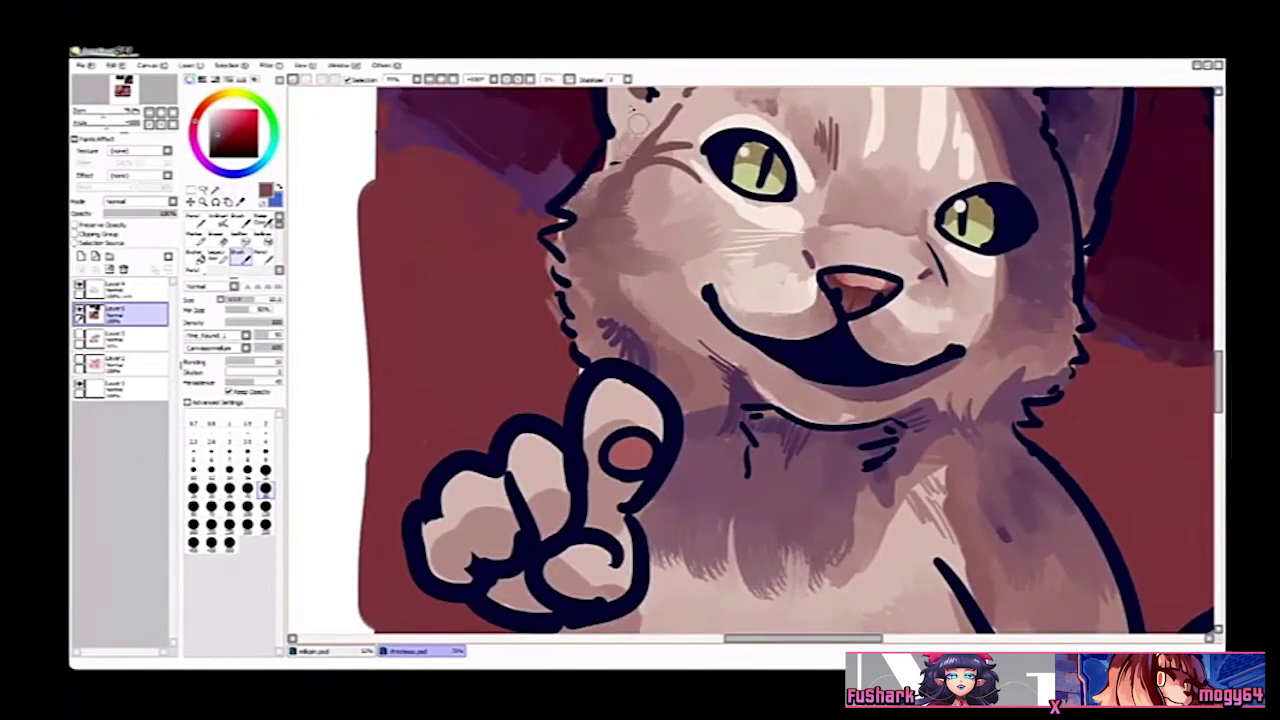
{"action": "key", "text": "h"}
{"action": "left_click_drag", "start_coordinate": [874, 318], "coordinate": [852, 356]}
Step: Break up and blend the brown stripe on the cheek beside the cat's lit eye with sampled fur tones
{"action": "right_click", "coordinate": [850, 237]}
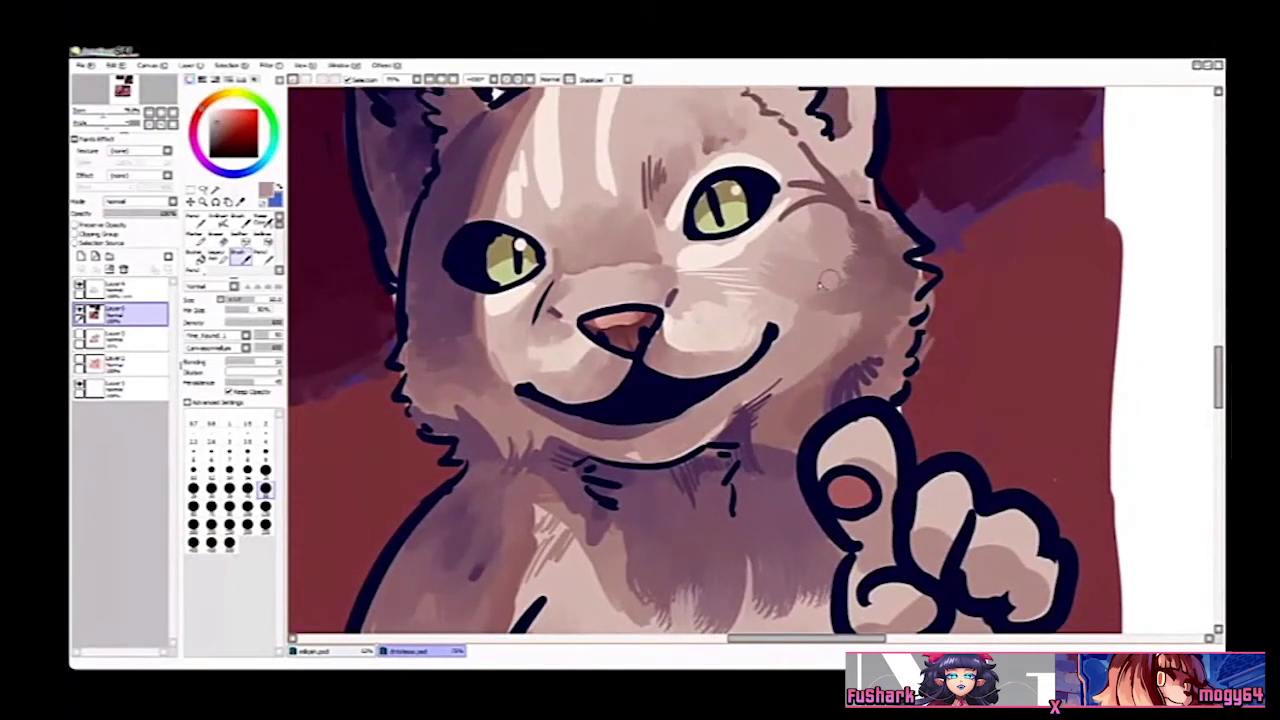
{"action": "mouse_move", "coordinate": [829, 280]}
{"action": "left_mouse_down"}
{"action": "mouse_move", "coordinate": [879, 256]}
{"action": "mouse_move", "coordinate": [850, 238]}
{"action": "left_mouse_up"}
{"action": "right_click", "coordinate": [835, 239]}
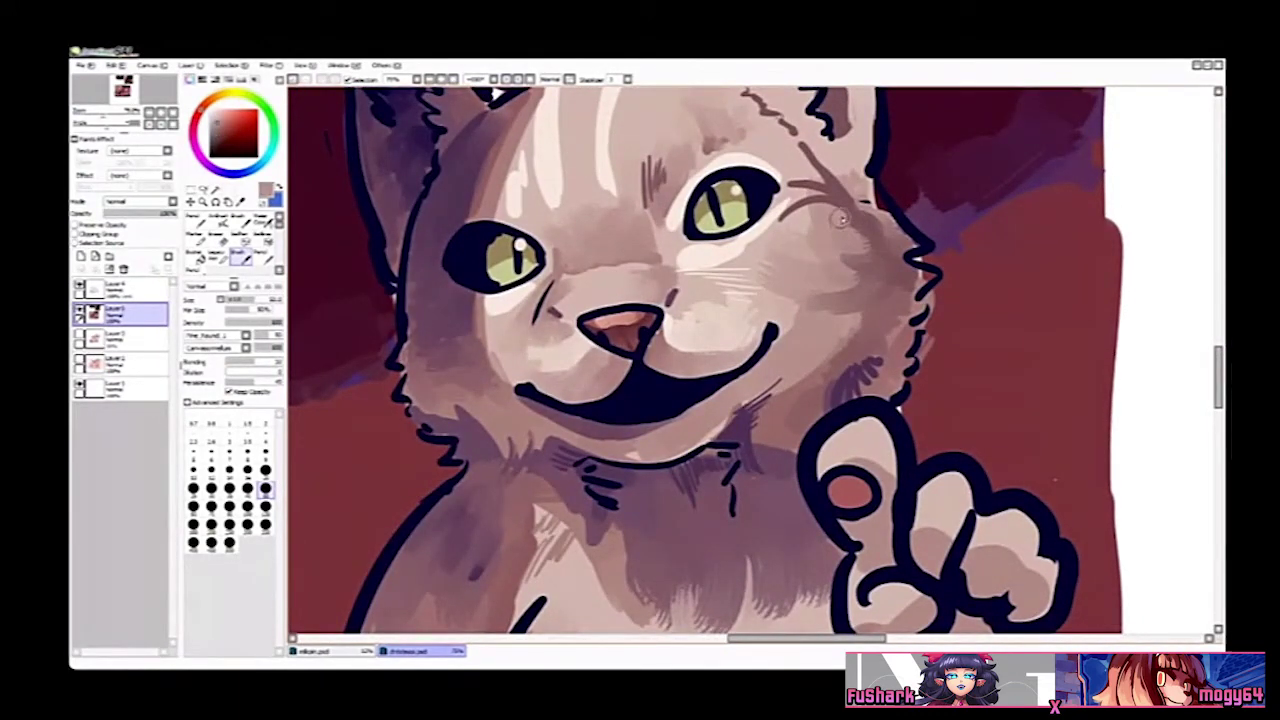
{"action": "left_click", "coordinate": [848, 213], "text": "alt"}
{"action": "right_click", "coordinate": [815, 324]}
{"action": "left_click_drag", "start_coordinate": [816, 322], "coordinate": [852, 315]}
Step: Draw short dark brown fur strokes with the pencil on the cheek beneath the stripe beside the lit eye
{"action": "left_click", "coordinate": [876, 322], "text": "ctrl+alt"}
{"action": "left_click", "coordinate": [876, 322], "text": "ctrl+alt"}
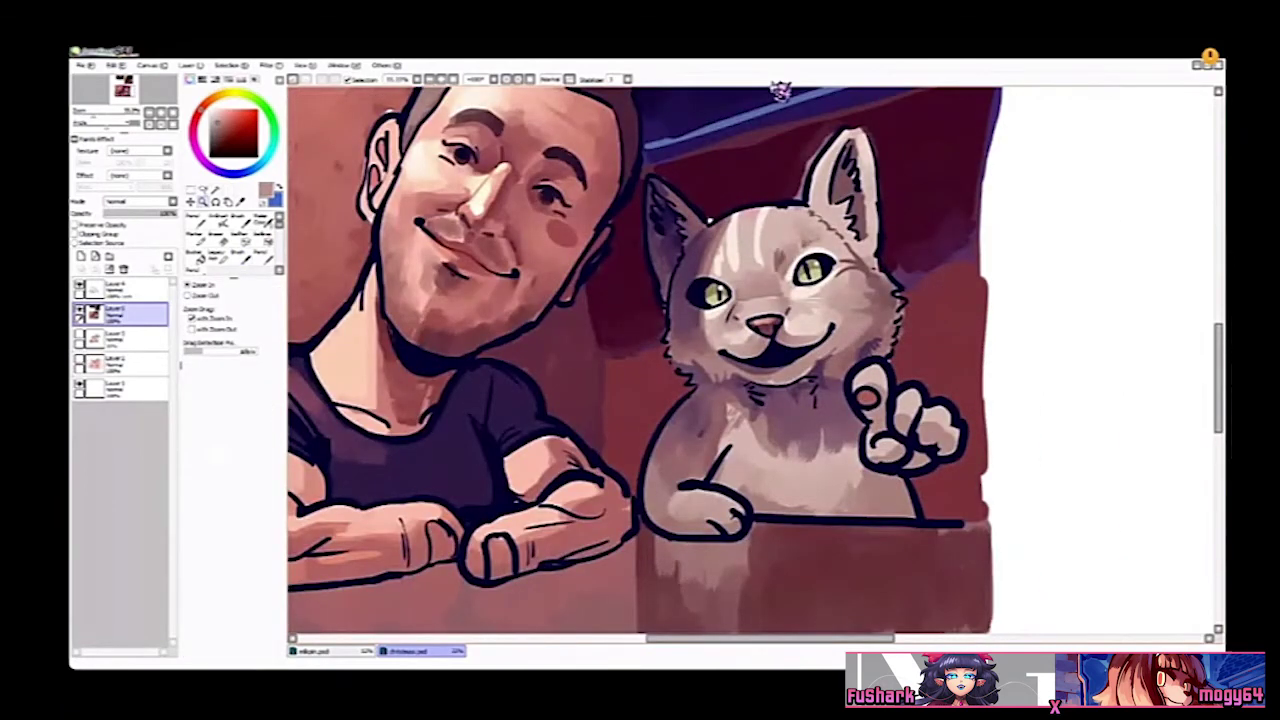
{"action": "left_click", "coordinate": [824, 300], "text": "ctrl"}
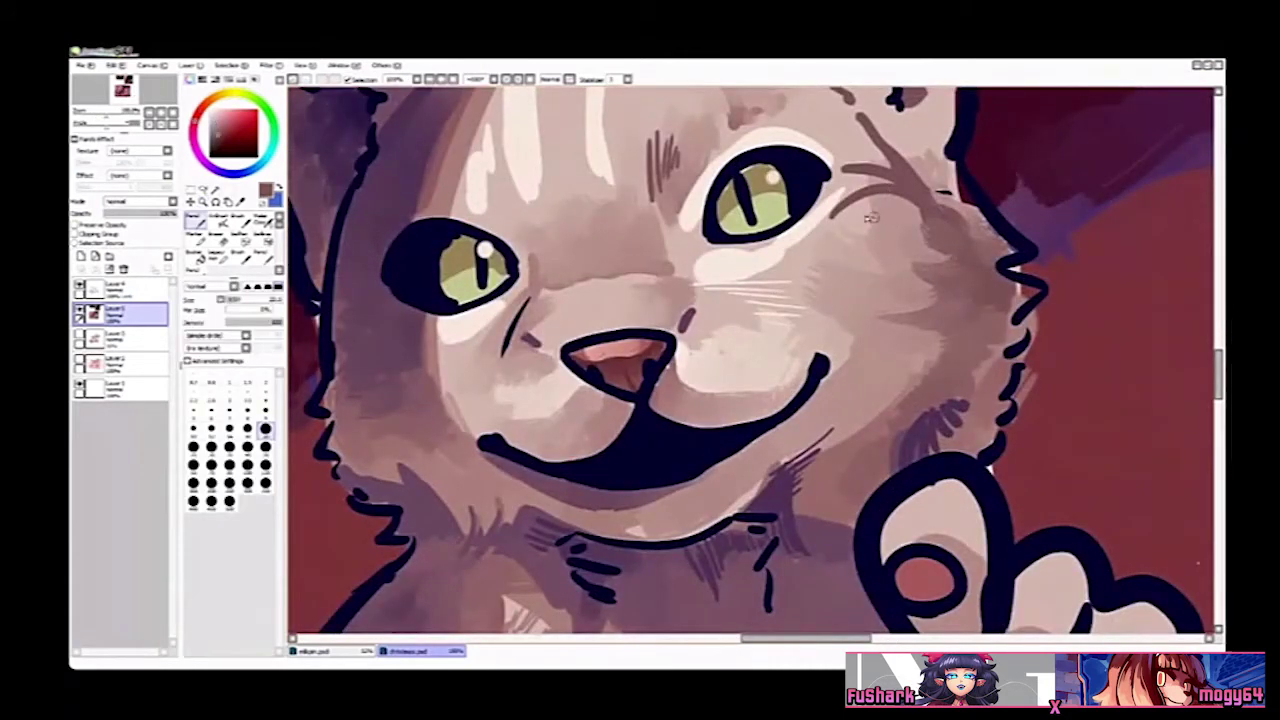
{"action": "left_click", "coordinate": [893, 262], "text": "ctrl+alt"}
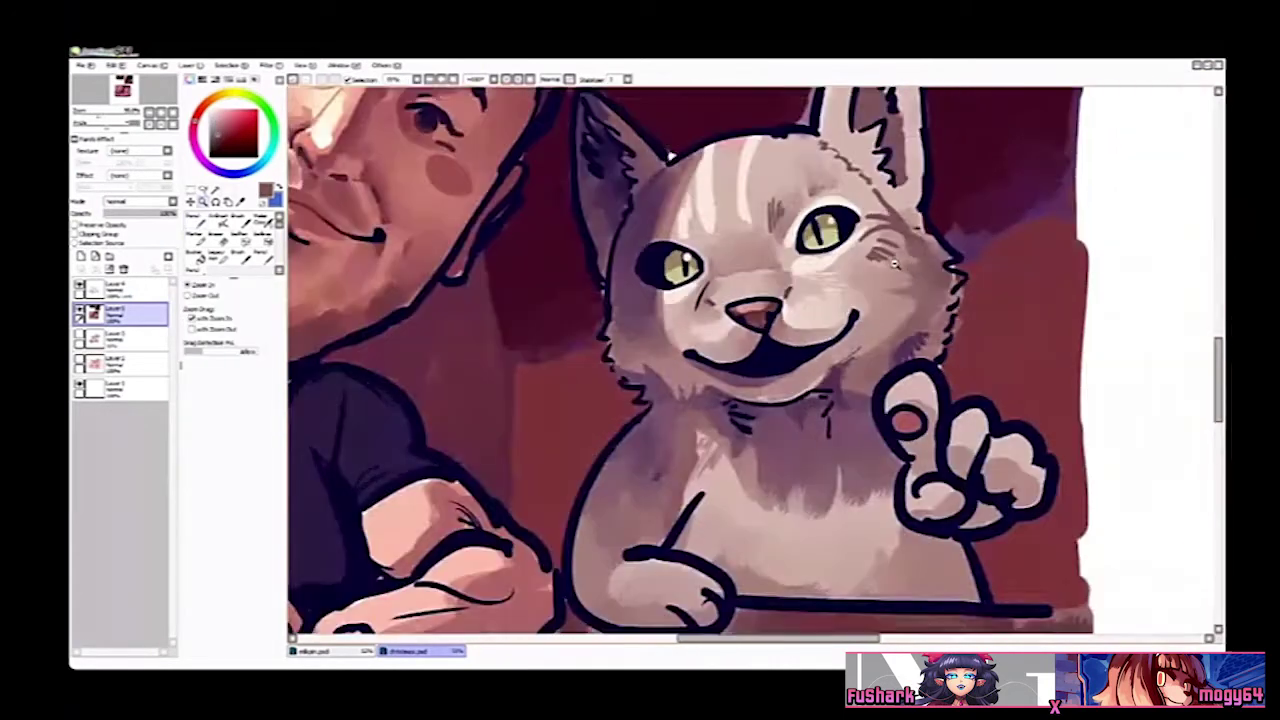
Step: Sample the dark purple from the shaded ear and paint a shadow on the adjoining forehead, softening it with the brush
{"action": "left_click", "coordinate": [715, 274], "text": "ctrl"}
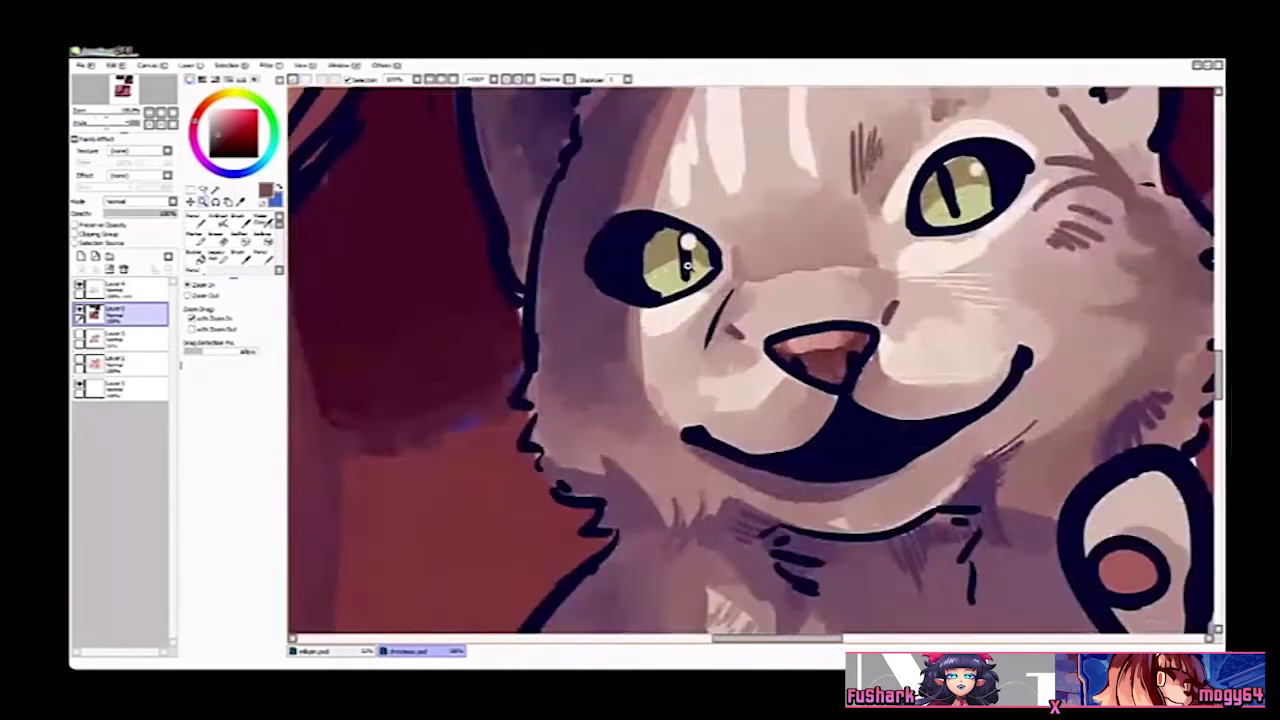
{"action": "left_click_drag", "start_coordinate": [612, 186], "coordinate": [622, 393]}
{"action": "right_click", "coordinate": [584, 293]}
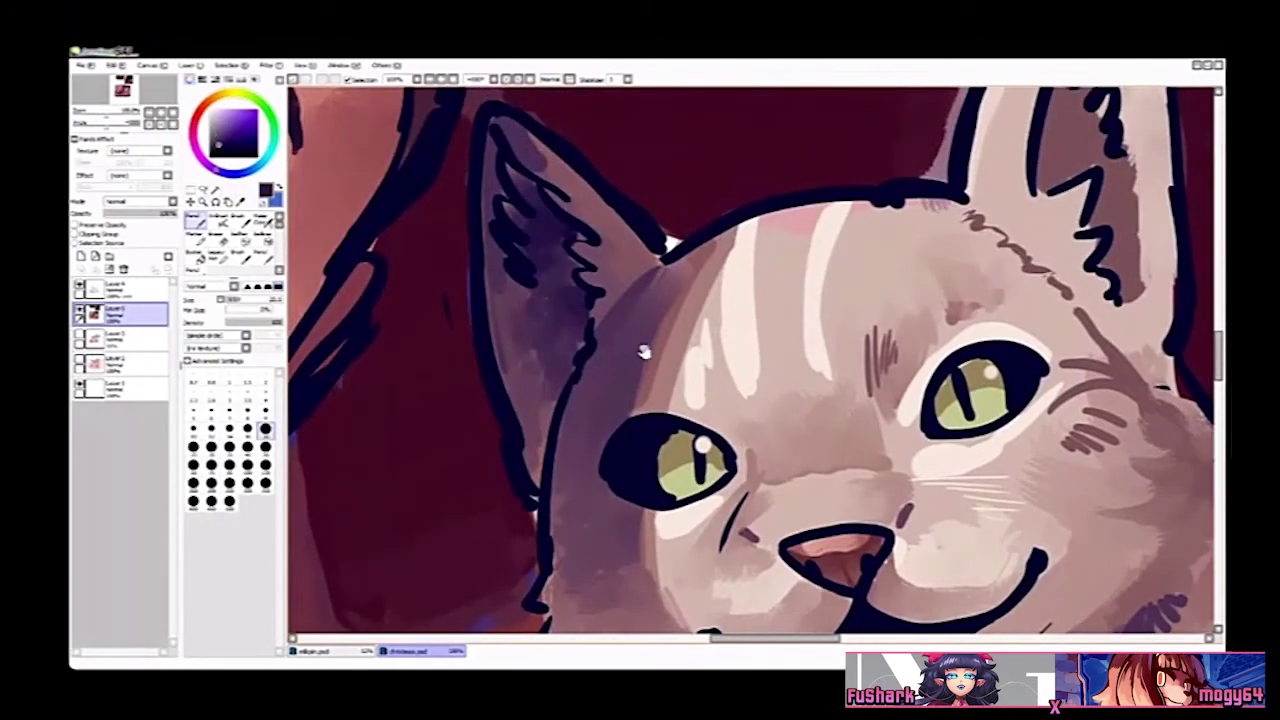
{"action": "left_click_drag", "start_coordinate": [643, 351], "coordinate": [653, 299]}
{"action": "left_click_drag", "start_coordinate": [711, 351], "coordinate": [727, 311]}
{"action": "left_click_drag", "start_coordinate": [650, 328], "coordinate": [700, 197]}
{"action": "key", "text": "b"}
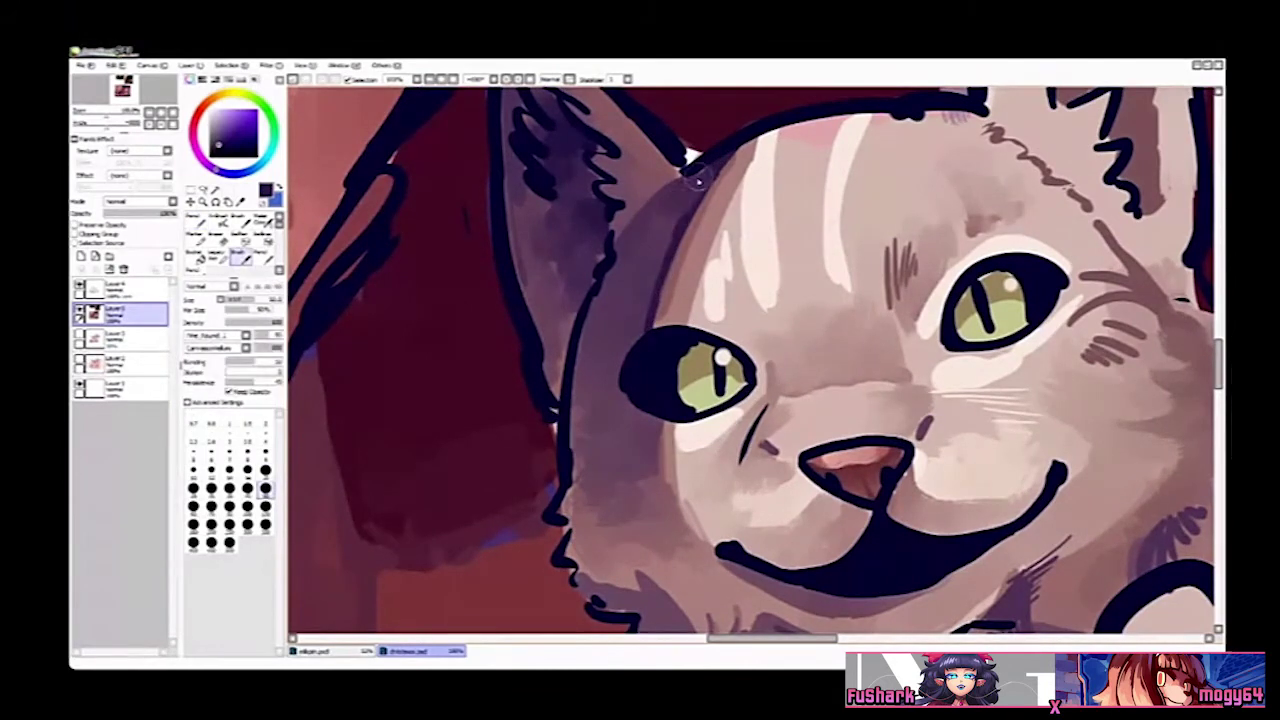
{"action": "left_click", "coordinate": [673, 327], "text": "ctrl+alt"}
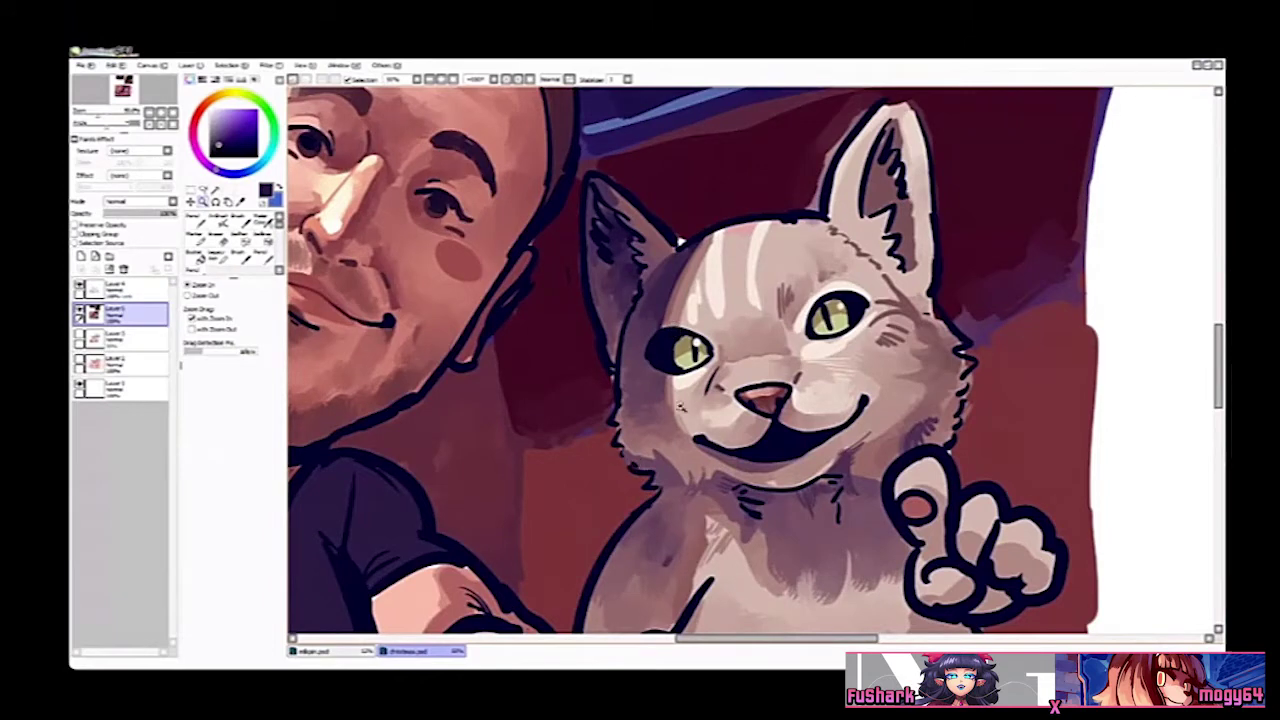
Step: Paint purple shadow below the cat's shaded eye and along the cheek's outer edge, blending with sampled fur tones
{"action": "key", "text": "n"}
{"action": "key", "text": "b"}
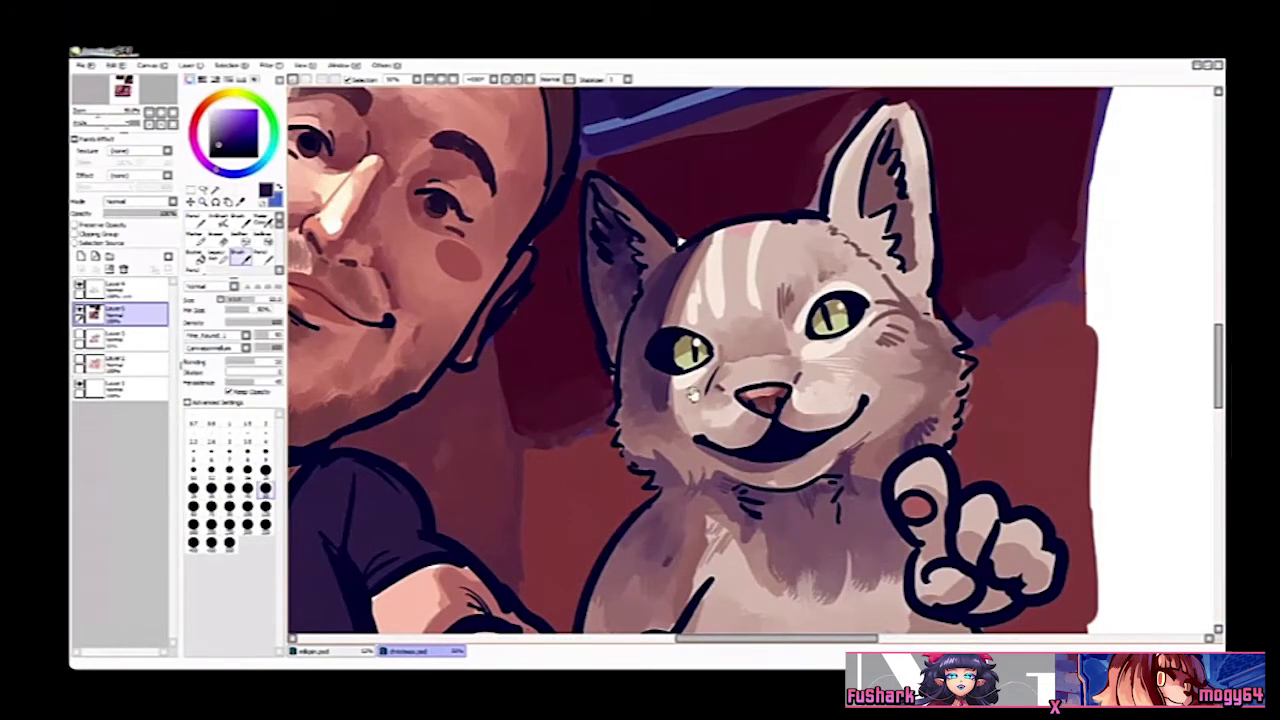
{"action": "left_click_drag", "start_coordinate": [693, 396], "coordinate": [715, 326]}
{"action": "left_click", "coordinate": [695, 391], "text": "ctrl"}
{"action": "right_click", "coordinate": [668, 405]}
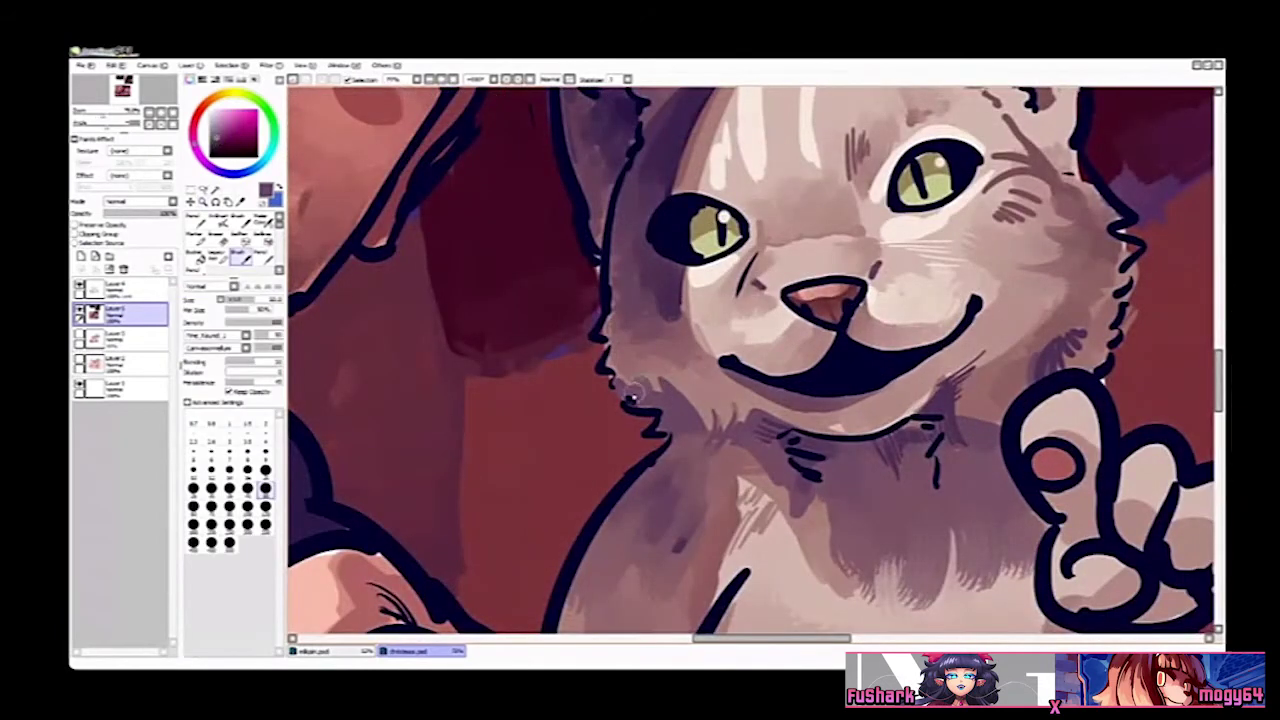
{"action": "left_click_drag", "start_coordinate": [641, 393], "coordinate": [609, 341]}
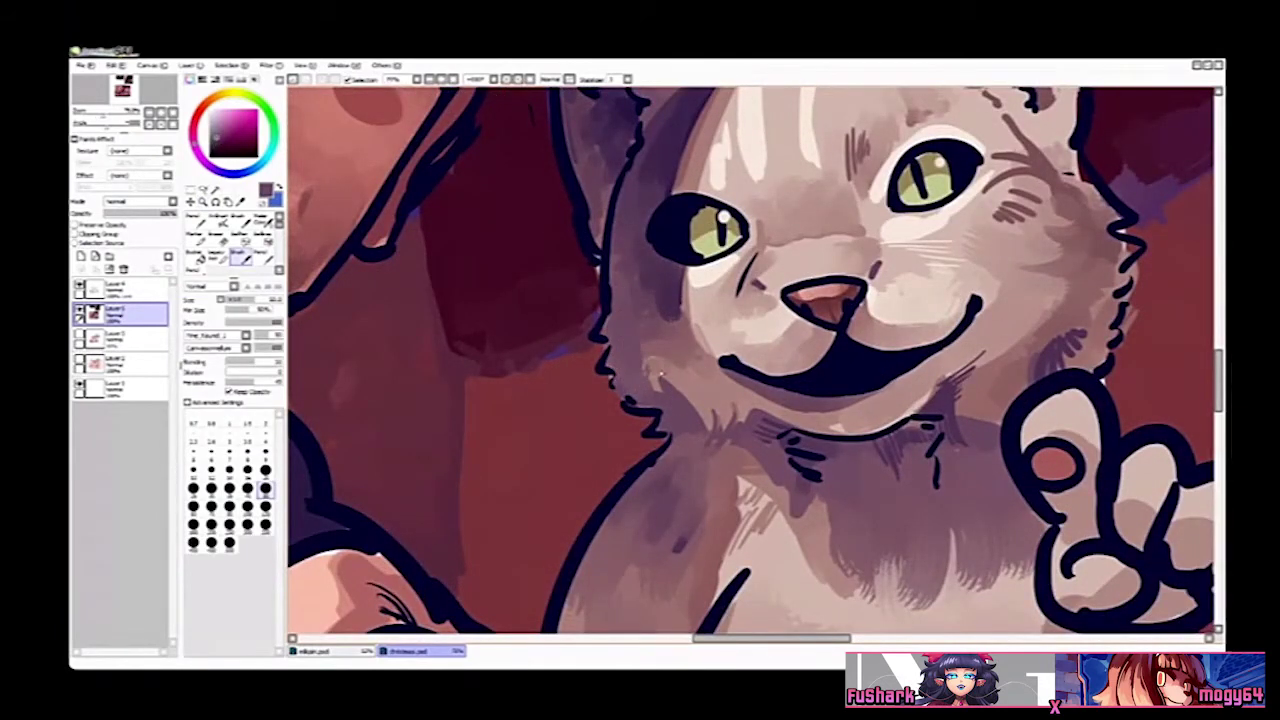
{"action": "left_click", "coordinate": [655, 364], "text": "alt"}
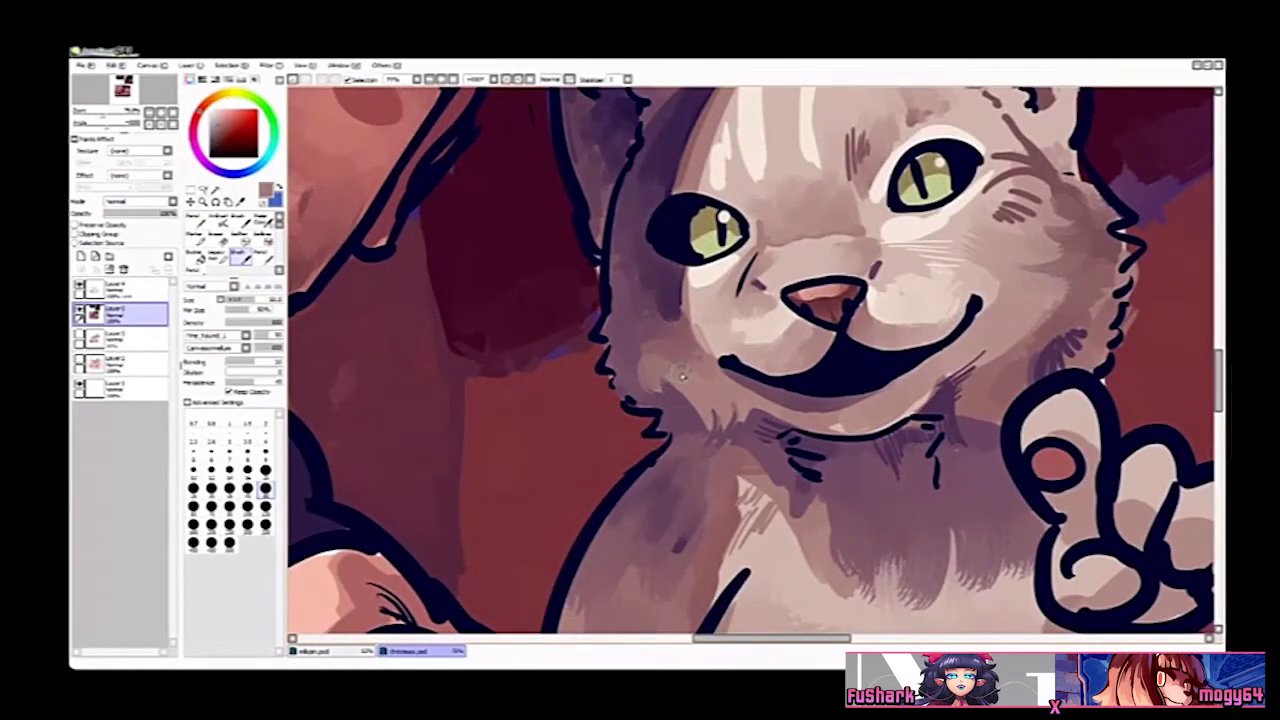
Step: Paint sampled purple shadow down the outer edge of the cat's shaded cheek below the eye
{"action": "right_click", "coordinate": [662, 280]}
{"action": "mouse_move", "coordinate": [638, 296]}
{"action": "left_mouse_down"}
{"action": "mouse_move", "coordinate": [621, 300]}
{"action": "mouse_move", "coordinate": [620, 349]}
{"action": "left_mouse_up"}
{"action": "key", "text": "n"}
{"action": "right_click", "coordinate": [587, 264]}
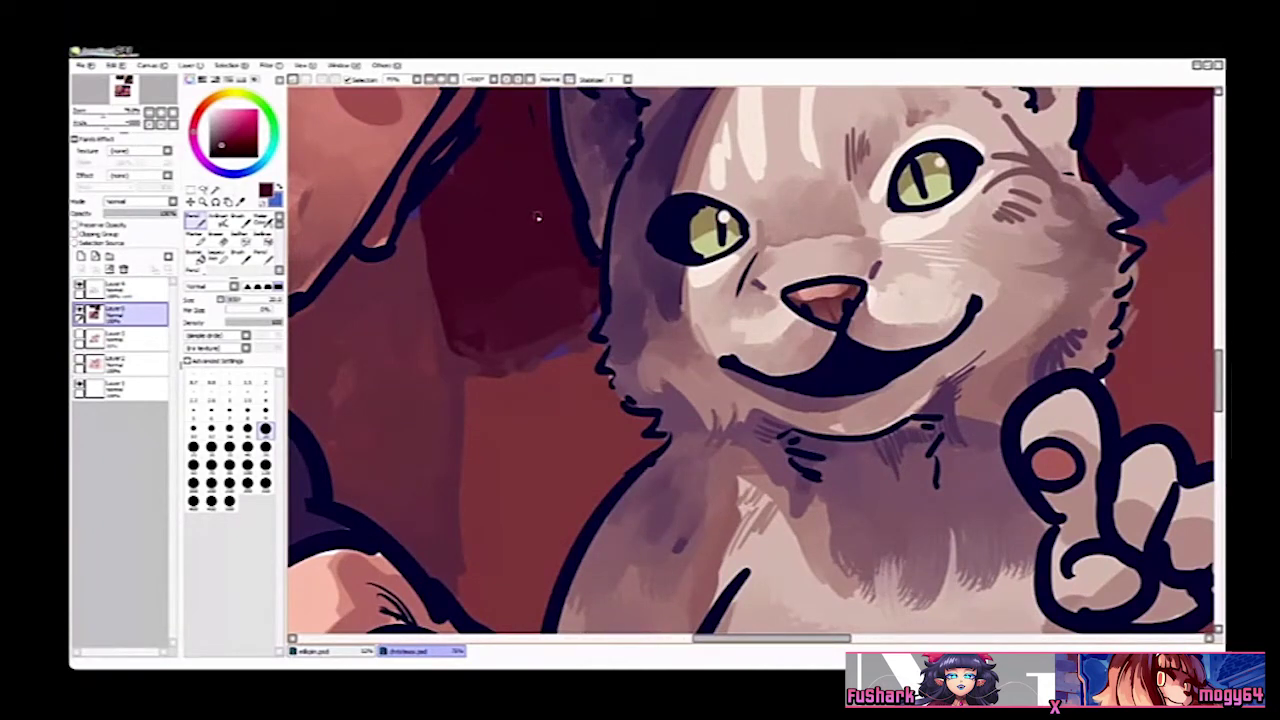
Step: Try pencil and brush strokes in sampled fur purple on the cat's shaded cheek beside the mouth corner, and undo them
{"action": "left_click", "coordinate": [715, 369], "text": "alt"}
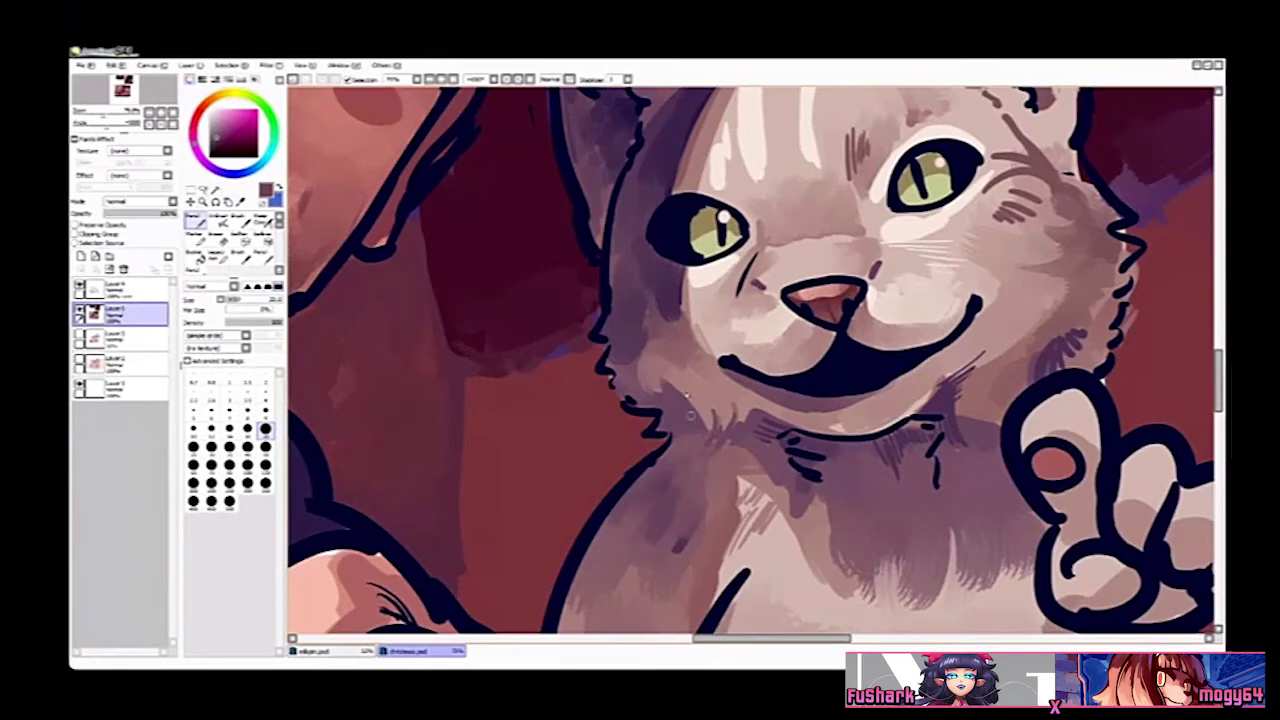
{"action": "left_click_drag", "start_coordinate": [686, 363], "coordinate": [687, 398]}
{"action": "key", "text": "ctrl+z"}
{"action": "key", "text": "ctrl+z"}
{"action": "left_click", "coordinate": [691, 389], "text": "ctrl"}
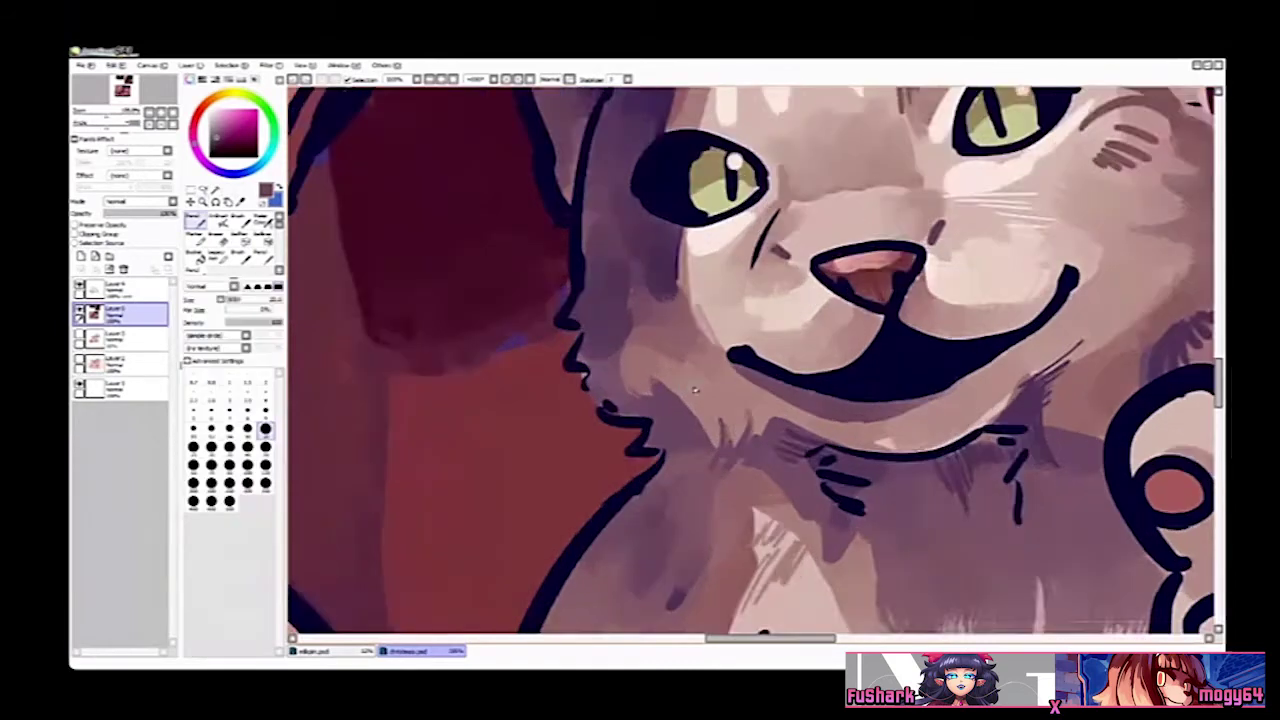
{"action": "left_click", "coordinate": [692, 393], "text": "ctrl+alt"}
{"action": "left_click", "coordinate": [693, 396], "text": "ctrl+alt"}
{"action": "left_click", "coordinate": [694, 398], "text": "ctrl"}
{"action": "key", "text": "ctrl+space"}
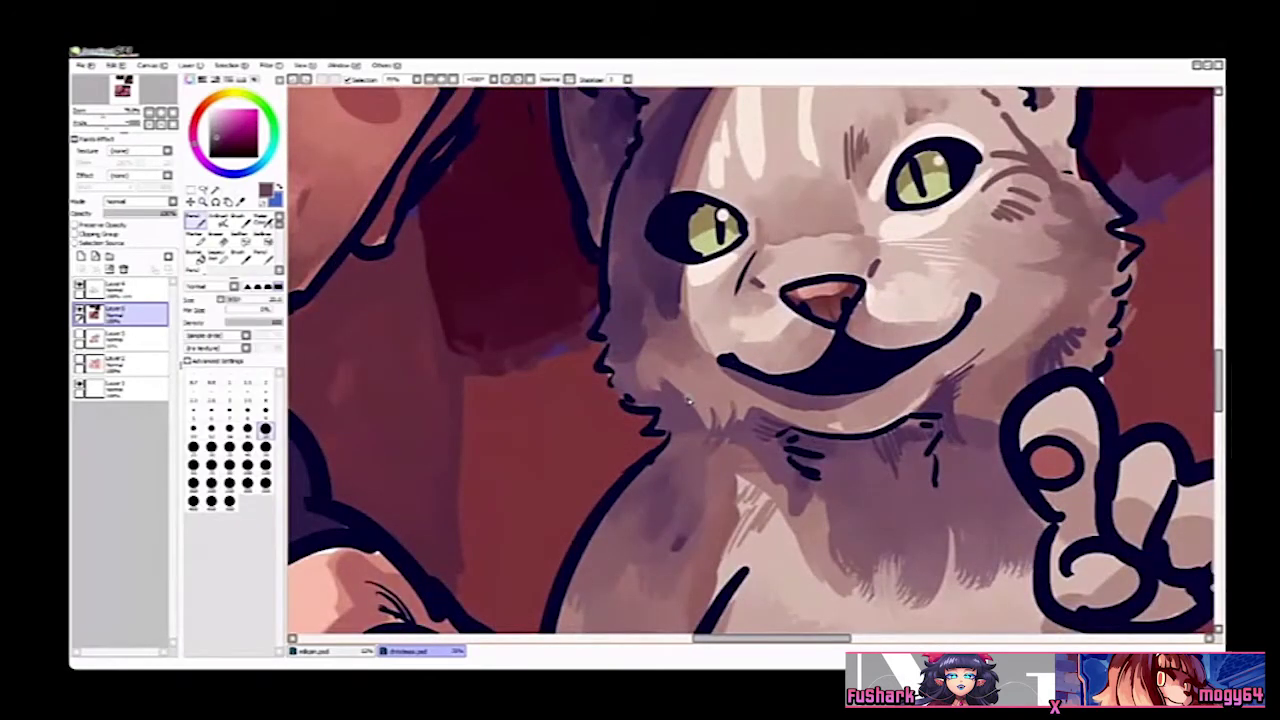
{"action": "key", "text": "b"}
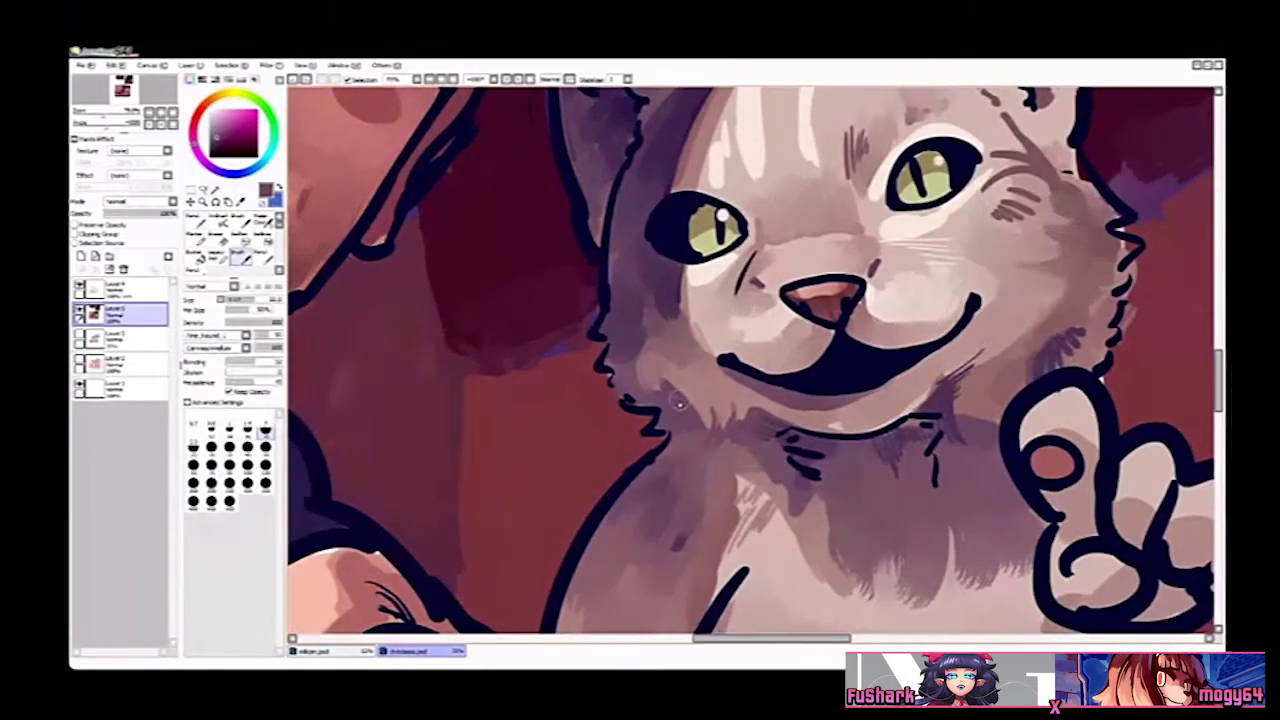
{"action": "mouse_move", "coordinate": [679, 358]}
{"action": "left_mouse_down"}
{"action": "mouse_move", "coordinate": [675, 384]}
{"action": "mouse_move", "coordinate": [680, 370]}
{"action": "mouse_move", "coordinate": [647, 367]}
{"action": "mouse_move", "coordinate": [656, 353]}
{"action": "left_mouse_up"}
{"action": "key", "text": "ctrl+z"}
Step: Blend the lower part of the cat's shaded cheek above the neck with brush strokes in sampled fur tones
{"action": "left_click", "coordinate": [678, 381], "text": "alt"}
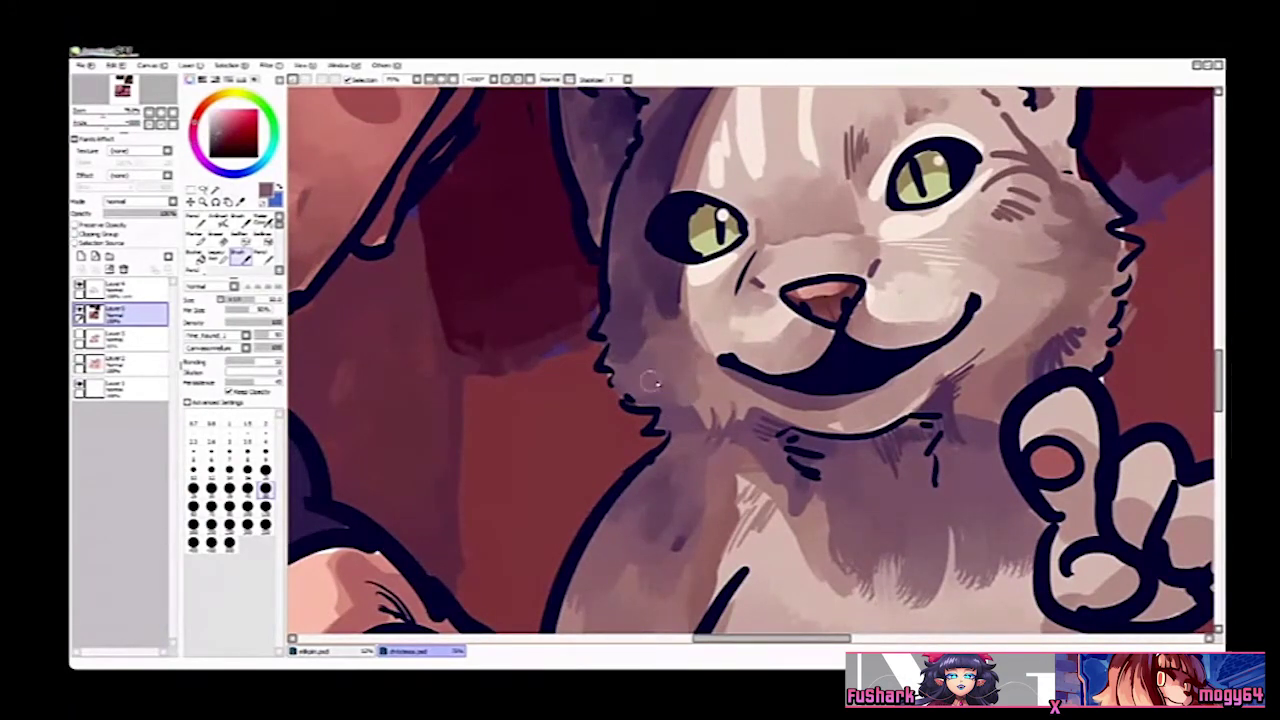
{"action": "key", "text": "ctrl+space"}
{"action": "left_click", "coordinate": [703, 375], "text": "ctrl+alt"}
{"action": "left_click", "coordinate": [712, 394], "text": "ctrl"}
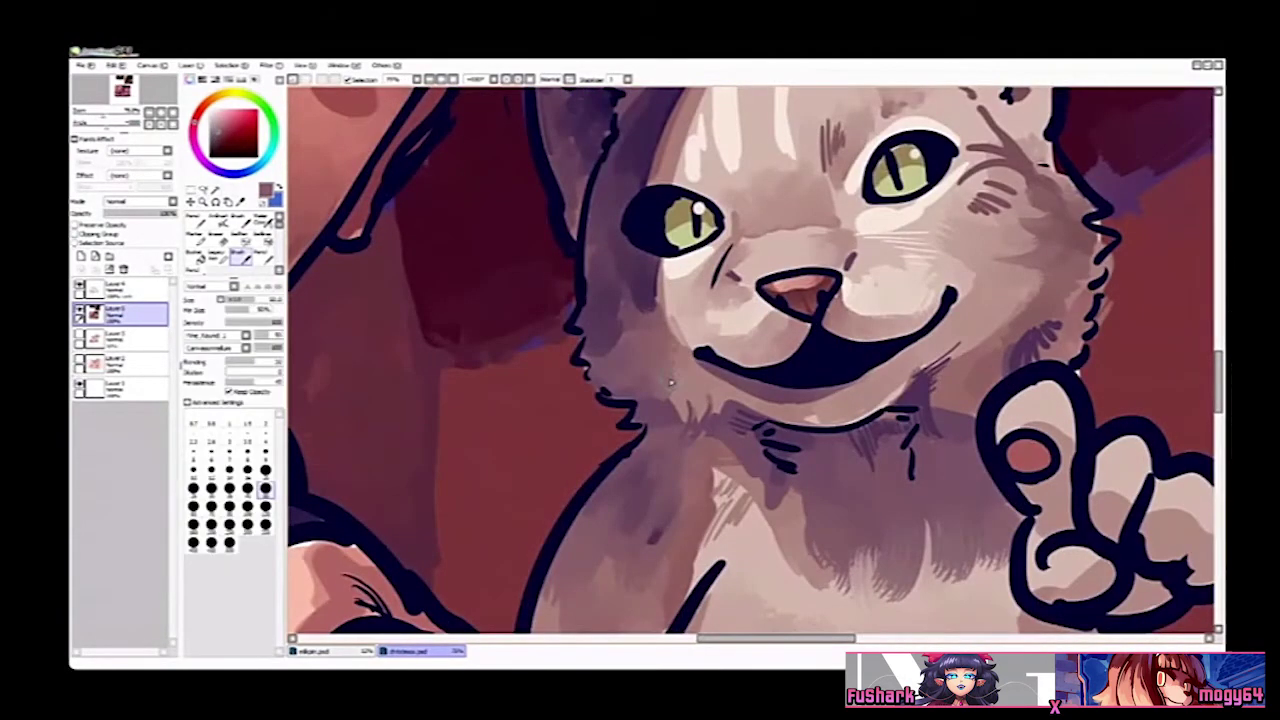
{"action": "left_click", "coordinate": [659, 407], "text": "alt"}
{"action": "mouse_move", "coordinate": [662, 410]}
{"action": "left_mouse_down"}
{"action": "mouse_move", "coordinate": [673, 373]}
{"action": "mouse_move", "coordinate": [719, 398]}
{"action": "left_mouse_up"}
{"action": "left_click", "coordinate": [655, 372], "text": "ctrl+alt"}
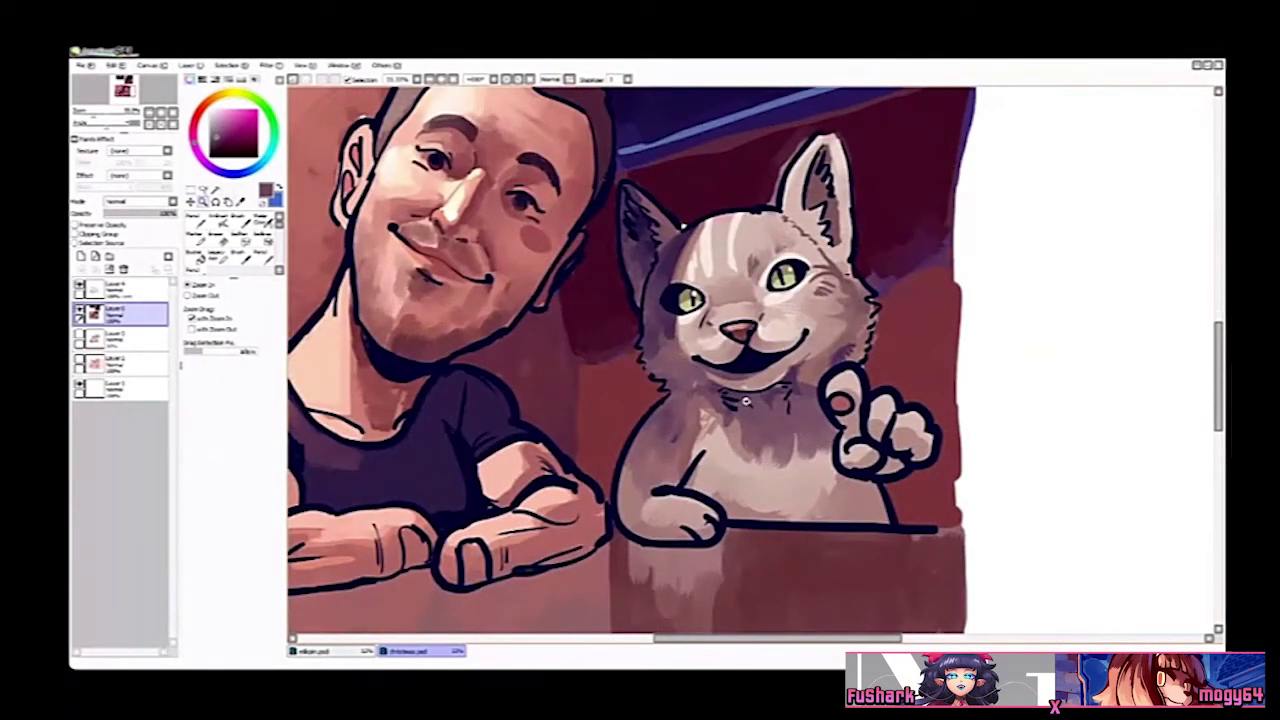
Step: Paint brown shading strokes at the base of the cat's lit ear, beside the inner ear outline, with a sampled fur shadow color
{"action": "left_click", "coordinate": [817, 410], "text": "ctrl"}
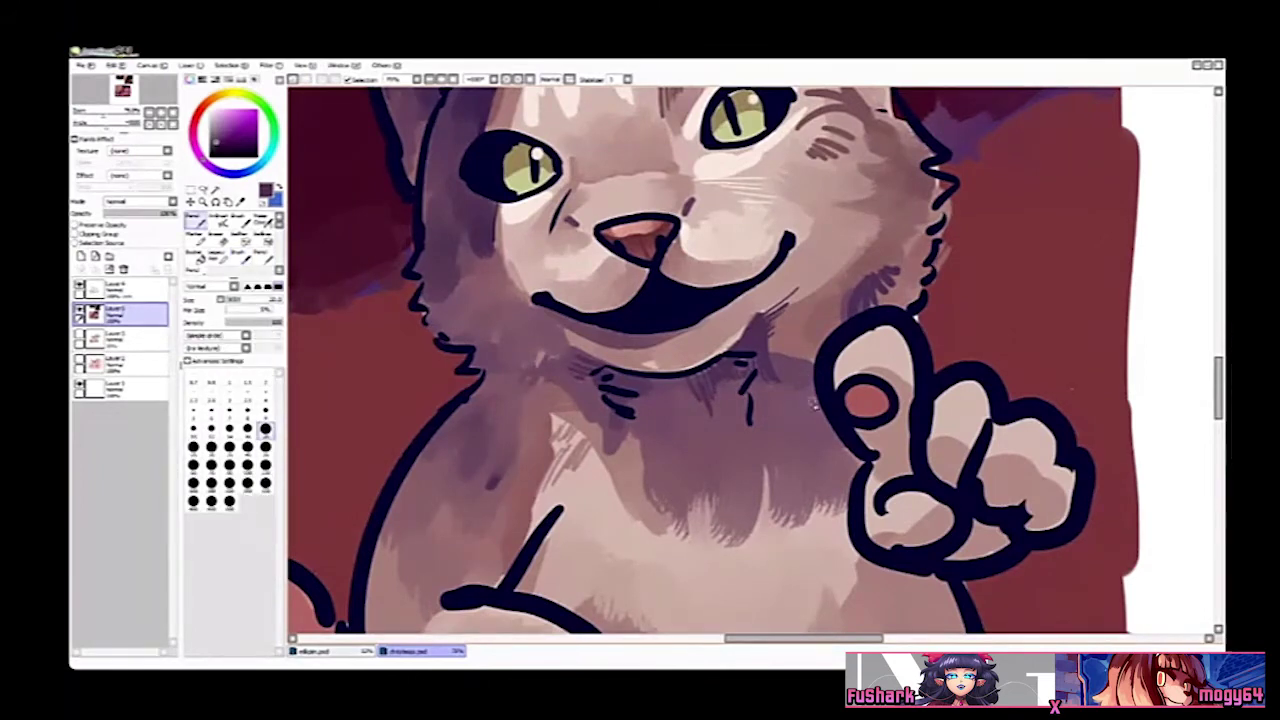
{"action": "left_click", "coordinate": [840, 315], "text": "ctrl+alt"}
{"action": "left_click_drag", "start_coordinate": [850, 292], "coordinate": [828, 372]}
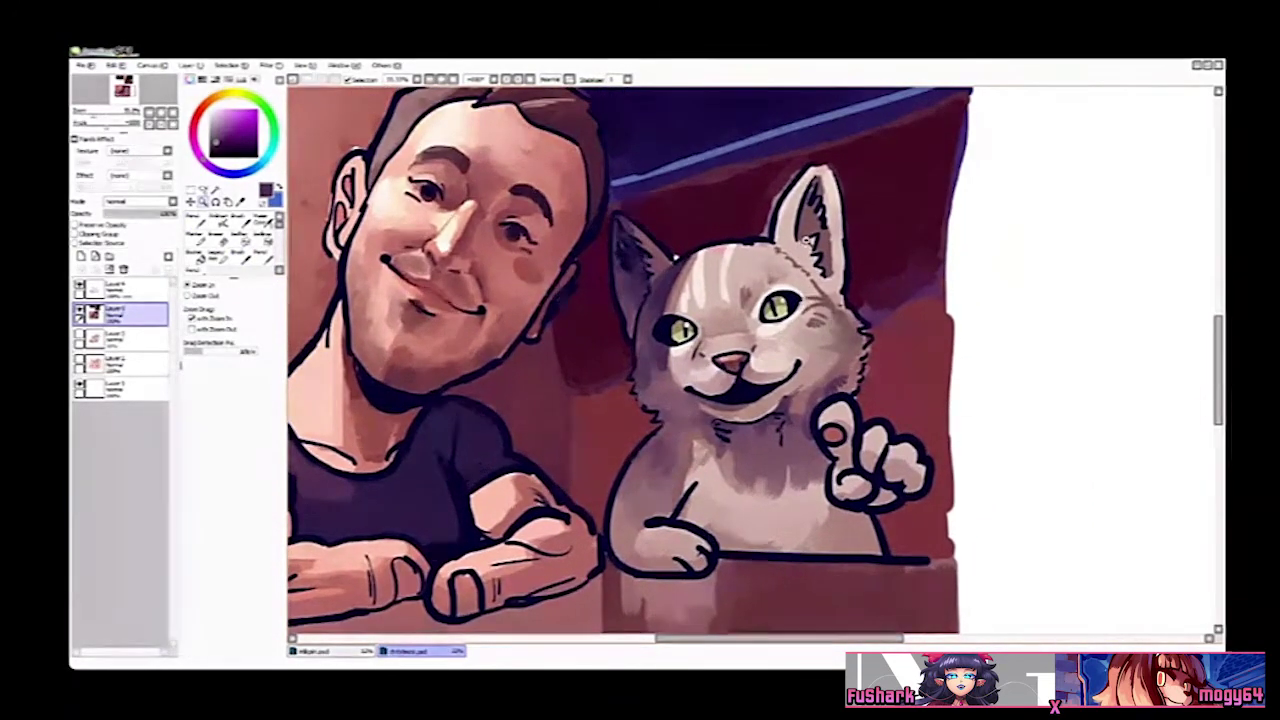
{"action": "left_click", "coordinate": [808, 232], "text": "ctrl"}
{"action": "left_click", "coordinate": [841, 255], "text": "ctrl"}
{"action": "left_click_drag", "start_coordinate": [838, 258], "coordinate": [828, 378]}
{"action": "right_click", "coordinate": [752, 287]}
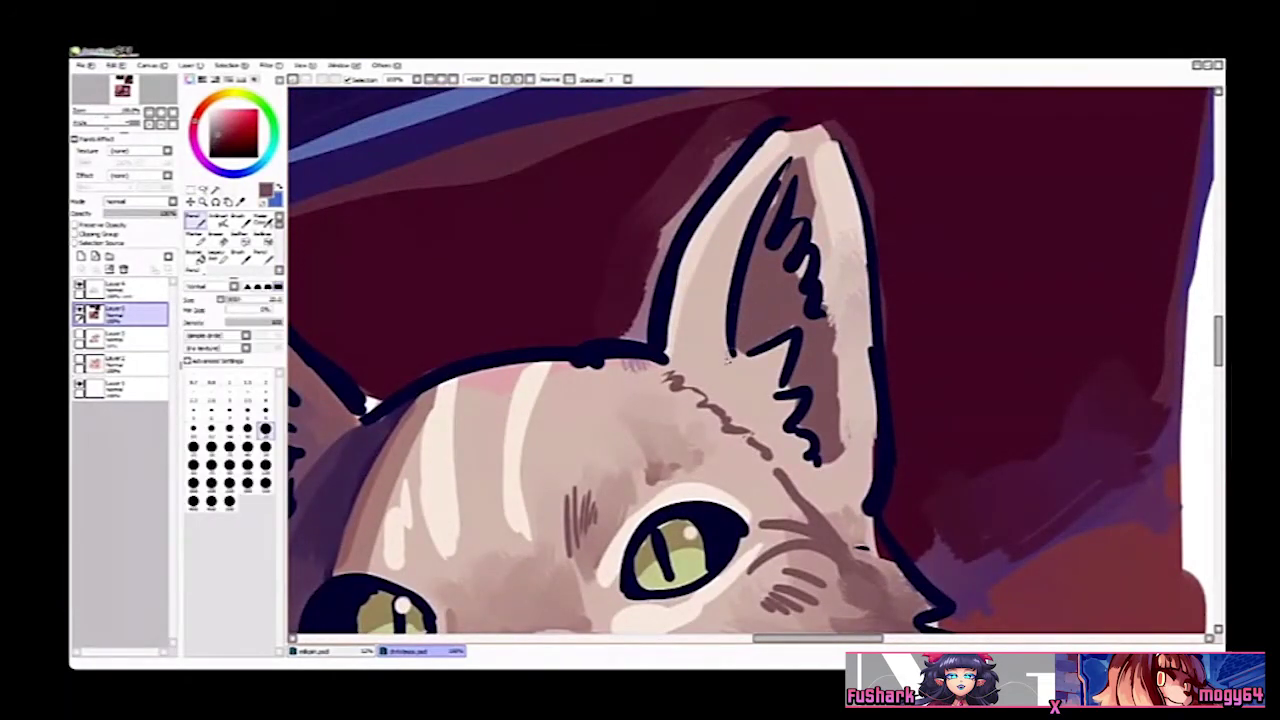
{"action": "mouse_move", "coordinate": [729, 358]}
{"action": "left_mouse_down"}
{"action": "mouse_move", "coordinate": [719, 350]}
{"action": "mouse_move", "coordinate": [714, 366]}
{"action": "mouse_move", "coordinate": [717, 295]}
{"action": "left_mouse_up"}
{"action": "key", "text": "b"}
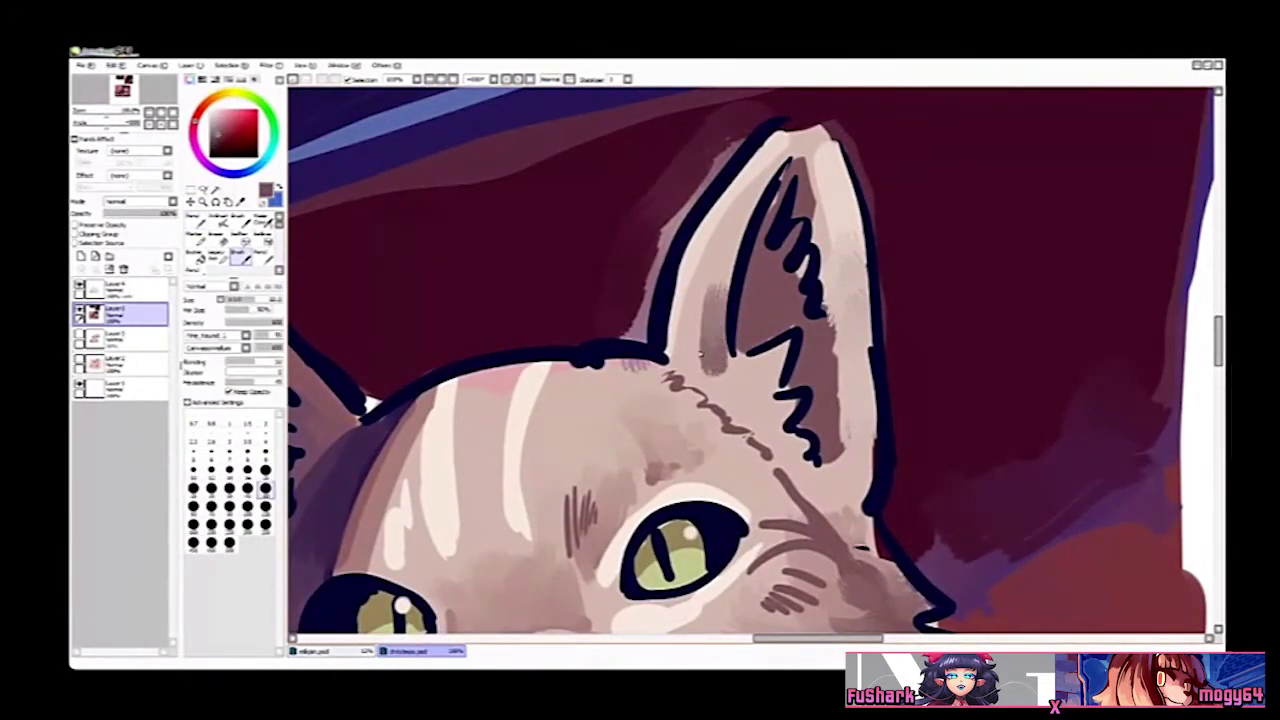
{"action": "key", "text": "n"}
{"action": "mouse_move", "coordinate": [696, 352]}
{"action": "left_mouse_down"}
{"action": "mouse_move", "coordinate": [687, 362]}
{"action": "mouse_move", "coordinate": [692, 292]}
{"action": "left_mouse_up"}
{"action": "key", "text": "b"}
Step: Draw thin light fur strokes with the pencil through the shading at the lit ear's base, using sampled light fur color
{"action": "right_click", "coordinate": [720, 251]}
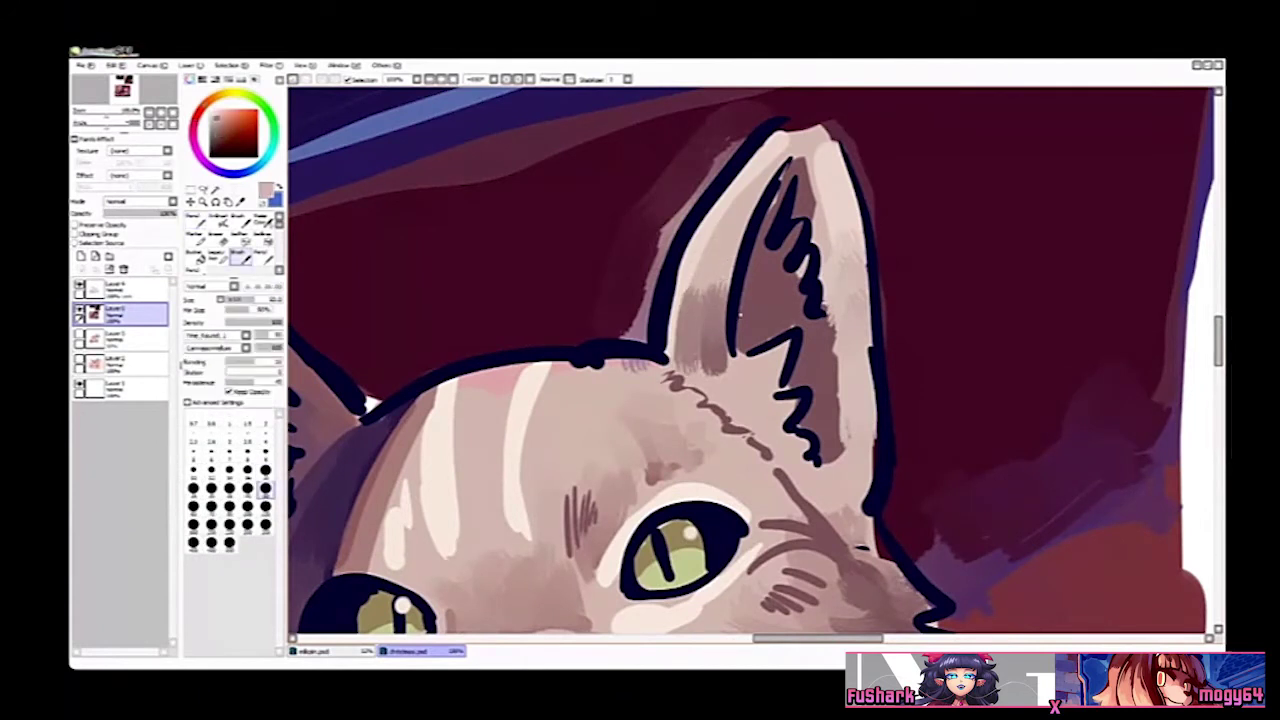
{"action": "key", "text": "n"}
{"action": "left_click_drag", "start_coordinate": [712, 315], "coordinate": [709, 340]}
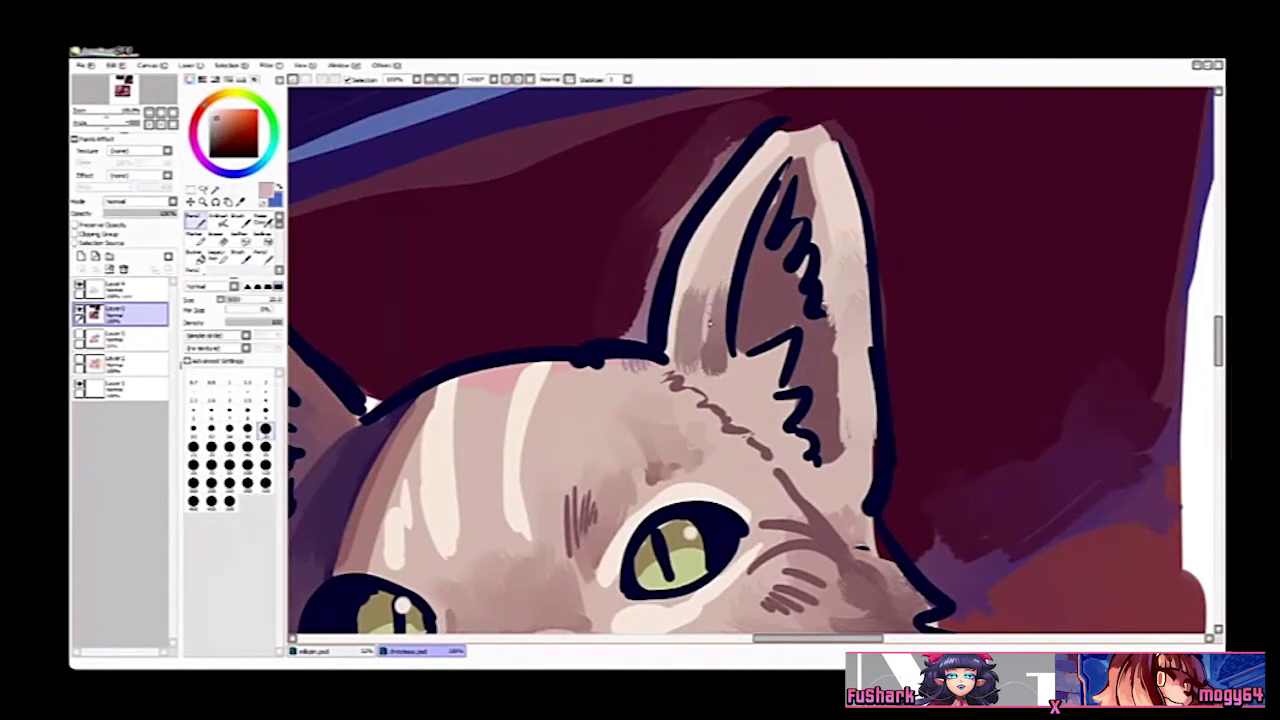
{"action": "mouse_move", "coordinate": [693, 294]}
{"action": "left_mouse_down"}
{"action": "mouse_move", "coordinate": [686, 362]}
{"action": "mouse_move", "coordinate": [681, 352]}
{"action": "left_mouse_up"}
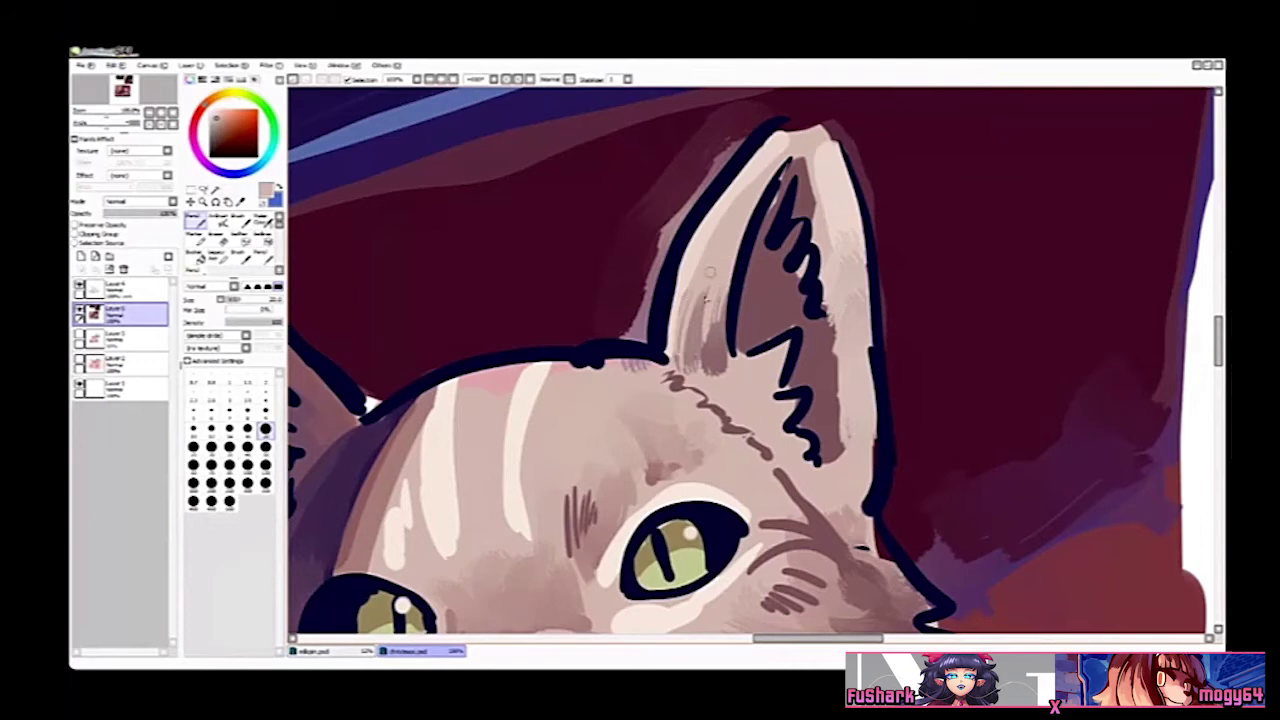
Step: Examine the fur strokes inside the cat's lit ear up close and within the whole picture
{"action": "key", "text": "ctrl+space"}
{"action": "left_click", "coordinate": [757, 342]}
{"action": "left_click", "coordinate": [764, 338]}
{"action": "left_click", "coordinate": [767, 337]}
{"action": "left_click", "coordinate": [775, 337], "text": "alt"}
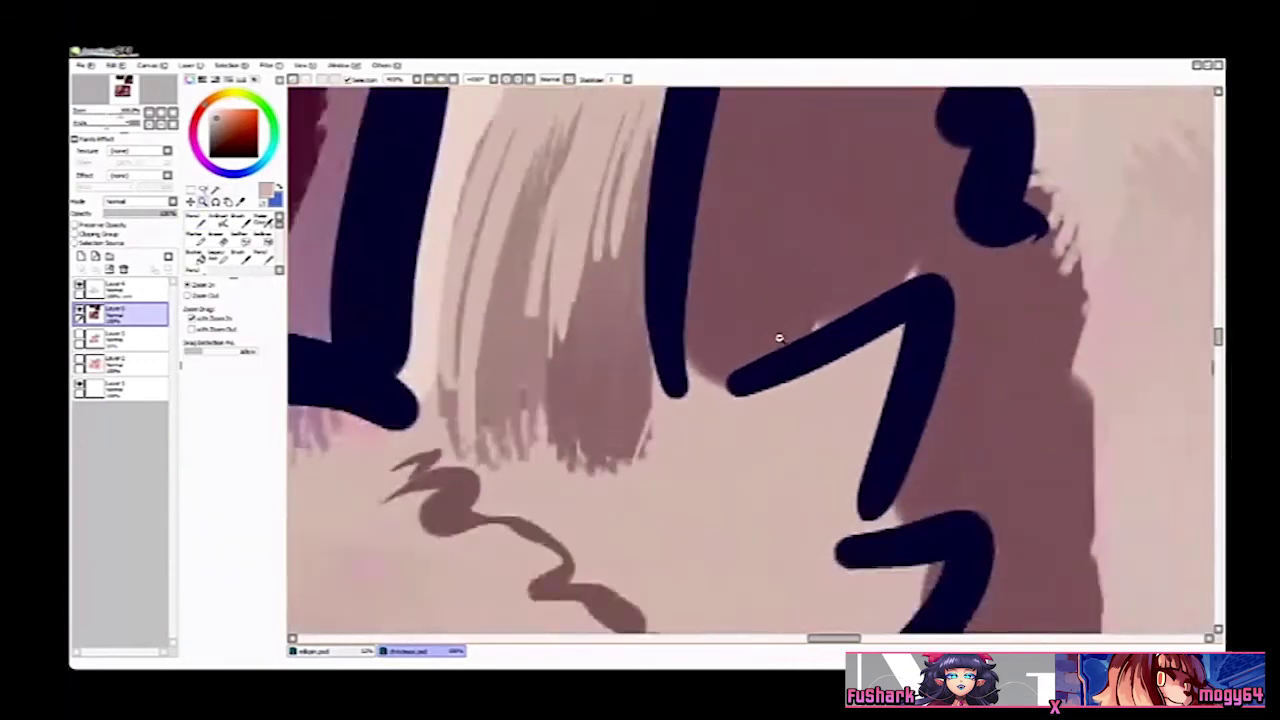
{"action": "left_click", "coordinate": [784, 340], "text": "alt"}
{"action": "left_click", "coordinate": [788, 345], "text": "alt"}
{"action": "scroll", "coordinate": [788, 345], "scroll_direction": "down", "scroll_amount": 3}
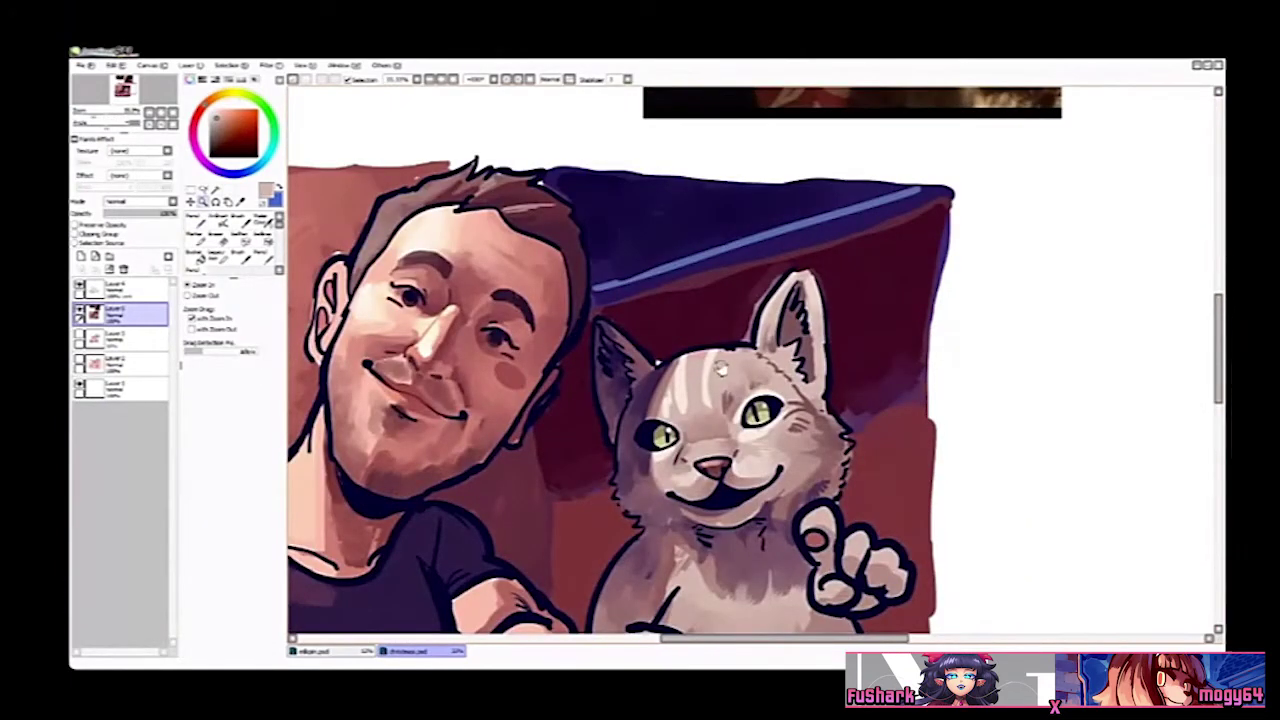
Step: Draw a darker olive band along the shadow edge in the lit eye's iris and soften it upward with the brush
{"action": "scroll", "coordinate": [770, 410], "scroll_direction": "up", "scroll_amount": 5}
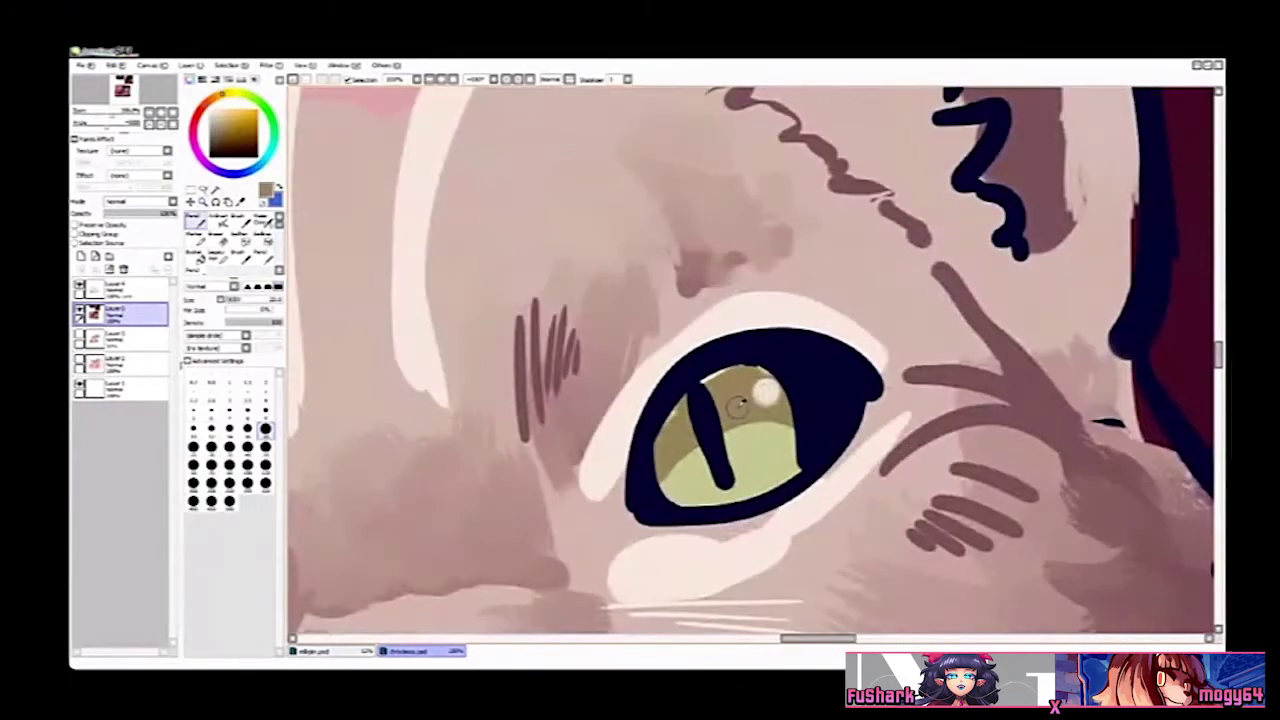
{"action": "left_click_drag", "start_coordinate": [228, 130], "coordinate": [223, 97]}
{"action": "mouse_move", "coordinate": [798, 424]}
{"action": "left_mouse_down"}
{"action": "mouse_move", "coordinate": [744, 423]}
{"action": "mouse_move", "coordinate": [655, 458]}
{"action": "left_mouse_up"}
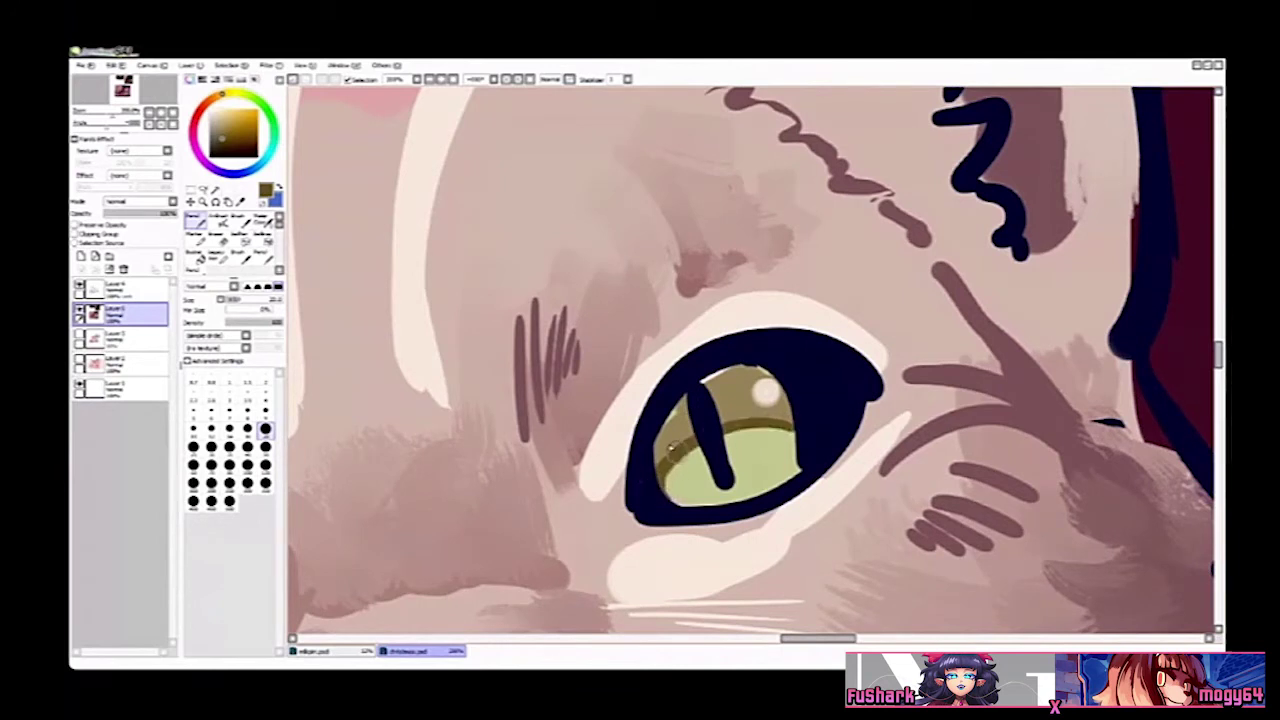
{"action": "key", "text": "b"}
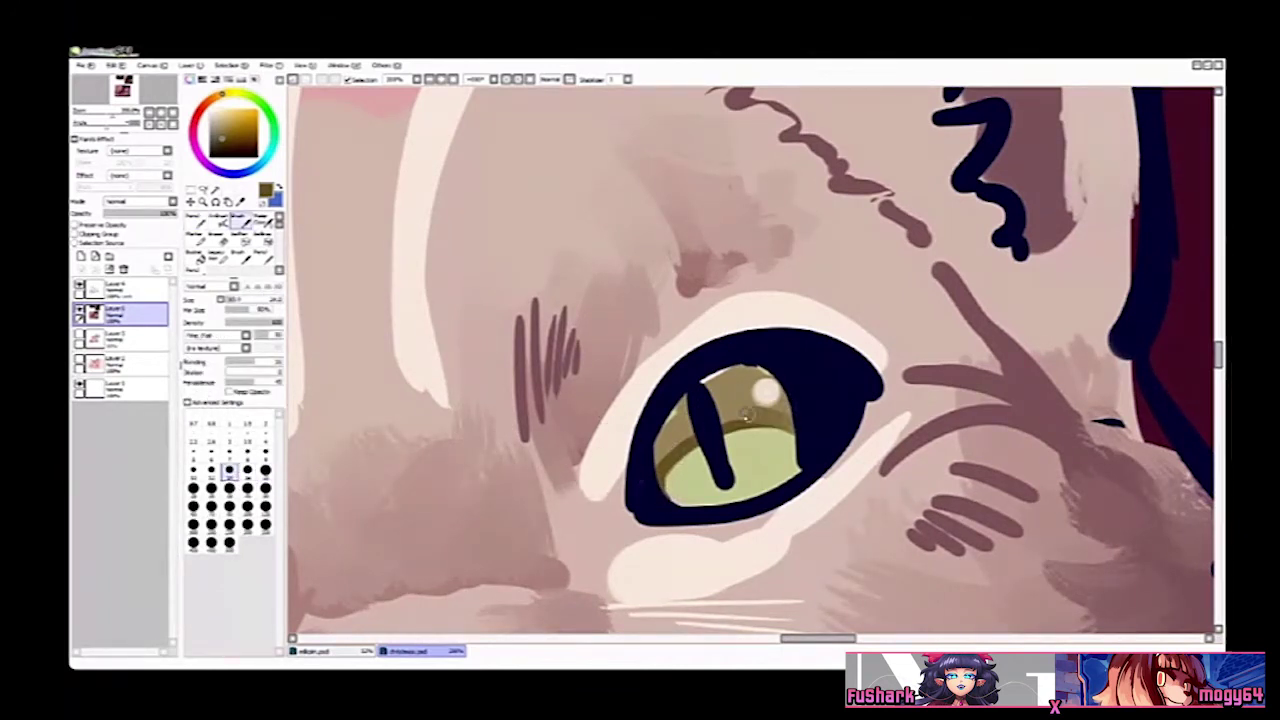
{"action": "mouse_move", "coordinate": [747, 416]}
{"action": "left_mouse_down"}
{"action": "mouse_move", "coordinate": [695, 429]}
{"action": "mouse_move", "coordinate": [656, 466]}
{"action": "mouse_move", "coordinate": [674, 418]}
{"action": "left_mouse_up"}
Step: Add the same dark olive shadow edge to the iris of the cat's shaded eye and soften it with the brush
{"action": "mouse_move", "coordinate": [770, 418]}
{"action": "left_mouse_down"}
{"action": "mouse_move", "coordinate": [720, 404]}
{"action": "mouse_move", "coordinate": [763, 370]}
{"action": "mouse_move", "coordinate": [988, 295]}
{"action": "left_mouse_up"}
{"action": "left_click_drag", "start_coordinate": [614, 386], "coordinate": [701, 319]}
{"action": "key", "text": "n"}
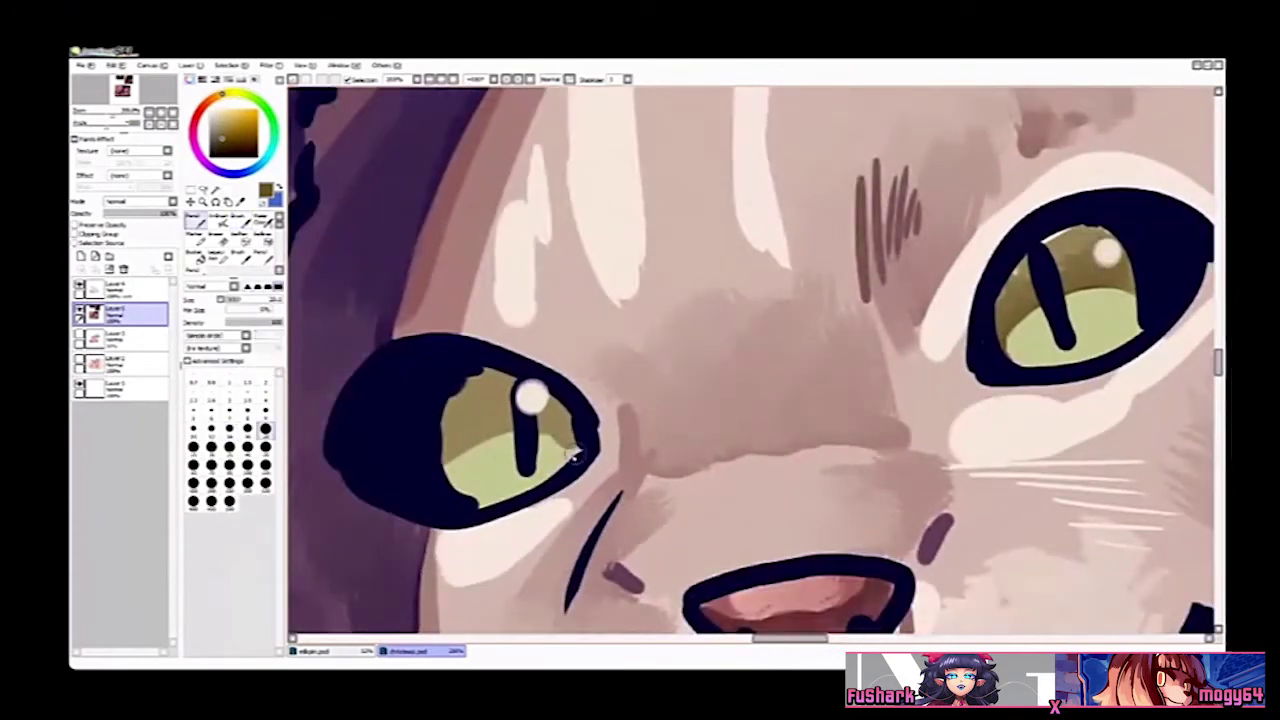
{"action": "mouse_move", "coordinate": [578, 453]}
{"action": "left_mouse_down"}
{"action": "mouse_move", "coordinate": [523, 434]}
{"action": "mouse_move", "coordinate": [474, 442]}
{"action": "mouse_move", "coordinate": [444, 465]}
{"action": "mouse_move", "coordinate": [467, 431]}
{"action": "mouse_move", "coordinate": [510, 426]}
{"action": "left_mouse_up"}
{"action": "key", "text": "b"}
{"action": "mouse_move", "coordinate": [545, 427]}
{"action": "left_mouse_down"}
{"action": "mouse_move", "coordinate": [575, 440]}
{"action": "mouse_move", "coordinate": [560, 413]}
{"action": "mouse_move", "coordinate": [457, 427]}
{"action": "mouse_move", "coordinate": [508, 377]}
{"action": "left_mouse_up"}
{"action": "key", "text": "ctrl+space"}
{"action": "left_click", "coordinate": [558, 398], "text": "ctrl+alt"}
{"action": "left_click", "coordinate": [558, 398], "text": "ctrl+alt"}
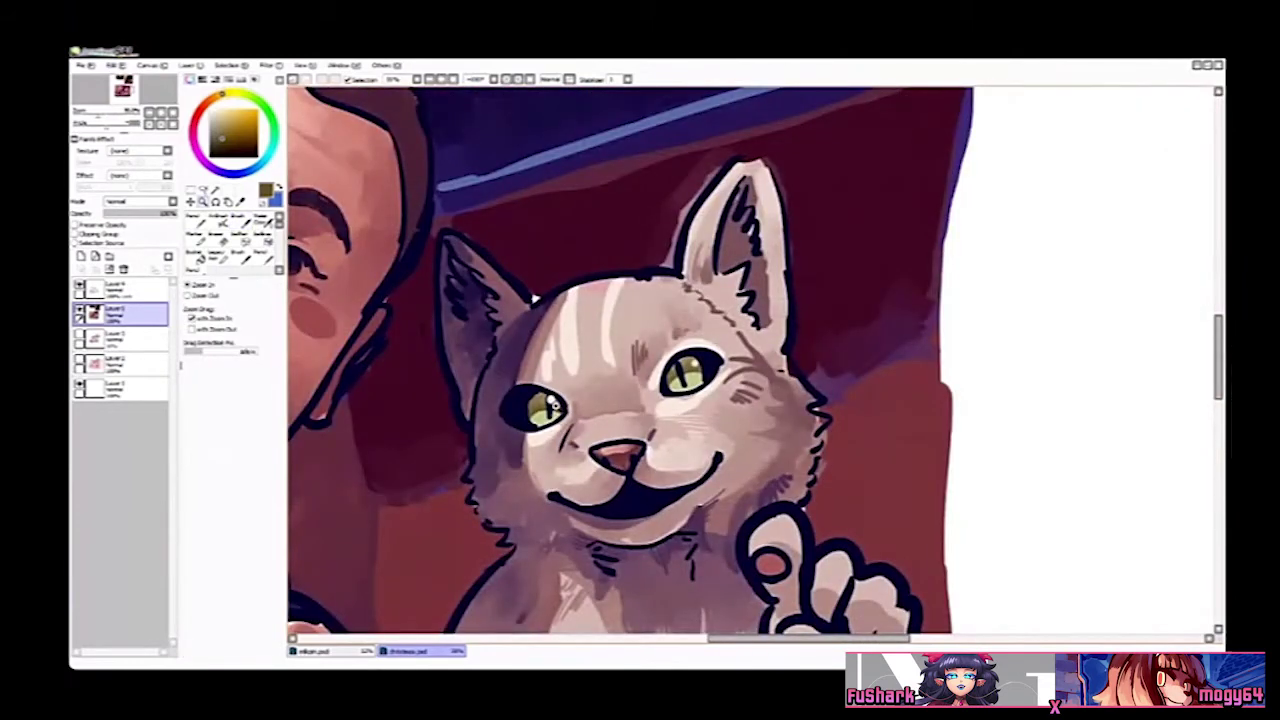
Step: Sample the dark purple near the cat's shaded eye and pencil shadows onto the palm and lower fingers of the raised paw
{"action": "mouse_move", "coordinate": [774, 403]}
{"action": "left_mouse_down"}
{"action": "mouse_move", "coordinate": [780, 317]}
{"action": "mouse_move", "coordinate": [751, 340]}
{"action": "left_mouse_up"}
{"action": "key", "text": "b"}
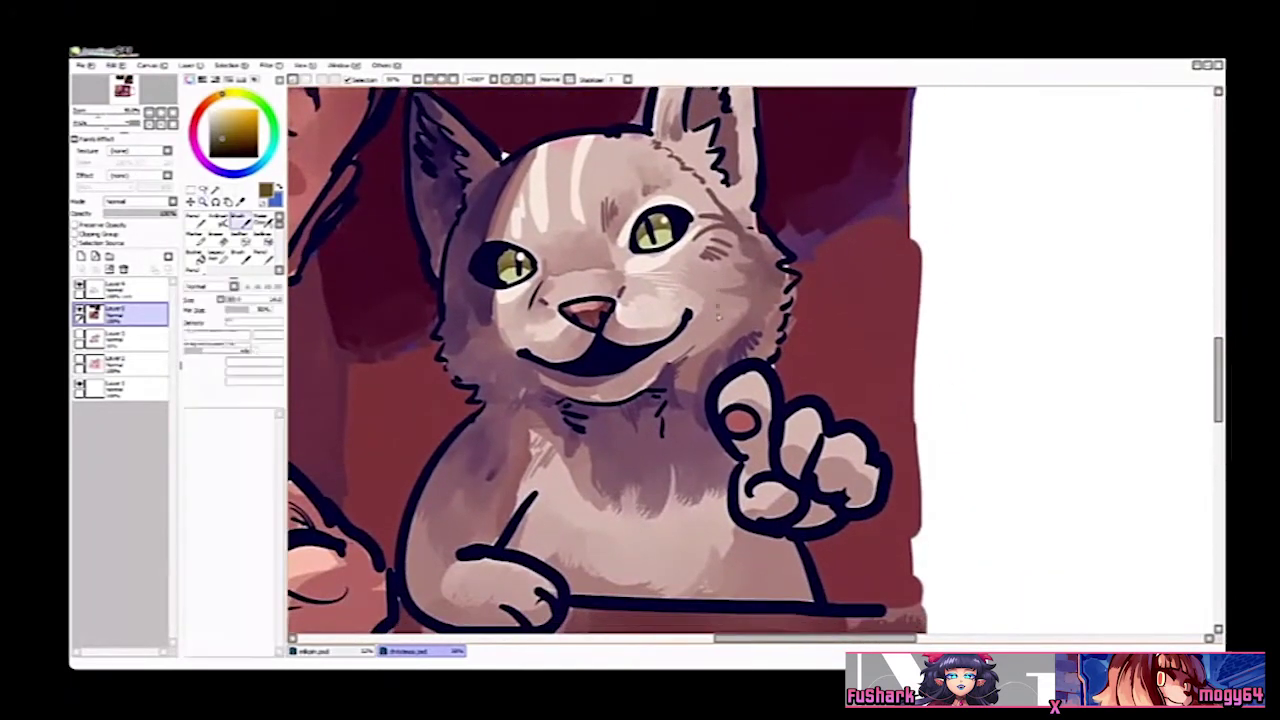
{"action": "left_click", "coordinate": [268, 492]}
{"action": "left_click_drag", "start_coordinate": [825, 429], "coordinate": [795, 428]}
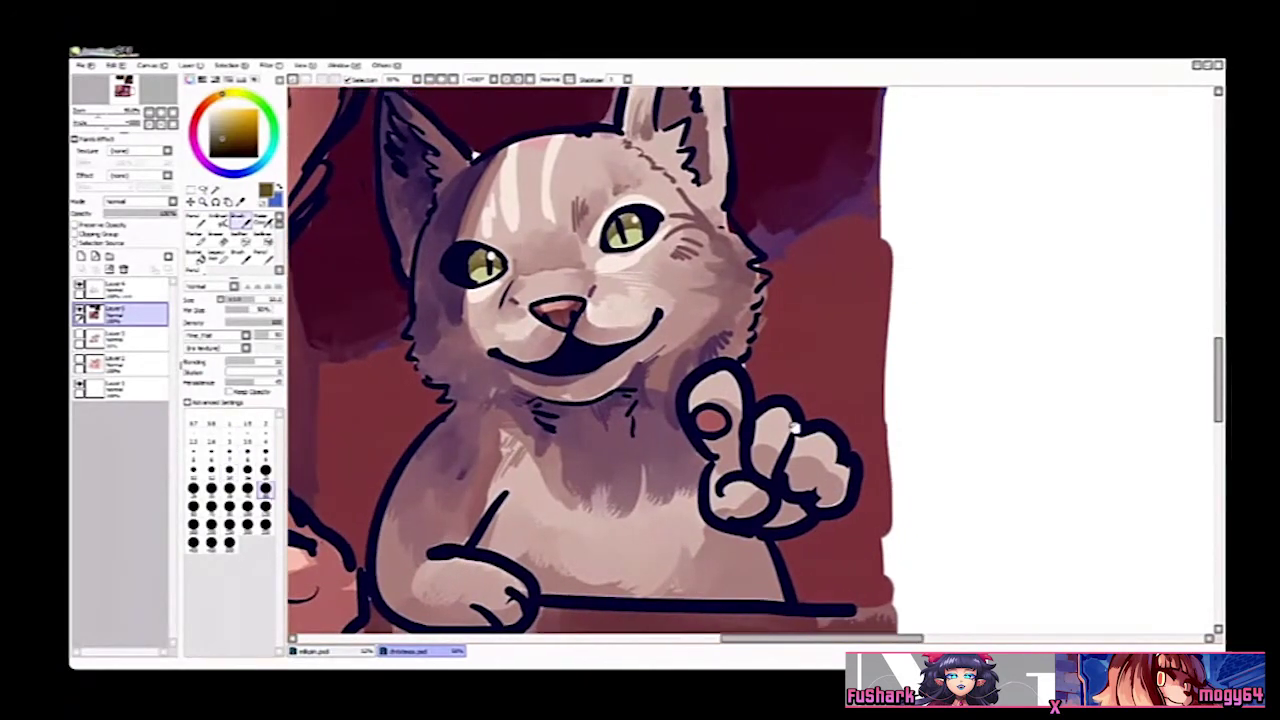
{"action": "key", "text": "n"}
{"action": "right_click", "coordinate": [458, 261]}
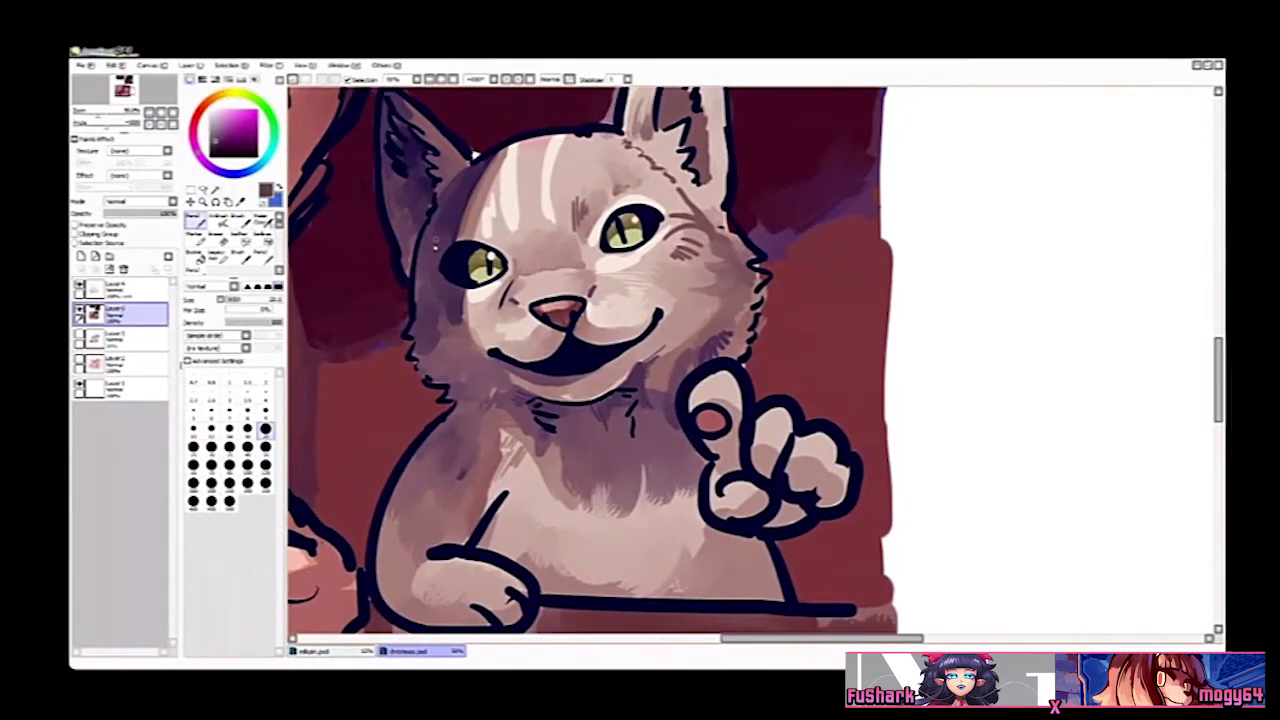
{"action": "left_click", "coordinate": [270, 466]}
{"action": "key", "text": "z"}
{"action": "mouse_move", "coordinate": [763, 476]}
{"action": "left_mouse_down"}
{"action": "mouse_move", "coordinate": [850, 507]}
{"action": "mouse_move", "coordinate": [868, 534]}
{"action": "mouse_move", "coordinate": [817, 529]}
{"action": "mouse_move", "coordinate": [788, 561]}
{"action": "mouse_move", "coordinate": [686, 447]}
{"action": "mouse_move", "coordinate": [726, 472]}
{"action": "mouse_move", "coordinate": [728, 402]}
{"action": "mouse_move", "coordinate": [704, 427]}
{"action": "left_mouse_up"}
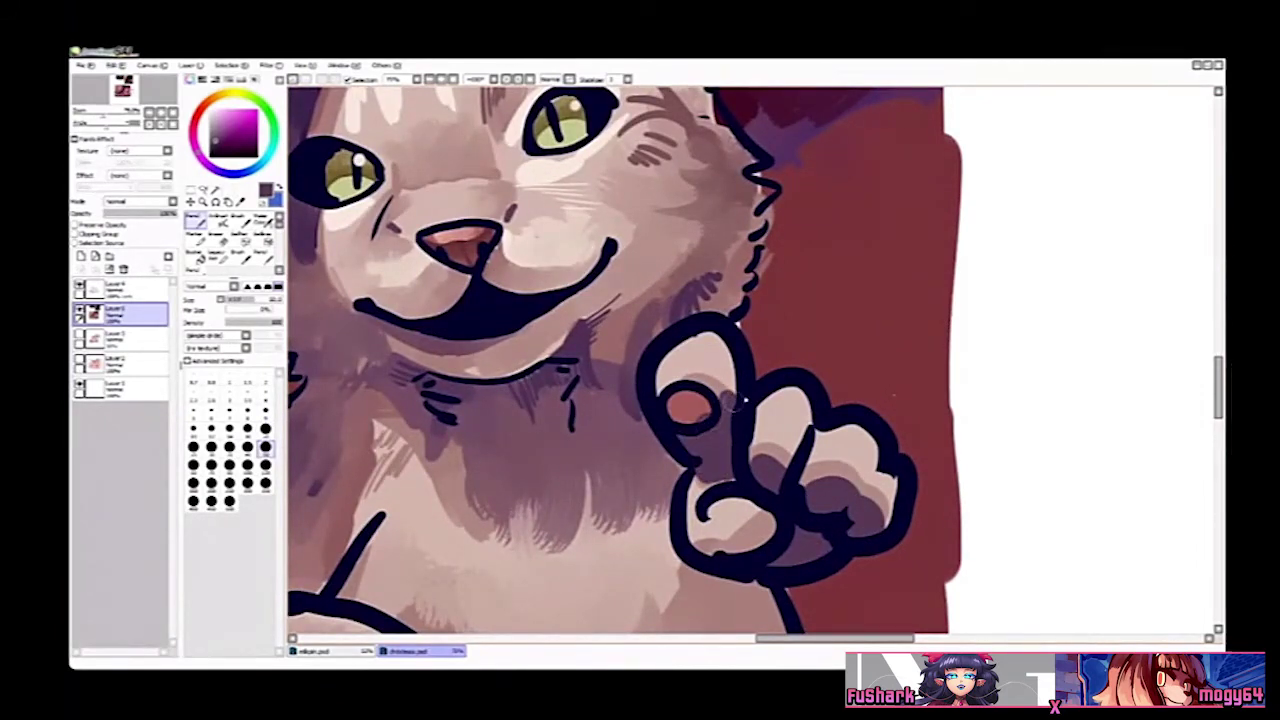
{"action": "key", "text": "ctrl+alt+space"}
{"action": "left_click", "coordinate": [772, 399], "text": "ctrl+alt"}
{"action": "left_click", "coordinate": [772, 399], "text": "ctrl+alt"}
{"action": "left_click", "coordinate": [780, 400], "text": "ctrl+alt"}
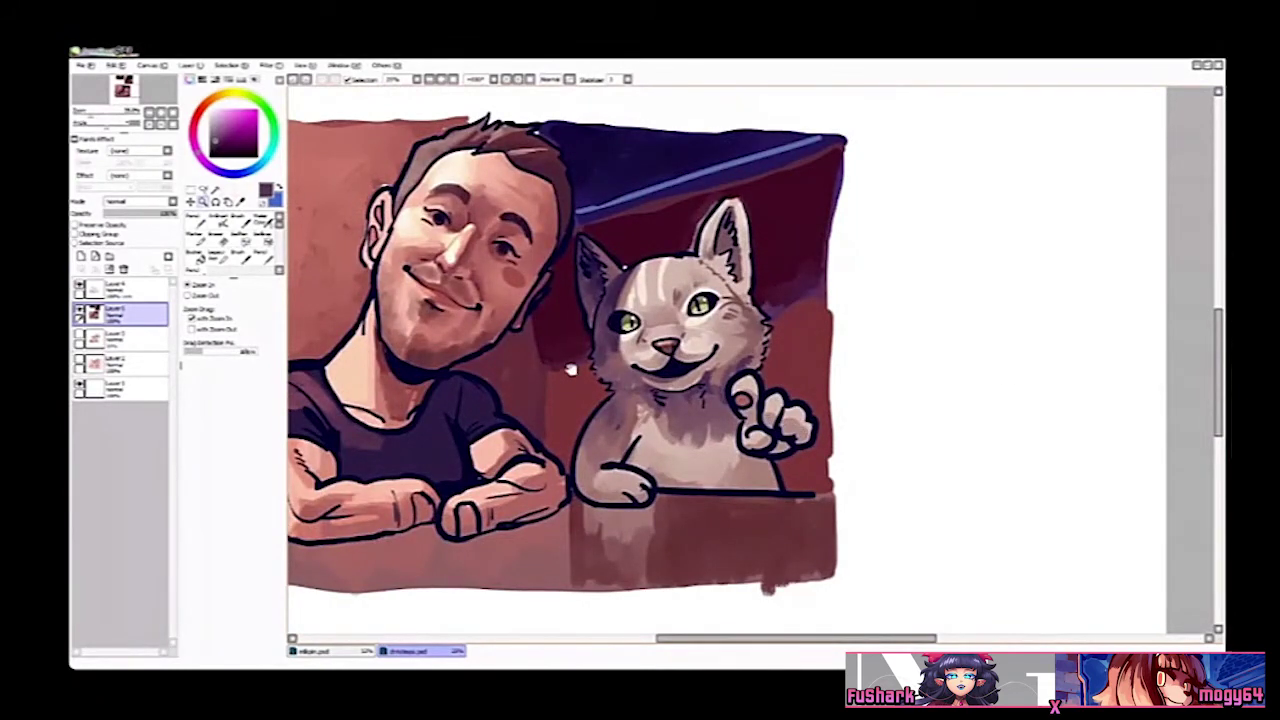
Step: Paint sampled reddish-brown shading on the lit side of the man's neck above the collar, checking it in a mirrored view
{"action": "left_click_drag", "start_coordinate": [455, 377], "coordinate": [563, 394]}
{"action": "left_click", "coordinate": [543, 420], "text": "ctrl"}
{"action": "left_click", "coordinate": [491, 416], "text": "ctrl"}
{"action": "right_click", "coordinate": [463, 366]}
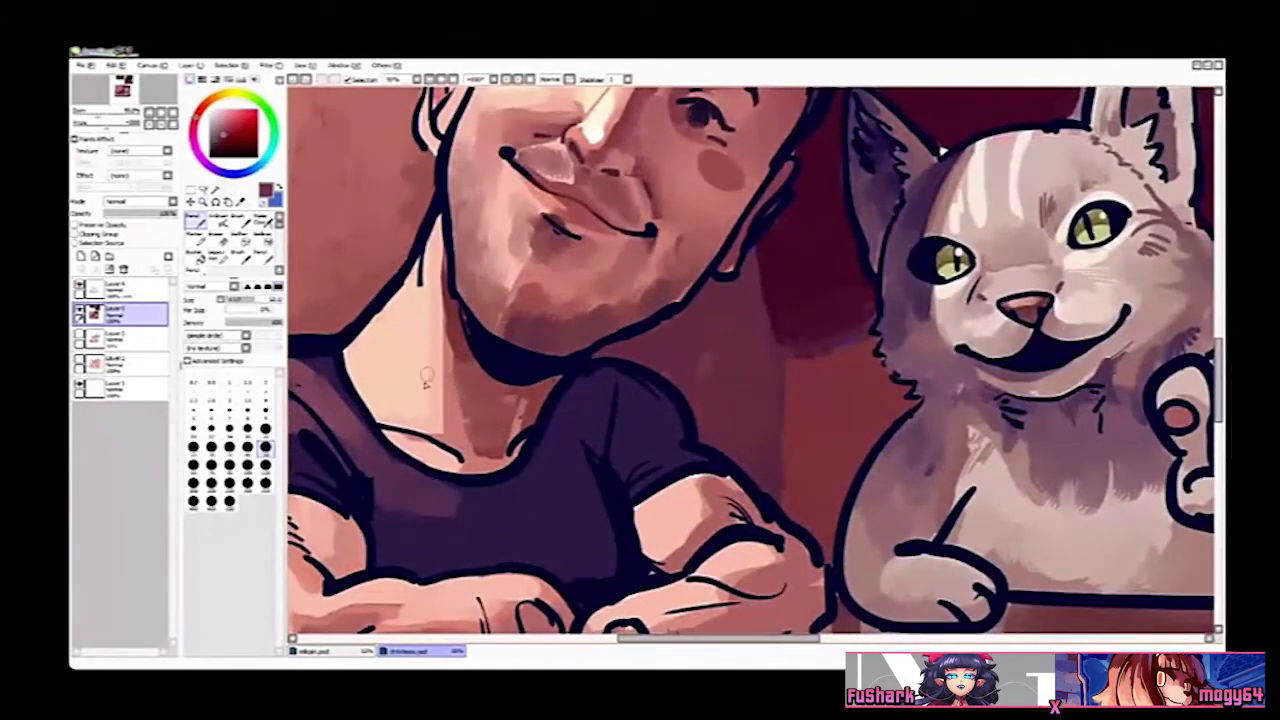
{"action": "mouse_move", "coordinate": [417, 337]}
{"action": "left_mouse_down"}
{"action": "mouse_move", "coordinate": [415, 422]}
{"action": "mouse_move", "coordinate": [397, 430]}
{"action": "mouse_move", "coordinate": [405, 412]}
{"action": "mouse_move", "coordinate": [386, 416]}
{"action": "mouse_move", "coordinate": [405, 384]}
{"action": "mouse_move", "coordinate": [376, 411]}
{"action": "mouse_move", "coordinate": [416, 353]}
{"action": "left_mouse_up"}
{"action": "key", "text": "v"}
{"action": "key", "text": "h"}
{"action": "left_click_drag", "start_coordinate": [1083, 357], "coordinate": [829, 413]}
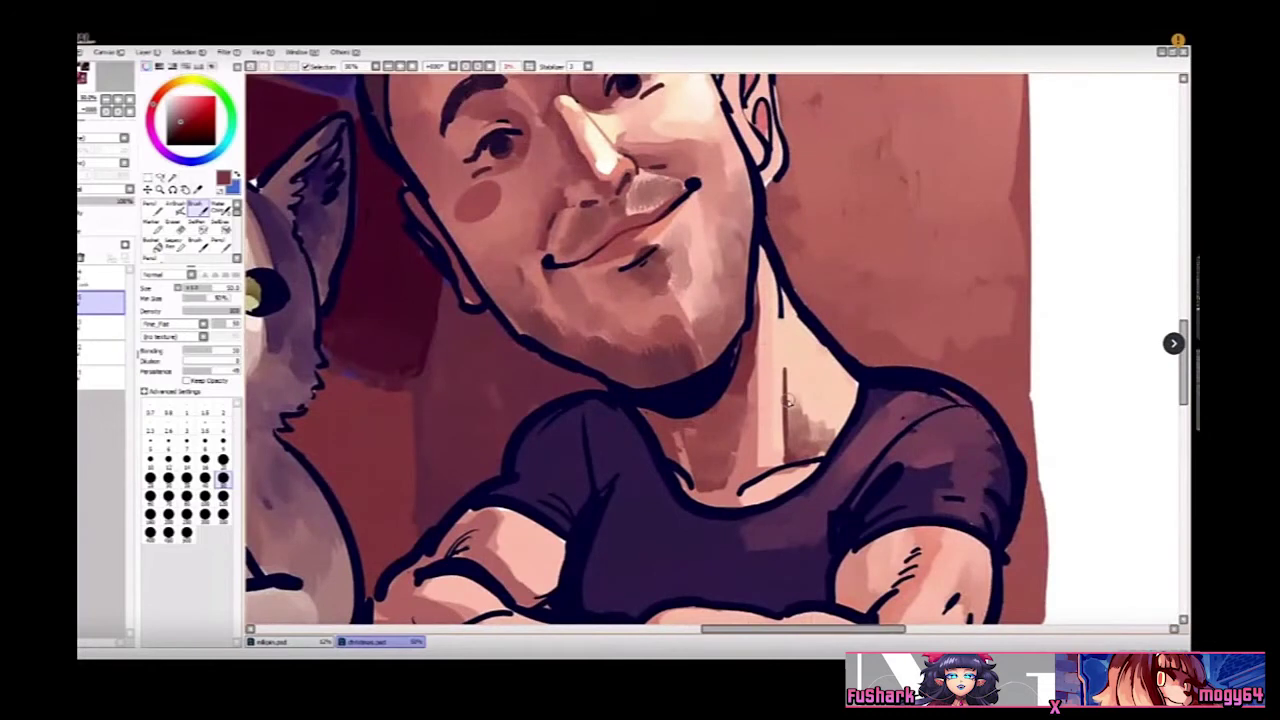
{"action": "key", "text": "h"}
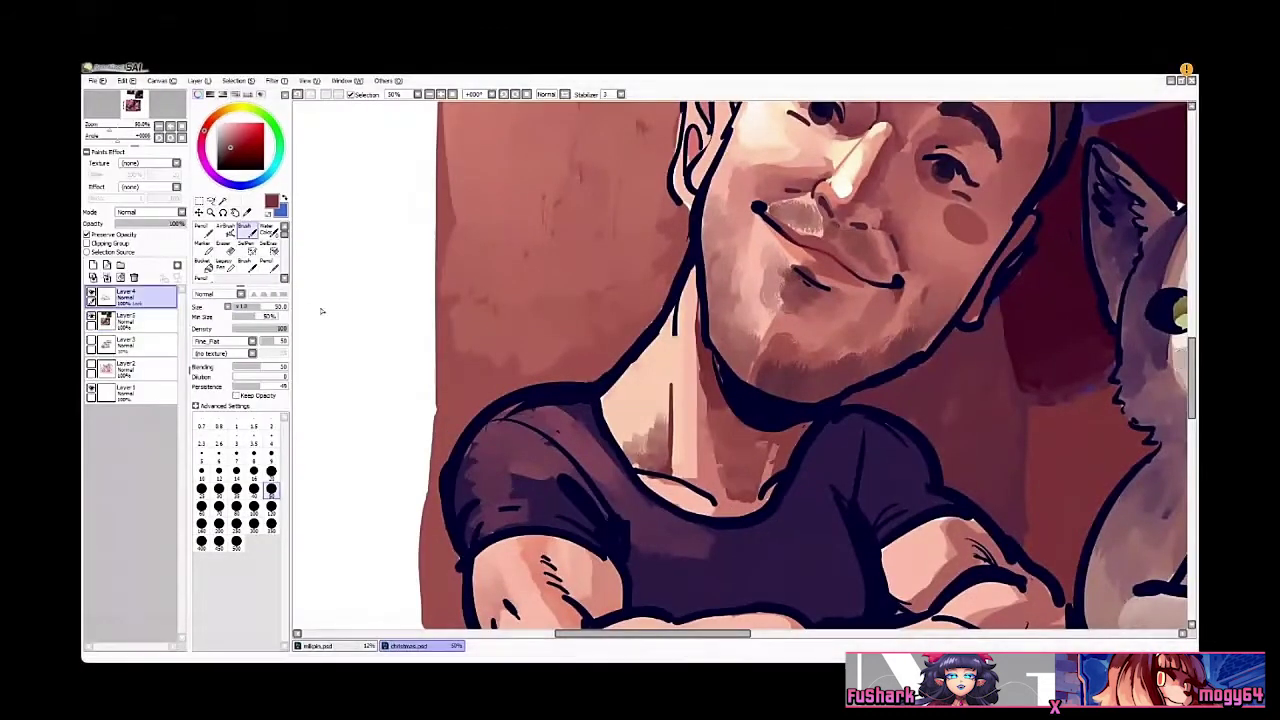
Step: Turn off Preserve Opacity on Layer 4 and undo the trial strokes along the man's neck and shoulder outline
{"action": "mouse_move", "coordinate": [645, 362]}
{"action": "left_mouse_down"}
{"action": "mouse_move", "coordinate": [590, 393]}
{"action": "mouse_move", "coordinate": [650, 340]}
{"action": "mouse_move", "coordinate": [580, 398]}
{"action": "mouse_move", "coordinate": [652, 327]}
{"action": "left_mouse_up"}
{"action": "key", "text": "ctrl+z"}
{"action": "left_click", "coordinate": [118, 235]}
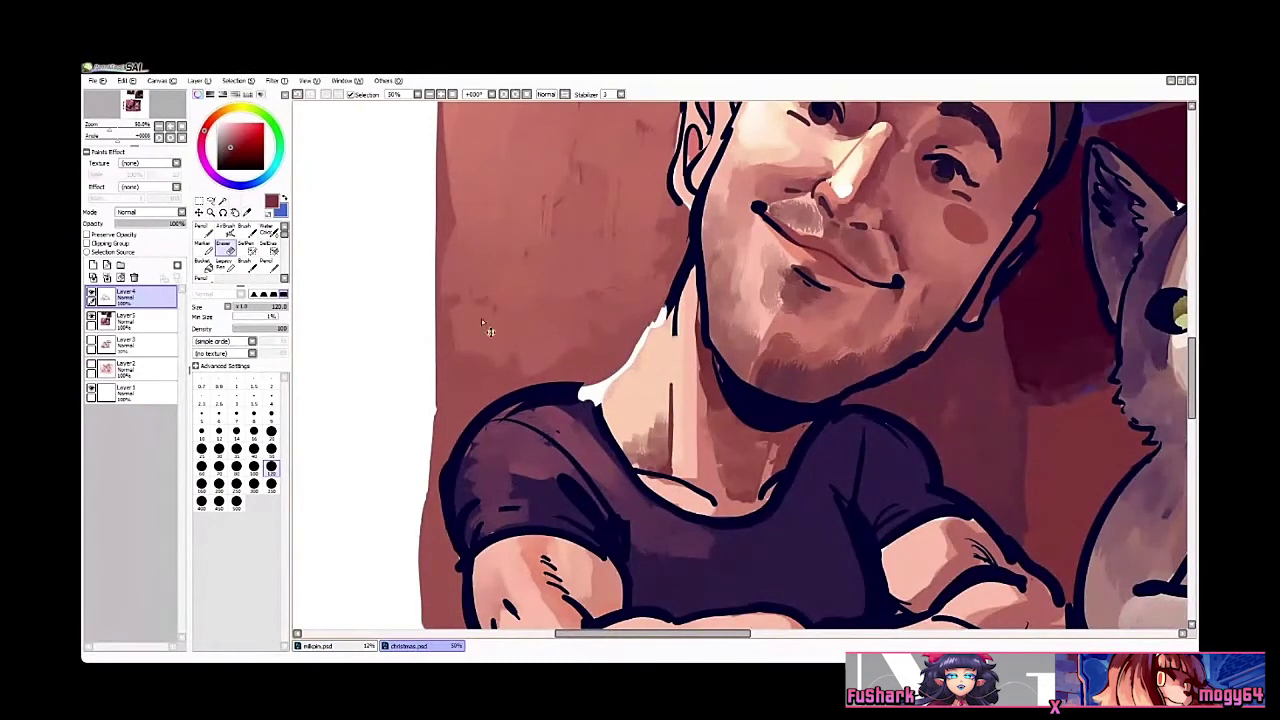
{"action": "key", "text": "ctrl+z"}
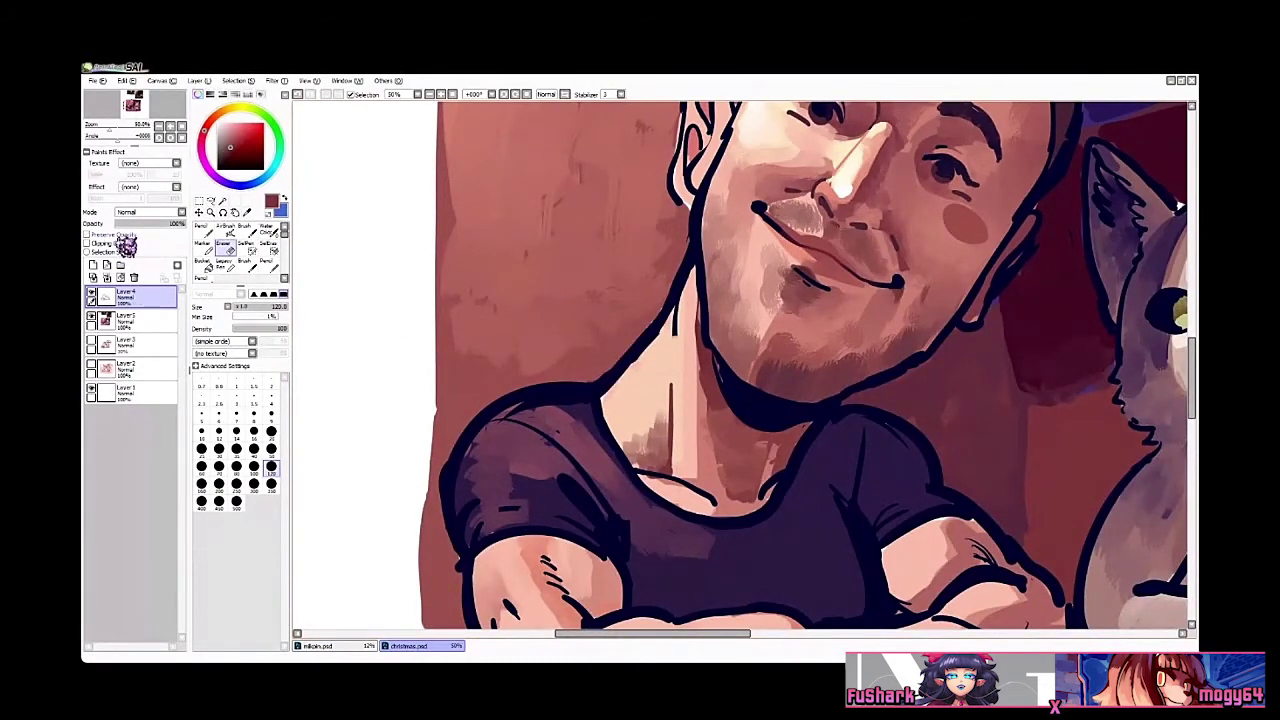
Step: Erase the outline between the man's neck and shoulder and redraw it as a straighter slope in sampled navy with the pencil
{"action": "mouse_move", "coordinate": [638, 362]}
{"action": "left_mouse_down"}
{"action": "mouse_move", "coordinate": [582, 398]}
{"action": "mouse_move", "coordinate": [650, 332]}
{"action": "mouse_move", "coordinate": [568, 392]}
{"action": "left_mouse_up"}
{"action": "key", "text": "n"}
{"action": "right_click", "coordinate": [678, 302]}
{"action": "key", "text": "ctrl+z"}
{"action": "left_click_drag", "start_coordinate": [670, 302], "coordinate": [566, 393]}
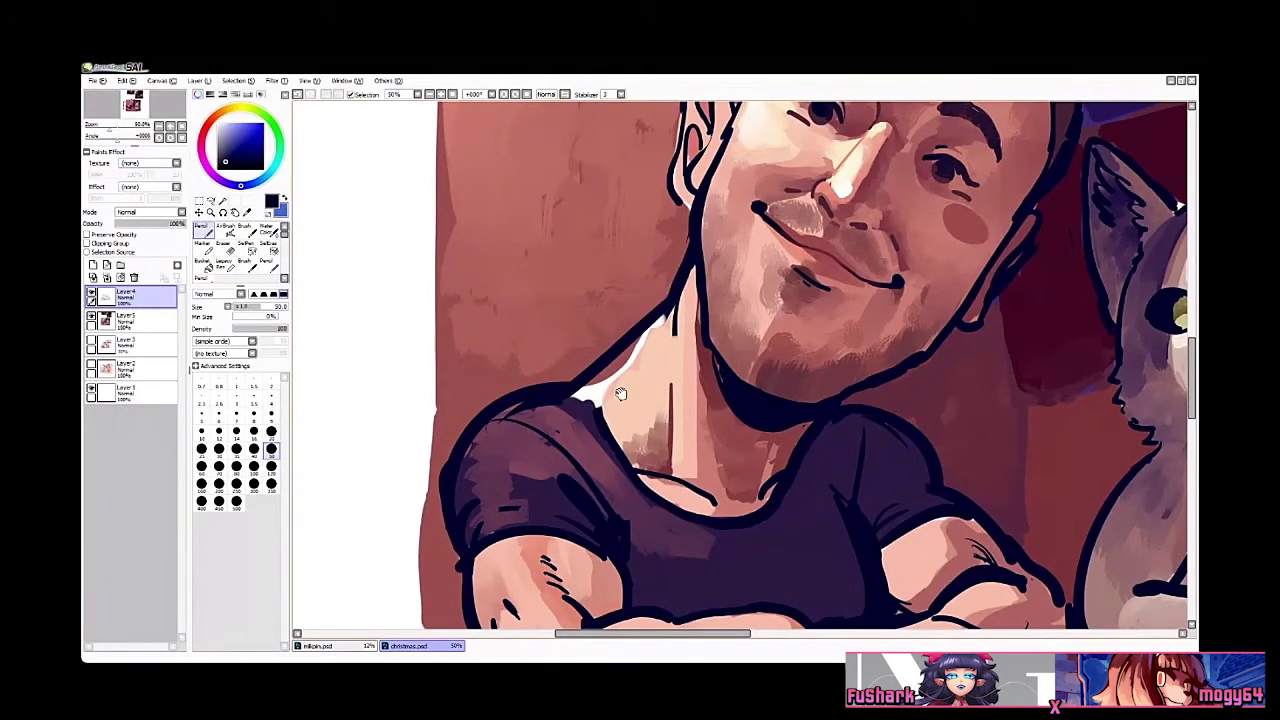
{"action": "left_click_drag", "start_coordinate": [620, 394], "coordinate": [622, 368]}
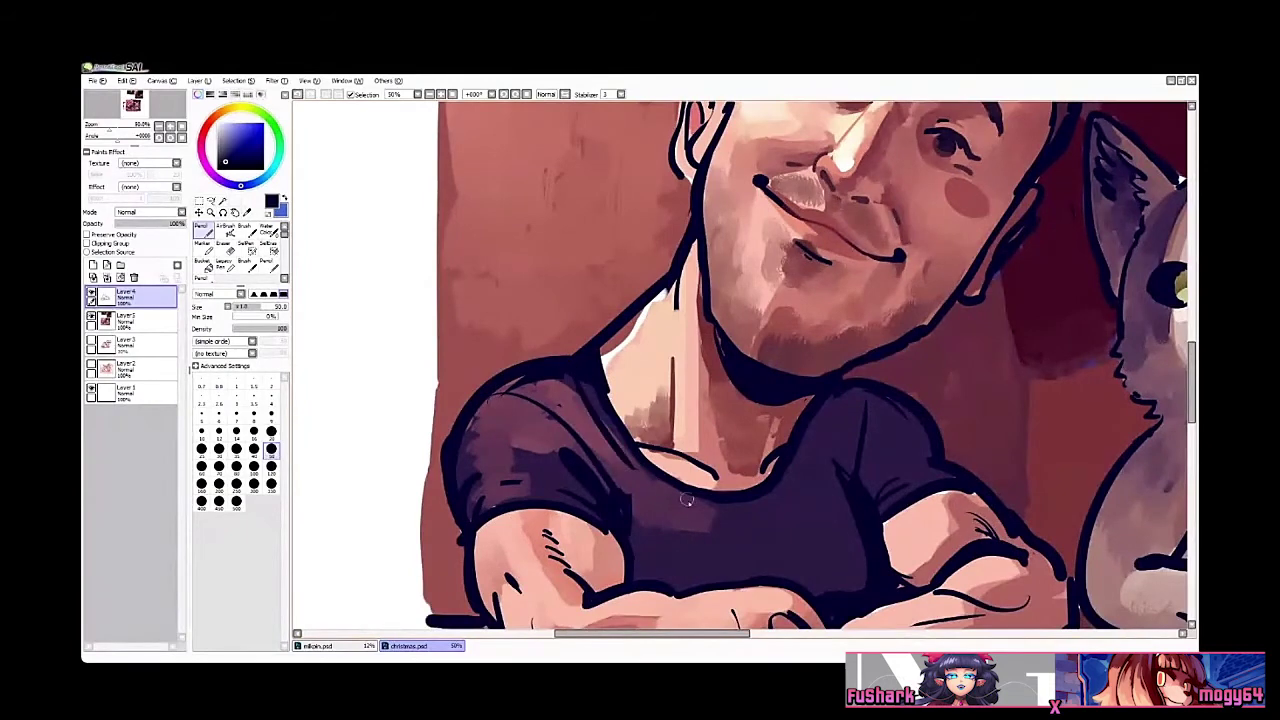
{"action": "mouse_move", "coordinate": [814, 506]}
{"action": "left_mouse_down"}
{"action": "mouse_move", "coordinate": [808, 454]}
{"action": "mouse_move", "coordinate": [722, 416]}
{"action": "left_mouse_up"}
{"action": "key", "text": "h"}
{"action": "key", "text": "h"}
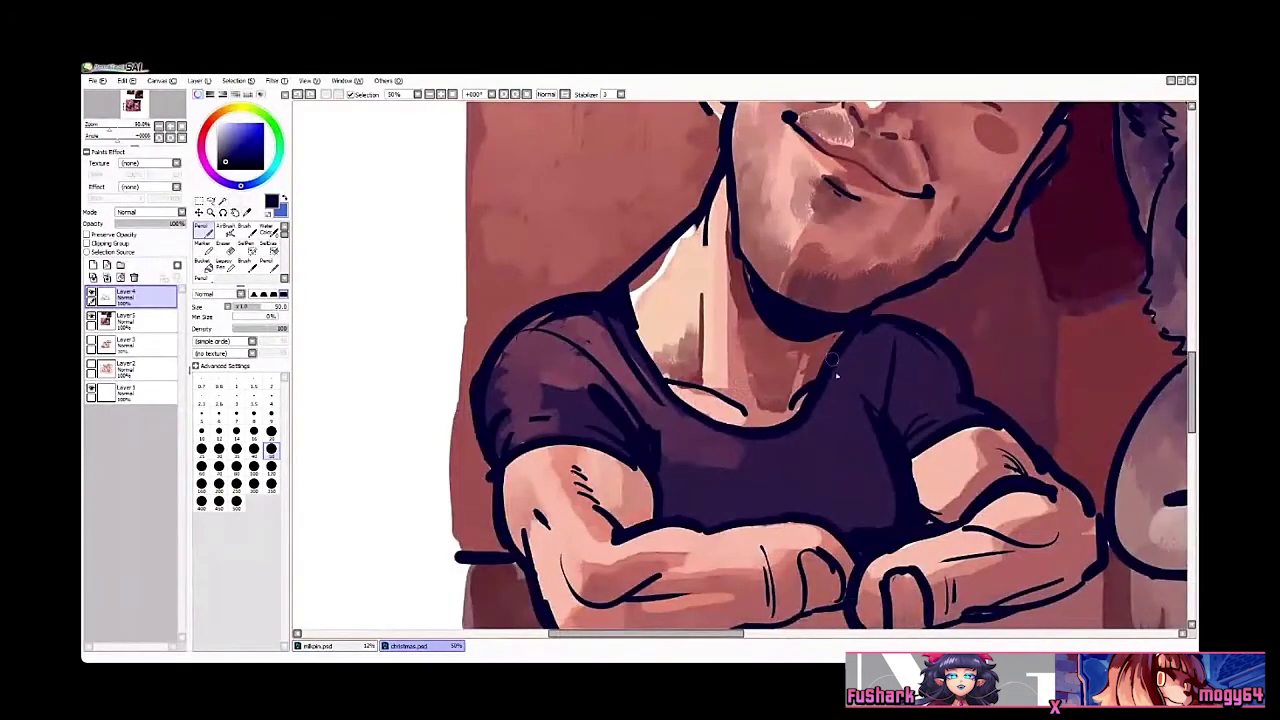
{"action": "left_click_drag", "start_coordinate": [832, 364], "coordinate": [789, 438]}
{"action": "key", "text": "ctrl+z"}
{"action": "scroll", "coordinate": [845, 390], "scroll_direction": "up", "scroll_amount": 1}
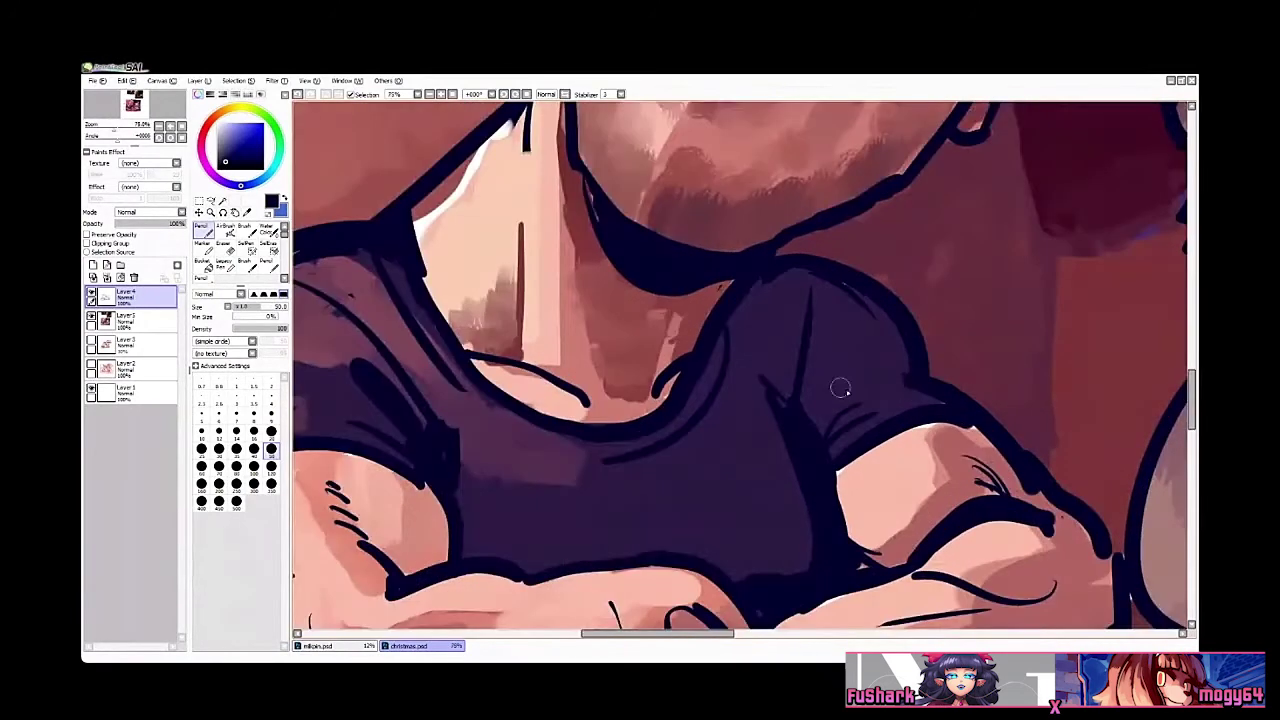
{"action": "left_click_drag", "start_coordinate": [823, 362], "coordinate": [811, 412]}
{"action": "key", "text": "ctrl+z"}
{"action": "left_click_drag", "start_coordinate": [848, 308], "coordinate": [811, 408]}
{"action": "key", "text": "ctrl+z"}
Step: Pencil navy fold lines running down the man's sleeve on the cat's side, checking them in a mirrored view
{"action": "left_click_drag", "start_coordinate": [841, 304], "coordinate": [805, 409]}
{"action": "key", "text": "h"}
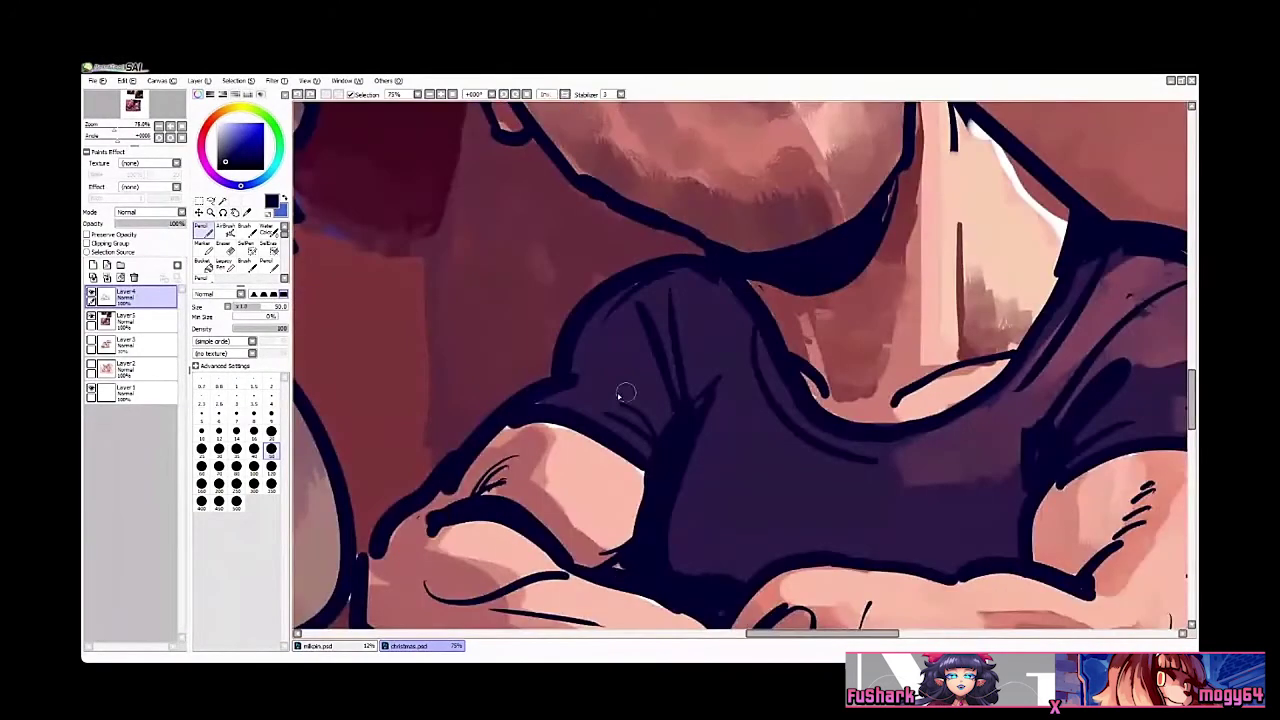
{"action": "left_click_drag", "start_coordinate": [634, 378], "coordinate": [668, 402]}
{"action": "key", "text": "h"}
{"action": "scroll", "coordinate": [616, 366], "scroll_direction": "down", "scroll_amount": 2}
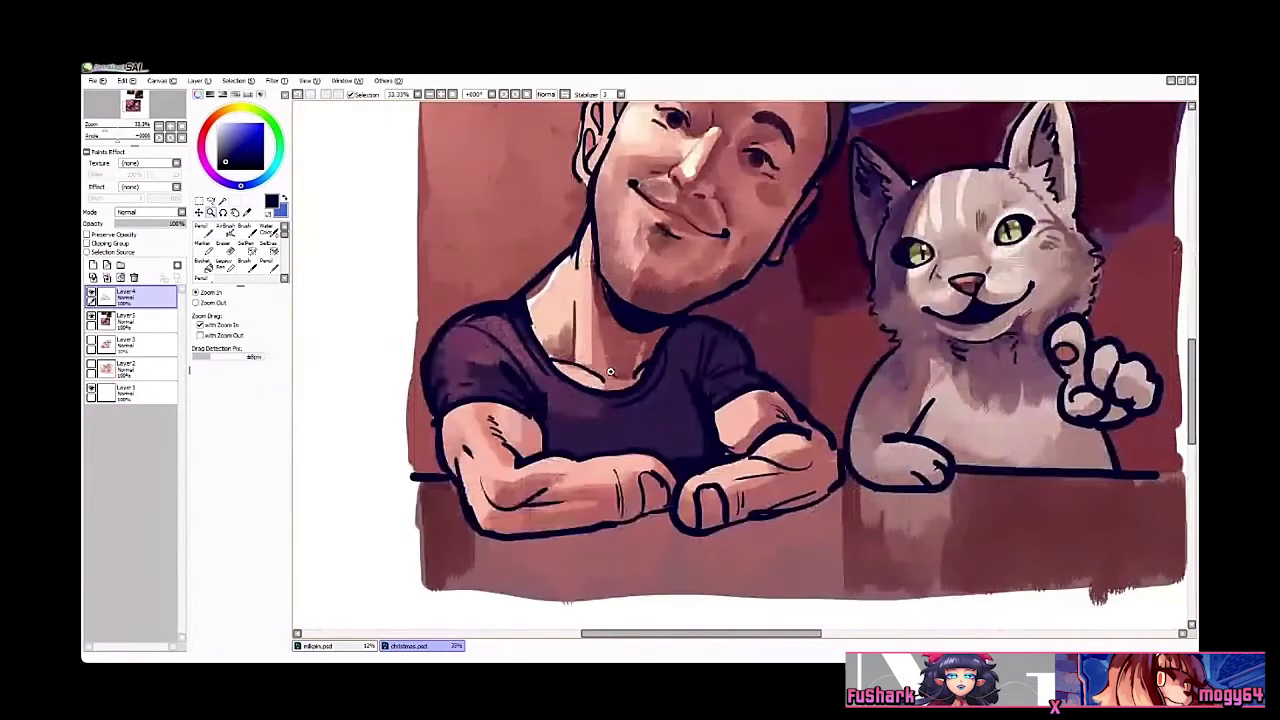
Step: On the colour layer below Layer 4, fill the white gap along the man's neck and shoulder edge with sampled light peach
{"action": "left_click_drag", "start_coordinate": [647, 341], "coordinate": [750, 371]}
{"action": "left_click", "coordinate": [204, 230]}
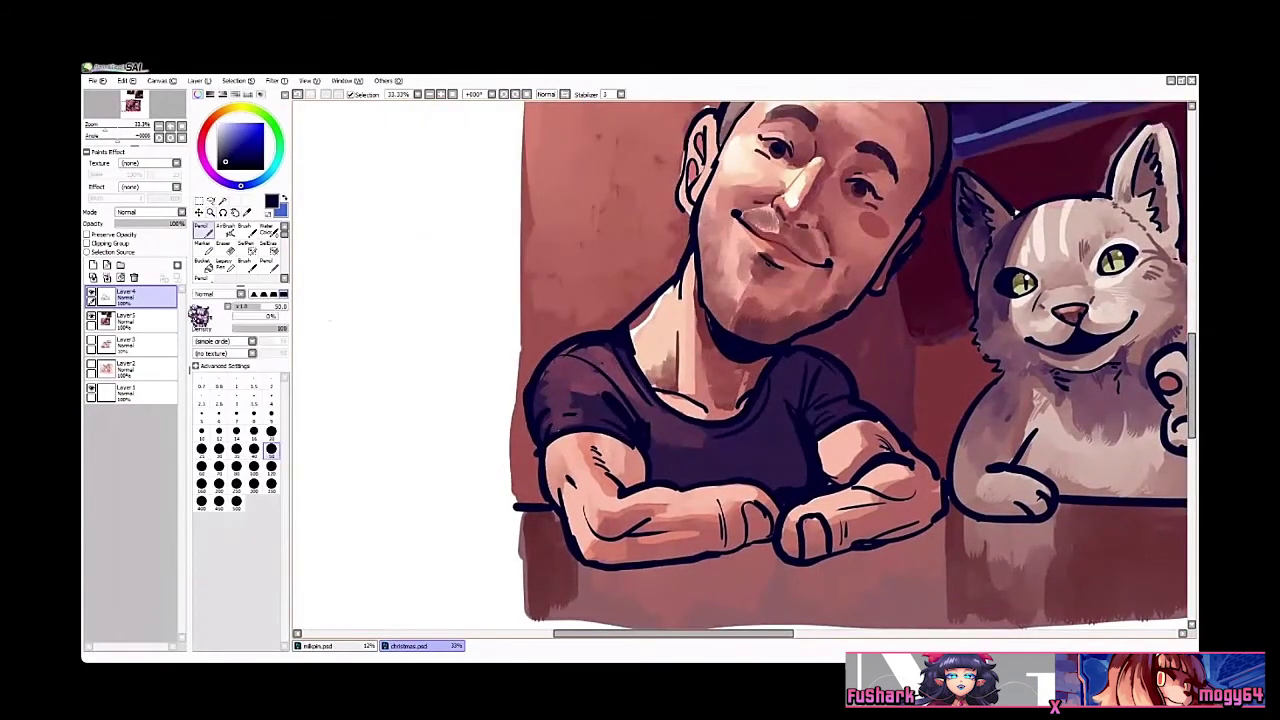
{"action": "left_click", "coordinate": [147, 320]}
{"action": "left_click", "coordinate": [675, 329], "text": "ctrl"}
{"action": "right_click", "coordinate": [642, 338]}
{"action": "mouse_move", "coordinate": [625, 318]}
{"action": "left_mouse_down"}
{"action": "mouse_move", "coordinate": [612, 351]}
{"action": "mouse_move", "coordinate": [676, 272]}
{"action": "left_mouse_up"}
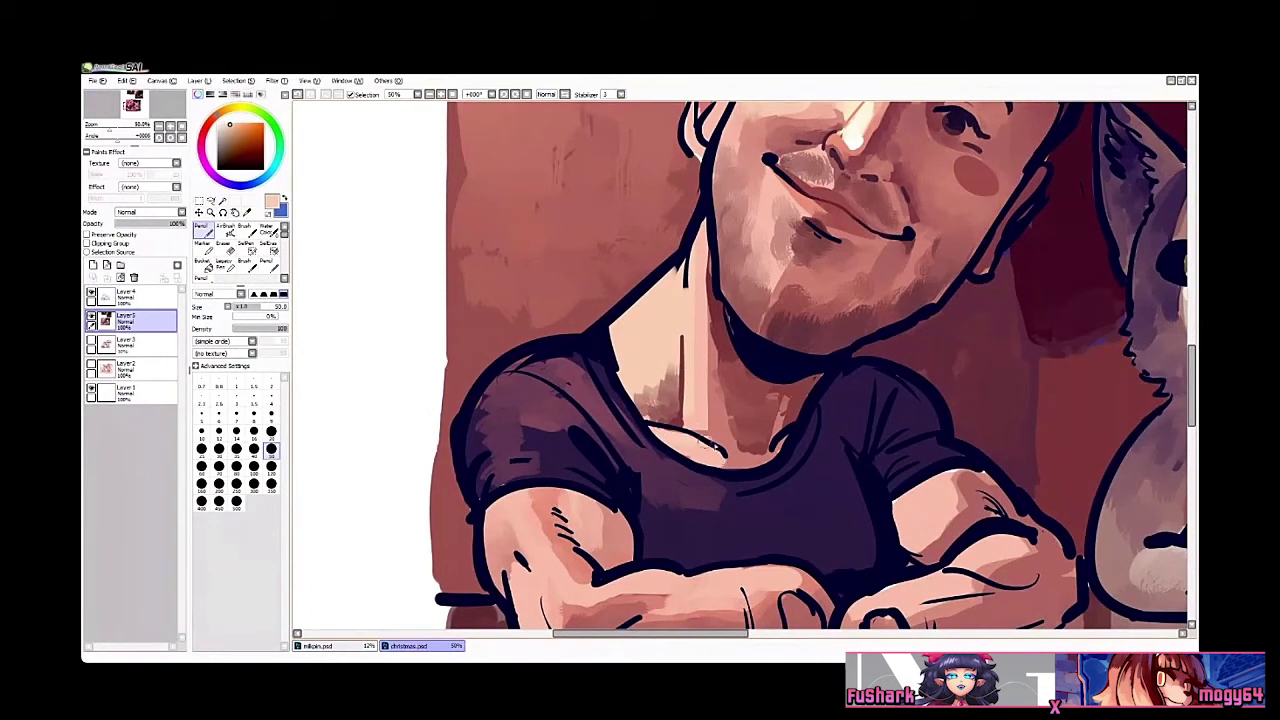
Step: Paint sampled dark reddish-brown shading along the base of the man's neck inside the collar, checking it in a mirrored view
{"action": "left_click", "coordinate": [715, 457], "text": "alt"}
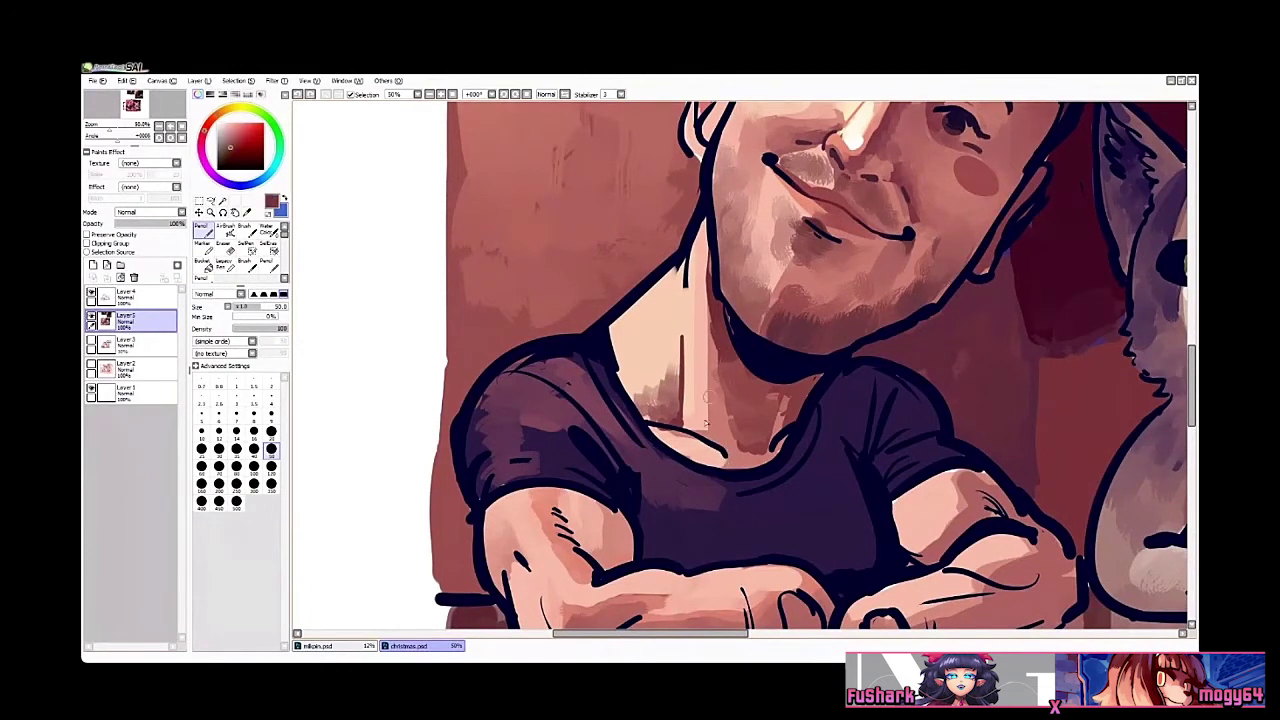
{"action": "mouse_move", "coordinate": [710, 461]}
{"action": "left_mouse_down"}
{"action": "mouse_move", "coordinate": [738, 467]}
{"action": "mouse_move", "coordinate": [767, 447]}
{"action": "left_mouse_up"}
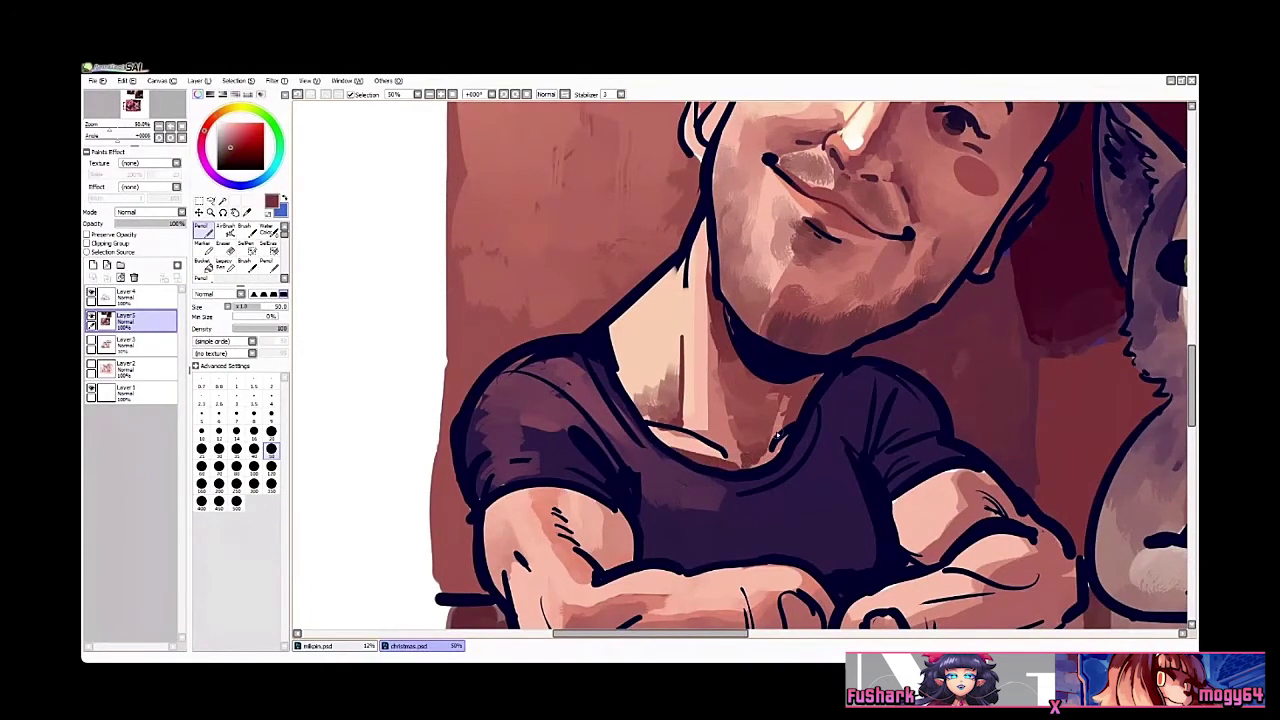
{"action": "key", "text": "h"}
{"action": "key", "text": "h"}
{"action": "mouse_move", "coordinate": [877, 381]}
{"action": "left_mouse_down"}
{"action": "mouse_move", "coordinate": [829, 409]}
{"action": "mouse_move", "coordinate": [853, 388]}
{"action": "left_mouse_up"}
{"action": "left_click", "coordinate": [852, 387]}
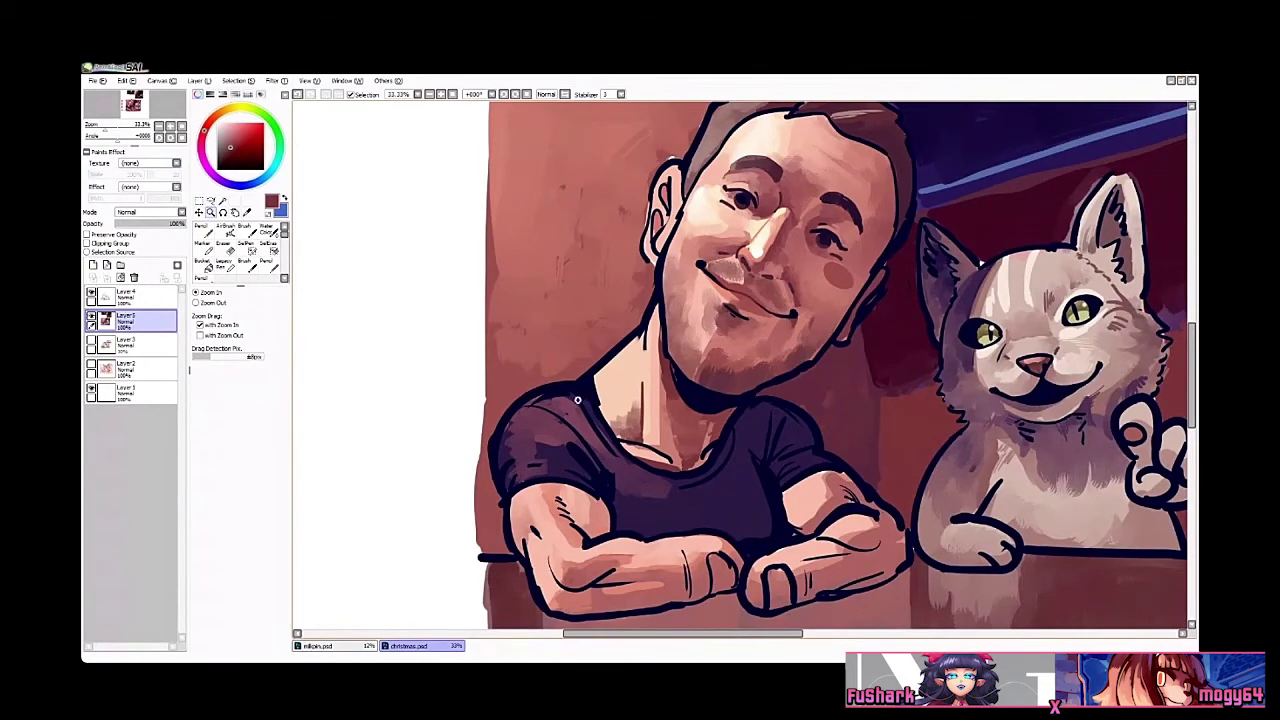
Step: Sample the muted mauve from the shirt's lit shoulder and paint a highlight near the sleeve hem on a rotated canvas
{"action": "left_click", "coordinate": [592, 400]}
{"action": "right_click", "coordinate": [644, 357]}
{"action": "left_click_drag", "start_coordinate": [640, 360], "coordinate": [743, 206]}
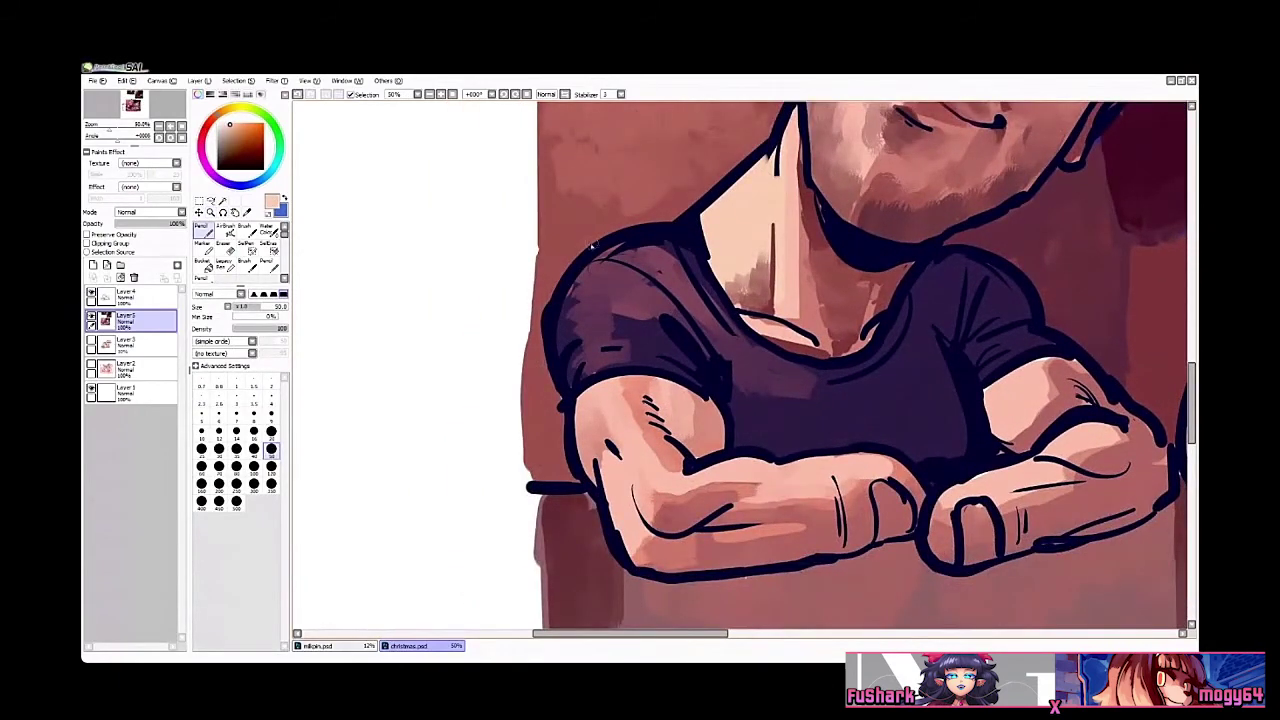
{"action": "right_click", "coordinate": [612, 302]}
{"action": "key", "text": "Delete"}
{"action": "key", "text": "Delete"}
{"action": "key", "text": "Delete"}
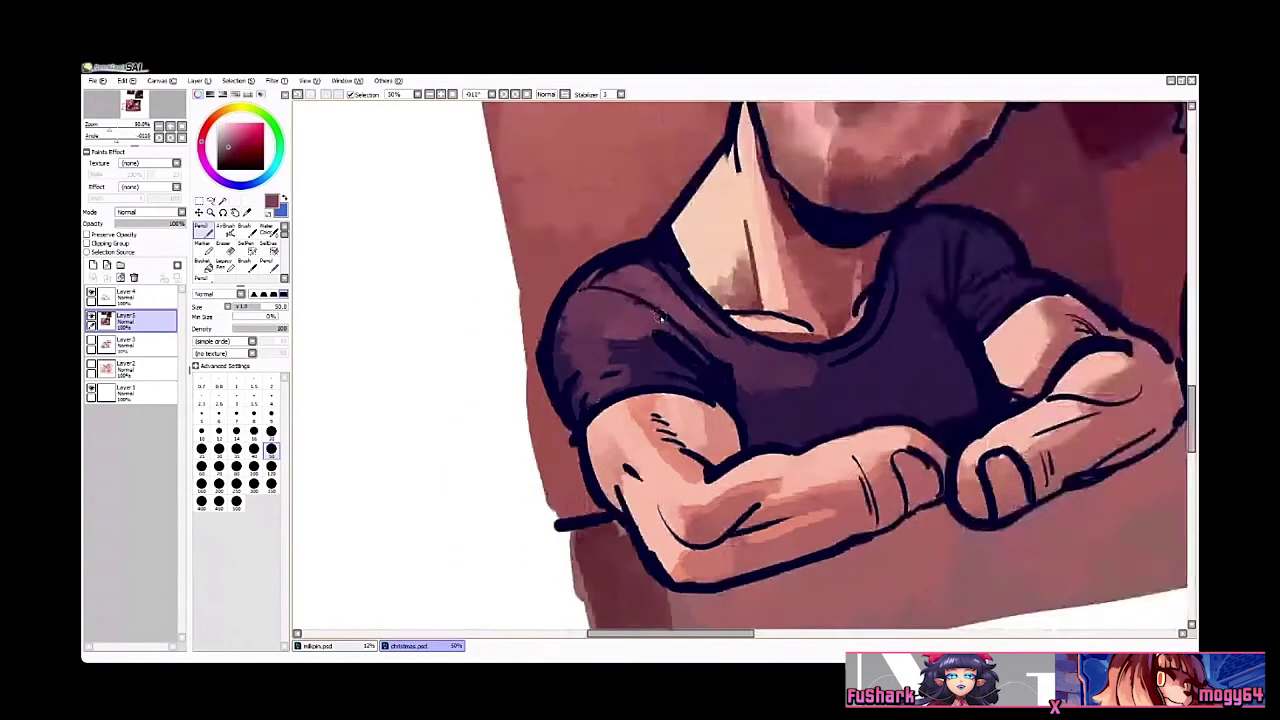
{"action": "scroll", "coordinate": [638, 434], "scroll_direction": "up", "scroll_amount": 1}
{"action": "left_click_drag", "start_coordinate": [642, 498], "coordinate": [669, 440]}
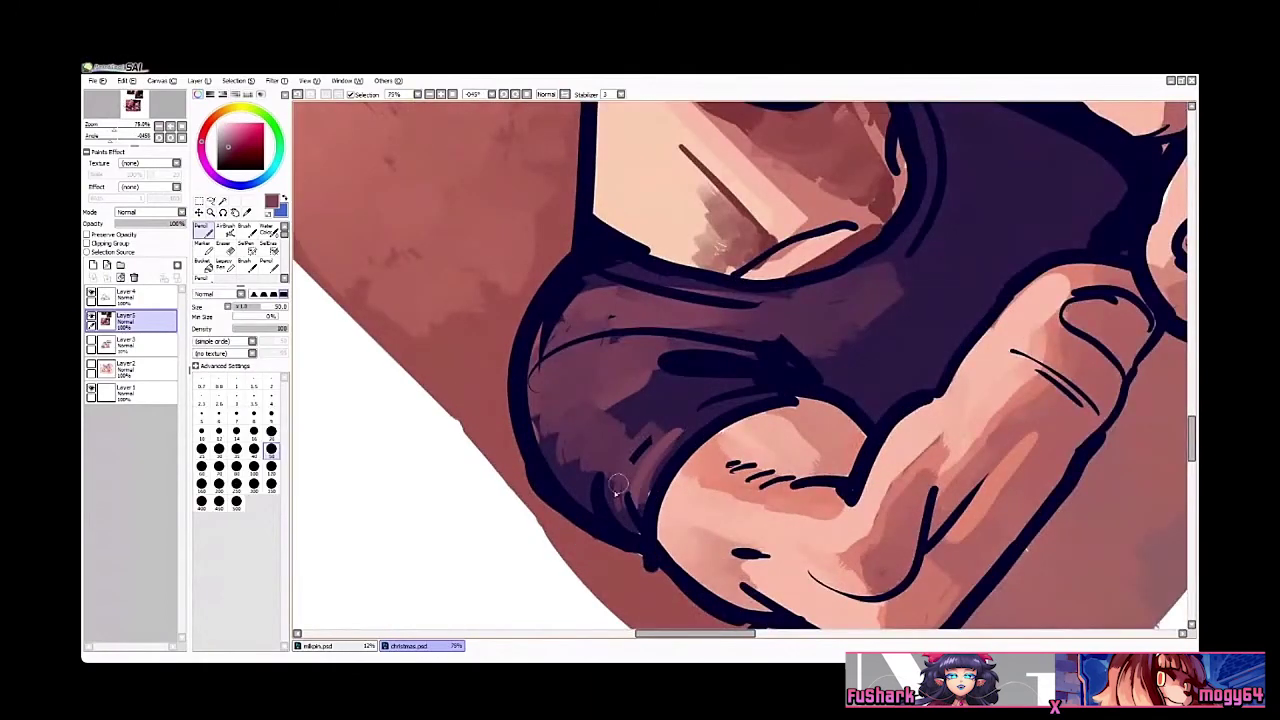
Step: Paint parallel mauve highlight streaks across the lower part of the lit sleeve, redoing the unsatisfactory strokes
{"action": "left_click_drag", "start_coordinate": [619, 487], "coordinate": [689, 404]}
{"action": "left_click_drag", "start_coordinate": [588, 467], "coordinate": [636, 420]}
{"action": "left_click_drag", "start_coordinate": [577, 494], "coordinate": [662, 386]}
{"action": "key", "text": "ctrl+z"}
{"action": "key", "text": "ctrl+z"}
{"action": "left_click_drag", "start_coordinate": [593, 466], "coordinate": [668, 378]}
{"action": "left_click_drag", "start_coordinate": [582, 446], "coordinate": [603, 401]}
{"action": "key", "text": "z"}
{"action": "scroll", "coordinate": [627, 363], "scroll_direction": "down", "scroll_amount": 2}
{"action": "key", "text": "End"}
{"action": "key", "text": "End"}
{"action": "key", "text": "End"}
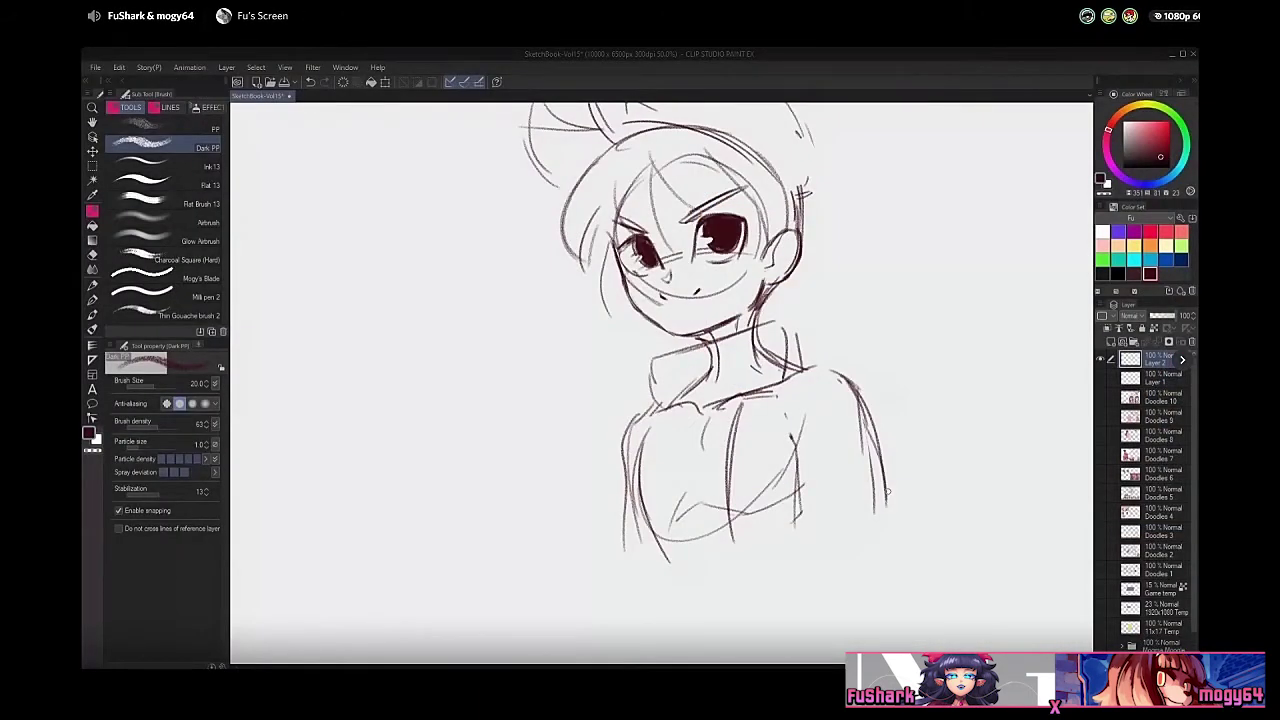
Step: Switch to the character sketch in Clip Studio Paint and rework the outer arm line and the jacket's front edges
{"action": "key", "text": "e"}
{"action": "mouse_move", "coordinate": [860, 412]}
{"action": "left_mouse_down"}
{"action": "mouse_move", "coordinate": [869, 509]}
{"action": "mouse_move", "coordinate": [888, 515]}
{"action": "left_mouse_up"}
{"action": "key", "text": "b"}
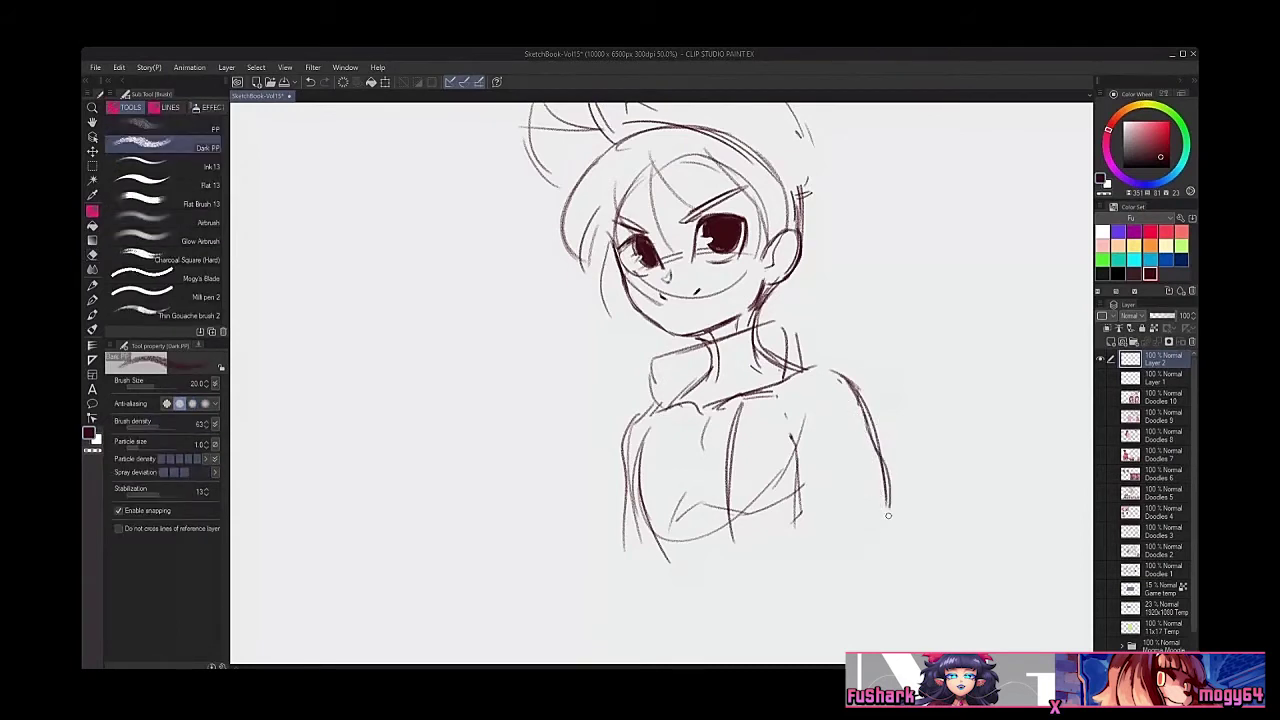
{"action": "key", "text": "e"}
{"action": "left_click_drag", "start_coordinate": [805, 462], "coordinate": [810, 534]}
{"action": "key", "text": "b"}
{"action": "key", "text": "e"}
{"action": "mouse_move", "coordinate": [738, 404]}
{"action": "left_mouse_down"}
{"action": "mouse_move", "coordinate": [722, 488]}
{"action": "mouse_move", "coordinate": [741, 549]}
{"action": "left_mouse_up"}
{"action": "key", "text": "b"}
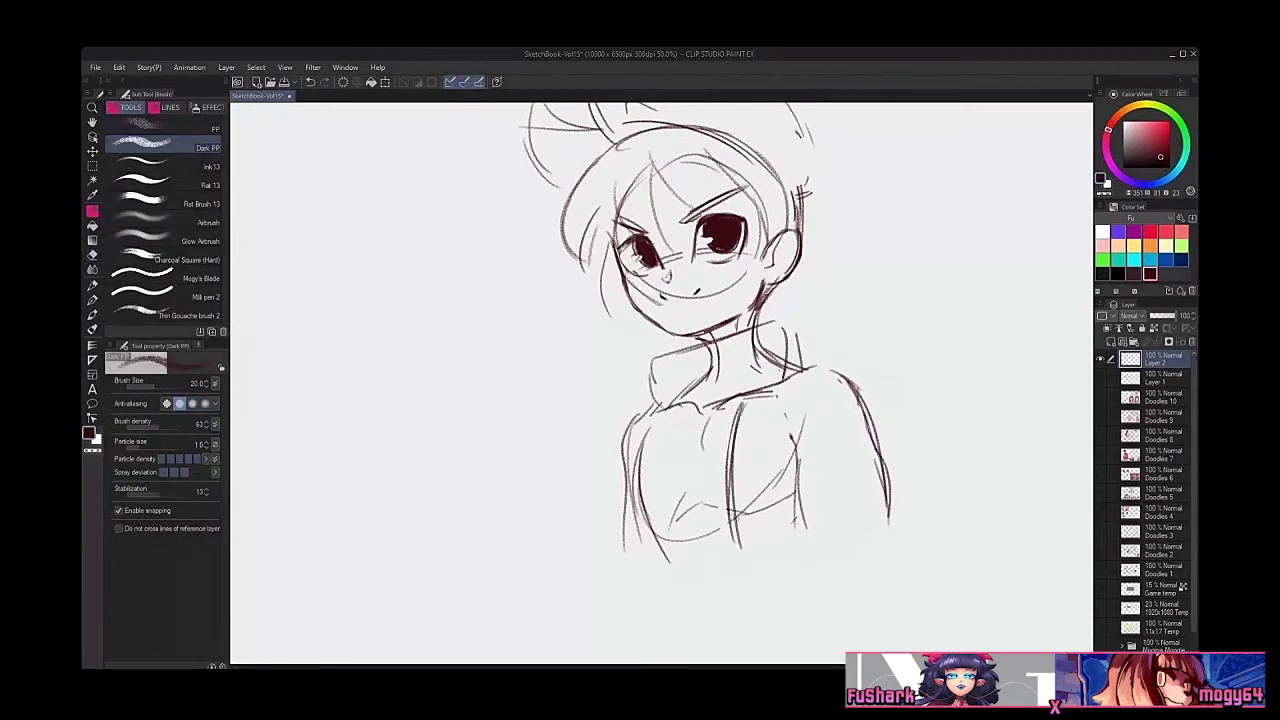
Step: Erase the curved end of the jacket's inner edge near the far arm and redraw it as a straighter downward line
{"action": "key", "text": "e"}
{"action": "left_click_drag", "start_coordinate": [652, 457], "coordinate": [668, 568]}
{"action": "key", "text": "b"}
{"action": "left_click_drag", "start_coordinate": [646, 482], "coordinate": [644, 556]}
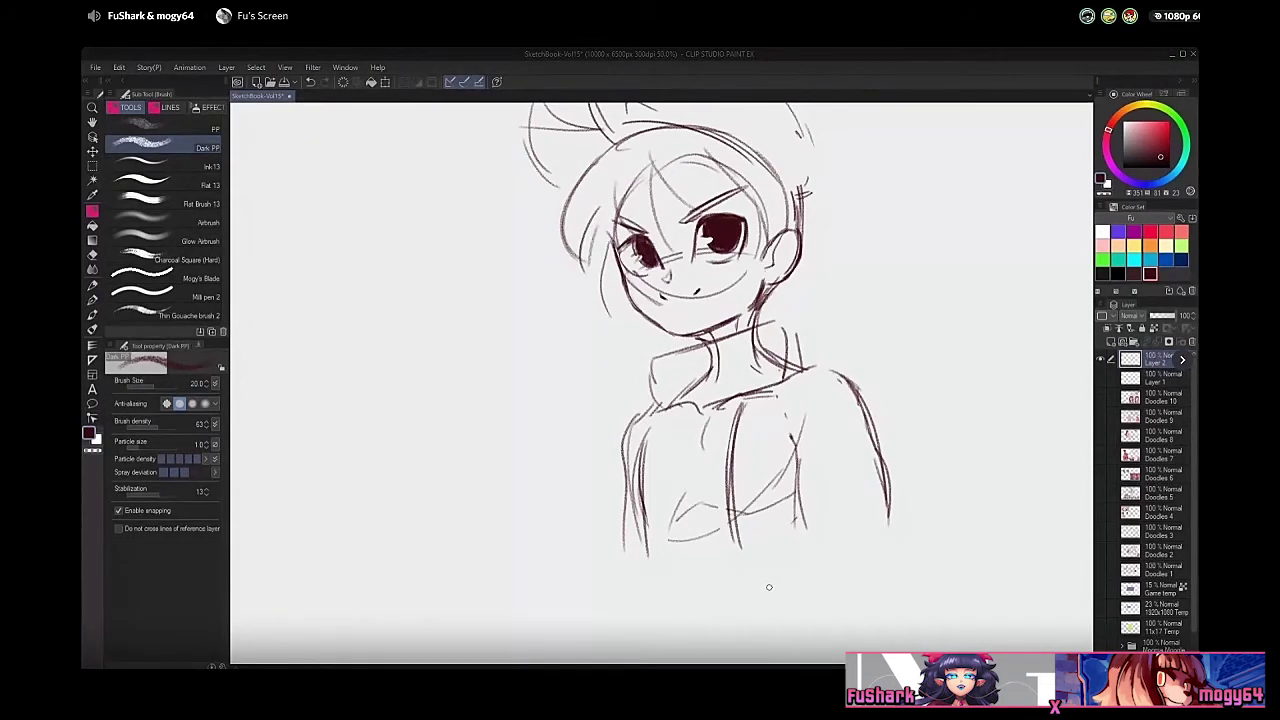
{"action": "left_click", "coordinate": [1182, 360]}
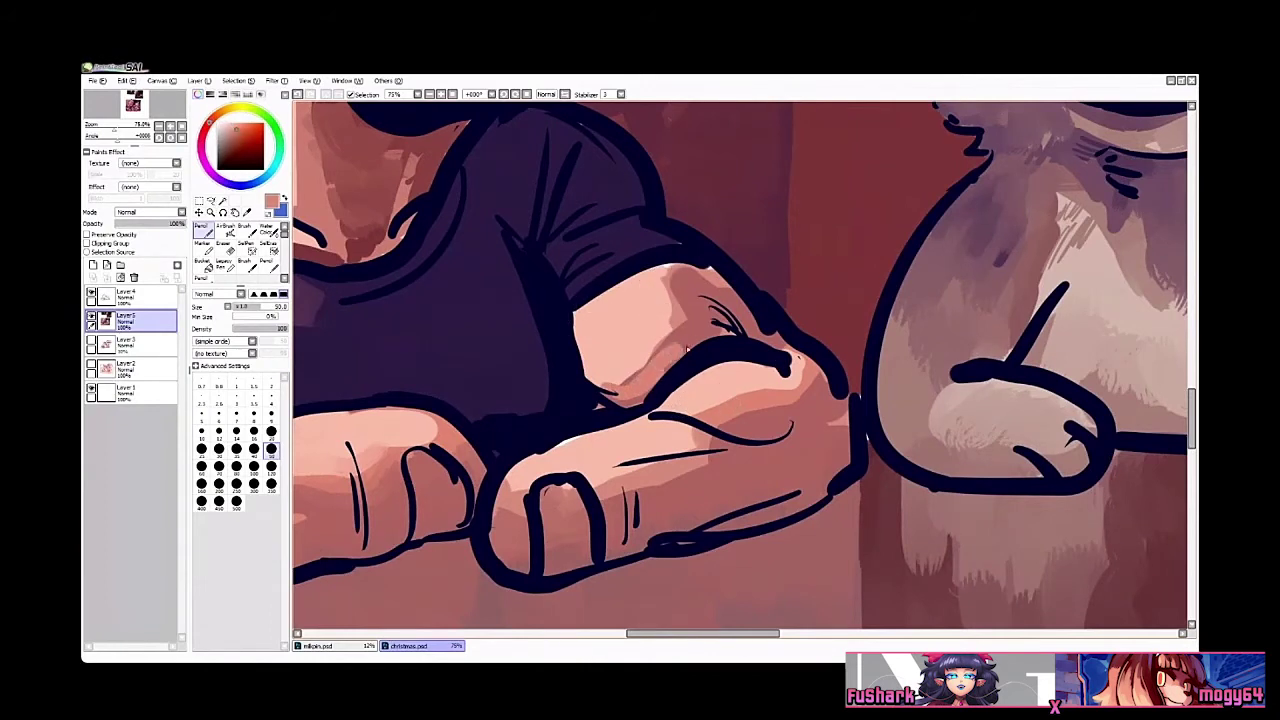
Step: Switch back to the cartoon illustration in PaintTool SAI and soften the upper arm's shading beside the cat with sampled reddish skin tones
{"action": "mouse_move", "coordinate": [687, 348]}
{"action": "left_mouse_down"}
{"action": "mouse_move", "coordinate": [695, 300]}
{"action": "mouse_move", "coordinate": [668, 270]}
{"action": "mouse_move", "coordinate": [700, 300]}
{"action": "mouse_move", "coordinate": [658, 354]}
{"action": "left_mouse_up"}
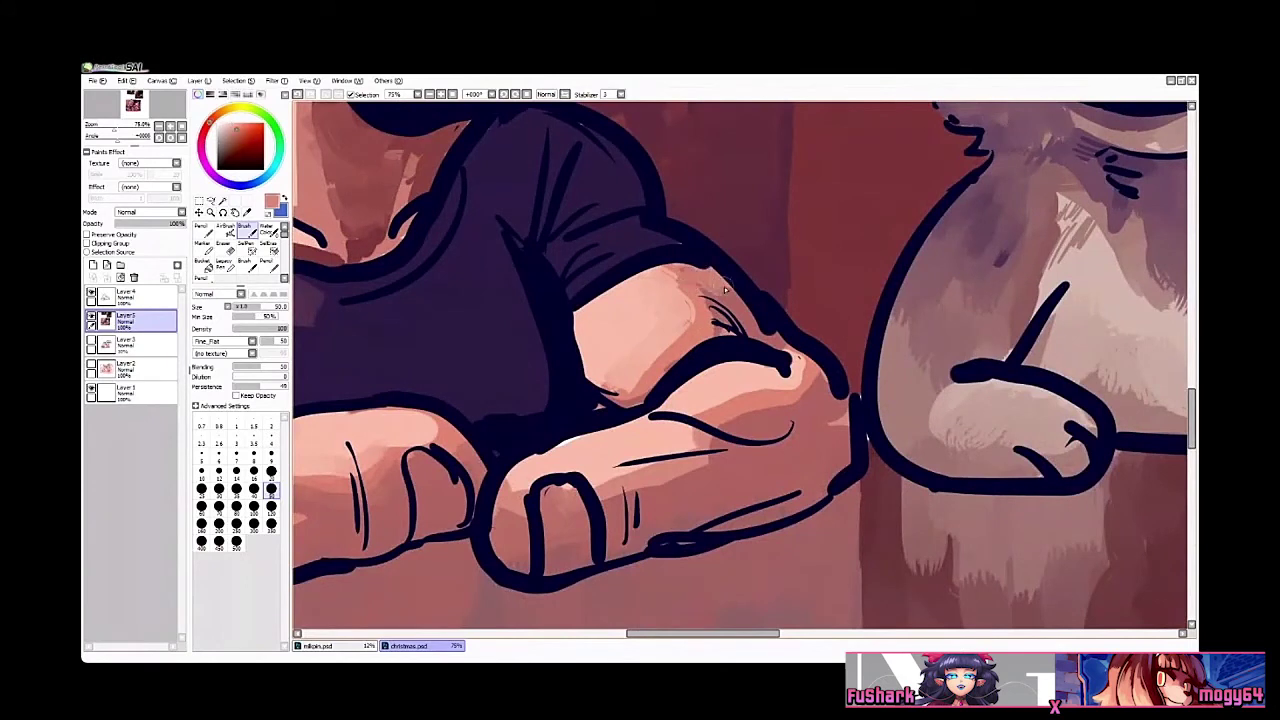
{"action": "right_click", "coordinate": [755, 333]}
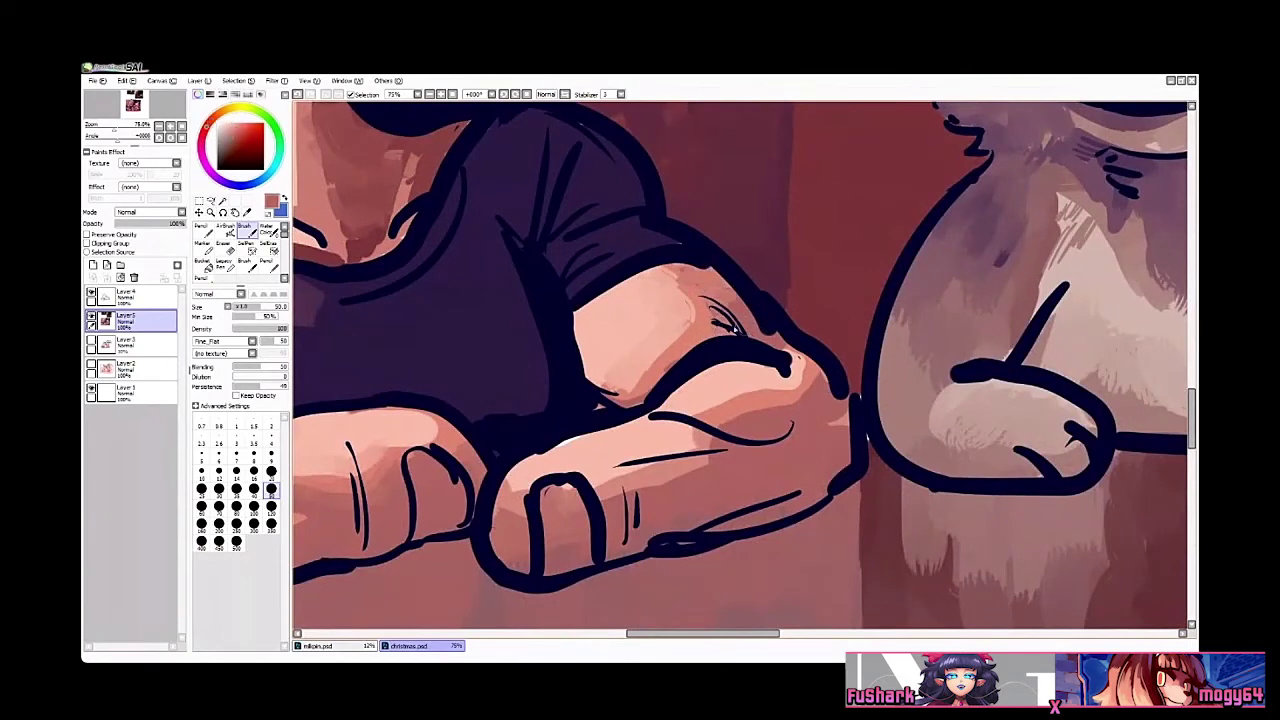
{"action": "left_click_drag", "start_coordinate": [736, 334], "coordinate": [660, 380]}
{"action": "mouse_move", "coordinate": [744, 304]}
{"action": "left_mouse_down"}
{"action": "mouse_move", "coordinate": [684, 270]}
{"action": "mouse_move", "coordinate": [654, 281]}
{"action": "mouse_move", "coordinate": [628, 394]}
{"action": "left_mouse_up"}
{"action": "key", "text": "n"}
{"action": "key", "text": "ctrl+z"}
{"action": "mouse_move", "coordinate": [612, 295]}
{"action": "left_mouse_down"}
{"action": "mouse_move", "coordinate": [662, 401]}
{"action": "mouse_move", "coordinate": [597, 348]}
{"action": "mouse_move", "coordinate": [599, 308]}
{"action": "left_mouse_up"}
{"action": "key", "text": "ctrl+space"}
{"action": "left_click", "coordinate": [622, 345], "text": "ctrl+alt"}
{"action": "left_click", "coordinate": [622, 344]}
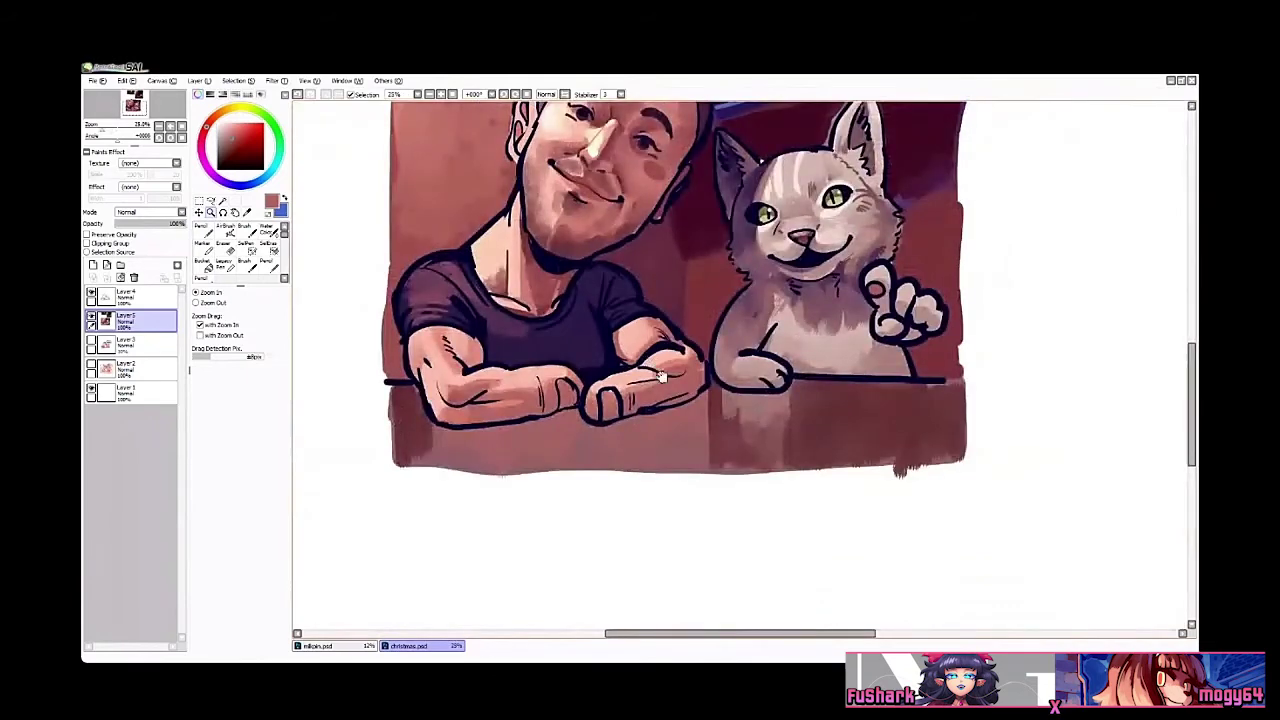
{"action": "left_click_drag", "start_coordinate": [630, 358], "coordinate": [701, 430]}
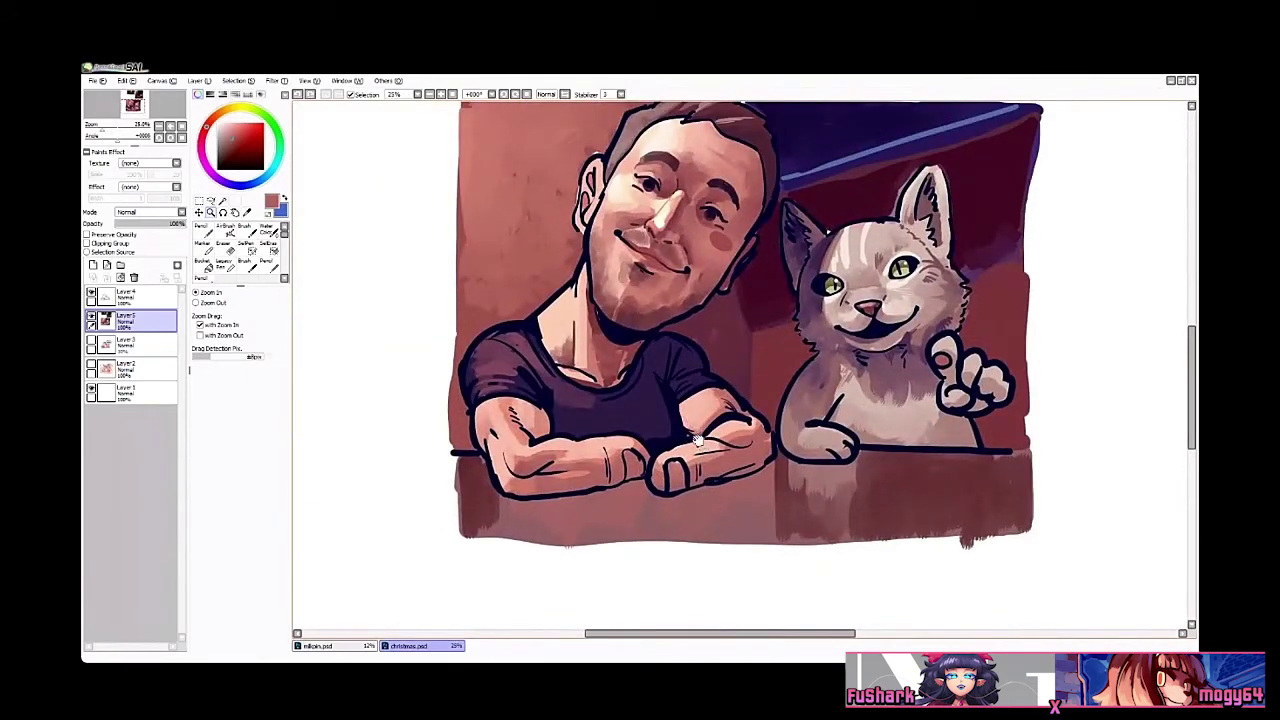
Step: Sample light peach and salmon tones and pencil highlights and shading along the top of the man's hand and thumb beside the cat
{"action": "left_click", "coordinate": [701, 432]}
{"action": "left_click", "coordinate": [653, 416]}
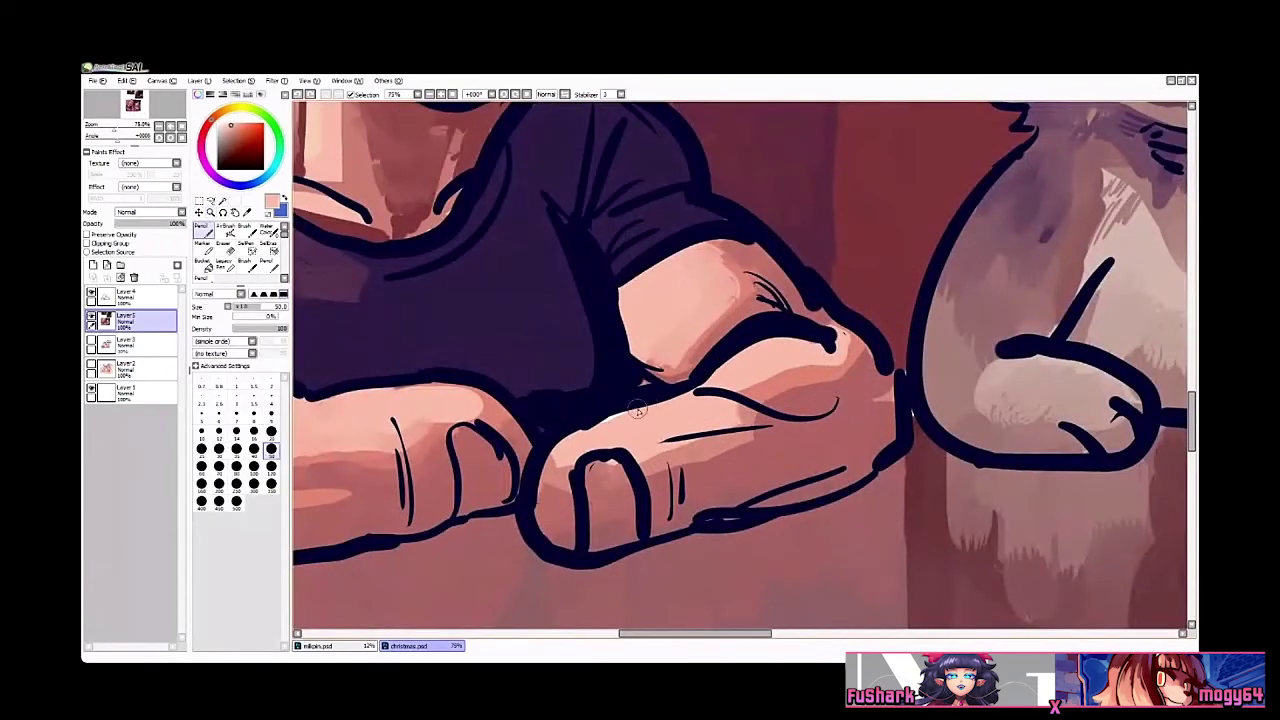
{"action": "left_click_drag", "start_coordinate": [786, 460], "coordinate": [876, 402]}
{"action": "right_click", "coordinate": [761, 381]}
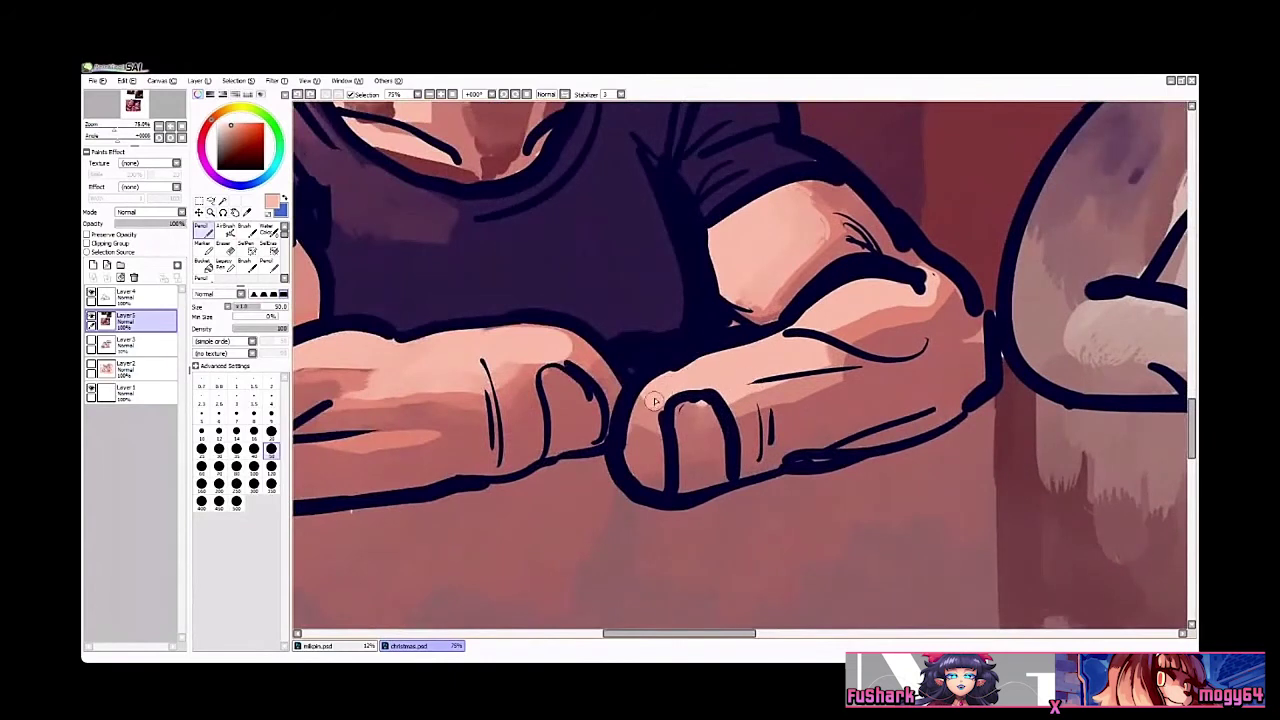
{"action": "mouse_move", "coordinate": [838, 355]}
{"action": "left_mouse_down"}
{"action": "mouse_move", "coordinate": [808, 359]}
{"action": "mouse_move", "coordinate": [864, 334]}
{"action": "mouse_move", "coordinate": [766, 409]}
{"action": "mouse_move", "coordinate": [837, 377]}
{"action": "mouse_move", "coordinate": [663, 444]}
{"action": "mouse_move", "coordinate": [643, 429]}
{"action": "mouse_move", "coordinate": [704, 430]}
{"action": "left_mouse_up"}
{"action": "right_click", "coordinate": [852, 365]}
{"action": "right_click", "coordinate": [656, 432]}
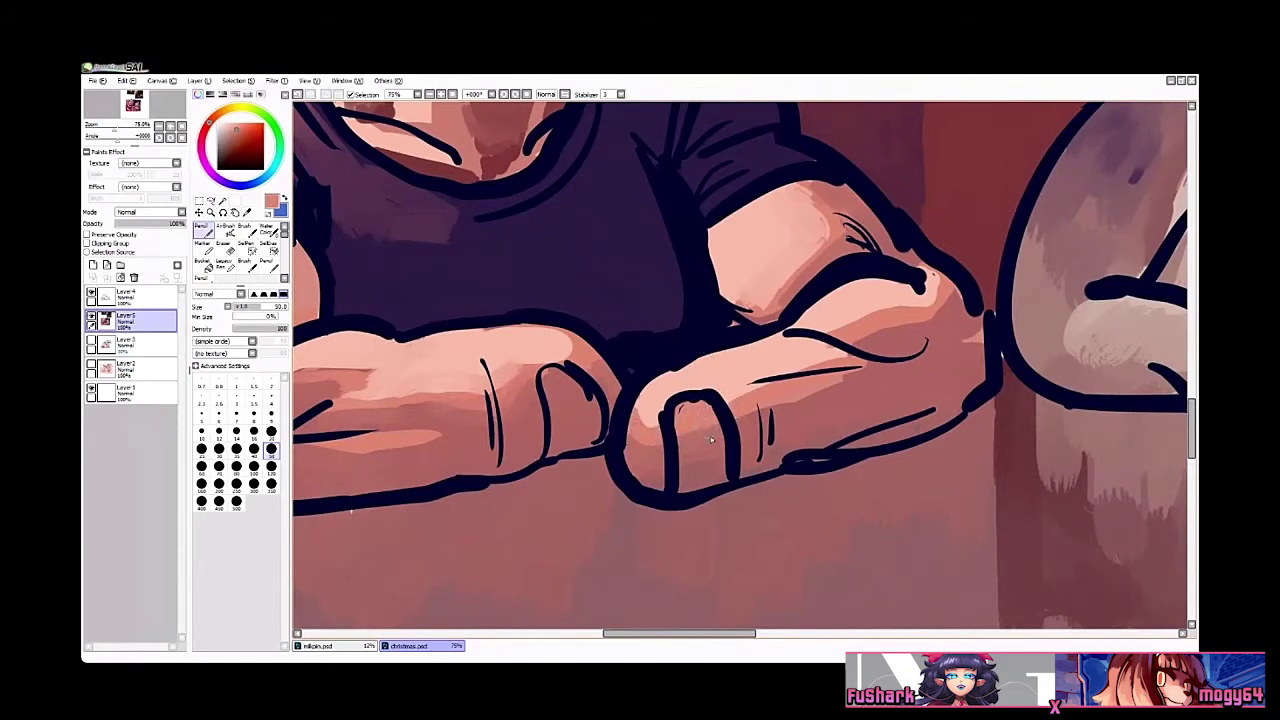
Step: Blend sampled light peach and salmon on the rounded tip of the man's thumb with the brush
{"action": "left_click", "coordinate": [650, 401], "text": "alt"}
{"action": "left_click", "coordinate": [658, 442], "text": "alt"}
{"action": "left_click", "coordinate": [652, 404], "text": "alt"}
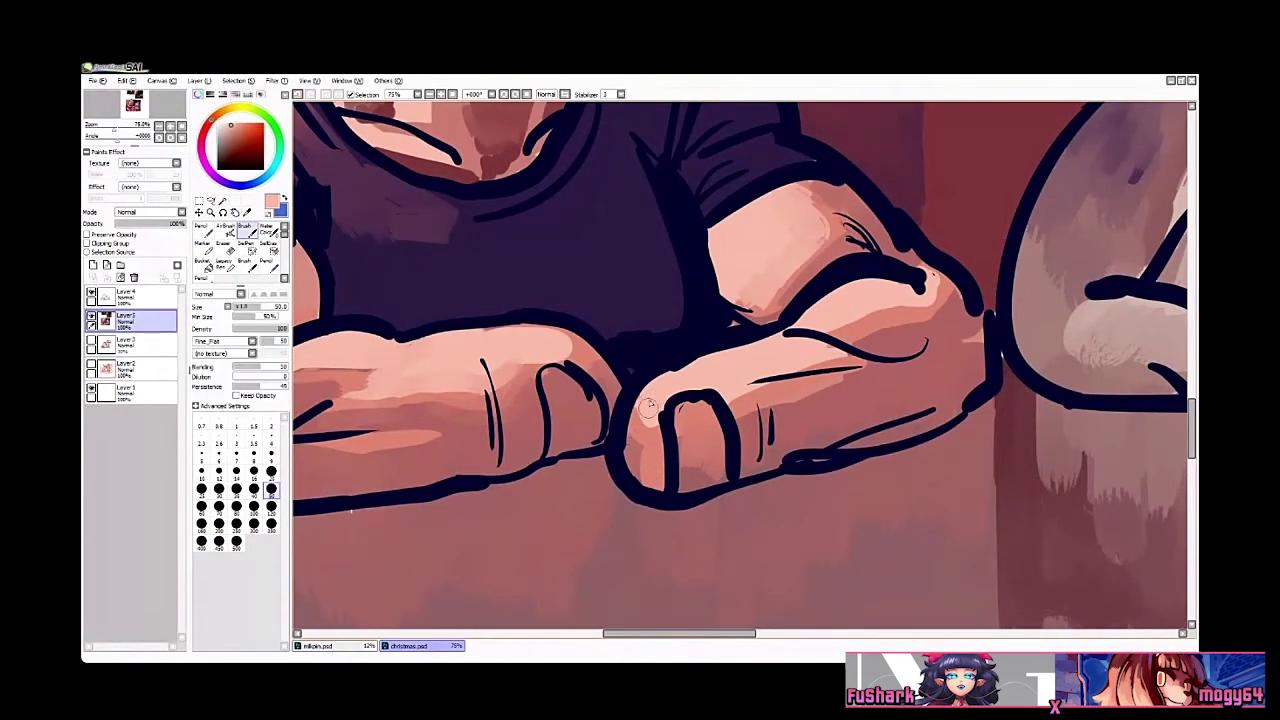
{"action": "mouse_move", "coordinate": [648, 410]}
{"action": "left_mouse_down"}
{"action": "mouse_move", "coordinate": [632, 482]}
{"action": "mouse_move", "coordinate": [629, 459]}
{"action": "left_mouse_up"}
Step: Examine the shaded arms, neck and overall figure in mirrored and normal views at different magnifications
{"action": "left_click", "coordinate": [743, 364], "text": "ctrl+alt"}
{"action": "left_click", "coordinate": [743, 364], "text": "ctrl+alt"}
{"action": "left_click", "coordinate": [743, 364], "text": "ctrl+alt"}
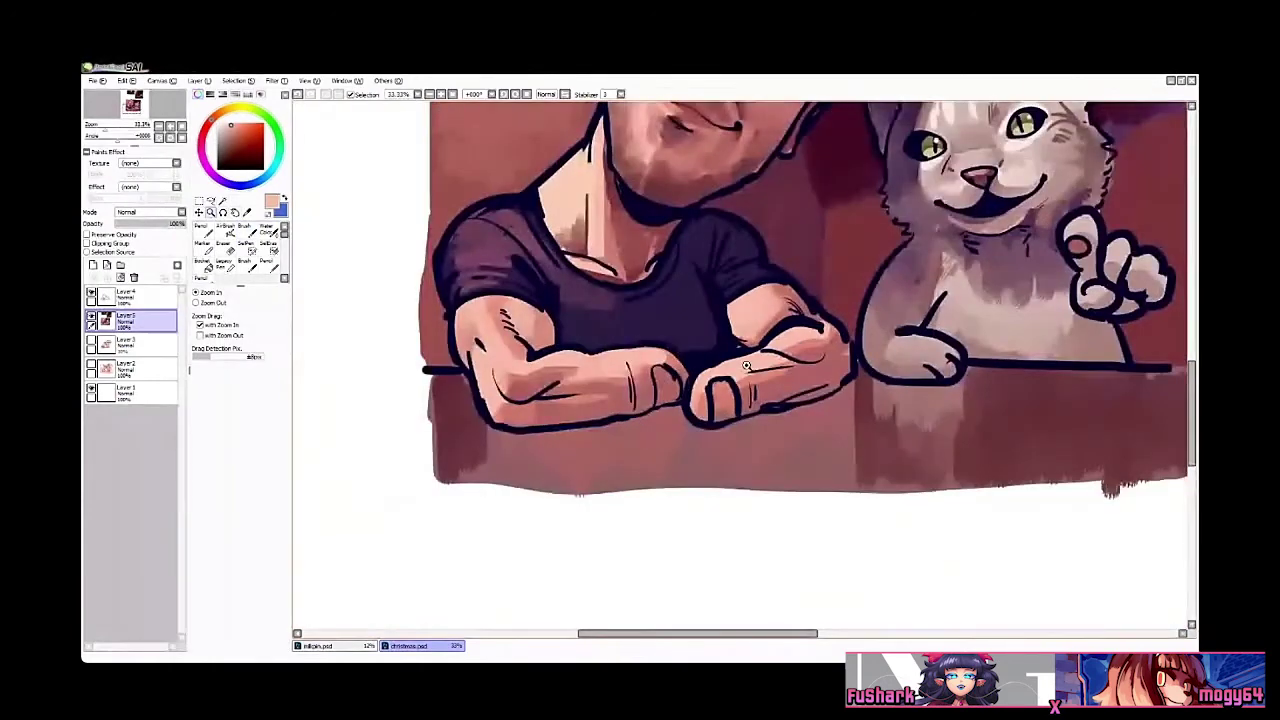
{"action": "key", "text": "h"}
{"action": "key", "text": "h"}
{"action": "left_click_drag", "start_coordinate": [772, 310], "coordinate": [764, 311]}
{"action": "left_click_drag", "start_coordinate": [725, 268], "coordinate": [743, 394]}
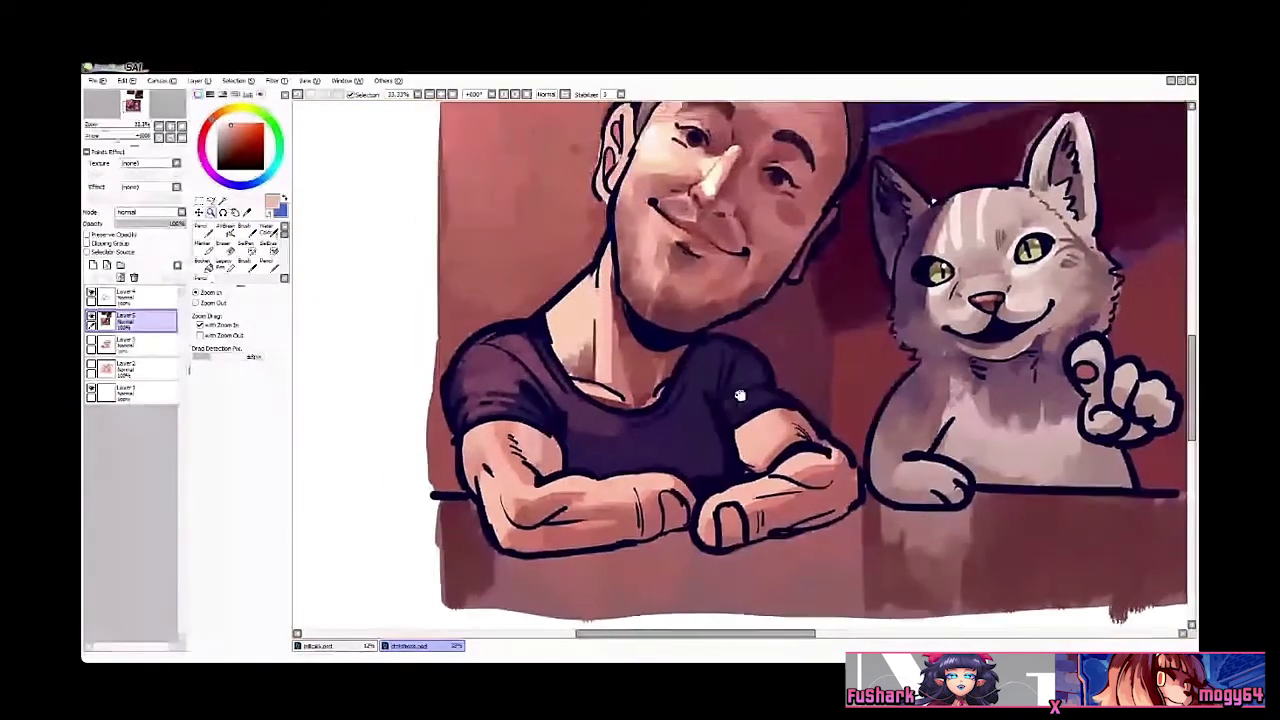
{"action": "left_click_drag", "start_coordinate": [669, 432], "coordinate": [714, 442]}
{"action": "scroll", "coordinate": [630, 340], "scroll_direction": "up", "scroll_amount": 3}
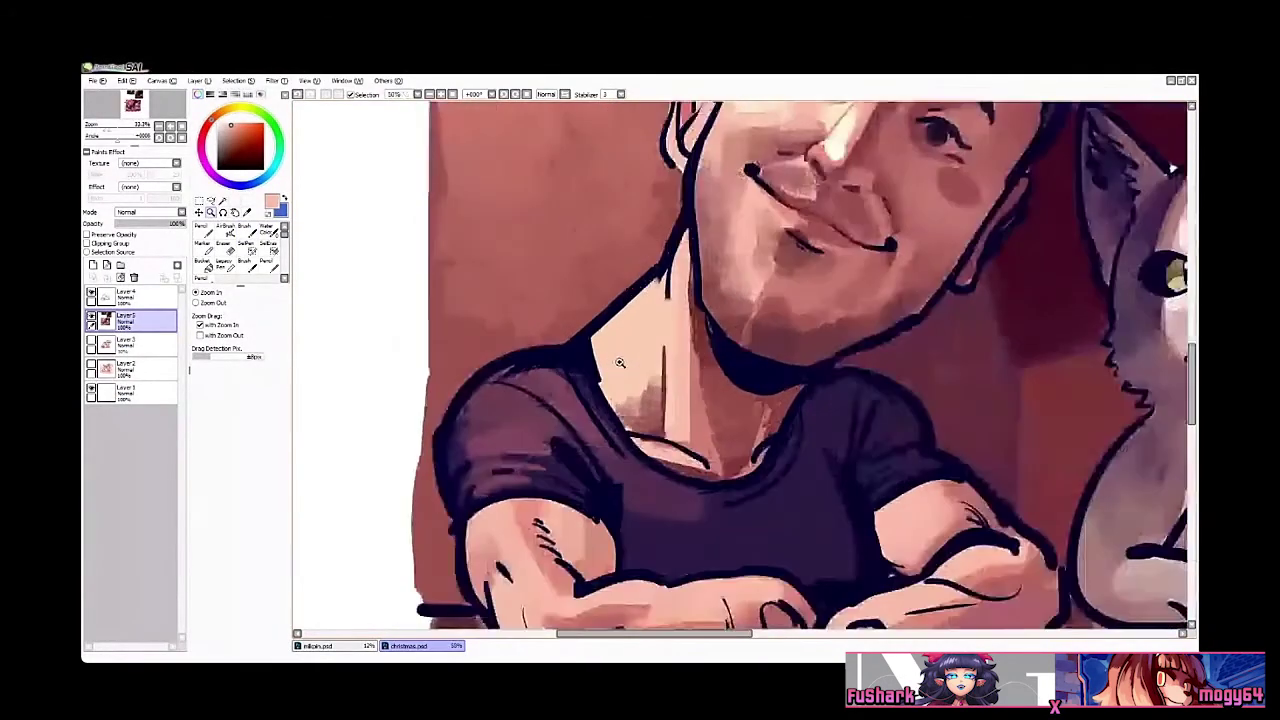
{"action": "scroll", "coordinate": [620, 356], "scroll_direction": "down", "scroll_amount": 3}
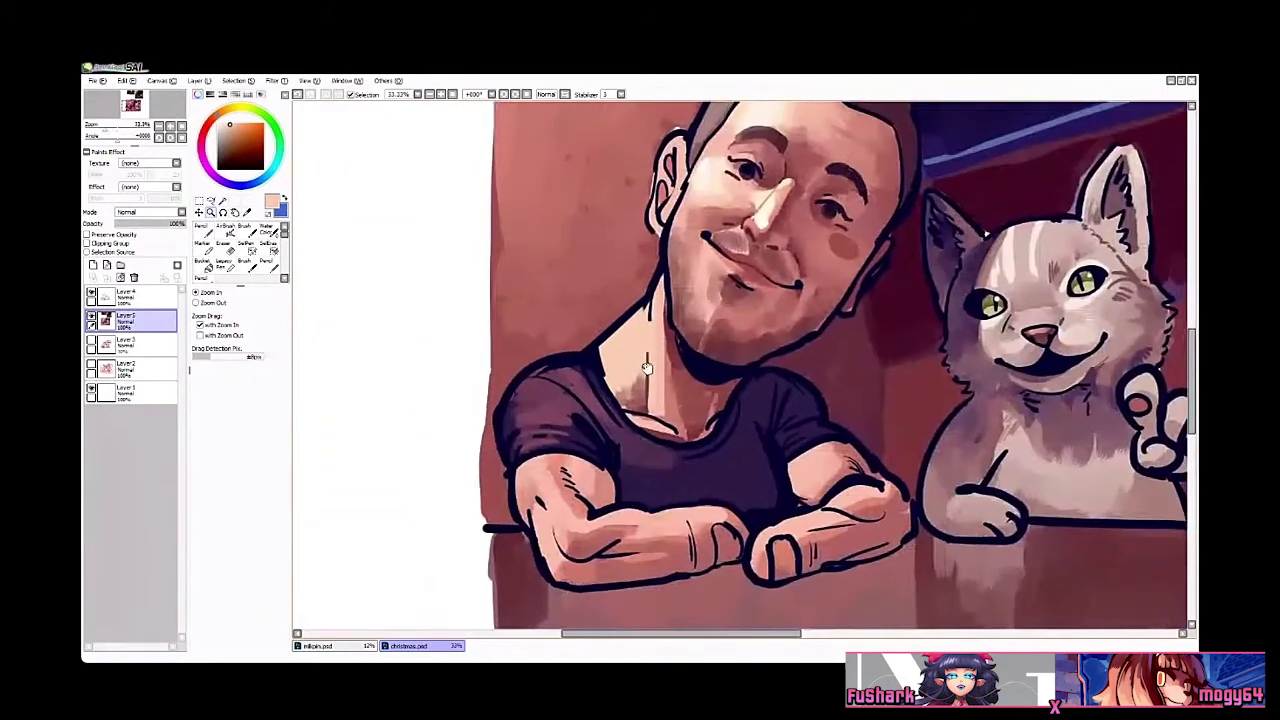
Step: Turn on Preserve Opacity for Layer 4, sample the reddish-brown neck shadow and darken the colour slightly
{"action": "scroll", "coordinate": [450, 357], "scroll_direction": "up", "scroll_amount": 2}
{"action": "left_click", "coordinate": [137, 294]}
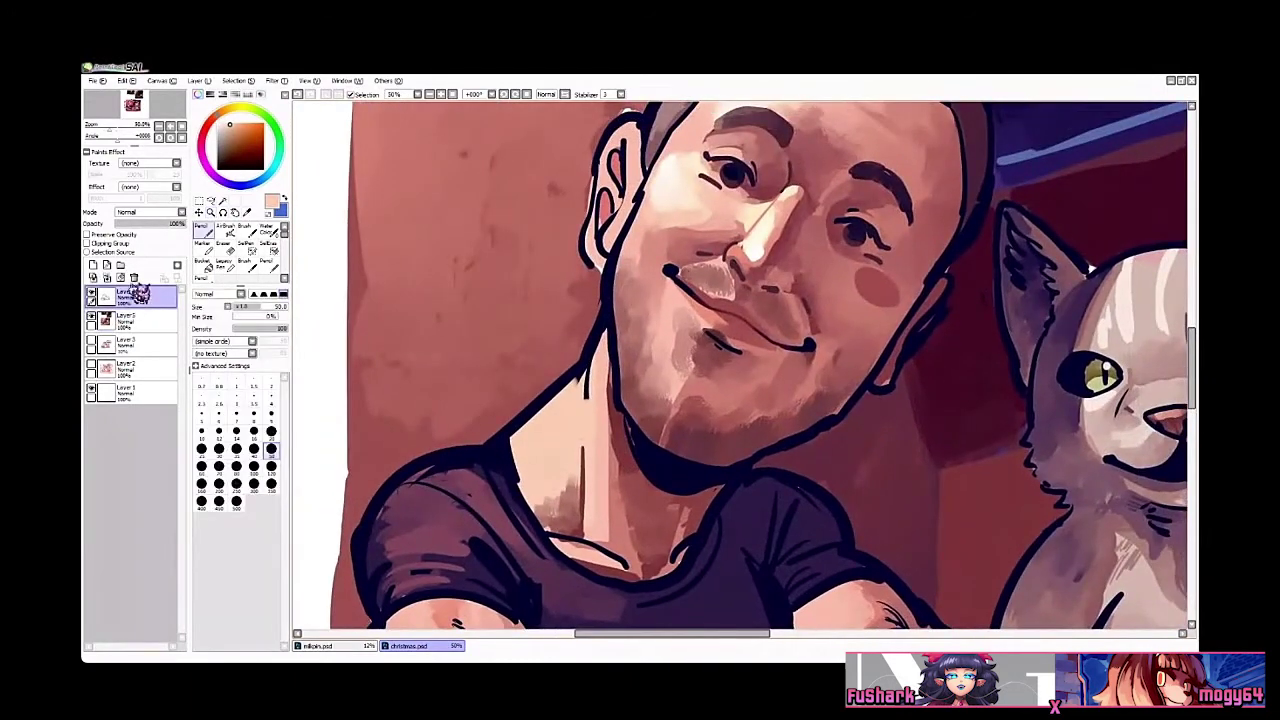
{"action": "left_click", "coordinate": [124, 237]}
{"action": "left_click_drag", "start_coordinate": [662, 463], "coordinate": [646, 449]}
{"action": "right_click", "coordinate": [604, 431]}
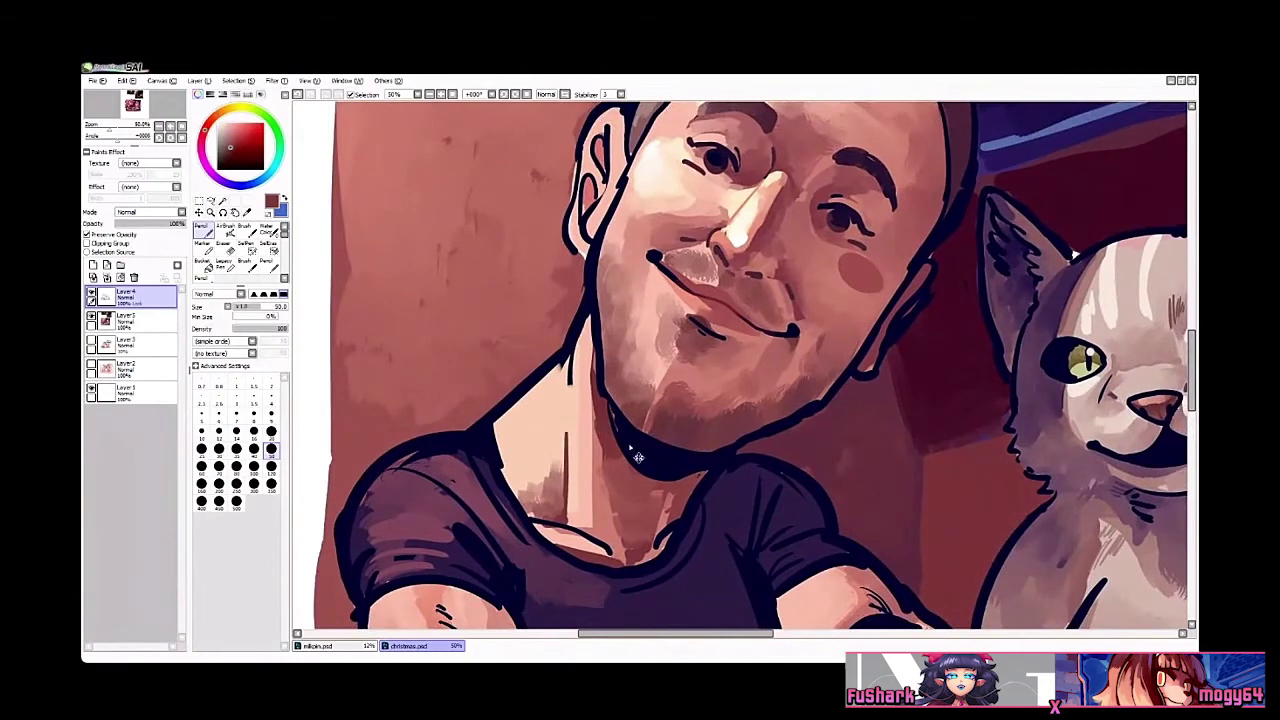
{"action": "scroll", "coordinate": [622, 446], "scroll_direction": "up", "scroll_amount": 1}
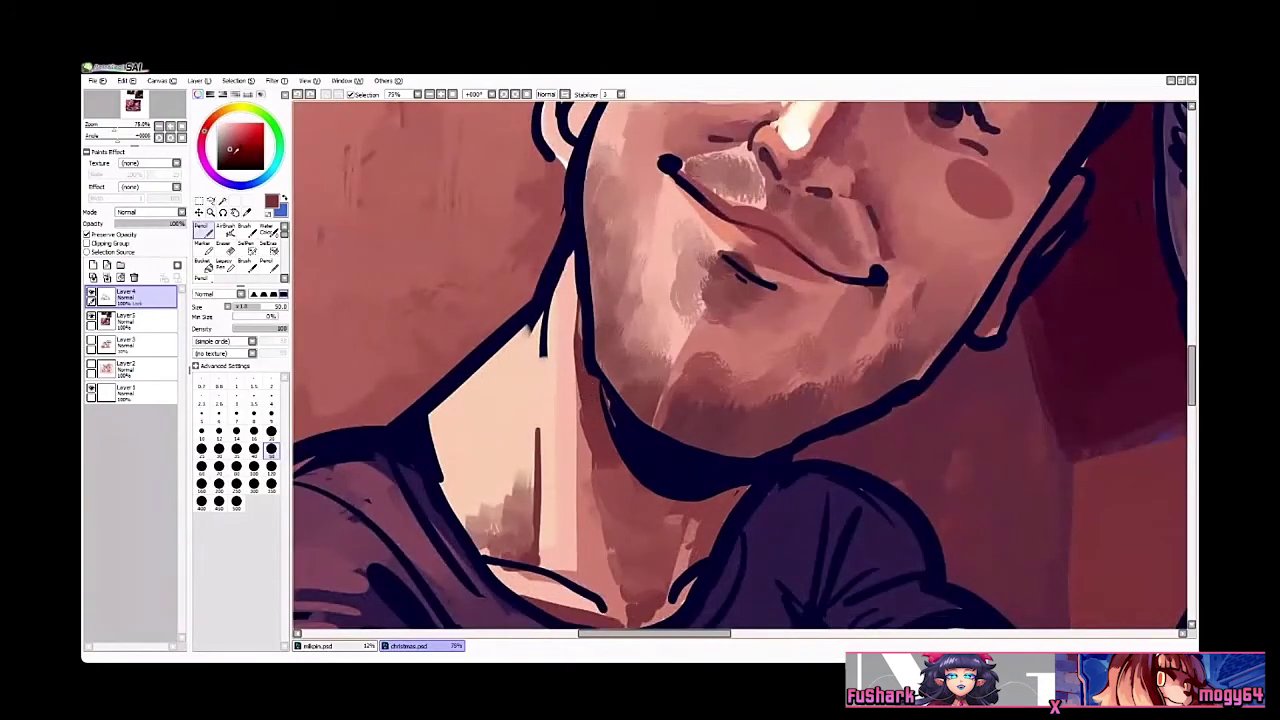
{"action": "left_click", "coordinate": [226, 153]}
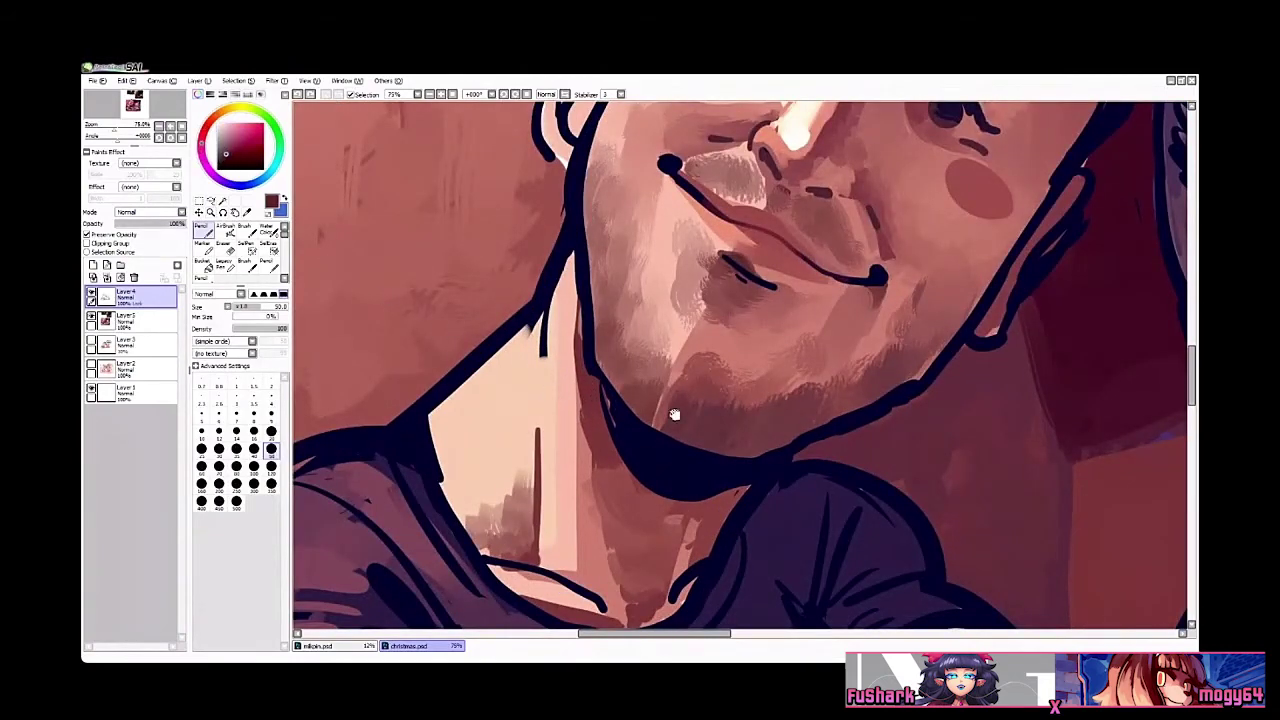
Step: Recolour the thick navy shadow beneath the man's chin with the dark reddish brown, leaving a thin navy jaw outline
{"action": "left_click_drag", "start_coordinate": [675, 415], "coordinate": [657, 381]}
{"action": "left_click", "coordinate": [637, 416], "text": "ctrl"}
{"action": "mouse_move", "coordinate": [586, 402]}
{"action": "left_mouse_down"}
{"action": "mouse_move", "coordinate": [552, 339]}
{"action": "mouse_move", "coordinate": [708, 463]}
{"action": "mouse_move", "coordinate": [741, 452]}
{"action": "mouse_move", "coordinate": [644, 468]}
{"action": "mouse_move", "coordinate": [726, 452]}
{"action": "left_mouse_up"}
{"action": "scroll", "coordinate": [742, 465], "scroll_direction": "down", "scroll_amount": 3}
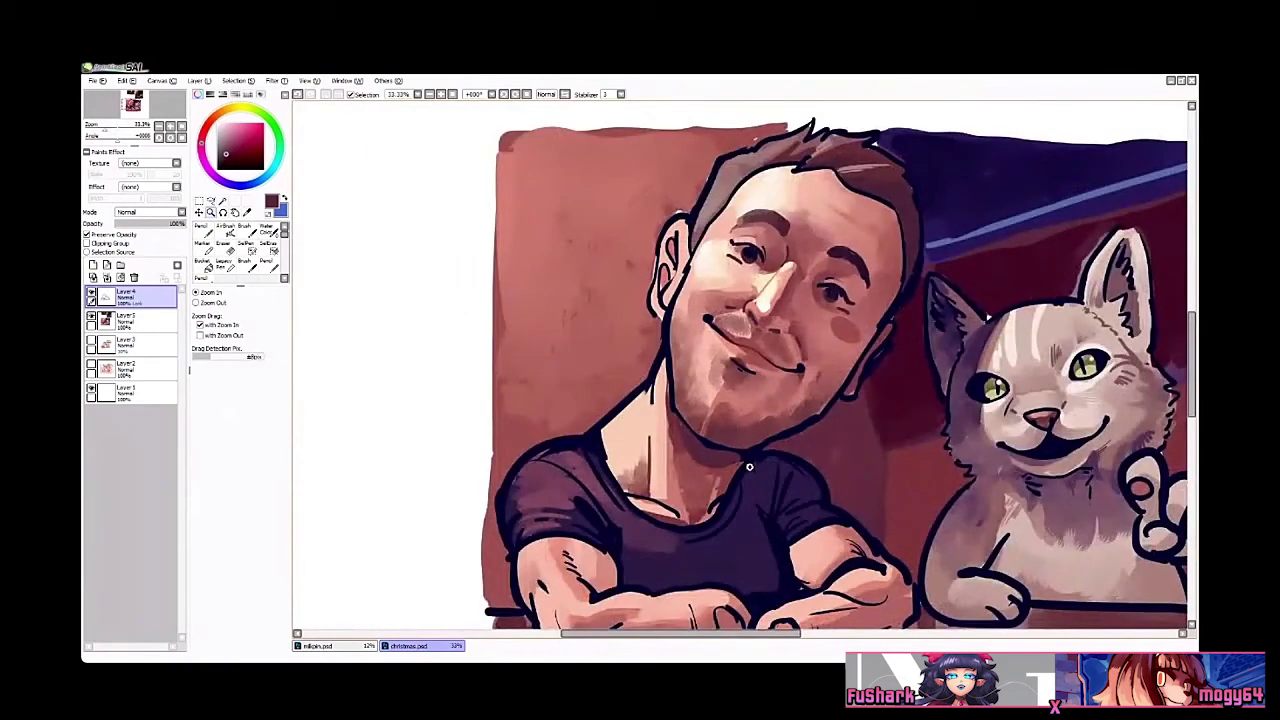
{"action": "scroll", "coordinate": [744, 464], "scroll_direction": "up", "scroll_amount": 2}
{"action": "left_click_drag", "start_coordinate": [740, 443], "coordinate": [740, 462]}
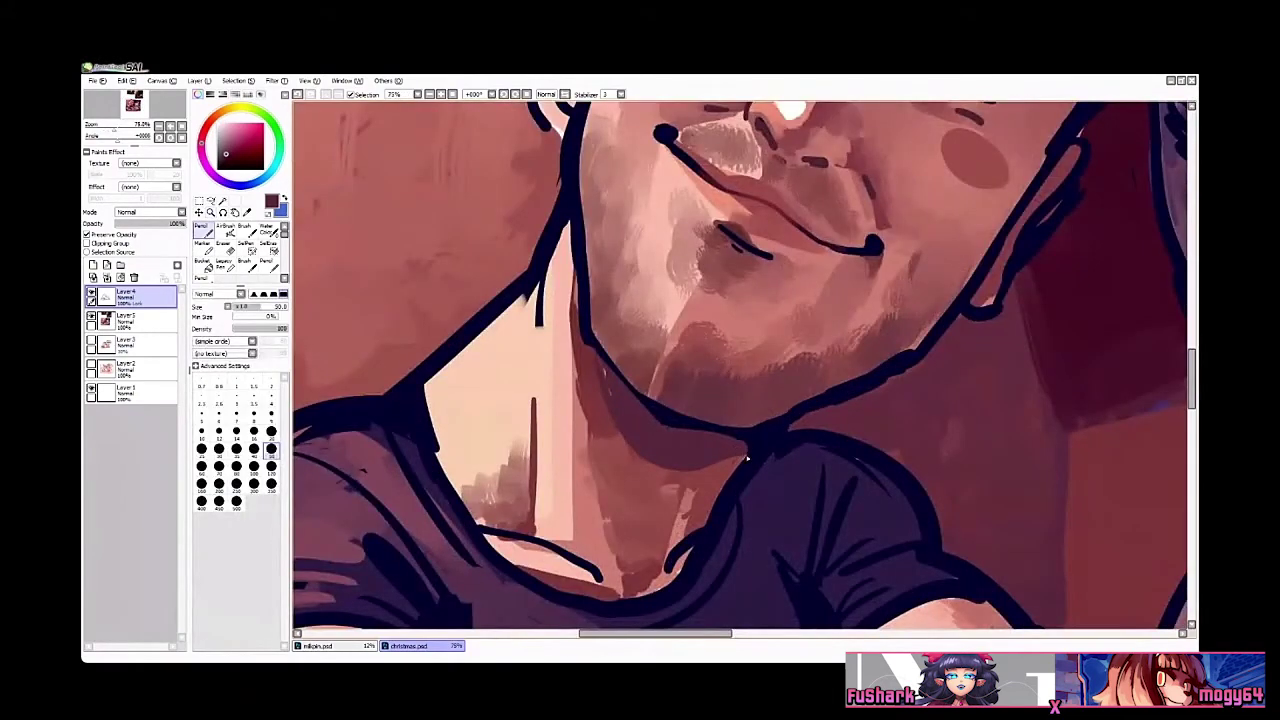
{"action": "scroll", "coordinate": [738, 466], "scroll_direction": "down", "scroll_amount": 2}
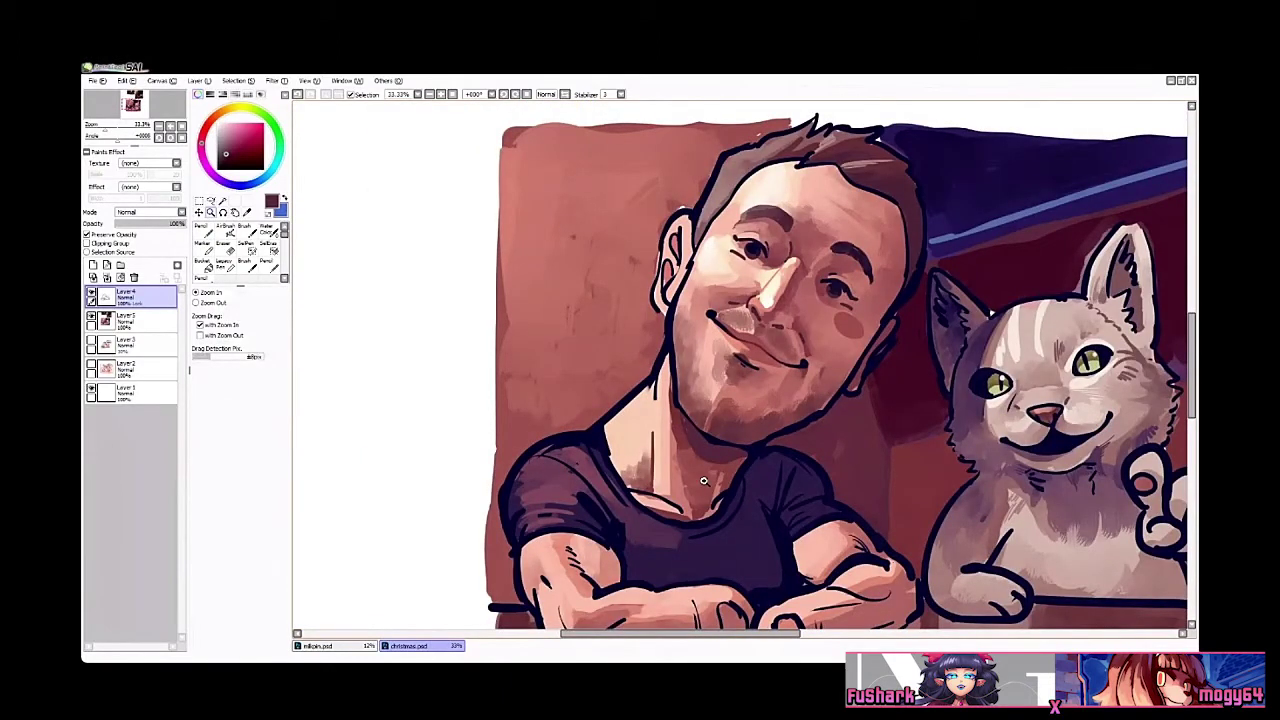
Step: Recolour the outline of the man's neck between jaw and shirt collar with a sampled reddish brown
{"action": "left_click", "coordinate": [669, 383]}
{"action": "right_click", "coordinate": [630, 362]}
{"action": "left_click_drag", "start_coordinate": [652, 358], "coordinate": [595, 430]}
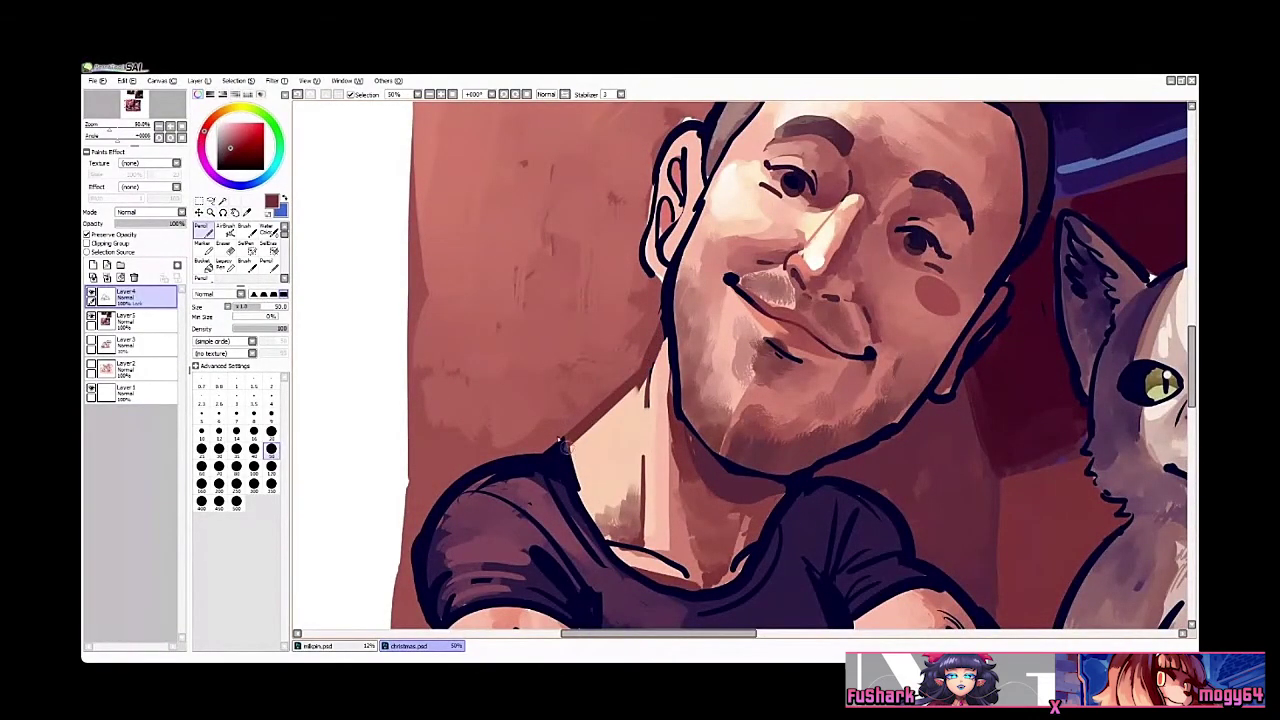
{"action": "scroll", "coordinate": [623, 461], "scroll_direction": "down", "scroll_amount": 2}
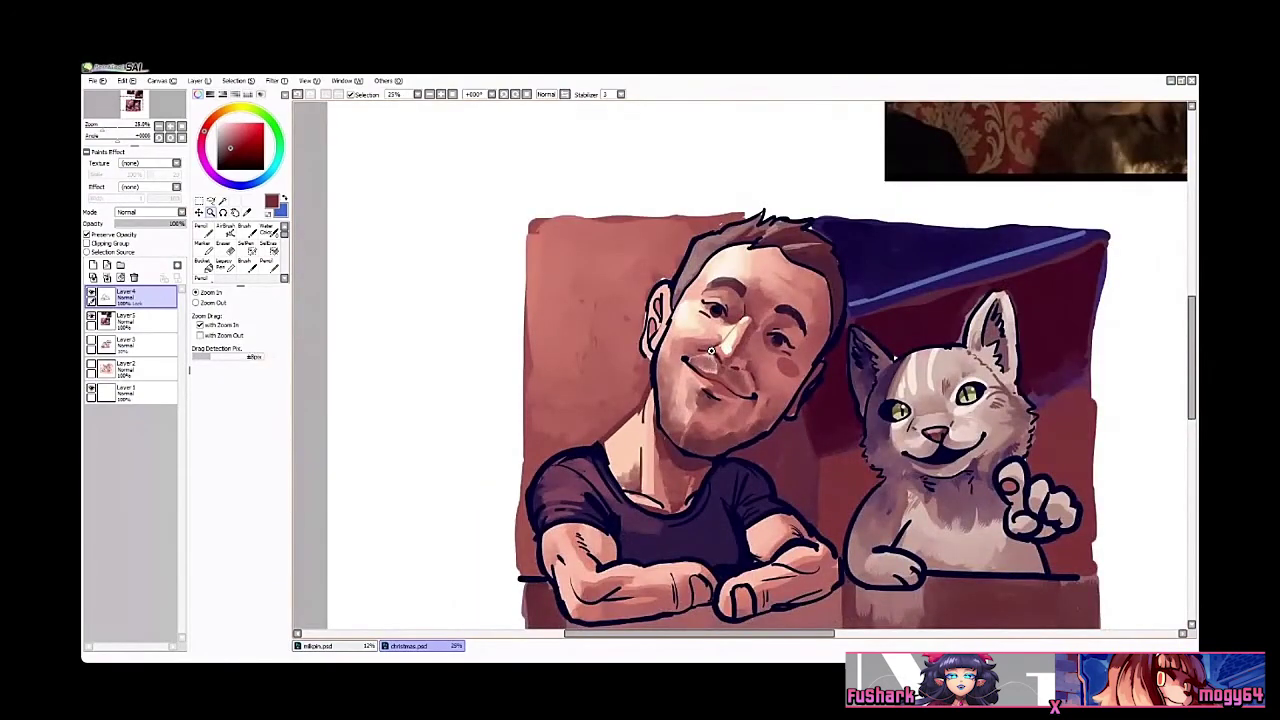
{"action": "scroll", "coordinate": [711, 350], "scroll_direction": "up", "scroll_amount": 3}
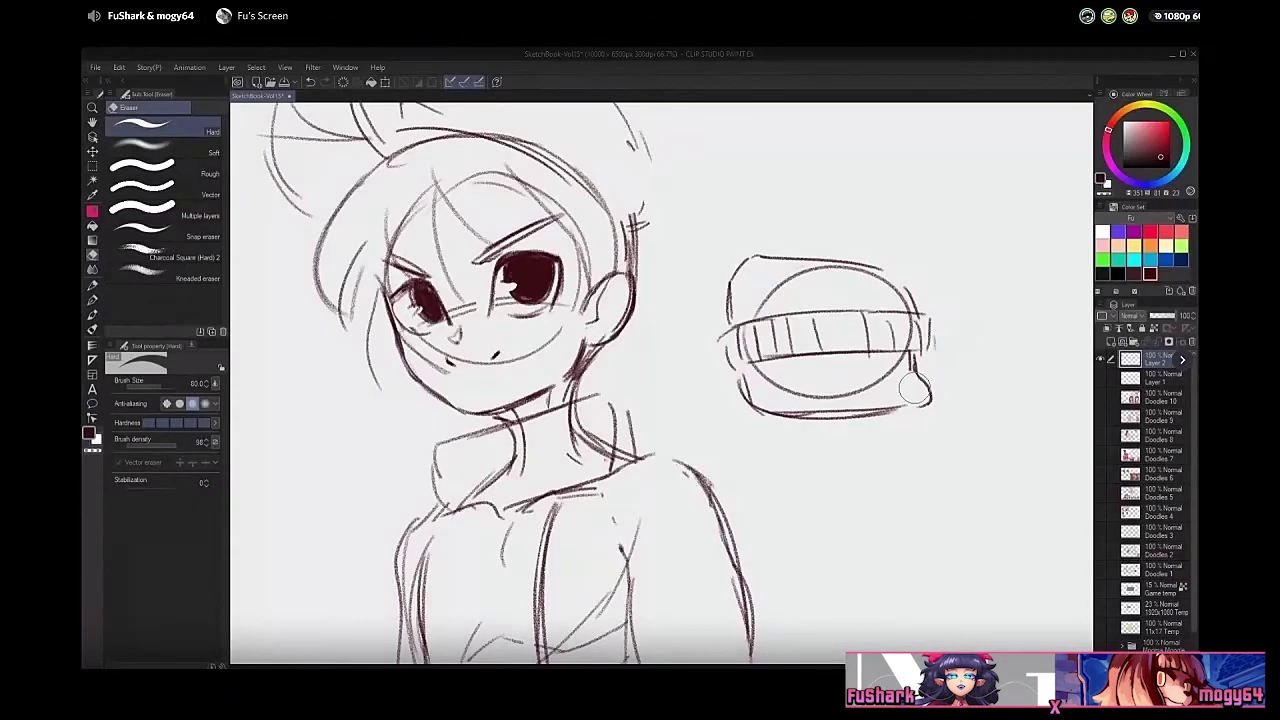
Step: Sketch the closed eyes, small open mouth and round ears of the beanie-wearing head with the Dark PP brush
{"action": "left_click_drag", "start_coordinate": [782, 381], "coordinate": [899, 371]}
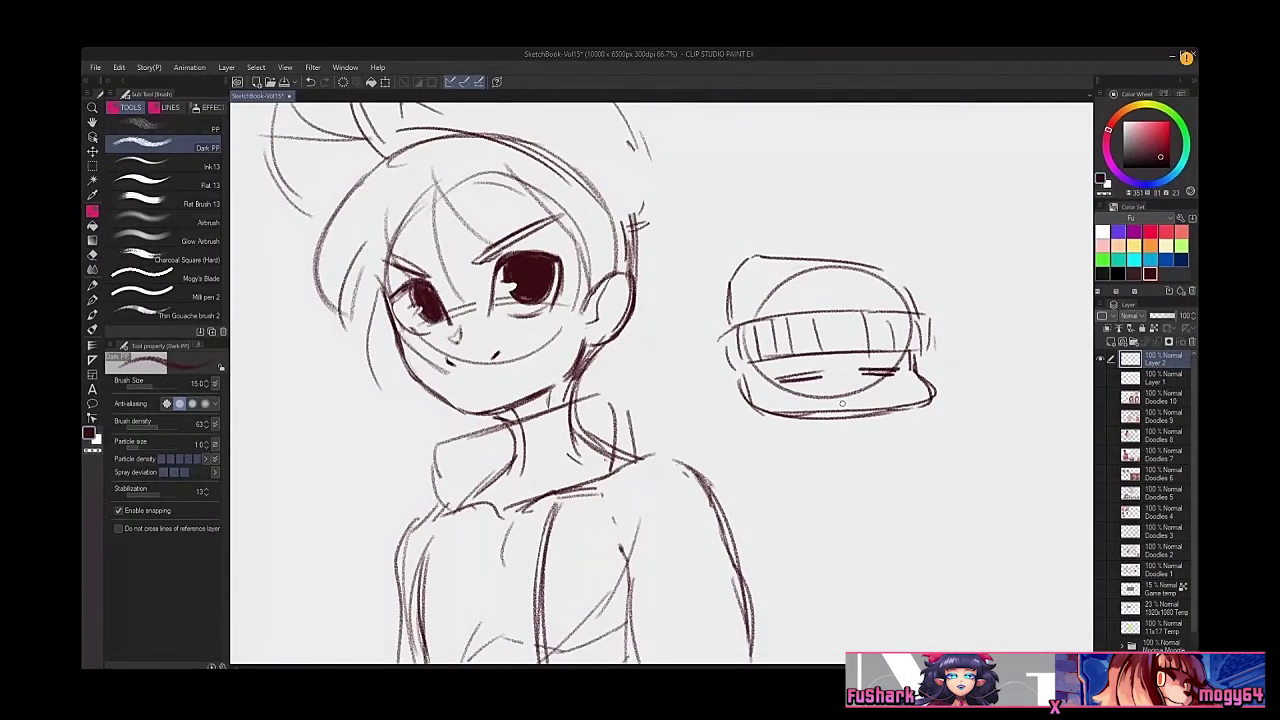
{"action": "mouse_move", "coordinate": [833, 410]}
{"action": "left_mouse_down"}
{"action": "mouse_move", "coordinate": [844, 392]}
{"action": "mouse_move", "coordinate": [874, 406]}
{"action": "mouse_move", "coordinate": [825, 395]}
{"action": "mouse_move", "coordinate": [874, 390]}
{"action": "mouse_move", "coordinate": [842, 401]}
{"action": "mouse_move", "coordinate": [867, 406]}
{"action": "mouse_move", "coordinate": [875, 392]}
{"action": "mouse_move", "coordinate": [860, 400]}
{"action": "mouse_move", "coordinate": [870, 409]}
{"action": "left_mouse_up"}
{"action": "key", "text": "e"}
{"action": "key", "text": "b"}
{"action": "key", "text": "ctrl+z"}
{"action": "key", "text": "e"}
{"action": "key", "text": "b"}
{"action": "left_click_drag", "start_coordinate": [731, 377], "coordinate": [740, 408]}
{"action": "left_click_drag", "start_coordinate": [914, 366], "coordinate": [940, 392]}
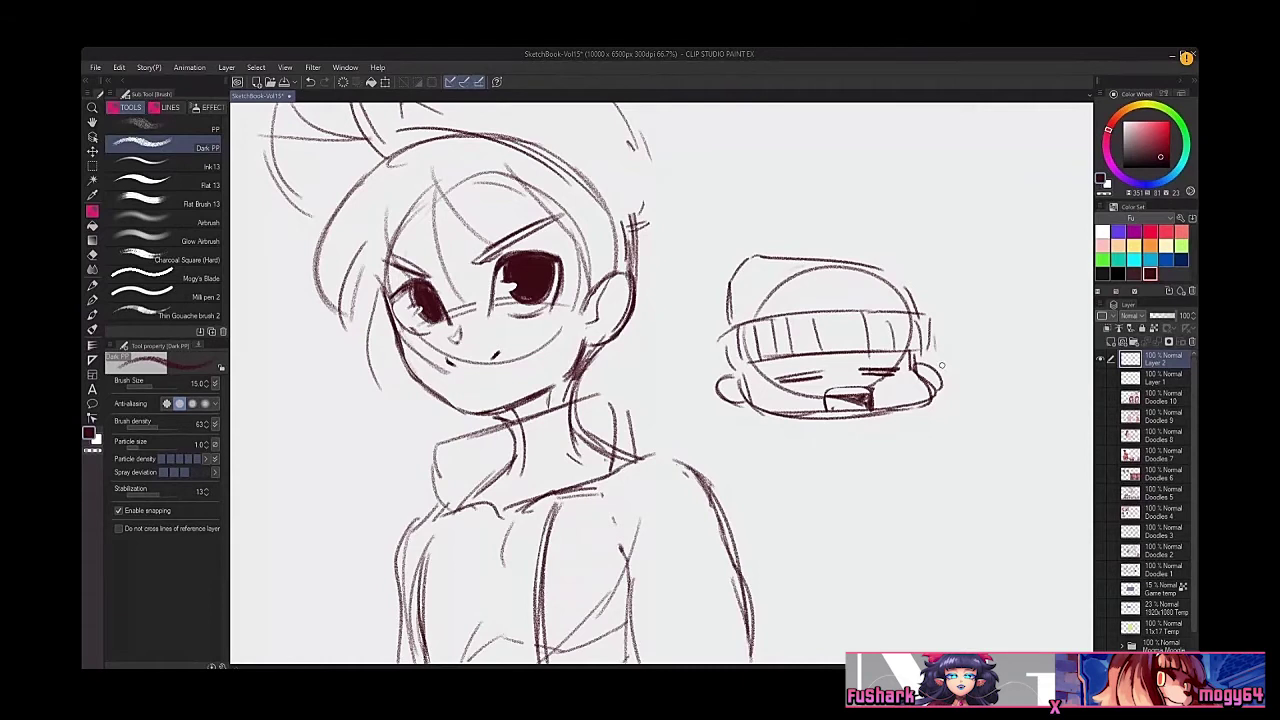
Step: Erase the loose lines at the beanie's brim and redraw both folded brim ends with firmer side contours
{"action": "key", "text": "e"}
{"action": "mouse_move", "coordinate": [930, 320]}
{"action": "left_mouse_down"}
{"action": "mouse_move", "coordinate": [933, 345]}
{"action": "mouse_move", "coordinate": [922, 343]}
{"action": "left_mouse_up"}
{"action": "key", "text": "b"}
{"action": "left_click_drag", "start_coordinate": [922, 321], "coordinate": [916, 358]}
{"action": "key", "text": "e"}
{"action": "key", "text": "b"}
{"action": "mouse_move", "coordinate": [722, 338]}
{"action": "left_mouse_down"}
{"action": "mouse_move", "coordinate": [853, 379]}
{"action": "mouse_move", "coordinate": [818, 421]}
{"action": "mouse_move", "coordinate": [758, 402]}
{"action": "mouse_move", "coordinate": [758, 403]}
{"action": "left_mouse_up"}
{"action": "left_click_drag", "start_coordinate": [906, 350], "coordinate": [934, 402]}
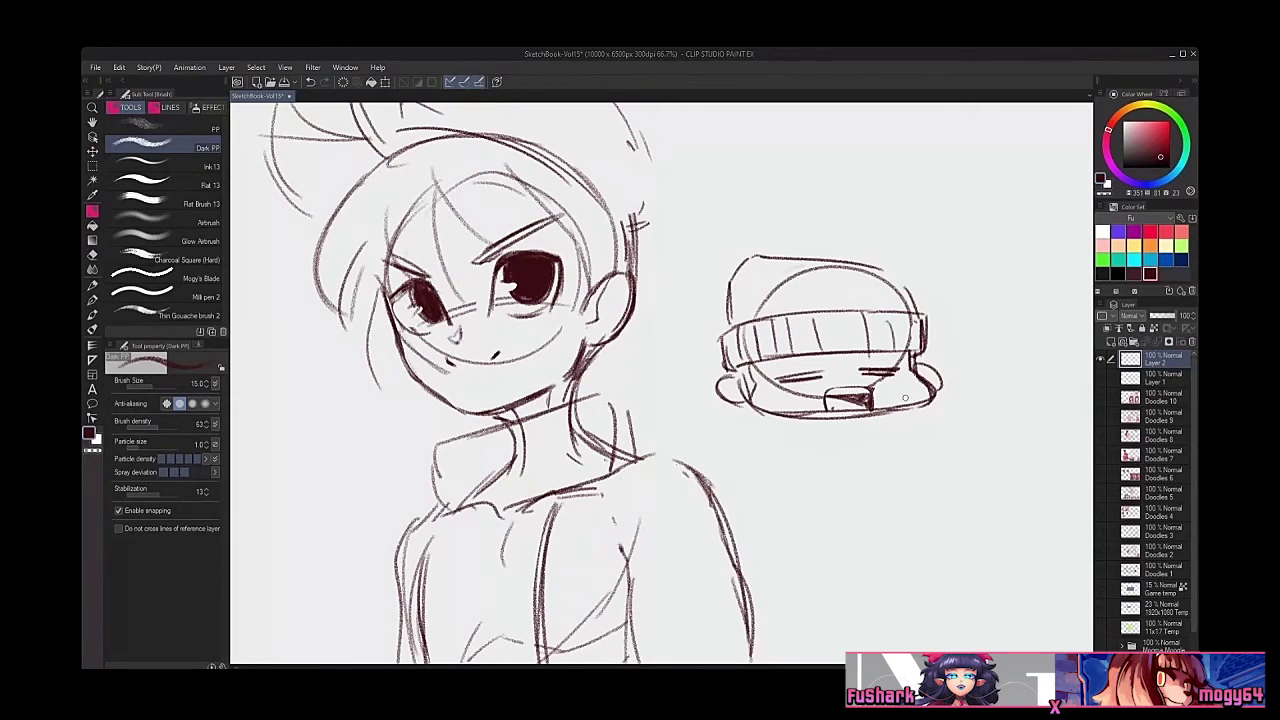
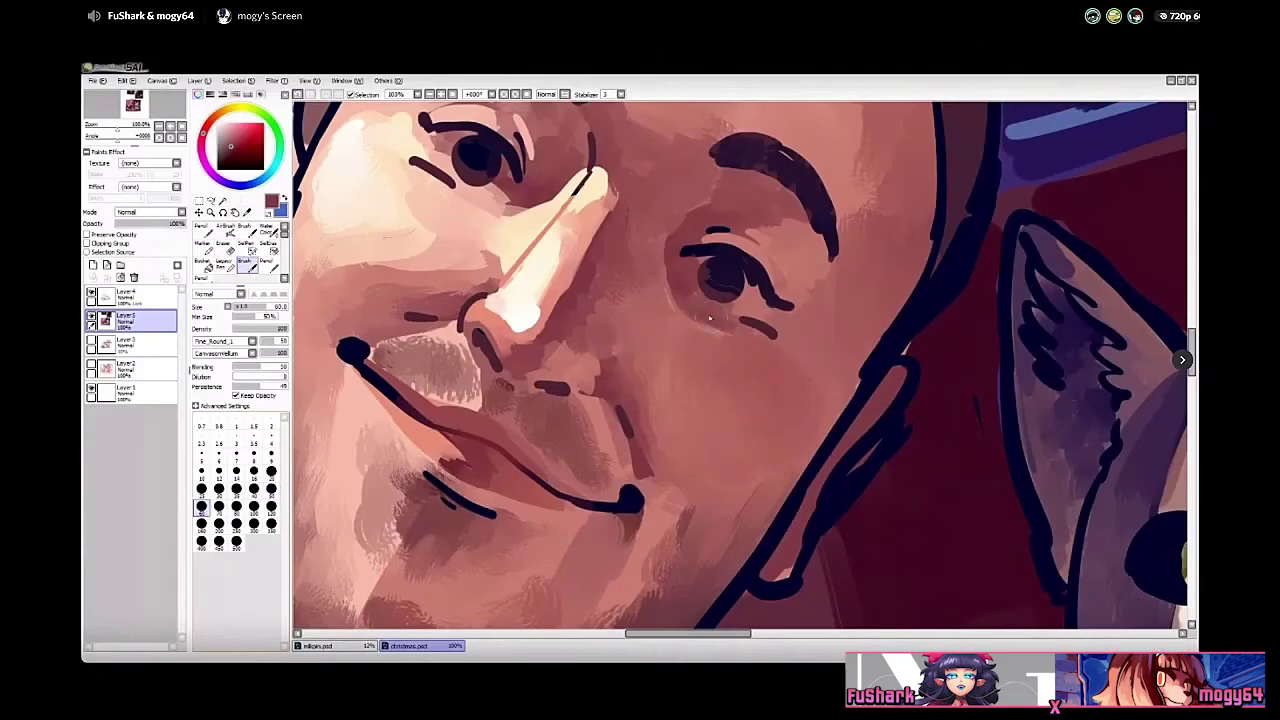
Step: Blend the skin shading on the man's shadowed cheek below the eye with the Fine_Round_1 brush on the painted colour layer
{"action": "mouse_move", "coordinate": [709, 318]}
{"action": "left_mouse_down"}
{"action": "mouse_move", "coordinate": [788, 346]}
{"action": "mouse_move", "coordinate": [816, 378]}
{"action": "left_mouse_up"}
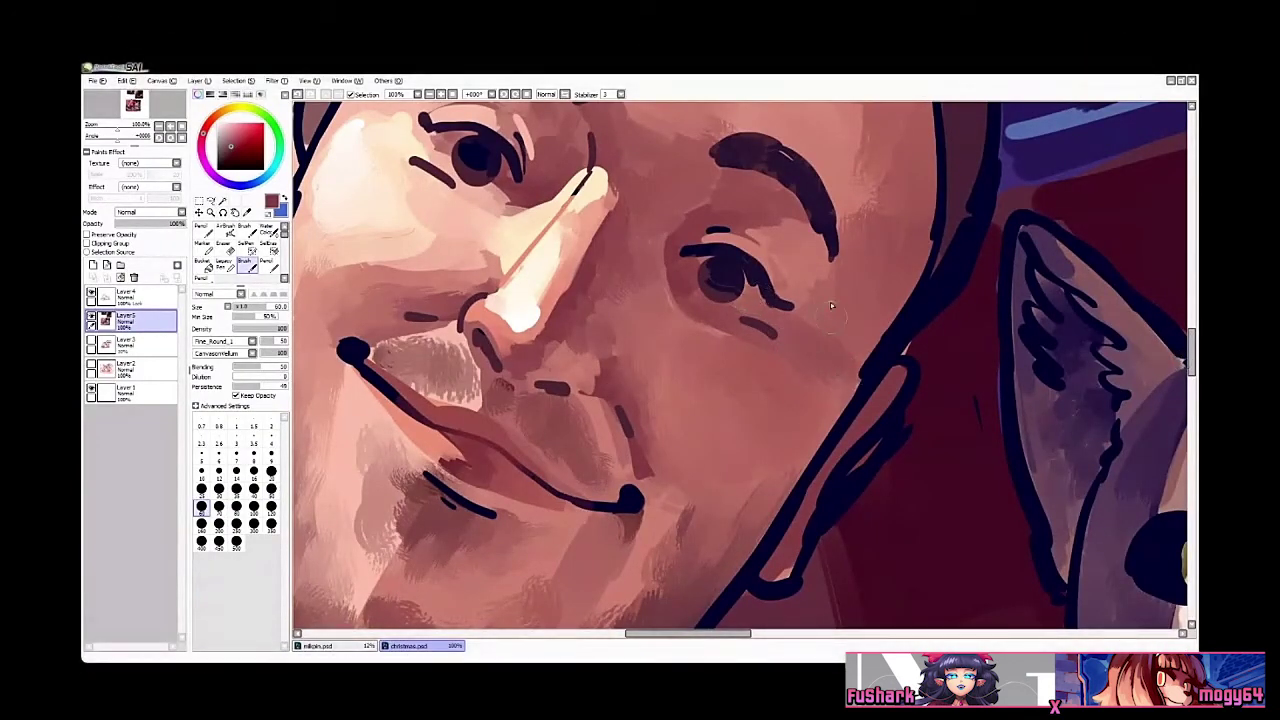
{"action": "key", "text": "ctrl+space"}
{"action": "left_click", "coordinate": [826, 265], "text": "ctrl+alt"}
{"action": "left_click", "coordinate": [826, 265], "text": "ctrl+alt"}
{"action": "left_click_drag", "start_coordinate": [848, 160], "coordinate": [805, 195]}
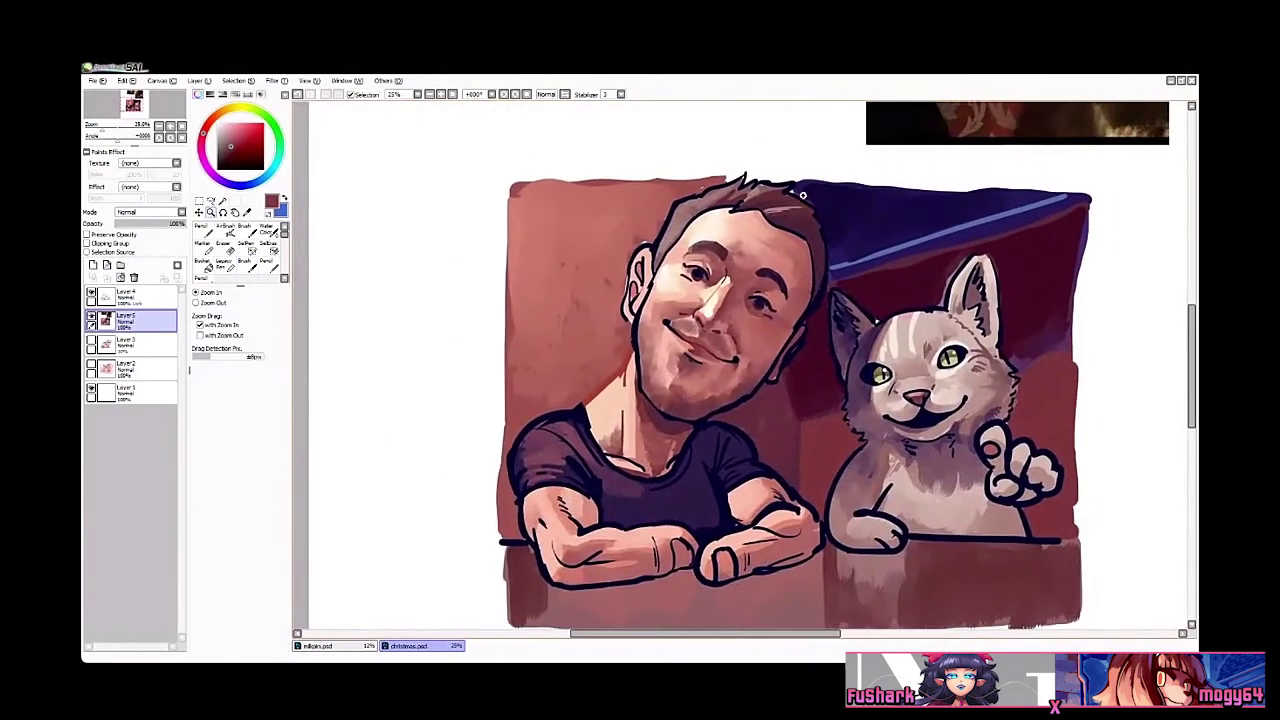
{"action": "left_click_drag", "start_coordinate": [768, 388], "coordinate": [720, 364]}
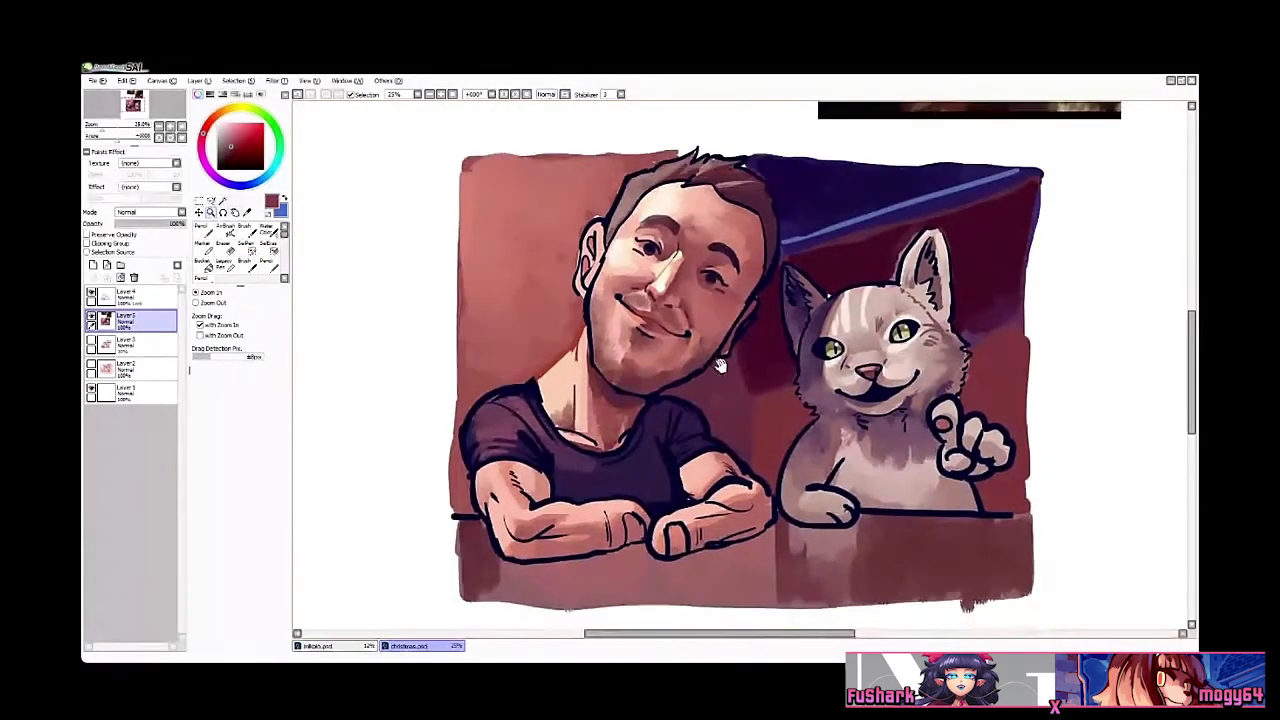
{"action": "left_click_drag", "start_coordinate": [656, 430], "coordinate": [651, 445]}
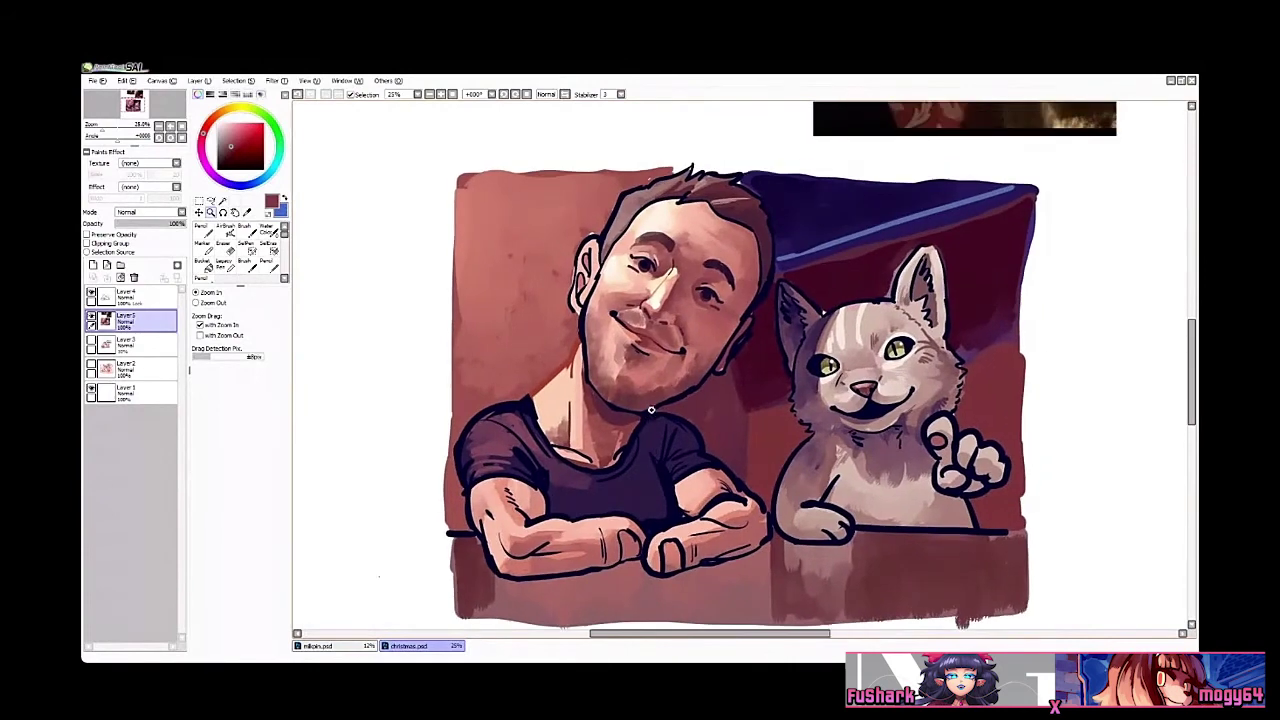
Step: Connect the man's outer nostril line to the short smile crease beside it with a sampled dark brown, working in mirrored view
{"action": "left_click", "coordinate": [652, 405], "text": "ctrl"}
{"action": "scroll", "coordinate": [655, 389], "scroll_direction": "up", "scroll_amount": 5}
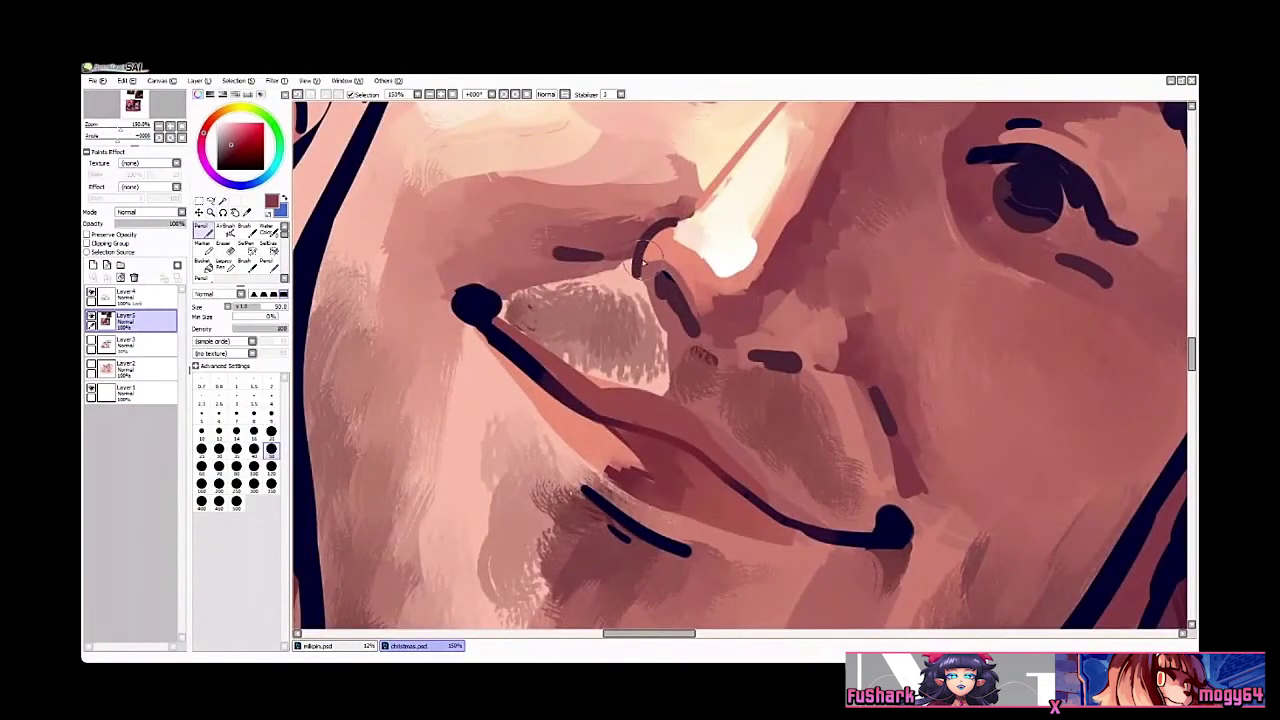
{"action": "right_click", "coordinate": [638, 262]}
{"action": "key", "text": "h"}
{"action": "left_click_drag", "start_coordinate": [794, 354], "coordinate": [642, 405]}
{"action": "key", "text": "n"}
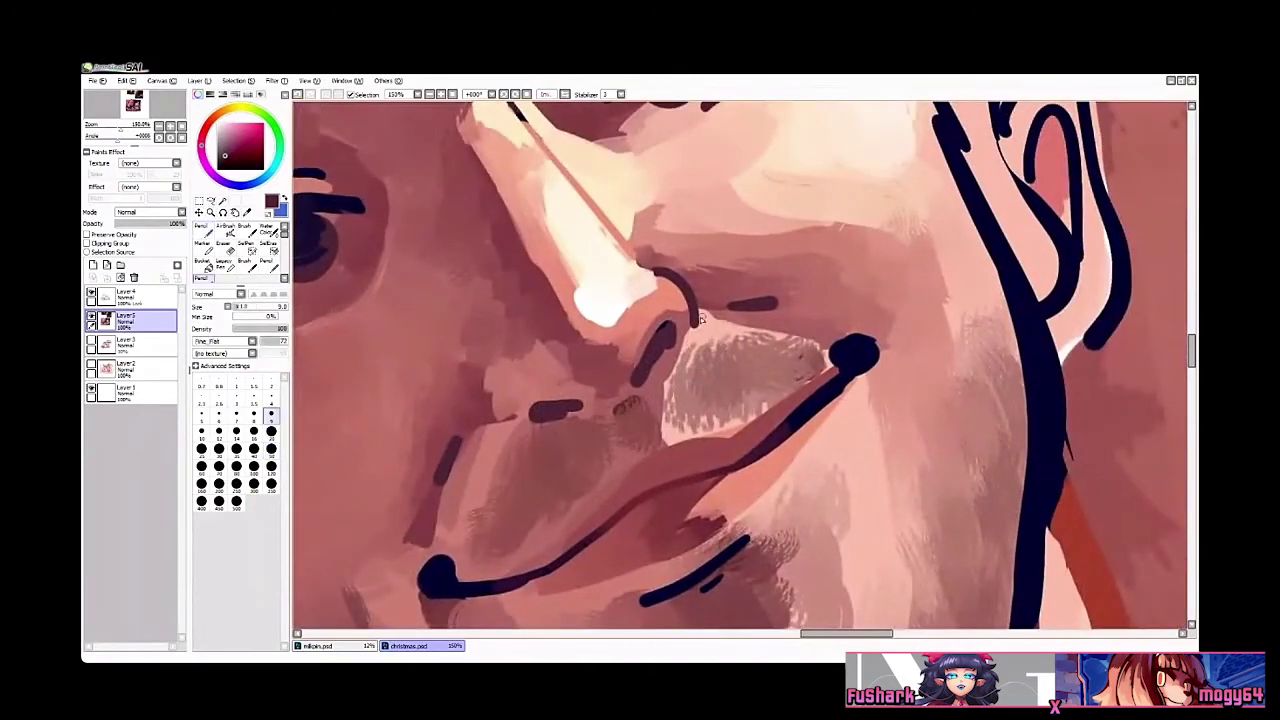
{"action": "mouse_move", "coordinate": [697, 322]}
{"action": "left_mouse_down"}
{"action": "mouse_move", "coordinate": [752, 307]}
{"action": "mouse_move", "coordinate": [704, 316]}
{"action": "left_mouse_up"}
{"action": "key", "text": "h"}
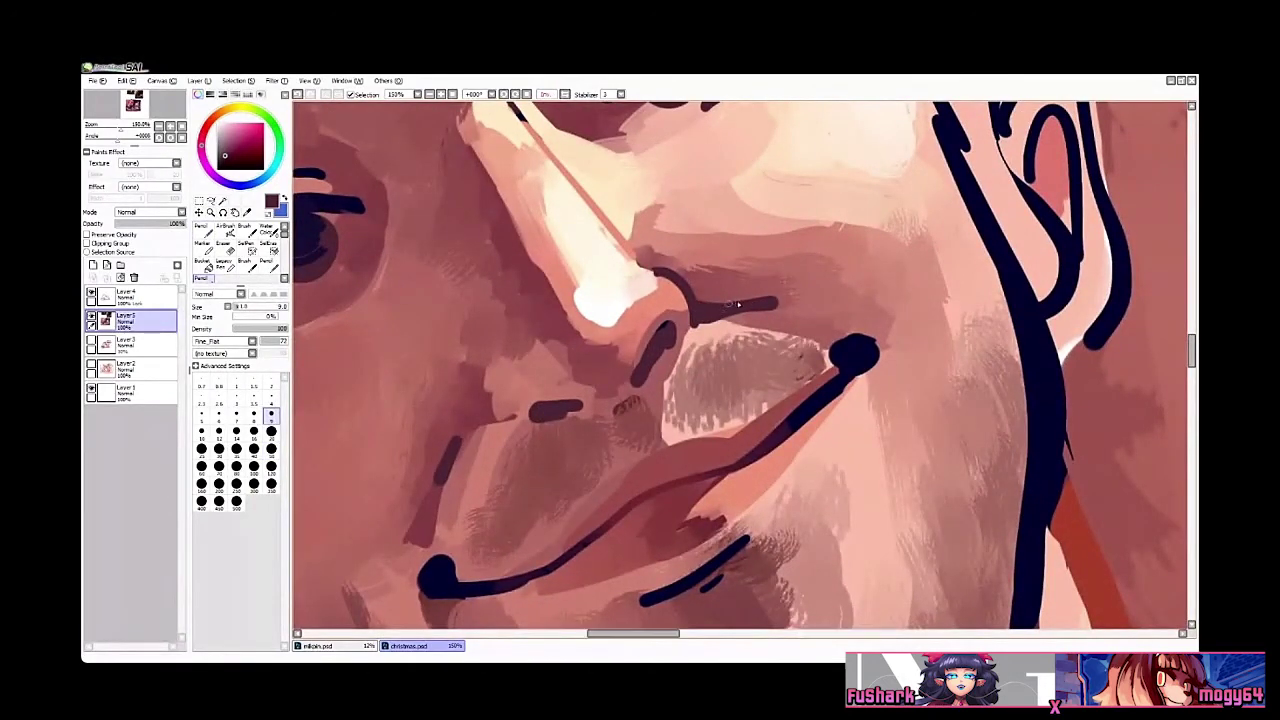
{"action": "left_click", "coordinate": [777, 323], "text": "ctrl+alt"}
{"action": "left_click", "coordinate": [777, 323], "text": "ctrl+alt"}
{"action": "left_click_drag", "start_coordinate": [880, 420], "coordinate": [863, 450]}
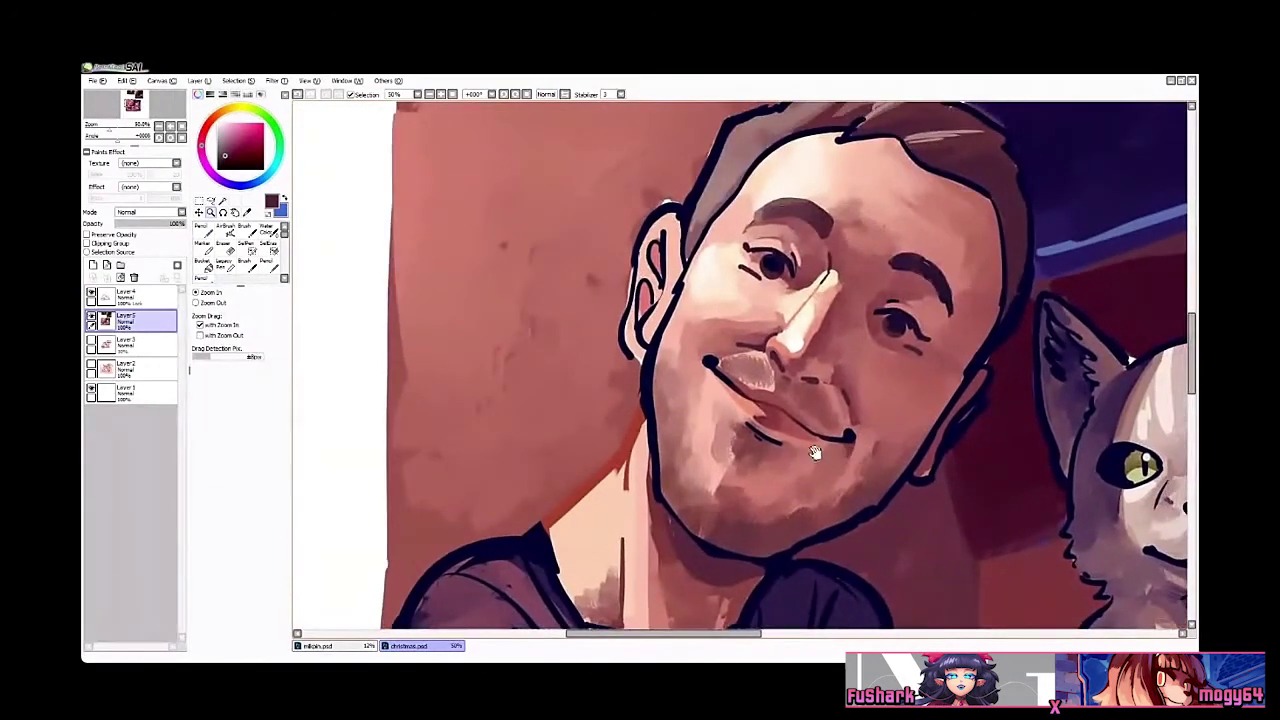
{"action": "left_click_drag", "start_coordinate": [771, 415], "coordinate": [723, 427]}
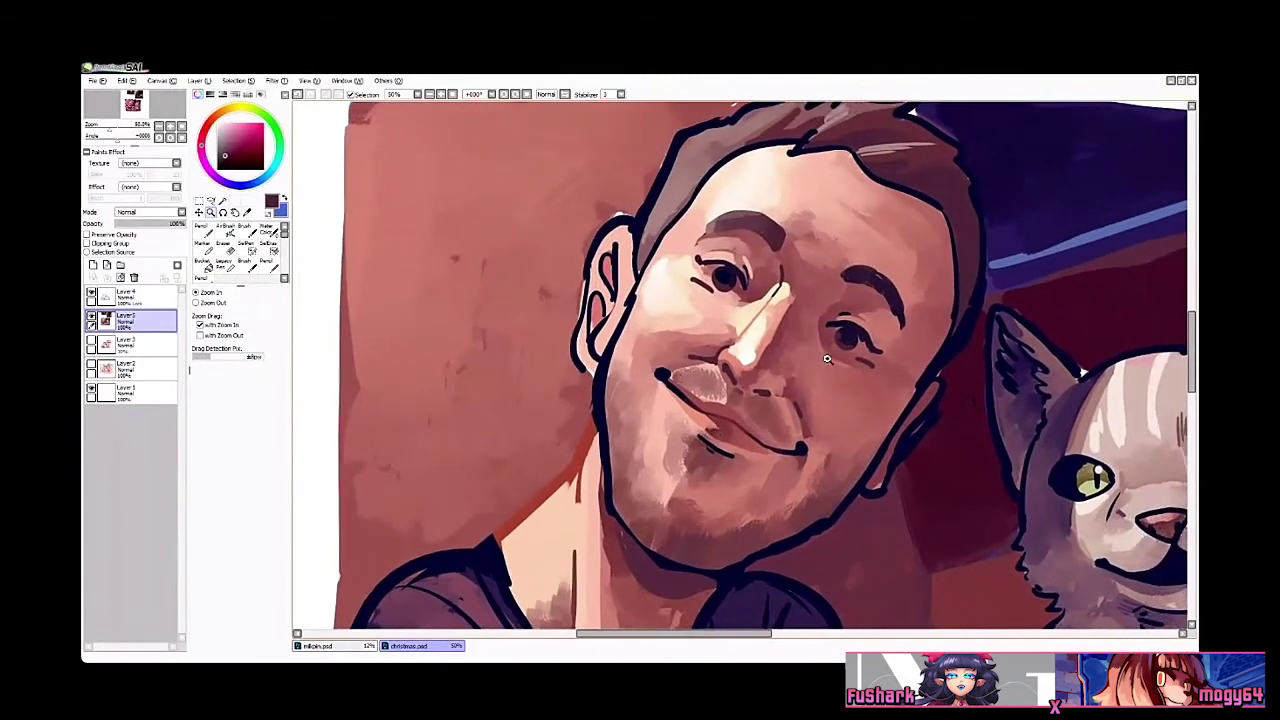
Step: Sample pale peach from the man's lit cheek and brighten the skin around the eye on that side
{"action": "left_click", "coordinate": [830, 356], "text": "ctrl"}
{"action": "left_click_drag", "start_coordinate": [665, 267], "coordinate": [663, 297]}
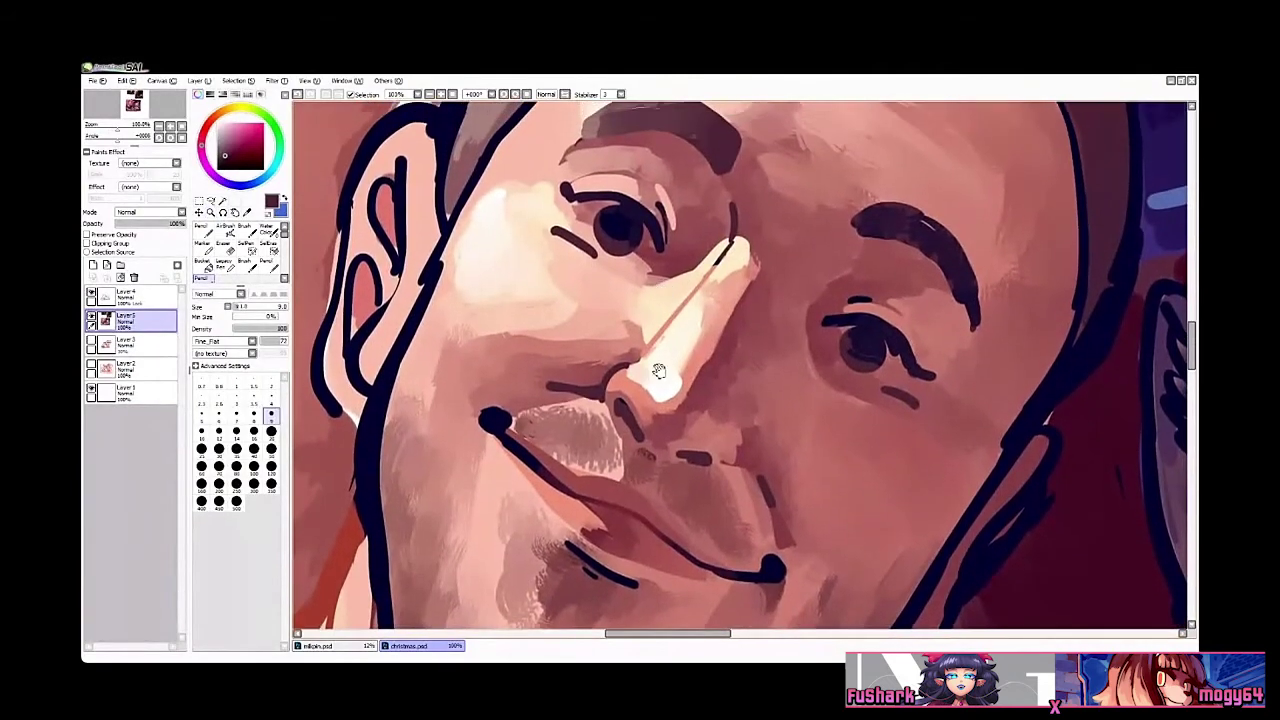
{"action": "left_click", "coordinate": [689, 367], "text": "ctrl+alt"}
{"action": "left_click", "coordinate": [646, 330], "text": "ctrl"}
{"action": "right_click", "coordinate": [585, 316]}
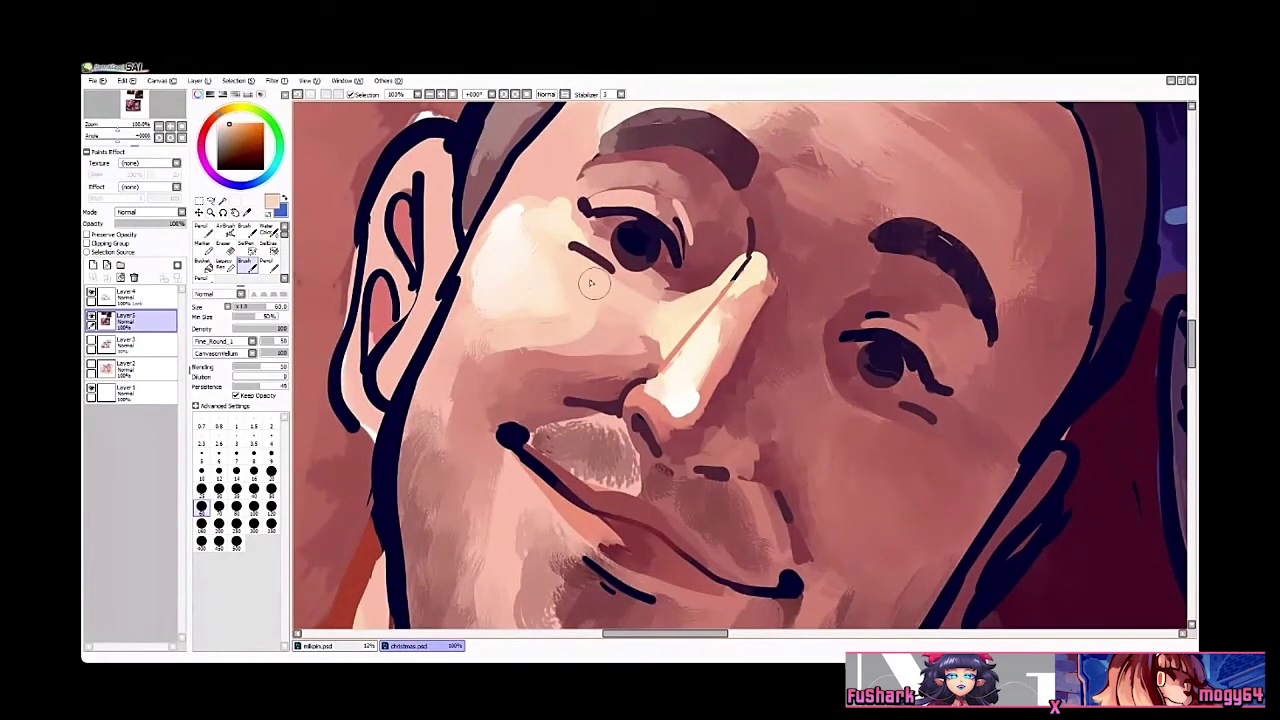
{"action": "mouse_move", "coordinate": [564, 254]}
{"action": "left_mouse_down"}
{"action": "mouse_move", "coordinate": [628, 282]}
{"action": "mouse_move", "coordinate": [603, 254]}
{"action": "mouse_move", "coordinate": [599, 296]}
{"action": "mouse_move", "coordinate": [655, 212]}
{"action": "mouse_move", "coordinate": [588, 264]}
{"action": "mouse_move", "coordinate": [600, 226]}
{"action": "mouse_move", "coordinate": [652, 203]}
{"action": "left_mouse_up"}
{"action": "left_click", "coordinate": [673, 211], "text": "ctrl+alt"}
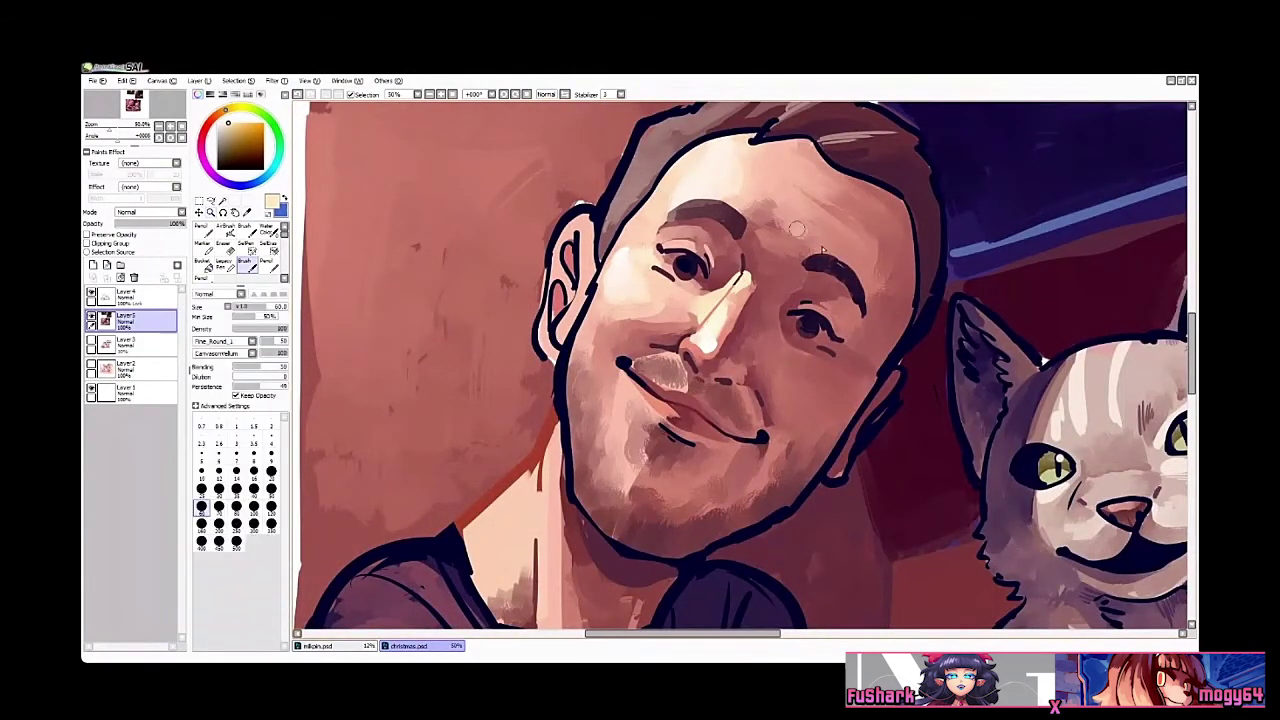
{"action": "left_click", "coordinate": [874, 262], "text": "ctrl+alt"}
{"action": "left_click", "coordinate": [816, 336], "text": "ctrl"}
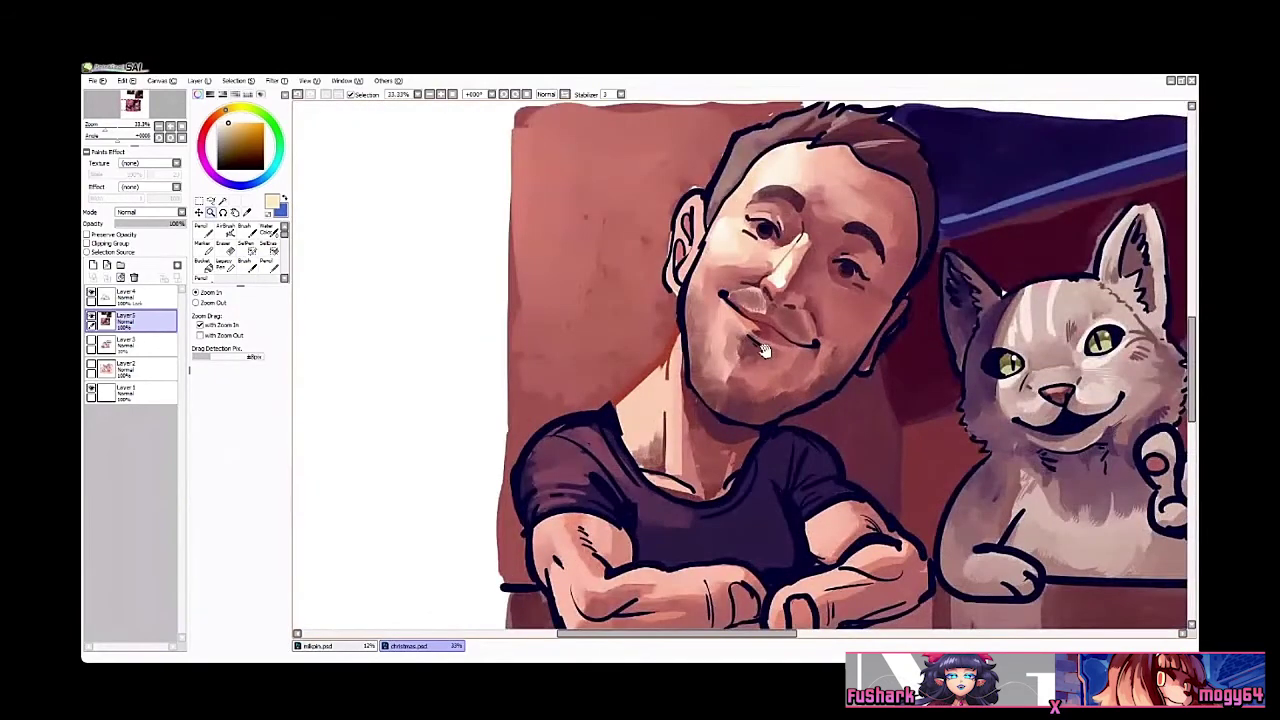
{"action": "left_click_drag", "start_coordinate": [744, 358], "coordinate": [647, 384]}
Step: Sample the reddish-brown shadow under the nose and blend it along the nose's shaded side with the Fine_Flat brush
{"action": "left_click", "coordinate": [718, 369], "text": "ctrl"}
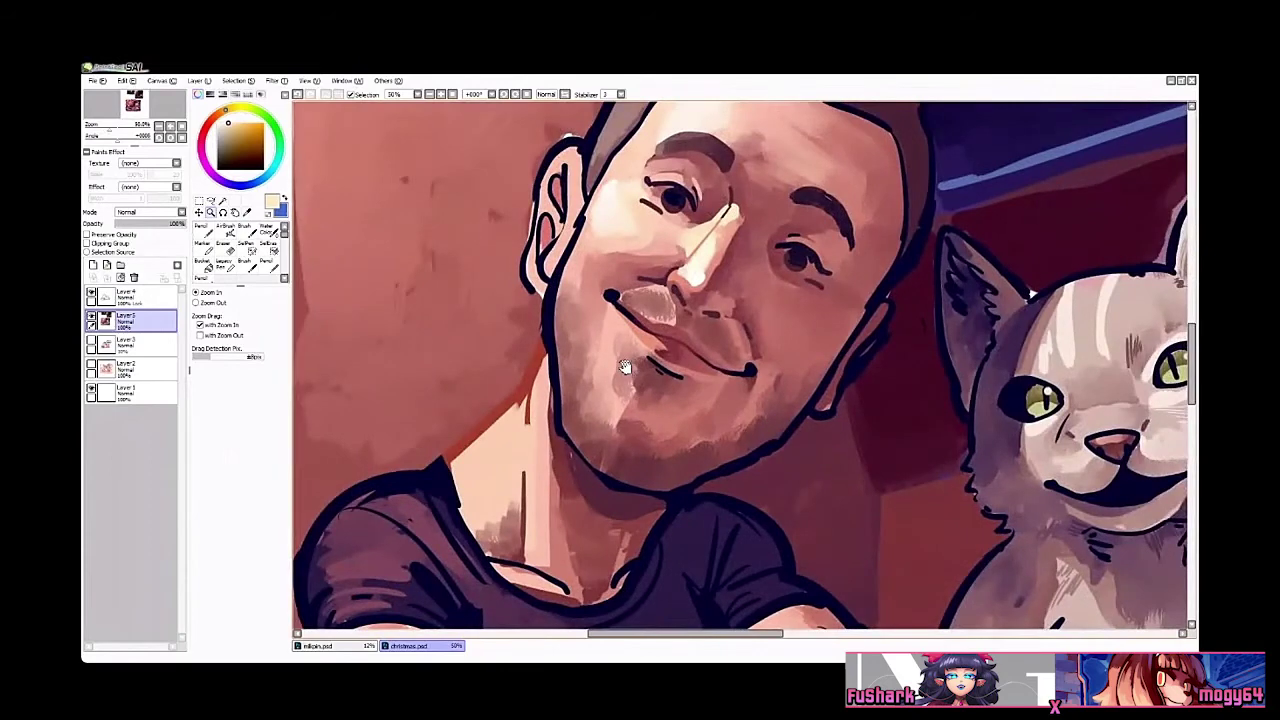
{"action": "left_click", "coordinate": [747, 319], "text": "ctrl"}
{"action": "left_click_drag", "start_coordinate": [737, 309], "coordinate": [733, 326]}
{"action": "left_click", "coordinate": [731, 325], "text": "ctrl"}
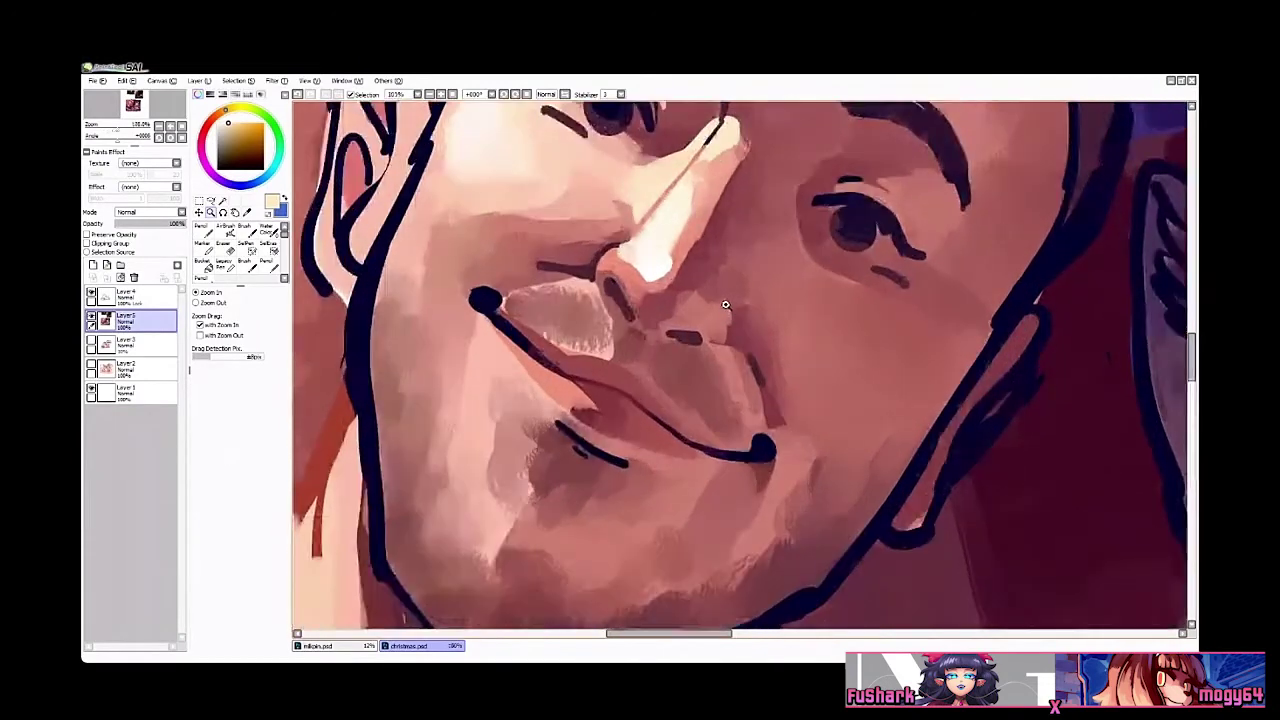
{"action": "left_click", "coordinate": [660, 302], "text": "alt"}
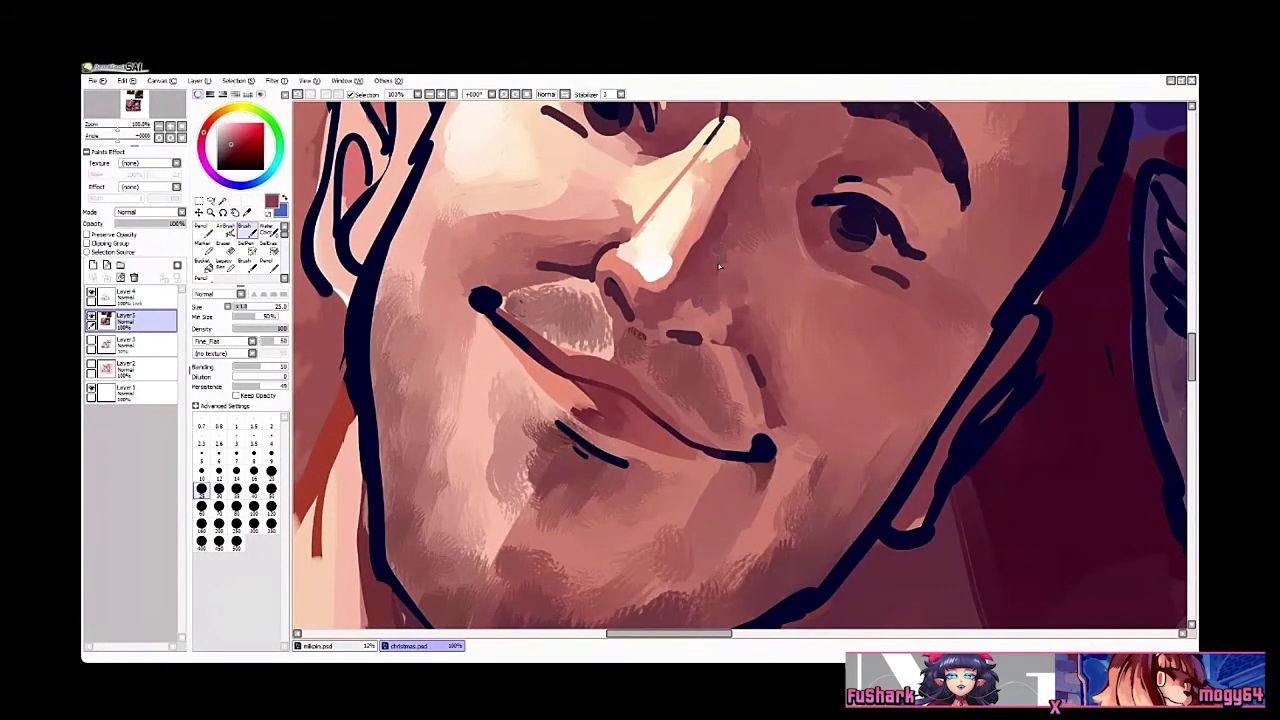
{"action": "left_click", "coordinate": [744, 219], "text": "ctrl+alt"}
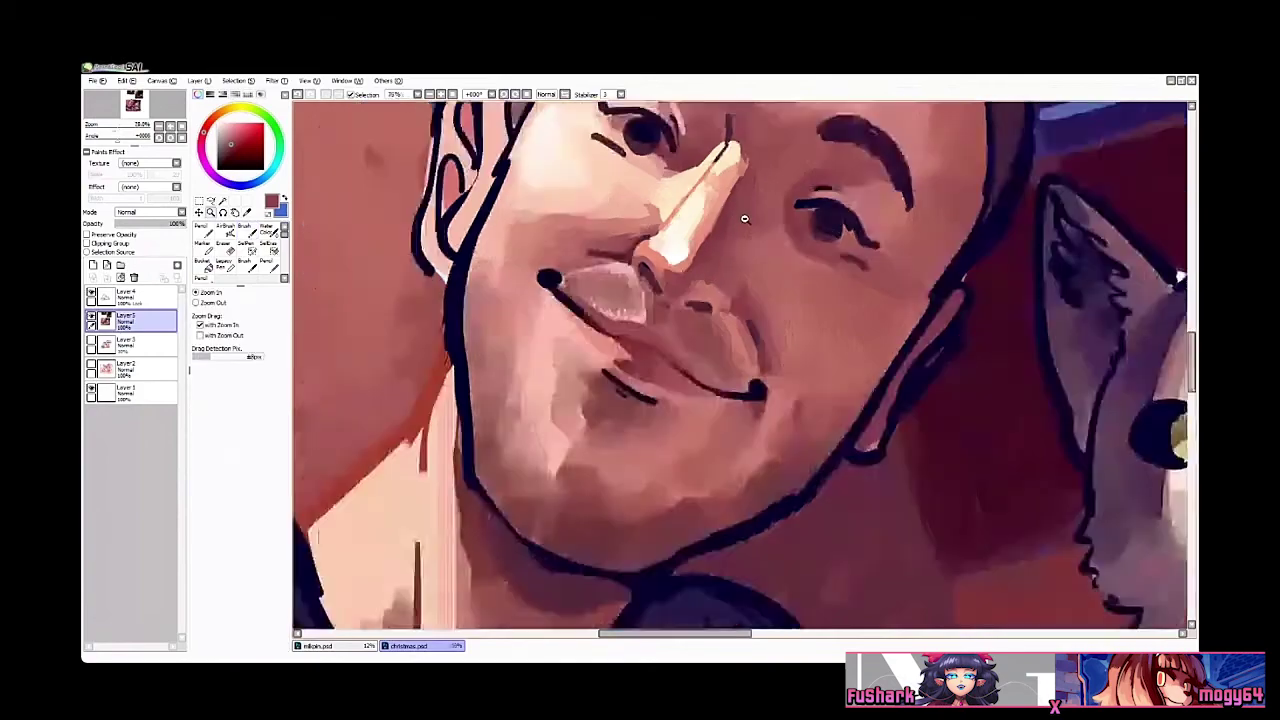
{"action": "left_click", "coordinate": [745, 219], "text": "ctrl+alt"}
{"action": "left_click", "coordinate": [745, 219], "text": "ctrl+alt"}
{"action": "left_click_drag", "start_coordinate": [775, 208], "coordinate": [765, 226]}
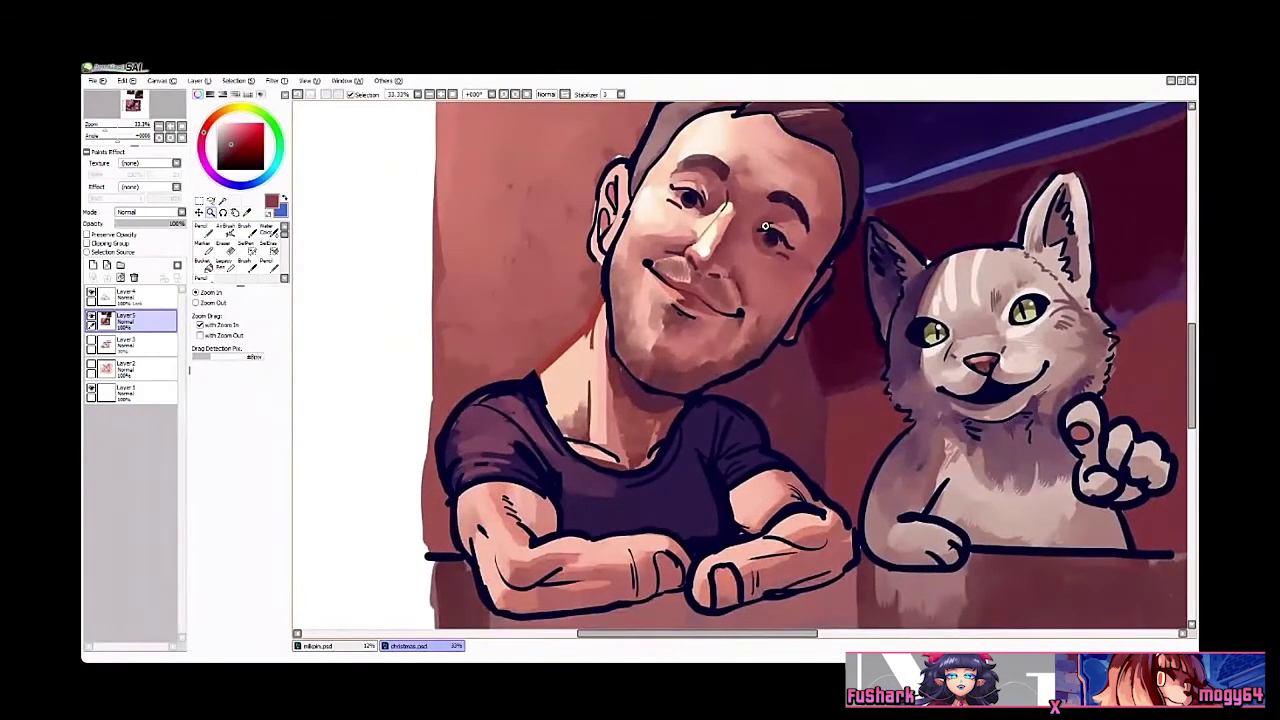
Step: Darken the reddish brown slightly and shade the eyelid fold above the man's shadowed eye with the Fine_Flat brush
{"action": "left_click", "coordinate": [765, 227], "text": "ctrl"}
{"action": "left_click", "coordinate": [765, 227], "text": "ctrl"}
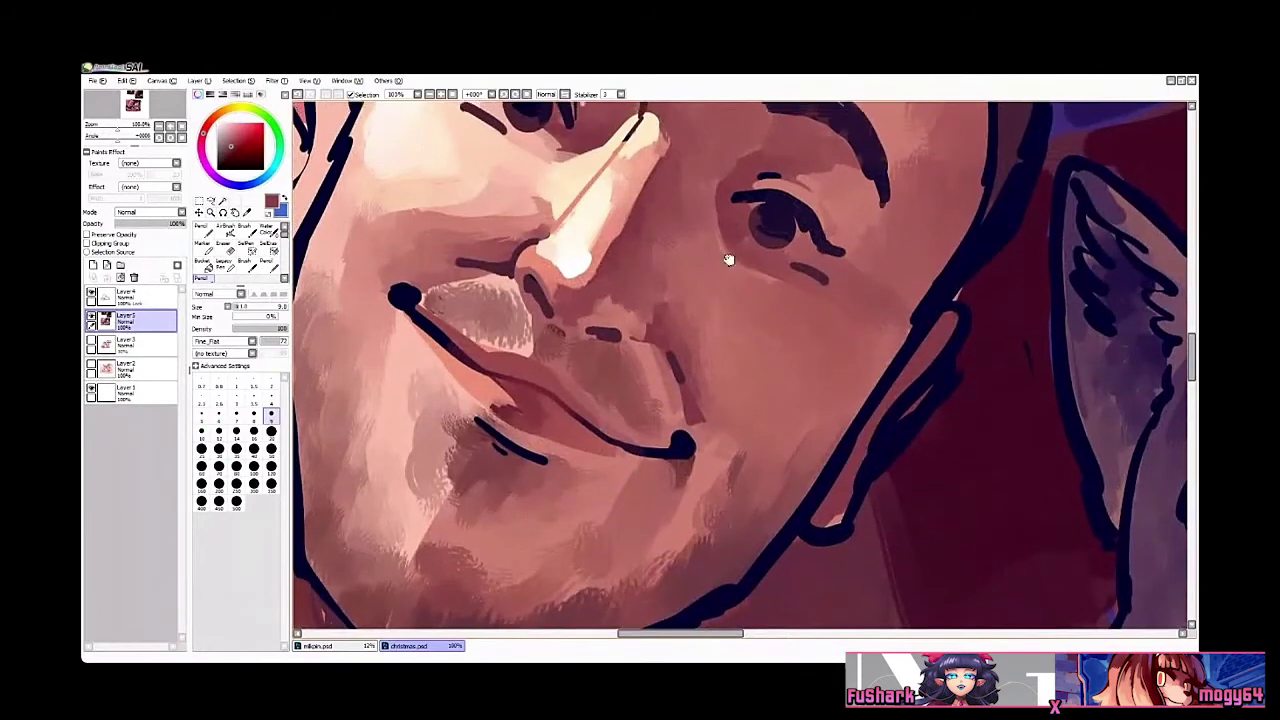
{"action": "left_click_drag", "start_coordinate": [729, 260], "coordinate": [728, 301]}
{"action": "left_click_drag", "start_coordinate": [463, 260], "coordinate": [478, 395]}
{"action": "key", "text": "n"}
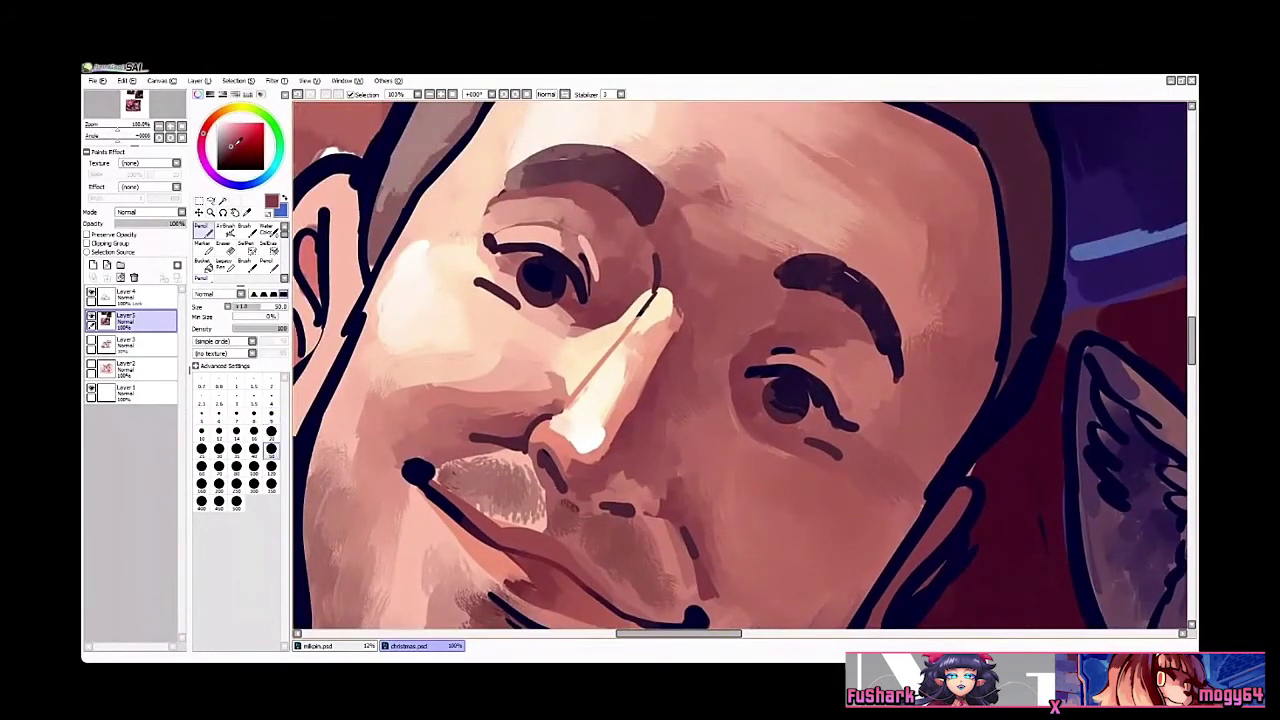
{"action": "left_click", "coordinate": [229, 149]}
{"action": "left_click", "coordinate": [203, 136]}
{"action": "key", "text": "b"}
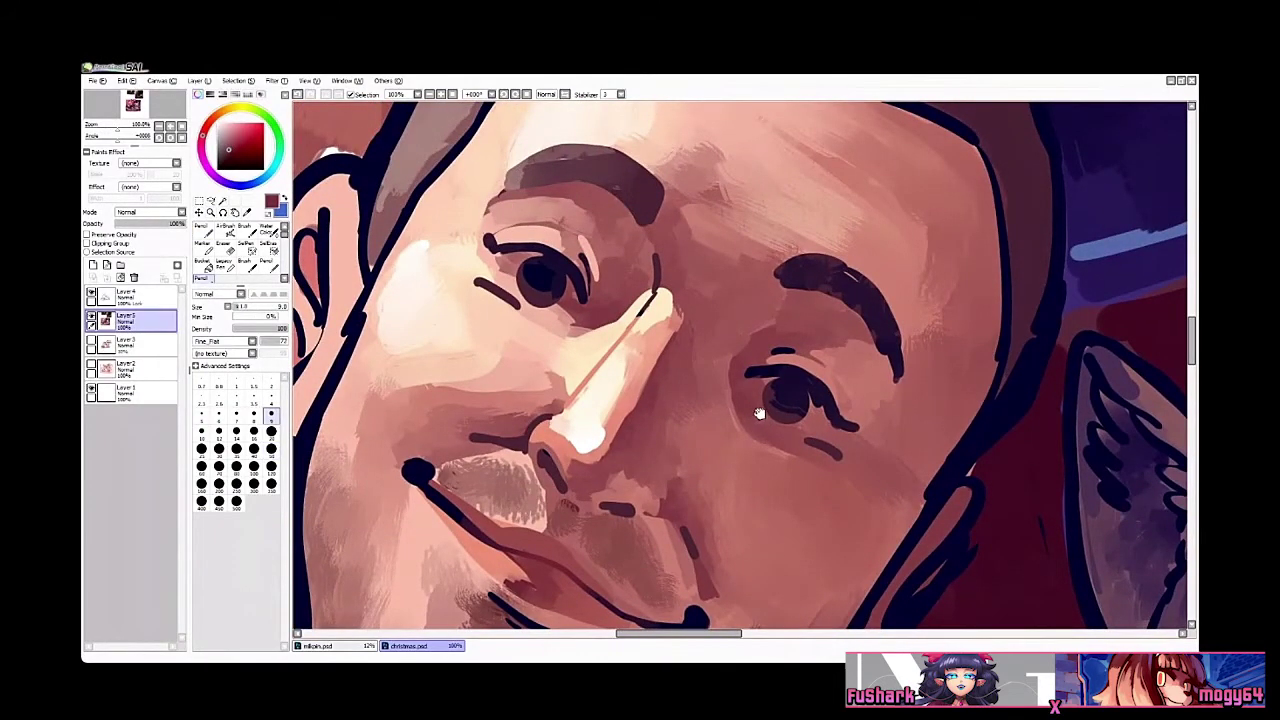
{"action": "left_click_drag", "start_coordinate": [759, 413], "coordinate": [734, 378]}
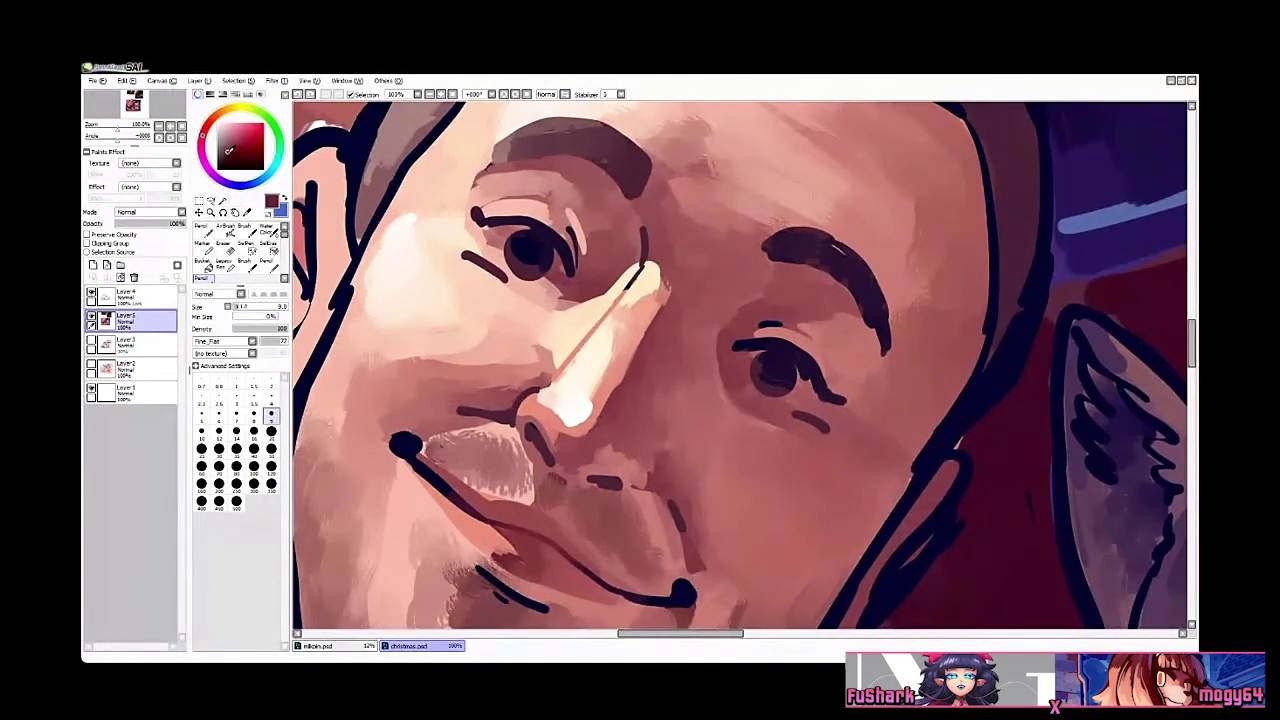
{"action": "key", "text": "b"}
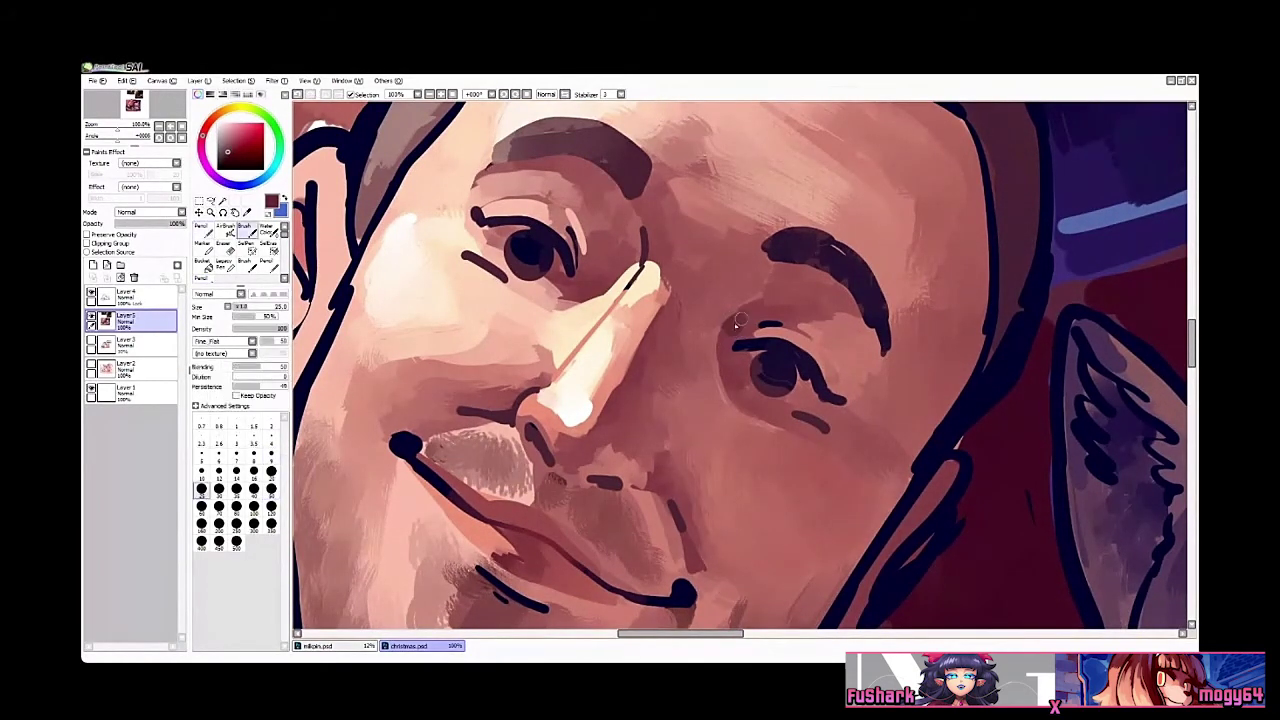
{"action": "mouse_move", "coordinate": [741, 320]}
{"action": "left_mouse_down"}
{"action": "mouse_move", "coordinate": [767, 306]}
{"action": "mouse_move", "coordinate": [795, 315]}
{"action": "left_mouse_up"}
{"action": "left_click", "coordinate": [815, 336], "text": "ctrl+alt"}
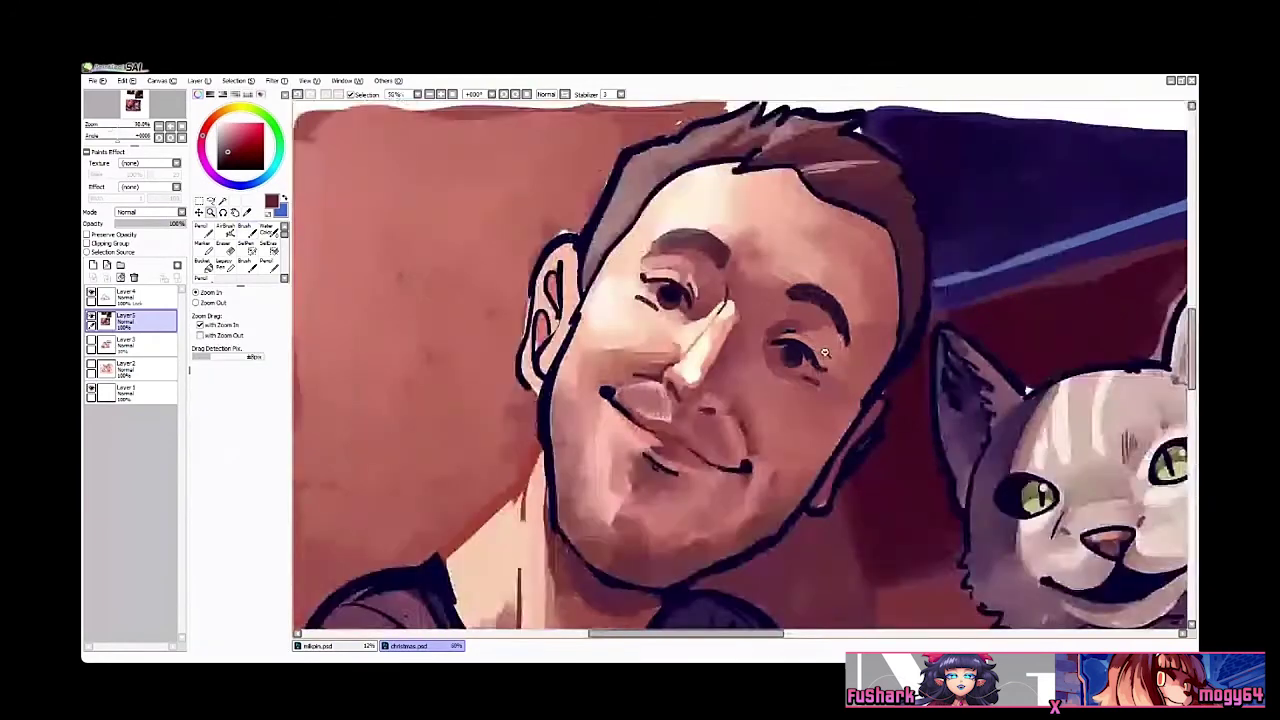
{"action": "left_click", "coordinate": [825, 352], "text": "ctrl+alt"}
Step: Deepen the shadow between the inner corner of the man's lit eye and the nose bridge, up towards the eyebrow
{"action": "left_click", "coordinate": [739, 282]}
{"action": "left_click", "coordinate": [738, 281]}
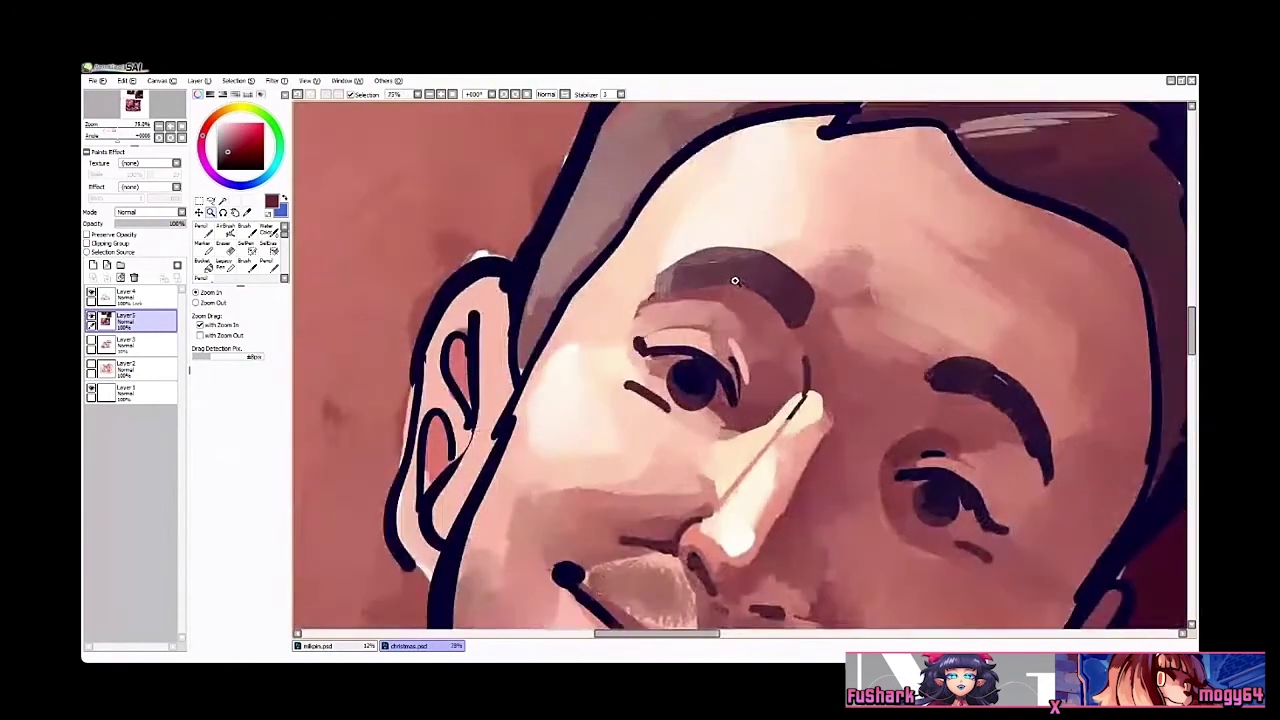
{"action": "left_click", "coordinate": [734, 280]}
{"action": "key", "text": "n"}
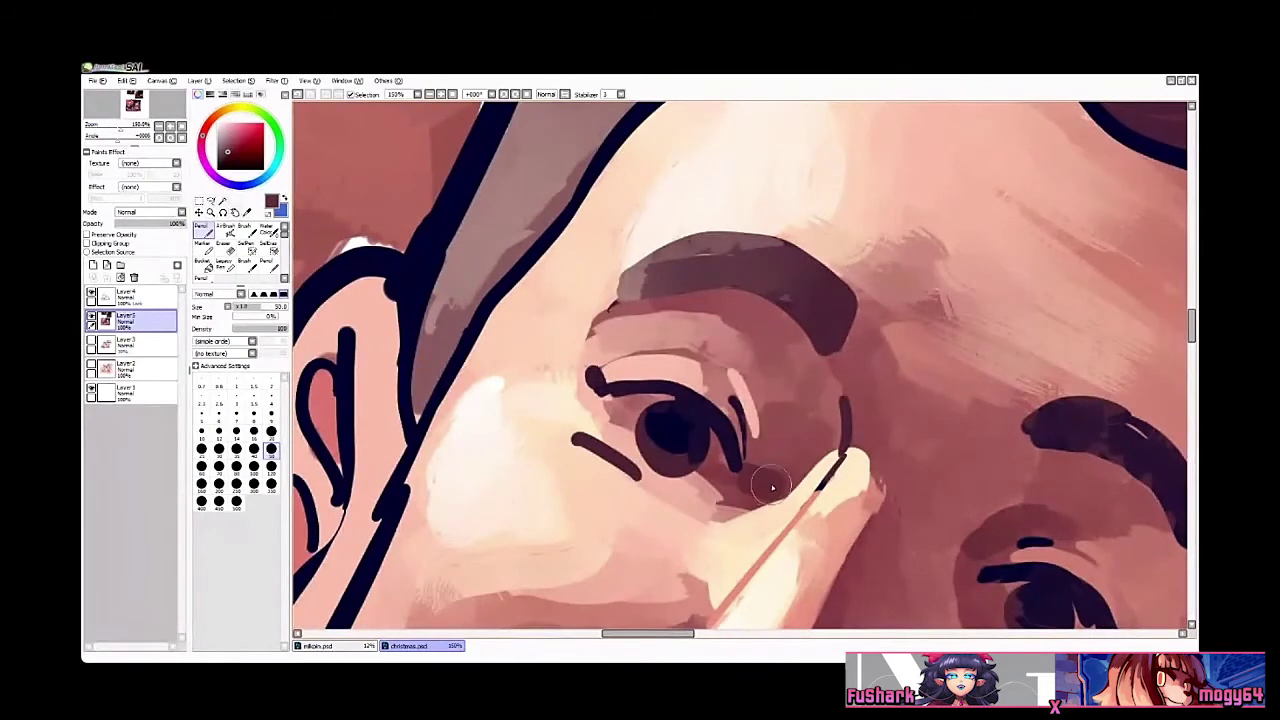
{"action": "key", "text": "b"}
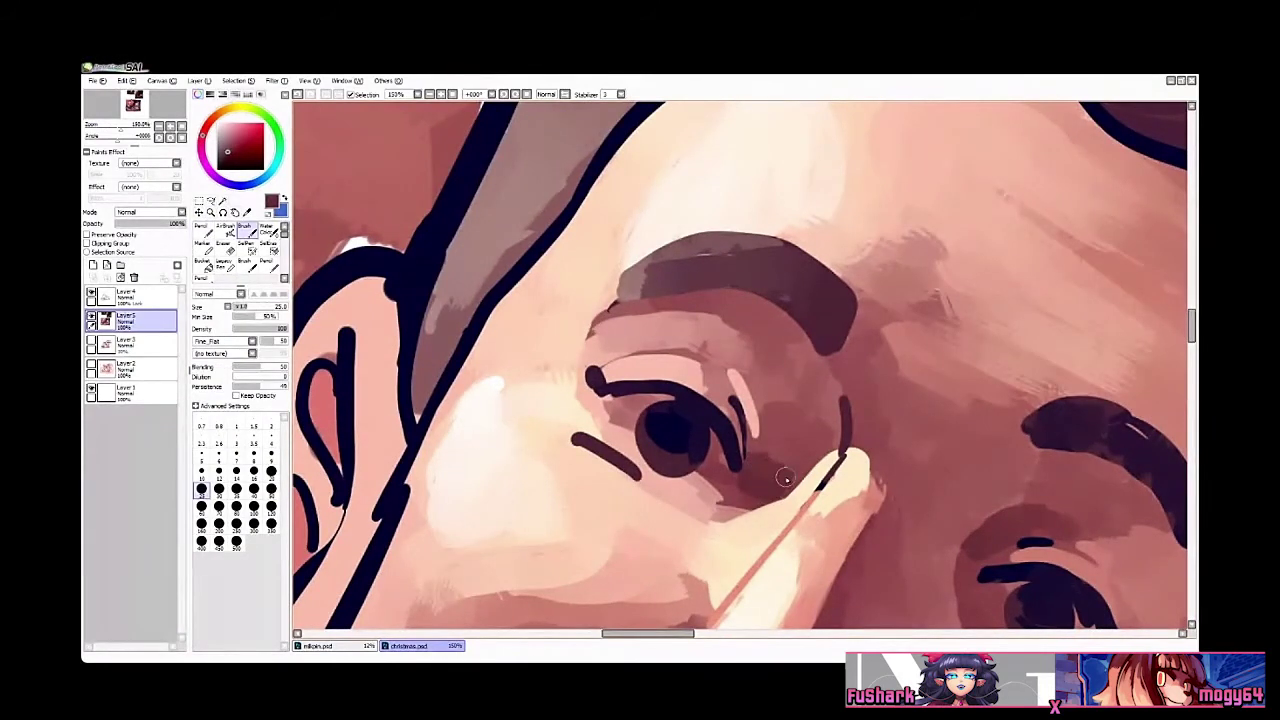
{"action": "mouse_move", "coordinate": [793, 468]}
{"action": "left_mouse_down"}
{"action": "mouse_move", "coordinate": [760, 454]}
{"action": "mouse_move", "coordinate": [770, 416]}
{"action": "mouse_move", "coordinate": [790, 453]}
{"action": "mouse_move", "coordinate": [826, 440]}
{"action": "mouse_move", "coordinate": [795, 462]}
{"action": "mouse_move", "coordinate": [831, 442]}
{"action": "mouse_move", "coordinate": [804, 403]}
{"action": "mouse_move", "coordinate": [825, 404]}
{"action": "mouse_move", "coordinate": [828, 290]}
{"action": "left_mouse_up"}
{"action": "key", "text": "ctrl+space"}
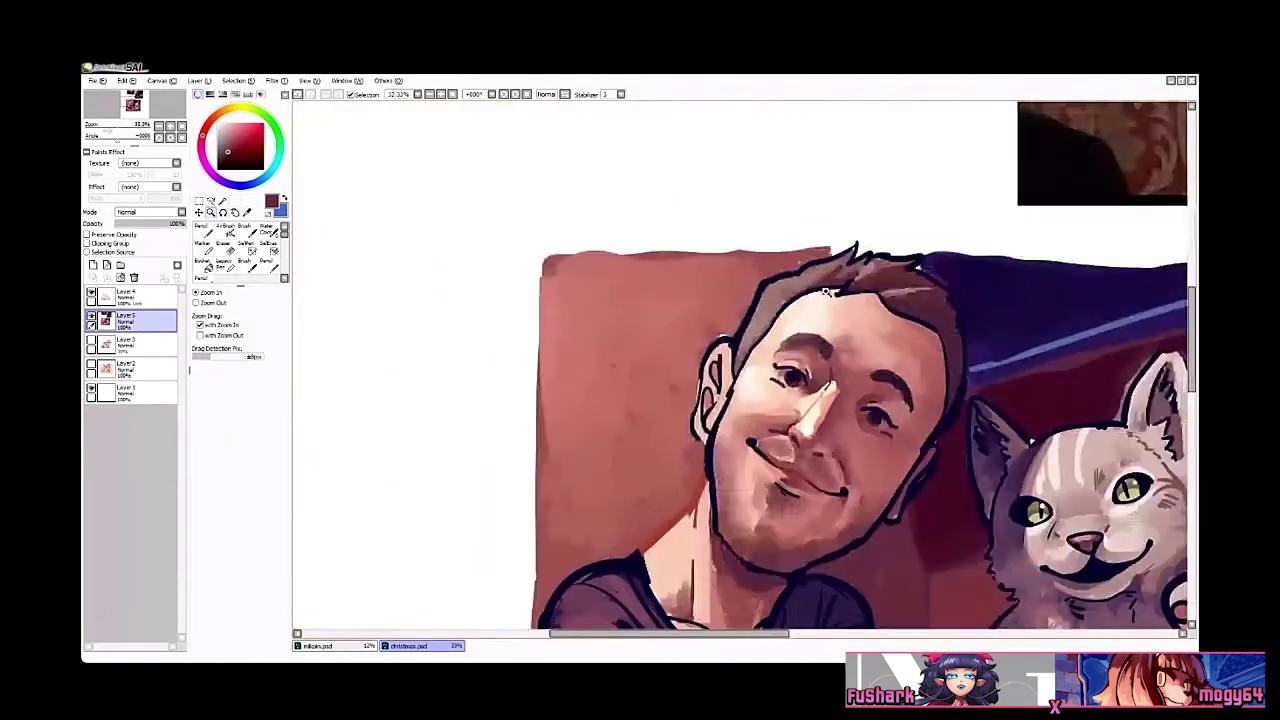
Step: Try extending the crease under the man's lit eye towards the nose with a reddish-brown Pencil stroke, and check it close up
{"action": "left_click_drag", "start_coordinate": [672, 308], "coordinate": [668, 288]}
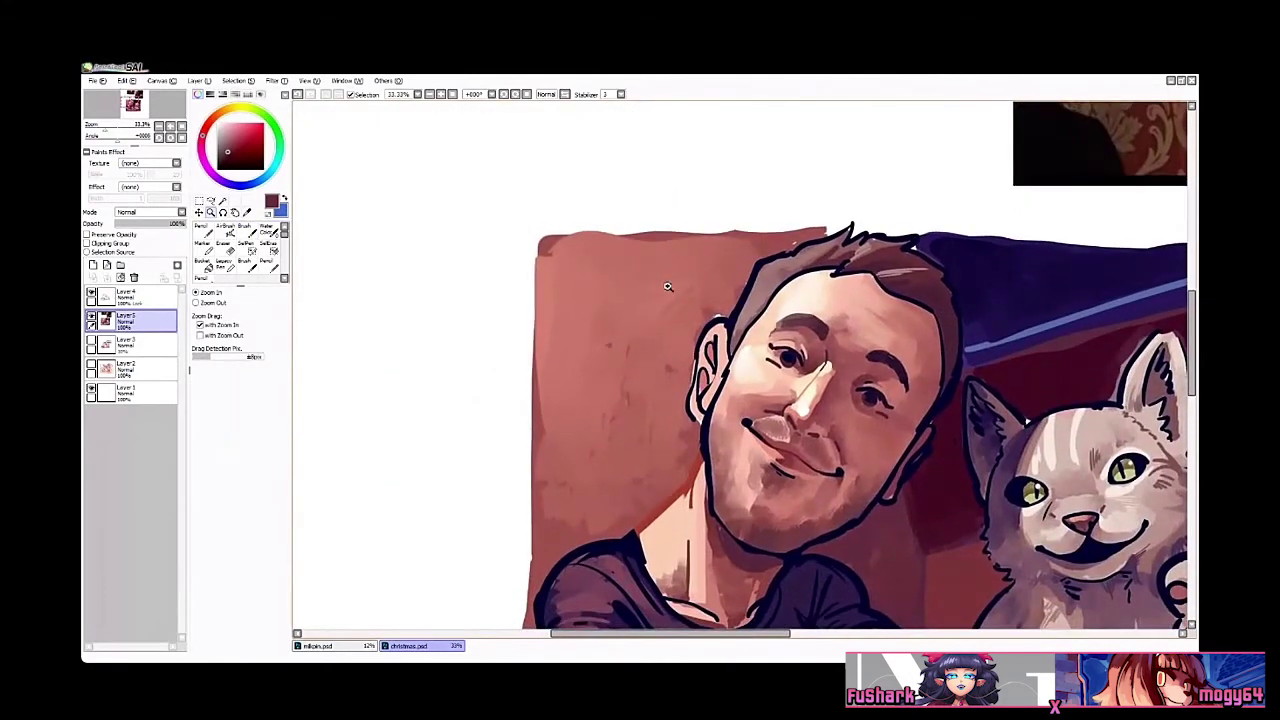
{"action": "left_click", "coordinate": [791, 380]}
{"action": "left_click", "coordinate": [791, 380]}
{"action": "left_click", "coordinate": [791, 380]}
{"action": "left_click", "coordinate": [791, 380]}
{"action": "right_click", "coordinate": [842, 351]}
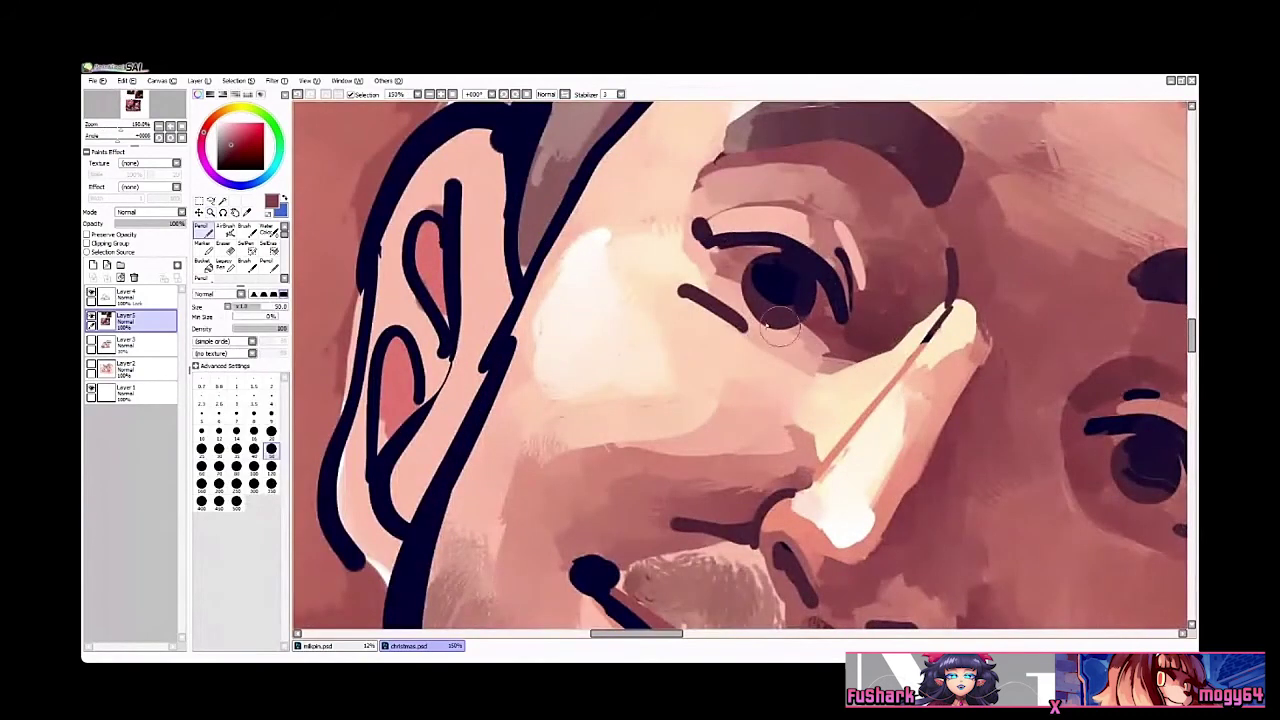
{"action": "mouse_move", "coordinate": [749, 324]}
{"action": "left_mouse_down"}
{"action": "mouse_move", "coordinate": [796, 350]}
{"action": "mouse_move", "coordinate": [832, 348]}
{"action": "left_mouse_up"}
{"action": "key", "text": "ctrl+space"}
{"action": "left_click", "coordinate": [834, 354], "text": "ctrl+alt"}
{"action": "left_click", "coordinate": [834, 354], "text": "ctrl+alt"}
{"action": "left_click", "coordinate": [834, 354], "text": "ctrl+alt"}
{"action": "left_click", "coordinate": [834, 354], "text": "ctrl+alt"}
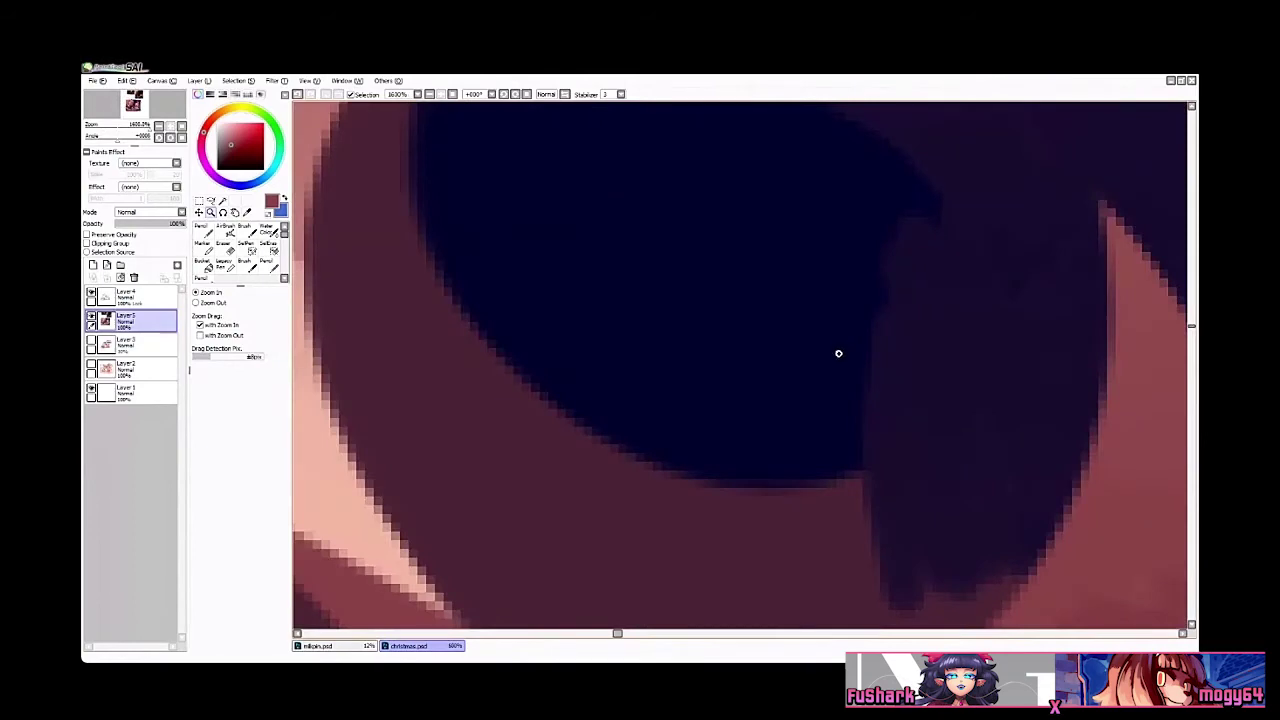
{"action": "left_click", "coordinate": [830, 354], "text": "ctrl+alt"}
{"action": "left_click", "coordinate": [828, 356], "text": "ctrl+alt"}
{"action": "left_click", "coordinate": [827, 358], "text": "ctrl+alt"}
{"action": "scroll", "coordinate": [826, 357], "scroll_direction": "down", "scroll_amount": 4}
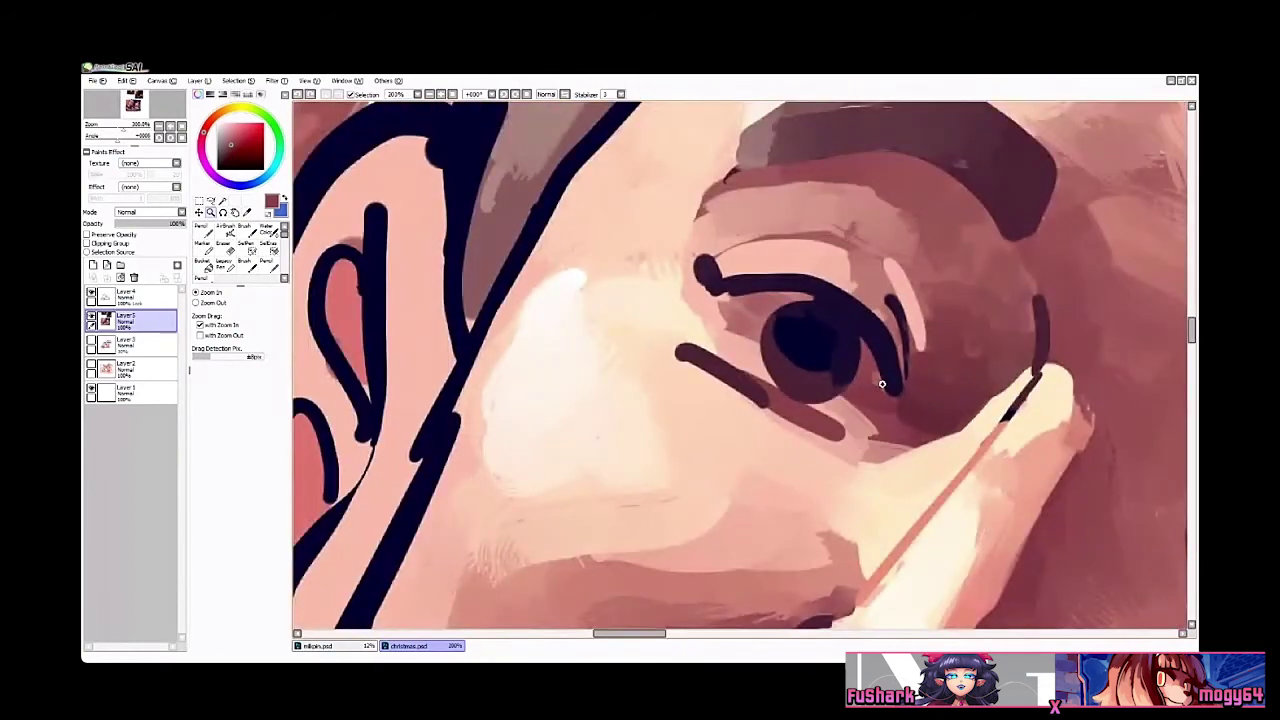
Step: Sample the pink skin below the man's lit eye and spread it along the lower eyelid towards the nose with the Fine_Flat brush
{"action": "right_click", "coordinate": [843, 407]}
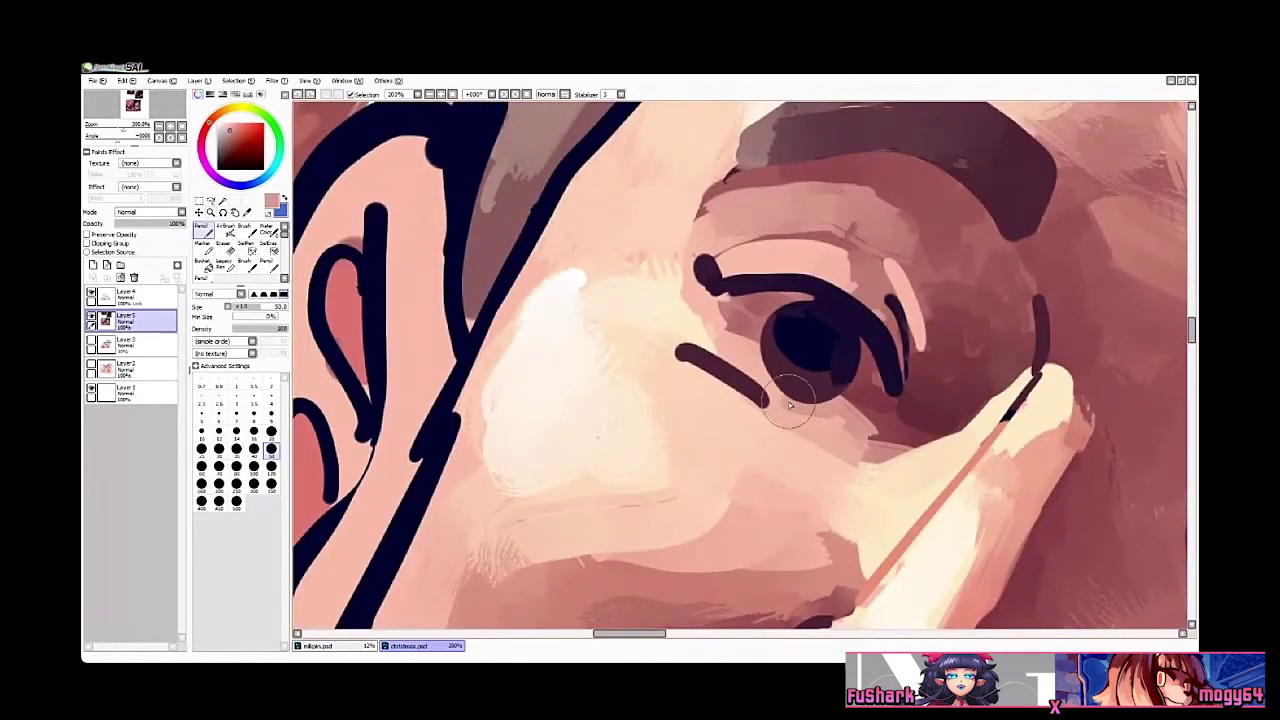
{"action": "left_click_drag", "start_coordinate": [766, 397], "coordinate": [846, 428]}
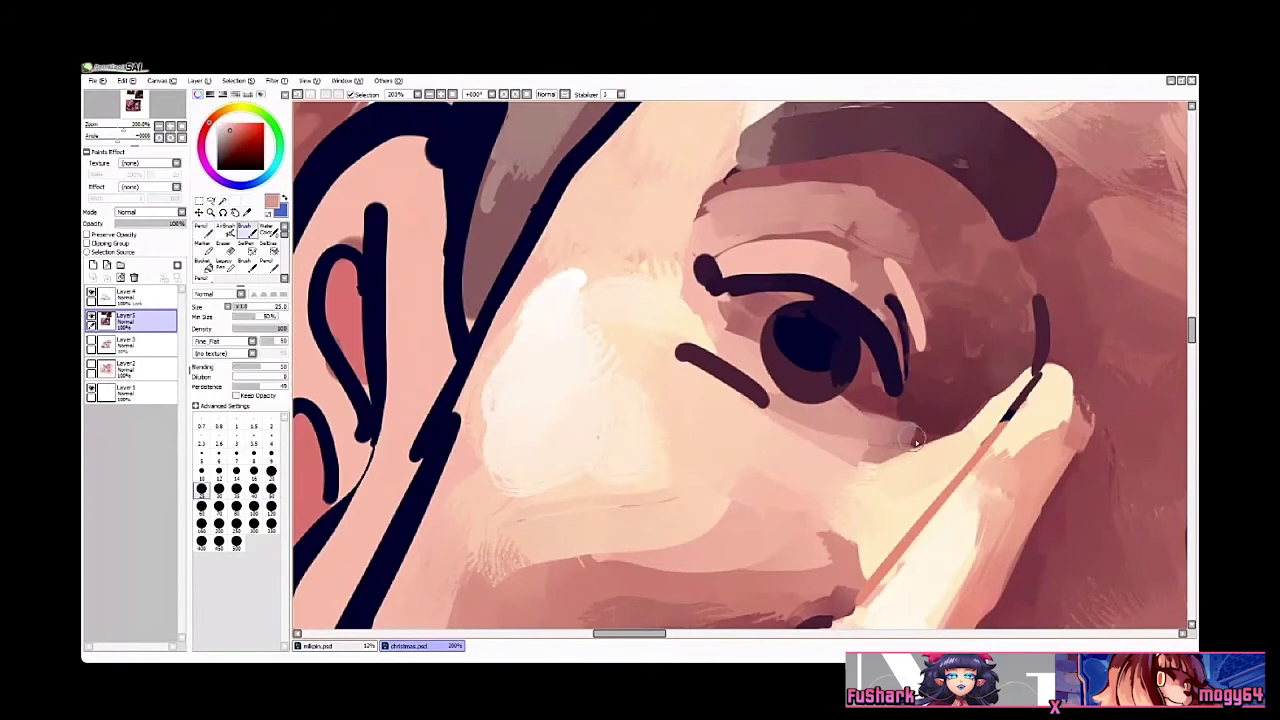
{"action": "scroll", "coordinate": [885, 350], "scroll_direction": "down", "scroll_amount": 5}
{"action": "left_click_drag", "start_coordinate": [759, 372], "coordinate": [696, 341]}
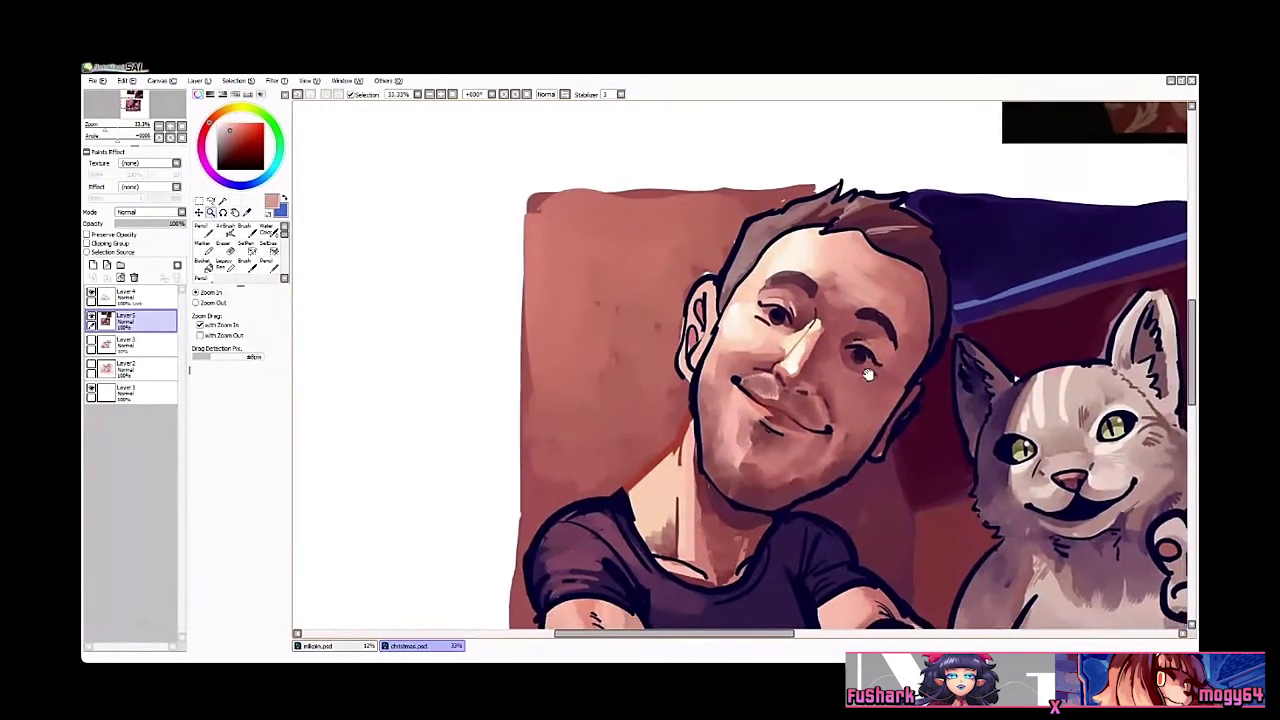
Step: Deepen the smile crease beside the shadowed mouth corner with sampled reddish brown, and soften it into the cheek with the Fine_Round_1 brush
{"action": "left_click", "coordinate": [846, 402]}
{"action": "left_click", "coordinate": [843, 400]}
{"action": "left_click_drag", "start_coordinate": [810, 417], "coordinate": [800, 402]}
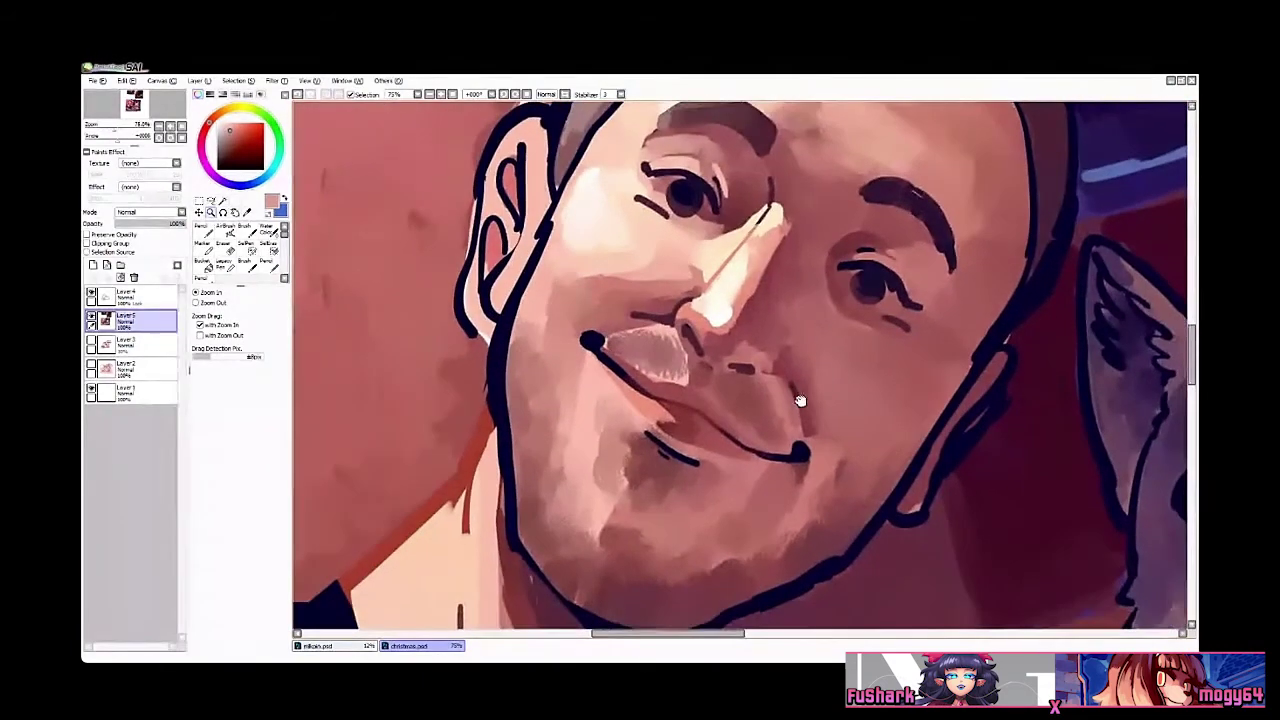
{"action": "left_click", "coordinate": [799, 402]}
{"action": "key", "text": "b"}
{"action": "left_click", "coordinate": [814, 434], "text": "alt"}
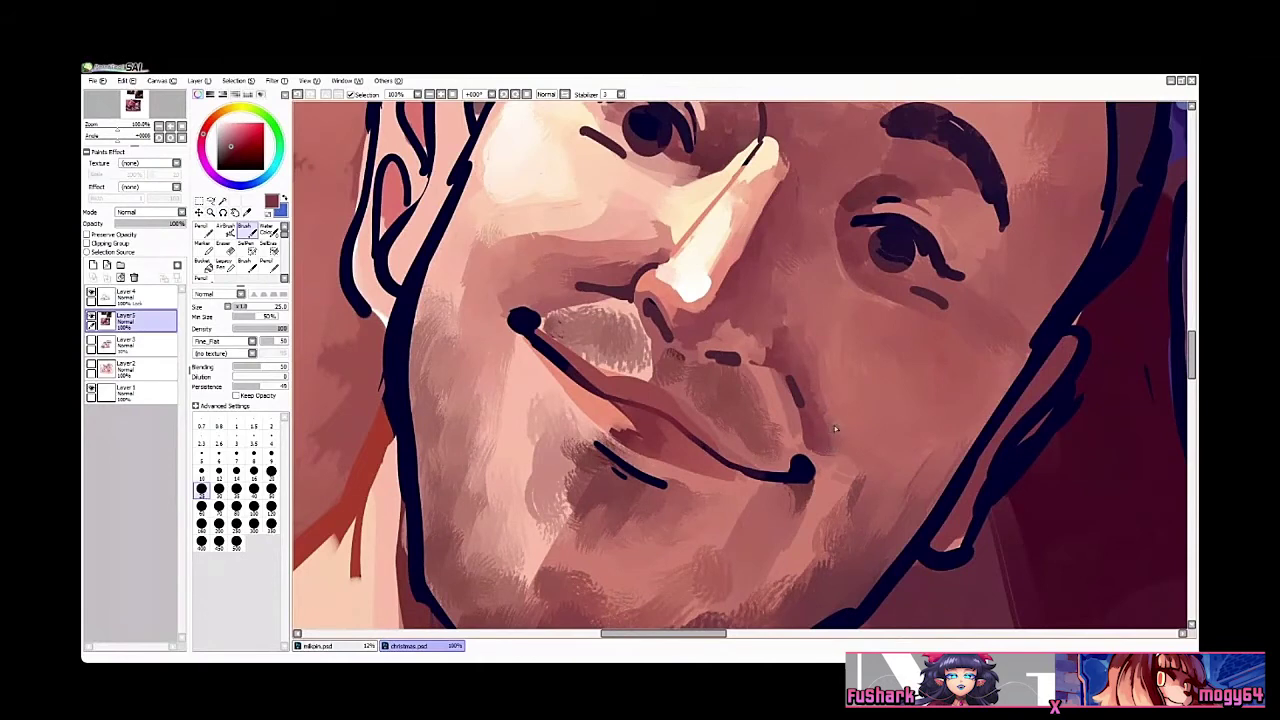
{"action": "left_click", "coordinate": [857, 435], "text": "alt"}
{"action": "key", "text": "v"}
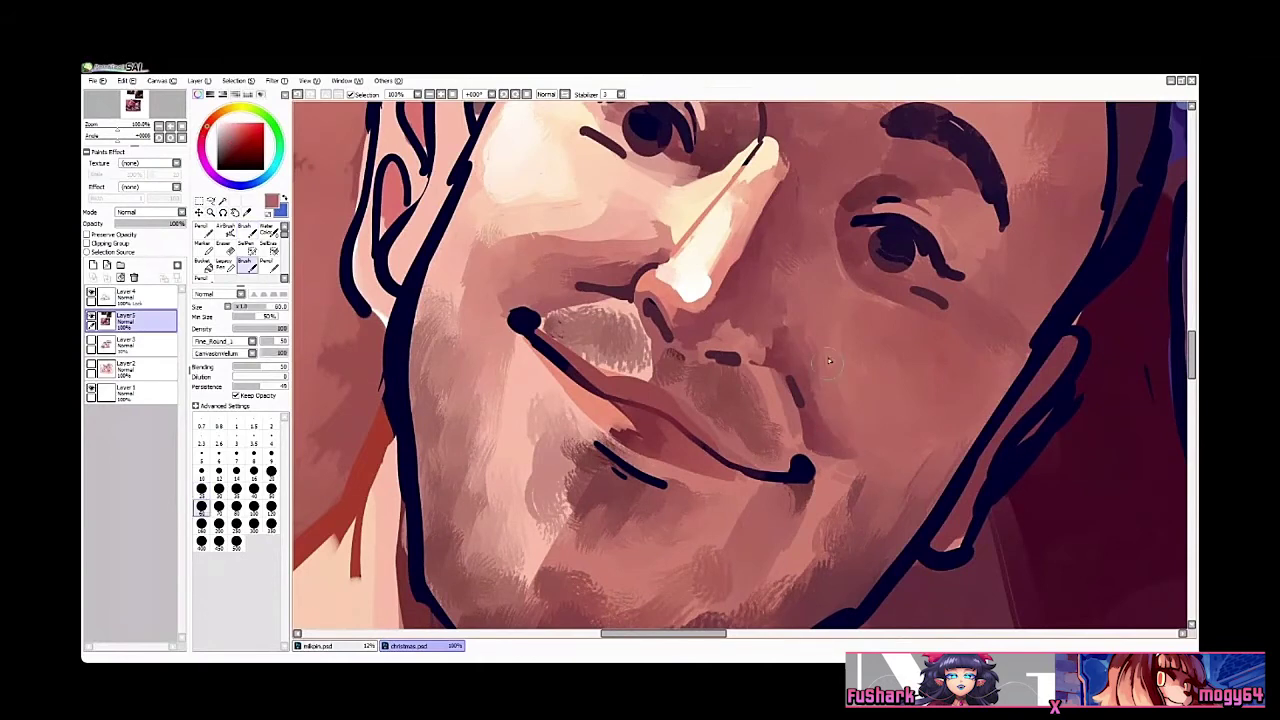
{"action": "left_click", "coordinate": [847, 338], "text": "alt"}
{"action": "left_click", "coordinate": [847, 338], "text": "alt"}
{"action": "left_click", "coordinate": [847, 338], "text": "alt"}
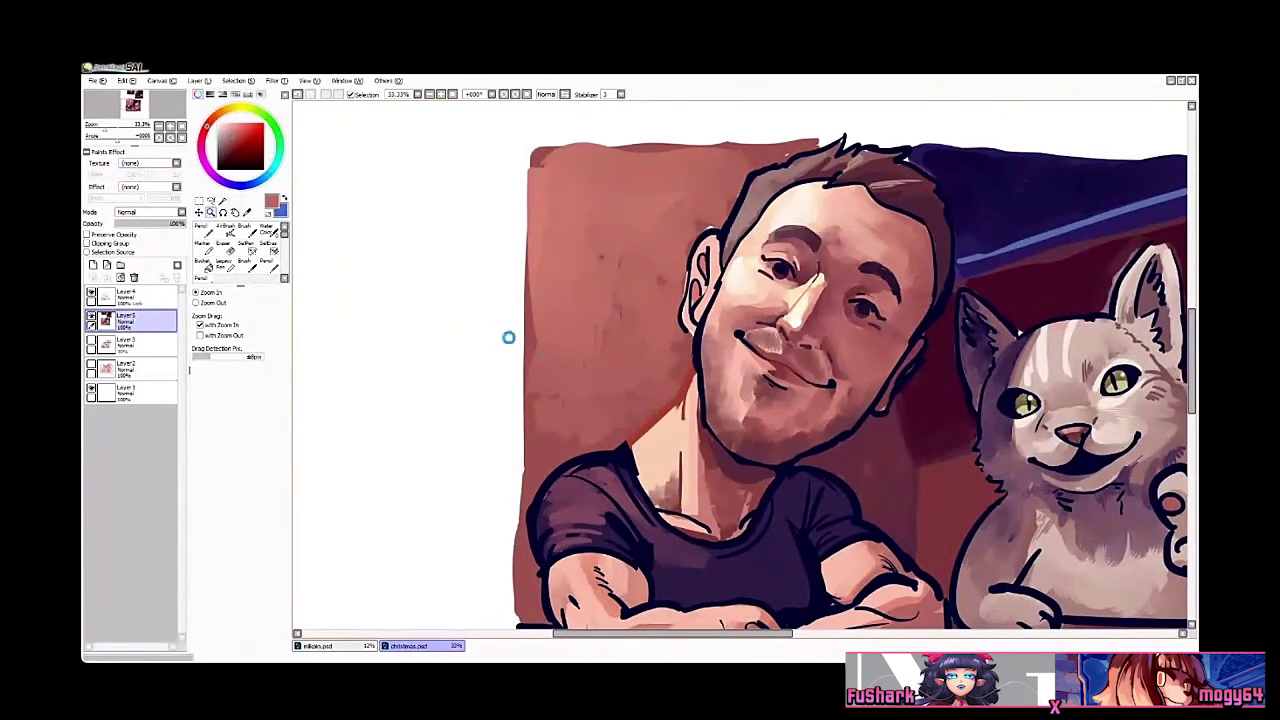
Step: On the line art in Layer4, recolour the outlines of the man's lit ear with reddish brown sampled from the neck line
{"action": "left_click", "coordinate": [170, 297]}
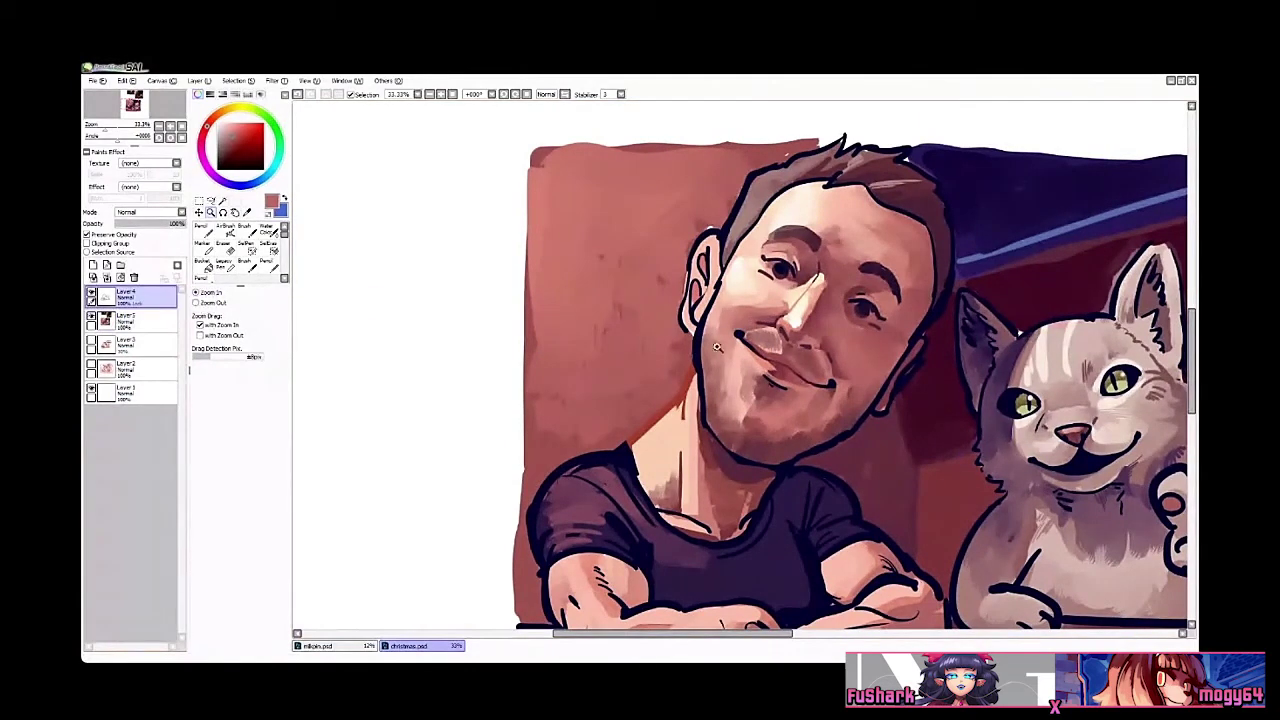
{"action": "right_click", "coordinate": [691, 382]}
{"action": "left_click", "coordinate": [703, 322]}
{"action": "mouse_move", "coordinate": [707, 310]}
{"action": "left_mouse_down"}
{"action": "mouse_move", "coordinate": [703, 322]}
{"action": "mouse_move", "coordinate": [677, 268]}
{"action": "left_mouse_up"}
{"action": "mouse_move", "coordinate": [685, 325]}
{"action": "left_mouse_down"}
{"action": "mouse_move", "coordinate": [694, 280]}
{"action": "mouse_move", "coordinate": [705, 284]}
{"action": "left_mouse_up"}
{"action": "mouse_move", "coordinate": [703, 215]}
{"action": "left_mouse_down"}
{"action": "mouse_move", "coordinate": [723, 204]}
{"action": "mouse_move", "coordinate": [680, 250]}
{"action": "left_mouse_up"}
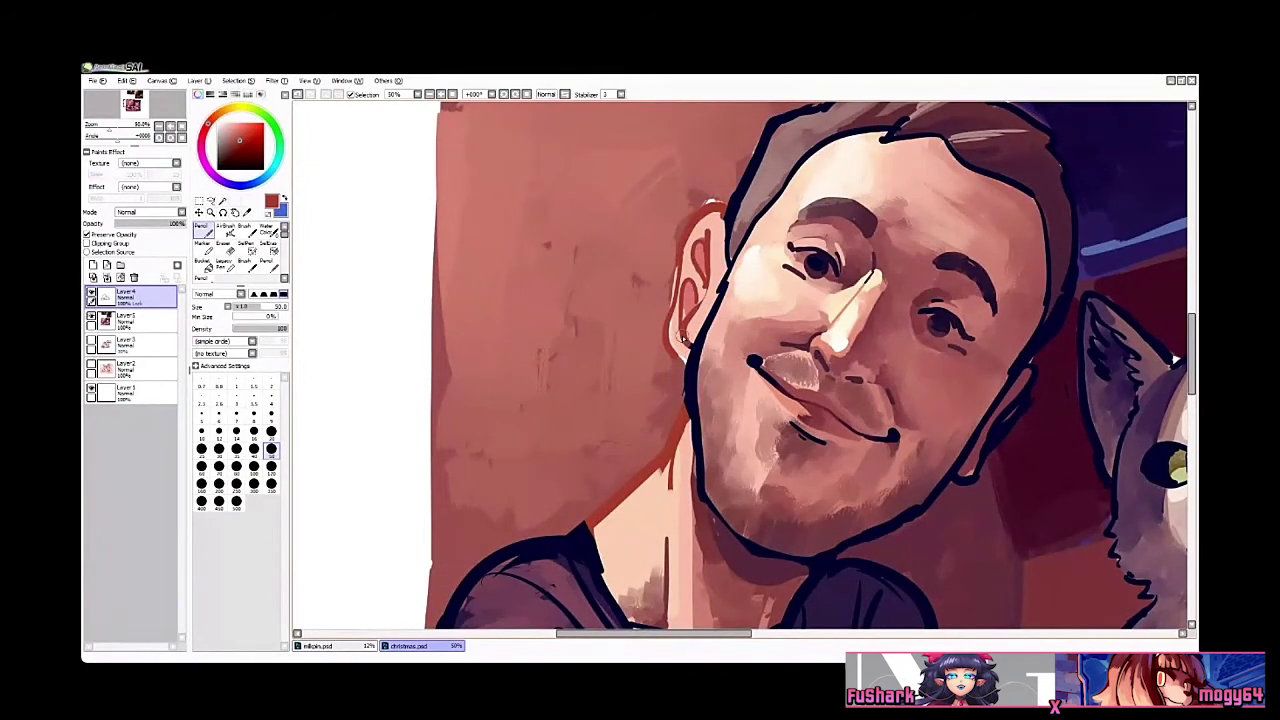
Step: Sample dark brown from the man's hair and recolour the hair's outer outline from the lit side up to the spiky top
{"action": "left_click_drag", "start_coordinate": [788, 212], "coordinate": [737, 285]}
{"action": "right_click", "coordinate": [817, 196]}
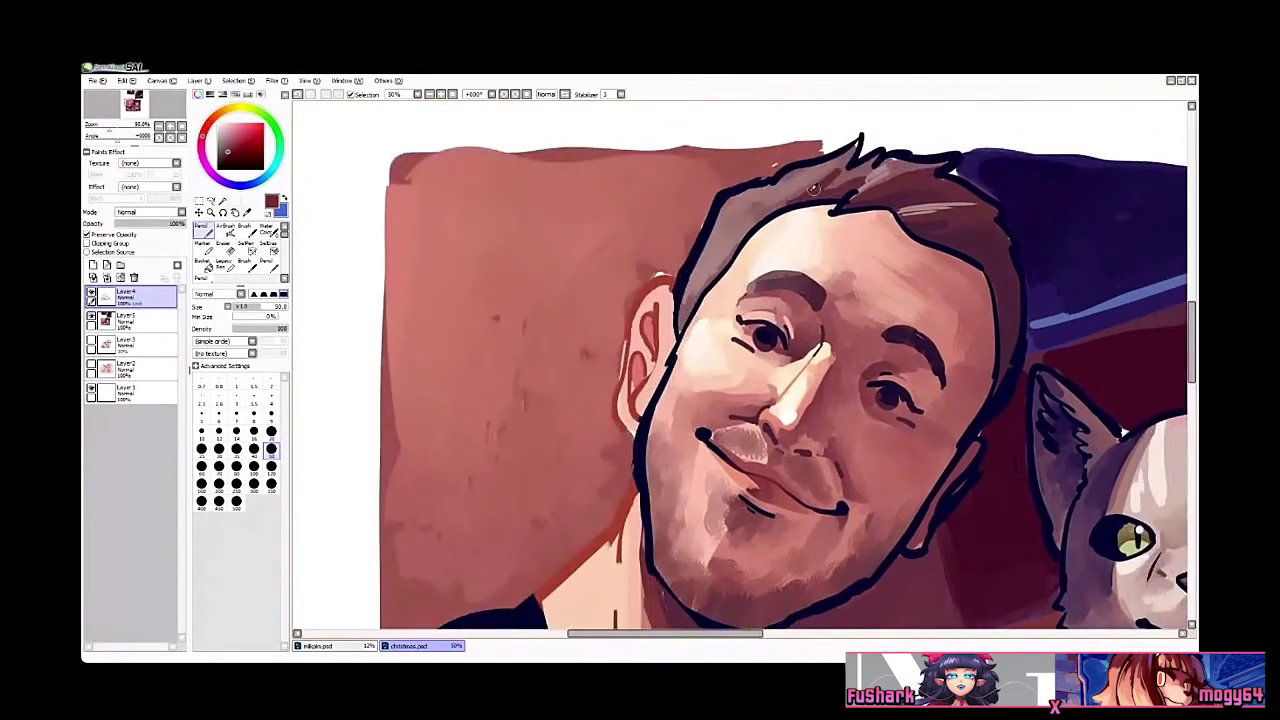
{"action": "left_click_drag", "start_coordinate": [721, 196], "coordinate": [682, 285]}
{"action": "mouse_move", "coordinate": [743, 201]}
{"action": "left_mouse_down"}
{"action": "mouse_move", "coordinate": [699, 257]}
{"action": "mouse_move", "coordinate": [826, 180]}
{"action": "left_mouse_up"}
{"action": "left_click_drag", "start_coordinate": [804, 236], "coordinate": [923, 194]}
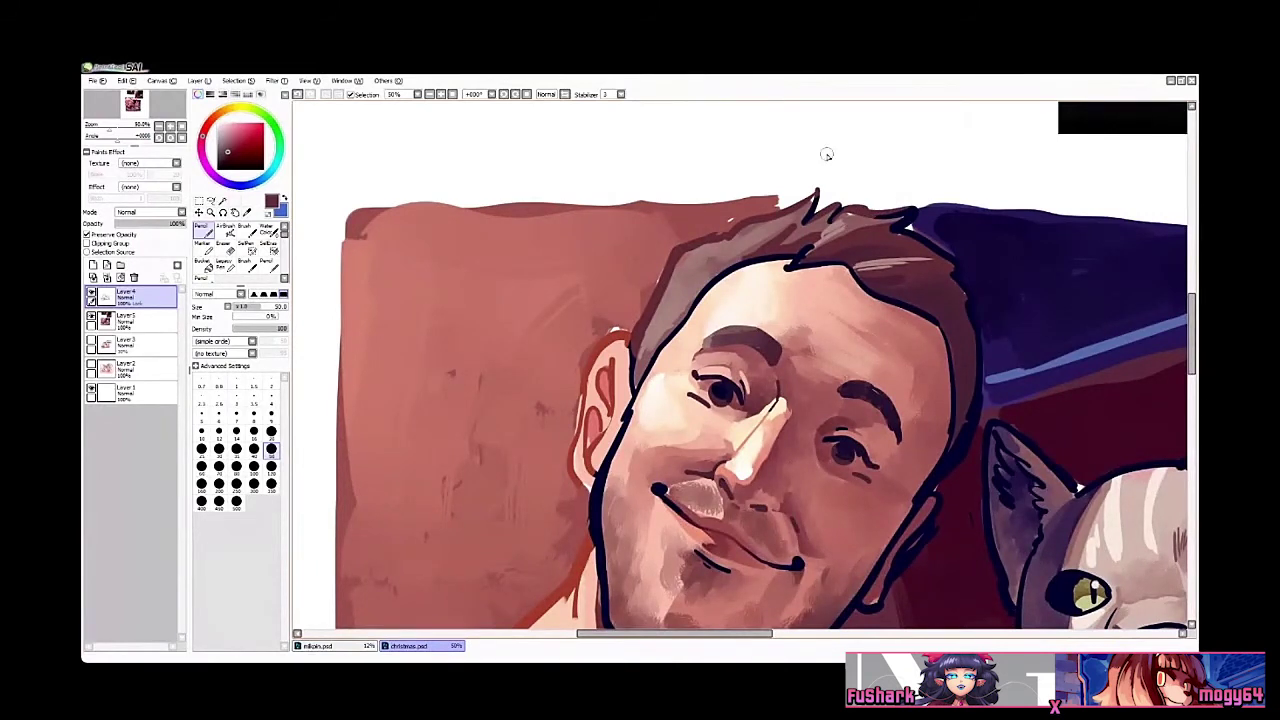
Step: Return to the painted layer below the line art and touch up the gaps along the hair and lit ear with a sampled reddish brown
{"action": "left_click", "coordinate": [135, 318]}
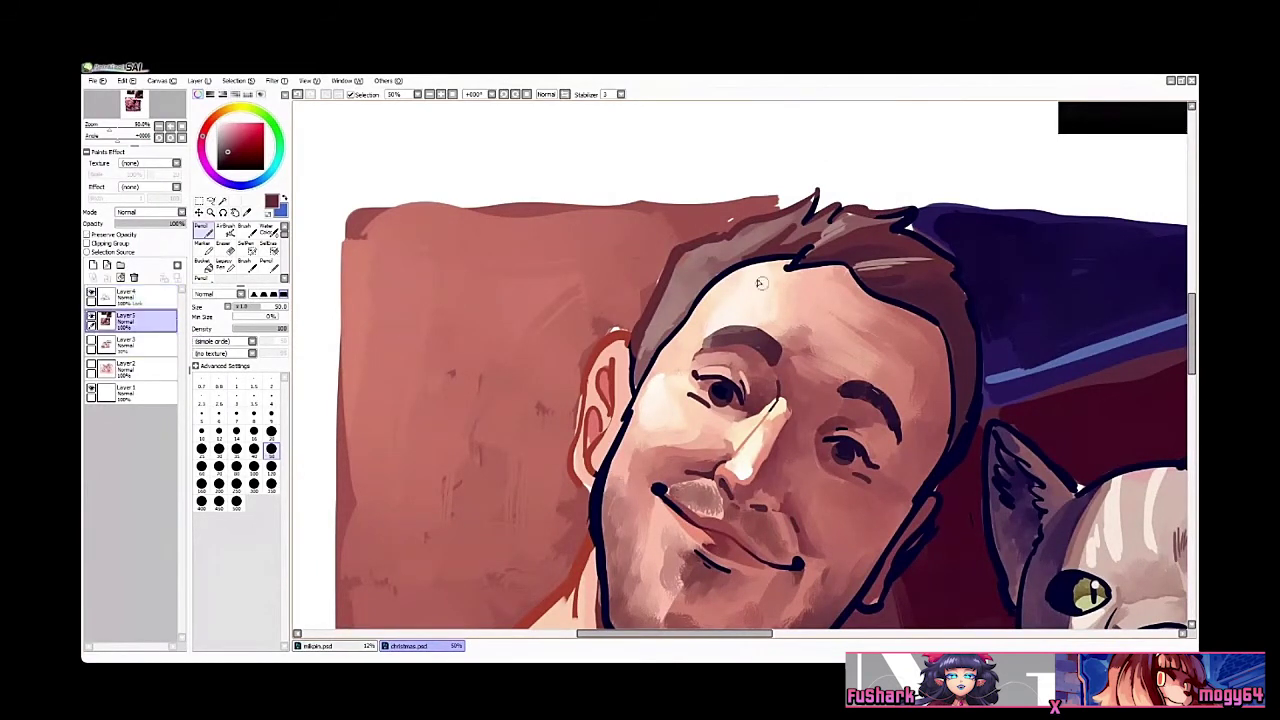
{"action": "left_click", "coordinate": [725, 272], "text": "alt"}
{"action": "mouse_move", "coordinate": [660, 348]}
{"action": "left_mouse_down"}
{"action": "mouse_move", "coordinate": [700, 280]}
{"action": "mouse_move", "coordinate": [648, 322]}
{"action": "mouse_move", "coordinate": [659, 304]}
{"action": "left_mouse_up"}
{"action": "left_click_drag", "start_coordinate": [594, 334], "coordinate": [596, 388]}
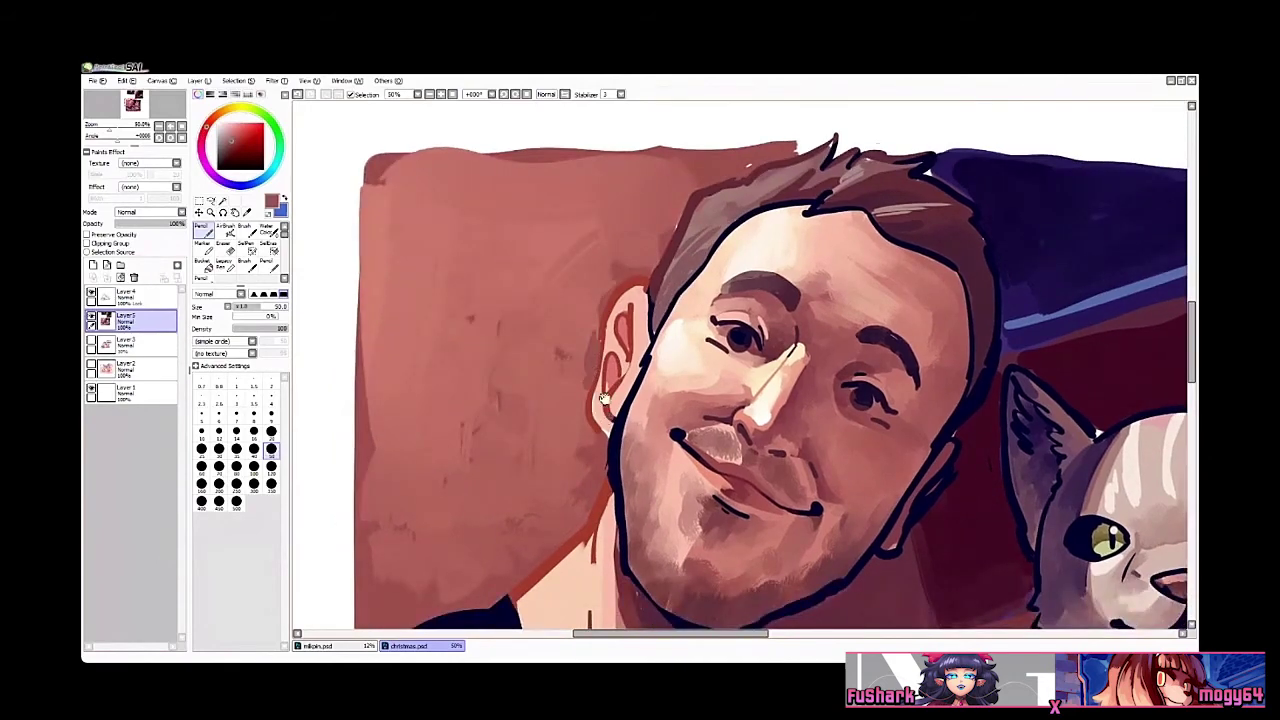
Step: Sample dark reddish brown from the lips and repaint the lip line towards the shadowed mouth corner with the Fine_Flat brush at size 20
{"action": "left_click_drag", "start_coordinate": [656, 477], "coordinate": [631, 367]}
{"action": "key", "text": "ctrl+space"}
{"action": "scroll", "coordinate": [630, 367], "scroll_direction": "down", "scroll_amount": 1}
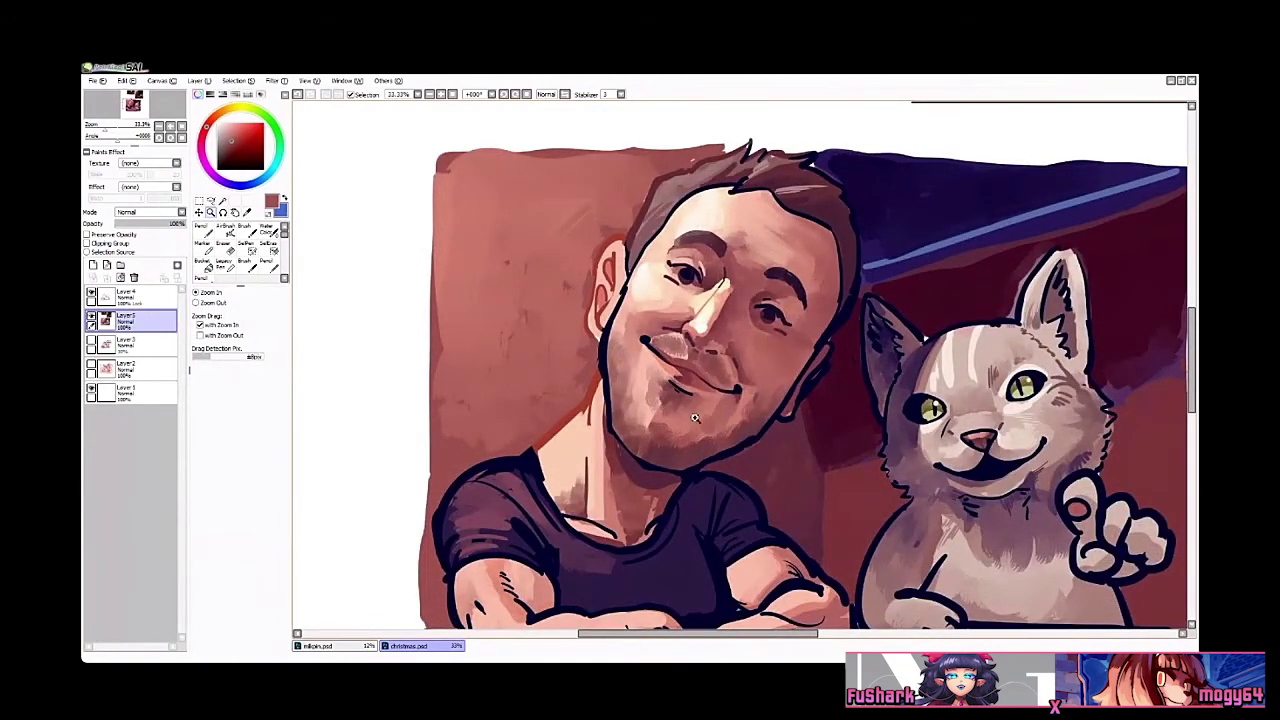
{"action": "left_click", "coordinate": [665, 392]}
{"action": "left_click", "coordinate": [667, 345]}
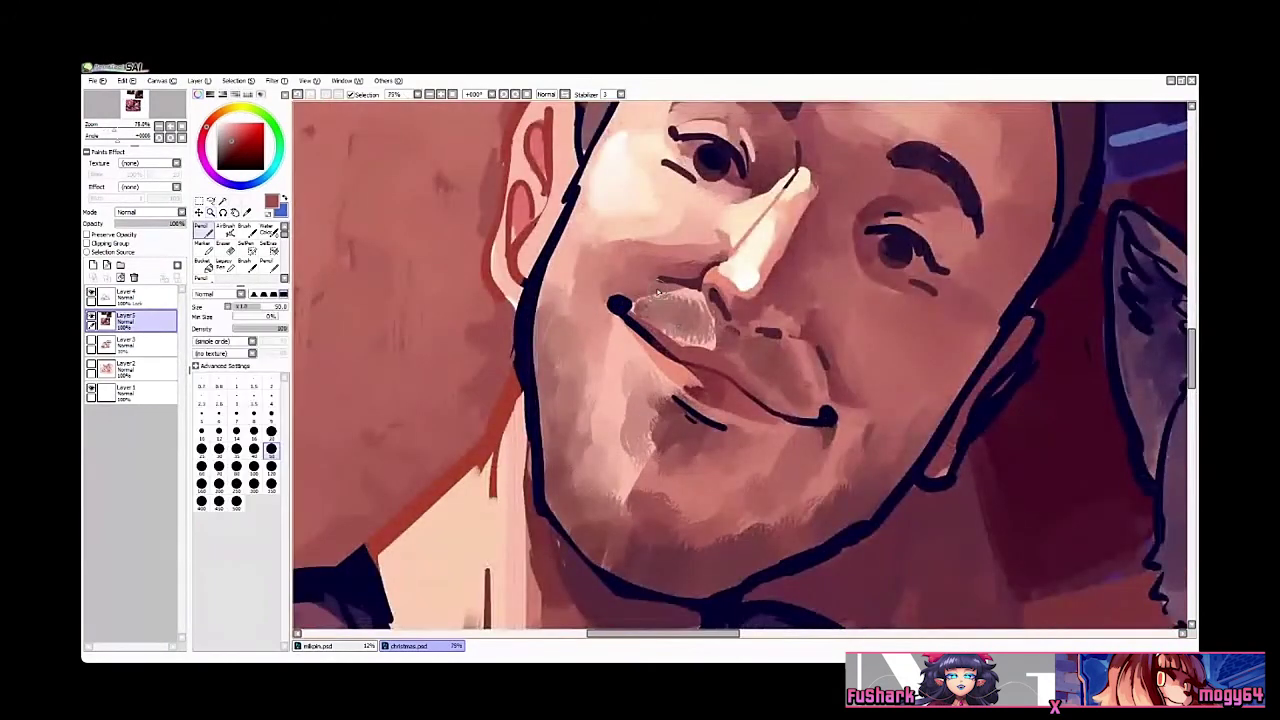
{"action": "scroll", "coordinate": [658, 338], "scroll_direction": "down", "scroll_amount": 1}
{"action": "scroll", "coordinate": [680, 360], "scroll_direction": "up", "scroll_amount": 1}
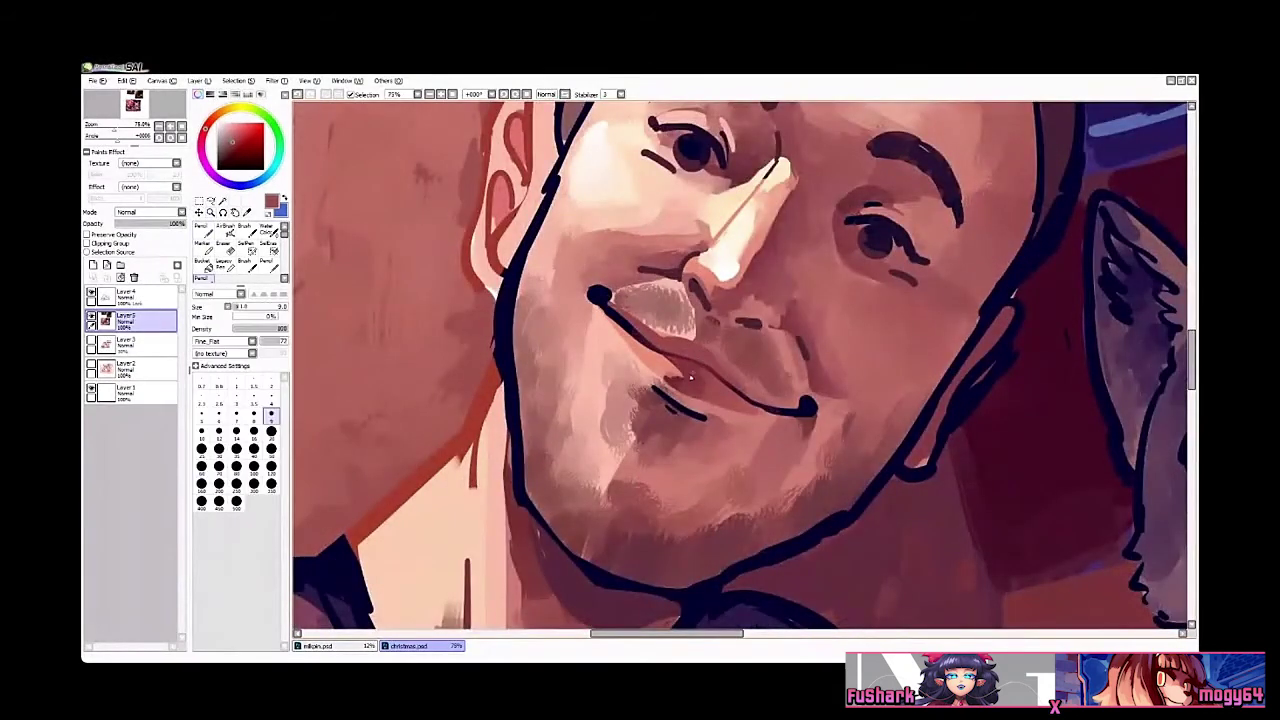
{"action": "left_click", "coordinate": [678, 376], "text": "alt"}
{"action": "key", "text": "v"}
{"action": "left_click", "coordinate": [272, 477]}
{"action": "left_click", "coordinate": [730, 361], "text": "ctrl"}
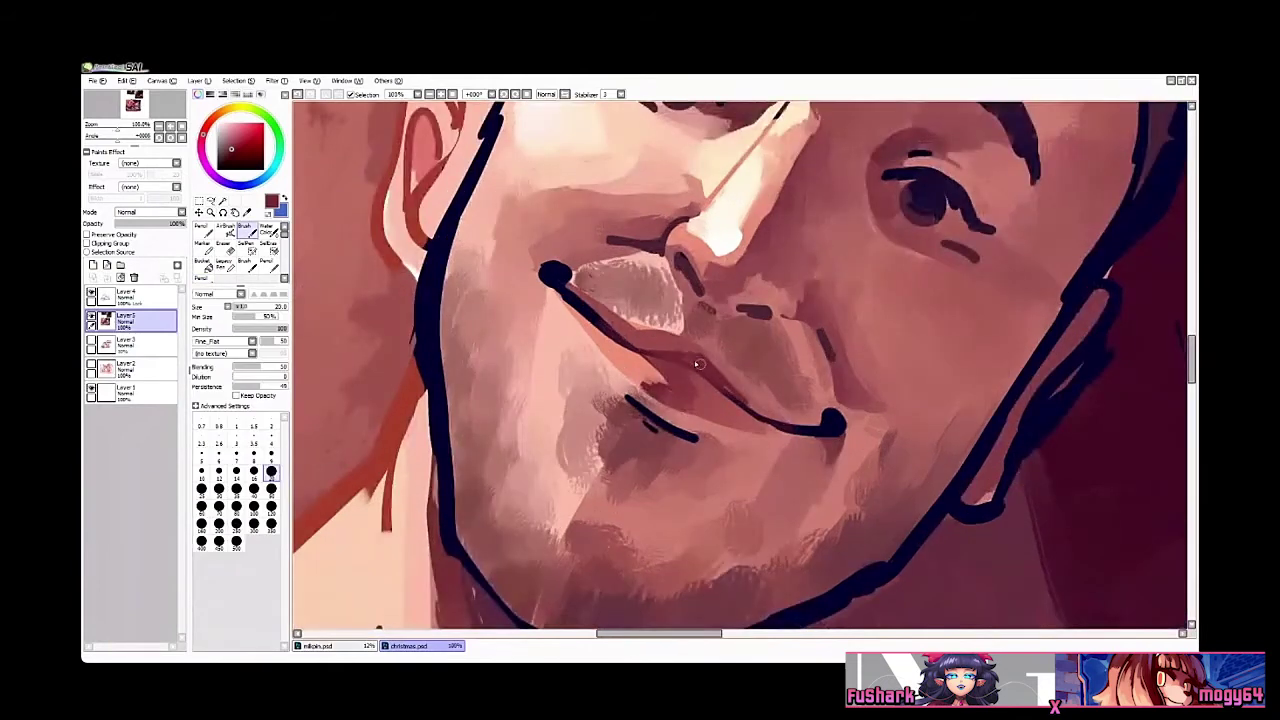
{"action": "left_click_drag", "start_coordinate": [698, 364], "coordinate": [803, 432]}
Step: Mirror the view, refine the lip line towards the lit mouth corner, and restore the normal orientation
{"action": "key", "text": "h"}
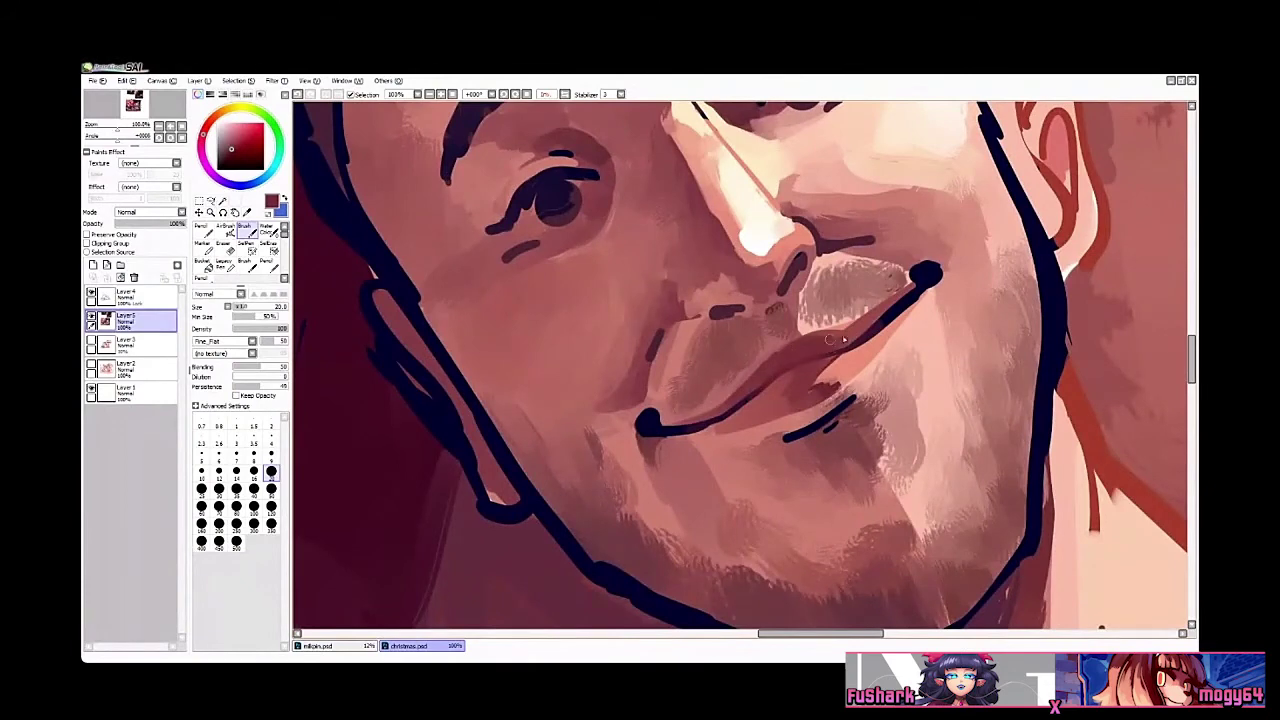
{"action": "mouse_move", "coordinate": [843, 340]}
{"action": "left_mouse_down"}
{"action": "mouse_move", "coordinate": [895, 310]}
{"action": "mouse_move", "coordinate": [890, 325]}
{"action": "left_mouse_up"}
{"action": "key", "text": "z"}
{"action": "scroll", "coordinate": [890, 319], "scroll_direction": "down", "scroll_amount": 3}
{"action": "key", "text": "h"}
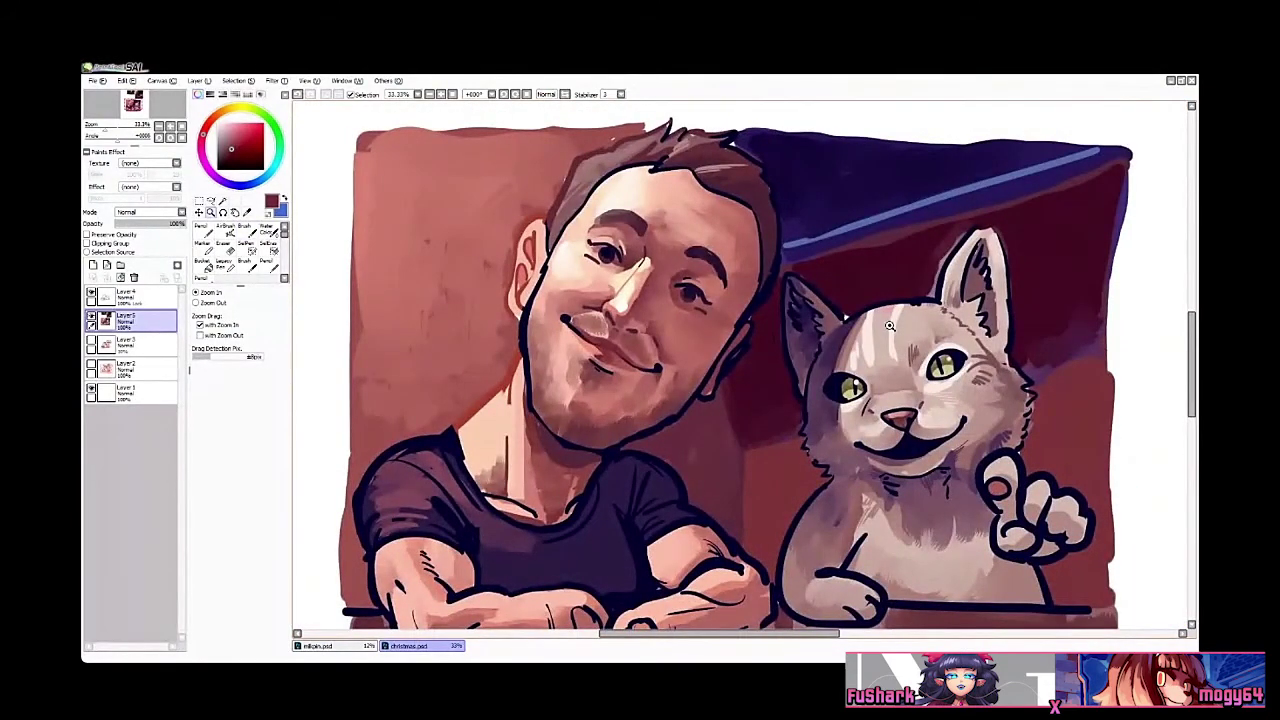
Step: Undo the last chin stroke, redraw a short dark reddish-brown crease low on the chin, and blend it with the Fine_Round_1 brush
{"action": "left_click_drag", "start_coordinate": [612, 432], "coordinate": [690, 352]}
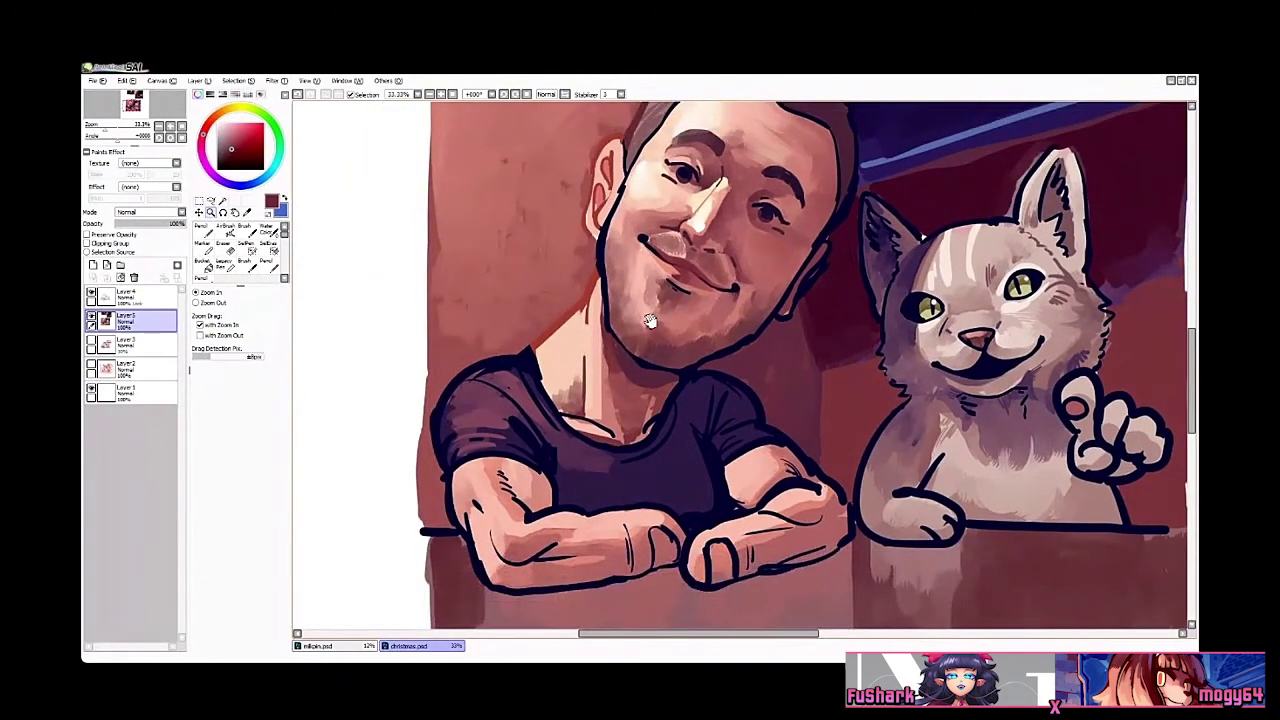
{"action": "left_click", "coordinate": [650, 320]}
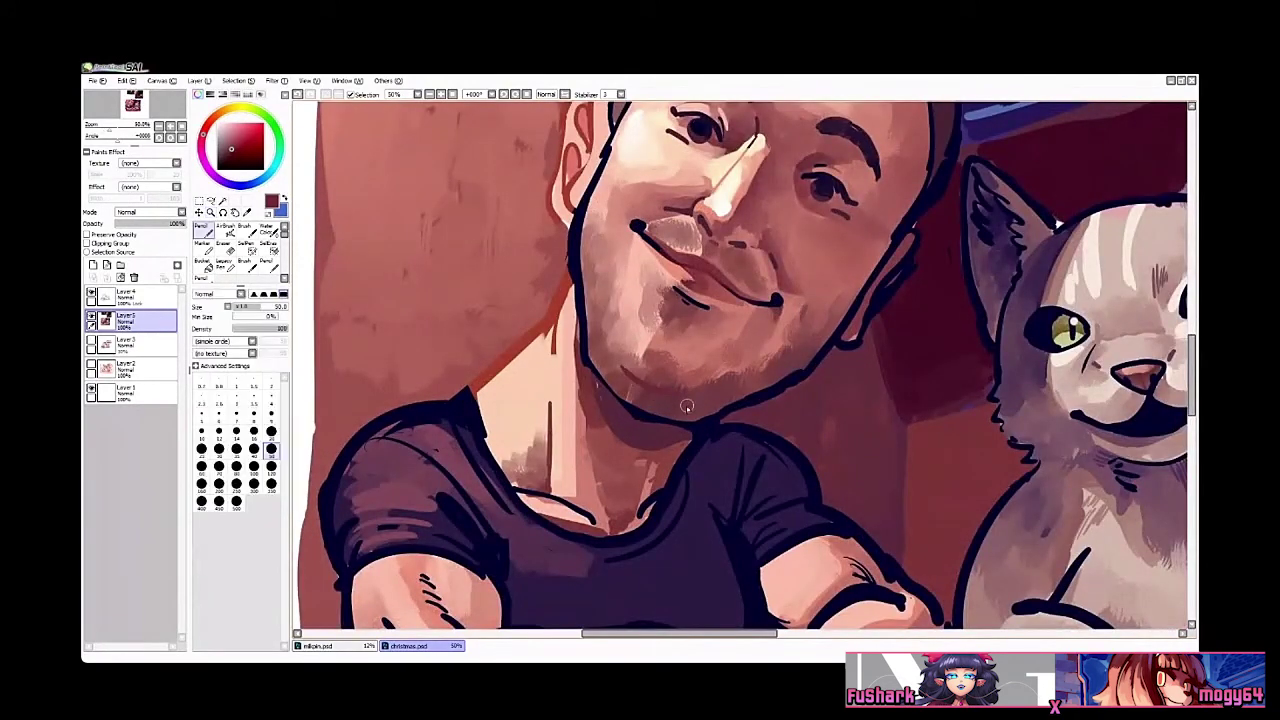
{"action": "key", "text": "ctrl+z"}
{"action": "left_click_drag", "start_coordinate": [754, 310], "coordinate": [716, 438]}
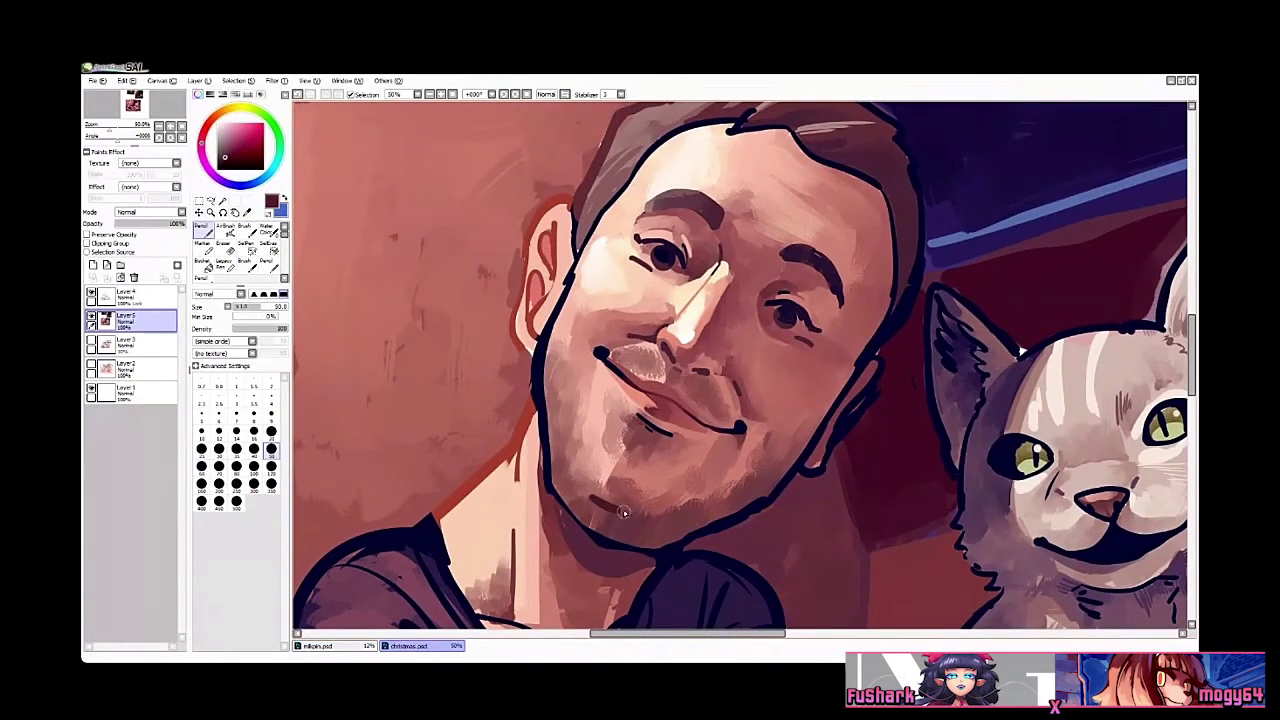
{"action": "key", "text": "b"}
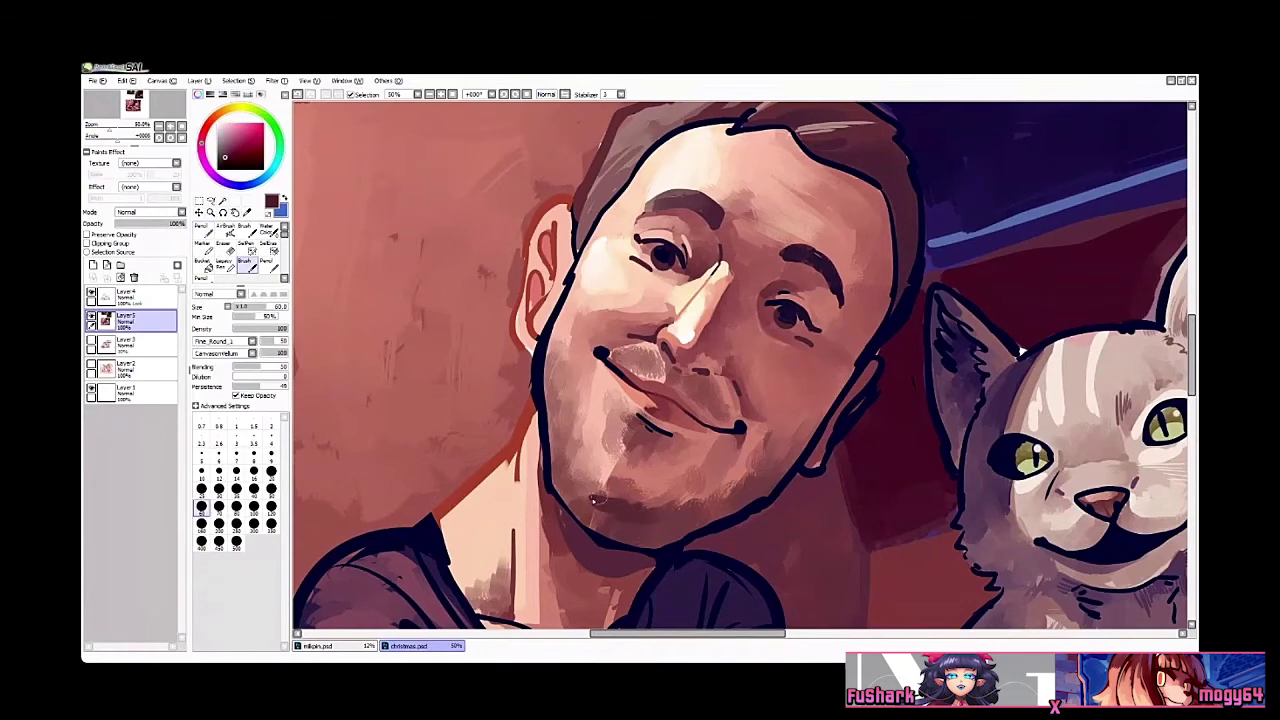
Step: Touch up the man's crossed arms with peach sampled from the upper arm, and shade the fingertip in sampled reddish brown with the Fine_Flat brush
{"action": "key", "text": "ctrl+space"}
{"action": "left_click_drag", "start_coordinate": [689, 469], "coordinate": [771, 609]}
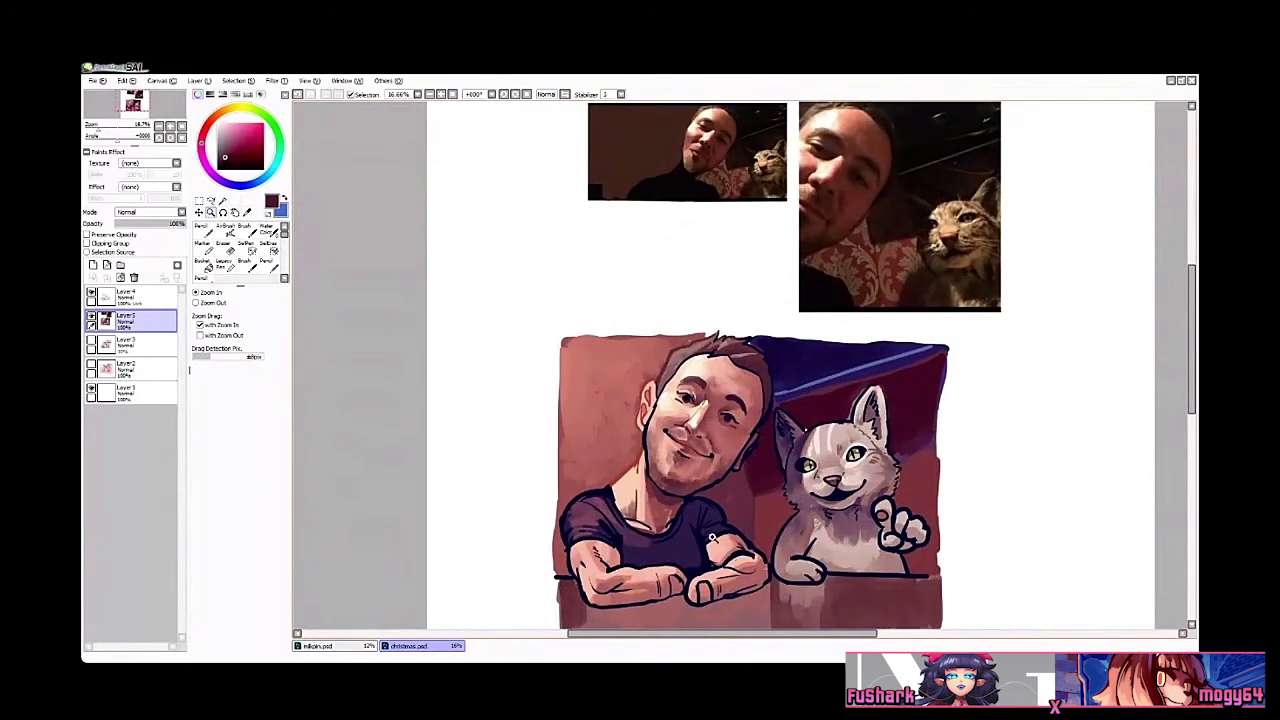
{"action": "left_click", "coordinate": [620, 553]}
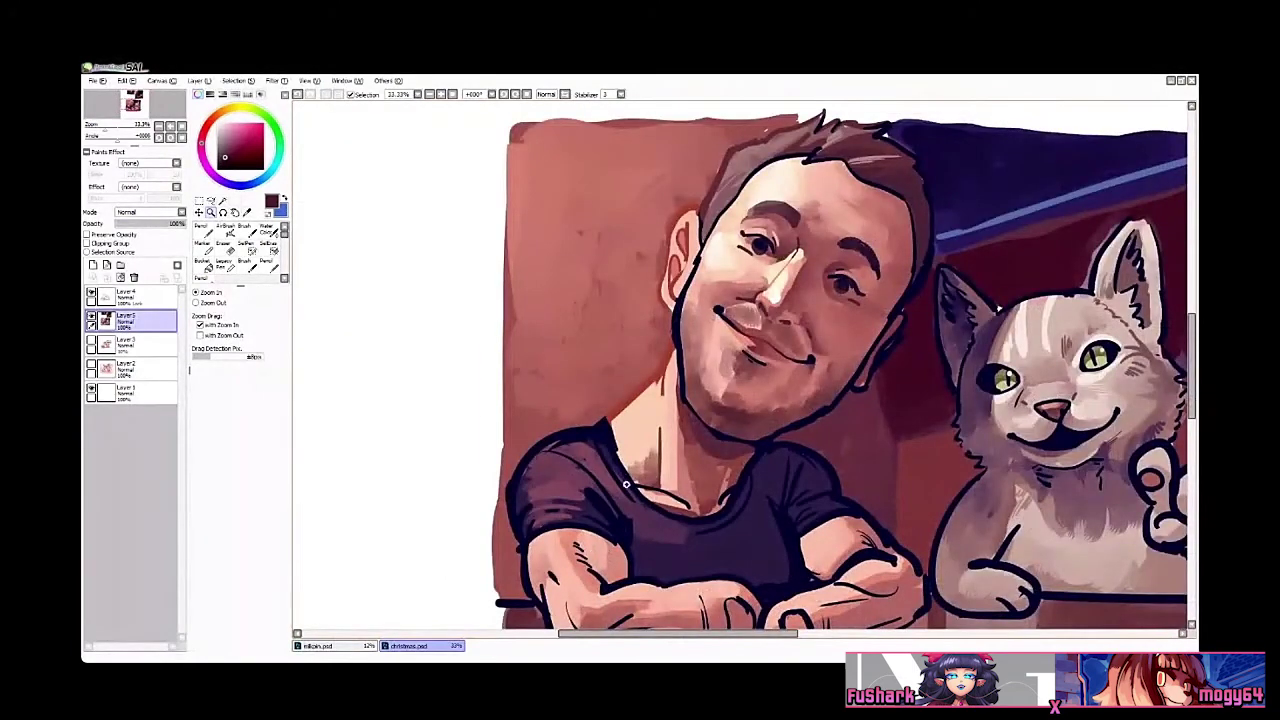
{"action": "scroll", "coordinate": [625, 484], "scroll_direction": "down", "scroll_amount": 3}
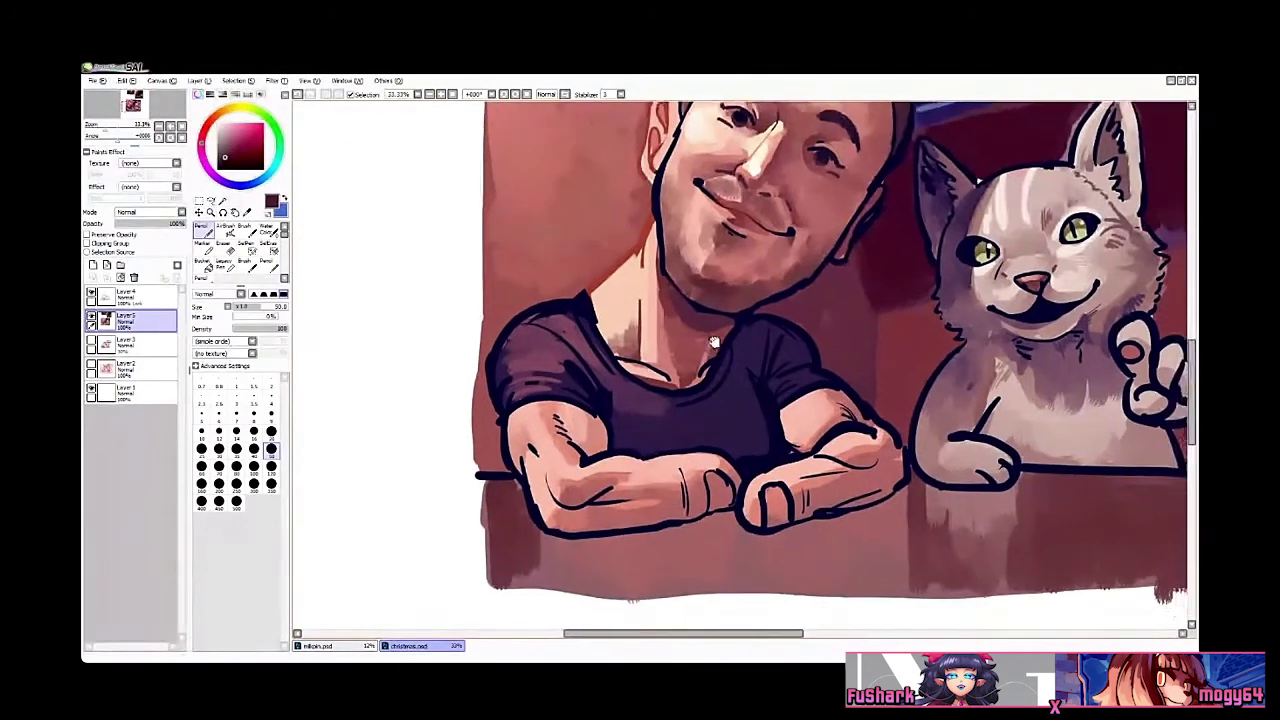
{"action": "left_click_drag", "start_coordinate": [714, 342], "coordinate": [692, 318]}
{"action": "left_click", "coordinate": [618, 310]}
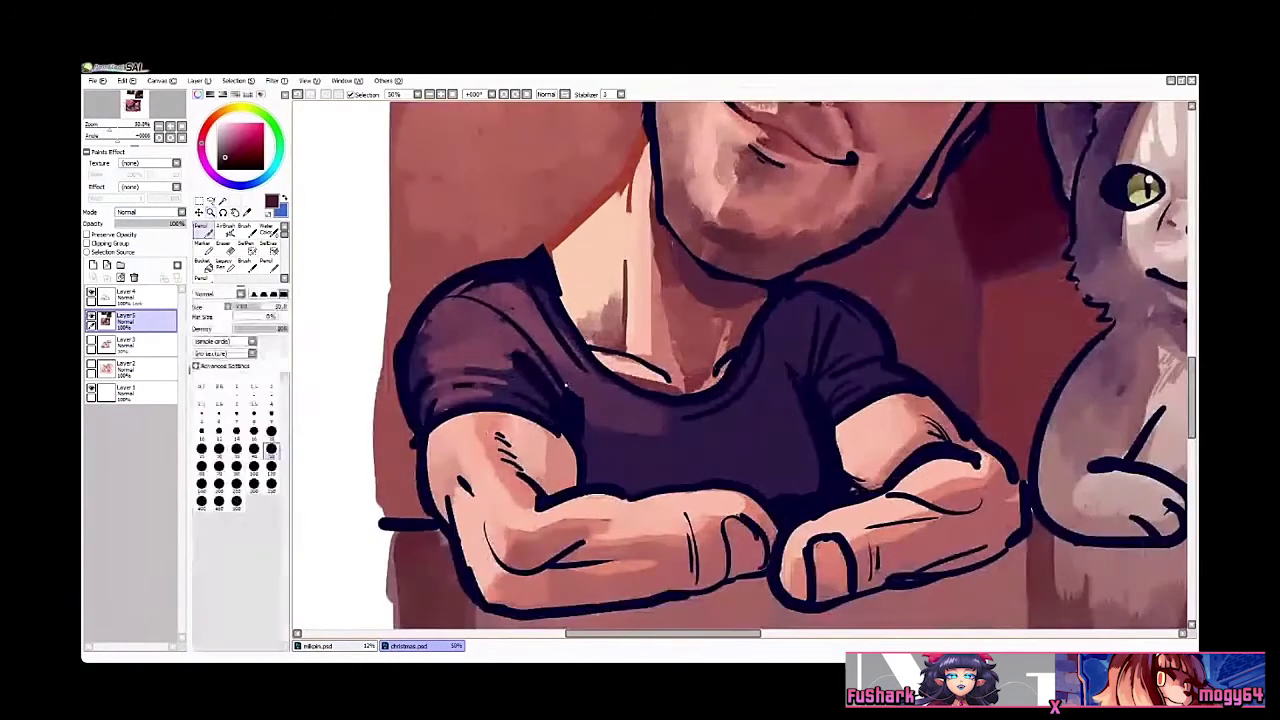
{"action": "left_click_drag", "start_coordinate": [566, 385], "coordinate": [600, 345]}
{"action": "right_click", "coordinate": [526, 429]}
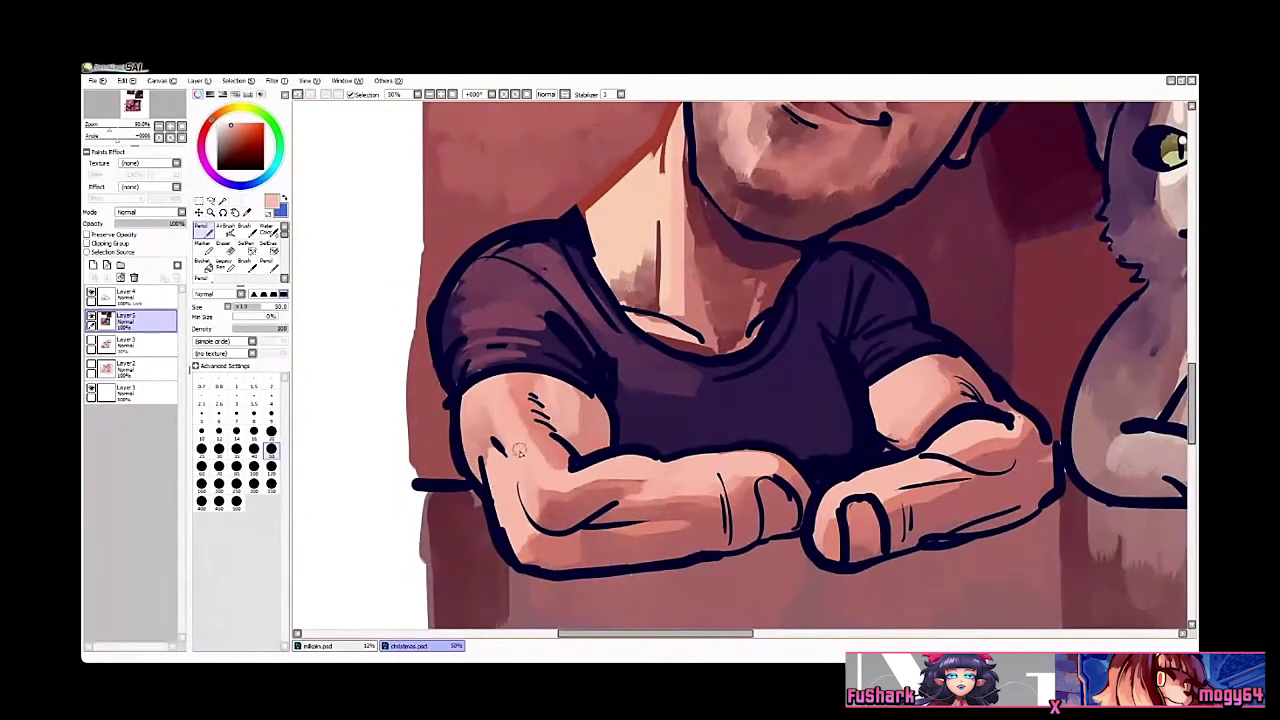
{"action": "left_click", "coordinate": [785, 490], "text": "alt"}
{"action": "key", "text": "b"}
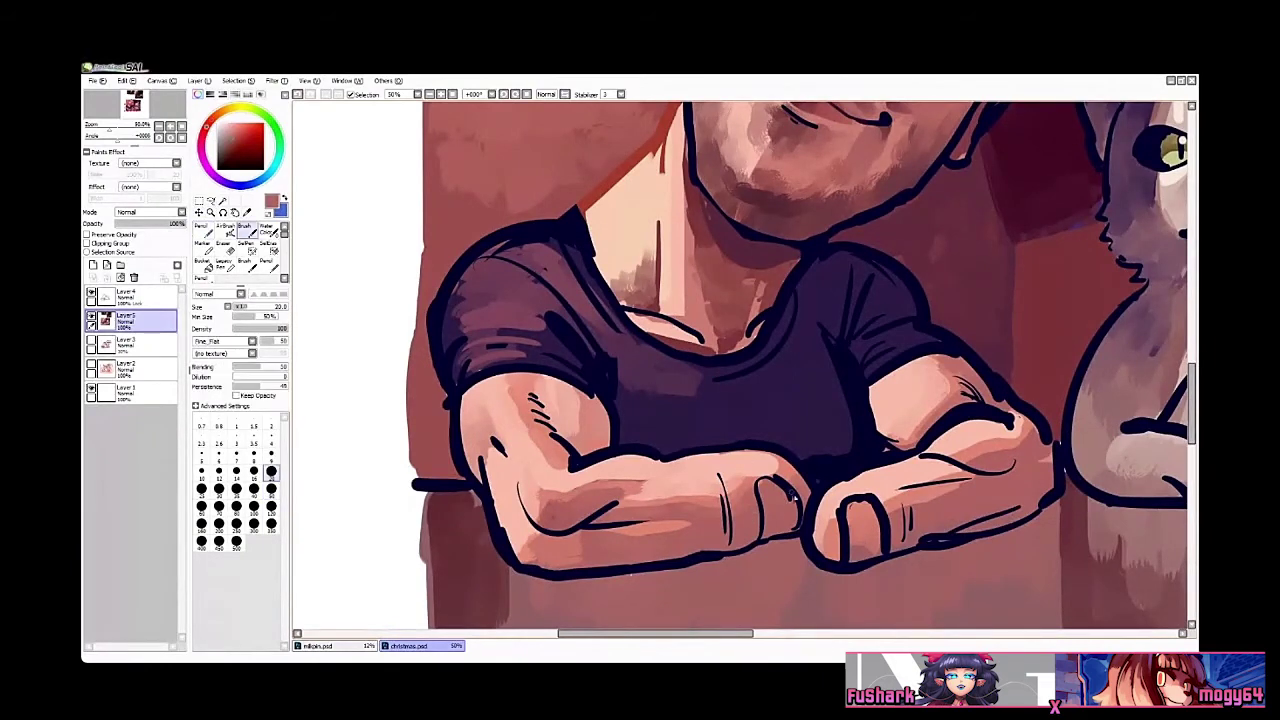
Step: Sample reddish brown around the man's shadowed earlobe and fill in the area between earlobe and jaw with the Pencil at size 50
{"action": "left_click_drag", "start_coordinate": [723, 313], "coordinate": [683, 388]}
{"action": "left_click_drag", "start_coordinate": [799, 307], "coordinate": [671, 389]}
{"action": "key", "text": "n"}
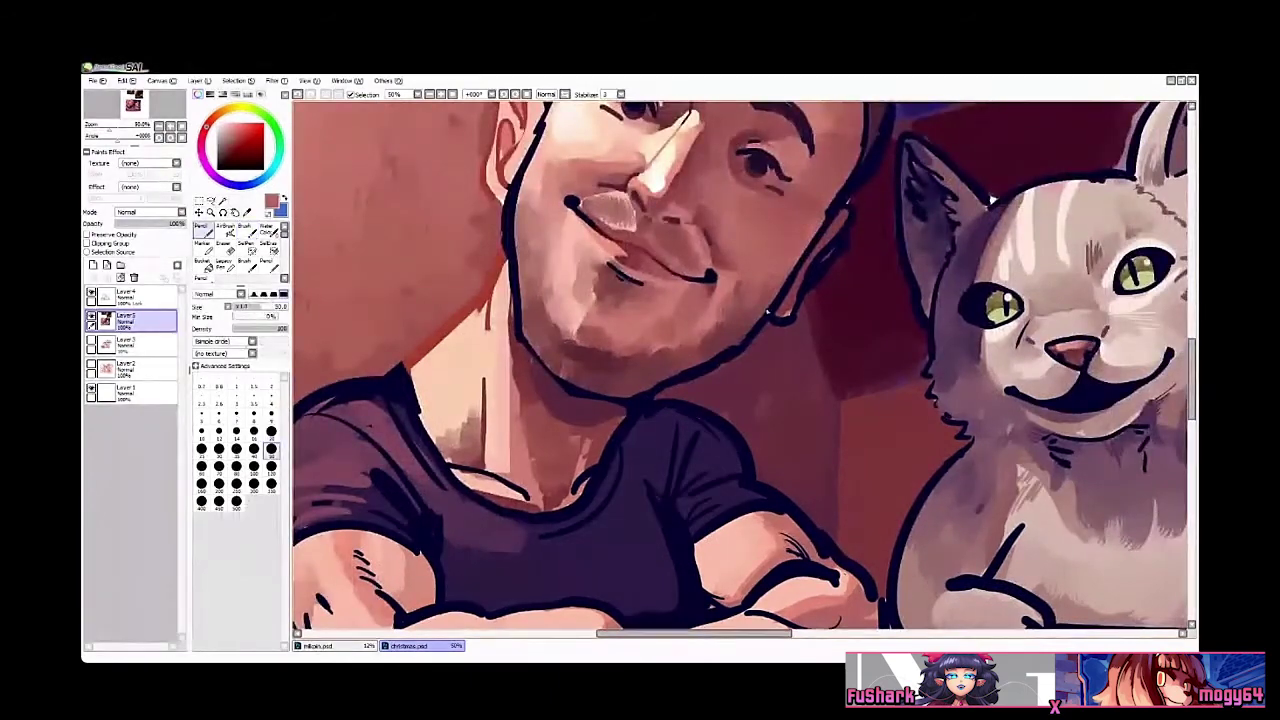
{"action": "left_click", "coordinate": [780, 316], "text": "alt"}
{"action": "mouse_move", "coordinate": [780, 298]}
{"action": "left_mouse_down"}
{"action": "mouse_move", "coordinate": [834, 270]}
{"action": "mouse_move", "coordinate": [788, 315]}
{"action": "left_mouse_up"}
{"action": "left_click", "coordinate": [803, 307], "text": "alt"}
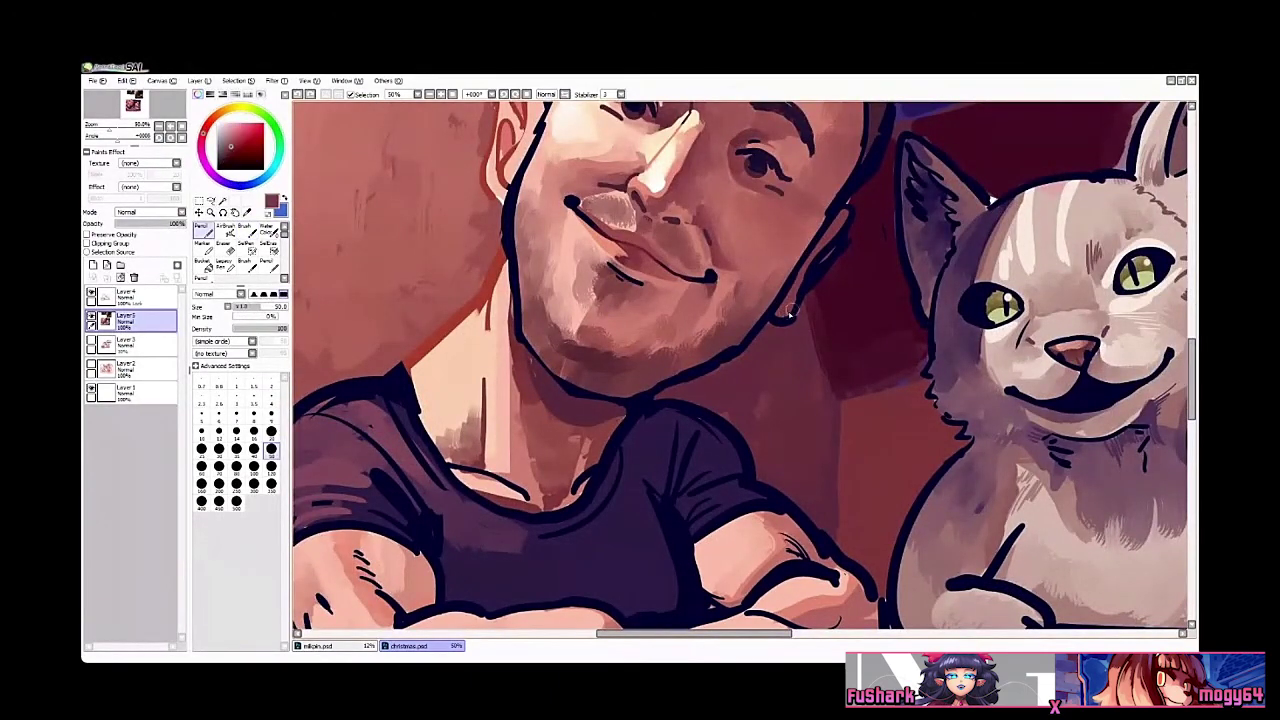
{"action": "left_click_drag", "start_coordinate": [846, 286], "coordinate": [776, 346]}
Step: Darken the maroon wall below the blue beam in sampled dark navy with the Fine_Flat brush at sizes 50 and 120
{"action": "left_click", "coordinate": [826, 301], "text": "alt"}
{"action": "key", "text": "ctrl+space"}
{"action": "left_click", "coordinate": [817, 277], "text": "ctrl+alt"}
{"action": "left_click_drag", "start_coordinate": [818, 255], "coordinate": [708, 324]}
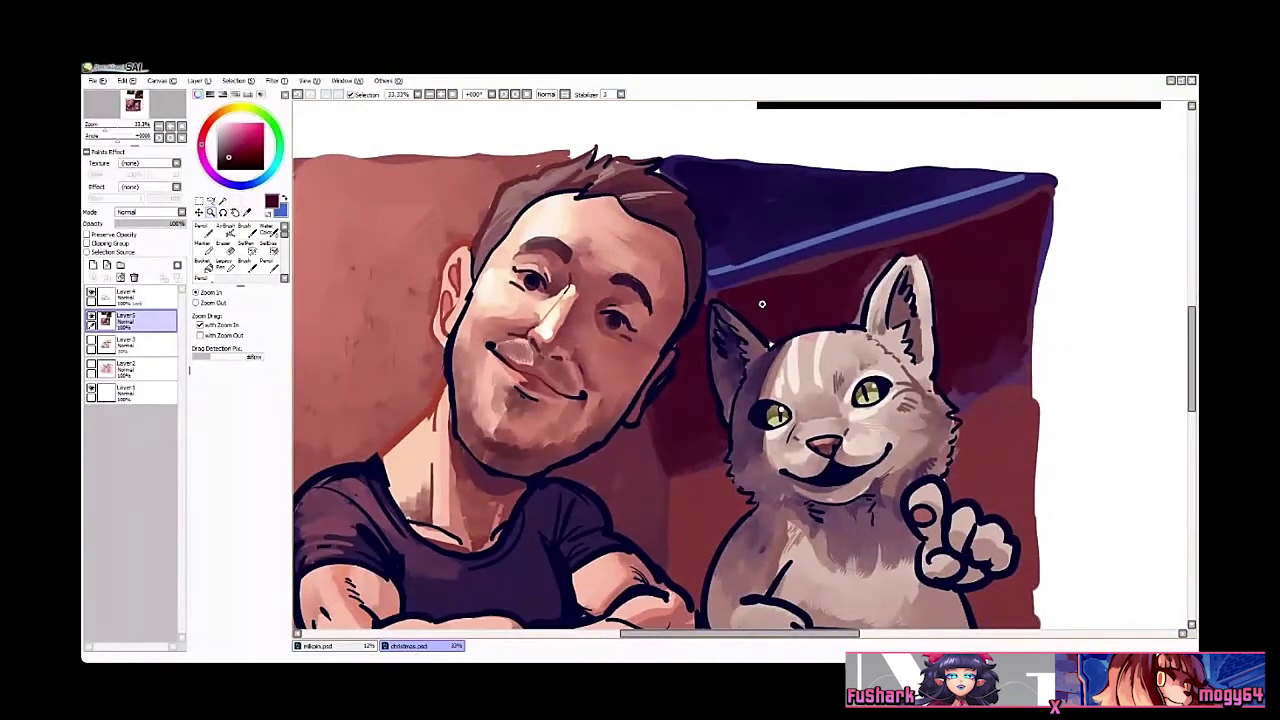
{"action": "key", "text": "b"}
{"action": "left_click", "coordinate": [794, 536], "text": "alt"}
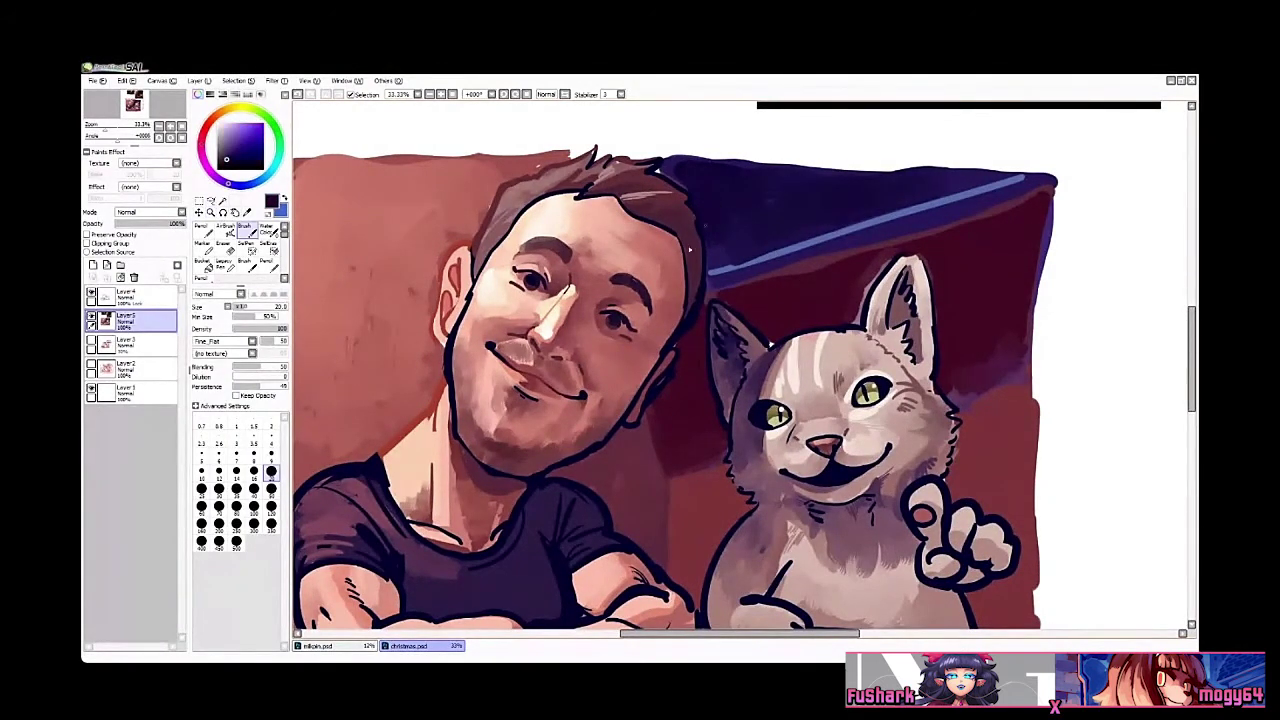
{"action": "left_click", "coordinate": [271, 488]}
{"action": "left_click_drag", "start_coordinate": [735, 292], "coordinate": [866, 248]}
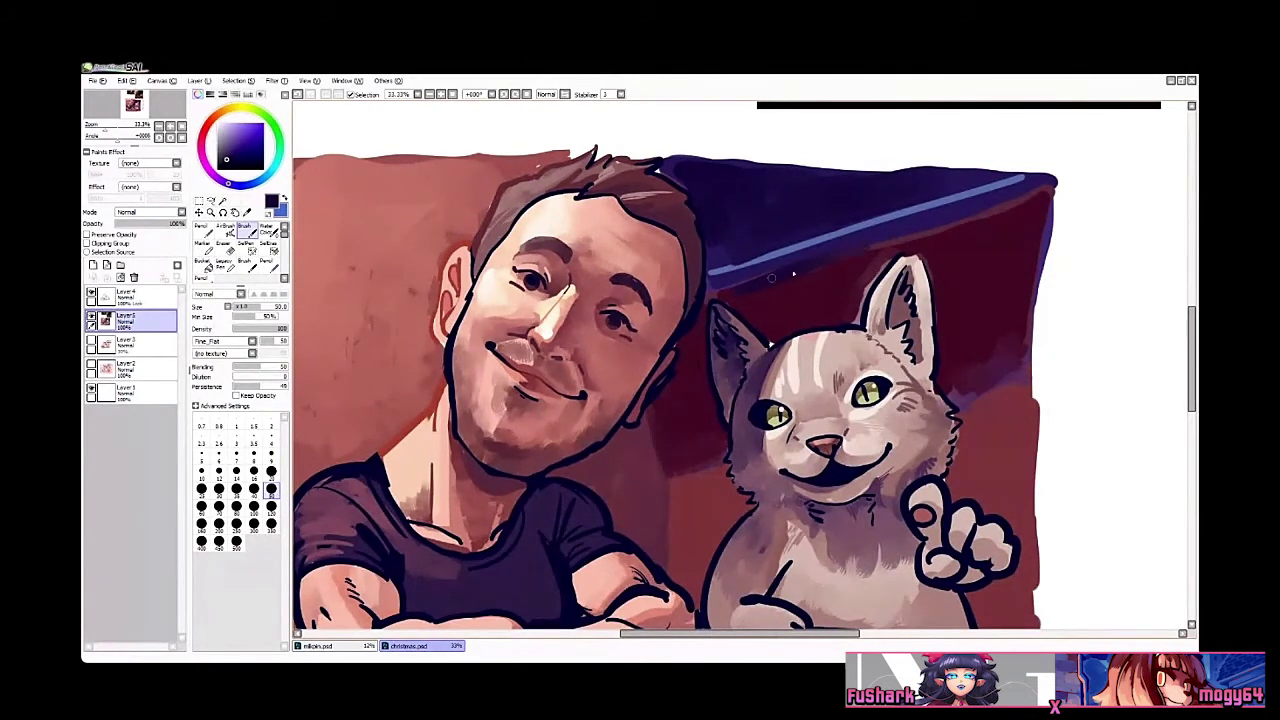
{"action": "left_click_drag", "start_coordinate": [771, 279], "coordinate": [988, 212]}
{"action": "left_click_drag", "start_coordinate": [861, 246], "coordinate": [898, 240]}
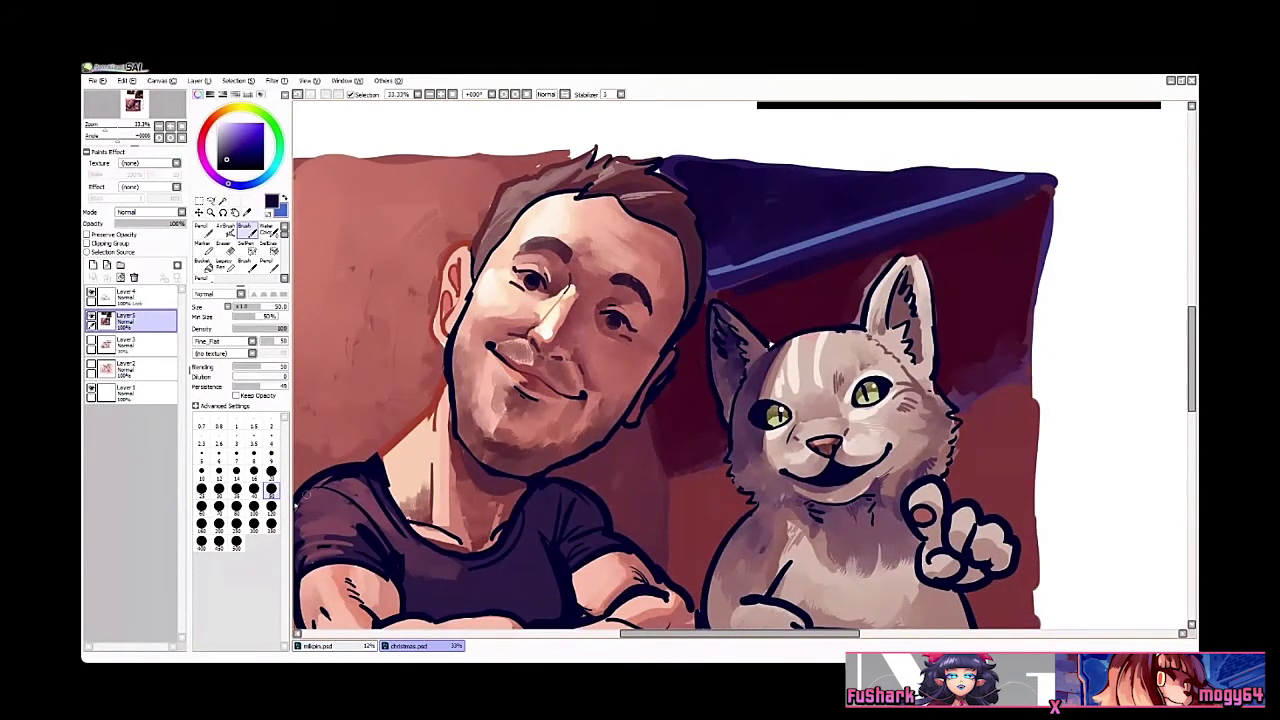
{"action": "left_click", "coordinate": [271, 505]}
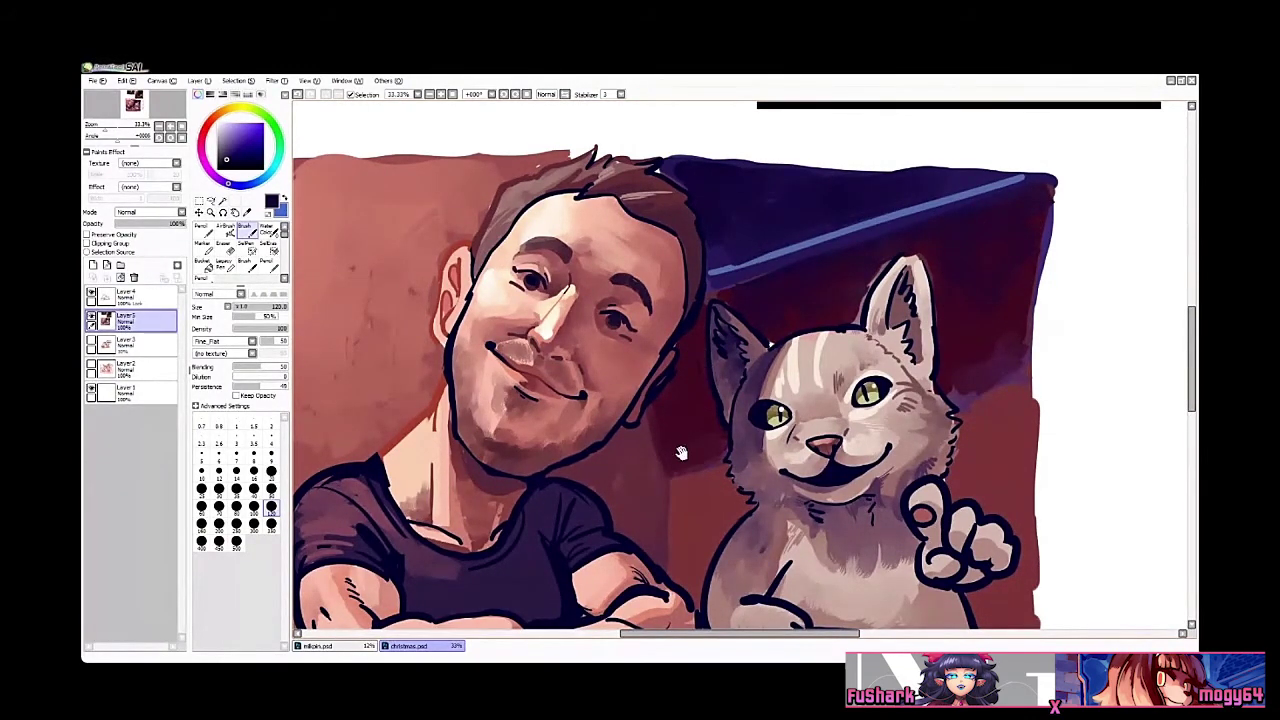
Step: Sample dark reddish brown from the background and rework the wall corner between the man and the cat with the Fine_Flat brush at size 50
{"action": "left_click_drag", "start_coordinate": [681, 453], "coordinate": [683, 440]}
{"action": "right_click", "coordinate": [680, 500]}
{"action": "key", "text": "n"}
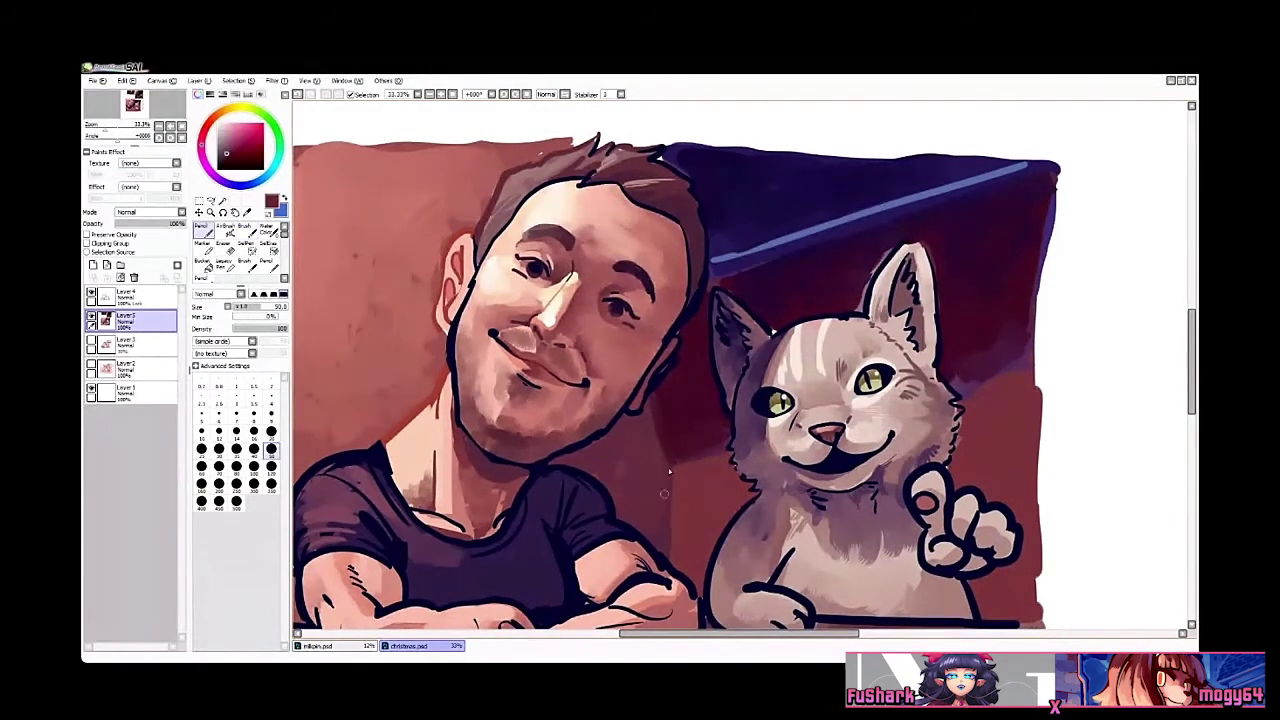
{"action": "key", "text": "b"}
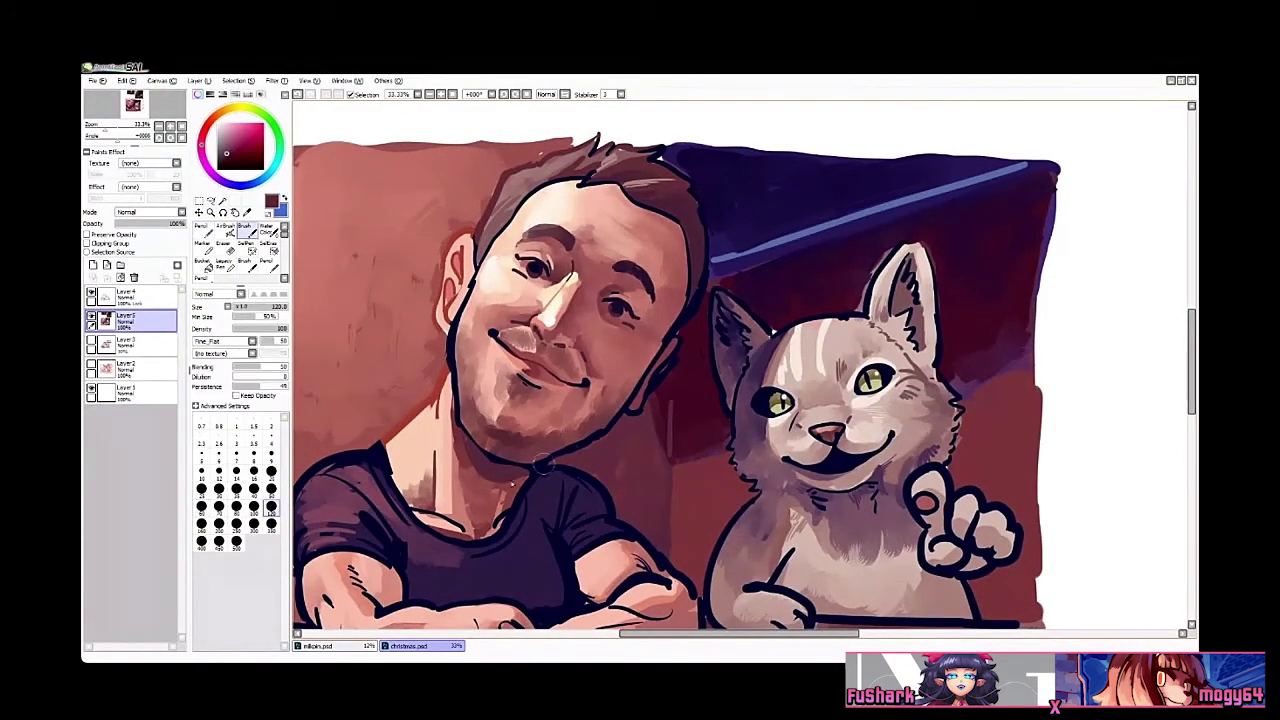
{"action": "left_click", "coordinate": [271, 489]}
{"action": "left_click_drag", "start_coordinate": [667, 407], "coordinate": [661, 389]}
Step: Sample dark navy from the line art and touch up the man's shadowed mouth corner
{"action": "key", "text": "ctrl+space"}
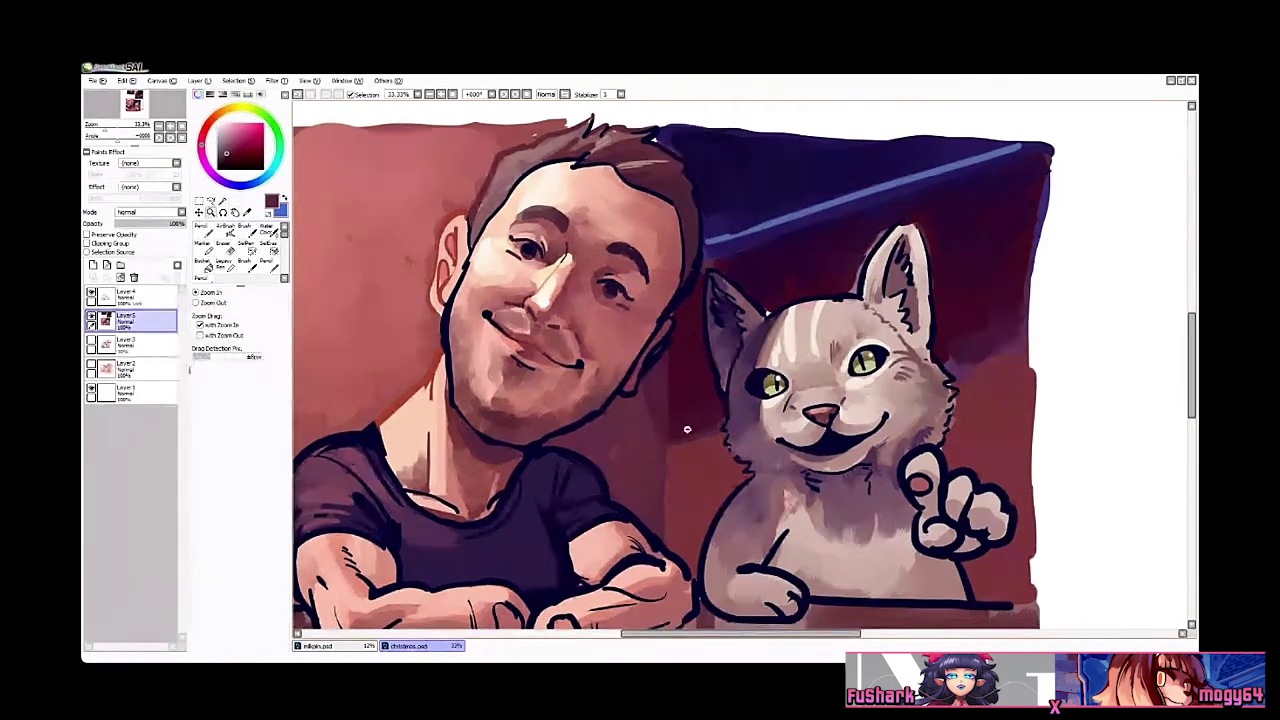
{"action": "left_click_drag", "start_coordinate": [697, 430], "coordinate": [779, 458]}
{"action": "left_click", "coordinate": [735, 456]}
{"action": "left_click", "coordinate": [649, 386]}
{"action": "left_click", "coordinate": [649, 386]}
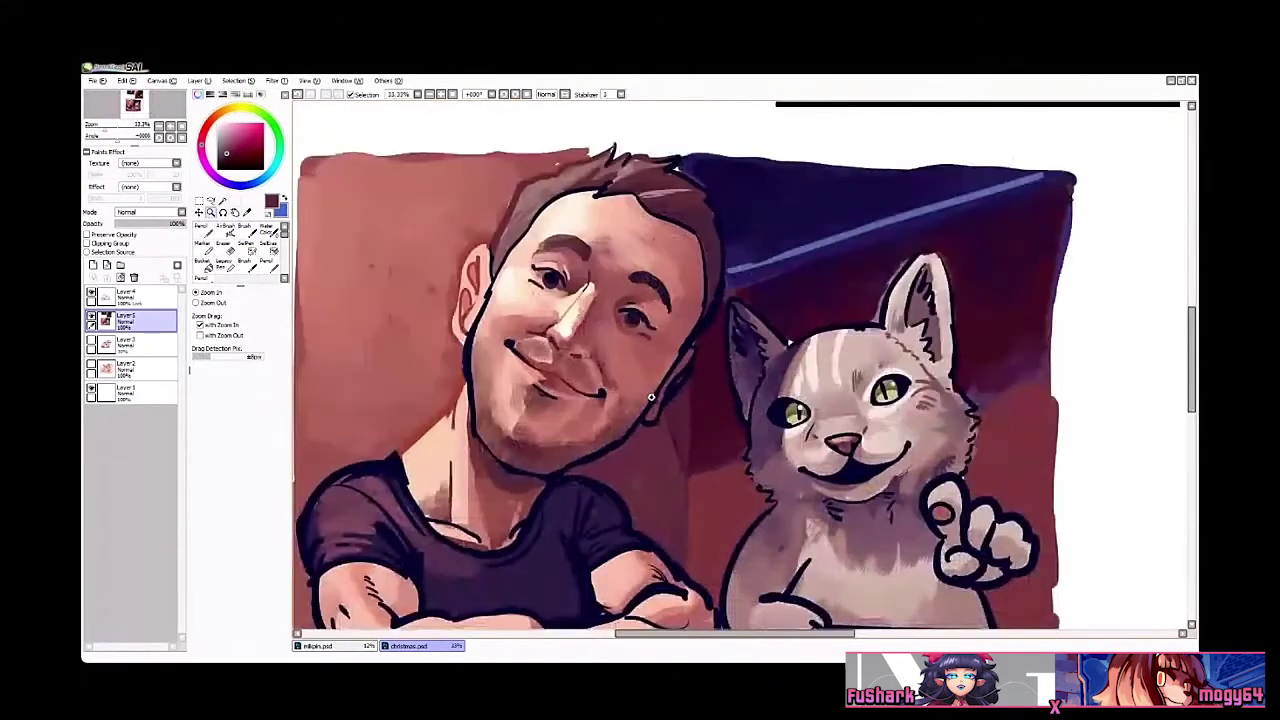
{"action": "left_click", "coordinate": [611, 405]}
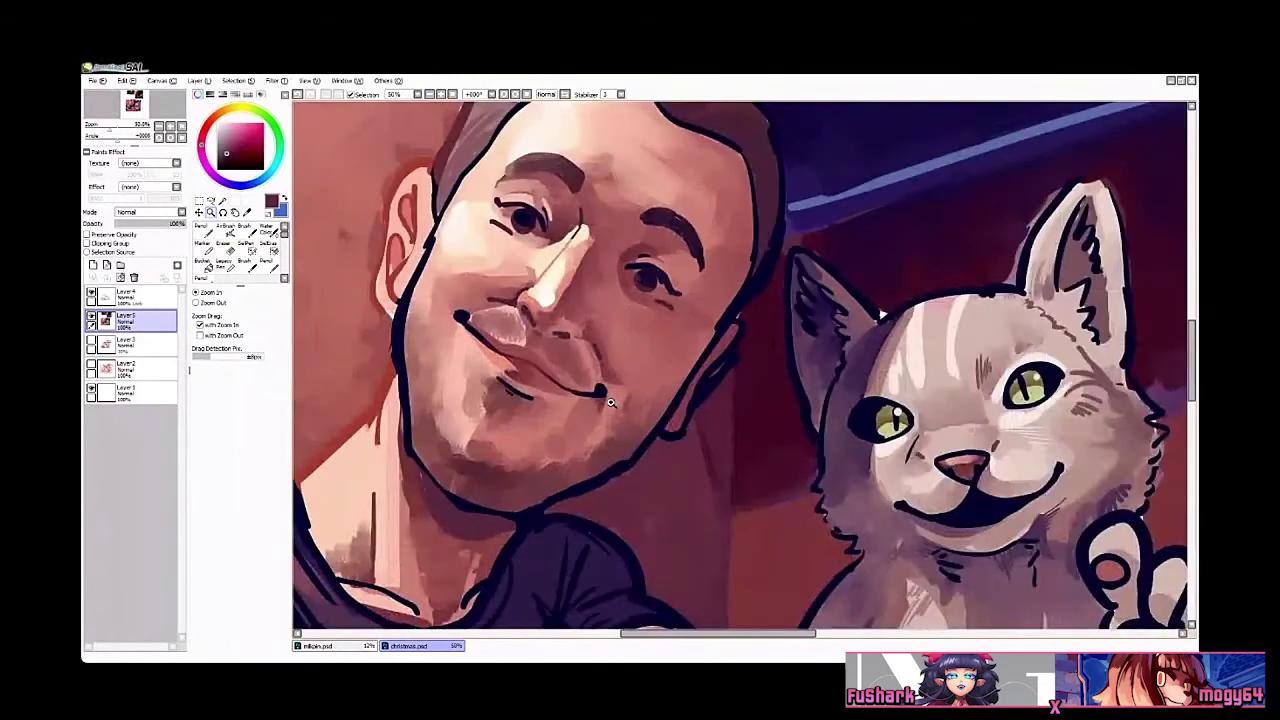
{"action": "left_click", "coordinate": [609, 401]}
{"action": "left_click", "coordinate": [605, 396]}
{"action": "right_click", "coordinate": [593, 380]}
{"action": "mouse_move", "coordinate": [593, 380]}
{"action": "left_mouse_down"}
{"action": "mouse_move", "coordinate": [687, 437]}
{"action": "mouse_move", "coordinate": [614, 378]}
{"action": "left_mouse_up"}
{"action": "left_click", "coordinate": [643, 408], "text": "ctrl+alt"}
{"action": "left_click", "coordinate": [643, 408], "text": "ctrl+alt"}
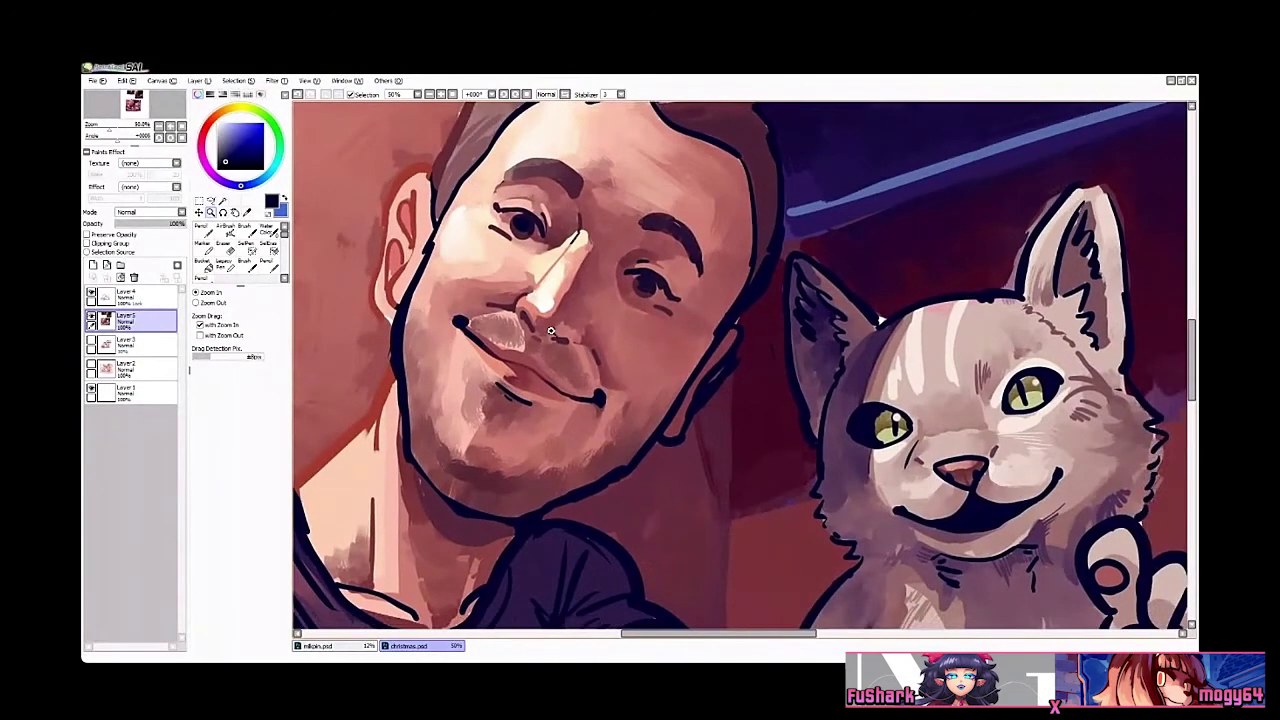
Step: Sample reddish brown from the lower face and paint shading beside the lit nostril with the size 9 Pencil, blending with the Fine_Flat brush
{"action": "left_click", "coordinate": [550, 331], "text": "ctrl"}
{"action": "left_click", "coordinate": [542, 323], "text": "ctrl"}
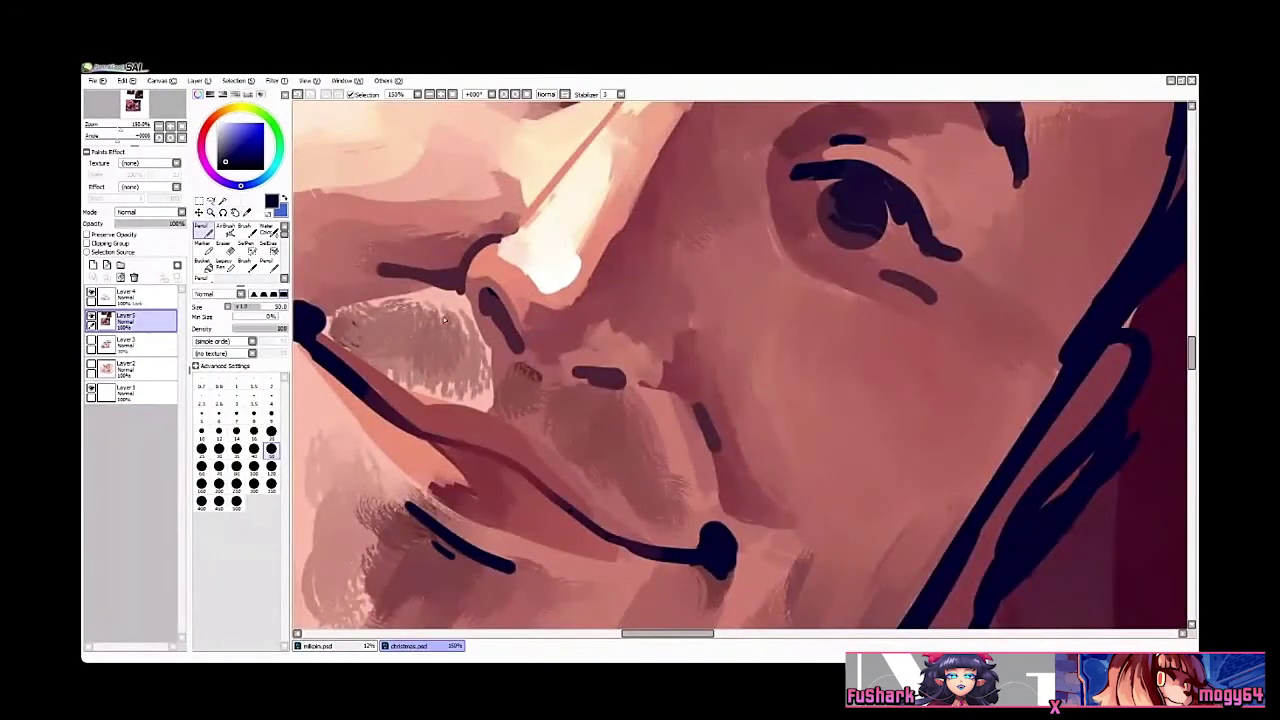
{"action": "left_click", "coordinate": [567, 352], "text": "alt"}
{"action": "left_click", "coordinate": [520, 308], "text": "ctrl"}
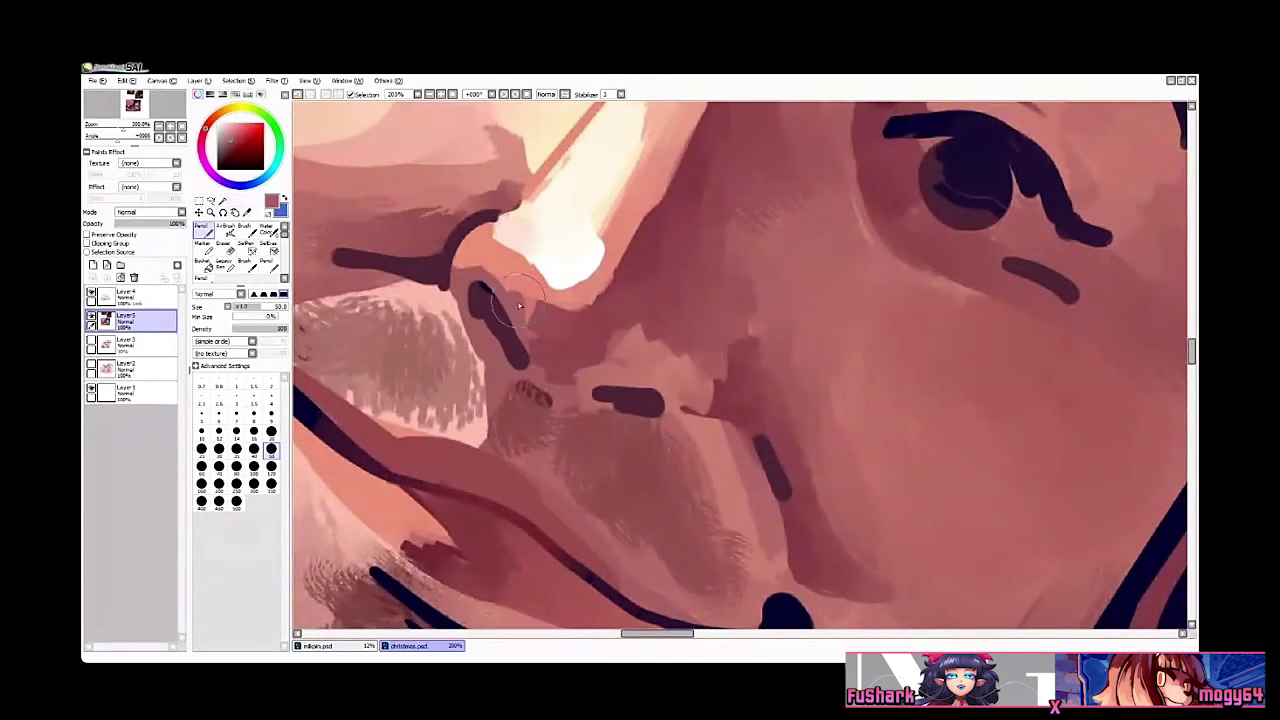
{"action": "left_click", "coordinate": [482, 476], "text": "alt"}
{"action": "key", "text": "n"}
{"action": "left_click_drag", "start_coordinate": [517, 295], "coordinate": [519, 306]}
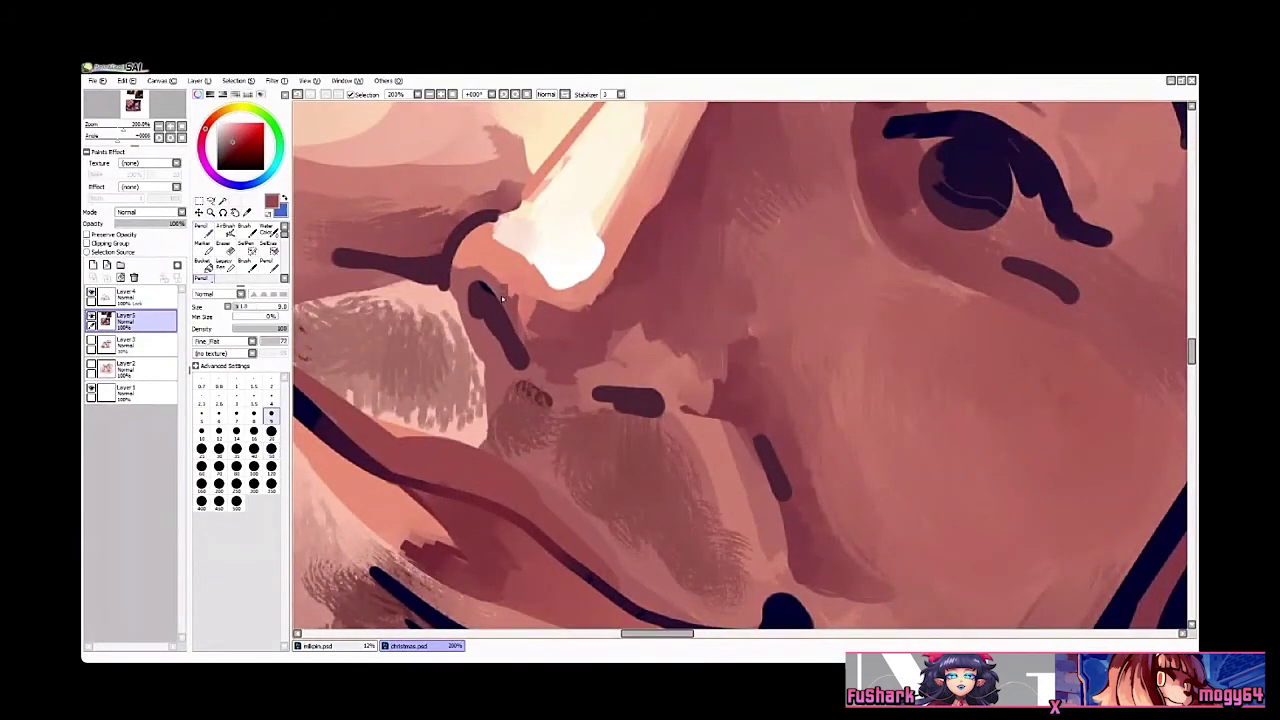
{"action": "key", "text": "b"}
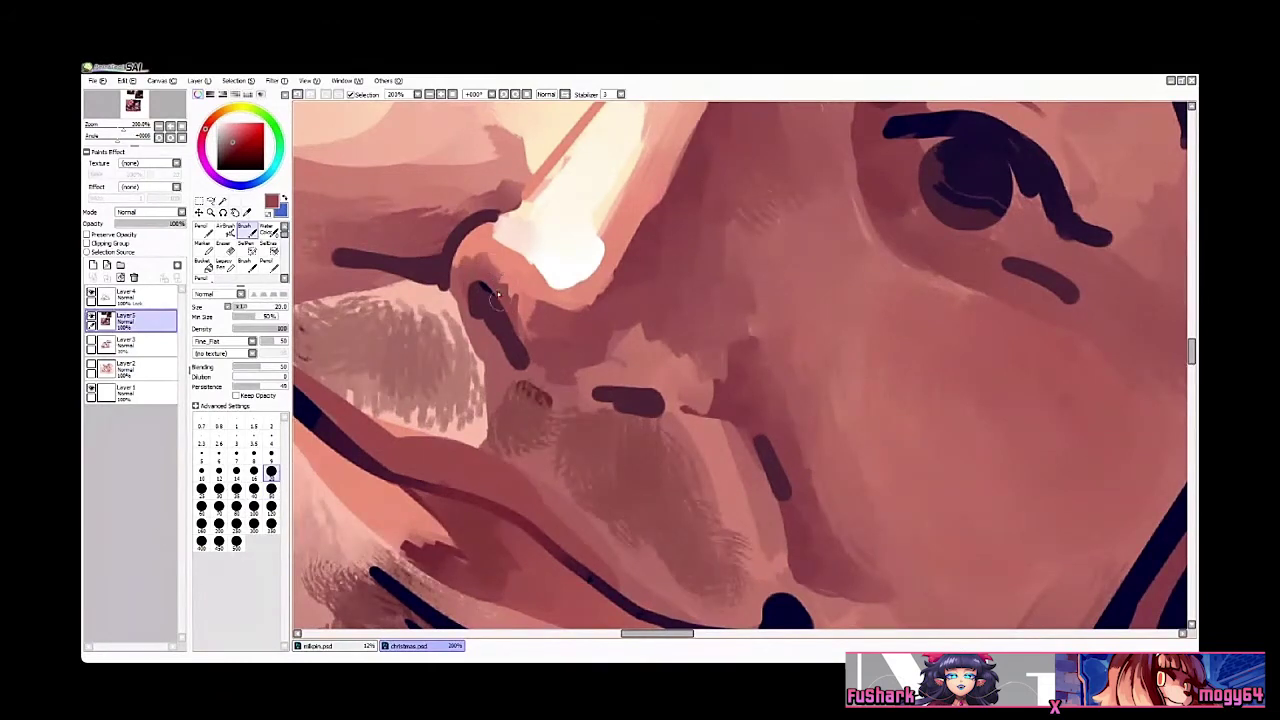
Step: Sample the pale nose highlight and extend it over the side of the man's nose tip with the Fine_Flat brush at size 20
{"action": "right_click", "coordinate": [528, 242]}
{"action": "mouse_move", "coordinate": [506, 228]}
{"action": "left_mouse_down"}
{"action": "mouse_move", "coordinate": [476, 250]}
{"action": "mouse_move", "coordinate": [534, 260]}
{"action": "mouse_move", "coordinate": [518, 262]}
{"action": "left_mouse_up"}
{"action": "key", "text": "z"}
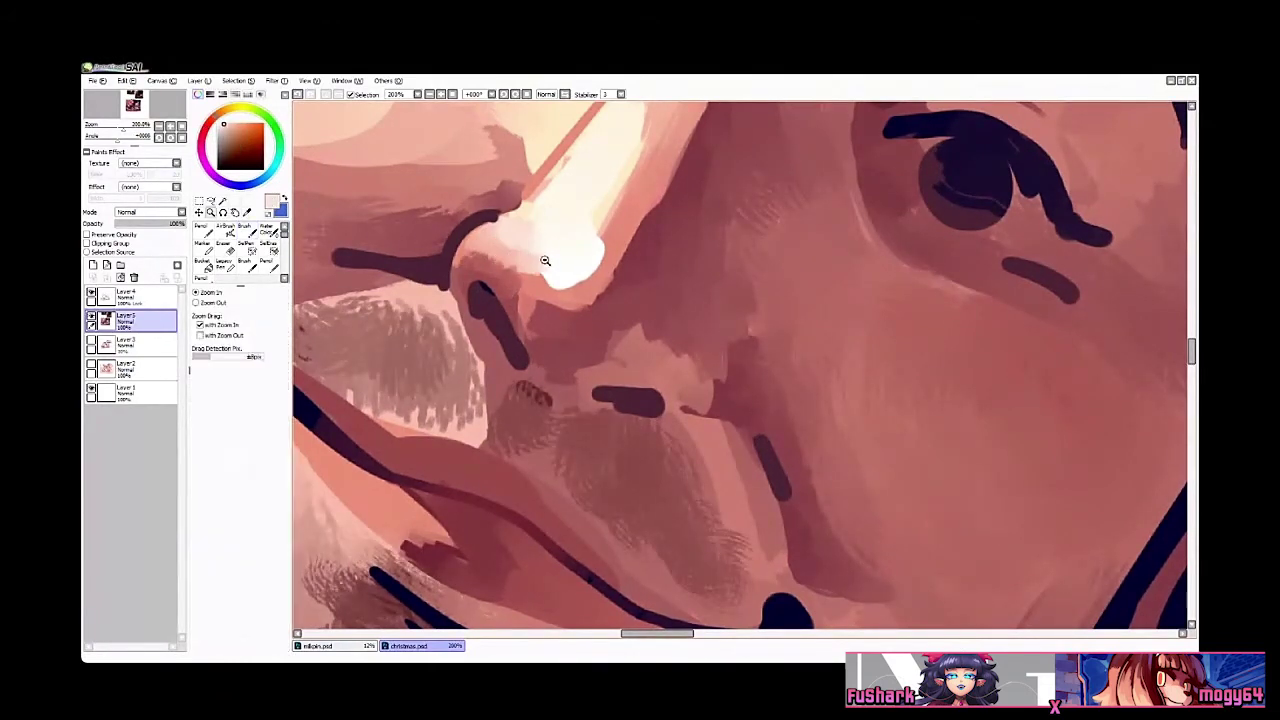
Step: Sample dark reddish brown and shade the edge beneath the man's shadowed nostril with the size 9 Pencil, blending it with the Fine_Flat brush
{"action": "scroll", "coordinate": [565, 271], "scroll_direction": "down", "scroll_amount": 5}
{"action": "left_click", "coordinate": [574, 294]}
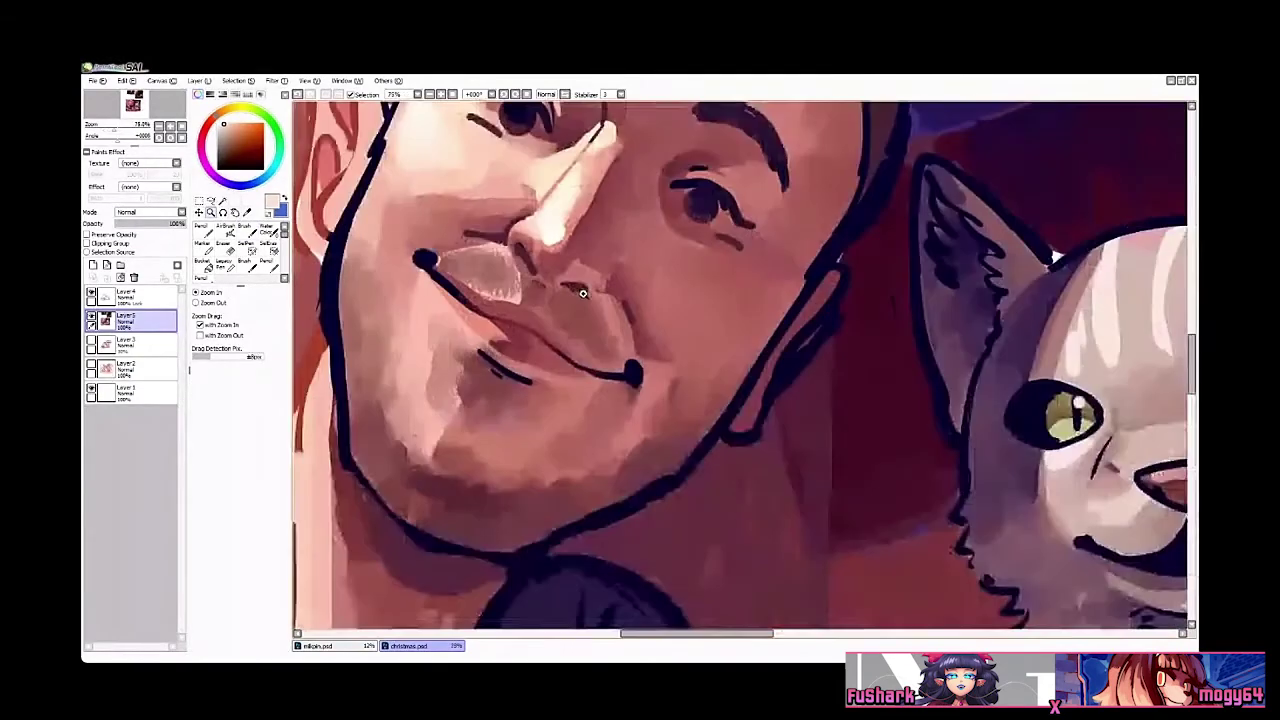
{"action": "left_click", "coordinate": [574, 295]}
{"action": "left_click", "coordinate": [573, 297]}
{"action": "key", "text": "n"}
{"action": "key", "text": "n"}
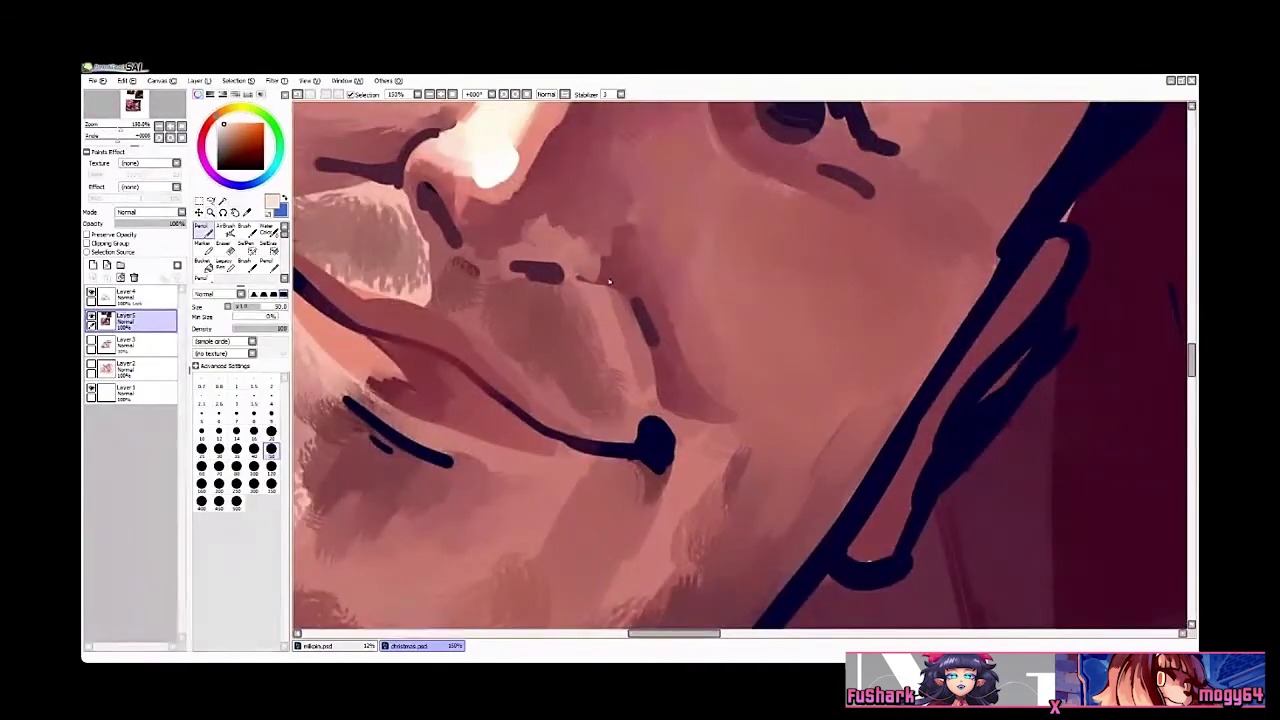
{"action": "right_click", "coordinate": [606, 282]}
{"action": "mouse_move", "coordinate": [540, 284]}
{"action": "left_mouse_down"}
{"action": "mouse_move", "coordinate": [593, 288]}
{"action": "mouse_move", "coordinate": [599, 262]}
{"action": "left_mouse_up"}
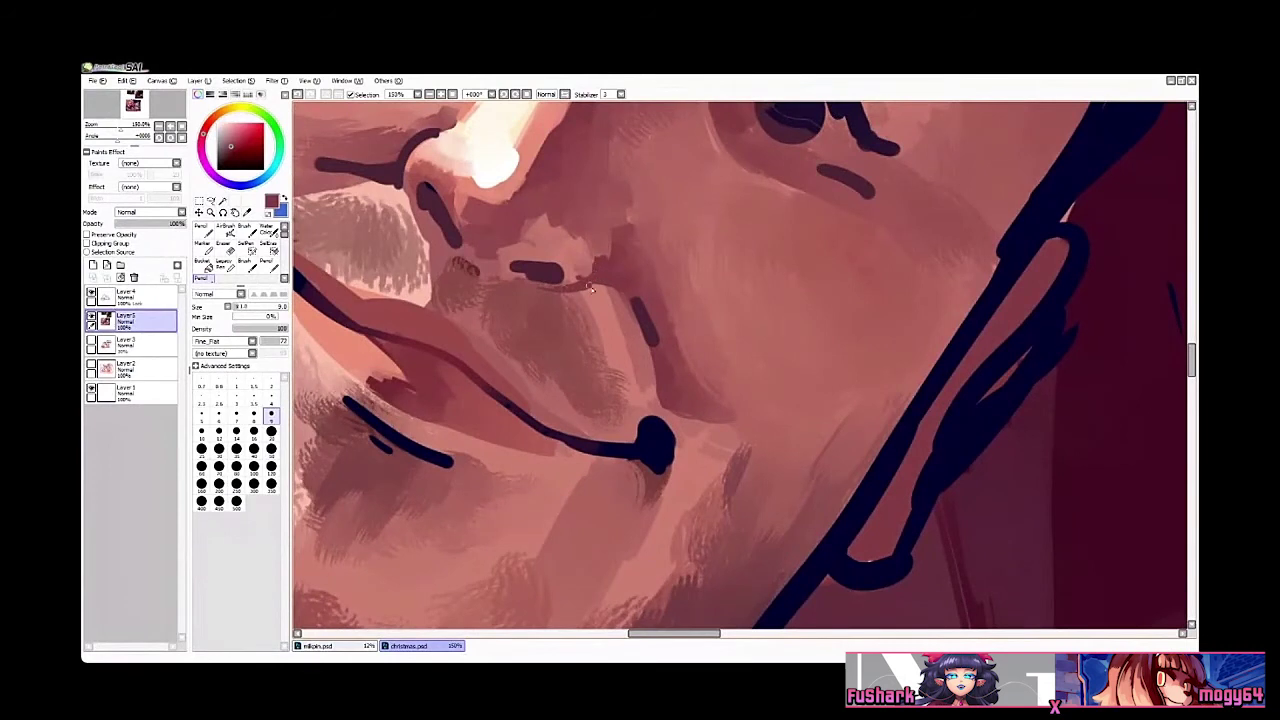
{"action": "key", "text": "b"}
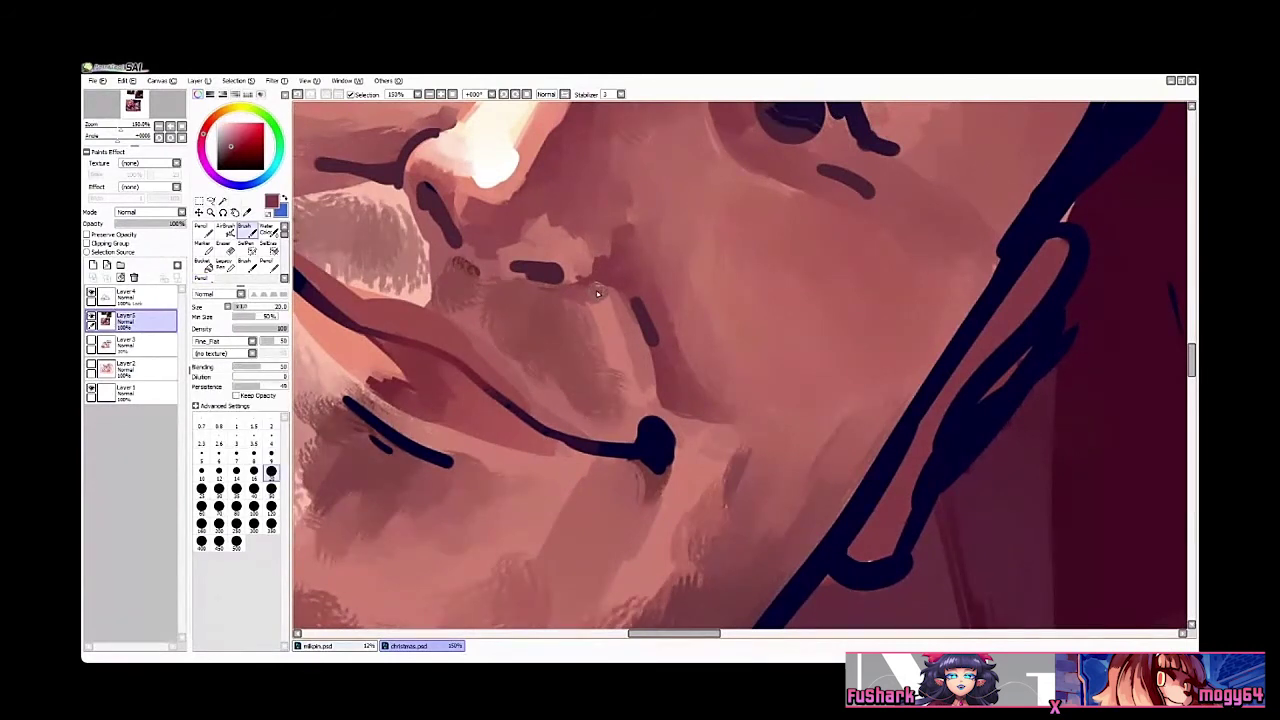
{"action": "left_click_drag", "start_coordinate": [612, 290], "coordinate": [506, 289]}
Step: Fill the underside of the man's nose in dark reddish brown with the size 50 Pencil and blend it with the Fine_Flat brush
{"action": "key", "text": "n"}
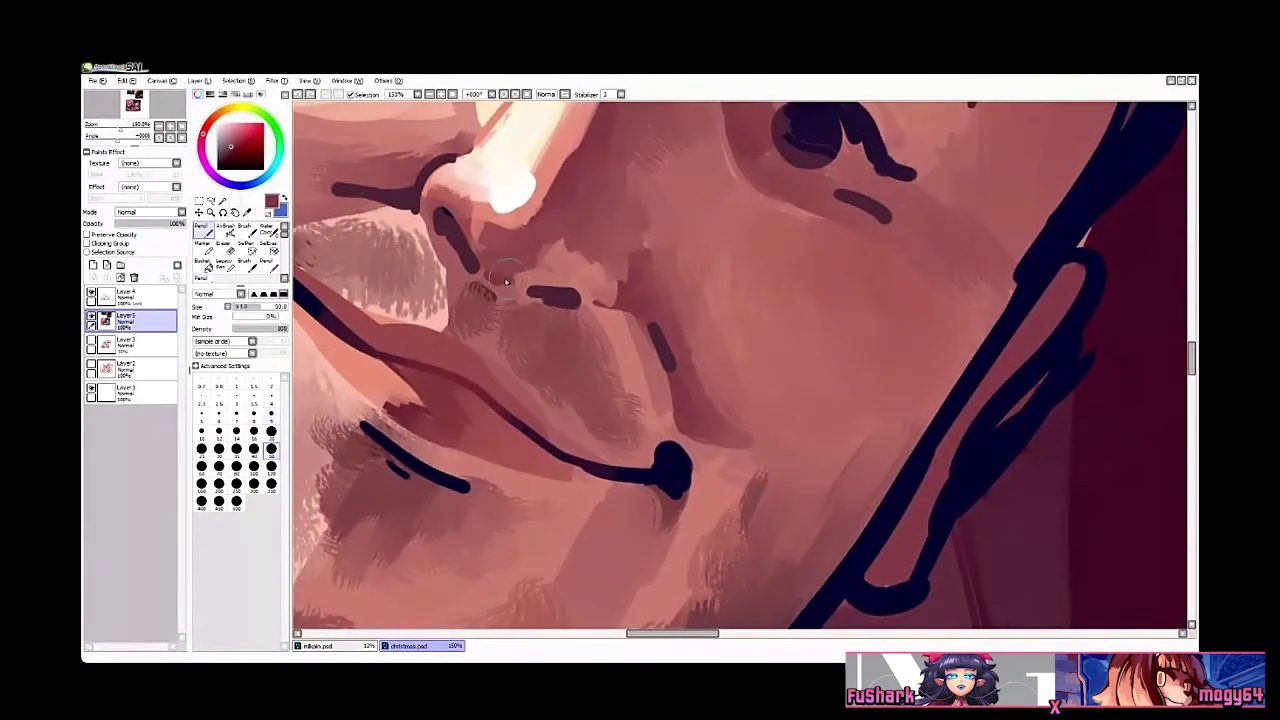
{"action": "key", "text": "b"}
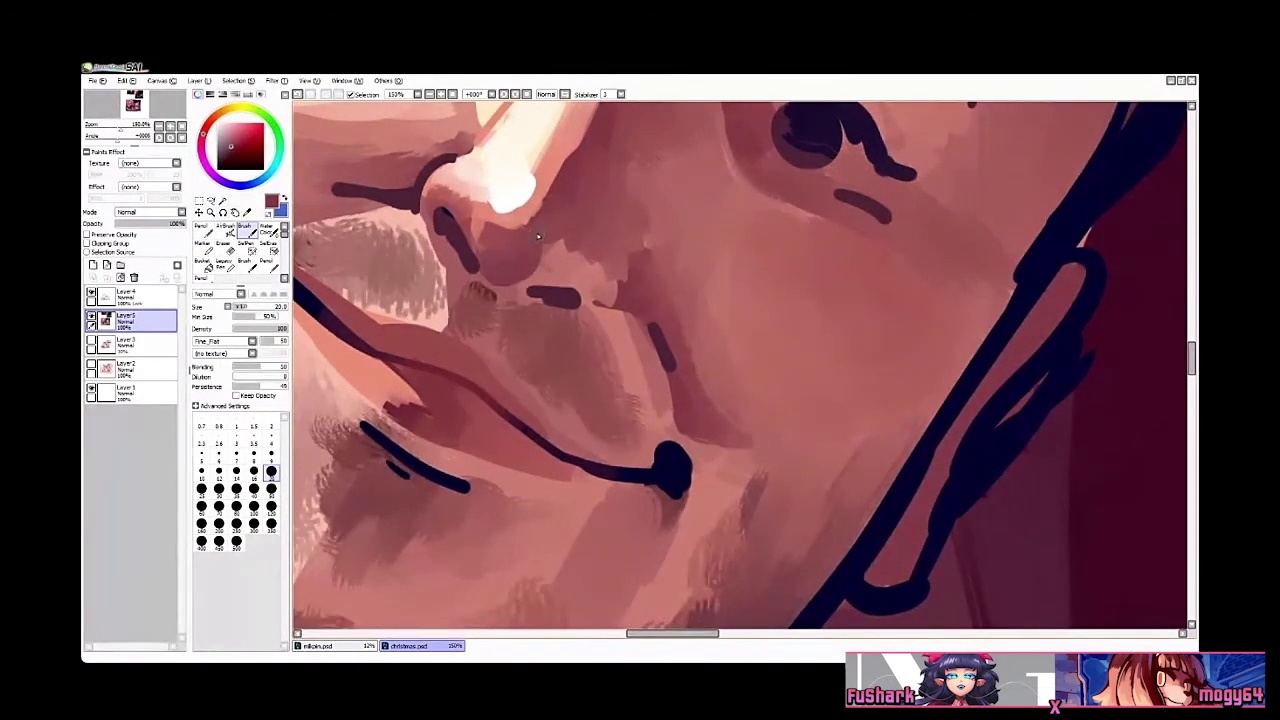
{"action": "key", "text": "z"}
{"action": "scroll", "coordinate": [583, 210], "scroll_direction": "down", "scroll_amount": 5}
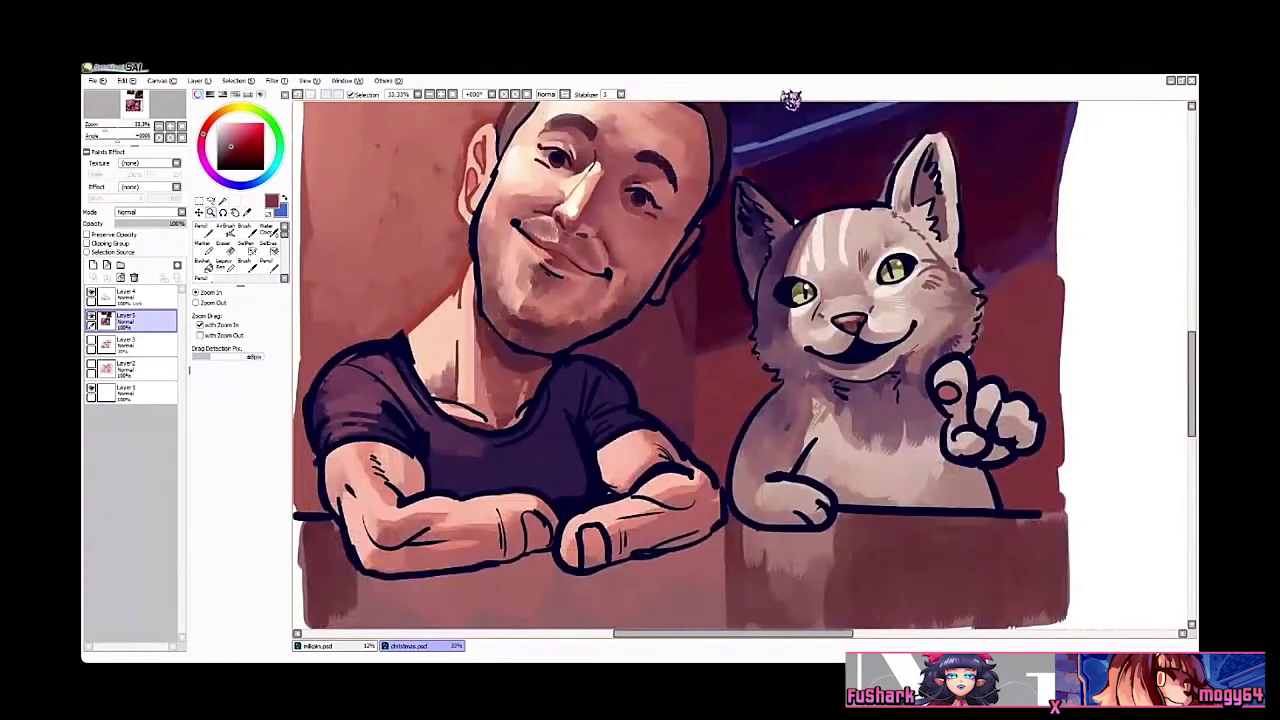
Step: Soften the shading on the man's shadowed cheek between nose and eye with the Fine_Round_1 brush at size 60
{"action": "left_click_drag", "start_coordinate": [763, 134], "coordinate": [737, 203]}
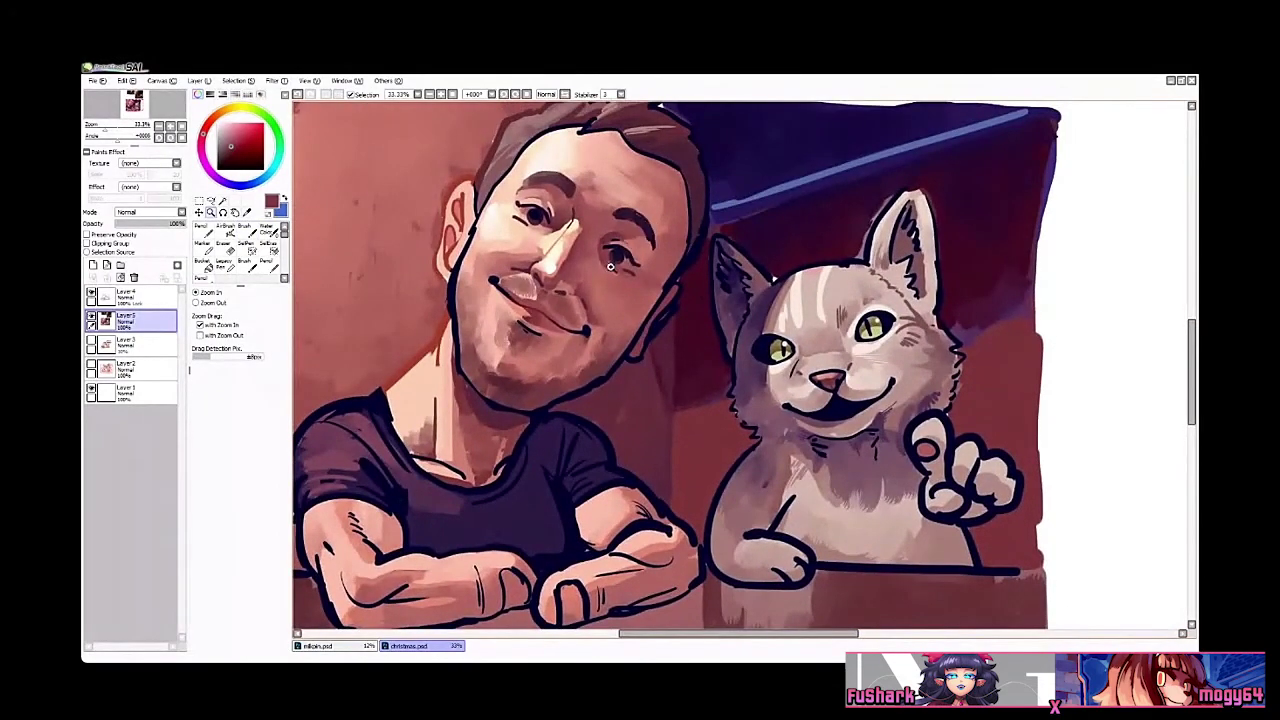
{"action": "left_click", "coordinate": [610, 266]}
{"action": "key", "text": "b"}
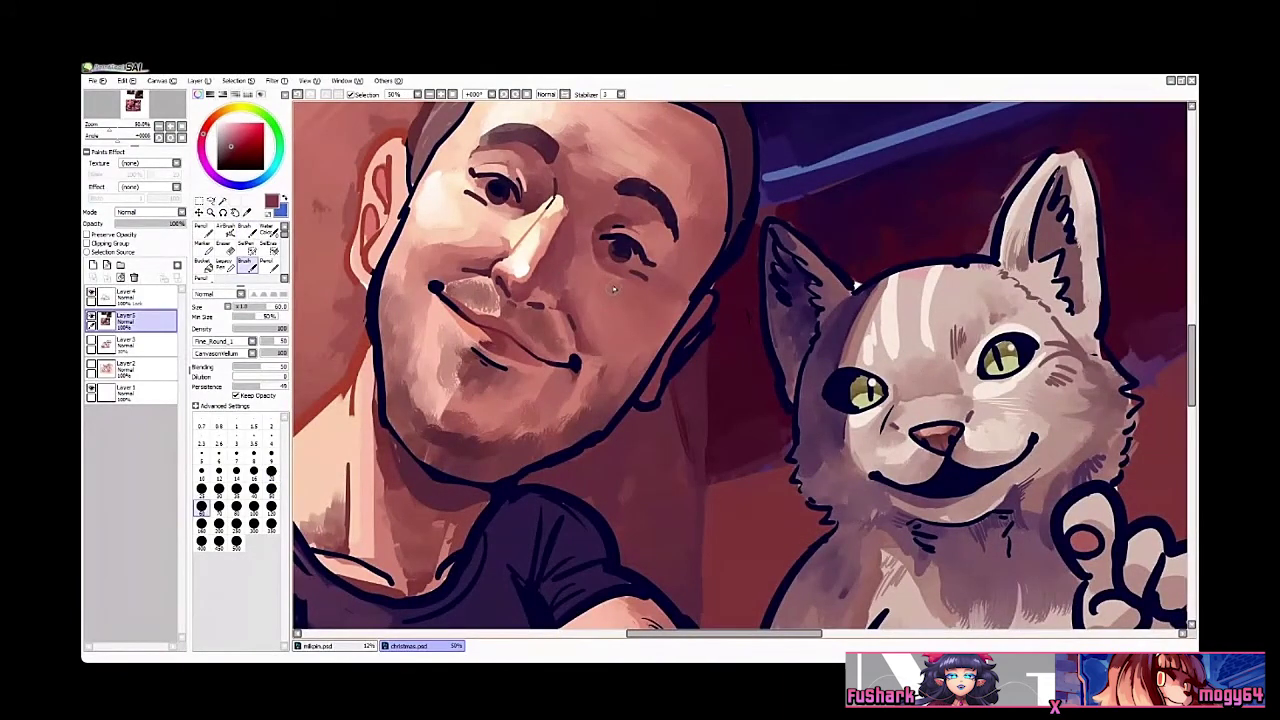
{"action": "key", "text": "ctrl+space"}
{"action": "left_click", "coordinate": [598, 274]}
{"action": "left_click_drag", "start_coordinate": [597, 270], "coordinate": [583, 320]}
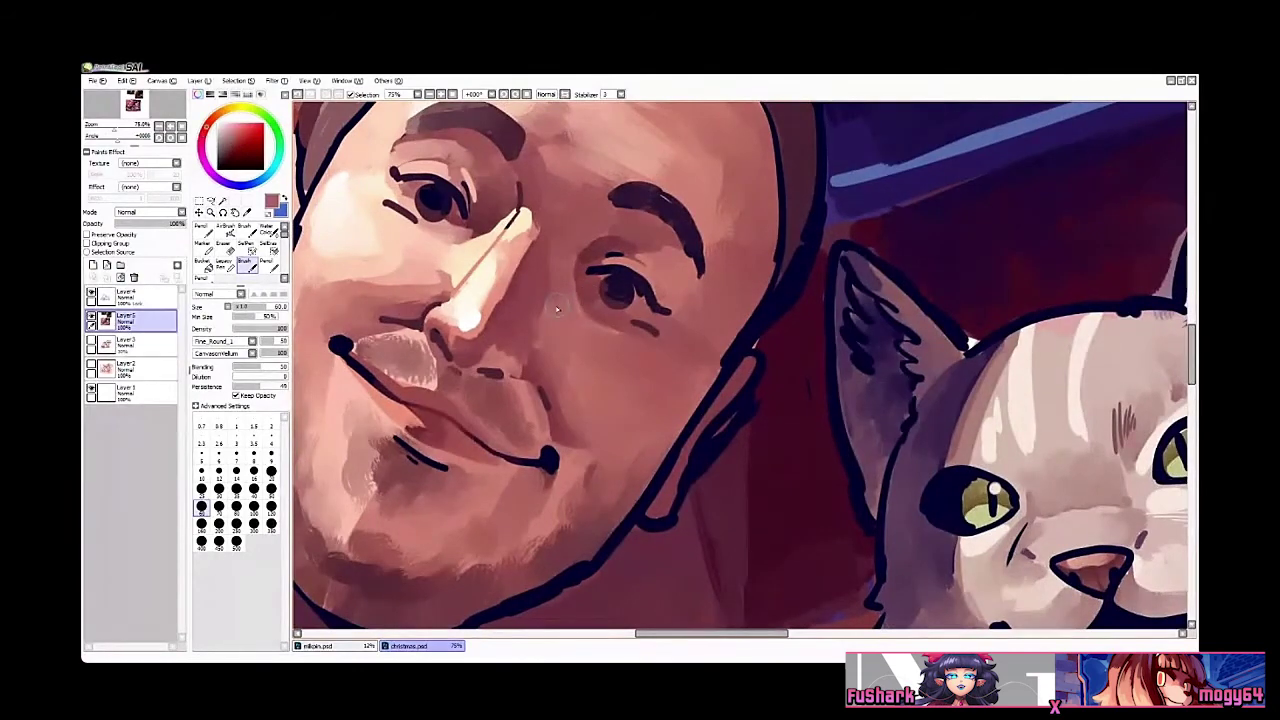
{"action": "scroll", "coordinate": [551, 256], "scroll_direction": "down", "scroll_amount": 3}
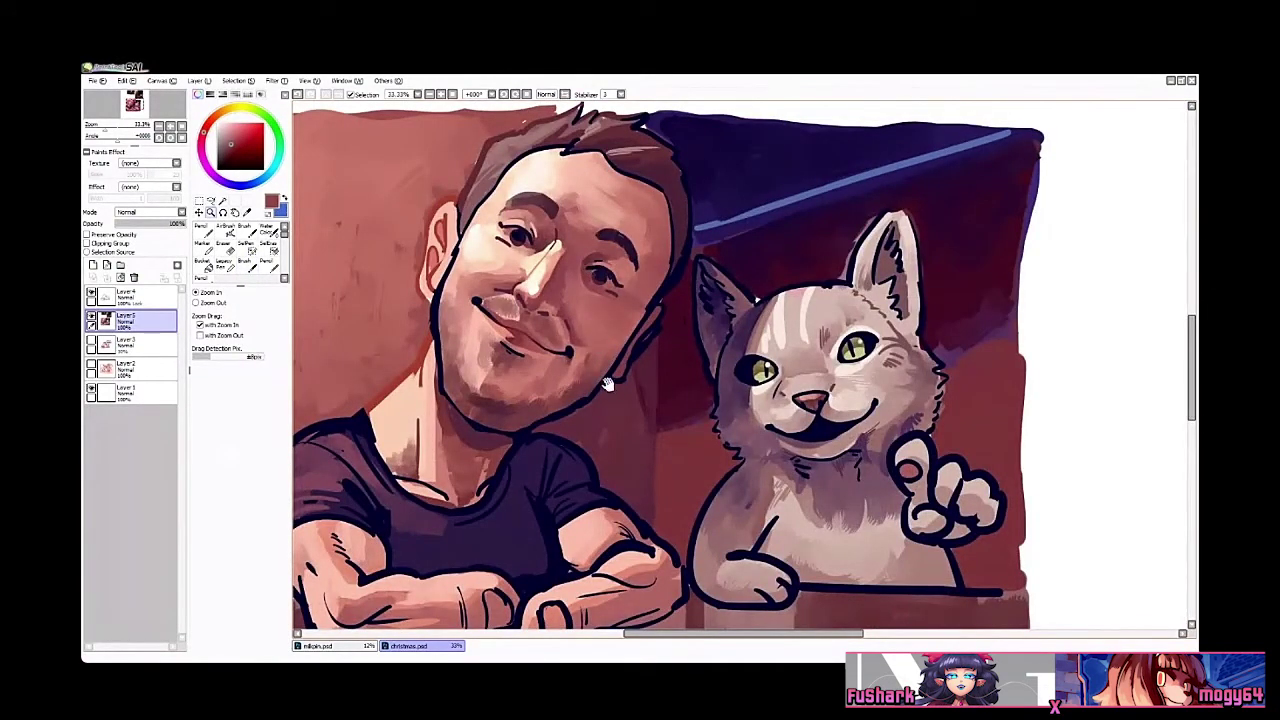
Step: Sample dark navy from the man's shirt and darken the wall between his shadowed ear and the cat with Fine_Flat at size 80
{"action": "mouse_move", "coordinate": [681, 362]}
{"action": "left_mouse_down"}
{"action": "mouse_move", "coordinate": [650, 337]}
{"action": "mouse_move", "coordinate": [656, 434]}
{"action": "left_mouse_up"}
{"action": "left_click", "coordinate": [641, 258]}
{"action": "left_click", "coordinate": [308, 515], "text": "alt"}
{"action": "left_click", "coordinate": [270, 488]}
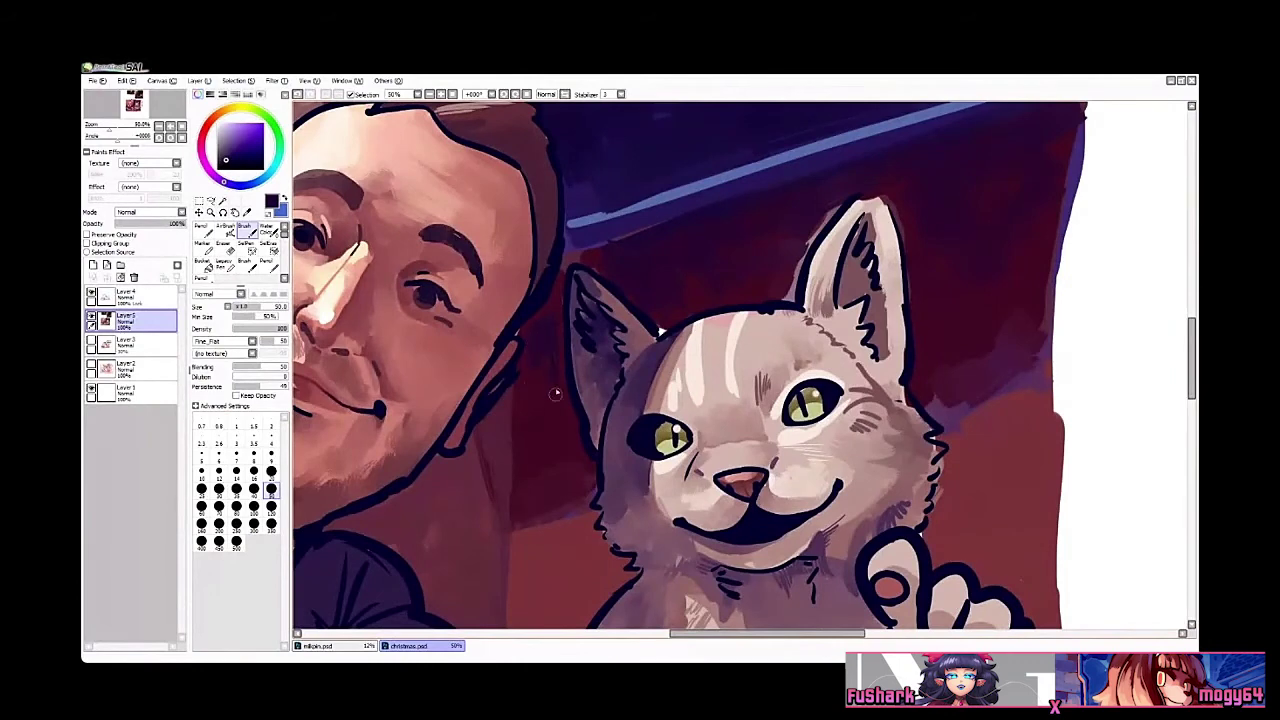
{"action": "left_click", "coordinate": [236, 509]}
{"action": "left_click_drag", "start_coordinate": [546, 384], "coordinate": [551, 366]}
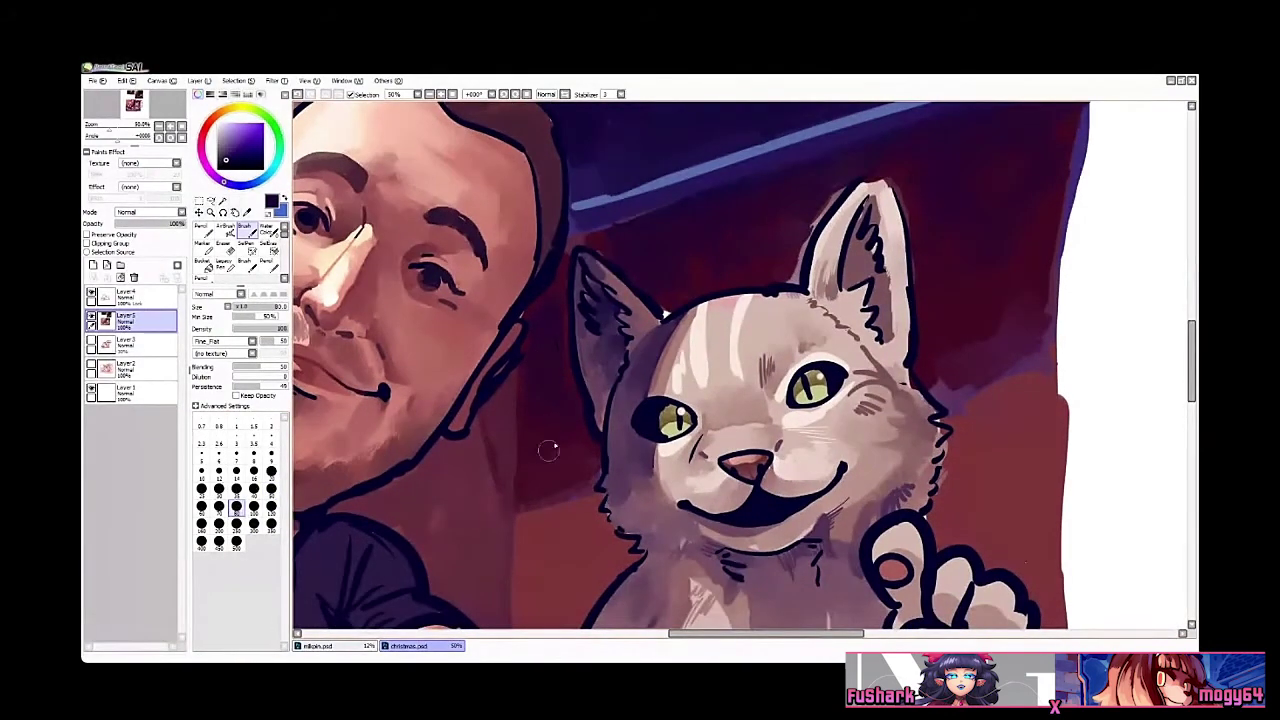
Step: Sample dark maroon from the wall and fill the white gap between the cat's shadowed ear and its head
{"action": "left_click_drag", "start_coordinate": [806, 325], "coordinate": [756, 340]}
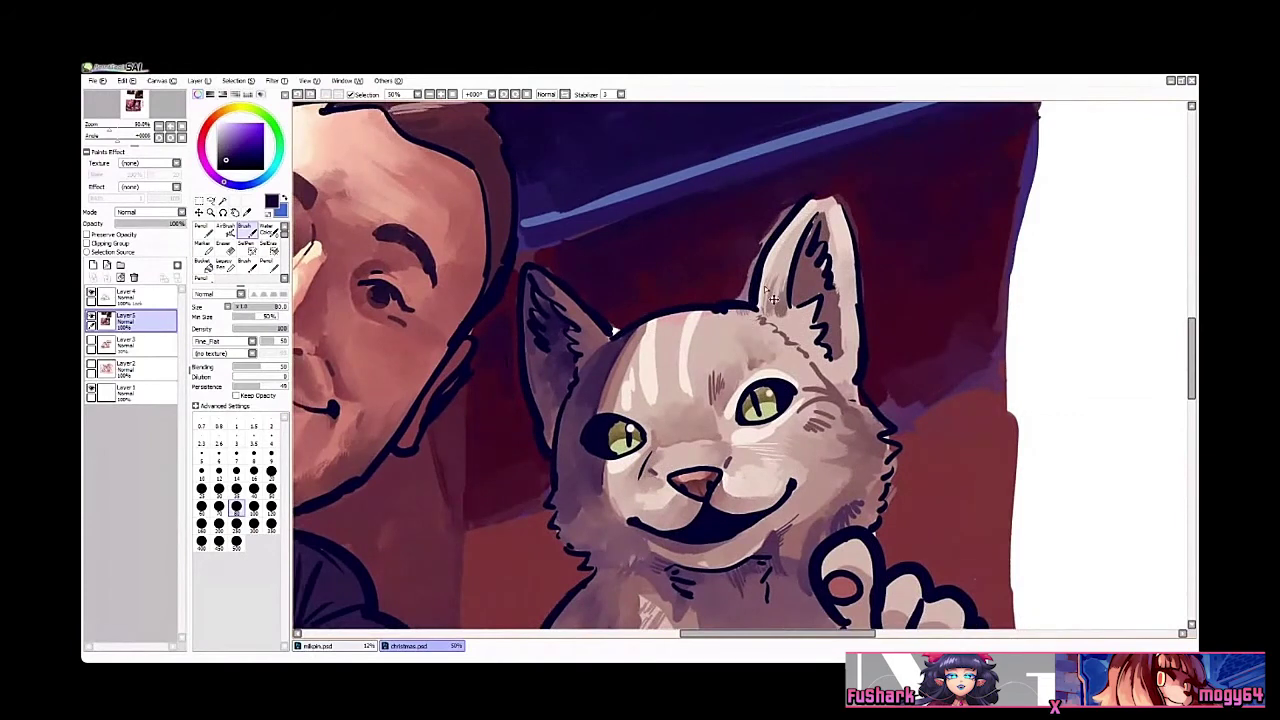
{"action": "left_click", "coordinate": [616, 309], "text": "alt"}
{"action": "left_click_drag", "start_coordinate": [616, 312], "coordinate": [611, 322]}
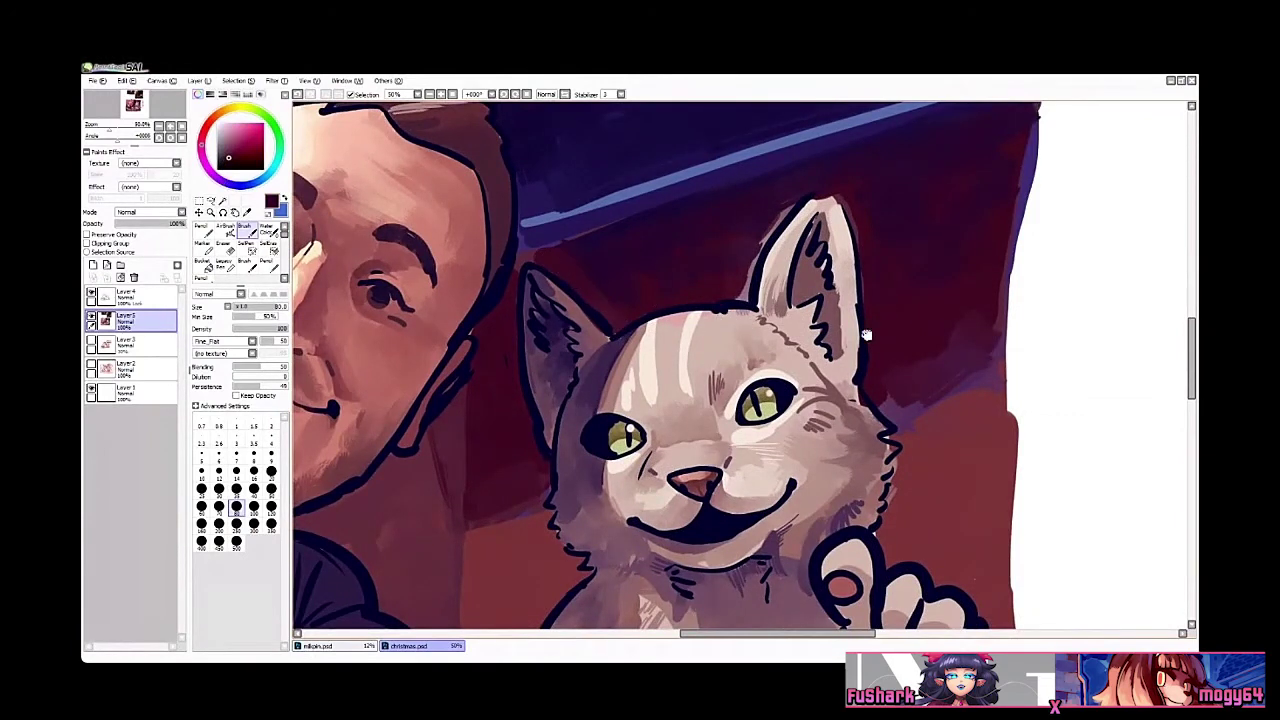
Step: Blend the edge between the dark purple and red-brown wall areas beside the cat's cheek with the Fine_Flat brush at size 120
{"action": "left_click_drag", "start_coordinate": [638, 226], "coordinate": [620, 238]}
{"action": "left_click_drag", "start_coordinate": [753, 253], "coordinate": [728, 271]}
{"action": "left_click", "coordinate": [270, 506]}
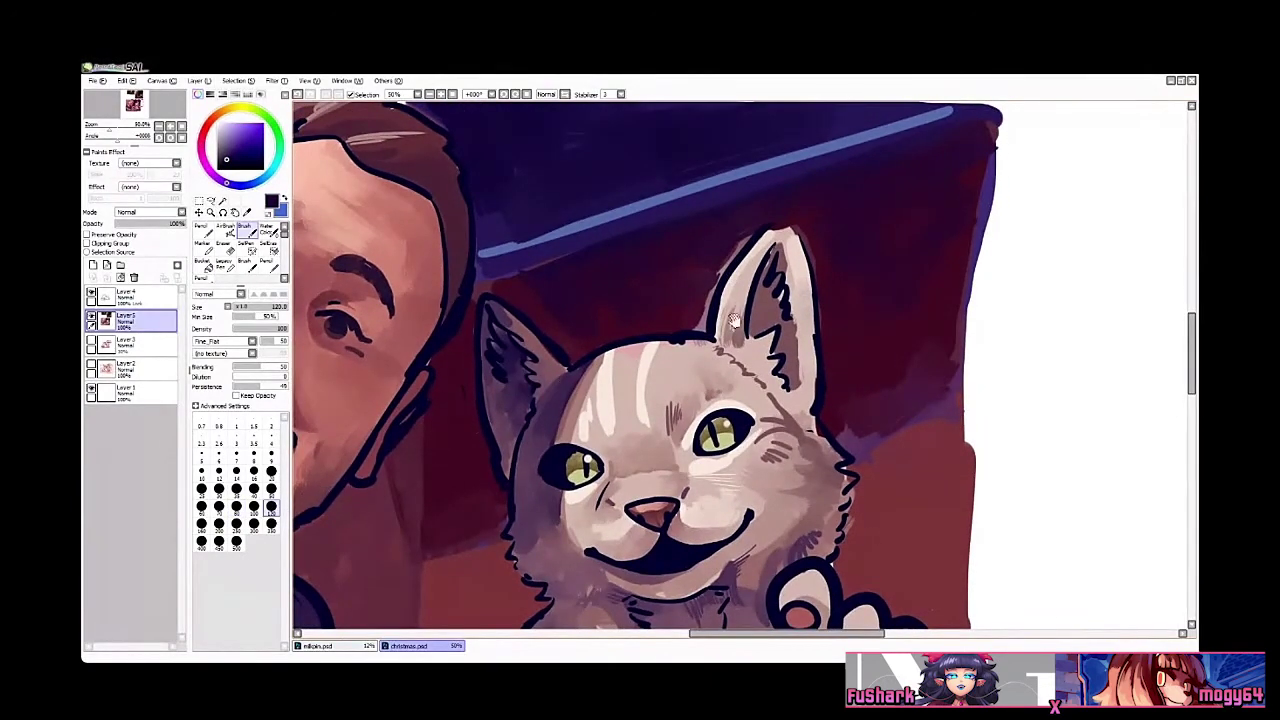
{"action": "left_click_drag", "start_coordinate": [891, 307], "coordinate": [857, 329]}
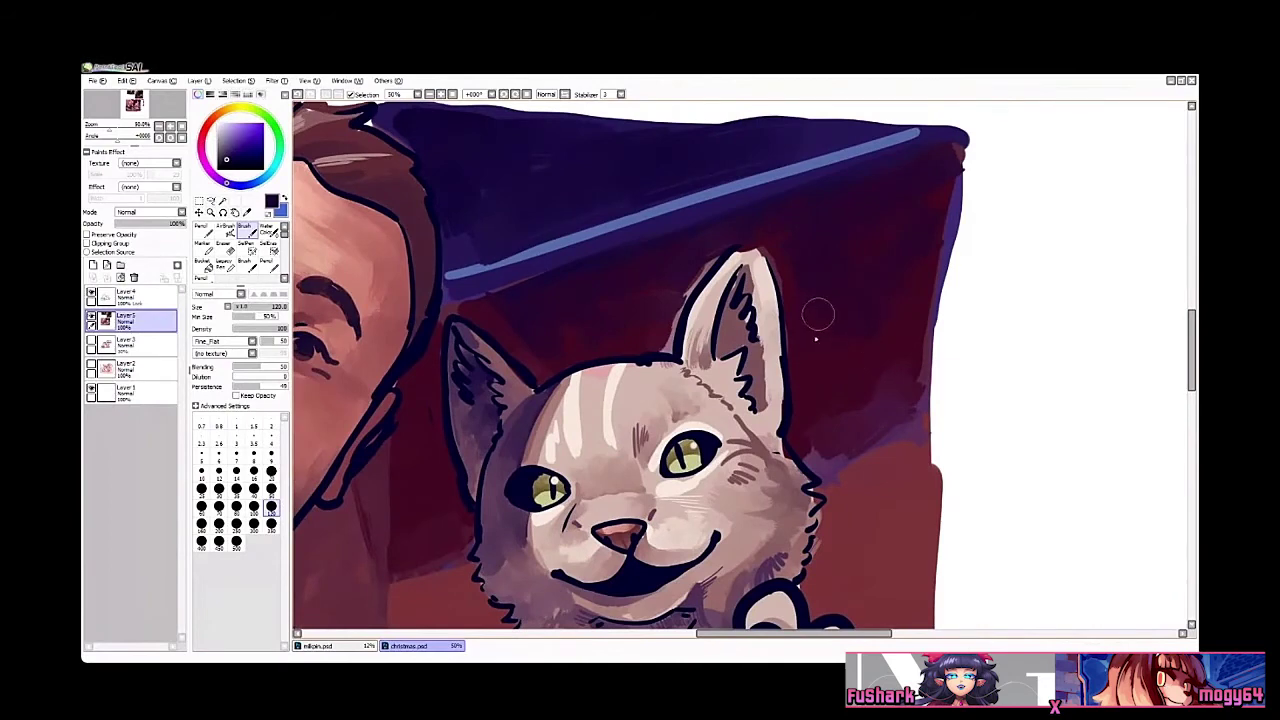
{"action": "left_click", "coordinate": [840, 463], "text": "alt"}
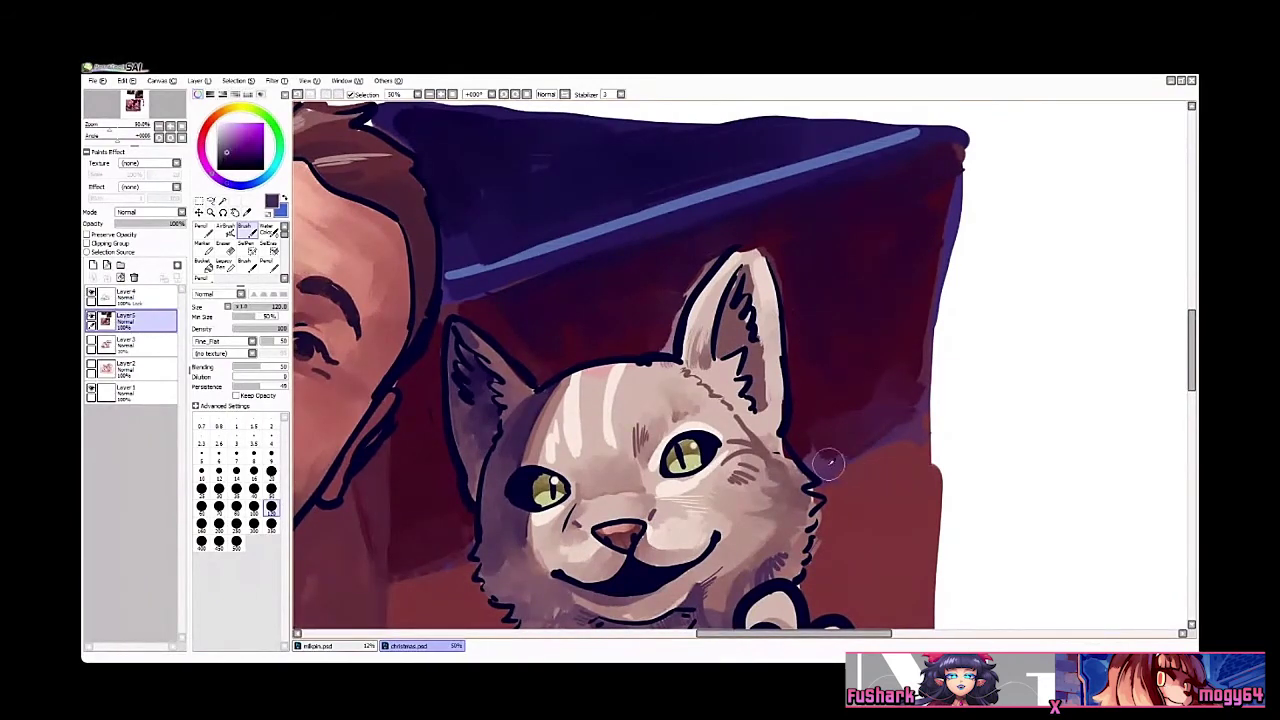
{"action": "key", "text": "z"}
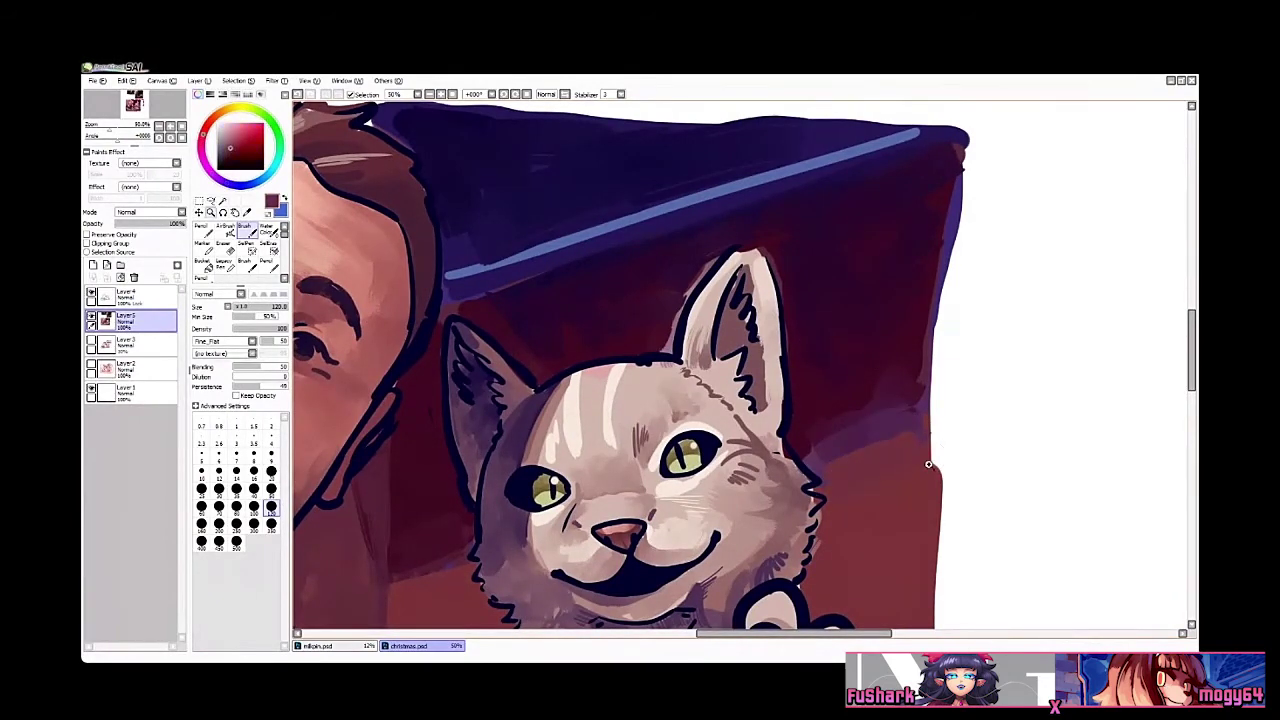
Step: Touch up the Layer4 line art around the man's lit eye in sampled cream with the size 50 Pencil
{"action": "scroll", "coordinate": [937, 469], "scroll_direction": "down", "scroll_amount": 3}
{"action": "mouse_move", "coordinate": [838, 463]}
{"action": "left_mouse_down"}
{"action": "mouse_move", "coordinate": [773, 397]}
{"action": "mouse_move", "coordinate": [715, 389]}
{"action": "mouse_move", "coordinate": [713, 360]}
{"action": "left_mouse_up"}
{"action": "left_click", "coordinate": [741, 393]}
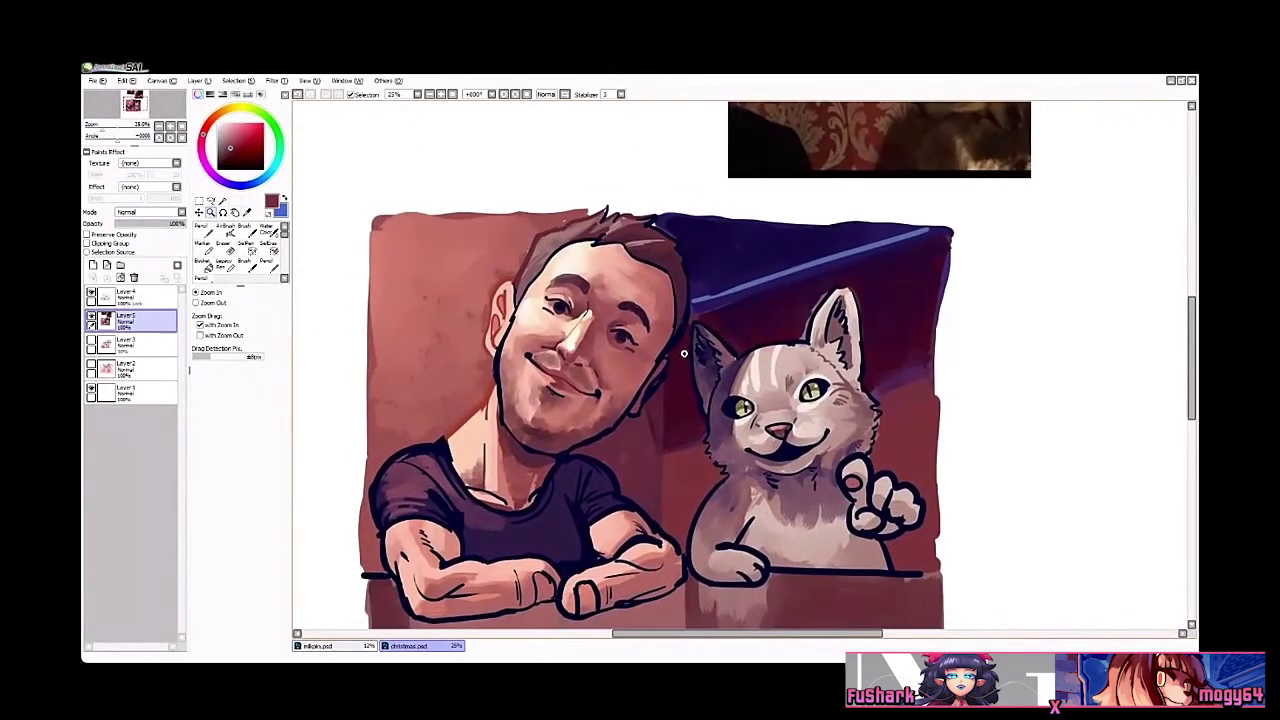
{"action": "key", "text": "n"}
{"action": "left_click", "coordinate": [138, 300]}
{"action": "left_click", "coordinate": [555, 310]}
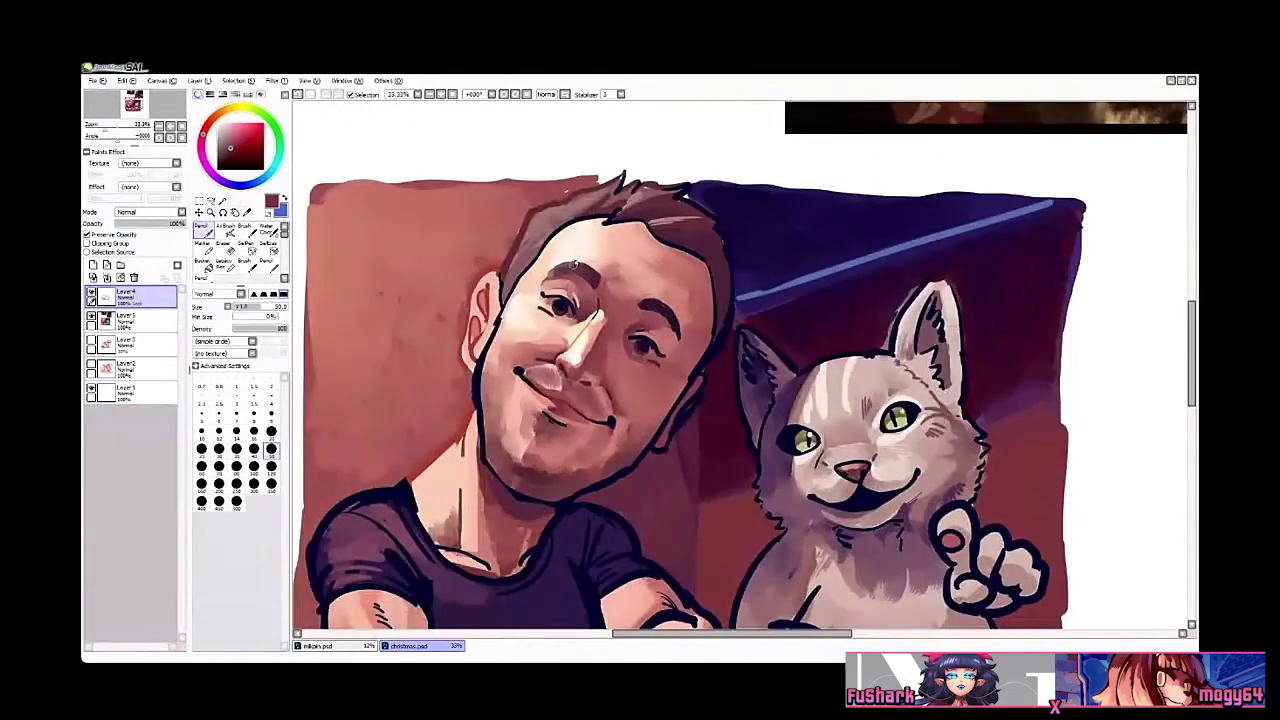
{"action": "right_click", "coordinate": [575, 350]}
{"action": "left_click_drag", "start_coordinate": [571, 307], "coordinate": [575, 315]}
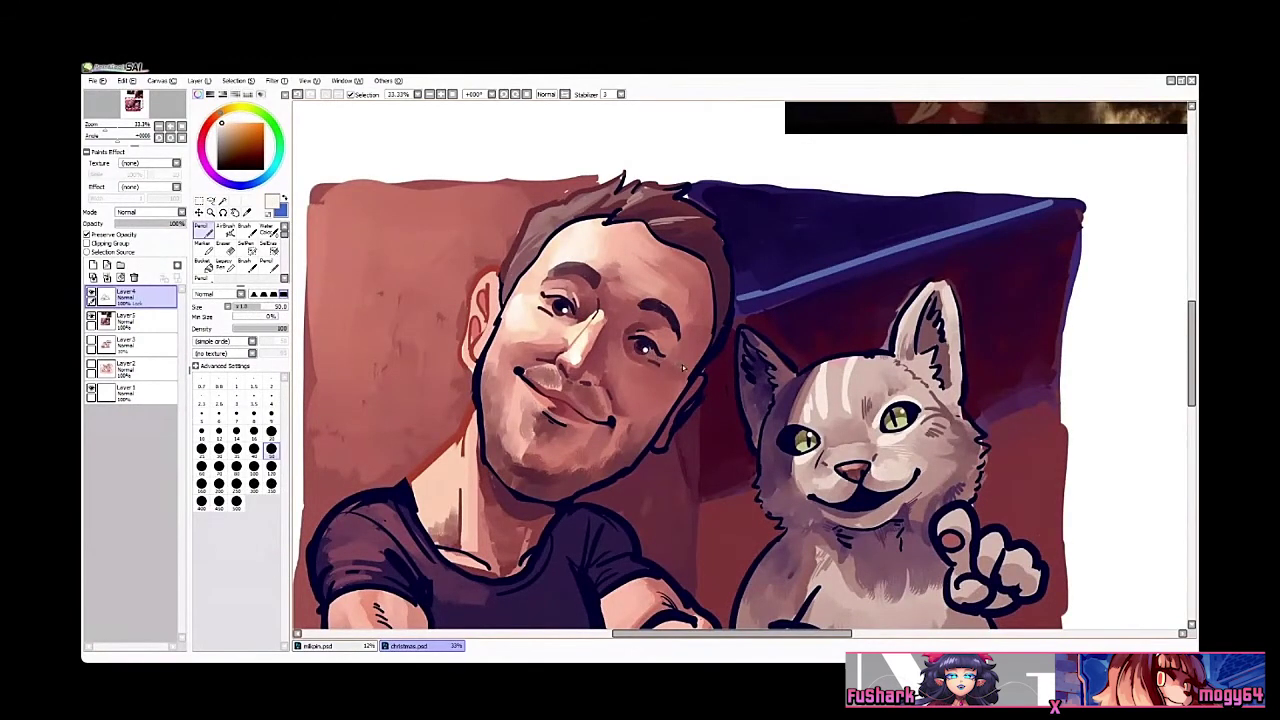
{"action": "left_click_drag", "start_coordinate": [829, 431], "coordinate": [835, 409]}
{"action": "left_click_drag", "start_coordinate": [567, 293], "coordinate": [577, 299]}
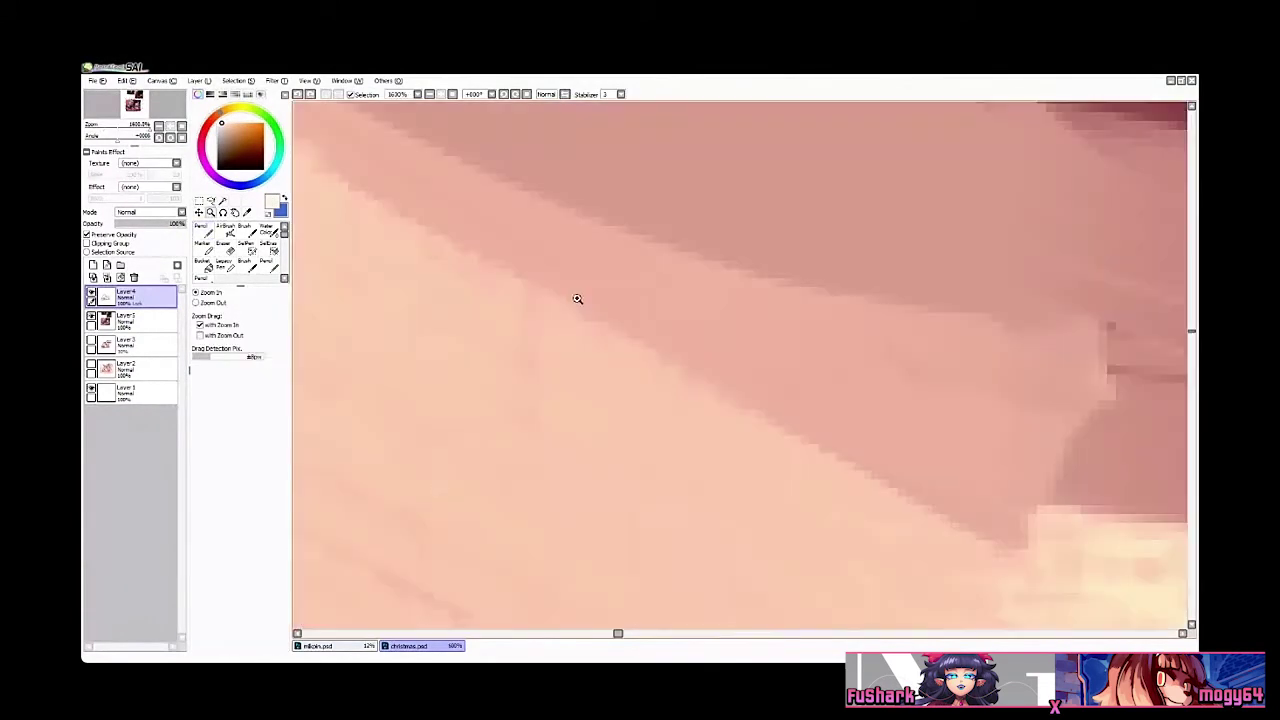
{"action": "scroll", "coordinate": [586, 277], "scroll_direction": "down", "scroll_amount": 10}
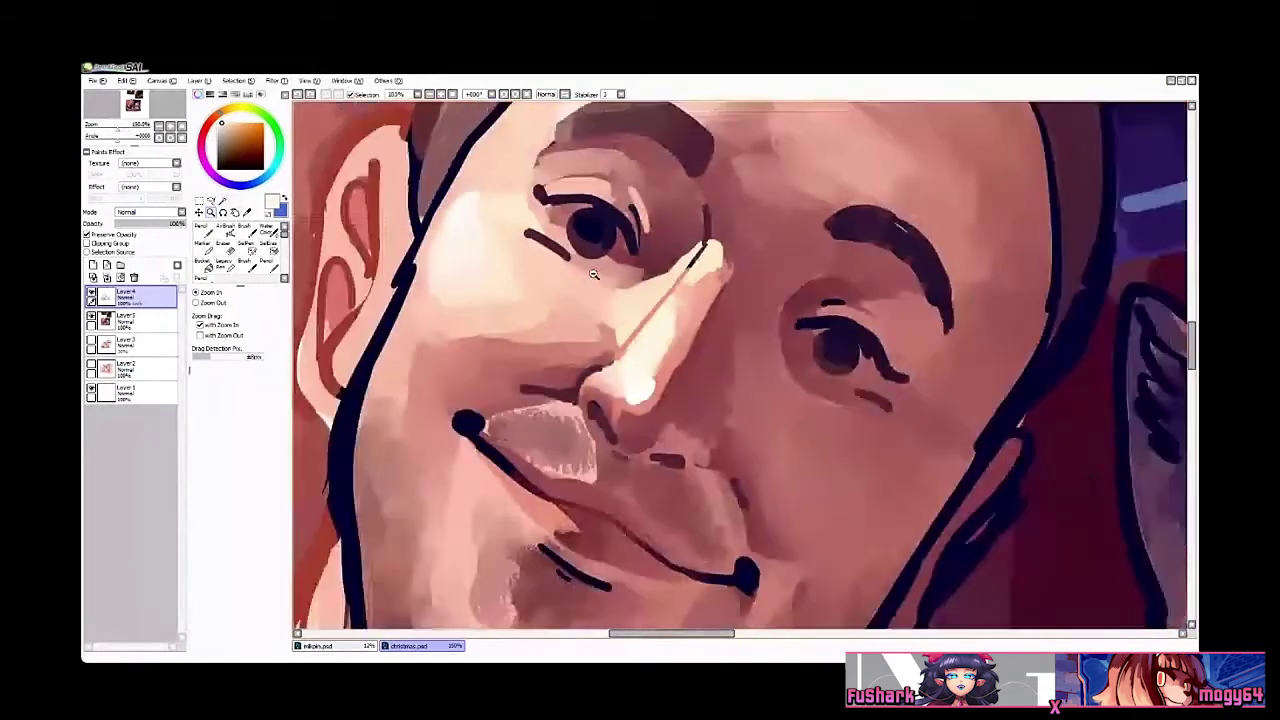
{"action": "scroll", "coordinate": [593, 274], "scroll_direction": "down", "scroll_amount": 1}
{"action": "key", "text": "n"}
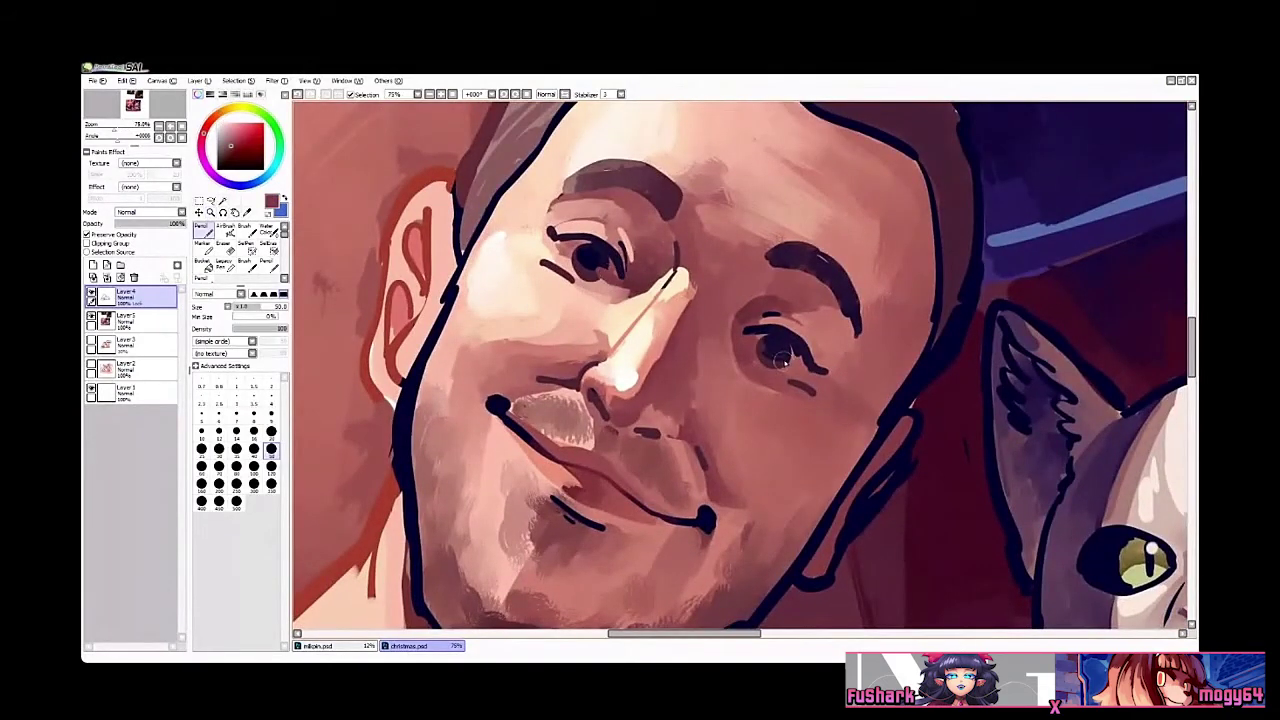
Step: Recolor the crease lines on the man's arm at the wall side in sampled reddish brown with the size 50 Pencil on Layer4
{"action": "key", "text": "z"}
{"action": "scroll", "coordinate": [857, 385], "scroll_direction": "down", "scroll_amount": 4}
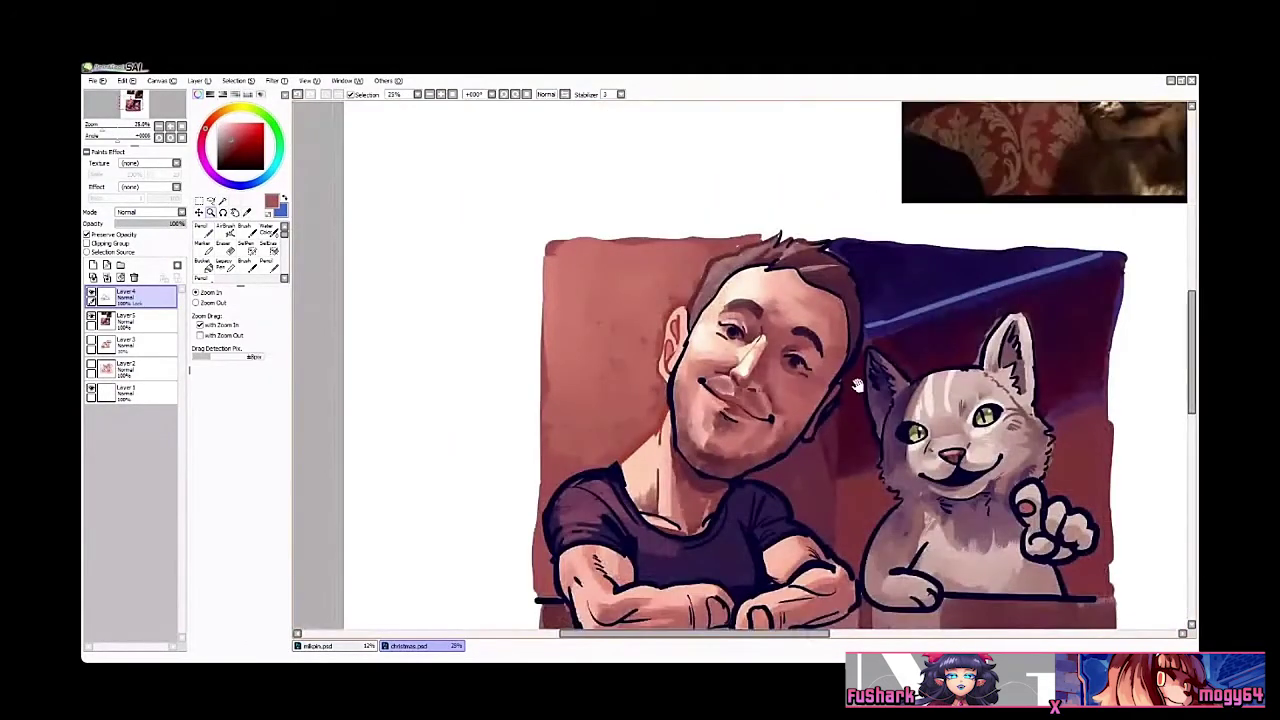
{"action": "left_click_drag", "start_coordinate": [857, 385], "coordinate": [793, 362]}
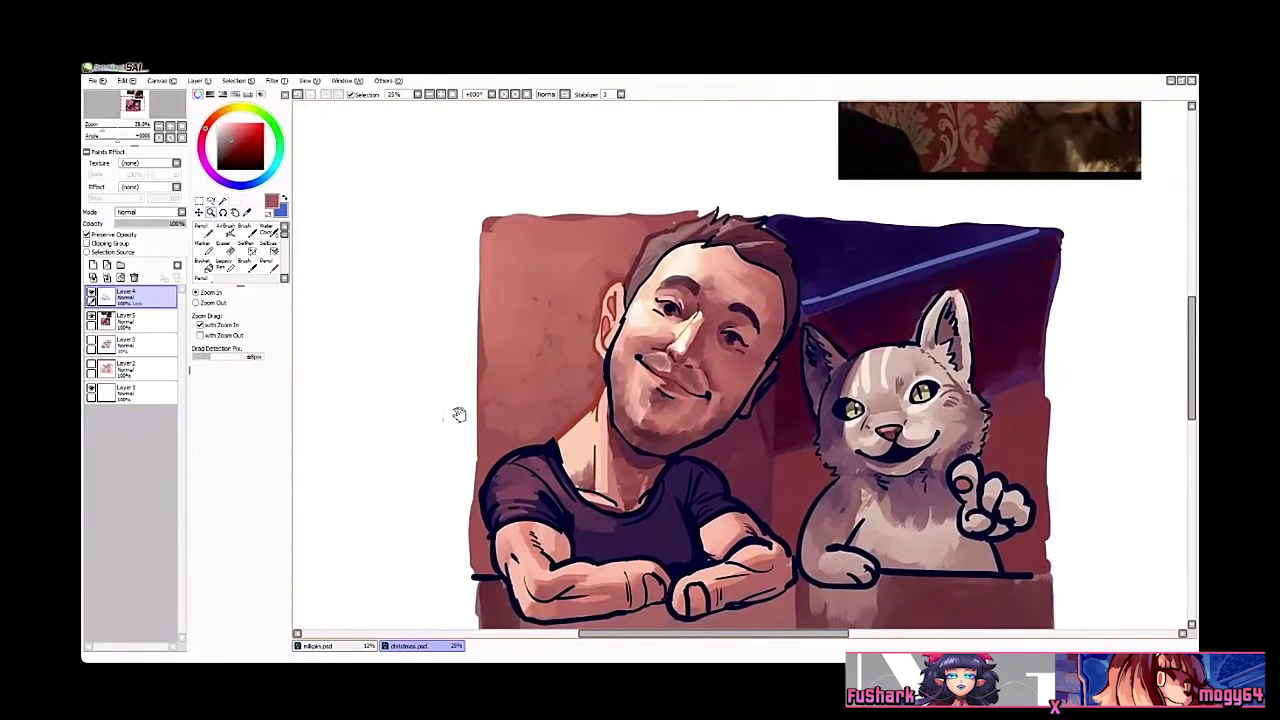
{"action": "scroll", "coordinate": [490, 418], "scroll_direction": "up", "scroll_amount": 1}
{"action": "key", "text": "n"}
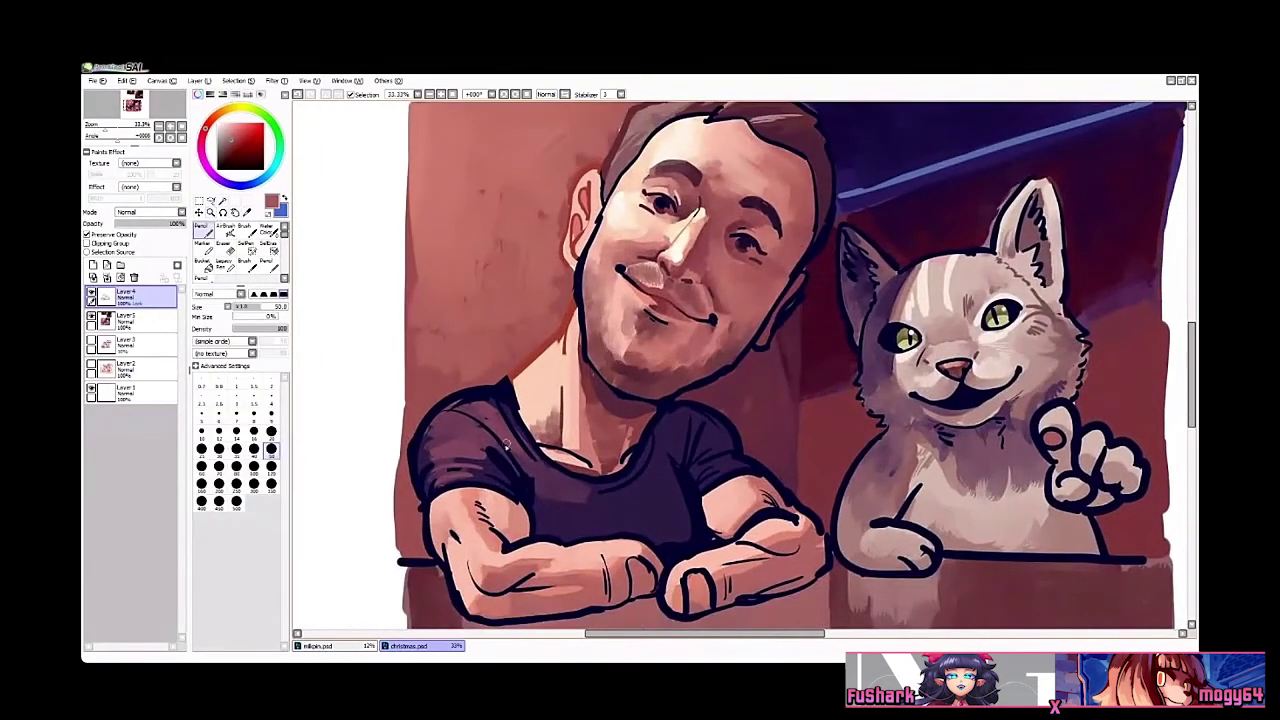
{"action": "left_click_drag", "start_coordinate": [505, 445], "coordinate": [497, 380]}
{"action": "left_click", "coordinate": [120, 322]}
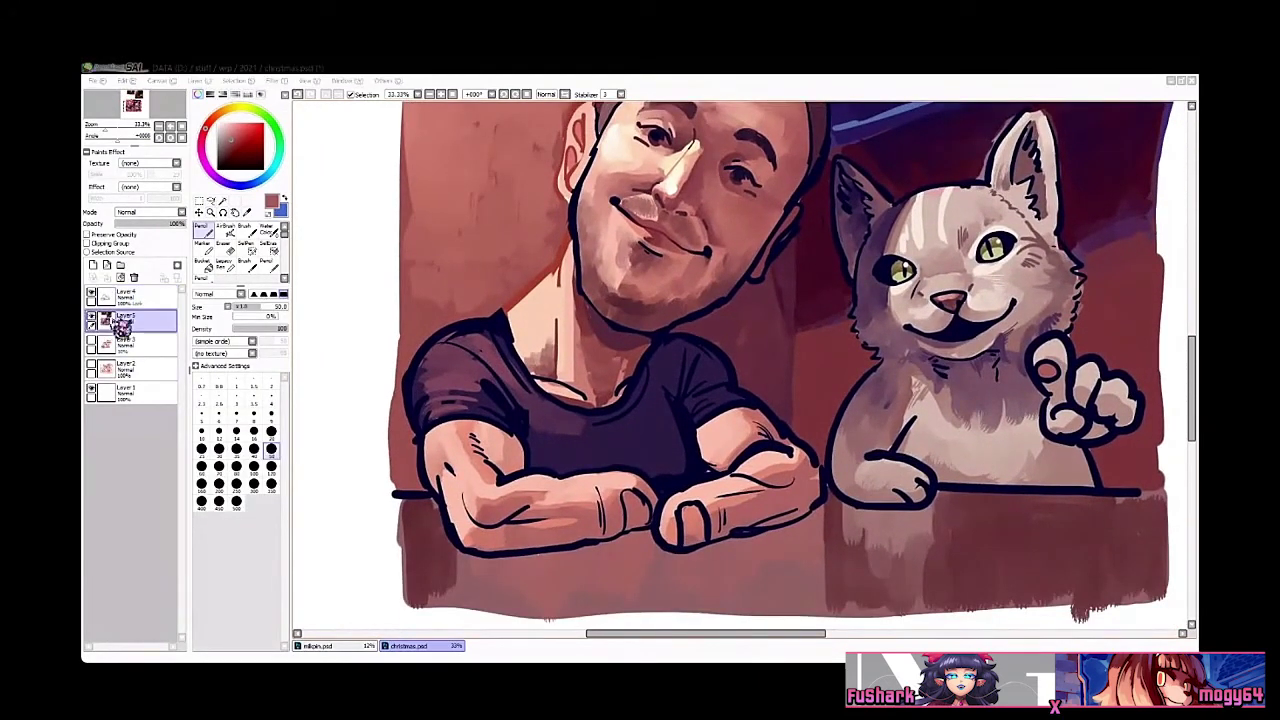
{"action": "key", "text": "ctrl+space"}
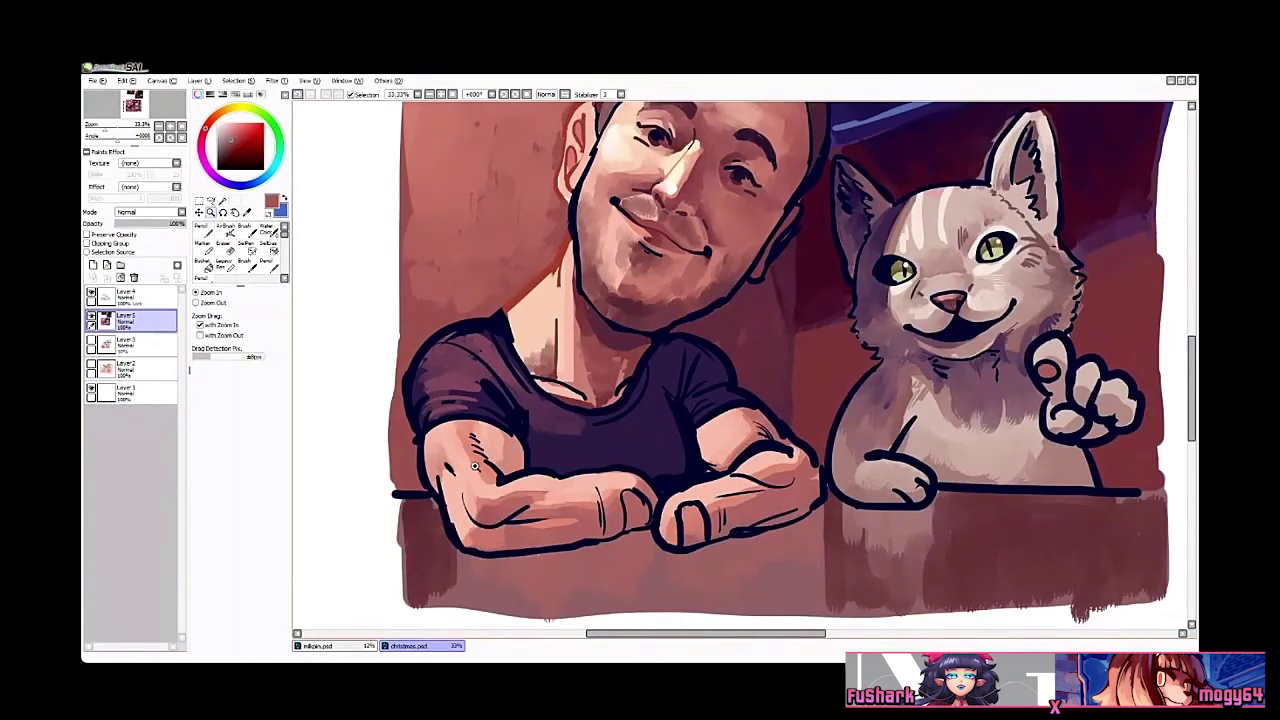
{"action": "left_click", "coordinate": [475, 467]}
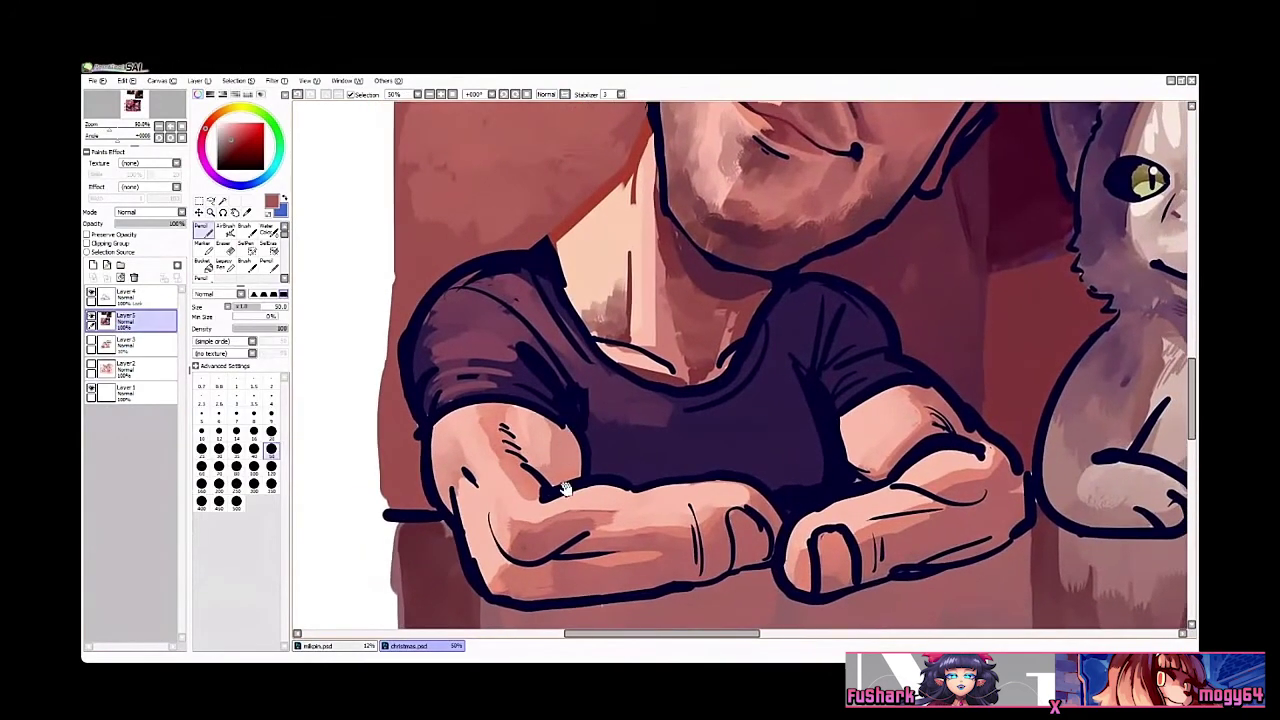
{"action": "right_click", "coordinate": [673, 260]}
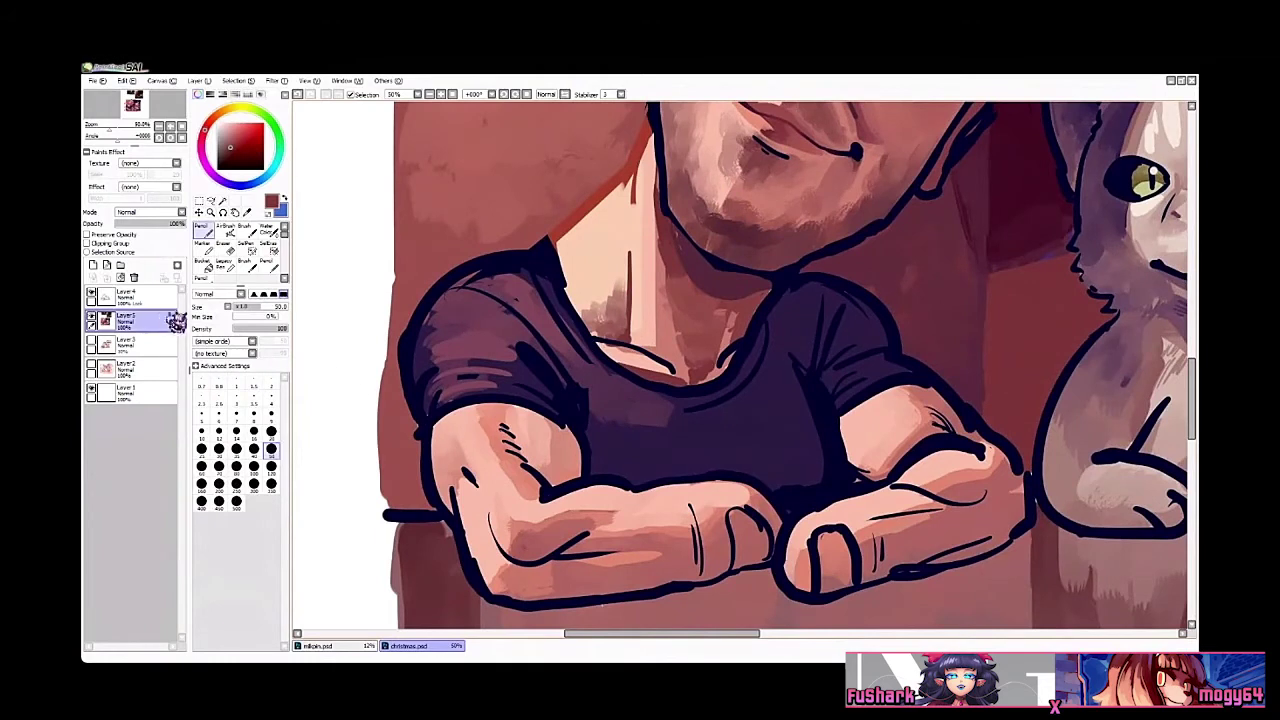
{"action": "left_click", "coordinate": [150, 299]}
{"action": "left_click_drag", "start_coordinate": [503, 428], "coordinate": [548, 498]}
{"action": "left_click_drag", "start_coordinate": [466, 470], "coordinate": [475, 484]}
{"action": "mouse_move", "coordinate": [490, 514]}
{"action": "left_mouse_down"}
{"action": "mouse_move", "coordinate": [503, 548]}
{"action": "mouse_move", "coordinate": [548, 562]}
{"action": "mouse_move", "coordinate": [616, 552]}
{"action": "left_mouse_up"}
{"action": "left_click_drag", "start_coordinate": [552, 553], "coordinate": [584, 542]}
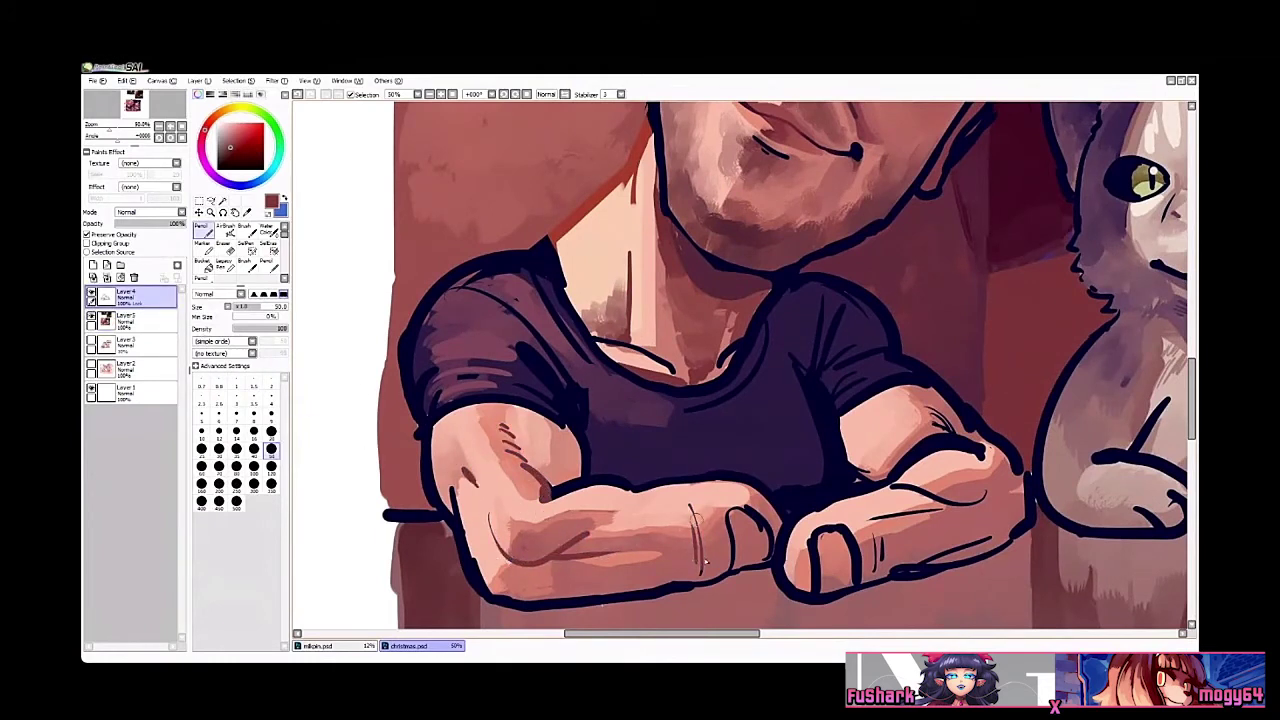
Step: Sample a darker maroon and recolor the inner crease lines on both of the man's arms with the Pencil
{"action": "right_click", "coordinate": [722, 282]}
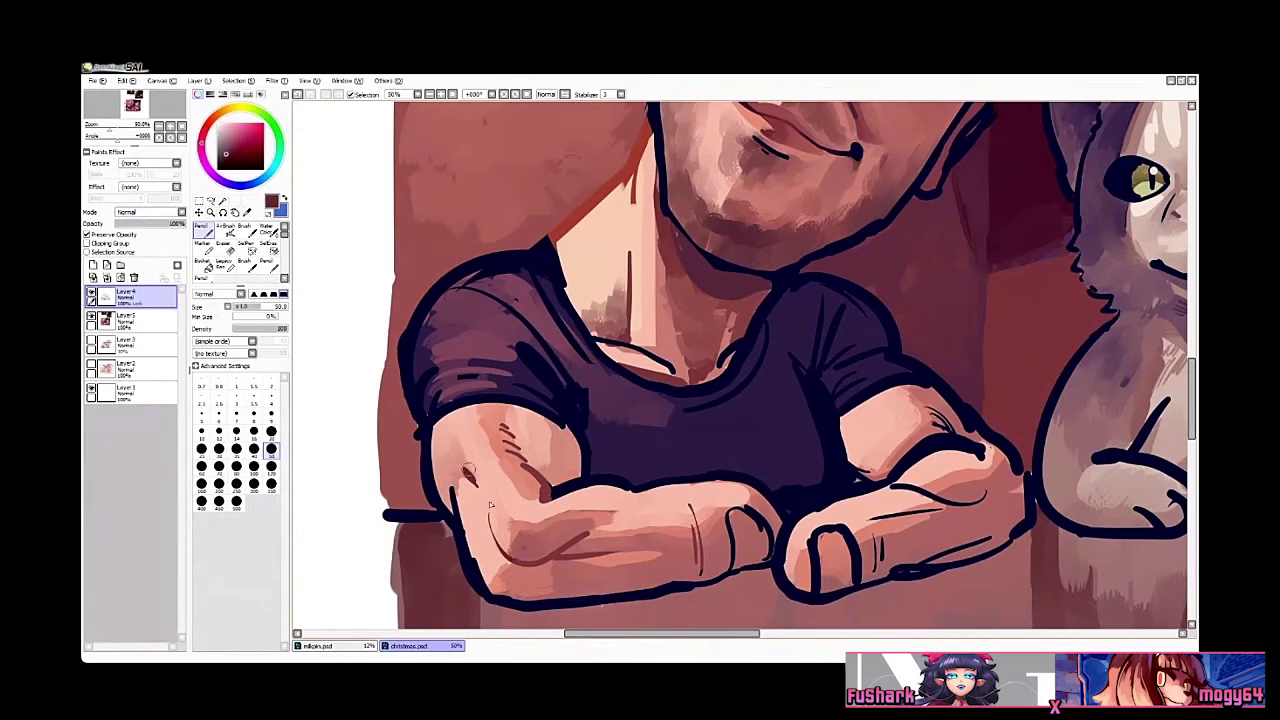
{"action": "left_click_drag", "start_coordinate": [550, 560], "coordinate": [587, 537]}
{"action": "left_click_drag", "start_coordinate": [556, 558], "coordinate": [614, 555]}
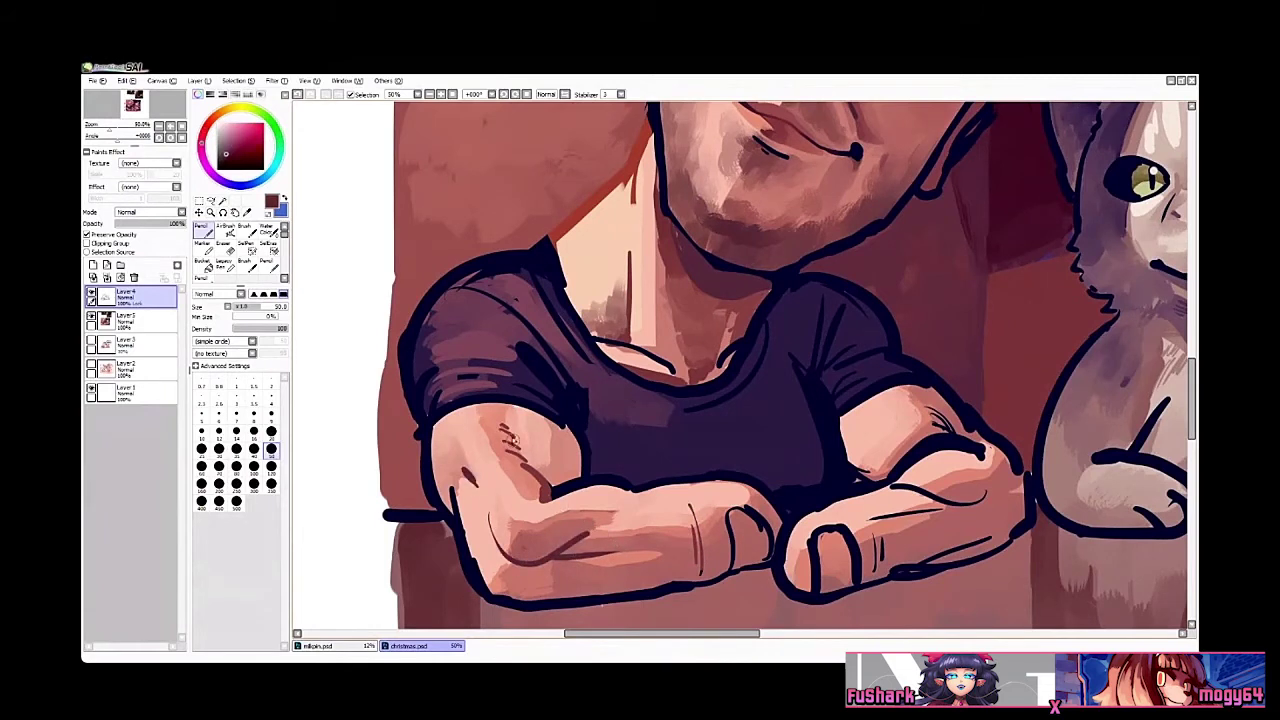
{"action": "left_click_drag", "start_coordinate": [511, 434], "coordinate": [541, 488]}
{"action": "left_click_drag", "start_coordinate": [697, 520], "coordinate": [701, 570]}
{"action": "left_click_drag", "start_coordinate": [783, 553], "coordinate": [639, 505]}
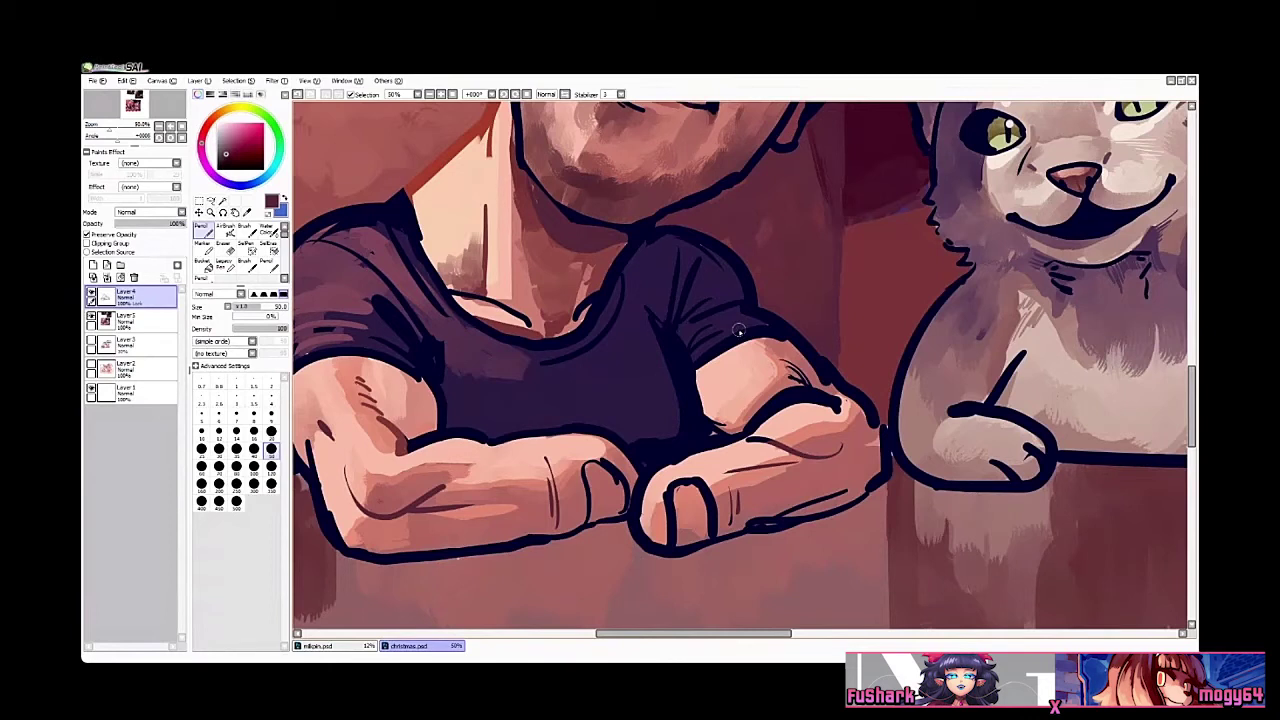
{"action": "left_click_drag", "start_coordinate": [572, 398], "coordinate": [619, 418]}
{"action": "scroll", "coordinate": [619, 418], "scroll_direction": "down", "scroll_amount": 2}
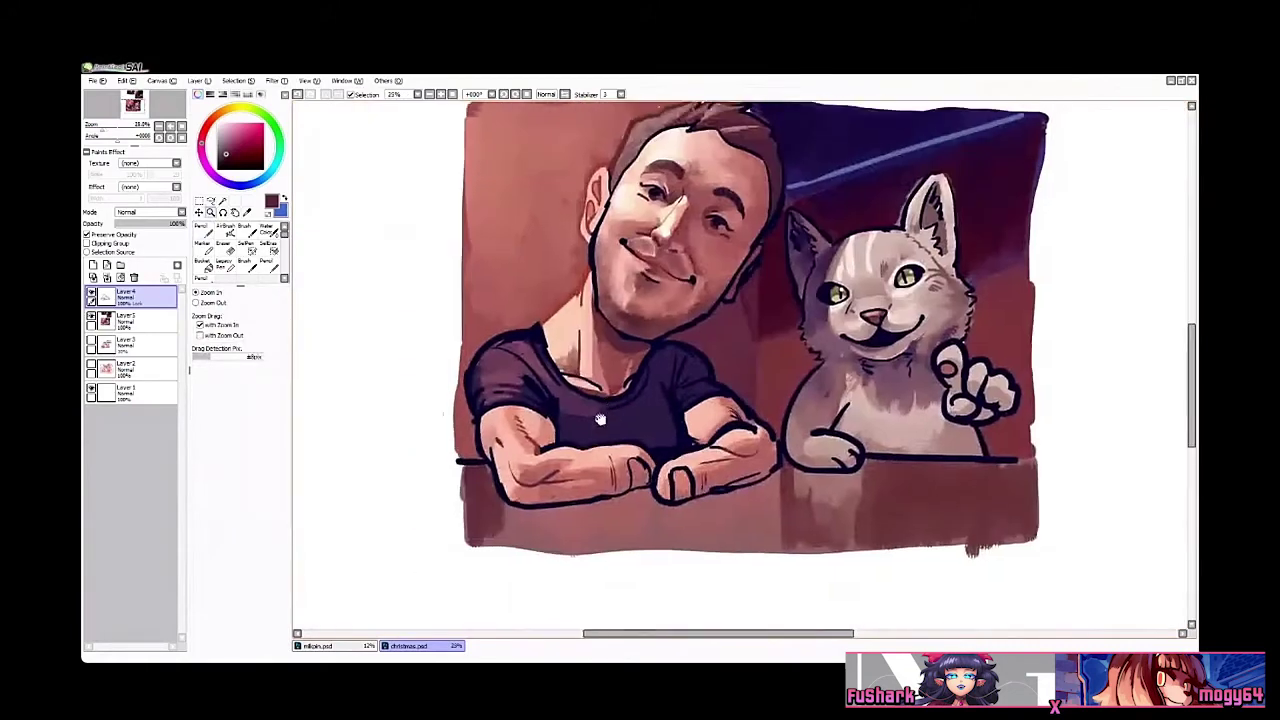
{"action": "left_click_drag", "start_coordinate": [615, 365], "coordinate": [583, 423]}
{"action": "left_click_drag", "start_coordinate": [562, 363], "coordinate": [554, 363]}
Step: Paint the wall's outer edge beside the man in brick red on the color layer with the size 120 Pencil and blend it with Fine_Flat
{"action": "right_click", "coordinate": [418, 491]}
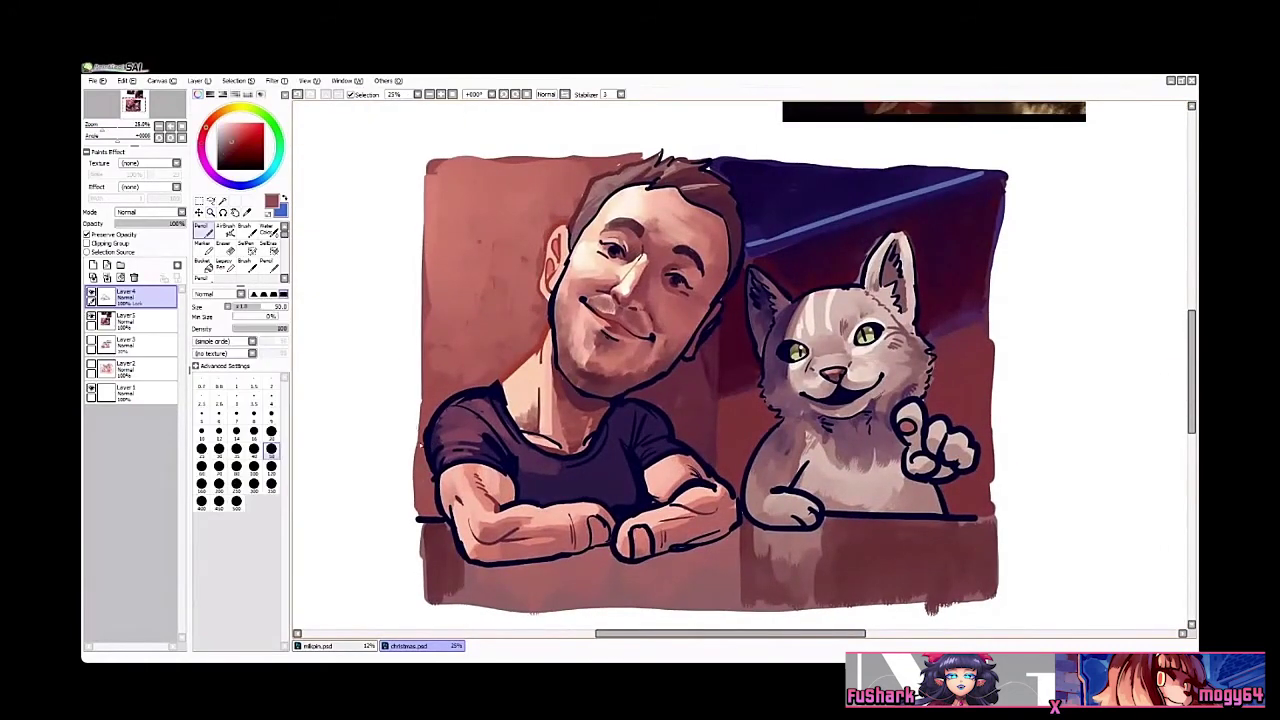
{"action": "left_click", "coordinate": [168, 326]}
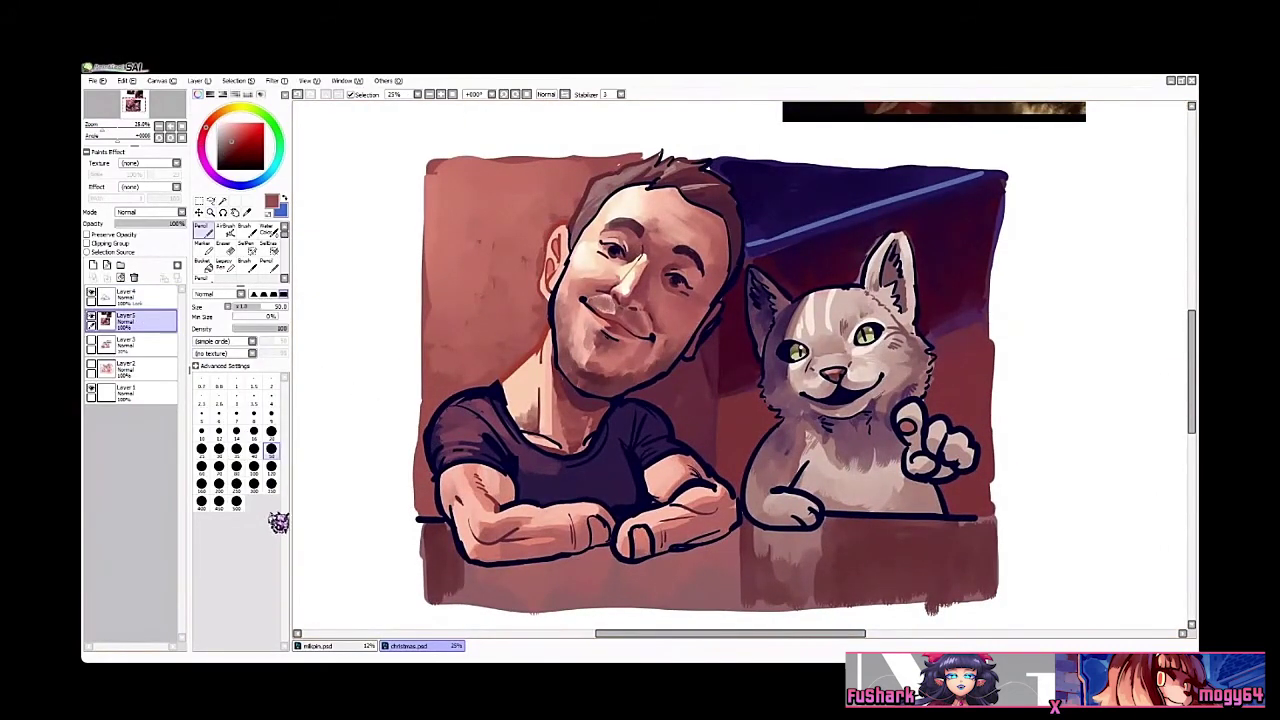
{"action": "left_click", "coordinate": [271, 466]}
{"action": "left_click_drag", "start_coordinate": [413, 507], "coordinate": [421, 170]}
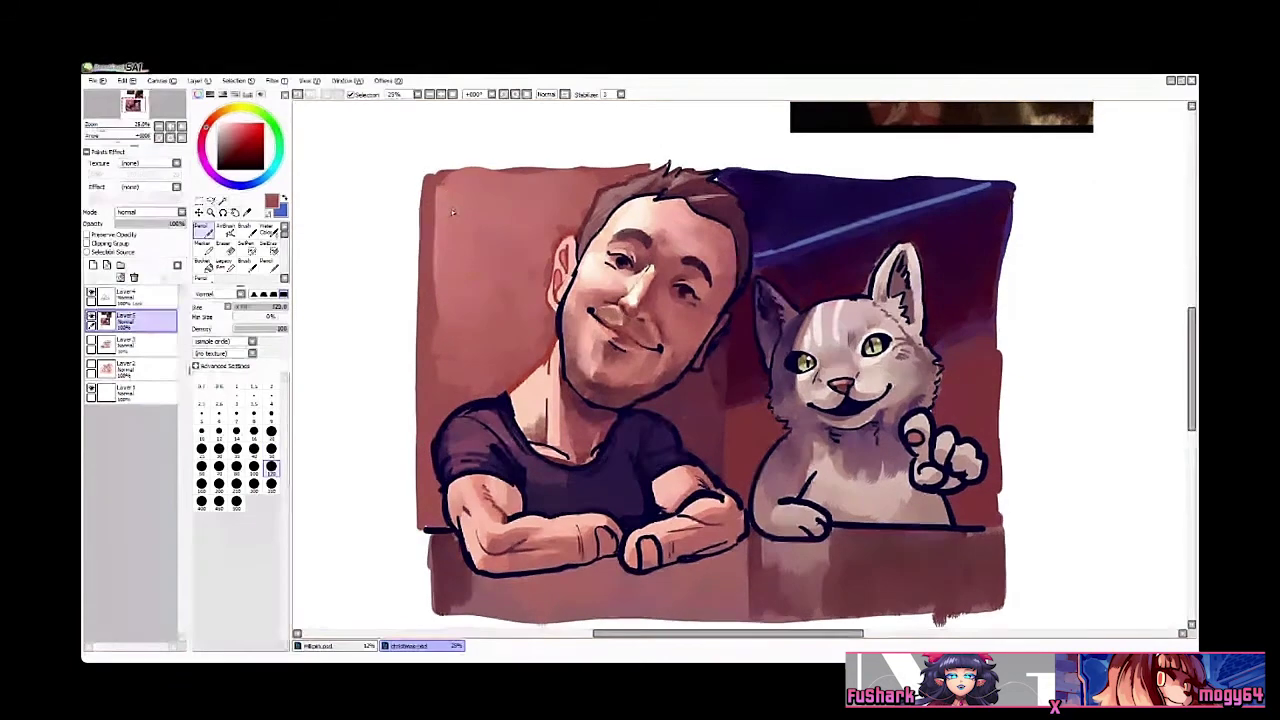
{"action": "key", "text": "b"}
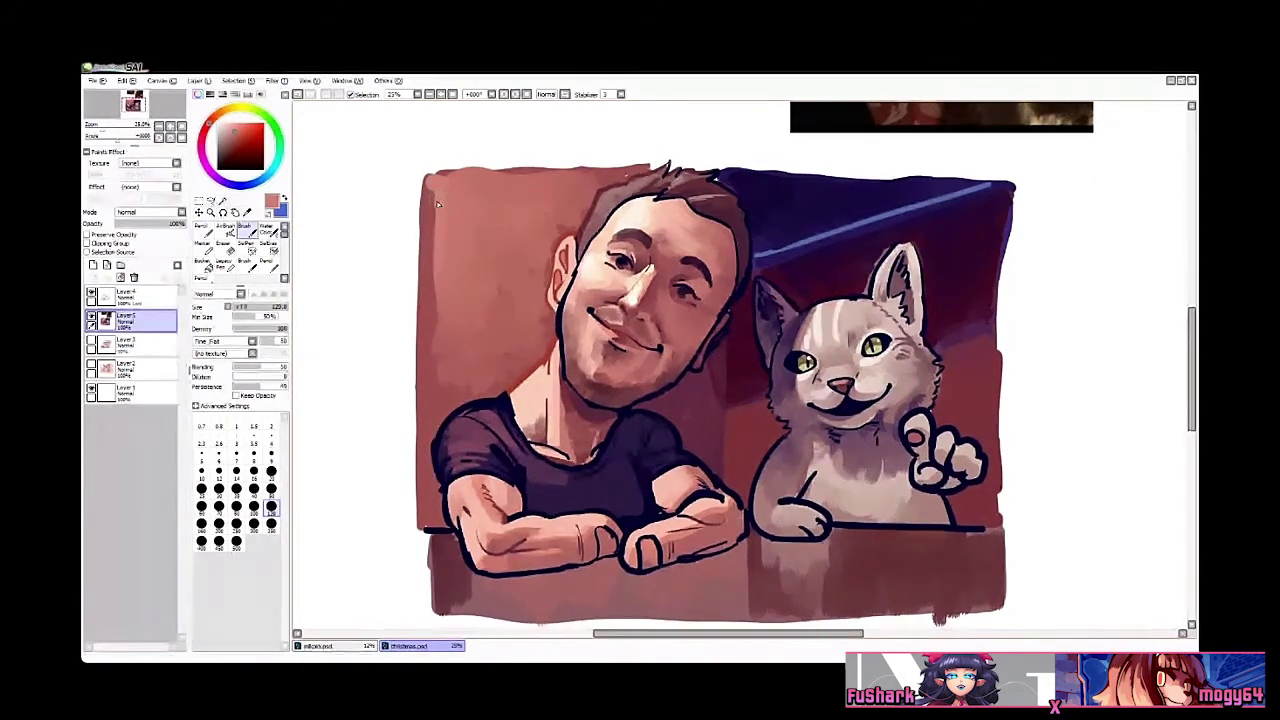
{"action": "left_click_drag", "start_coordinate": [432, 184], "coordinate": [430, 307]}
{"action": "left_click_drag", "start_coordinate": [434, 385], "coordinate": [444, 256]}
Step: Sample dark maroon and fill the outer edge of the ledge below the man's elbow with the size 120 Pencil
{"action": "right_click", "coordinate": [445, 411]}
{"action": "key", "text": "n"}
{"action": "left_click_drag", "start_coordinate": [434, 407], "coordinate": [433, 474]}
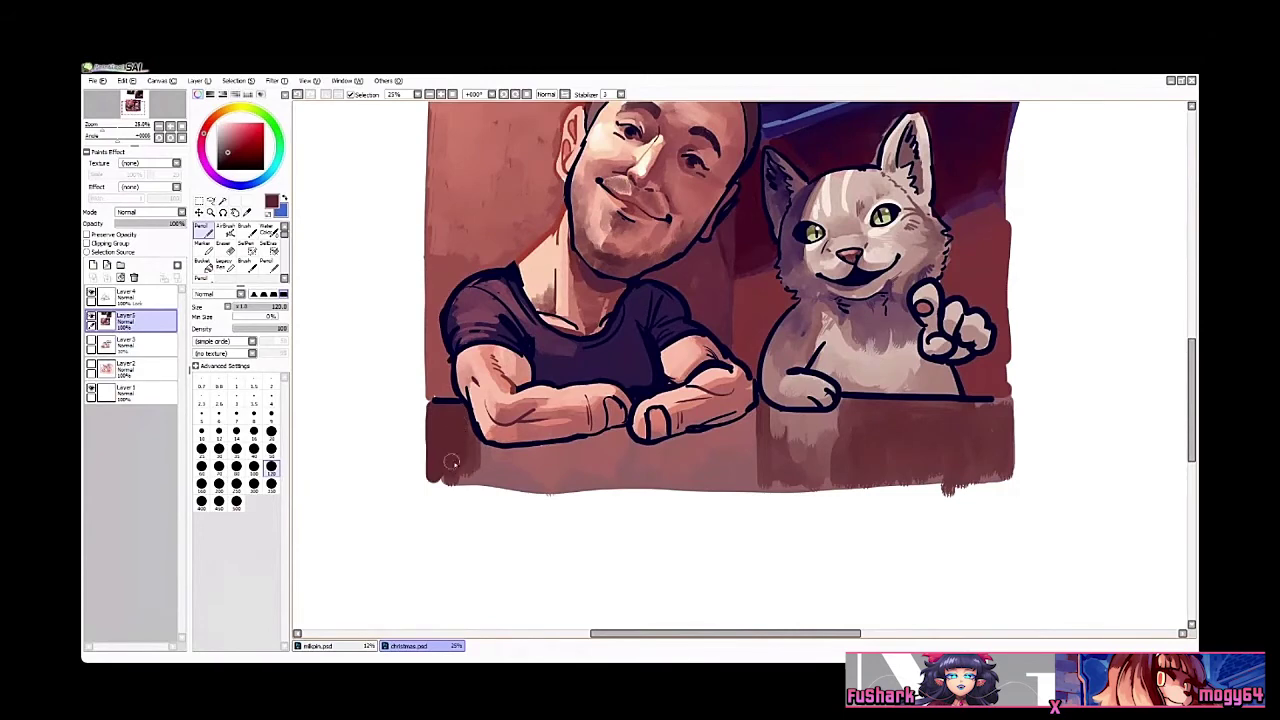
Step: Examine the overall illustration and the man's face at several magnifications
{"action": "left_click_drag", "start_coordinate": [831, 417], "coordinate": [728, 431]}
{"action": "left_click", "coordinate": [856, 439], "text": "ctrl+alt"}
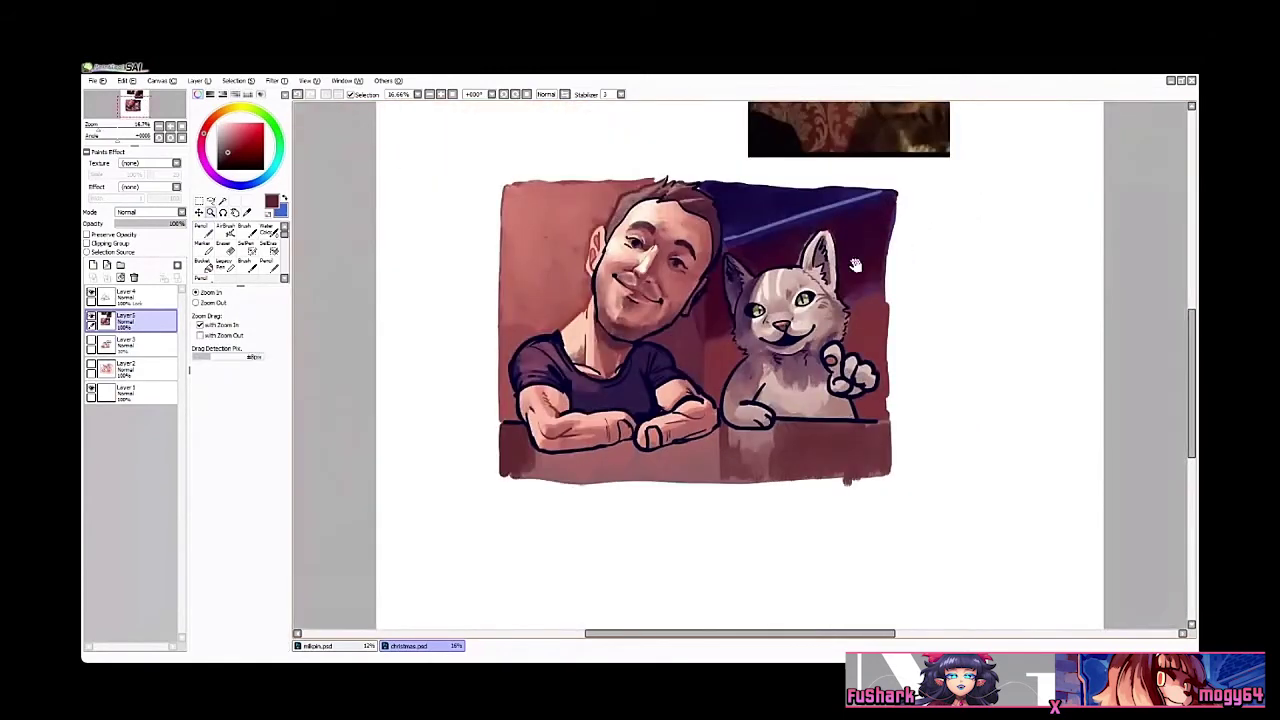
{"action": "left_click_drag", "start_coordinate": [687, 350], "coordinate": [667, 356]}
{"action": "left_click", "coordinate": [640, 292], "text": "ctrl"}
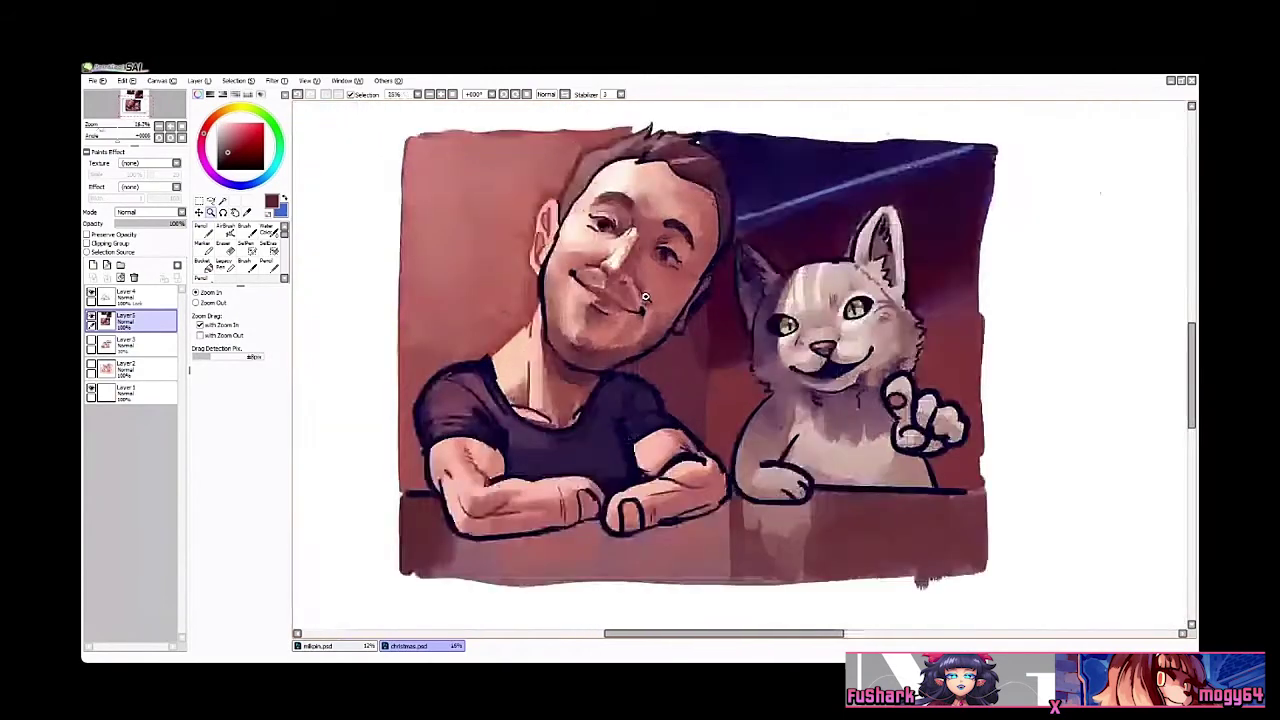
{"action": "left_click", "coordinate": [638, 291], "text": "ctrl"}
{"action": "left_click_drag", "start_coordinate": [578, 258], "coordinate": [647, 338]}
{"action": "left_click", "coordinate": [647, 338], "text": "ctrl"}
{"action": "scroll", "coordinate": [647, 338], "scroll_direction": "down", "scroll_amount": 3}
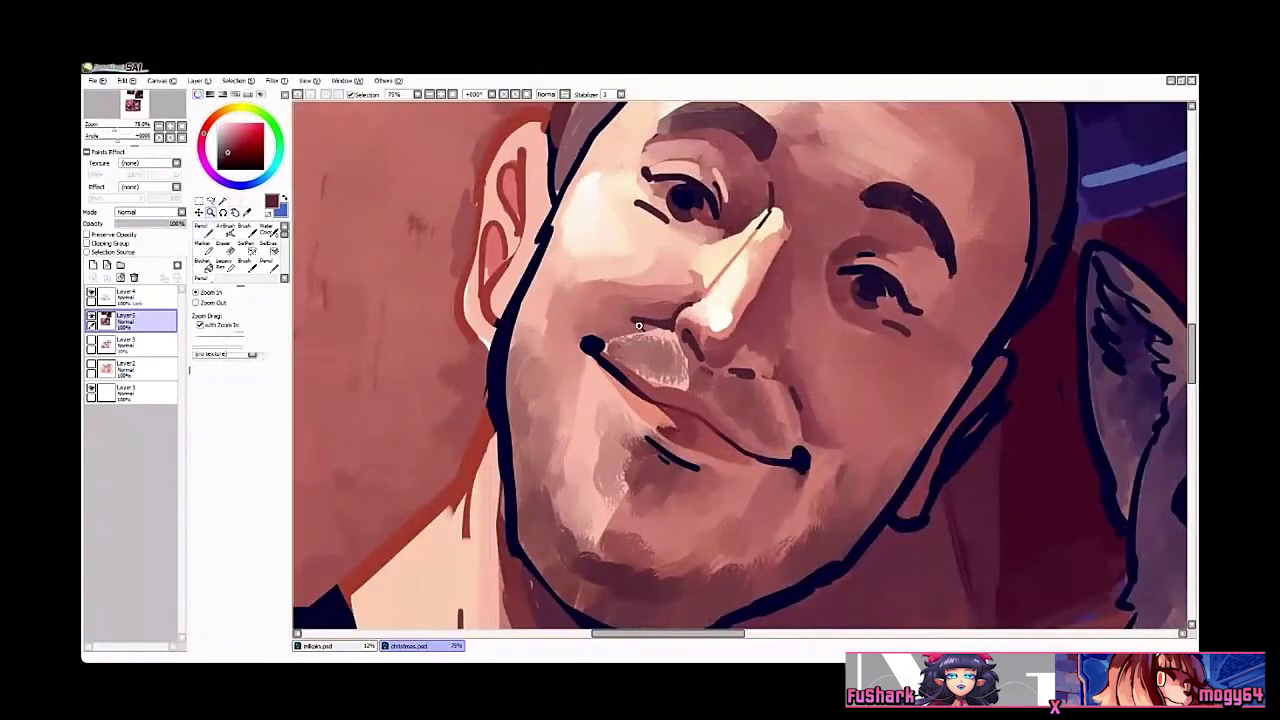
{"action": "scroll", "coordinate": [668, 292], "scroll_direction": "up", "scroll_amount": 1}
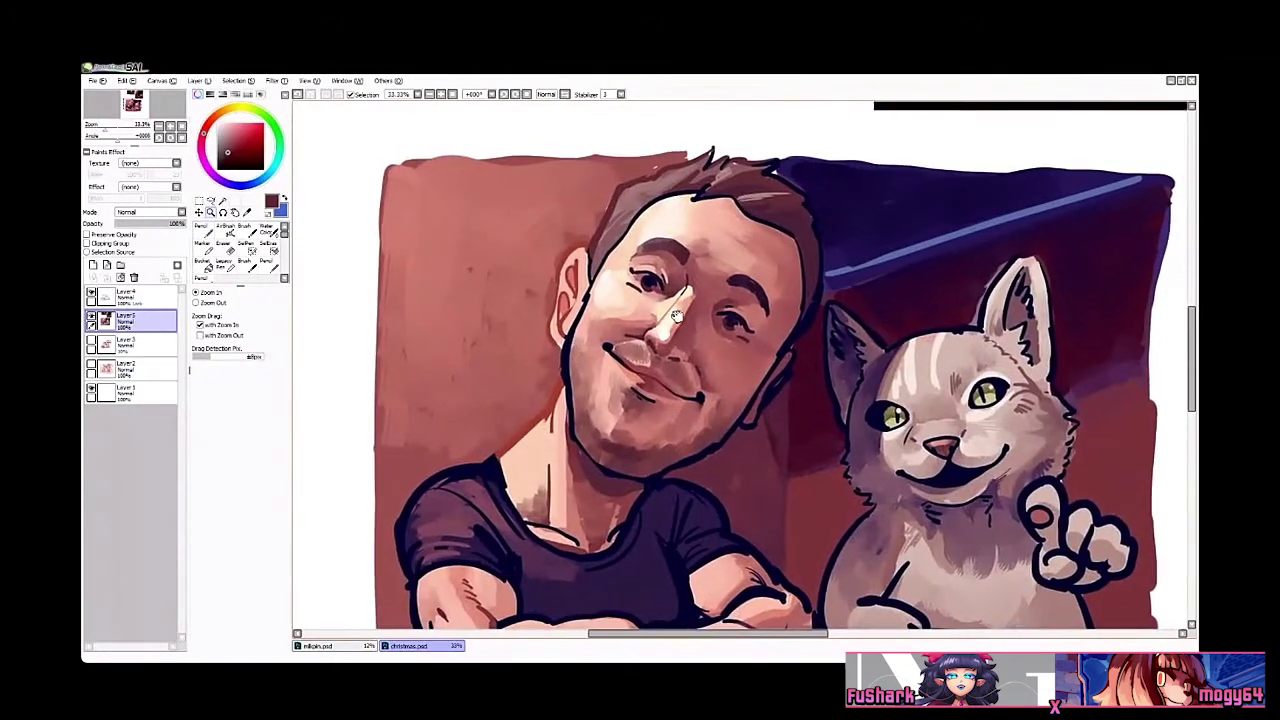
{"action": "left_click_drag", "start_coordinate": [679, 371], "coordinate": [657, 345]}
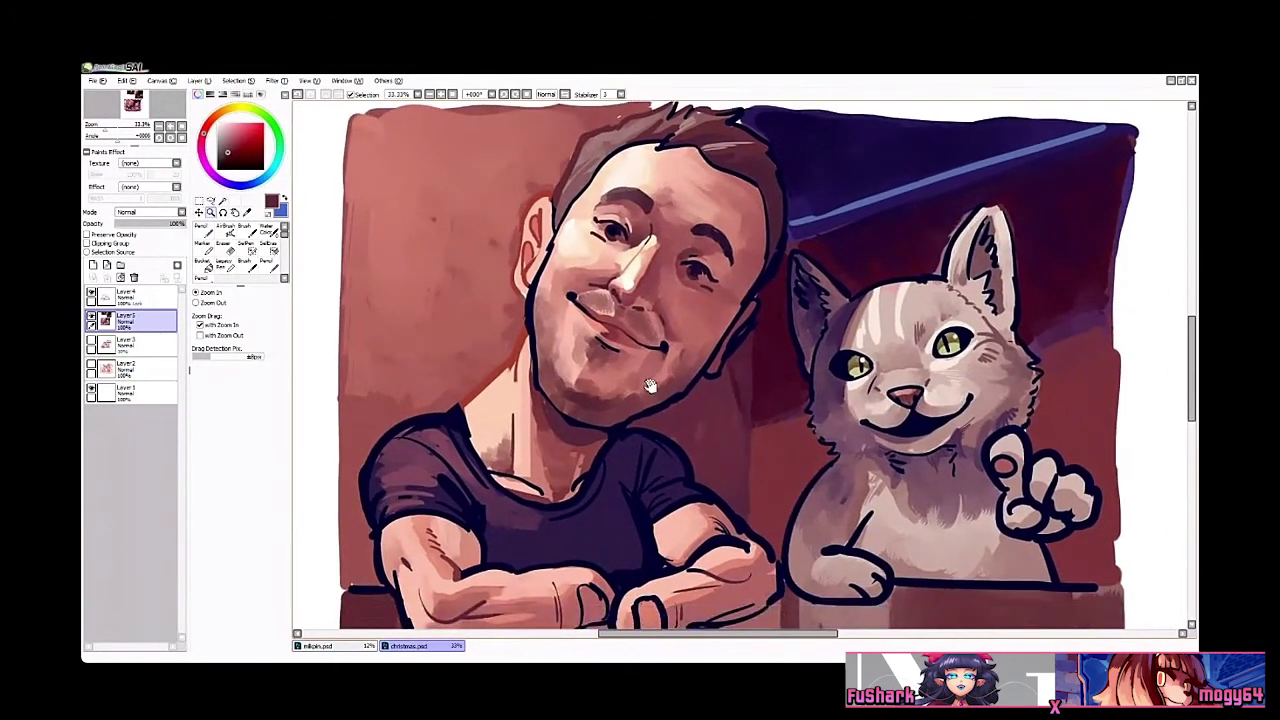
{"action": "left_click_drag", "start_coordinate": [681, 397], "coordinate": [644, 364]}
{"action": "right_click", "coordinate": [700, 392]}
{"action": "key", "text": "b"}
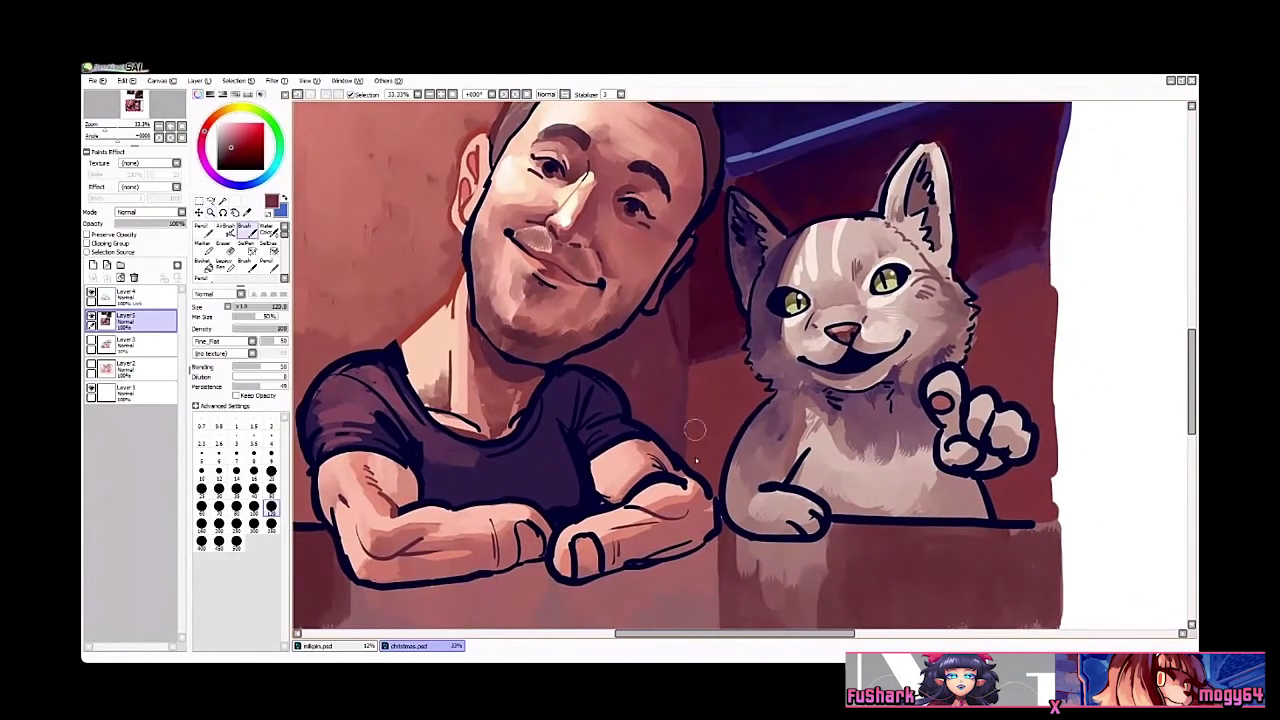
{"action": "left_click_drag", "start_coordinate": [719, 428], "coordinate": [707, 425]}
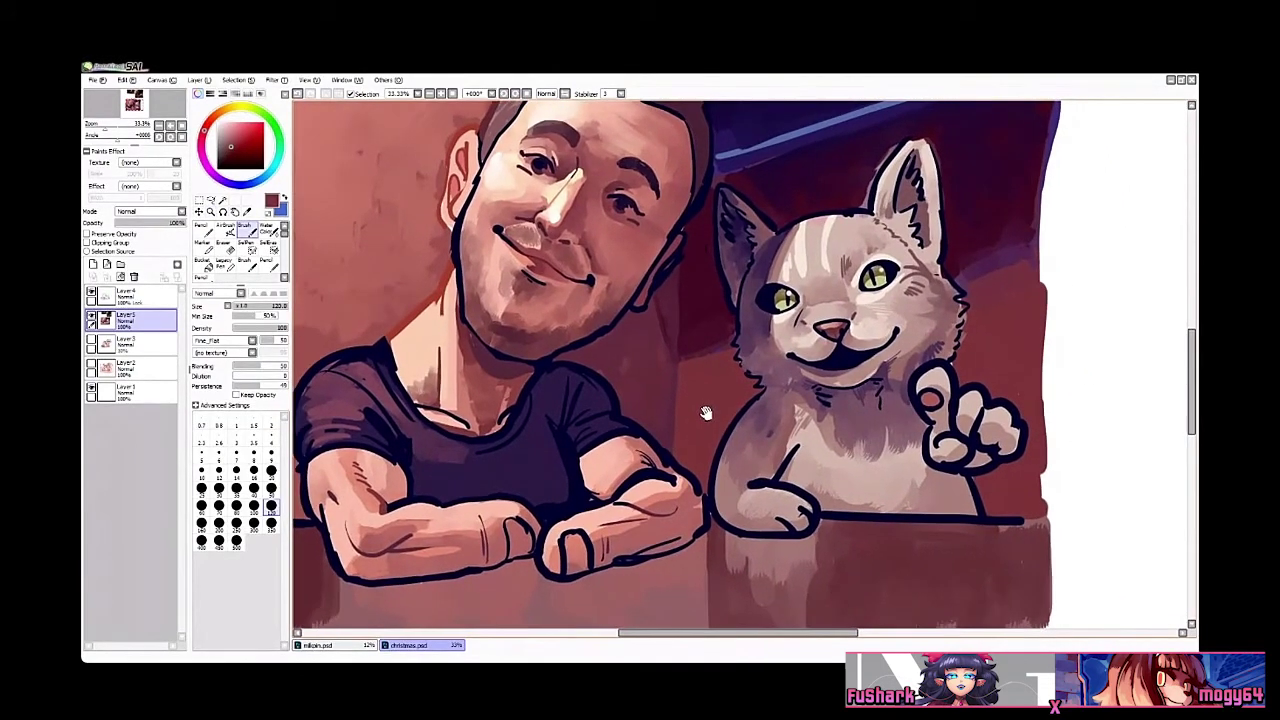
{"action": "key", "text": "n"}
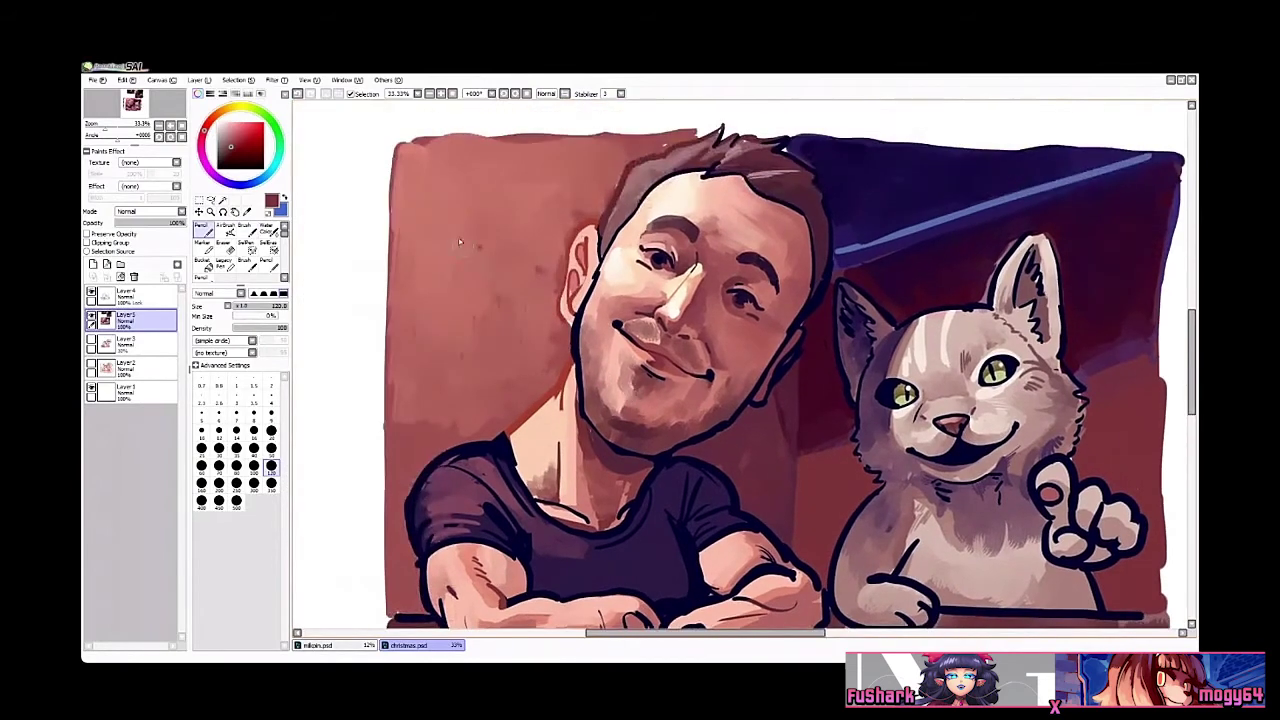
{"action": "left_click_drag", "start_coordinate": [730, 384], "coordinate": [672, 336]}
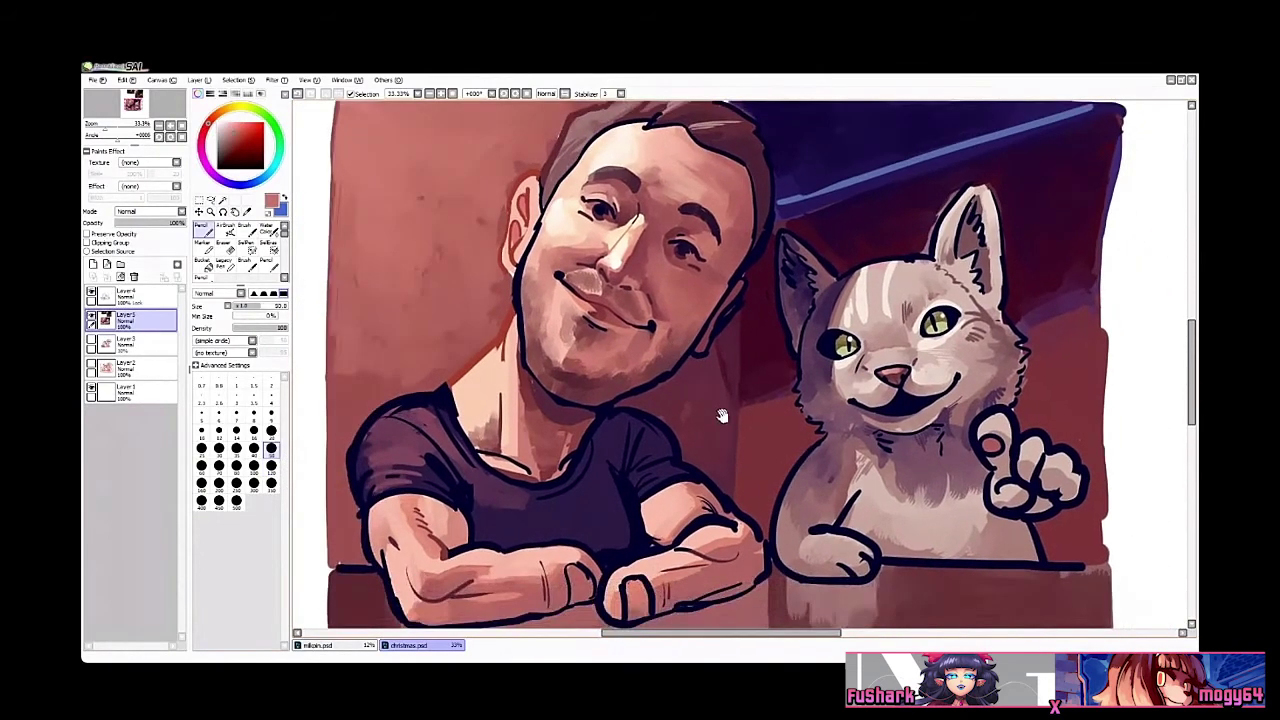
{"action": "mouse_move", "coordinate": [774, 338]}
{"action": "left_mouse_down"}
{"action": "mouse_move", "coordinate": [745, 403]}
{"action": "mouse_move", "coordinate": [766, 503]}
{"action": "mouse_move", "coordinate": [781, 348]}
{"action": "left_mouse_up"}
{"action": "key", "text": "ctrl+z"}
{"action": "key", "text": "ctrl+z"}
Step: Sample the wall colour between the man and the cat and adjust it to a muted red
{"action": "right_click", "coordinate": [756, 440]}
{"action": "left_click_drag", "start_coordinate": [234, 142], "coordinate": [230, 139]}
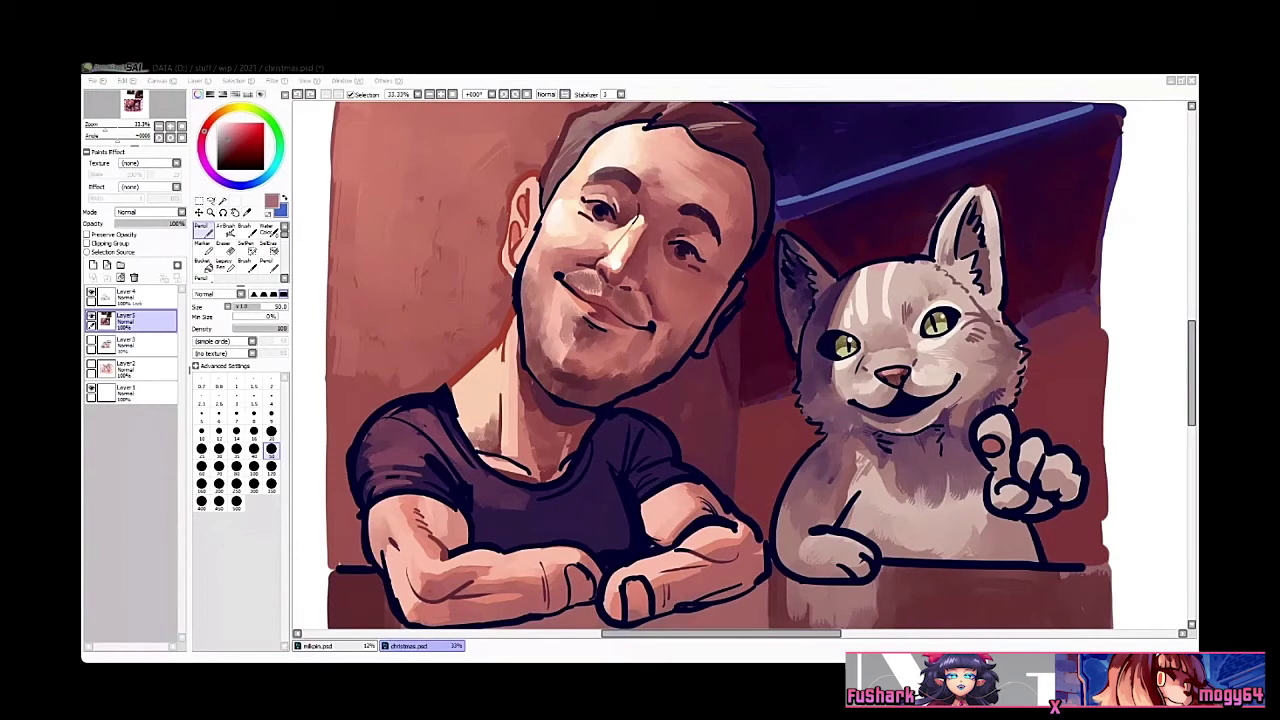
{"action": "left_click", "coordinate": [957, 486]}
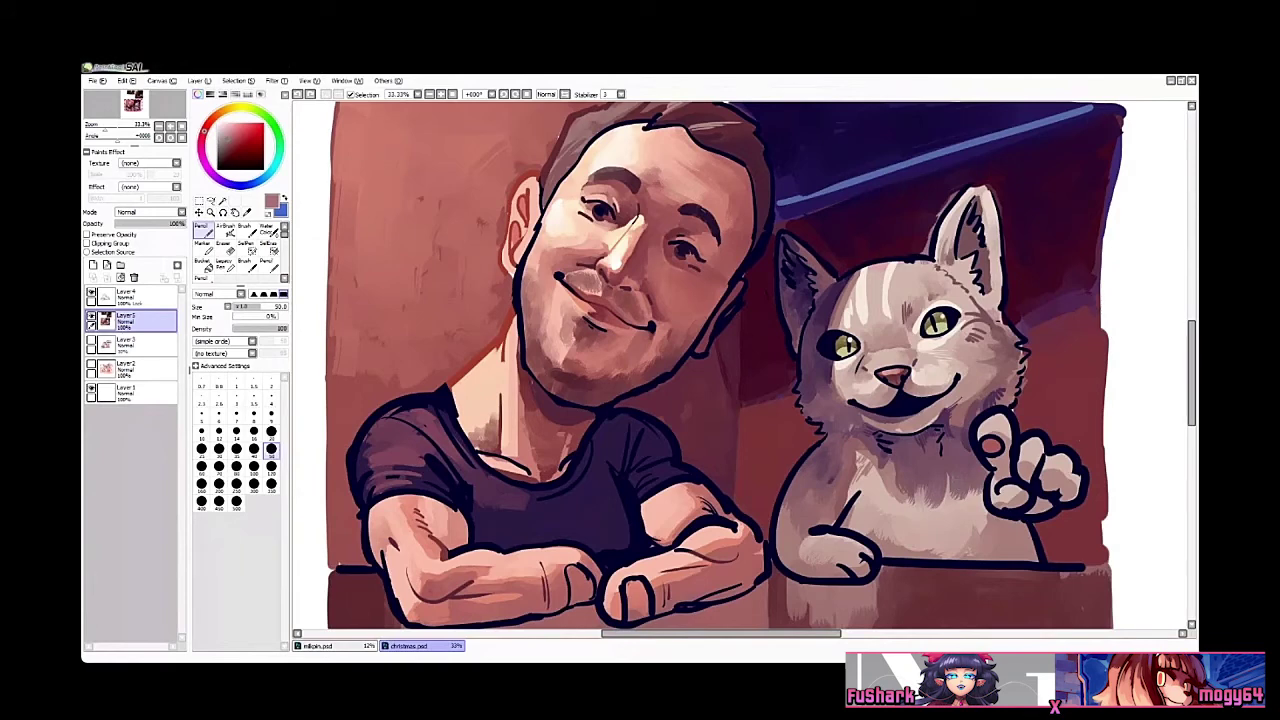
{"action": "key", "text": "alt+Tab"}
{"action": "left_click", "coordinate": [1073, 326]}
Step: Shade the socket of the man's eye nearest the cat with a sampled dark maroon, using the Fine_Round_1 brush
{"action": "left_click_drag", "start_coordinate": [751, 267], "coordinate": [759, 287]}
{"action": "left_click", "coordinate": [754, 268], "text": "ctrl"}
{"action": "left_click", "coordinate": [754, 268], "text": "ctrl"}
{"action": "key", "text": "v"}
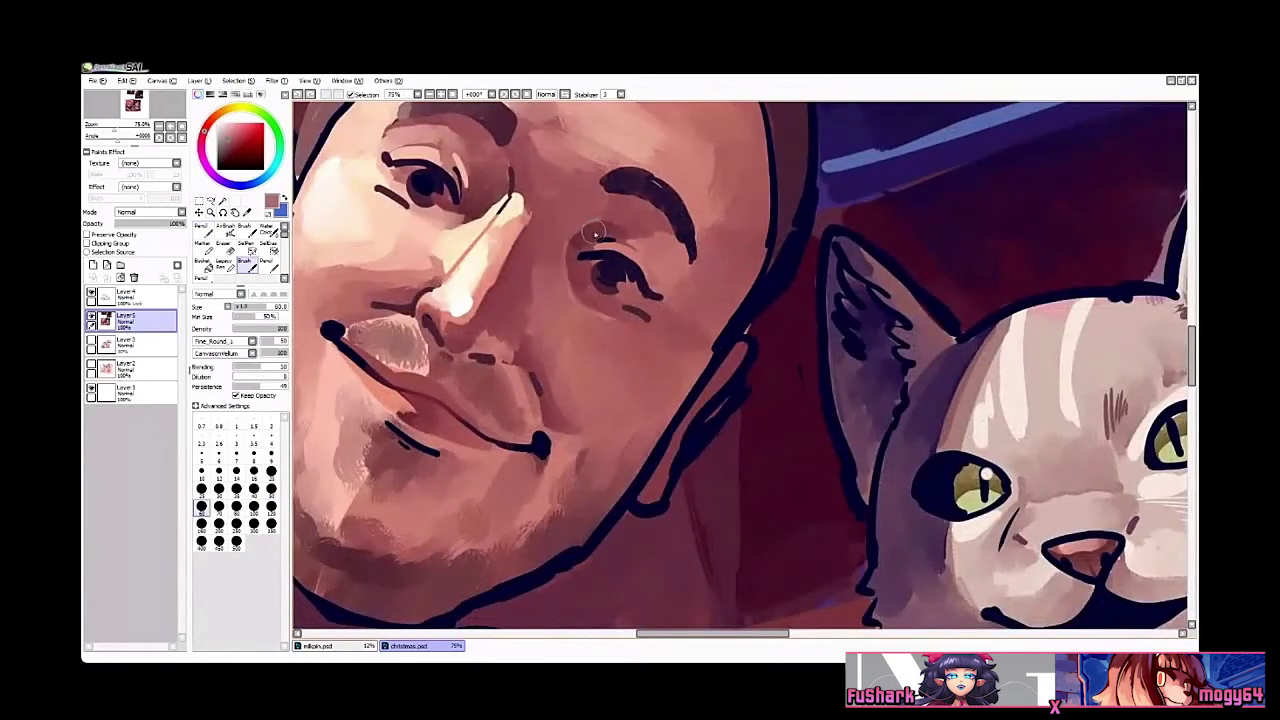
{"action": "right_click", "coordinate": [593, 237]}
{"action": "left_click_drag", "start_coordinate": [593, 240], "coordinate": [672, 275]}
{"action": "left_click_drag", "start_coordinate": [660, 266], "coordinate": [690, 272]}
{"action": "left_click", "coordinate": [664, 277], "text": "ctrl+alt"}
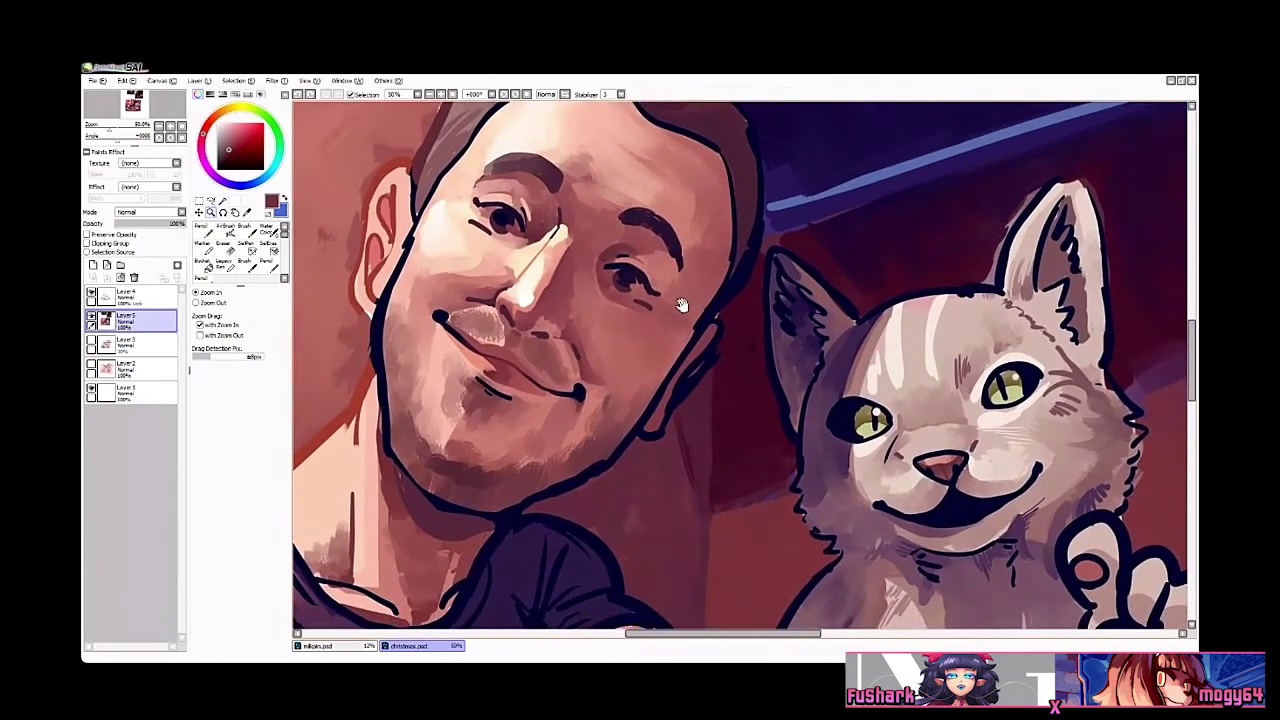
Step: Sample the skin tone beside that eye and blend it over the man's outer cheek
{"action": "right_click", "coordinate": [680, 343]}
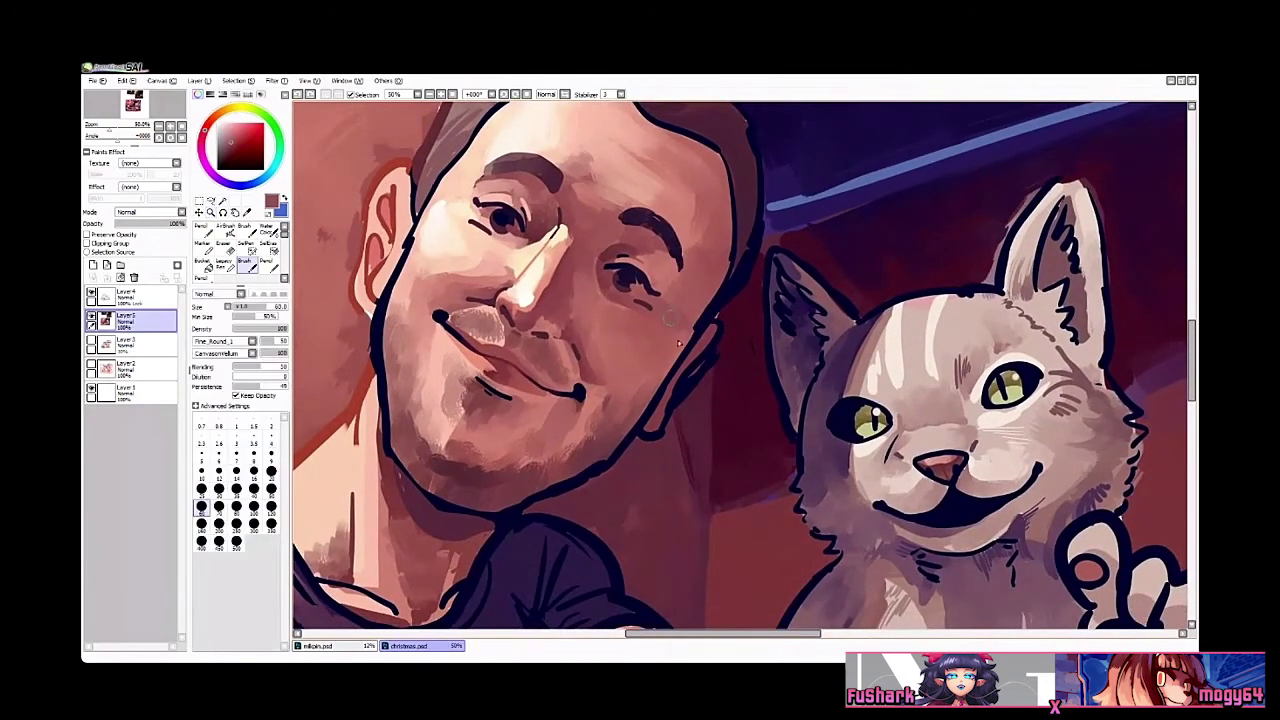
{"action": "left_click_drag", "start_coordinate": [679, 356], "coordinate": [690, 332]}
{"action": "scroll", "coordinate": [690, 296], "scroll_direction": "up", "scroll_amount": 3}
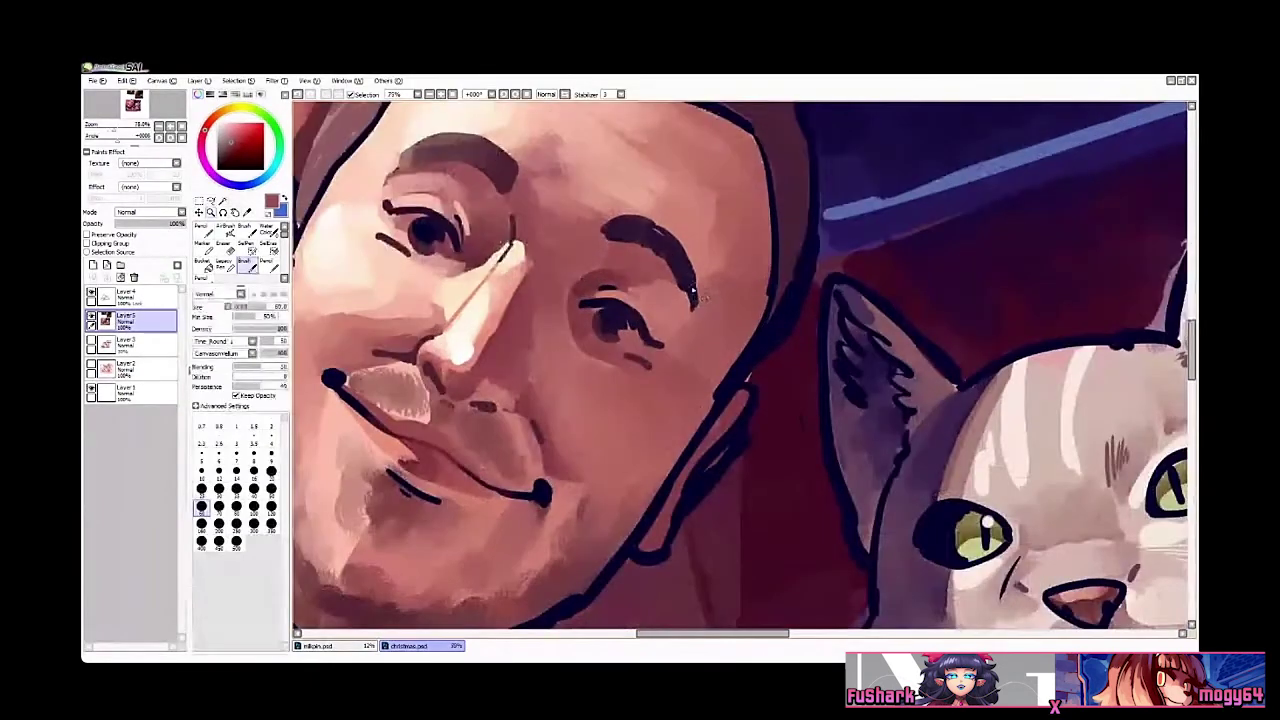
Step: On Layer 4, recolour the man's eyebrow nearest the cat with a dark brown sampled from his hair
{"action": "key", "text": "n"}
{"action": "left_click", "coordinate": [160, 298]}
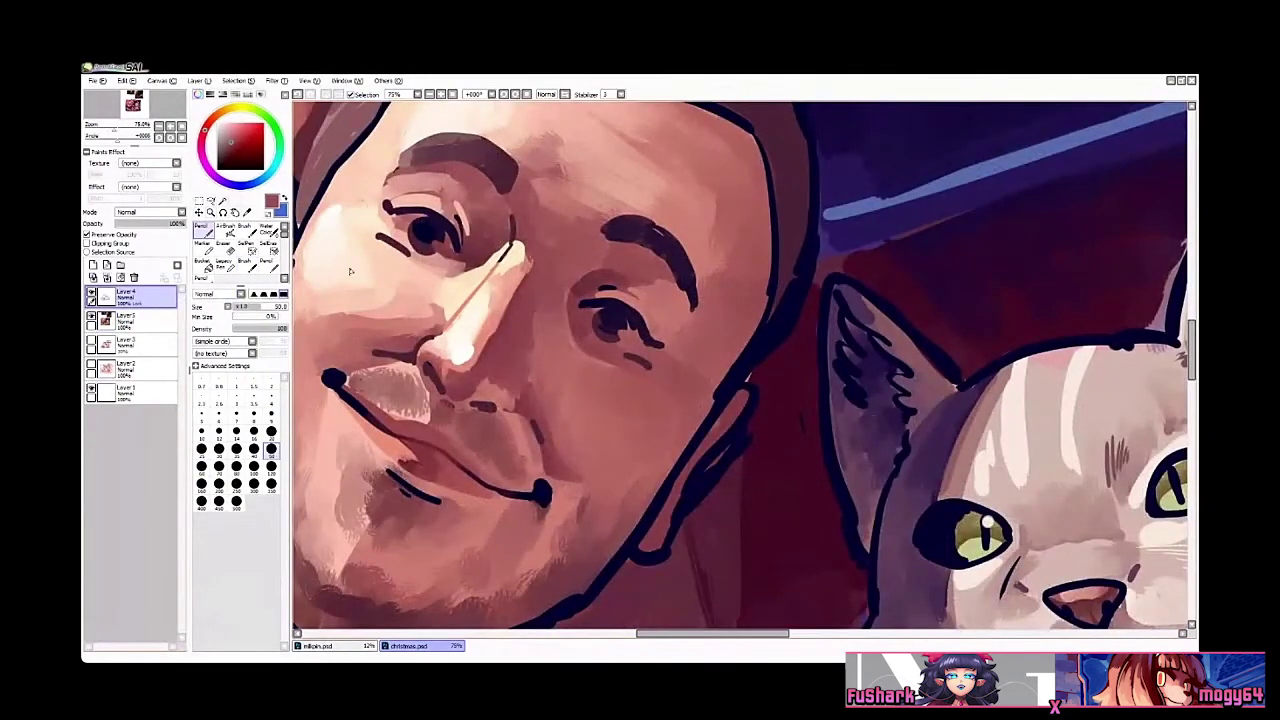
{"action": "left_click_drag", "start_coordinate": [795, 178], "coordinate": [767, 238]}
{"action": "right_click", "coordinate": [755, 250]}
{"action": "left_click_drag", "start_coordinate": [650, 313], "coordinate": [665, 368]}
{"action": "key", "text": "c"}
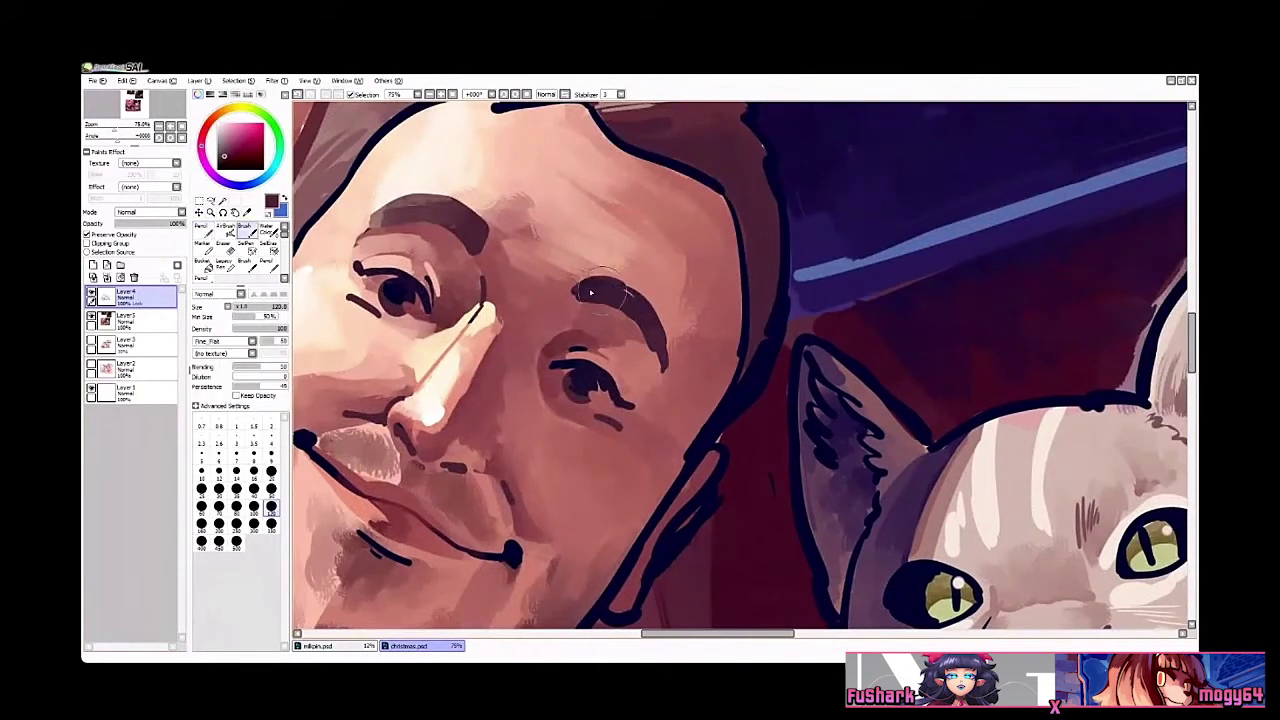
{"action": "left_click_drag", "start_coordinate": [622, 296], "coordinate": [598, 285]}
Step: Sample the dark navy outline colour and brush it over the same eyebrow to deepen it
{"action": "key", "text": "n"}
{"action": "right_click", "coordinate": [728, 404]}
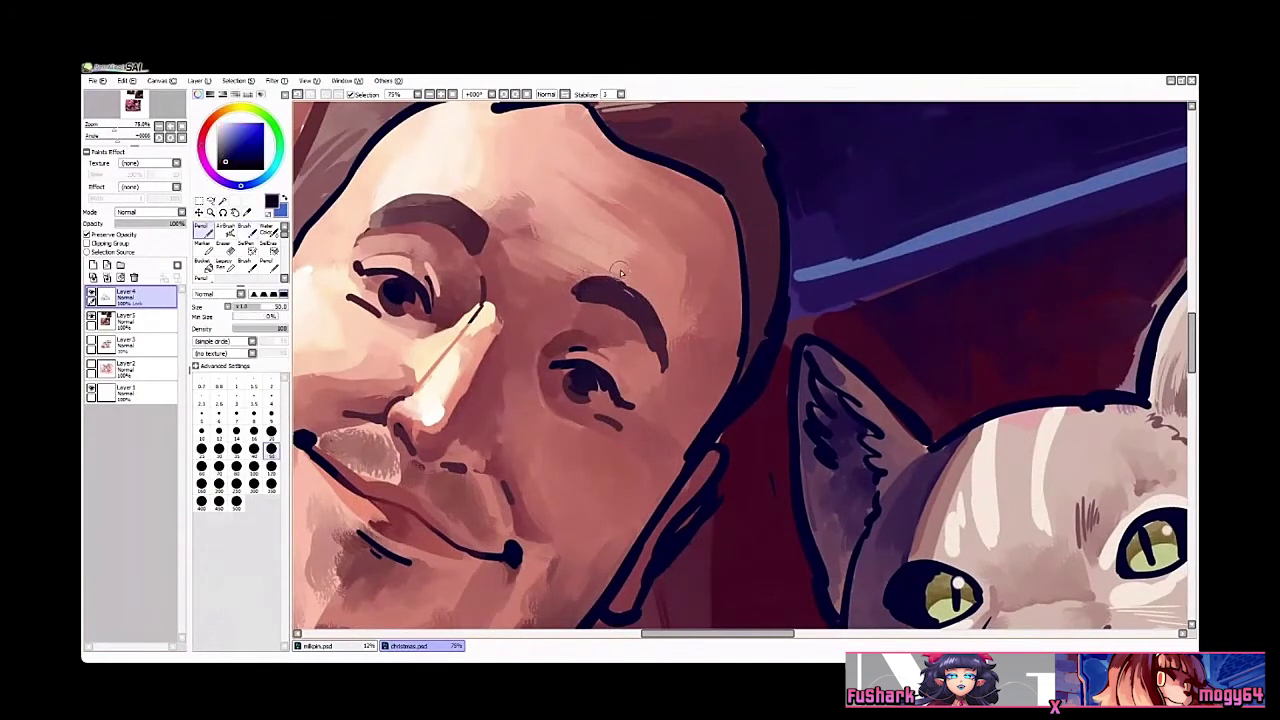
{"action": "key", "text": "b"}
{"action": "key", "text": "c"}
{"action": "mouse_move", "coordinate": [583, 292]}
{"action": "left_mouse_down"}
{"action": "mouse_move", "coordinate": [613, 287]}
{"action": "mouse_move", "coordinate": [647, 318]}
{"action": "left_mouse_up"}
{"action": "left_click", "coordinate": [704, 326], "text": "ctrl+alt"}
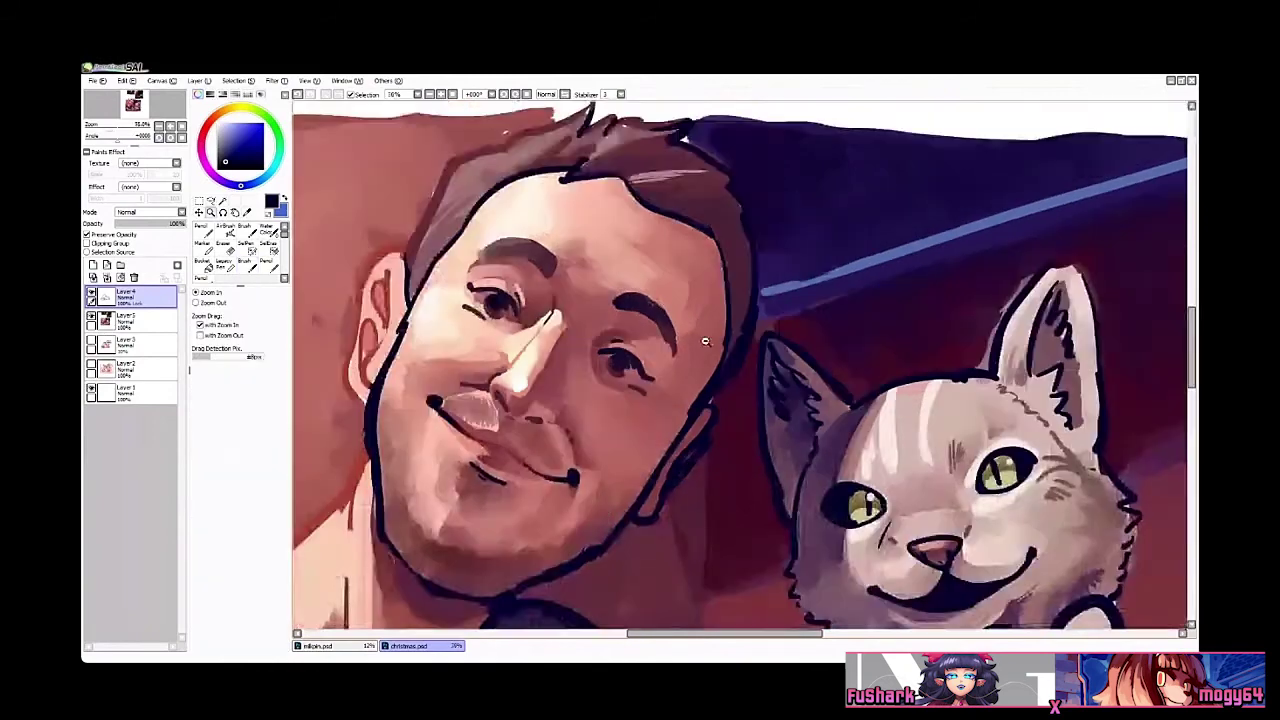
Step: On Layer 4, recolour the outlines of the man's two thumbs reddish brown with the Pencil
{"action": "left_click", "coordinate": [628, 332], "text": "ctrl"}
{"action": "left_click_drag", "start_coordinate": [663, 305], "coordinate": [700, 287]}
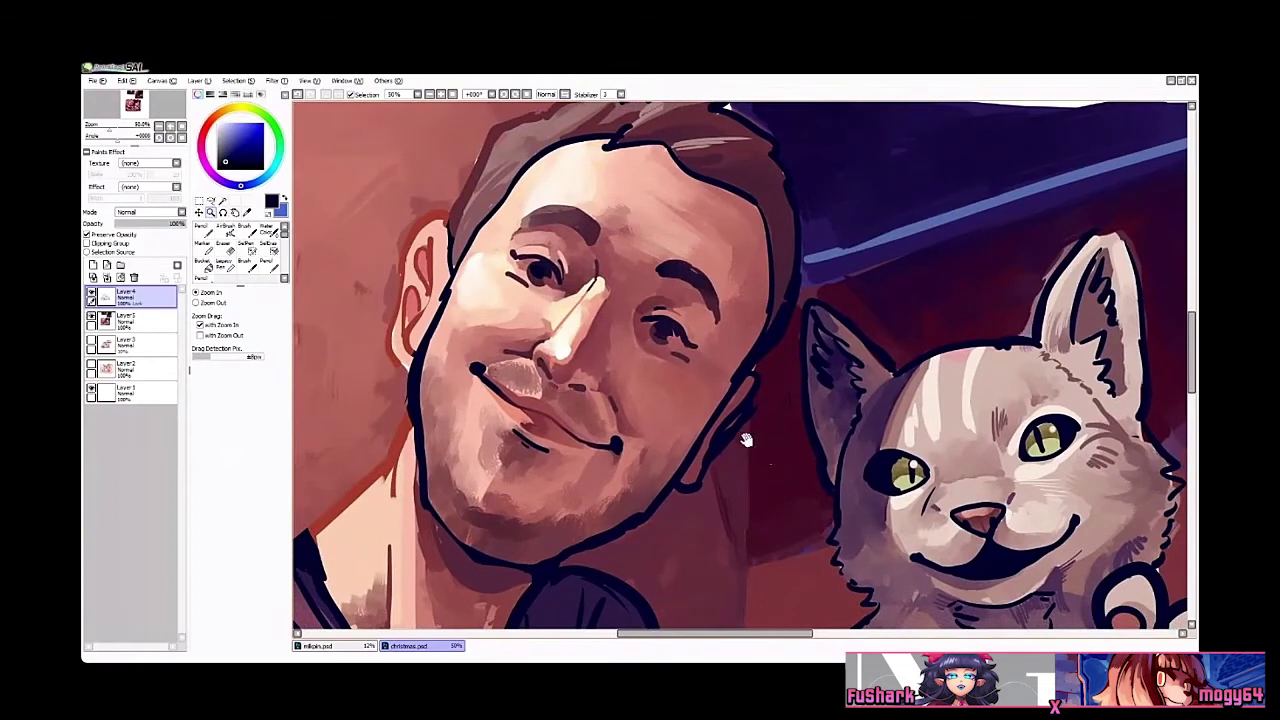
{"action": "left_click_drag", "start_coordinate": [616, 462], "coordinate": [680, 343]}
{"action": "scroll", "coordinate": [680, 343], "scroll_direction": "down", "scroll_amount": 2}
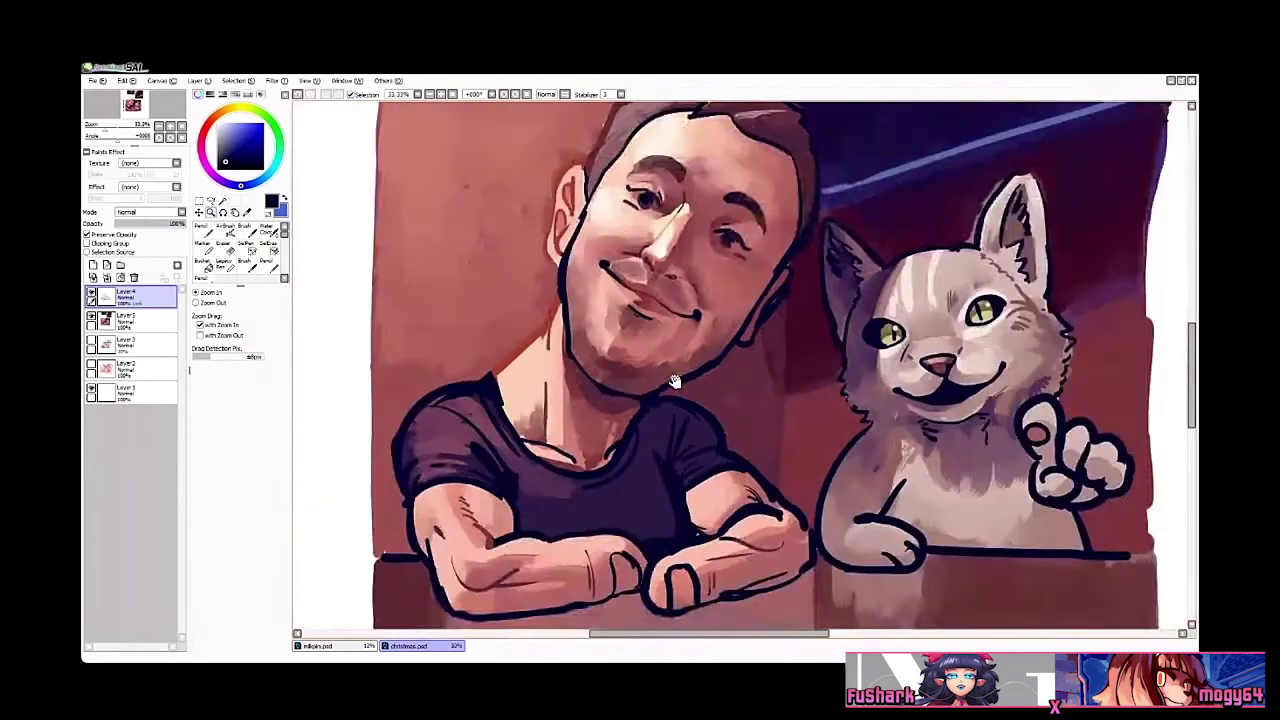
{"action": "left_click", "coordinate": [154, 322]}
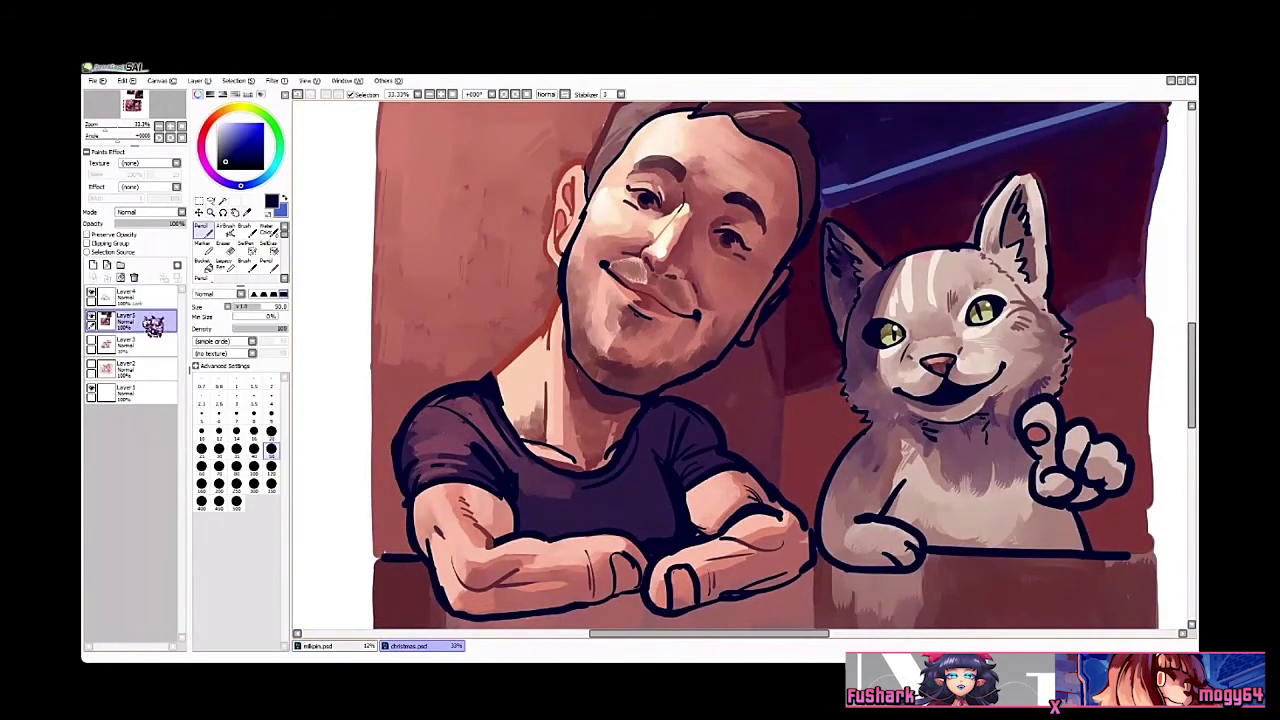
{"action": "mouse_move", "coordinate": [527, 518]}
{"action": "left_mouse_down"}
{"action": "mouse_move", "coordinate": [551, 479]}
{"action": "mouse_move", "coordinate": [608, 473]}
{"action": "left_mouse_up"}
{"action": "scroll", "coordinate": [641, 475], "scroll_direction": "up", "scroll_amount": 1}
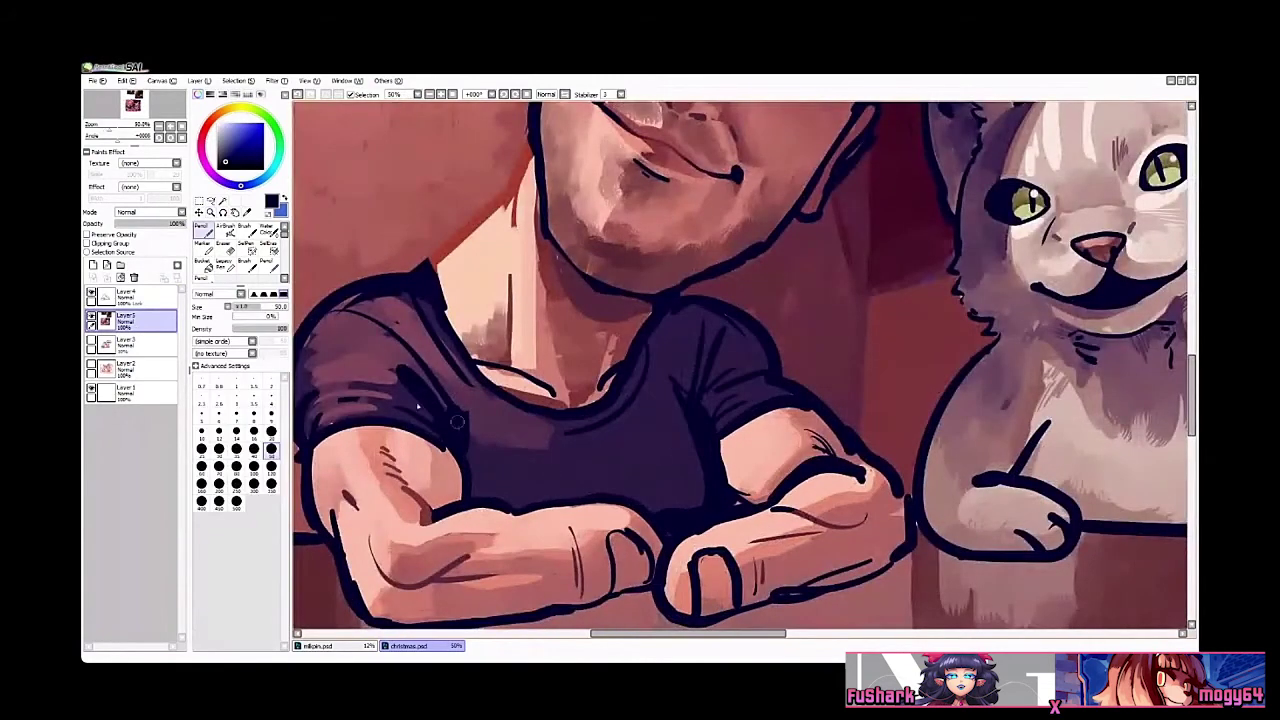
{"action": "left_click", "coordinate": [130, 296]}
{"action": "left_click", "coordinate": [437, 590], "text": "alt"}
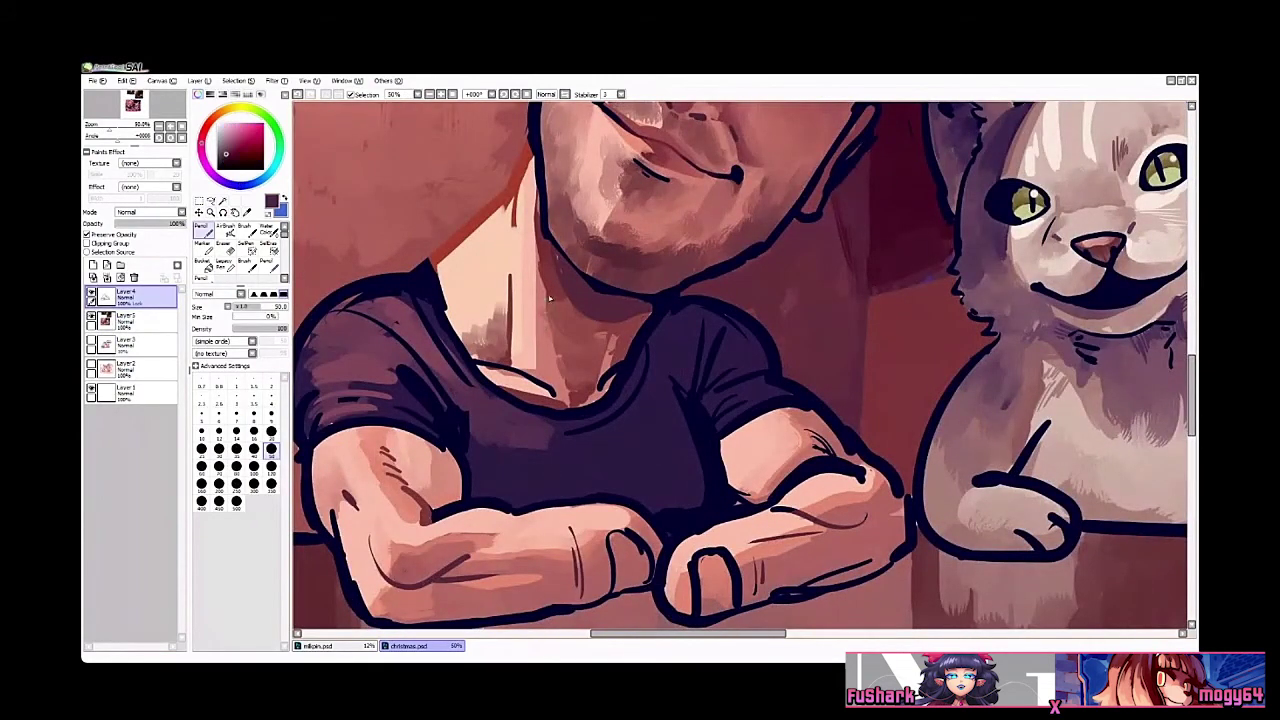
{"action": "mouse_move", "coordinate": [694, 578]}
{"action": "left_mouse_down"}
{"action": "mouse_move", "coordinate": [727, 554]}
{"action": "mouse_move", "coordinate": [739, 602]}
{"action": "mouse_move", "coordinate": [696, 612]}
{"action": "left_mouse_up"}
{"action": "left_click_drag", "start_coordinate": [627, 535], "coordinate": [651, 578]}
{"action": "left_click_drag", "start_coordinate": [624, 531], "coordinate": [613, 583]}
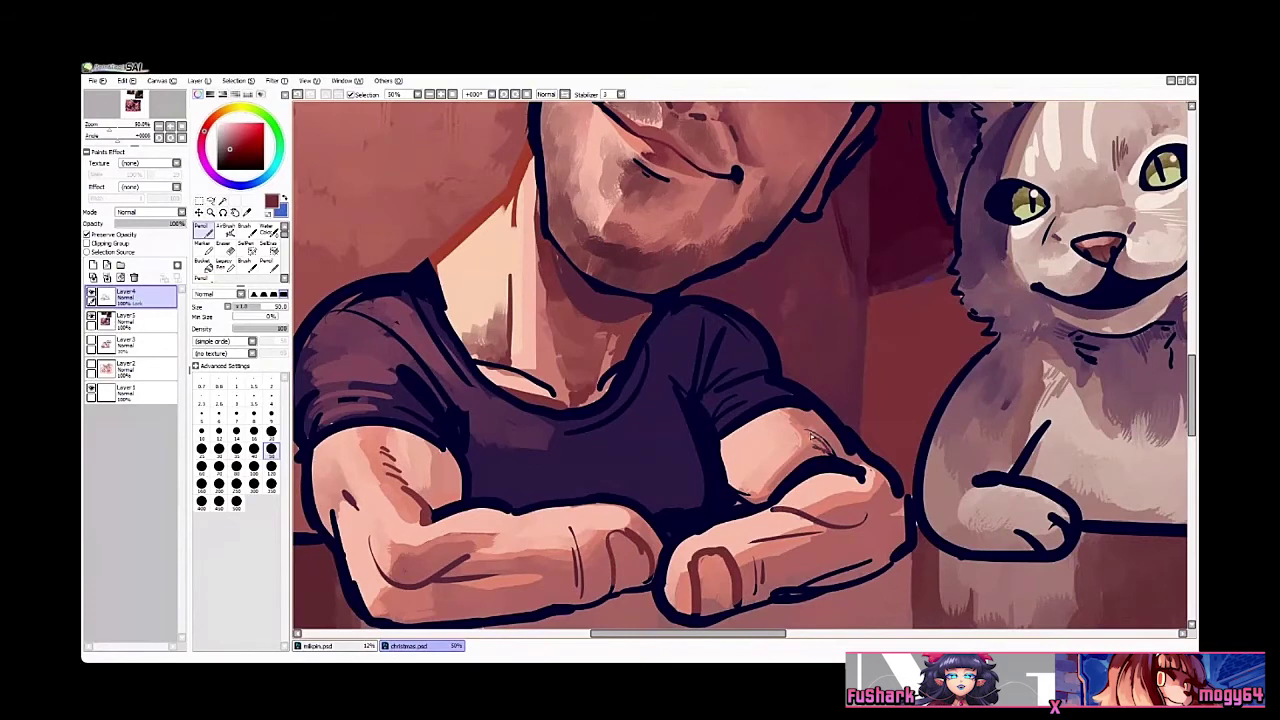
Step: On Layer 5, blend sampled skin tone over the man's forearm nearest the cat with a smaller Fine_Flat brush
{"action": "left_click", "coordinate": [163, 345]}
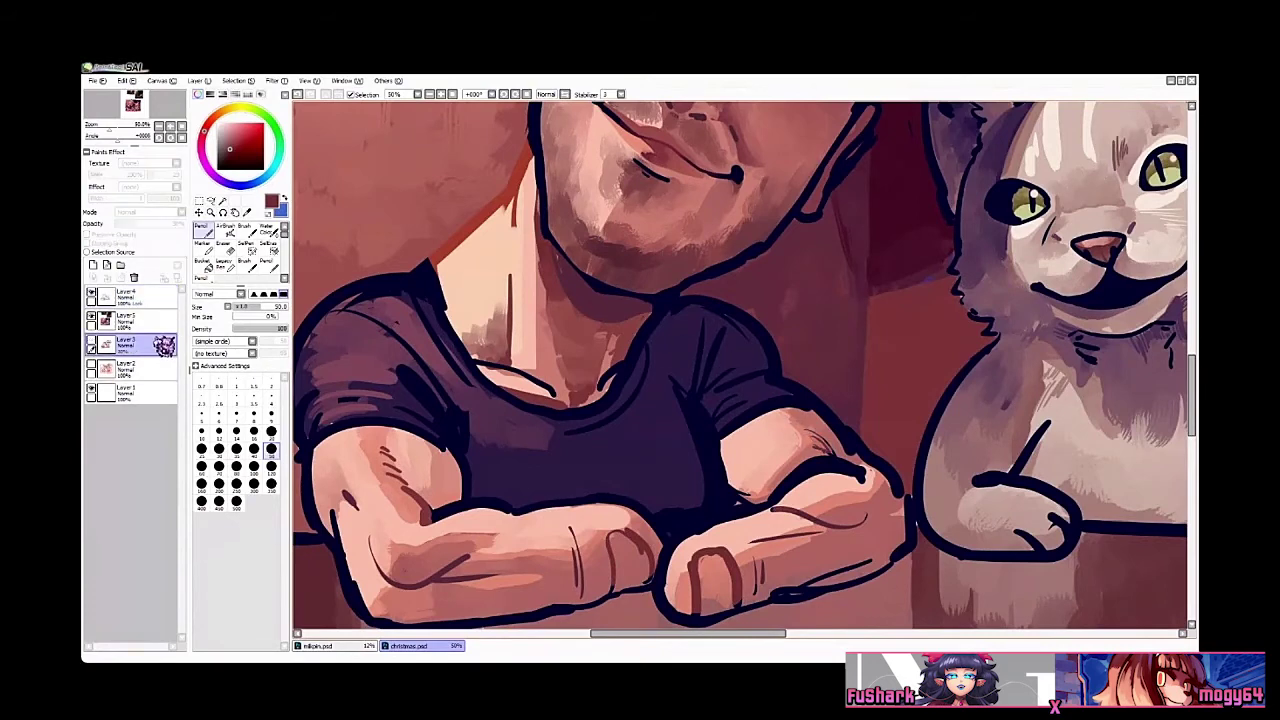
{"action": "left_click", "coordinate": [150, 318]}
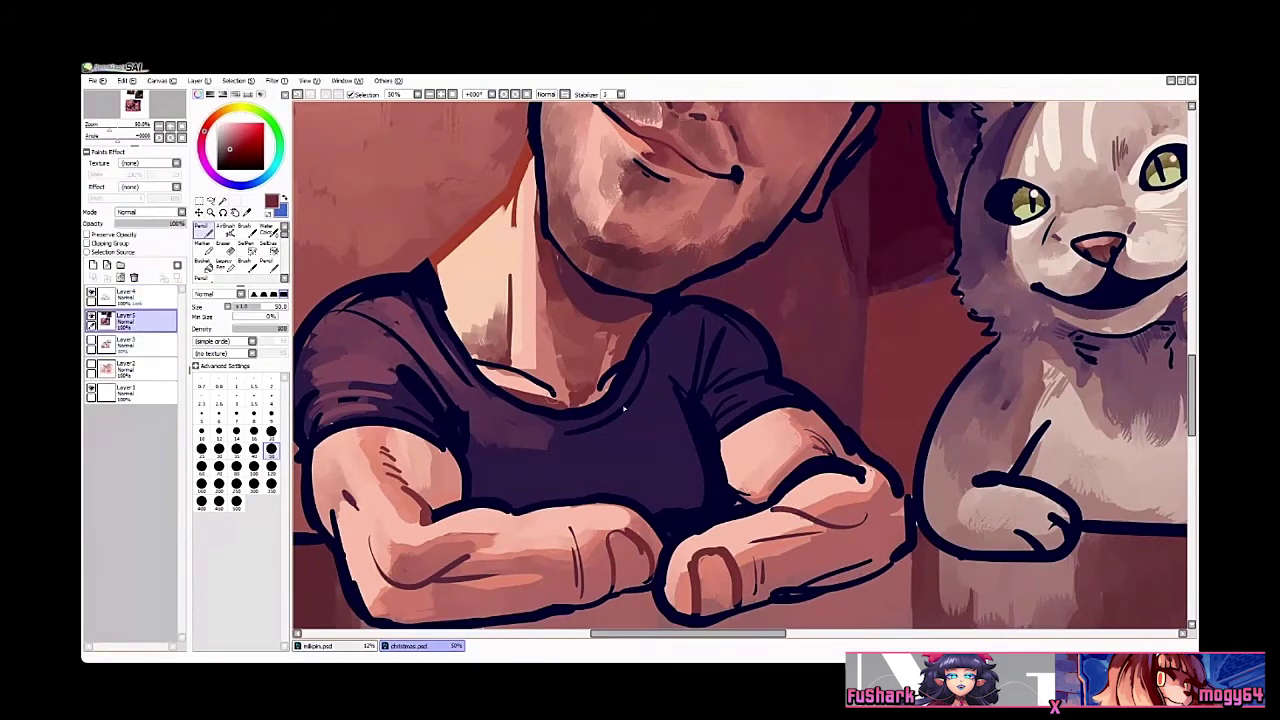
{"action": "scroll", "coordinate": [831, 461], "scroll_direction": "down", "scroll_amount": 1}
{"action": "left_click", "coordinate": [831, 461], "text": "alt"}
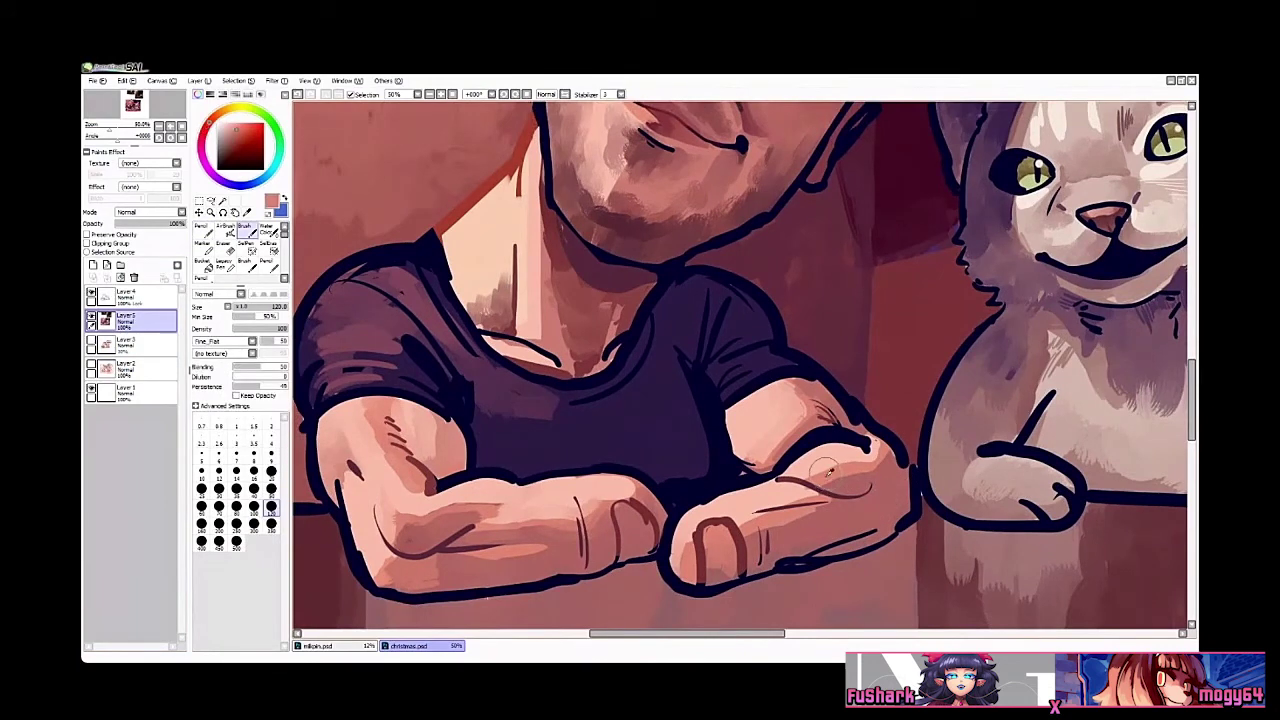
{"action": "key", "text": "b"}
{"action": "left_click", "coordinate": [219, 488]}
{"action": "key", "text": "b"}
{"action": "left_click_drag", "start_coordinate": [830, 483], "coordinate": [875, 486]}
{"action": "left_click_drag", "start_coordinate": [789, 523], "coordinate": [980, 410]}
Step: Paint darker, sampled brownish-red shading across the ledge beneath the man's arms with the Fine_Flat brush at size 120
{"action": "key", "text": "z"}
{"action": "mouse_move", "coordinate": [807, 469]}
{"action": "left_mouse_down"}
{"action": "mouse_move", "coordinate": [787, 484]}
{"action": "mouse_move", "coordinate": [723, 481]}
{"action": "mouse_move", "coordinate": [744, 489]}
{"action": "left_mouse_up"}
{"action": "scroll", "coordinate": [716, 462], "scroll_direction": "down", "scroll_amount": 2}
{"action": "left_click_drag", "start_coordinate": [786, 297], "coordinate": [786, 336]}
{"action": "left_click_drag", "start_coordinate": [872, 470], "coordinate": [792, 450]}
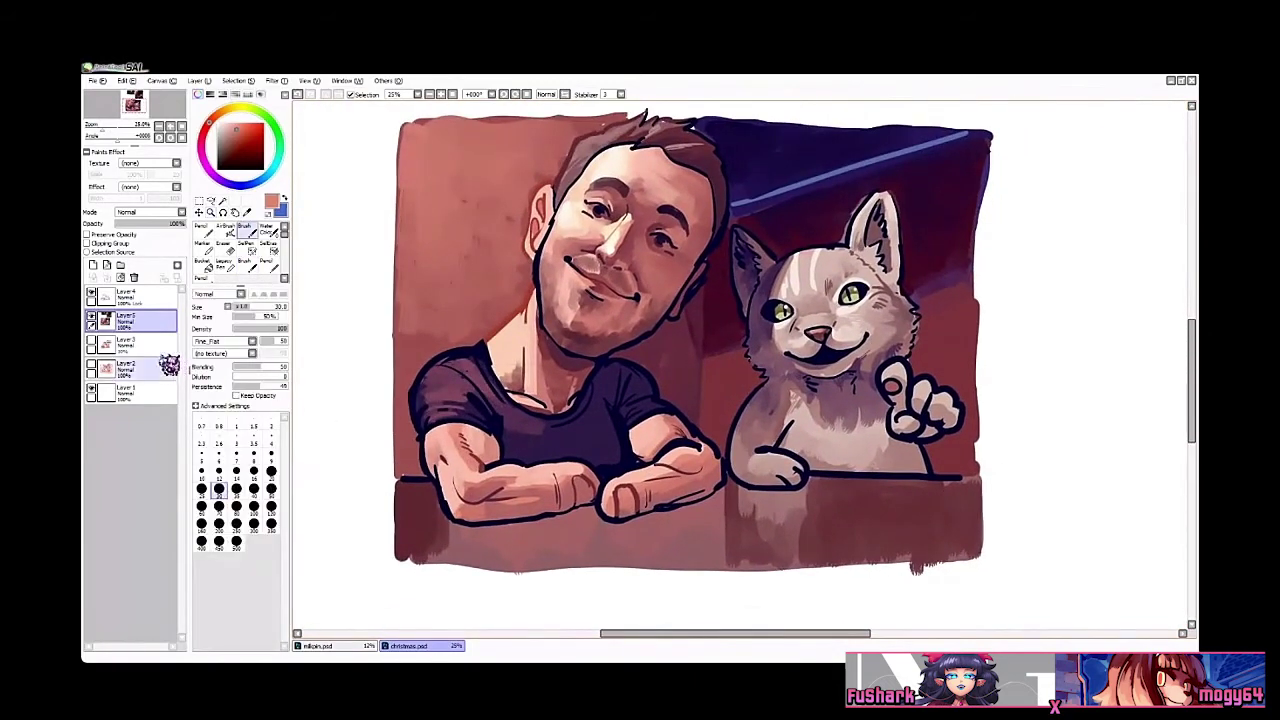
{"action": "left_click", "coordinate": [736, 514], "text": "alt"}
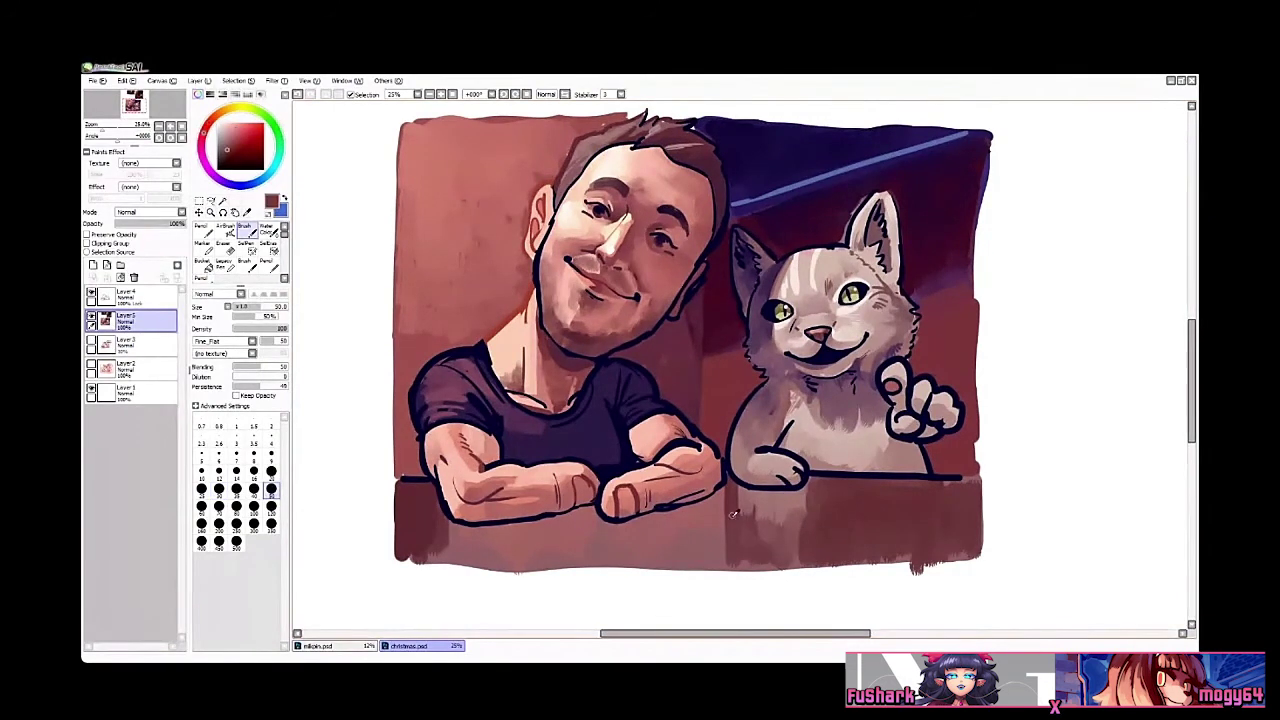
{"action": "left_click", "coordinate": [274, 508]}
{"action": "left_click_drag", "start_coordinate": [803, 514], "coordinate": [762, 480]}
{"action": "mouse_move", "coordinate": [705, 509]}
{"action": "left_mouse_down"}
{"action": "mouse_move", "coordinate": [671, 489]}
{"action": "mouse_move", "coordinate": [667, 523]}
{"action": "mouse_move", "coordinate": [650, 508]}
{"action": "mouse_move", "coordinate": [644, 525]}
{"action": "mouse_move", "coordinate": [635, 500]}
{"action": "mouse_move", "coordinate": [617, 528]}
{"action": "mouse_move", "coordinate": [580, 528]}
{"action": "mouse_move", "coordinate": [586, 505]}
{"action": "mouse_move", "coordinate": [598, 530]}
{"action": "mouse_move", "coordinate": [566, 526]}
{"action": "mouse_move", "coordinate": [562, 496]}
{"action": "mouse_move", "coordinate": [552, 521]}
{"action": "mouse_move", "coordinate": [539, 484]}
{"action": "left_mouse_up"}
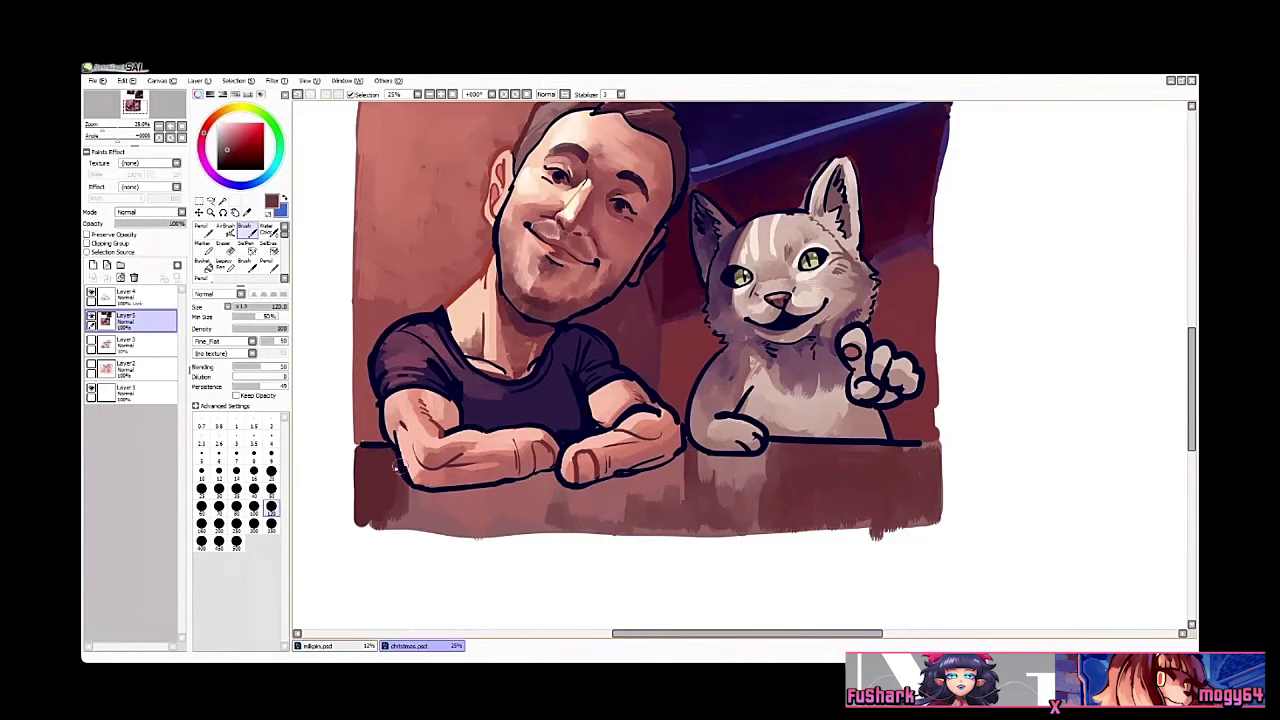
{"action": "mouse_move", "coordinate": [393, 510]}
{"action": "left_mouse_down"}
{"action": "mouse_move", "coordinate": [428, 530]}
{"action": "mouse_move", "coordinate": [437, 516]}
{"action": "mouse_move", "coordinate": [377, 497]}
{"action": "mouse_move", "coordinate": [477, 530]}
{"action": "left_mouse_up"}
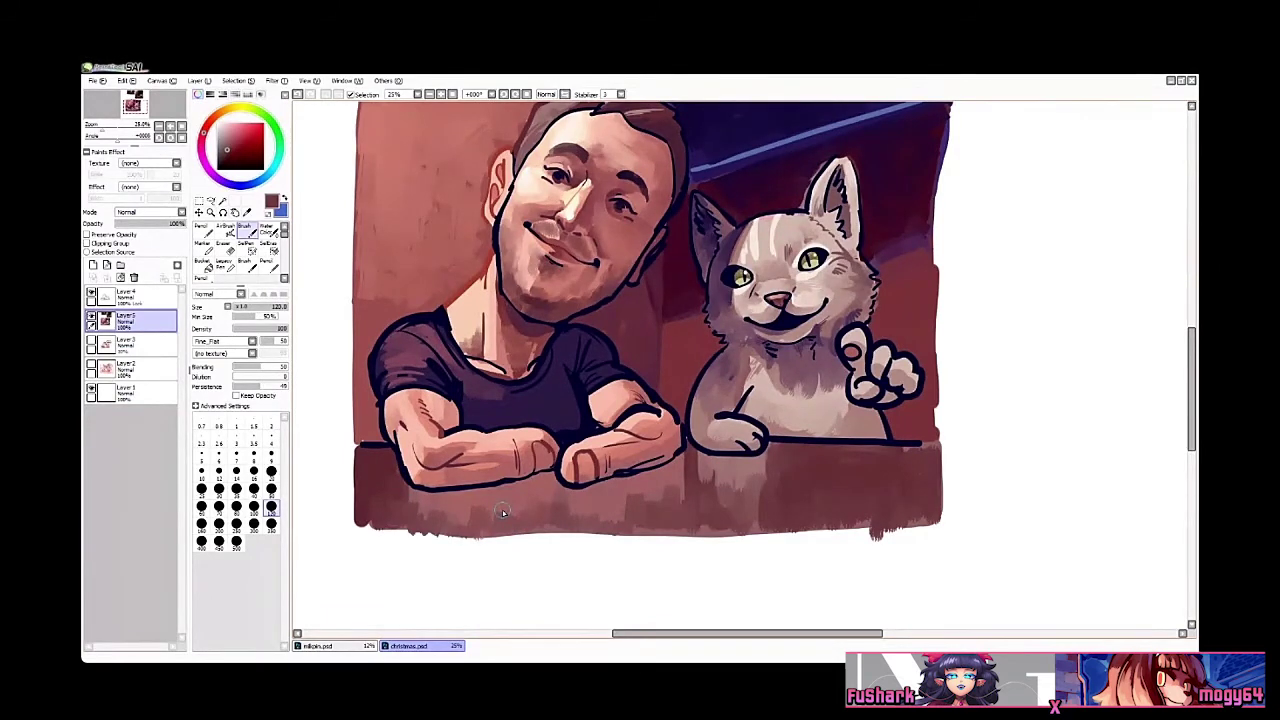
{"action": "key", "text": "n"}
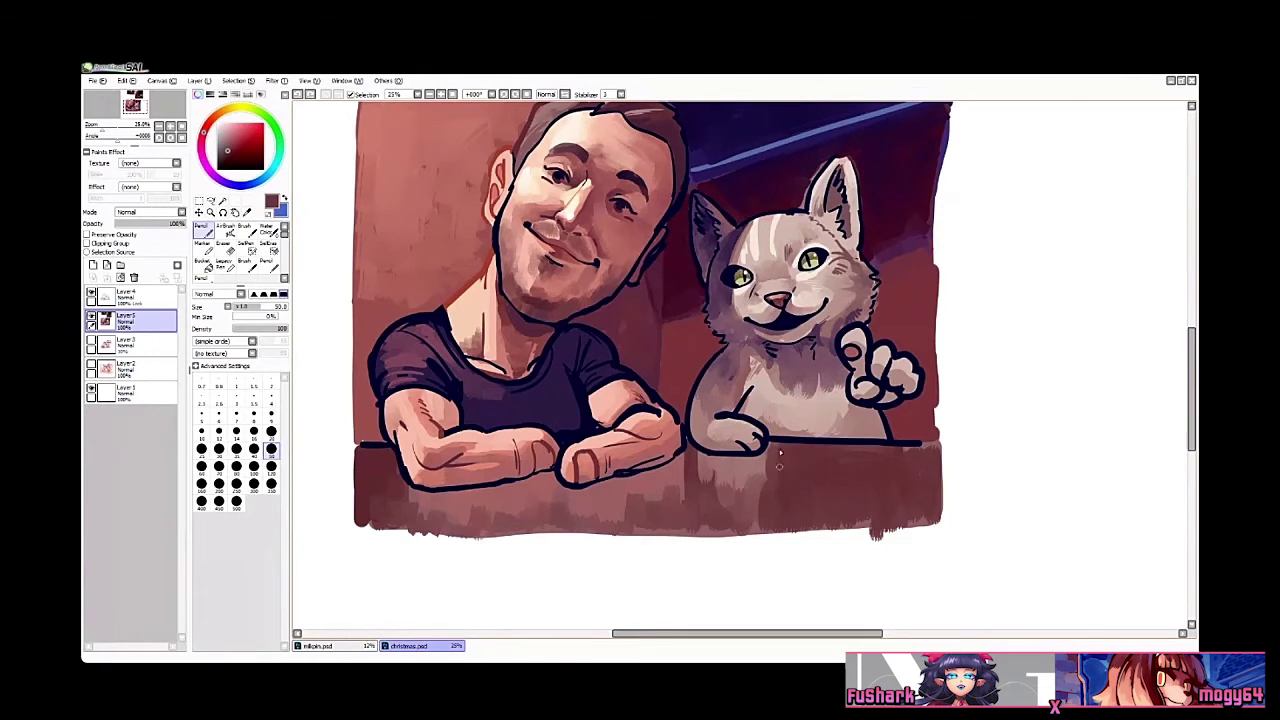
{"action": "key", "text": "b"}
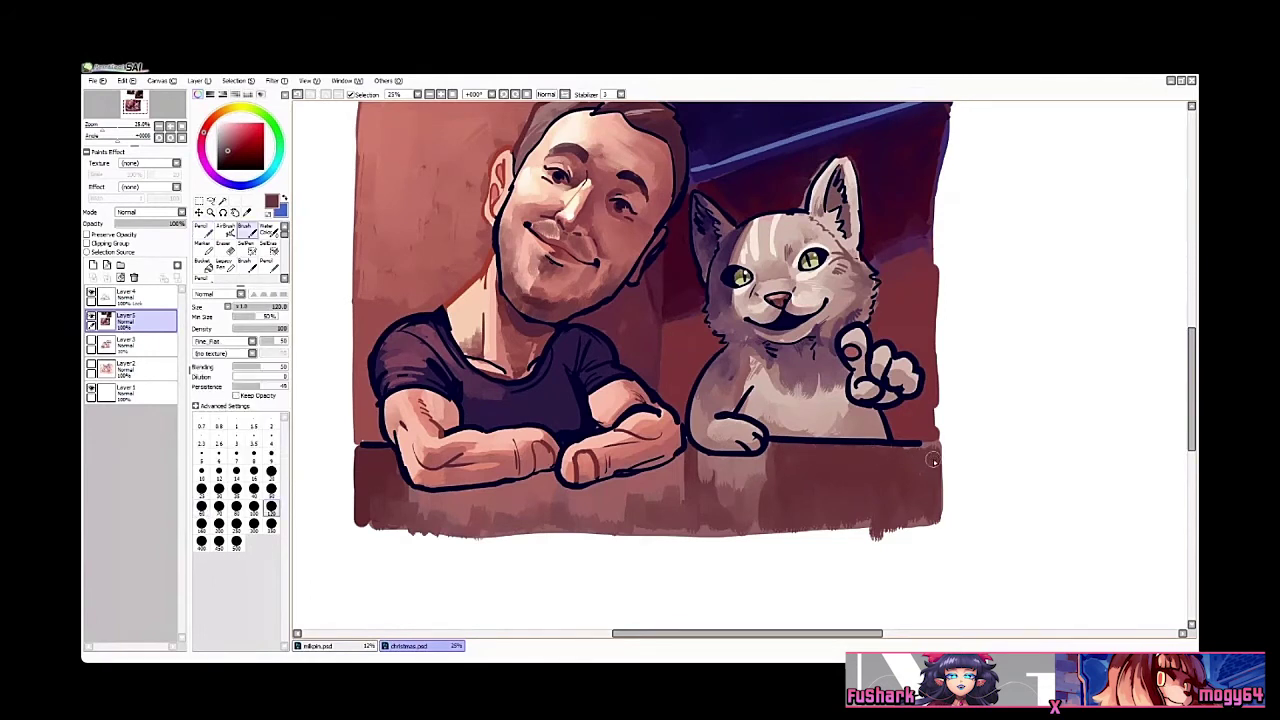
Step: Activate Layer 4 with Preserve Opacity turned off and ready the Pencil over the cat's face
{"action": "left_click_drag", "start_coordinate": [595, 290], "coordinate": [614, 423]}
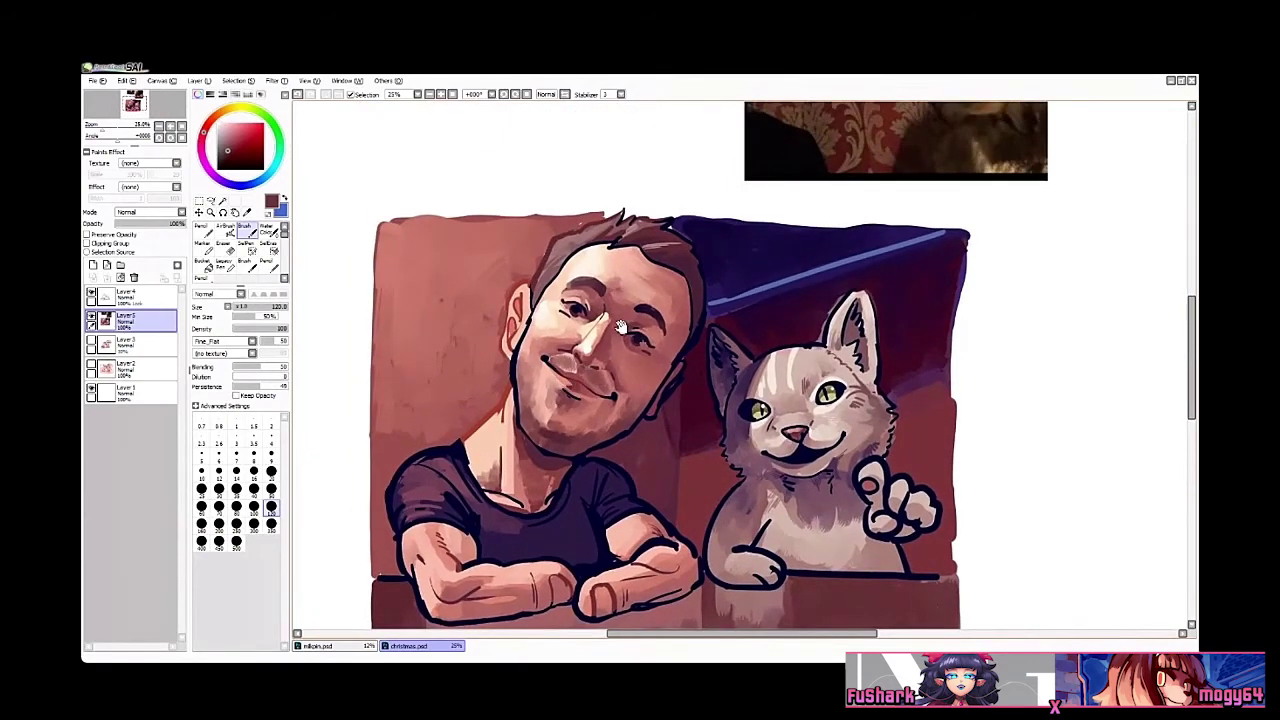
{"action": "left_click_drag", "start_coordinate": [652, 309], "coordinate": [606, 288]}
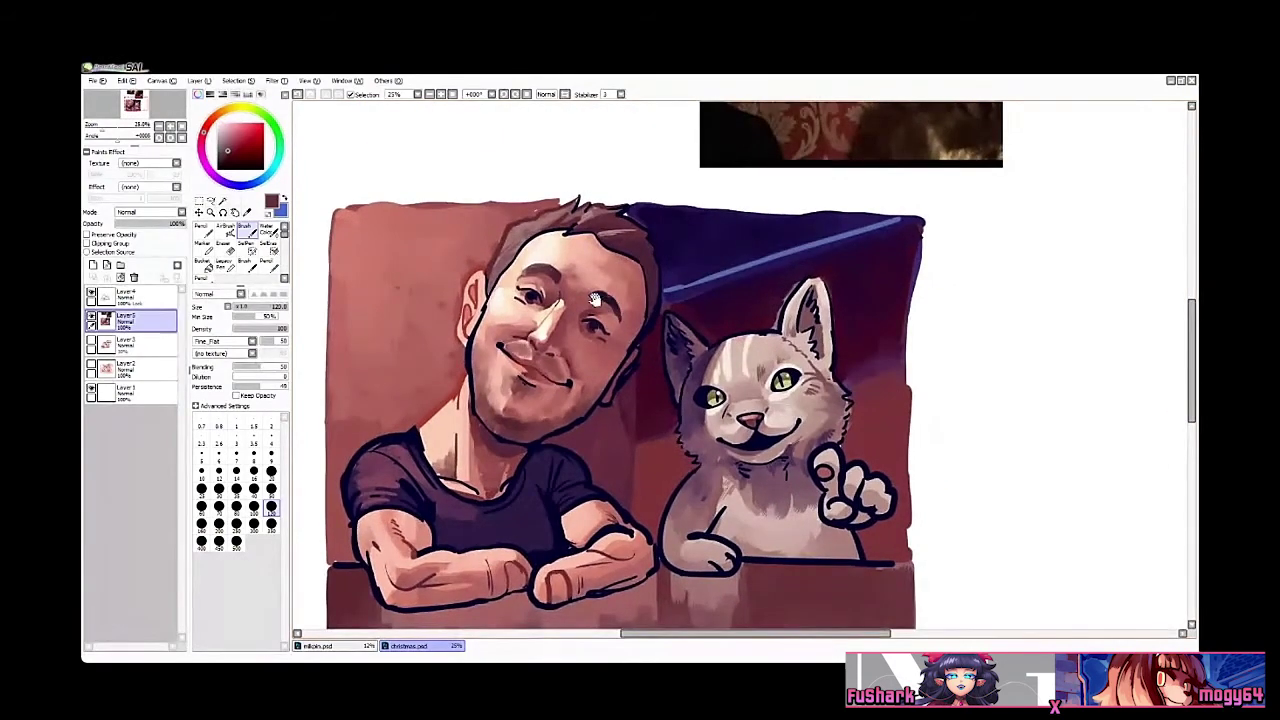
{"action": "key", "text": "n"}
{"action": "left_click_drag", "start_coordinate": [656, 324], "coordinate": [647, 323]}
{"action": "left_click", "coordinate": [154, 302]}
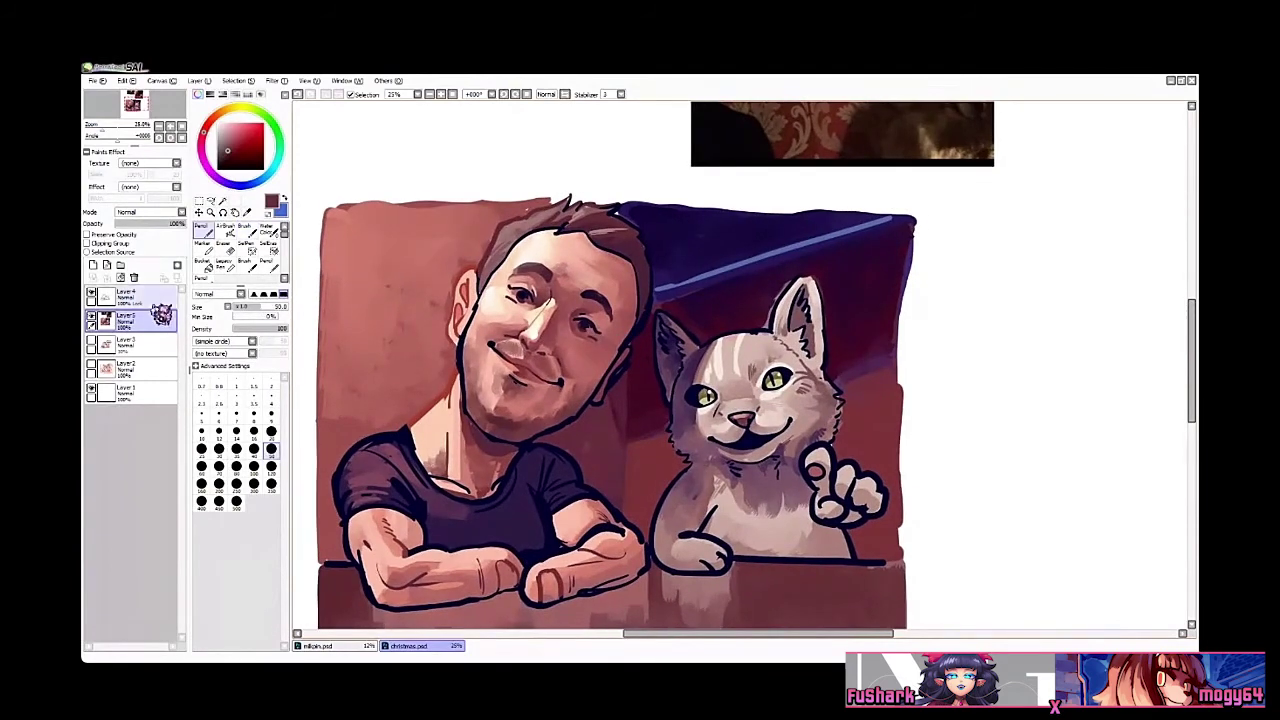
{"action": "key", "text": "ctrl+space"}
{"action": "left_click", "coordinate": [786, 422]}
{"action": "key", "text": "n"}
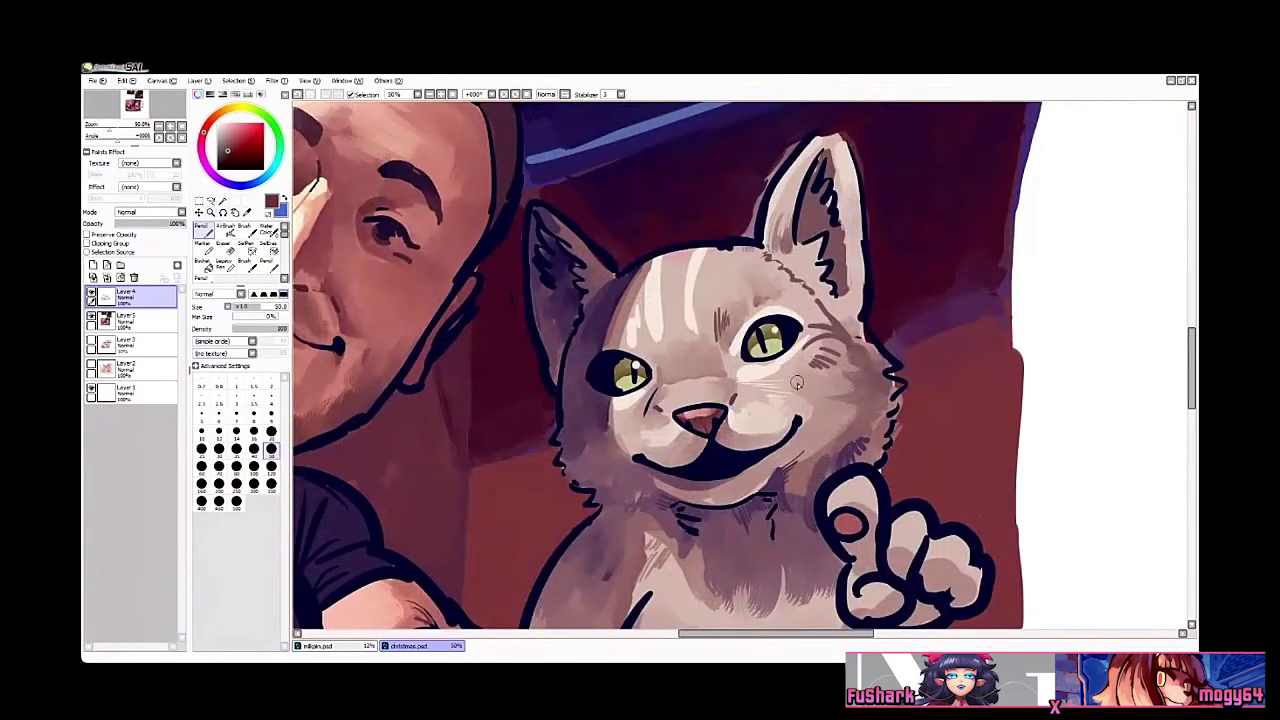
Step: Draw long fine whiskers on the cat's cheek above its raised paw on Layer 4, using the Pencil at size 16 in sampled cream
{"action": "left_click", "coordinate": [811, 385], "text": "alt"}
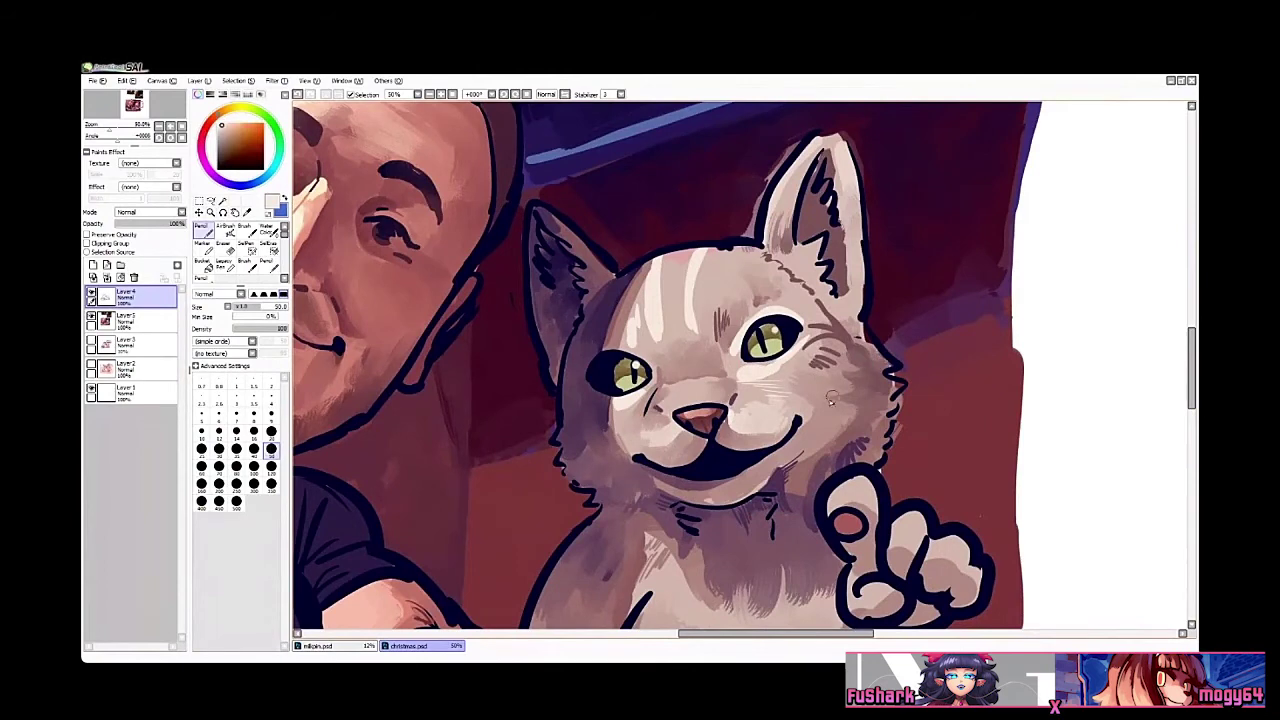
{"action": "left_click_drag", "start_coordinate": [788, 406], "coordinate": [975, 350]}
{"action": "key", "text": "ctrl+z"}
{"action": "left_click", "coordinate": [254, 432]}
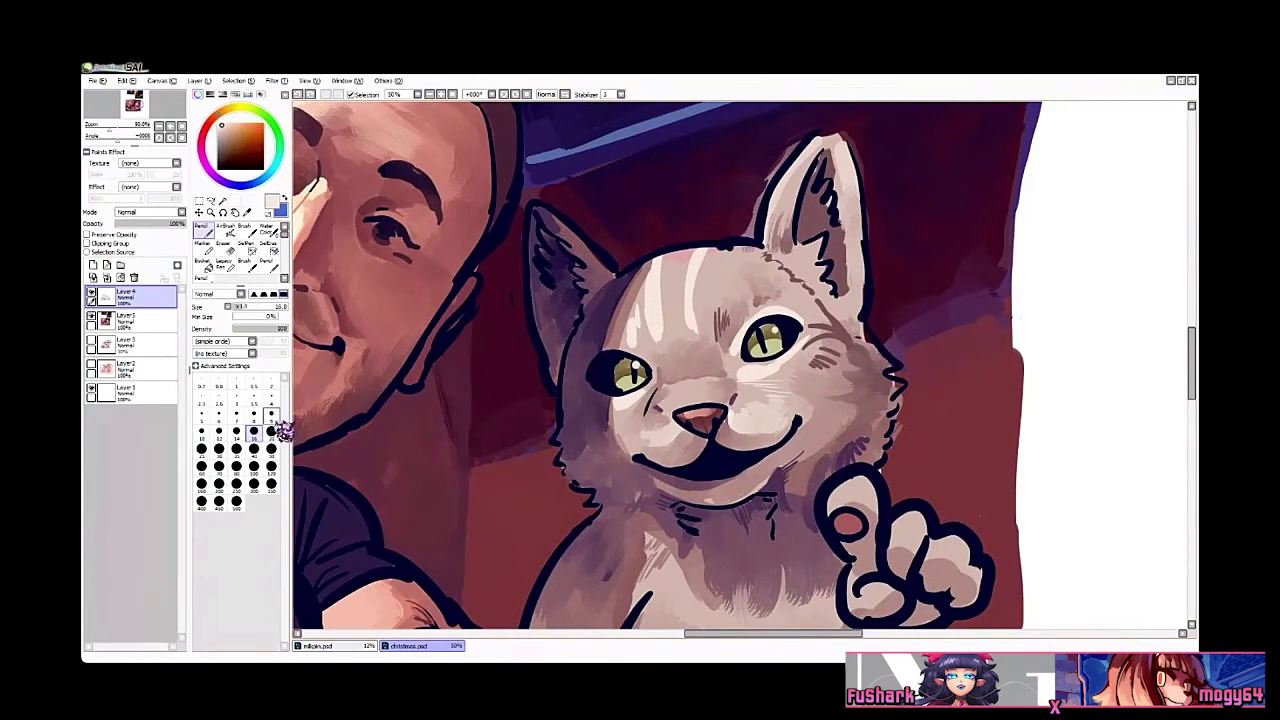
{"action": "key", "text": "Delete"}
{"action": "key", "text": "Delete"}
{"action": "left_click_drag", "start_coordinate": [790, 382], "coordinate": [962, 290]}
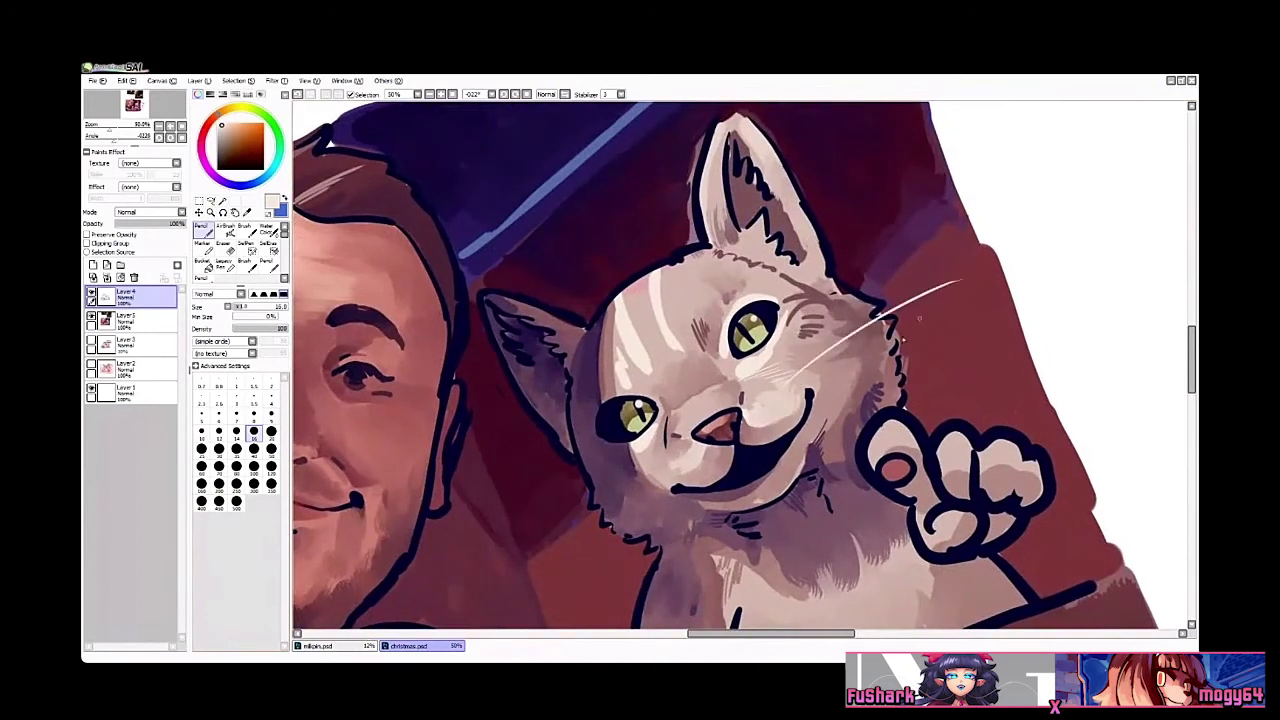
{"action": "key", "text": "ctrl+z"}
{"action": "key", "text": "ctrl+y"}
{"action": "left_click_drag", "start_coordinate": [808, 384], "coordinate": [970, 315]}
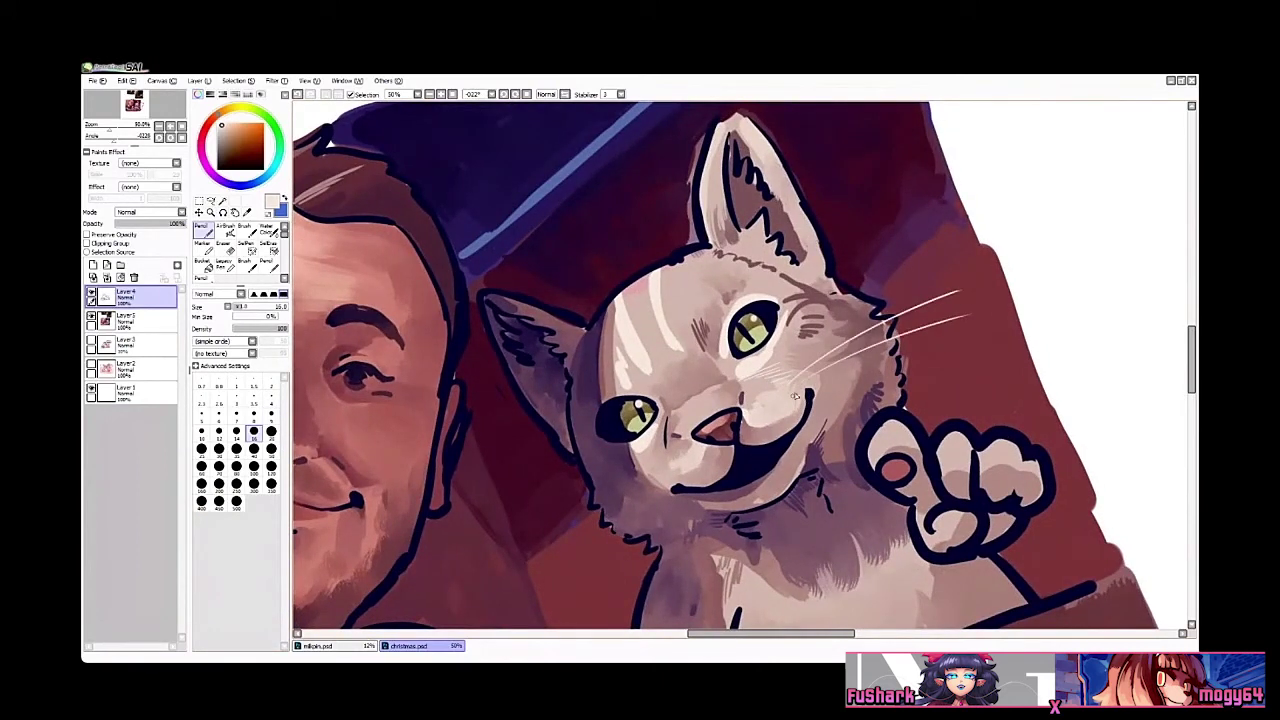
{"action": "mouse_move", "coordinate": [792, 398]}
{"action": "left_mouse_down"}
{"action": "mouse_move", "coordinate": [946, 350]}
{"action": "mouse_move", "coordinate": [938, 373]}
{"action": "left_mouse_up"}
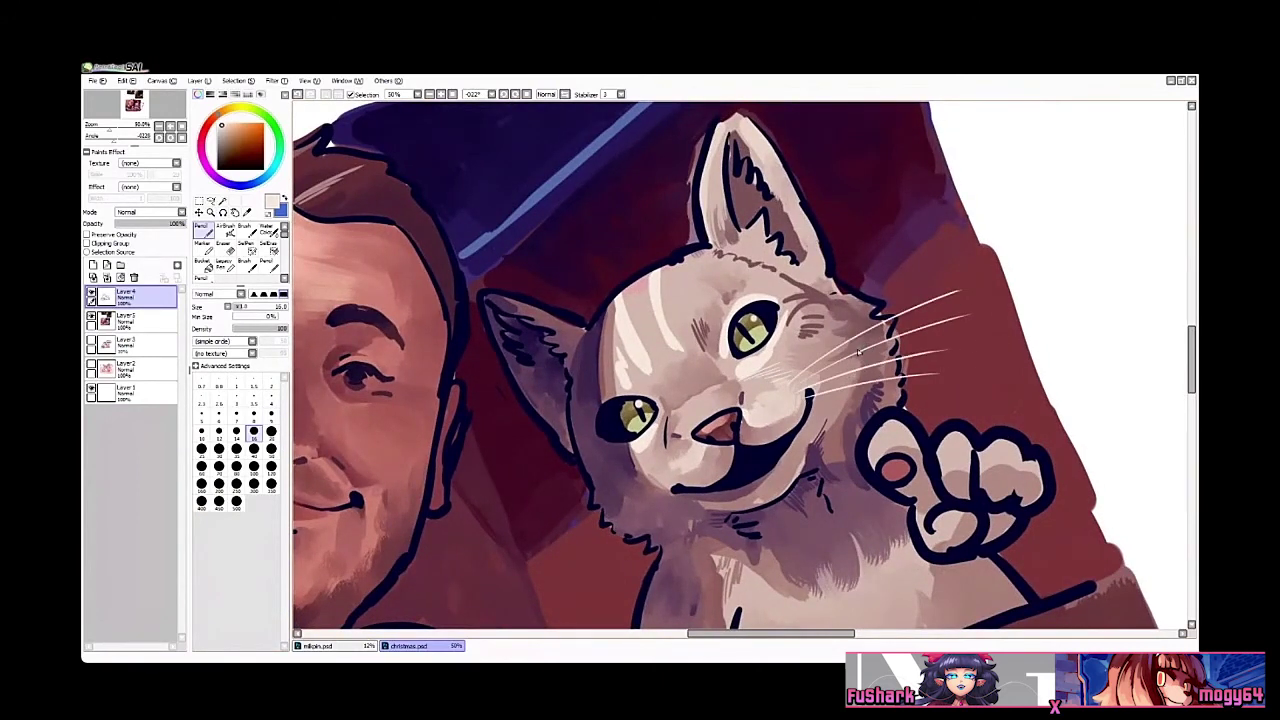
Step: Draw fine cream brow whiskers rising from above the cat's far eye past the top of its head
{"action": "left_click_drag", "start_coordinate": [666, 265], "coordinate": [659, 233]}
{"action": "key", "text": "End"}
{"action": "key", "text": "End"}
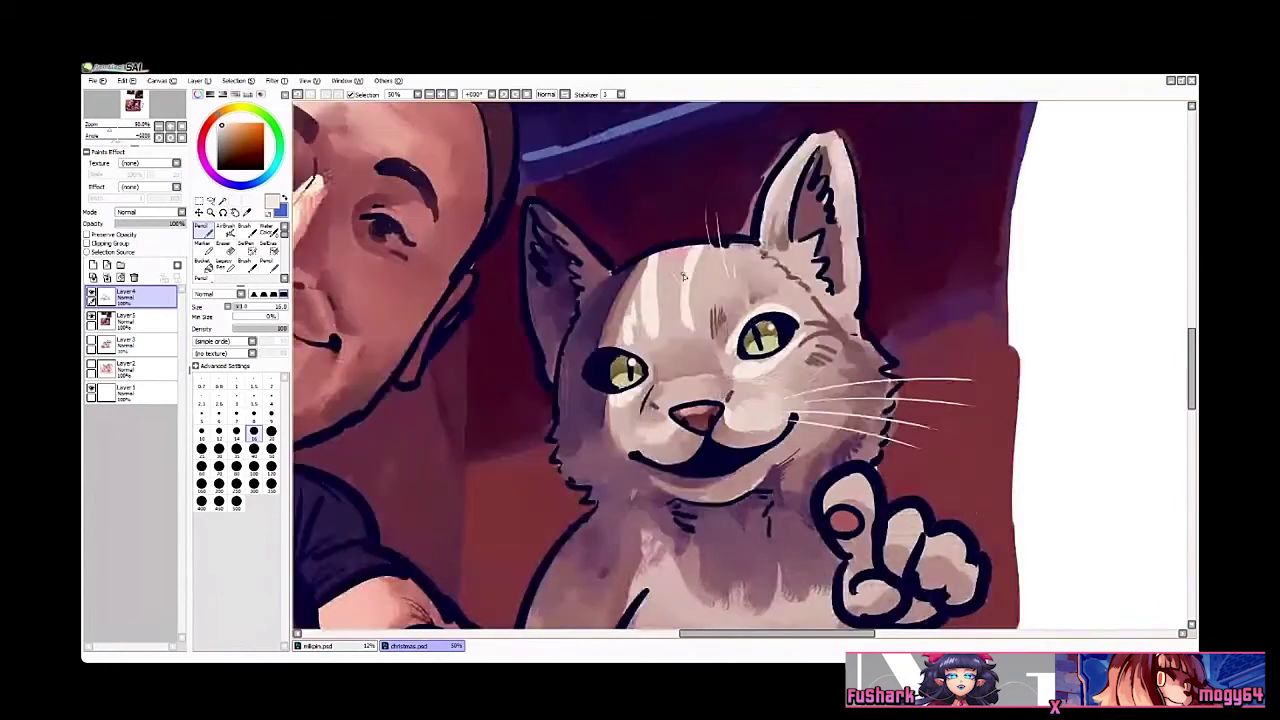
Step: Draw a matching fan of cream whiskers on the cat's cheek nearest the man
{"action": "key", "text": "Delete"}
{"action": "key", "text": "Delete"}
{"action": "key", "text": "Delete"}
{"action": "mouse_move", "coordinate": [690, 494]}
{"action": "left_mouse_down"}
{"action": "mouse_move", "coordinate": [771, 355]}
{"action": "mouse_move", "coordinate": [672, 534]}
{"action": "left_mouse_up"}
{"action": "left_click_drag", "start_coordinate": [746, 410], "coordinate": [690, 549]}
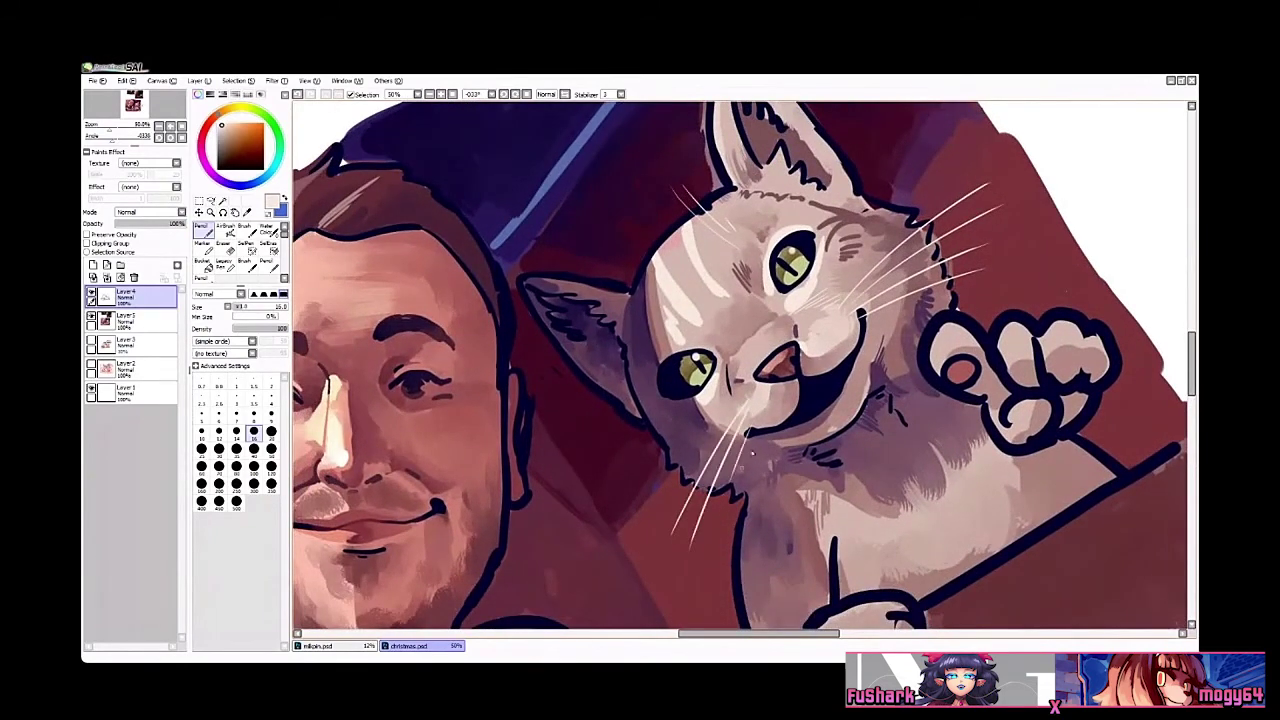
{"action": "left_click_drag", "start_coordinate": [763, 412], "coordinate": [741, 484]}
{"action": "key", "text": "ctrl+z"}
{"action": "mouse_move", "coordinate": [761, 408]}
{"action": "left_mouse_down"}
{"action": "mouse_move", "coordinate": [749, 436]}
{"action": "mouse_move", "coordinate": [699, 447]}
{"action": "mouse_move", "coordinate": [637, 533]}
{"action": "left_mouse_up"}
{"action": "key", "text": "ctrl+z"}
{"action": "key", "text": "ctrl+z"}
{"action": "mouse_move", "coordinate": [740, 402]}
{"action": "left_mouse_down"}
{"action": "mouse_move", "coordinate": [685, 467]}
{"action": "mouse_move", "coordinate": [694, 439]}
{"action": "left_mouse_up"}
{"action": "key", "text": "ctrl+z"}
{"action": "key", "text": "Home"}
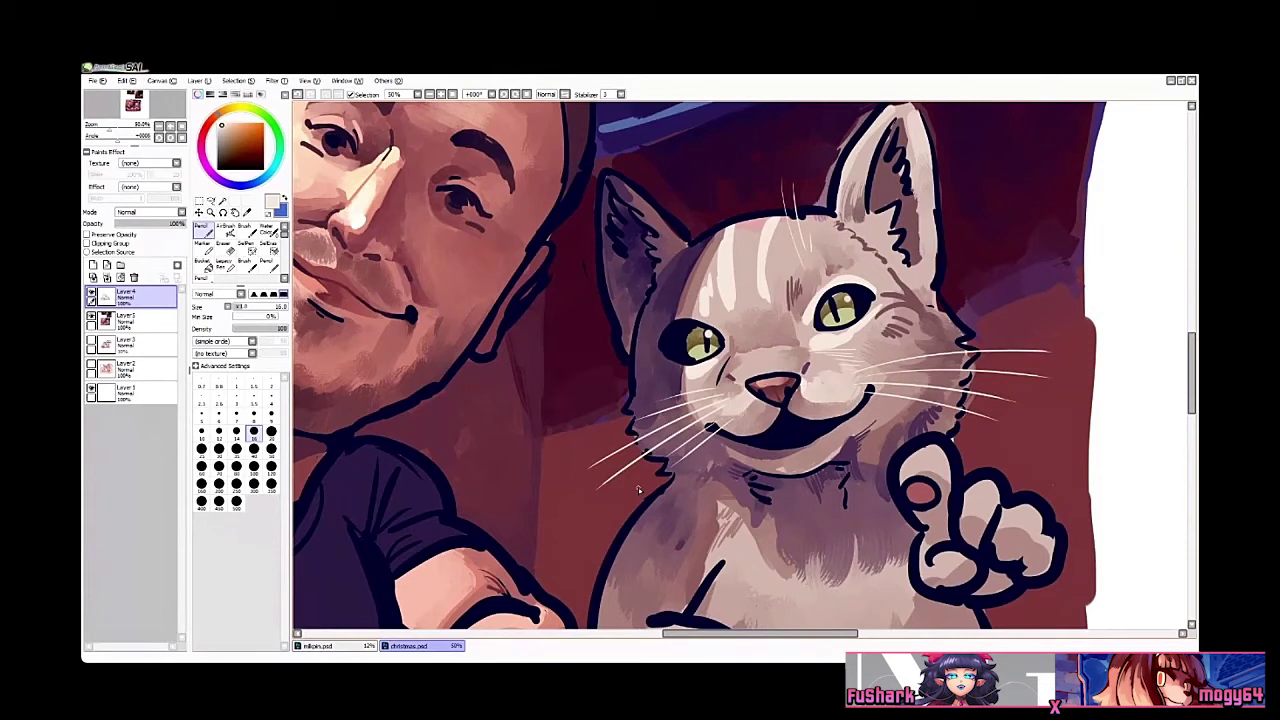
Step: Touch up the dark background between the man's ear and the cat with sampled dark maroon
{"action": "left_click_drag", "start_coordinate": [765, 311], "coordinate": [739, 299]}
{"action": "left_click", "coordinate": [748, 312], "text": "ctrl+alt"}
{"action": "left_click", "coordinate": [632, 321], "text": "ctrl"}
{"action": "left_click", "coordinate": [630, 321], "text": "ctrl"}
{"action": "right_click", "coordinate": [606, 325]}
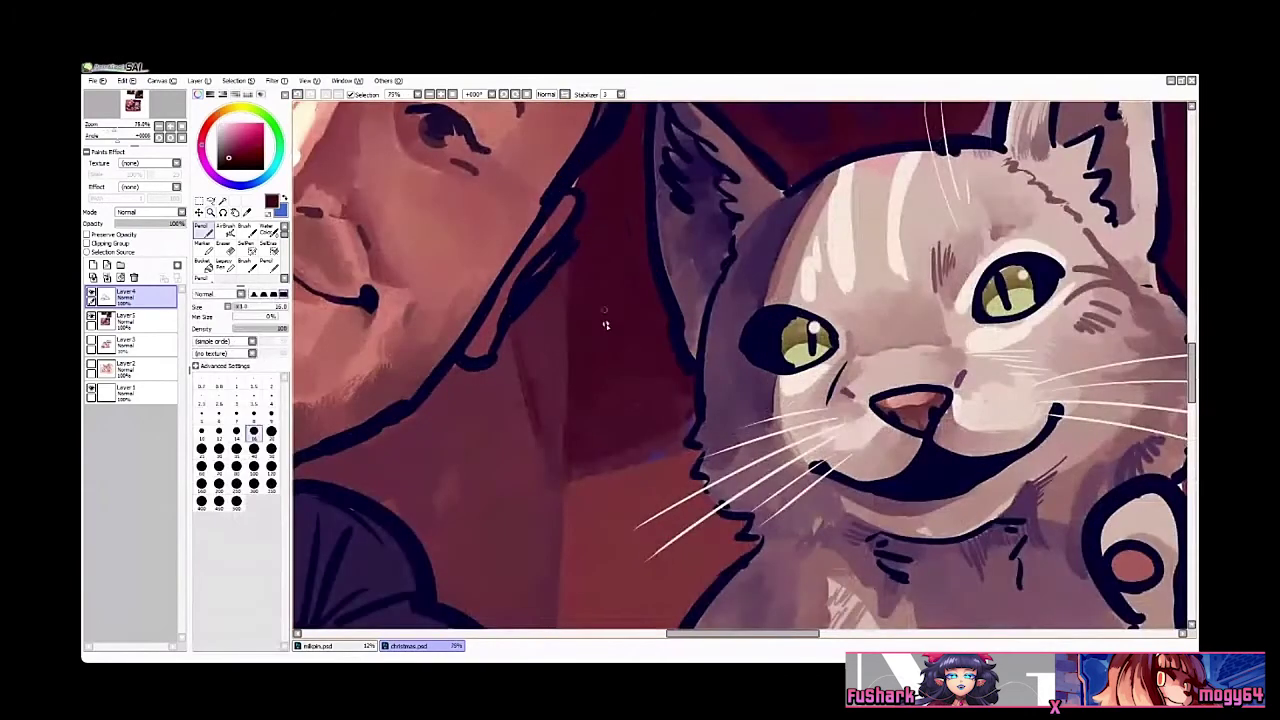
{"action": "left_click", "coordinate": [607, 322]}
{"action": "key", "text": "ctrl+z"}
{"action": "key", "text": "e"}
{"action": "left_click", "coordinate": [606, 320]}
{"action": "scroll", "coordinate": [610, 360], "scroll_direction": "down", "scroll_amount": 3}
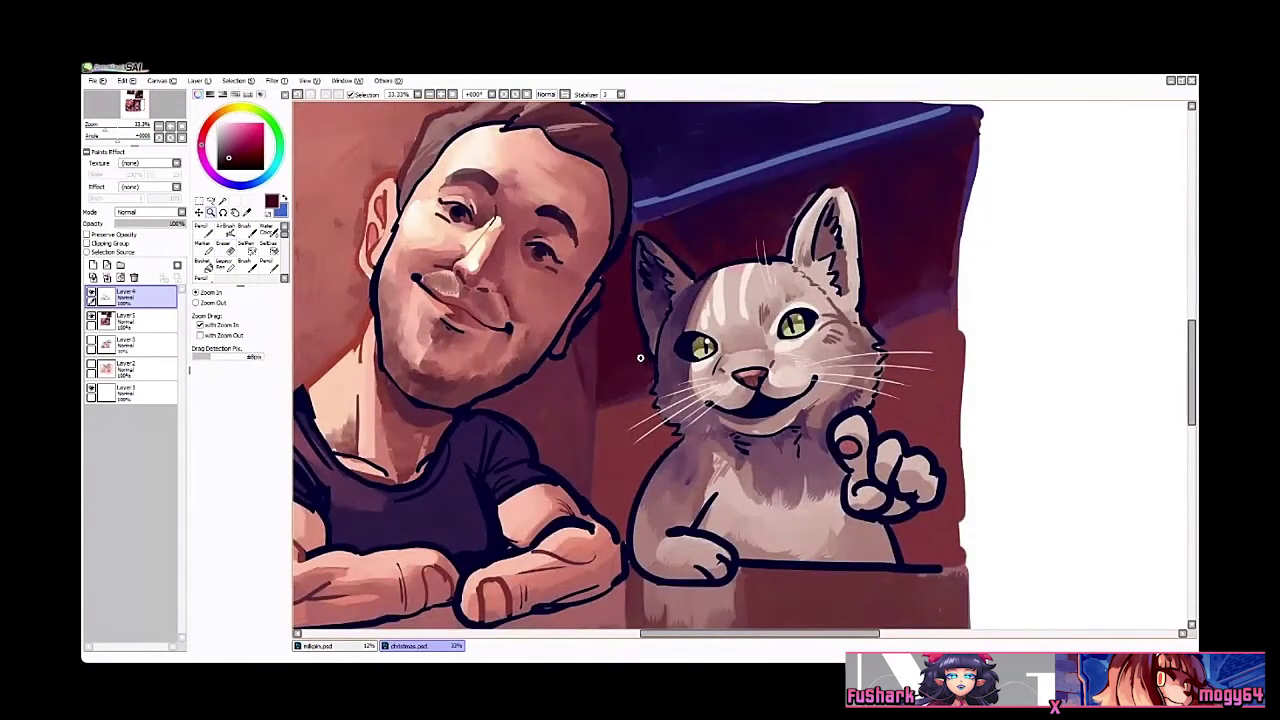
Step: On Layer 5, blend sampled dark purple over the base of the cat's ear nearest the man with the Fine_Round_1 brush at size 60
{"action": "left_click", "coordinate": [130, 318]}
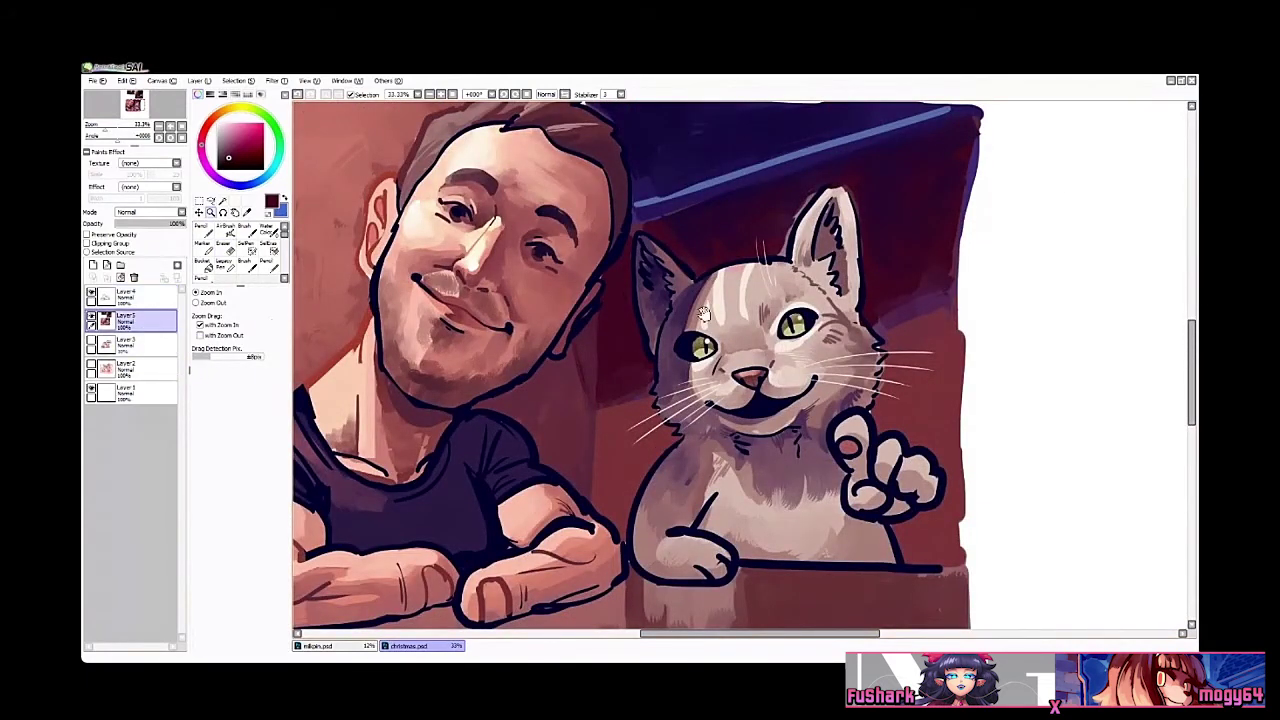
{"action": "scroll", "coordinate": [700, 312], "scroll_direction": "up", "scroll_amount": 2}
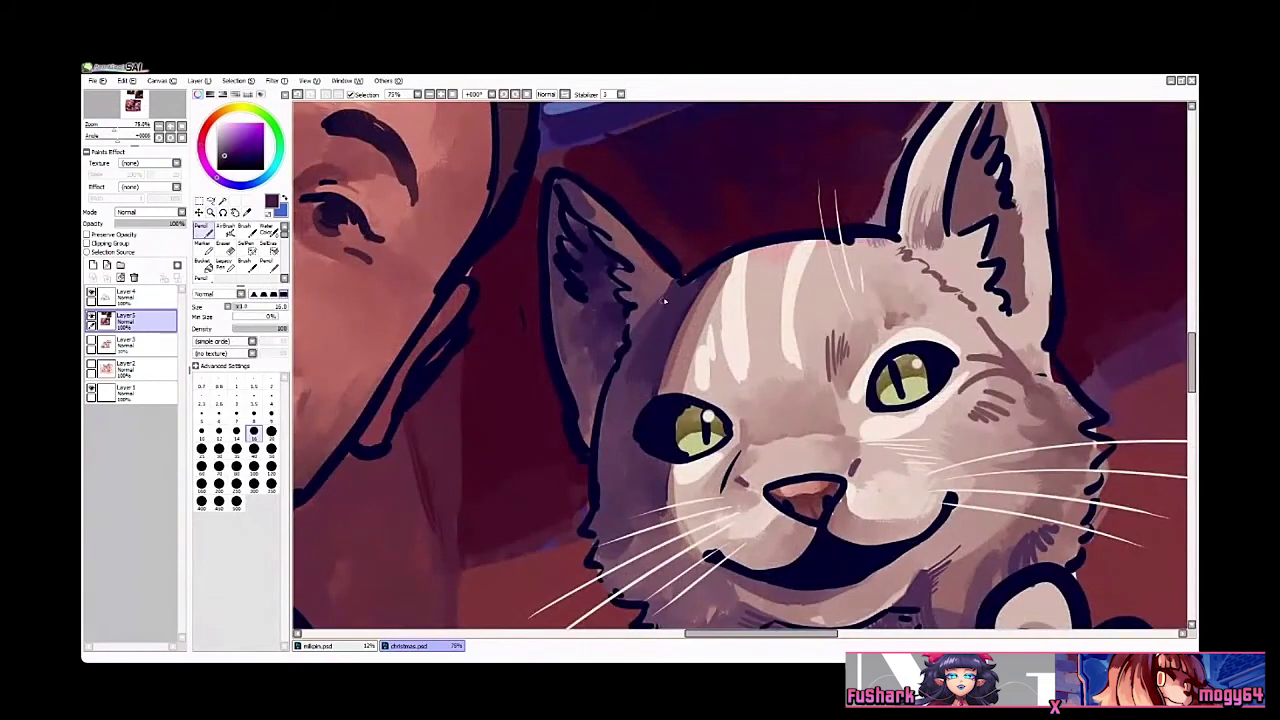
{"action": "key", "text": "b"}
{"action": "key", "text": "b"}
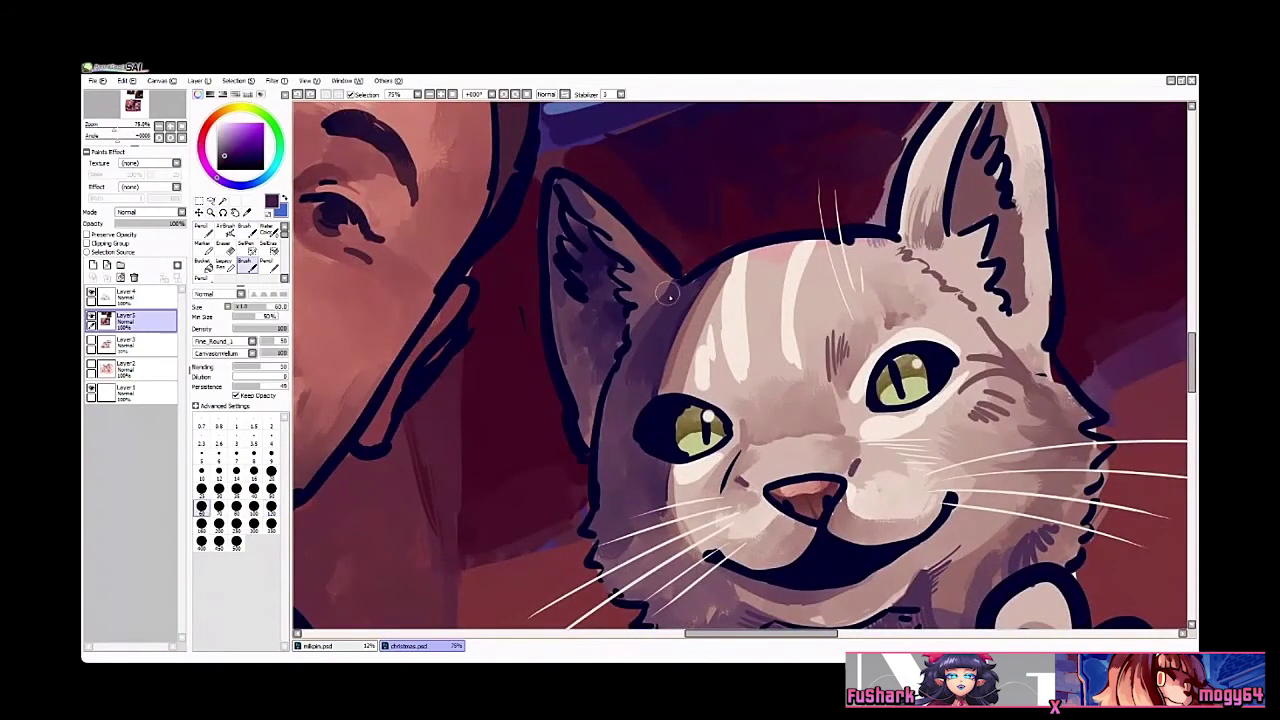
{"action": "left_click_drag", "start_coordinate": [666, 293], "coordinate": [642, 300]}
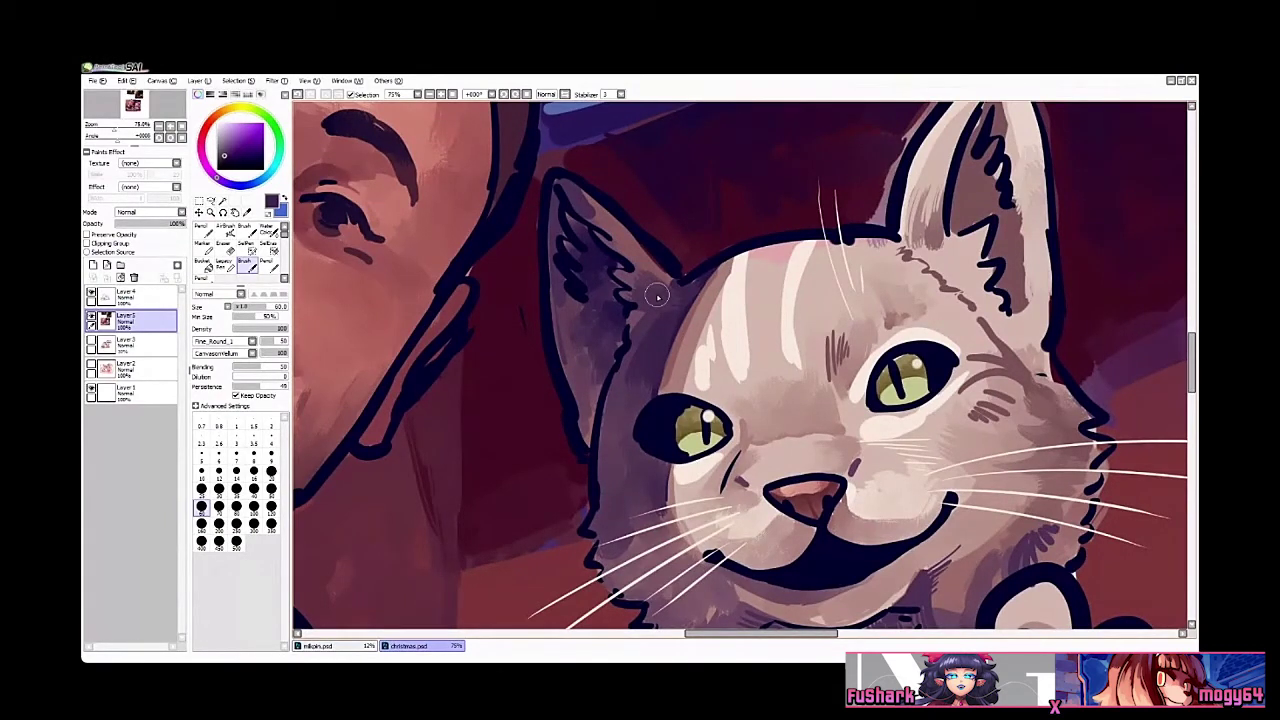
Step: Paint a light fur tuft over the tip of the cat's far ear with the Pencil in sampled beige
{"action": "left_click_drag", "start_coordinate": [704, 383], "coordinate": [698, 359]}
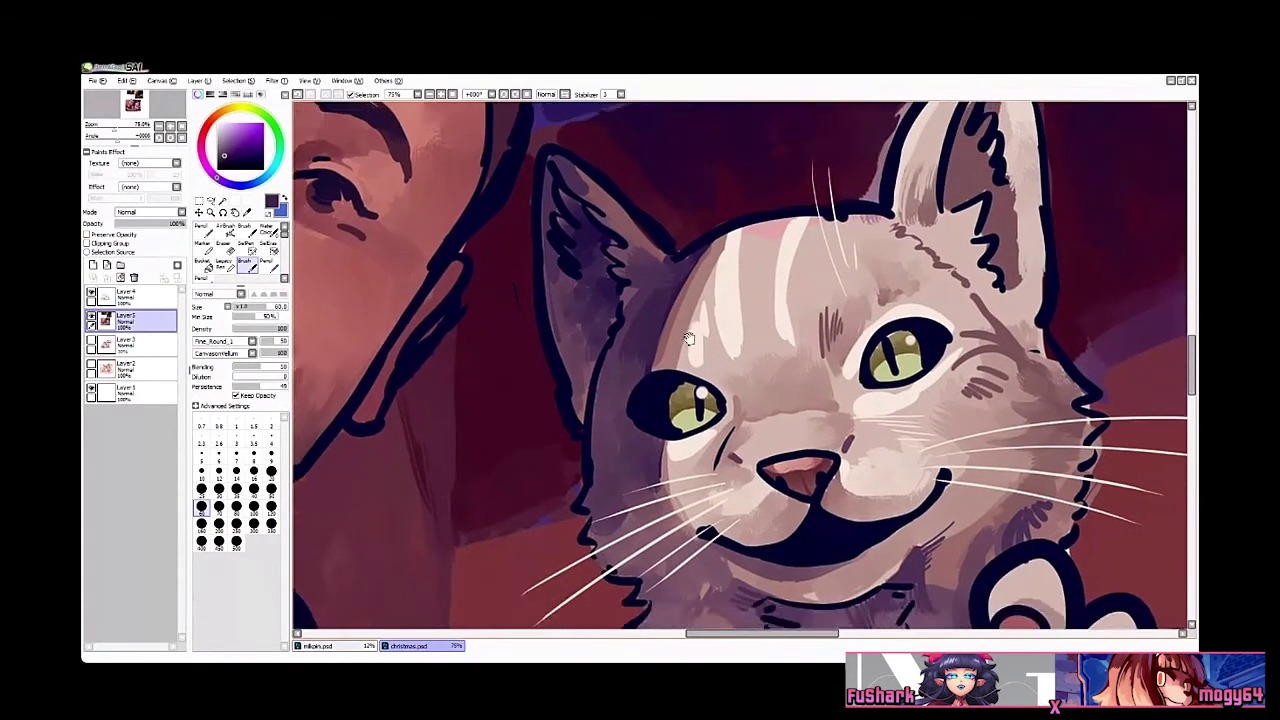
{"action": "left_click", "coordinate": [704, 332], "text": "ctrl+alt"}
{"action": "left_click", "coordinate": [704, 332], "text": "ctrl+alt"}
{"action": "left_click", "coordinate": [775, 335], "text": "ctrl"}
{"action": "left_click_drag", "start_coordinate": [763, 265], "coordinate": [743, 285]}
{"action": "left_click", "coordinate": [778, 240], "text": "ctrl"}
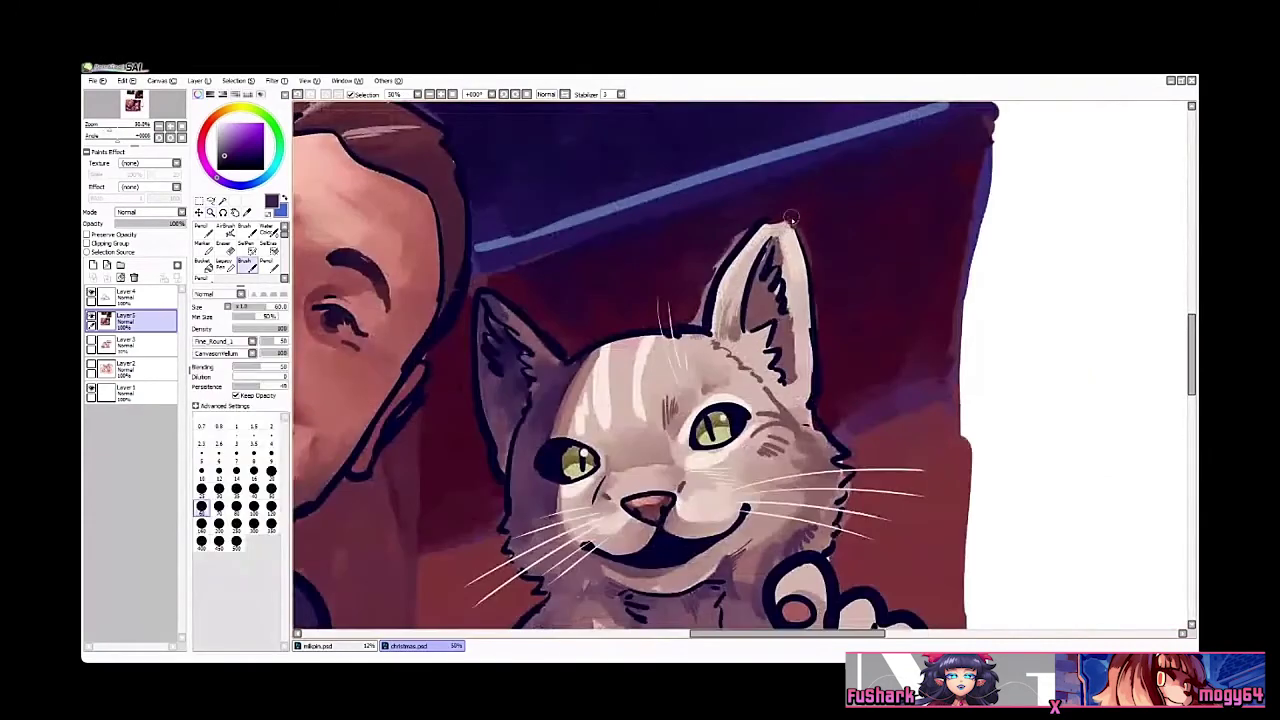
{"action": "left_click", "coordinate": [787, 228], "text": "alt"}
{"action": "key", "text": "n"}
{"action": "mouse_move", "coordinate": [768, 220]}
{"action": "left_mouse_down"}
{"action": "mouse_move", "coordinate": [780, 232]}
{"action": "mouse_move", "coordinate": [775, 212]}
{"action": "mouse_move", "coordinate": [776, 230]}
{"action": "mouse_move", "coordinate": [786, 219]}
{"action": "mouse_move", "coordinate": [792, 236]}
{"action": "mouse_move", "coordinate": [760, 265]}
{"action": "mouse_move", "coordinate": [725, 248]}
{"action": "left_mouse_up"}
{"action": "key", "text": "ctrl+z"}
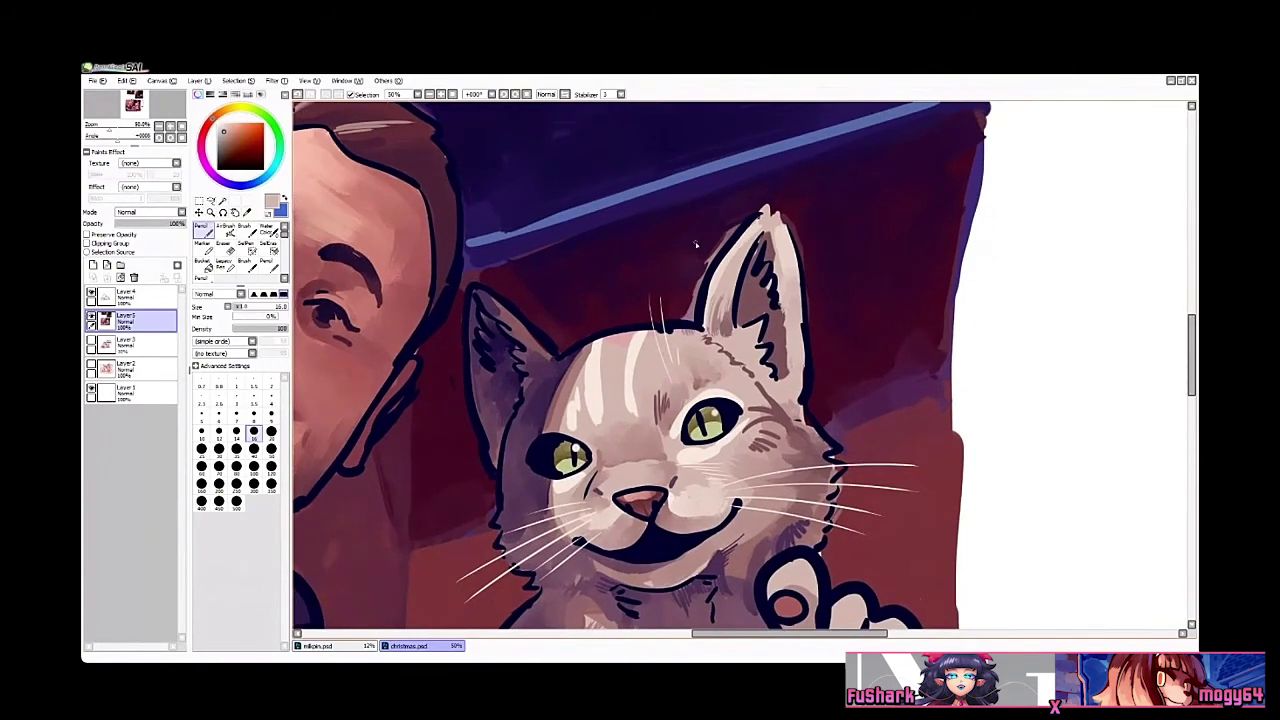
Step: Shade inside the cat's far ear with dark purple sampled from the near ear, using the Fine_Round_1 brush at size 60
{"action": "scroll", "coordinate": [585, 410], "scroll_direction": "up", "scroll_amount": 1}
{"action": "left_click", "coordinate": [510, 347], "text": "alt"}
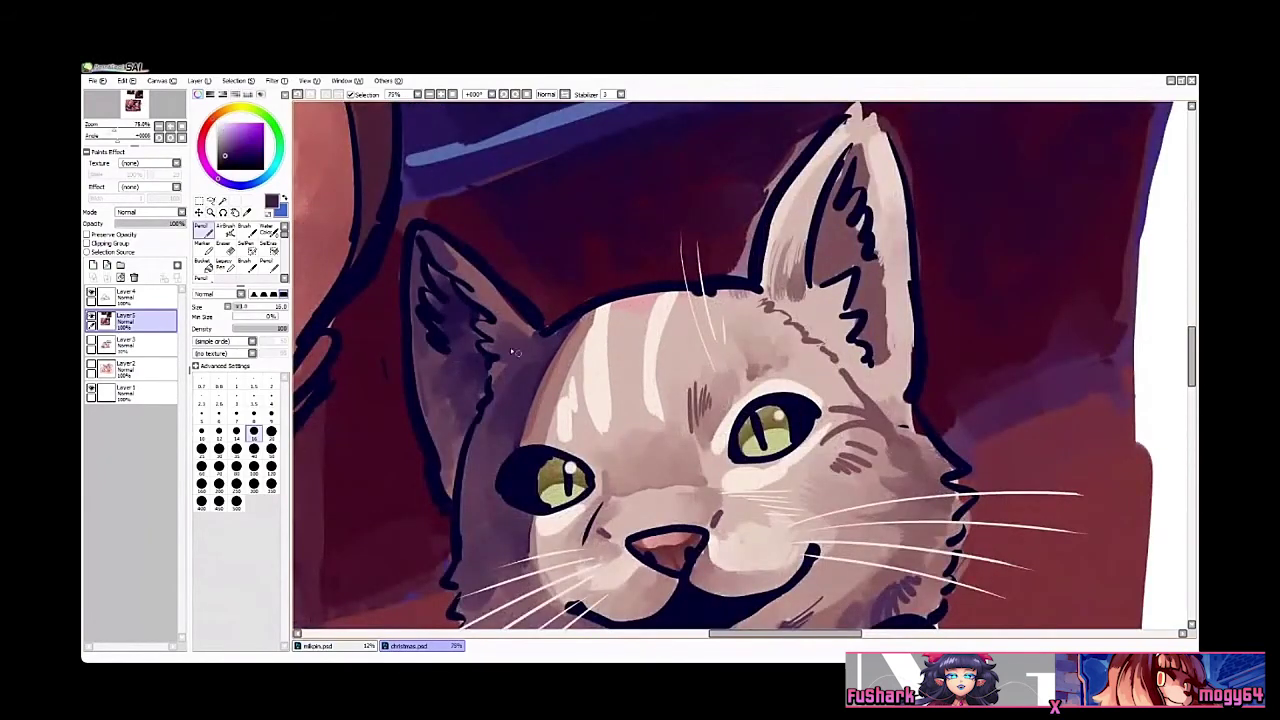
{"action": "left_click", "coordinate": [450, 296], "text": "alt"}
{"action": "left_click_drag", "start_coordinate": [868, 250], "coordinate": [792, 254]}
{"action": "scroll", "coordinate": [791, 256], "scroll_direction": "up", "scroll_amount": 1}
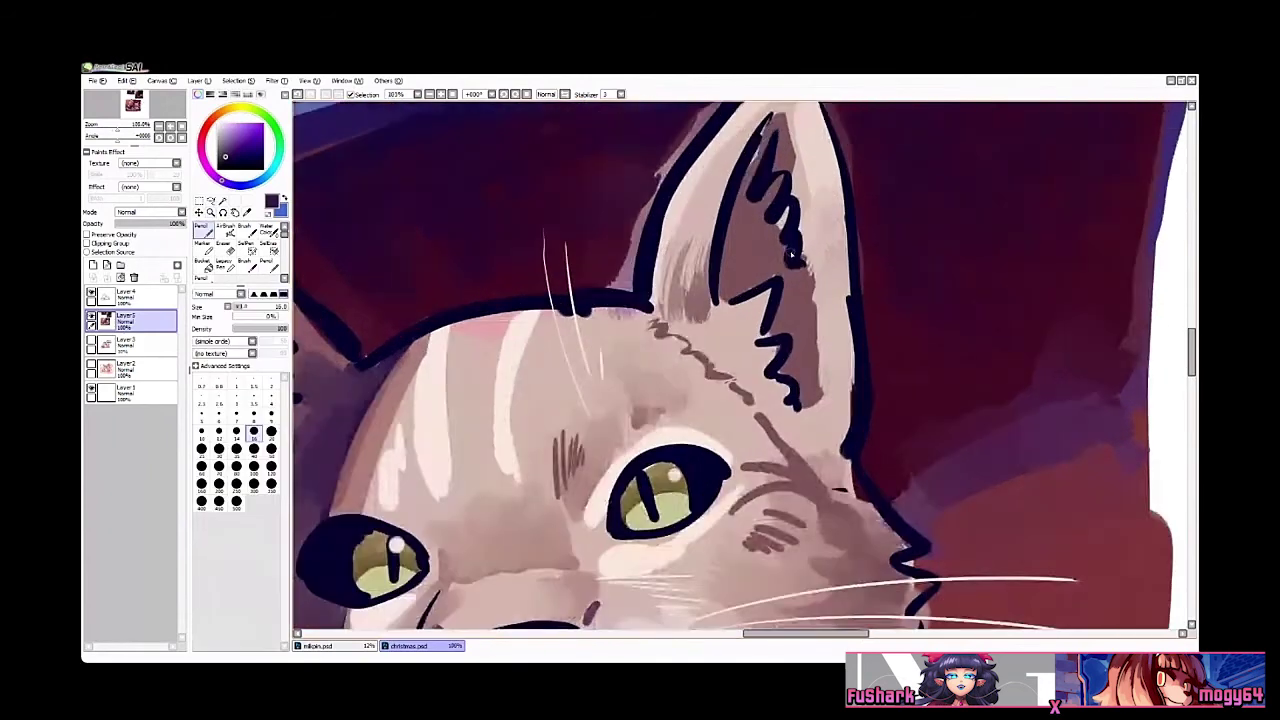
{"action": "key", "text": "b"}
{"action": "left_click_drag", "start_coordinate": [733, 284], "coordinate": [750, 232]}
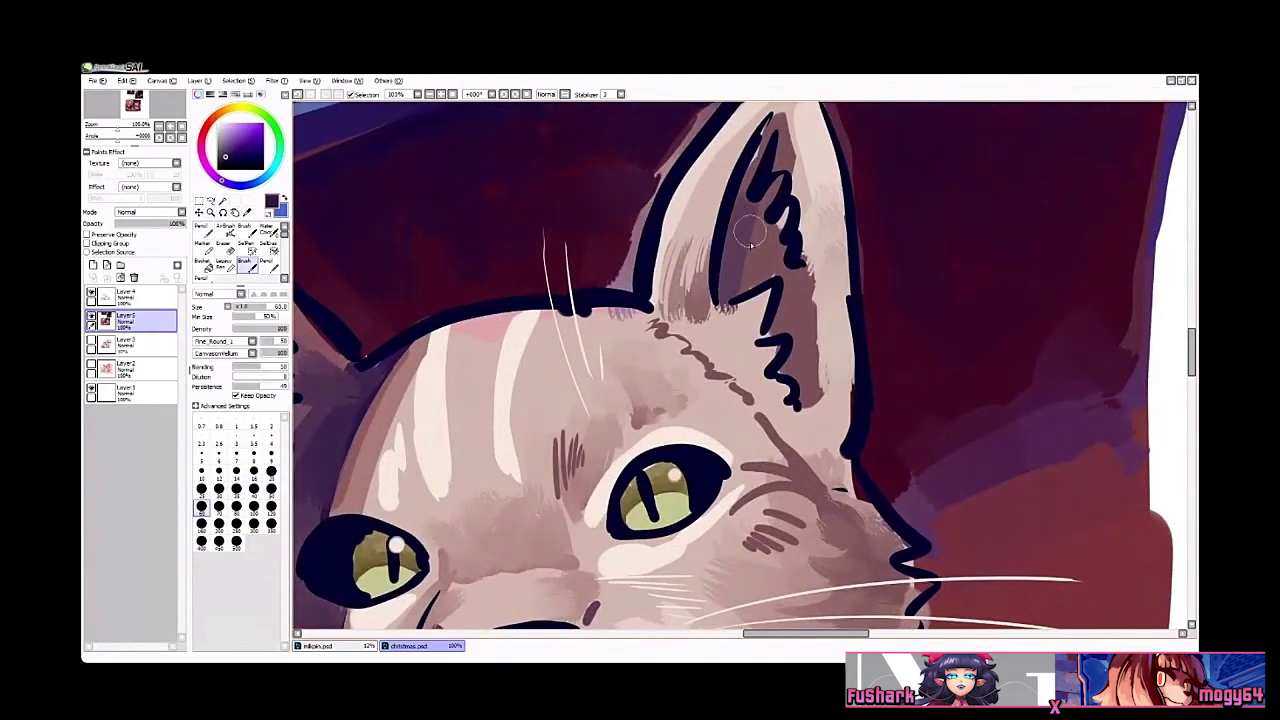
Step: Fill out the dark purple shading deeper inside the far ear with the Pencil and a Fine_Flat brush at size 30
{"action": "key", "text": "n"}
{"action": "mouse_move", "coordinate": [740, 280]}
{"action": "left_mouse_down"}
{"action": "mouse_move", "coordinate": [734, 297]}
{"action": "mouse_move", "coordinate": [753, 230]}
{"action": "mouse_move", "coordinate": [746, 276]}
{"action": "mouse_move", "coordinate": [770, 255]}
{"action": "mouse_move", "coordinate": [767, 274]}
{"action": "mouse_move", "coordinate": [728, 323]}
{"action": "mouse_move", "coordinate": [747, 310]}
{"action": "left_mouse_up"}
{"action": "key", "text": "b"}
{"action": "key", "text": "n"}
{"action": "key", "text": "b"}
{"action": "key", "text": "n"}
{"action": "key", "text": "b"}
{"action": "mouse_move", "coordinate": [747, 310]}
{"action": "left_mouse_down"}
{"action": "mouse_move", "coordinate": [733, 337]}
{"action": "mouse_move", "coordinate": [752, 346]}
{"action": "mouse_move", "coordinate": [733, 350]}
{"action": "mouse_move", "coordinate": [733, 280]}
{"action": "mouse_move", "coordinate": [788, 316]}
{"action": "mouse_move", "coordinate": [790, 332]}
{"action": "mouse_move", "coordinate": [788, 235]}
{"action": "mouse_move", "coordinate": [760, 169]}
{"action": "mouse_move", "coordinate": [745, 203]}
{"action": "left_mouse_up"}
{"action": "key", "text": "b"}
{"action": "left_click", "coordinate": [219, 489]}
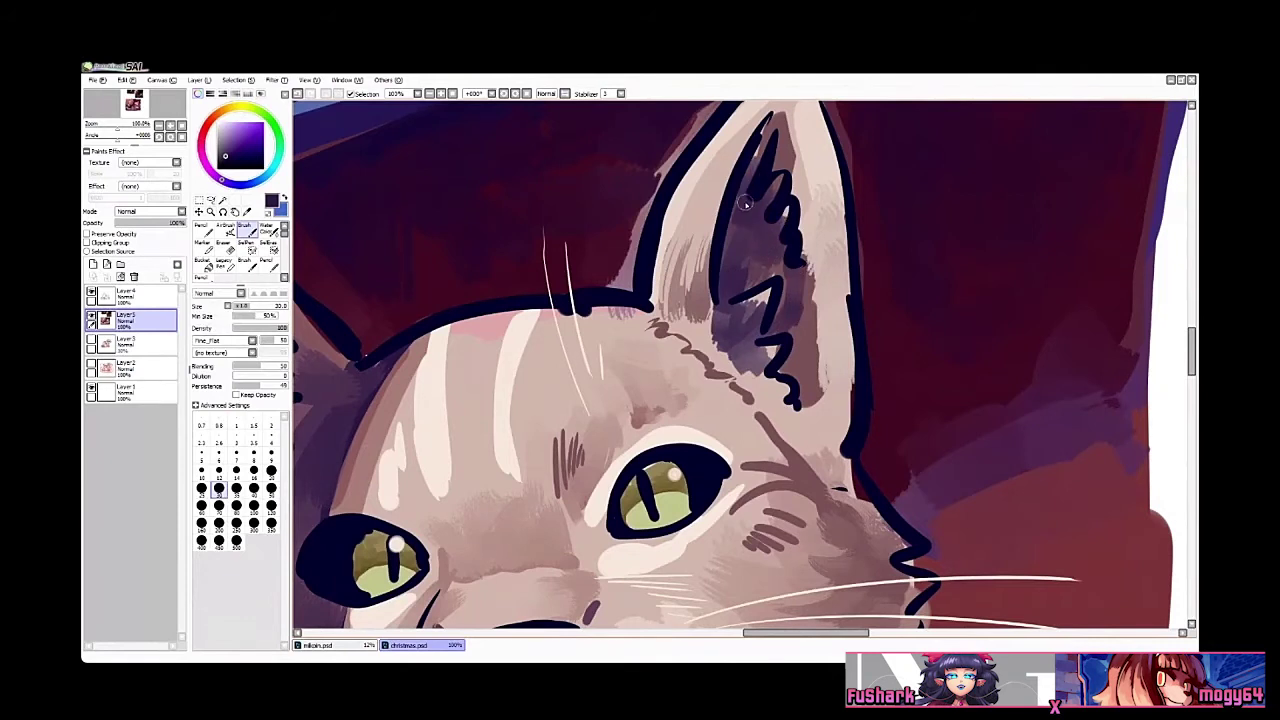
Step: Draw fine fur strokes with the Pencil at the base and along the outer edge of the cat's far ear in sampled shadow colours
{"action": "key", "text": "n"}
{"action": "right_click", "coordinate": [737, 277]}
{"action": "mouse_move", "coordinate": [701, 297]}
{"action": "left_mouse_down"}
{"action": "mouse_move", "coordinate": [706, 240]}
{"action": "mouse_move", "coordinate": [700, 300]}
{"action": "left_mouse_up"}
{"action": "mouse_move", "coordinate": [706, 232]}
{"action": "left_mouse_down"}
{"action": "mouse_move", "coordinate": [698, 298]}
{"action": "mouse_move", "coordinate": [667, 302]}
{"action": "left_mouse_up"}
{"action": "key", "text": "ctrl+space"}
{"action": "left_click", "coordinate": [724, 240], "text": "ctrl+alt"}
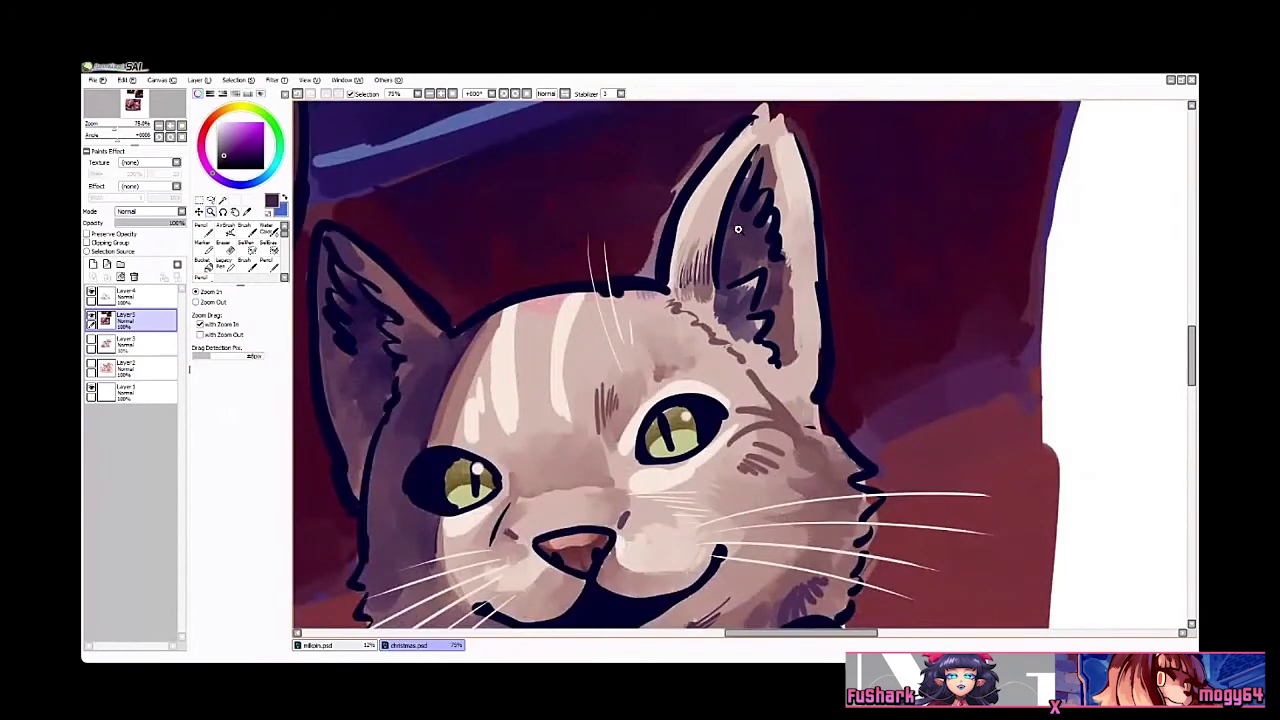
{"action": "right_click", "coordinate": [804, 322]}
{"action": "key", "text": "b"}
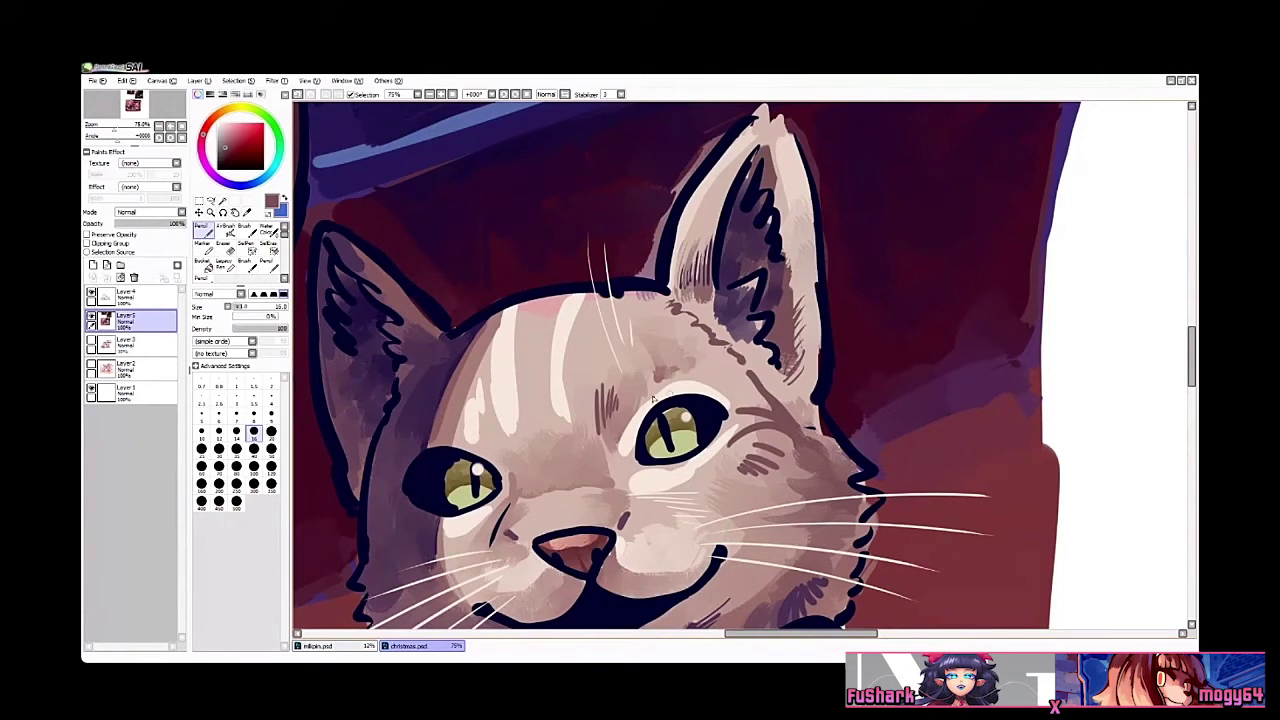
Step: Draw fine brow whiskers above the cat's eye nearest the man with the Pencil in sampled cream
{"action": "left_click_drag", "start_coordinate": [637, 429], "coordinate": [679, 415]}
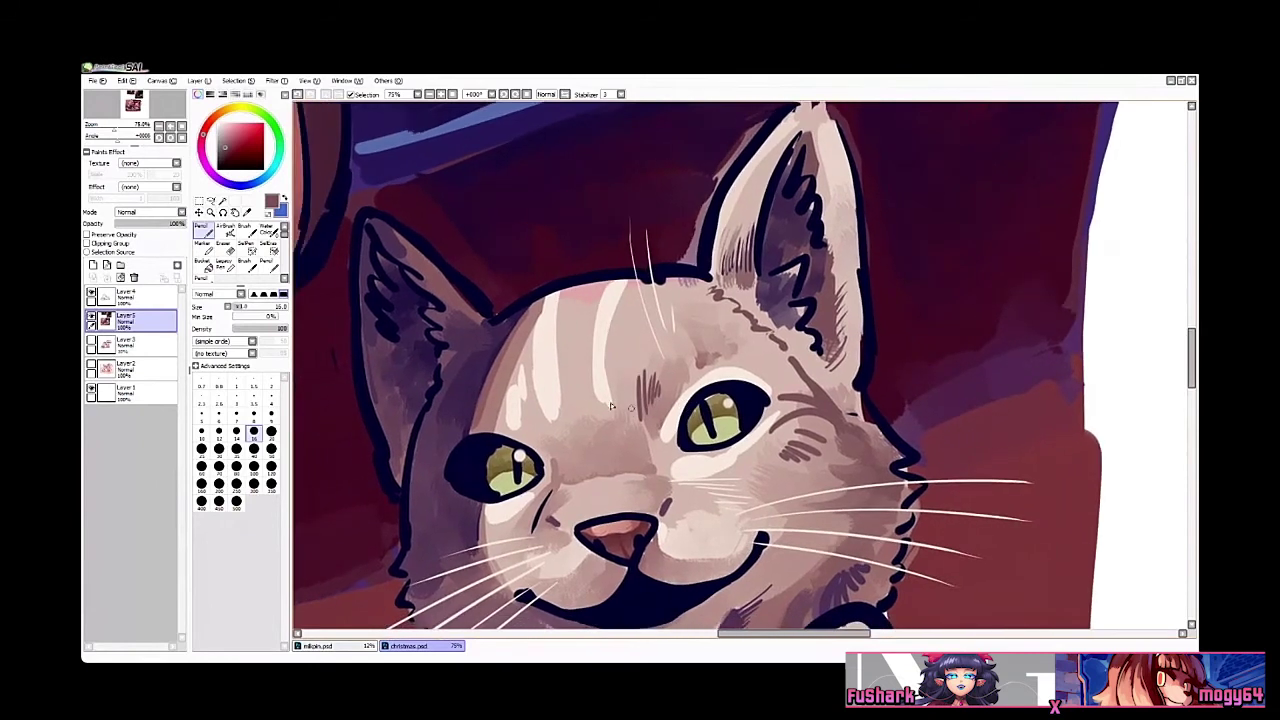
{"action": "left_click", "coordinate": [485, 375], "text": "alt"}
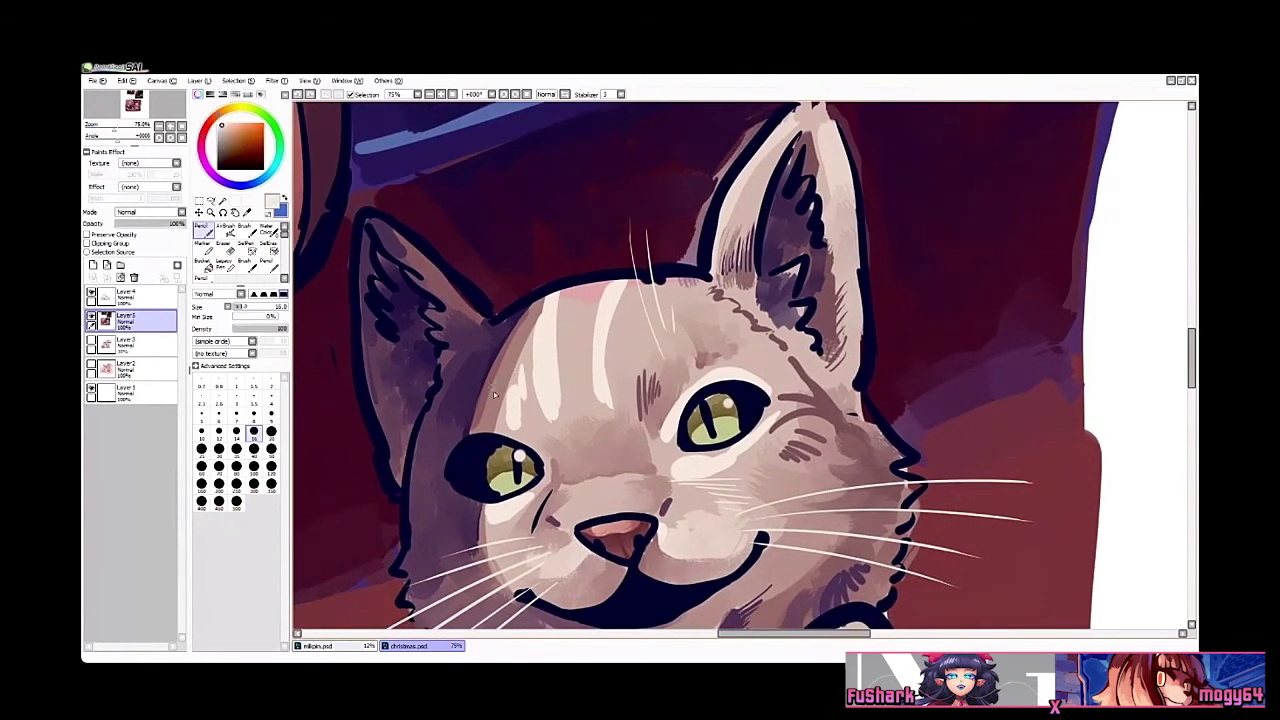
{"action": "mouse_move", "coordinate": [492, 383]}
{"action": "left_mouse_down"}
{"action": "mouse_move", "coordinate": [456, 296]}
{"action": "mouse_move", "coordinate": [485, 354]}
{"action": "mouse_move", "coordinate": [472, 364]}
{"action": "left_mouse_up"}
Step: Add a lower cream whisker beside the mouth corner nearest the man, working on Layer 4
{"action": "left_click_drag", "start_coordinate": [619, 302], "coordinate": [640, 185]}
{"action": "left_click_drag", "start_coordinate": [776, 476], "coordinate": [853, 425]}
{"action": "left_click_drag", "start_coordinate": [763, 447], "coordinate": [814, 394]}
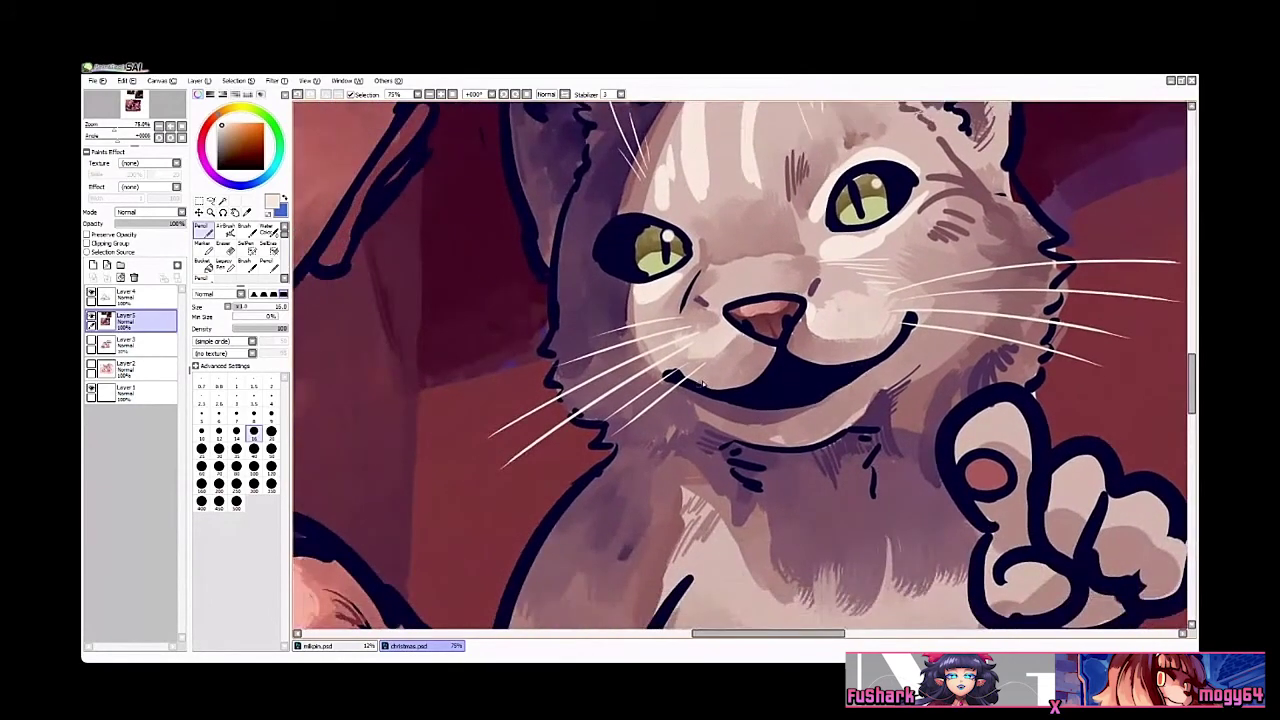
{"action": "key", "text": "ctrl+z"}
{"action": "left_click_drag", "start_coordinate": [716, 364], "coordinate": [635, 457]}
{"action": "key", "text": "ctrl+z"}
{"action": "left_click", "coordinate": [152, 301]}
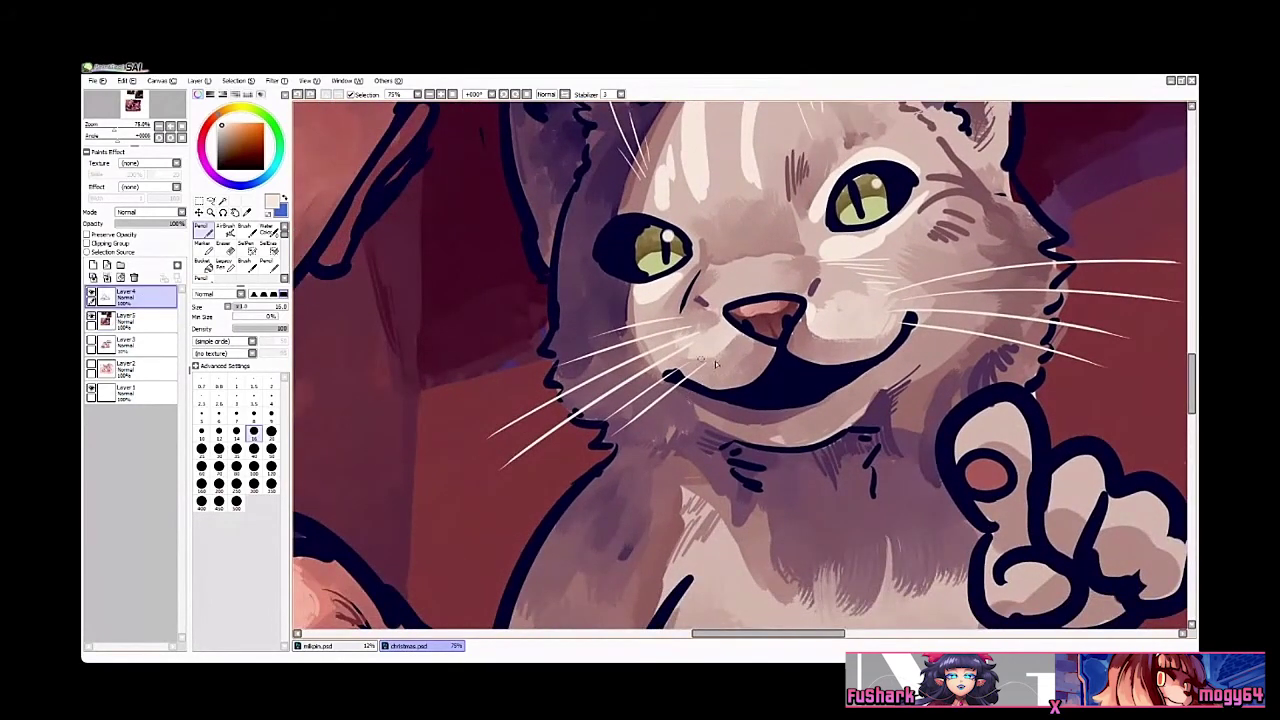
{"action": "left_click_drag", "start_coordinate": [715, 362], "coordinate": [653, 457]}
{"action": "key", "text": "ctrl+z"}
{"action": "left_click_drag", "start_coordinate": [723, 363], "coordinate": [671, 436]}
Step: Add lower cream whiskers beside the cat's mouth corner above its raised paw
{"action": "left_click_drag", "start_coordinate": [909, 443], "coordinate": [849, 423]}
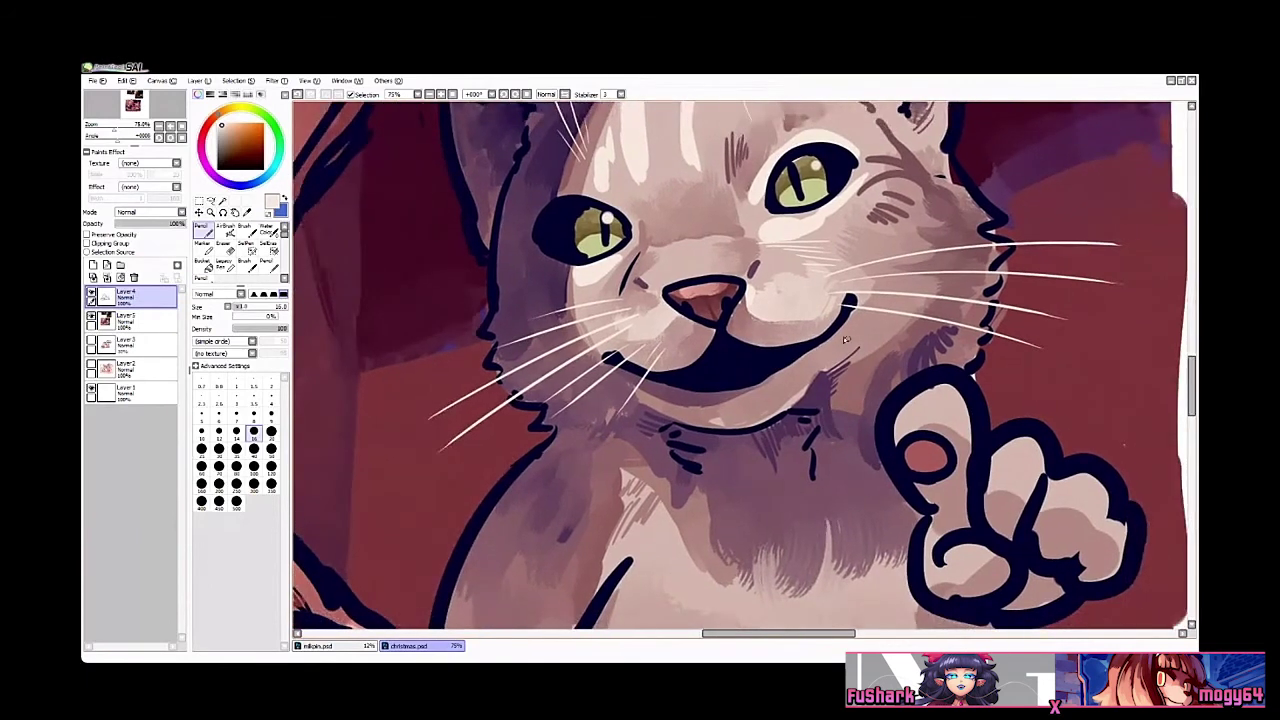
{"action": "mouse_move", "coordinate": [797, 306]}
{"action": "left_mouse_down"}
{"action": "mouse_move", "coordinate": [869, 257]}
{"action": "mouse_move", "coordinate": [848, 274]}
{"action": "mouse_move", "coordinate": [900, 300]}
{"action": "left_mouse_up"}
{"action": "key", "text": "ctrl+z"}
{"action": "key", "text": "ctrl+z"}
{"action": "left_click_drag", "start_coordinate": [815, 320], "coordinate": [899, 330]}
{"action": "key", "text": "ctrl+space"}
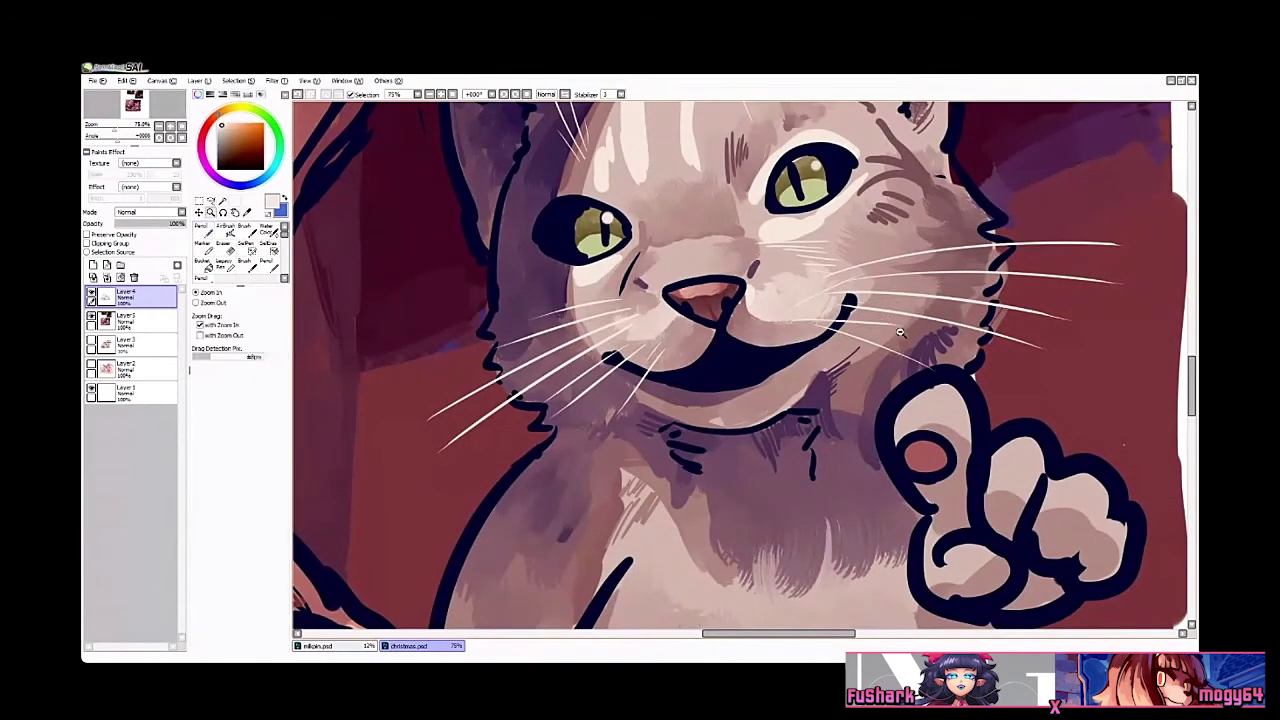
{"action": "left_click", "coordinate": [897, 333], "text": "ctrl+alt"}
{"action": "left_click", "coordinate": [897, 333], "text": "ctrl+alt"}
{"action": "left_click_drag", "start_coordinate": [848, 432], "coordinate": [796, 412]}
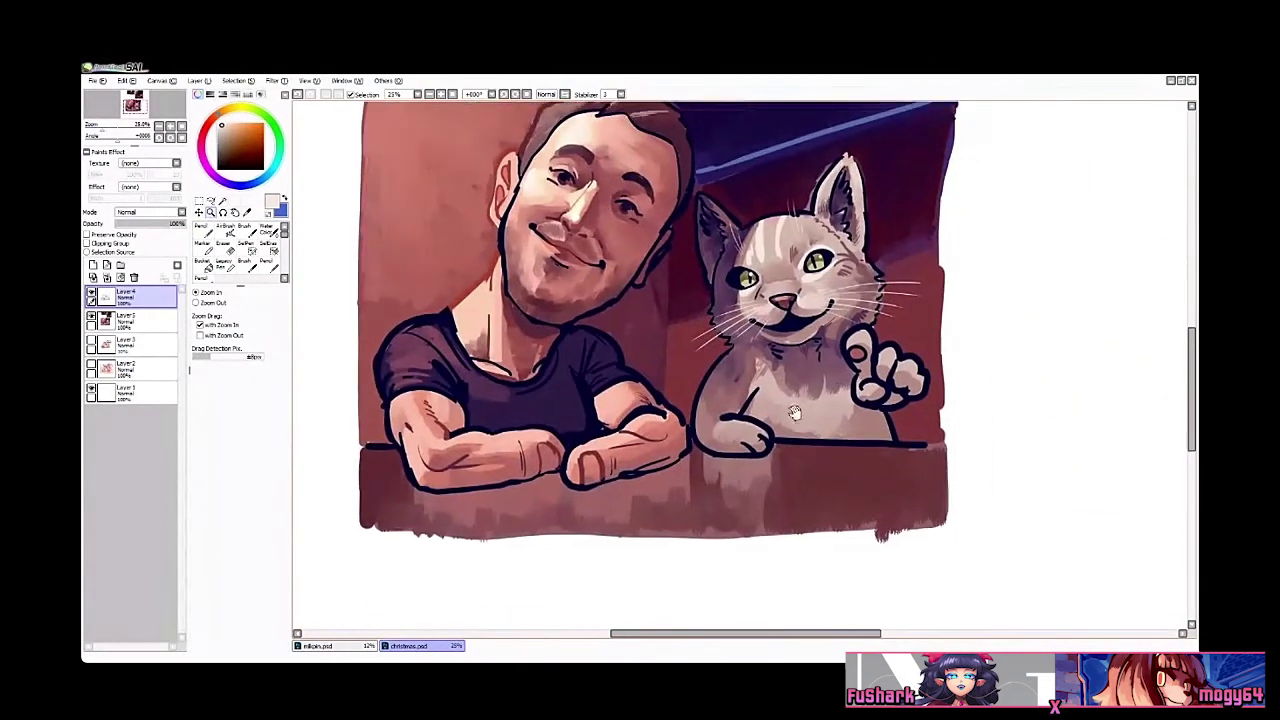
Step: Draw short fur strokes on the cat's upper chest with the Pencil in sampled greyish brown
{"action": "left_click", "coordinate": [834, 380], "text": "ctrl"}
{"action": "left_click", "coordinate": [833, 378], "text": "ctrl"}
{"action": "left_click", "coordinate": [833, 378], "text": "ctrl"}
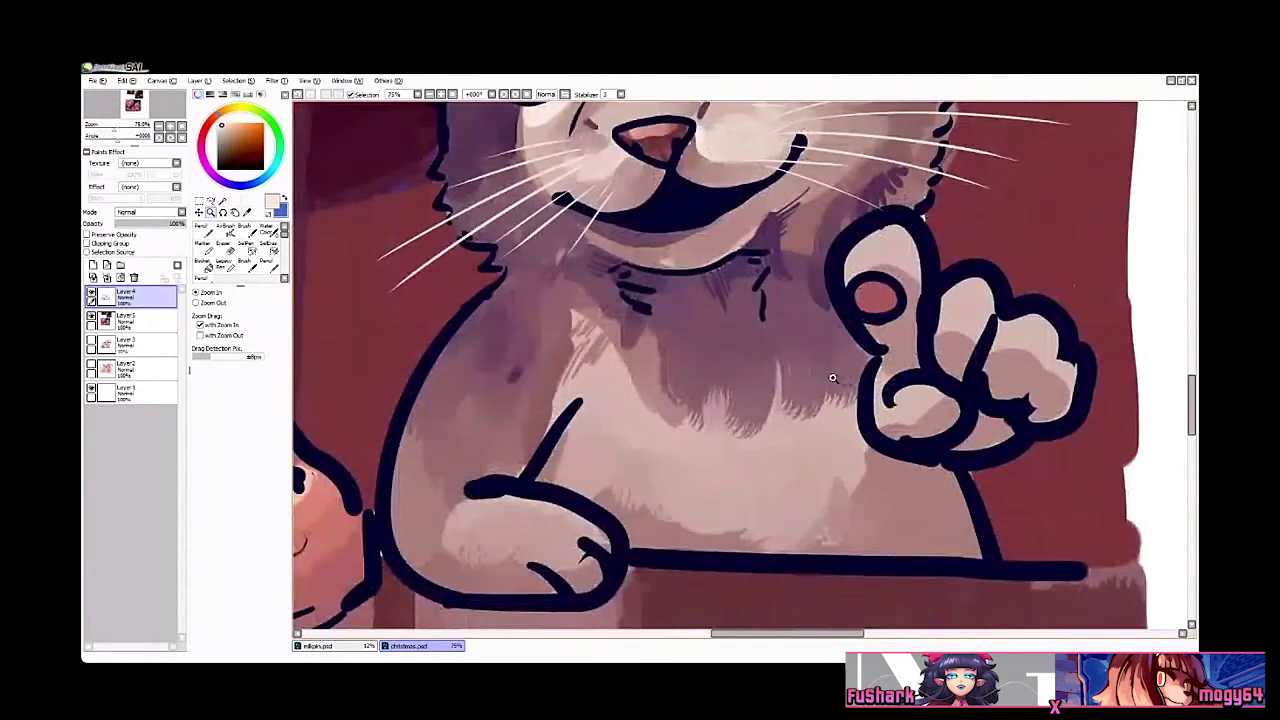
{"action": "right_click", "coordinate": [628, 380]}
{"action": "left_click_drag", "start_coordinate": [635, 368], "coordinate": [627, 402]}
{"action": "mouse_move", "coordinate": [628, 364]}
{"action": "left_mouse_down"}
{"action": "mouse_move", "coordinate": [624, 408]}
{"action": "mouse_move", "coordinate": [649, 320]}
{"action": "left_mouse_up"}
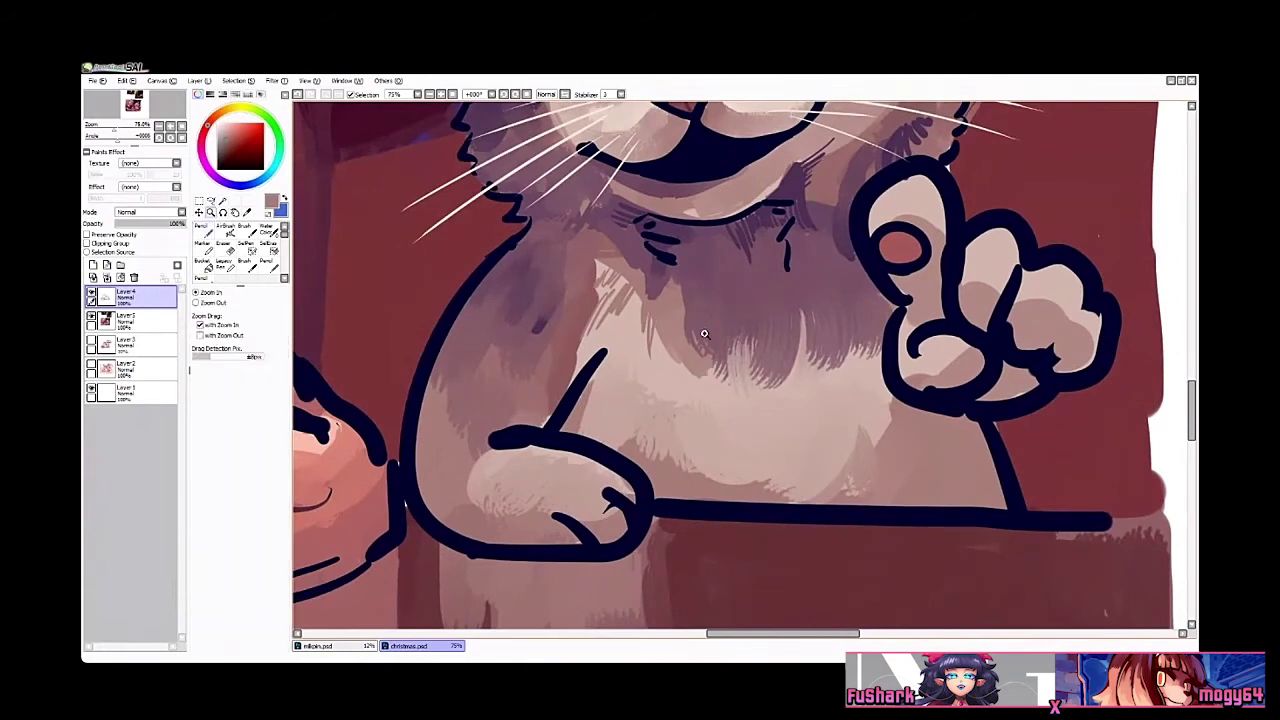
{"action": "left_click", "coordinate": [649, 321], "text": "ctrl"}
Step: Hatch greyish-brown fur strokes down the cat's light chest patch beside the line of its resting arm
{"action": "mouse_move", "coordinate": [631, 309]}
{"action": "left_mouse_down"}
{"action": "mouse_move", "coordinate": [633, 332]}
{"action": "mouse_move", "coordinate": [667, 258]}
{"action": "left_mouse_up"}
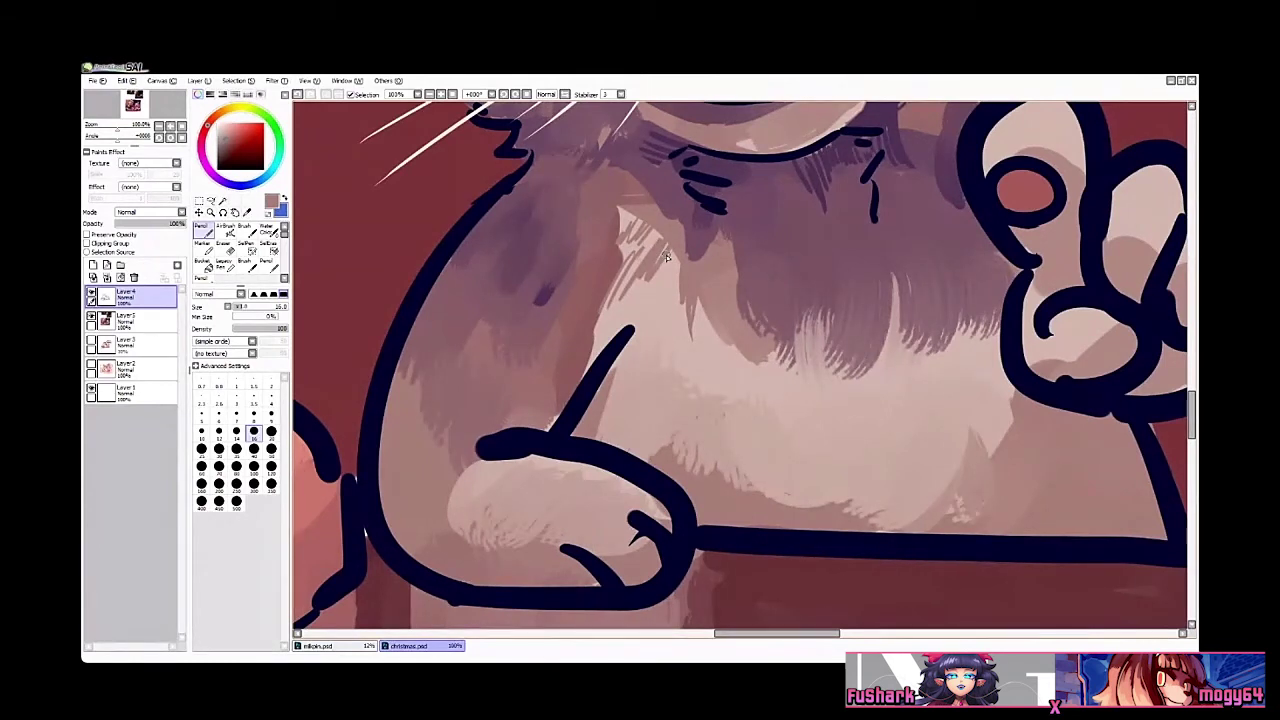
{"action": "left_click_drag", "start_coordinate": [684, 296], "coordinate": [666, 358]}
{"action": "key", "text": "ctrl+z"}
{"action": "mouse_move", "coordinate": [684, 298]}
{"action": "left_mouse_down"}
{"action": "mouse_move", "coordinate": [660, 360]}
{"action": "mouse_move", "coordinate": [656, 336]}
{"action": "left_mouse_up"}
{"action": "left_click_drag", "start_coordinate": [660, 318], "coordinate": [635, 381]}
{"action": "left_click_drag", "start_coordinate": [643, 340], "coordinate": [620, 402]}
{"action": "left_click_drag", "start_coordinate": [632, 346], "coordinate": [604, 420]}
{"action": "key", "text": "ctrl+space"}
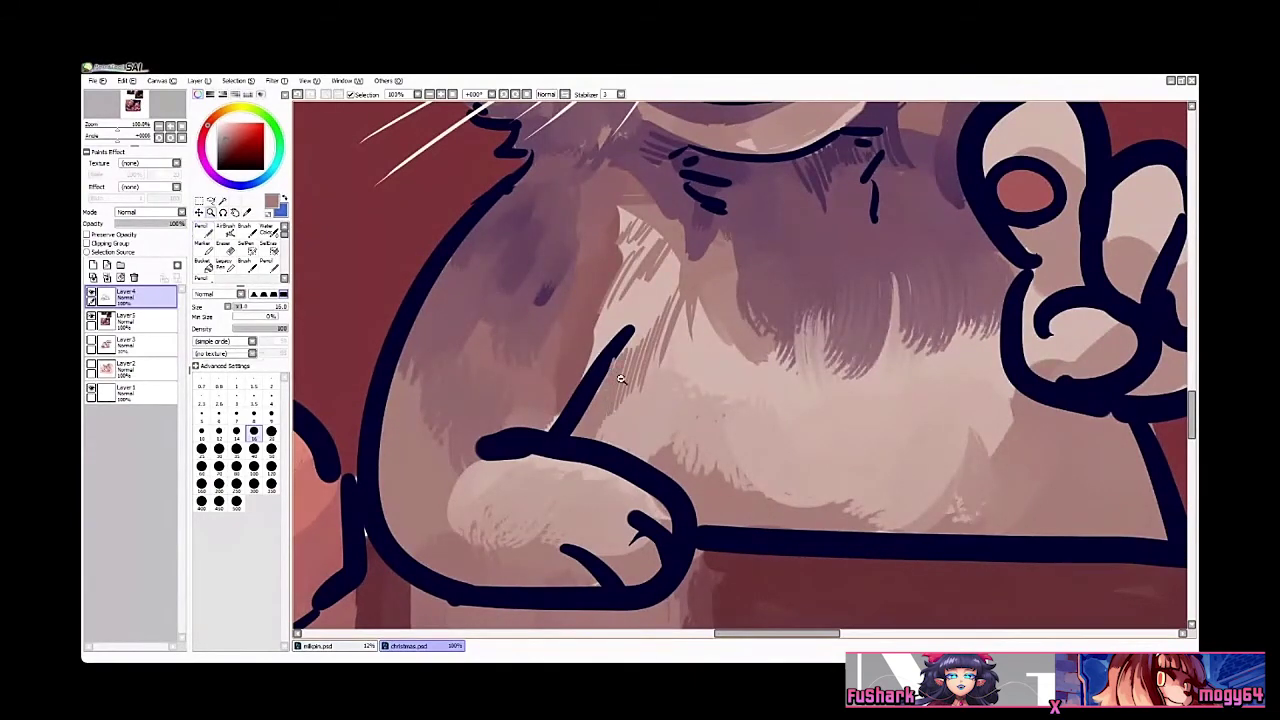
{"action": "left_click", "coordinate": [629, 384], "text": "ctrl+alt"}
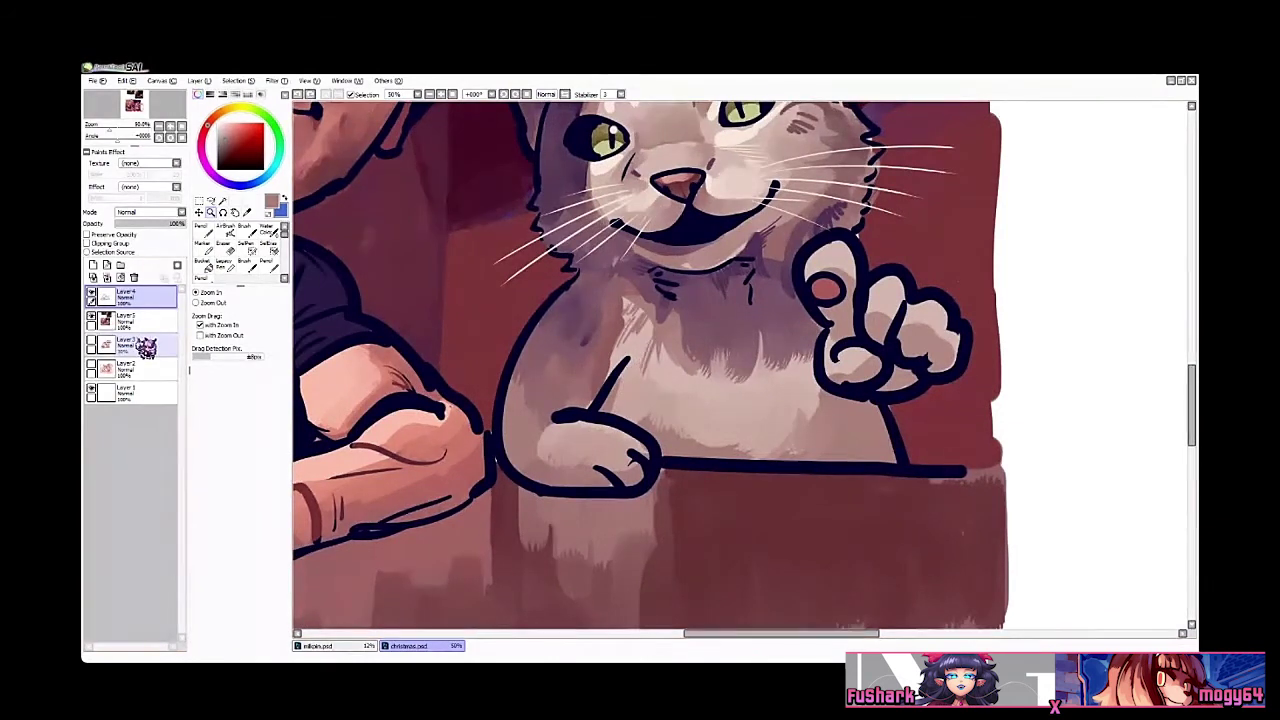
Step: On Layer 5, draw short greyish-brown fur strokes with the Pencil on the cat's chest shading beneath the chin
{"action": "left_click", "coordinate": [134, 322]}
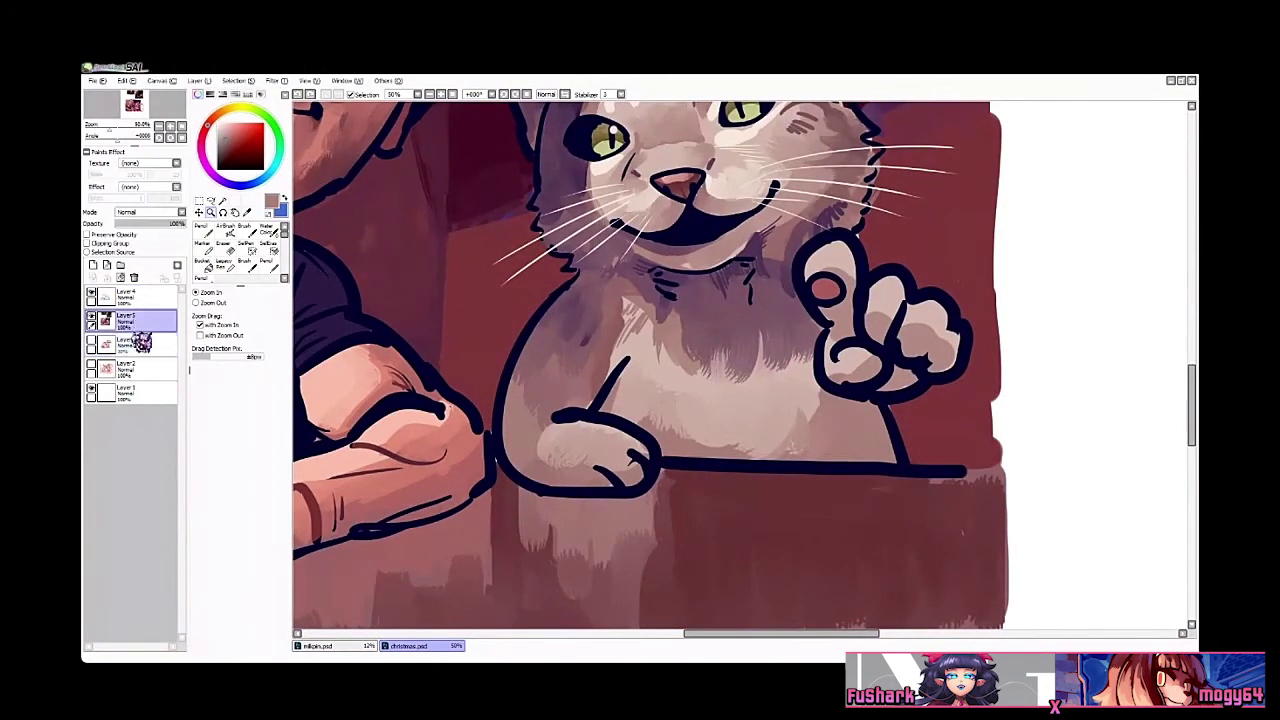
{"action": "left_click_drag", "start_coordinate": [734, 319], "coordinate": [721, 281]}
{"action": "left_click", "coordinate": [722, 284]}
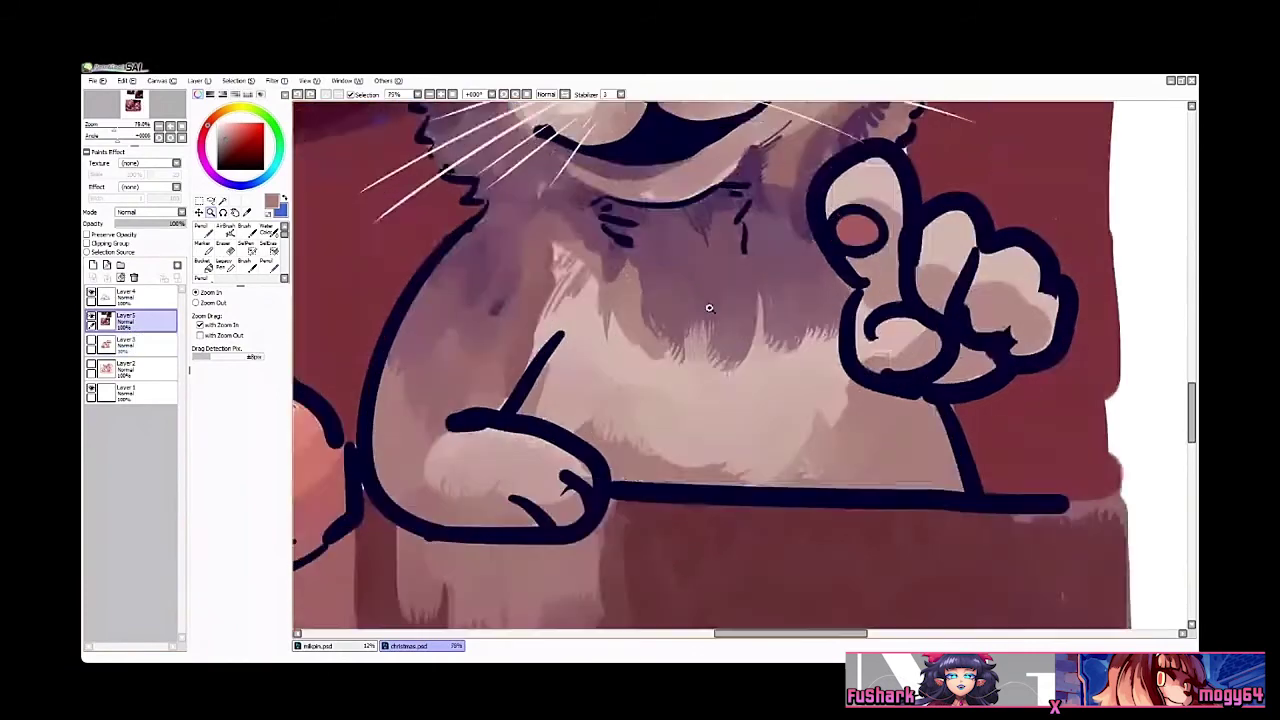
{"action": "key", "text": "n"}
{"action": "left_click_drag", "start_coordinate": [603, 313], "coordinate": [597, 359]}
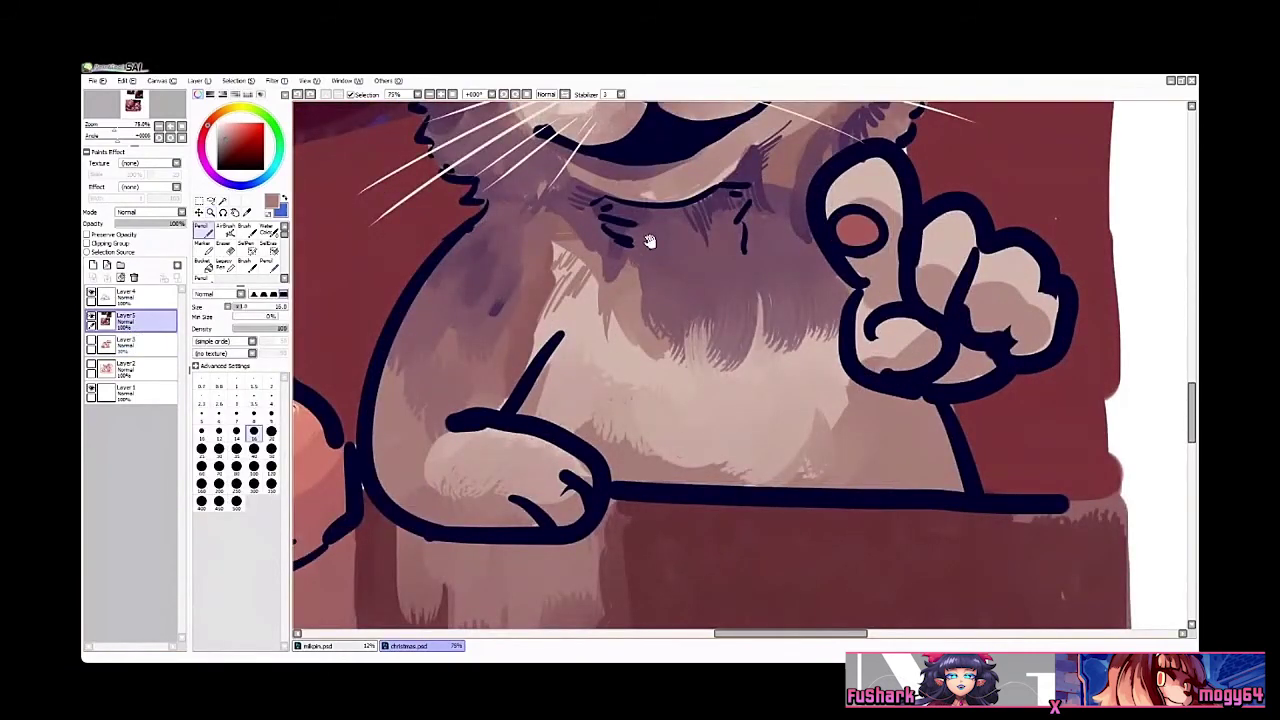
{"action": "left_click_drag", "start_coordinate": [649, 241], "coordinate": [767, 219]}
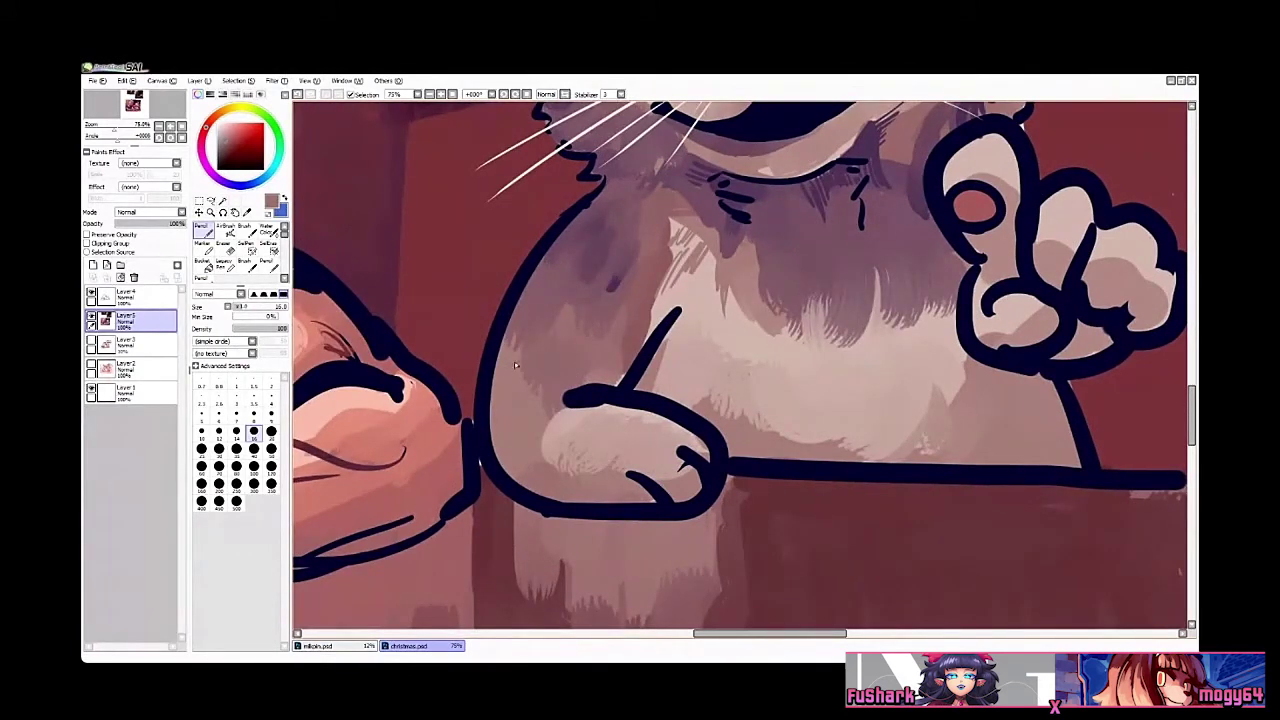
Step: Hatch fine greyish-brown fur strokes on the upper part of the cat's resting arm
{"action": "left_click_drag", "start_coordinate": [545, 343], "coordinate": [523, 370]}
{"action": "mouse_move", "coordinate": [555, 342]}
{"action": "left_mouse_down"}
{"action": "mouse_move", "coordinate": [534, 367]}
{"action": "mouse_move", "coordinate": [547, 369]}
{"action": "left_mouse_up"}
{"action": "left_click_drag", "start_coordinate": [877, 451], "coordinate": [813, 517]}
{"action": "left_click_drag", "start_coordinate": [702, 351], "coordinate": [699, 378]}
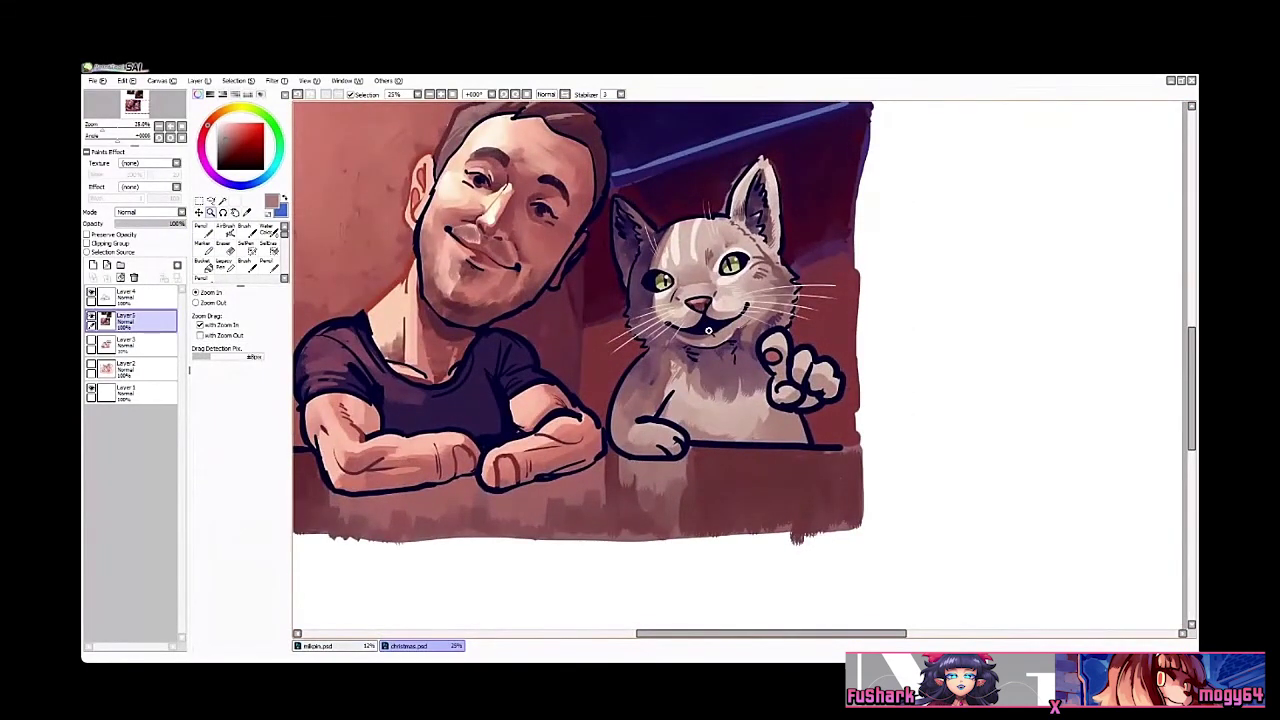
{"action": "scroll", "coordinate": [705, 330], "scroll_direction": "up", "scroll_amount": 2}
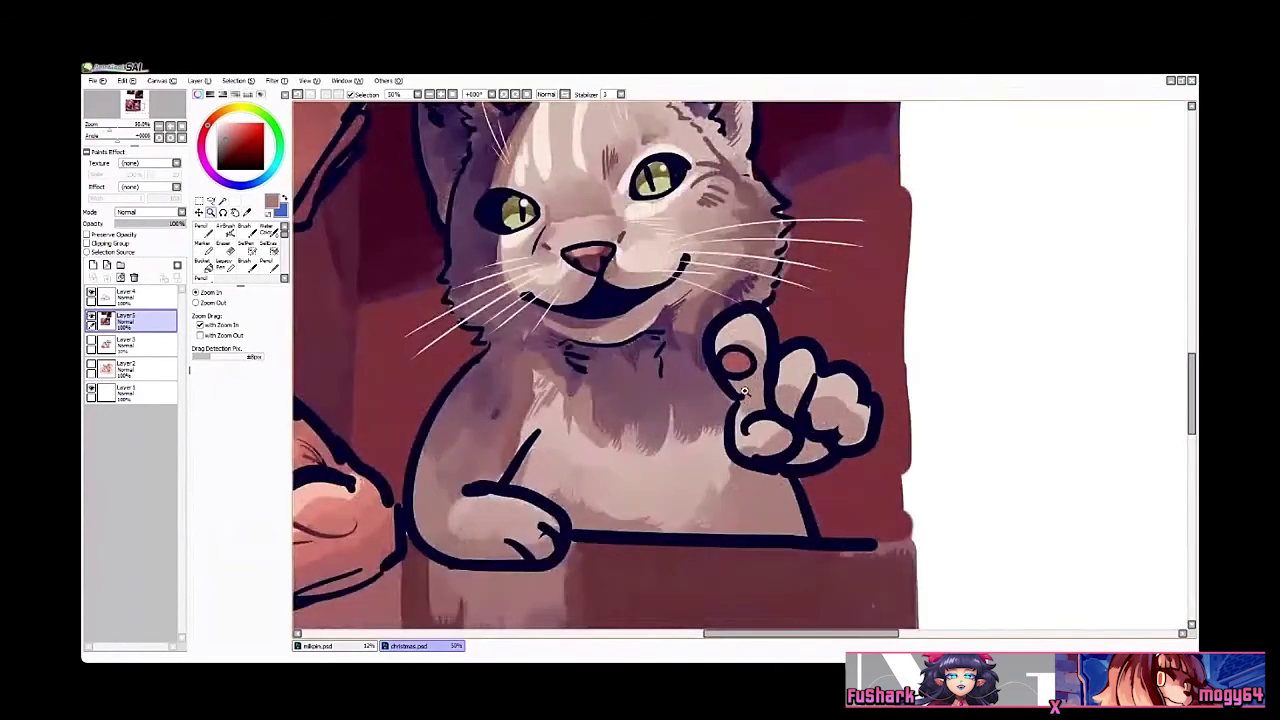
Step: Sample the dark purple shading and add fur strokes on the cat's neck beside the raised paw, undoing the last stroke
{"action": "left_click", "coordinate": [698, 360], "text": "alt"}
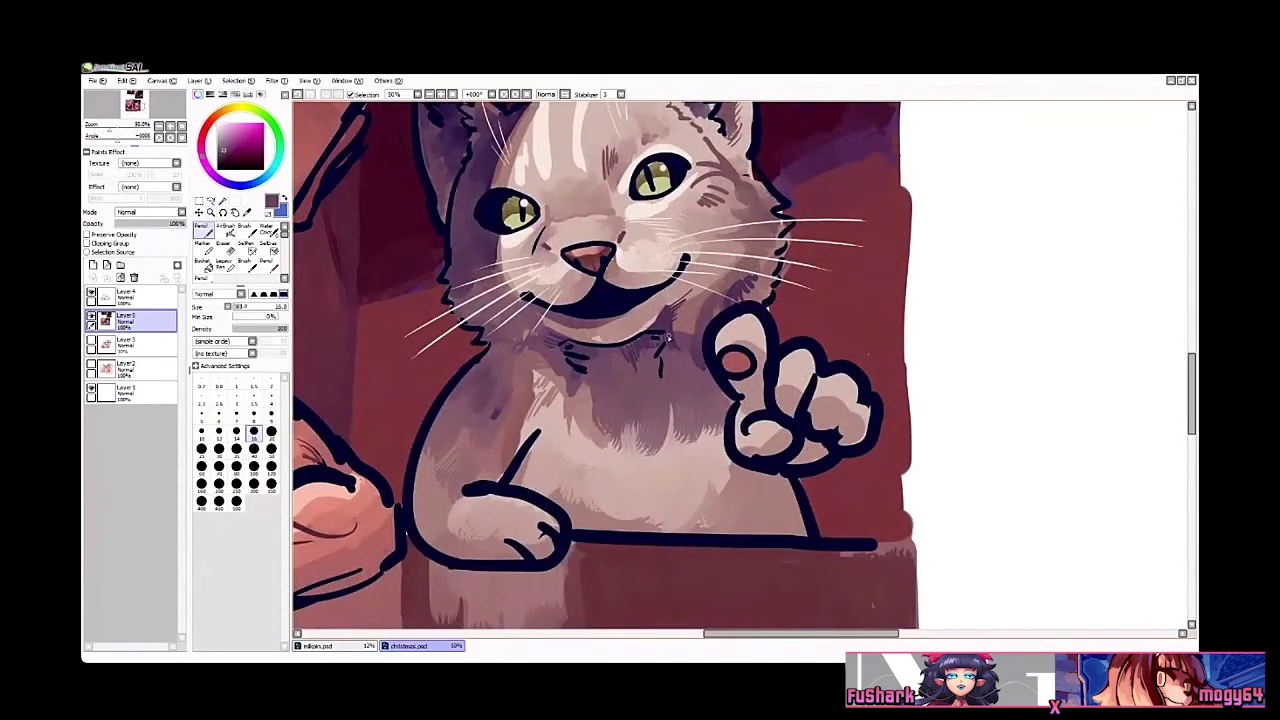
{"action": "mouse_move", "coordinate": [668, 338]}
{"action": "left_mouse_down"}
{"action": "mouse_move", "coordinate": [706, 377]}
{"action": "mouse_move", "coordinate": [668, 386]}
{"action": "left_mouse_up"}
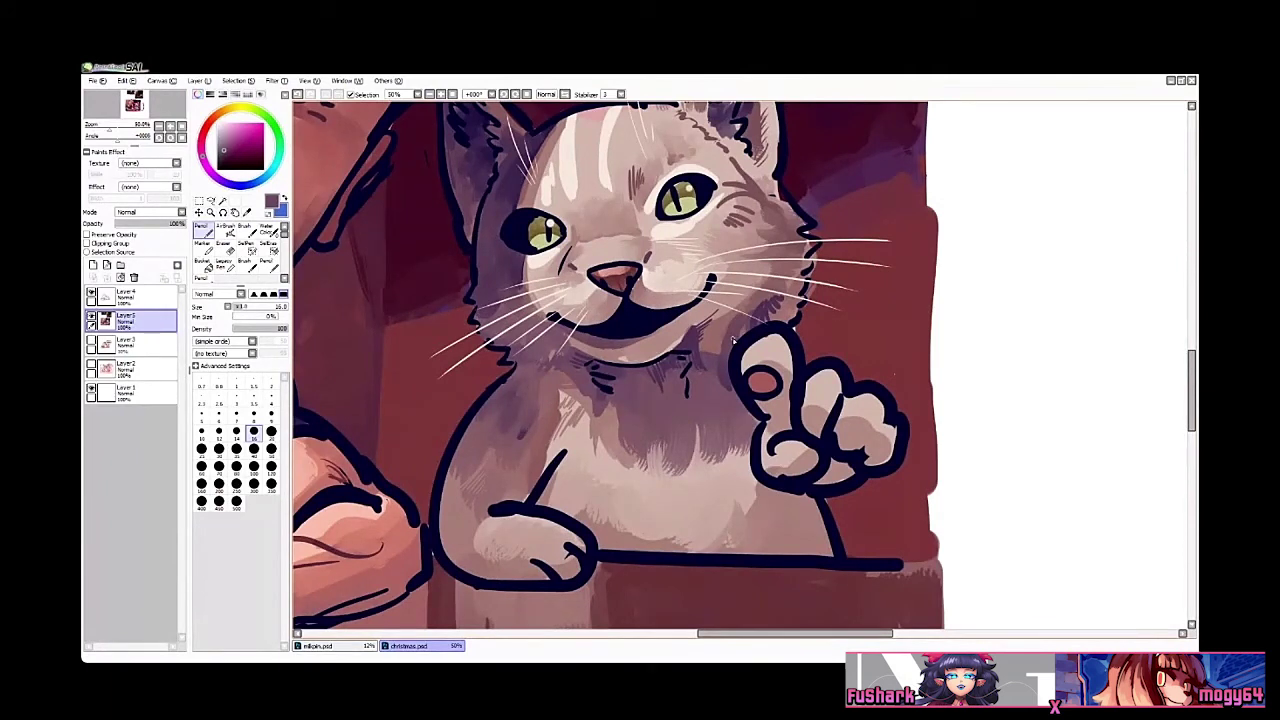
{"action": "right_click", "coordinate": [769, 398]}
{"action": "right_click", "coordinate": [725, 391]}
{"action": "scroll", "coordinate": [722, 381], "scroll_direction": "up", "scroll_amount": 2}
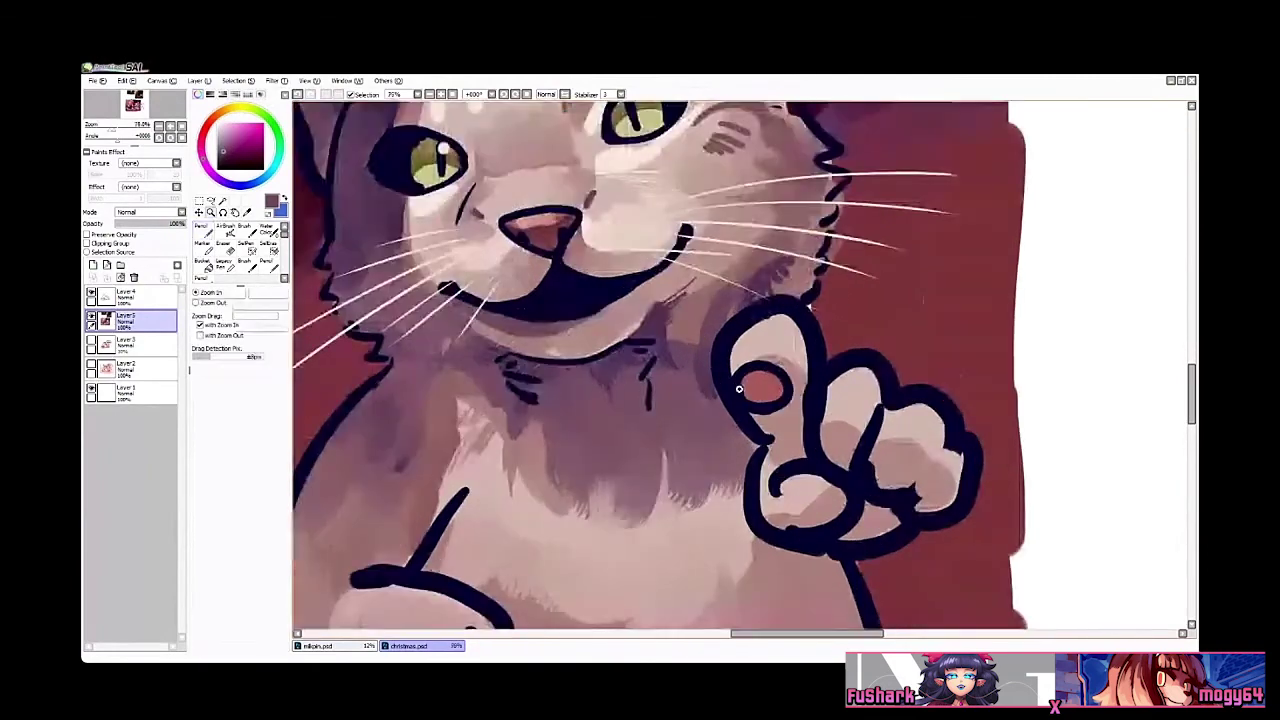
{"action": "key", "text": "ctrl+z"}
Step: Hatch fur strokes along the cat's jaw below the mouth corner near the raised paw, using sampled greyish brown
{"action": "right_click", "coordinate": [797, 386]}
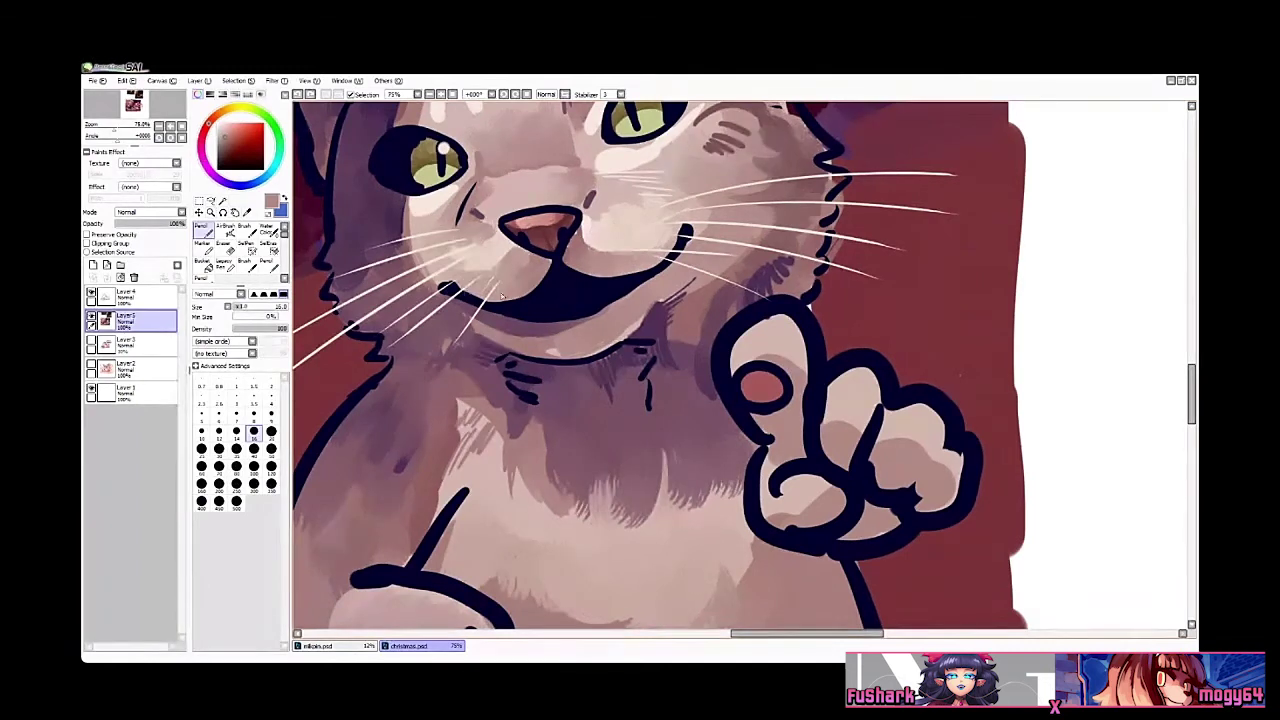
{"action": "left_click", "coordinate": [660, 313], "text": "alt"}
{"action": "left_click_drag", "start_coordinate": [652, 316], "coordinate": [614, 341]}
{"action": "left_click", "coordinate": [624, 319], "text": "alt"}
{"action": "key", "text": "ctrl+space"}
{"action": "left_click", "coordinate": [649, 308], "text": "alt"}
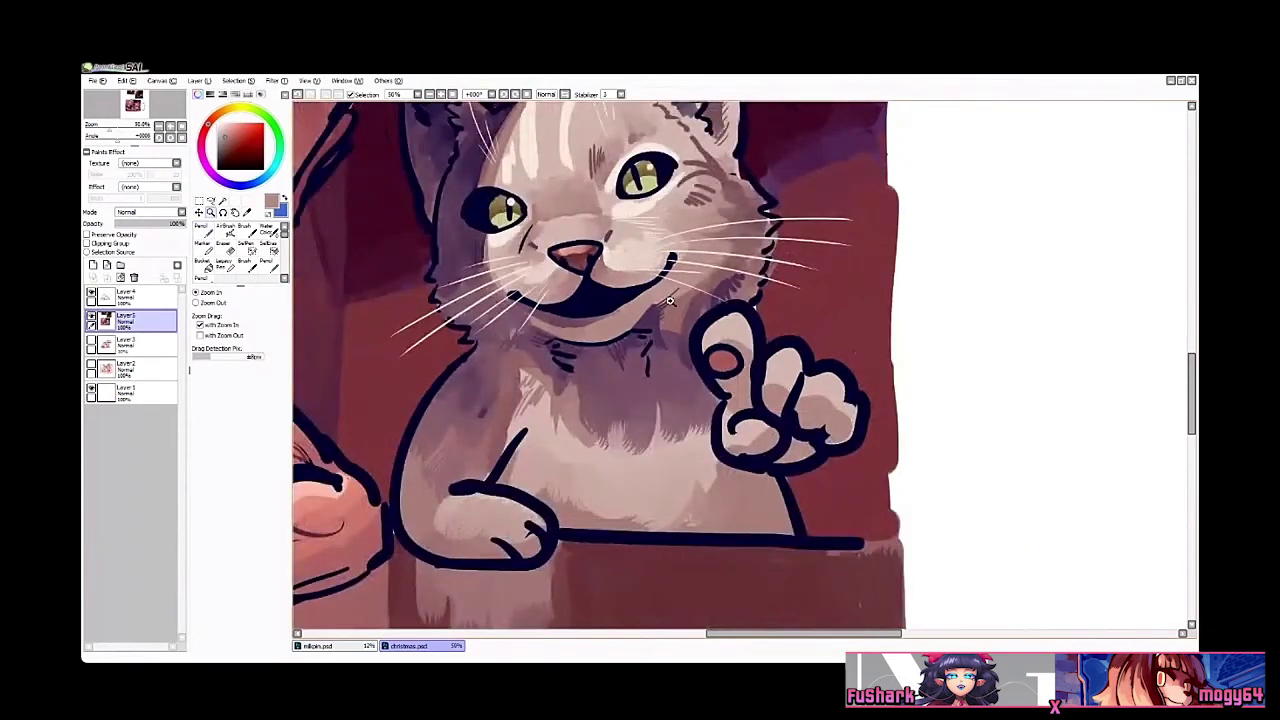
Step: Hatch the cat's chin just below the mouth with fine strokes in sampled dark purple
{"action": "left_click", "coordinate": [606, 374]}
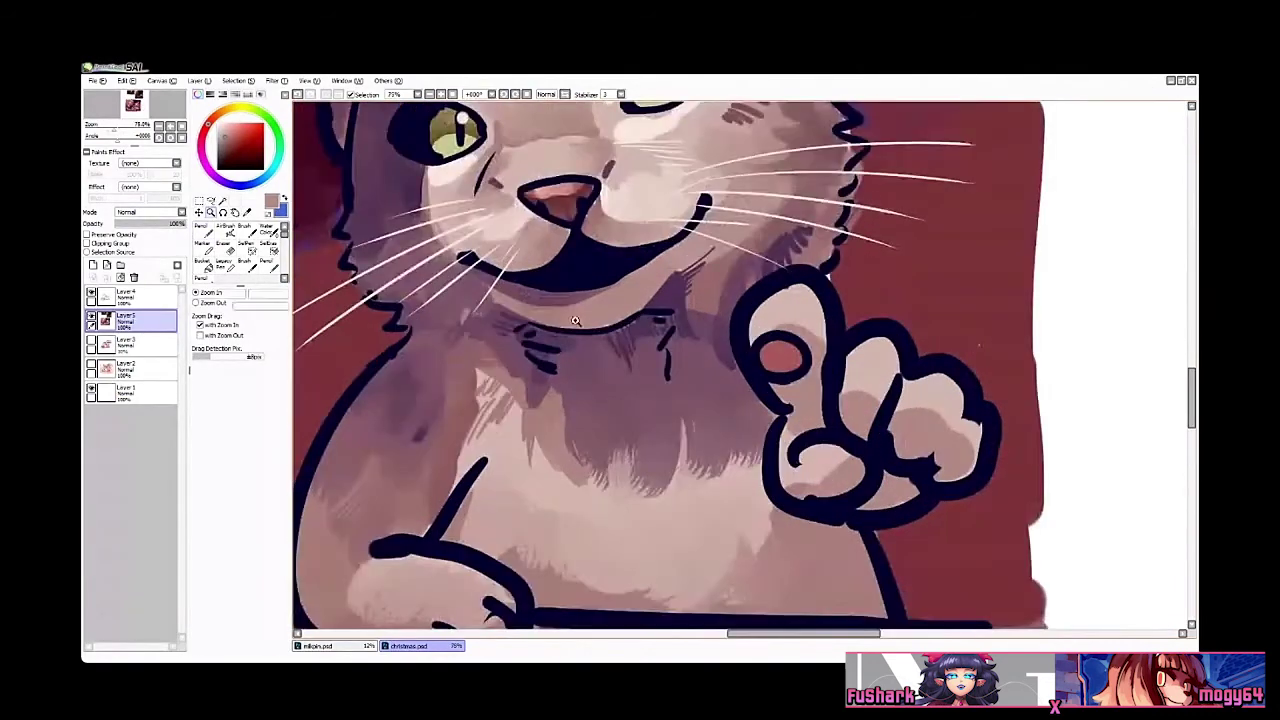
{"action": "left_click", "coordinate": [591, 297], "text": "alt"}
{"action": "left_click_drag", "start_coordinate": [618, 285], "coordinate": [562, 316]}
{"action": "left_click_drag", "start_coordinate": [591, 306], "coordinate": [572, 323]}
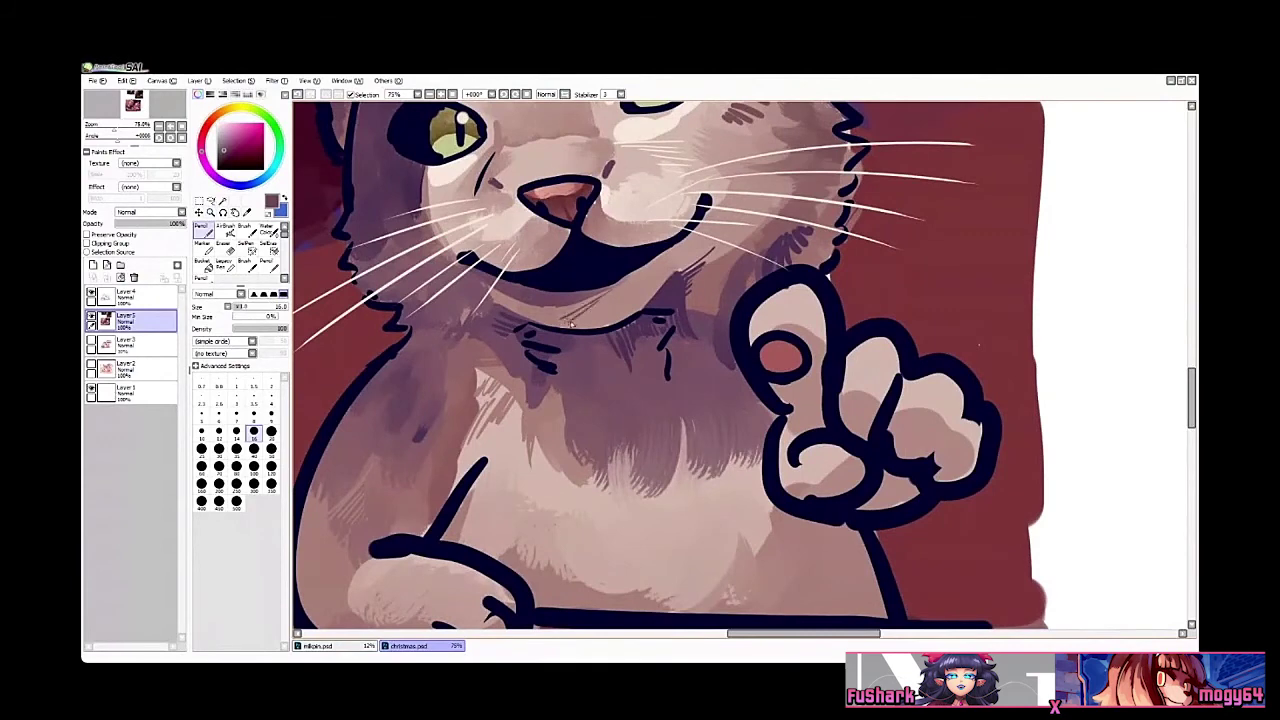
{"action": "left_click", "coordinate": [608, 331], "text": "ctrl+alt"}
{"action": "left_click", "coordinate": [608, 331], "text": "ctrl+alt"}
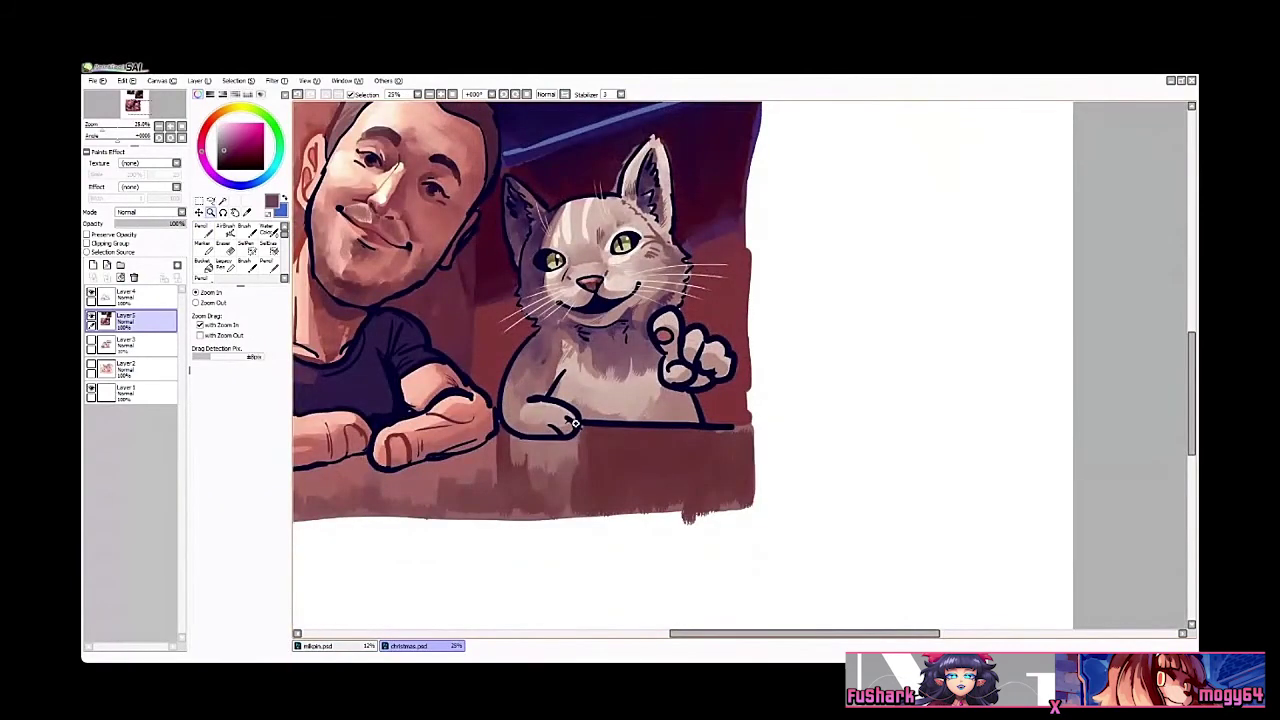
Step: Start long dark purple hatch strokes from the lower edge of the chest shading into the cat's light chest patch
{"action": "left_click", "coordinate": [667, 356]}
{"action": "mouse_move", "coordinate": [690, 294]}
{"action": "left_mouse_down"}
{"action": "mouse_move", "coordinate": [691, 311]}
{"action": "mouse_move", "coordinate": [655, 310]}
{"action": "mouse_move", "coordinate": [726, 326]}
{"action": "mouse_move", "coordinate": [766, 310]}
{"action": "left_mouse_up"}
{"action": "key", "text": "n"}
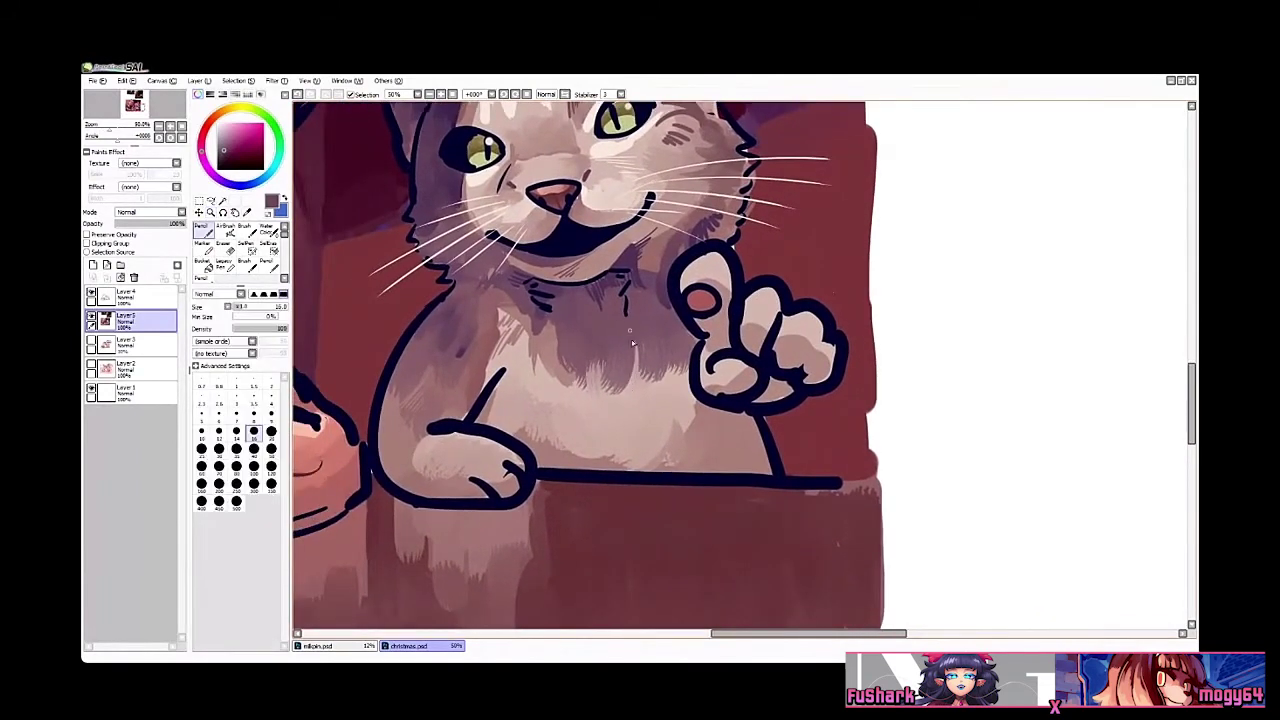
{"action": "key", "text": "ctrl+z"}
{"action": "left_click_drag", "start_coordinate": [638, 350], "coordinate": [627, 422]}
{"action": "left_click_drag", "start_coordinate": [646, 374], "coordinate": [635, 422]}
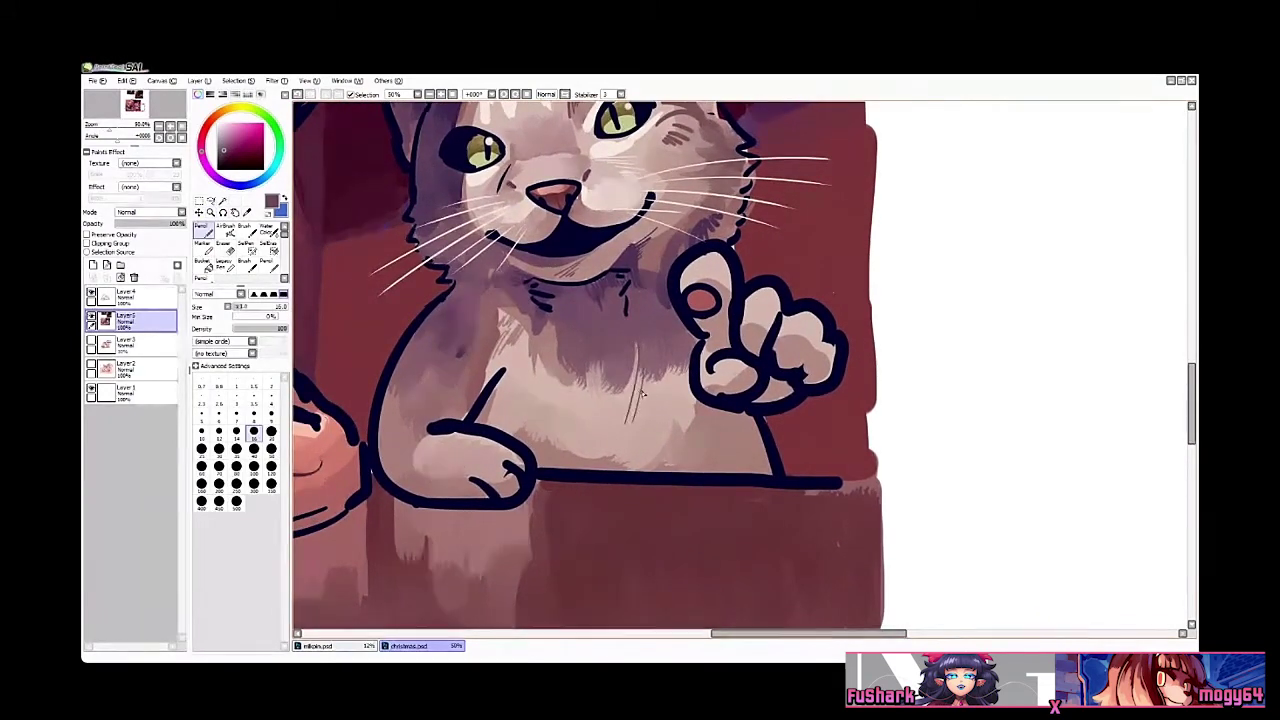
{"action": "scroll", "coordinate": [654, 365], "scroll_direction": "up", "scroll_amount": 2}
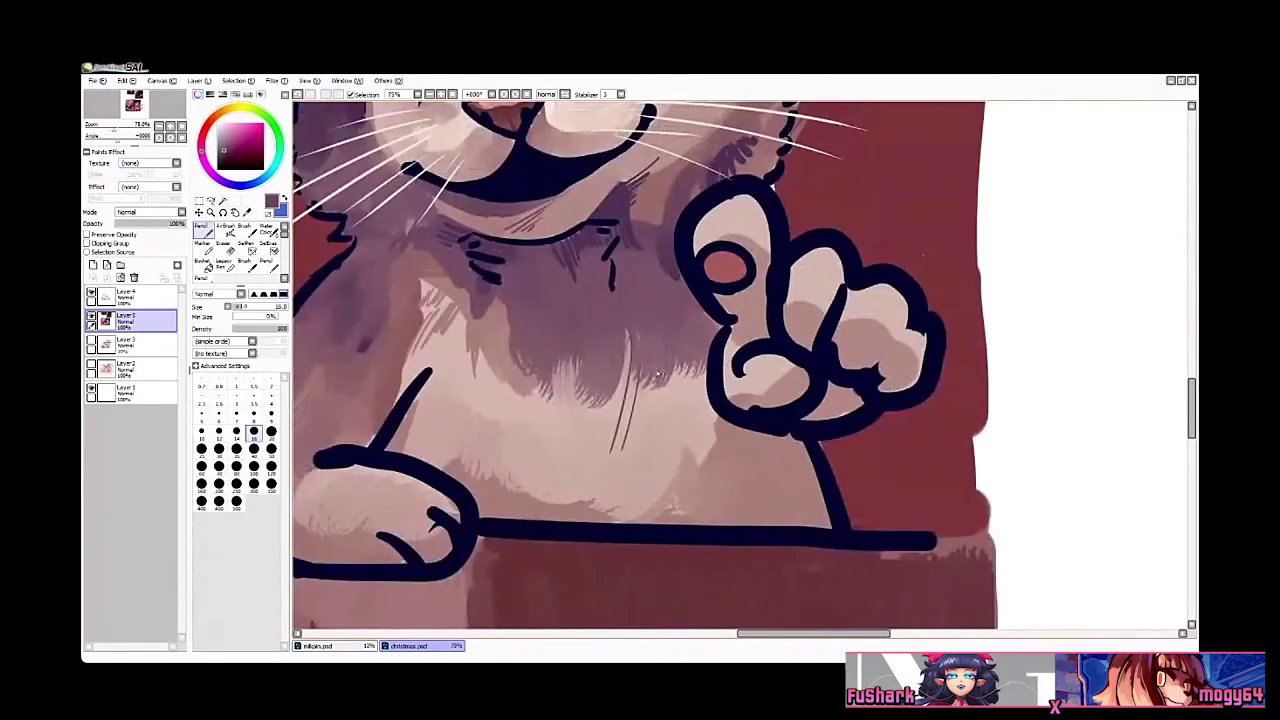
Step: Redo the last chest stroke and extend the dark purple hatching across to the raised paw
{"action": "key", "text": "ctrl+z"}
{"action": "left_click_drag", "start_coordinate": [636, 379], "coordinate": [622, 449]}
{"action": "left_click_drag", "start_coordinate": [641, 374], "coordinate": [629, 445]}
{"action": "mouse_move", "coordinate": [645, 372]}
{"action": "left_mouse_down"}
{"action": "mouse_move", "coordinate": [643, 414]}
{"action": "mouse_move", "coordinate": [650, 376]}
{"action": "left_mouse_up"}
{"action": "left_click_drag", "start_coordinate": [644, 424], "coordinate": [660, 372]}
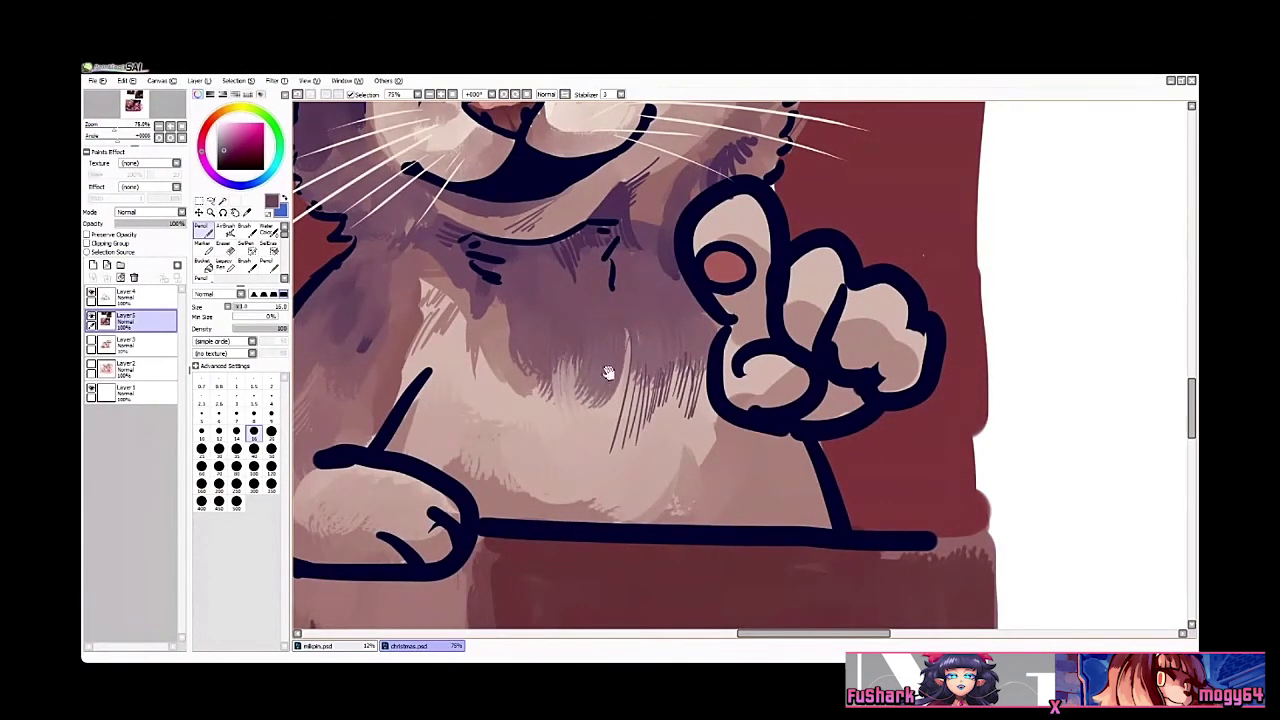
{"action": "left_click_drag", "start_coordinate": [617, 371], "coordinate": [637, 385]}
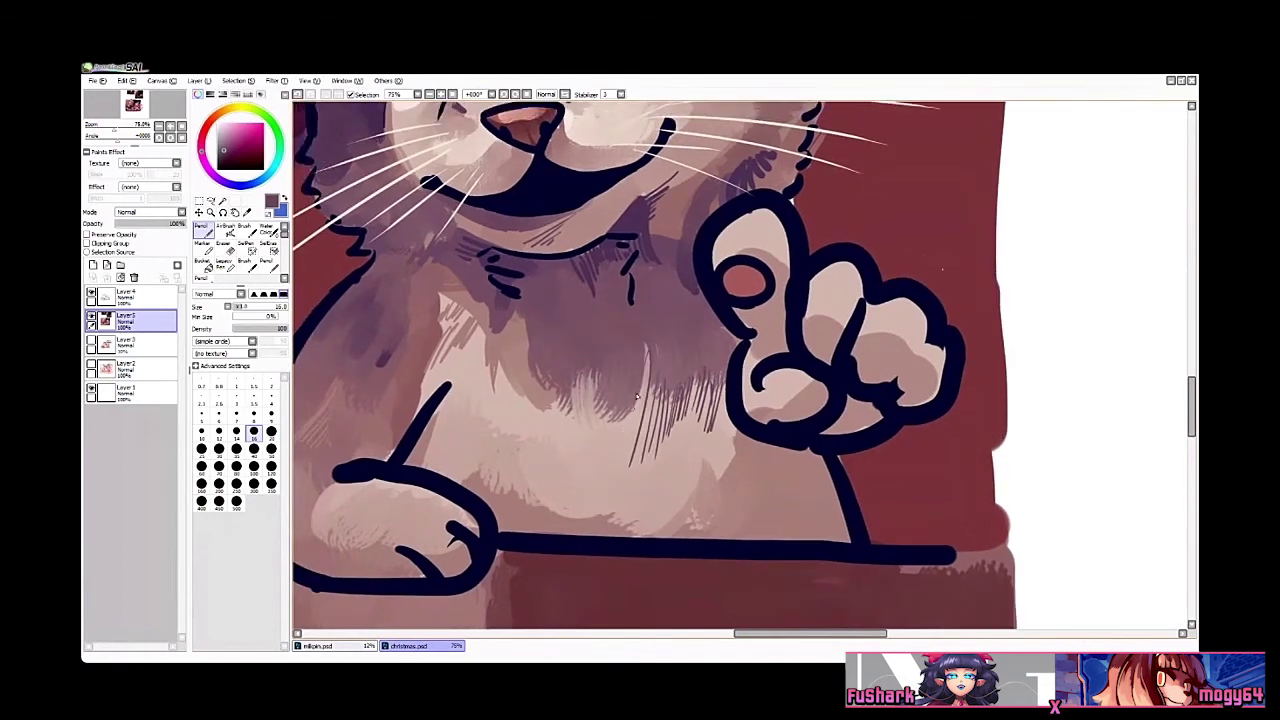
Step: Continue the dark purple fur hatching across the middle of the cat's chest toward the resting arm
{"action": "mouse_move", "coordinate": [628, 466]}
{"action": "left_mouse_down"}
{"action": "mouse_move", "coordinate": [616, 401]}
{"action": "mouse_move", "coordinate": [597, 455]}
{"action": "mouse_move", "coordinate": [596, 415]}
{"action": "mouse_move", "coordinate": [586, 420]}
{"action": "mouse_move", "coordinate": [582, 472]}
{"action": "left_mouse_up"}
{"action": "mouse_move", "coordinate": [590, 420]}
{"action": "left_mouse_down"}
{"action": "mouse_move", "coordinate": [574, 468]}
{"action": "mouse_move", "coordinate": [573, 436]}
{"action": "mouse_move", "coordinate": [556, 445]}
{"action": "mouse_move", "coordinate": [562, 394]}
{"action": "left_mouse_up"}
{"action": "mouse_move", "coordinate": [562, 448]}
{"action": "left_mouse_down"}
{"action": "mouse_move", "coordinate": [554, 391]}
{"action": "mouse_move", "coordinate": [538, 415]}
{"action": "mouse_move", "coordinate": [570, 398]}
{"action": "left_mouse_up"}
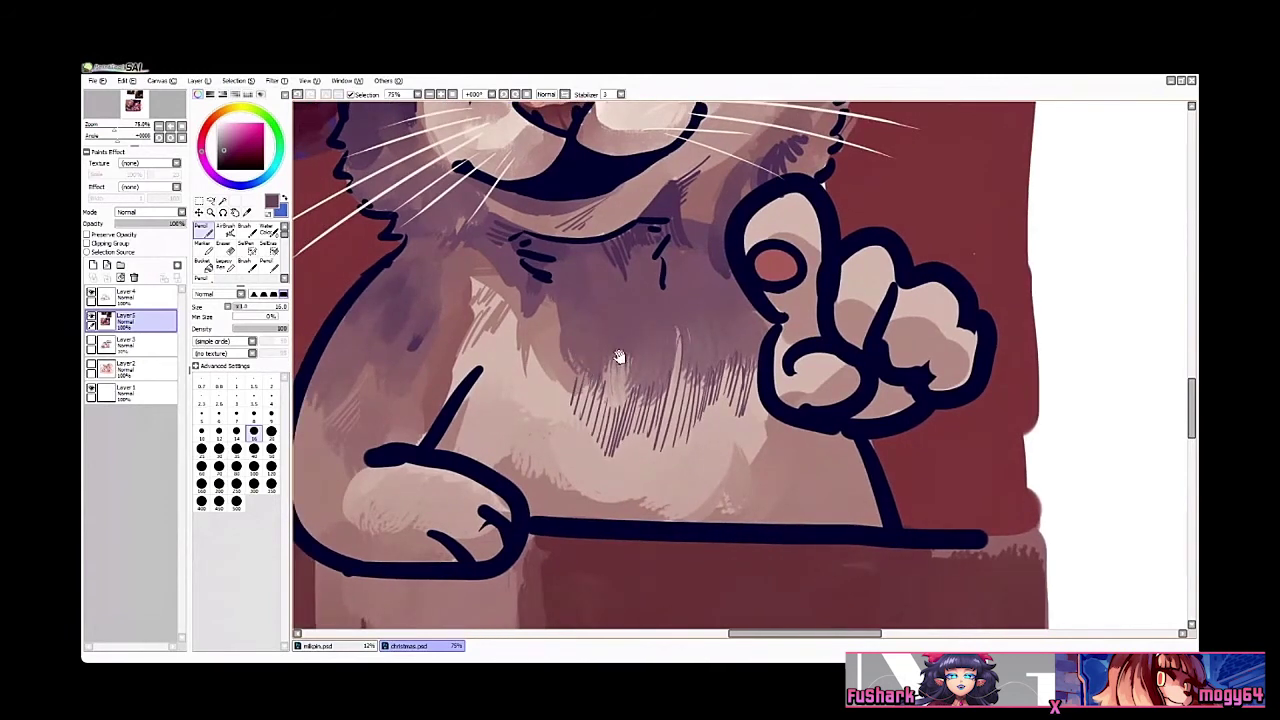
{"action": "mouse_move", "coordinate": [612, 355]}
{"action": "left_mouse_down"}
{"action": "mouse_move", "coordinate": [561, 409]}
{"action": "mouse_move", "coordinate": [558, 377]}
{"action": "mouse_move", "coordinate": [519, 421]}
{"action": "left_mouse_up"}
{"action": "key", "text": "ctrl+space"}
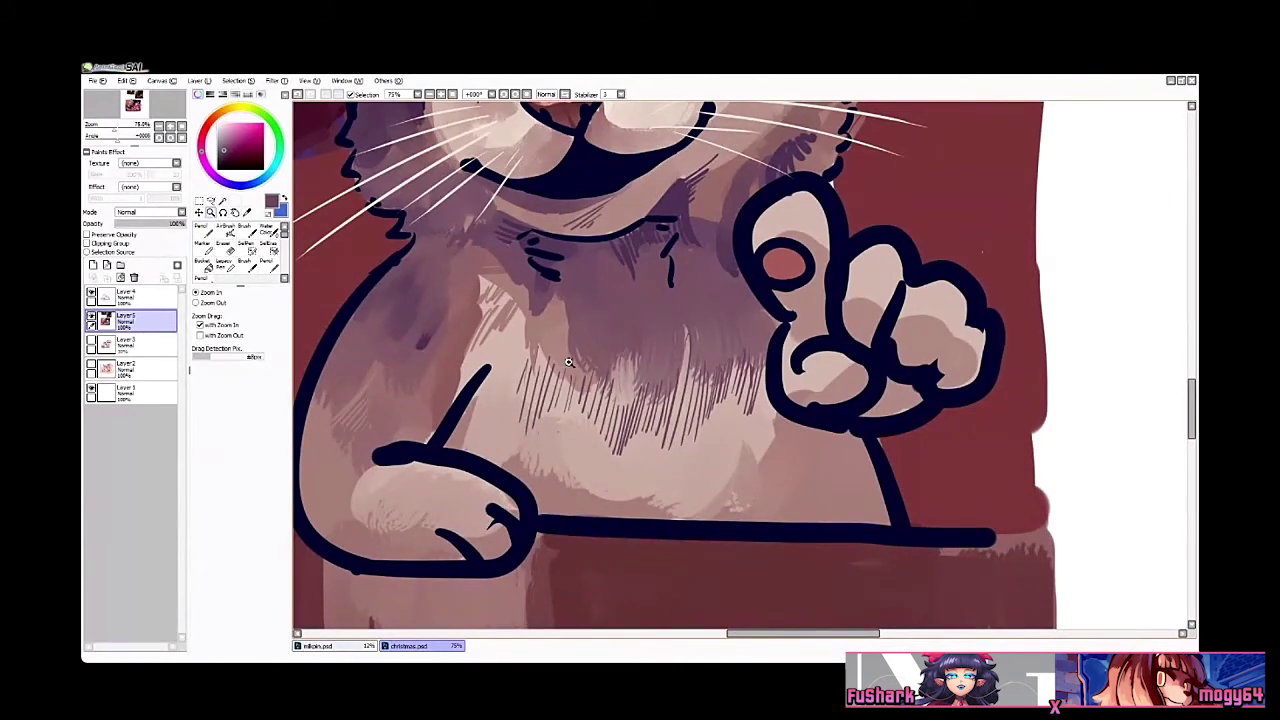
{"action": "left_click", "coordinate": [737, 267], "text": "ctrl+alt"}
{"action": "left_click", "coordinate": [737, 267], "text": "ctrl+alt"}
{"action": "left_click", "coordinate": [737, 267], "text": "ctrl+alt"}
{"action": "left_click_drag", "start_coordinate": [776, 239], "coordinate": [759, 334]}
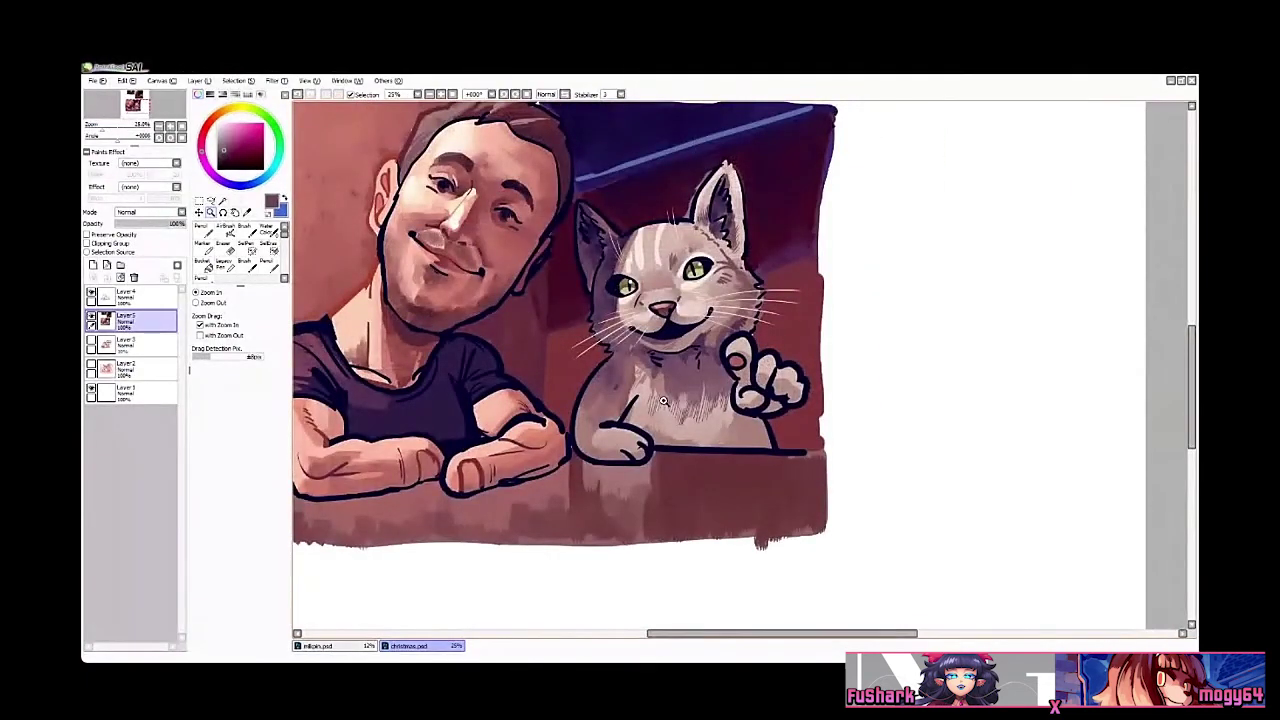
Step: Hatch the cat's shoulder and upper resting arm with fine fur strokes in a darker sampled purple
{"action": "left_click", "coordinate": [662, 400]}
{"action": "left_click", "coordinate": [645, 388]}
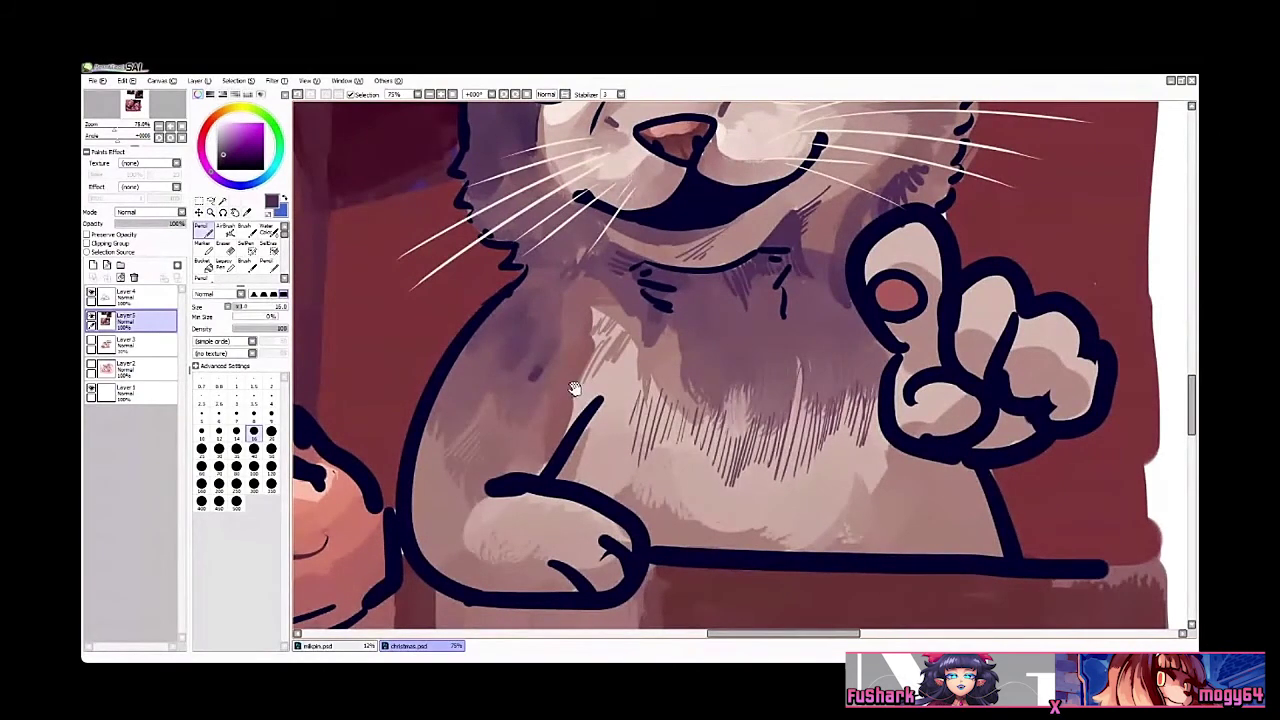
{"action": "mouse_move", "coordinate": [609, 389]}
{"action": "left_mouse_down"}
{"action": "mouse_move", "coordinate": [644, 373]}
{"action": "mouse_move", "coordinate": [651, 411]}
{"action": "mouse_move", "coordinate": [594, 403]}
{"action": "left_mouse_up"}
{"action": "mouse_move", "coordinate": [591, 388]}
{"action": "left_mouse_down"}
{"action": "mouse_move", "coordinate": [581, 411]}
{"action": "mouse_move", "coordinate": [634, 375]}
{"action": "left_mouse_up"}
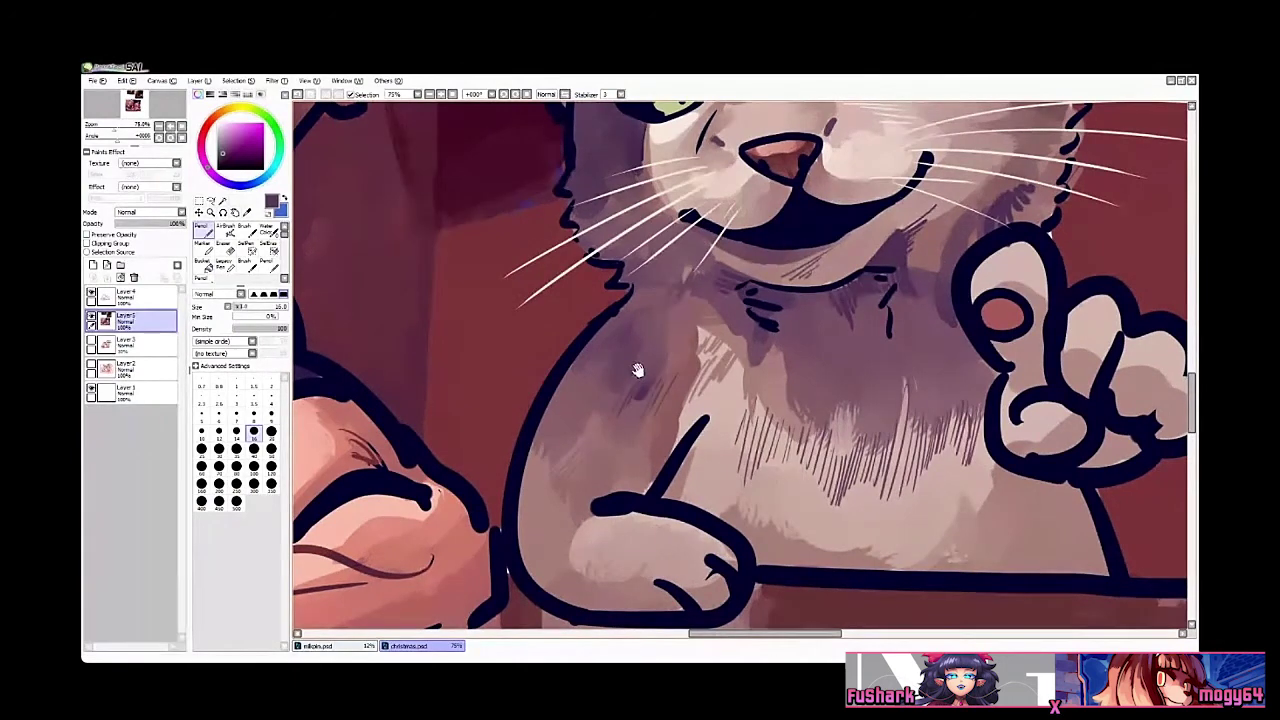
{"action": "left_click_drag", "start_coordinate": [649, 369], "coordinate": [710, 340]}
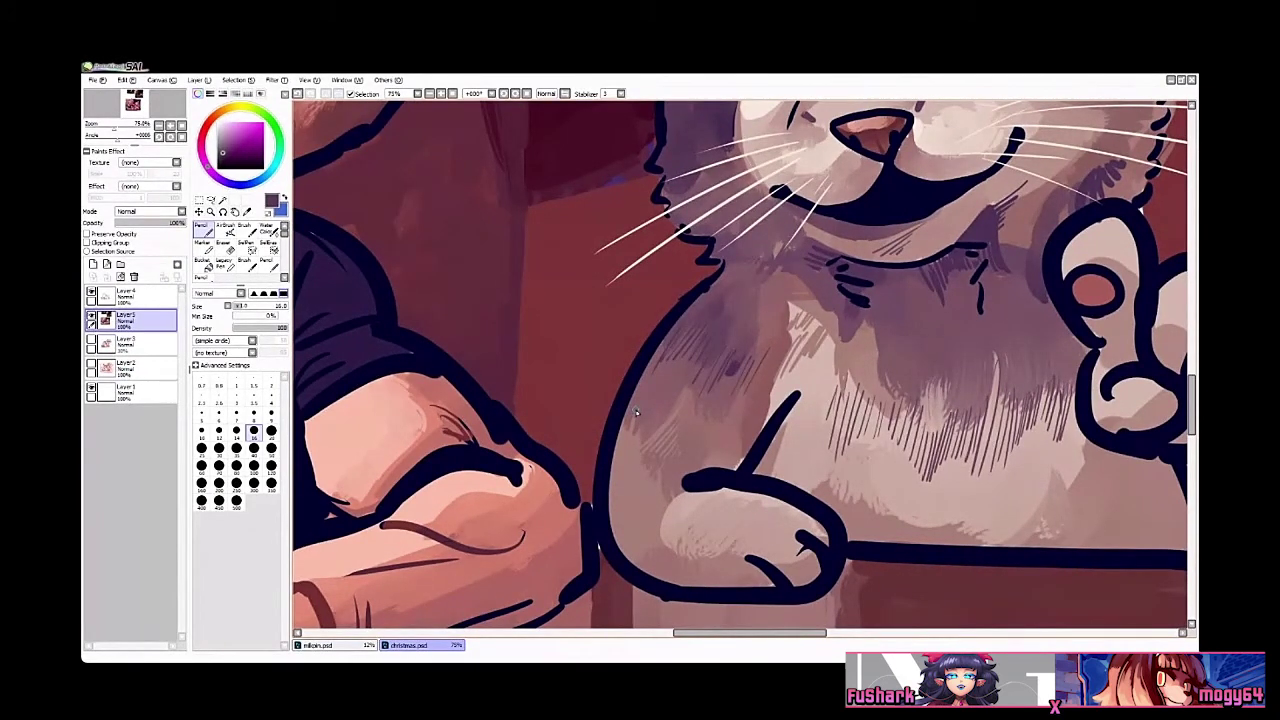
{"action": "left_click_drag", "start_coordinate": [844, 349], "coordinate": [758, 396]}
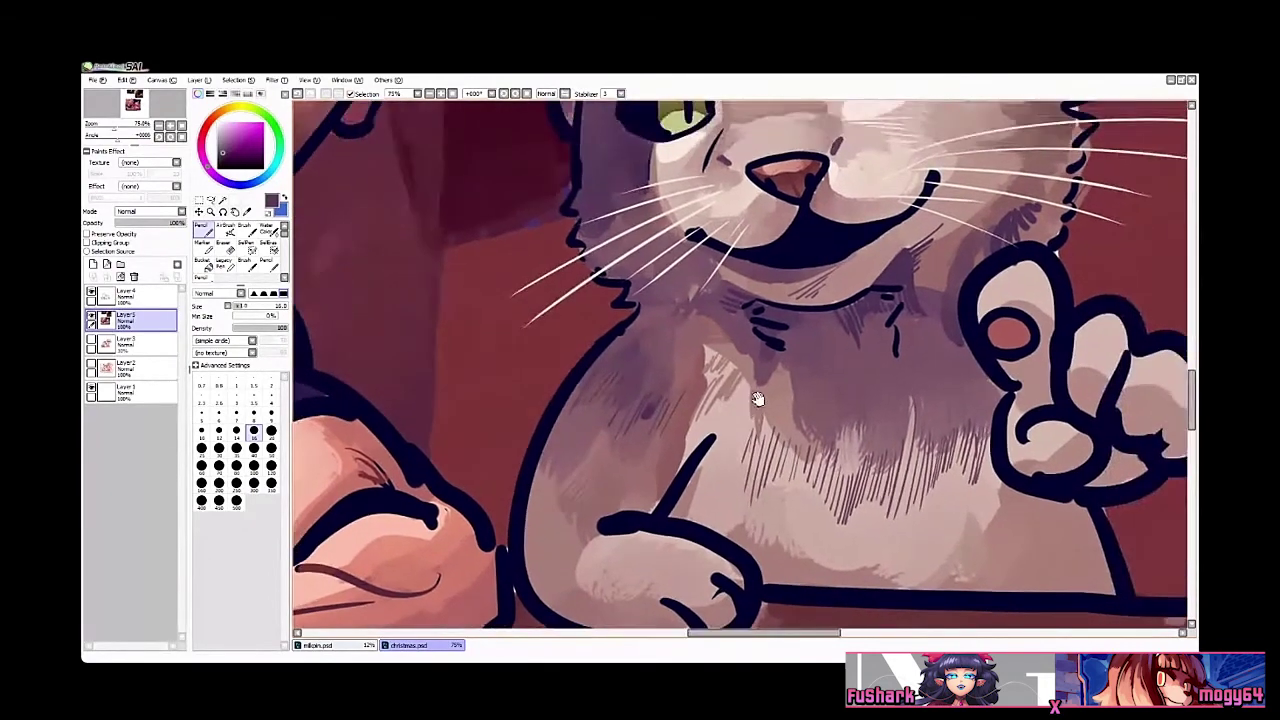
{"action": "left_click_drag", "start_coordinate": [780, 350], "coordinate": [793, 295]}
Step: Touch up the fur on the cat's upper chest above the resting arm in sampled greyish brown
{"action": "right_click", "coordinate": [777, 346]}
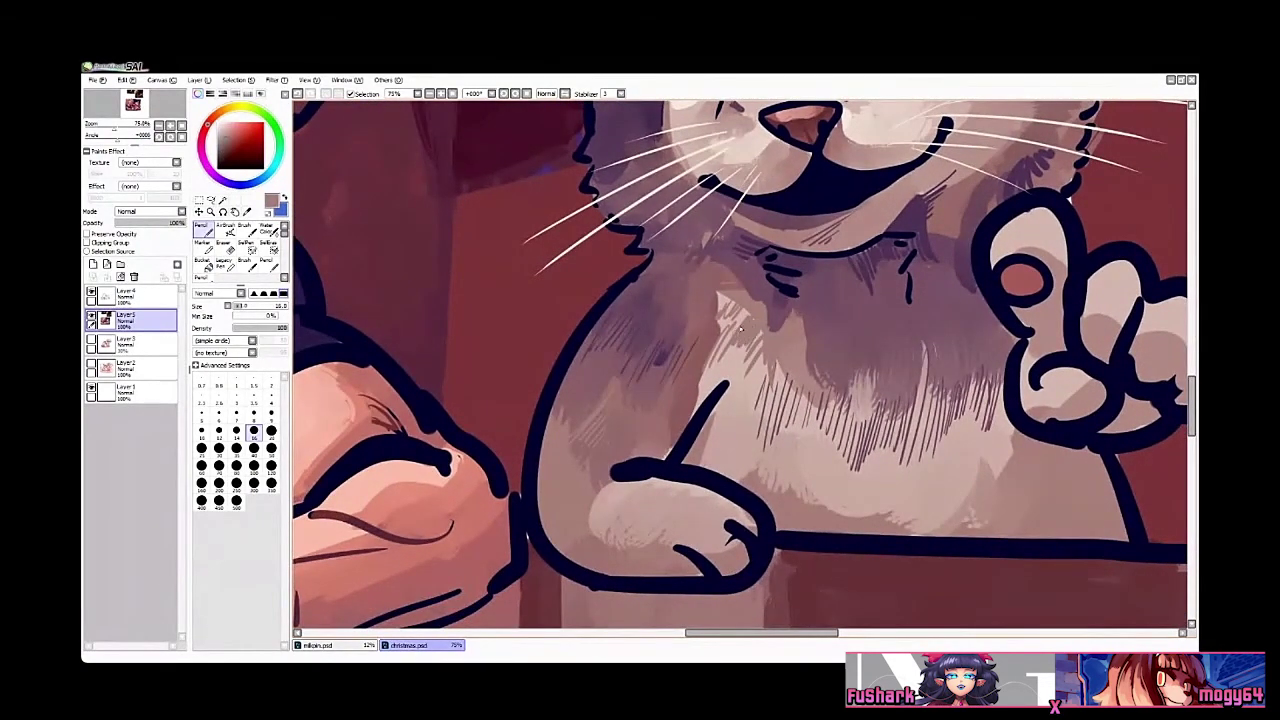
{"action": "key", "text": "ctrl+alt+space"}
{"action": "left_click", "coordinate": [777, 388], "text": "ctrl+alt"}
{"action": "left_click", "coordinate": [777, 388], "text": "ctrl+alt"}
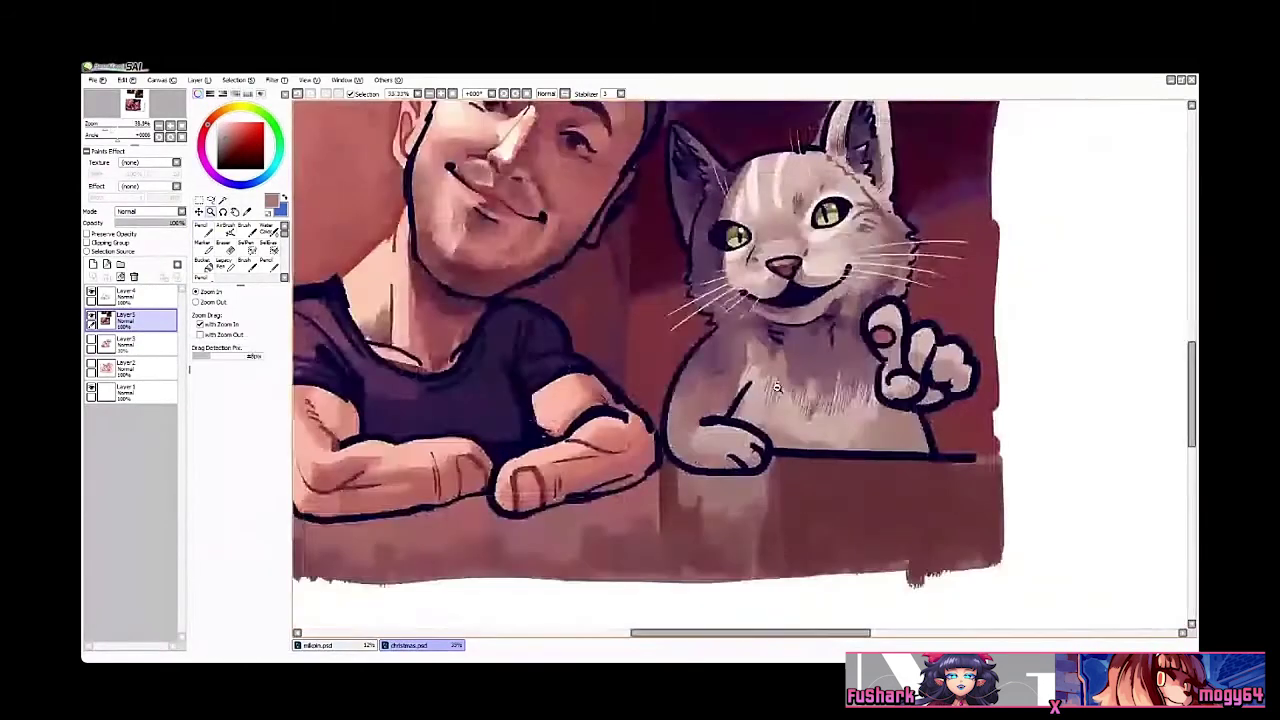
{"action": "left_click", "coordinate": [780, 390], "text": "ctrl+alt"}
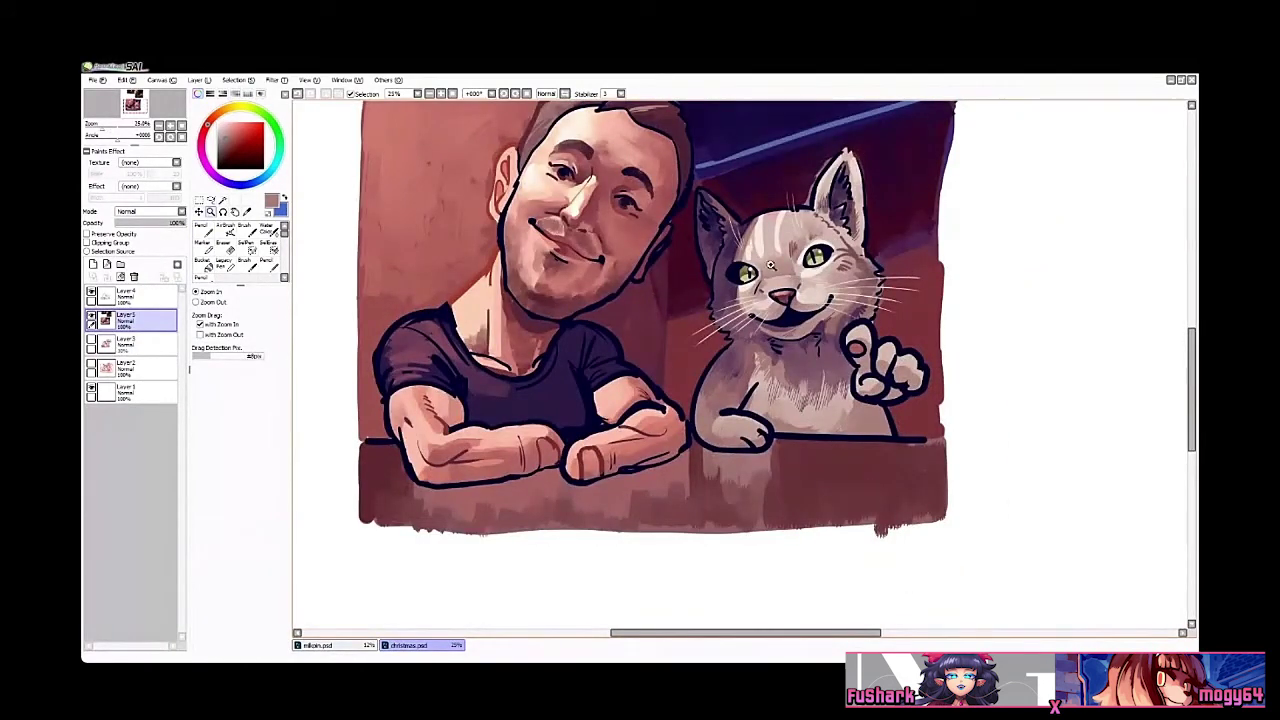
Step: Sample the cream highlight and draw fine fur strokes over the stripes on the cat's forehead
{"action": "mouse_move", "coordinate": [778, 268]}
{"action": "left_mouse_down"}
{"action": "mouse_move", "coordinate": [766, 245]}
{"action": "mouse_move", "coordinate": [760, 255]}
{"action": "mouse_move", "coordinate": [772, 190]}
{"action": "mouse_move", "coordinate": [769, 212]}
{"action": "left_mouse_up"}
{"action": "left_click", "coordinate": [790, 232], "text": "alt"}
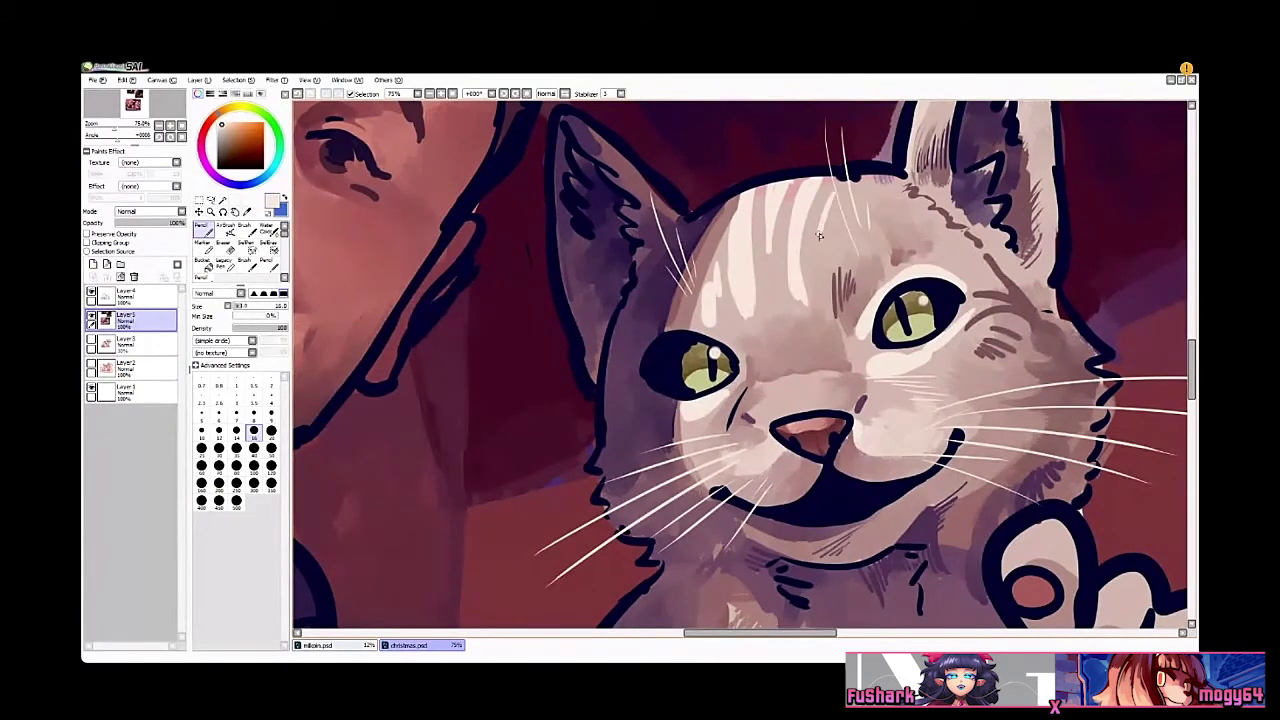
{"action": "key", "text": "ctrl+space"}
{"action": "scroll", "coordinate": [872, 240], "scroll_direction": "down", "scroll_amount": 3}
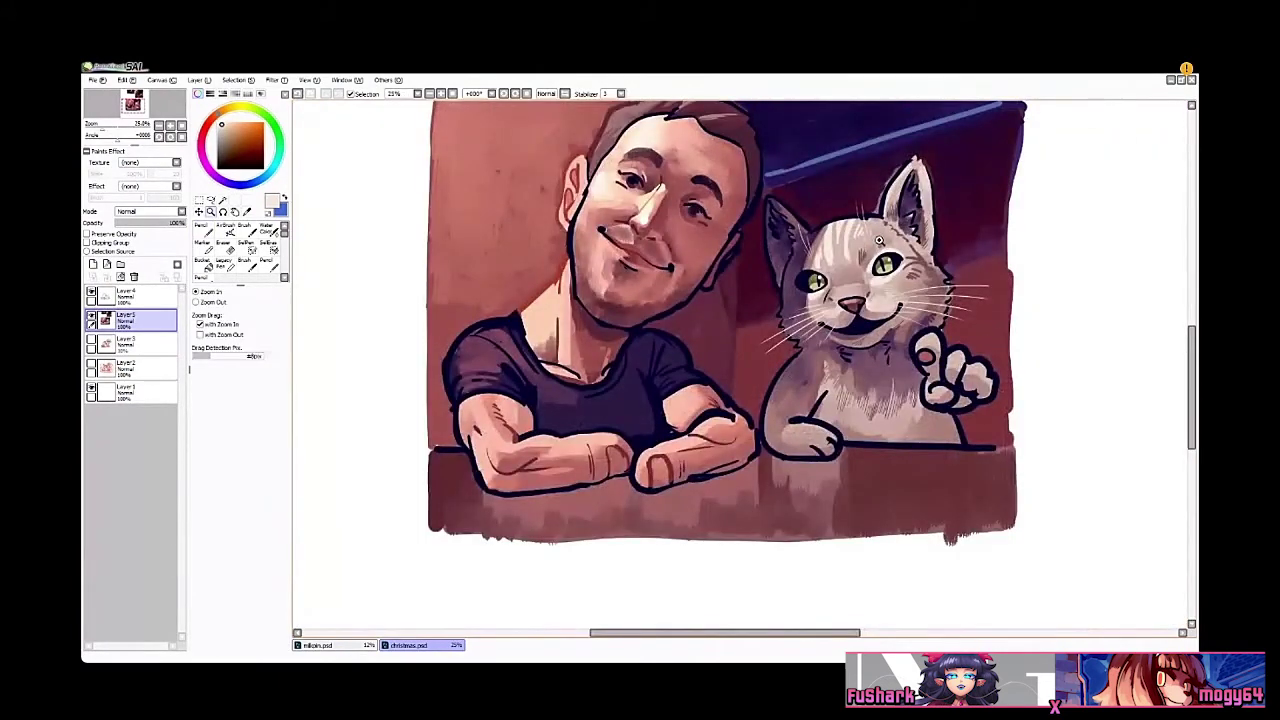
{"action": "left_click_drag", "start_coordinate": [817, 346], "coordinate": [774, 372]}
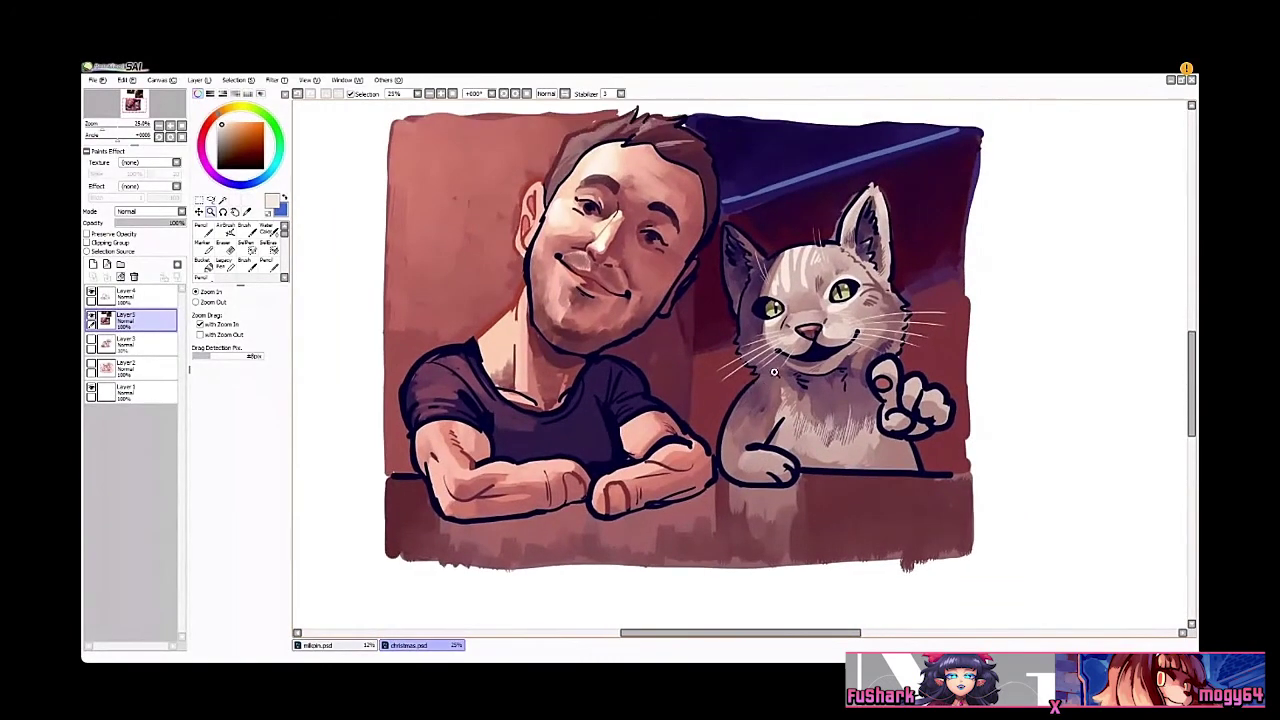
Step: Sample a dark greyish purple from the cat's fur and add fine pencil fur strokes along the outer resting arm
{"action": "left_click", "coordinate": [774, 372]}
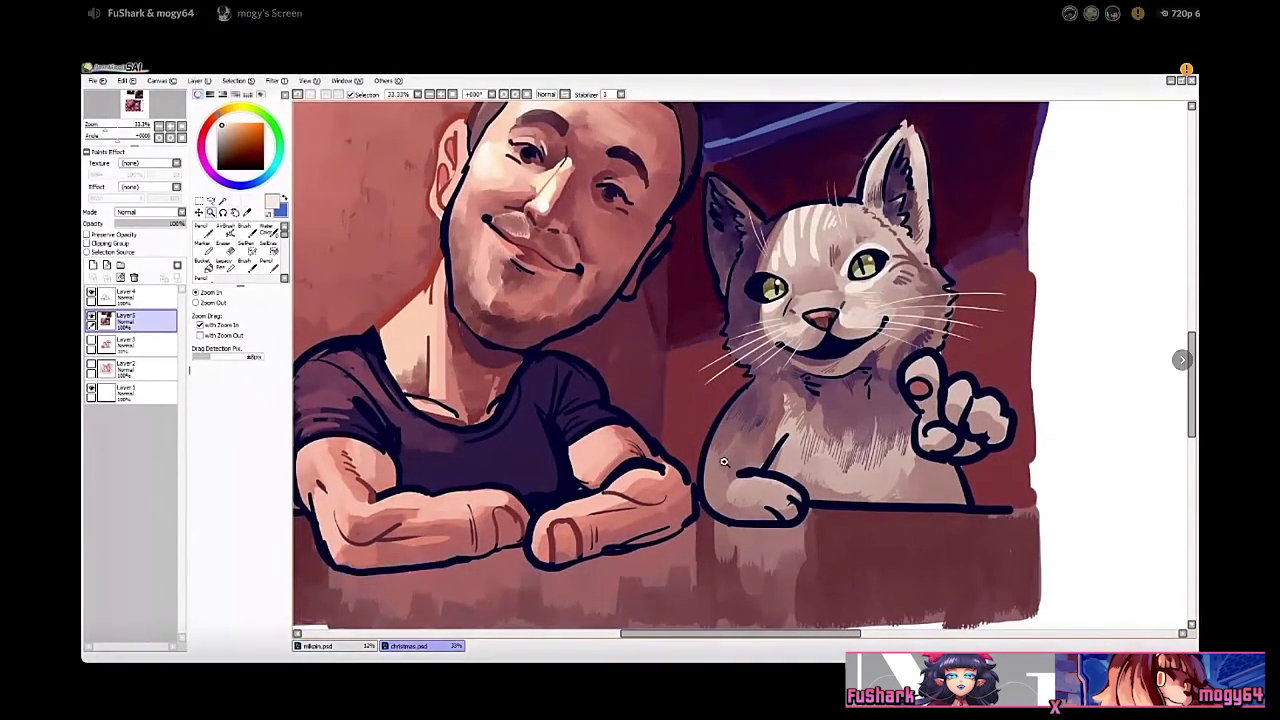
{"action": "left_click", "coordinate": [724, 462]}
{"action": "key", "text": "n"}
{"action": "left_click_drag", "start_coordinate": [838, 364], "coordinate": [814, 408]}
{"action": "right_click", "coordinate": [795, 402]}
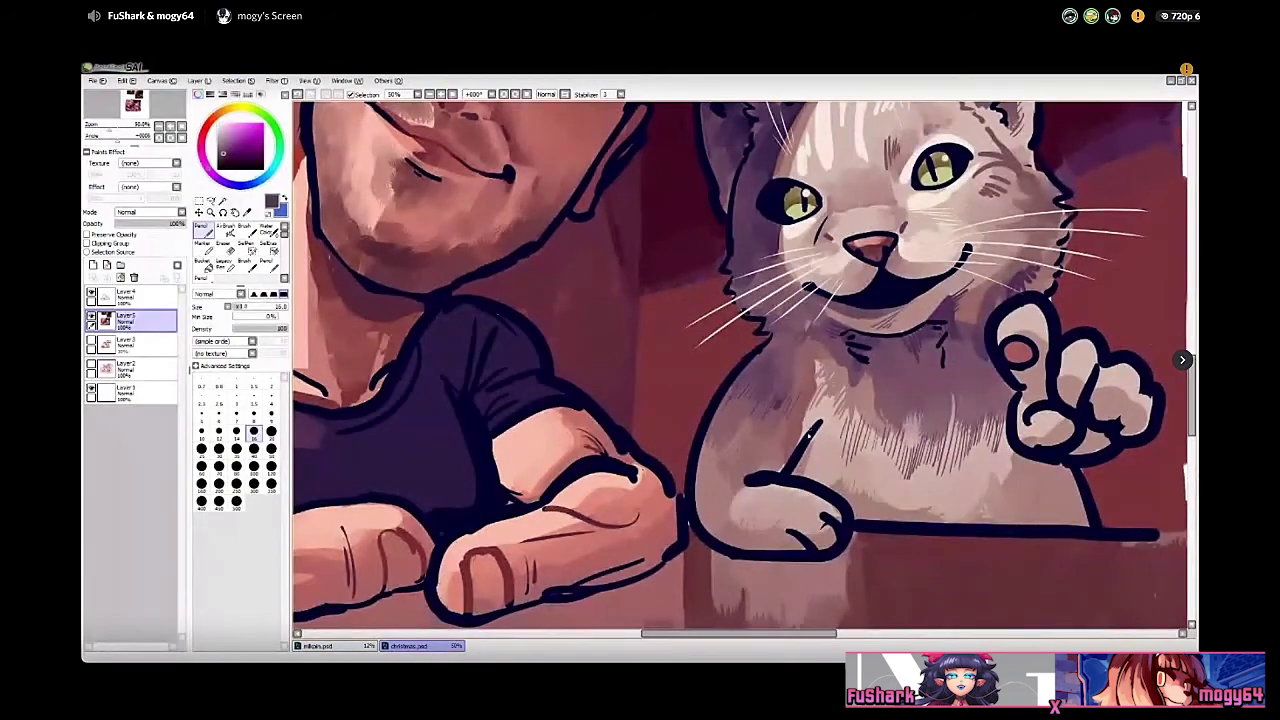
{"action": "scroll", "coordinate": [808, 432], "scroll_direction": "up", "scroll_amount": 1}
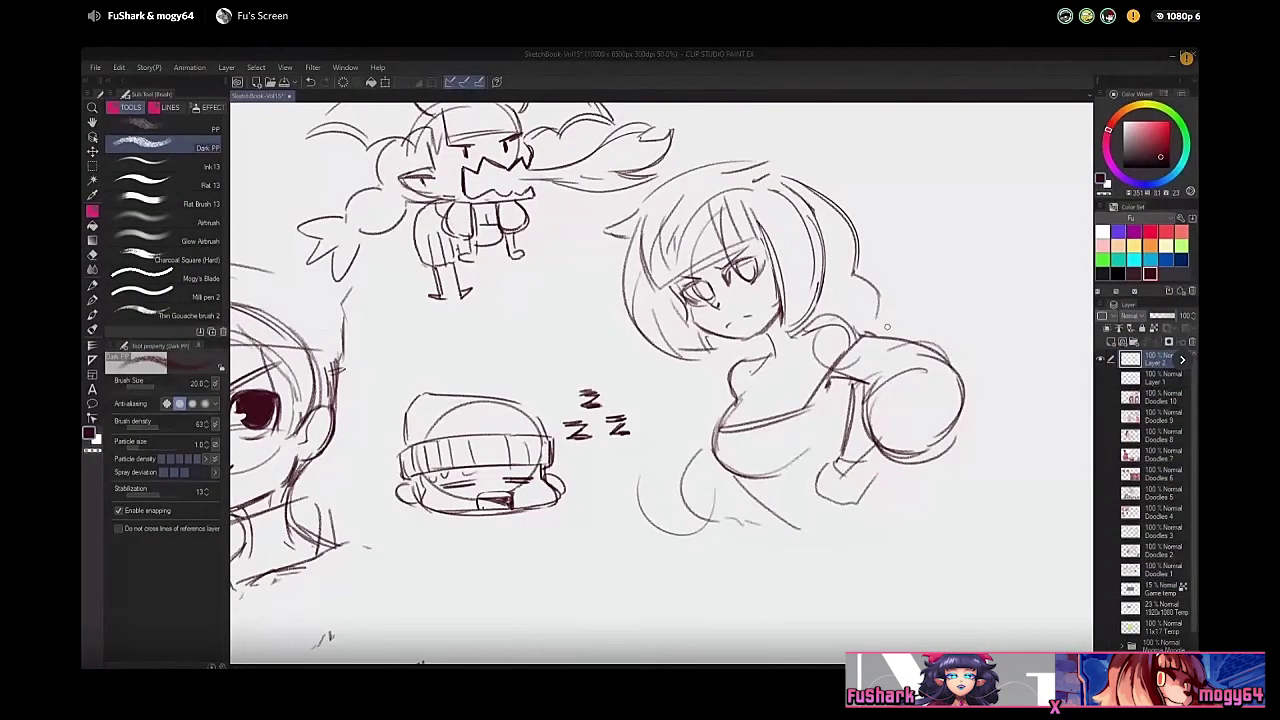
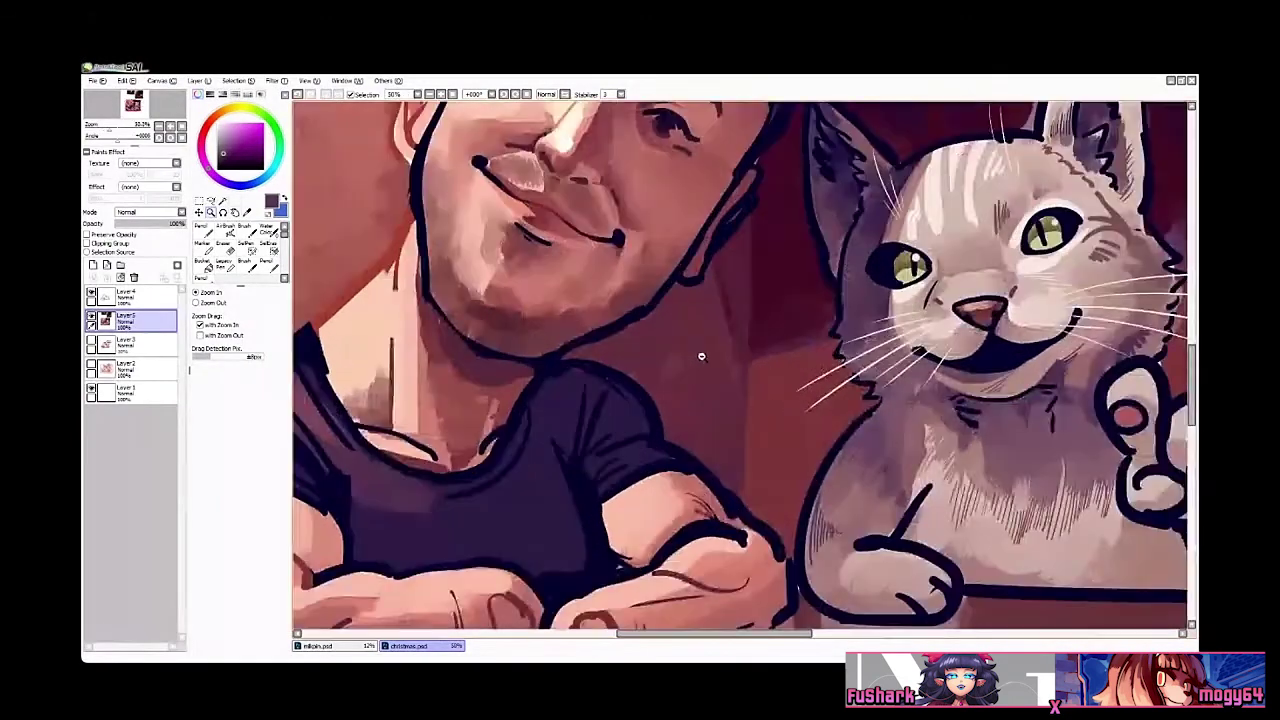
Step: On a new layer above the artwork, outline a black speech bubble with a tail above the cat at pencil size 50
{"action": "left_click", "coordinate": [702, 357], "text": "ctrl+alt"}
{"action": "left_click", "coordinate": [702, 357], "text": "ctrl+alt"}
{"action": "left_click_drag", "start_coordinate": [702, 357], "coordinate": [690, 394]}
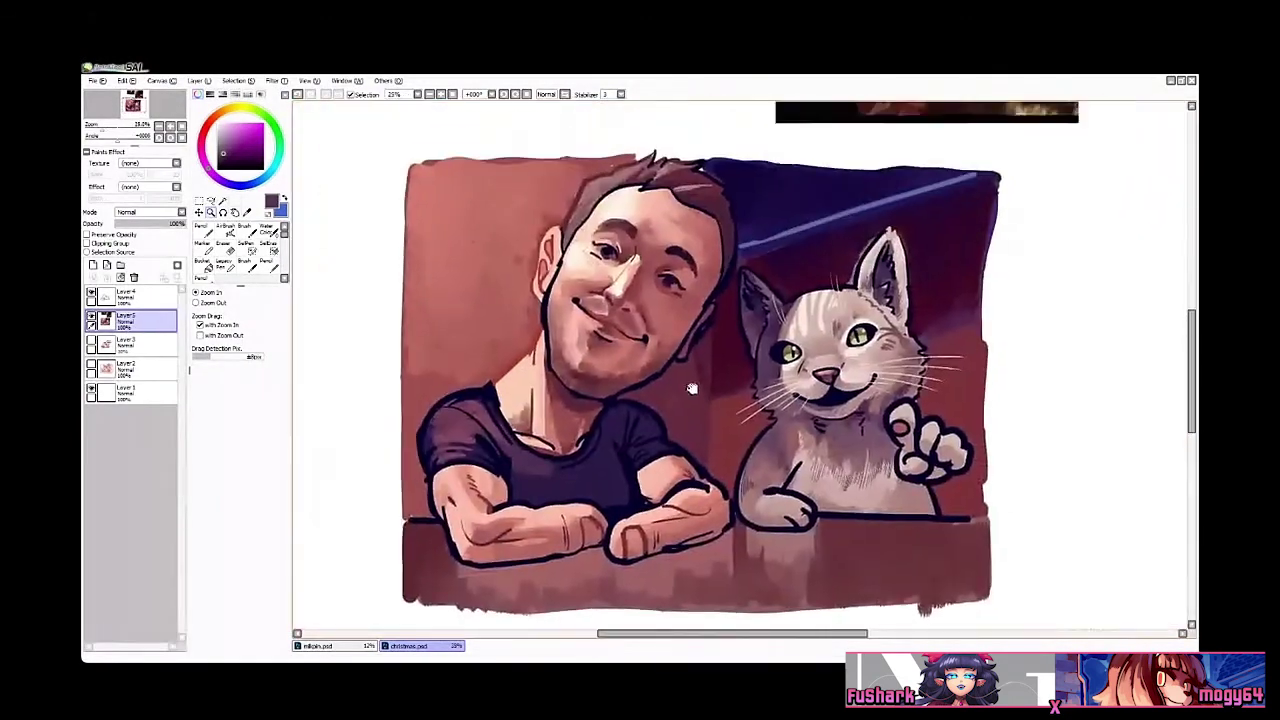
{"action": "left_click", "coordinate": [92, 340]}
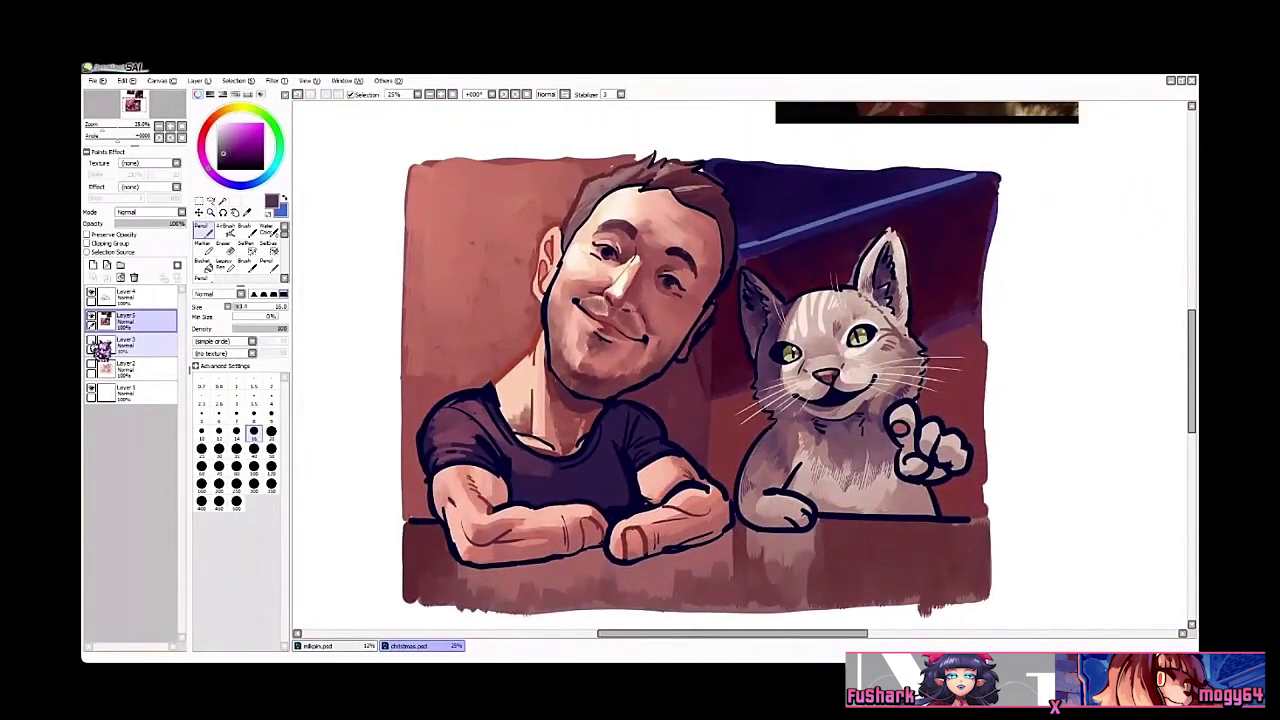
{"action": "left_click", "coordinate": [130, 300]}
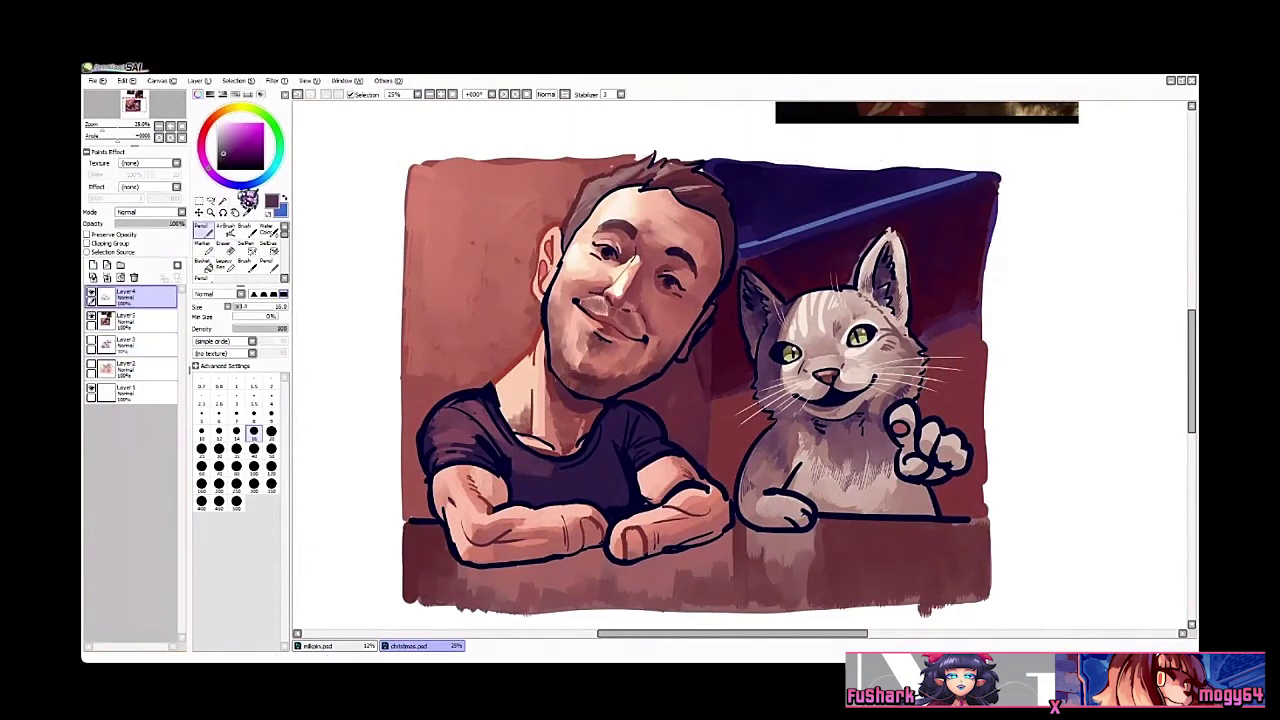
{"action": "left_click_drag", "start_coordinate": [242, 153], "coordinate": [311, 164]}
{"action": "left_click", "coordinate": [93, 265]}
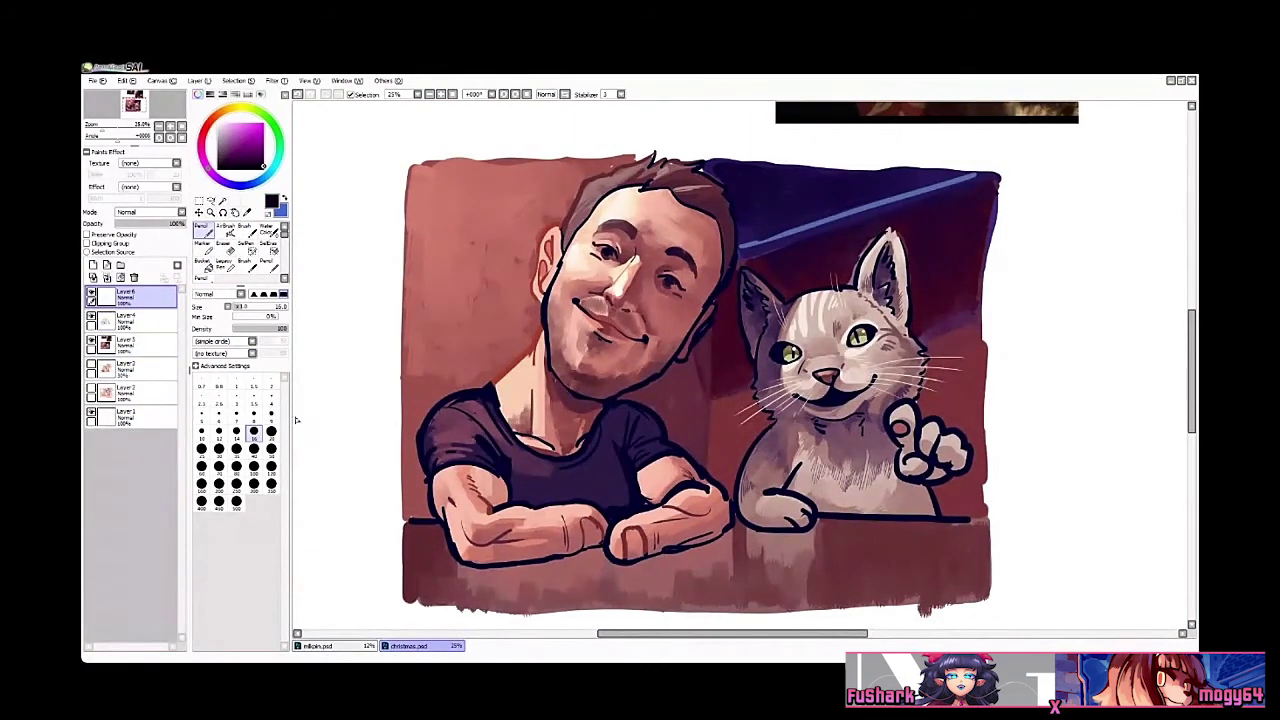
{"action": "left_click", "coordinate": [271, 451]}
{"action": "mouse_move", "coordinate": [915, 245]}
{"action": "left_mouse_down"}
{"action": "mouse_move", "coordinate": [835, 322]}
{"action": "mouse_move", "coordinate": [786, 218]}
{"action": "mouse_move", "coordinate": [966, 176]}
{"action": "mouse_move", "coordinate": [1037, 257]}
{"action": "mouse_move", "coordinate": [982, 310]}
{"action": "left_mouse_up"}
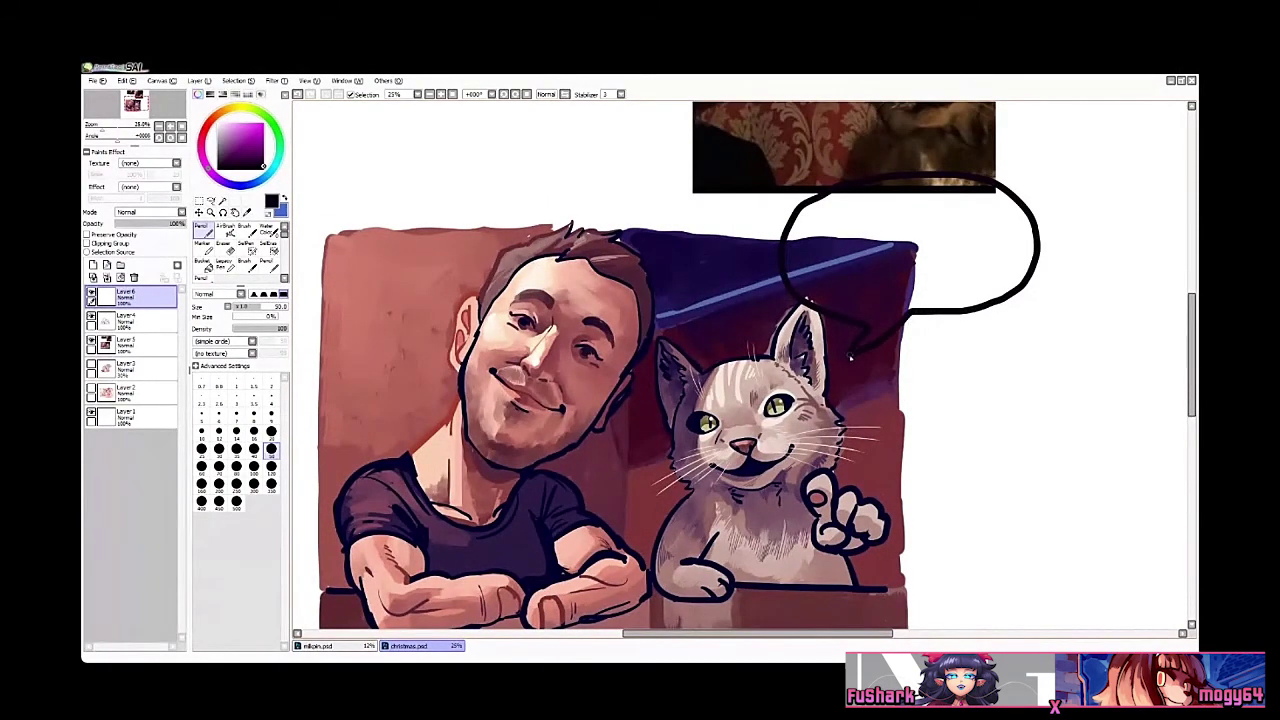
Step: On a new layer beneath the bubble outline, fill the speech bubble with light pink, using pencil size 120 for the remaining gaps
{"action": "left_click", "coordinate": [165, 326]}
{"action": "left_click", "coordinate": [93, 265]}
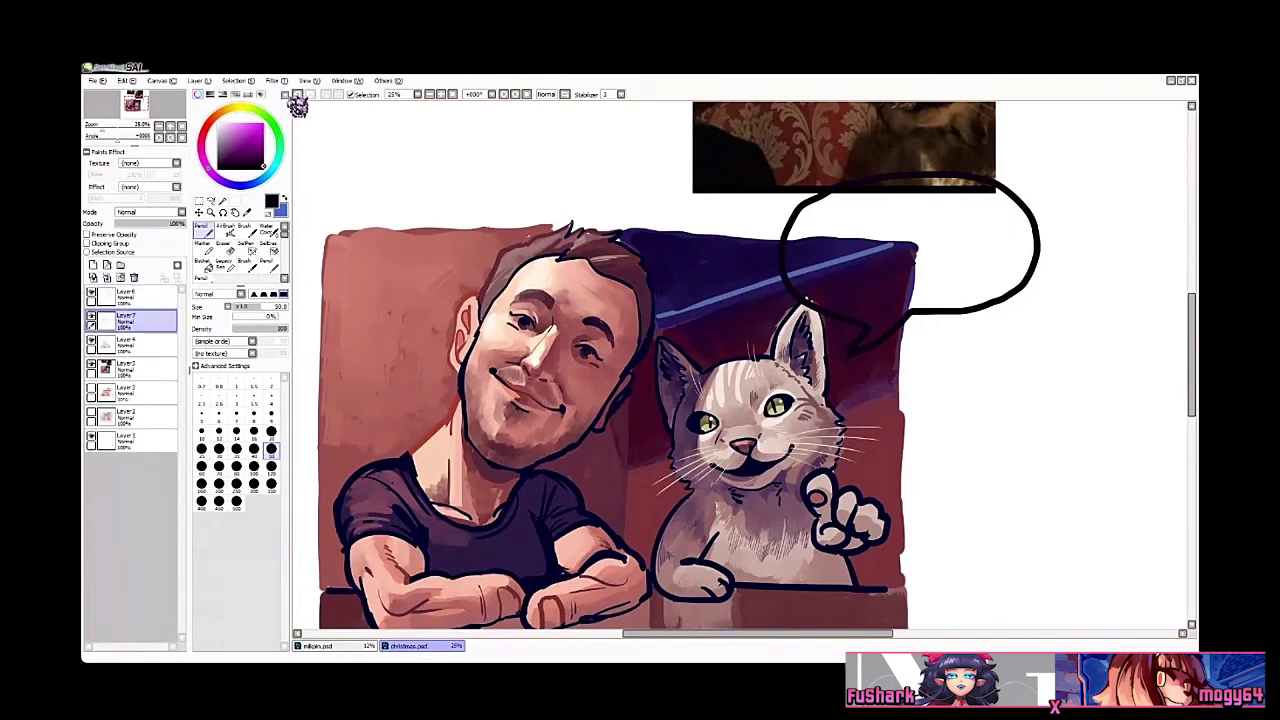
{"action": "left_click", "coordinate": [223, 123]}
{"action": "scroll", "coordinate": [900, 230], "scroll_direction": "up", "scroll_amount": 1}
{"action": "mouse_move", "coordinate": [793, 208]}
{"action": "left_mouse_down"}
{"action": "mouse_move", "coordinate": [750, 257]}
{"action": "mouse_move", "coordinate": [755, 300]}
{"action": "mouse_move", "coordinate": [786, 333]}
{"action": "mouse_move", "coordinate": [850, 353]}
{"action": "mouse_move", "coordinate": [855, 378]}
{"action": "mouse_move", "coordinate": [908, 341]}
{"action": "mouse_move", "coordinate": [1047, 311]}
{"action": "mouse_move", "coordinate": [1072, 267]}
{"action": "mouse_move", "coordinate": [1040, 197]}
{"action": "mouse_move", "coordinate": [996, 175]}
{"action": "mouse_move", "coordinate": [846, 184]}
{"action": "mouse_move", "coordinate": [764, 218]}
{"action": "left_mouse_up"}
{"action": "scroll", "coordinate": [900, 337], "scroll_direction": "up", "scroll_amount": 1}
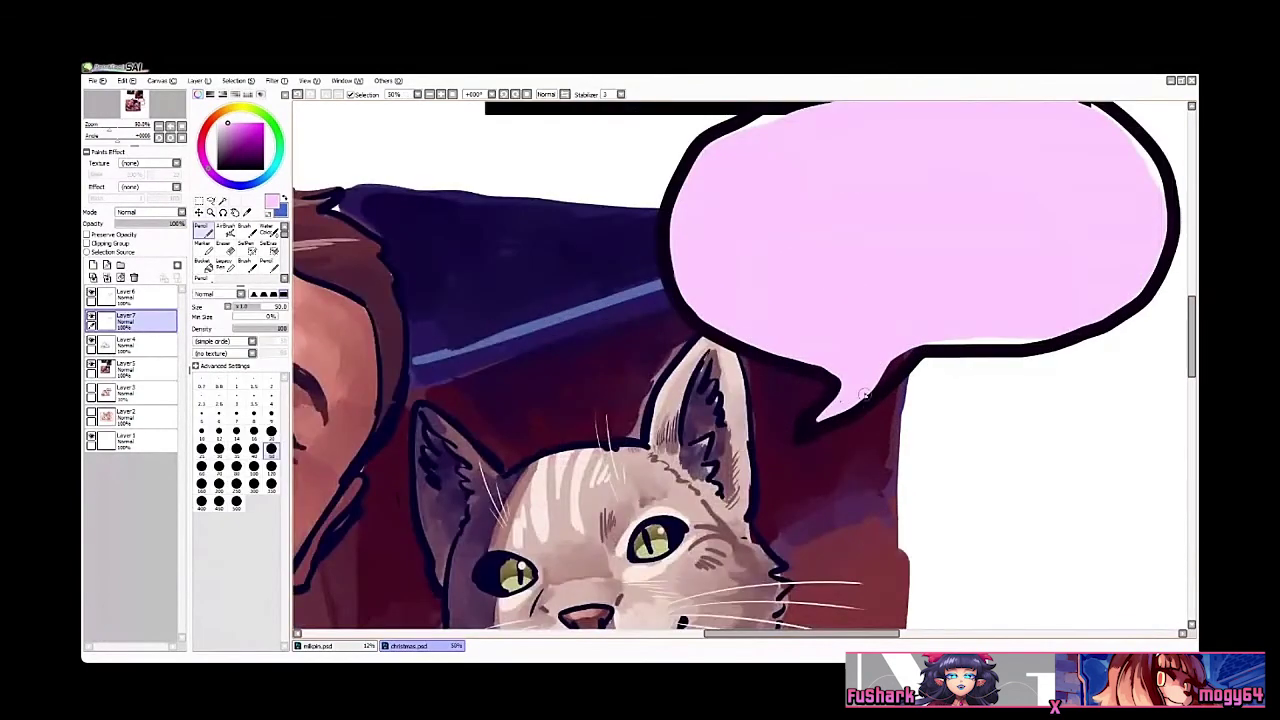
{"action": "mouse_move", "coordinate": [818, 426]}
{"action": "left_mouse_down"}
{"action": "mouse_move", "coordinate": [832, 400]}
{"action": "mouse_move", "coordinate": [805, 401]}
{"action": "left_mouse_up"}
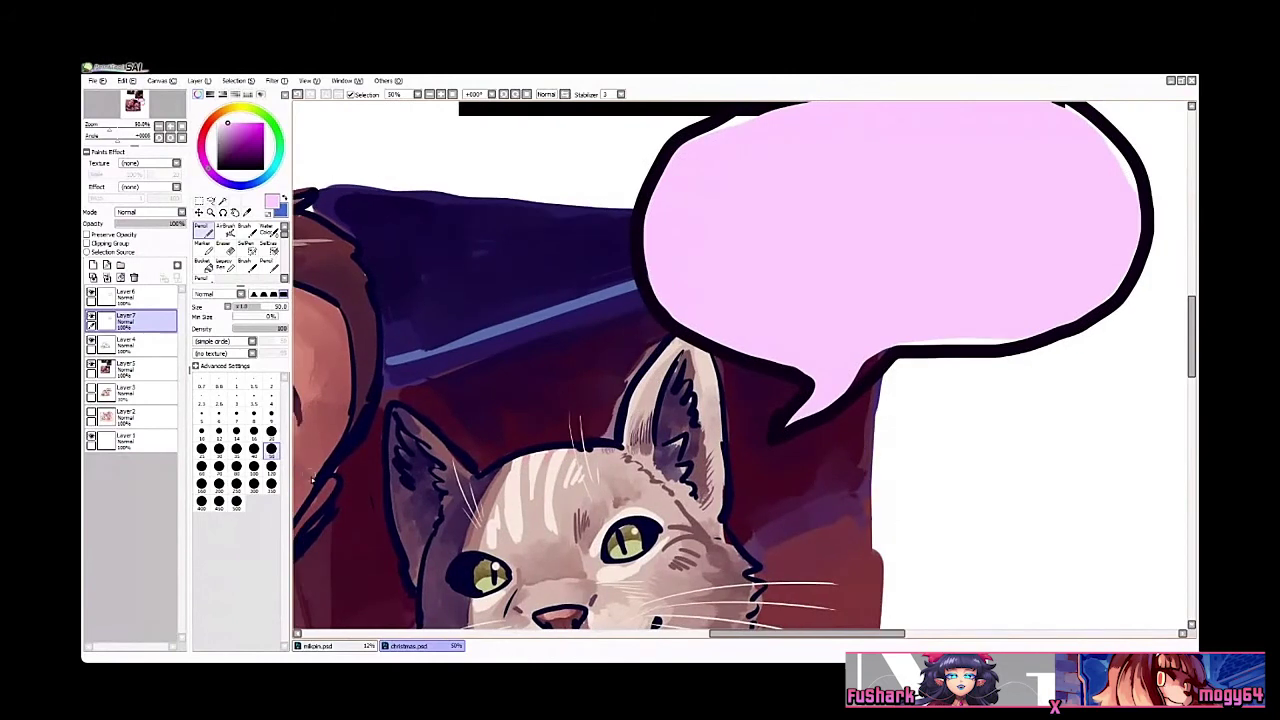
{"action": "left_click", "coordinate": [271, 468]}
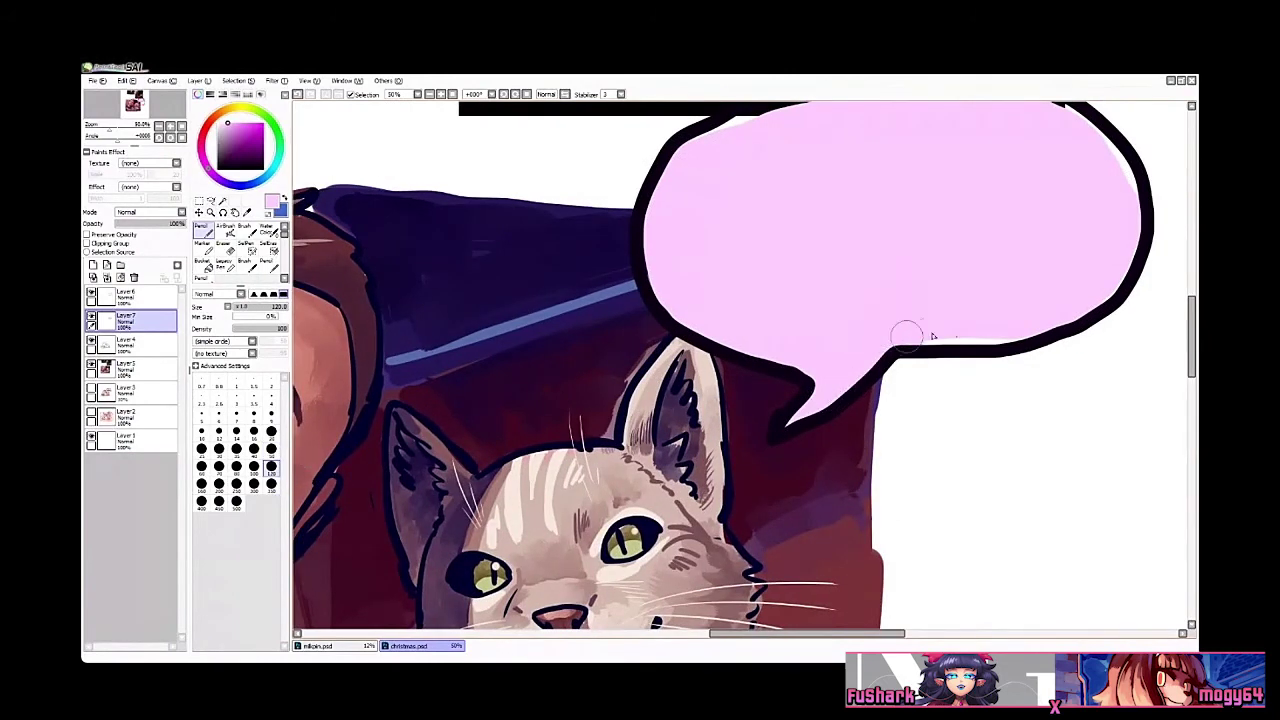
{"action": "left_click_drag", "start_coordinate": [908, 337], "coordinate": [1041, 321]}
{"action": "mouse_move", "coordinate": [1109, 251]}
{"action": "left_mouse_down"}
{"action": "mouse_move", "coordinate": [1046, 306]}
{"action": "mouse_move", "coordinate": [1006, 191]}
{"action": "mouse_move", "coordinate": [951, 183]}
{"action": "mouse_move", "coordinate": [826, 189]}
{"action": "mouse_move", "coordinate": [655, 245]}
{"action": "mouse_move", "coordinate": [788, 191]}
{"action": "mouse_move", "coordinate": [884, 189]}
{"action": "mouse_move", "coordinate": [832, 222]}
{"action": "left_mouse_up"}
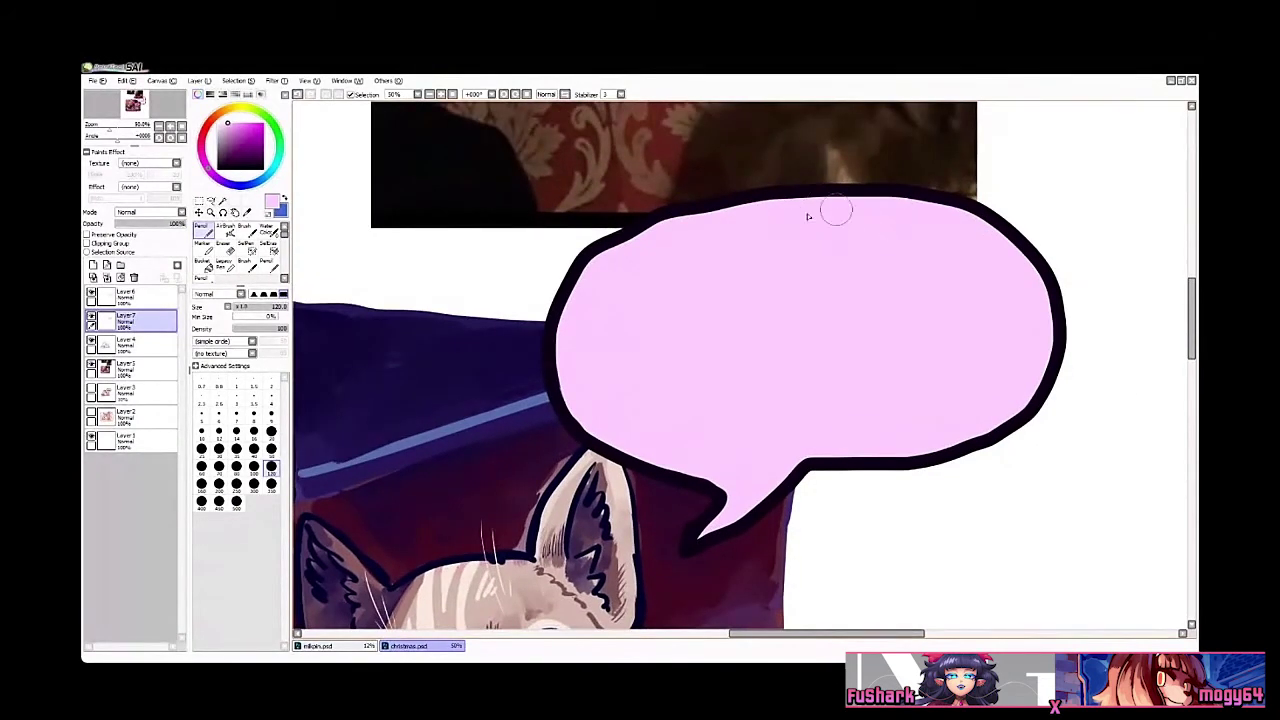
Step: Show the faded rough sketch layer and move it so its lettering is readable beside the speech bubble
{"action": "key", "text": "ctrl+space"}
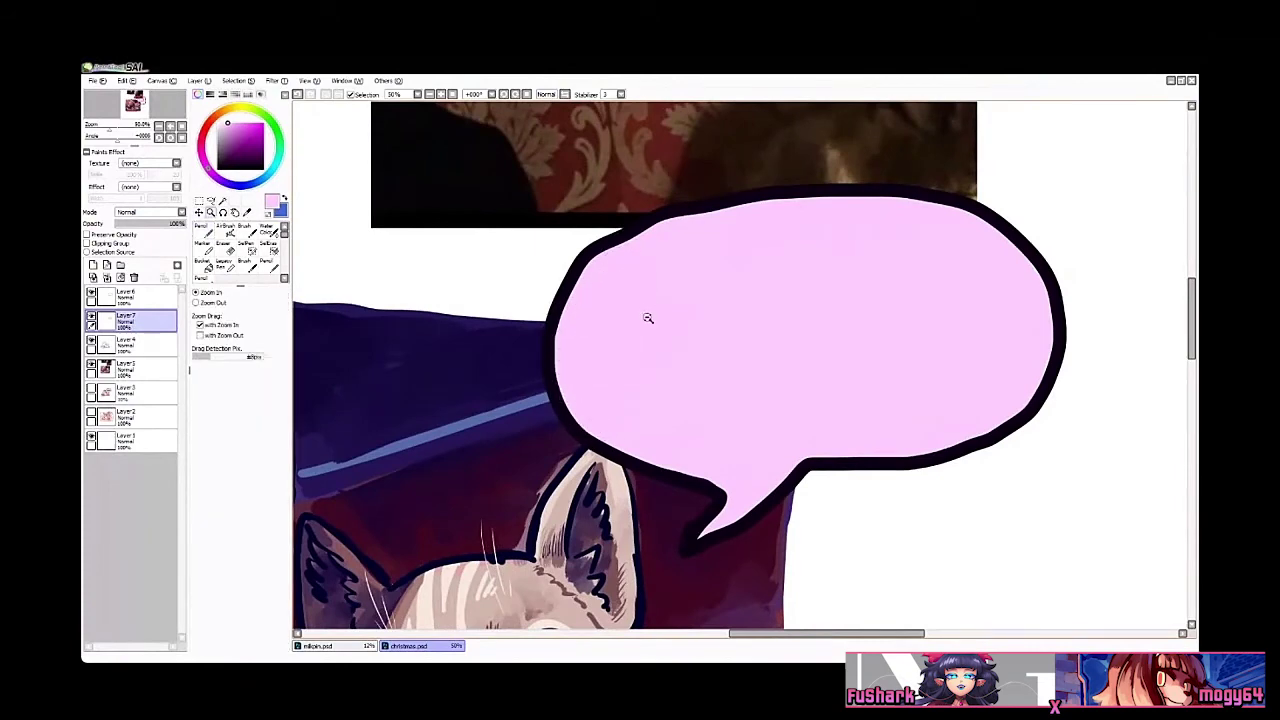
{"action": "left_click", "coordinate": [677, 246], "text": "ctrl+alt"}
{"action": "left_click_drag", "start_coordinate": [677, 246], "coordinate": [729, 196]}
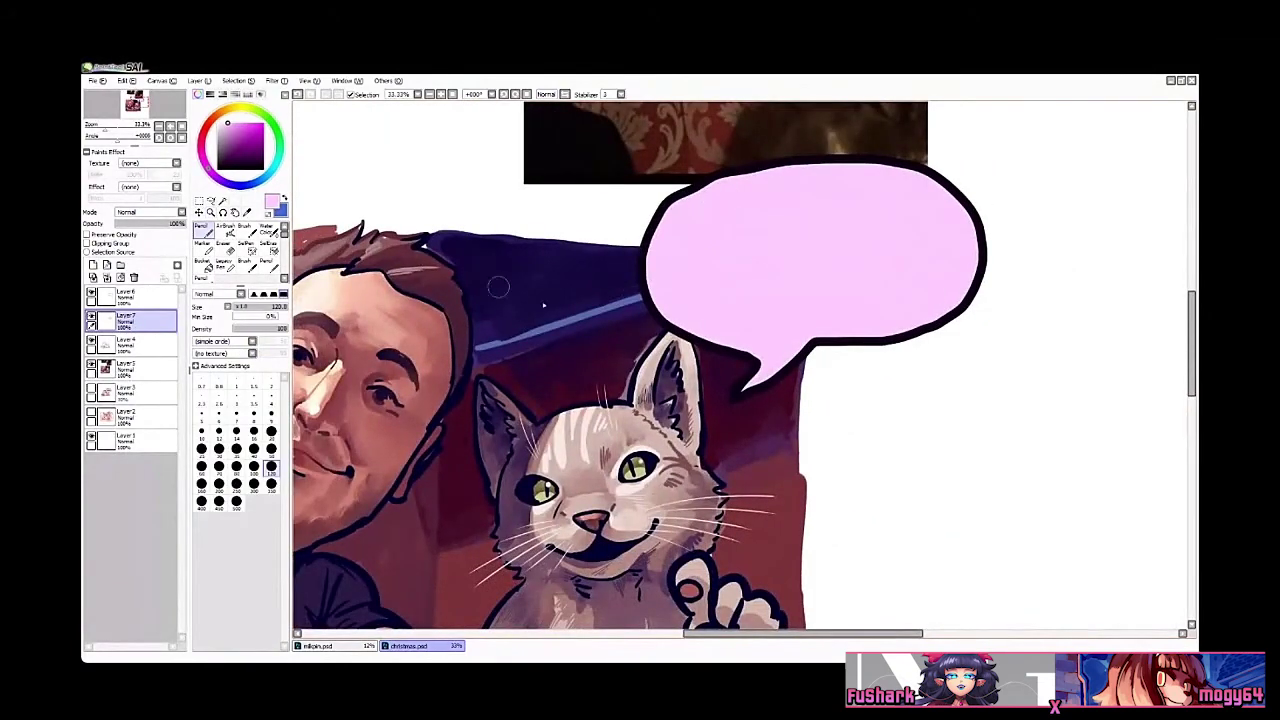
{"action": "left_click_drag", "start_coordinate": [579, 324], "coordinate": [663, 342]}
{"action": "key", "text": "ctrl+space"}
{"action": "left_click", "coordinate": [663, 342], "text": "ctrl+alt"}
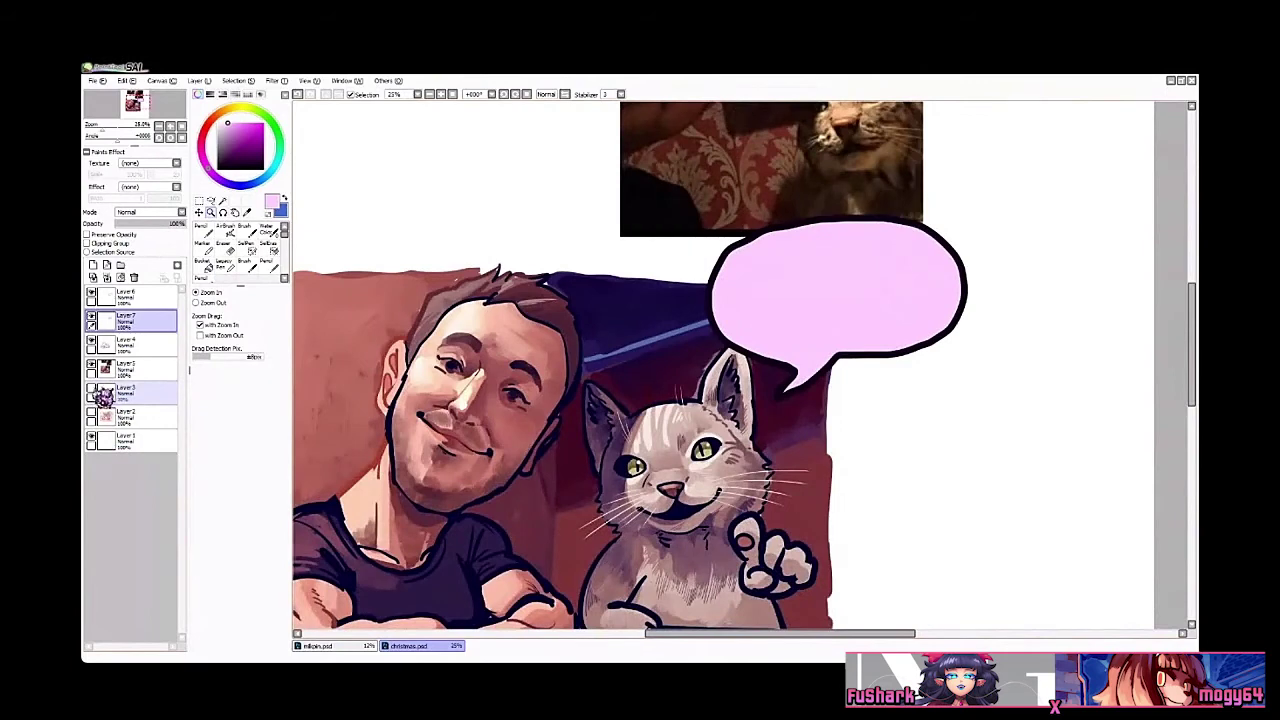
{"action": "left_click", "coordinate": [92, 388]}
{"action": "left_click", "coordinate": [125, 396]}
{"action": "left_click", "coordinate": [199, 212]}
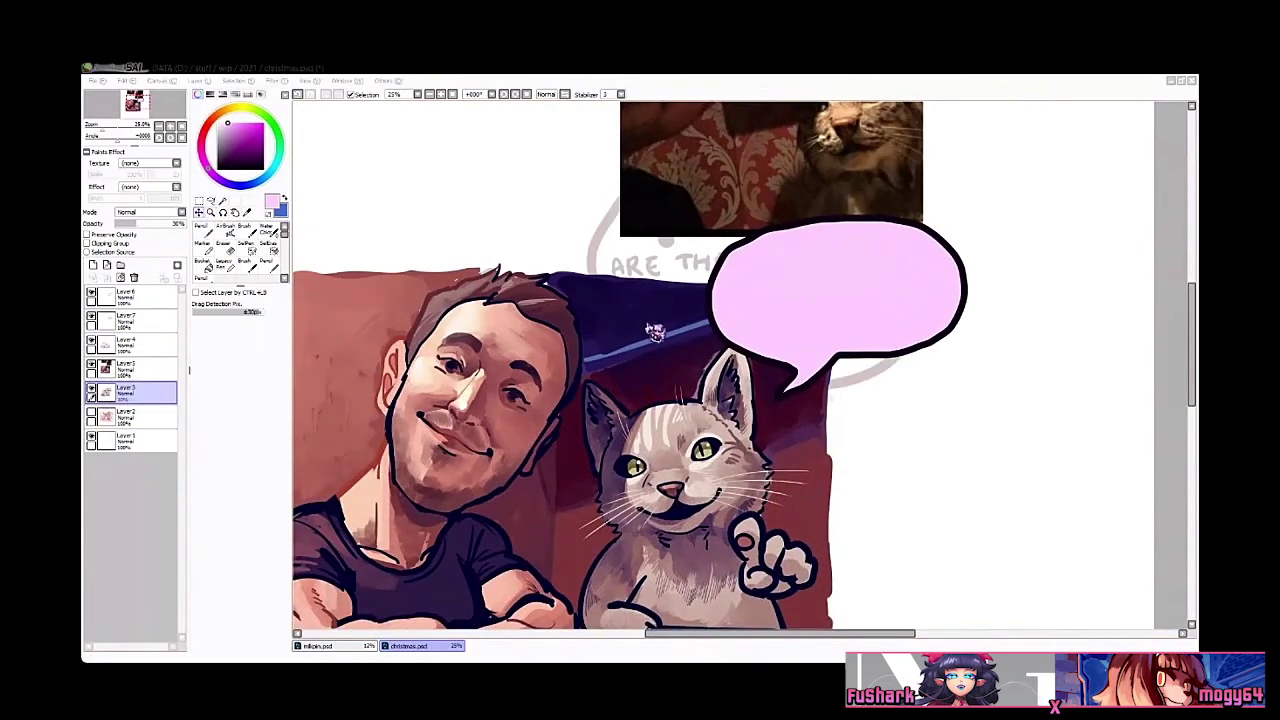
{"action": "left_click_drag", "start_coordinate": [663, 343], "coordinate": [793, 390]}
{"action": "mouse_move", "coordinate": [793, 390]}
{"action": "left_mouse_down"}
{"action": "mouse_move", "coordinate": [523, 274]}
{"action": "mouse_move", "coordinate": [540, 343]}
{"action": "mouse_move", "coordinate": [586, 346]}
{"action": "left_mouse_up"}
Step: On the bubble outline layer, letter a large dark YOU across the bubble's upper part at pencil size 120
{"action": "left_click", "coordinate": [200, 228]}
{"action": "left_click", "coordinate": [128, 320]}
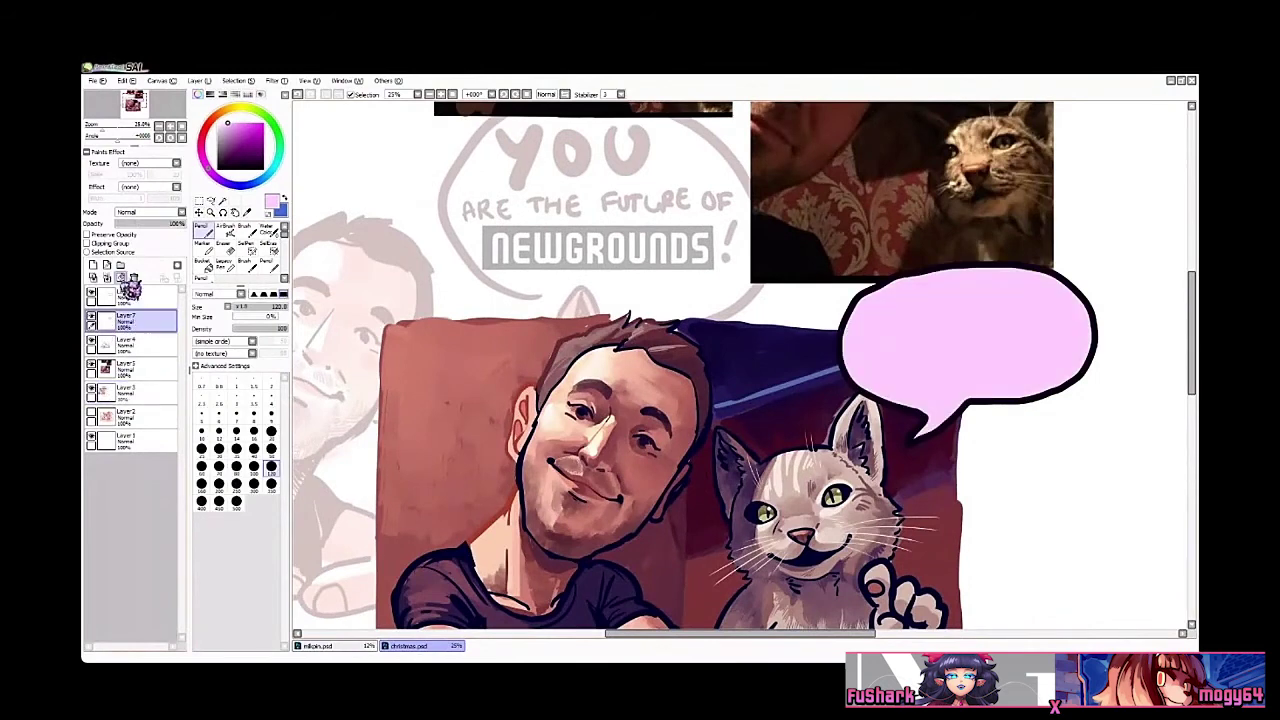
{"action": "left_click", "coordinate": [132, 296]}
{"action": "scroll", "coordinate": [859, 307], "scroll_direction": "up", "scroll_amount": 1}
{"action": "right_click", "coordinate": [847, 306]}
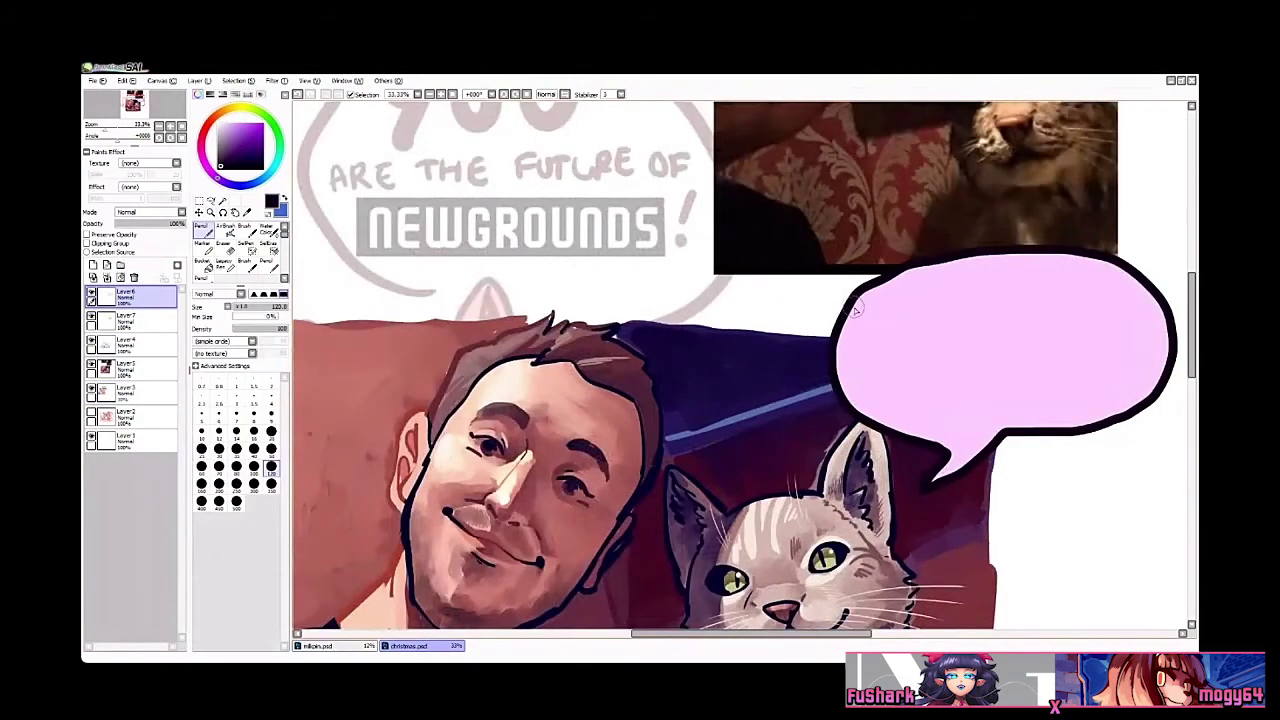
{"action": "mouse_move", "coordinate": [855, 313]}
{"action": "left_mouse_down"}
{"action": "mouse_move", "coordinate": [776, 303]}
{"action": "mouse_move", "coordinate": [815, 284]}
{"action": "mouse_move", "coordinate": [837, 302]}
{"action": "left_mouse_up"}
{"action": "left_click_drag", "start_coordinate": [852, 277], "coordinate": [832, 321]}
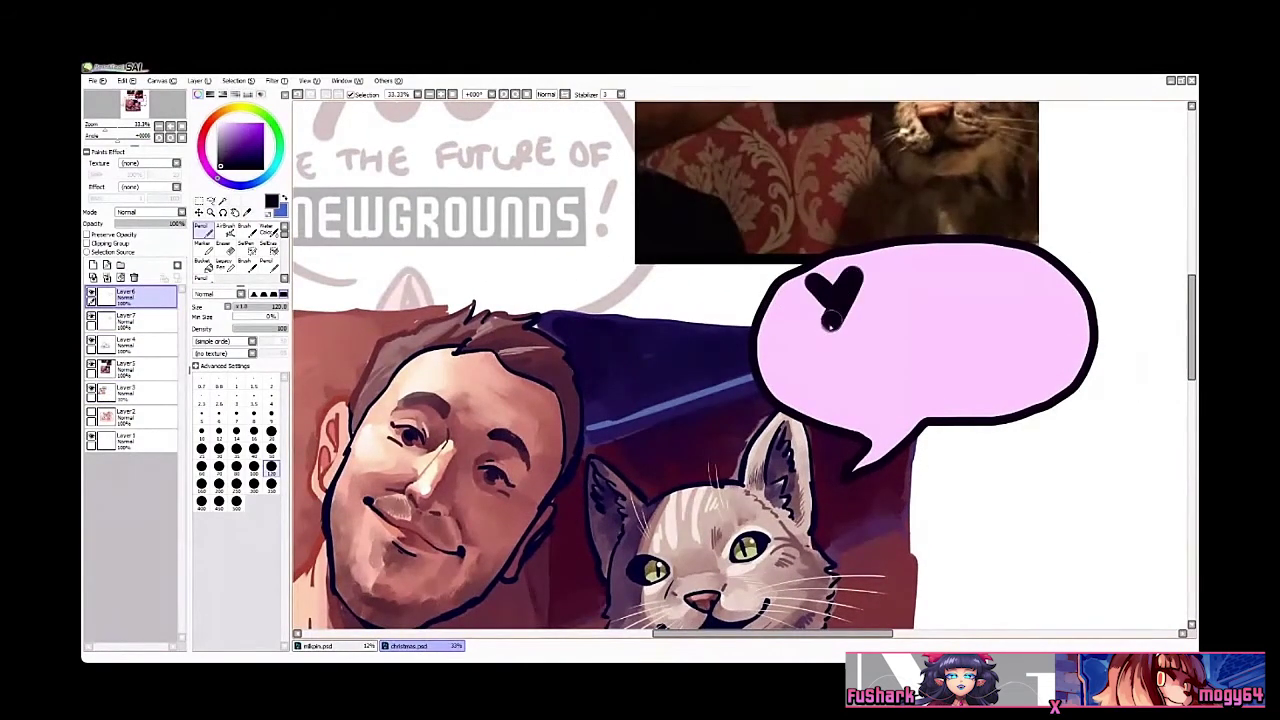
{"action": "key", "text": "ctrl+z"}
{"action": "key", "text": "ctrl+z"}
{"action": "mouse_move", "coordinate": [822, 264]}
{"action": "left_mouse_down"}
{"action": "mouse_move", "coordinate": [873, 270]}
{"action": "mouse_move", "coordinate": [858, 330]}
{"action": "left_mouse_up"}
{"action": "mouse_move", "coordinate": [940, 268]}
{"action": "left_mouse_down"}
{"action": "mouse_move", "coordinate": [935, 330]}
{"action": "mouse_move", "coordinate": [970, 288]}
{"action": "mouse_move", "coordinate": [965, 373]}
{"action": "mouse_move", "coordinate": [955, 338]}
{"action": "mouse_move", "coordinate": [1006, 336]}
{"action": "left_mouse_up"}
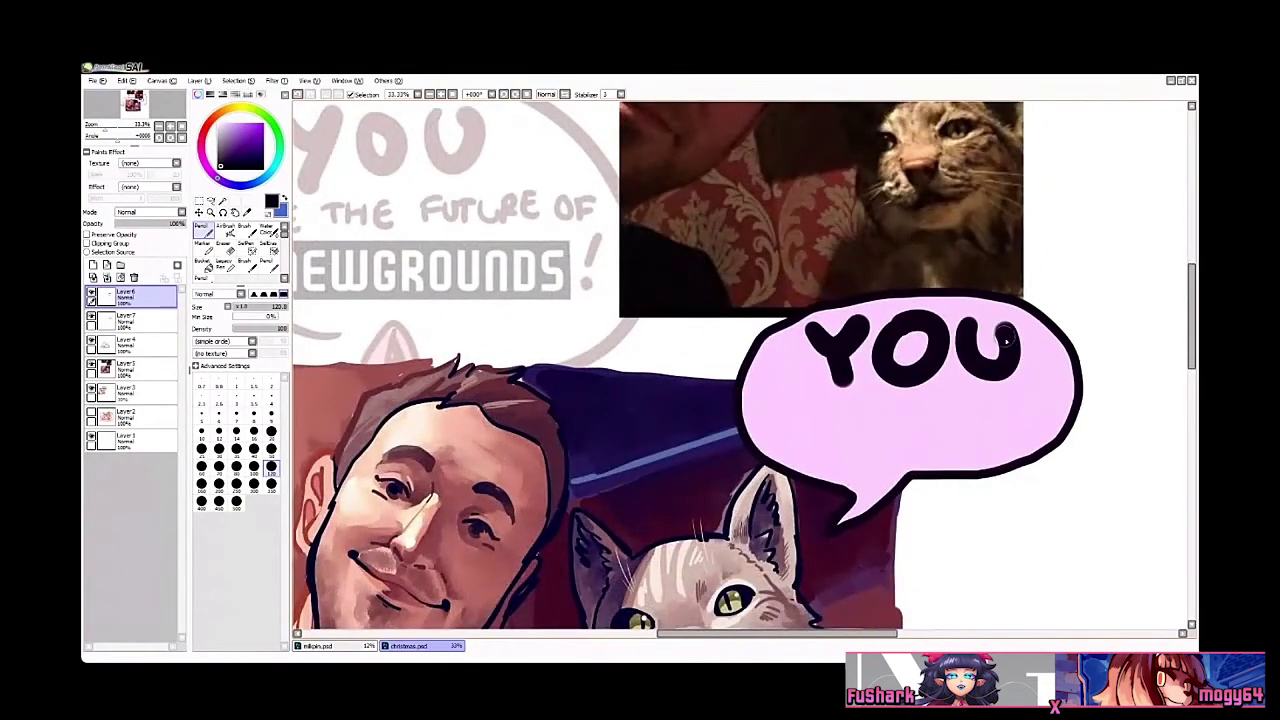
Step: Letter ARE THE in small dark capitals below YOU, using pencil size 20
{"action": "left_click", "coordinate": [272, 434]}
{"action": "mouse_move", "coordinate": [756, 383]}
{"action": "left_mouse_down"}
{"action": "mouse_move", "coordinate": [794, 363]}
{"action": "mouse_move", "coordinate": [764, 374]}
{"action": "left_mouse_up"}
{"action": "scroll", "coordinate": [782, 399], "scroll_direction": "up", "scroll_amount": 1}
{"action": "mouse_move", "coordinate": [756, 424]}
{"action": "left_mouse_down"}
{"action": "mouse_move", "coordinate": [760, 396]}
{"action": "mouse_move", "coordinate": [776, 416]}
{"action": "left_mouse_up"}
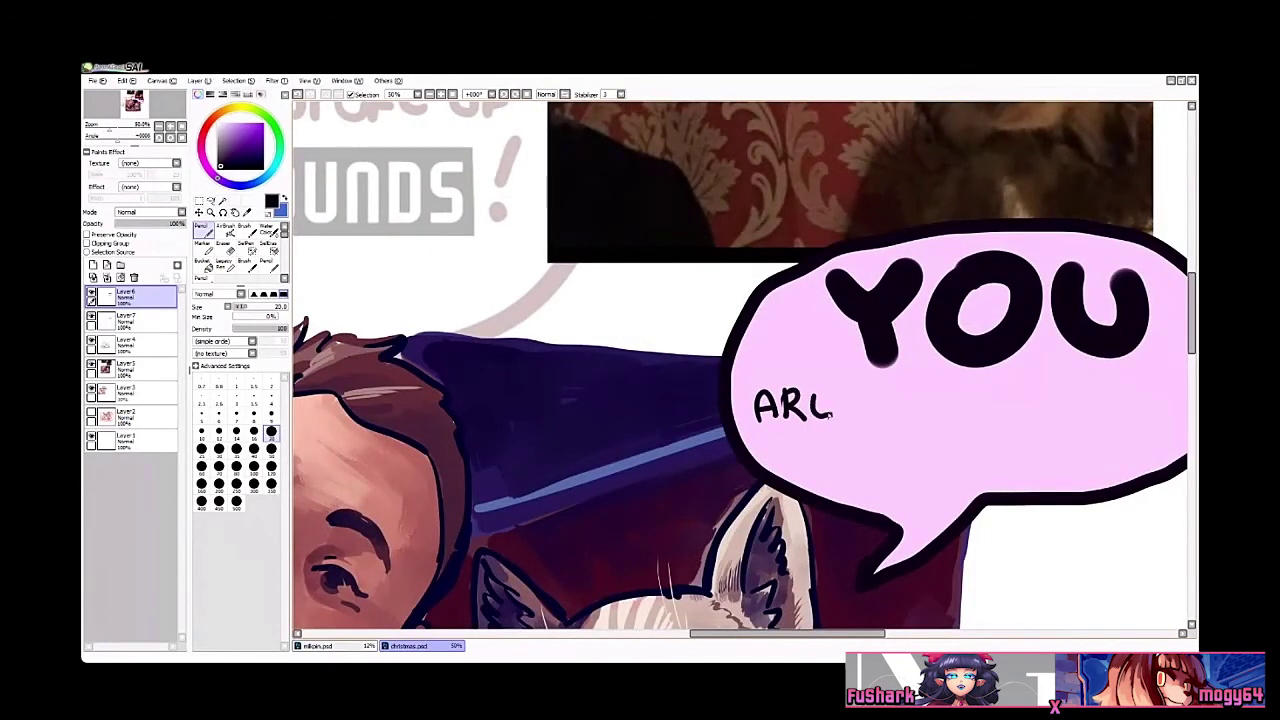
{"action": "left_click_drag", "start_coordinate": [812, 398], "coordinate": [827, 397]}
{"action": "left_click_drag", "start_coordinate": [862, 409], "coordinate": [818, 390]}
{"action": "left_click_drag", "start_coordinate": [817, 376], "coordinate": [842, 375]}
{"action": "mouse_move", "coordinate": [831, 376]}
{"action": "left_mouse_down"}
{"action": "mouse_move", "coordinate": [829, 393]}
{"action": "mouse_move", "coordinate": [847, 393]}
{"action": "left_mouse_up"}
{"action": "left_click_drag", "start_coordinate": [863, 374], "coordinate": [863, 393]}
{"action": "mouse_move", "coordinate": [873, 376]}
{"action": "left_mouse_down"}
{"action": "mouse_move", "coordinate": [874, 389]}
{"action": "mouse_move", "coordinate": [811, 393]}
{"action": "mouse_move", "coordinate": [830, 370]}
{"action": "left_mouse_up"}
Step: Continue the second line of the speech bubble with the words FUTURE OF in the same small dark capitals
{"action": "left_click_drag", "start_coordinate": [811, 382], "coordinate": [827, 380]}
{"action": "mouse_move", "coordinate": [838, 373]}
{"action": "left_mouse_down"}
{"action": "mouse_move", "coordinate": [844, 392]}
{"action": "mouse_move", "coordinate": [853, 373]}
{"action": "left_mouse_up"}
{"action": "left_click_drag", "start_coordinate": [859, 374], "coordinate": [877, 373]}
{"action": "mouse_move", "coordinate": [867, 374]}
{"action": "left_mouse_down"}
{"action": "mouse_move", "coordinate": [866, 393]}
{"action": "mouse_move", "coordinate": [902, 376]}
{"action": "left_mouse_up"}
{"action": "key", "text": "ctrl+z"}
{"action": "mouse_move", "coordinate": [914, 375]}
{"action": "left_mouse_down"}
{"action": "mouse_move", "coordinate": [914, 395]}
{"action": "mouse_move", "coordinate": [932, 396]}
{"action": "left_mouse_up"}
{"action": "mouse_move", "coordinate": [943, 373]}
{"action": "left_mouse_down"}
{"action": "mouse_move", "coordinate": [944, 392]}
{"action": "mouse_move", "coordinate": [923, 377]}
{"action": "left_mouse_up"}
Step: Select the layer holding the speech bubble's pink fill and turn on Preserve Opacity for it
{"action": "scroll", "coordinate": [957, 380], "scroll_direction": "right", "scroll_amount": 1}
{"action": "key", "text": "z"}
{"action": "scroll", "coordinate": [960, 378], "scroll_direction": "down", "scroll_amount": 2}
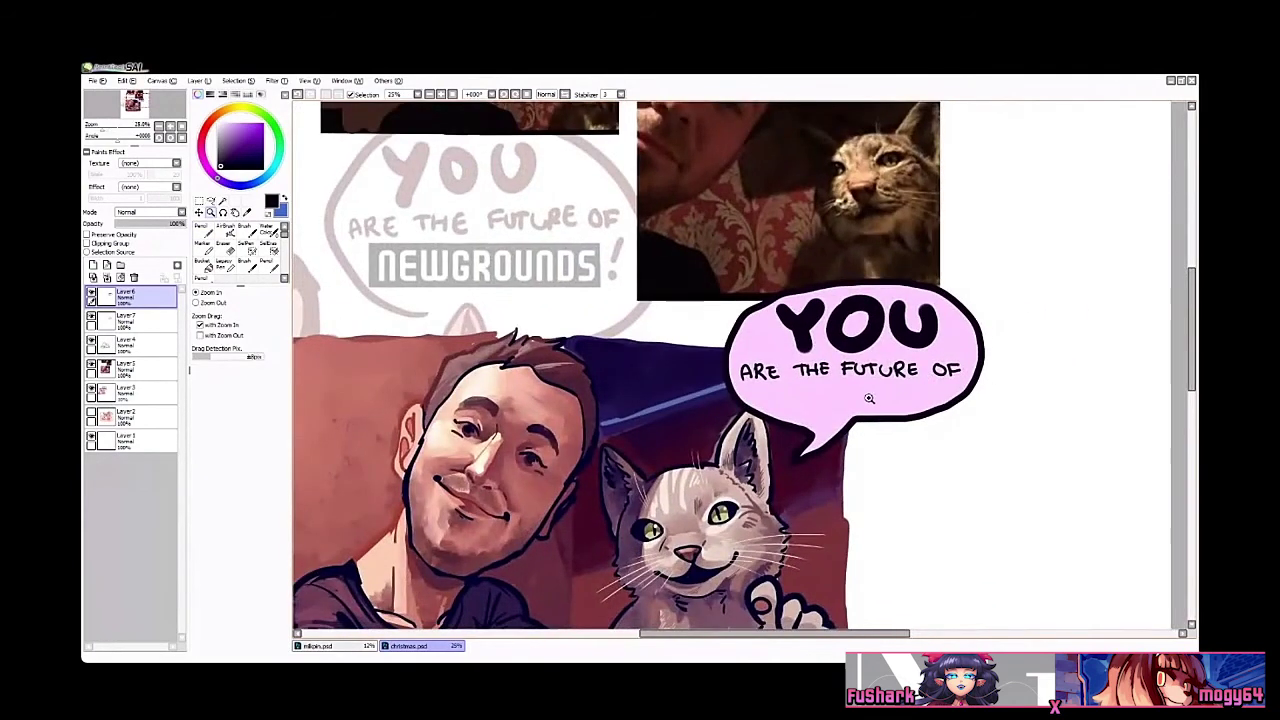
{"action": "left_click", "coordinate": [124, 322]}
{"action": "left_click", "coordinate": [92, 316]}
{"action": "left_click", "coordinate": [92, 316]}
{"action": "key", "text": "n"}
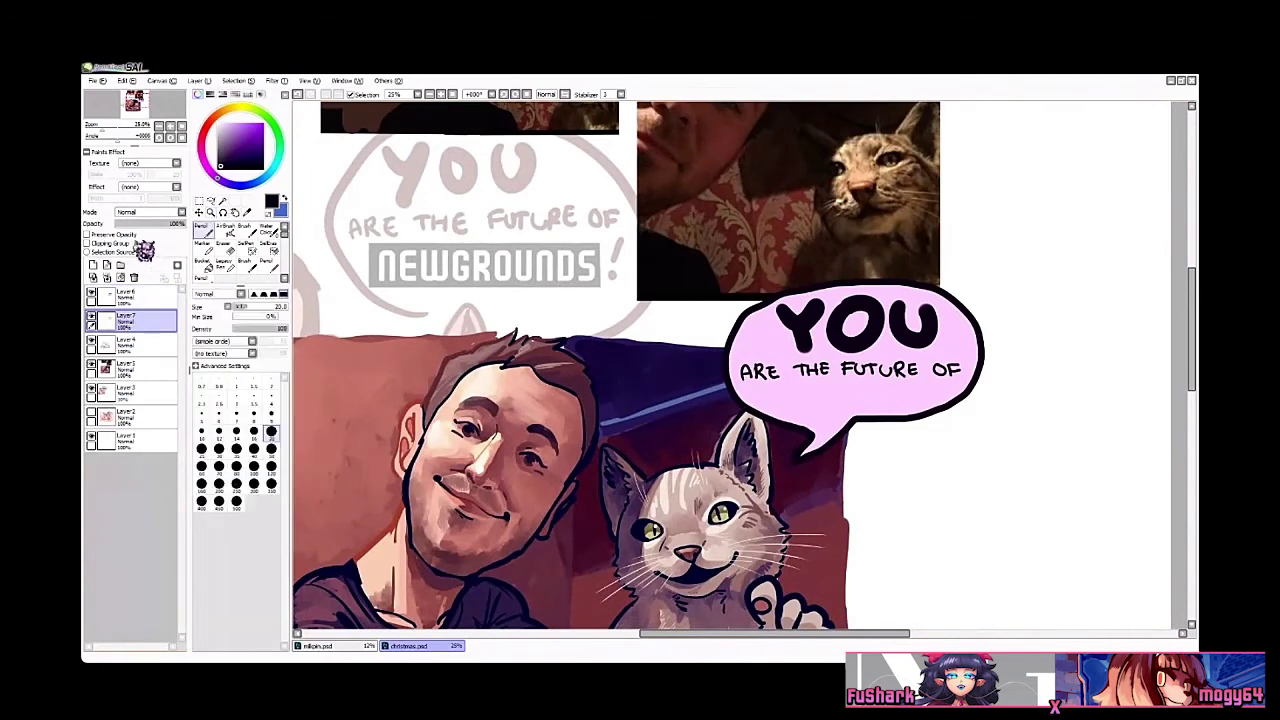
{"action": "left_click", "coordinate": [90, 235]}
Step: Repaint the speech bubble's pink fill white with broad strokes of a large brush
{"action": "left_click_drag", "start_coordinate": [785, 340], "coordinate": [740, 335]}
{"action": "key", "text": "ctrl+space"}
{"action": "left_click", "coordinate": [740, 335]}
{"action": "right_click", "coordinate": [717, 323]}
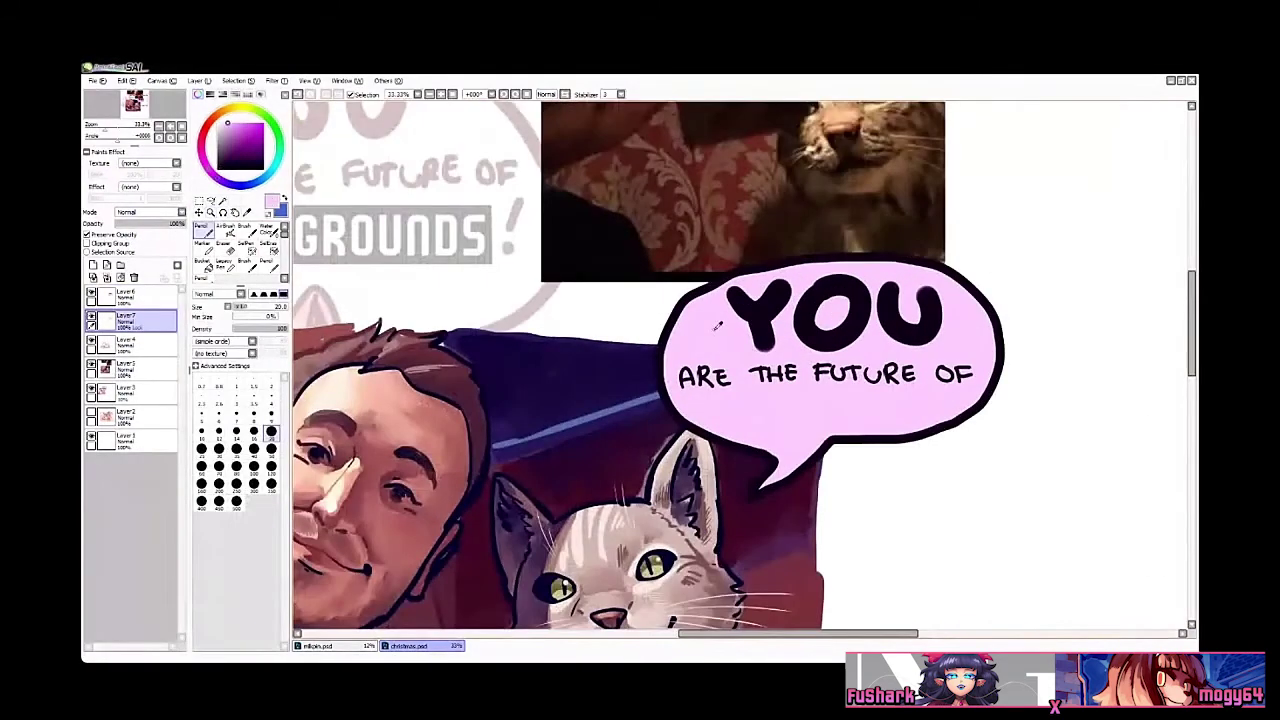
{"action": "right_click", "coordinate": [672, 308]}
{"action": "key", "text": "b"}
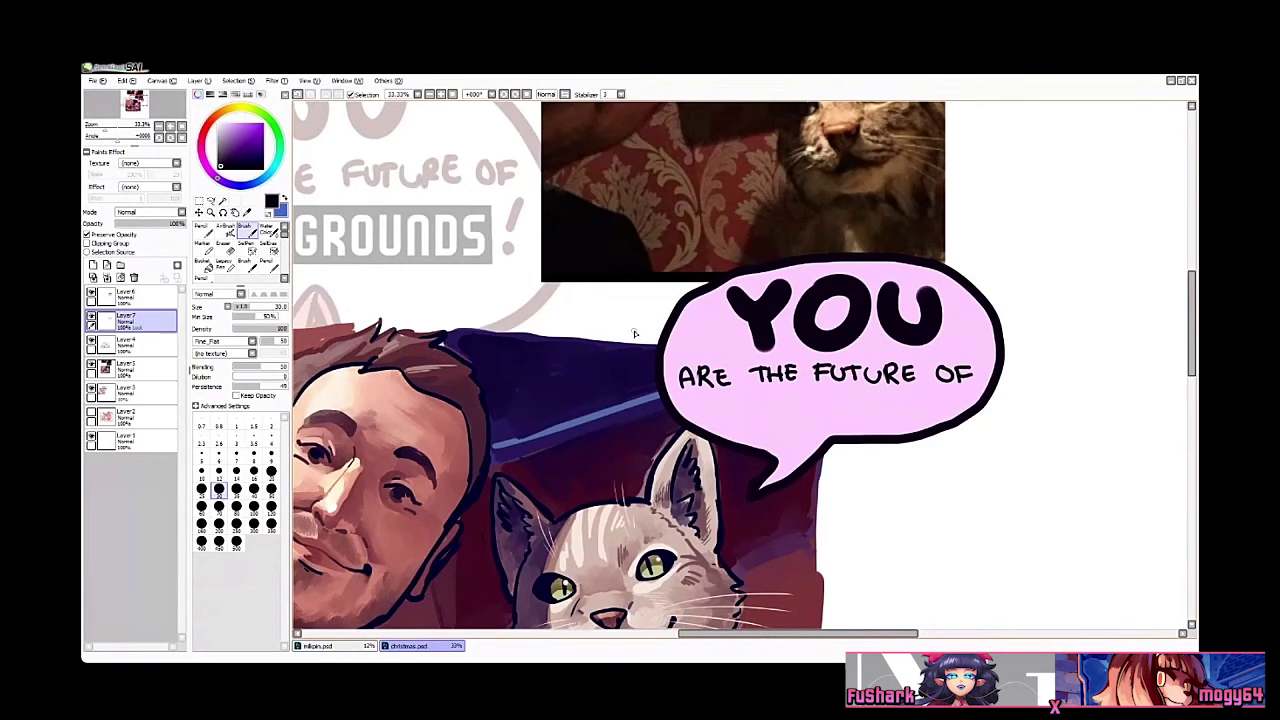
{"action": "left_click", "coordinate": [271, 506]}
{"action": "key", "text": "x"}
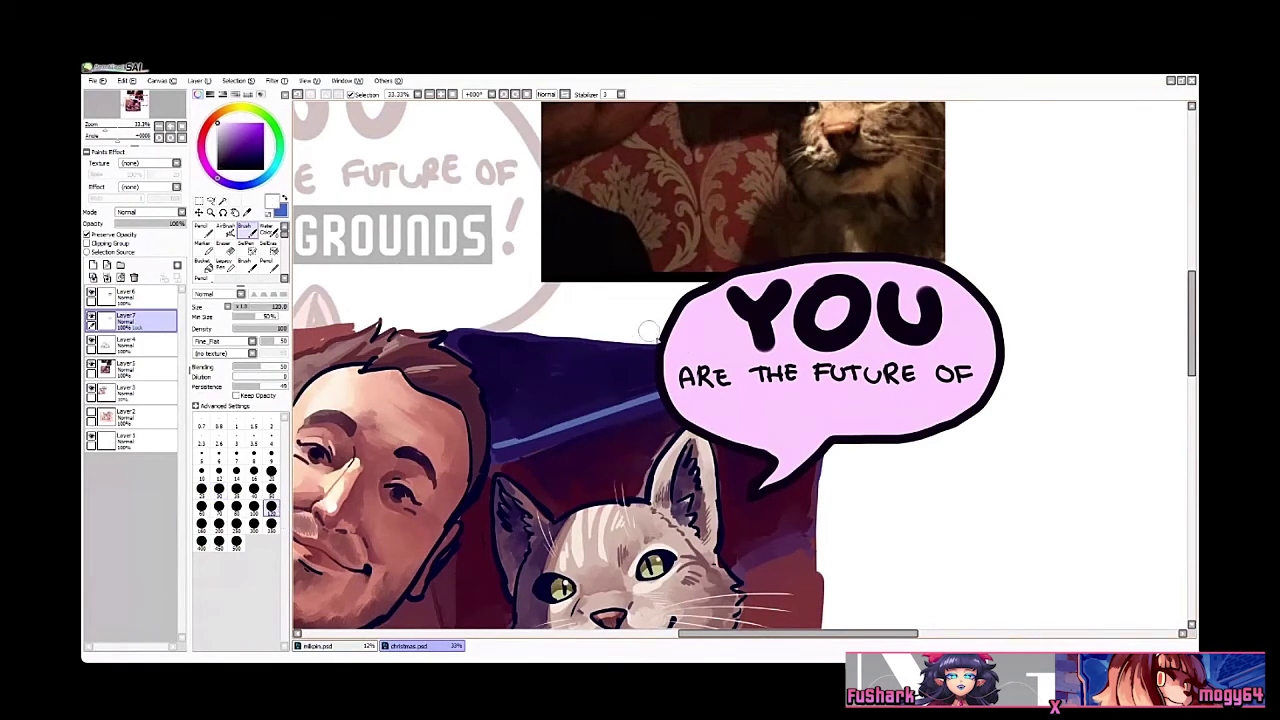
{"action": "left_click", "coordinate": [272, 526]}
{"action": "mouse_move", "coordinate": [694, 362]}
{"action": "left_mouse_down"}
{"action": "mouse_move", "coordinate": [694, 310]}
{"action": "mouse_move", "coordinate": [730, 357]}
{"action": "mouse_move", "coordinate": [754, 266]}
{"action": "mouse_move", "coordinate": [834, 328]}
{"action": "mouse_move", "coordinate": [837, 389]}
{"action": "mouse_move", "coordinate": [950, 315]}
{"action": "mouse_move", "coordinate": [973, 423]}
{"action": "mouse_move", "coordinate": [728, 330]}
{"action": "mouse_move", "coordinate": [744, 396]}
{"action": "mouse_move", "coordinate": [777, 348]}
{"action": "left_mouse_up"}
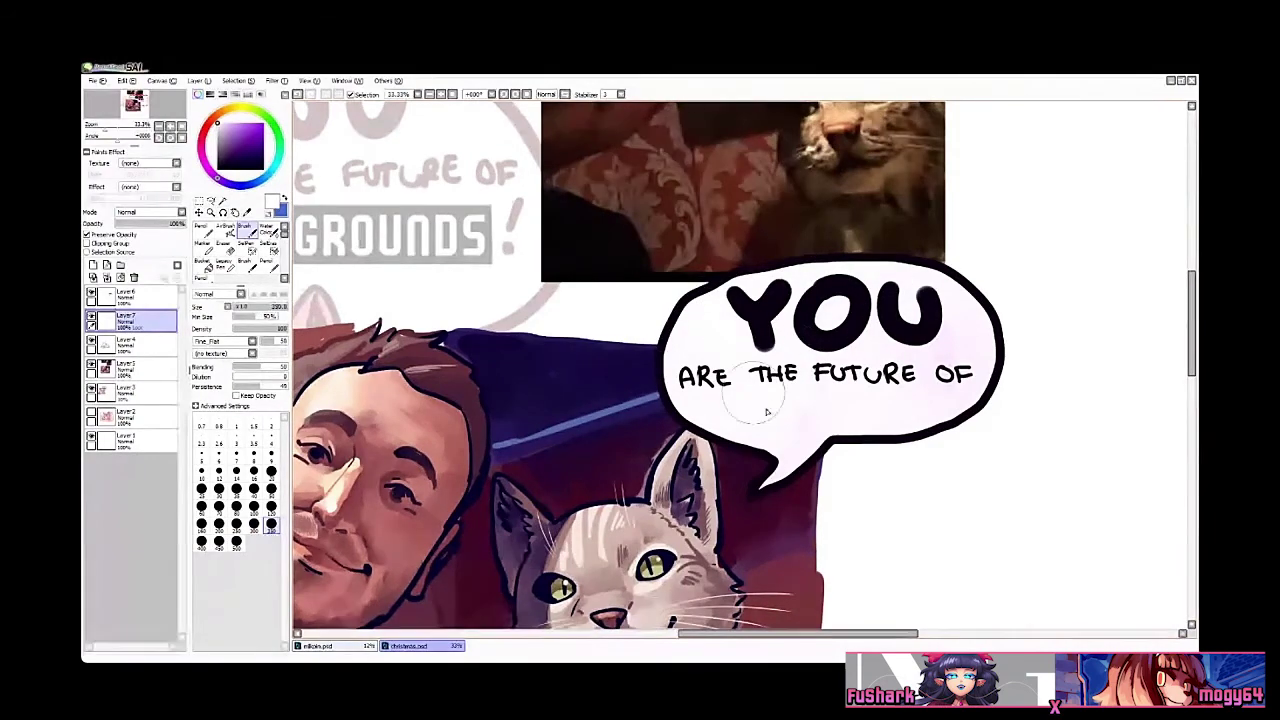
{"action": "left_click_drag", "start_coordinate": [683, 408], "coordinate": [859, 422]}
{"action": "left_click_drag", "start_coordinate": [705, 414], "coordinate": [860, 416]}
Step: Choose a light blue and brush soft blue shading over the lower and outer areas of the speech bubble
{"action": "mouse_move", "coordinate": [617, 344]}
{"action": "left_mouse_down"}
{"action": "mouse_move", "coordinate": [448, 242]}
{"action": "mouse_move", "coordinate": [432, 258]}
{"action": "left_mouse_up"}
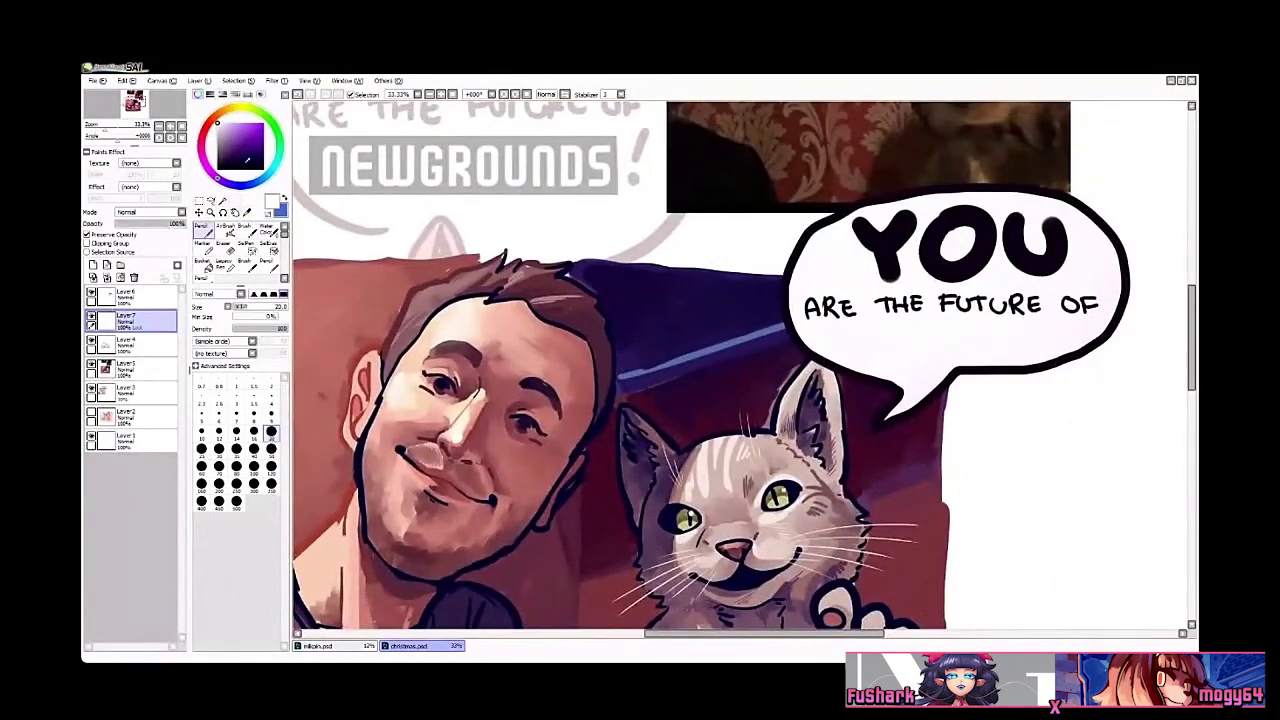
{"action": "left_click", "coordinate": [237, 125]}
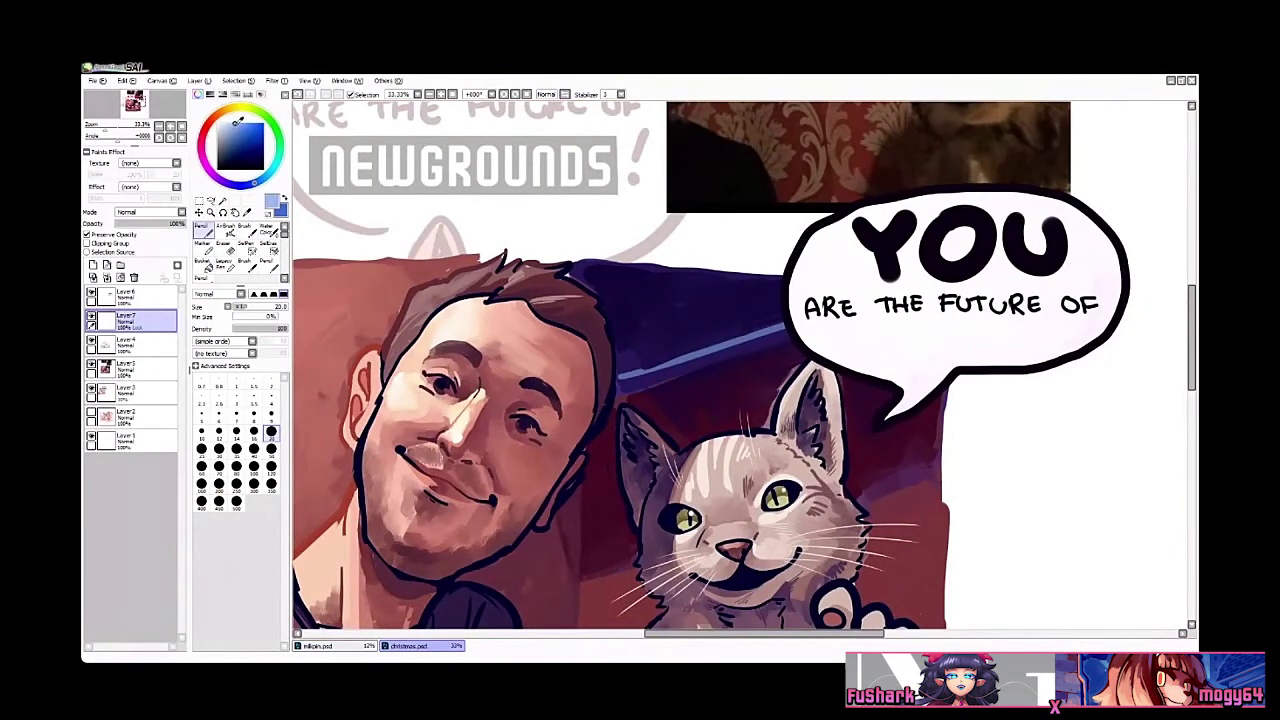
{"action": "left_click_drag", "start_coordinate": [452, 210], "coordinate": [333, 223]}
{"action": "mouse_move", "coordinate": [788, 393]}
{"action": "left_mouse_down"}
{"action": "mouse_move", "coordinate": [784, 432]}
{"action": "mouse_move", "coordinate": [810, 440]}
{"action": "mouse_move", "coordinate": [820, 418]}
{"action": "mouse_move", "coordinate": [680, 362]}
{"action": "mouse_move", "coordinate": [662, 324]}
{"action": "mouse_move", "coordinate": [732, 370]}
{"action": "mouse_move", "coordinate": [871, 389]}
{"action": "mouse_move", "coordinate": [971, 356]}
{"action": "mouse_move", "coordinate": [867, 359]}
{"action": "mouse_move", "coordinate": [922, 372]}
{"action": "mouse_move", "coordinate": [767, 316]}
{"action": "mouse_move", "coordinate": [811, 370]}
{"action": "mouse_move", "coordinate": [757, 353]}
{"action": "mouse_move", "coordinate": [750, 331]}
{"action": "mouse_move", "coordinate": [823, 355]}
{"action": "mouse_move", "coordinate": [861, 342]}
{"action": "mouse_move", "coordinate": [875, 320]}
{"action": "mouse_move", "coordinate": [936, 304]}
{"action": "left_mouse_up"}
{"action": "key", "text": "v"}
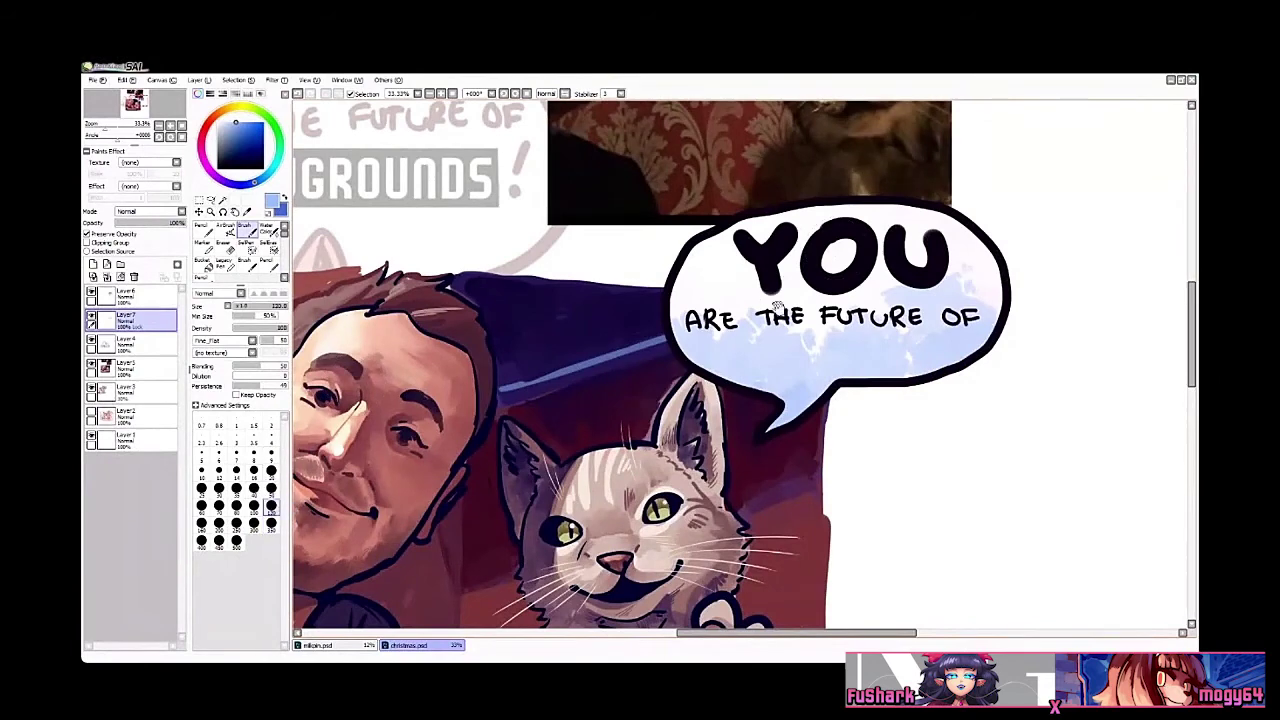
Step: Sample white and blend the blue shading in the speech bubble with a larger brush around the lettering
{"action": "mouse_move", "coordinate": [758, 319]}
{"action": "left_mouse_down"}
{"action": "mouse_move", "coordinate": [652, 327]}
{"action": "mouse_move", "coordinate": [663, 284]}
{"action": "mouse_move", "coordinate": [716, 330]}
{"action": "mouse_move", "coordinate": [744, 305]}
{"action": "mouse_move", "coordinate": [789, 350]}
{"action": "mouse_move", "coordinate": [832, 355]}
{"action": "mouse_move", "coordinate": [948, 297]}
{"action": "mouse_move", "coordinate": [914, 270]}
{"action": "mouse_move", "coordinate": [768, 318]}
{"action": "mouse_move", "coordinate": [689, 283]}
{"action": "mouse_move", "coordinate": [740, 284]}
{"action": "left_mouse_up"}
{"action": "left_click", "coordinate": [202, 524]}
{"action": "right_click", "coordinate": [688, 248]}
{"action": "mouse_move", "coordinate": [688, 248]}
{"action": "left_mouse_down"}
{"action": "mouse_move", "coordinate": [694, 295]}
{"action": "mouse_move", "coordinate": [824, 292]}
{"action": "mouse_move", "coordinate": [932, 260]}
{"action": "mouse_move", "coordinate": [946, 281]}
{"action": "mouse_move", "coordinate": [838, 307]}
{"action": "mouse_move", "coordinate": [908, 335]}
{"action": "mouse_move", "coordinate": [768, 378]}
{"action": "mouse_move", "coordinate": [880, 240]}
{"action": "left_mouse_up"}
{"action": "scroll", "coordinate": [800, 300], "scroll_direction": "down", "scroll_amount": 2}
{"action": "left_click", "coordinate": [772, 298]}
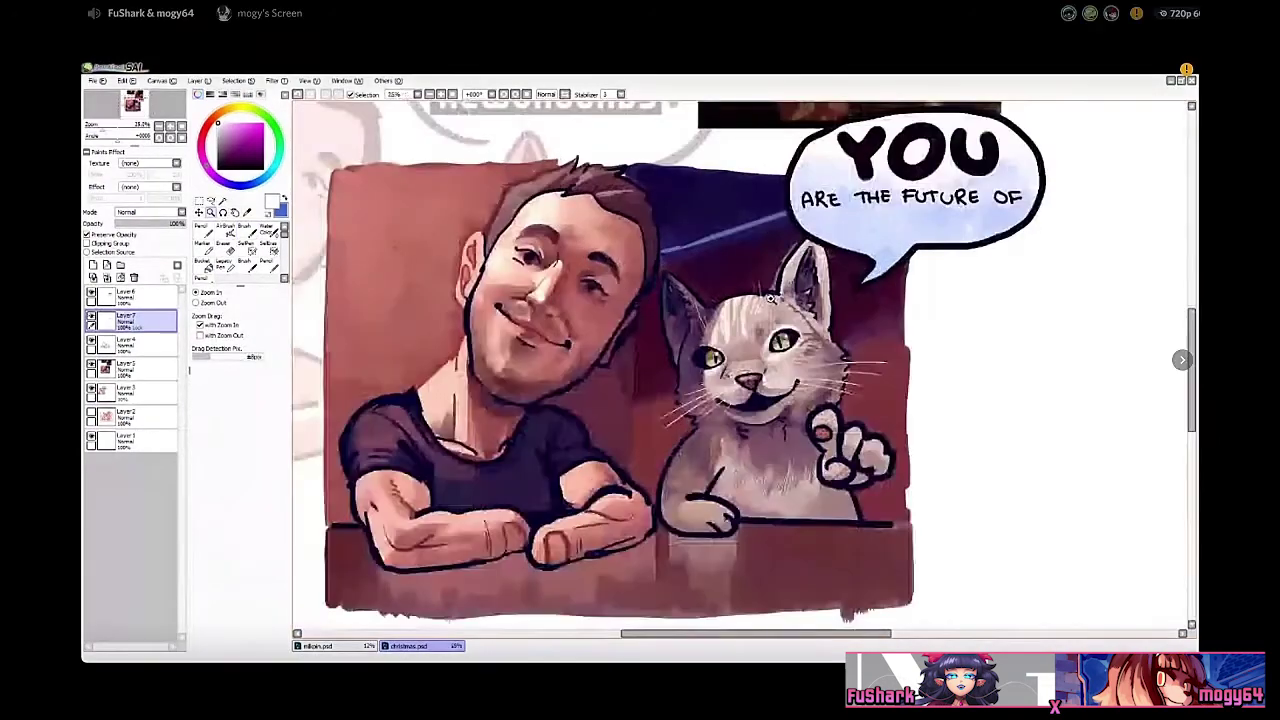
{"action": "left_click_drag", "start_coordinate": [679, 267], "coordinate": [563, 321]}
{"action": "key", "text": "b"}
{"action": "right_click", "coordinate": [830, 225]}
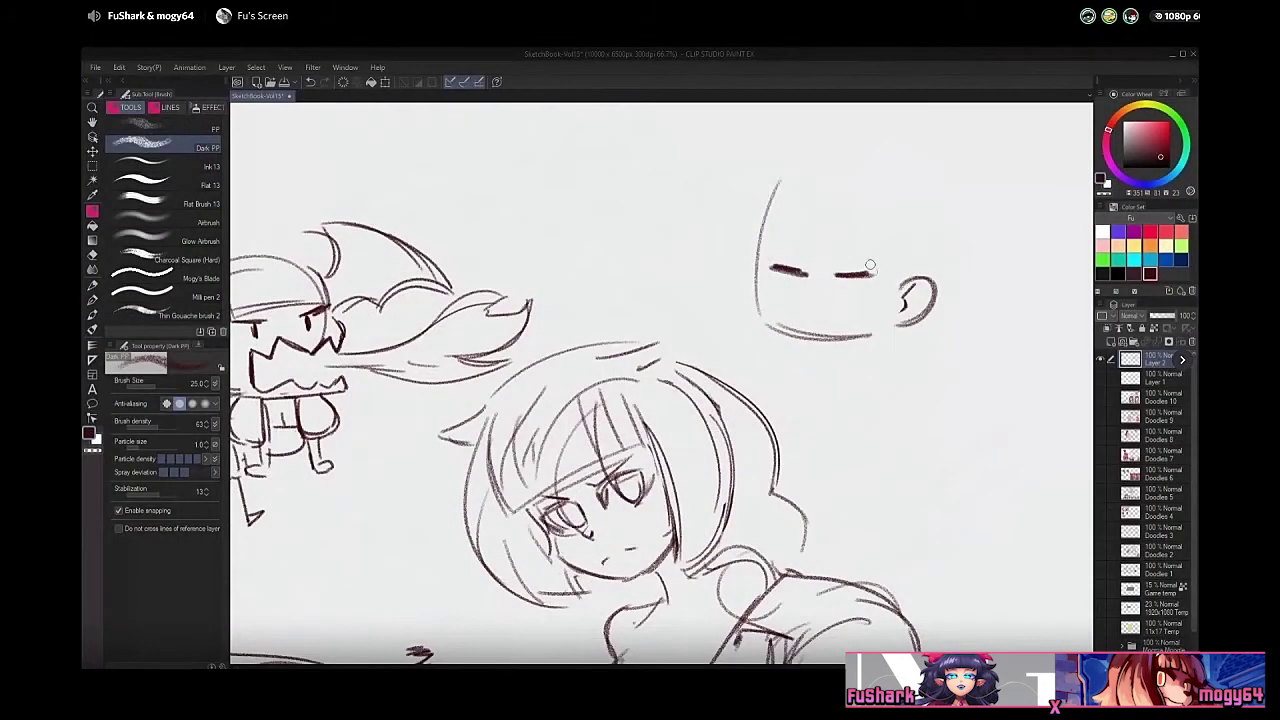
Step: In the Clip Studio Paint sketchbook, undo the new face's closed-eye lines and redraw the narrowed eyes with slanted angry eyebrows
{"action": "key", "text": "ctrl+z"}
{"action": "key", "text": "ctrl+z"}
{"action": "key", "text": "ctrl+z"}
{"action": "mouse_move", "coordinate": [769, 251]}
{"action": "left_mouse_down"}
{"action": "mouse_move", "coordinate": [879, 256]}
{"action": "mouse_move", "coordinate": [866, 227]}
{"action": "left_mouse_up"}
{"action": "mouse_move", "coordinate": [765, 234]}
{"action": "left_mouse_down"}
{"action": "mouse_move", "coordinate": [802, 253]}
{"action": "mouse_move", "coordinate": [888, 222]}
{"action": "left_mouse_up"}
Step: Sketch a long nose between the new face's narrowed eyes, redrawing the first attempt, and reduce the brush size to 20
{"action": "mouse_move", "coordinate": [800, 245]}
{"action": "left_mouse_down"}
{"action": "mouse_move", "coordinate": [785, 283]}
{"action": "mouse_move", "coordinate": [808, 297]}
{"action": "mouse_move", "coordinate": [782, 272]}
{"action": "mouse_move", "coordinate": [779, 289]}
{"action": "mouse_move", "coordinate": [822, 303]}
{"action": "left_mouse_up"}
{"action": "key", "text": "ctrl+z"}
{"action": "key", "text": "e"}
{"action": "key", "text": "b"}
{"action": "mouse_move", "coordinate": [821, 254]}
{"action": "left_mouse_down"}
{"action": "mouse_move", "coordinate": [825, 298]}
{"action": "mouse_move", "coordinate": [837, 298]}
{"action": "left_mouse_up"}
{"action": "key", "text": "e"}
{"action": "key", "text": "b"}
{"action": "key", "text": "["}
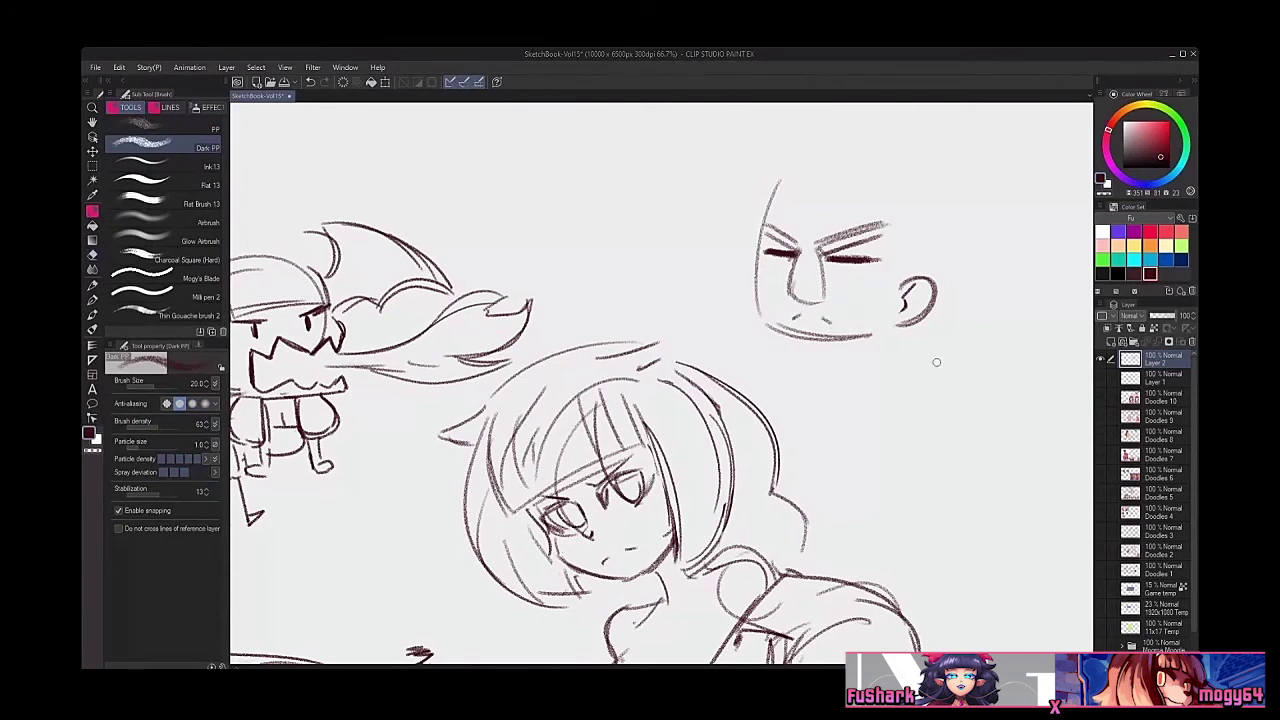
Step: Sketch the angry face's spiky hair, hairline, sideburn and back of the head, and reduce the brush size to 17.5
{"action": "key", "text": "space"}
{"action": "left_click_drag", "start_coordinate": [905, 210], "coordinate": [885, 254]}
{"action": "key", "text": "]"}
{"action": "mouse_move", "coordinate": [754, 222]}
{"action": "left_mouse_down"}
{"action": "mouse_move", "coordinate": [873, 232]}
{"action": "mouse_move", "coordinate": [778, 222]}
{"action": "mouse_move", "coordinate": [852, 229]}
{"action": "mouse_move", "coordinate": [730, 176]}
{"action": "mouse_move", "coordinate": [729, 160]}
{"action": "mouse_move", "coordinate": [778, 182]}
{"action": "mouse_move", "coordinate": [782, 141]}
{"action": "mouse_move", "coordinate": [821, 165]}
{"action": "mouse_move", "coordinate": [830, 143]}
{"action": "mouse_move", "coordinate": [913, 237]}
{"action": "mouse_move", "coordinate": [908, 320]}
{"action": "left_mouse_up"}
{"action": "key", "text": "ctrl+z"}
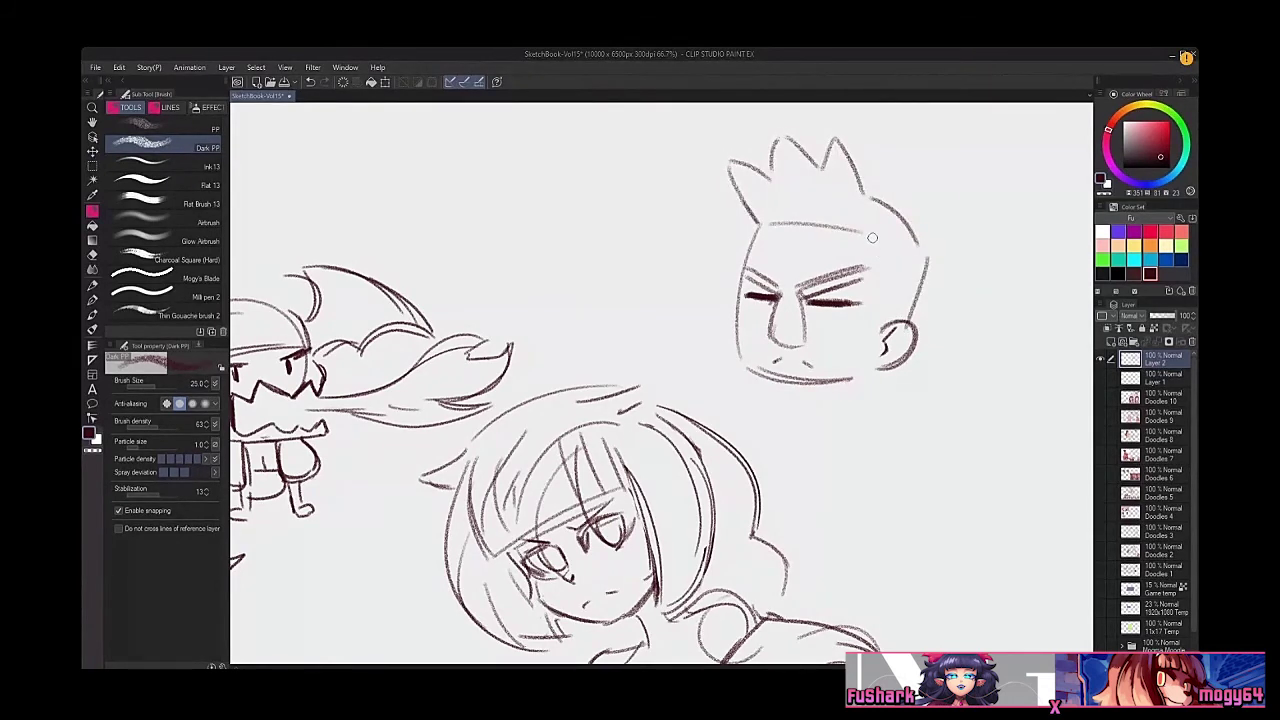
{"action": "mouse_move", "coordinate": [870, 234]}
{"action": "left_mouse_down"}
{"action": "mouse_move", "coordinate": [884, 312]}
{"action": "mouse_move", "coordinate": [884, 276]}
{"action": "left_mouse_up"}
{"action": "key", "text": "bracketleft"}
{"action": "key", "text": "bracketleft"}
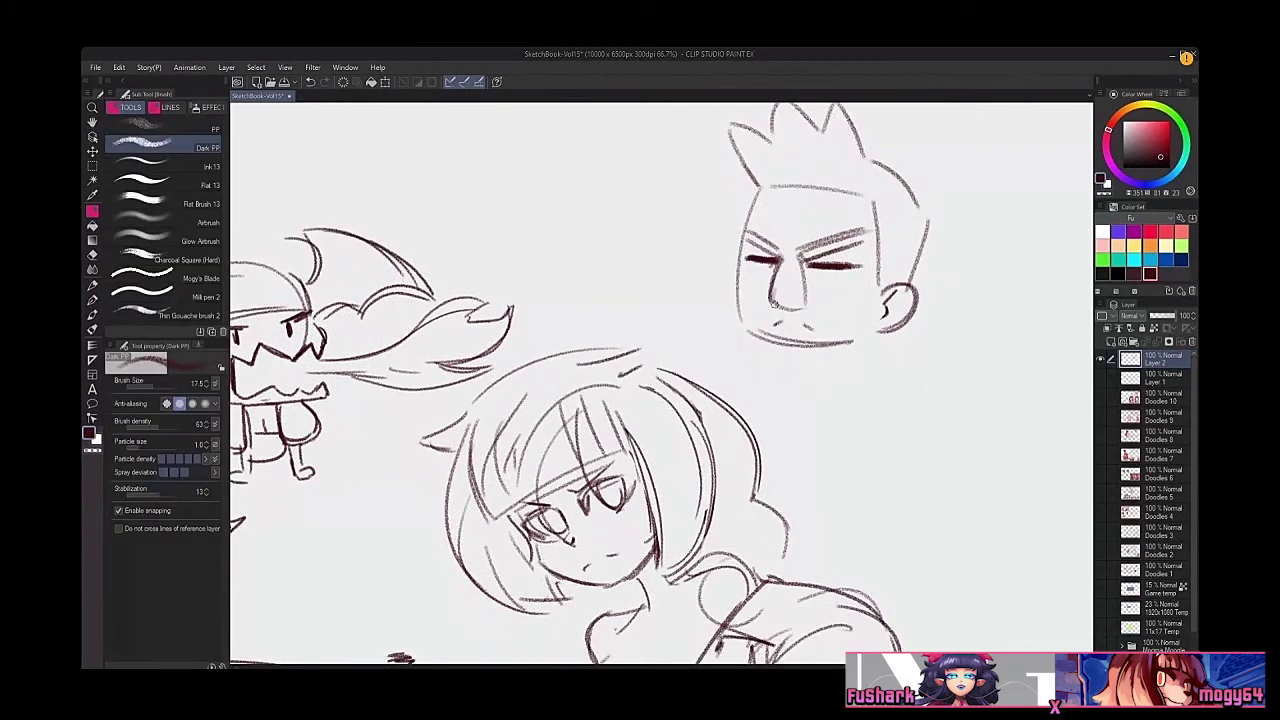
Step: Erase the small marks below the angry face's nose and redraw them wider apart on either side of it
{"action": "key", "text": "e"}
{"action": "left_click_drag", "start_coordinate": [774, 308], "coordinate": [805, 301]}
{"action": "key", "text": "b"}
{"action": "key", "text": "e"}
{"action": "key", "text": "b"}
{"action": "key", "text": "e"}
{"action": "key", "text": "b"}
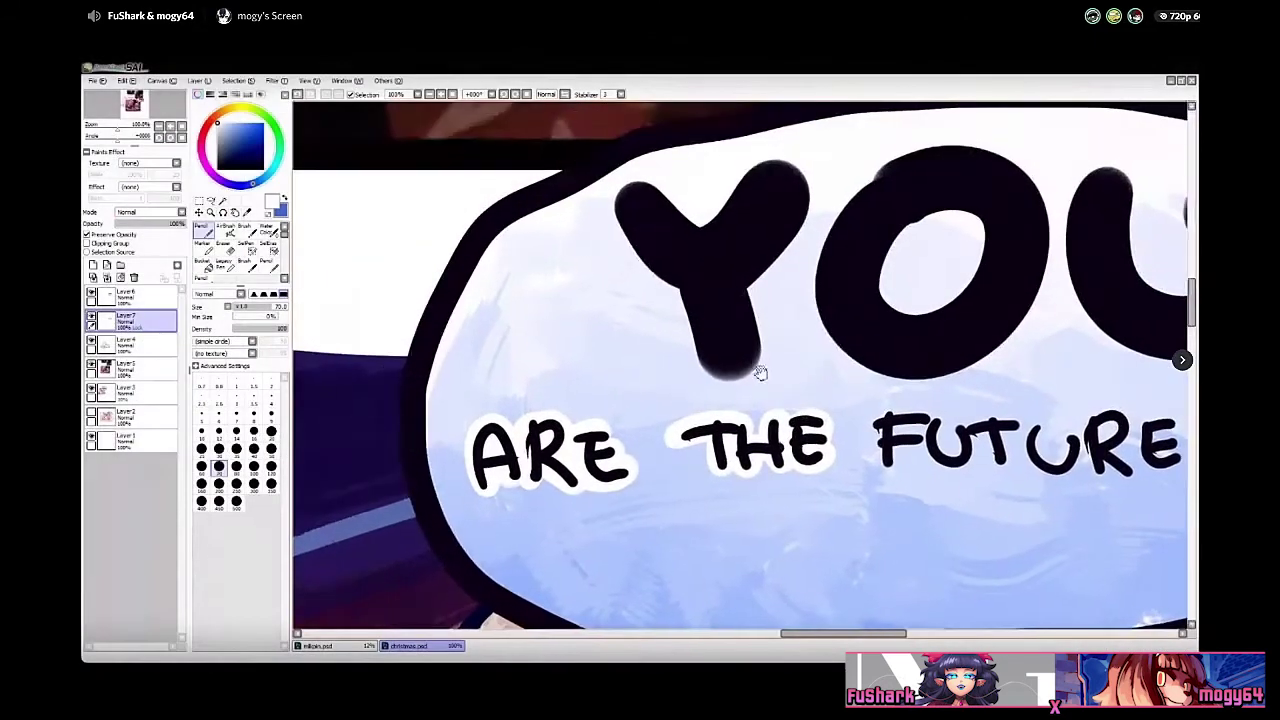
Step: In PaintTool SAI, paint a white outline around the large YOU lettering in the speech bubble
{"action": "mouse_move", "coordinate": [655, 267]}
{"action": "left_mouse_down"}
{"action": "mouse_move", "coordinate": [804, 164]}
{"action": "mouse_move", "coordinate": [742, 294]}
{"action": "mouse_move", "coordinate": [703, 303]}
{"action": "left_mouse_up"}
{"action": "mouse_move", "coordinate": [759, 198]}
{"action": "left_mouse_down"}
{"action": "mouse_move", "coordinate": [787, 380]}
{"action": "mouse_move", "coordinate": [851, 385]}
{"action": "mouse_move", "coordinate": [911, 343]}
{"action": "mouse_move", "coordinate": [939, 302]}
{"action": "mouse_move", "coordinate": [947, 217]}
{"action": "mouse_move", "coordinate": [866, 156]}
{"action": "left_mouse_up"}
{"action": "left_click_drag", "start_coordinate": [803, 300], "coordinate": [584, 292]}
{"action": "mouse_move", "coordinate": [761, 192]}
{"action": "left_mouse_down"}
{"action": "mouse_move", "coordinate": [829, 347]}
{"action": "mouse_move", "coordinate": [907, 342]}
{"action": "mouse_move", "coordinate": [945, 275]}
{"action": "mouse_move", "coordinate": [917, 196]}
{"action": "mouse_move", "coordinate": [883, 180]}
{"action": "mouse_move", "coordinate": [885, 195]}
{"action": "mouse_move", "coordinate": [895, 192]}
{"action": "mouse_move", "coordinate": [878, 180]}
{"action": "mouse_move", "coordinate": [884, 278]}
{"action": "mouse_move", "coordinate": [811, 257]}
{"action": "mouse_move", "coordinate": [777, 163]}
{"action": "left_mouse_up"}
{"action": "mouse_move", "coordinate": [863, 277]}
{"action": "left_mouse_down"}
{"action": "mouse_move", "coordinate": [863, 243]}
{"action": "mouse_move", "coordinate": [911, 194]}
{"action": "left_mouse_up"}
{"action": "left_click_drag", "start_coordinate": [719, 323], "coordinate": [834, 311]}
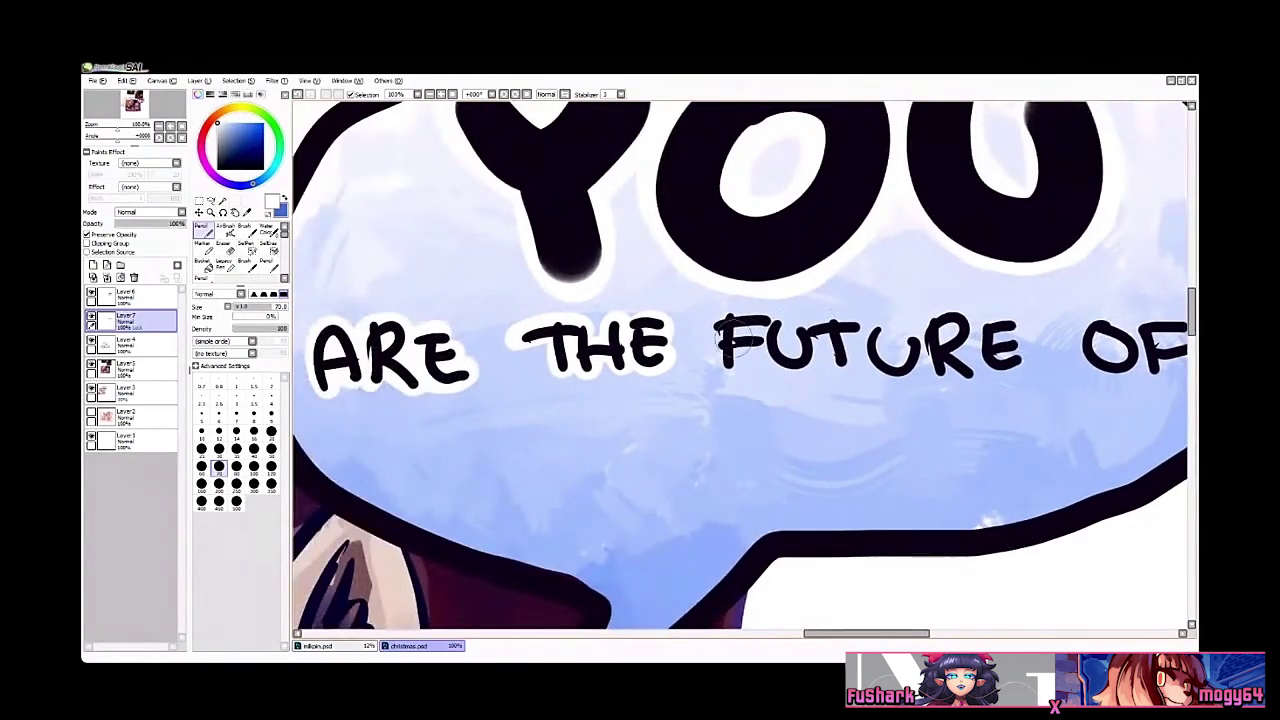
Step: Continue the white outline around the words FUTURE OF in the speech bubble
{"action": "mouse_move", "coordinate": [725, 322]}
{"action": "left_mouse_down"}
{"action": "mouse_move", "coordinate": [777, 320]}
{"action": "mouse_move", "coordinate": [783, 360]}
{"action": "mouse_move", "coordinate": [798, 324]}
{"action": "mouse_move", "coordinate": [860, 324]}
{"action": "mouse_move", "coordinate": [840, 344]}
{"action": "mouse_move", "coordinate": [846, 364]}
{"action": "mouse_move", "coordinate": [838, 348]}
{"action": "mouse_move", "coordinate": [858, 370]}
{"action": "mouse_move", "coordinate": [803, 358]}
{"action": "mouse_move", "coordinate": [820, 344]}
{"action": "mouse_move", "coordinate": [770, 339]}
{"action": "mouse_move", "coordinate": [842, 340]}
{"action": "mouse_move", "coordinate": [805, 337]}
{"action": "mouse_move", "coordinate": [815, 312]}
{"action": "mouse_move", "coordinate": [827, 362]}
{"action": "mouse_move", "coordinate": [858, 338]}
{"action": "mouse_move", "coordinate": [832, 314]}
{"action": "mouse_move", "coordinate": [852, 316]}
{"action": "mouse_move", "coordinate": [842, 310]}
{"action": "mouse_move", "coordinate": [868, 338]}
{"action": "left_mouse_up"}
{"action": "scroll", "coordinate": [850, 358], "scroll_direction": "right", "scroll_amount": 2}
{"action": "scroll", "coordinate": [848, 336], "scroll_direction": "right", "scroll_amount": 3}
{"action": "scroll", "coordinate": [850, 333], "scroll_direction": "right", "scroll_amount": 8}
{"action": "scroll", "coordinate": [826, 343], "scroll_direction": "right", "scroll_amount": 3}
{"action": "left_click", "coordinate": [820, 322], "text": "ctrl+alt"}
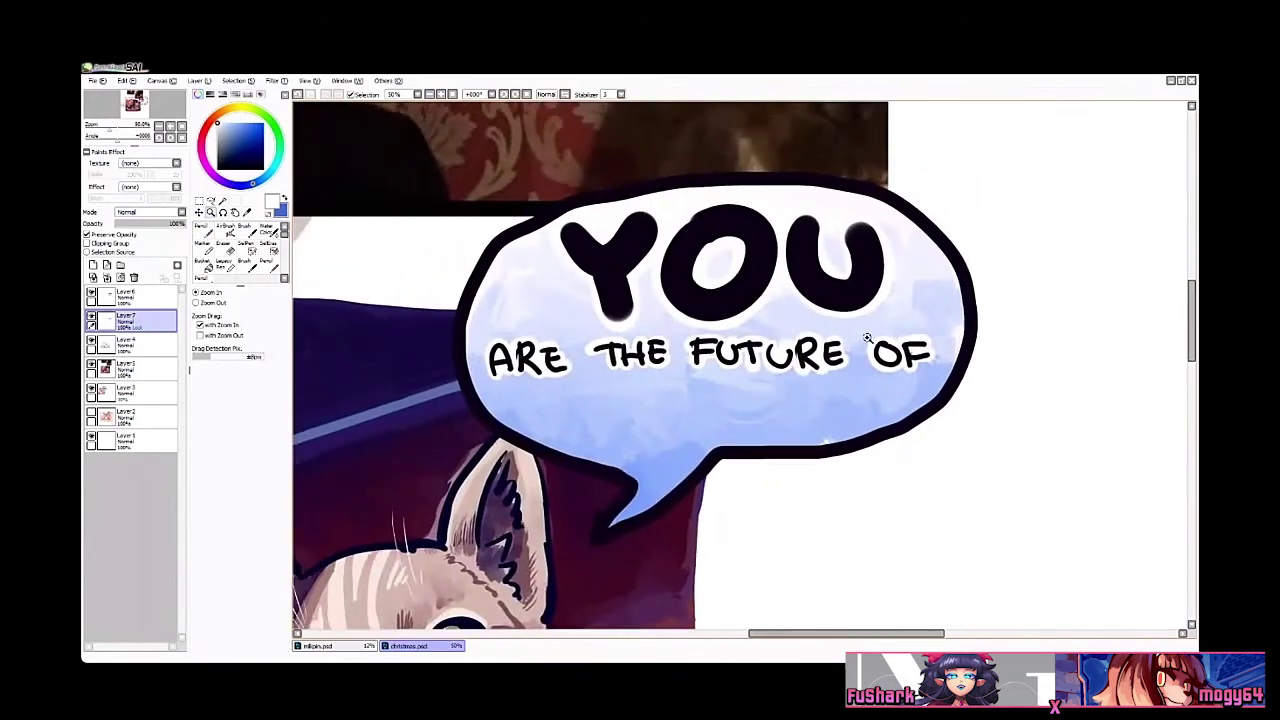
{"action": "left_click", "coordinate": [826, 339], "text": "ctrl+alt"}
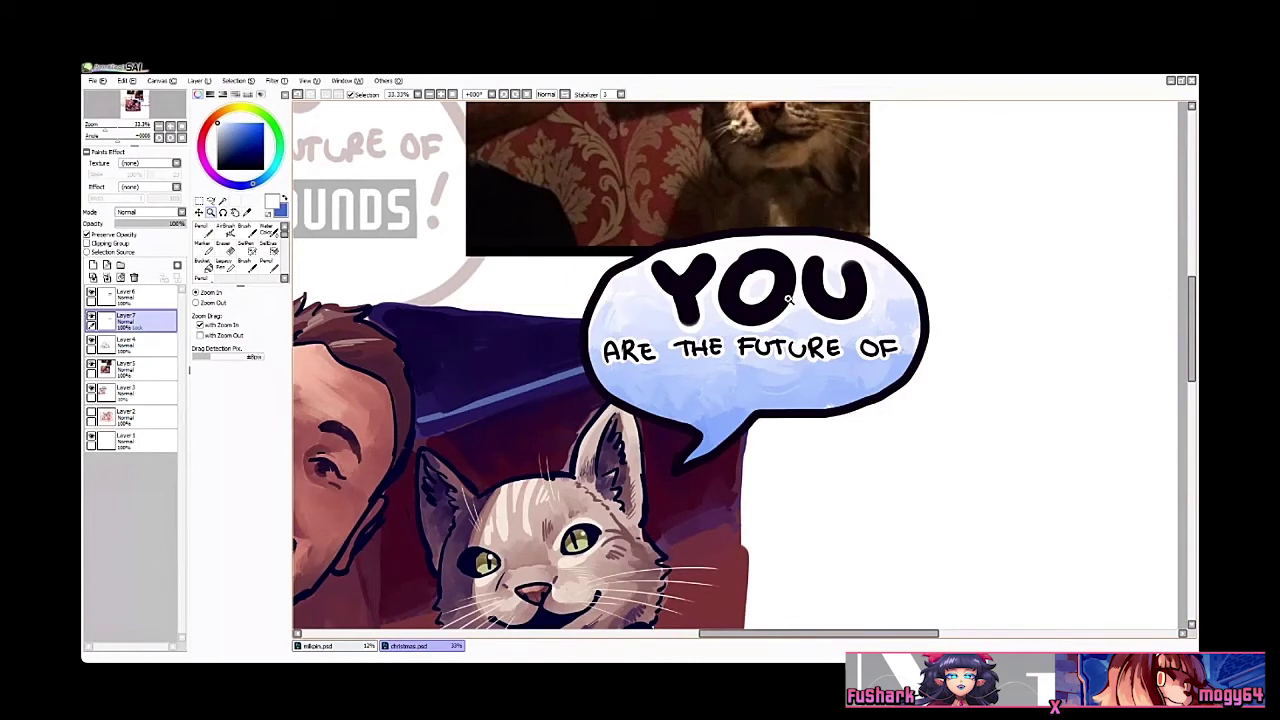
{"action": "scroll", "coordinate": [780, 345], "scroll_direction": "up", "scroll_amount": 1}
{"action": "scroll", "coordinate": [774, 354], "scroll_direction": "down", "scroll_amount": 1}
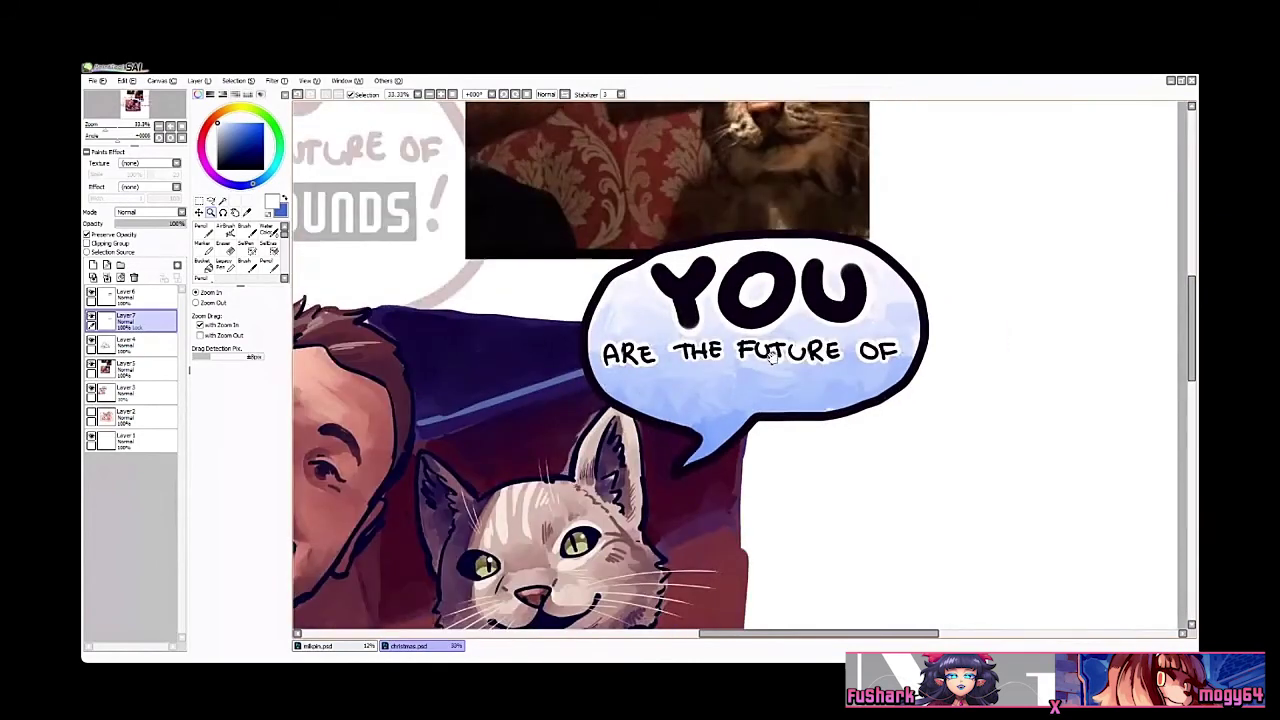
{"action": "left_click_drag", "start_coordinate": [770, 356], "coordinate": [800, 376]}
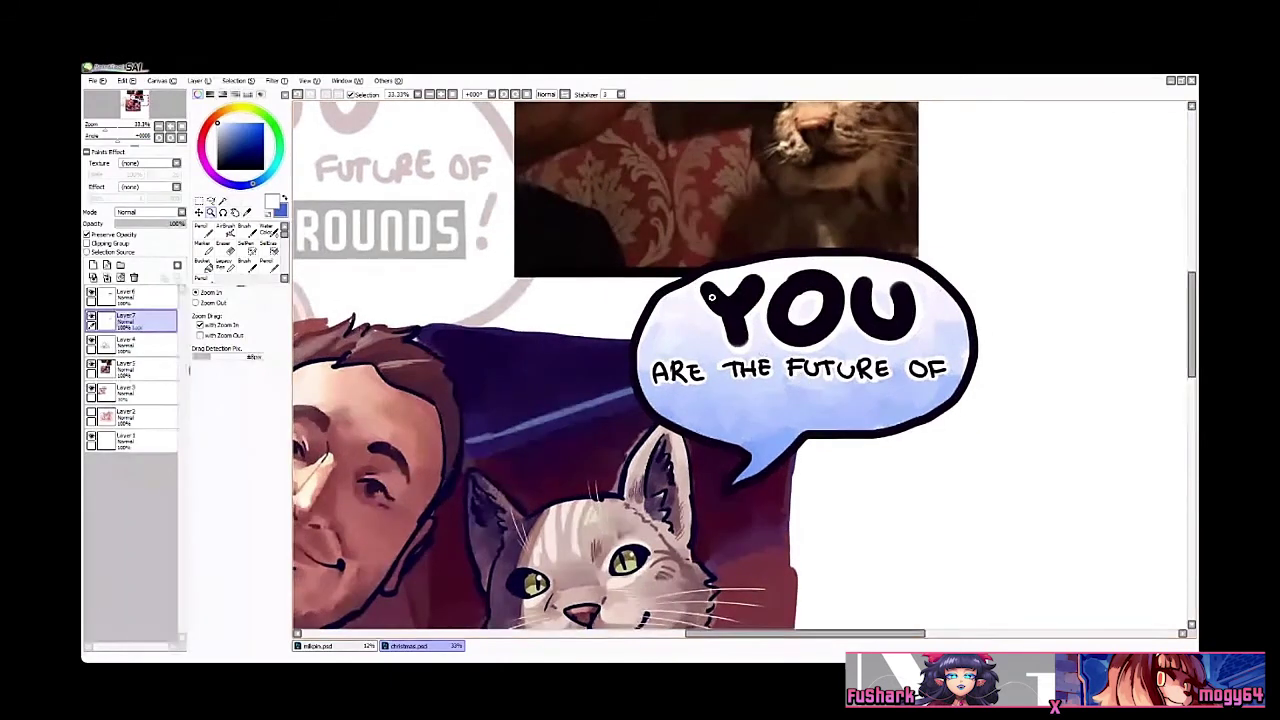
Step: Fetch the Newgrounds logo from another window and paste it onto a new layer of the painting
{"action": "key", "text": "alt+Tab"}
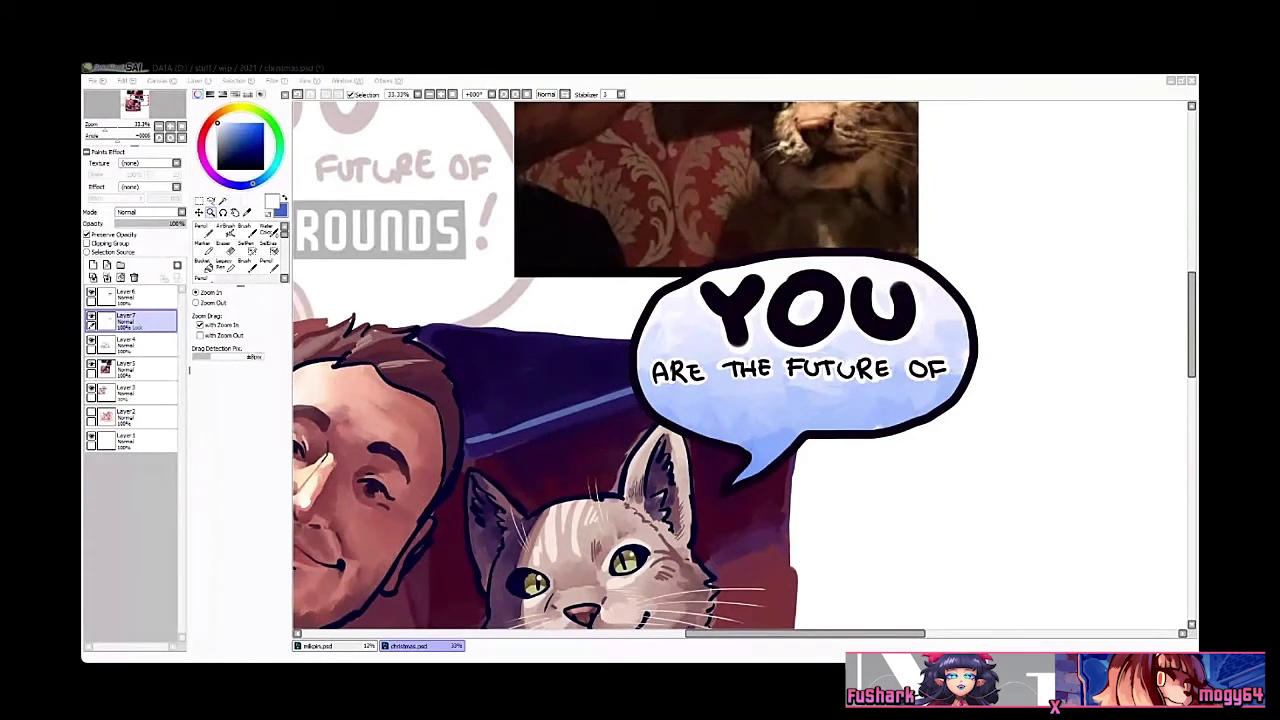
{"action": "key", "text": "alt+Tab"}
{"action": "key", "text": "ctrl+0"}
{"action": "key", "text": "ctrl+v"}
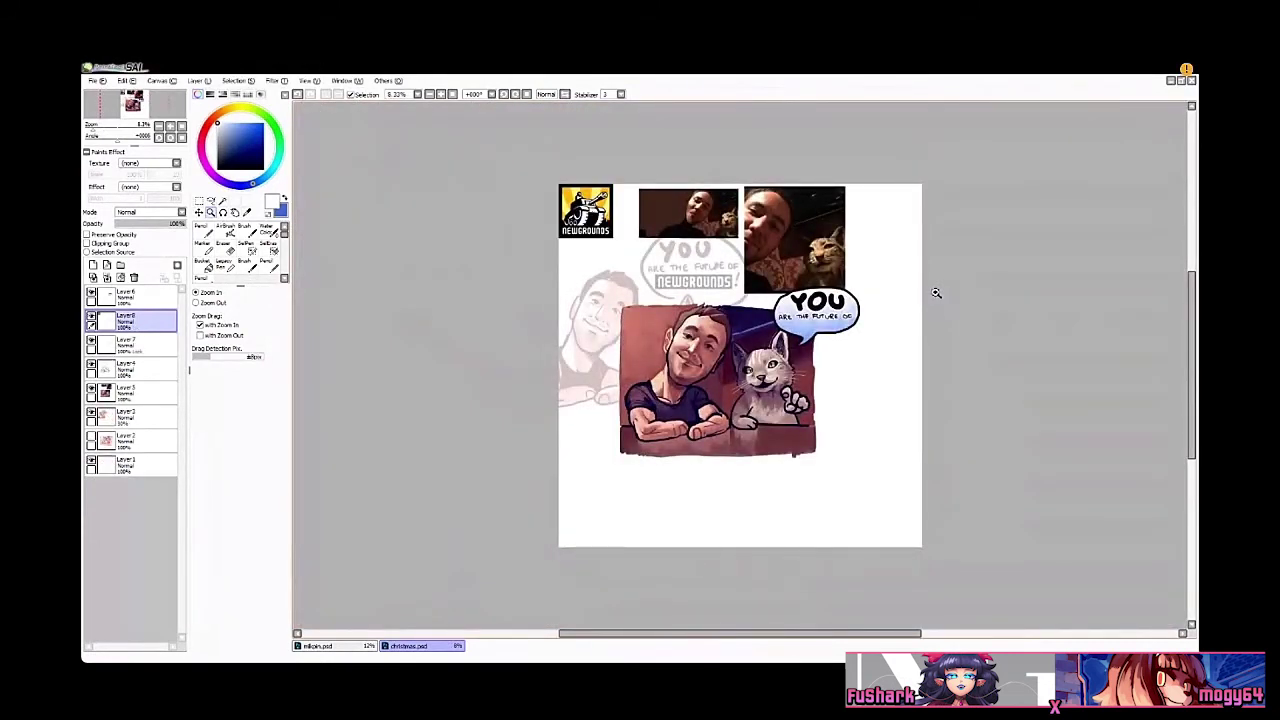
Step: Copy a rectangular selection of the NEWGROUNDS wordmark from the pasted logo and delete the logo layer
{"action": "scroll", "coordinate": [629, 250], "scroll_direction": "up", "scroll_amount": 6}
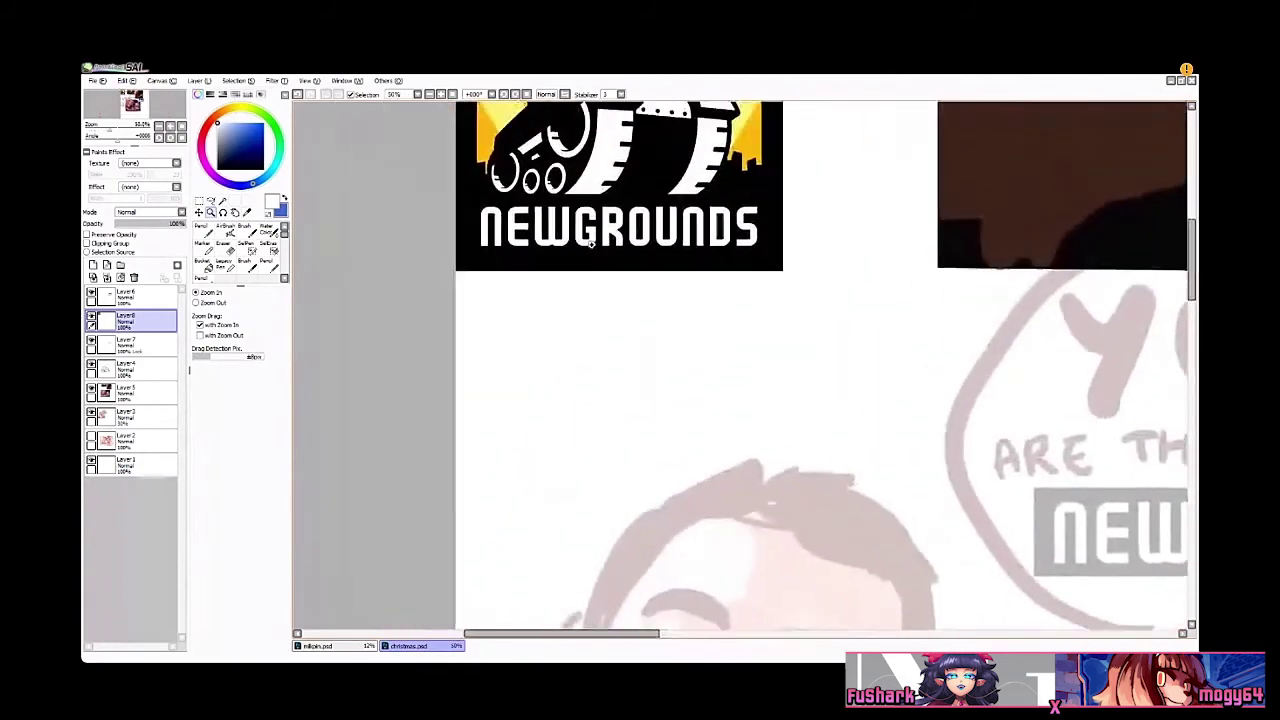
{"action": "left_click", "coordinate": [198, 200]}
{"action": "left_click_drag", "start_coordinate": [416, 242], "coordinate": [855, 316]}
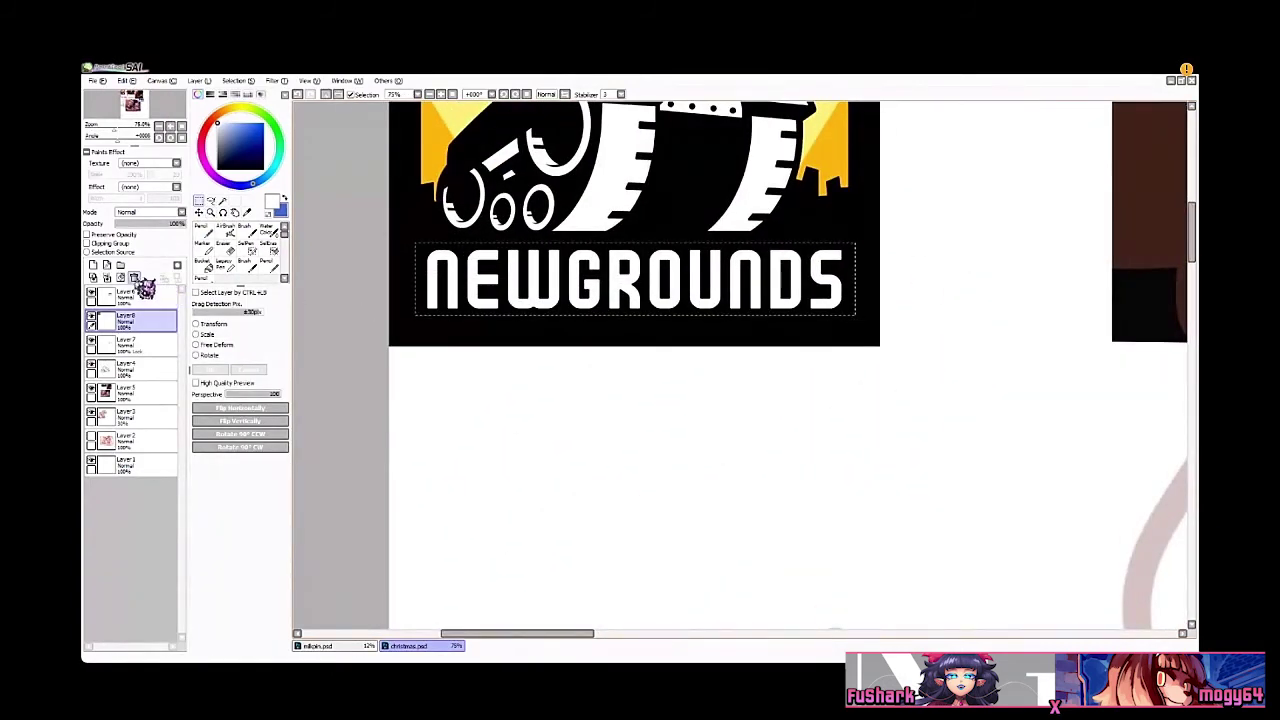
{"action": "left_click", "coordinate": [136, 276]}
{"action": "key", "text": "ctrl+0"}
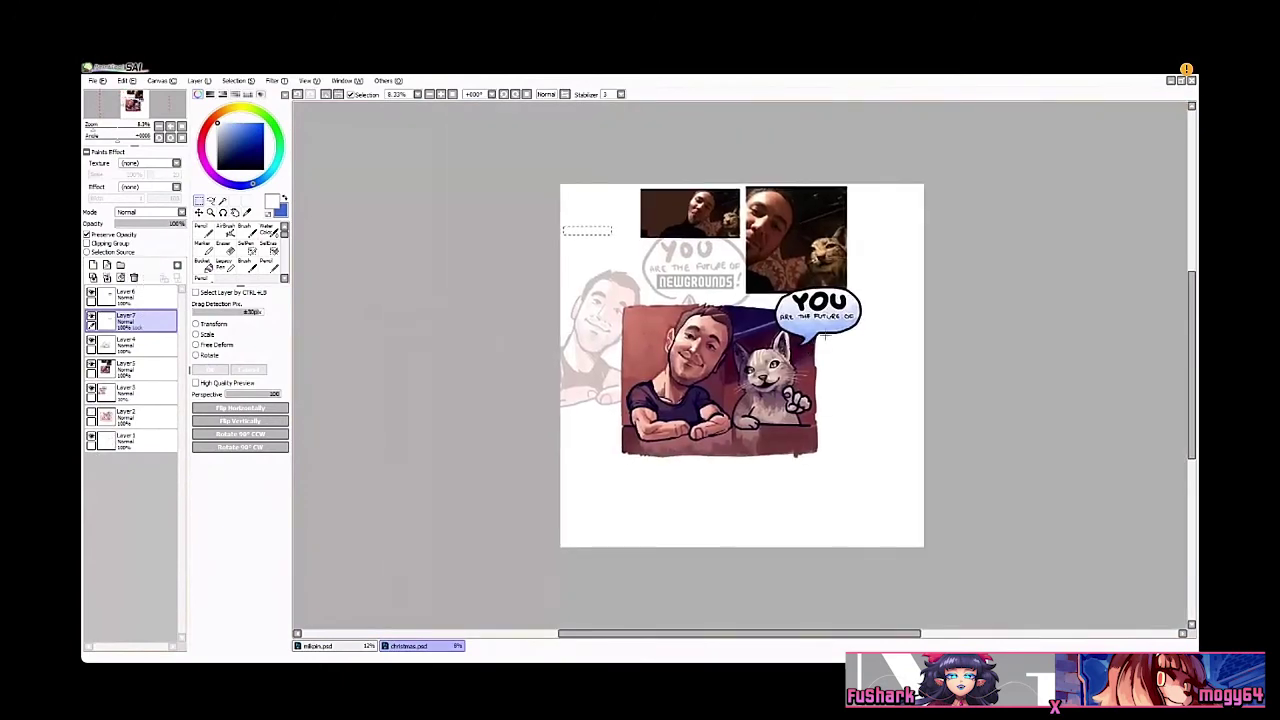
Step: Paste the NEWGROUNDS wordmark on a new layer and move it under ARE THE FUTURE OF in the speech bubble
{"action": "key", "text": "ctrl+space"}
{"action": "left_click_drag", "start_coordinate": [820, 311], "coordinate": [824, 333]}
{"action": "key", "text": "ctrl+v"}
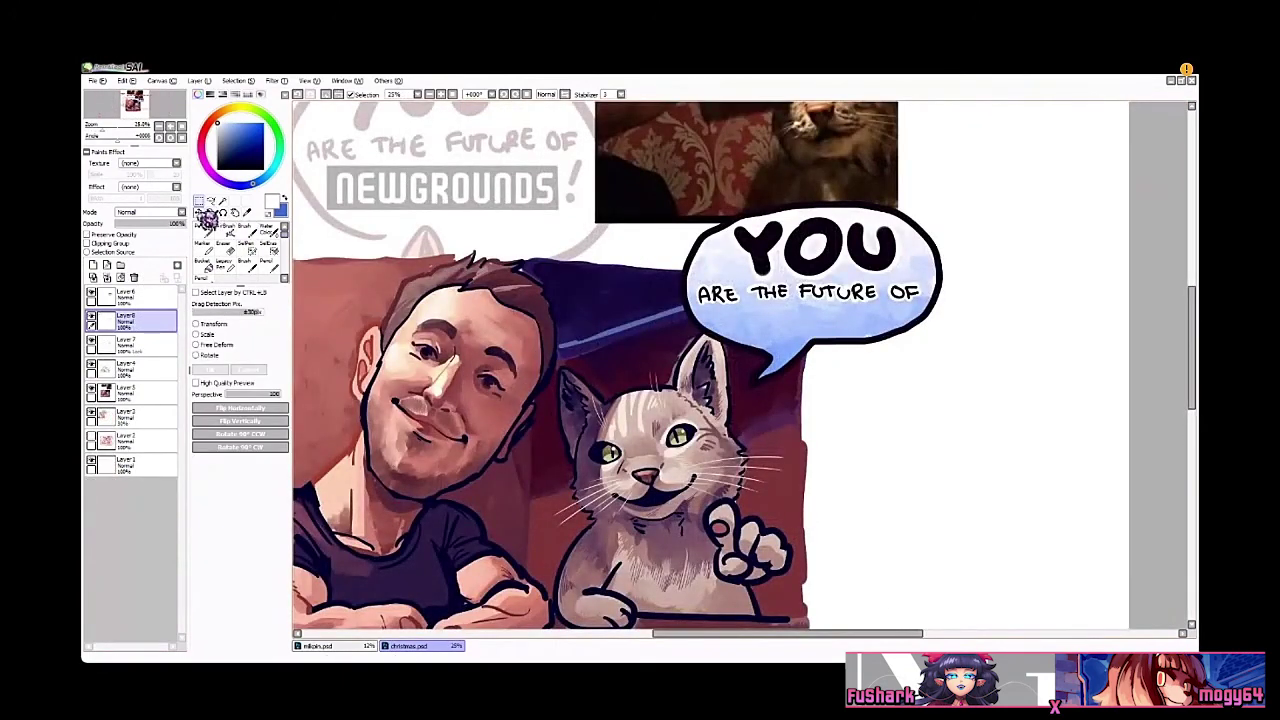
{"action": "left_click", "coordinate": [200, 212]}
{"action": "key", "text": "ctrl+v"}
{"action": "left_click_drag", "start_coordinate": [935, 458], "coordinate": [934, 480]}
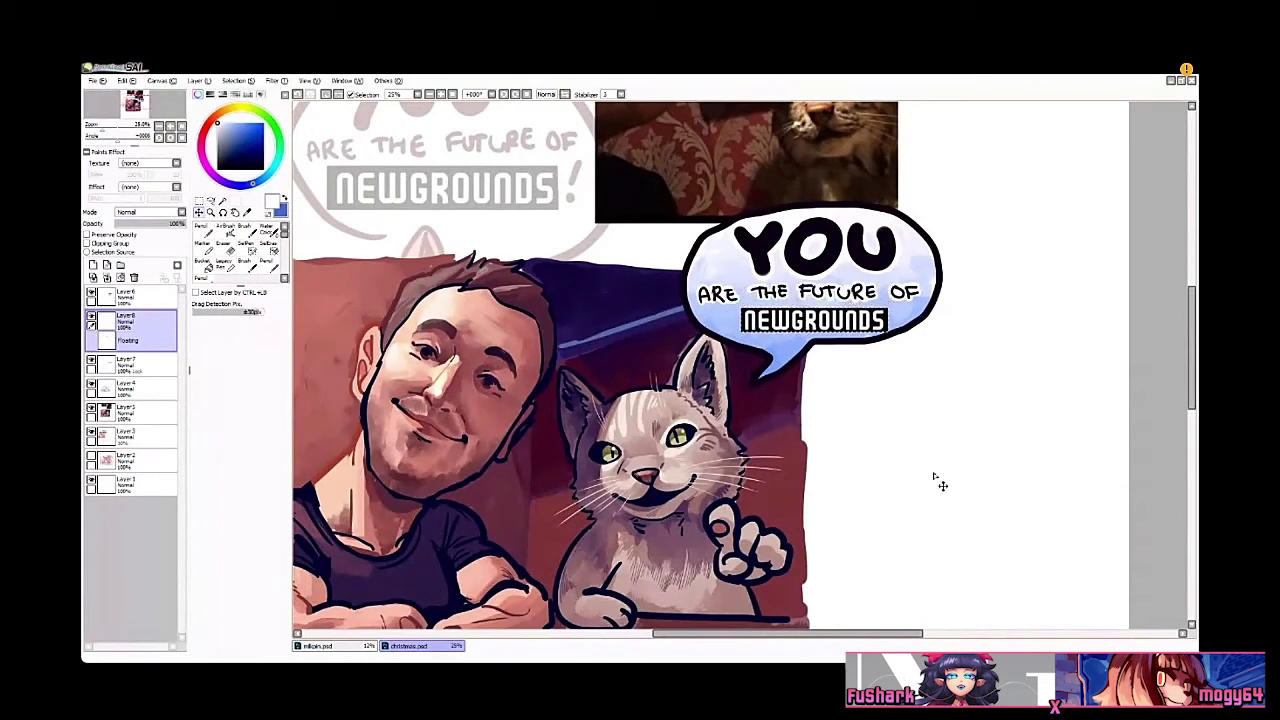
Step: Slightly enlarge the NEWGROUNDS wordmark and shift its position in the bubble, apply the transform and deselect it
{"action": "key", "text": "ctrl+t"}
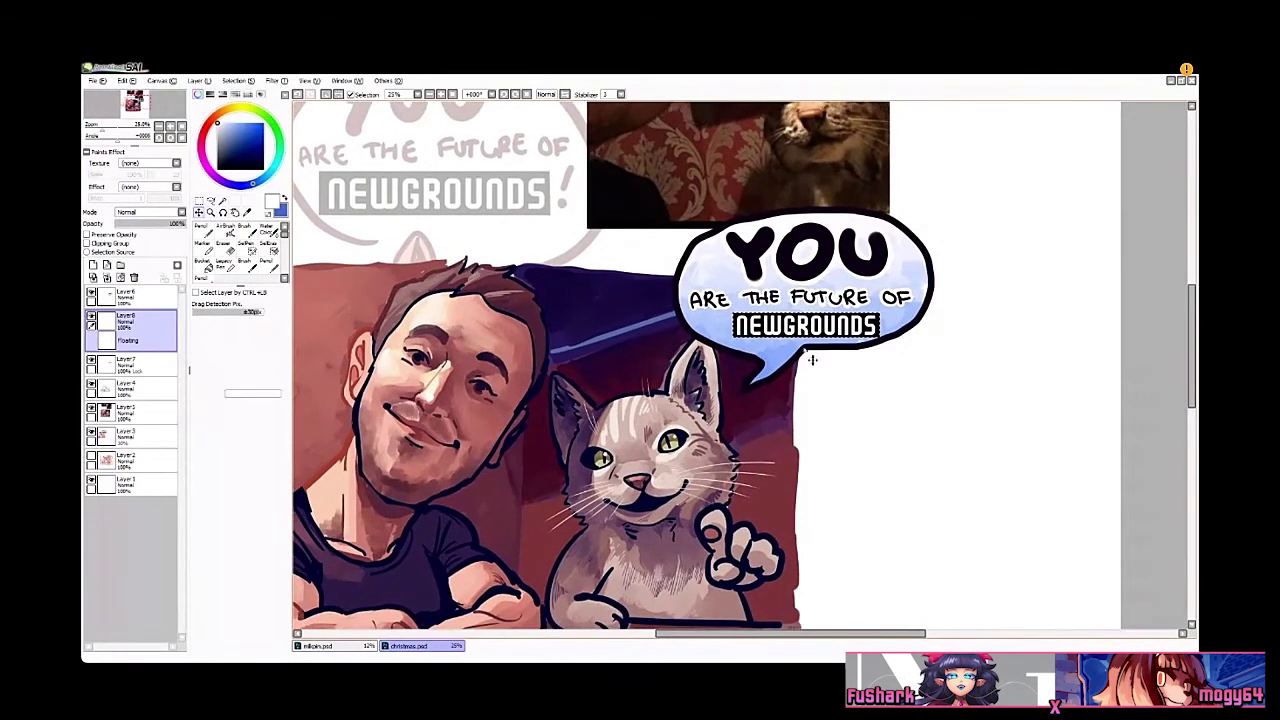
{"action": "left_click_drag", "start_coordinate": [734, 312], "coordinate": [764, 335]}
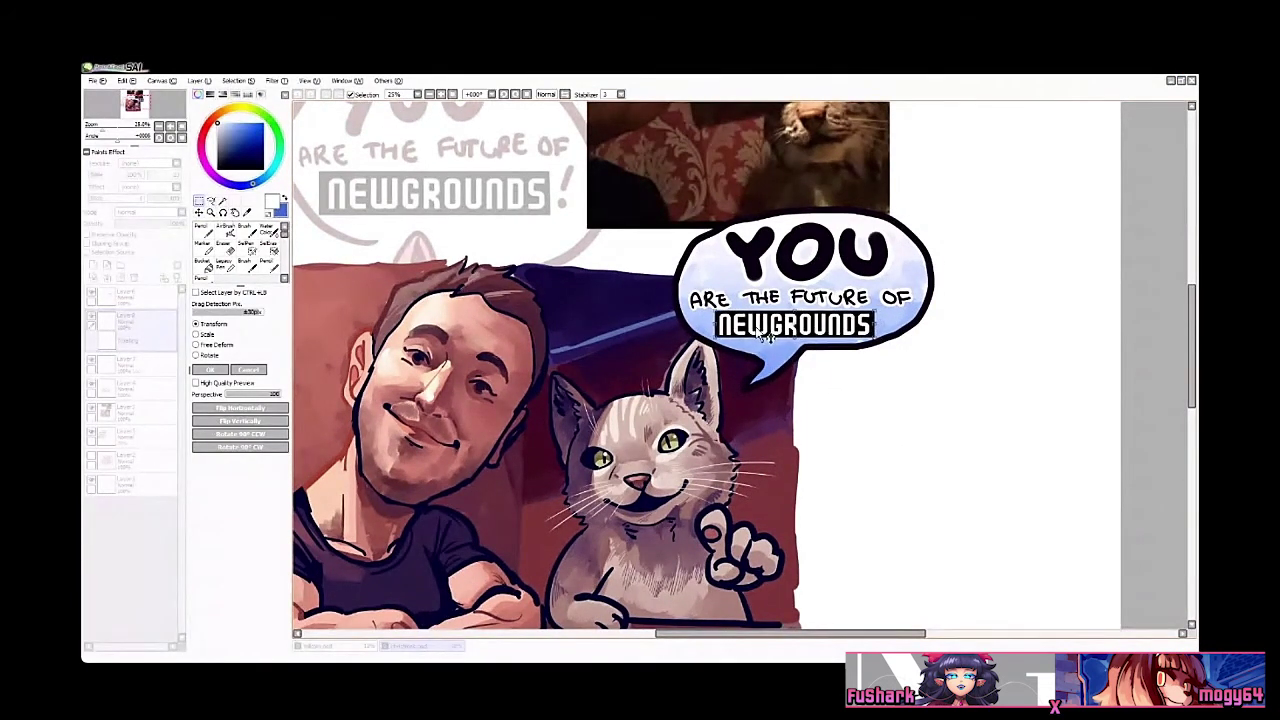
{"action": "key", "text": "Return"}
{"action": "key", "text": "ctrl+space"}
{"action": "left_click", "coordinate": [861, 330]}
{"action": "left_click", "coordinate": [863, 330]}
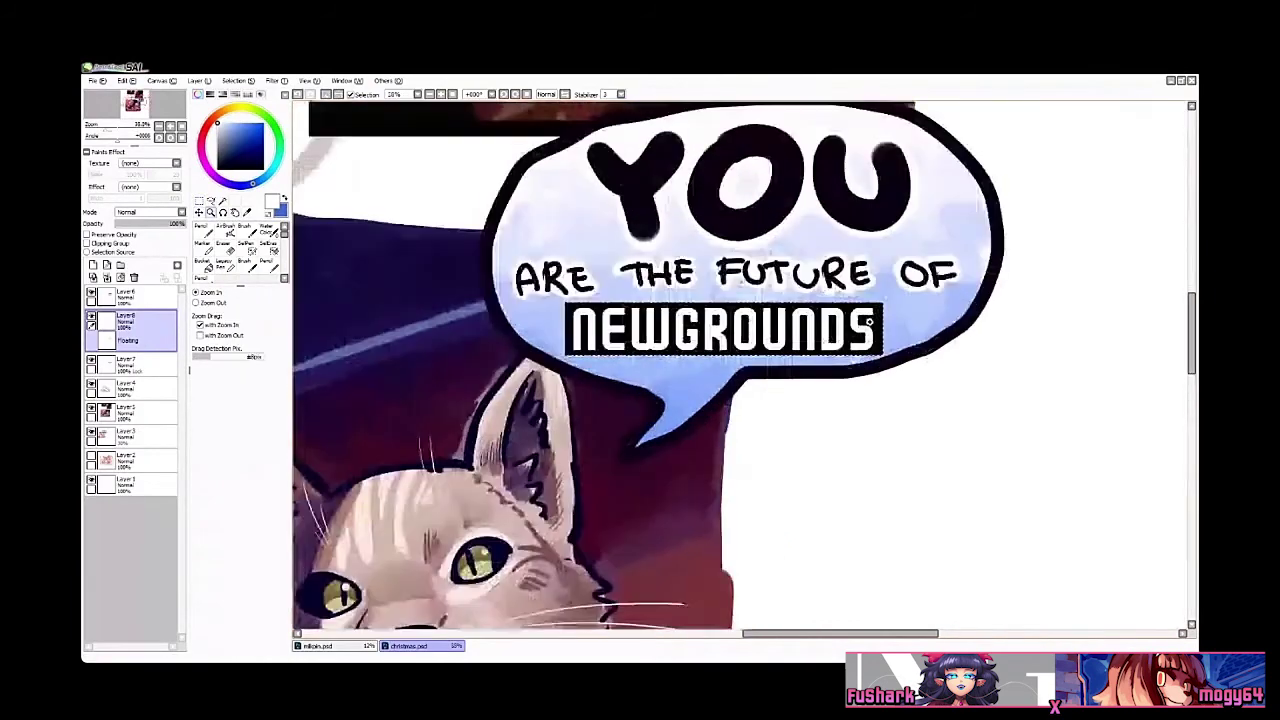
{"action": "left_click", "coordinate": [865, 333]}
{"action": "key", "text": "ctrl+d"}
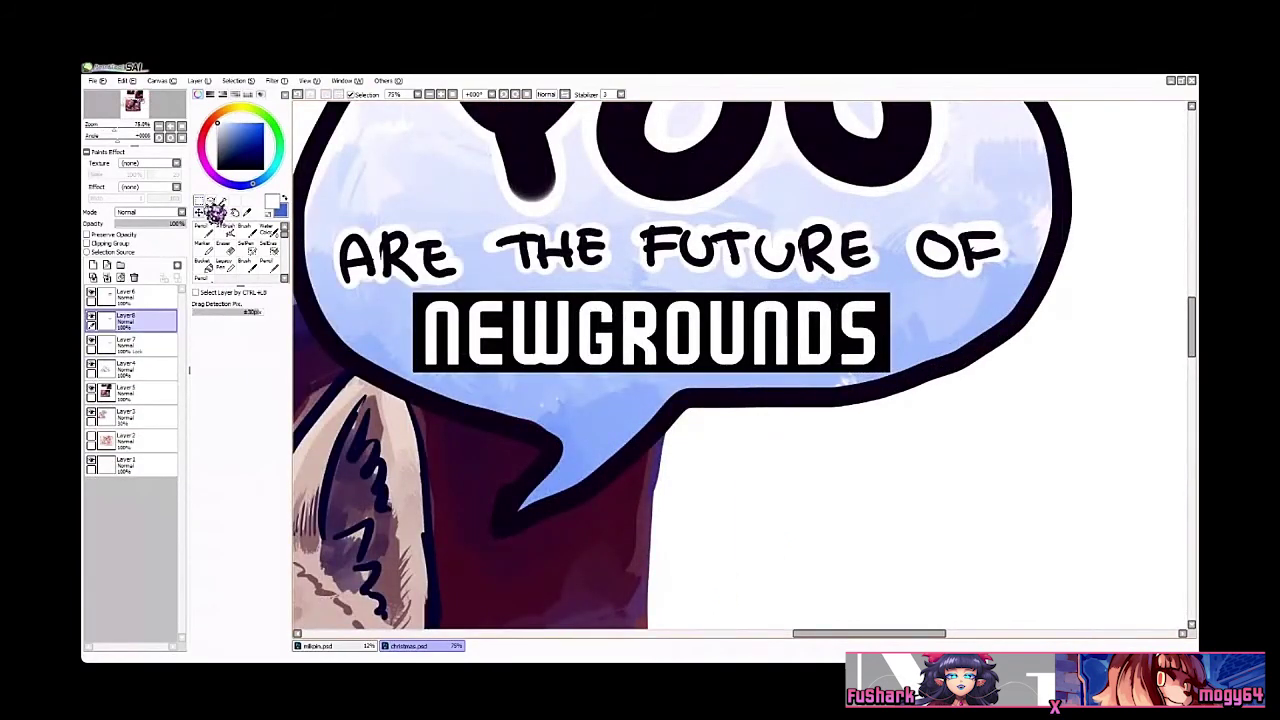
Step: Select the black strip after the wordmark's final S and stretch it outward to extend the black box for extra characters
{"action": "left_click", "coordinate": [201, 202]}
{"action": "left_click_drag", "start_coordinate": [959, 401], "coordinate": [886, 284]}
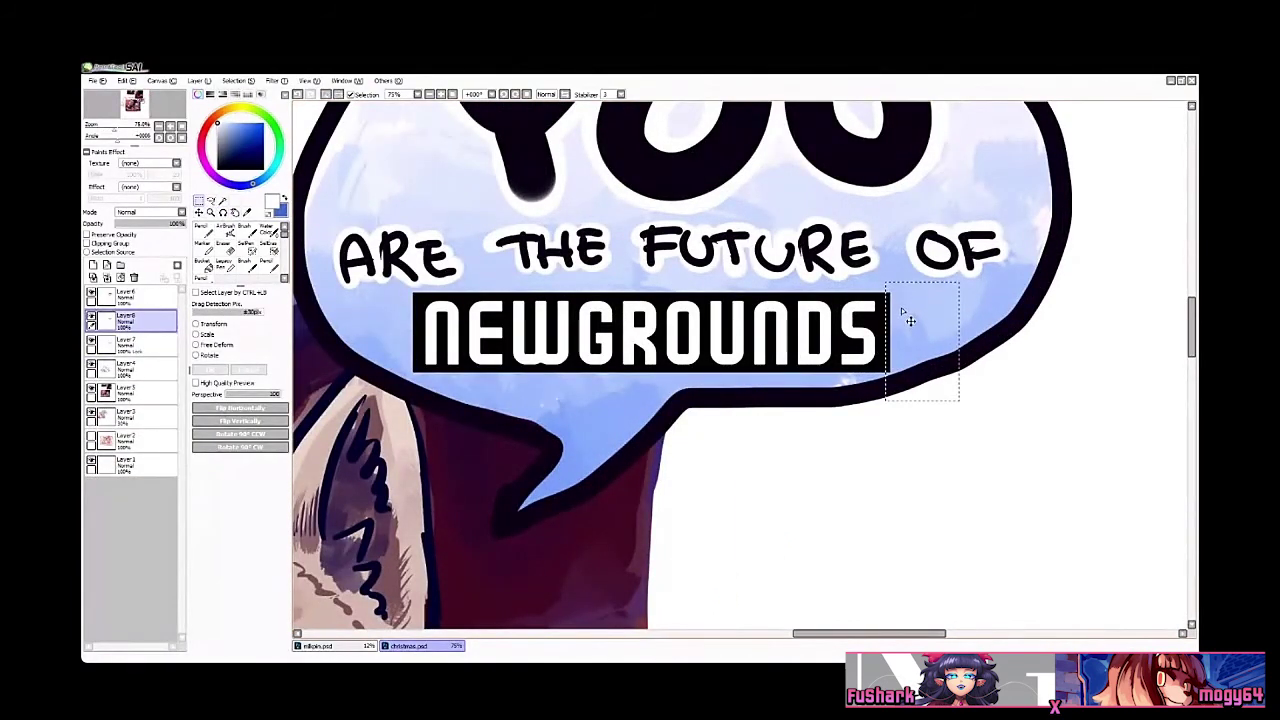
{"action": "key", "text": "ctrl+t"}
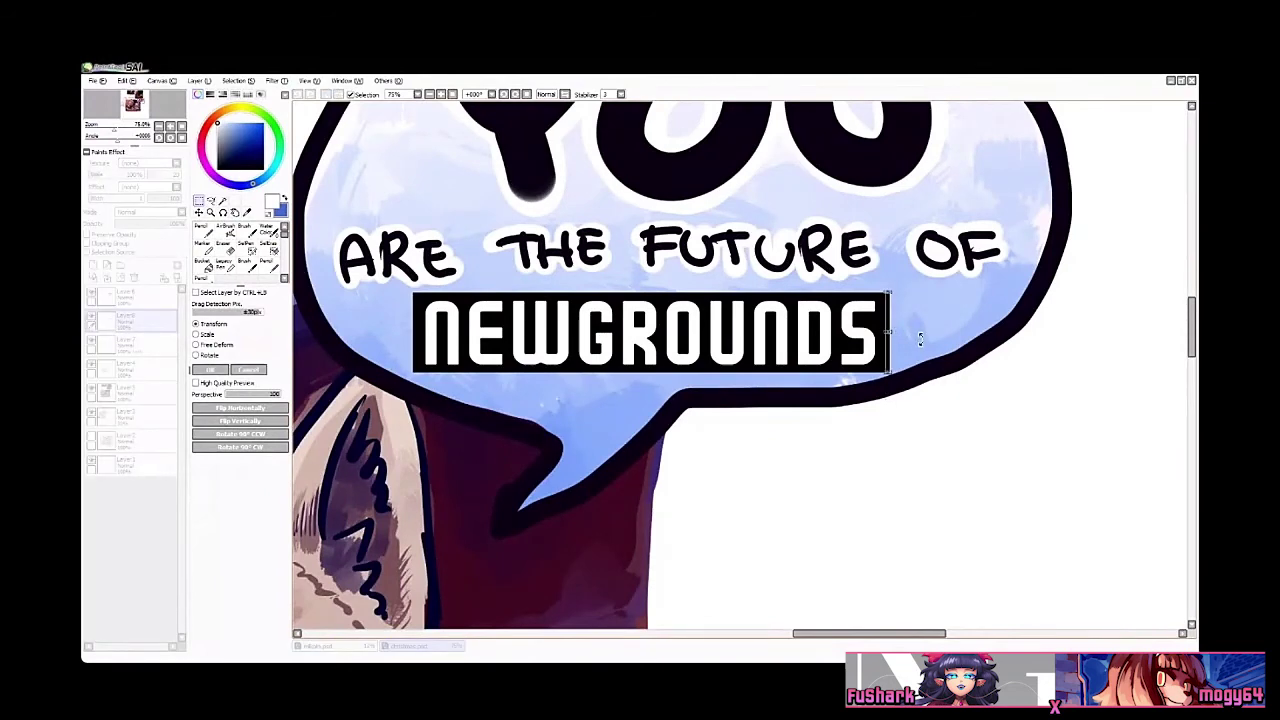
{"action": "key", "text": "Return"}
{"action": "left_click", "coordinate": [899, 323]}
{"action": "left_click", "coordinate": [899, 323]}
{"action": "left_click", "coordinate": [899, 323]}
{"action": "left_click", "coordinate": [899, 323]}
{"action": "key", "text": "ctrl+t"}
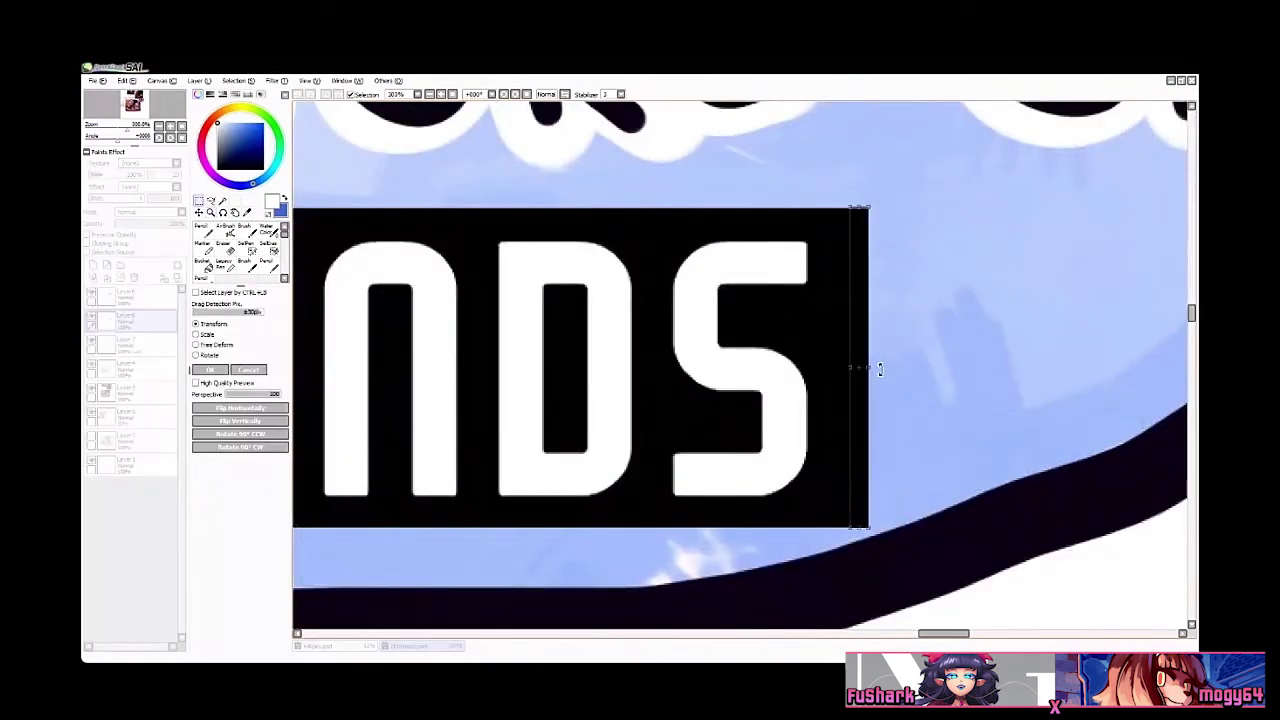
{"action": "left_click_drag", "start_coordinate": [870, 366], "coordinate": [1154, 380]}
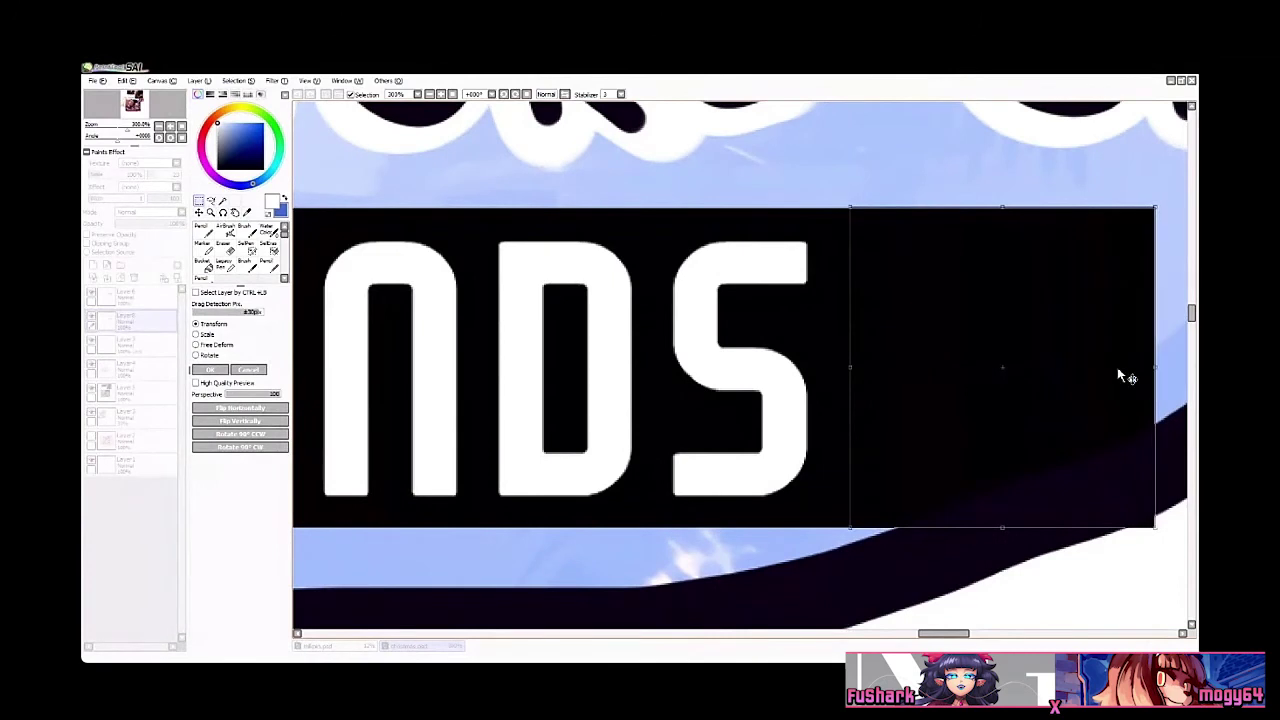
{"action": "key", "text": "Return"}
Step: Draw white !!1 characters with the Pencil in the extended black box after NEWGROUNDS, using brush size 20 for the smaller ones
{"action": "key", "text": "n"}
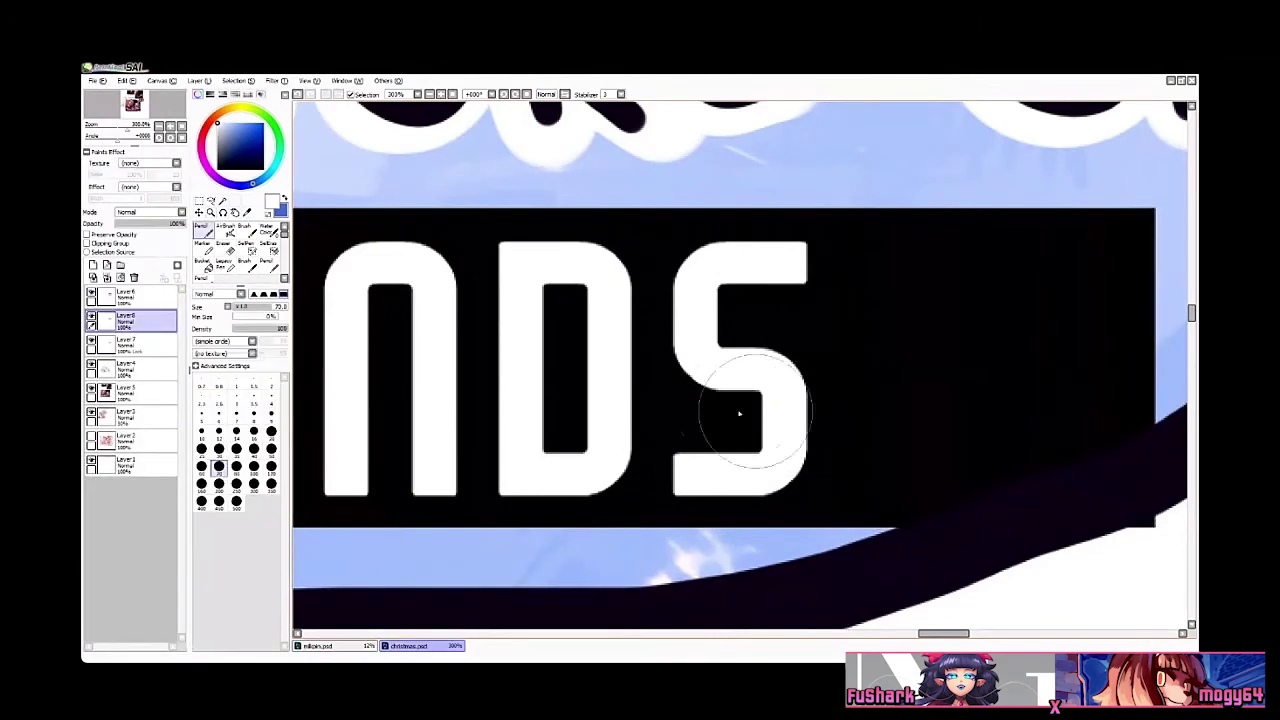
{"action": "left_click_drag", "start_coordinate": [548, 417], "coordinate": [468, 412]}
{"action": "mouse_move", "coordinate": [830, 455]}
{"action": "left_mouse_down"}
{"action": "mouse_move", "coordinate": [831, 471]}
{"action": "mouse_move", "coordinate": [880, 465]}
{"action": "left_mouse_up"}
{"action": "left_click_drag", "start_coordinate": [857, 378], "coordinate": [857, 263]}
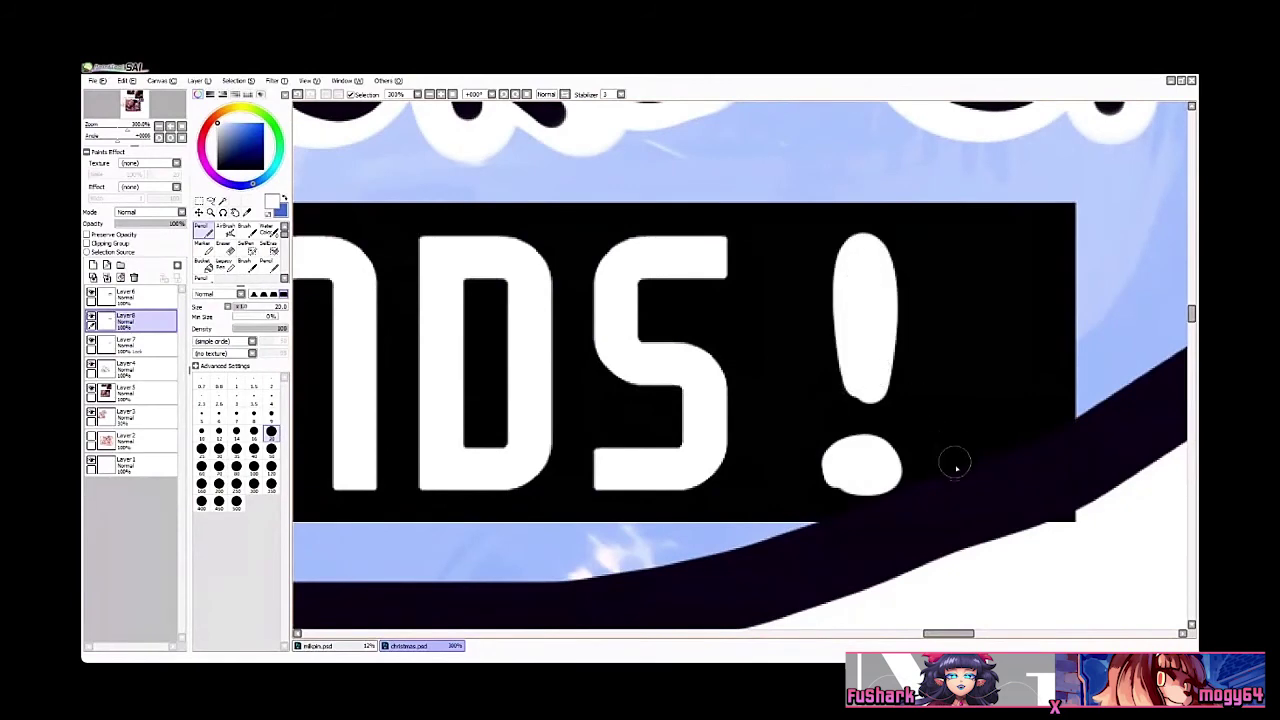
{"action": "left_click_drag", "start_coordinate": [951, 457], "coordinate": [955, 462]}
{"action": "left_click_drag", "start_coordinate": [934, 386], "coordinate": [945, 368]}
{"action": "left_click_drag", "start_coordinate": [981, 305], "coordinate": [1020, 464]}
{"action": "left_click_drag", "start_coordinate": [993, 450], "coordinate": [1041, 449]}
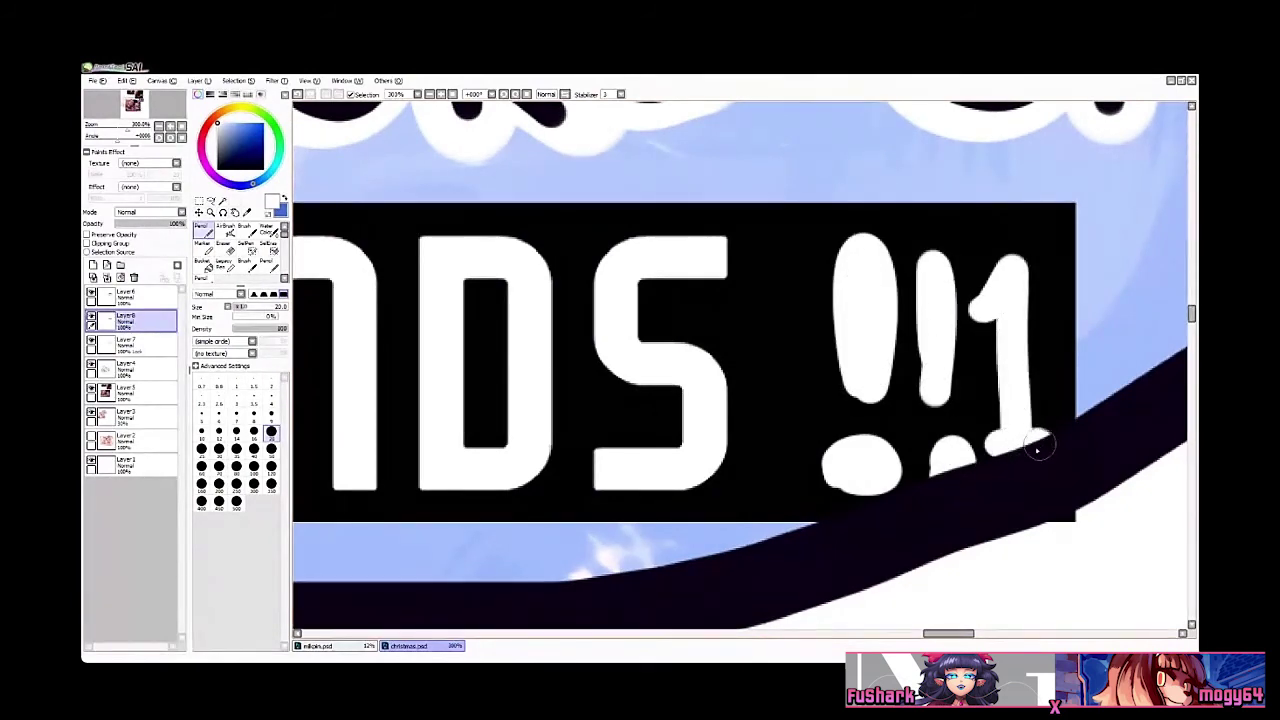
Step: Examine the lettered speech bubble in relation to the man and the cat
{"action": "key", "text": "ctrl+space"}
{"action": "left_click", "coordinate": [1030, 342], "text": "ctrl+alt"}
{"action": "left_click", "coordinate": [1030, 345], "text": "ctrl+alt"}
{"action": "left_click", "coordinate": [1030, 345], "text": "ctrl+alt"}
{"action": "left_click", "coordinate": [1051, 365], "text": "ctrl+alt"}
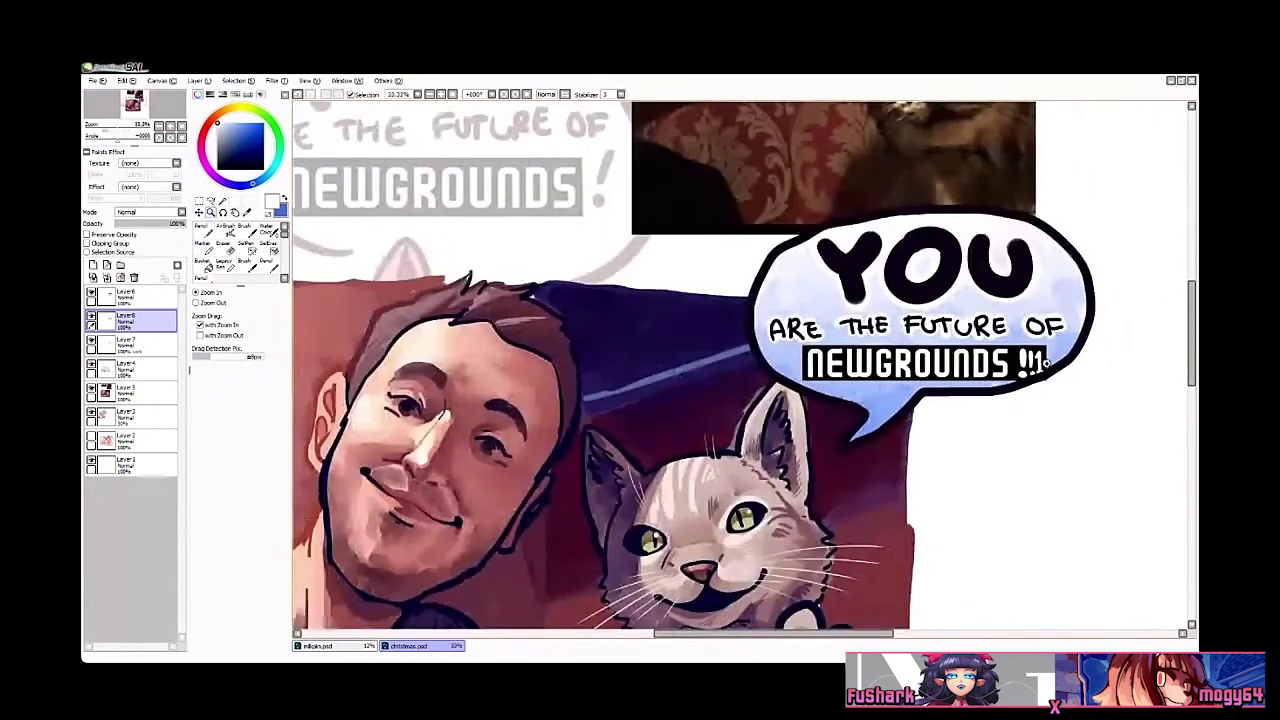
{"action": "left_click", "coordinate": [930, 305], "text": "alt"}
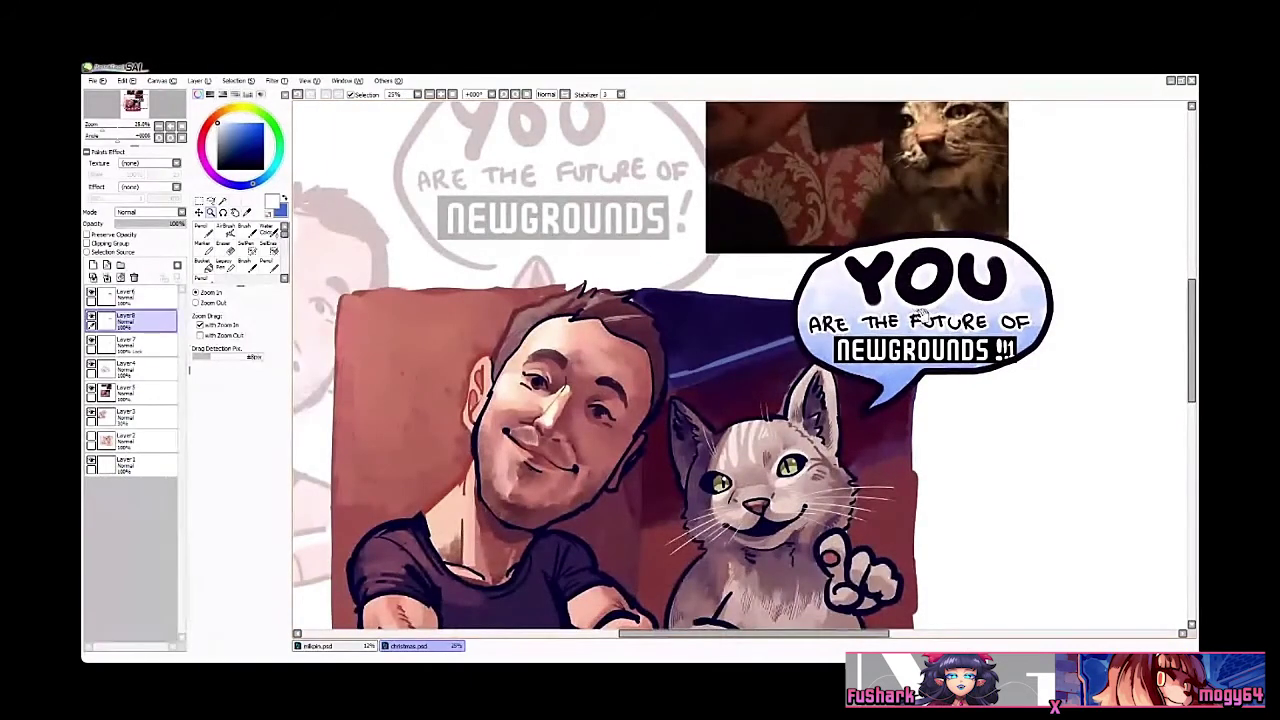
{"action": "left_click", "coordinate": [968, 366]}
{"action": "left_click", "coordinate": [967, 367], "text": "alt"}
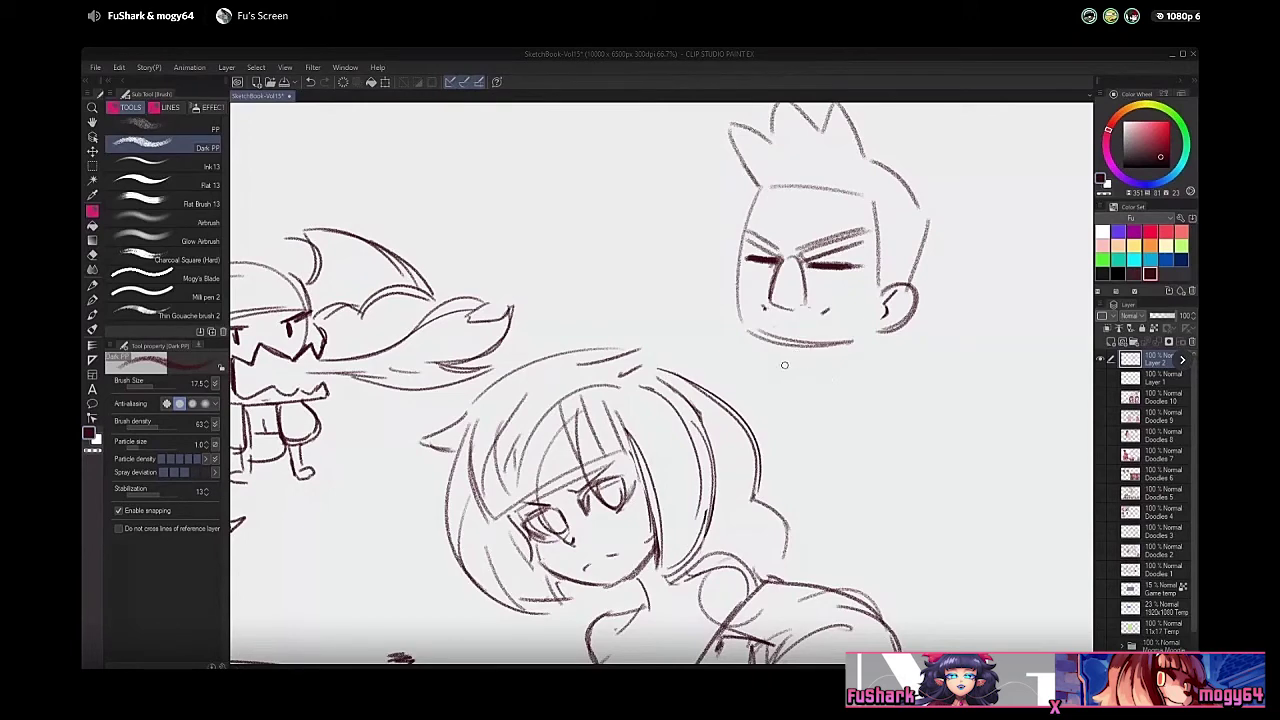
{"action": "left_click_drag", "start_coordinate": [903, 386], "coordinate": [851, 433]}
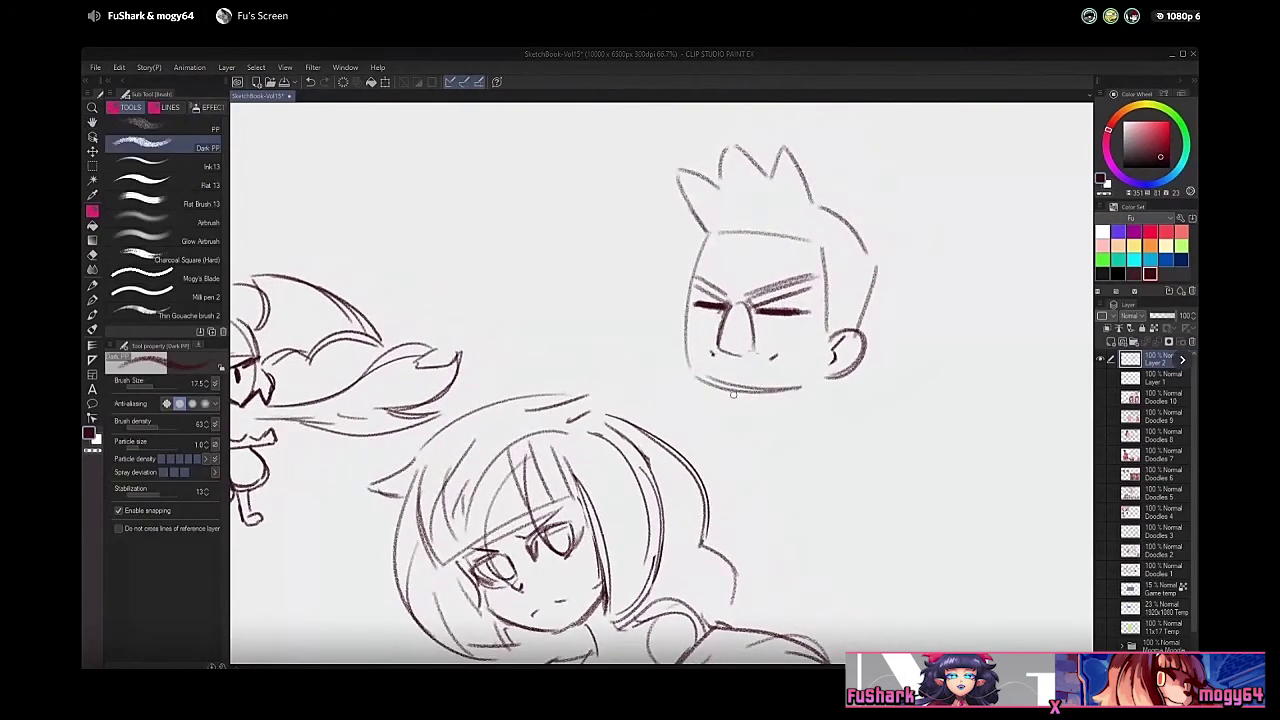
{"action": "mouse_move", "coordinate": [738, 402]}
{"action": "left_mouse_down"}
{"action": "mouse_move", "coordinate": [848, 411]}
{"action": "mouse_move", "coordinate": [888, 362]}
{"action": "mouse_move", "coordinate": [869, 401]}
{"action": "mouse_move", "coordinate": [910, 231]}
{"action": "left_mouse_up"}
{"action": "key", "text": "ctrl+z"}
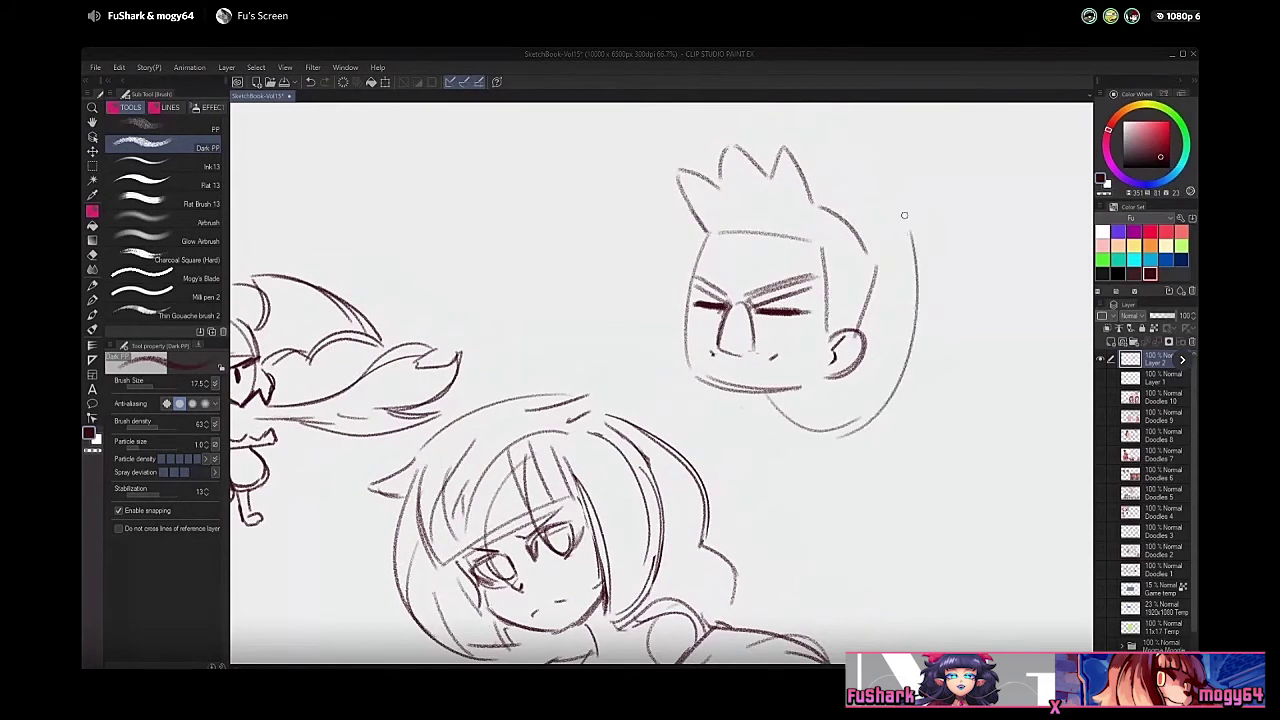
{"action": "key", "text": "ctrl+z"}
{"action": "mouse_move", "coordinate": [839, 176]}
{"action": "left_mouse_down"}
{"action": "mouse_move", "coordinate": [891, 269]}
{"action": "mouse_move", "coordinate": [894, 343]}
{"action": "mouse_move", "coordinate": [885, 218]}
{"action": "mouse_move", "coordinate": [883, 388]}
{"action": "left_mouse_up"}
{"action": "key", "text": "ctrl+z"}
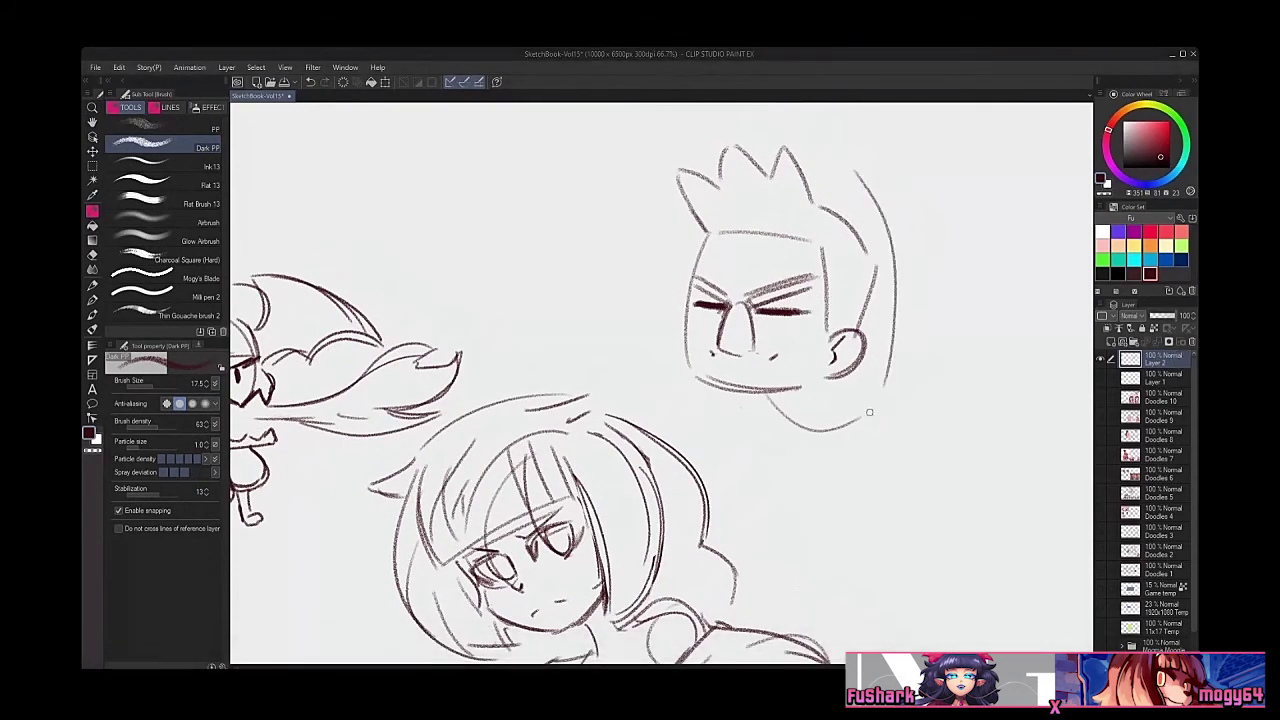
{"action": "key", "text": "ctrl+z"}
{"action": "key", "text": "ctrl+z"}
Step: In the Clip Studio Paint sketchbook, erase the angry face's flat chin line and redraw a longer, rounded jaw
{"action": "key", "text": "e"}
{"action": "mouse_move", "coordinate": [778, 390]}
{"action": "left_mouse_down"}
{"action": "mouse_move", "coordinate": [711, 377]}
{"action": "mouse_move", "coordinate": [725, 399]}
{"action": "left_mouse_up"}
{"action": "key", "text": "b"}
{"action": "mouse_move", "coordinate": [697, 262]}
{"action": "left_mouse_down"}
{"action": "mouse_move", "coordinate": [743, 396]}
{"action": "mouse_move", "coordinate": [702, 356]}
{"action": "mouse_move", "coordinate": [757, 409]}
{"action": "left_mouse_up"}
{"action": "key", "text": "ctrl+z"}
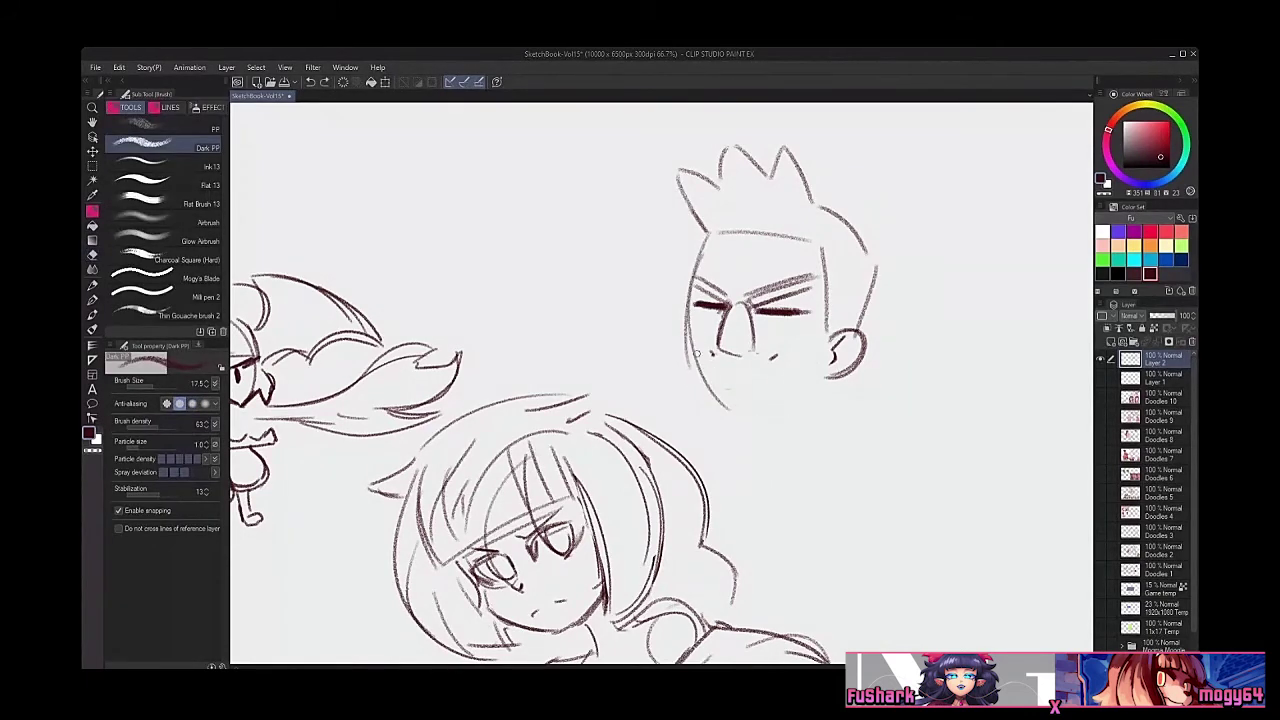
{"action": "key", "text": "ctrl+z"}
{"action": "mouse_move", "coordinate": [690, 365]}
{"action": "left_mouse_down"}
{"action": "mouse_move", "coordinate": [725, 413]}
{"action": "mouse_move", "coordinate": [826, 378]}
{"action": "left_mouse_up"}
Step: Sketch a wide flared collar below the angry head, redrawing its base and adding the side and upper edges
{"action": "mouse_move", "coordinate": [712, 424]}
{"action": "left_mouse_down"}
{"action": "mouse_move", "coordinate": [687, 460]}
{"action": "mouse_move", "coordinate": [680, 446]}
{"action": "mouse_move", "coordinate": [867, 499]}
{"action": "left_mouse_up"}
{"action": "key", "text": "space"}
{"action": "key", "text": "ctrl+z"}
{"action": "left_click_drag", "start_coordinate": [686, 482], "coordinate": [913, 479]}
{"action": "key", "text": "ctrl+z"}
{"action": "left_click_drag", "start_coordinate": [886, 414], "coordinate": [906, 470]}
{"action": "left_click_drag", "start_coordinate": [894, 416], "coordinate": [912, 478]}
{"action": "left_click_drag", "start_coordinate": [818, 407], "coordinate": [884, 405]}
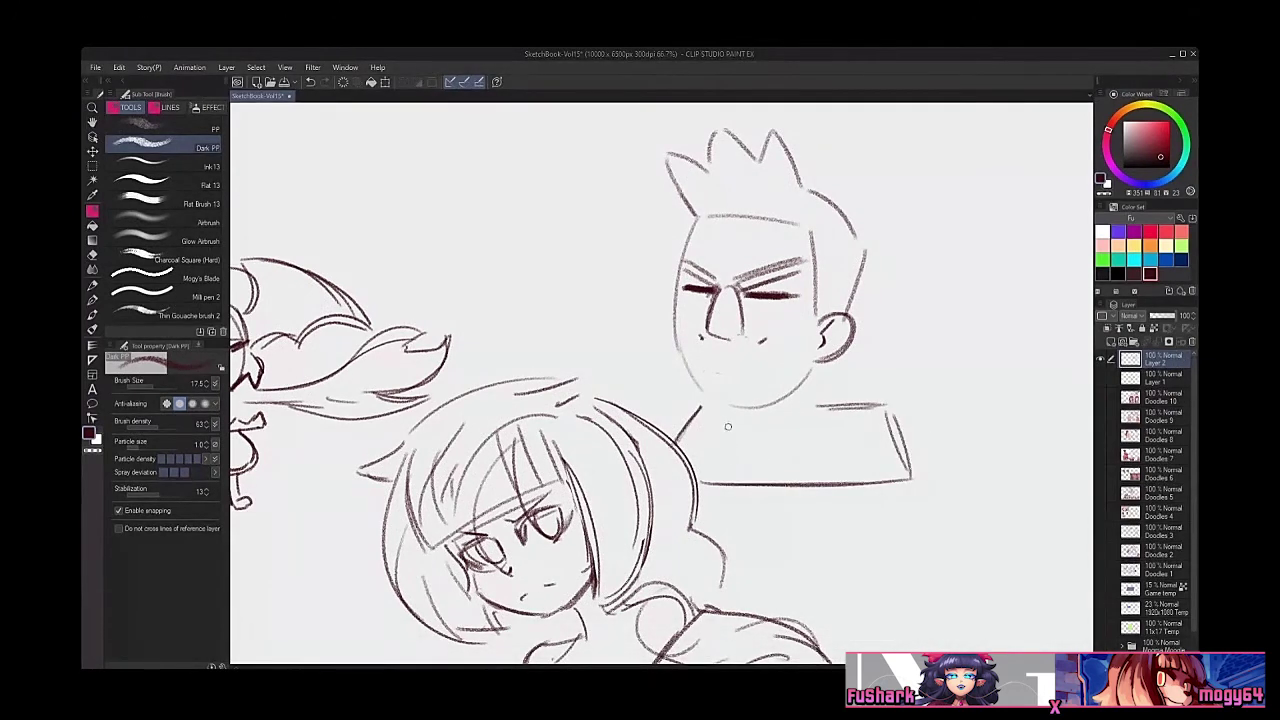
Step: Fill the flared collar below the angry head with a row of narrow rounded slats along its whole width
{"action": "mouse_move", "coordinate": [727, 432]}
{"action": "left_mouse_down"}
{"action": "mouse_move", "coordinate": [744, 470]}
{"action": "mouse_move", "coordinate": [774, 441]}
{"action": "mouse_move", "coordinate": [744, 476]}
{"action": "left_mouse_up"}
{"action": "left_click_drag", "start_coordinate": [780, 424], "coordinate": [768, 472]}
{"action": "left_click_drag", "start_coordinate": [800, 424], "coordinate": [790, 476]}
{"action": "mouse_move", "coordinate": [812, 424]}
{"action": "left_mouse_down"}
{"action": "mouse_move", "coordinate": [803, 474]}
{"action": "mouse_move", "coordinate": [843, 427]}
{"action": "mouse_move", "coordinate": [852, 470]}
{"action": "left_mouse_up"}
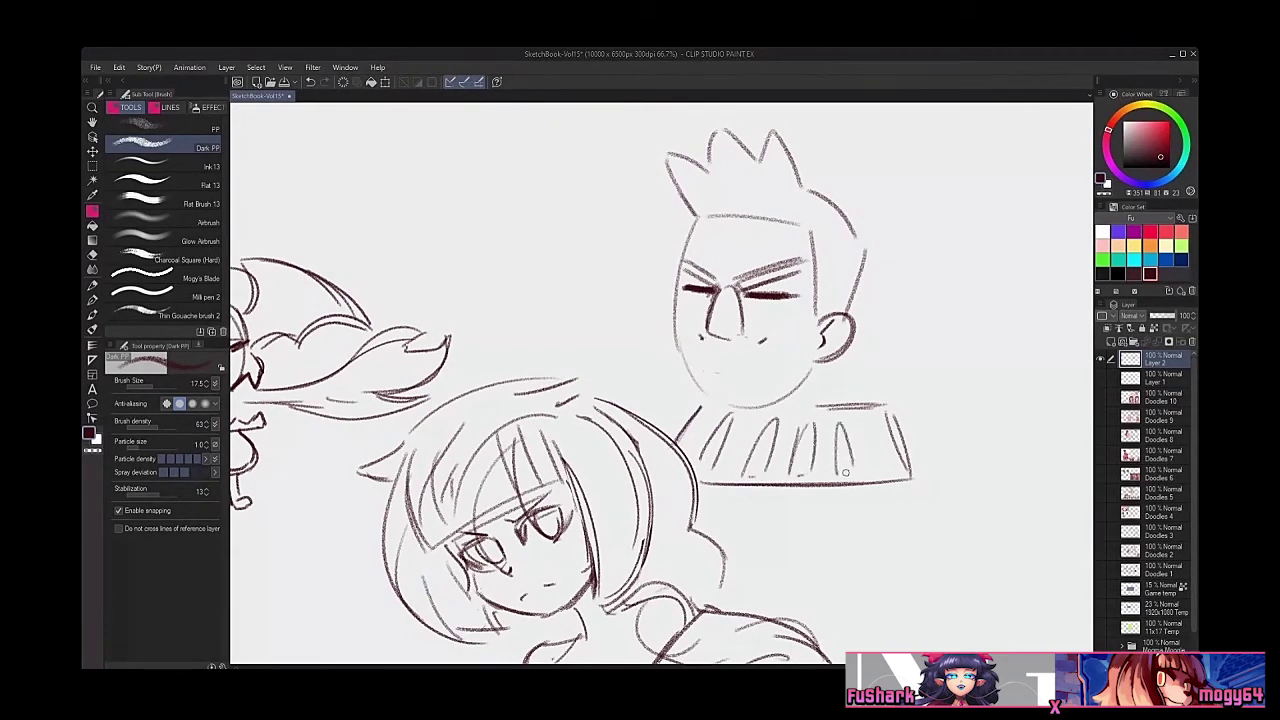
{"action": "mouse_move", "coordinate": [863, 426]}
{"action": "left_mouse_down"}
{"action": "mouse_move", "coordinate": [889, 470]}
{"action": "mouse_move", "coordinate": [926, 469]}
{"action": "left_mouse_up"}
{"action": "key", "text": "space"}
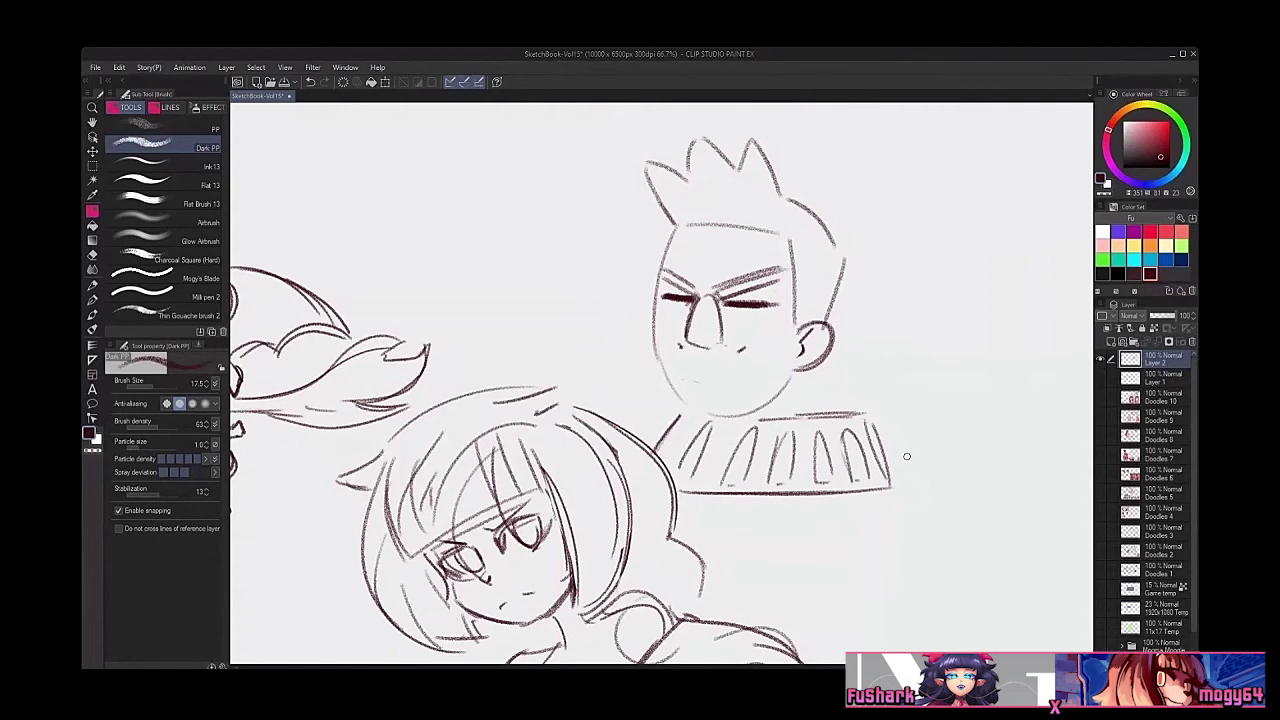
Step: Sketch a wide curved mouth line across the lower part of the angry face, redrawing the first attempt
{"action": "left_click_drag", "start_coordinate": [664, 378], "coordinate": [747, 384]}
{"action": "key", "text": "ctrl+z"}
{"action": "mouse_move", "coordinate": [660, 354]}
{"action": "left_mouse_down"}
{"action": "mouse_move", "coordinate": [694, 391]}
{"action": "mouse_move", "coordinate": [732, 397]}
{"action": "left_mouse_up"}
Step: Sketch a horizontal train boiler extending behind the head, with upper and lower edges, a curved rear end and vertical bands
{"action": "left_click_drag", "start_coordinate": [862, 236], "coordinate": [859, 397]}
{"action": "key", "text": "space"}
{"action": "mouse_move", "coordinate": [865, 269]}
{"action": "left_mouse_down"}
{"action": "mouse_move", "coordinate": [819, 273]}
{"action": "mouse_move", "coordinate": [801, 398]}
{"action": "left_mouse_up"}
{"action": "key", "text": "ctrl+z"}
{"action": "mouse_move", "coordinate": [798, 247]}
{"action": "left_mouse_down"}
{"action": "mouse_move", "coordinate": [773, 216]}
{"action": "mouse_move", "coordinate": [979, 214]}
{"action": "left_mouse_up"}
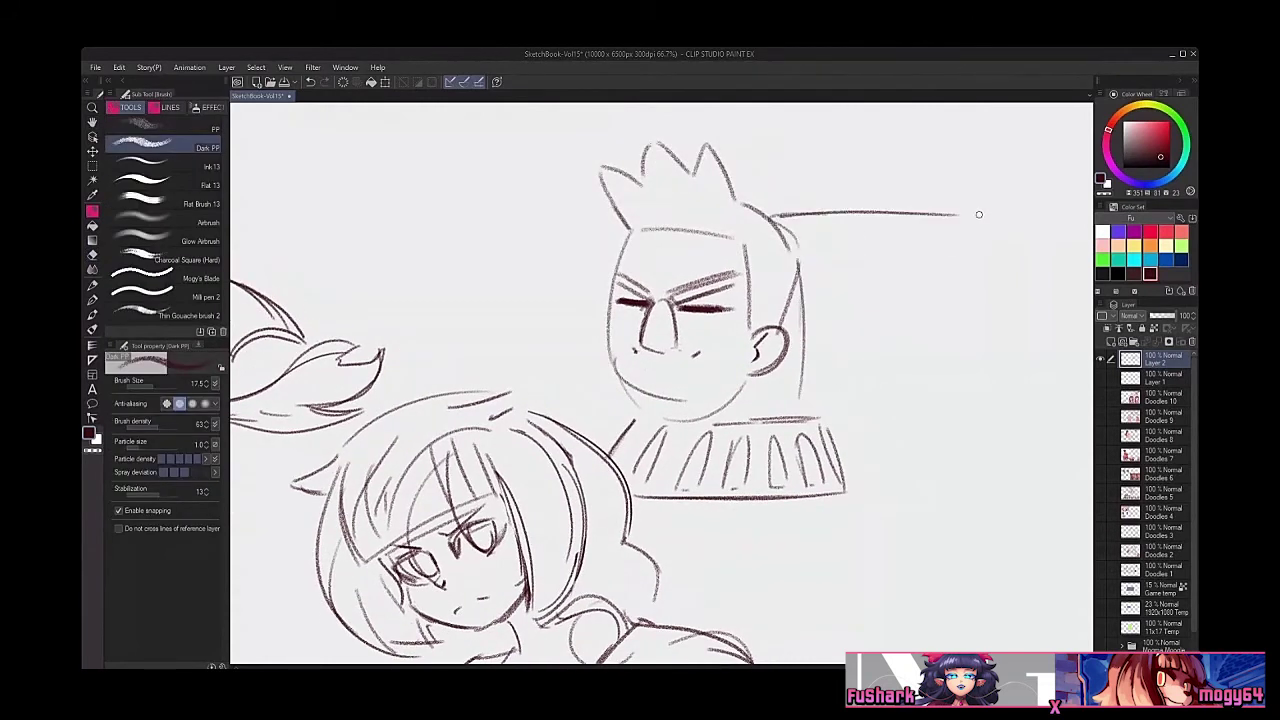
{"action": "left_click_drag", "start_coordinate": [770, 212], "coordinate": [968, 205]}
{"action": "left_click_drag", "start_coordinate": [790, 406], "coordinate": [968, 404]}
{"action": "mouse_move", "coordinate": [982, 222]}
{"action": "left_mouse_down"}
{"action": "mouse_move", "coordinate": [996, 336]}
{"action": "mouse_move", "coordinate": [980, 238]}
{"action": "mouse_move", "coordinate": [975, 394]}
{"action": "left_mouse_up"}
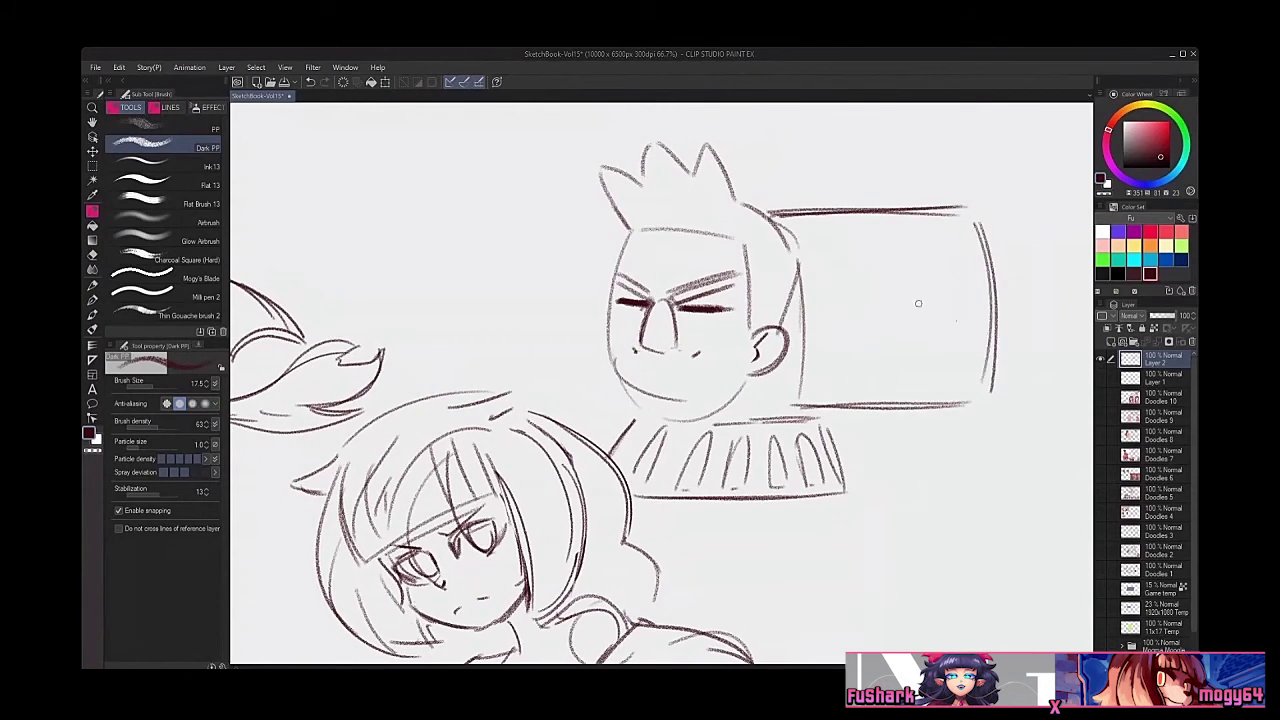
{"action": "left_click_drag", "start_coordinate": [856, 212], "coordinate": [880, 405]}
{"action": "mouse_move", "coordinate": [926, 218]}
{"action": "left_mouse_down"}
{"action": "mouse_move", "coordinate": [938, 394]}
{"action": "mouse_move", "coordinate": [850, 446]}
{"action": "mouse_move", "coordinate": [907, 462]}
{"action": "mouse_move", "coordinate": [870, 440]}
{"action": "mouse_move", "coordinate": [876, 472]}
{"action": "mouse_move", "coordinate": [912, 456]}
{"action": "mouse_move", "coordinate": [932, 478]}
{"action": "mouse_move", "coordinate": [949, 436]}
{"action": "mouse_move", "coordinate": [954, 471]}
{"action": "mouse_move", "coordinate": [957, 449]}
{"action": "mouse_move", "coordinate": [910, 452]}
{"action": "mouse_move", "coordinate": [928, 457]}
{"action": "left_mouse_up"}
Step: Draw two wheels joined by a rod beneath the boiler and add a narrow base strip above them
{"action": "mouse_move", "coordinate": [829, 430]}
{"action": "left_mouse_down"}
{"action": "mouse_move", "coordinate": [963, 423]}
{"action": "mouse_move", "coordinate": [956, 415]}
{"action": "left_mouse_up"}
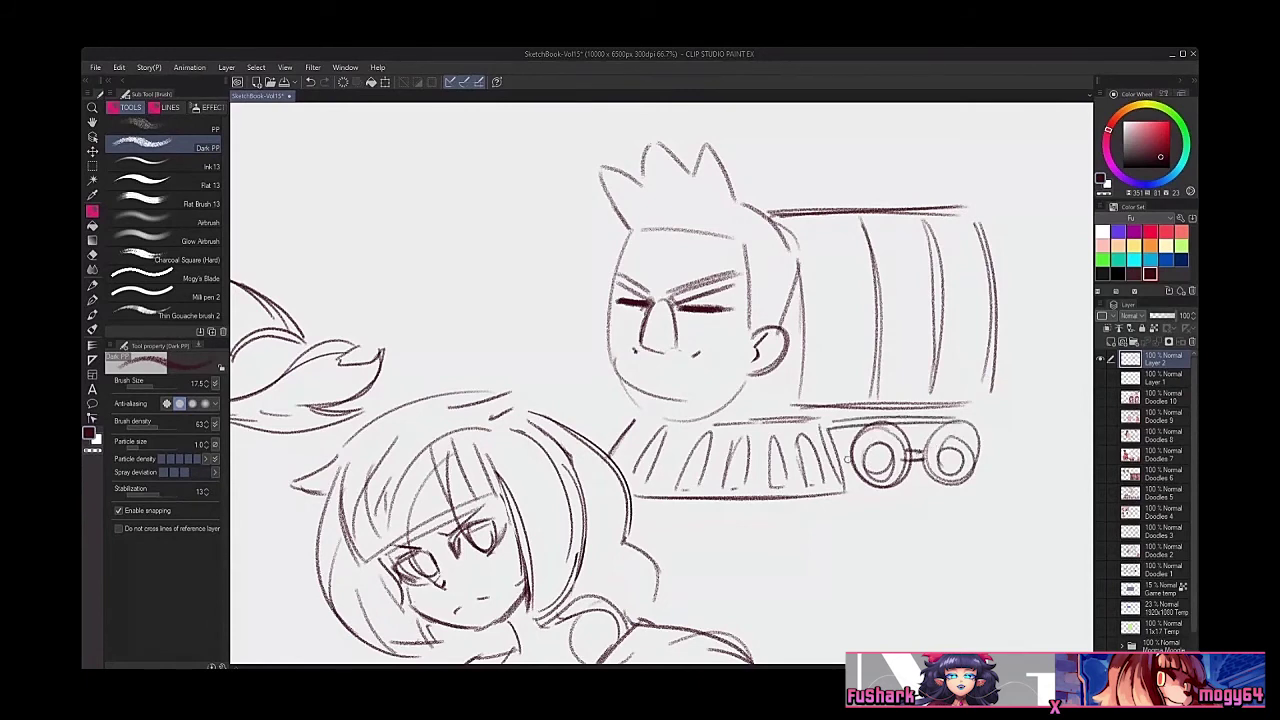
{"action": "left_click_drag", "start_coordinate": [874, 428], "coordinate": [884, 488]}
{"action": "left_click", "coordinate": [879, 457]}
{"action": "mouse_move", "coordinate": [964, 421]}
{"action": "left_mouse_down"}
{"action": "mouse_move", "coordinate": [991, 419]}
{"action": "mouse_move", "coordinate": [985, 402]}
{"action": "left_mouse_up"}
{"action": "key", "text": "ctrl+z"}
{"action": "mouse_move", "coordinate": [735, 412]}
{"action": "left_mouse_down"}
{"action": "mouse_move", "coordinate": [790, 435]}
{"action": "mouse_move", "coordinate": [739, 418]}
{"action": "mouse_move", "coordinate": [836, 420]}
{"action": "left_mouse_up"}
{"action": "left_click_drag", "start_coordinate": [658, 430], "coordinate": [636, 475]}
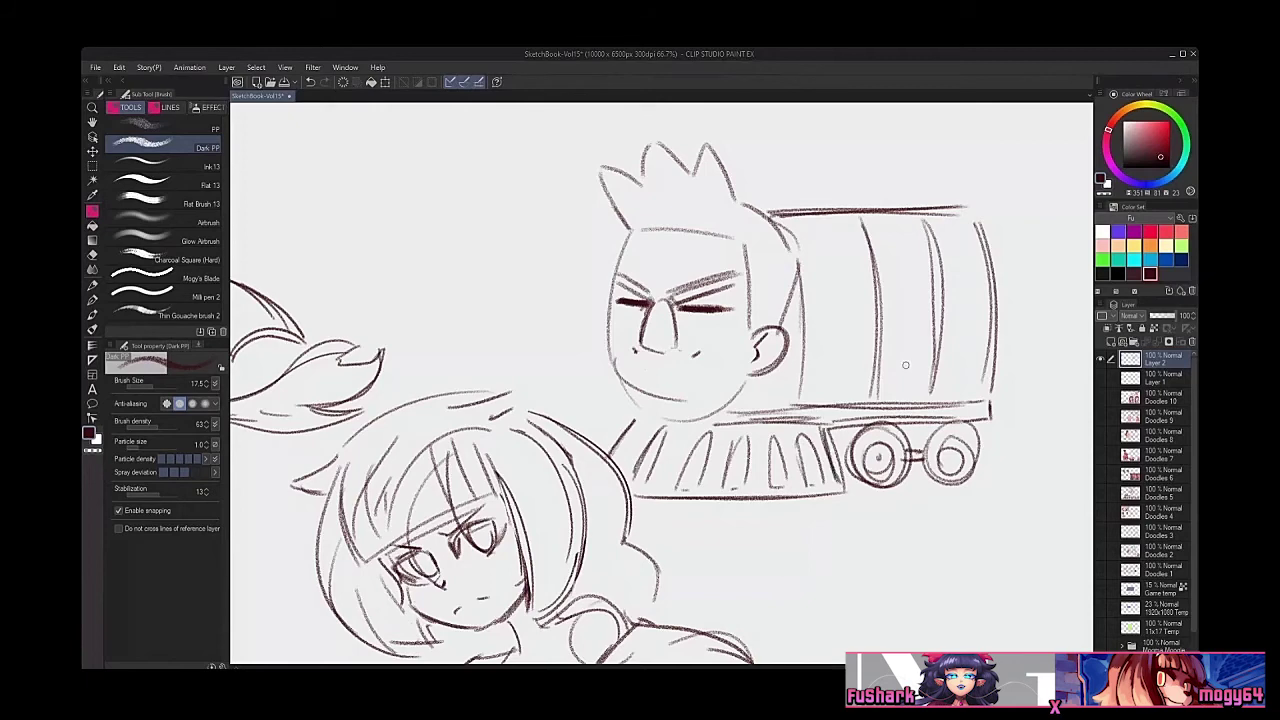
Step: Sketch a chimney with a flared rim on the front of the train's boiler
{"action": "left_click_drag", "start_coordinate": [776, 148], "coordinate": [777, 296]}
{"action": "mouse_move", "coordinate": [806, 234]}
{"action": "left_mouse_down"}
{"action": "mouse_move", "coordinate": [810, 268]}
{"action": "mouse_move", "coordinate": [755, 218]}
{"action": "mouse_move", "coordinate": [826, 217]}
{"action": "left_mouse_up"}
{"action": "key", "text": "e"}
{"action": "key", "text": "b"}
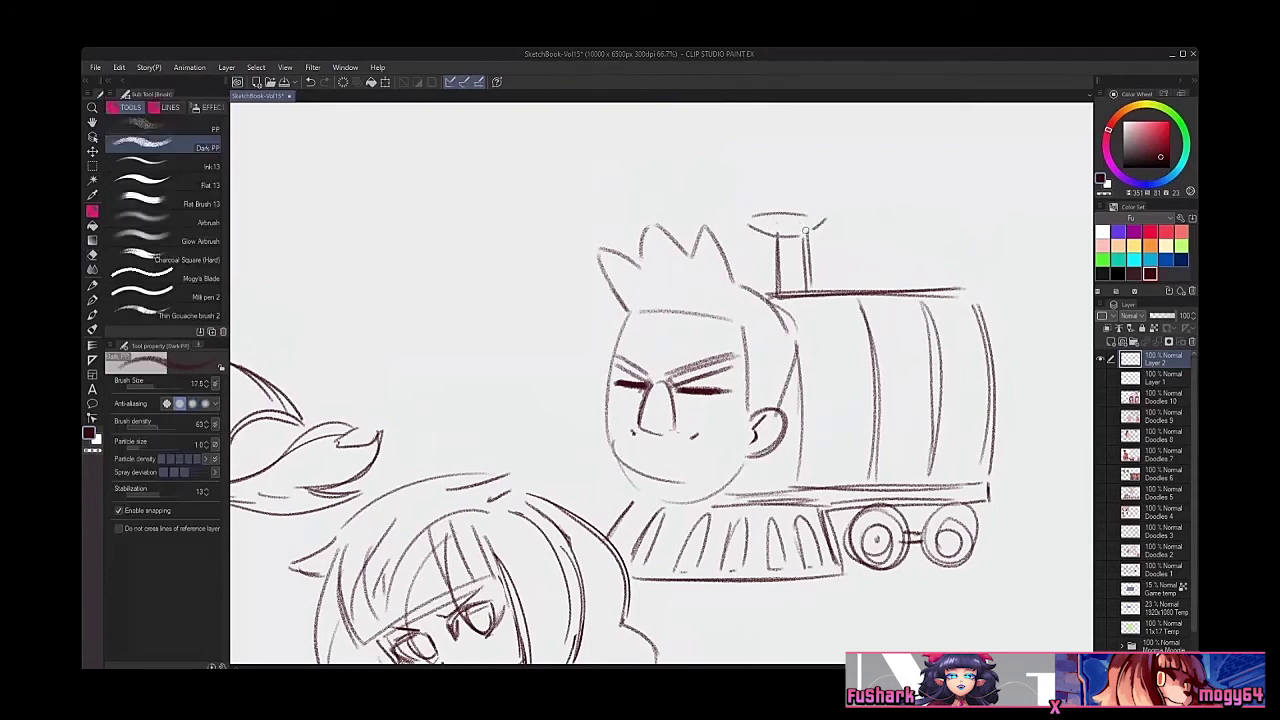
{"action": "mouse_move", "coordinate": [749, 215]}
{"action": "left_mouse_down"}
{"action": "mouse_move", "coordinate": [800, 181]}
{"action": "mouse_move", "coordinate": [780, 186]}
{"action": "mouse_move", "coordinate": [802, 186]}
{"action": "mouse_move", "coordinate": [816, 206]}
{"action": "mouse_move", "coordinate": [798, 183]}
{"action": "mouse_move", "coordinate": [824, 216]}
{"action": "mouse_move", "coordinate": [782, 191]}
{"action": "mouse_move", "coordinate": [796, 184]}
{"action": "mouse_move", "coordinate": [826, 214]}
{"action": "mouse_move", "coordinate": [803, 236]}
{"action": "left_mouse_up"}
{"action": "key", "text": "e"}
{"action": "key", "text": "b"}
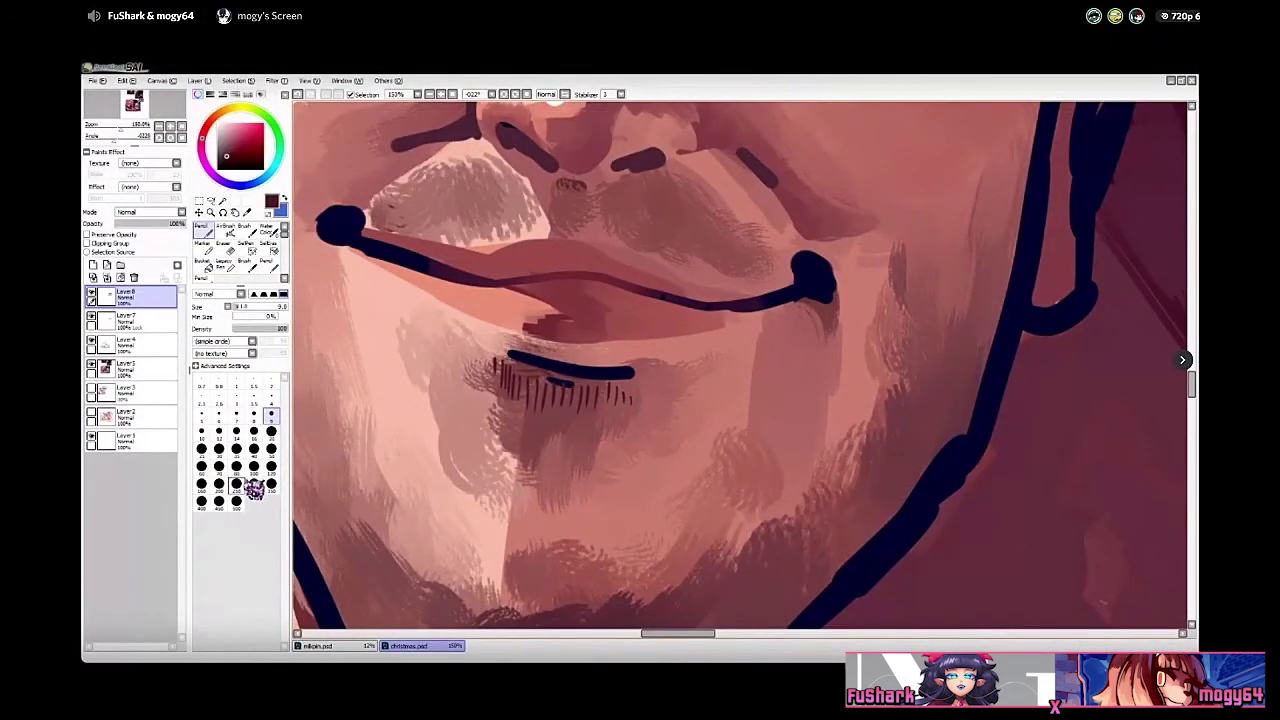
Step: In the PaintTool SAI christmas.psd painting, hatch dark hairs on the patch below the man's lower lip with a size 12 Pencil
{"action": "left_click", "coordinate": [218, 432]}
{"action": "mouse_move", "coordinate": [518, 400]}
{"action": "left_mouse_down"}
{"action": "mouse_move", "coordinate": [534, 444]}
{"action": "mouse_move", "coordinate": [576, 438]}
{"action": "left_mouse_up"}
{"action": "left_click_drag", "start_coordinate": [582, 414], "coordinate": [565, 456]}
{"action": "mouse_move", "coordinate": [556, 436]}
{"action": "left_mouse_down"}
{"action": "mouse_move", "coordinate": [555, 464]}
{"action": "mouse_move", "coordinate": [541, 464]}
{"action": "left_mouse_up"}
{"action": "left_click_drag", "start_coordinate": [528, 436], "coordinate": [527, 456]}
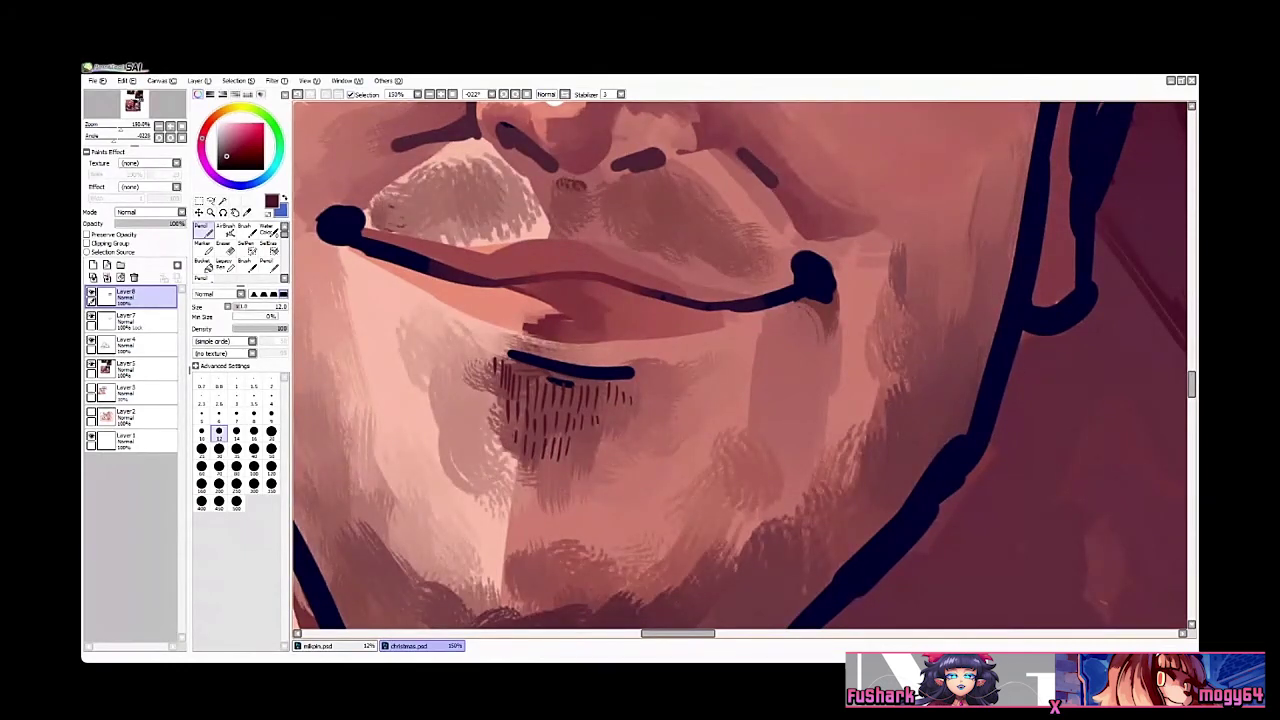
{"action": "key", "text": "alt+Tab"}
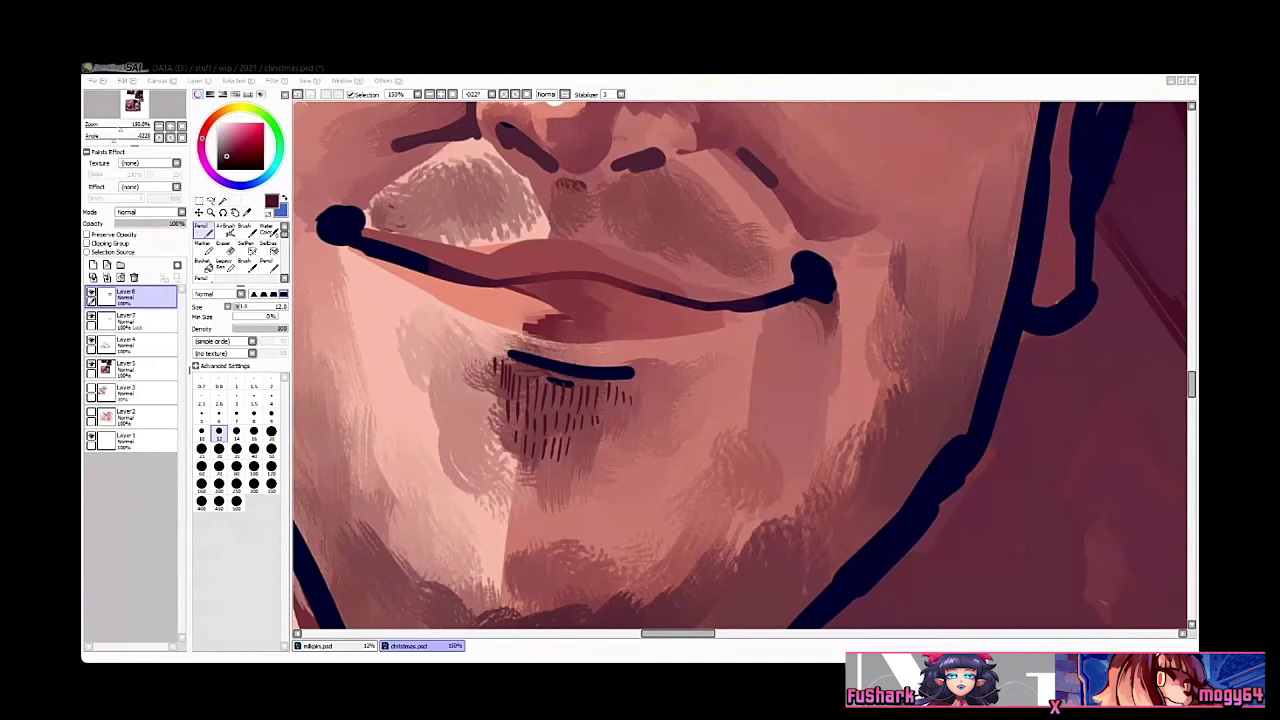
{"action": "left_click_drag", "start_coordinate": [484, 367], "coordinate": [487, 386]}
Step: Add short dark hair strokes in the groove between the man's nose and upper lip
{"action": "left_click_drag", "start_coordinate": [618, 271], "coordinate": [649, 315]}
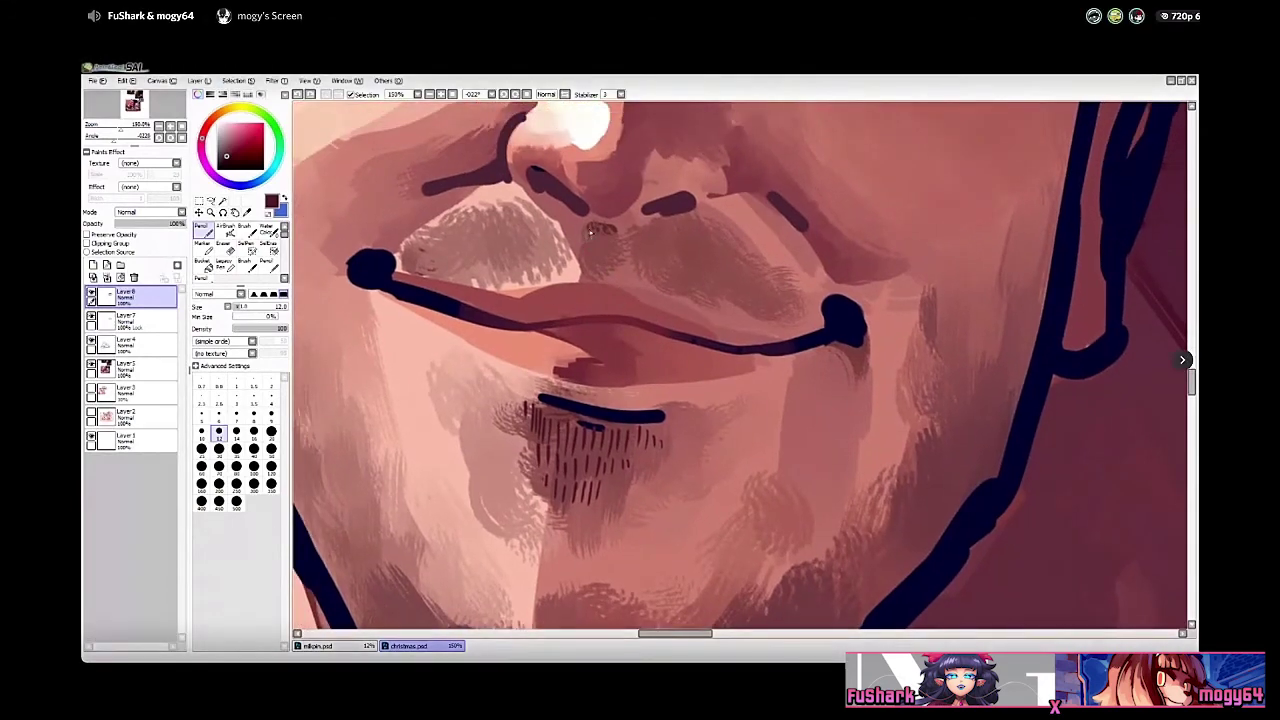
{"action": "left_click_drag", "start_coordinate": [589, 227], "coordinate": [587, 250]}
{"action": "left_click_drag", "start_coordinate": [596, 233], "coordinate": [592, 252]}
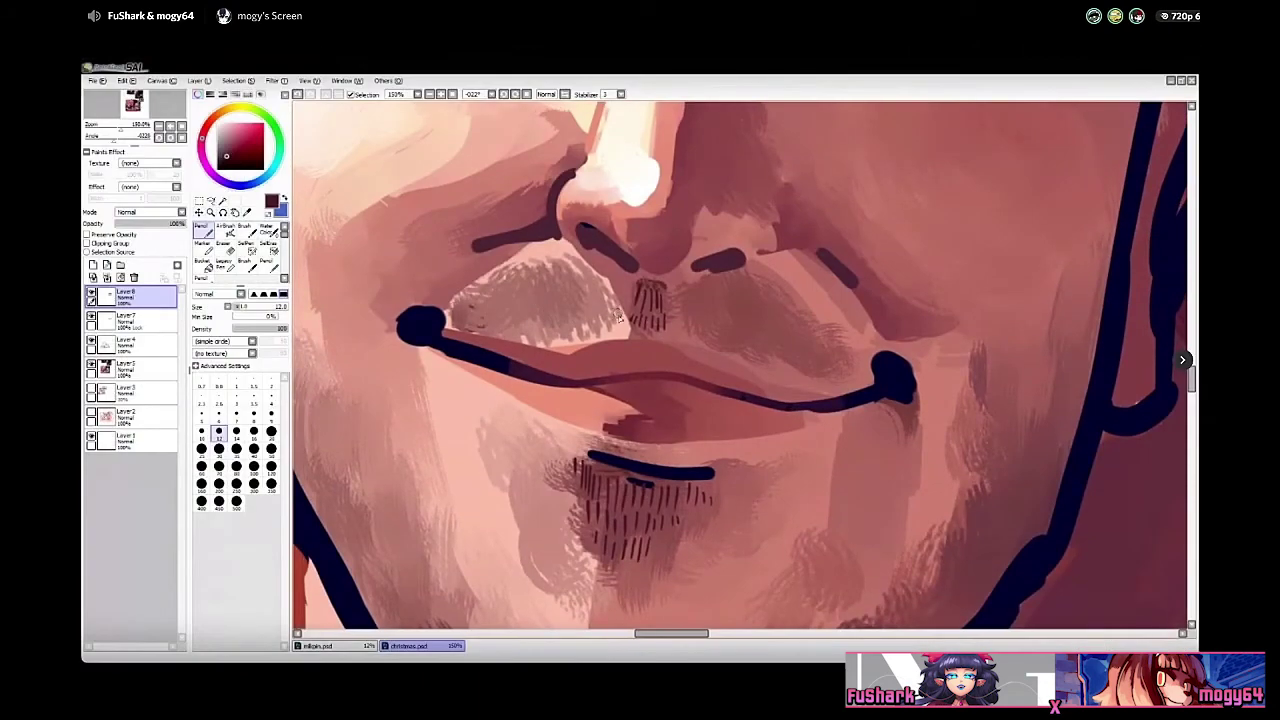
Step: Hatch slanted dark hairs across the lit half of the man's moustache, undoing the misplaced strokes
{"action": "left_click_drag", "start_coordinate": [618, 290], "coordinate": [603, 307]}
{"action": "left_click_drag", "start_coordinate": [606, 283], "coordinate": [588, 305]}
{"action": "mouse_move", "coordinate": [590, 289]}
{"action": "left_mouse_down"}
{"action": "mouse_move", "coordinate": [582, 304]}
{"action": "mouse_move", "coordinate": [618, 306]}
{"action": "mouse_move", "coordinate": [588, 314]}
{"action": "mouse_move", "coordinate": [601, 306]}
{"action": "left_mouse_up"}
{"action": "key", "text": "ctrl+z"}
{"action": "key", "text": "ctrl+z"}
{"action": "mouse_move", "coordinate": [574, 332]}
{"action": "left_mouse_down"}
{"action": "mouse_move", "coordinate": [588, 310]}
{"action": "mouse_move", "coordinate": [562, 311]}
{"action": "left_mouse_up"}
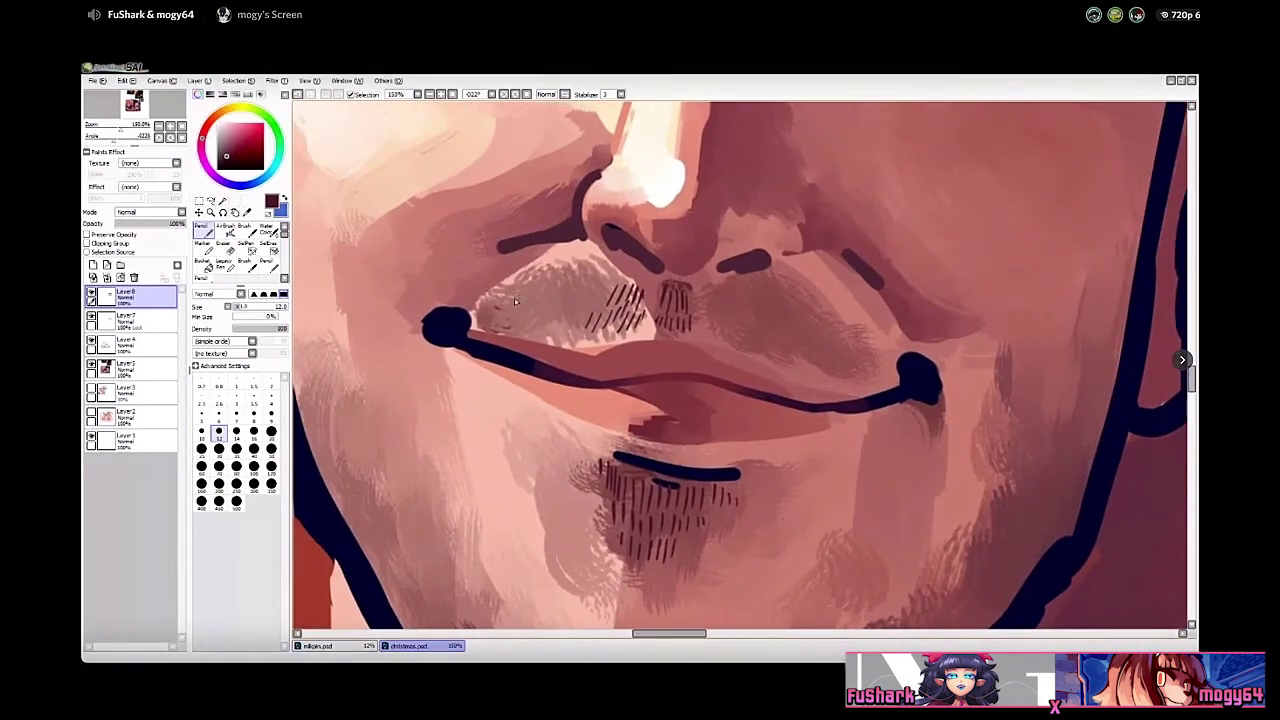
{"action": "left_click_drag", "start_coordinate": [478, 324], "coordinate": [503, 287]}
{"action": "left_click_drag", "start_coordinate": [490, 320], "coordinate": [505, 289]}
{"action": "mouse_move", "coordinate": [507, 306]}
{"action": "left_mouse_down"}
{"action": "mouse_move", "coordinate": [502, 287]}
{"action": "mouse_move", "coordinate": [553, 273]}
{"action": "mouse_move", "coordinate": [531, 321]}
{"action": "mouse_move", "coordinate": [544, 323]}
{"action": "mouse_move", "coordinate": [520, 325]}
{"action": "left_mouse_up"}
{"action": "left_click_drag", "start_coordinate": [541, 313], "coordinate": [537, 327]}
{"action": "mouse_move", "coordinate": [554, 315]}
{"action": "left_mouse_down"}
{"action": "mouse_move", "coordinate": [549, 328]}
{"action": "mouse_move", "coordinate": [580, 272]}
{"action": "mouse_move", "coordinate": [584, 284]}
{"action": "mouse_move", "coordinate": [618, 276]}
{"action": "mouse_move", "coordinate": [601, 267]}
{"action": "left_mouse_up"}
Step: Hatch short dark hairs over the shadowed half of the man's moustache out to the mouth corner
{"action": "scroll", "coordinate": [610, 290], "scroll_direction": "down", "scroll_amount": 4}
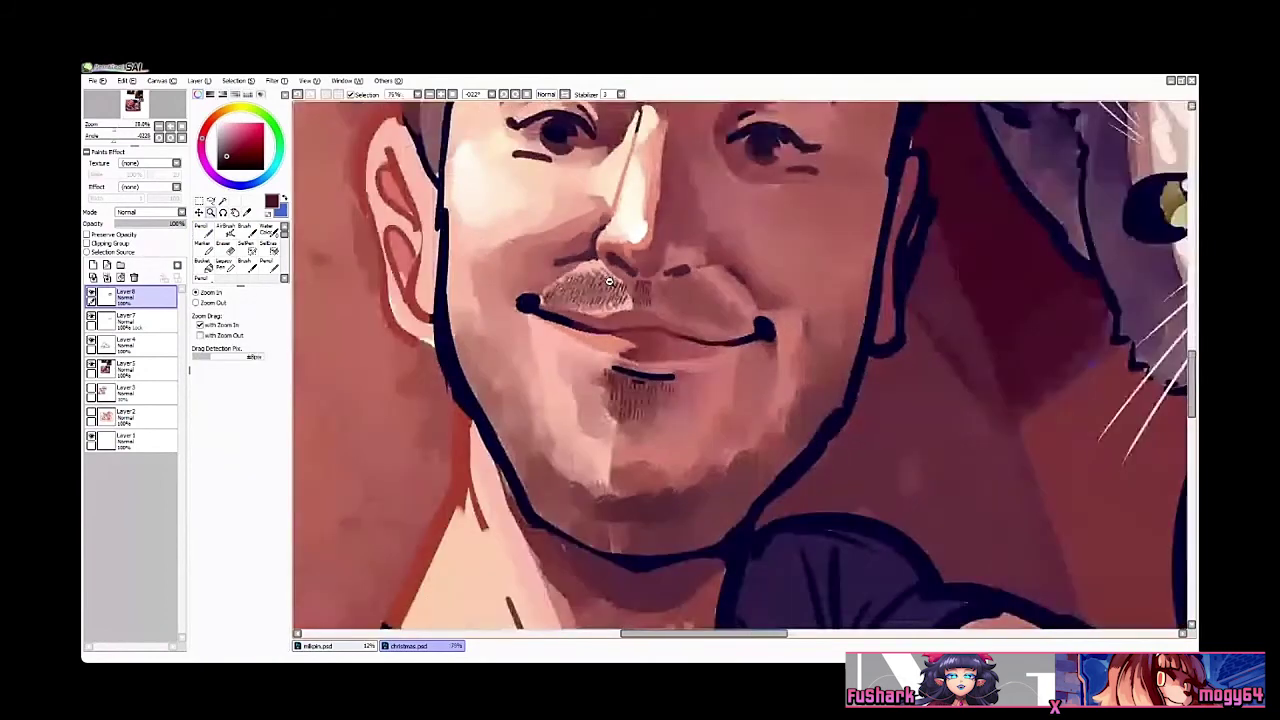
{"action": "key", "text": "Delete"}
{"action": "key", "text": "End"}
{"action": "key", "text": "End"}
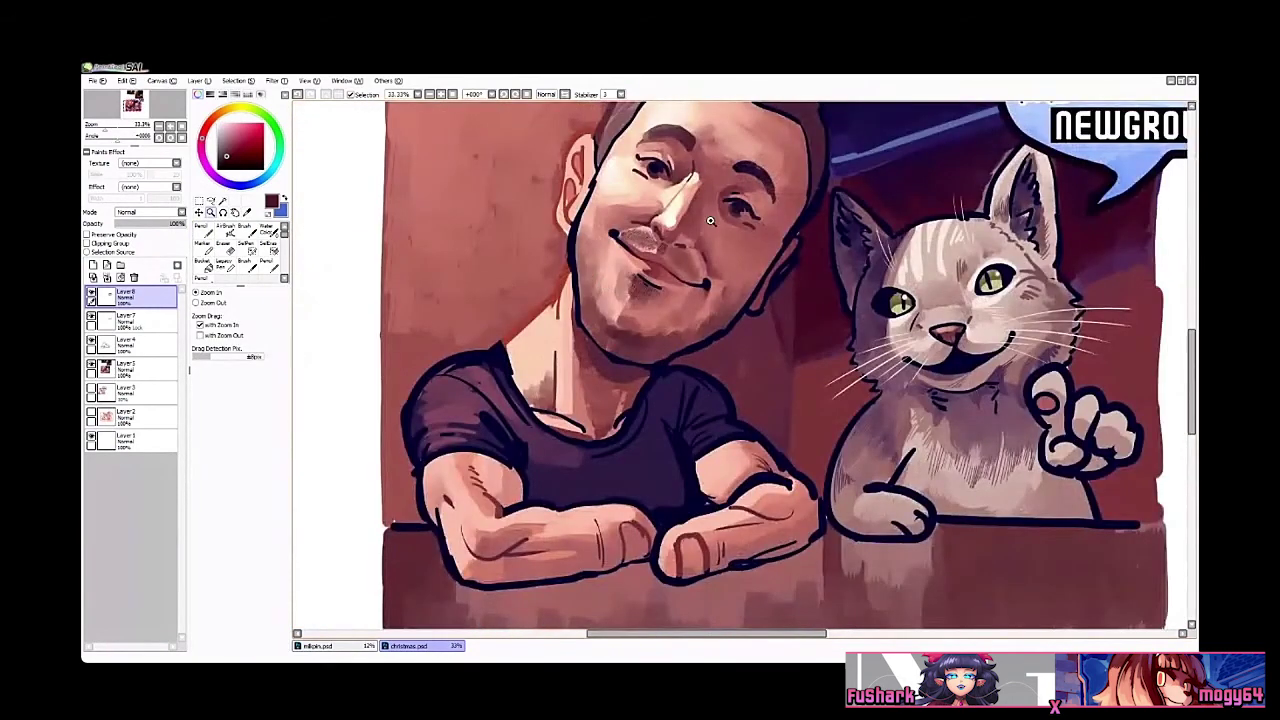
{"action": "key", "text": "Delete"}
{"action": "key", "text": "Delete"}
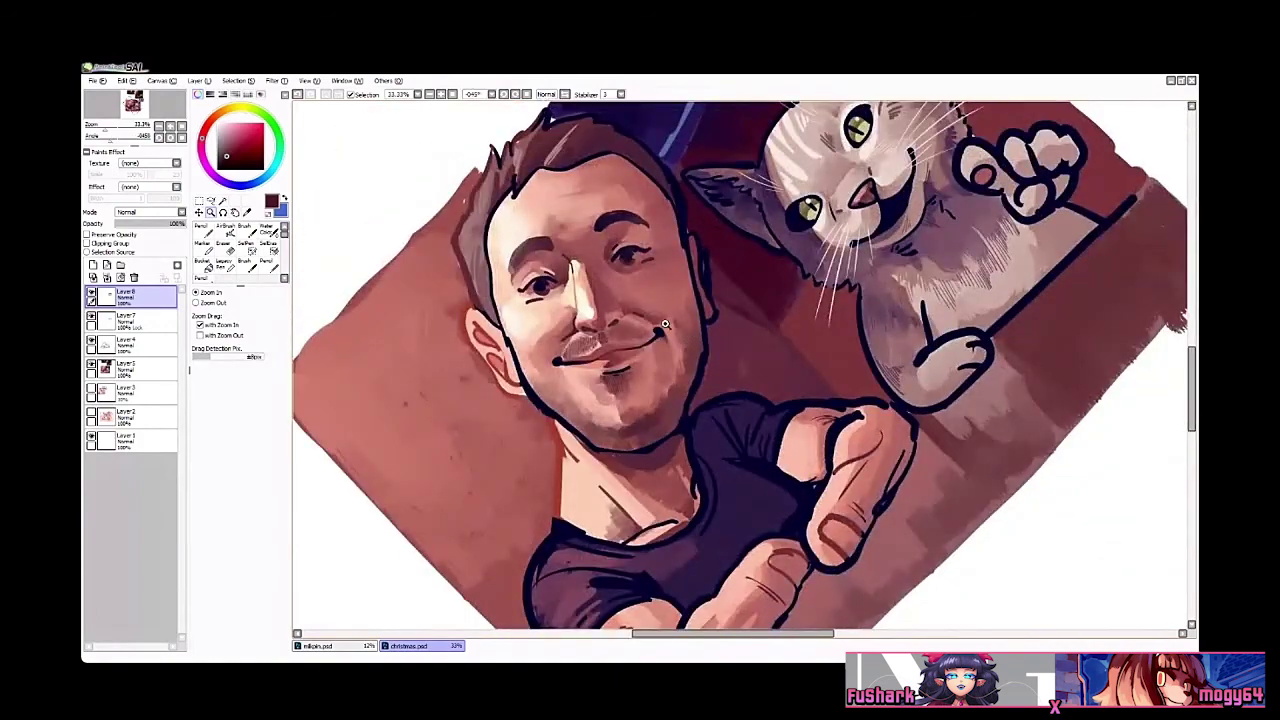
{"action": "left_click", "coordinate": [612, 291]}
{"action": "left_click", "coordinate": [617, 303]}
{"action": "left_click", "coordinate": [620, 312]}
{"action": "mouse_move", "coordinate": [637, 360]}
{"action": "left_mouse_down"}
{"action": "mouse_move", "coordinate": [639, 332]}
{"action": "mouse_move", "coordinate": [612, 379]}
{"action": "left_mouse_up"}
{"action": "key", "text": "n"}
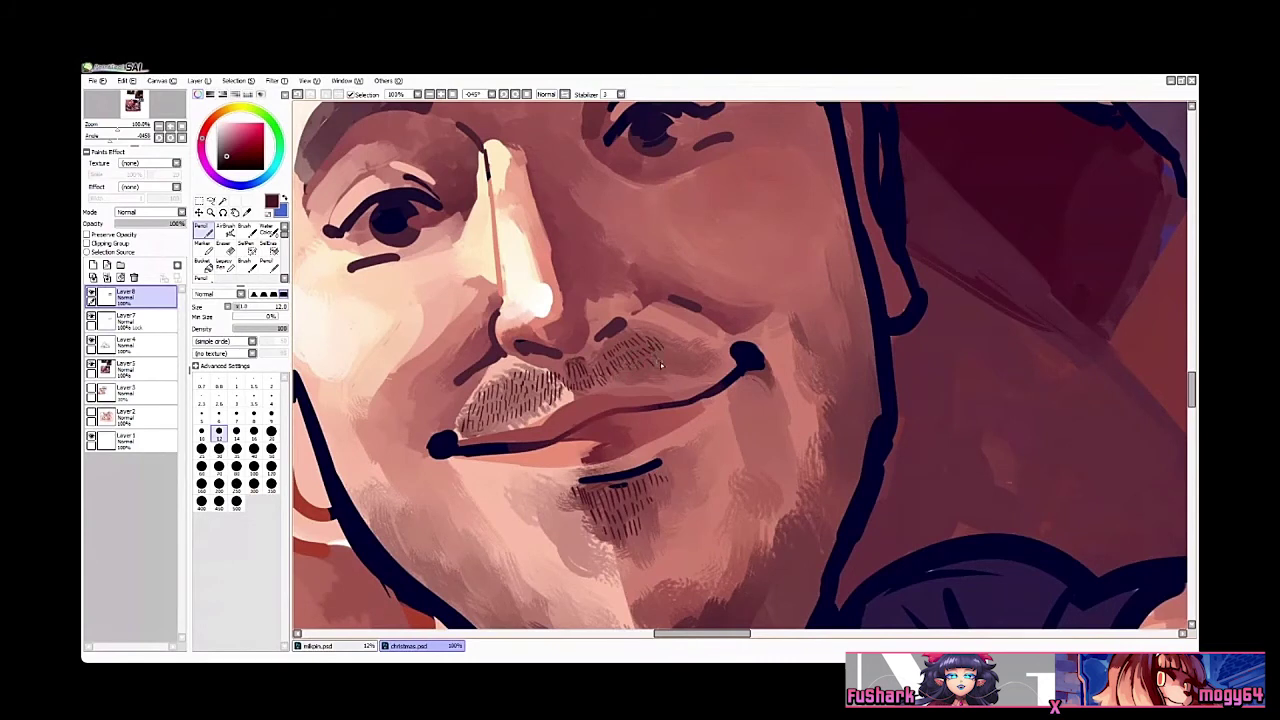
{"action": "left_click_drag", "start_coordinate": [654, 346], "coordinate": [645, 345]}
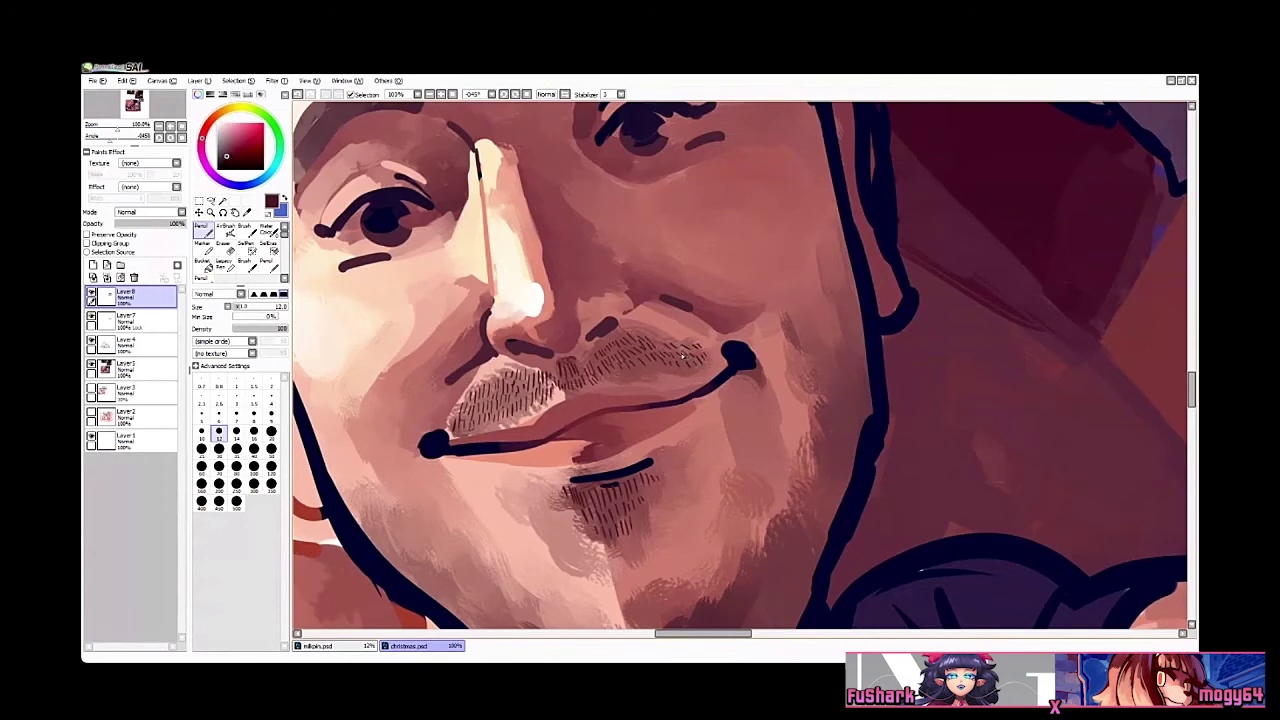
{"action": "left_click_drag", "start_coordinate": [690, 357], "coordinate": [709, 234]}
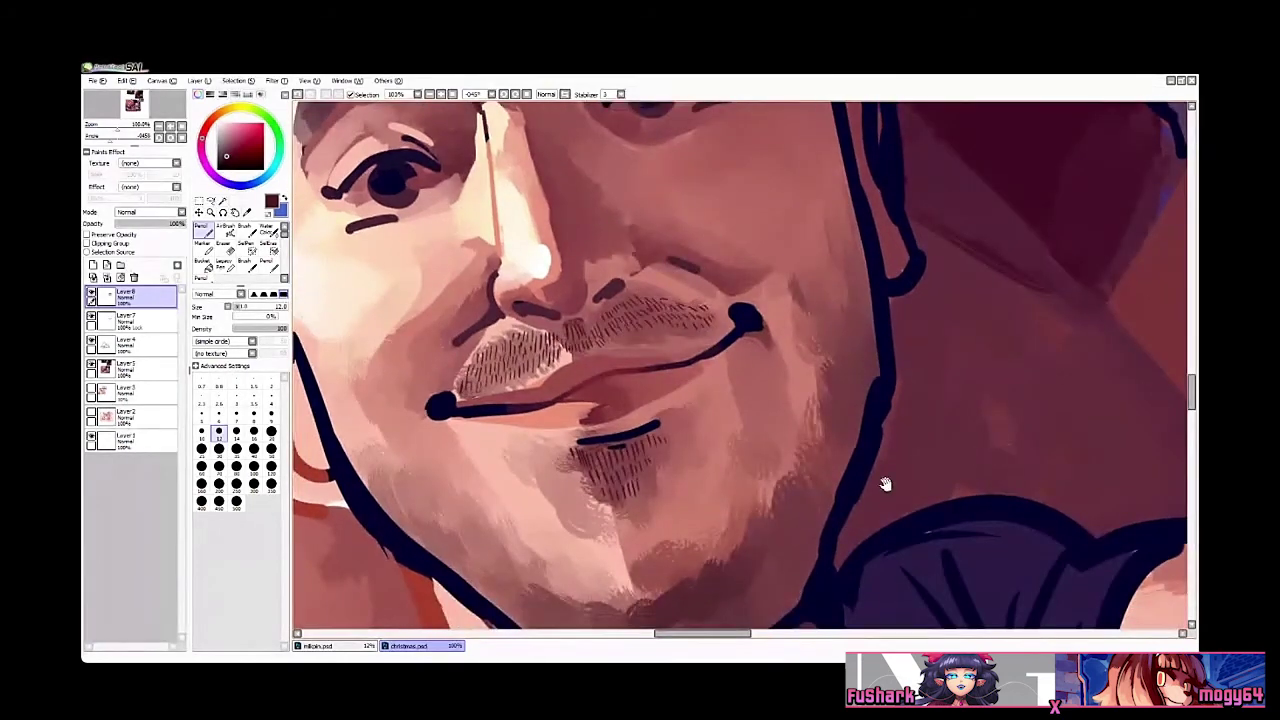
Step: Add short stubble strokes on the man's shadowed cheek below the mouth corner
{"action": "left_click_drag", "start_coordinate": [748, 447], "coordinate": [726, 380]}
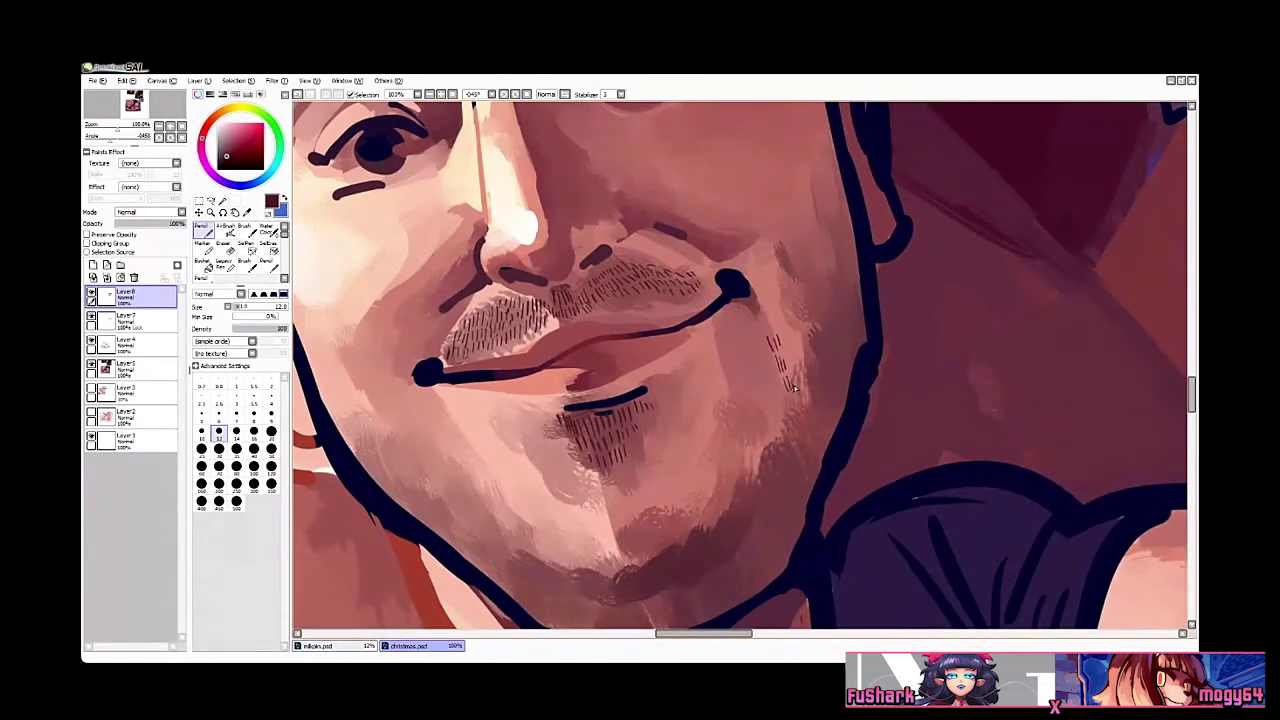
{"action": "mouse_move", "coordinate": [814, 393]}
{"action": "left_mouse_down"}
{"action": "mouse_move", "coordinate": [768, 375]}
{"action": "mouse_move", "coordinate": [724, 383]}
{"action": "mouse_move", "coordinate": [772, 363]}
{"action": "mouse_move", "coordinate": [749, 379]}
{"action": "mouse_move", "coordinate": [778, 385]}
{"action": "left_mouse_up"}
{"action": "mouse_move", "coordinate": [783, 363]}
{"action": "left_mouse_down"}
{"action": "mouse_move", "coordinate": [787, 384]}
{"action": "mouse_move", "coordinate": [802, 363]}
{"action": "left_mouse_up"}
{"action": "mouse_move", "coordinate": [797, 345]}
{"action": "left_mouse_down"}
{"action": "mouse_move", "coordinate": [796, 365]}
{"action": "mouse_move", "coordinate": [769, 340]}
{"action": "mouse_move", "coordinate": [743, 406]}
{"action": "mouse_move", "coordinate": [772, 380]}
{"action": "mouse_move", "coordinate": [760, 405]}
{"action": "left_mouse_up"}
{"action": "left_click_drag", "start_coordinate": [790, 346], "coordinate": [755, 394]}
{"action": "left_click_drag", "start_coordinate": [783, 323], "coordinate": [782, 345]}
Step: Hatch slanted stubble along the man's shadowed jaw from the cheek down towards the chin
{"action": "left_click", "coordinate": [784, 342], "text": "ctrl+alt"}
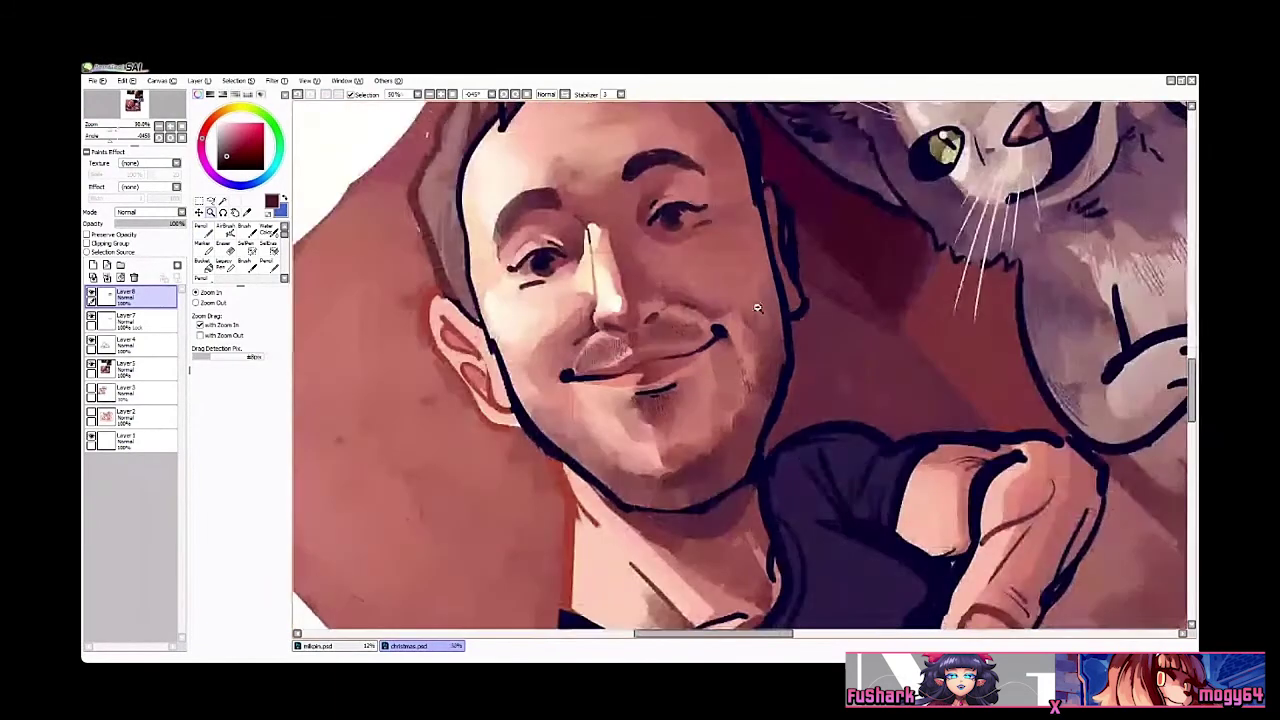
{"action": "key", "text": "Home"}
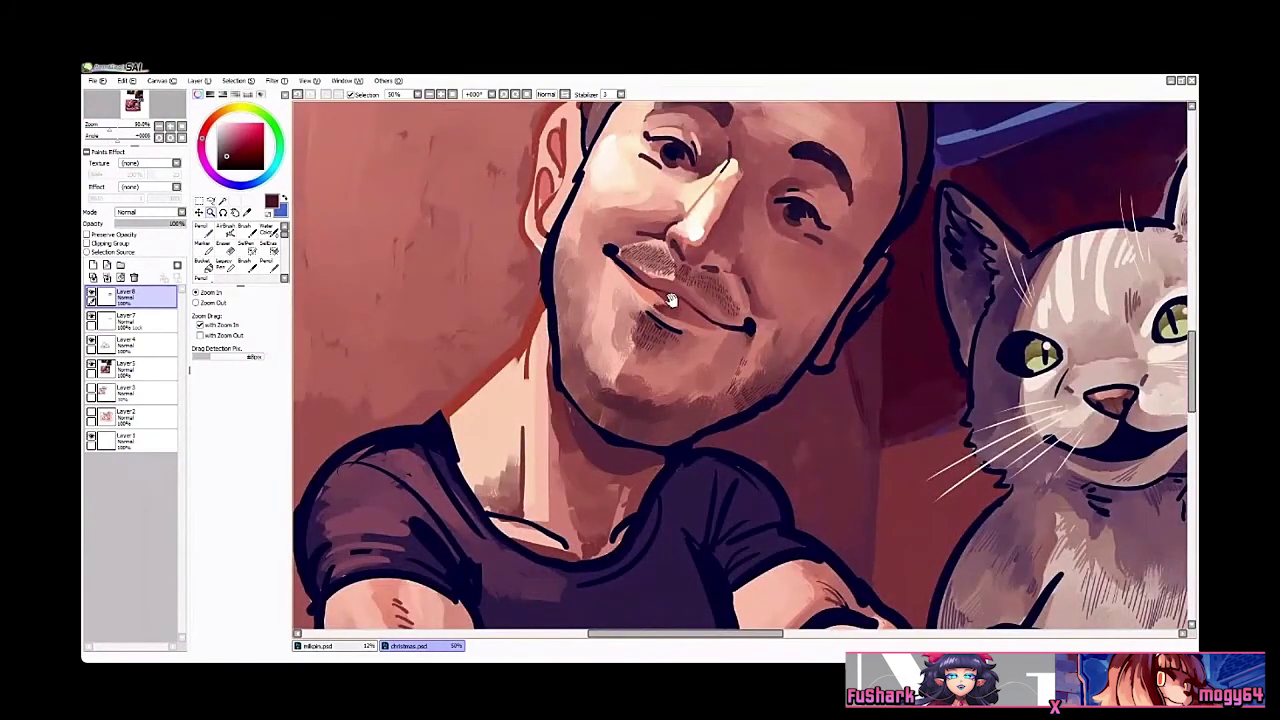
{"action": "left_click_drag", "start_coordinate": [680, 333], "coordinate": [701, 338]}
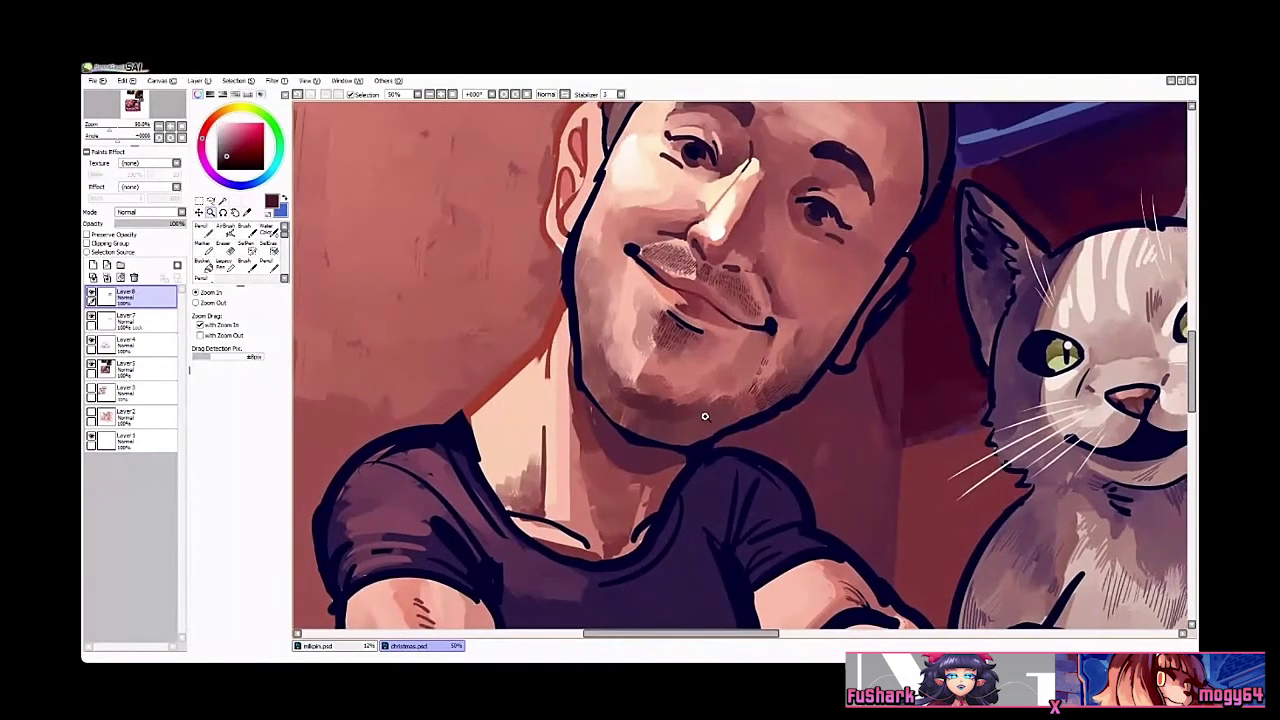
{"action": "left_click", "coordinate": [706, 416]}
{"action": "left_click", "coordinate": [706, 416]}
{"action": "key", "text": "n"}
{"action": "mouse_move", "coordinate": [792, 384]}
{"action": "left_mouse_down"}
{"action": "mouse_move", "coordinate": [781, 434]}
{"action": "mouse_move", "coordinate": [764, 441]}
{"action": "mouse_move", "coordinate": [760, 405]}
{"action": "left_mouse_up"}
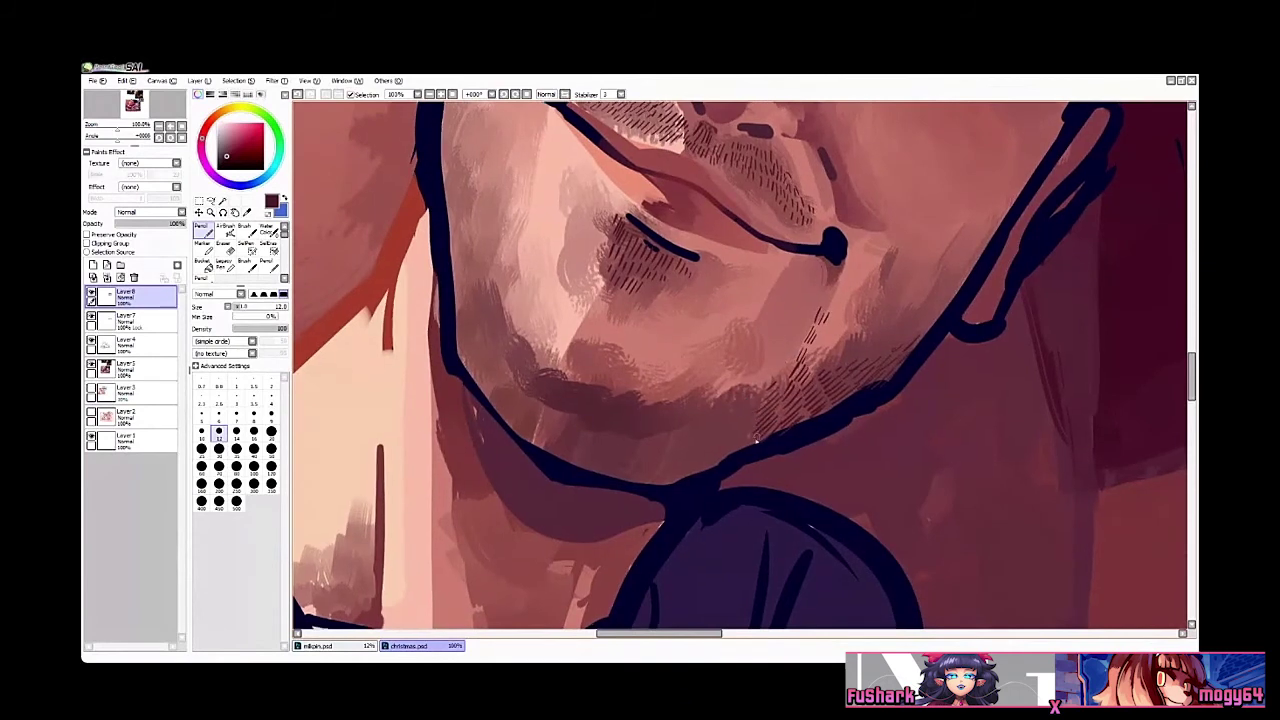
{"action": "mouse_move", "coordinate": [734, 431]}
{"action": "left_mouse_down"}
{"action": "mouse_move", "coordinate": [740, 408]}
{"action": "mouse_move", "coordinate": [773, 425]}
{"action": "left_mouse_up"}
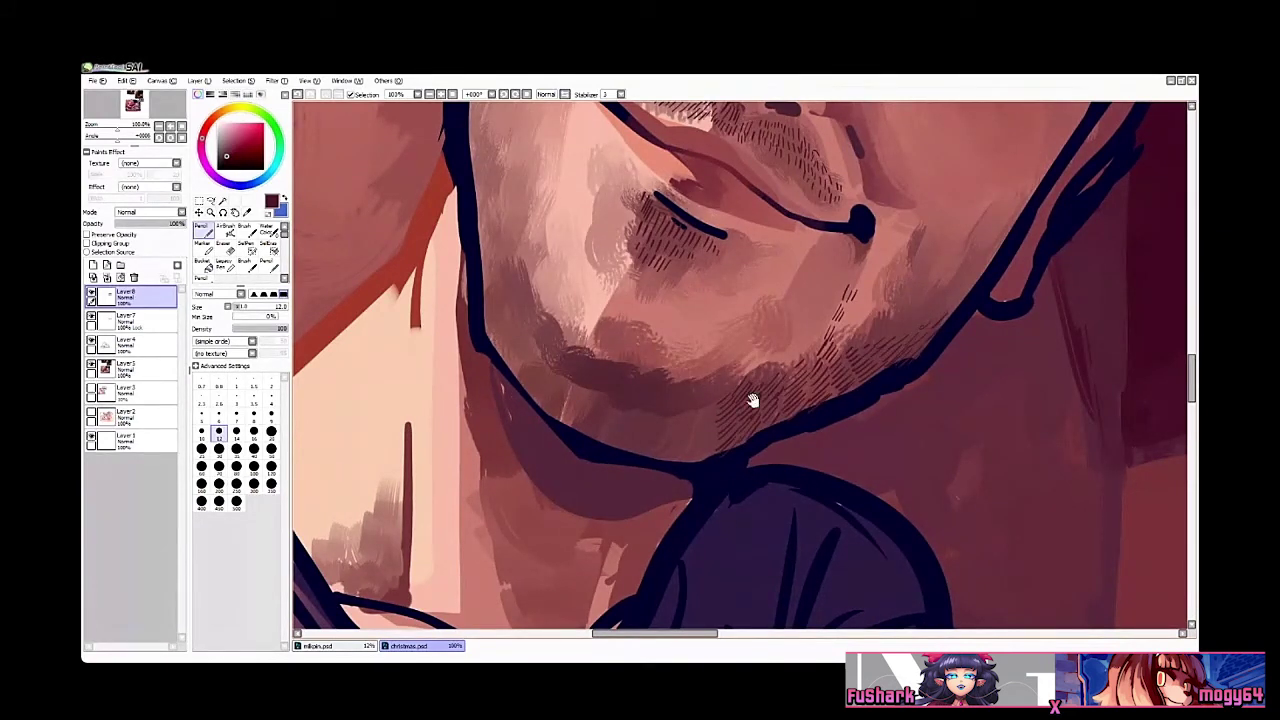
{"action": "left_click_drag", "start_coordinate": [708, 434], "coordinate": [766, 433]}
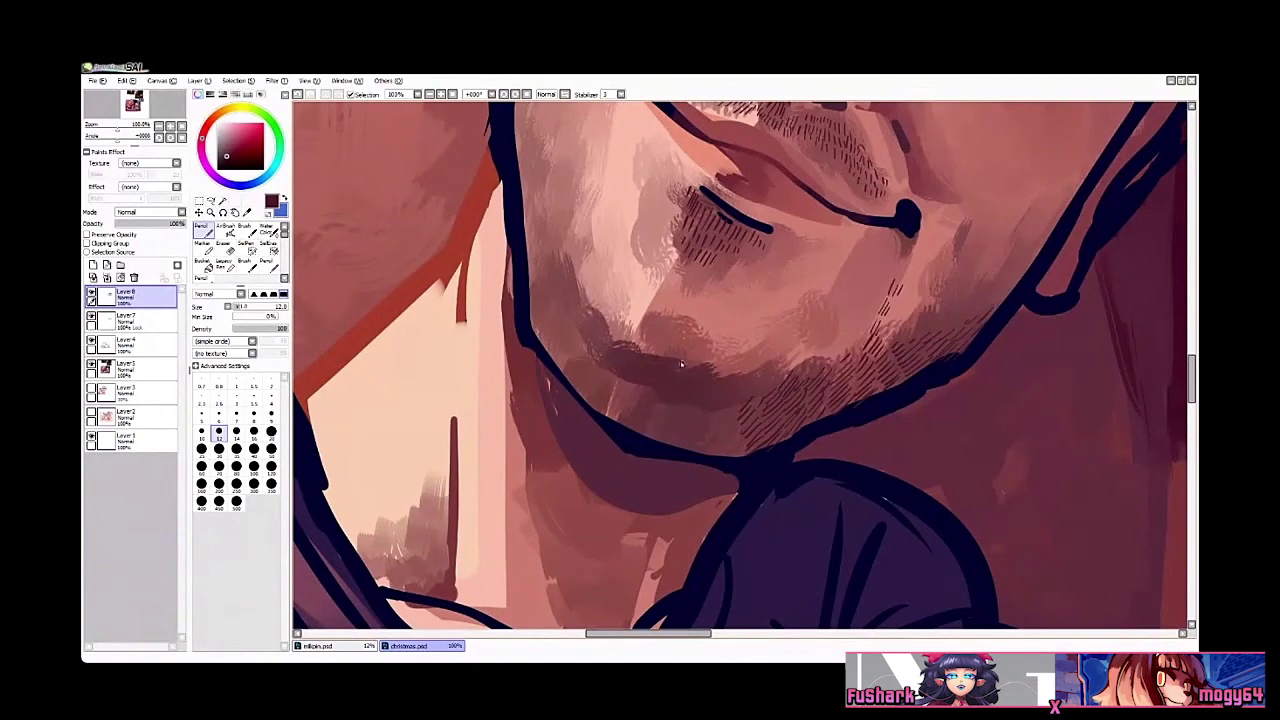
Step: Cover the underside of the man's chin with short dark stubble strokes and start the row above it
{"action": "left_click_drag", "start_coordinate": [720, 413], "coordinate": [726, 406]}
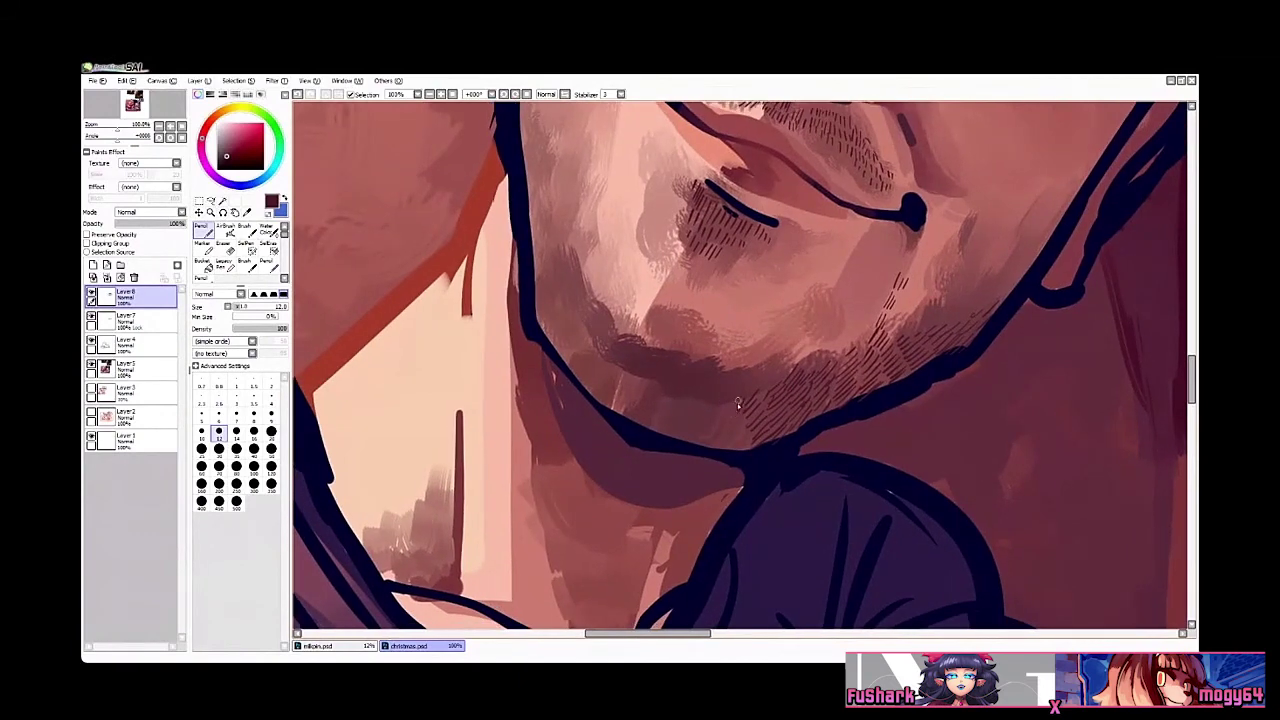
{"action": "mouse_move", "coordinate": [743, 417]}
{"action": "left_mouse_down"}
{"action": "mouse_move", "coordinate": [730, 444]}
{"action": "mouse_move", "coordinate": [703, 441]}
{"action": "left_mouse_up"}
{"action": "mouse_move", "coordinate": [632, 413]}
{"action": "left_mouse_down"}
{"action": "mouse_move", "coordinate": [690, 424]}
{"action": "mouse_move", "coordinate": [694, 444]}
{"action": "left_mouse_up"}
{"action": "mouse_move", "coordinate": [621, 383]}
{"action": "left_mouse_down"}
{"action": "mouse_move", "coordinate": [608, 410]}
{"action": "mouse_move", "coordinate": [652, 410]}
{"action": "left_mouse_up"}
{"action": "left_click_drag", "start_coordinate": [656, 394], "coordinate": [680, 430]}
{"action": "left_click_drag", "start_coordinate": [692, 400], "coordinate": [697, 420]}
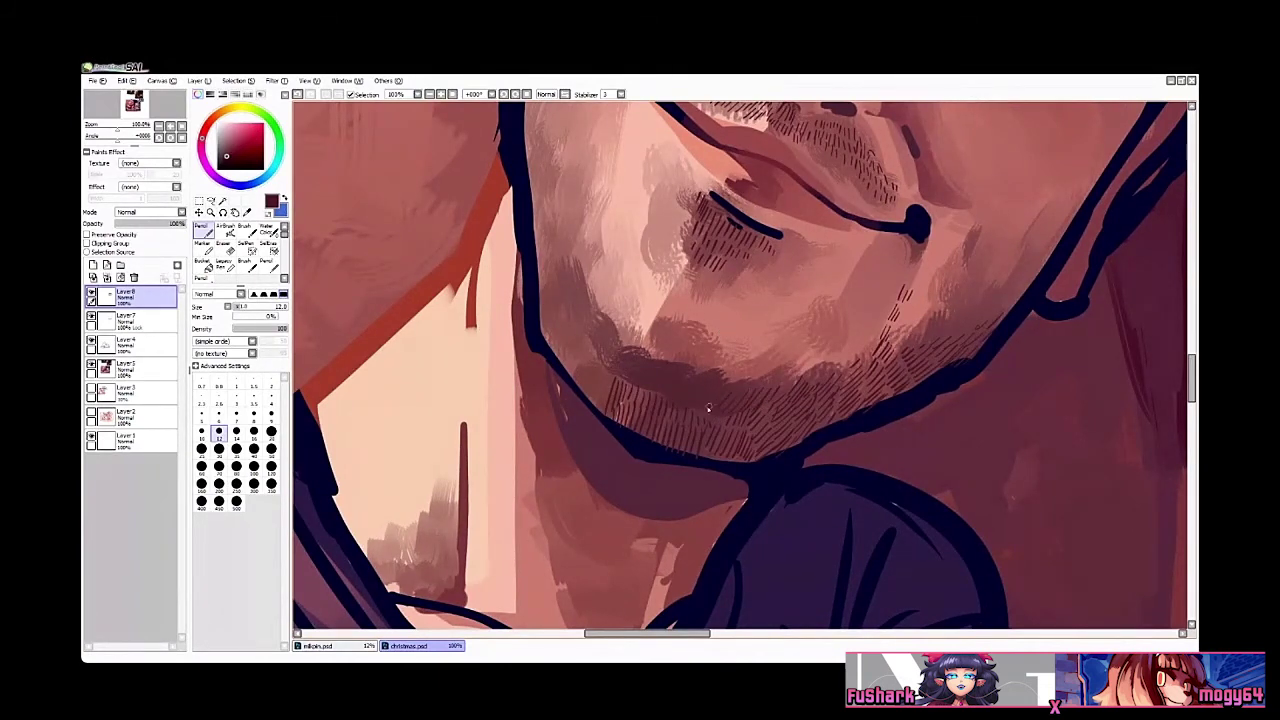
{"action": "left_click_drag", "start_coordinate": [608, 330], "coordinate": [619, 384]}
{"action": "left_click_drag", "start_coordinate": [705, 368], "coordinate": [709, 373]}
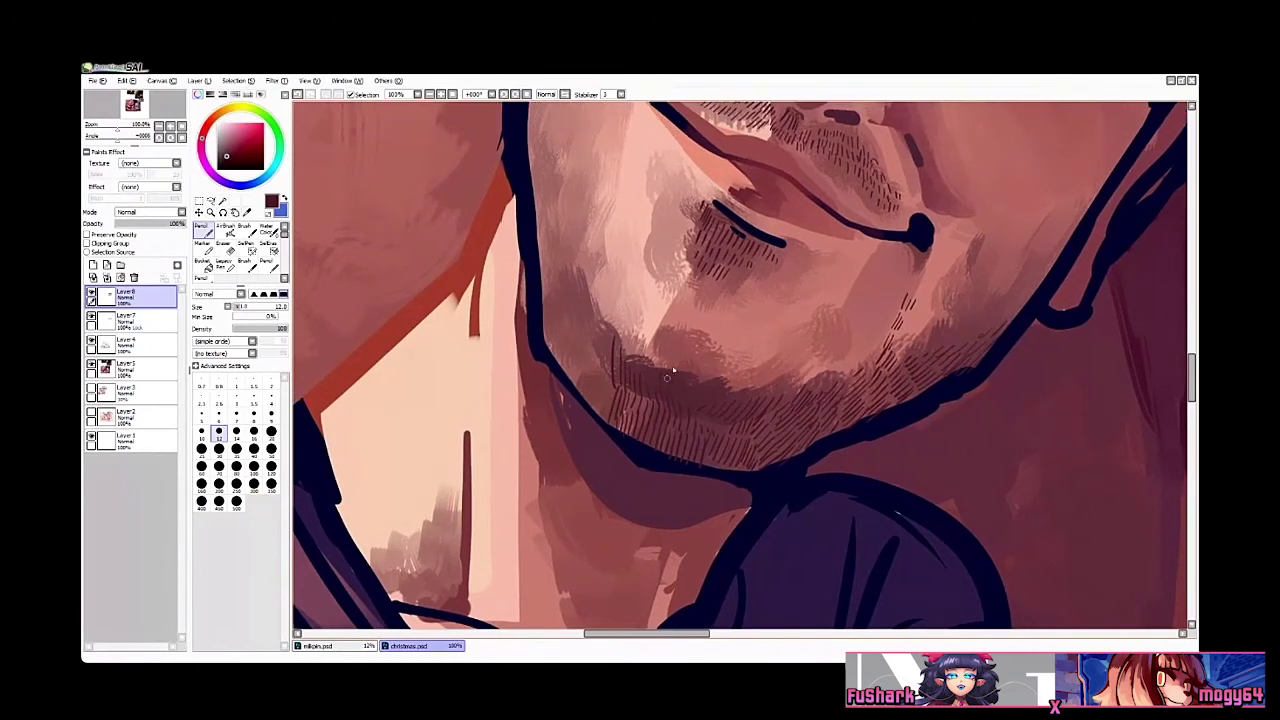
Step: Hatch stubble along the lit side of the man's jaw, working upwards from the chin beside the outline
{"action": "left_click", "coordinate": [745, 403], "text": "ctrl+alt"}
{"action": "left_click", "coordinate": [746, 403], "text": "ctrl+alt"}
{"action": "left_click_drag", "start_coordinate": [767, 438], "coordinate": [757, 460]}
{"action": "left_click", "coordinate": [733, 420], "text": "ctrl"}
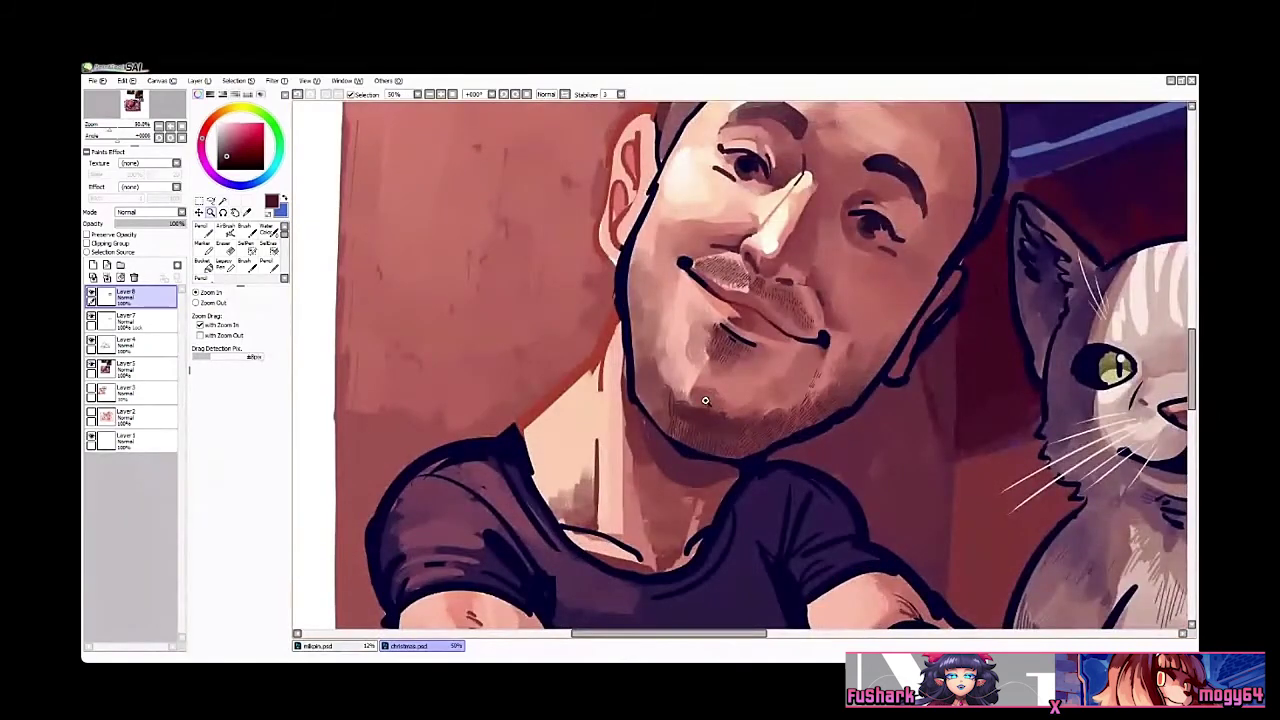
{"action": "left_click", "coordinate": [705, 400]}
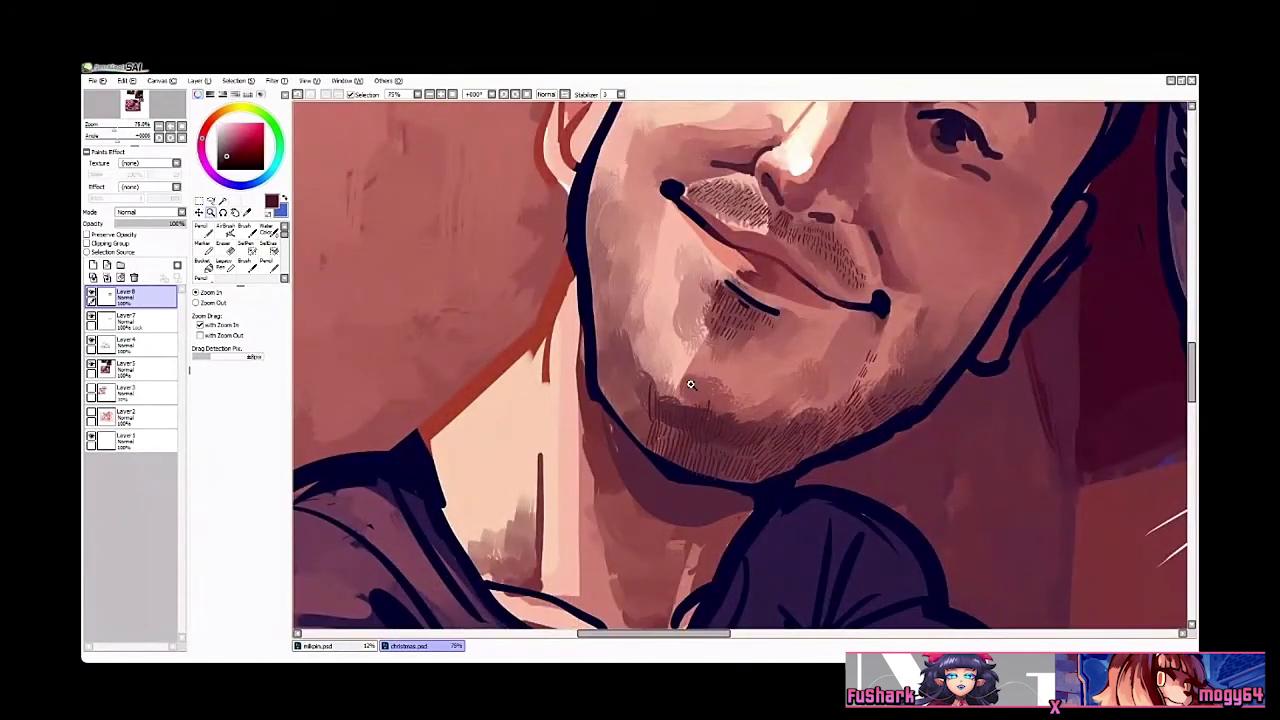
{"action": "left_click", "coordinate": [652, 422]}
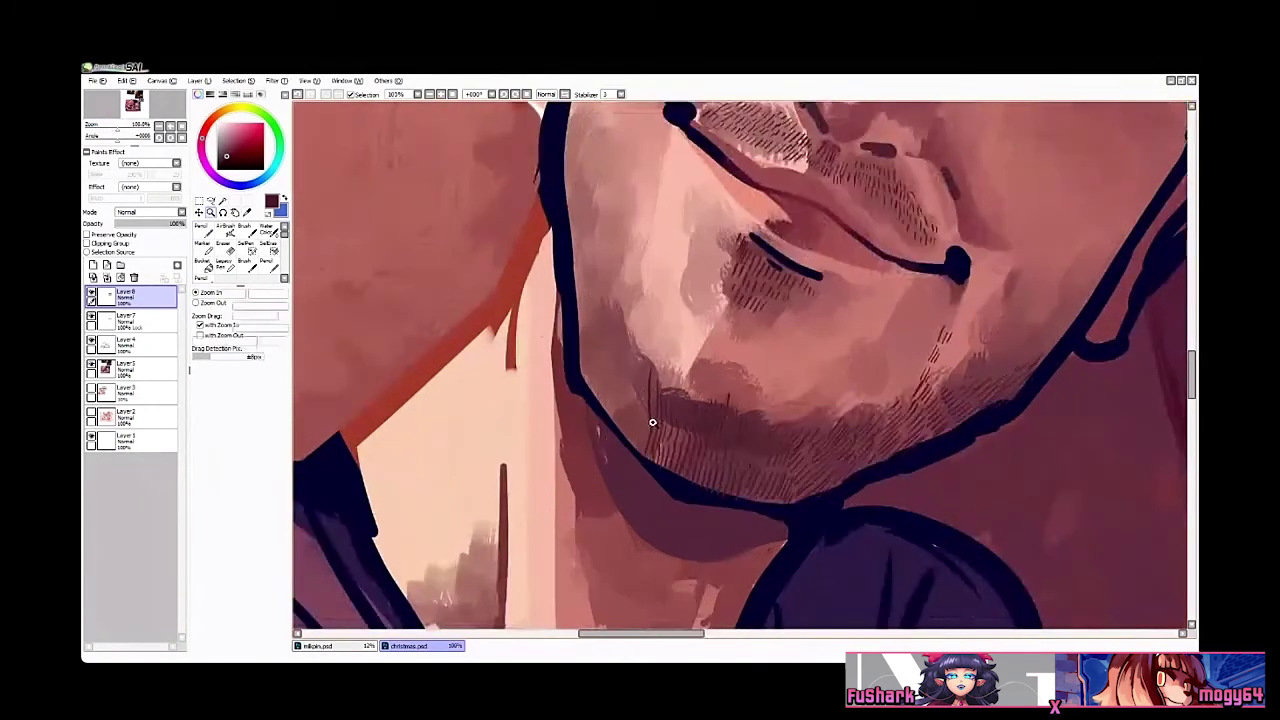
{"action": "key", "text": "ctrl+space"}
{"action": "mouse_move", "coordinate": [646, 398]}
{"action": "left_mouse_down"}
{"action": "mouse_move", "coordinate": [638, 454]}
{"action": "mouse_move", "coordinate": [617, 436]}
{"action": "left_mouse_up"}
{"action": "mouse_move", "coordinate": [622, 400]}
{"action": "left_mouse_down"}
{"action": "mouse_move", "coordinate": [613, 434]}
{"action": "mouse_move", "coordinate": [605, 418]}
{"action": "left_mouse_up"}
{"action": "left_click_drag", "start_coordinate": [612, 380], "coordinate": [597, 401]}
{"action": "left_click_drag", "start_coordinate": [600, 376], "coordinate": [588, 399]}
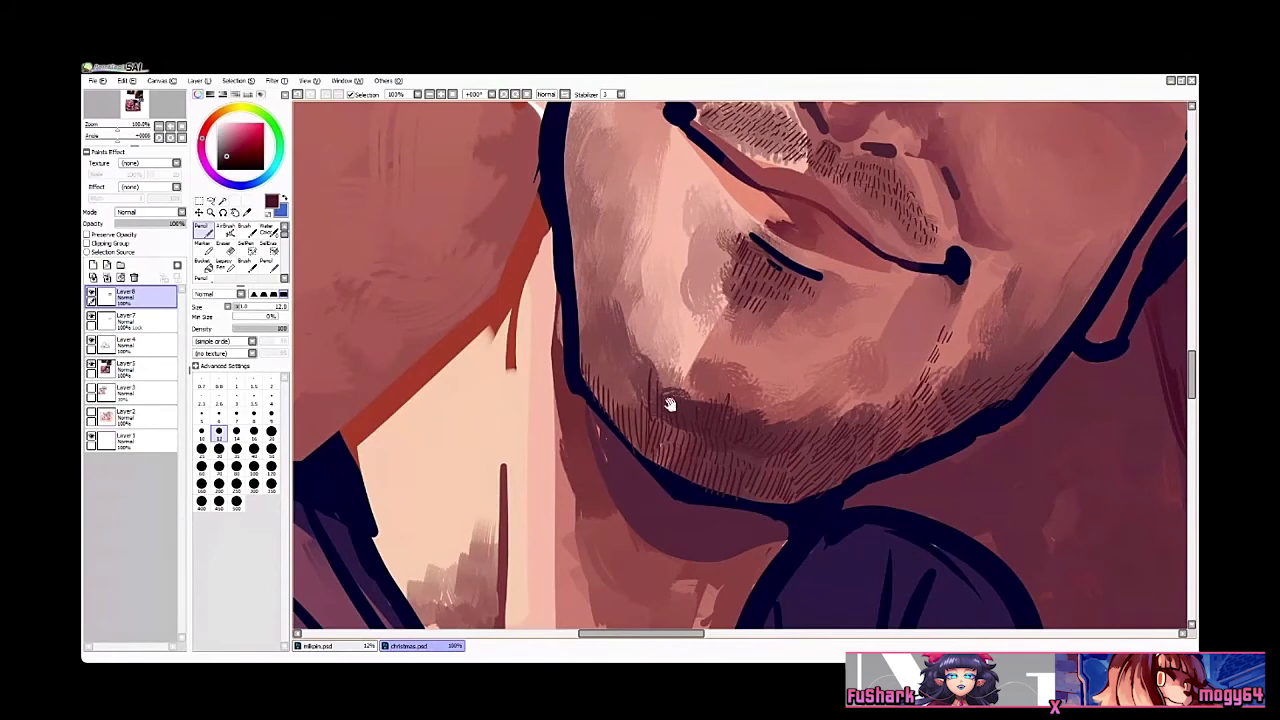
{"action": "mouse_move", "coordinate": [670, 404]}
{"action": "left_mouse_down"}
{"action": "mouse_move", "coordinate": [673, 422]}
{"action": "mouse_move", "coordinate": [626, 424]}
{"action": "left_mouse_up"}
{"action": "mouse_move", "coordinate": [628, 378]}
{"action": "left_mouse_down"}
{"action": "mouse_move", "coordinate": [614, 414]}
{"action": "mouse_move", "coordinate": [606, 406]}
{"action": "left_mouse_up"}
{"action": "mouse_move", "coordinate": [600, 356]}
{"action": "left_mouse_down"}
{"action": "mouse_move", "coordinate": [592, 394]}
{"action": "mouse_move", "coordinate": [588, 358]}
{"action": "mouse_move", "coordinate": [659, 370]}
{"action": "left_mouse_up"}
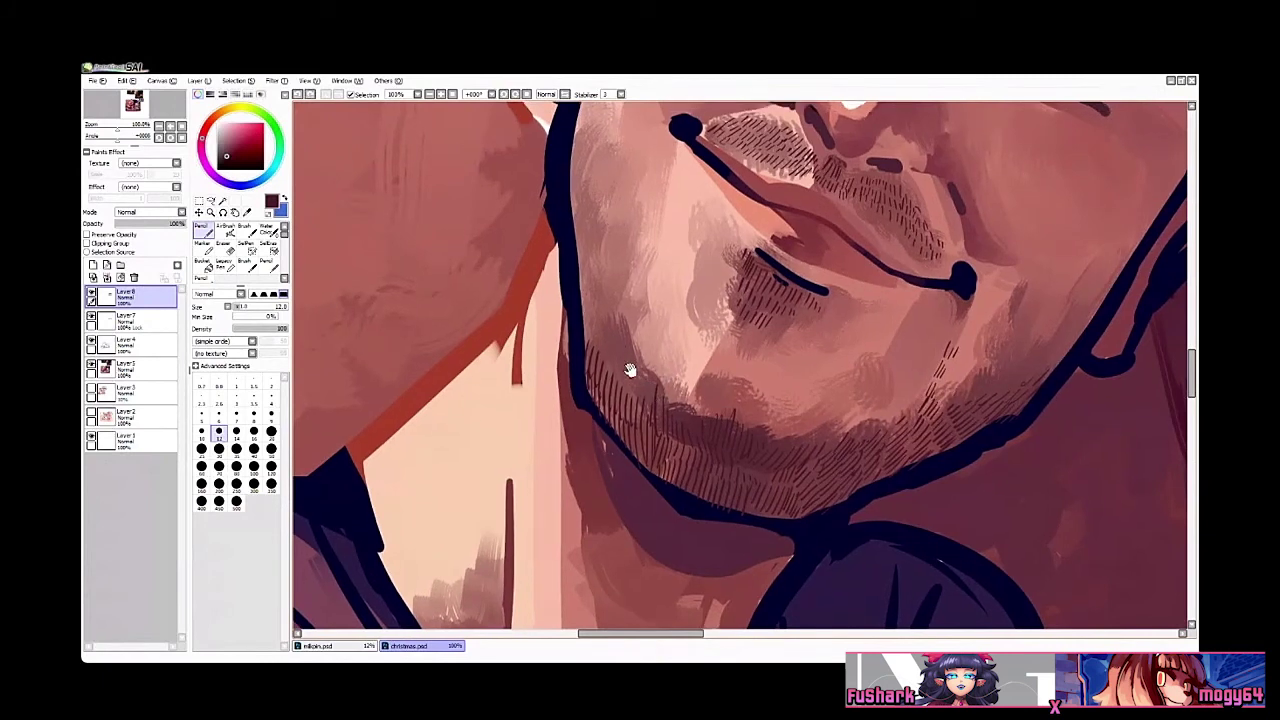
Step: Extend the stubble hatching up the lit side of the man's face from the jaw towards the ear
{"action": "left_click_drag", "start_coordinate": [640, 383], "coordinate": [655, 417]}
{"action": "left_click_drag", "start_coordinate": [641, 387], "coordinate": [641, 412]}
{"action": "left_click_drag", "start_coordinate": [616, 354], "coordinate": [621, 378]}
{"action": "mouse_move", "coordinate": [608, 346]}
{"action": "left_mouse_down"}
{"action": "mouse_move", "coordinate": [605, 369]}
{"action": "mouse_move", "coordinate": [619, 370]}
{"action": "mouse_move", "coordinate": [634, 407]}
{"action": "left_mouse_up"}
{"action": "mouse_move", "coordinate": [621, 366]}
{"action": "left_mouse_down"}
{"action": "mouse_move", "coordinate": [627, 395]}
{"action": "mouse_move", "coordinate": [612, 374]}
{"action": "left_mouse_up"}
{"action": "mouse_move", "coordinate": [599, 342]}
{"action": "left_mouse_down"}
{"action": "mouse_move", "coordinate": [604, 373]}
{"action": "mouse_move", "coordinate": [608, 362]}
{"action": "mouse_move", "coordinate": [646, 402]}
{"action": "mouse_move", "coordinate": [622, 416]}
{"action": "left_mouse_up"}
{"action": "mouse_move", "coordinate": [624, 382]}
{"action": "left_mouse_down"}
{"action": "mouse_move", "coordinate": [614, 416]}
{"action": "mouse_move", "coordinate": [610, 406]}
{"action": "left_mouse_up"}
{"action": "left_click_drag", "start_coordinate": [634, 354], "coordinate": [620, 388]}
{"action": "left_click_drag", "start_coordinate": [626, 346], "coordinate": [610, 380]}
{"action": "mouse_move", "coordinate": [612, 334]}
{"action": "left_mouse_down"}
{"action": "mouse_move", "coordinate": [604, 376]}
{"action": "mouse_move", "coordinate": [616, 356]}
{"action": "left_mouse_up"}
{"action": "left_click_drag", "start_coordinate": [622, 312], "coordinate": [606, 350]}
{"action": "left_click_drag", "start_coordinate": [609, 289], "coordinate": [598, 406]}
{"action": "mouse_move", "coordinate": [596, 362]}
{"action": "left_mouse_down"}
{"action": "mouse_move", "coordinate": [586, 402]}
{"action": "mouse_move", "coordinate": [606, 382]}
{"action": "left_mouse_up"}
{"action": "mouse_move", "coordinate": [616, 340]}
{"action": "left_mouse_down"}
{"action": "mouse_move", "coordinate": [602, 378]}
{"action": "mouse_move", "coordinate": [586, 374]}
{"action": "left_mouse_up"}
{"action": "mouse_move", "coordinate": [604, 314]}
{"action": "left_mouse_down"}
{"action": "mouse_move", "coordinate": [590, 356]}
{"action": "mouse_move", "coordinate": [604, 350]}
{"action": "left_mouse_up"}
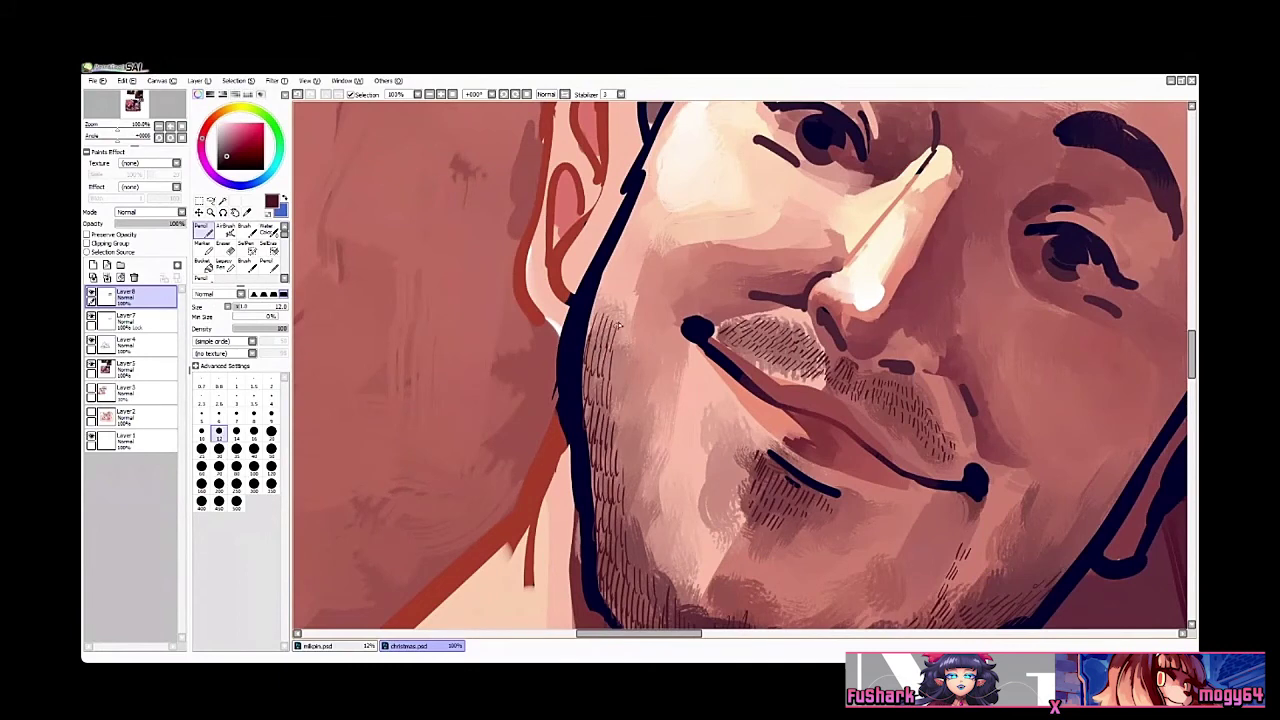
Step: Hatch more stubble inward across the man's lit cheek, beside the existing jaw hatching, and fill in strokes lower along the jaw
{"action": "key", "text": "ctrl+space"}
{"action": "left_click", "coordinate": [644, 341], "text": "ctrl+alt"}
{"action": "left_click", "coordinate": [644, 341], "text": "ctrl+alt"}
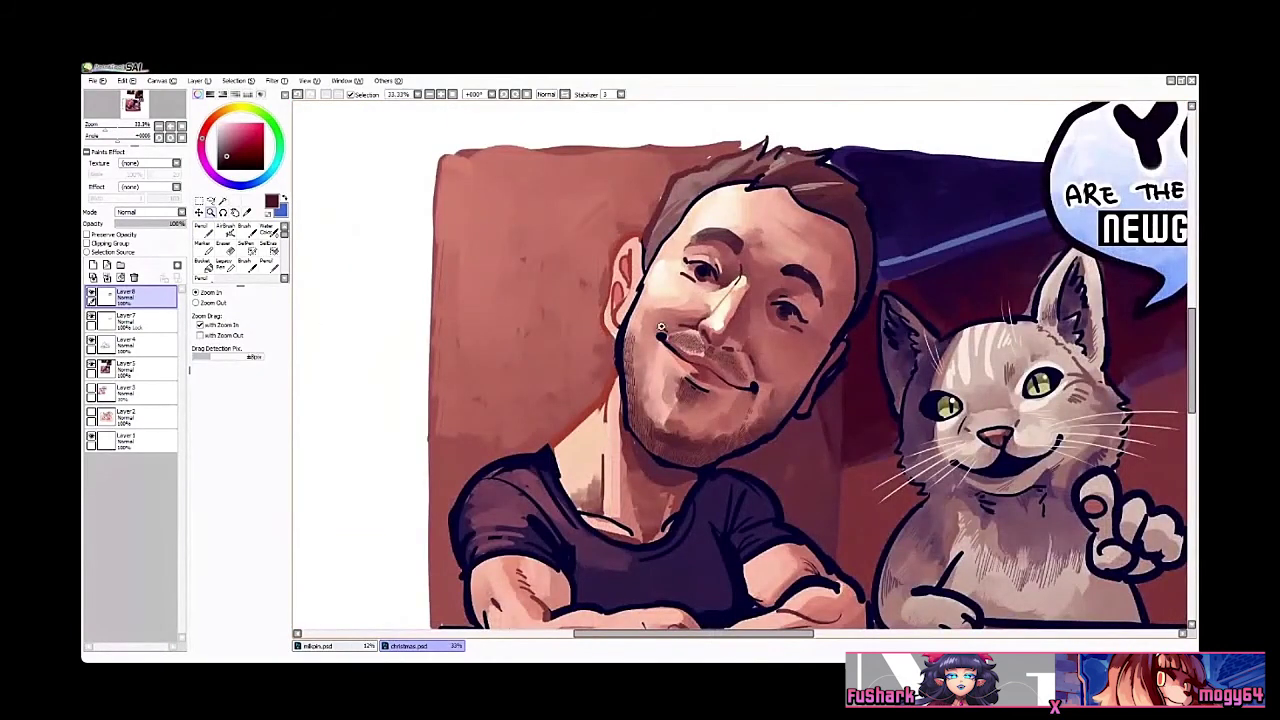
{"action": "left_click", "coordinate": [660, 327], "text": "ctrl"}
{"action": "left_click", "coordinate": [657, 366], "text": "ctrl"}
{"action": "left_click", "coordinate": [650, 385], "text": "ctrl"}
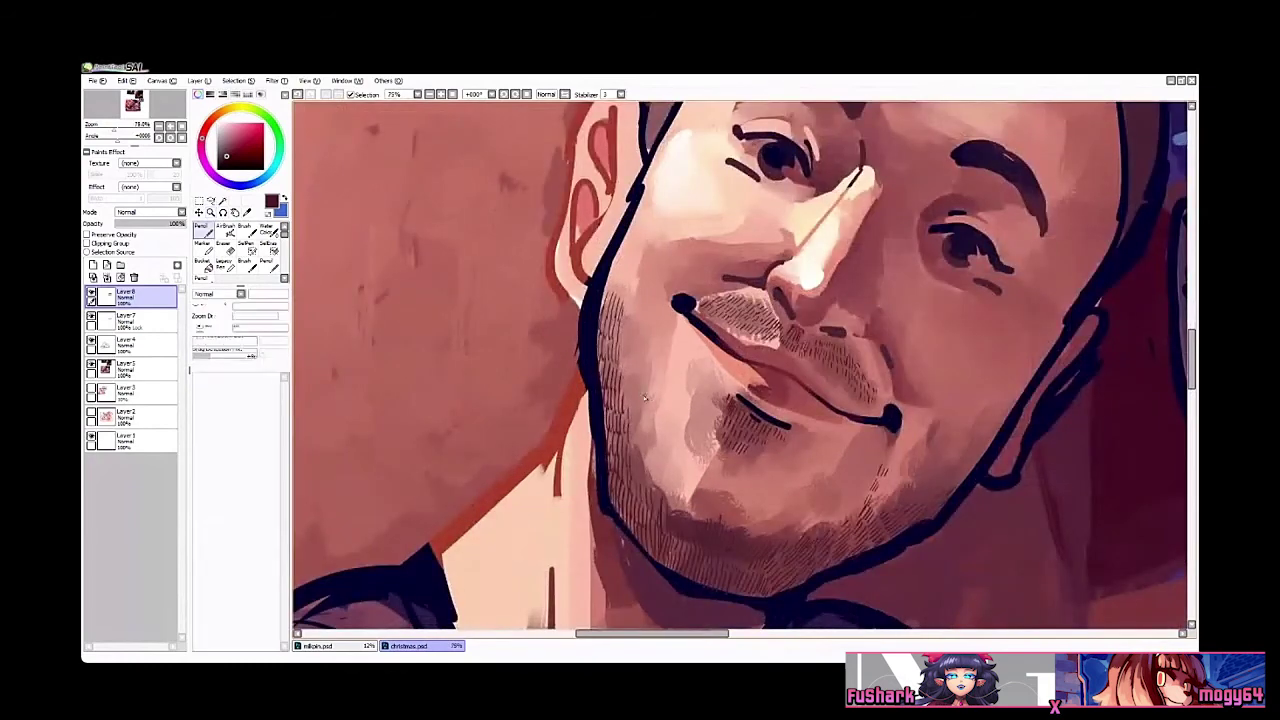
{"action": "left_click", "coordinate": [645, 405], "text": "ctrl"}
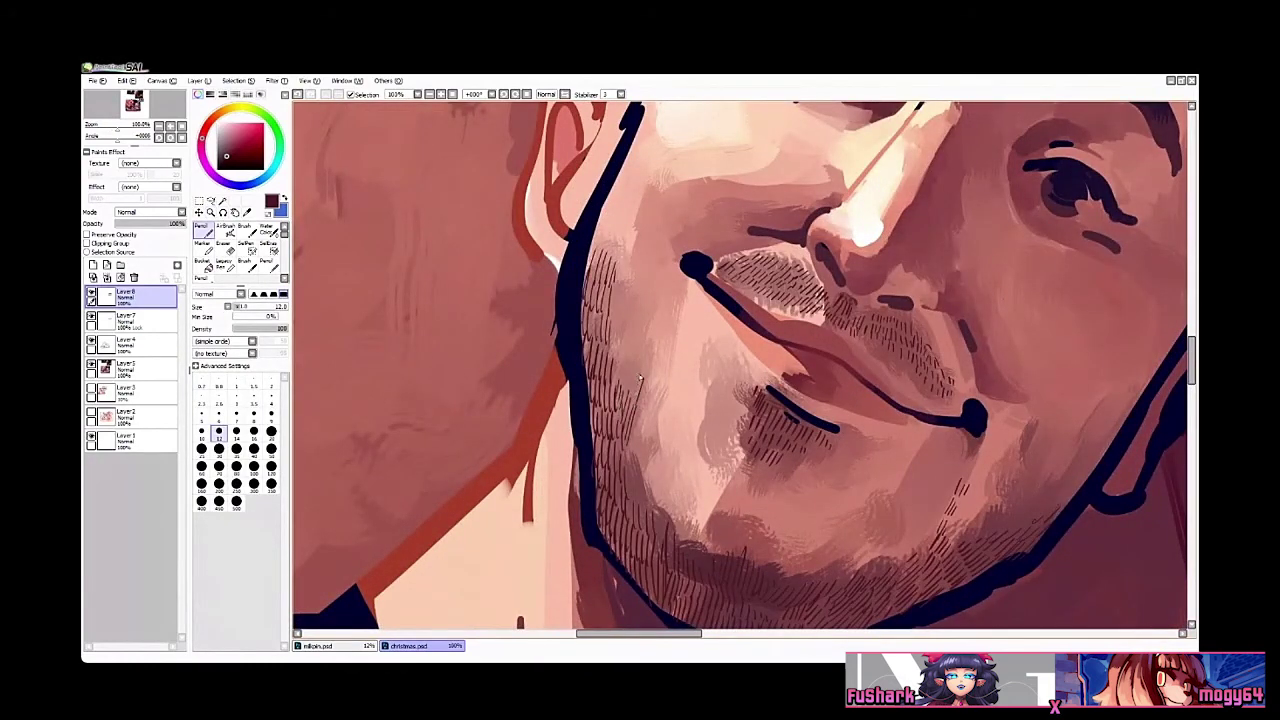
{"action": "left_click_drag", "start_coordinate": [624, 352], "coordinate": [615, 386]}
{"action": "left_click_drag", "start_coordinate": [627, 351], "coordinate": [626, 372]}
{"action": "left_click_drag", "start_coordinate": [638, 347], "coordinate": [640, 372]}
{"action": "mouse_move", "coordinate": [651, 347]}
{"action": "left_mouse_down"}
{"action": "mouse_move", "coordinate": [653, 370]}
{"action": "mouse_move", "coordinate": [638, 364]}
{"action": "left_mouse_up"}
{"action": "left_click_drag", "start_coordinate": [627, 507], "coordinate": [641, 528]}
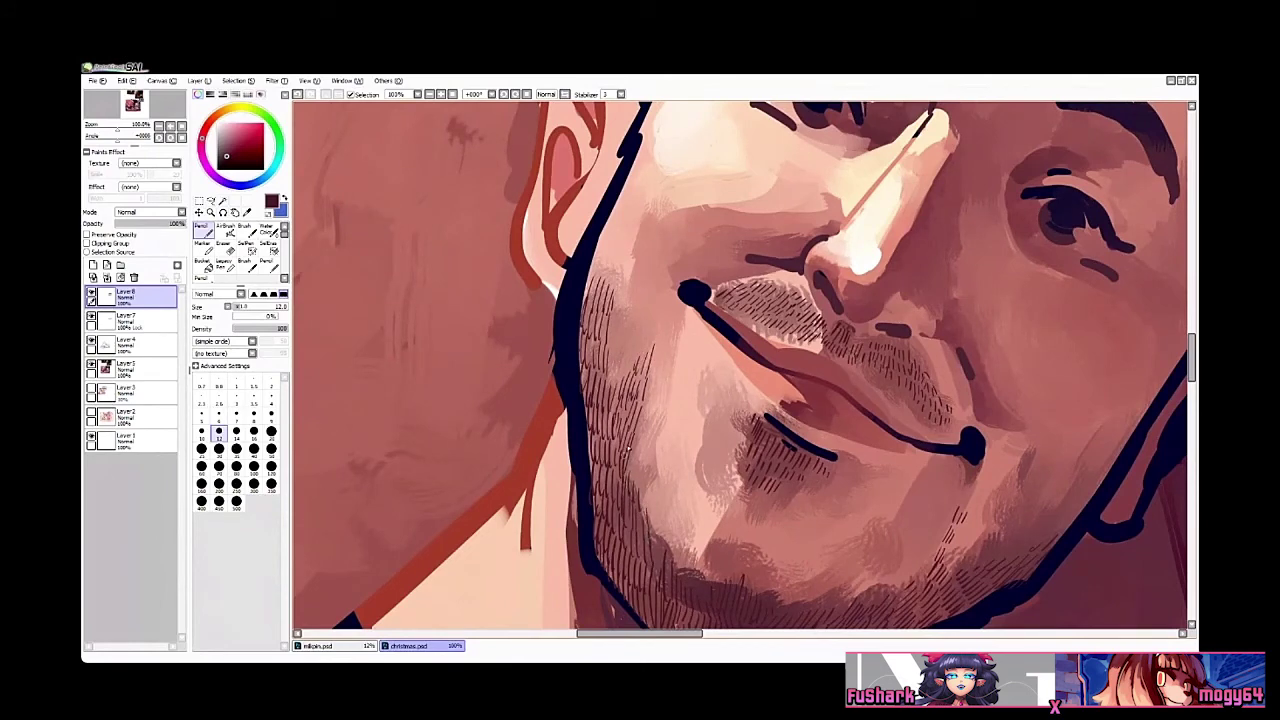
Step: Hatch short dark hair strokes at the outer end of the man's eyebrow on the shadowed side of the face
{"action": "key", "text": "ctrl+space"}
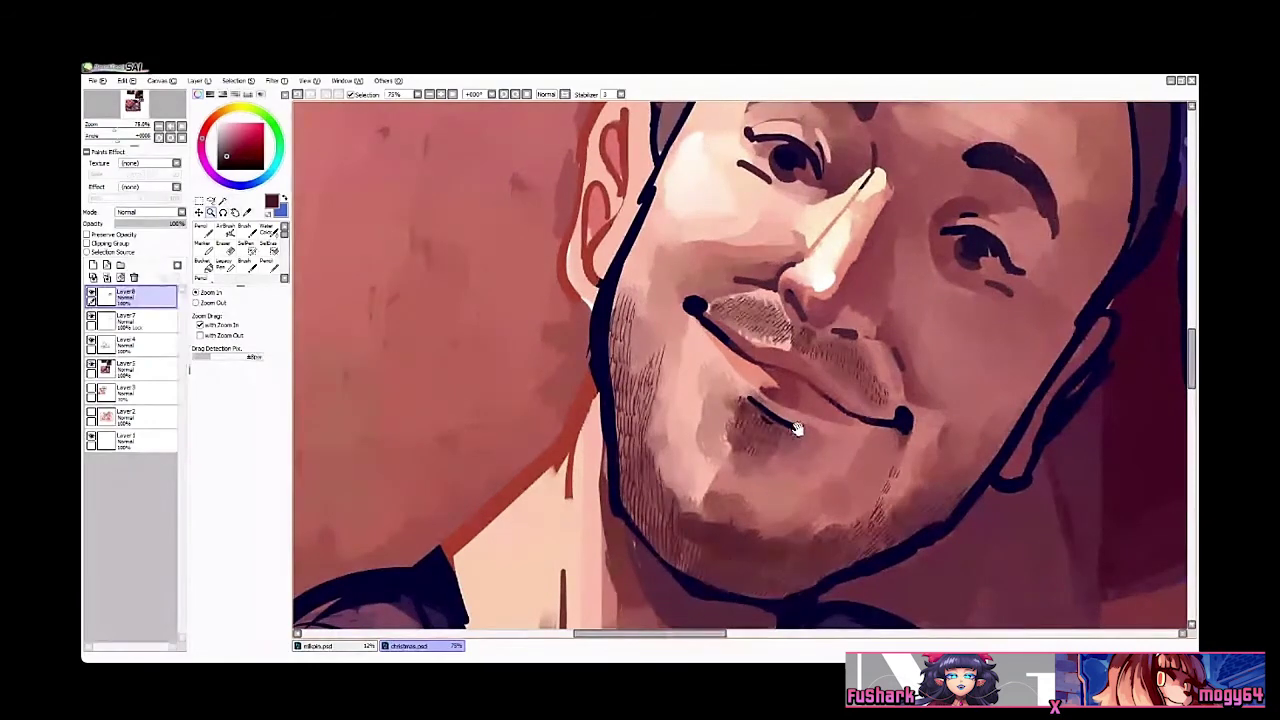
{"action": "left_click_drag", "start_coordinate": [783, 324], "coordinate": [773, 334]}
{"action": "scroll", "coordinate": [773, 334], "scroll_direction": "down", "scroll_amount": 1}
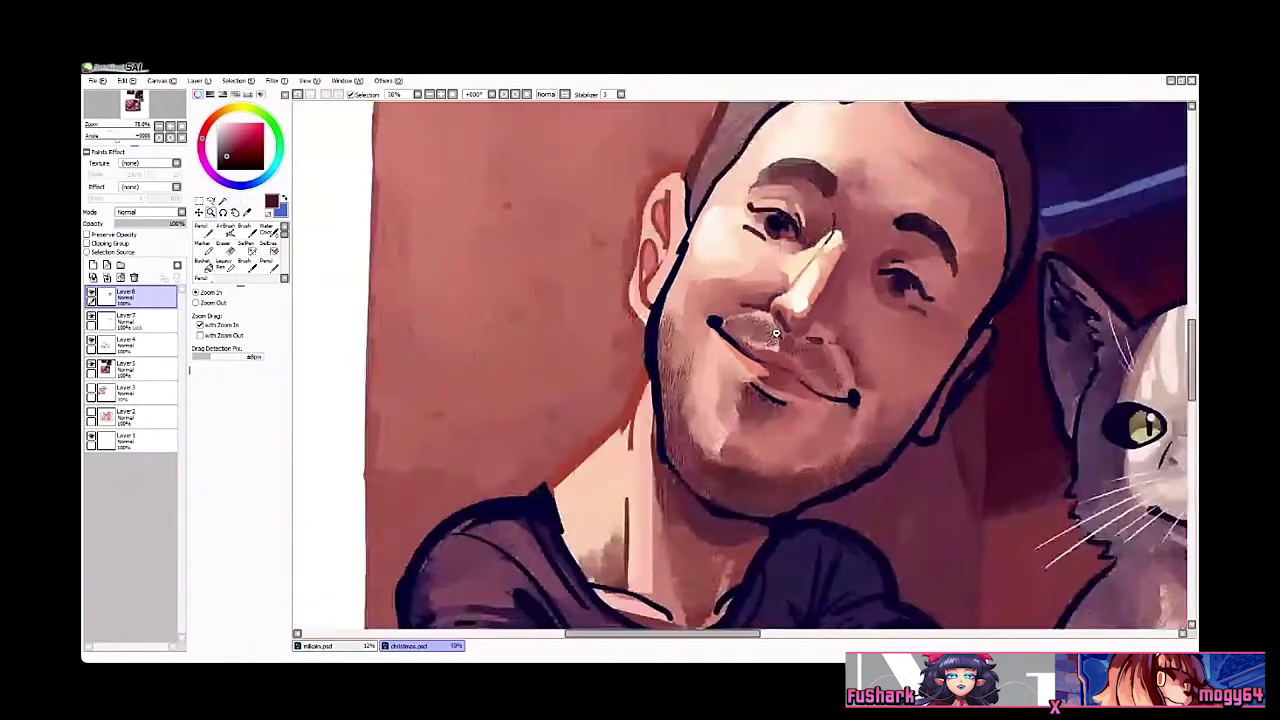
{"action": "scroll", "coordinate": [799, 338], "scroll_direction": "up", "scroll_amount": 1}
{"action": "scroll", "coordinate": [801, 320], "scroll_direction": "down", "scroll_amount": 2}
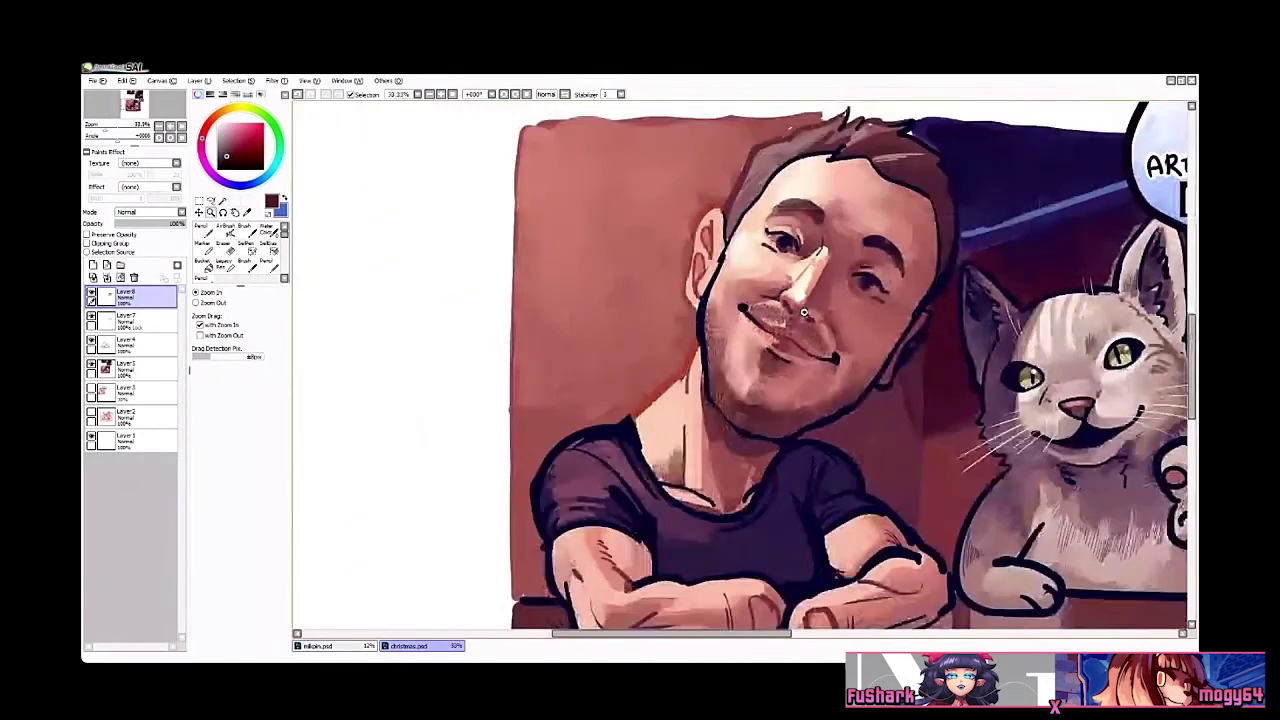
{"action": "left_click_drag", "start_coordinate": [802, 319], "coordinate": [778, 331]}
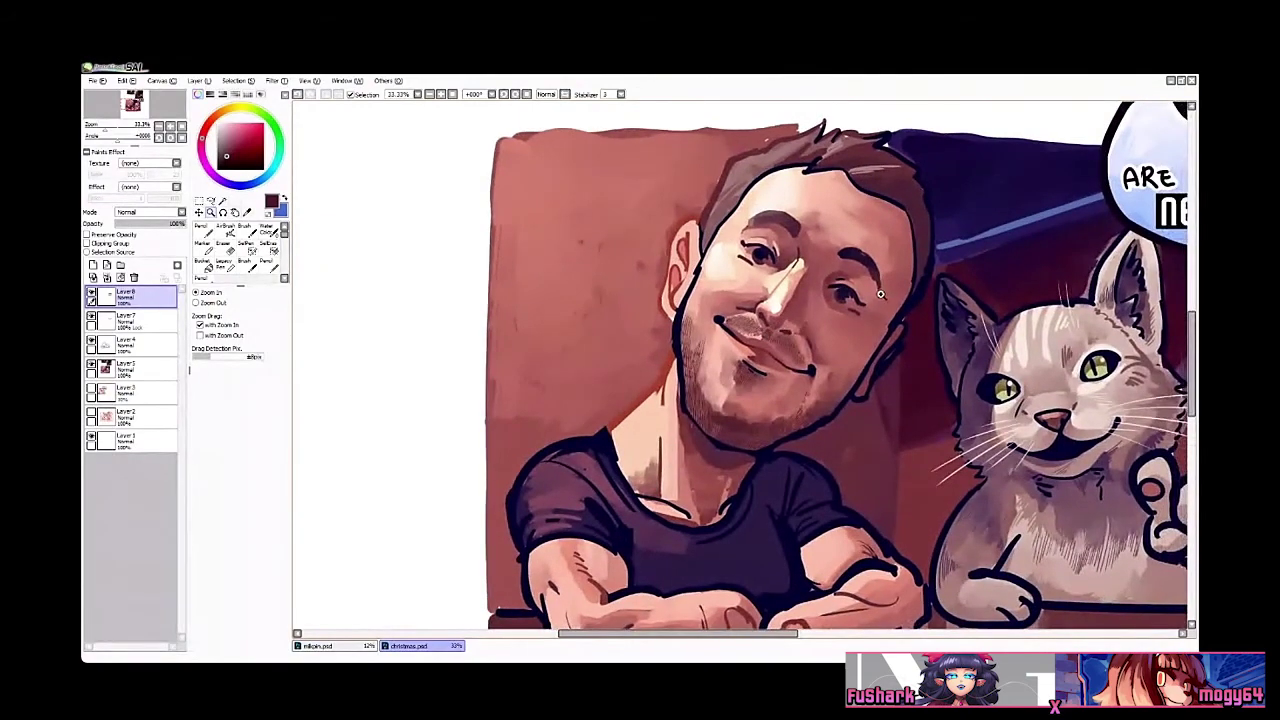
{"action": "scroll", "coordinate": [882, 294], "scroll_direction": "up", "scroll_amount": 4}
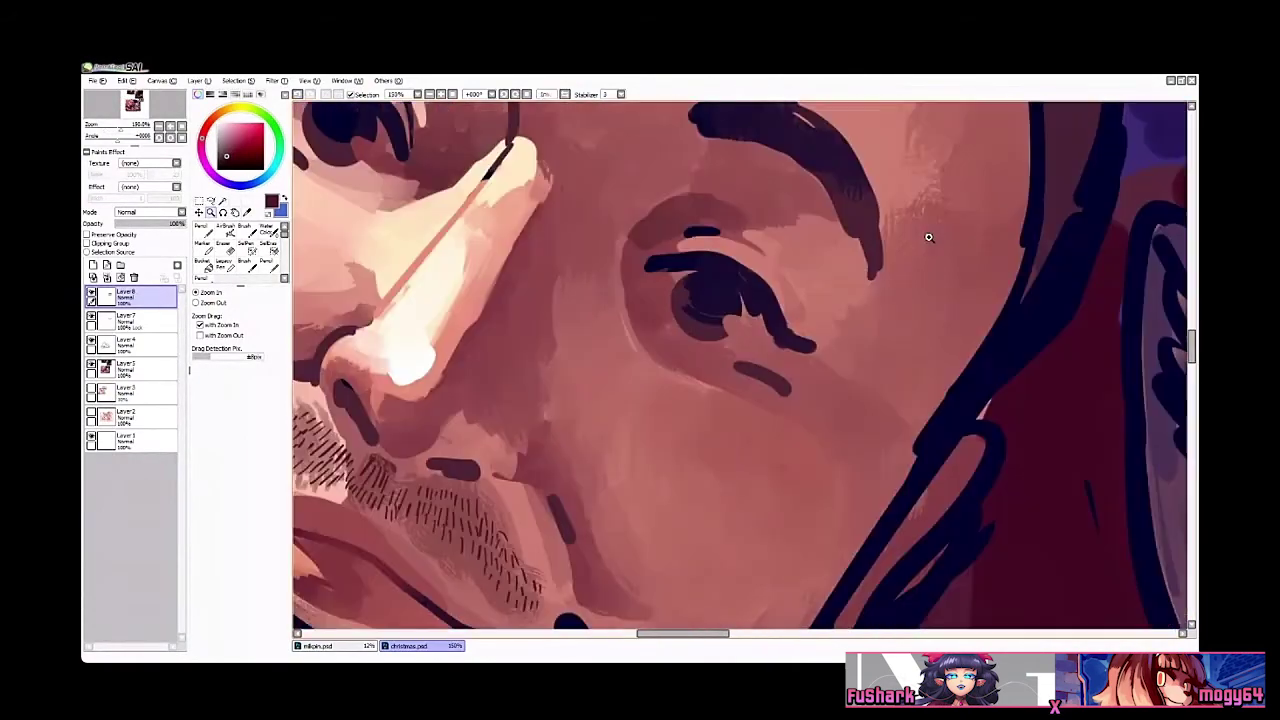
{"action": "left_click_drag", "start_coordinate": [811, 216], "coordinate": [746, 273]}
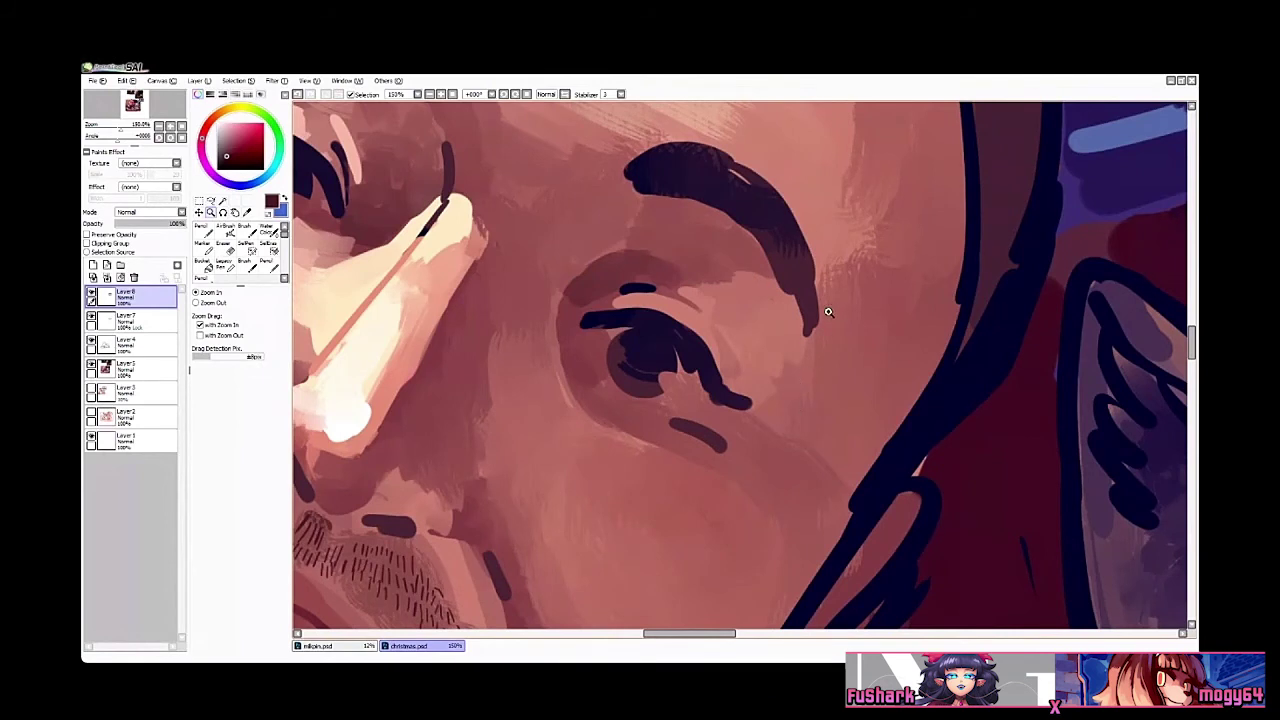
{"action": "key", "text": "n"}
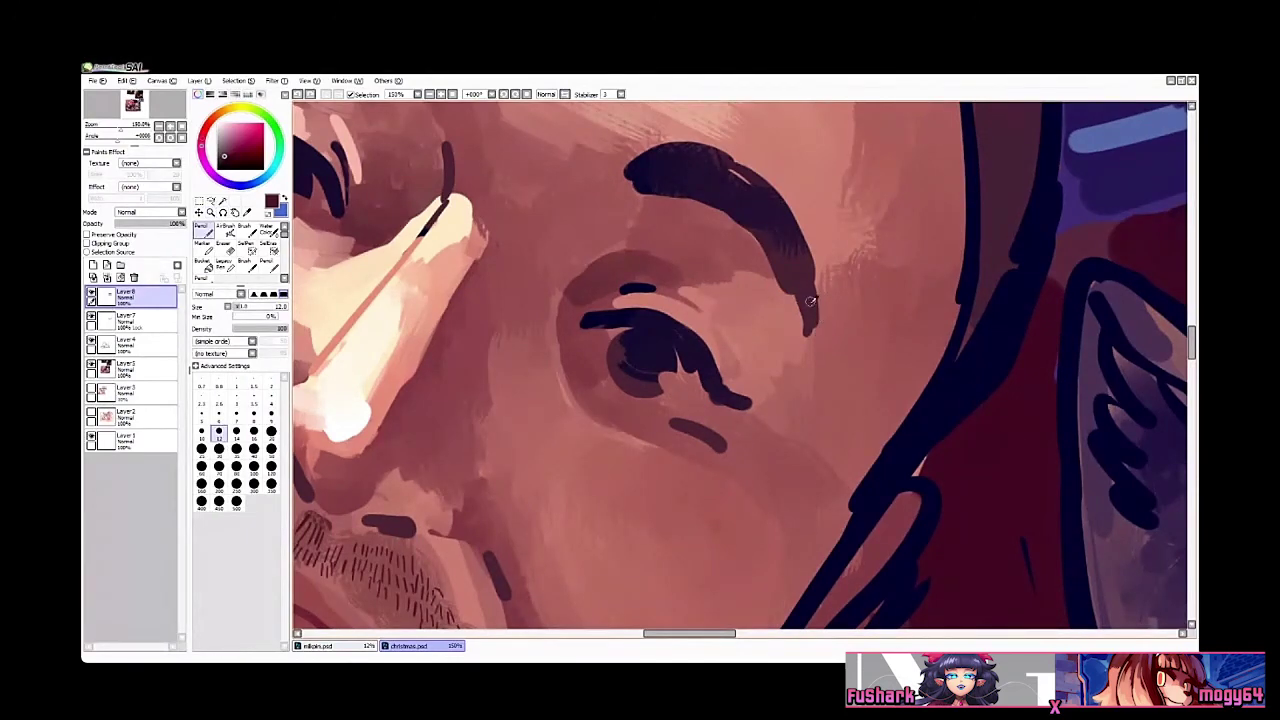
{"action": "left_click_drag", "start_coordinate": [810, 300], "coordinate": [815, 357]}
{"action": "left_click_drag", "start_coordinate": [825, 342], "coordinate": [815, 381]}
{"action": "left_click_drag", "start_coordinate": [826, 365], "coordinate": [819, 383]}
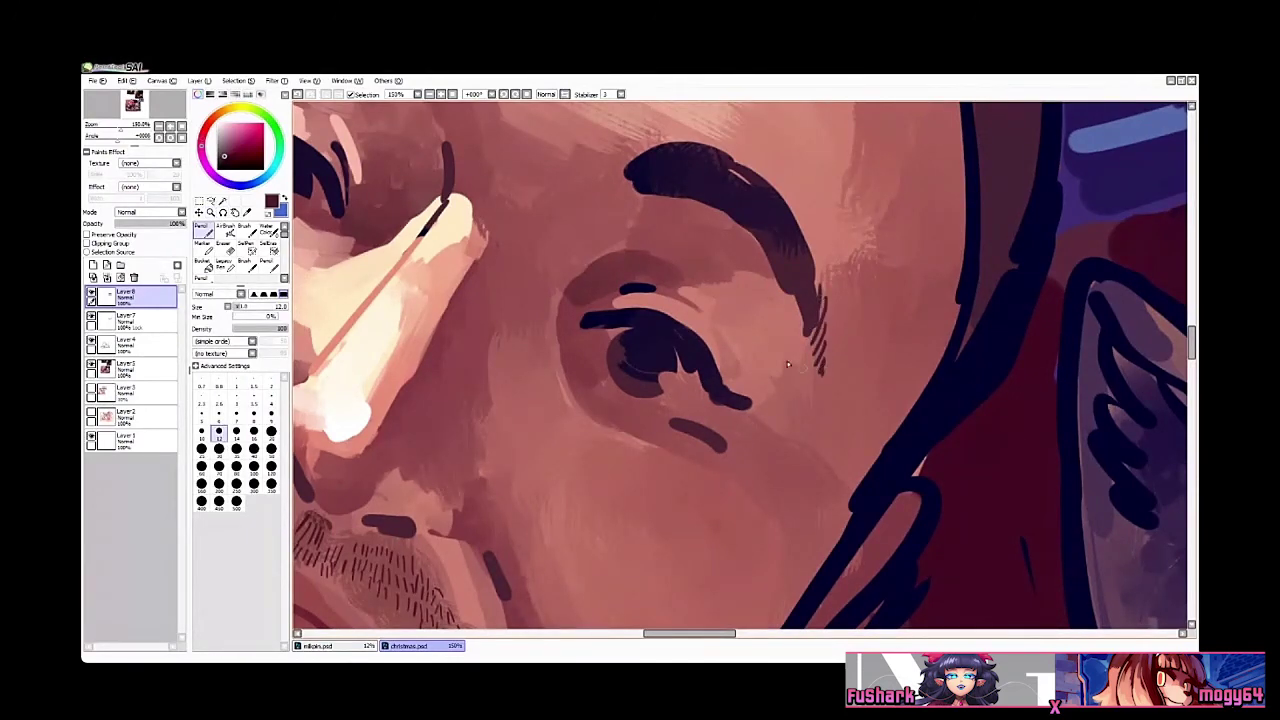
Step: Sample the brow colour and hatch fine hair strokes at the outer end of the man's eyebrow on the lit side
{"action": "left_click_drag", "start_coordinate": [643, 269], "coordinate": [746, 340]}
{"action": "left_click_drag", "start_coordinate": [626, 239], "coordinate": [781, 366]}
{"action": "left_click_drag", "start_coordinate": [688, 322], "coordinate": [779, 361]}
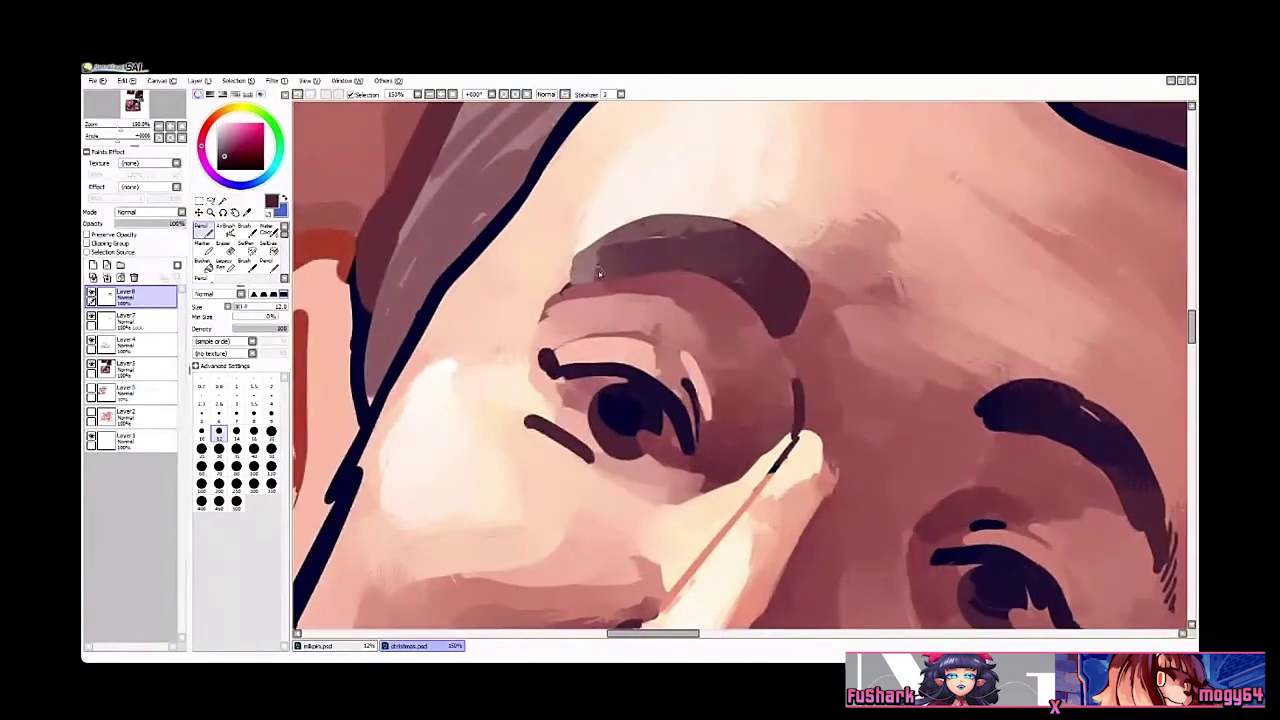
{"action": "left_click", "coordinate": [580, 273], "text": "alt"}
{"action": "left_click_drag", "start_coordinate": [570, 260], "coordinate": [542, 306]}
{"action": "left_click_drag", "start_coordinate": [545, 286], "coordinate": [530, 313]}
Step: Hatch dark hair strokes at the inner end of the lit-side eyebrow, just above the bridge of the nose
{"action": "key", "text": "ctrl+space"}
{"action": "left_click", "coordinate": [599, 318], "text": "alt"}
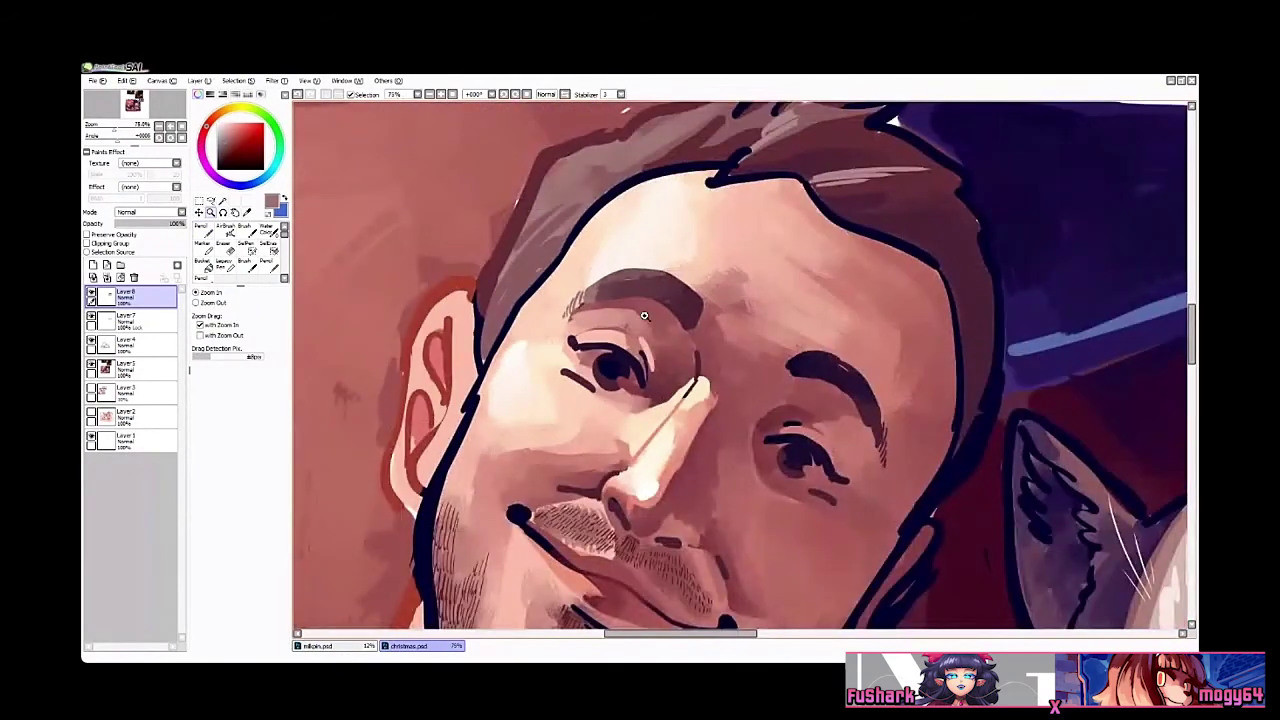
{"action": "left_click", "coordinate": [835, 441], "text": "ctrl"}
{"action": "left_click", "coordinate": [610, 290], "text": "ctrl"}
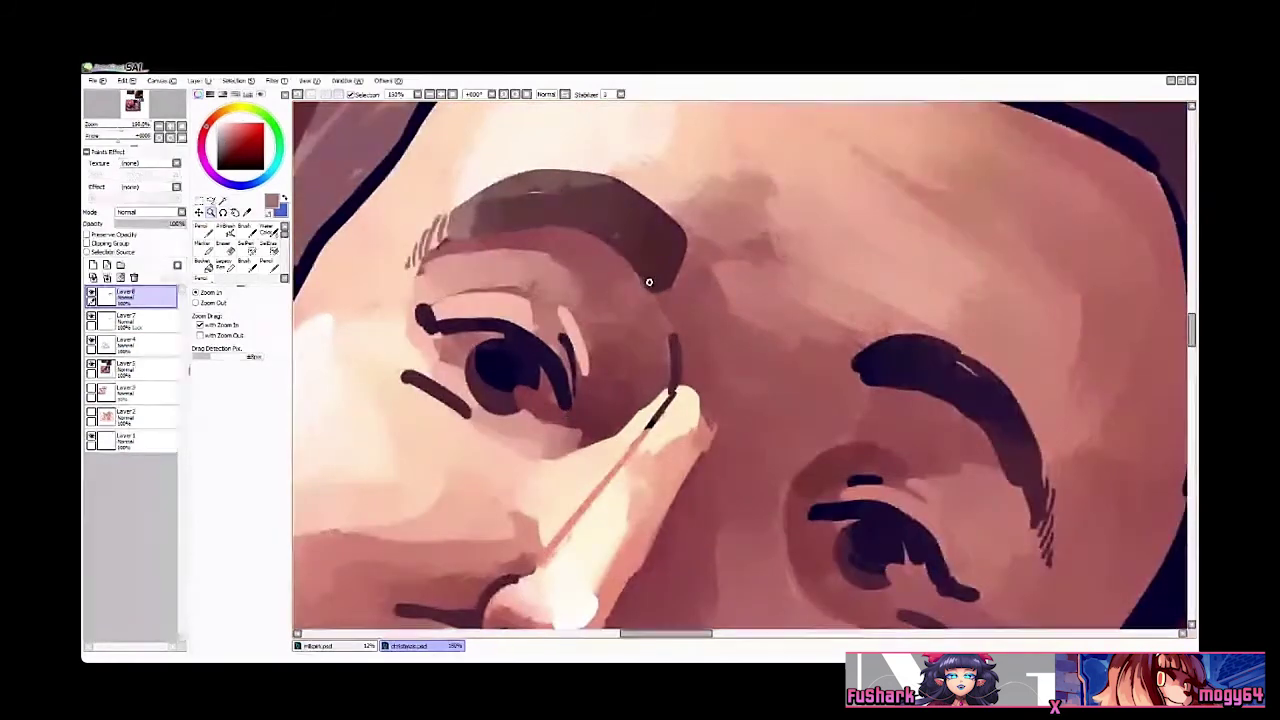
{"action": "left_click_drag", "start_coordinate": [664, 294], "coordinate": [680, 282]}
{"action": "left_click_drag", "start_coordinate": [683, 284], "coordinate": [691, 263]}
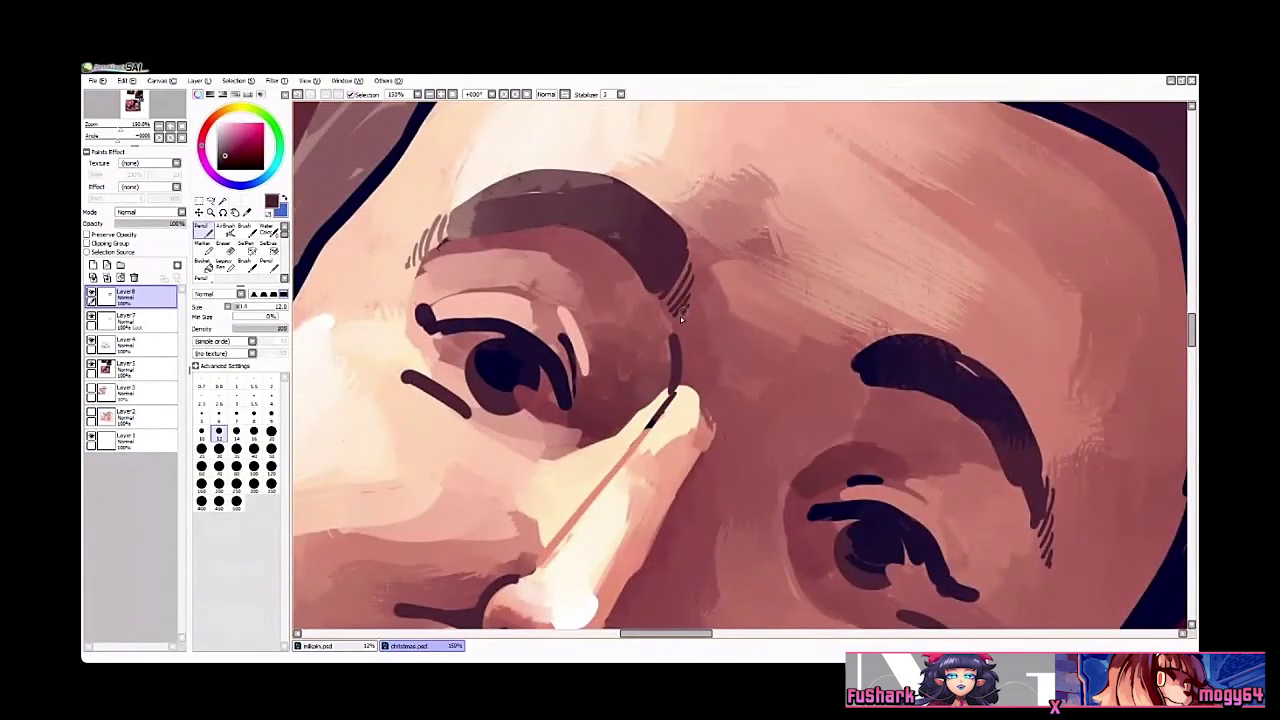
Step: Hatch near-black hair strokes at the inner end of the shadowed-side eyebrow, undoing and redrawing a misplaced stroke
{"action": "left_click", "coordinate": [695, 312], "text": "ctrl+alt"}
{"action": "left_click", "coordinate": [703, 311], "text": "ctrl+alt"}
{"action": "left_click", "coordinate": [783, 353], "text": "ctrl"}
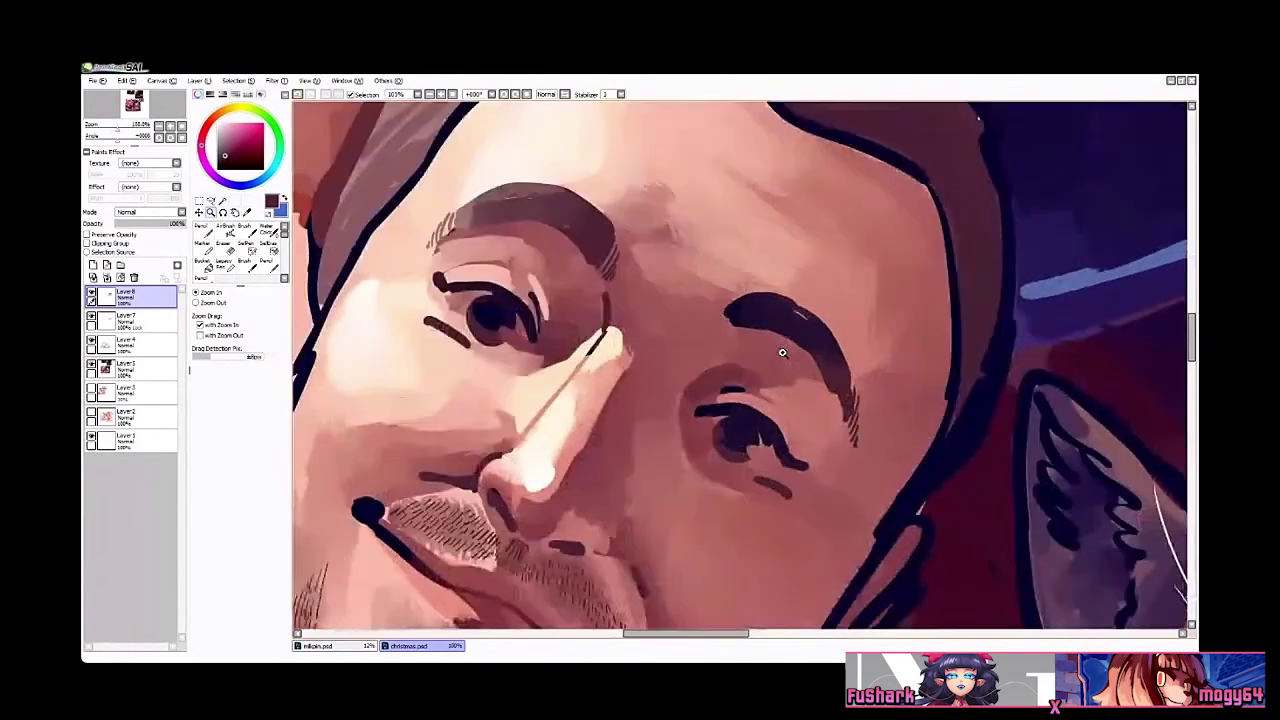
{"action": "left_click", "coordinate": [782, 352], "text": "ctrl"}
{"action": "mouse_move", "coordinate": [688, 275]}
{"action": "left_mouse_down"}
{"action": "mouse_move", "coordinate": [678, 300]}
{"action": "mouse_move", "coordinate": [696, 309]}
{"action": "left_mouse_up"}
{"action": "key", "text": "ctrl+z"}
{"action": "mouse_move", "coordinate": [730, 255]}
{"action": "left_mouse_down"}
{"action": "mouse_move", "coordinate": [710, 285]}
{"action": "mouse_move", "coordinate": [738, 258]}
{"action": "left_mouse_up"}
{"action": "left_click", "coordinate": [713, 340], "text": "ctrl+alt"}
{"action": "left_click", "coordinate": [713, 340], "text": "ctrl+alt"}
{"action": "left_click", "coordinate": [713, 340], "text": "ctrl+alt"}
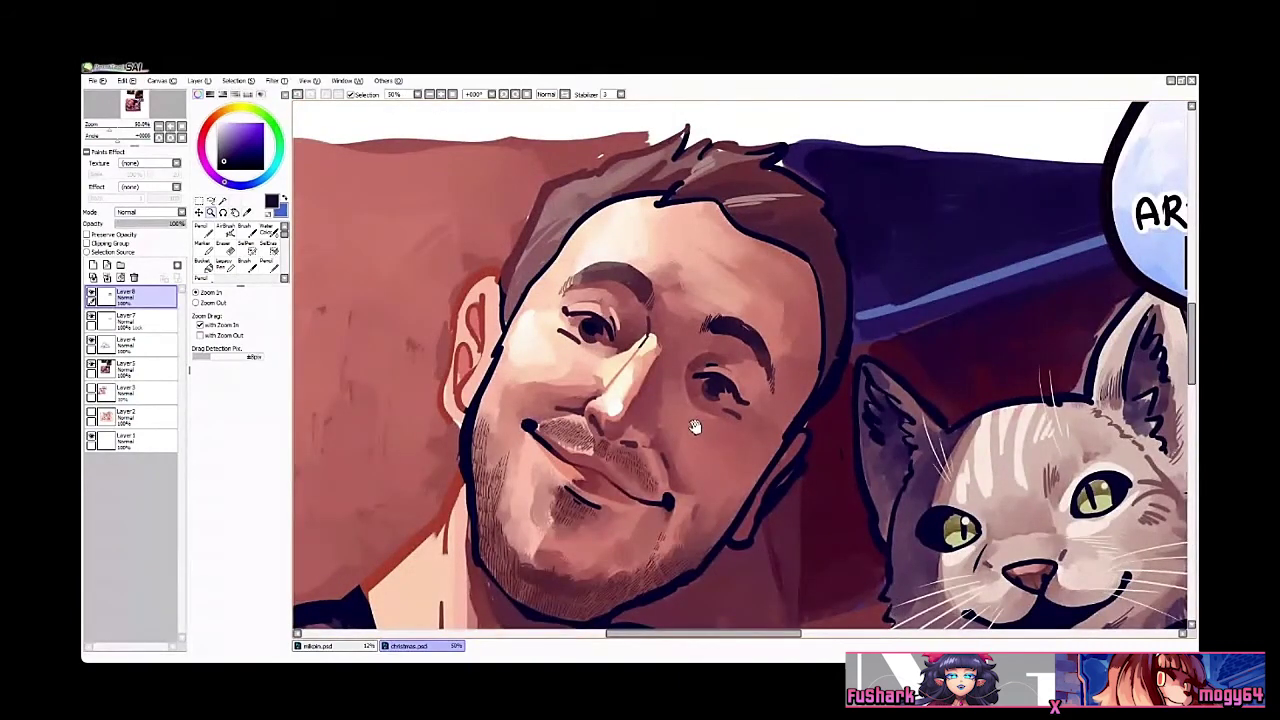
{"action": "left_click_drag", "start_coordinate": [703, 452], "coordinate": [772, 445]}
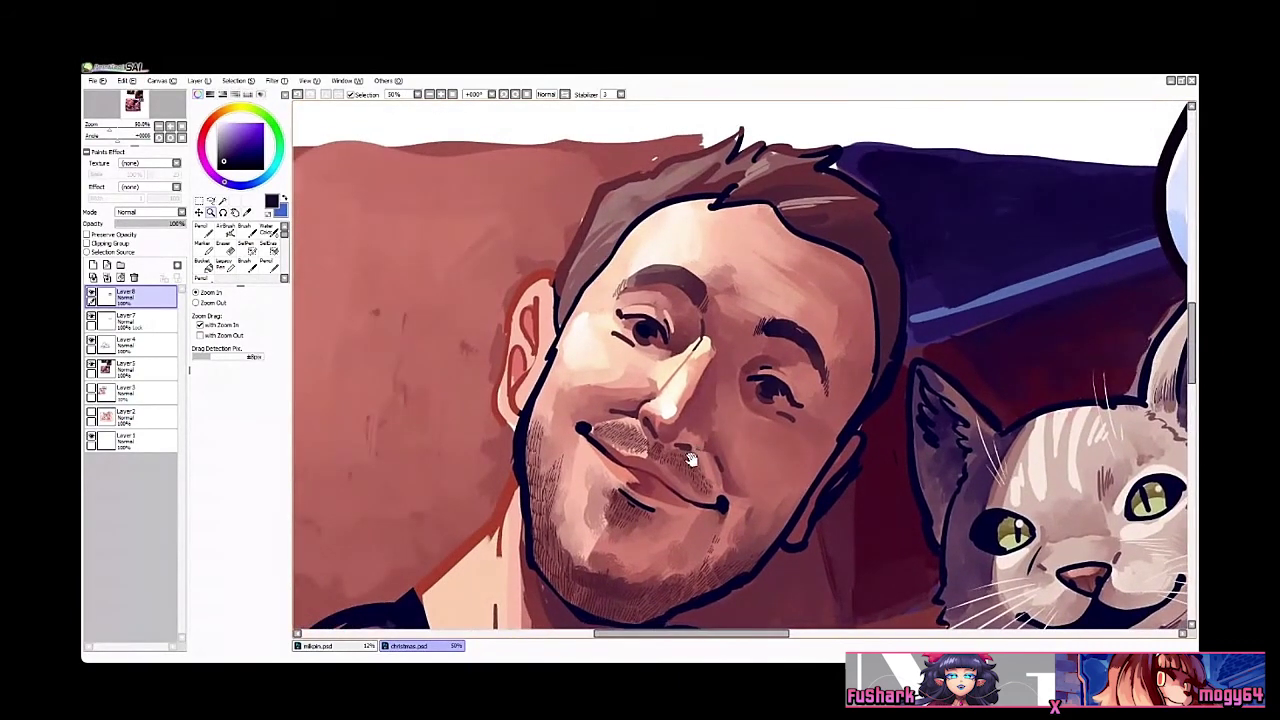
{"action": "left_click_drag", "start_coordinate": [697, 456], "coordinate": [705, 445]}
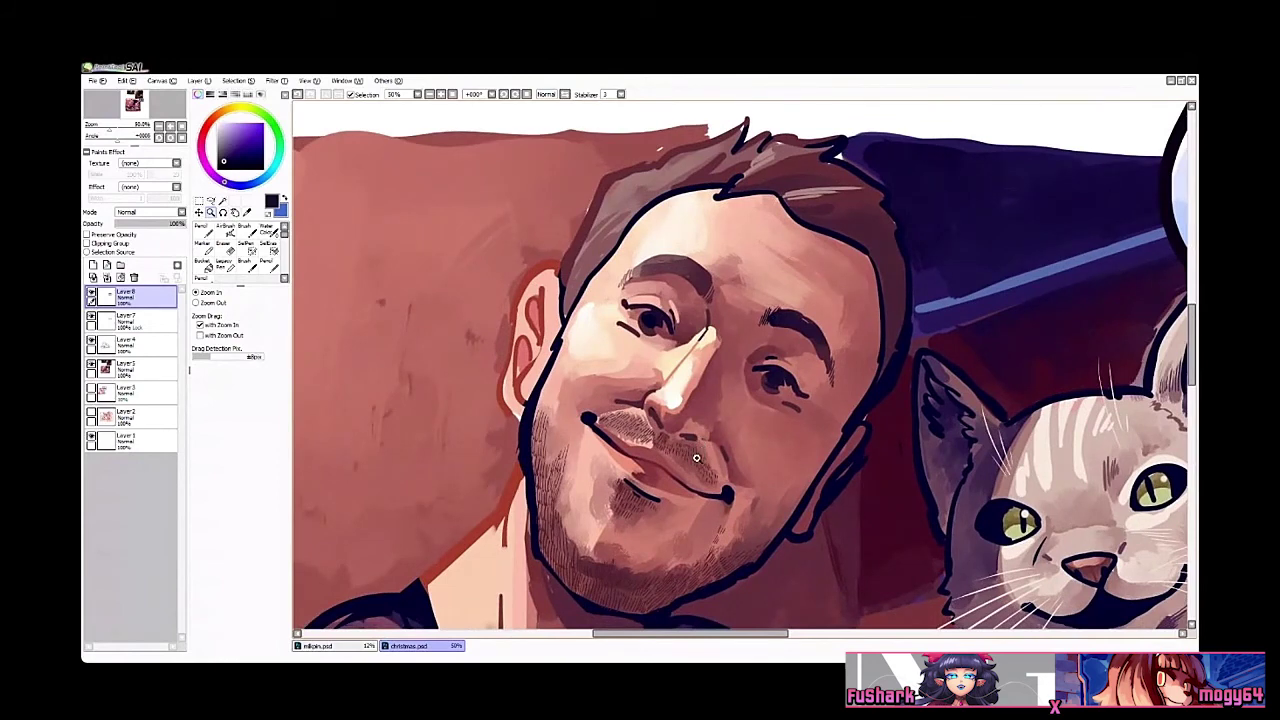
Step: Sample the dark red stubble colour and hatch slanted strokes up the lit cheek towards the ear, beside the face outline
{"action": "left_click", "coordinate": [696, 456], "text": "ctrl"}
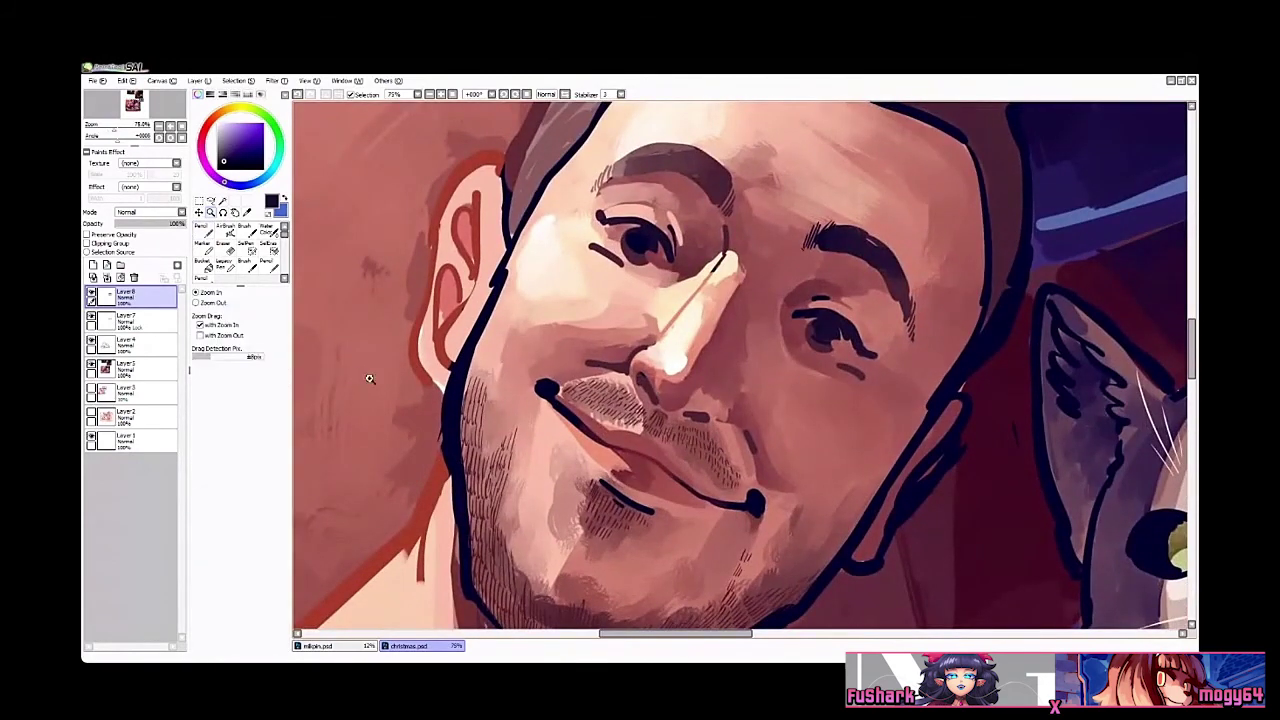
{"action": "left_click", "coordinate": [475, 400], "text": "ctrl"}
{"action": "left_click", "coordinate": [465, 410], "text": "ctrl"}
{"action": "left_click", "coordinate": [440, 460], "text": "ctrl"}
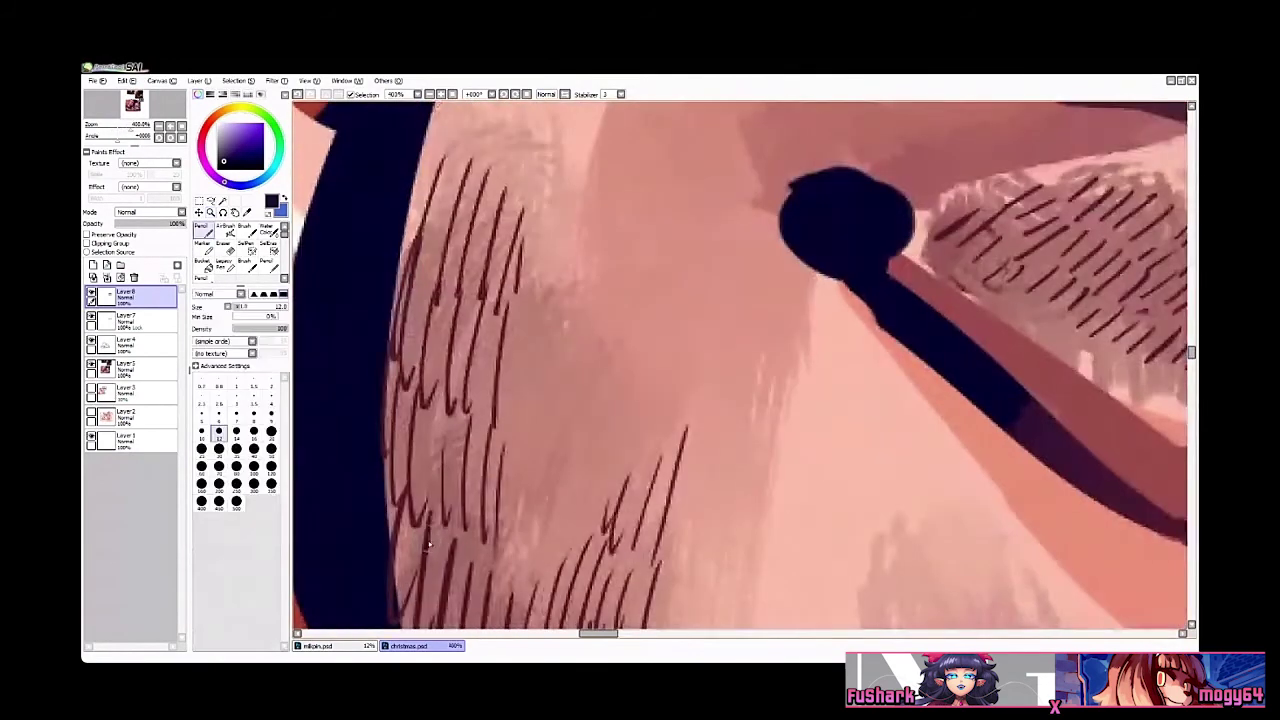
{"action": "left_click", "coordinate": [432, 482], "text": "ctrl+alt"}
{"action": "left_click", "coordinate": [446, 436], "text": "ctrl+alt"}
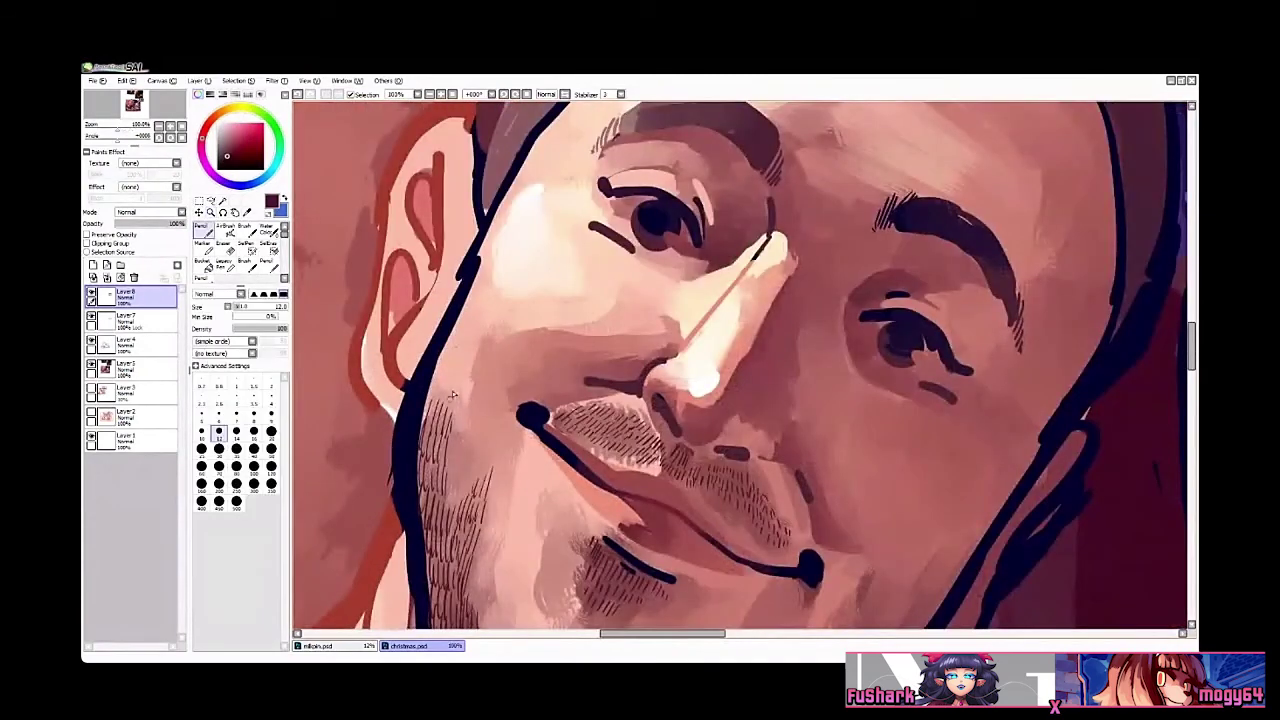
{"action": "left_click_drag", "start_coordinate": [456, 378], "coordinate": [447, 410]}
{"action": "left_click_drag", "start_coordinate": [453, 378], "coordinate": [439, 406]}
{"action": "left_click_drag", "start_coordinate": [448, 374], "coordinate": [435, 402]}
{"action": "left_click_drag", "start_coordinate": [442, 372], "coordinate": [428, 401]}
{"action": "left_click_drag", "start_coordinate": [458, 354], "coordinate": [442, 376]}
Step: Add stubble strokes around the shadowed mouth corner and fine hairs at the moustache's outer end on the lit side
{"action": "mouse_move", "coordinate": [544, 409]}
{"action": "left_mouse_down"}
{"action": "mouse_move", "coordinate": [565, 288]}
{"action": "mouse_move", "coordinate": [517, 323]}
{"action": "left_mouse_up"}
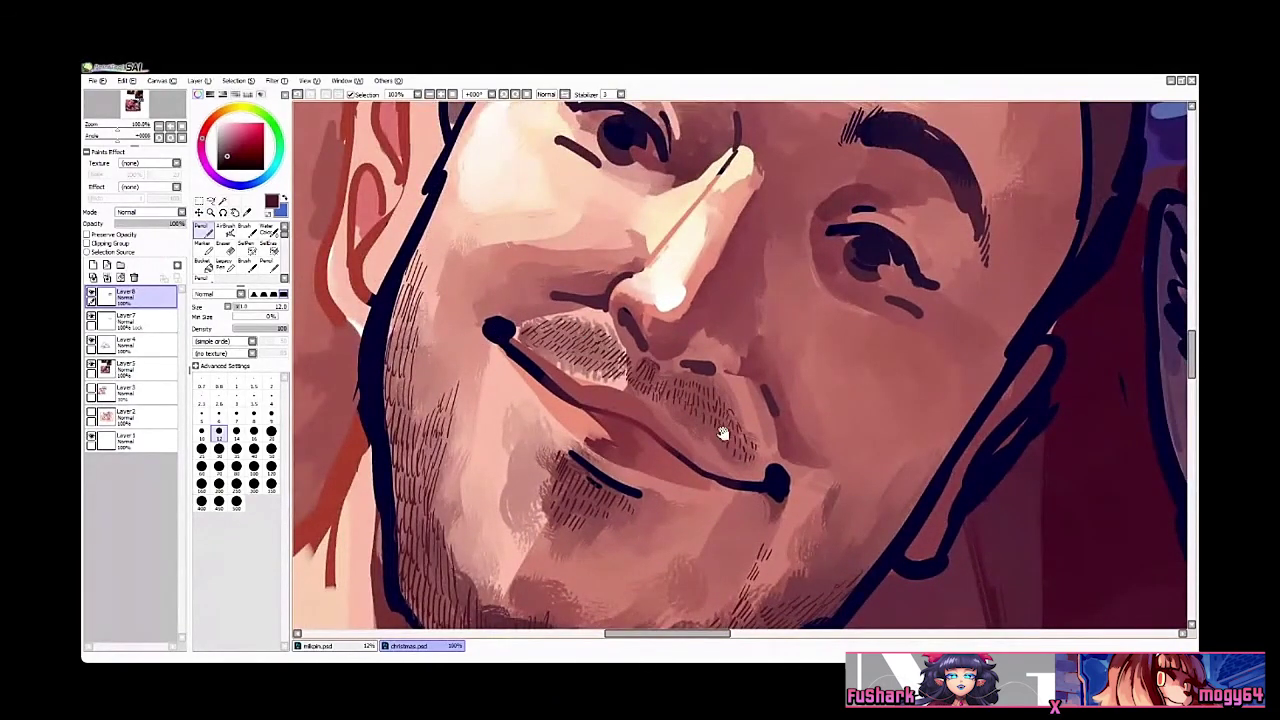
{"action": "left_click_drag", "start_coordinate": [767, 537], "coordinate": [759, 541]}
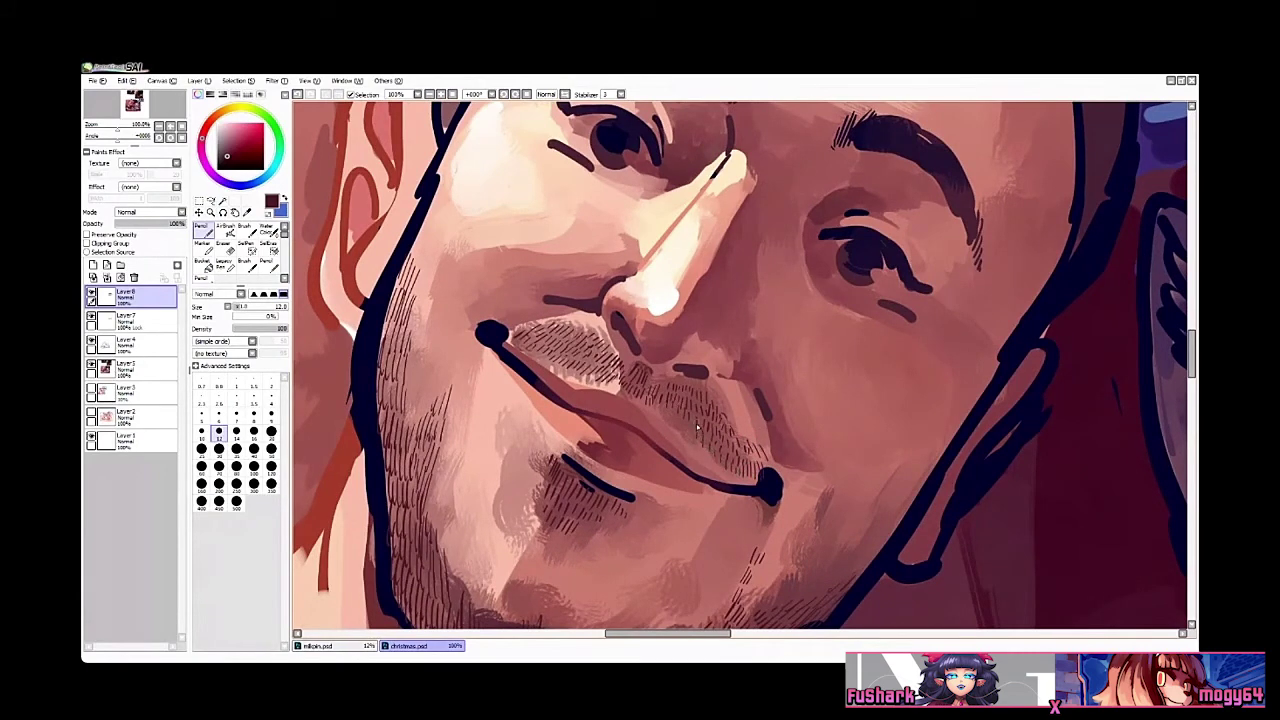
{"action": "left_click_drag", "start_coordinate": [676, 380], "coordinate": [803, 392]}
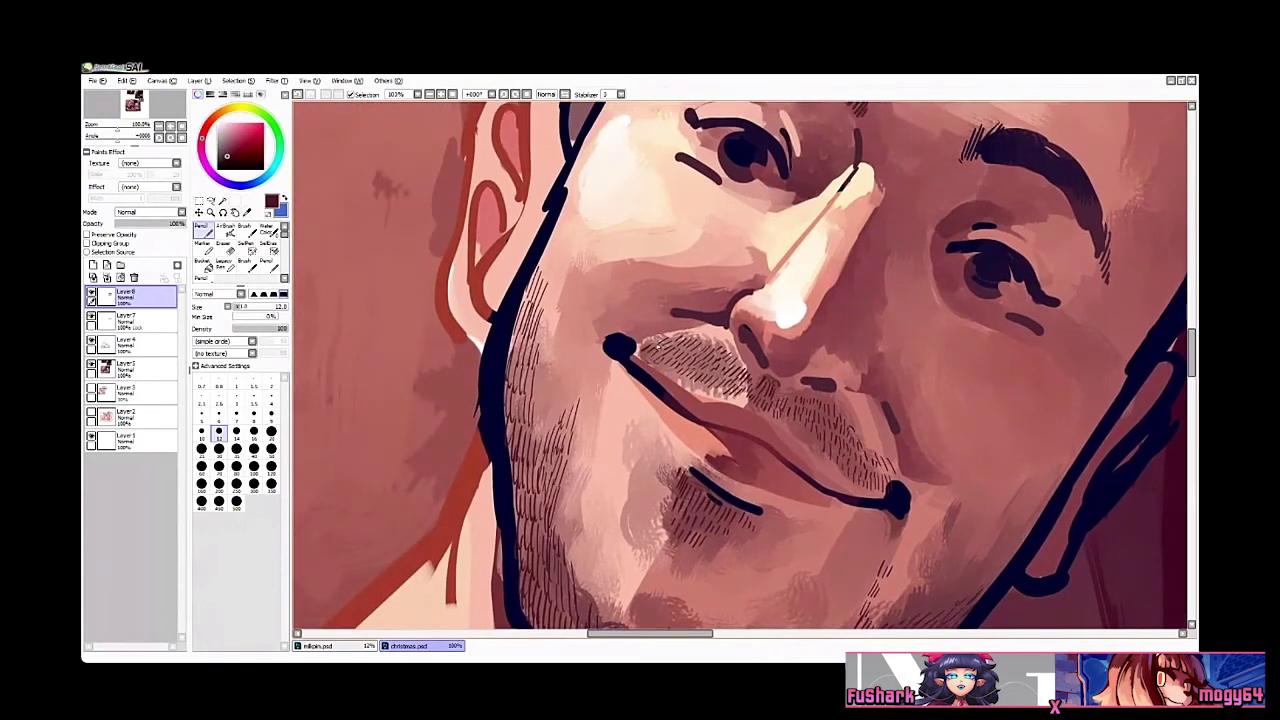
{"action": "left_click_drag", "start_coordinate": [632, 337], "coordinate": [669, 328]}
{"action": "left_click_drag", "start_coordinate": [664, 342], "coordinate": [677, 330]}
Step: Extend the slanted stubble up the man's shadowed jaw, from beside the chin towards the ear
{"action": "mouse_move", "coordinate": [985, 535]}
{"action": "left_mouse_down"}
{"action": "mouse_move", "coordinate": [855, 500]}
{"action": "mouse_move", "coordinate": [760, 528]}
{"action": "left_mouse_up"}
{"action": "left_click_drag", "start_coordinate": [723, 575], "coordinate": [749, 519]}
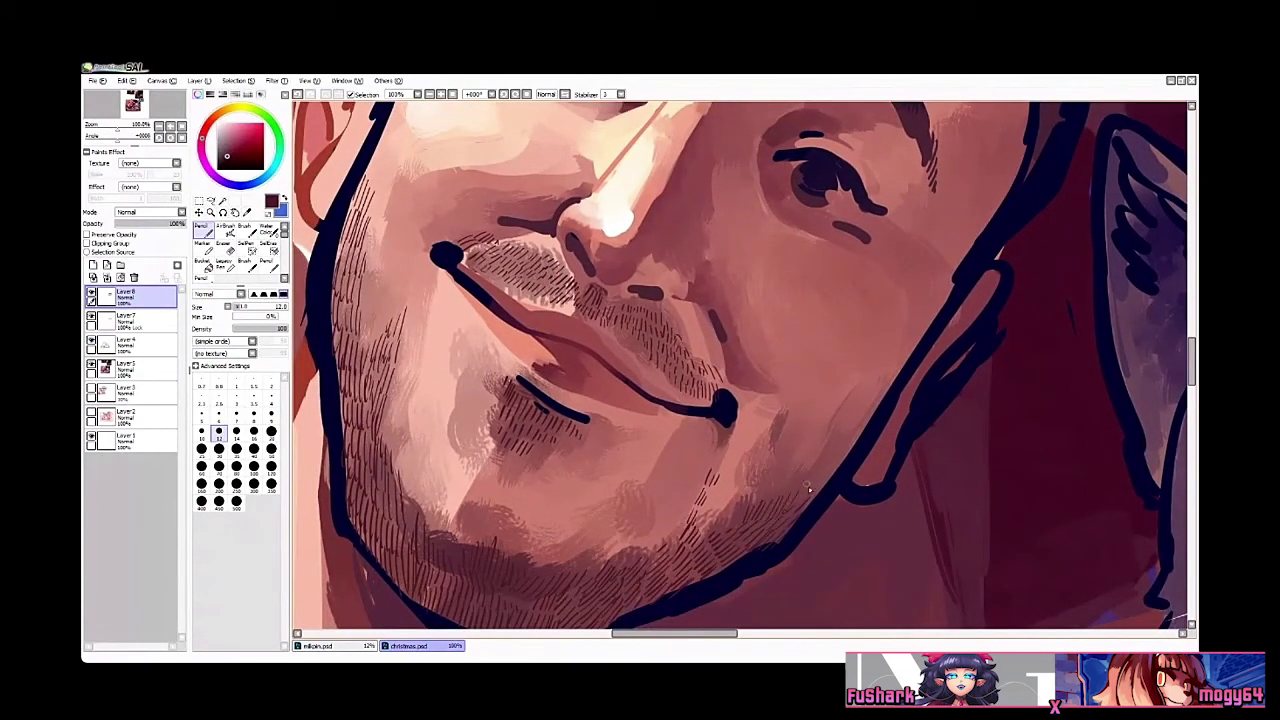
{"action": "left_click_drag", "start_coordinate": [818, 441], "coordinate": [760, 494]}
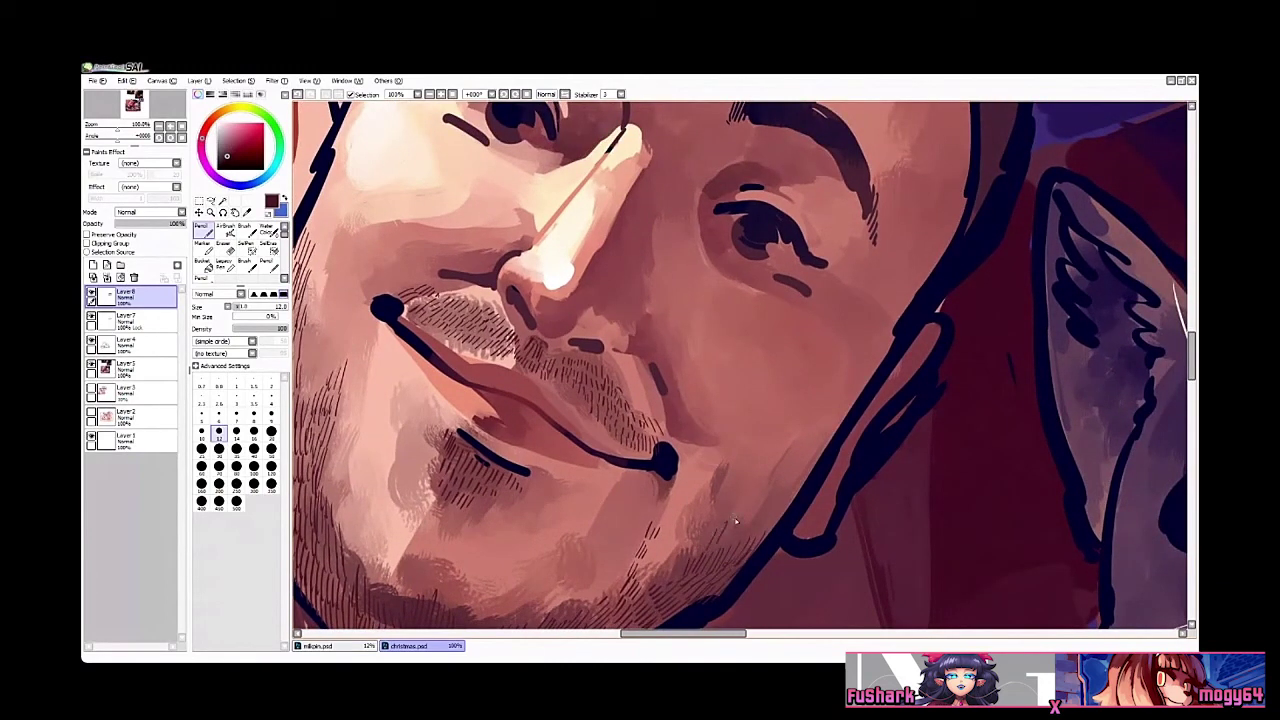
{"action": "mouse_move", "coordinate": [755, 530]}
{"action": "left_mouse_down"}
{"action": "mouse_move", "coordinate": [777, 519]}
{"action": "mouse_move", "coordinate": [777, 496]}
{"action": "left_mouse_up"}
{"action": "mouse_move", "coordinate": [757, 516]}
{"action": "left_mouse_down"}
{"action": "mouse_move", "coordinate": [771, 491]}
{"action": "mouse_move", "coordinate": [765, 507]}
{"action": "left_mouse_up"}
{"action": "left_click", "coordinate": [771, 470], "text": "ctrl+alt"}
{"action": "left_click", "coordinate": [771, 470], "text": "ctrl+alt"}
{"action": "left_click", "coordinate": [808, 463], "text": "ctrl+alt"}
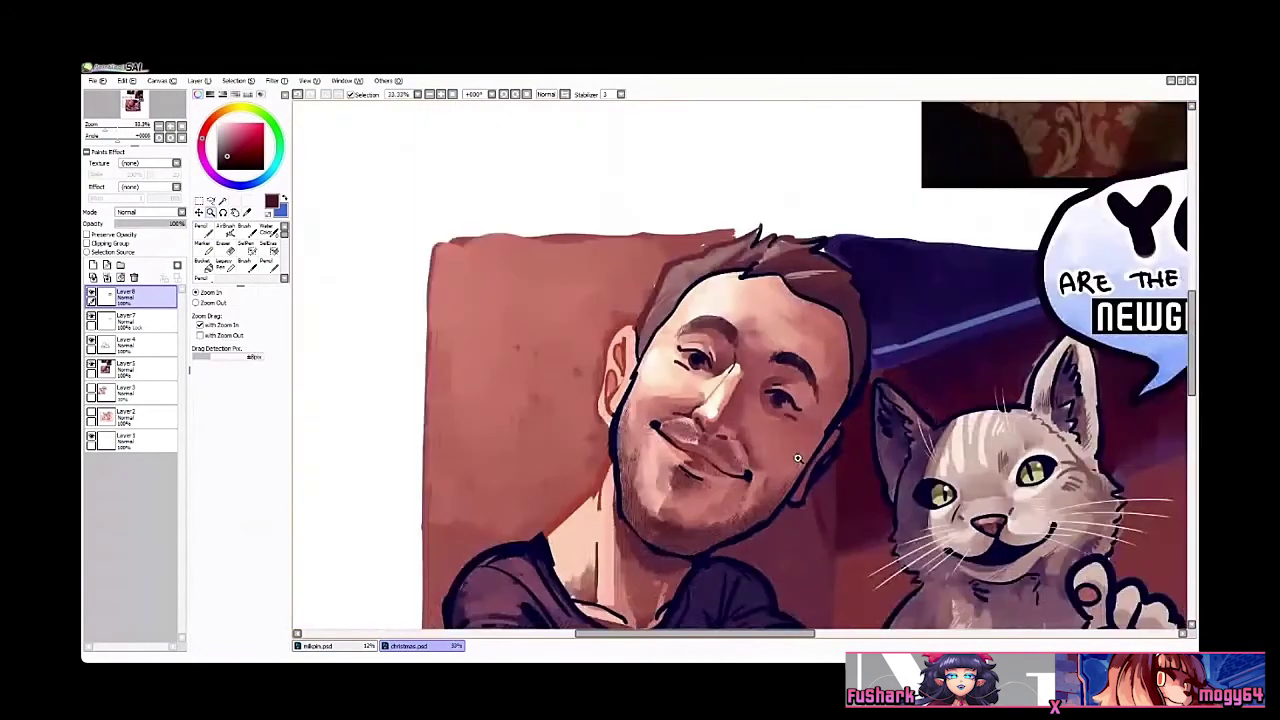
Step: Examine the whole painting and compare the man's face with the top hair-detail layer hidden and shown
{"action": "left_click_drag", "start_coordinate": [817, 465], "coordinate": [745, 408]}
{"action": "scroll", "coordinate": [744, 407], "scroll_direction": "down", "scroll_amount": 1}
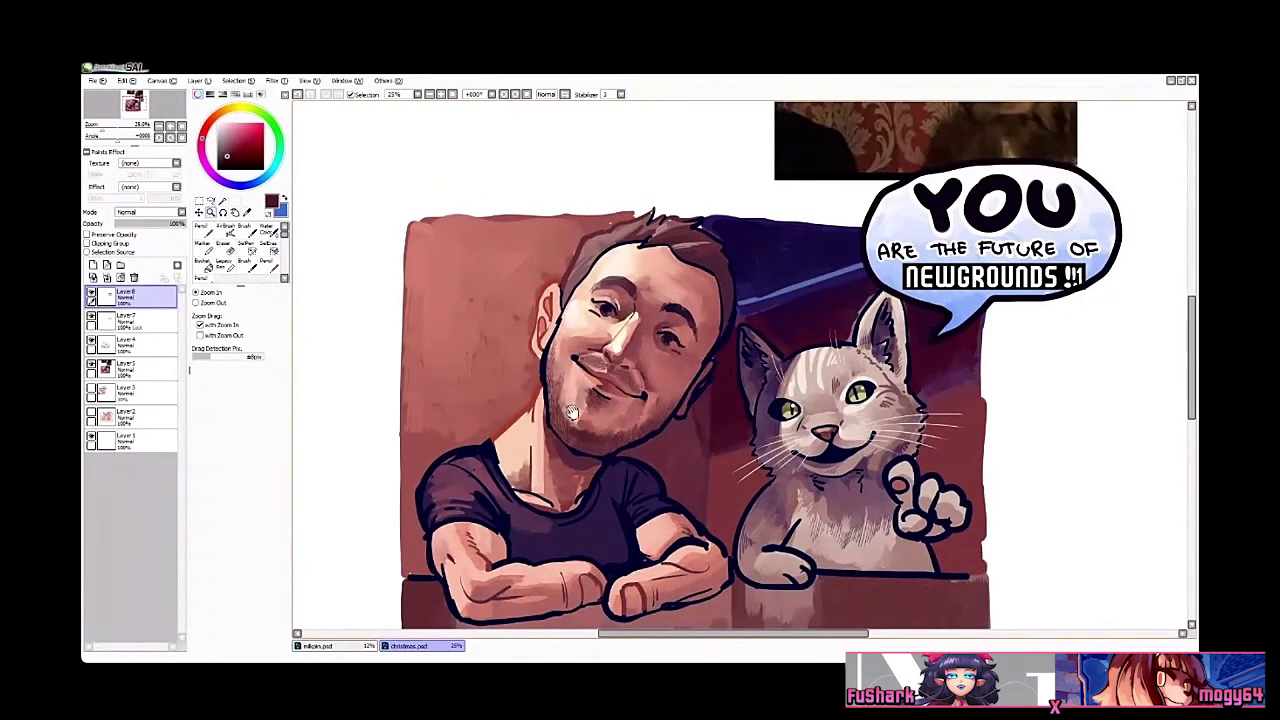
{"action": "left_click_drag", "start_coordinate": [573, 397], "coordinate": [569, 393]}
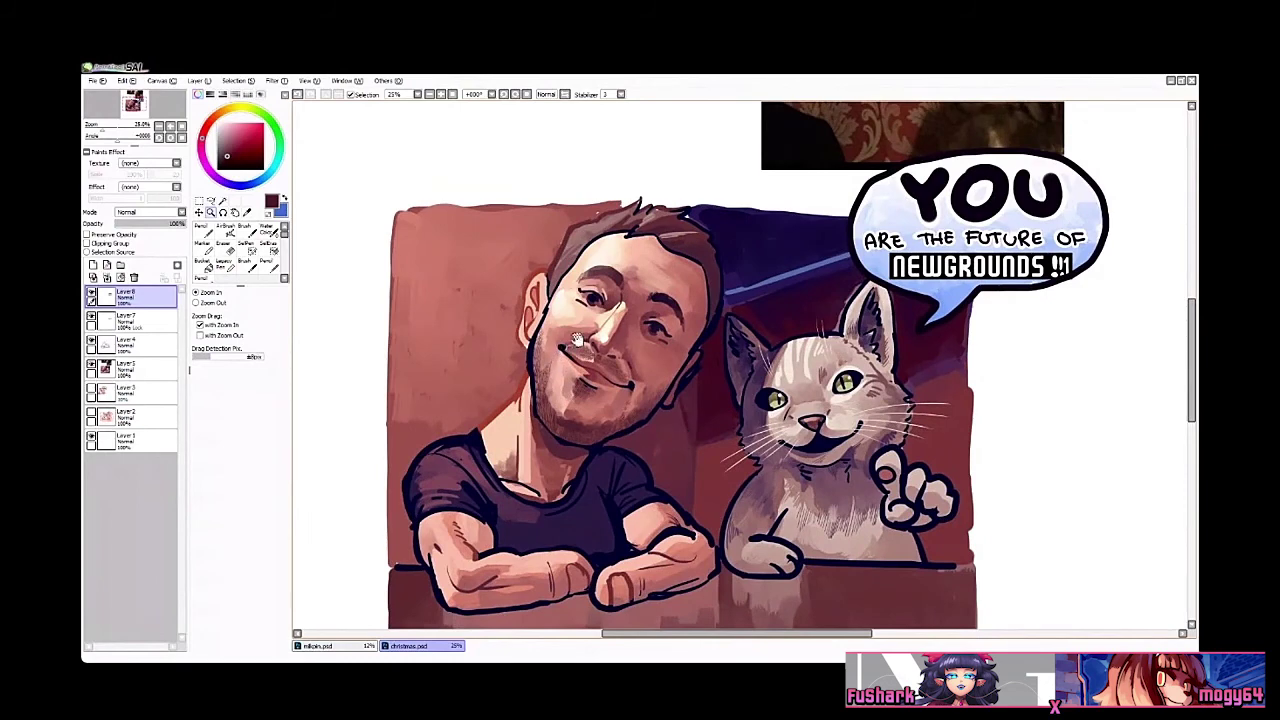
{"action": "left_click", "coordinate": [662, 330]}
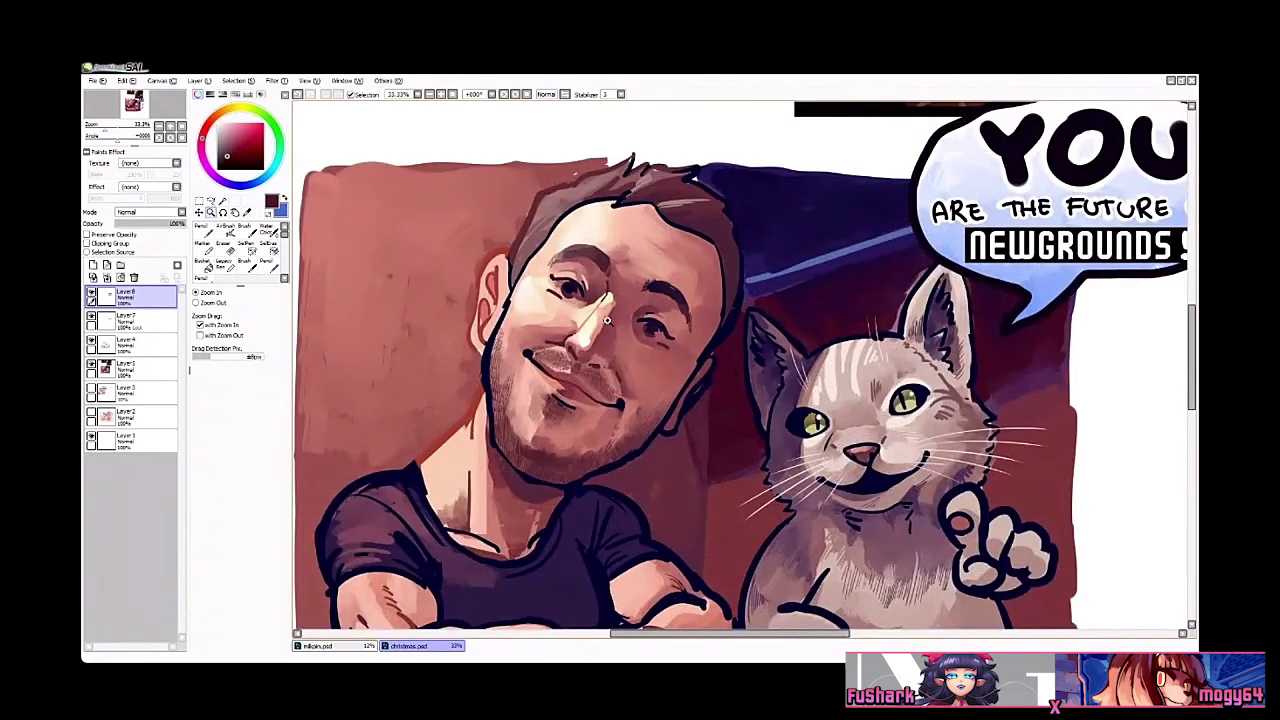
{"action": "left_click_drag", "start_coordinate": [528, 300], "coordinate": [612, 344]}
{"action": "left_click", "coordinate": [612, 243]}
{"action": "left_click_drag", "start_coordinate": [612, 243], "coordinate": [594, 263]}
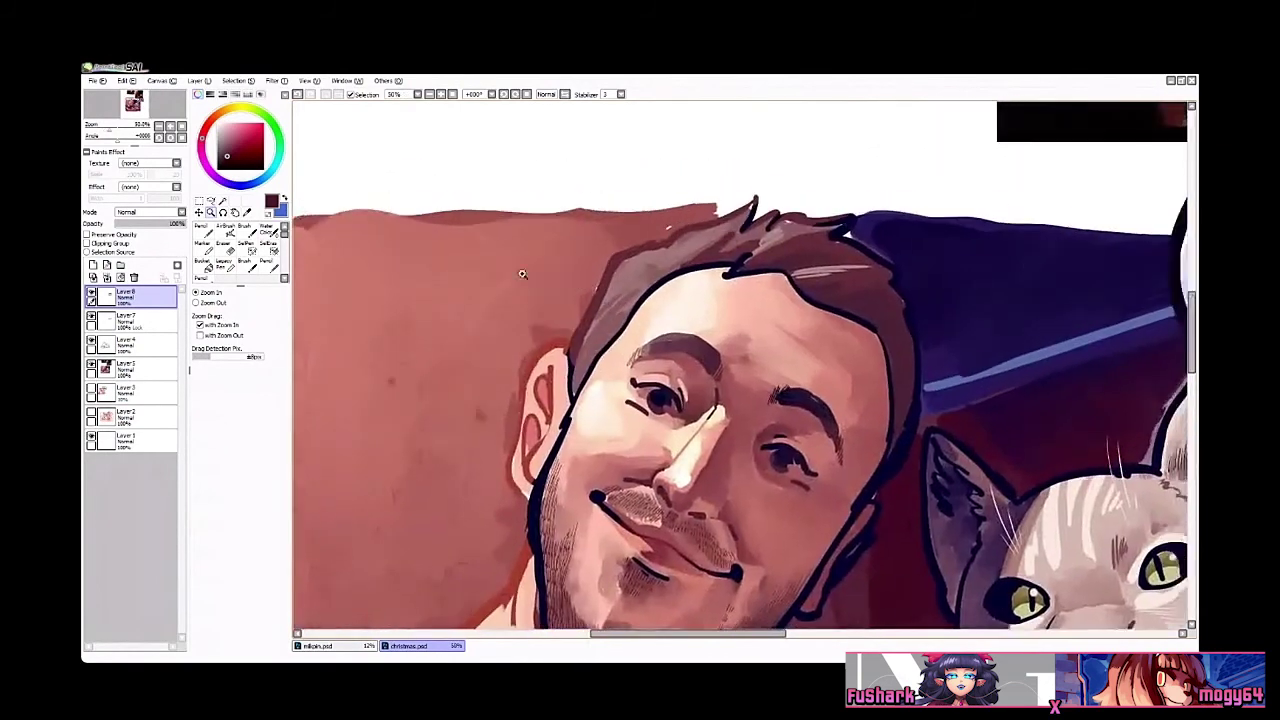
{"action": "left_click", "coordinate": [91, 292]}
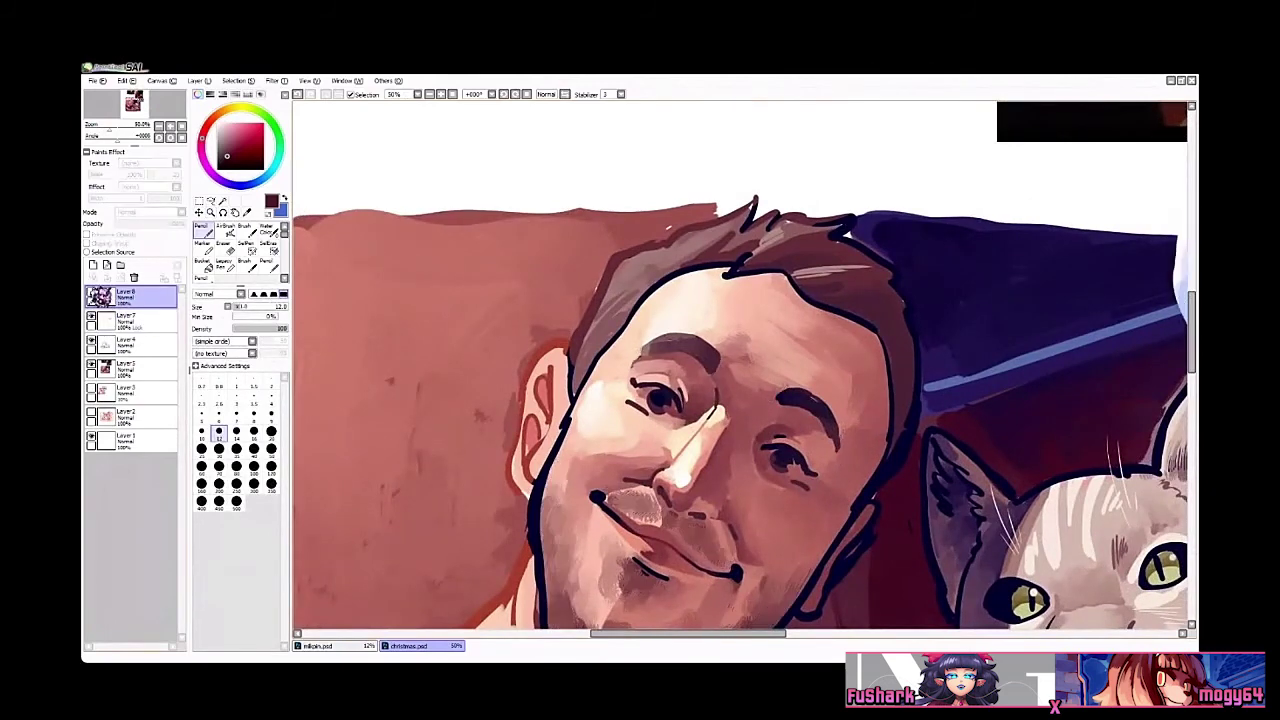
{"action": "left_click", "coordinate": [91, 292]}
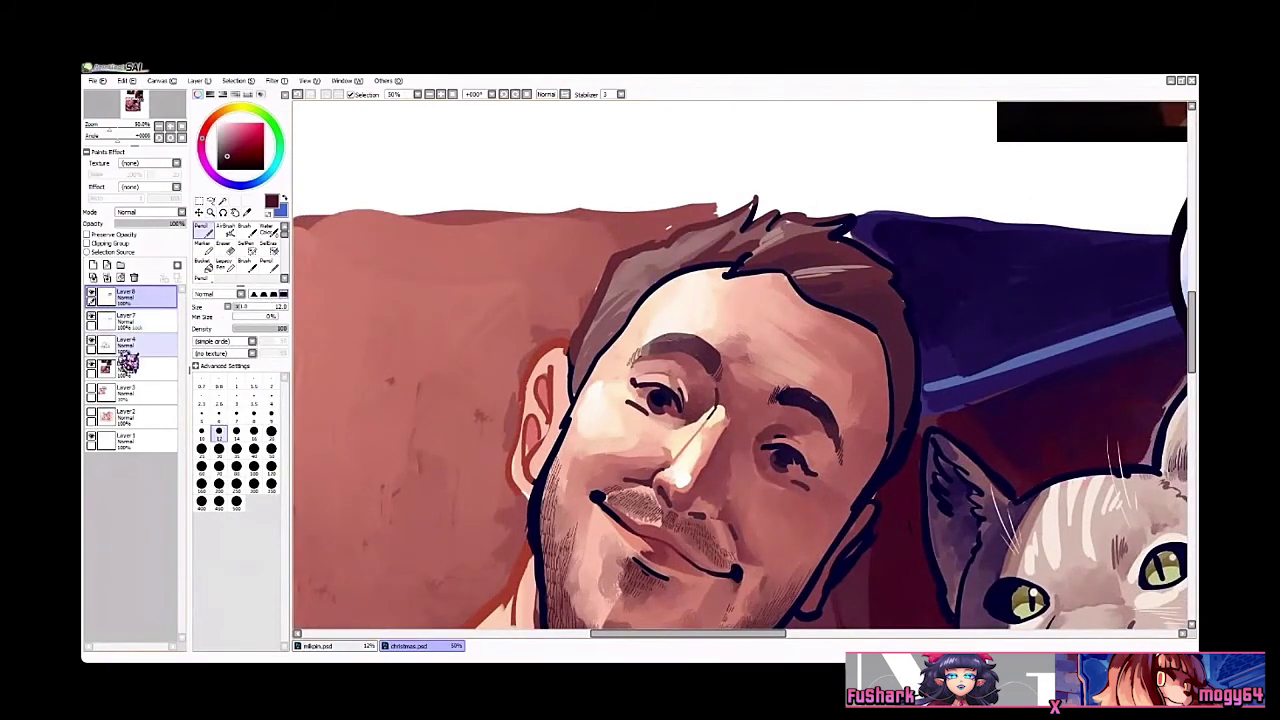
Step: On Layer 4, hatch dark reddish-brown hair strokes along the lit side of the man's hairline, from the fringe down to the sideburn
{"action": "left_click", "coordinate": [106, 346]}
{"action": "scroll", "coordinate": [668, 272], "scroll_direction": "up", "scroll_amount": 2}
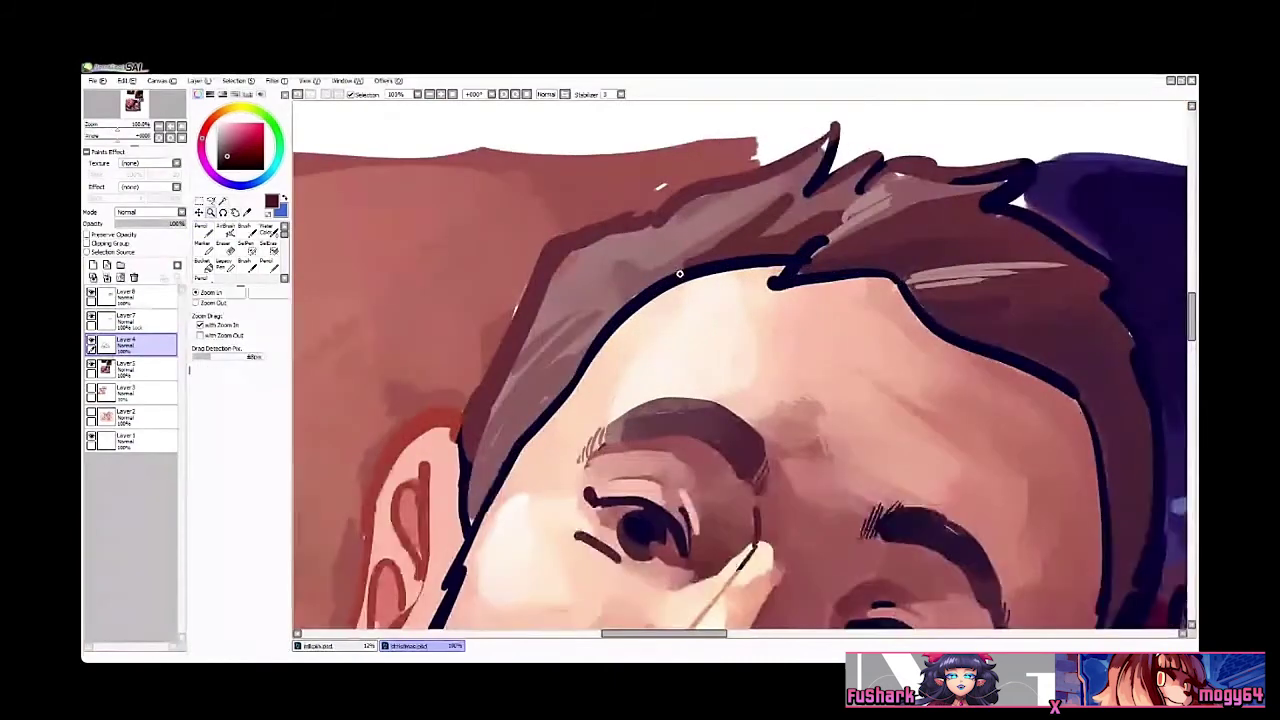
{"action": "mouse_move", "coordinate": [699, 245]}
{"action": "left_mouse_down"}
{"action": "mouse_move", "coordinate": [672, 268]}
{"action": "mouse_move", "coordinate": [765, 216]}
{"action": "mouse_move", "coordinate": [732, 248]}
{"action": "mouse_move", "coordinate": [774, 229]}
{"action": "left_mouse_up"}
{"action": "mouse_move", "coordinate": [718, 269]}
{"action": "left_mouse_down"}
{"action": "mouse_move", "coordinate": [758, 236]}
{"action": "mouse_move", "coordinate": [660, 273]}
{"action": "mouse_move", "coordinate": [584, 354]}
{"action": "left_mouse_up"}
{"action": "right_click", "coordinate": [620, 252]}
{"action": "mouse_move", "coordinate": [645, 302]}
{"action": "left_mouse_down"}
{"action": "mouse_move", "coordinate": [573, 372]}
{"action": "mouse_move", "coordinate": [658, 300]}
{"action": "mouse_move", "coordinate": [596, 362]}
{"action": "mouse_move", "coordinate": [624, 339]}
{"action": "mouse_move", "coordinate": [601, 382]}
{"action": "mouse_move", "coordinate": [620, 376]}
{"action": "mouse_move", "coordinate": [562, 436]}
{"action": "left_mouse_up"}
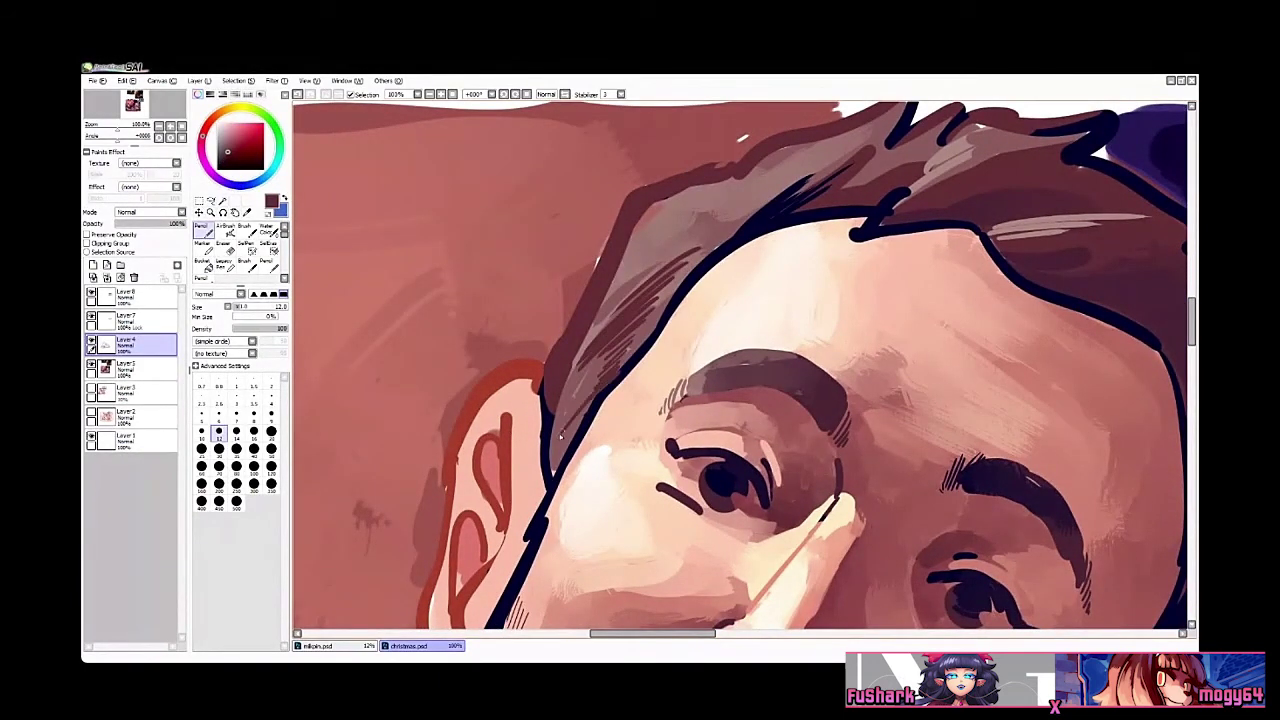
{"action": "left_click_drag", "start_coordinate": [598, 380], "coordinate": [560, 438]}
{"action": "left_click_drag", "start_coordinate": [604, 368], "coordinate": [588, 384]}
{"action": "left_click", "coordinate": [660, 319], "text": "alt"}
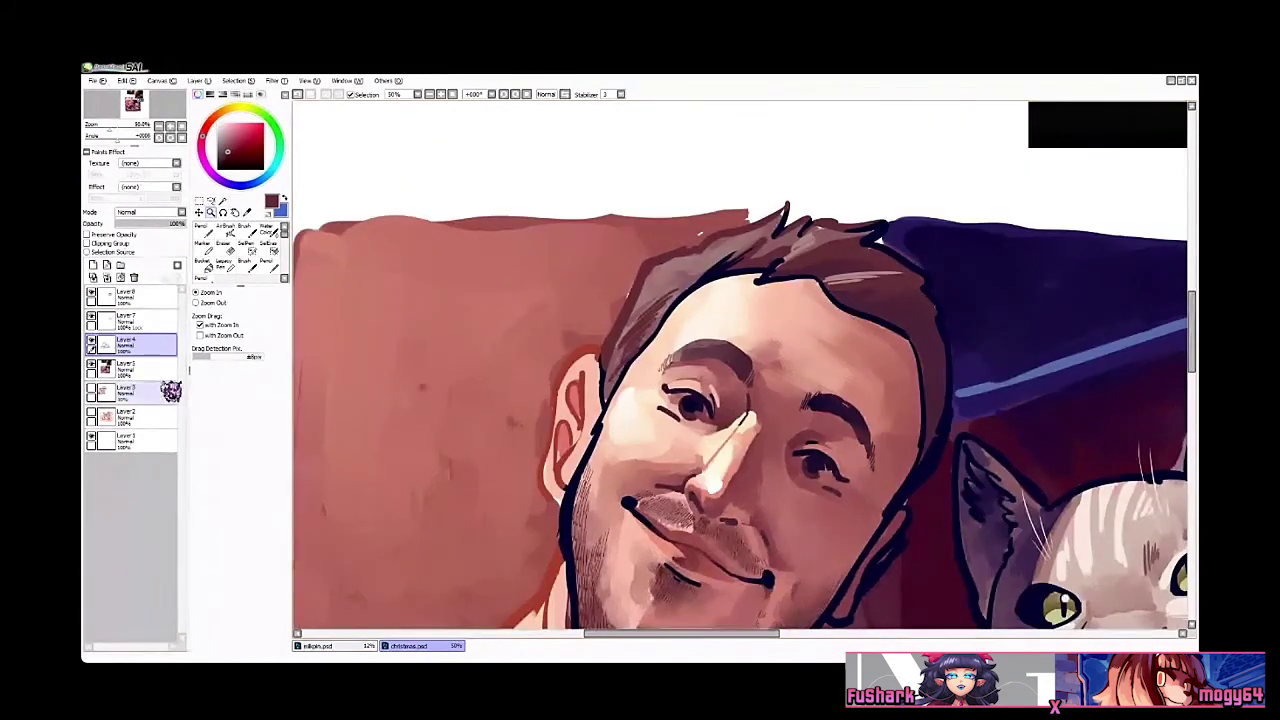
Step: On the painted colour layer below Layer 4, add a thin muted-red shadow line on the forehead beneath the man's fringe
{"action": "left_click", "coordinate": [160, 370]}
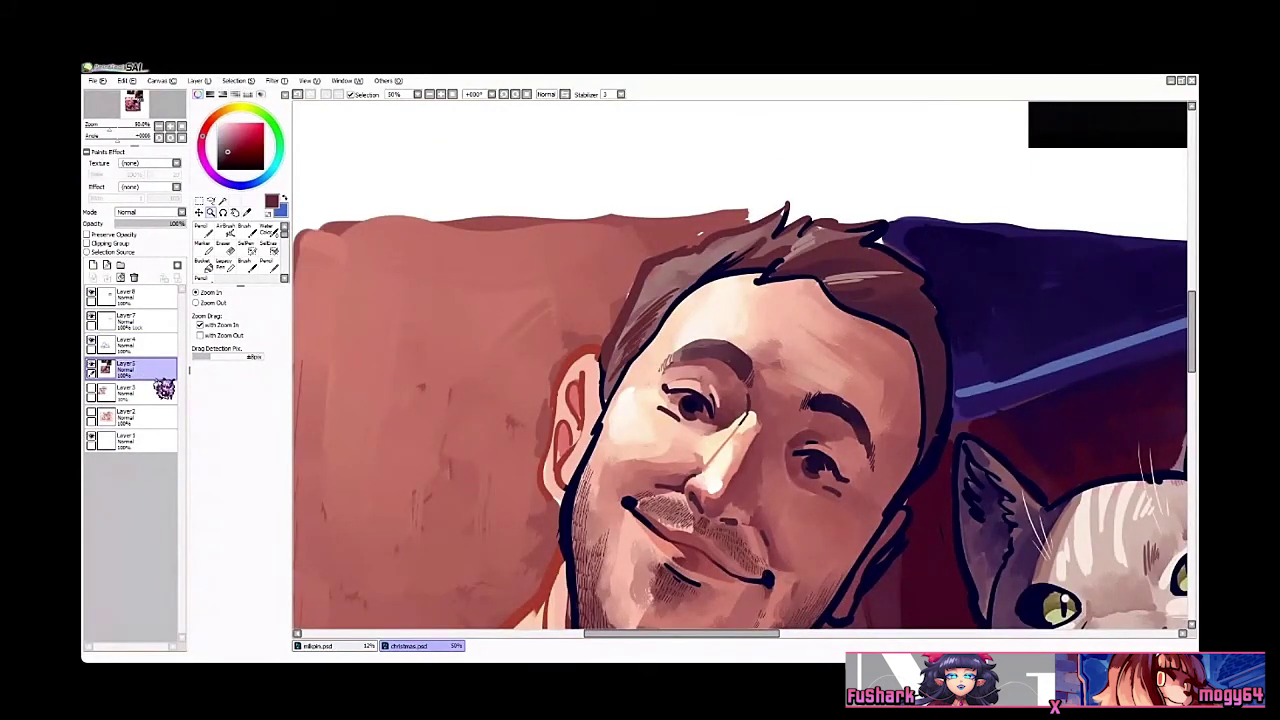
{"action": "left_click", "coordinate": [814, 371], "text": "ctrl"}
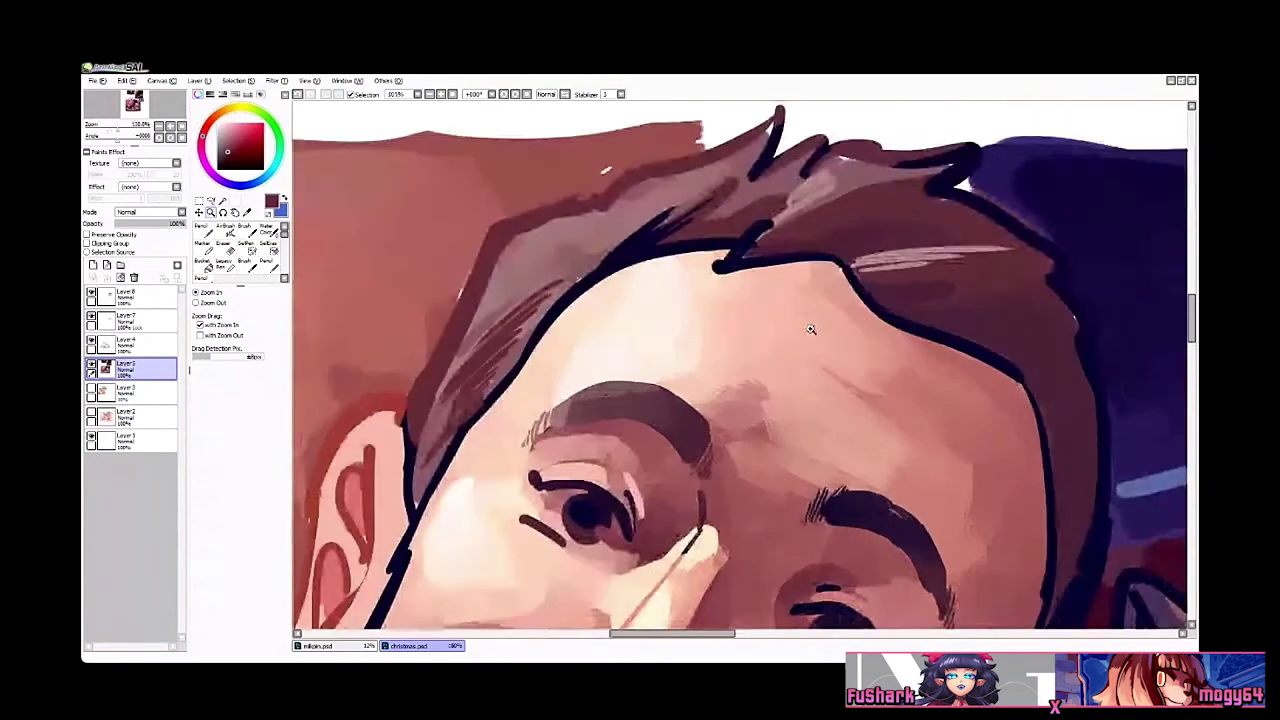
{"action": "mouse_move", "coordinate": [832, 267]}
{"action": "left_mouse_down"}
{"action": "mouse_move", "coordinate": [734, 292]}
{"action": "mouse_move", "coordinate": [787, 265]}
{"action": "left_mouse_up"}
{"action": "key", "text": "ctrl+z"}
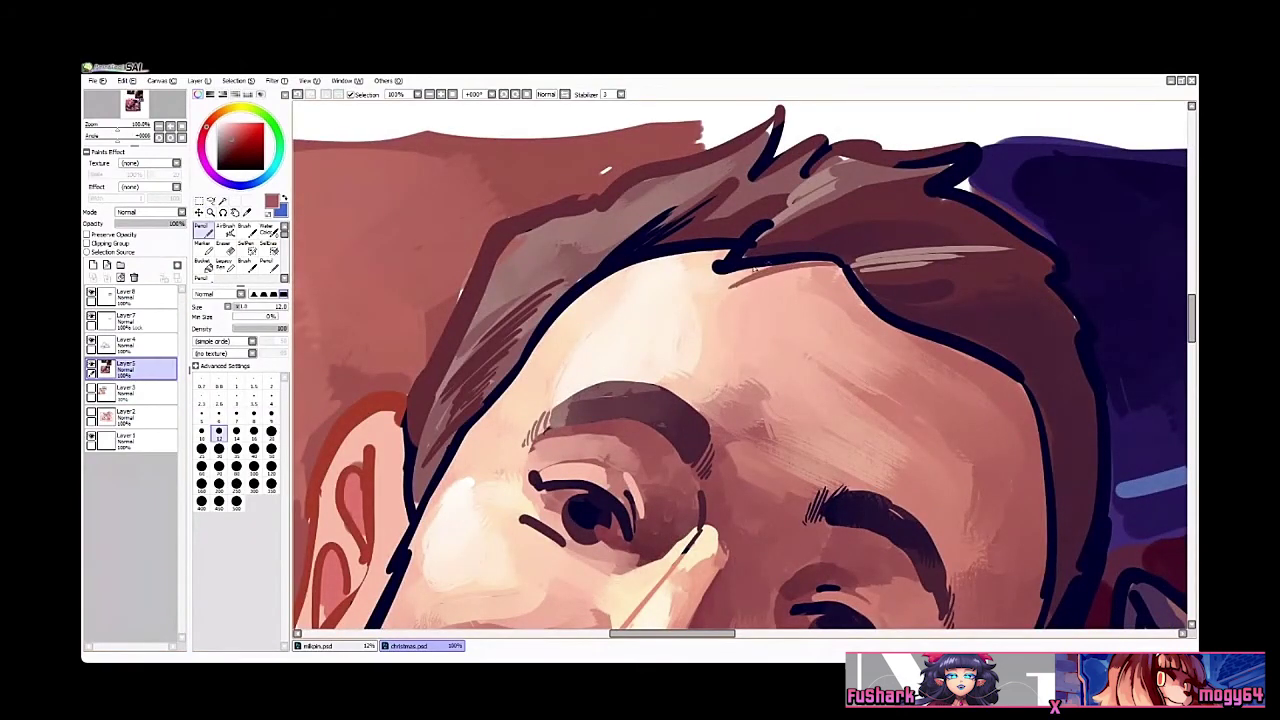
{"action": "left_click_drag", "start_coordinate": [653, 359], "coordinate": [714, 296]}
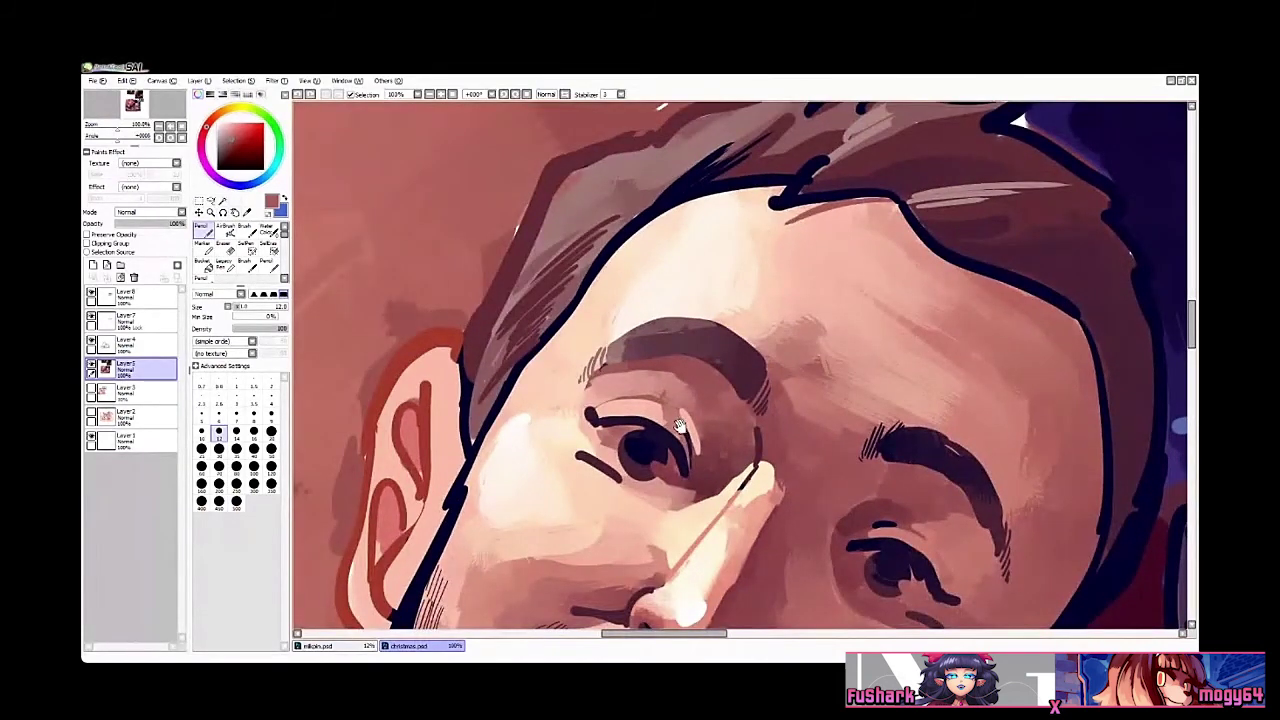
{"action": "left_click_drag", "start_coordinate": [681, 427], "coordinate": [648, 388]}
{"action": "left_click_drag", "start_coordinate": [759, 409], "coordinate": [729, 369]}
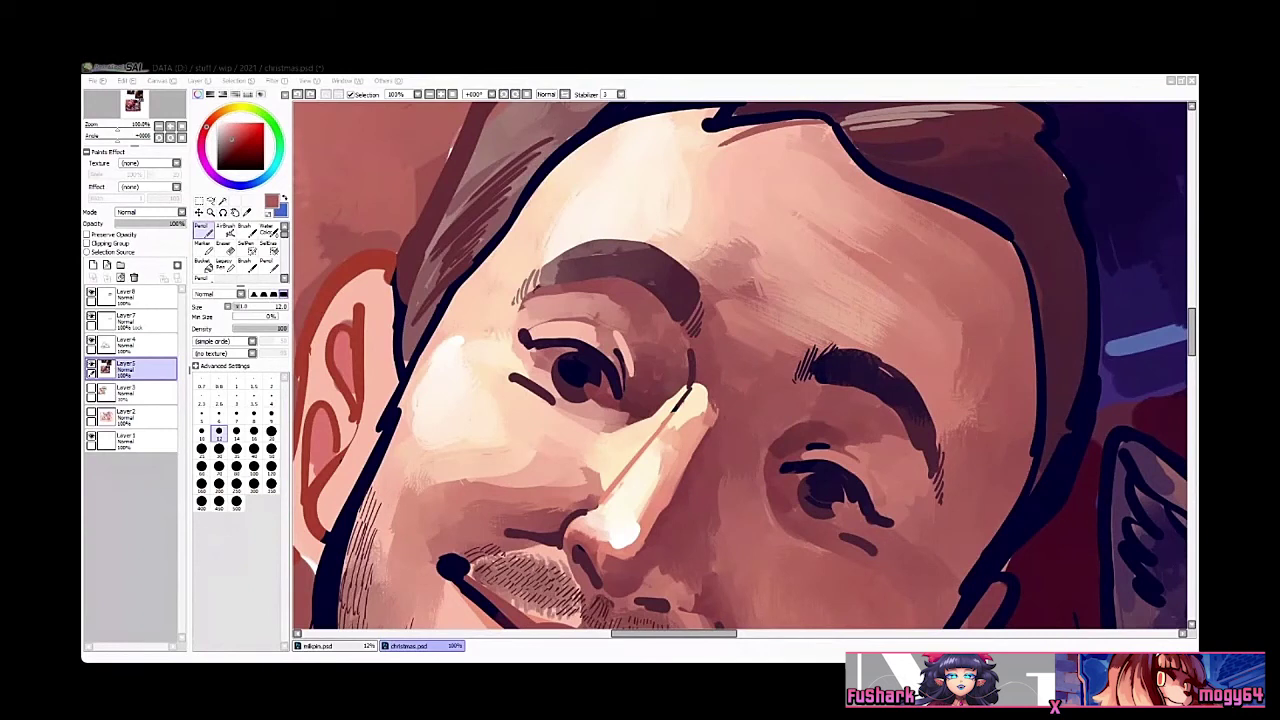
{"action": "left_click", "coordinate": [806, 324]}
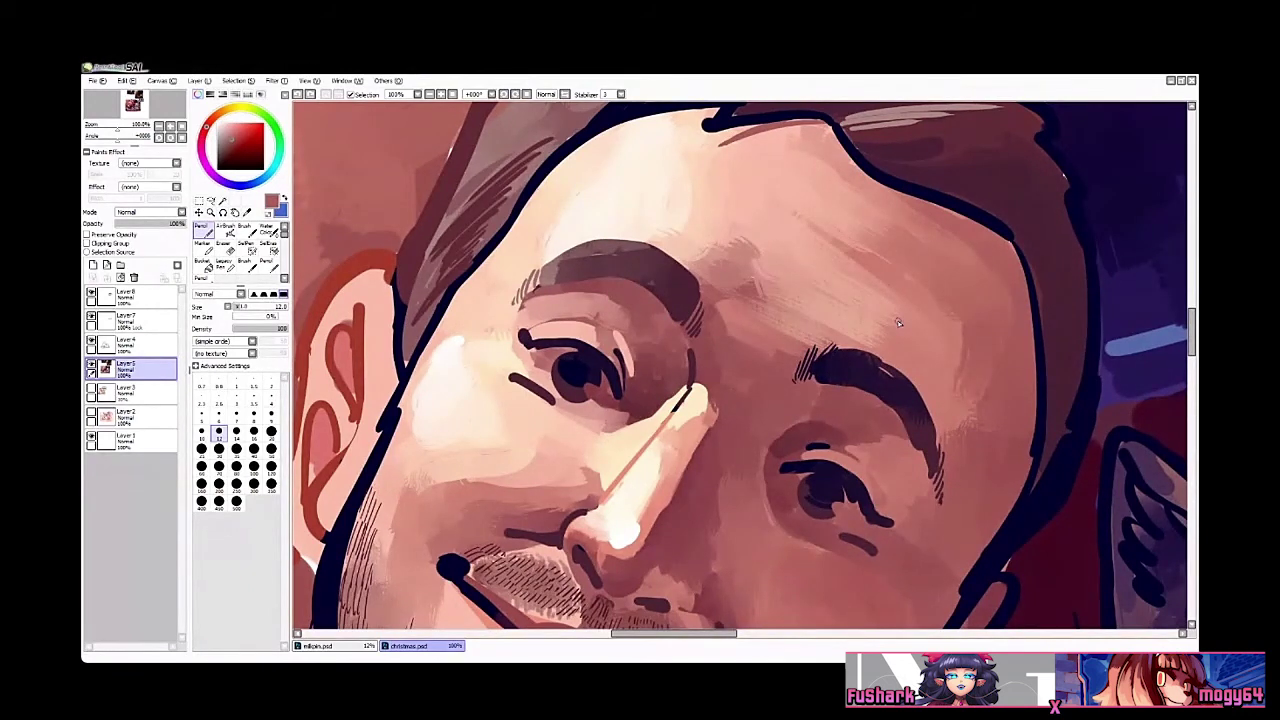
Step: On the topmost layer, sample a cream white and dab a small highlight into each of the man's irises
{"action": "left_click", "coordinate": [125, 326]}
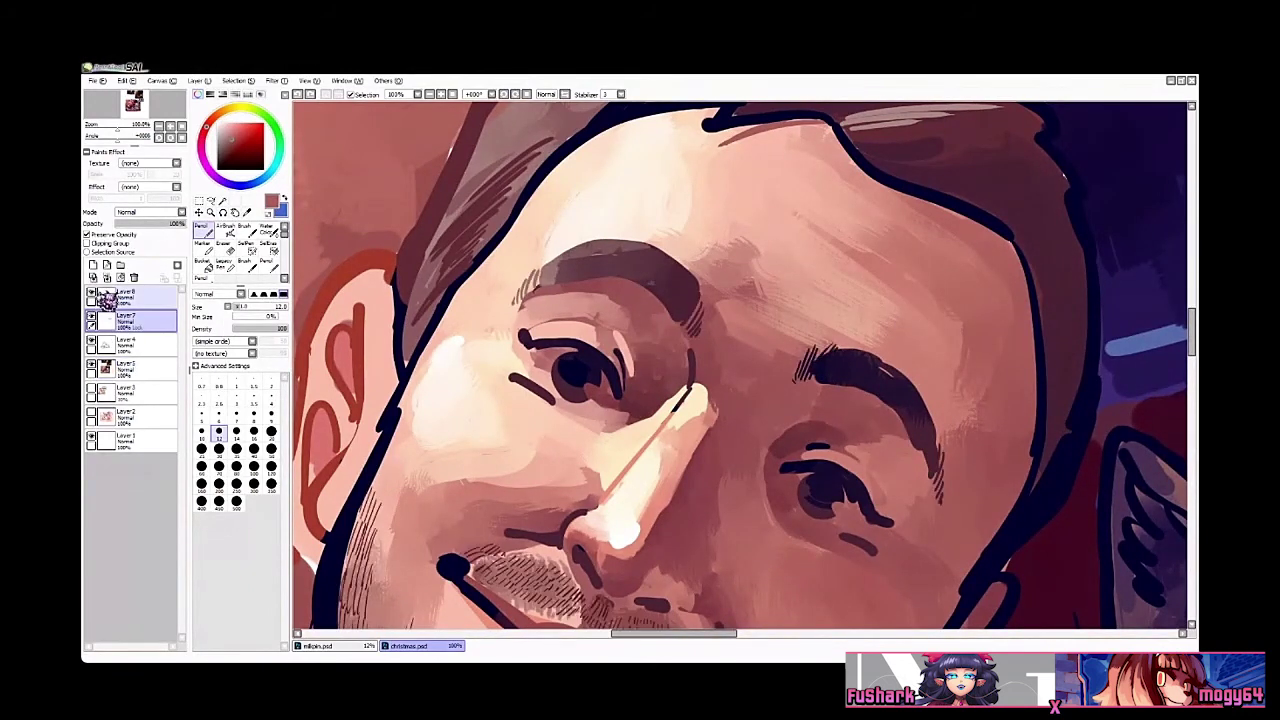
{"action": "left_click", "coordinate": [106, 297]}
{"action": "right_click", "coordinate": [596, 224]}
{"action": "left_click_drag", "start_coordinate": [589, 391], "coordinate": [594, 396]}
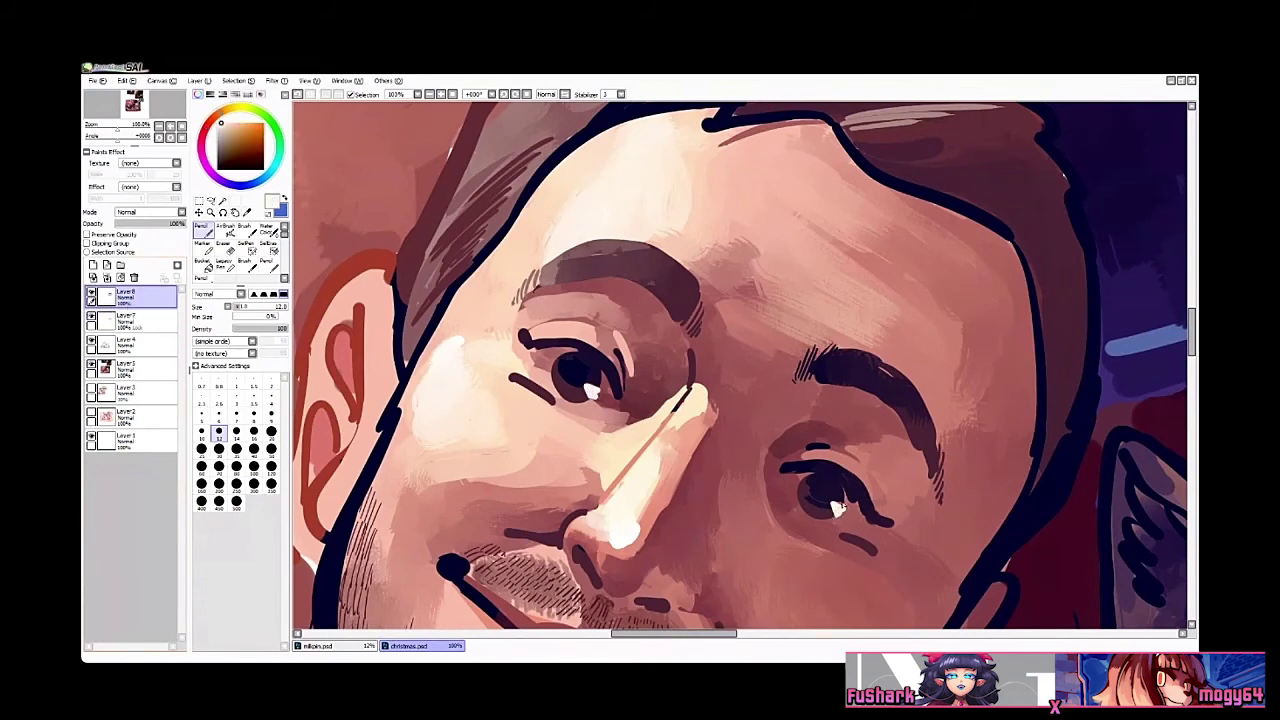
{"action": "key", "text": "space"}
{"action": "mouse_move", "coordinate": [793, 433]}
{"action": "left_mouse_down"}
{"action": "mouse_move", "coordinate": [807, 367]}
{"action": "mouse_move", "coordinate": [788, 330]}
{"action": "mouse_move", "coordinate": [729, 280]}
{"action": "left_mouse_up"}
{"action": "scroll", "coordinate": [800, 374], "scroll_direction": "down", "scroll_amount": 3}
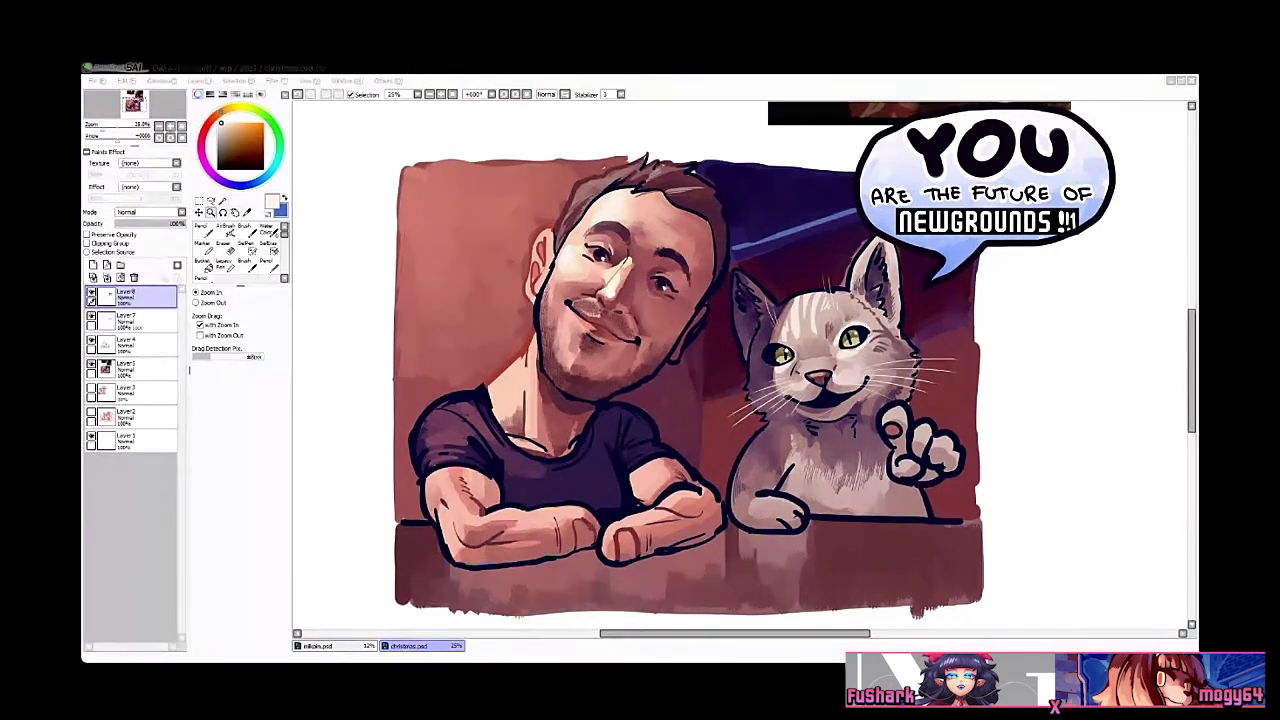
{"action": "left_click", "coordinate": [695, 301]}
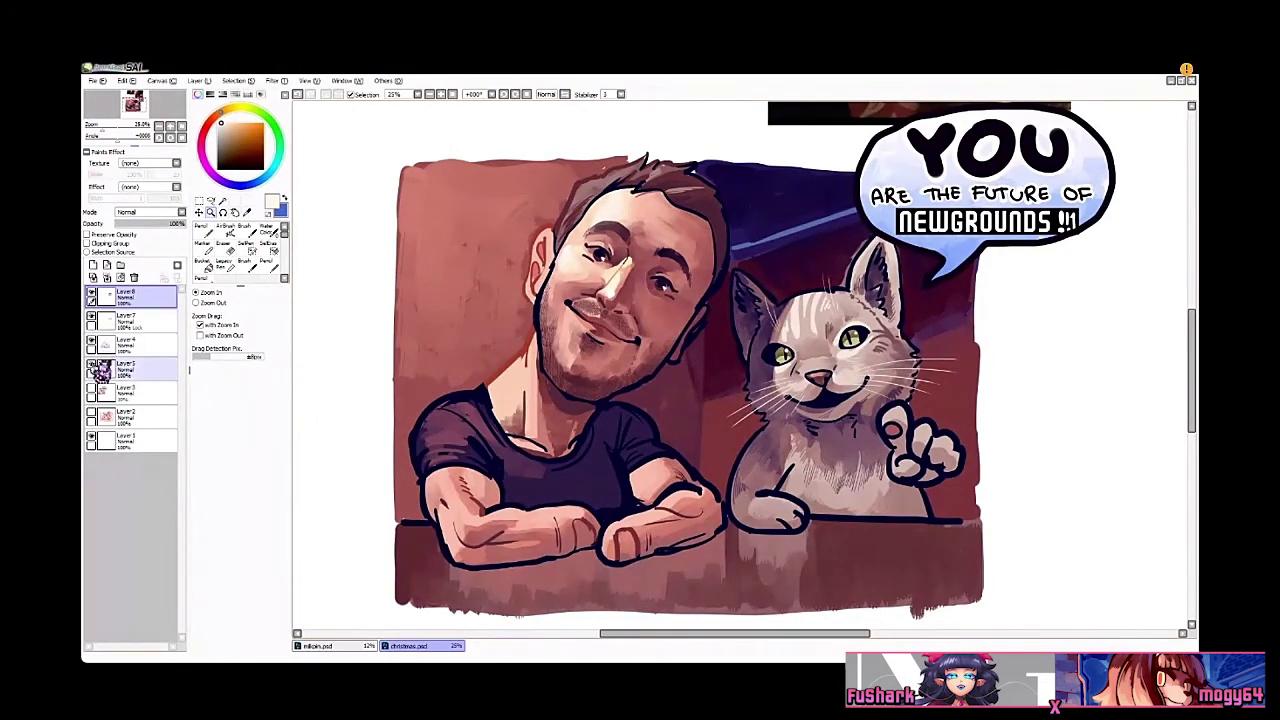
Step: On the painted colour layer, shade the lower part of the nail on the man's left-hand thumb in the picture with muted red
{"action": "left_click", "coordinate": [103, 371]}
{"action": "left_click_drag", "start_coordinate": [575, 485], "coordinate": [573, 439]}
{"action": "scroll", "coordinate": [573, 439], "scroll_direction": "up", "scroll_amount": 2}
{"action": "key", "text": "n"}
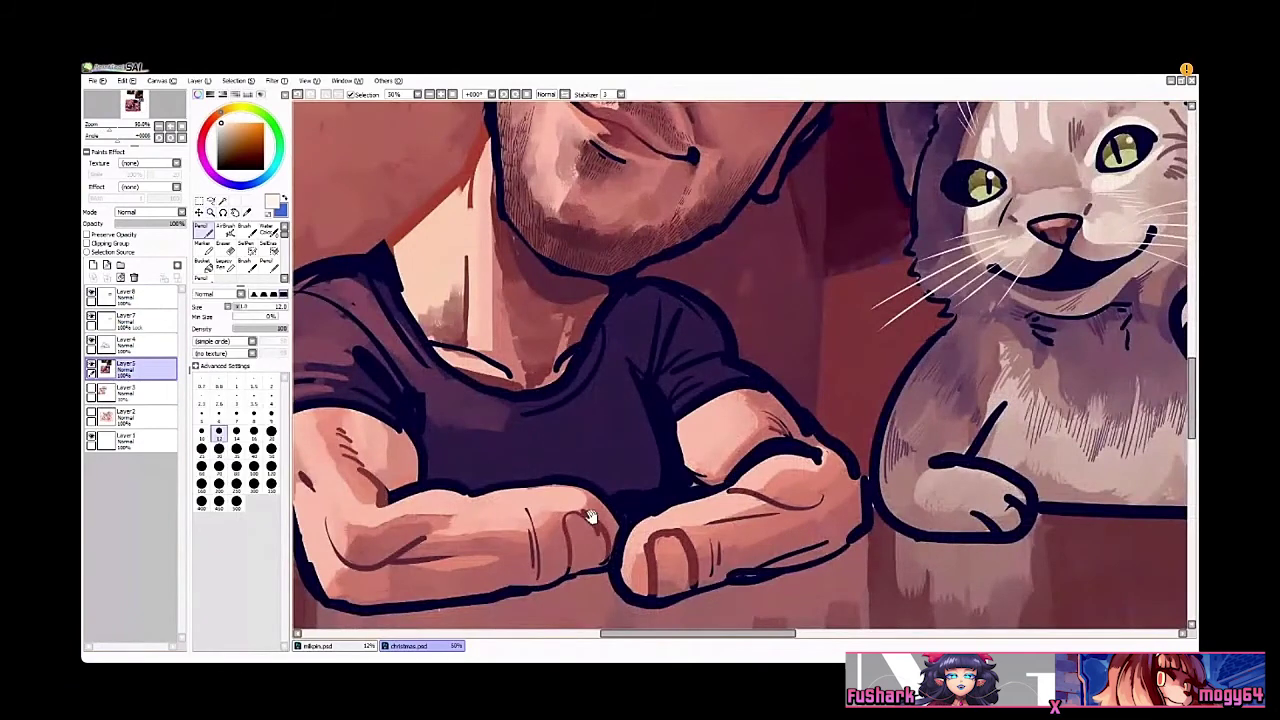
{"action": "left_click_drag", "start_coordinate": [591, 516], "coordinate": [577, 486]}
{"action": "left_click", "coordinate": [577, 483], "text": "ctrl"}
{"action": "right_click", "coordinate": [580, 485]}
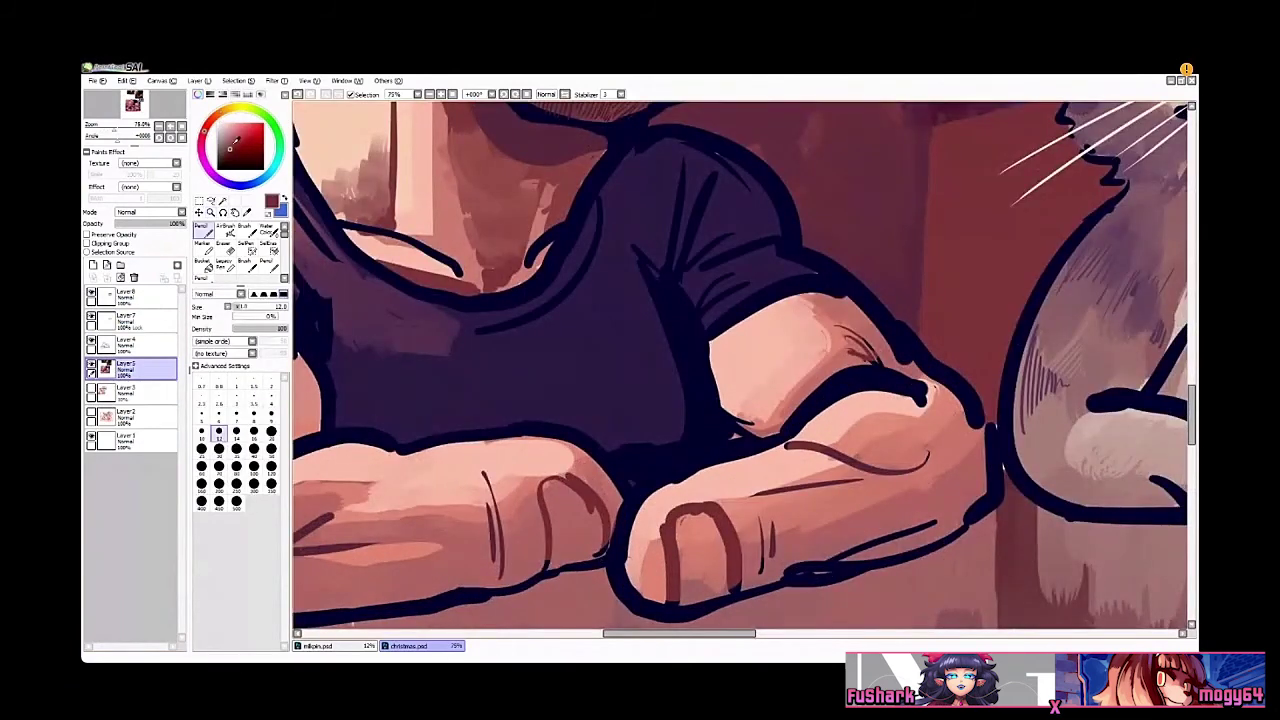
{"action": "left_click", "coordinate": [234, 139]}
{"action": "scroll", "coordinate": [619, 470], "scroll_direction": "down", "scroll_amount": 1}
{"action": "left_click_drag", "start_coordinate": [604, 473], "coordinate": [632, 458]}
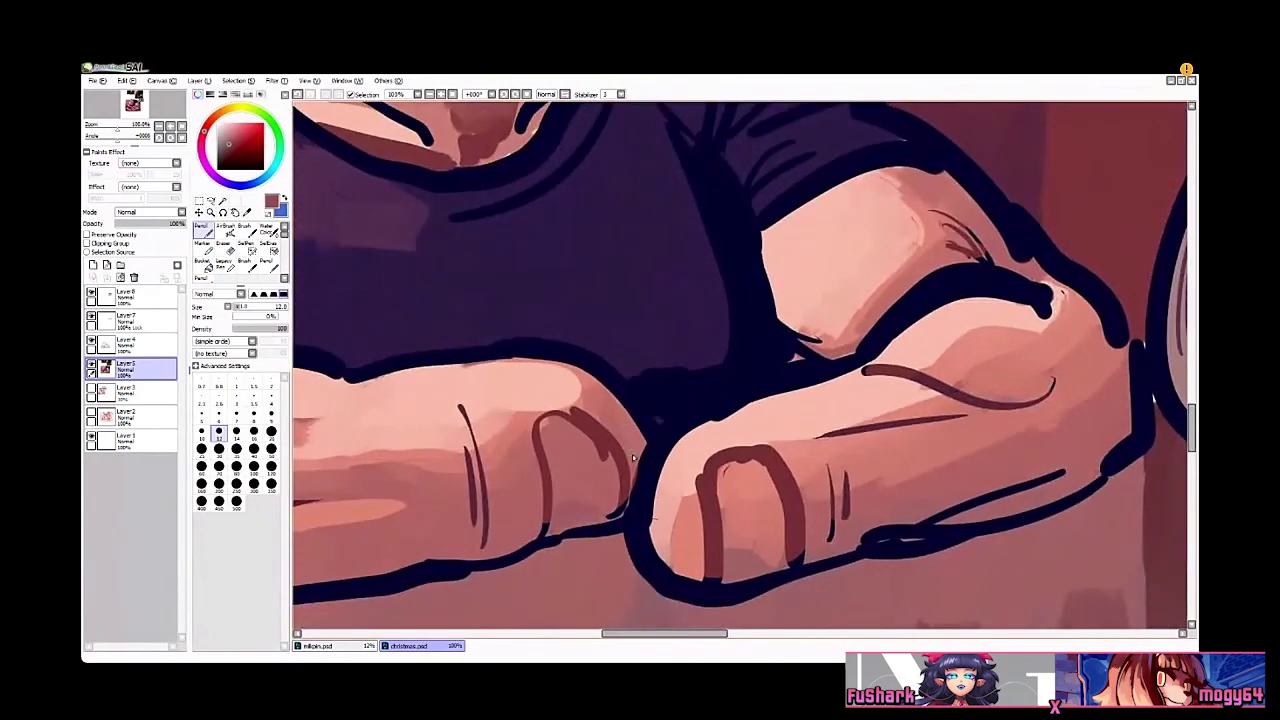
{"action": "mouse_move", "coordinate": [565, 511]}
{"action": "left_mouse_down"}
{"action": "mouse_move", "coordinate": [556, 533]}
{"action": "mouse_move", "coordinate": [604, 482]}
{"action": "mouse_move", "coordinate": [614, 498]}
{"action": "left_mouse_up"}
{"action": "key", "text": "b"}
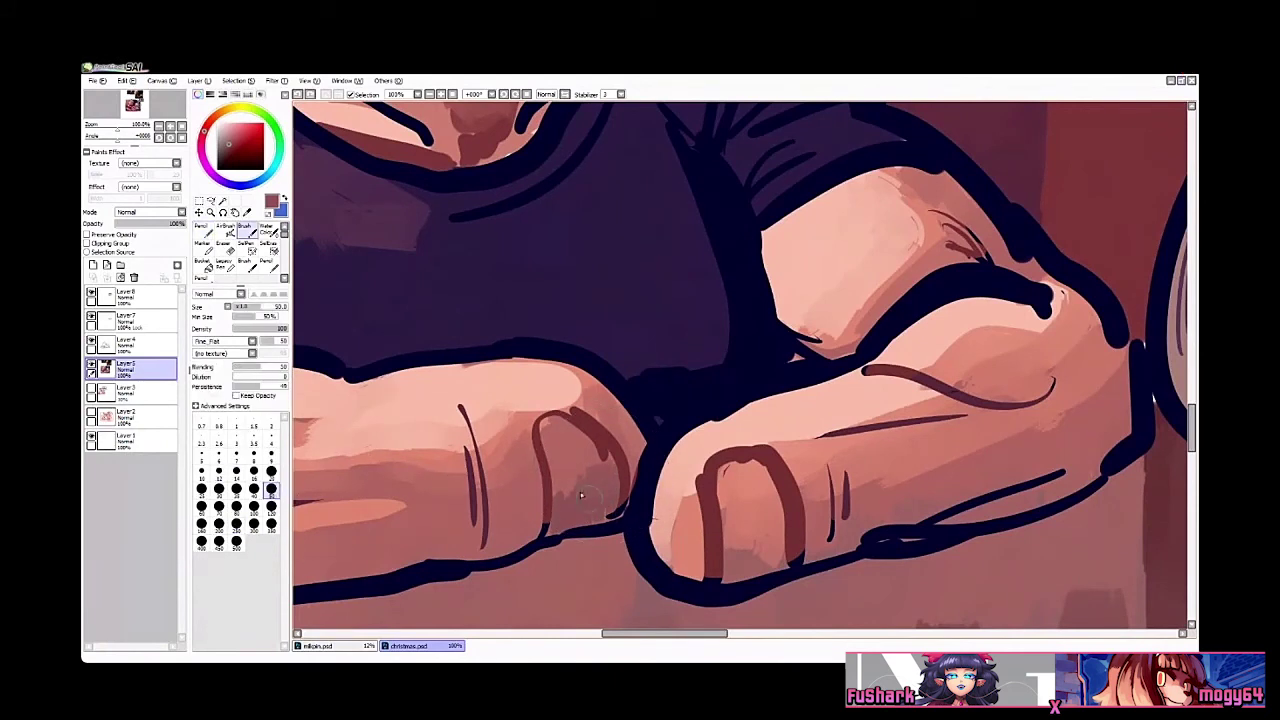
Step: Shade the lower part of the nail on the man's other thumb with the same muted red
{"action": "key", "text": "n"}
{"action": "mouse_move", "coordinate": [736, 540]}
{"action": "left_mouse_down"}
{"action": "mouse_move", "coordinate": [727, 584]}
{"action": "mouse_move", "coordinate": [745, 542]}
{"action": "mouse_move", "coordinate": [758, 583]}
{"action": "mouse_move", "coordinate": [760, 557]}
{"action": "mouse_move", "coordinate": [777, 559]}
{"action": "mouse_move", "coordinate": [770, 518]}
{"action": "mouse_move", "coordinate": [744, 539]}
{"action": "mouse_move", "coordinate": [726, 523]}
{"action": "mouse_move", "coordinate": [766, 508]}
{"action": "mouse_move", "coordinate": [744, 500]}
{"action": "mouse_move", "coordinate": [776, 524]}
{"action": "left_mouse_up"}
{"action": "key", "text": "b"}
{"action": "left_click", "coordinate": [780, 507], "text": "ctrl+alt"}
{"action": "left_click", "coordinate": [780, 507], "text": "ctrl+alt"}
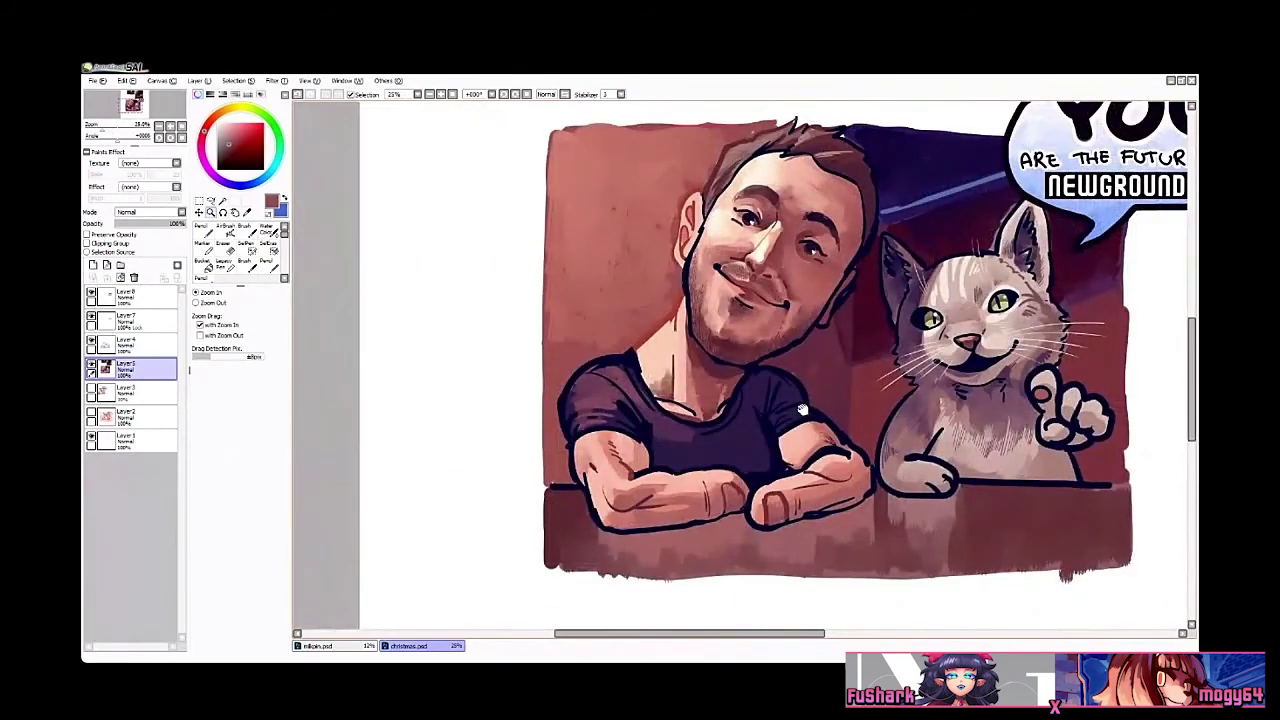
{"action": "scroll", "coordinate": [803, 402], "scroll_direction": "up", "scroll_amount": 2}
{"action": "left_click_drag", "start_coordinate": [802, 409], "coordinate": [769, 424]}
{"action": "scroll", "coordinate": [769, 420], "scroll_direction": "down", "scroll_amount": 1}
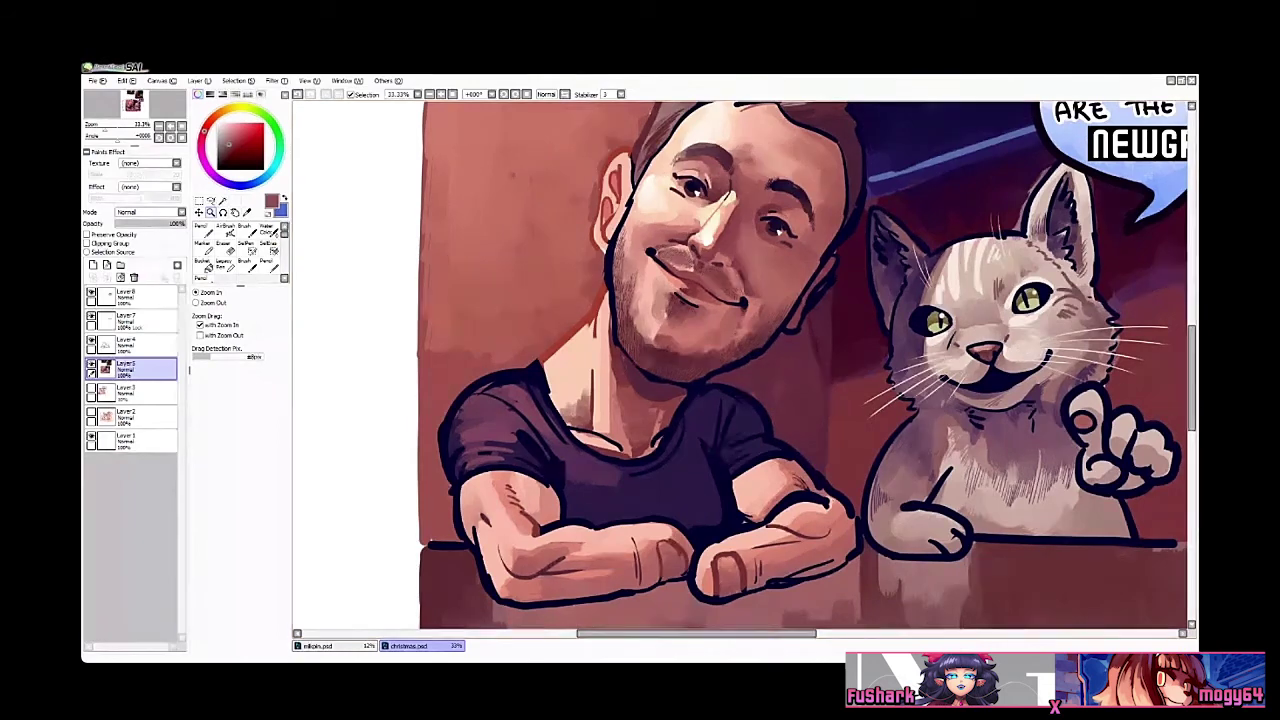
{"action": "key", "text": "alt+Tab"}
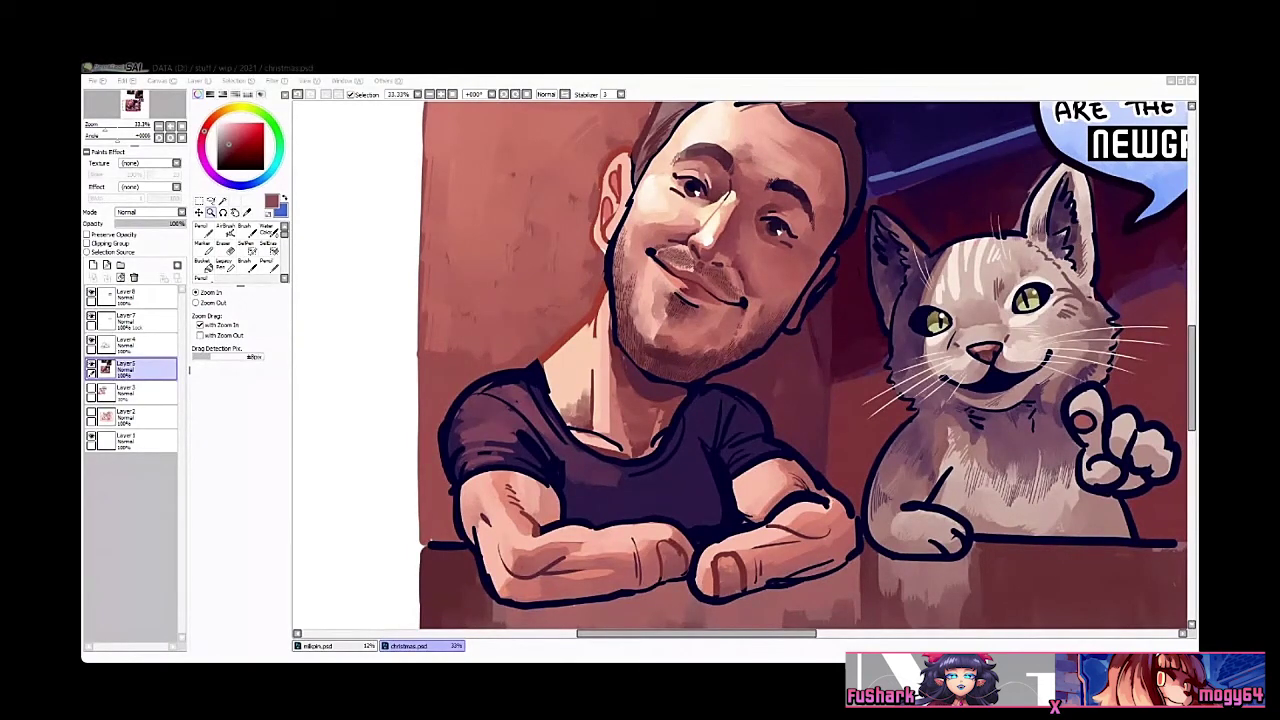
{"action": "left_click", "coordinate": [657, 508]}
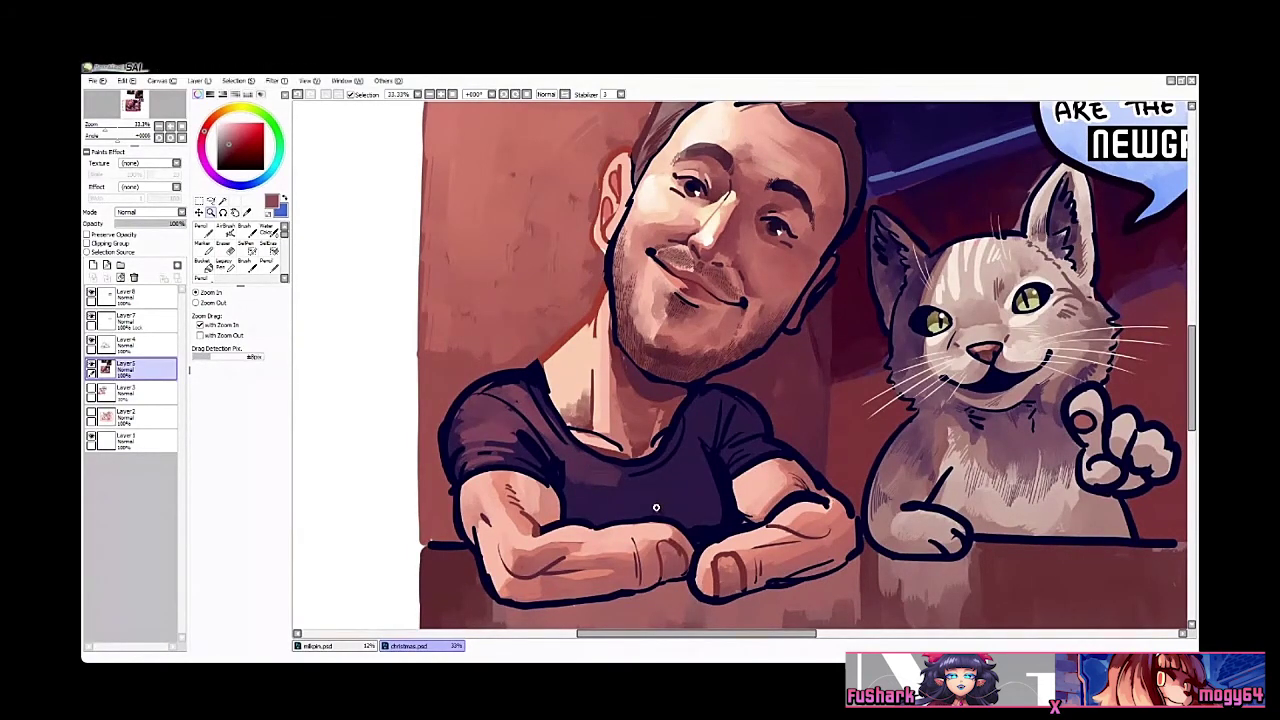
Step: Doodle a tapering dog head outline on the blank canvas beside the painting, with solid eyes and nose at brush size 50
{"action": "left_click_drag", "start_coordinate": [555, 333], "coordinate": [757, 300]}
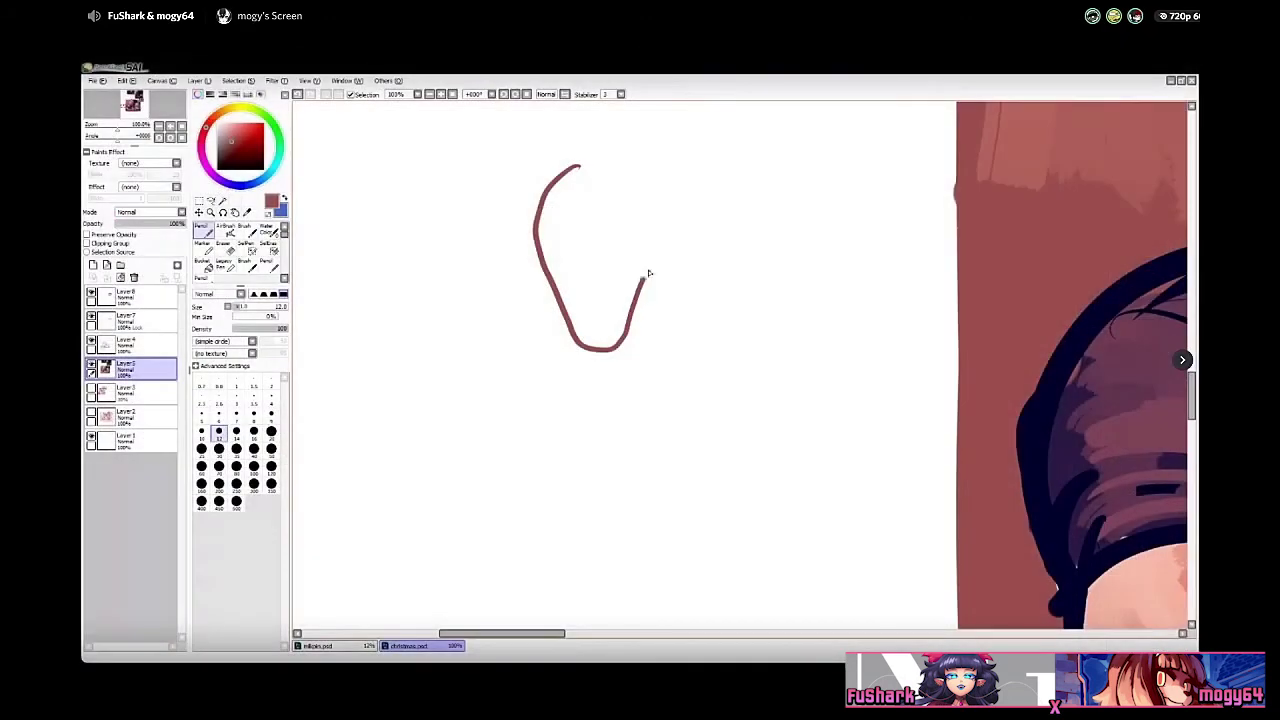
{"action": "mouse_move", "coordinate": [649, 277]}
{"action": "left_mouse_down"}
{"action": "mouse_move", "coordinate": [658, 210]}
{"action": "mouse_move", "coordinate": [596, 163]}
{"action": "left_mouse_up"}
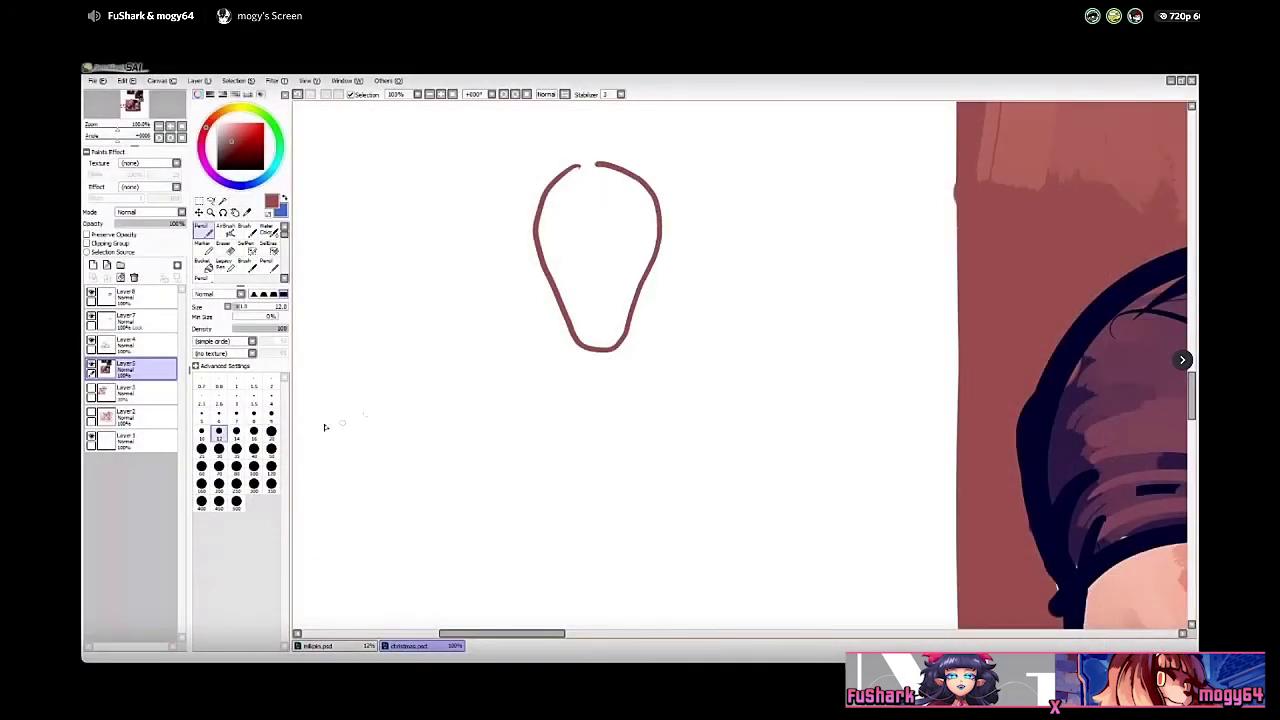
{"action": "left_click", "coordinate": [271, 449]}
{"action": "left_click_drag", "start_coordinate": [544, 240], "coordinate": [552, 254]}
{"action": "left_click_drag", "start_coordinate": [632, 244], "coordinate": [643, 262]}
{"action": "left_click_drag", "start_coordinate": [595, 332], "coordinate": [599, 335]}
Step: Draw two large pointed ears with inner fold lines on either side of the dog's head
{"action": "left_click_drag", "start_coordinate": [657, 249], "coordinate": [665, 276]}
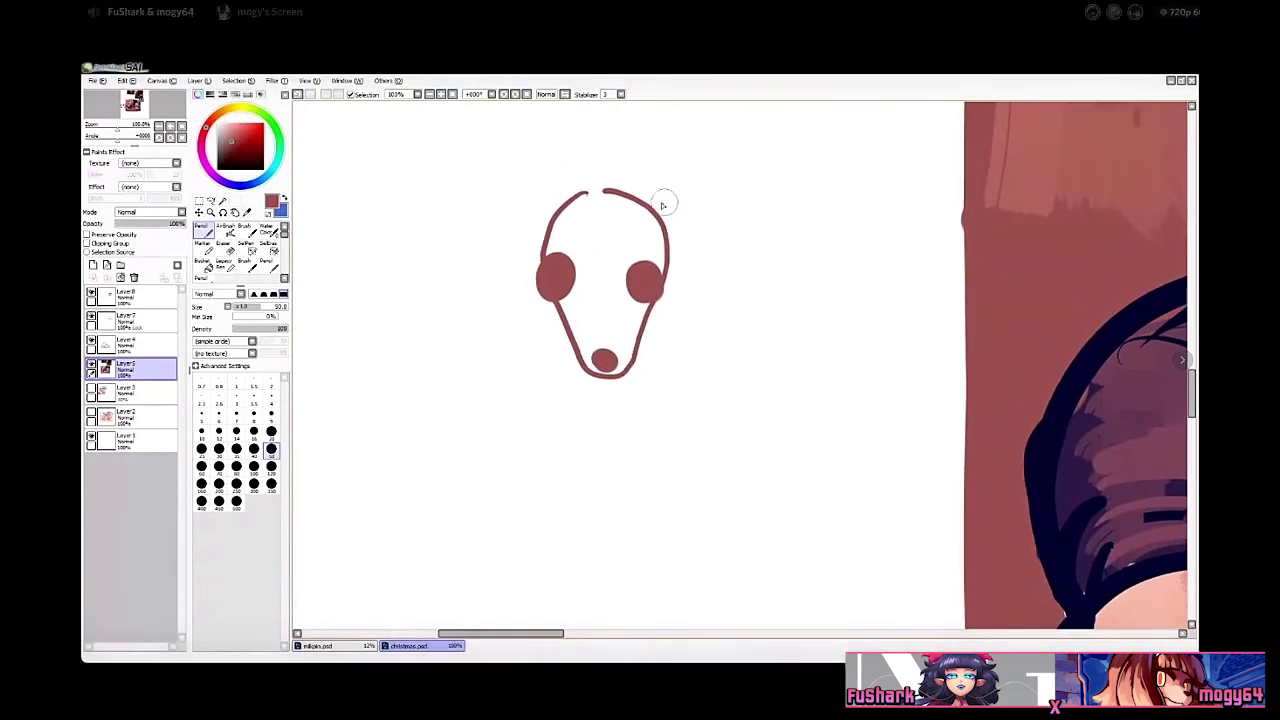
{"action": "mouse_move", "coordinate": [662, 205]}
{"action": "left_mouse_down"}
{"action": "mouse_move", "coordinate": [711, 144]}
{"action": "mouse_move", "coordinate": [791, 115]}
{"action": "mouse_move", "coordinate": [774, 174]}
{"action": "mouse_move", "coordinate": [707, 230]}
{"action": "mouse_move", "coordinate": [671, 213]}
{"action": "mouse_move", "coordinate": [685, 230]}
{"action": "mouse_move", "coordinate": [690, 186]}
{"action": "mouse_move", "coordinate": [765, 134]}
{"action": "left_mouse_up"}
{"action": "mouse_move", "coordinate": [587, 194]}
{"action": "left_mouse_down"}
{"action": "mouse_move", "coordinate": [638, 240]}
{"action": "mouse_move", "coordinate": [577, 206]}
{"action": "mouse_move", "coordinate": [512, 193]}
{"action": "left_mouse_up"}
{"action": "mouse_move", "coordinate": [488, 192]}
{"action": "left_mouse_down"}
{"action": "mouse_move", "coordinate": [525, 262]}
{"action": "mouse_move", "coordinate": [593, 285]}
{"action": "mouse_move", "coordinate": [611, 266]}
{"action": "mouse_move", "coordinate": [518, 210]}
{"action": "left_mouse_up"}
Step: Erase a large upper highlight and a smaller lower highlight in each of the dog's eyes
{"action": "key", "text": "e"}
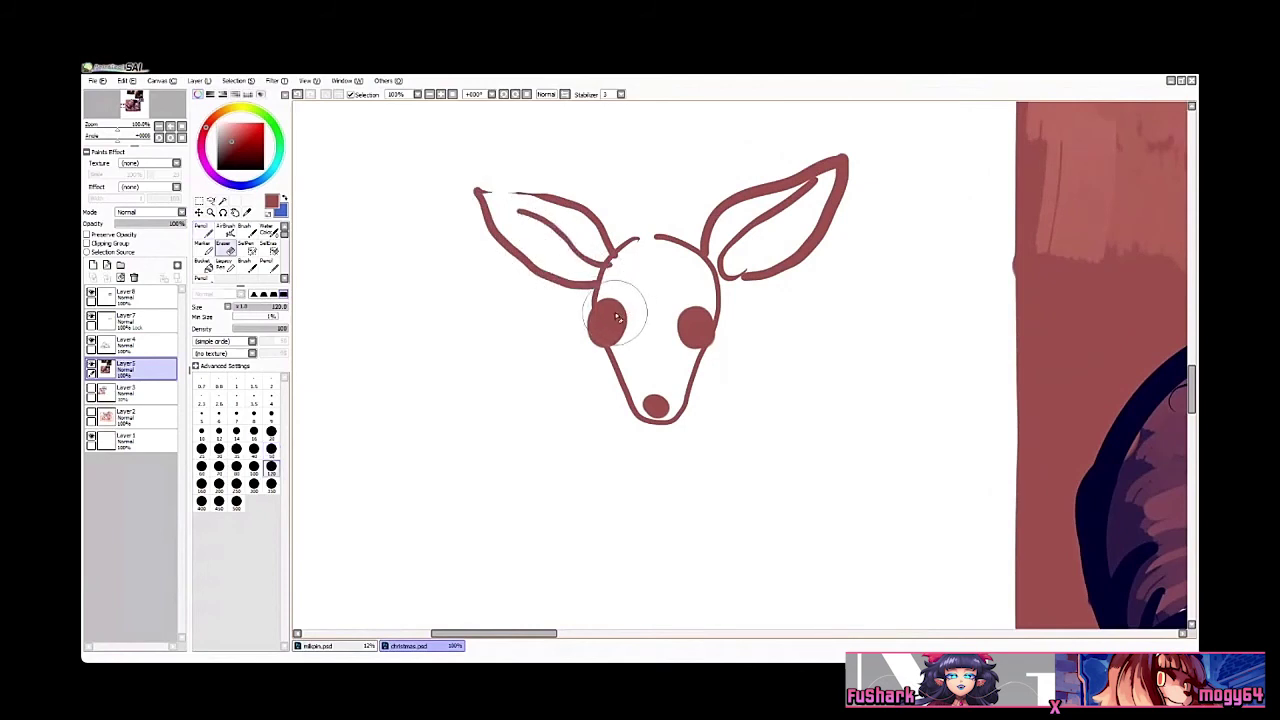
{"action": "left_click", "coordinate": [614, 316]}
{"action": "left_click", "coordinate": [270, 449]}
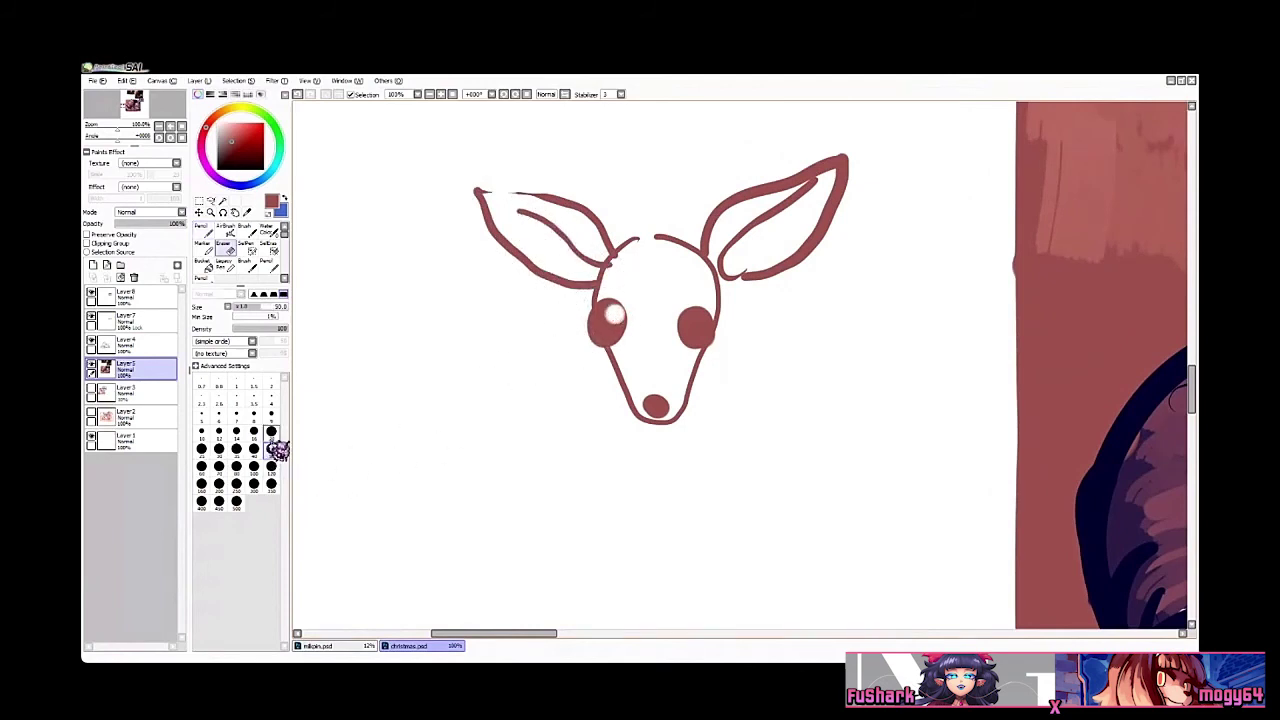
{"action": "left_click", "coordinate": [704, 320]}
{"action": "left_click", "coordinate": [604, 340]}
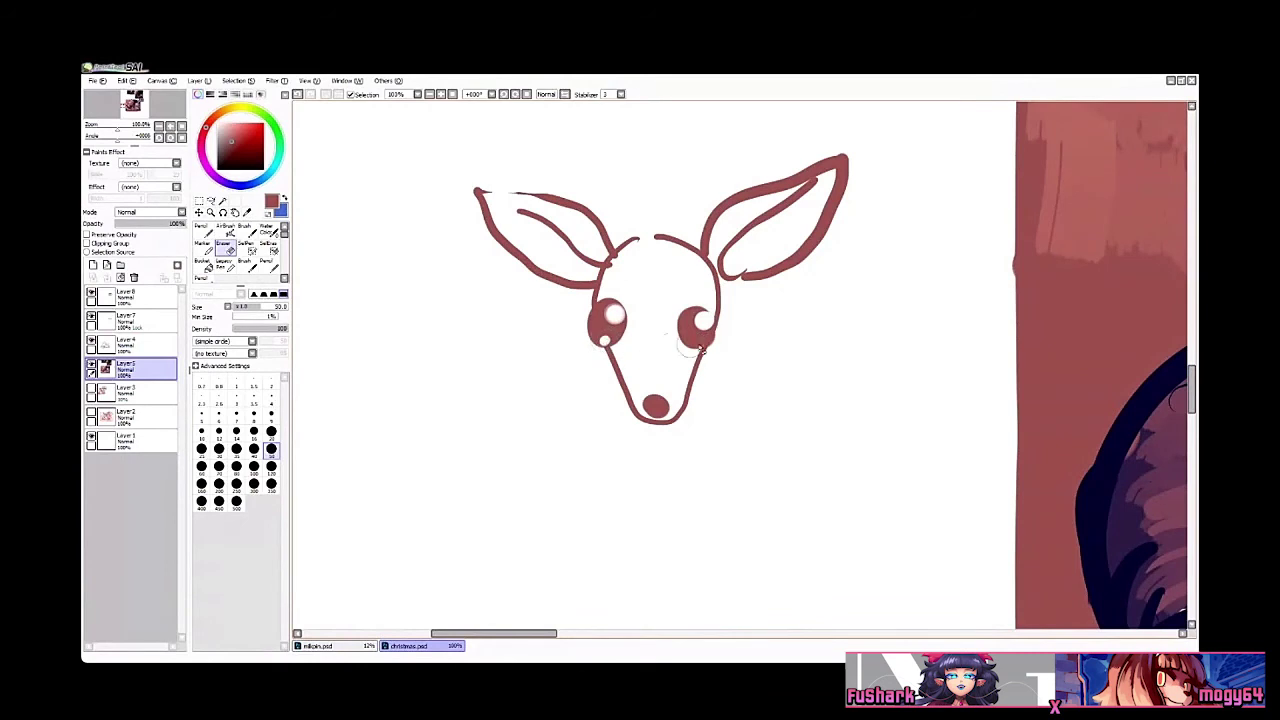
{"action": "left_click", "coordinate": [690, 341]}
Step: Draw the dog's small body below the head, with a dark back, a curved tail and thin splayed legs
{"action": "mouse_move", "coordinate": [630, 377]}
{"action": "left_mouse_down"}
{"action": "mouse_move", "coordinate": [595, 379]}
{"action": "mouse_move", "coordinate": [562, 413]}
{"action": "mouse_move", "coordinate": [526, 497]}
{"action": "mouse_move", "coordinate": [593, 427]}
{"action": "mouse_move", "coordinate": [611, 509]}
{"action": "mouse_move", "coordinate": [642, 433]}
{"action": "mouse_move", "coordinate": [742, 483]}
{"action": "mouse_move", "coordinate": [684, 414]}
{"action": "left_mouse_up"}
{"action": "key", "text": "n"}
{"action": "mouse_move", "coordinate": [573, 454]}
{"action": "left_mouse_down"}
{"action": "mouse_move", "coordinate": [563, 484]}
{"action": "mouse_move", "coordinate": [559, 422]}
{"action": "mouse_move", "coordinate": [523, 488]}
{"action": "mouse_move", "coordinate": [537, 431]}
{"action": "mouse_move", "coordinate": [534, 457]}
{"action": "mouse_move", "coordinate": [491, 401]}
{"action": "mouse_move", "coordinate": [537, 425]}
{"action": "mouse_move", "coordinate": [561, 414]}
{"action": "mouse_move", "coordinate": [555, 442]}
{"action": "mouse_move", "coordinate": [521, 406]}
{"action": "mouse_move", "coordinate": [604, 378]}
{"action": "left_mouse_up"}
{"action": "key", "text": "e"}
{"action": "key", "text": "n"}
{"action": "key", "text": "ctrl+z"}
{"action": "key", "text": "ctrl+z"}
{"action": "key", "text": "ctrl+z"}
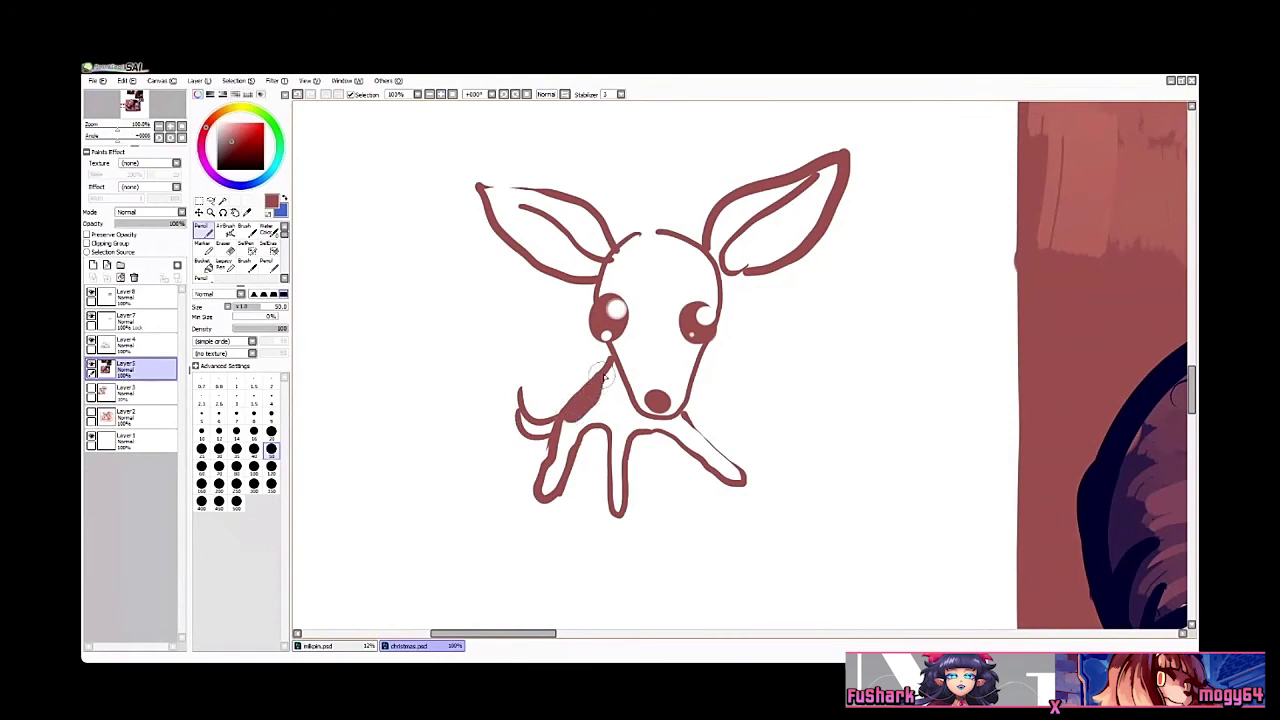
Step: Fill dark markings on the dog's ears and around its eyes, and add a round spot on its forehead
{"action": "mouse_move", "coordinate": [628, 243]}
{"action": "left_mouse_down"}
{"action": "mouse_move", "coordinate": [642, 328]}
{"action": "mouse_move", "coordinate": [622, 355]}
{"action": "mouse_move", "coordinate": [634, 297]}
{"action": "mouse_move", "coordinate": [606, 258]}
{"action": "left_mouse_up"}
{"action": "mouse_move", "coordinate": [648, 248]}
{"action": "left_mouse_down"}
{"action": "mouse_move", "coordinate": [692, 246]}
{"action": "mouse_move", "coordinate": [673, 305]}
{"action": "mouse_move", "coordinate": [695, 360]}
{"action": "mouse_move", "coordinate": [668, 316]}
{"action": "mouse_move", "coordinate": [681, 292]}
{"action": "mouse_move", "coordinate": [706, 289]}
{"action": "mouse_move", "coordinate": [693, 275]}
{"action": "mouse_move", "coordinate": [770, 196]}
{"action": "mouse_move", "coordinate": [758, 203]}
{"action": "mouse_move", "coordinate": [822, 177]}
{"action": "mouse_move", "coordinate": [724, 298]}
{"action": "mouse_move", "coordinate": [588, 258]}
{"action": "left_mouse_up"}
{"action": "key", "text": "ctrl+space"}
{"action": "left_click", "coordinate": [687, 262], "text": "alt"}
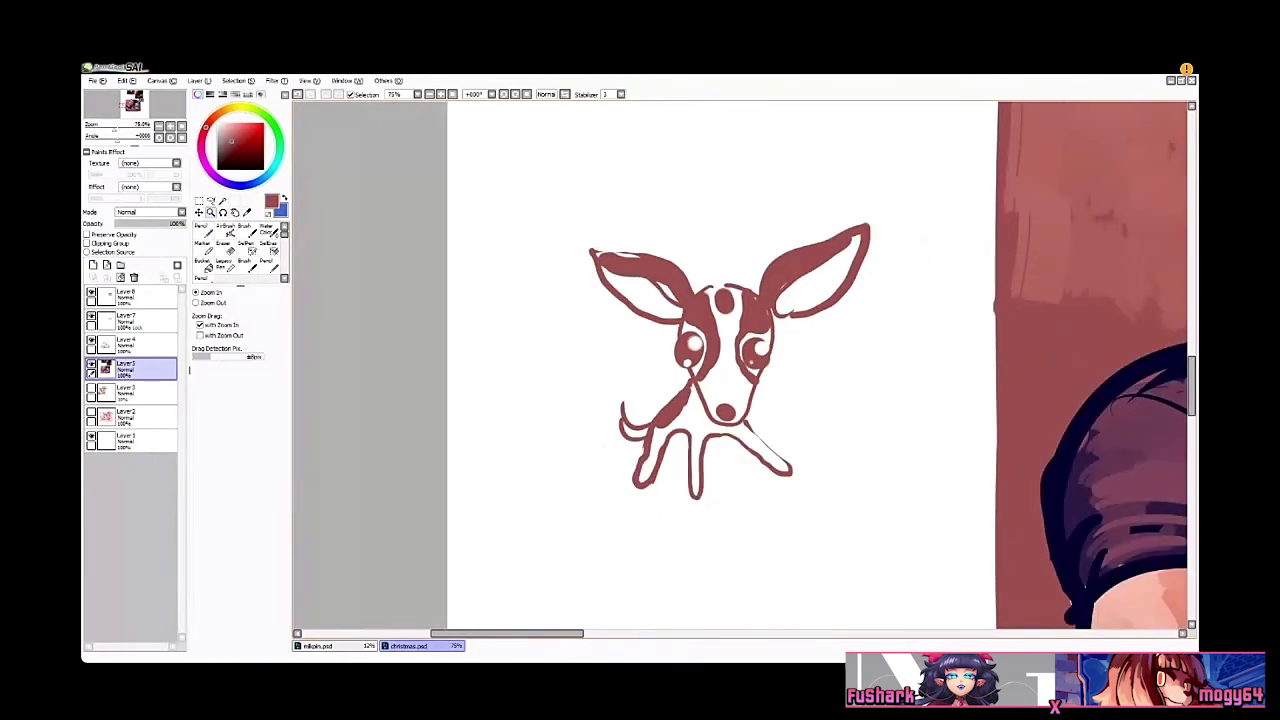
Step: Hand-letter "BARK!" in thick strokes beside the dog's muzzle
{"action": "left_click_drag", "start_coordinate": [880, 363], "coordinate": [797, 357]}
{"action": "left_click_drag", "start_coordinate": [695, 377], "coordinate": [697, 420]}
{"action": "mouse_move", "coordinate": [697, 374]}
{"action": "left_mouse_down"}
{"action": "mouse_move", "coordinate": [720, 405]}
{"action": "mouse_move", "coordinate": [684, 420]}
{"action": "mouse_move", "coordinate": [709, 418]}
{"action": "left_mouse_up"}
{"action": "key", "text": "ctrl+z"}
{"action": "key", "text": "ctrl+z"}
{"action": "left_click_drag", "start_coordinate": [713, 391], "coordinate": [737, 422]}
{"action": "left_click_drag", "start_coordinate": [738, 384], "coordinate": [758, 420]}
{"action": "mouse_move", "coordinate": [770, 380]}
{"action": "left_mouse_down"}
{"action": "mouse_move", "coordinate": [768, 420]}
{"action": "mouse_move", "coordinate": [776, 402]}
{"action": "left_mouse_up"}
{"action": "left_click_drag", "start_coordinate": [778, 400], "coordinate": [800, 418]}
{"action": "left_click", "coordinate": [806, 408]}
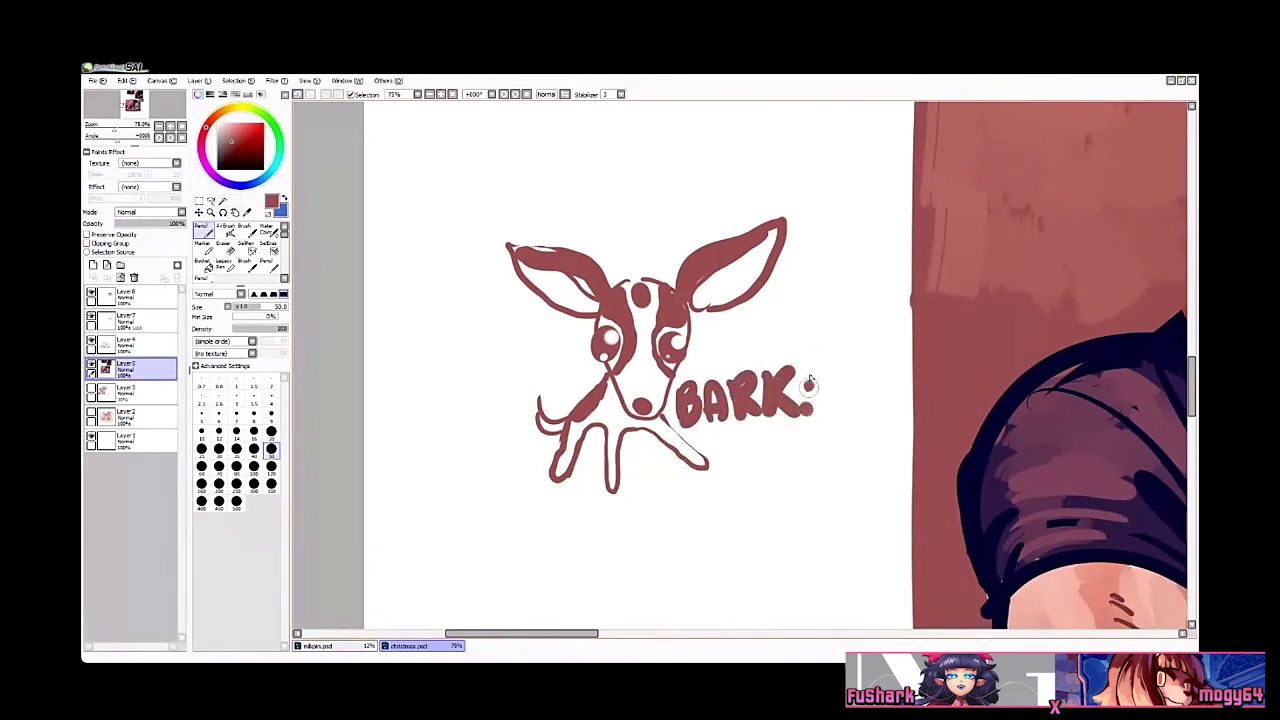
{"action": "left_click_drag", "start_coordinate": [818, 346], "coordinate": [810, 395]}
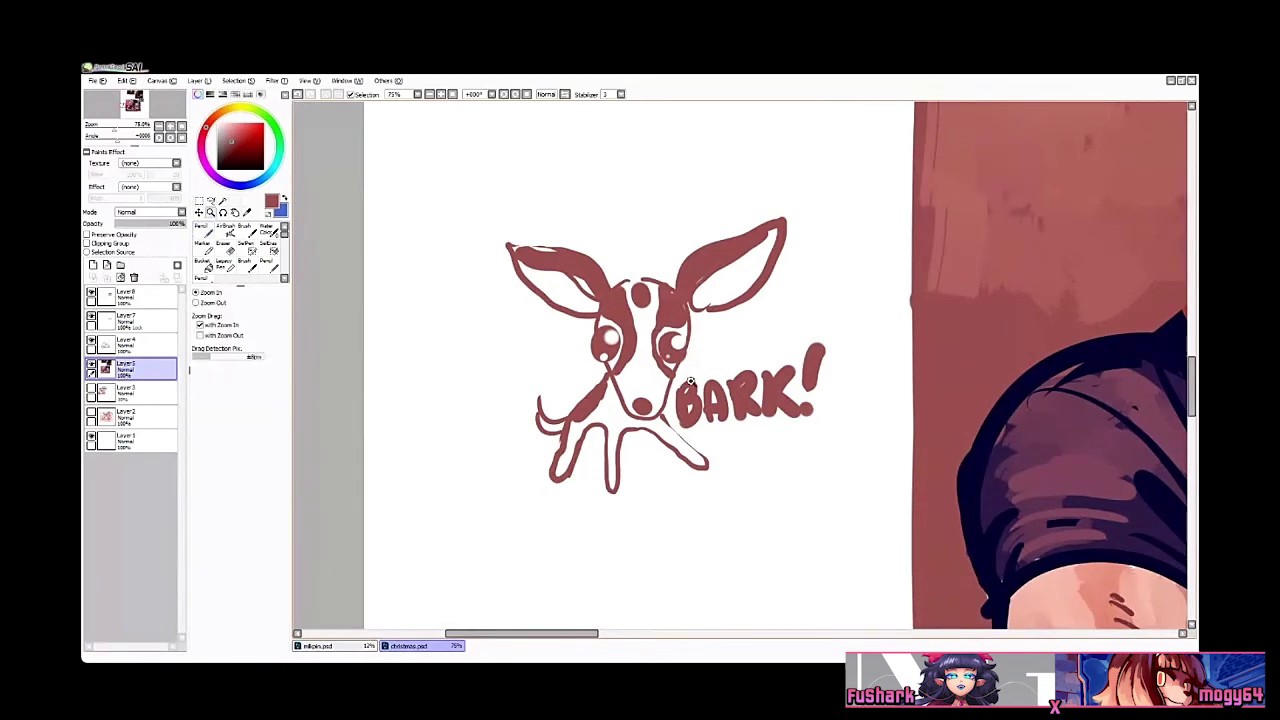
Step: Add a small curved loop beneath the dog's body, between the middle leg and the outstretched front leg, at brush size 20
{"action": "scroll", "coordinate": [674, 362], "scroll_direction": "up", "scroll_amount": 2}
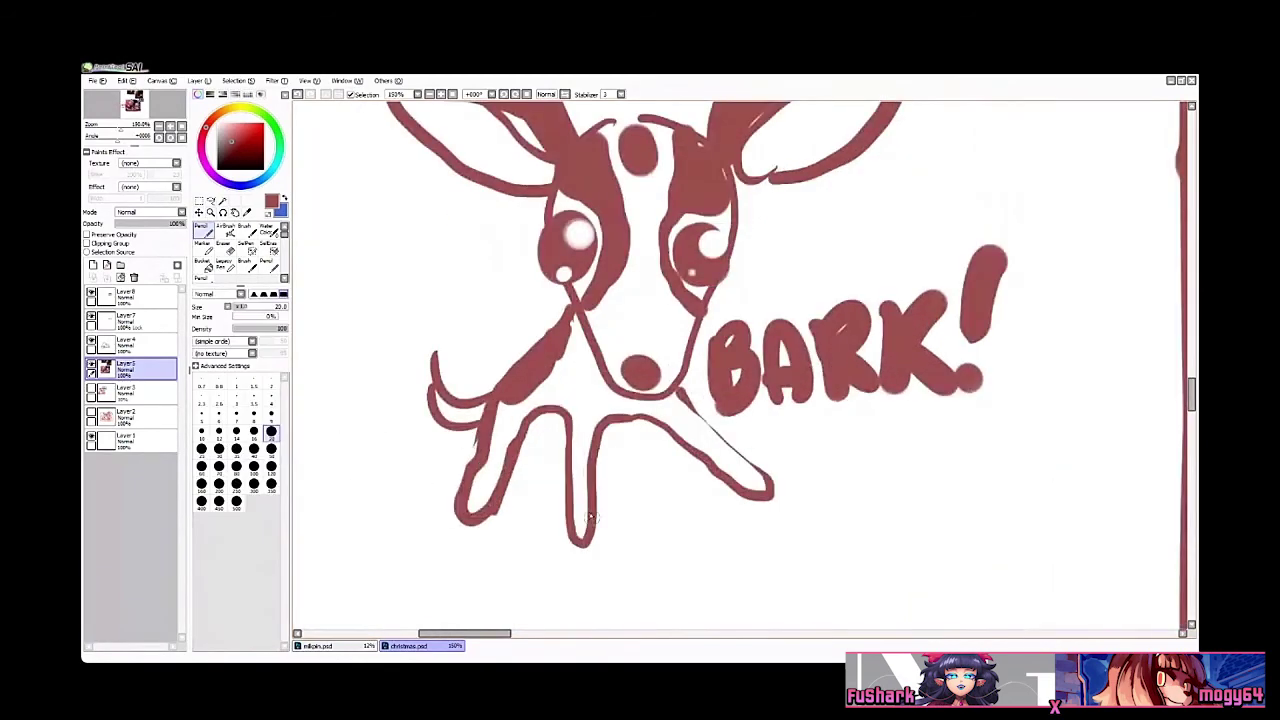
{"action": "scroll", "coordinate": [605, 455], "scroll_direction": "up", "scroll_amount": 2}
{"action": "mouse_move", "coordinate": [613, 430]}
{"action": "left_mouse_down"}
{"action": "mouse_move", "coordinate": [641, 421]}
{"action": "mouse_move", "coordinate": [630, 448]}
{"action": "left_mouse_up"}
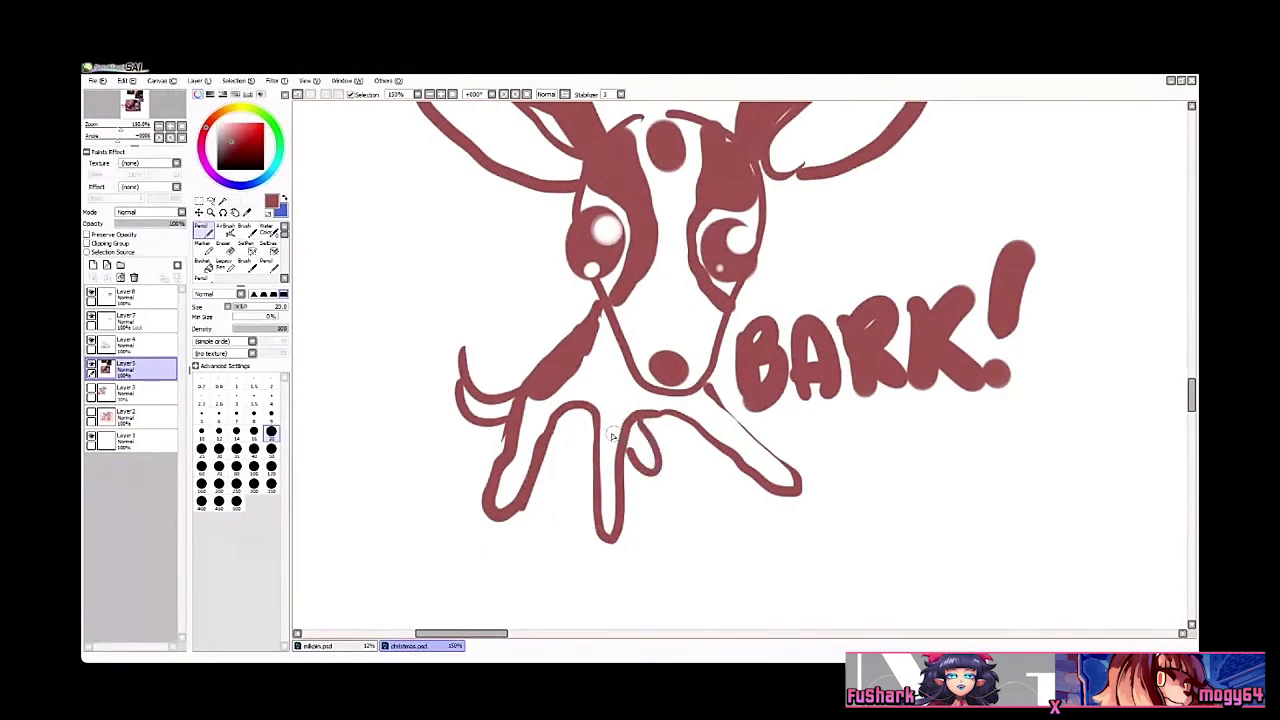
{"action": "key", "text": "ctrl+space"}
{"action": "scroll", "coordinate": [630, 412], "scroll_direction": "down", "scroll_amount": 2}
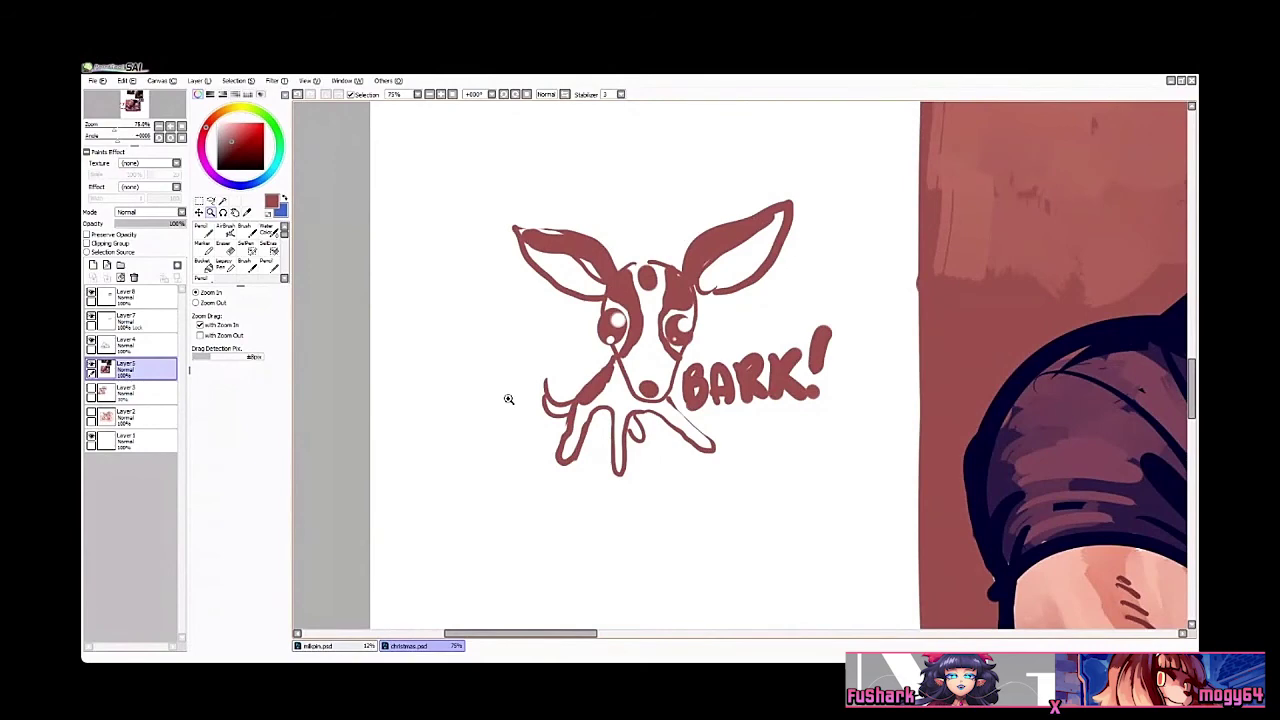
{"action": "scroll", "coordinate": [508, 399], "scroll_direction": "down", "scroll_amount": 2}
{"action": "mouse_move", "coordinate": [768, 334]}
{"action": "left_mouse_down"}
{"action": "mouse_move", "coordinate": [697, 326]}
{"action": "mouse_move", "coordinate": [676, 380]}
{"action": "left_mouse_up"}
{"action": "scroll", "coordinate": [688, 342], "scroll_direction": "down", "scroll_amount": 1}
{"action": "key", "text": "b"}
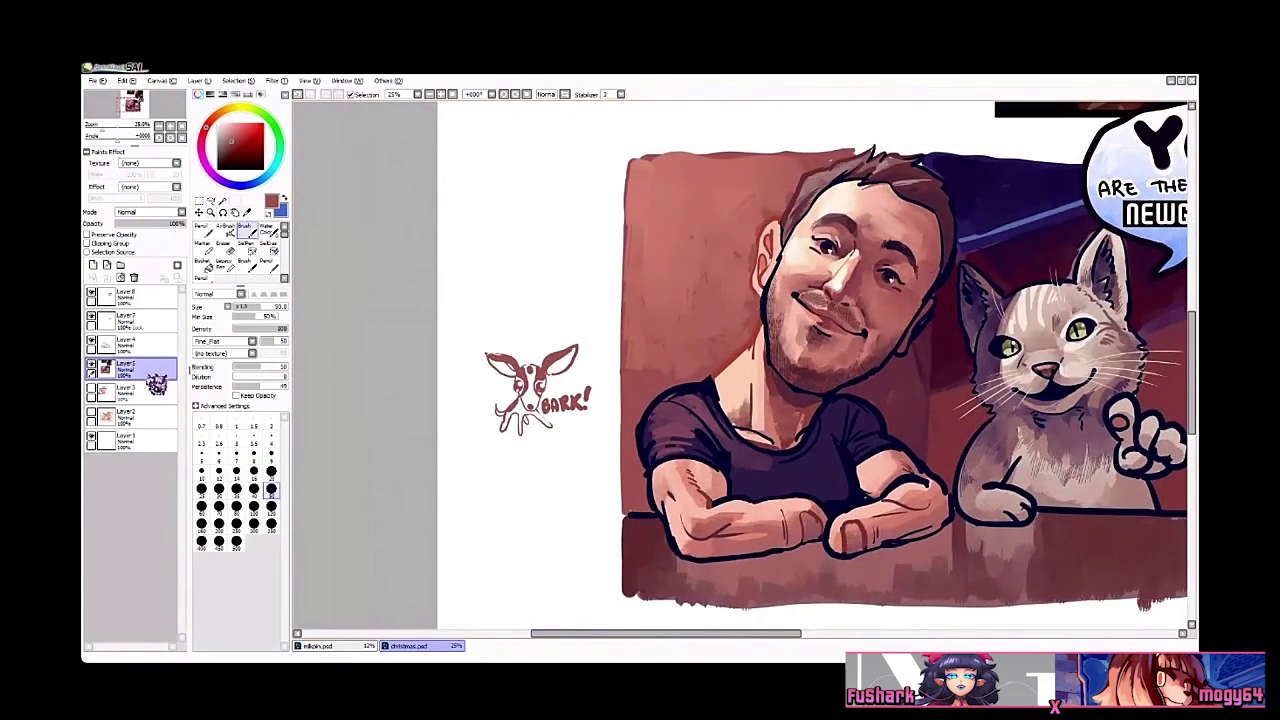
Step: Paint lighter salmon tones over the wall behind the man with the textured round brush at size 60
{"action": "left_click", "coordinate": [670, 318], "text": "ctrl+alt"}
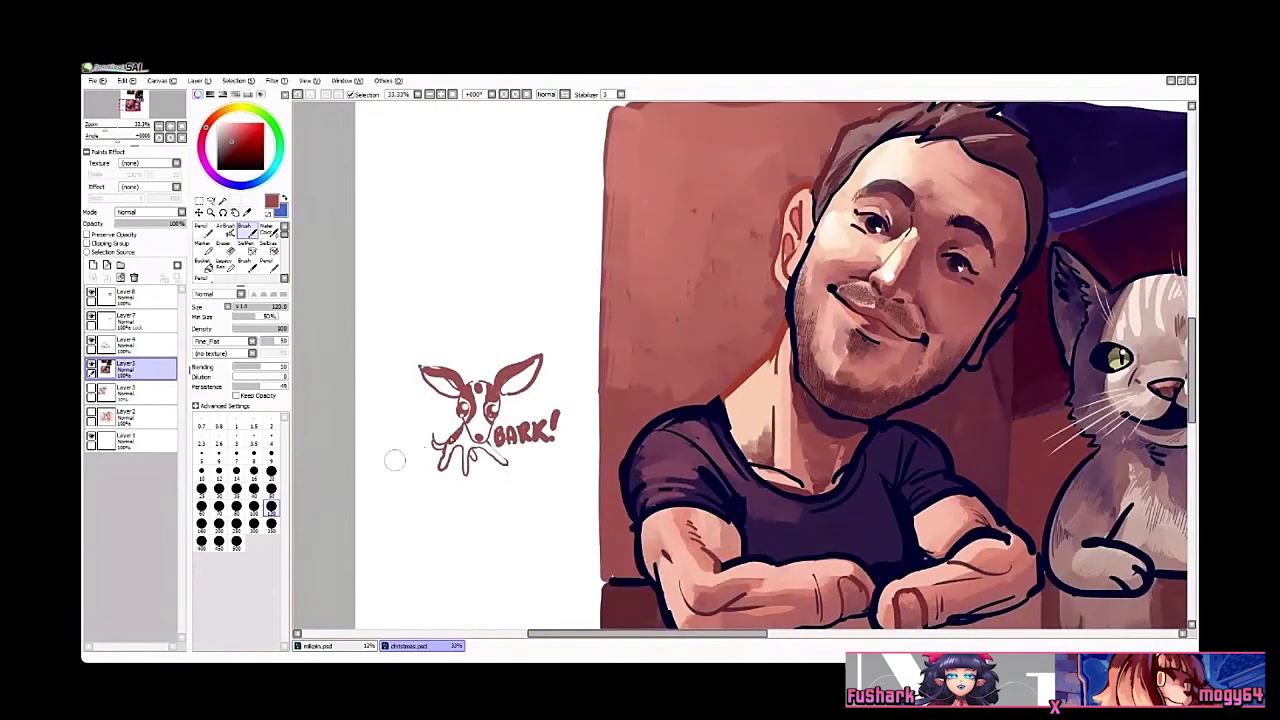
{"action": "left_click", "coordinate": [236, 523]}
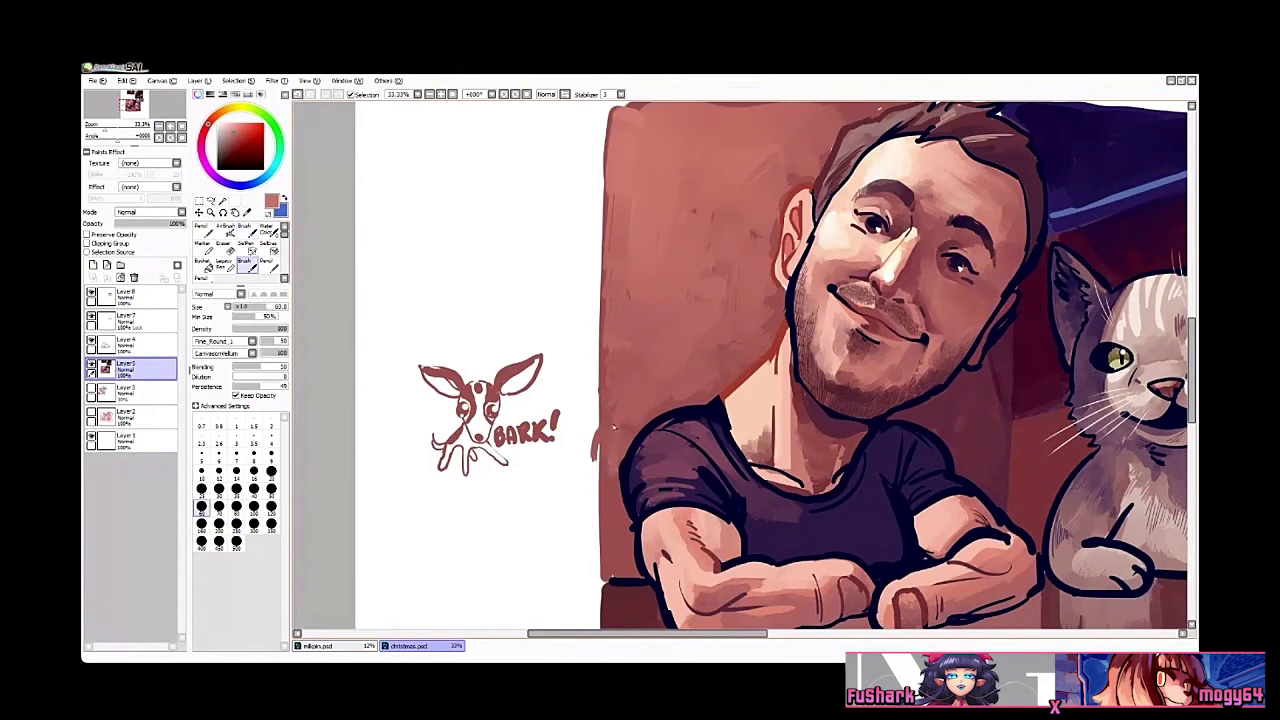
{"action": "left_click_drag", "start_coordinate": [657, 306], "coordinate": [641, 338]}
{"action": "scroll", "coordinate": [643, 330], "scroll_direction": "down", "scroll_amount": 1}
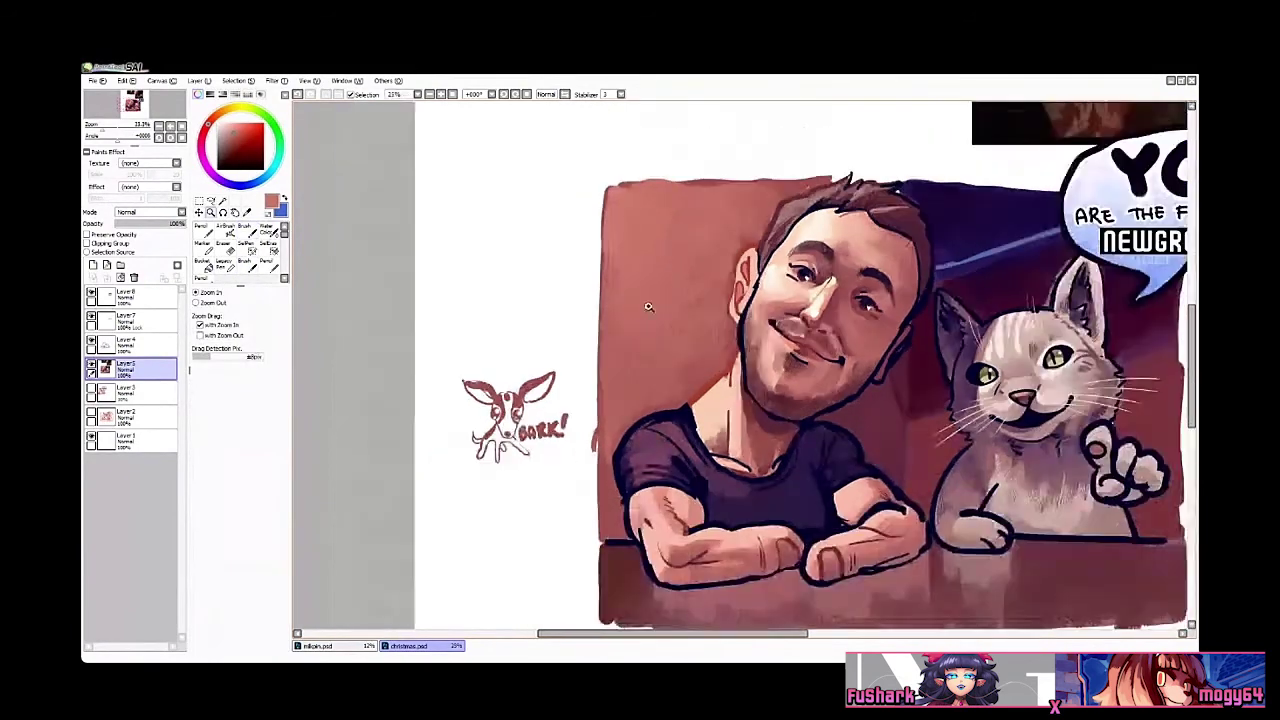
{"action": "left_click_drag", "start_coordinate": [660, 258], "coordinate": [534, 245]}
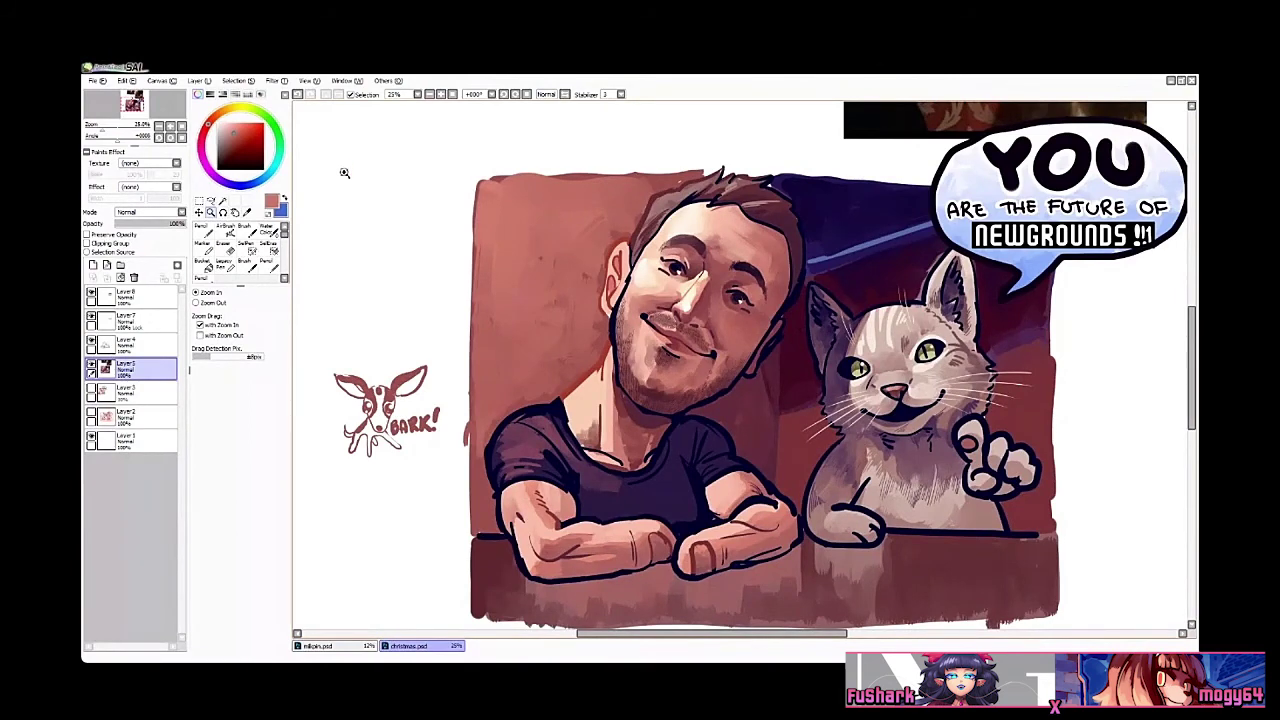
{"action": "left_click", "coordinate": [508, 313]}
{"action": "left_click_drag", "start_coordinate": [653, 438], "coordinate": [566, 353]}
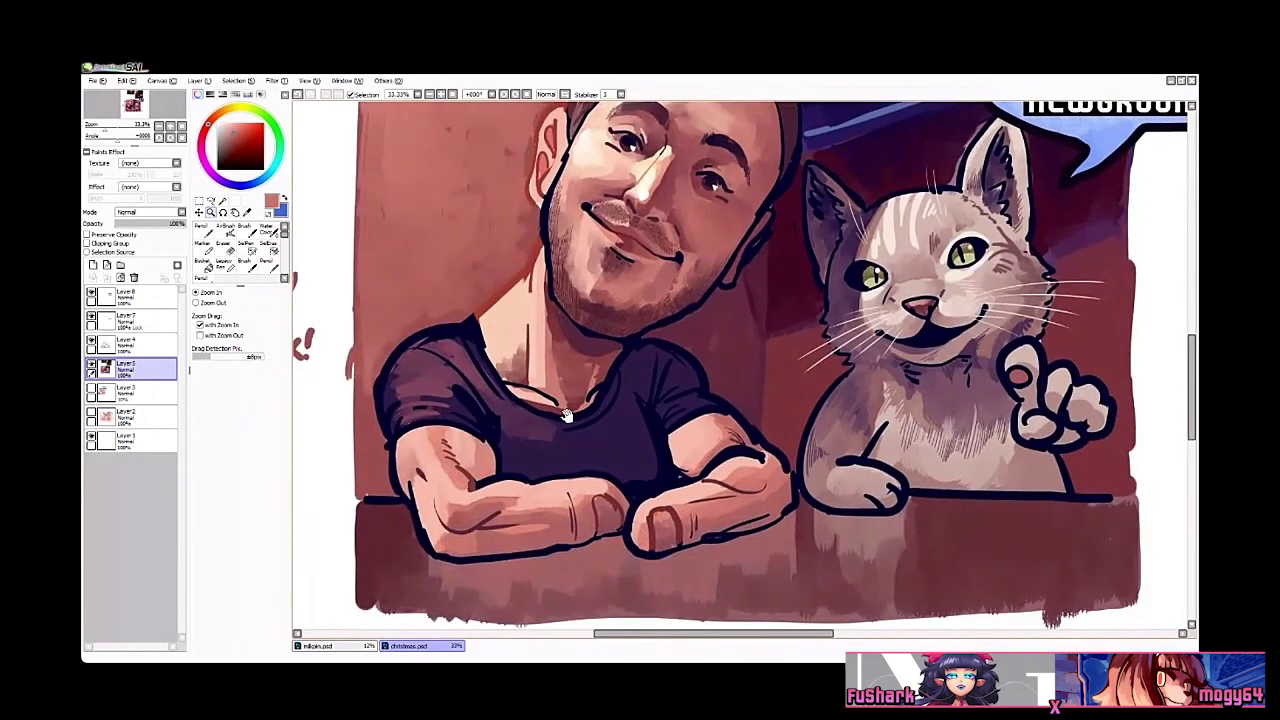
{"action": "left_click_drag", "start_coordinate": [569, 413], "coordinate": [573, 435]}
{"action": "scroll", "coordinate": [645, 530], "scroll_direction": "down", "scroll_amount": 1}
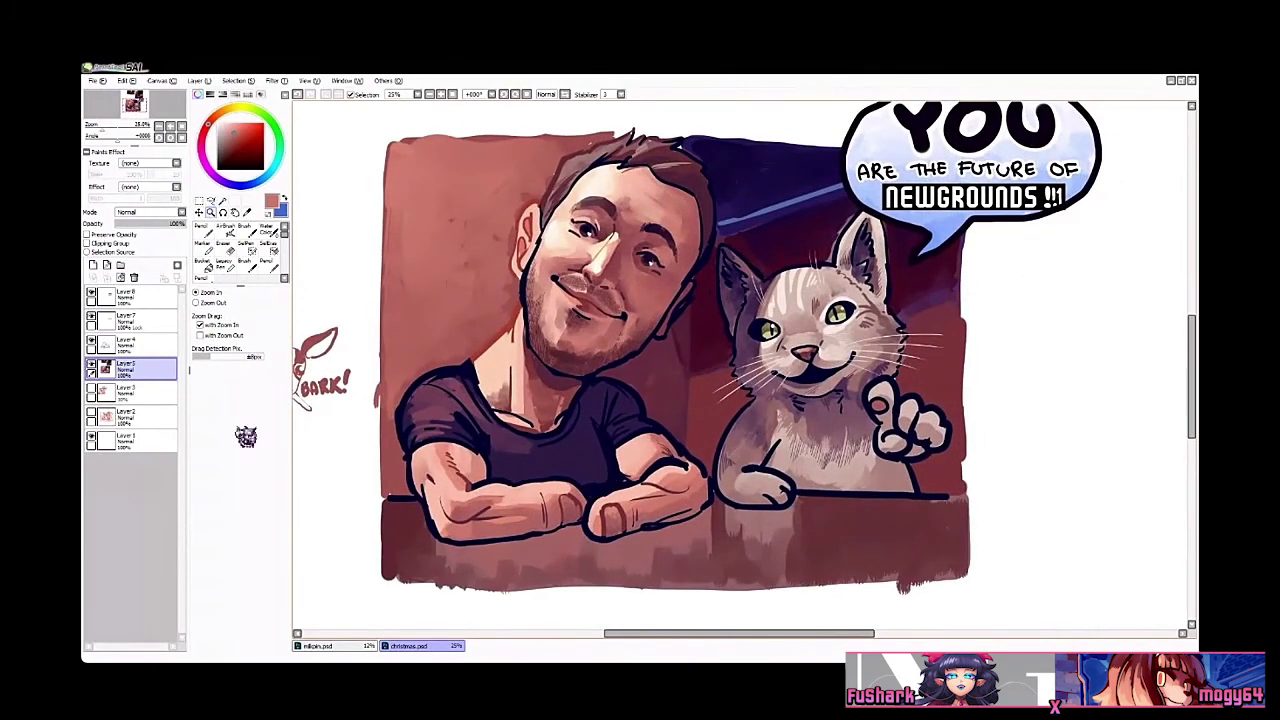
Step: Shade the cat's lower belly beneath the raised paw with the flat brush at size 50, and add small fur strokes with the pencil
{"action": "left_click", "coordinate": [201, 229]}
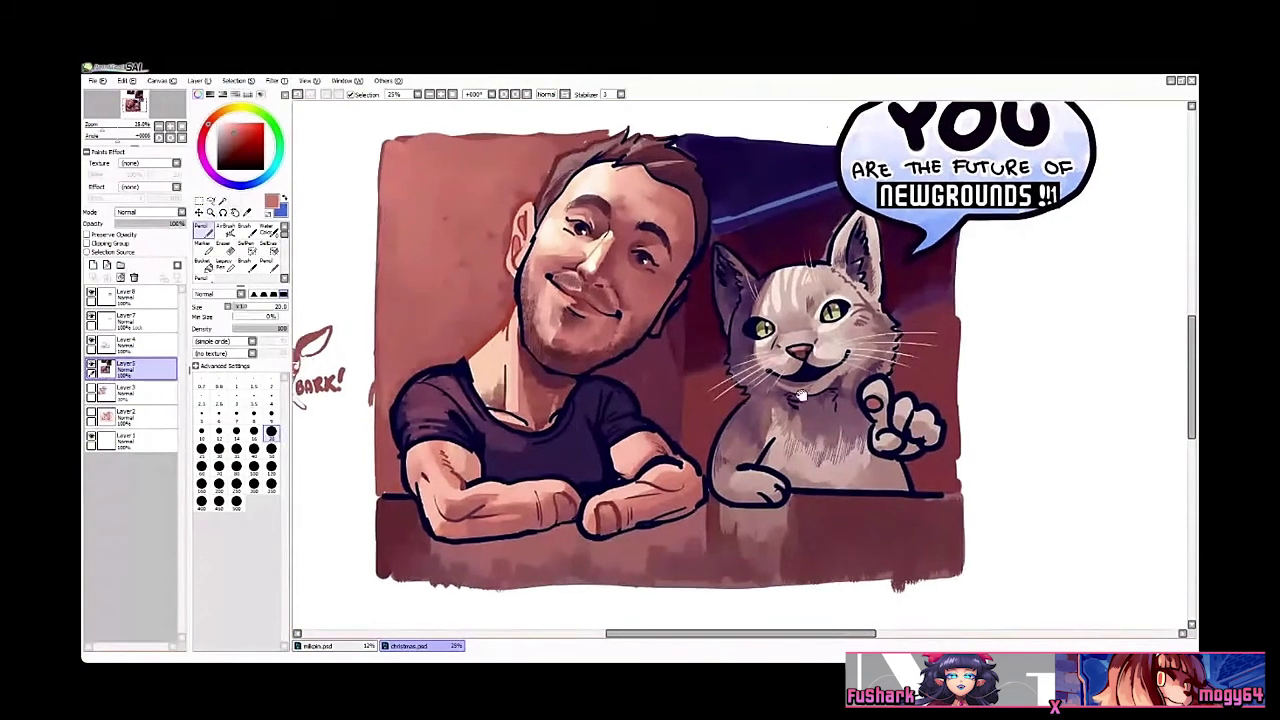
{"action": "scroll", "coordinate": [802, 396], "scroll_direction": "up", "scroll_amount": 2}
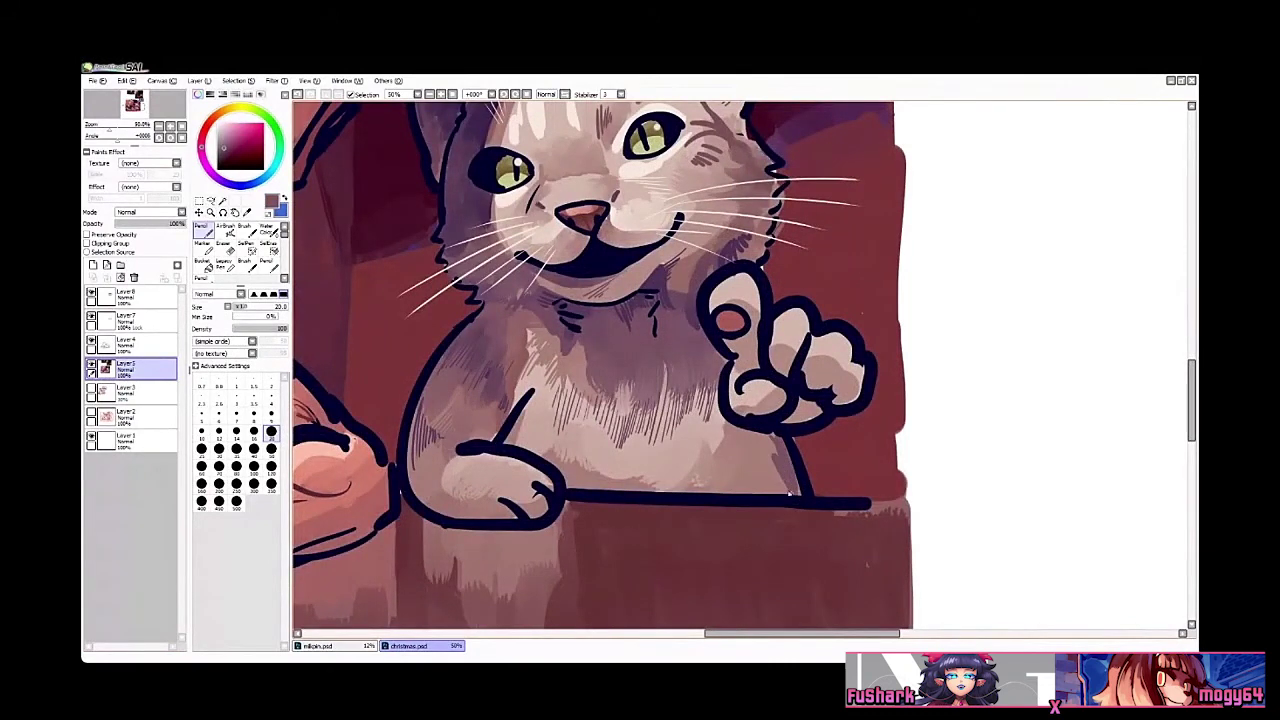
{"action": "key", "text": "b"}
{"action": "left_click", "coordinate": [271, 491]}
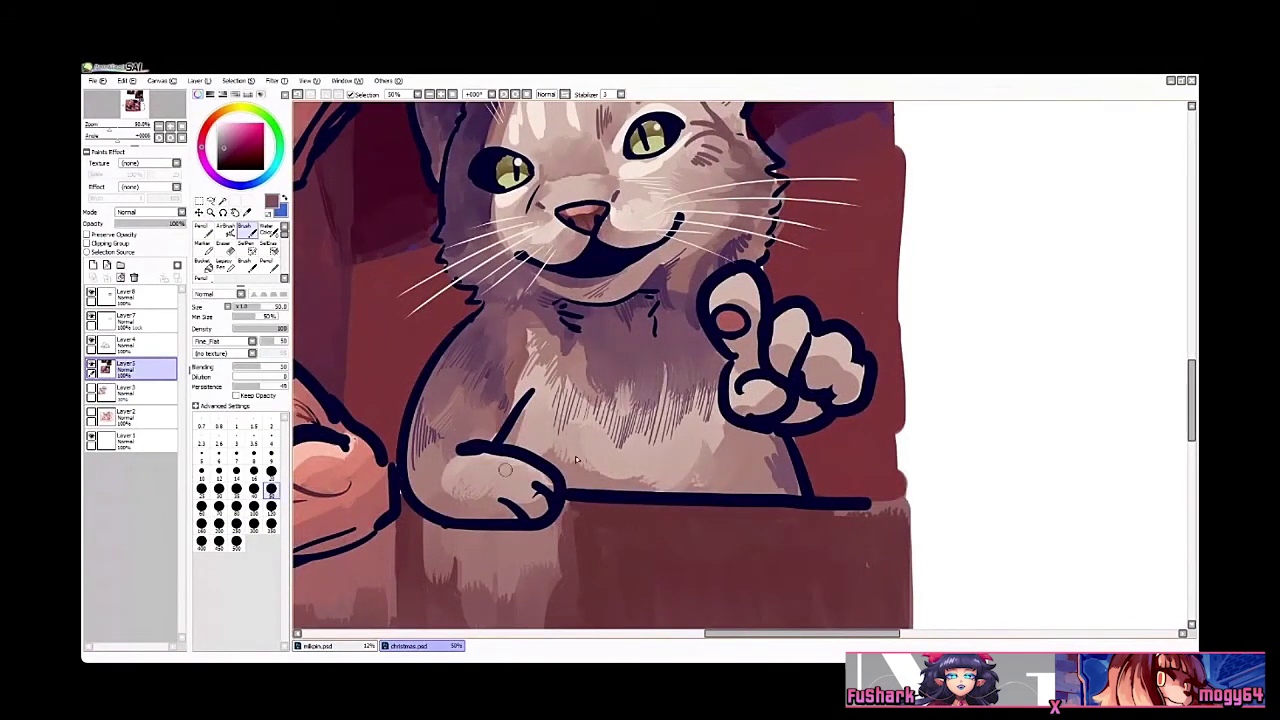
{"action": "mouse_move", "coordinate": [768, 454]}
{"action": "left_mouse_down"}
{"action": "mouse_move", "coordinate": [734, 488]}
{"action": "mouse_move", "coordinate": [738, 460]}
{"action": "mouse_move", "coordinate": [780, 495]}
{"action": "mouse_move", "coordinate": [768, 464]}
{"action": "left_mouse_up"}
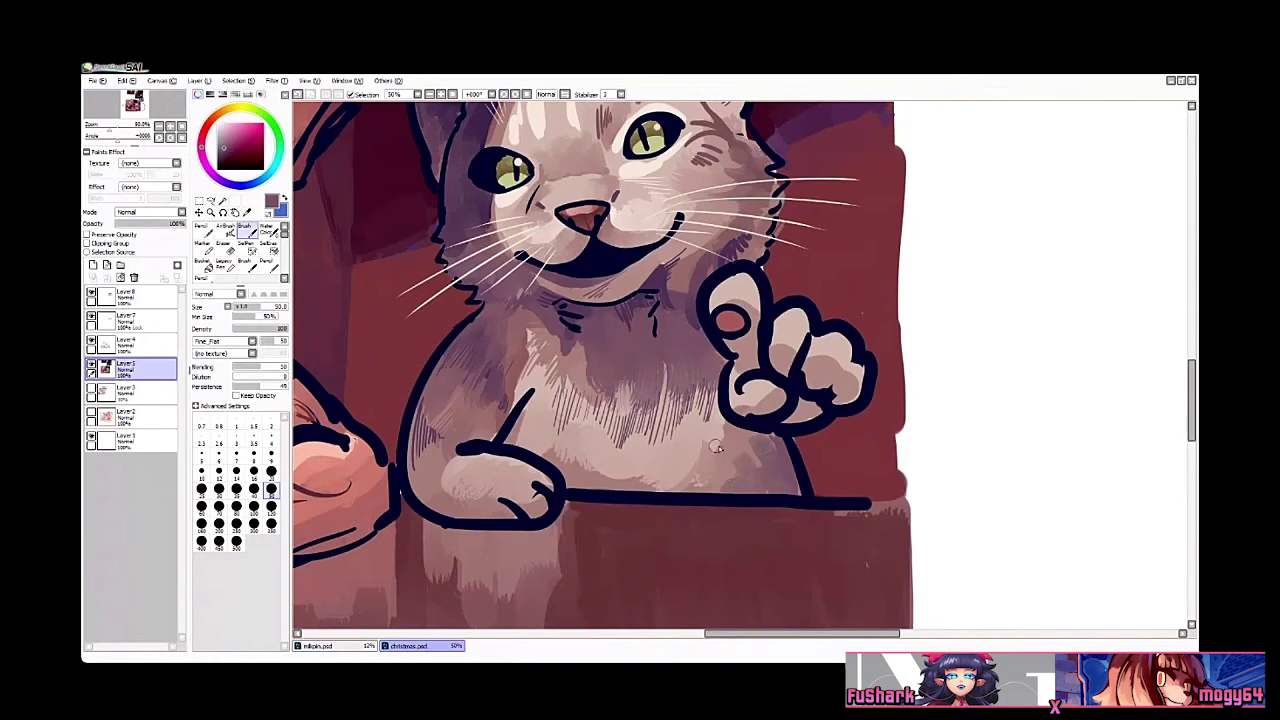
{"action": "key", "text": "n"}
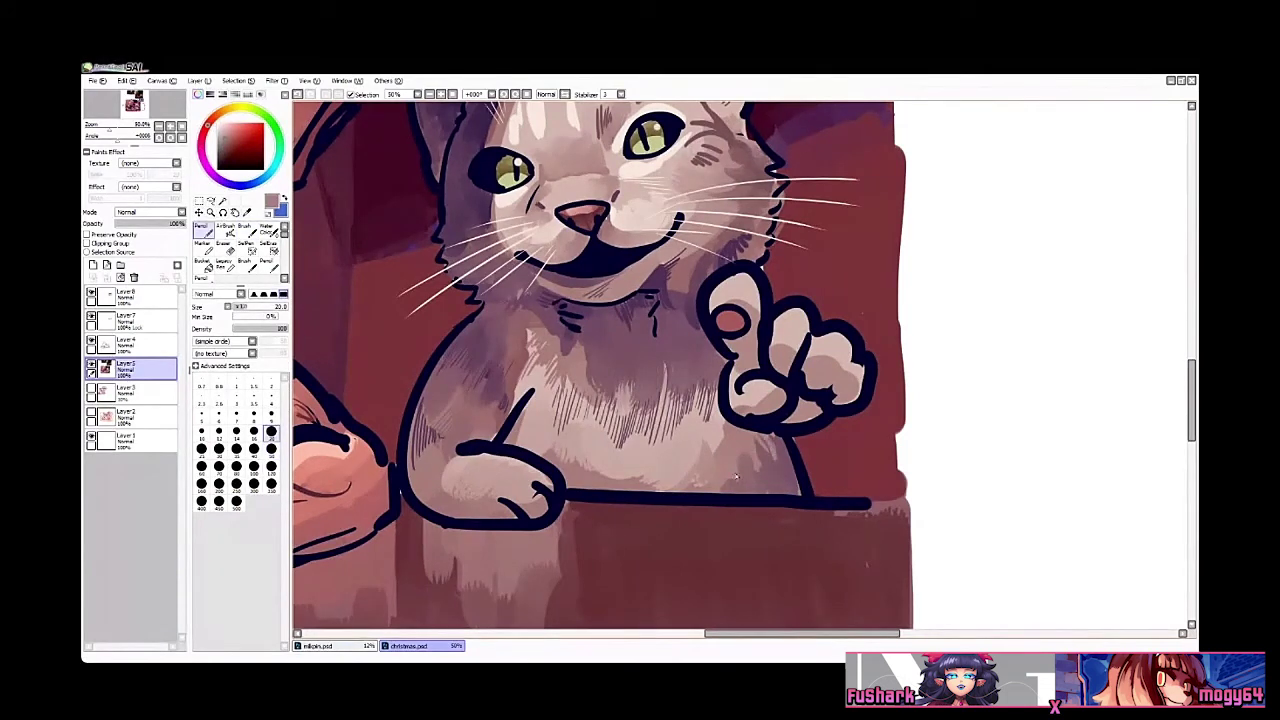
{"action": "left_click", "coordinate": [736, 476], "text": "alt"}
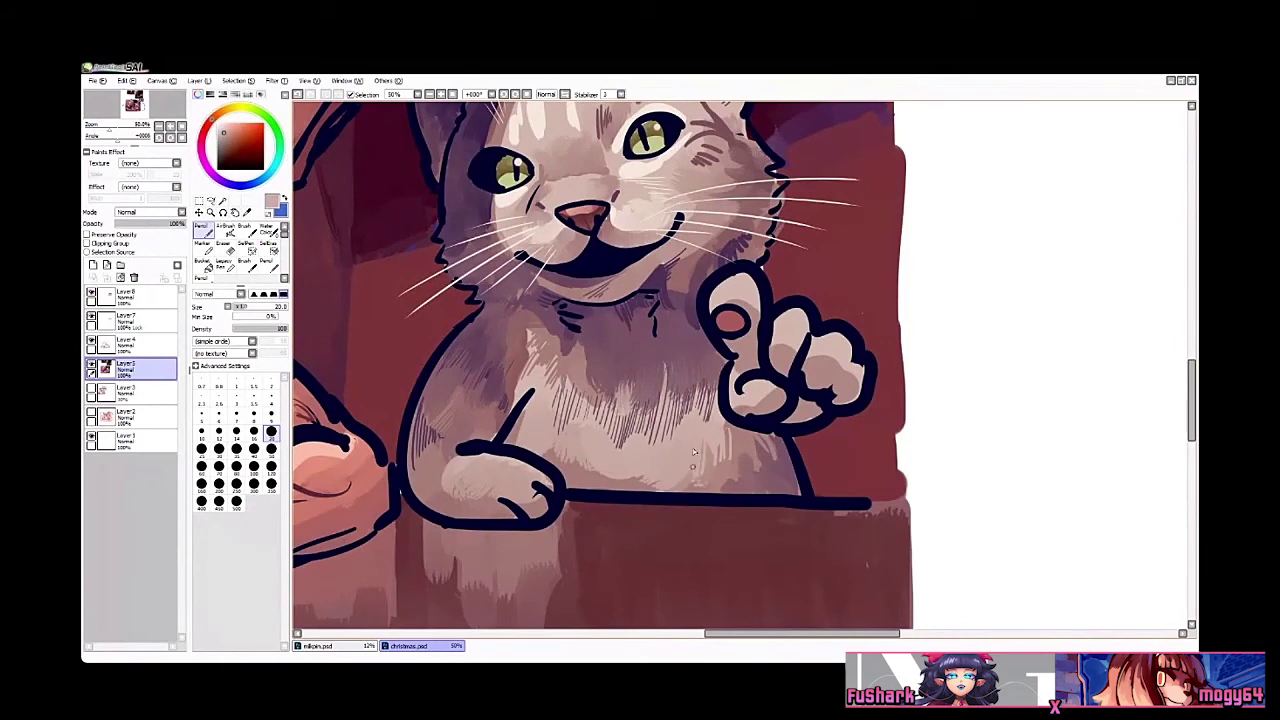
{"action": "key", "text": "ctrl+alt+space"}
{"action": "left_click", "coordinate": [705, 412]}
{"action": "left_click_drag", "start_coordinate": [690, 363], "coordinate": [822, 360]}
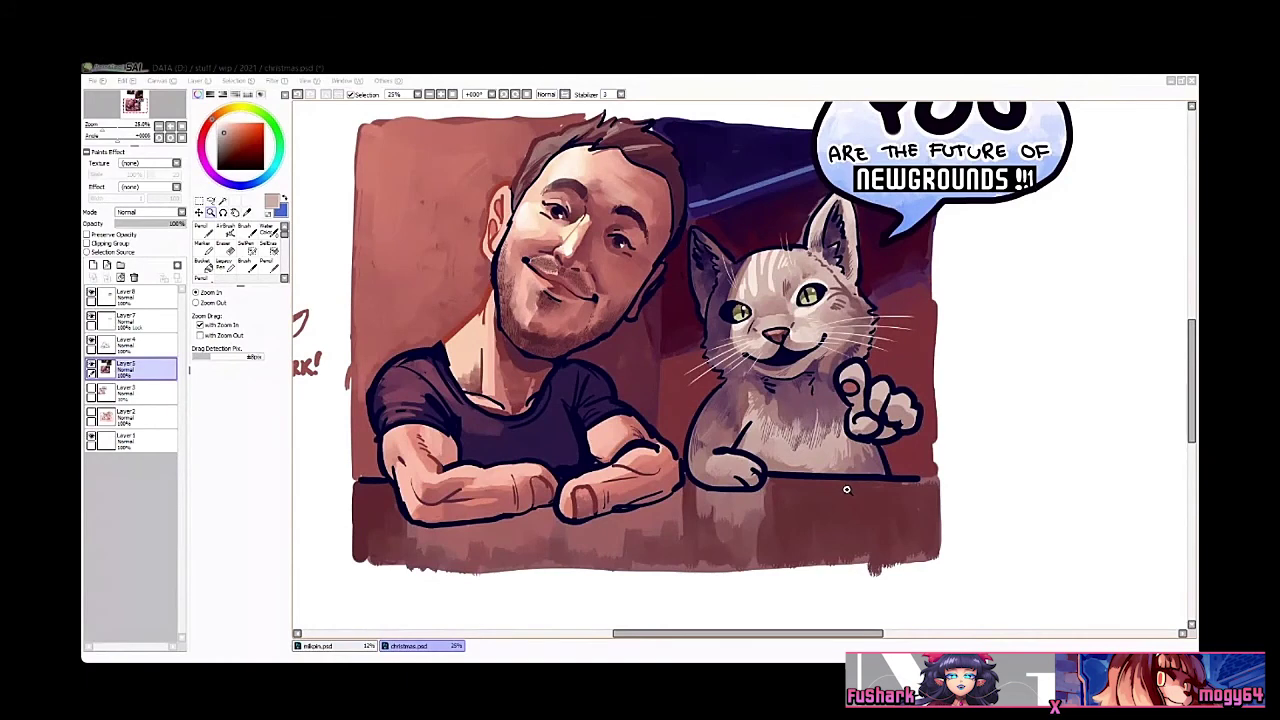
Step: Examine the barking dog doodle beside the painting up close
{"action": "left_click", "coordinate": [714, 294]}
{"action": "left_click_drag", "start_coordinate": [799, 239], "coordinate": [1110, 265]}
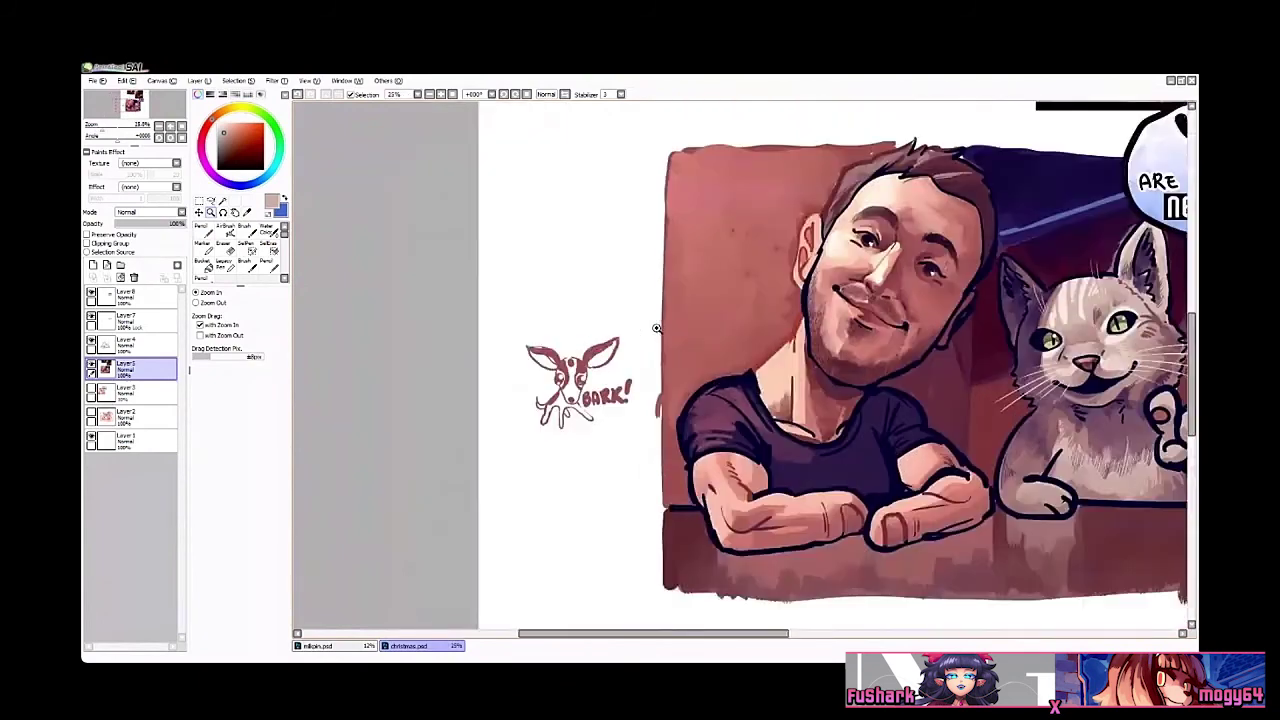
{"action": "left_click", "coordinate": [662, 327]}
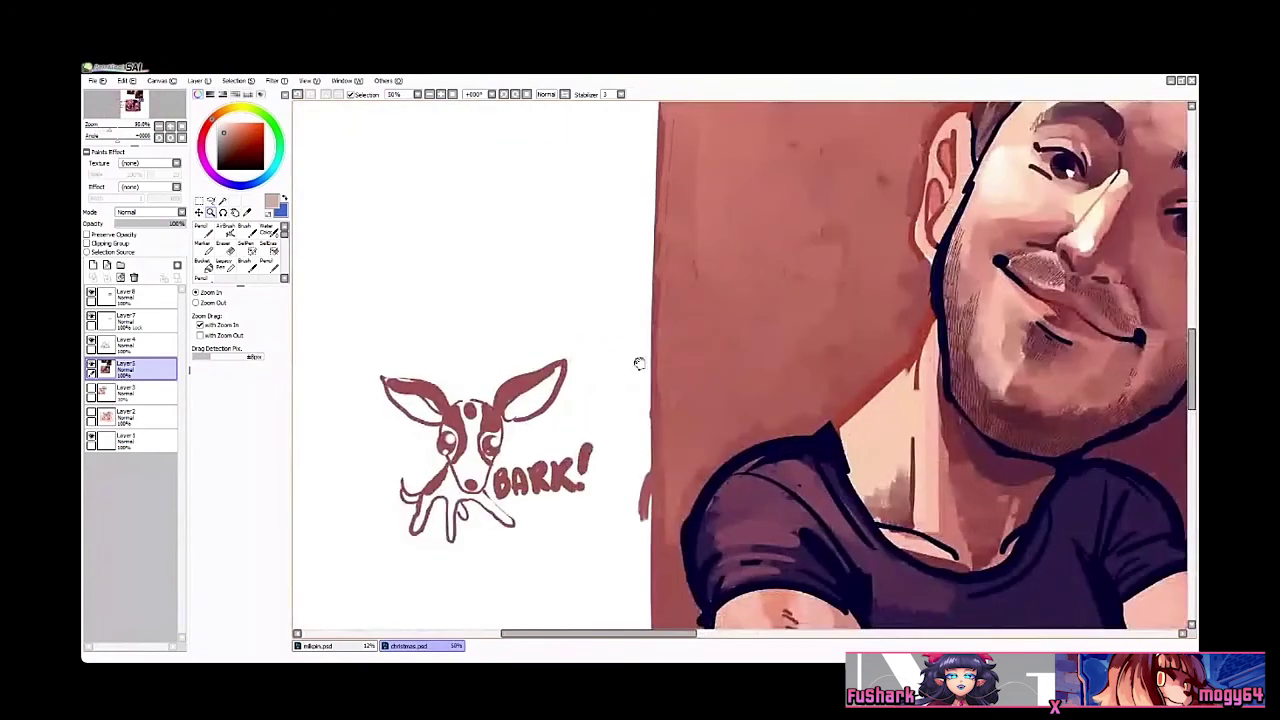
{"action": "left_click_drag", "start_coordinate": [637, 364], "coordinate": [880, 293]}
{"action": "left_click", "coordinate": [777, 369]}
{"action": "left_click_drag", "start_coordinate": [774, 370], "coordinate": [722, 377]}
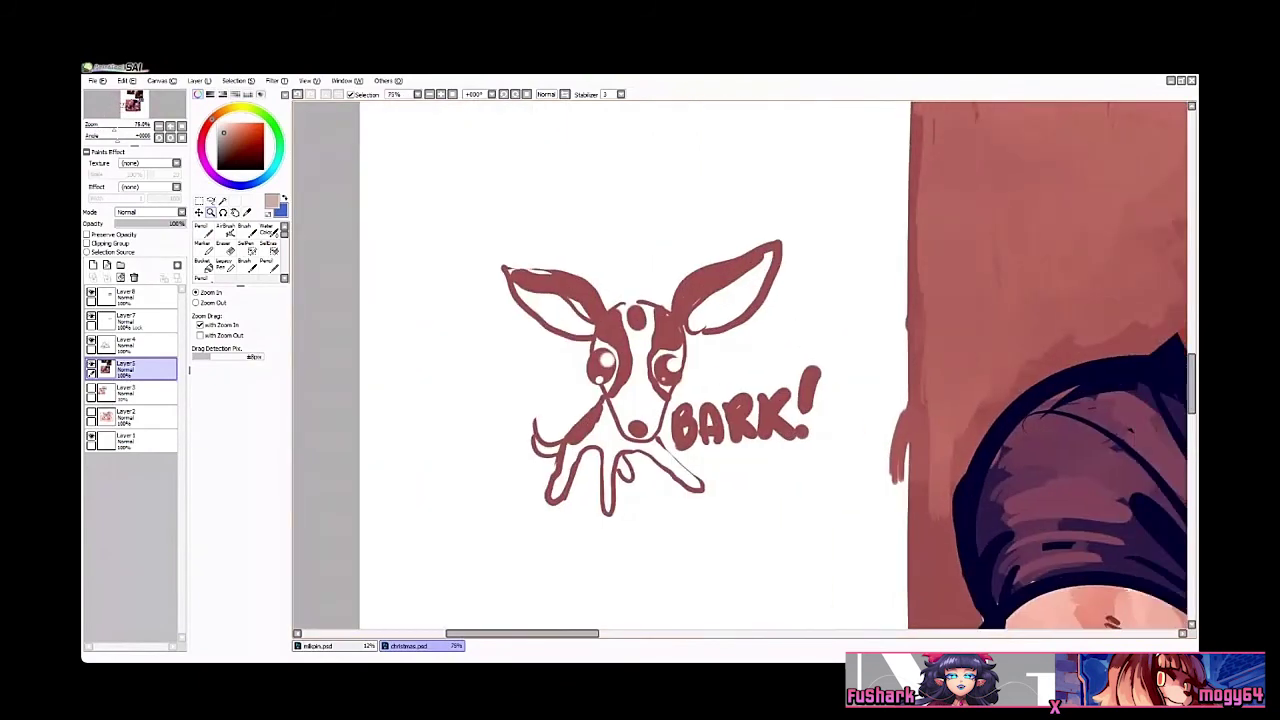
{"action": "scroll", "coordinate": [768, 455], "scroll_direction": "up", "scroll_amount": 1}
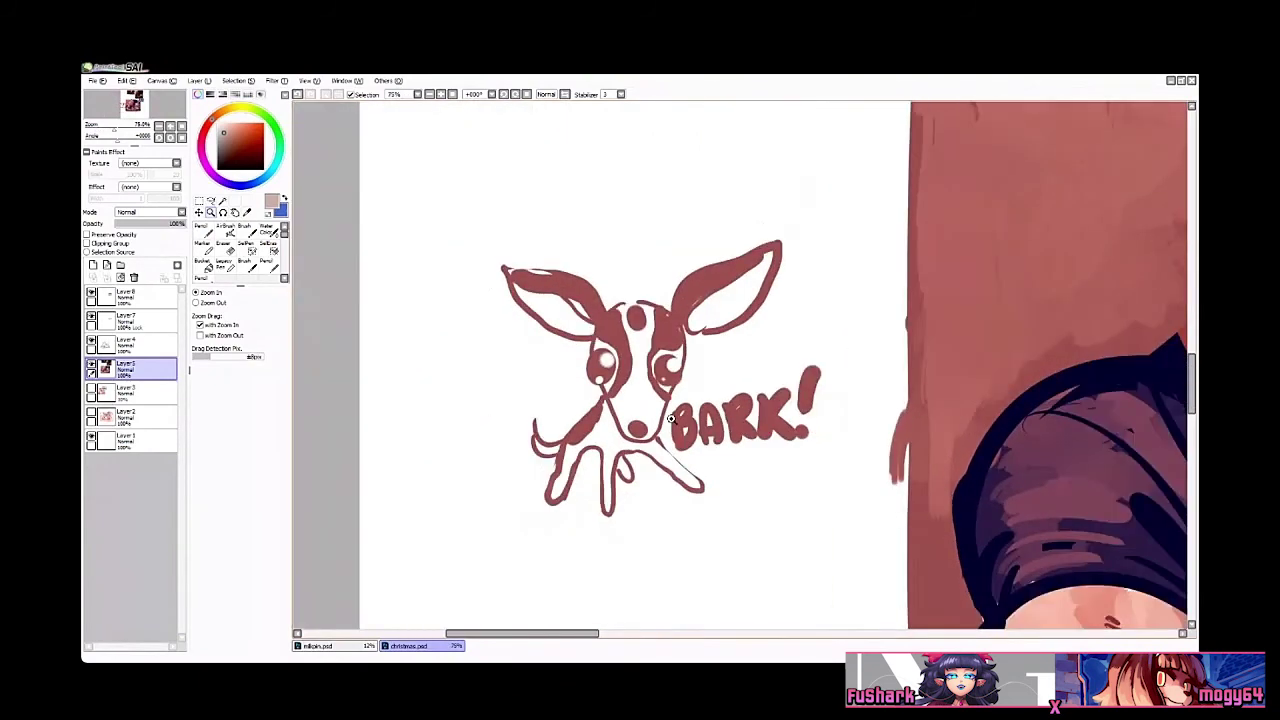
{"action": "scroll", "coordinate": [670, 416], "scroll_direction": "up", "scroll_amount": 1}
{"action": "scroll", "coordinate": [670, 416], "scroll_direction": "down", "scroll_amount": 2}
{"action": "scroll", "coordinate": [670, 416], "scroll_direction": "up", "scroll_amount": 1}
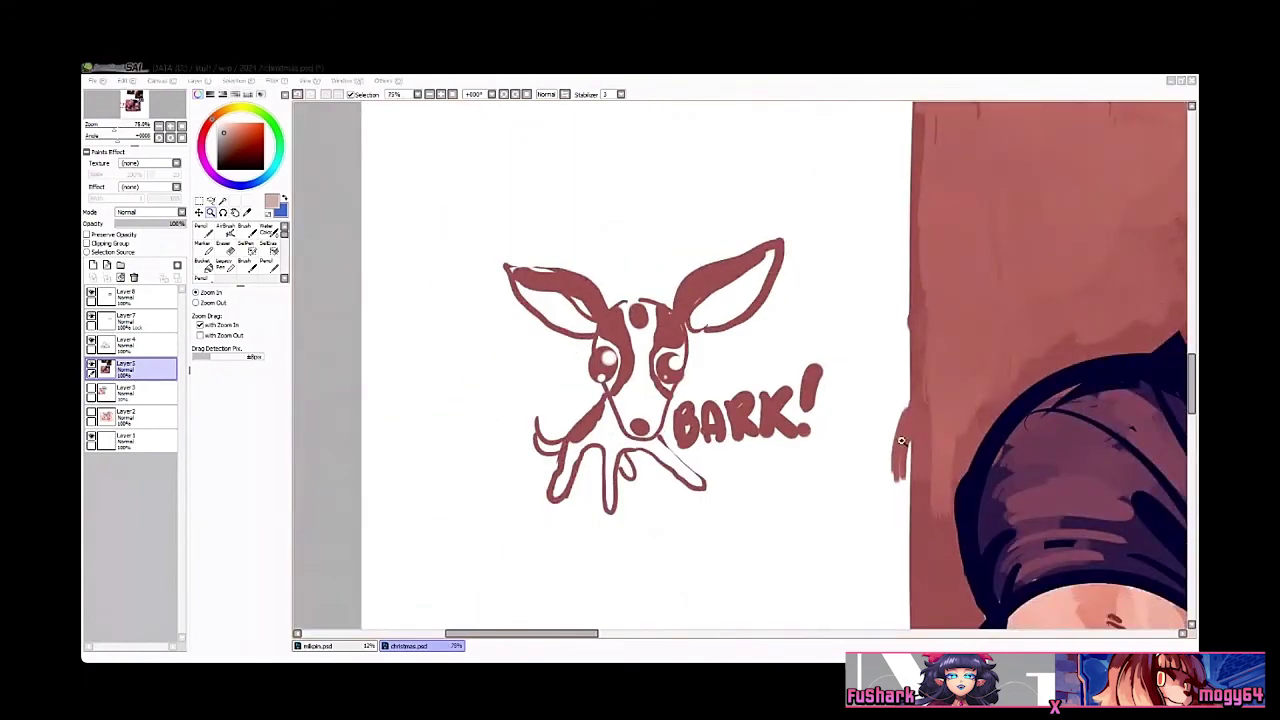
{"action": "left_click", "coordinate": [792, 456]}
{"action": "mouse_move", "coordinate": [806, 428]}
{"action": "left_mouse_down"}
{"action": "mouse_move", "coordinate": [866, 457]}
{"action": "mouse_move", "coordinate": [669, 395]}
{"action": "left_mouse_up"}
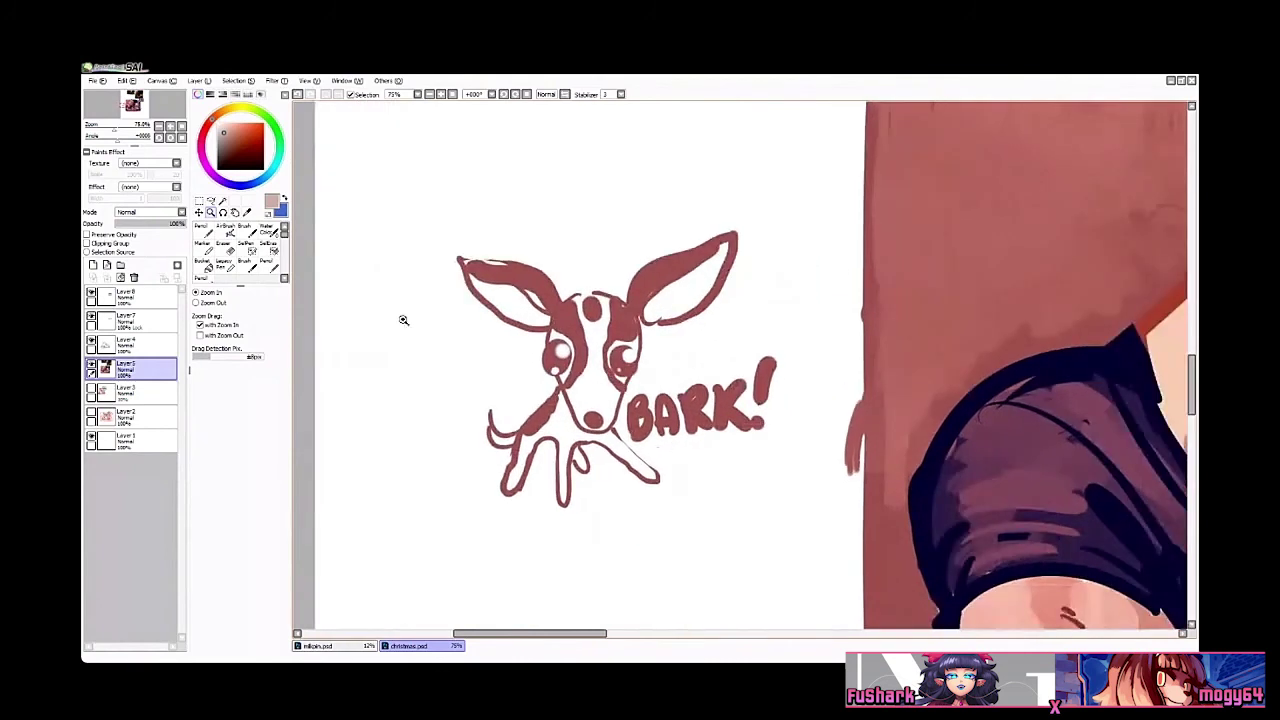
{"action": "left_click", "coordinate": [204, 230]}
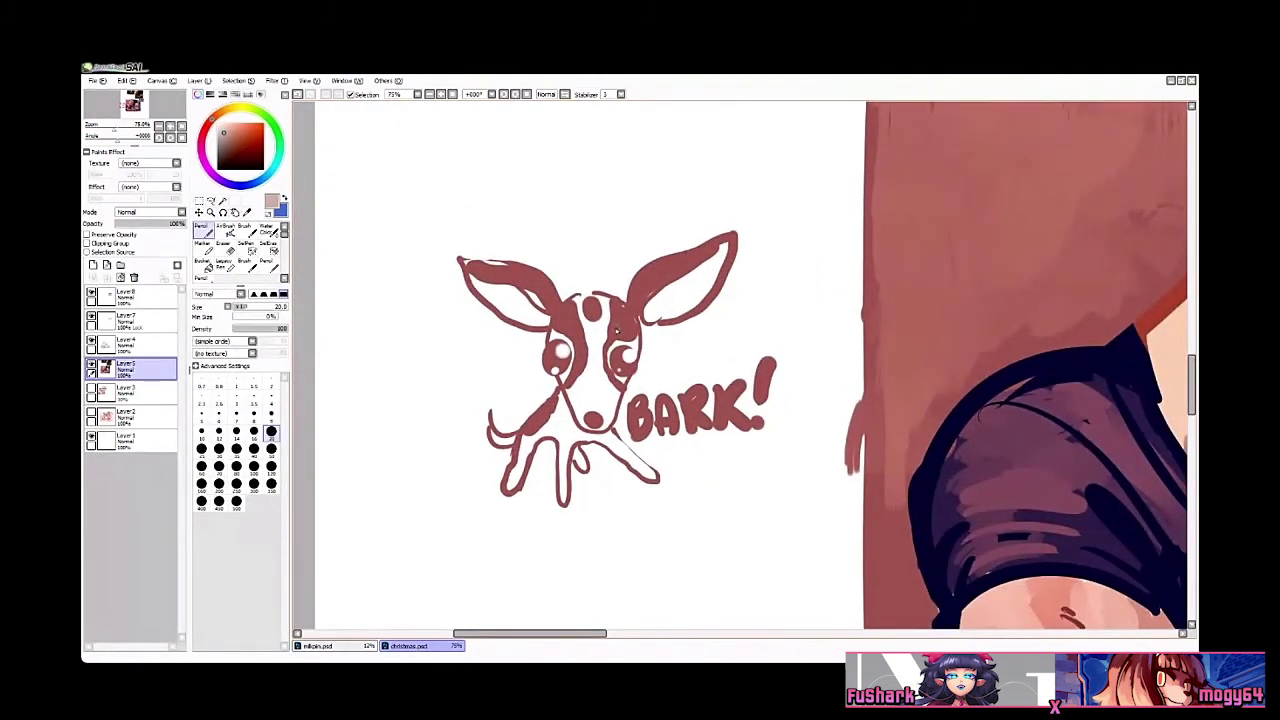
{"action": "left_click", "coordinate": [619, 348], "text": "ctrl"}
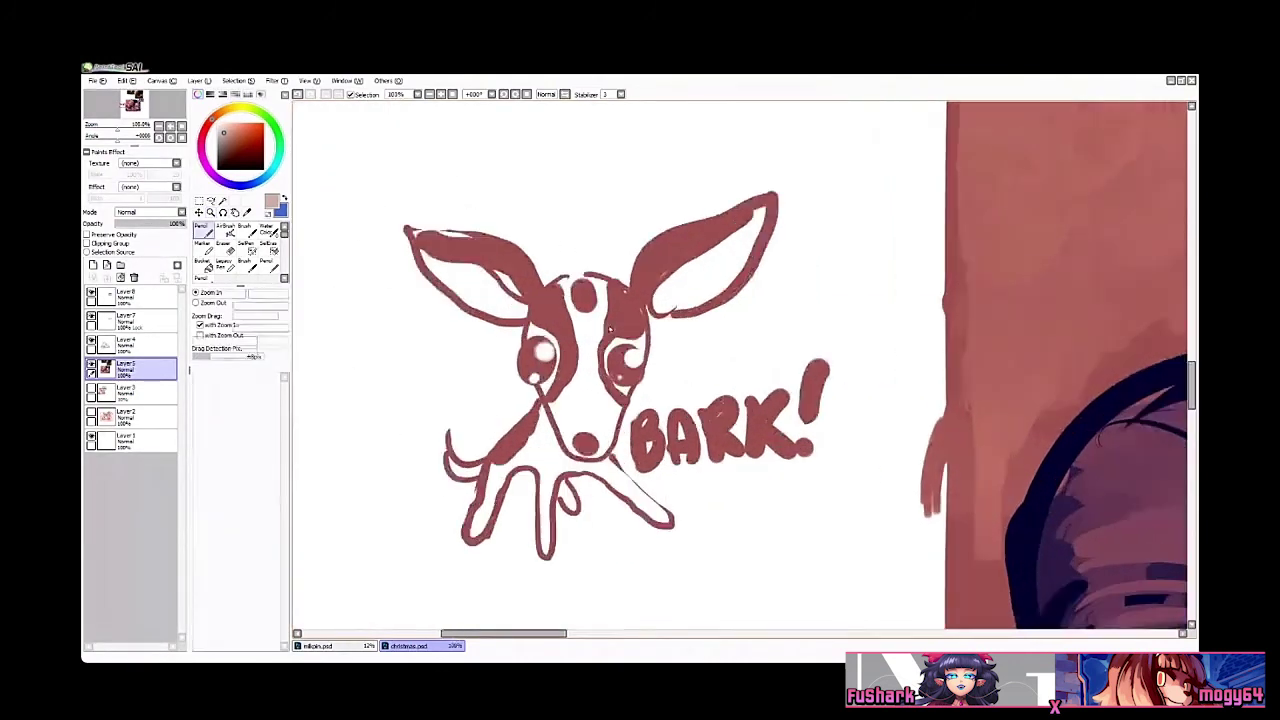
{"action": "left_click_drag", "start_coordinate": [582, 285], "coordinate": [592, 304]}
{"action": "key", "text": "ctrl+z"}
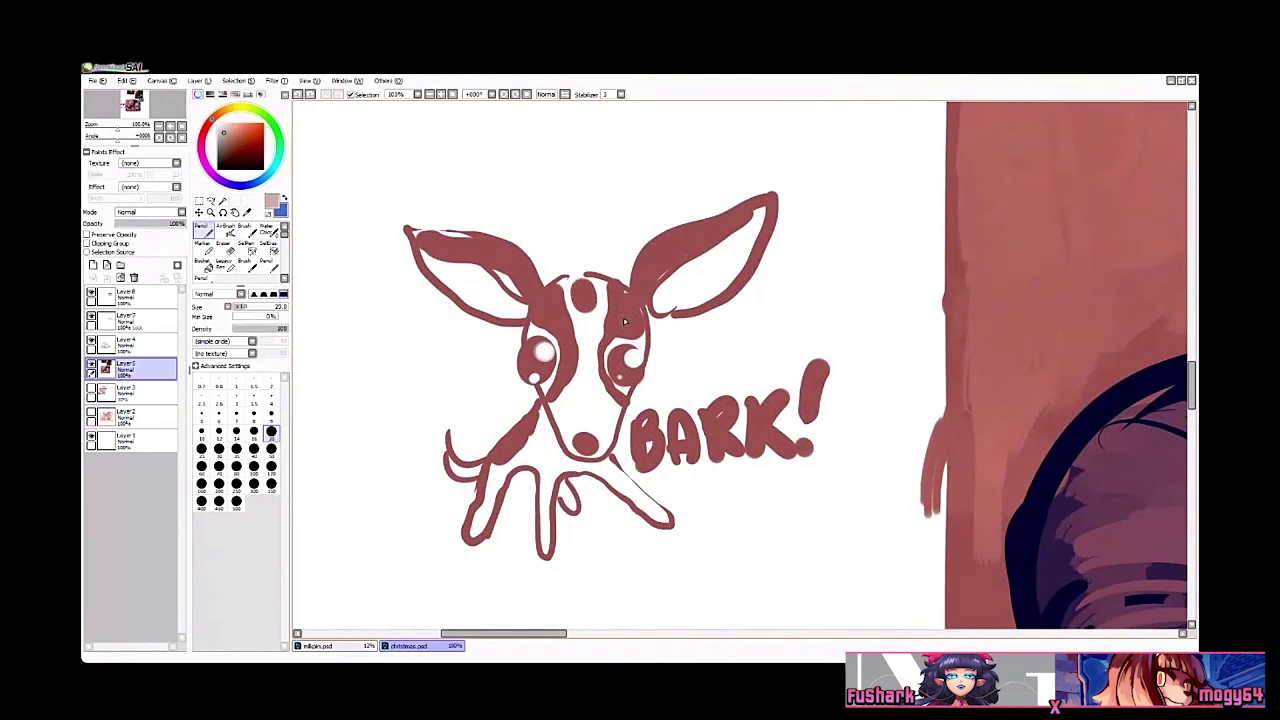
Step: Fill the dog's eye areas with the reddish brown sampled from its markings, leaving small white highlights
{"action": "left_click", "coordinate": [625, 321], "text": "alt"}
{"action": "left_click_drag", "start_coordinate": [250, 160], "coordinate": [327, 198]}
{"action": "left_click", "coordinate": [558, 350], "text": "alt"}
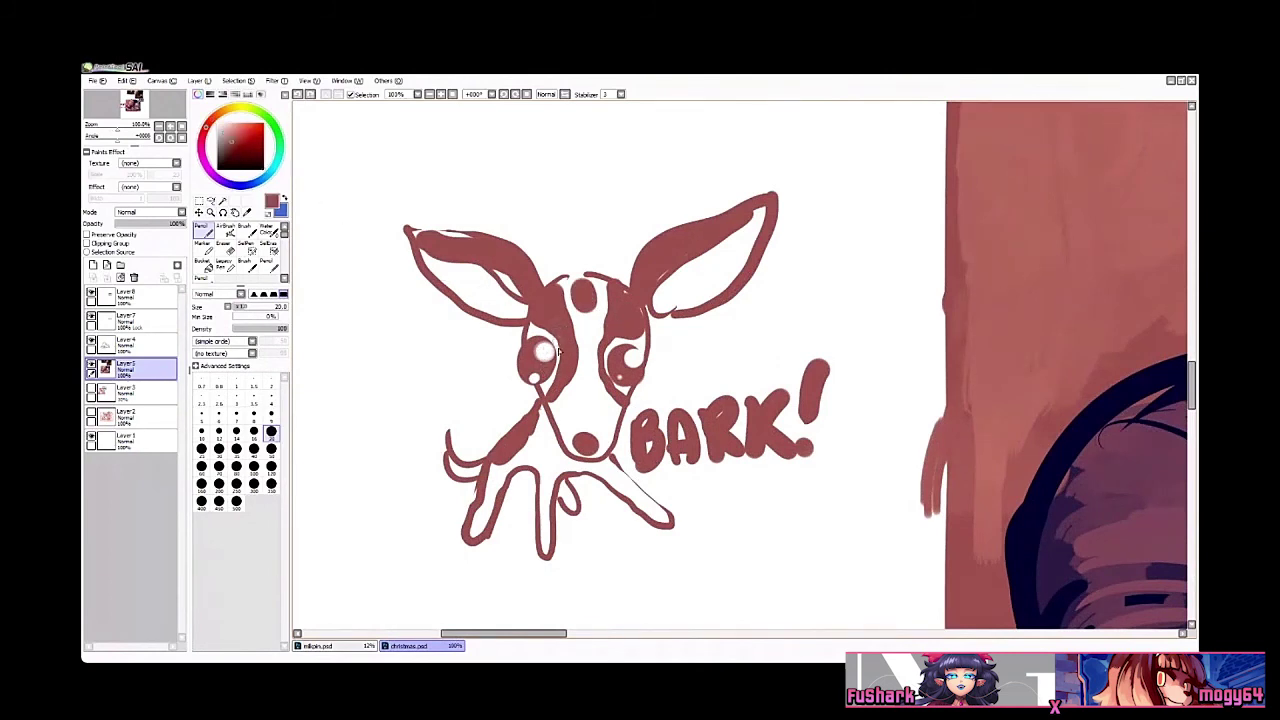
{"action": "mouse_move", "coordinate": [527, 338]}
{"action": "left_mouse_down"}
{"action": "mouse_move", "coordinate": [556, 355]}
{"action": "mouse_move", "coordinate": [544, 386]}
{"action": "left_mouse_up"}
{"action": "mouse_move", "coordinate": [617, 344]}
{"action": "left_mouse_down"}
{"action": "mouse_move", "coordinate": [642, 330]}
{"action": "mouse_move", "coordinate": [616, 387]}
{"action": "mouse_move", "coordinate": [628, 389]}
{"action": "left_mouse_up"}
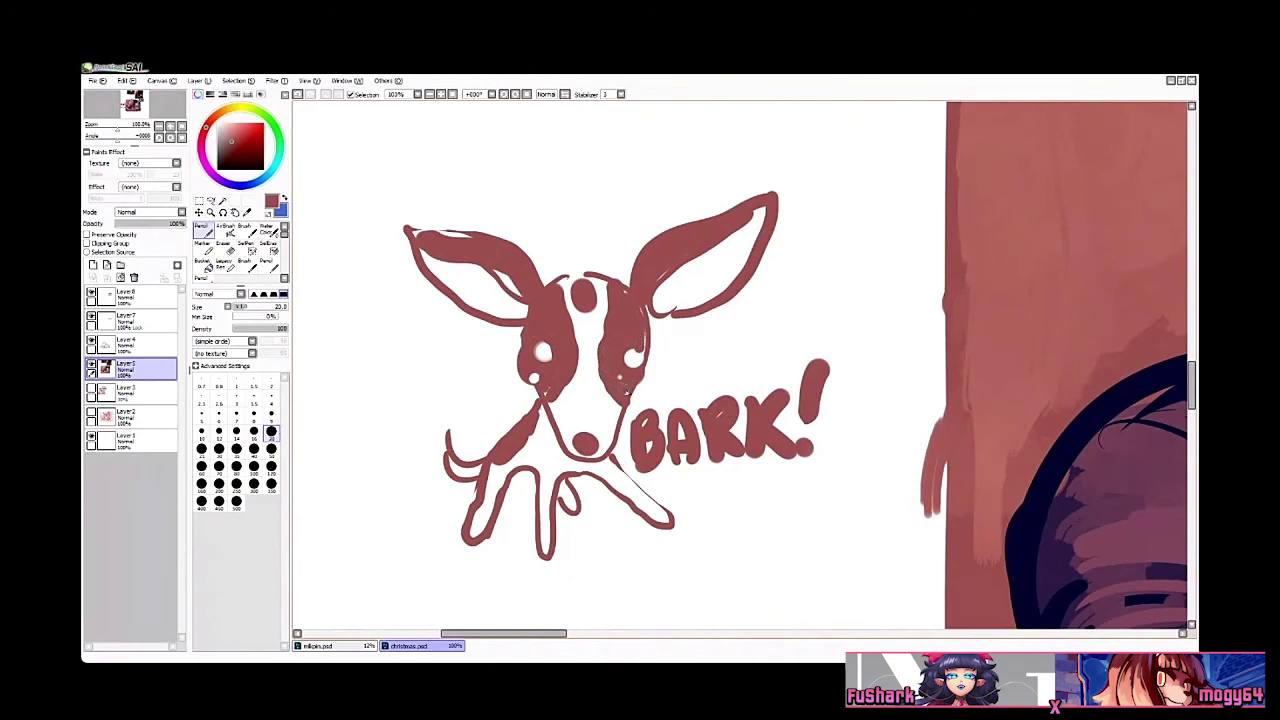
Step: Outline the dog's head, ears and eyes in very dark maroon with the pencil at size 20
{"action": "left_click", "coordinate": [263, 158]}
{"action": "mouse_move", "coordinate": [538, 392]}
{"action": "left_mouse_down"}
{"action": "mouse_move", "coordinate": [548, 347]}
{"action": "mouse_move", "coordinate": [538, 390]}
{"action": "mouse_move", "coordinate": [561, 446]}
{"action": "mouse_move", "coordinate": [599, 457]}
{"action": "mouse_move", "coordinate": [627, 390]}
{"action": "mouse_move", "coordinate": [614, 352]}
{"action": "mouse_move", "coordinate": [641, 350]}
{"action": "mouse_move", "coordinate": [634, 381]}
{"action": "mouse_move", "coordinate": [646, 305]}
{"action": "mouse_move", "coordinate": [773, 201]}
{"action": "mouse_move", "coordinate": [764, 237]}
{"action": "mouse_move", "coordinate": [707, 310]}
{"action": "mouse_move", "coordinate": [658, 318]}
{"action": "mouse_move", "coordinate": [740, 205]}
{"action": "left_mouse_up"}
{"action": "key", "text": "ctrl+z"}
{"action": "mouse_move", "coordinate": [626, 286]}
{"action": "left_mouse_down"}
{"action": "mouse_move", "coordinate": [554, 286]}
{"action": "mouse_move", "coordinate": [496, 240]}
{"action": "mouse_move", "coordinate": [404, 232]}
{"action": "mouse_move", "coordinate": [454, 298]}
{"action": "mouse_move", "coordinate": [516, 322]}
{"action": "mouse_move", "coordinate": [524, 343]}
{"action": "mouse_move", "coordinate": [528, 311]}
{"action": "mouse_move", "coordinate": [425, 252]}
{"action": "left_mouse_up"}
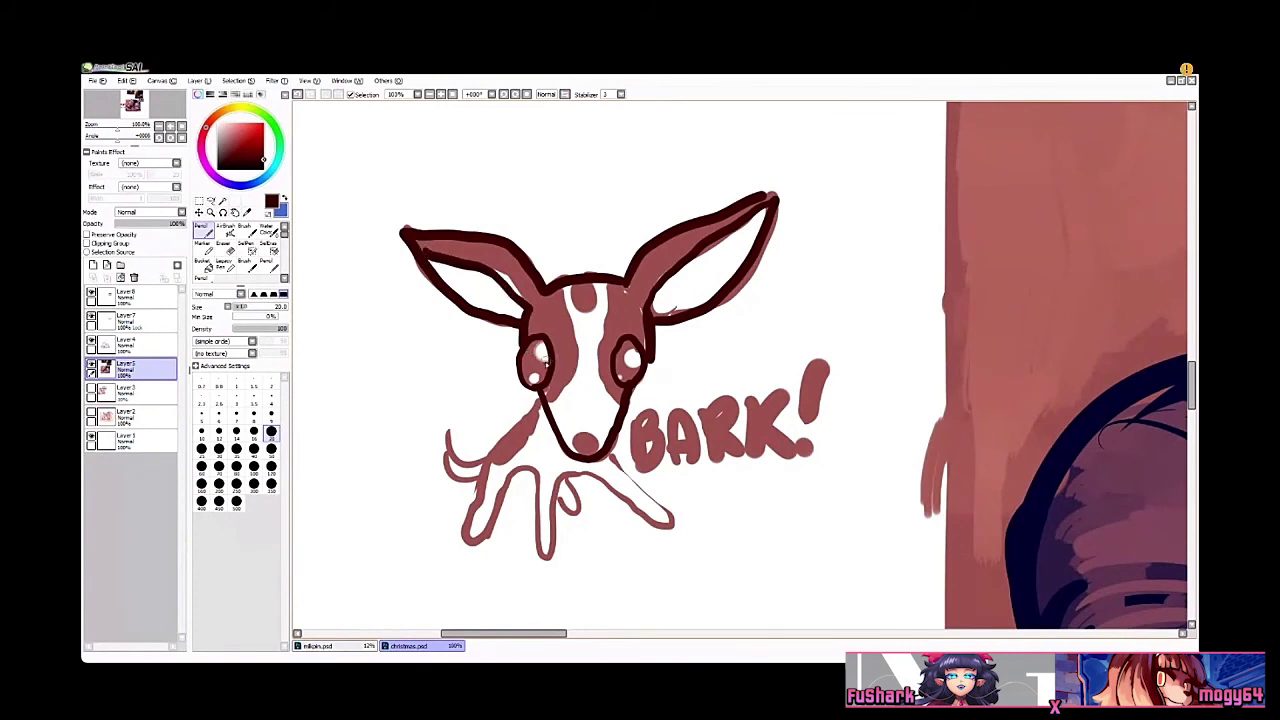
Step: Fill the dog's pupils and nose in dark maroon, and outline its body, splayed legs and tail
{"action": "mouse_move", "coordinate": [533, 351]}
{"action": "left_mouse_down"}
{"action": "mouse_move", "coordinate": [539, 367]}
{"action": "mouse_move", "coordinate": [537, 353]}
{"action": "left_mouse_up"}
{"action": "mouse_move", "coordinate": [641, 364]}
{"action": "left_mouse_down"}
{"action": "mouse_move", "coordinate": [618, 376]}
{"action": "mouse_move", "coordinate": [611, 332]}
{"action": "left_mouse_up"}
{"action": "left_click_drag", "start_coordinate": [570, 402], "coordinate": [582, 406]}
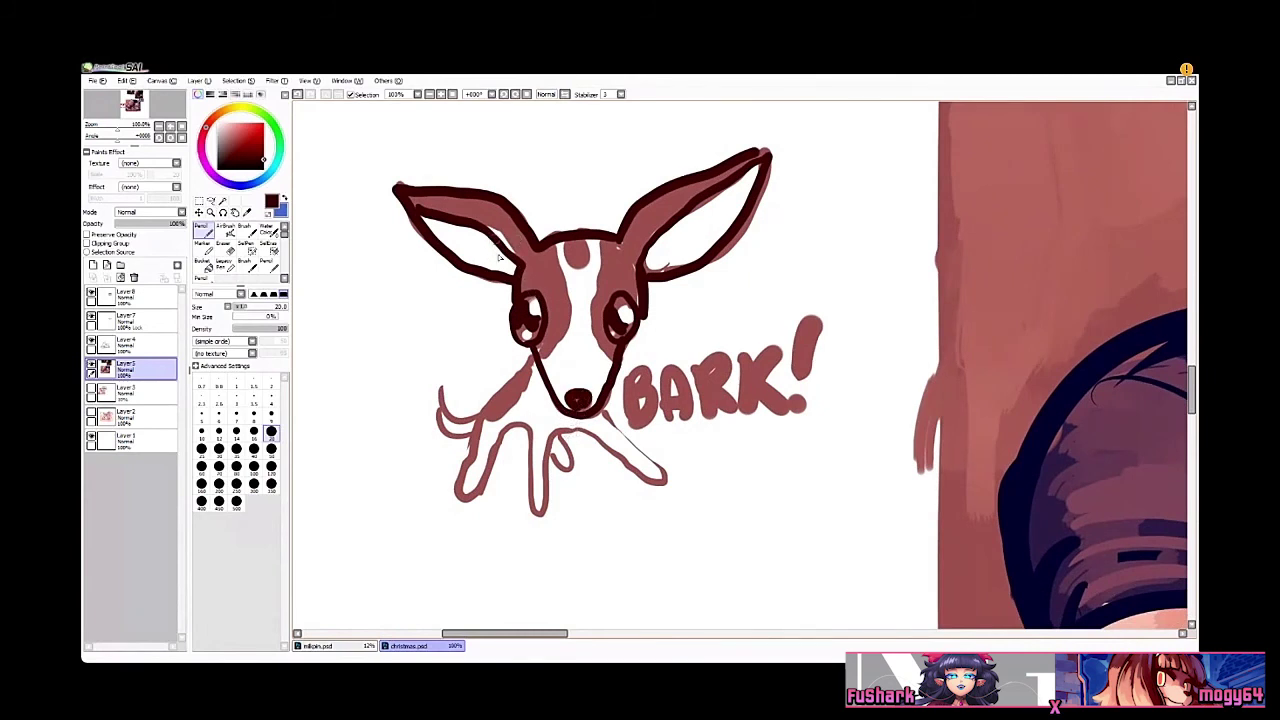
{"action": "mouse_move", "coordinate": [571, 365]}
{"action": "left_mouse_down"}
{"action": "mouse_move", "coordinate": [584, 352]}
{"action": "mouse_move", "coordinate": [482, 414]}
{"action": "mouse_move", "coordinate": [470, 486]}
{"action": "mouse_move", "coordinate": [535, 414]}
{"action": "mouse_move", "coordinate": [556, 486]}
{"action": "mouse_move", "coordinate": [598, 424]}
{"action": "mouse_move", "coordinate": [650, 446]}
{"action": "mouse_move", "coordinate": [545, 405]}
{"action": "left_mouse_up"}
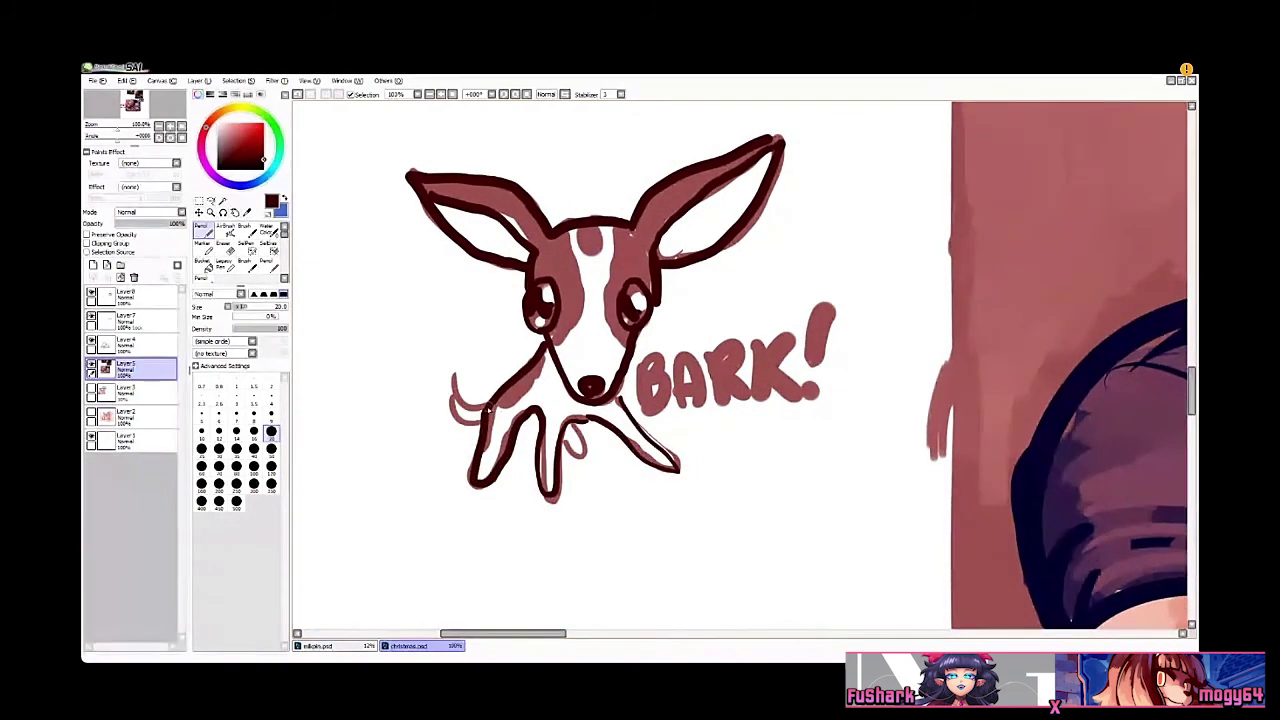
{"action": "left_click_drag", "start_coordinate": [731, 382], "coordinate": [708, 391]}
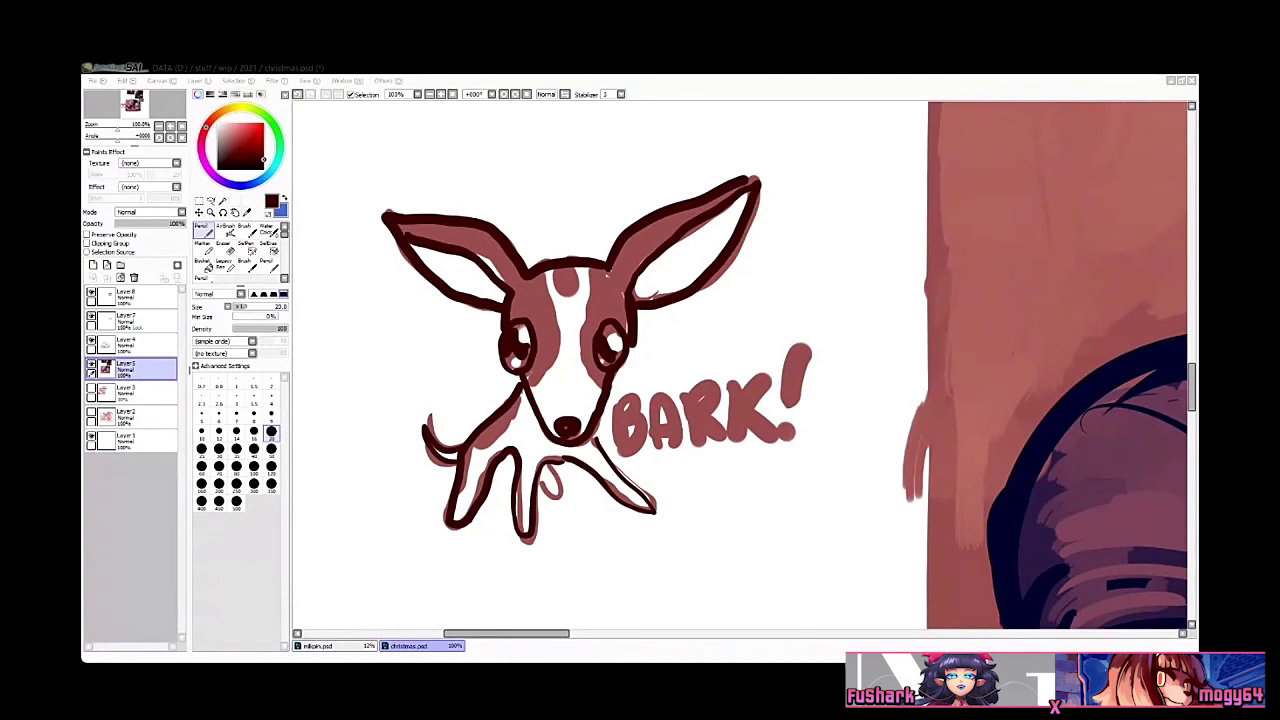
Step: Draw a speech bubble lettered "IM ALIVE!!! :)" beside the wild cat in the larger reference photo, with the interface panels hidden
{"action": "scroll", "coordinate": [822, 404], "scroll_direction": "down", "scroll_amount": 5}
{"action": "left_click_drag", "start_coordinate": [1000, 171], "coordinate": [466, 400]}
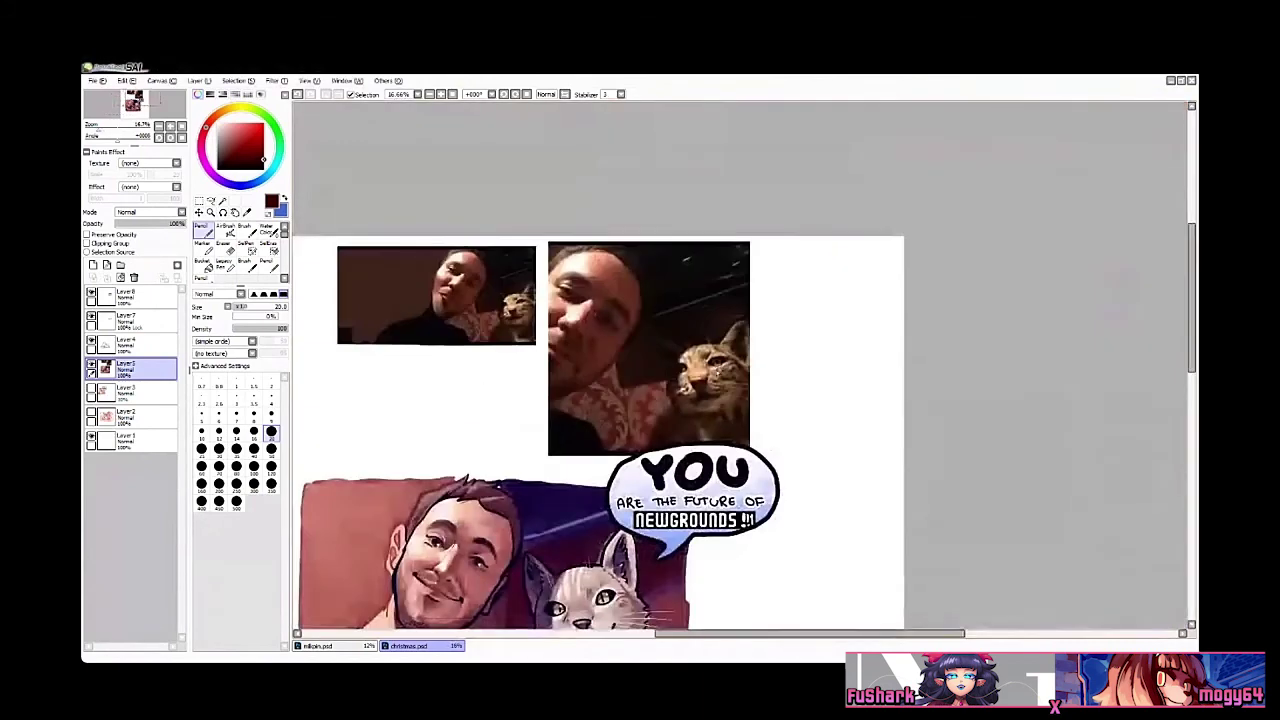
{"action": "scroll", "coordinate": [780, 428], "scroll_direction": "up", "scroll_amount": 10}
{"action": "key", "text": "Tab"}
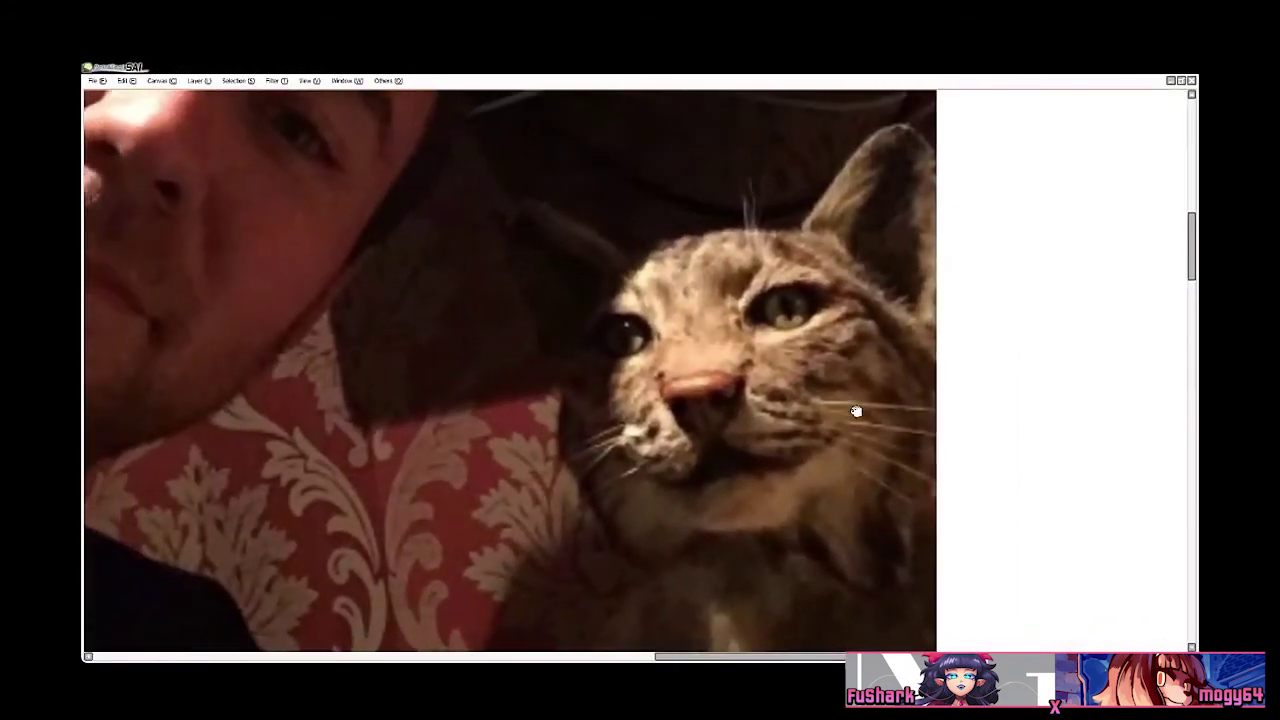
{"action": "mouse_move", "coordinate": [856, 411]}
{"action": "left_mouse_down"}
{"action": "mouse_move", "coordinate": [898, 455]}
{"action": "mouse_move", "coordinate": [760, 399]}
{"action": "mouse_move", "coordinate": [748, 409]}
{"action": "mouse_move", "coordinate": [766, 385]}
{"action": "left_mouse_up"}
{"action": "scroll", "coordinate": [874, 439], "scroll_direction": "up", "scroll_amount": 1}
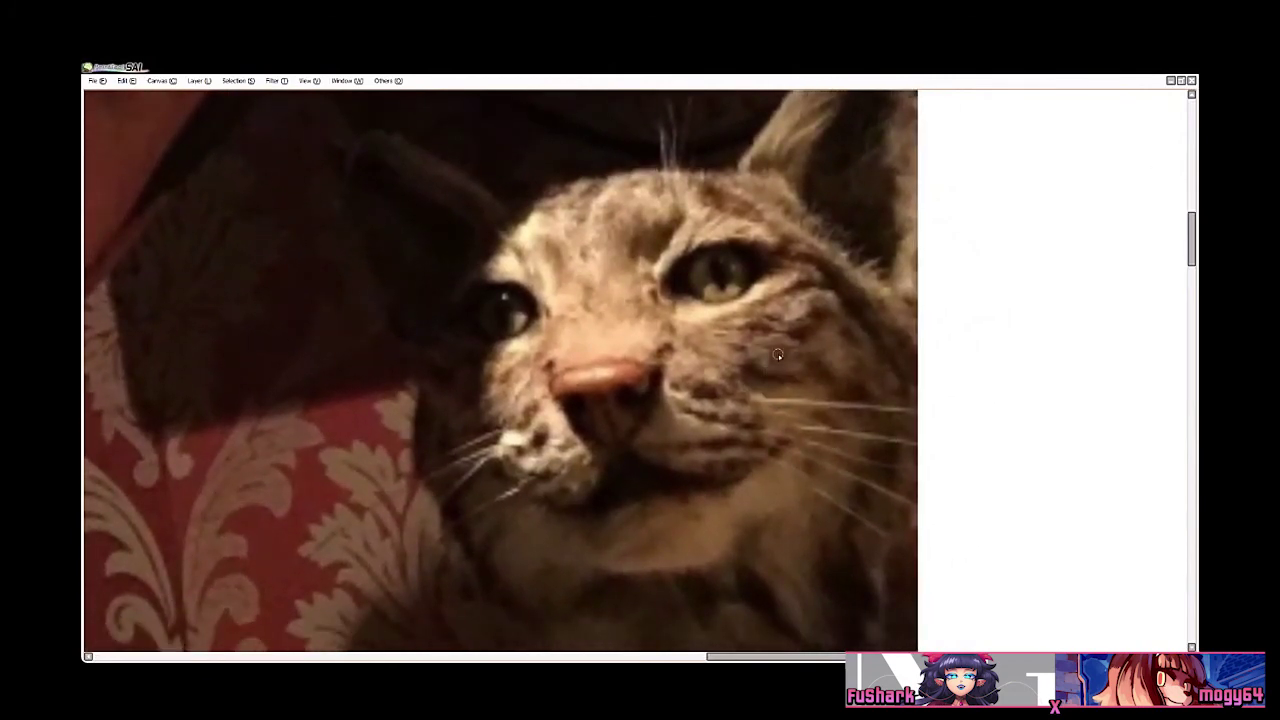
{"action": "left_click", "coordinate": [1182, 360]}
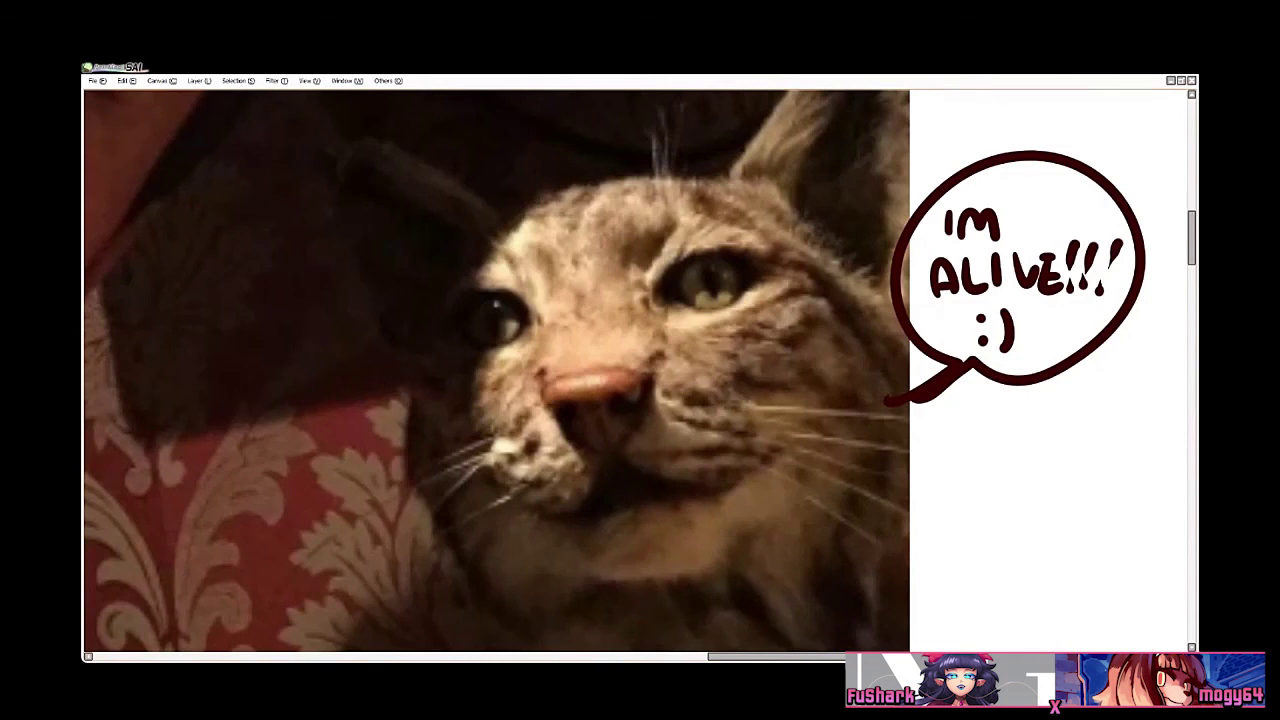
{"action": "key", "text": "alt+Tab"}
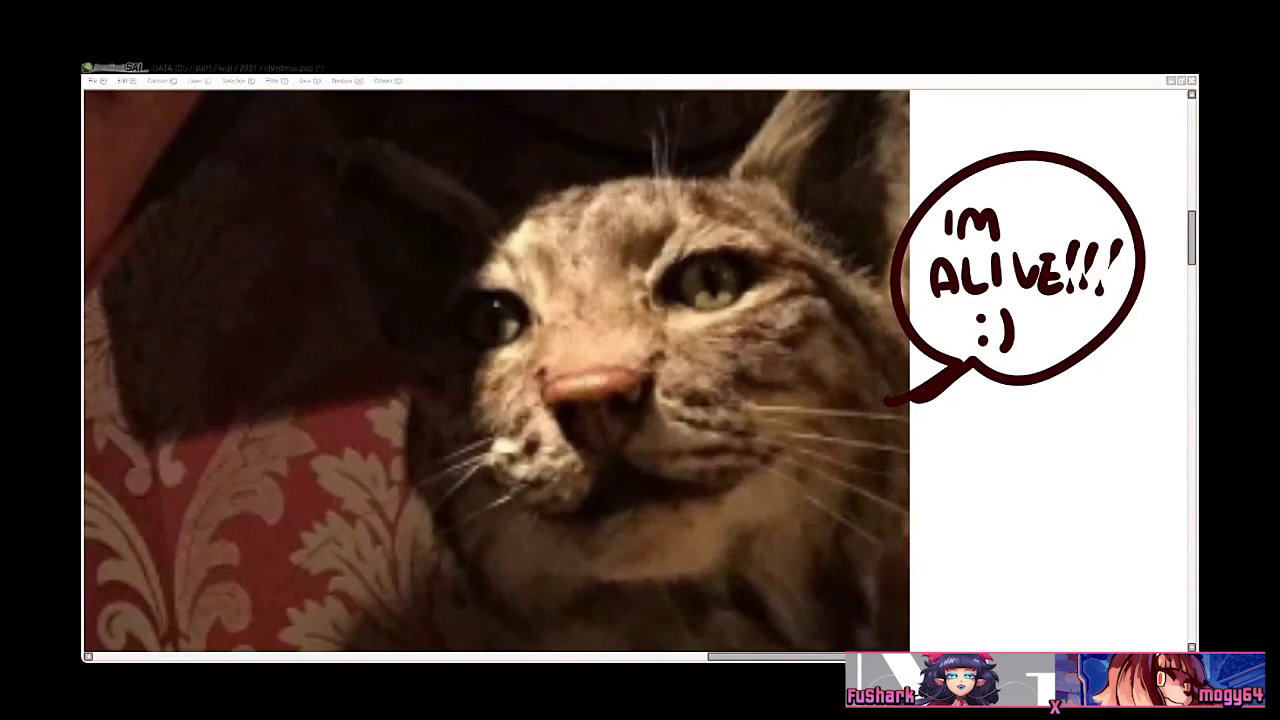